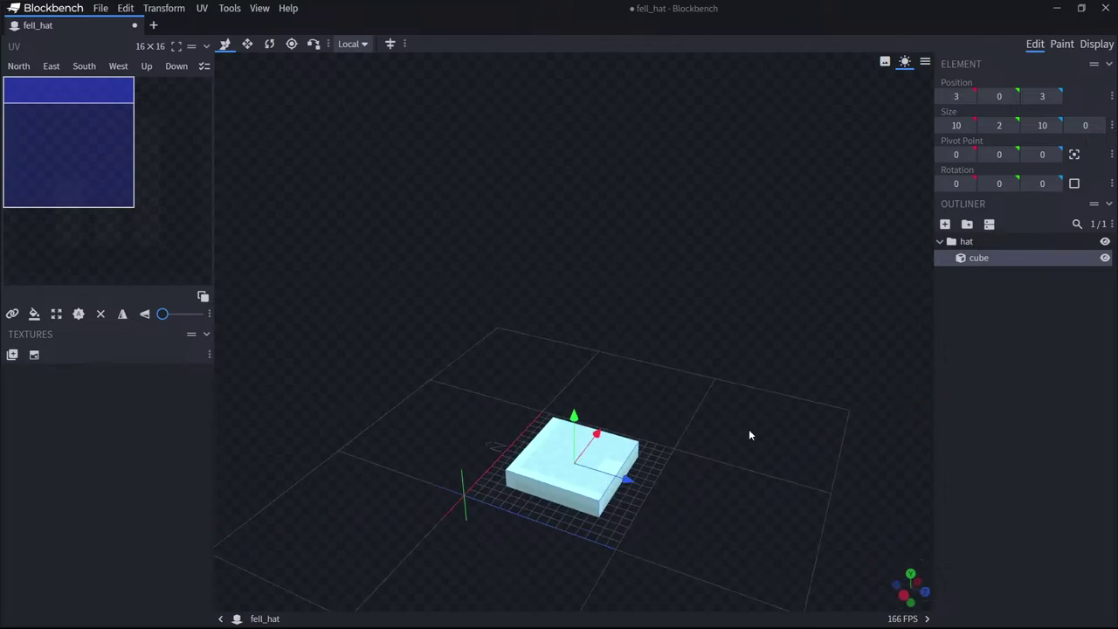
Switch to the display preview, choose the head slot, and raise the model's Y translation to 14.25.
click(1096, 45)
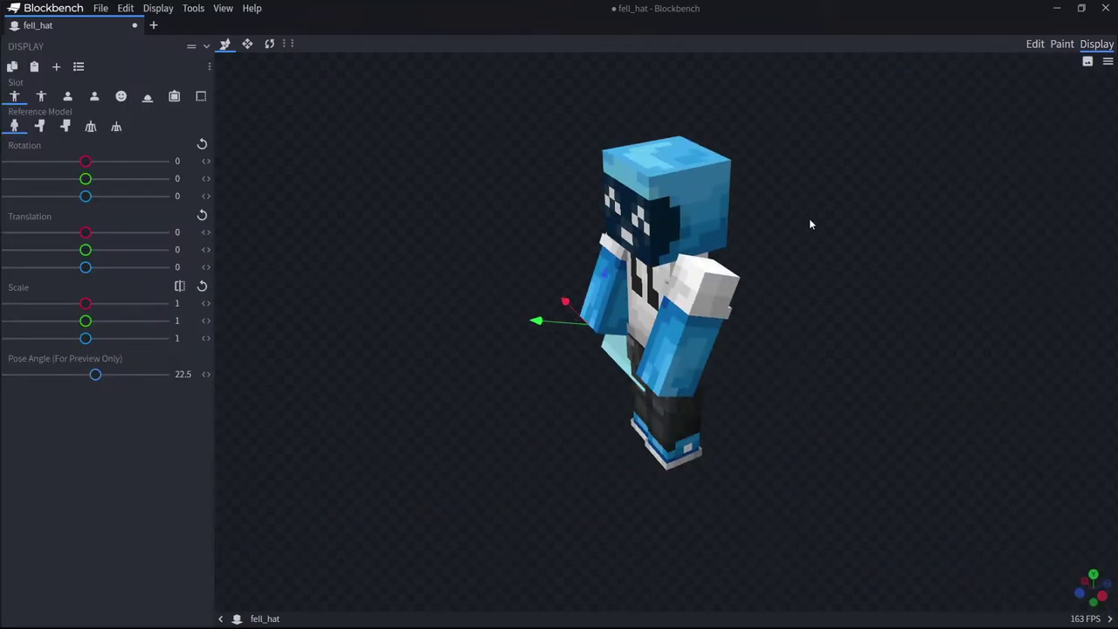
click(120, 96)
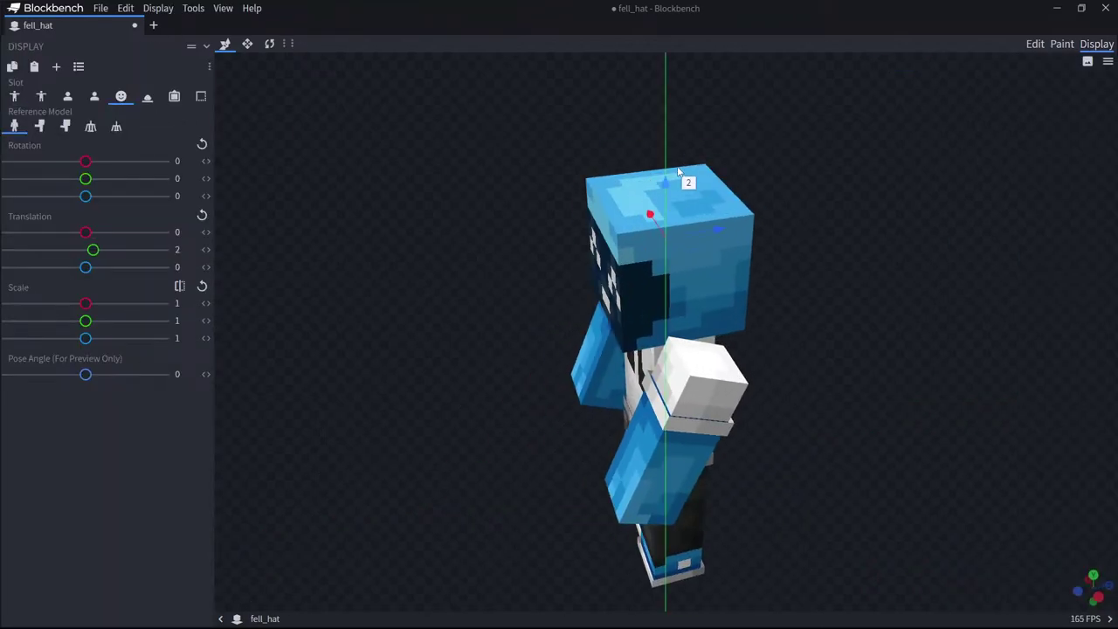
drag(678, 171, 666, 37)
drag(669, 91, 770, 30)
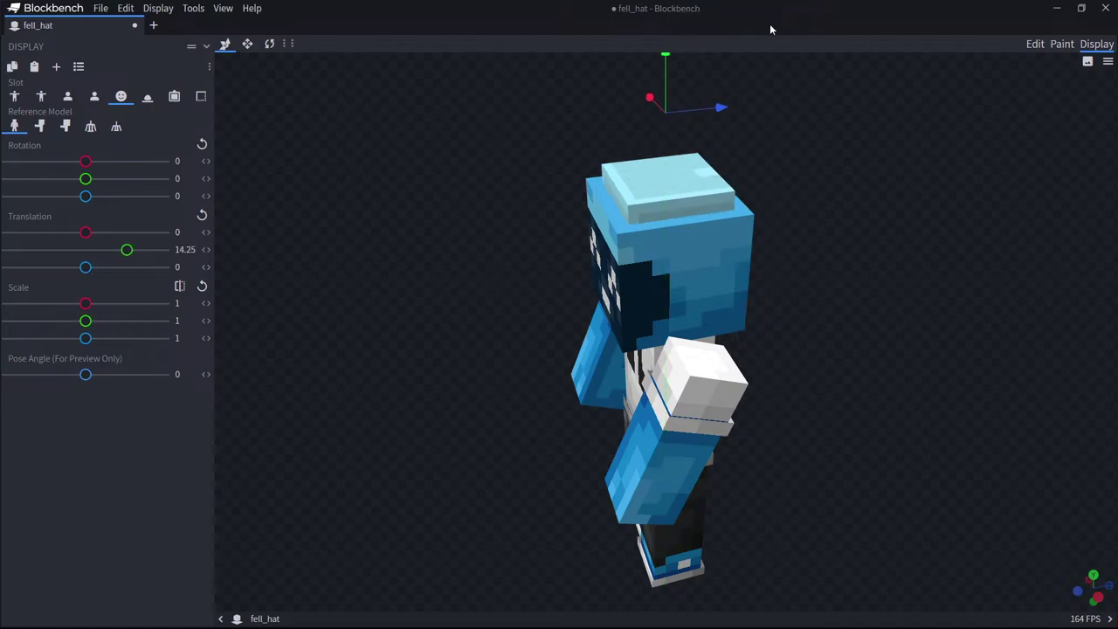
Stretch the cube upward to a height of 5 and preview it on the player's head.
click(1036, 44)
drag(689, 314, 703, 236)
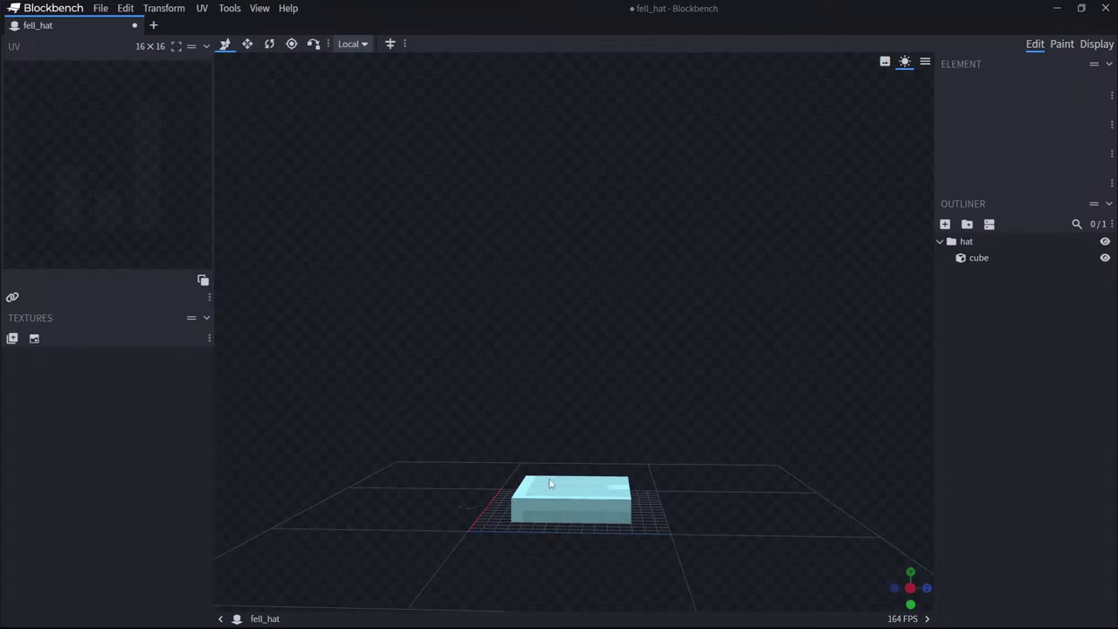
click(572, 489)
mouse_move(573, 440)
mouse_down()
mouse_move(580, 385)
mouse_move(590, 441)
mouse_up()
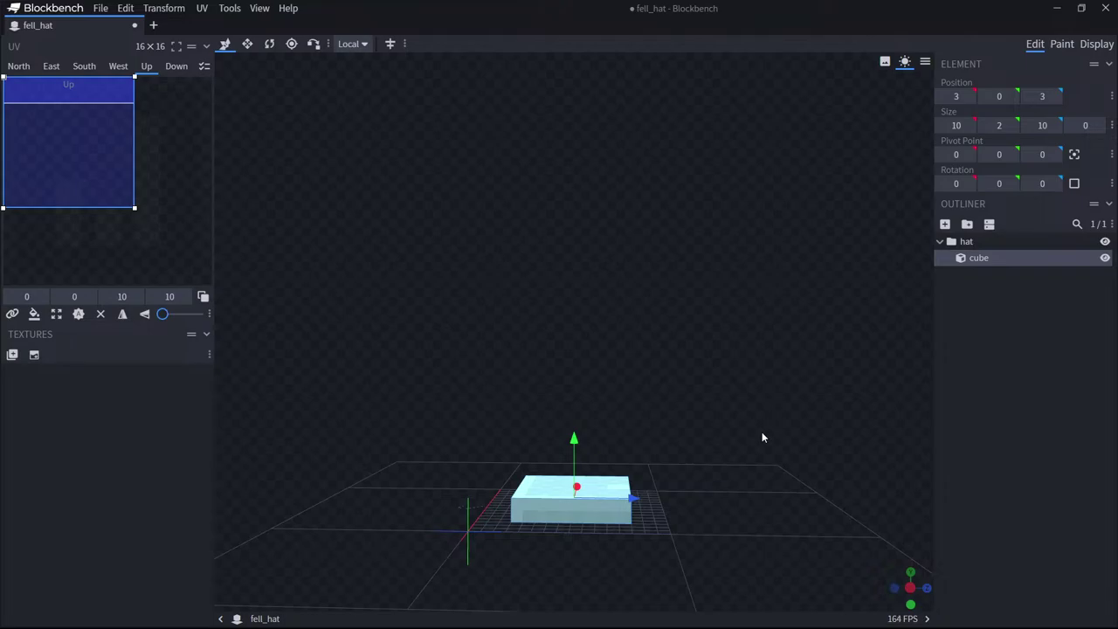
drag(695, 260, 257, 70)
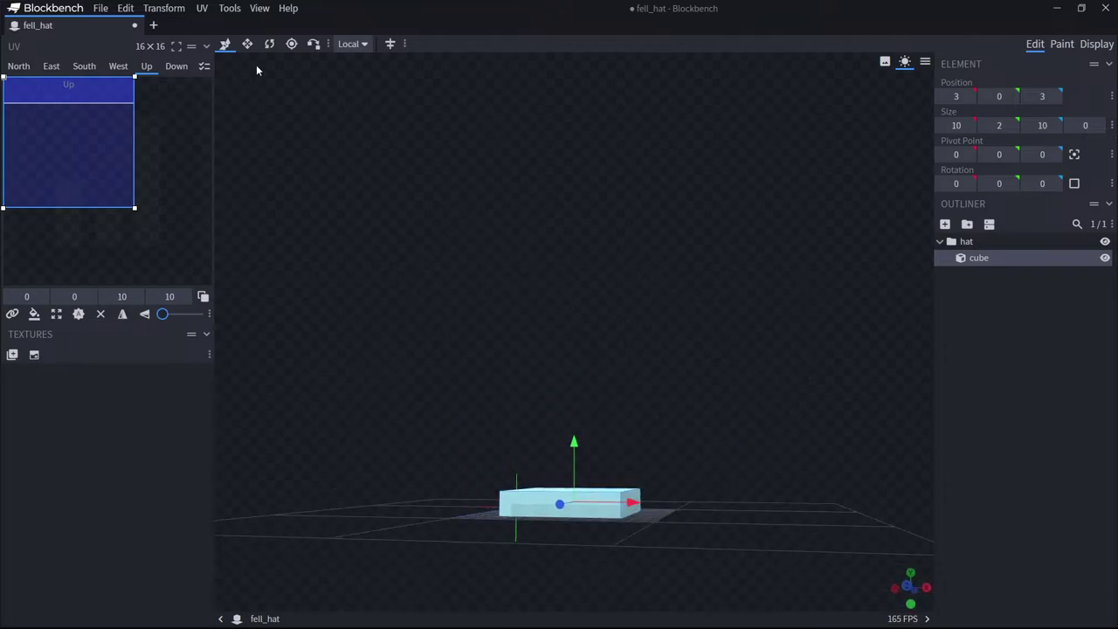
click(248, 44)
drag(573, 444, 577, 413)
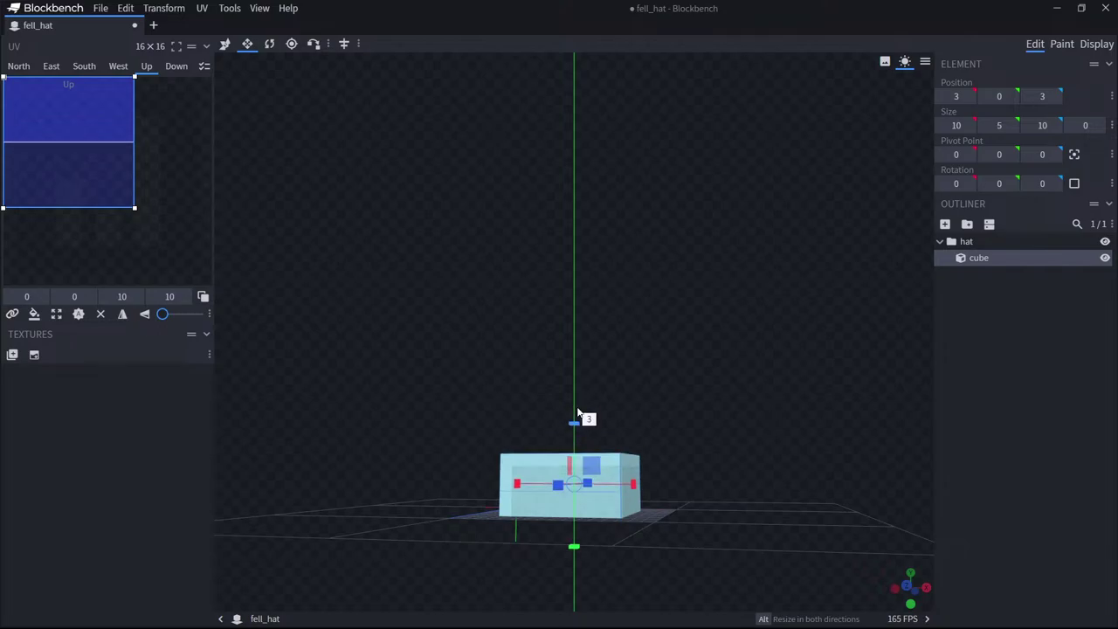
click(1096, 44)
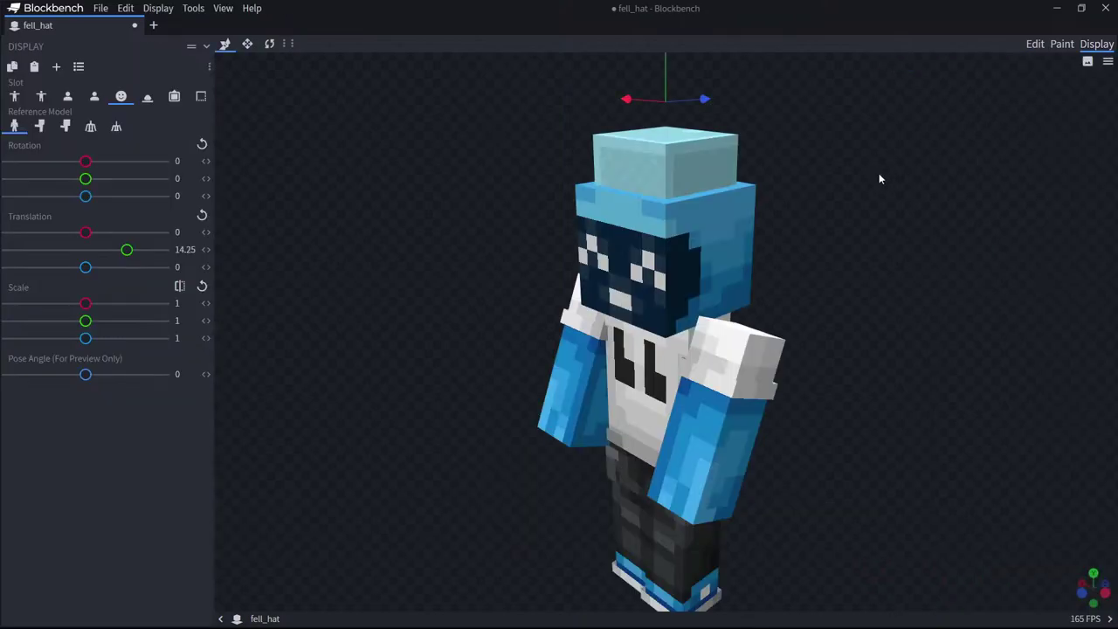
Enlarge the cube to 18 × 7 × 18 at position -1, 0, -1 and preview it on the player's head.
click(1028, 45)
click(978, 258)
drag(744, 380, 767, 441)
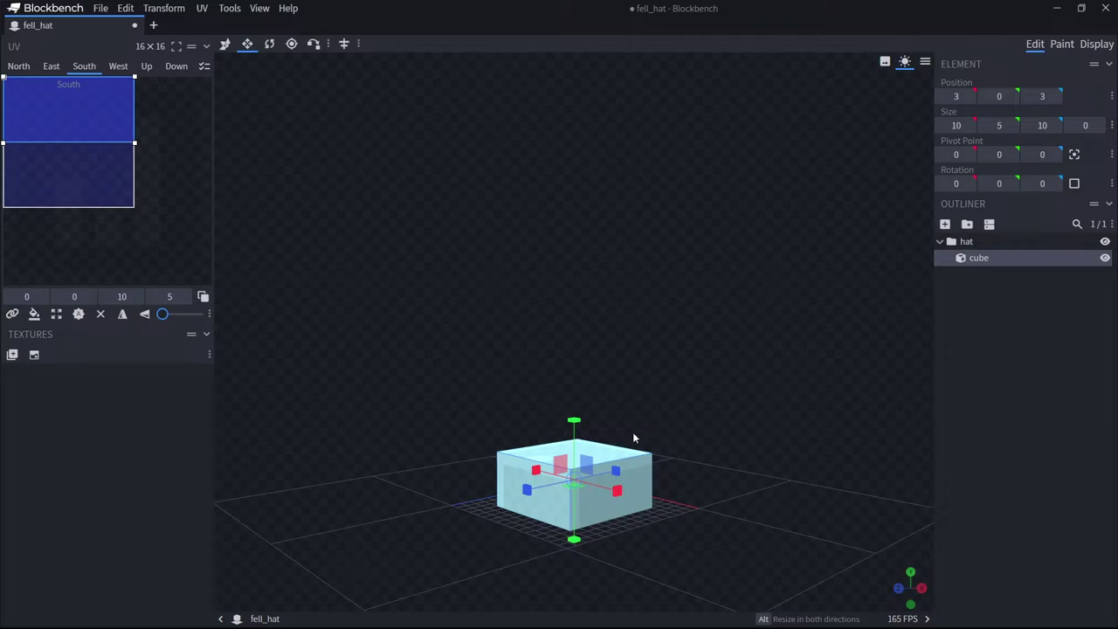
drag(528, 499, 485, 497)
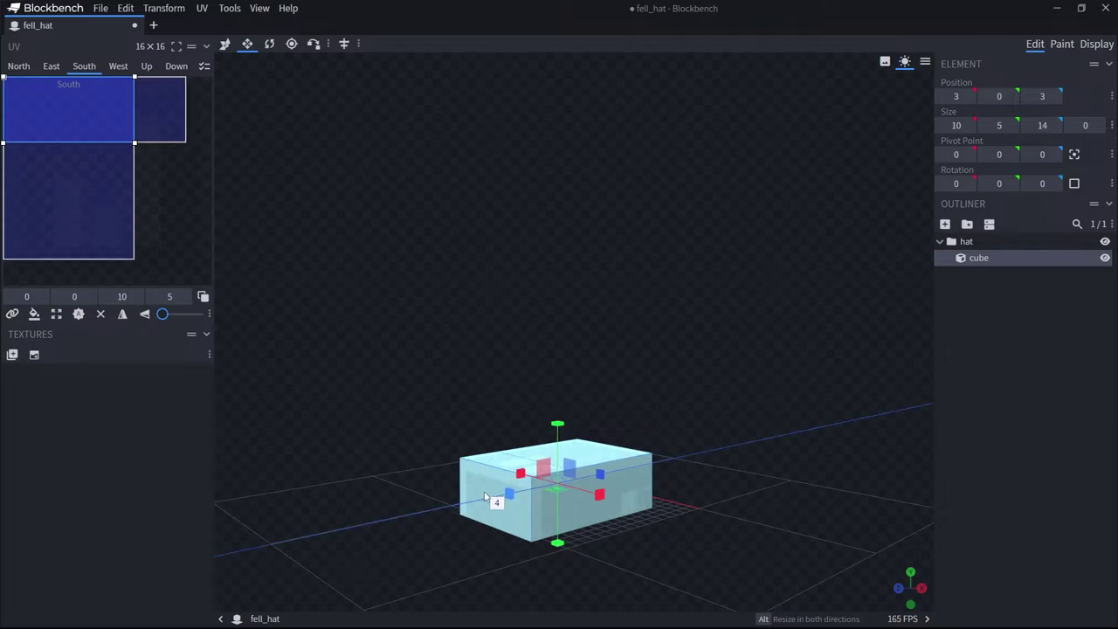
drag(629, 469, 846, 474)
drag(538, 478, 632, 453)
drag(776, 472, 856, 411)
drag(575, 419, 588, 393)
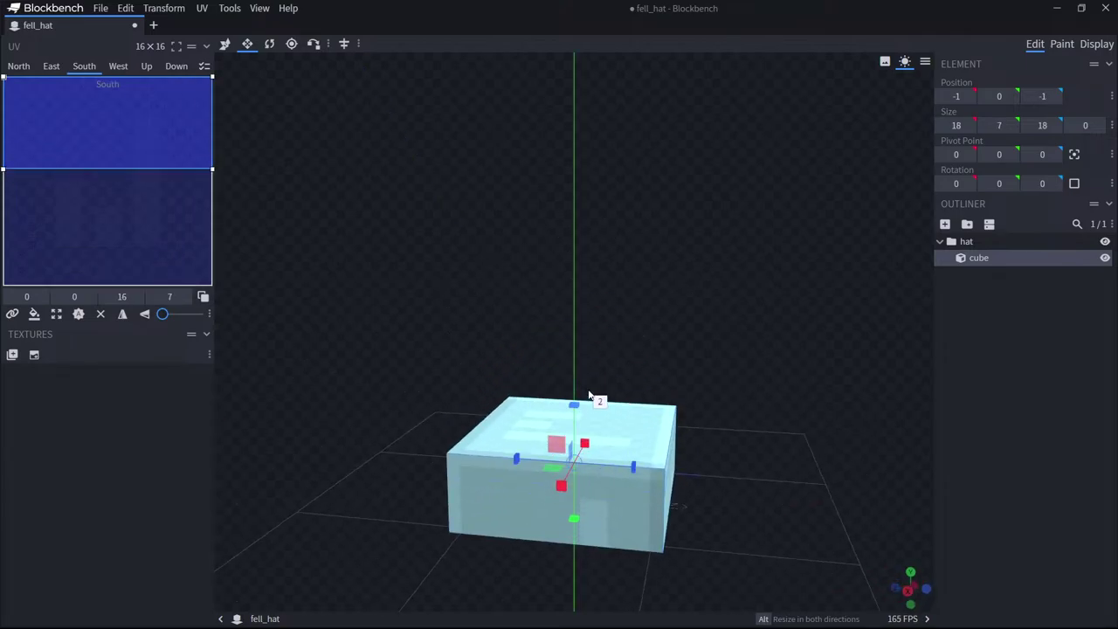
click(1099, 44)
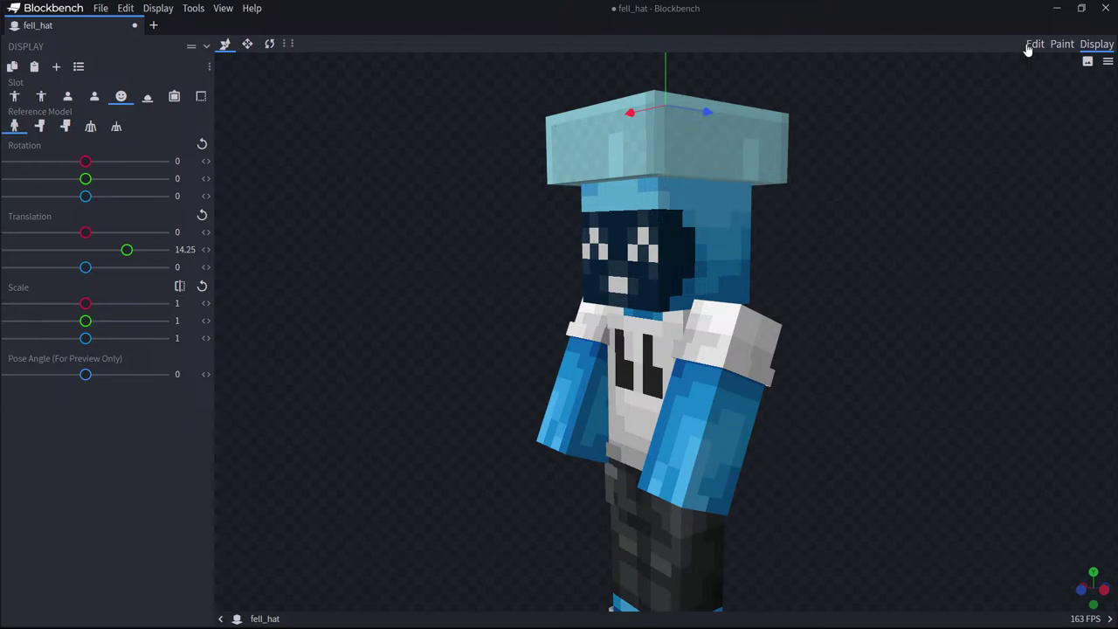
mouse_move(1051, 67)
mouse_down()
mouse_move(988, 187)
mouse_move(1047, 80)
mouse_up()
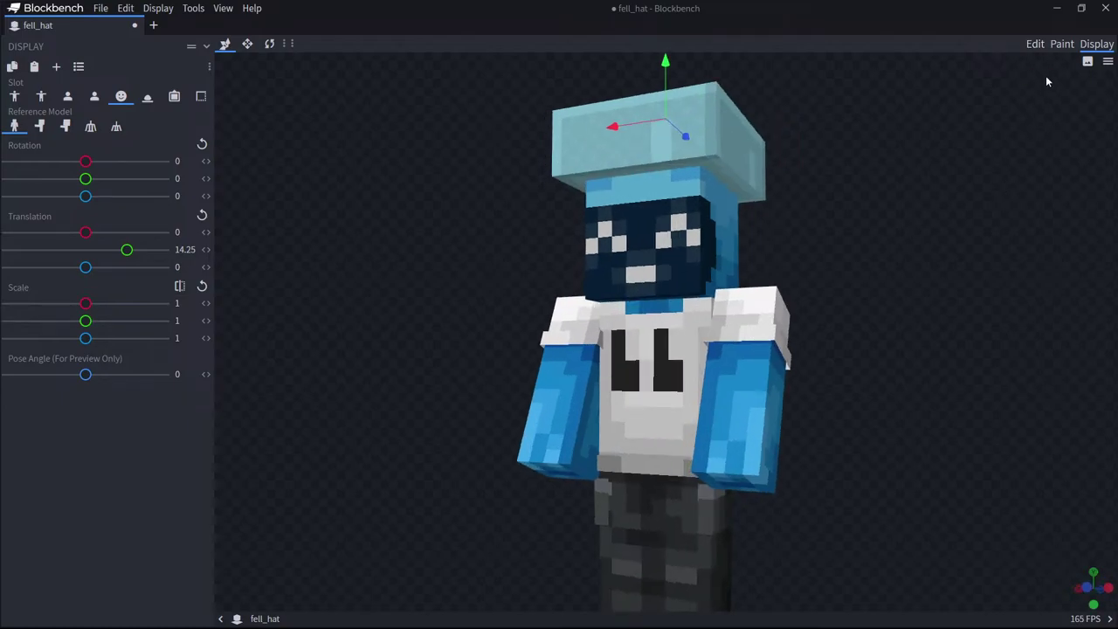
Lower the top of the cube in edit mode to a height of 3.
click(1035, 45)
click(515, 454)
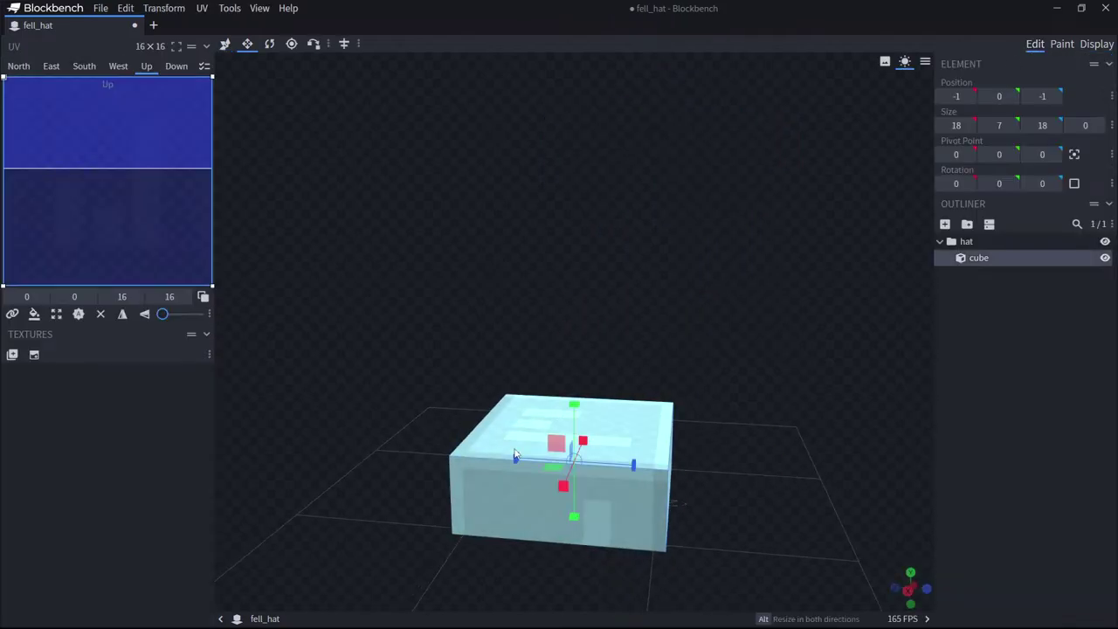
drag(590, 327, 658, 297)
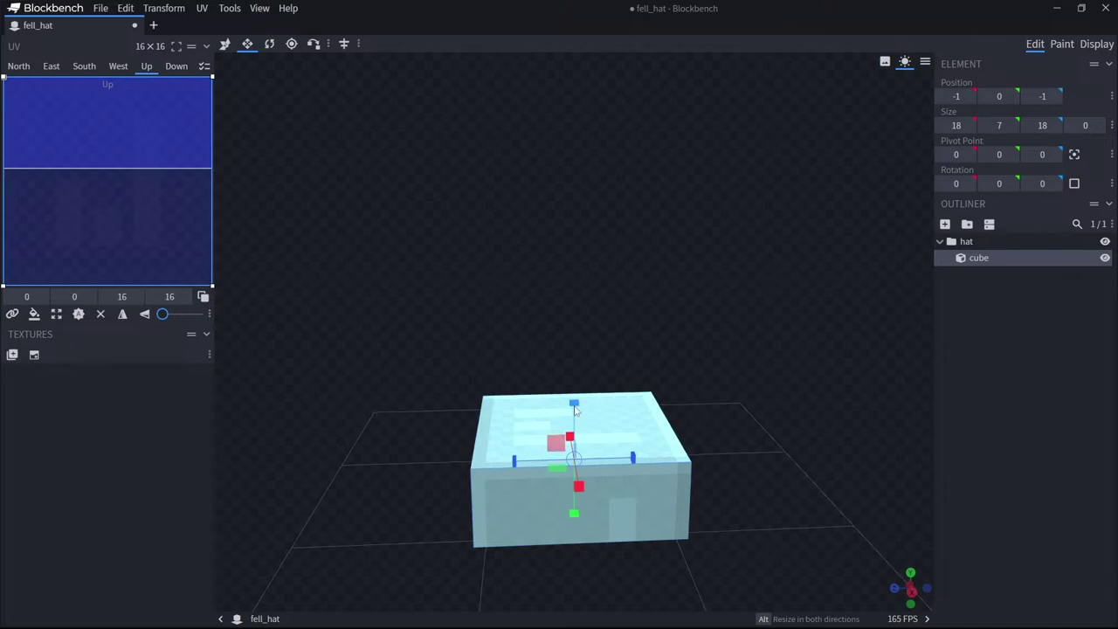
mouse_move(575, 404)
mouse_down()
mouse_move(585, 454)
mouse_move(577, 417)
mouse_up()
Duplicate the cube, resize the copy to 16 × 1 × 16 at position 0, 2, 0, and preview the hat on the player.
key(ctrl+d)
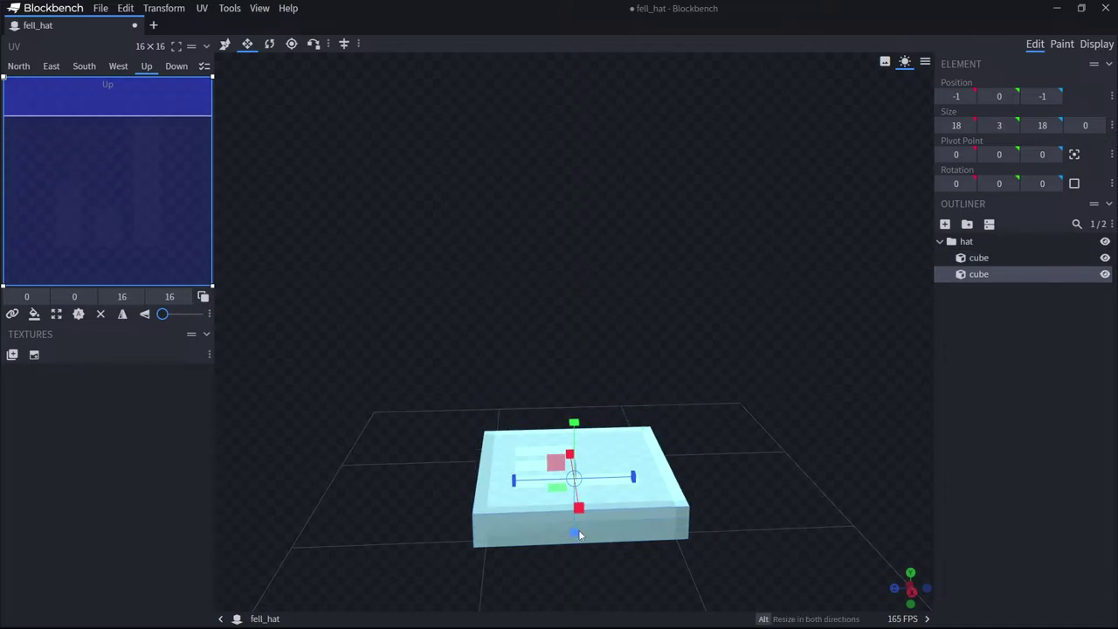
drag(577, 534, 576, 510)
drag(520, 471, 633, 467)
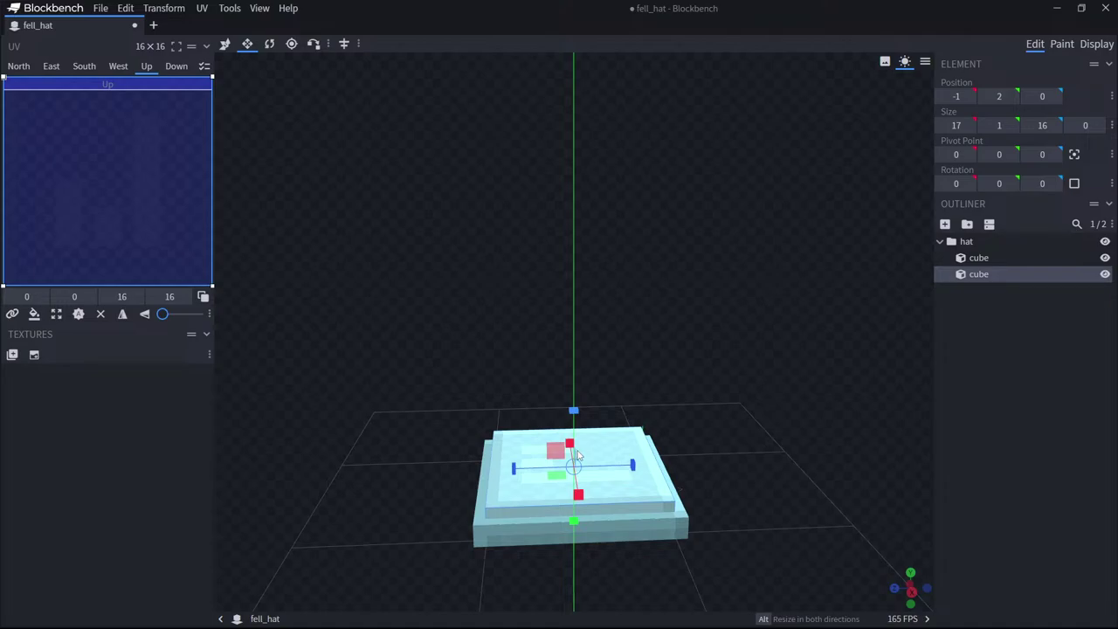
drag(577, 455, 578, 454)
drag(701, 448, 784, 444)
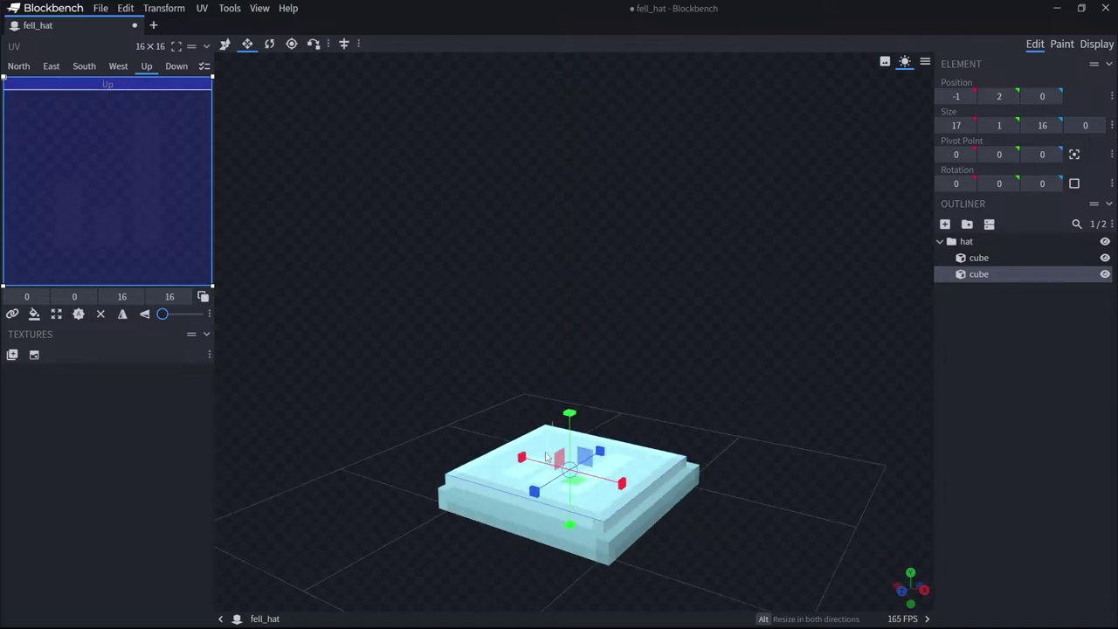
drag(523, 460, 563, 339)
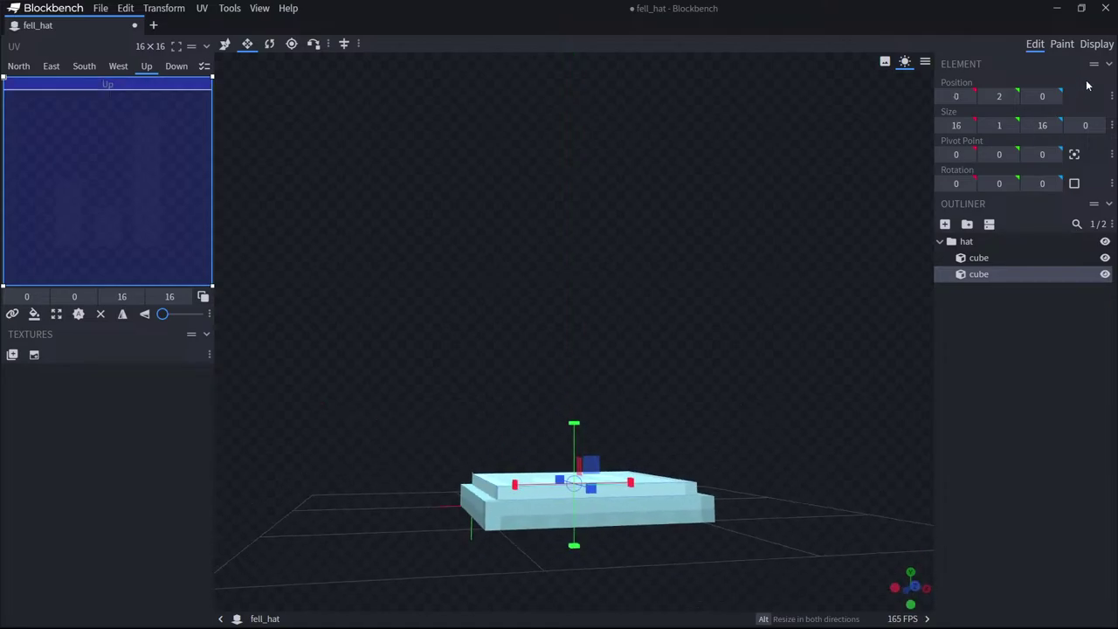
click(1096, 44)
drag(917, 210, 689, 213)
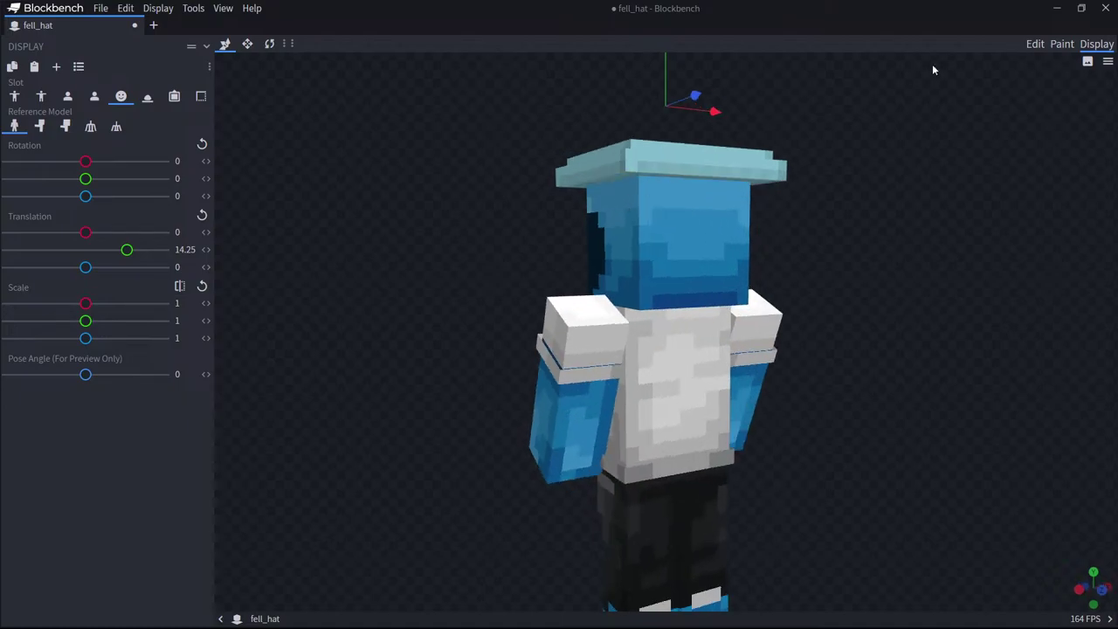
Select both cubes in the hat group and move them up 8 units, placing the upper cube at Y position 10.
click(1035, 45)
drag(764, 297, 690, 322)
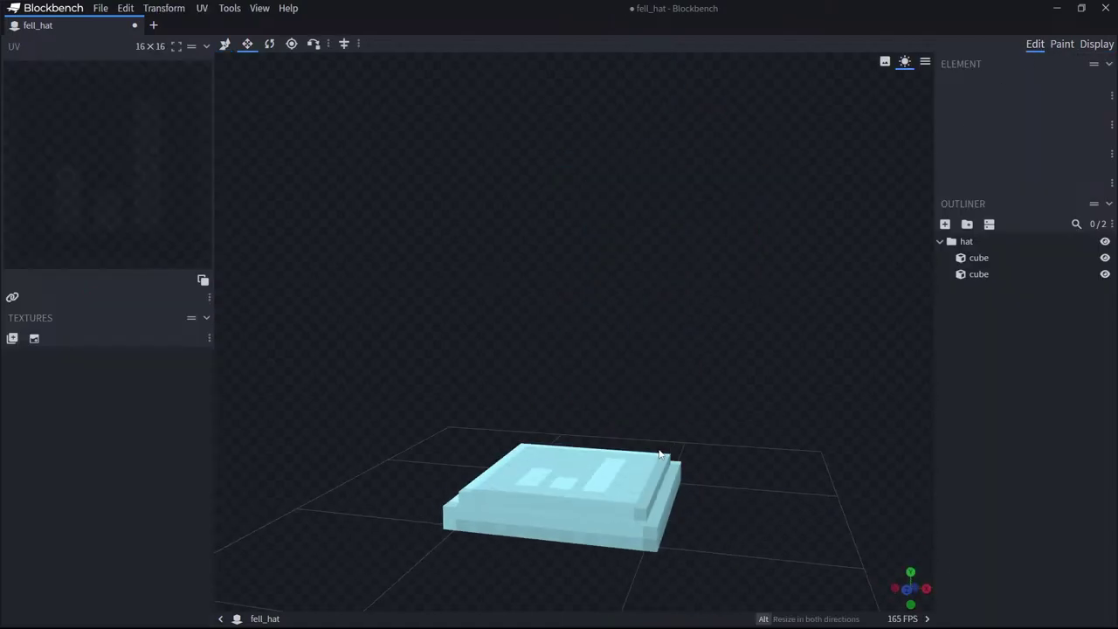
drag(650, 457, 639, 407)
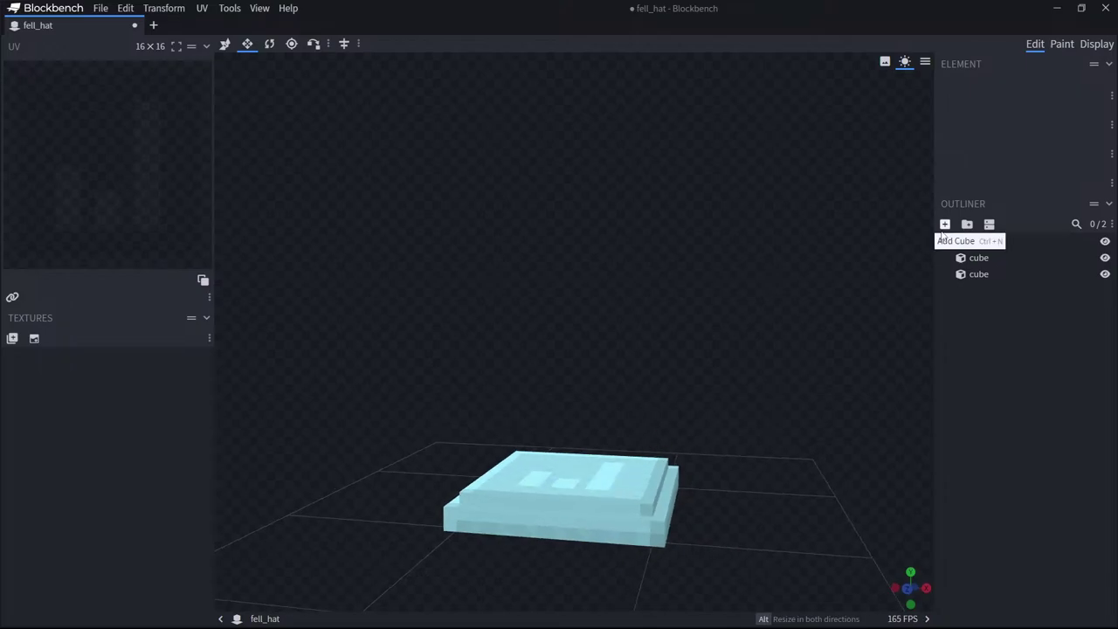
drag(691, 357, 499, 388)
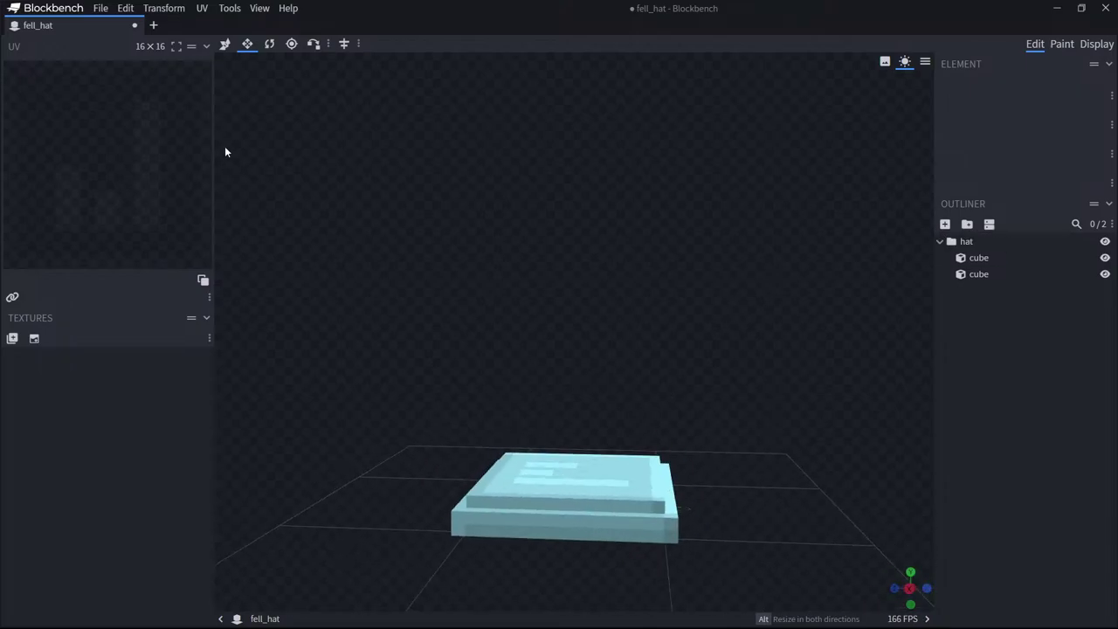
click(224, 44)
click(1021, 258)
shift+click(1002, 276)
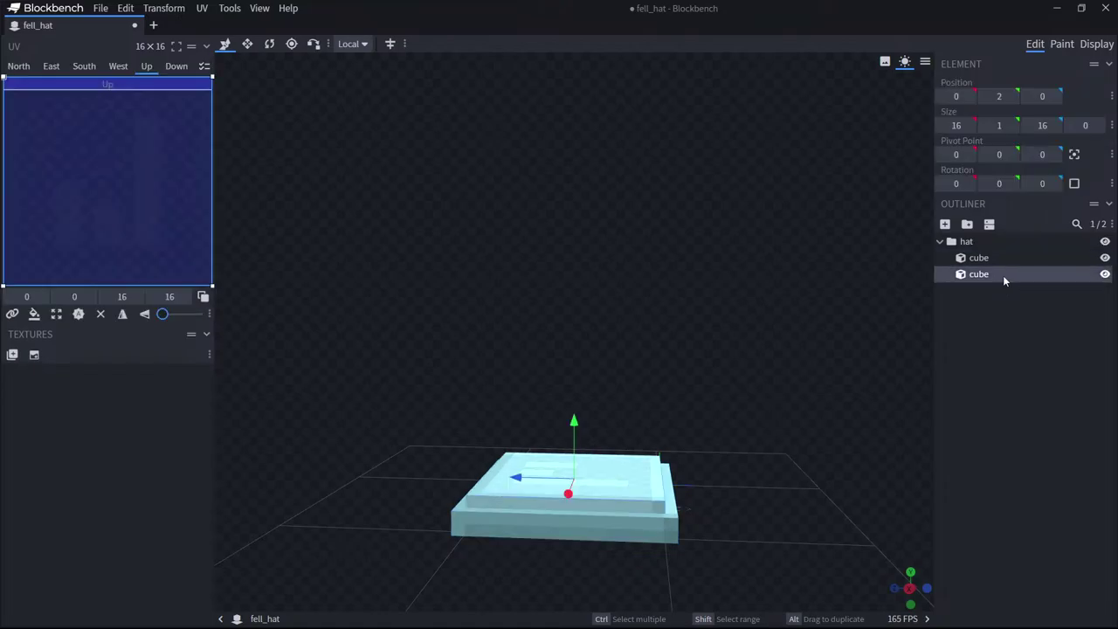
drag(573, 431, 590, 351)
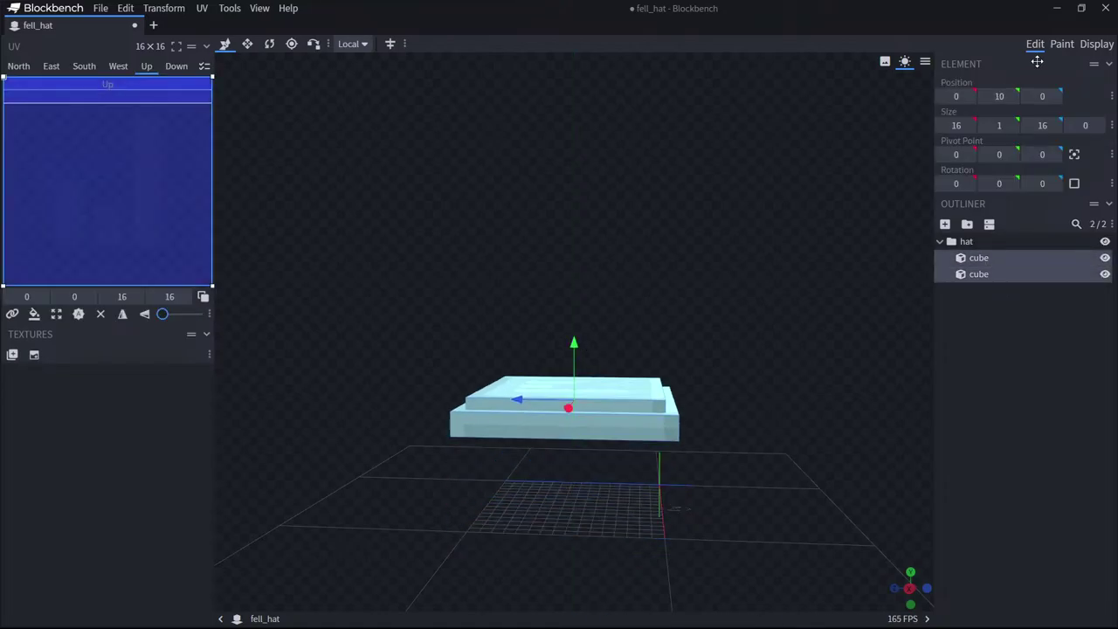
Reduce the head slot's Y translation to 9.75 in the display preview.
click(1096, 44)
drag(807, 228, 729, 171)
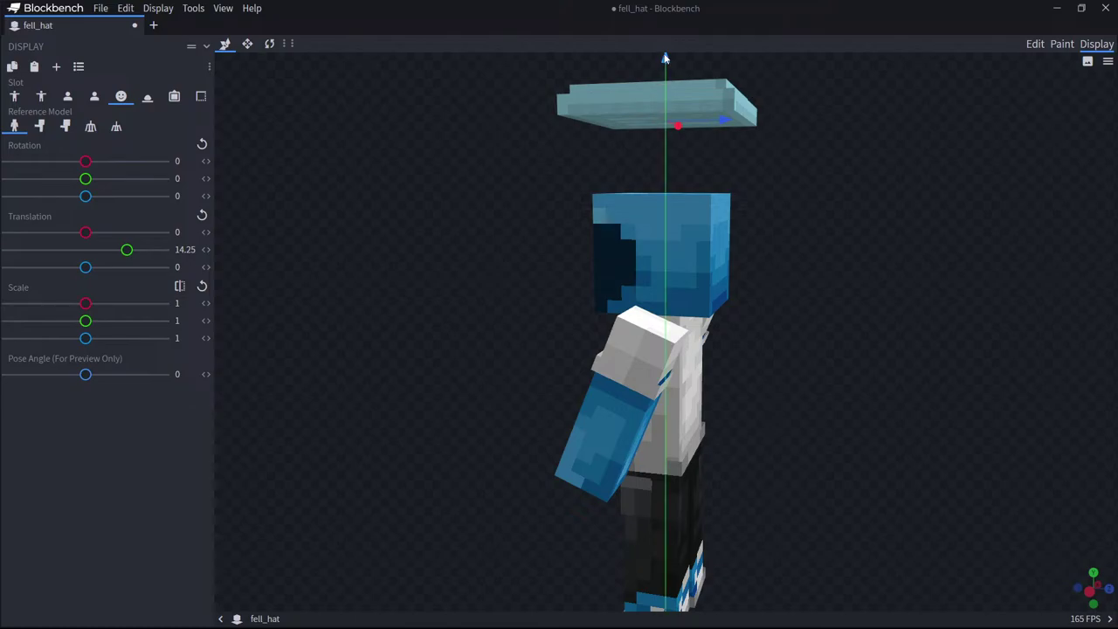
drag(665, 58, 666, 132)
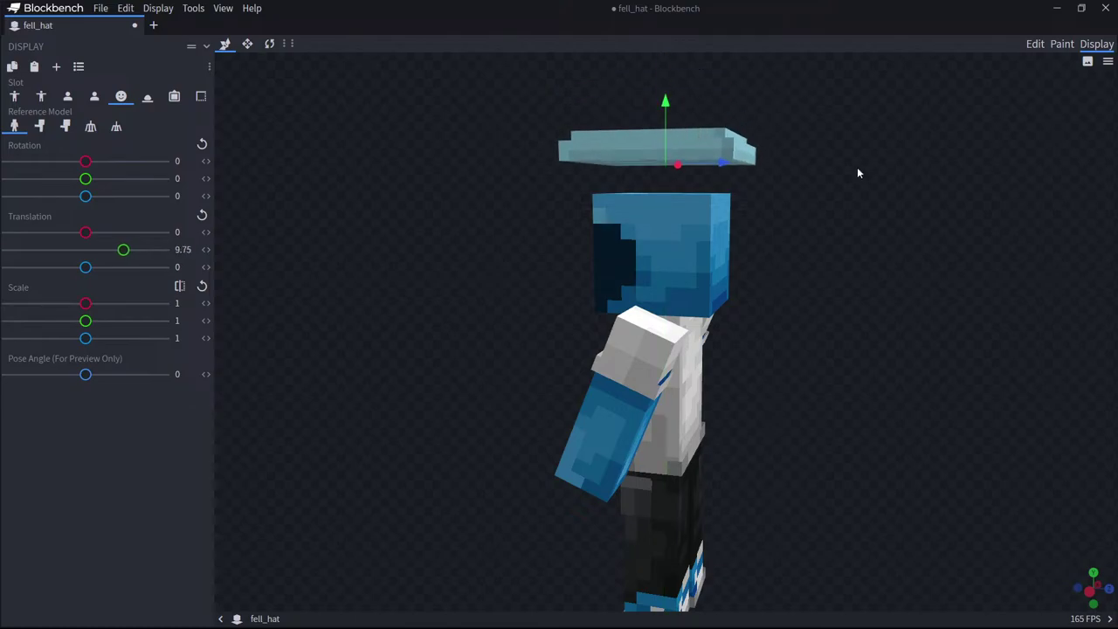
drag(858, 173, 1025, 49)
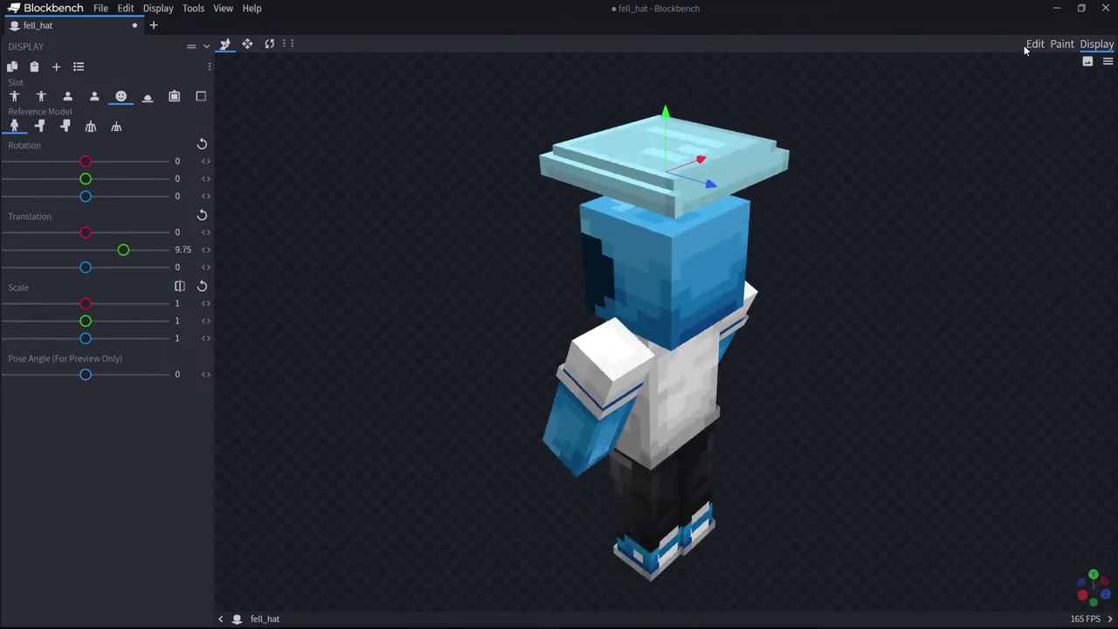
Add a new cube in edit mode and place it inside the hat group.
click(1032, 45)
mouse_move(778, 292)
mouse_down()
mouse_move(689, 306)
mouse_move(741, 264)
mouse_move(477, 302)
mouse_move(564, 262)
mouse_move(768, 288)
mouse_up()
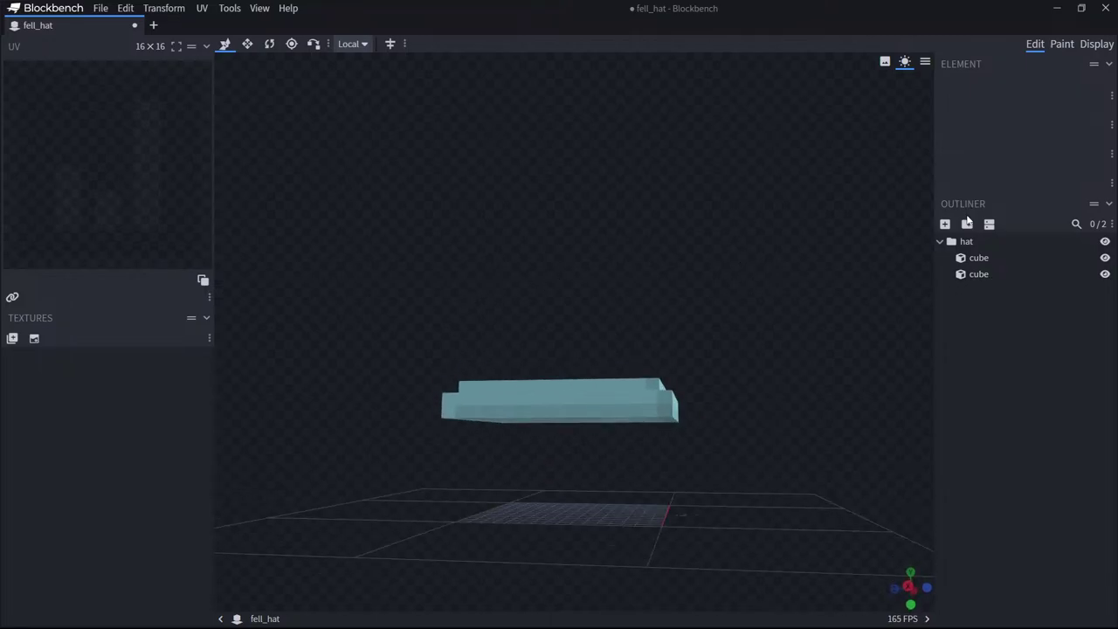
click(945, 225)
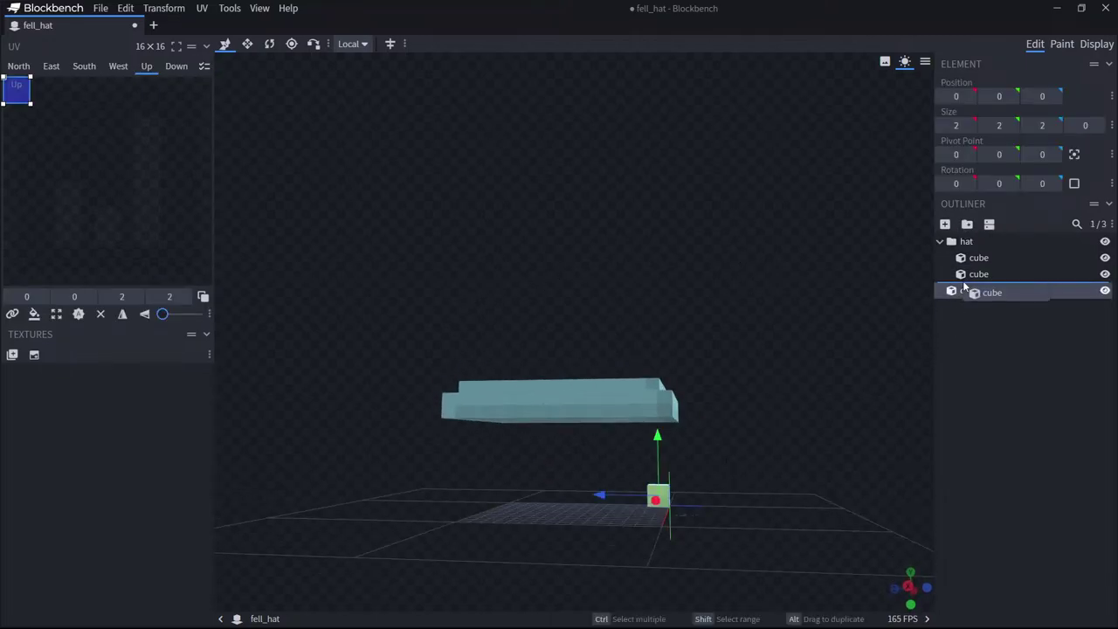
drag(964, 286, 945, 243)
Move the new cube to position 7, 0, 7, centred beneath the raised hat slabs.
drag(762, 487, 697, 502)
drag(608, 476, 551, 542)
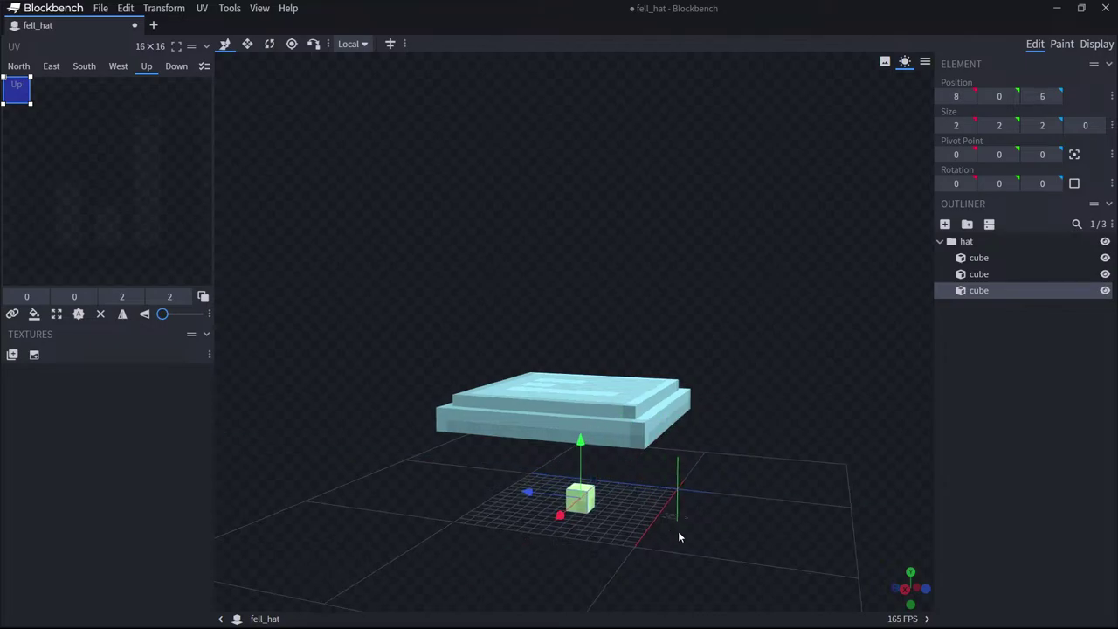
drag(677, 532, 739, 529)
mouse_move(536, 506)
mouse_down()
mouse_move(519, 504)
mouse_move(606, 531)
mouse_move(523, 511)
mouse_move(535, 498)
mouse_up()
drag(686, 524, 566, 541)
mouse_move(504, 480)
mouse_down()
mouse_move(522, 482)
mouse_move(512, 481)
mouse_up()
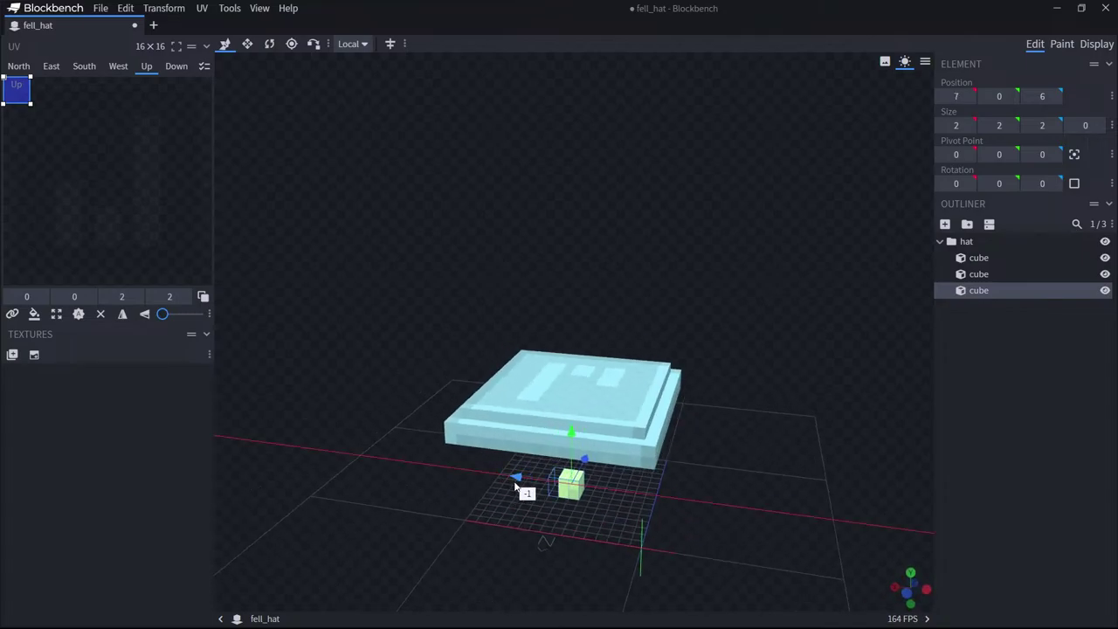
drag(661, 521, 549, 498)
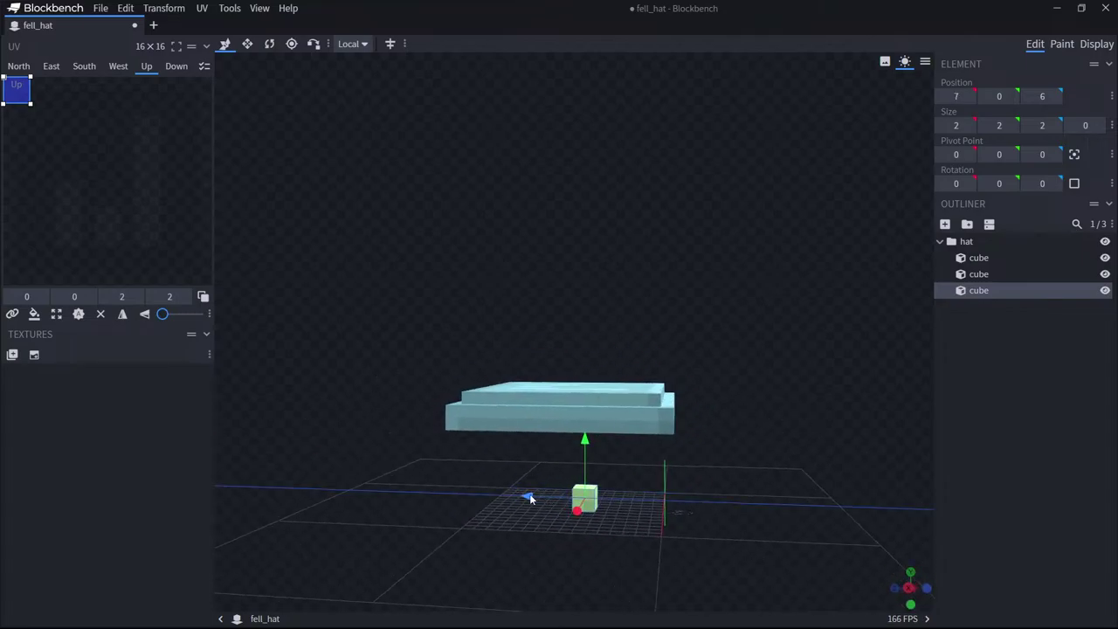
Resize the new cube evenly outward to 12 × 2 × 12 at position 2, 0, 2.
click(247, 44)
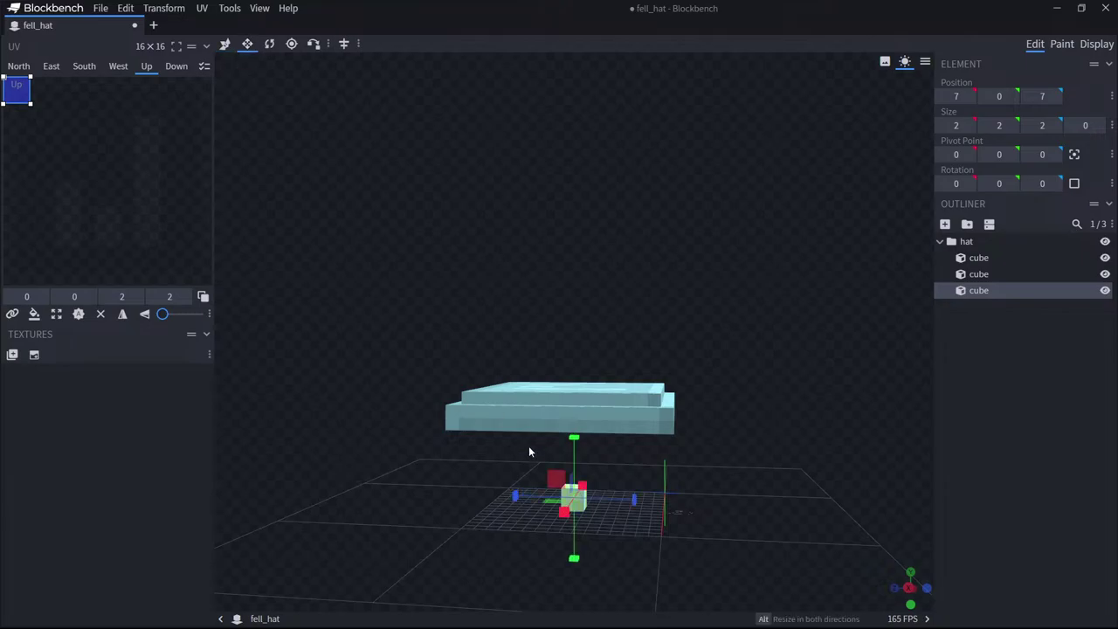
drag(565, 518, 490, 504)
drag(750, 459, 699, 421)
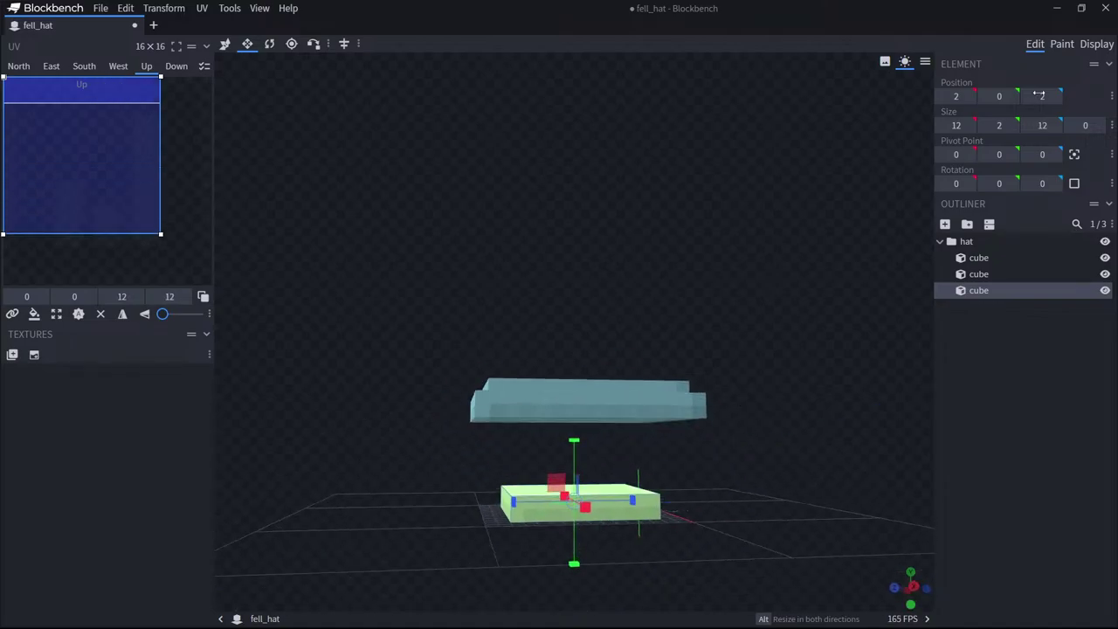
Check the hat on the player's head, then stretch the lower cube upward to a height of 9 so it meets the slabs.
click(1095, 45)
drag(884, 249, 1051, 209)
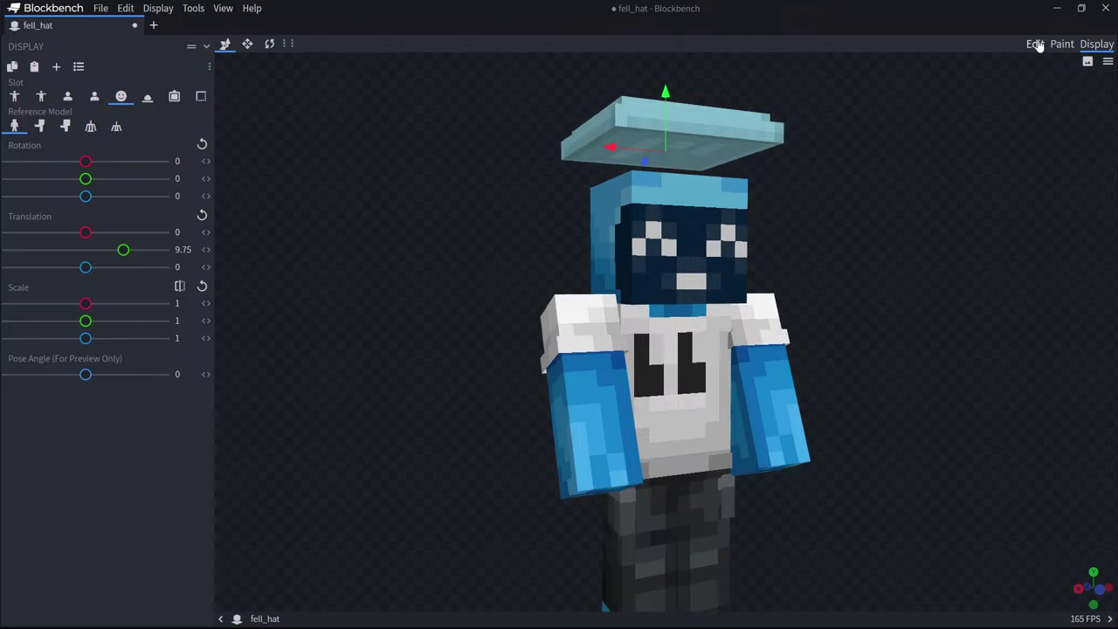
click(1037, 44)
click(614, 492)
drag(574, 444, 613, 370)
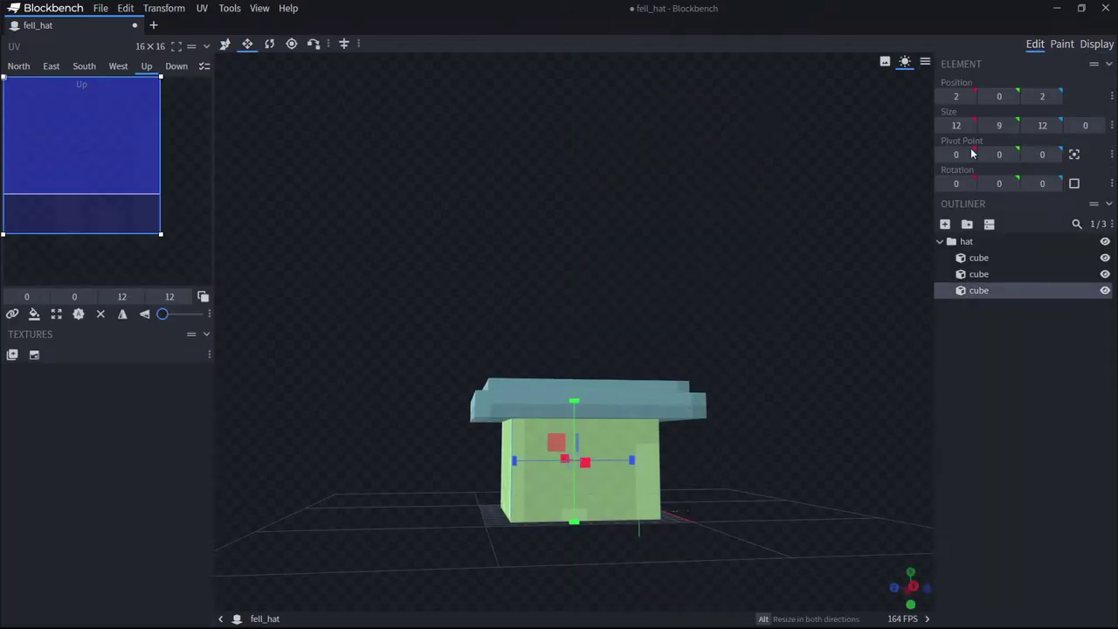
Preview the hat, then widen the green cube on all four sides to 13.5 × 14 at X 1.25, Z 1.25.
click(1095, 44)
drag(804, 227, 843, 241)
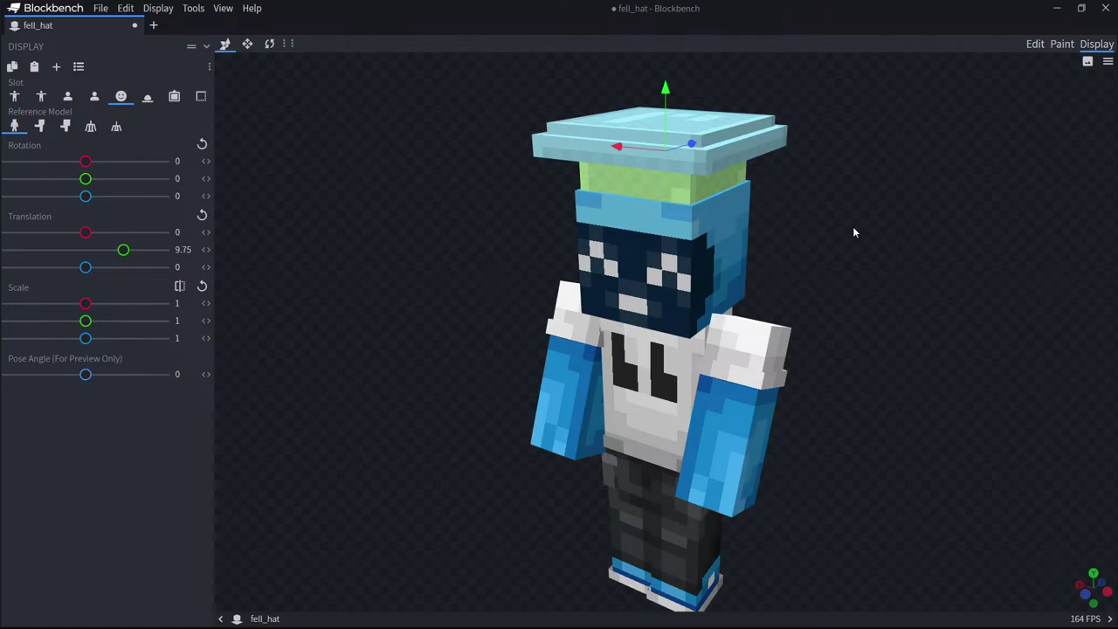
drag(853, 229, 992, 76)
click(1035, 44)
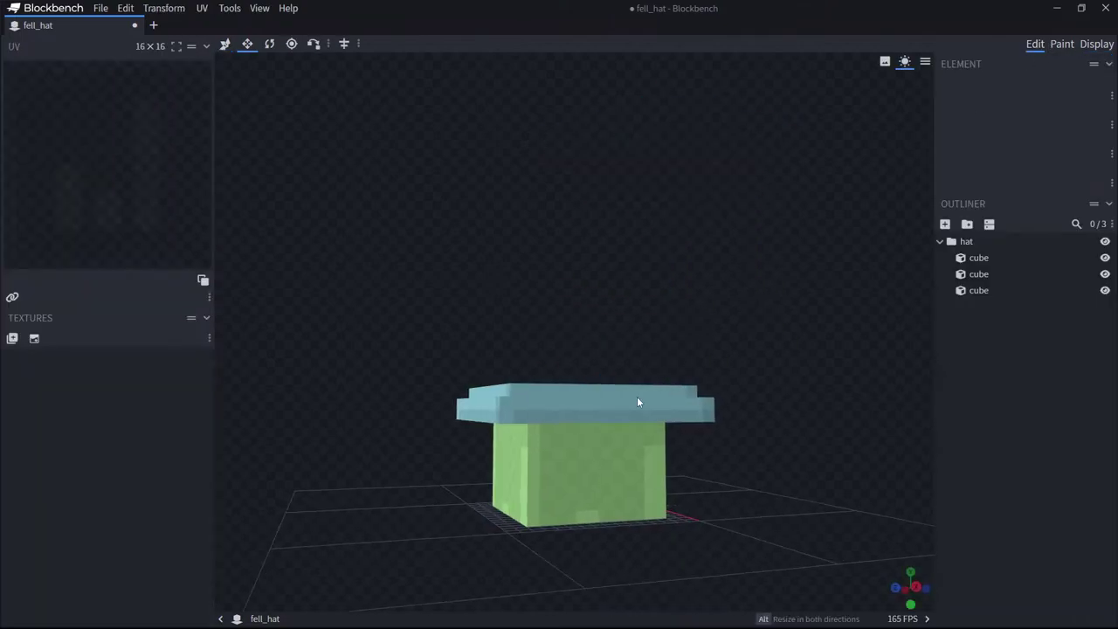
click(646, 454)
drag(634, 463, 640, 464)
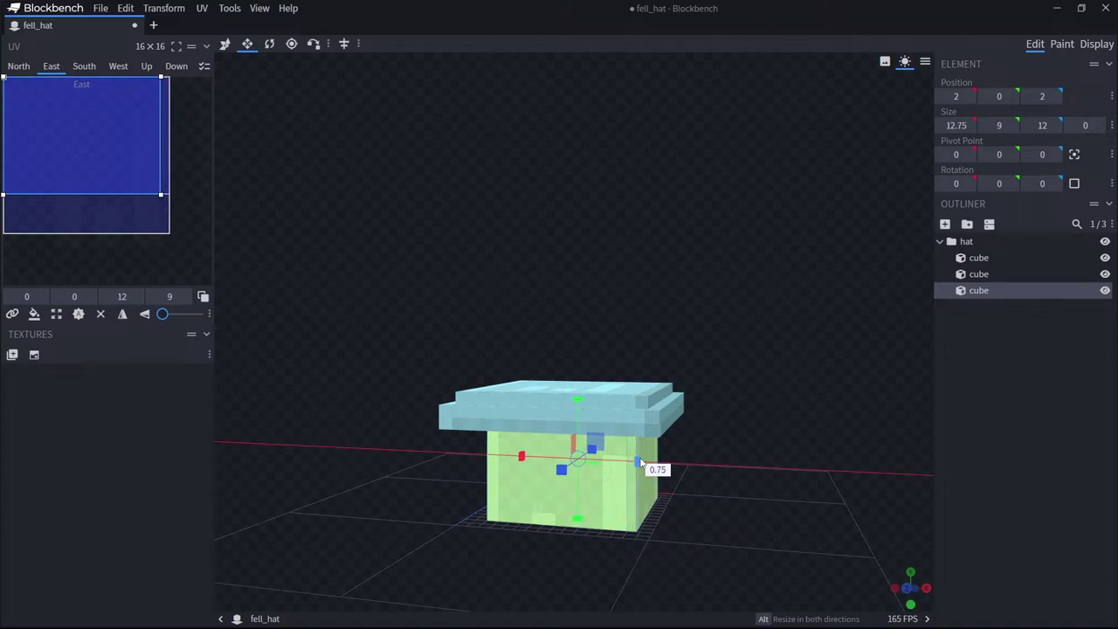
drag(558, 472, 511, 462)
middle_drag(513, 463, 522, 459)
drag(521, 458, 512, 458)
click(1109, 46)
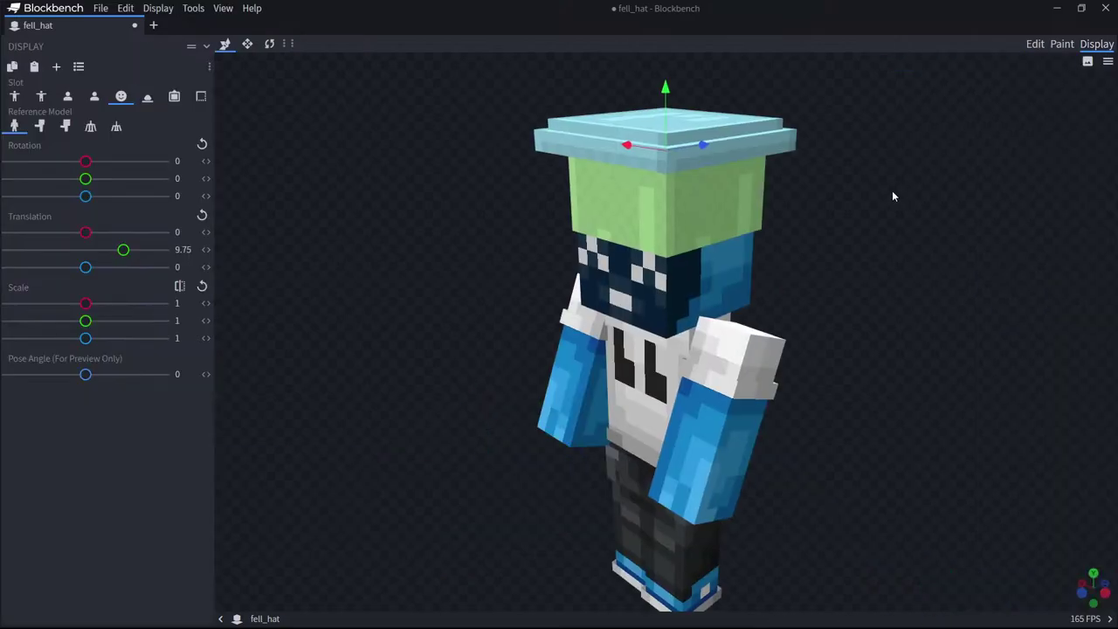
Raise the green cube's underside to Y position 3 and preview the fit on the head.
click(1035, 44)
drag(711, 379, 628, 449)
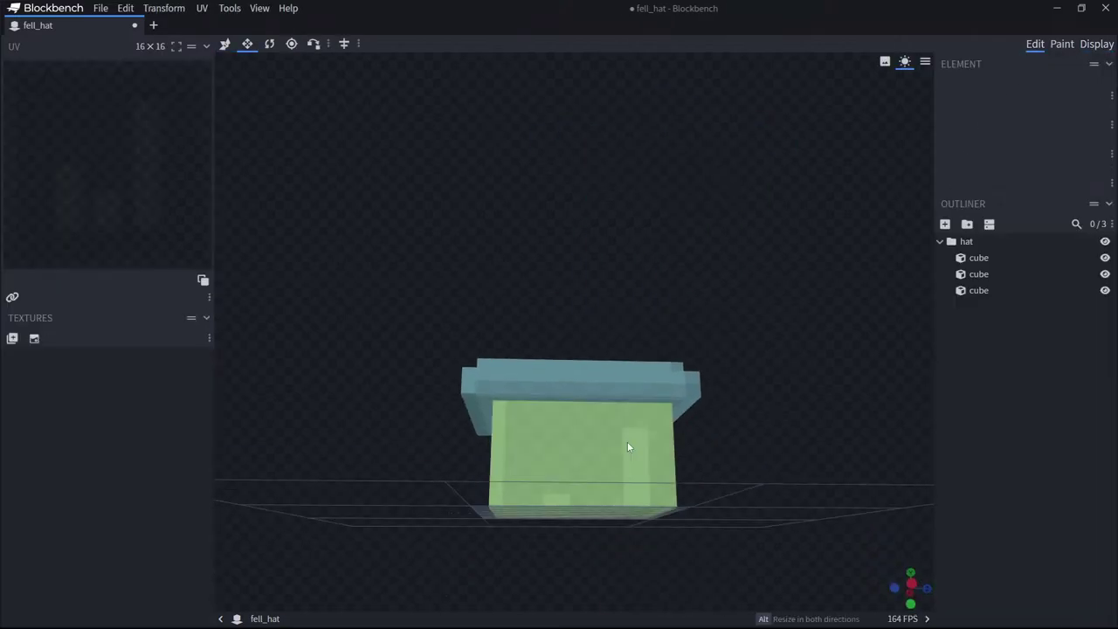
click(629, 449)
drag(579, 517, 586, 495)
click(1096, 44)
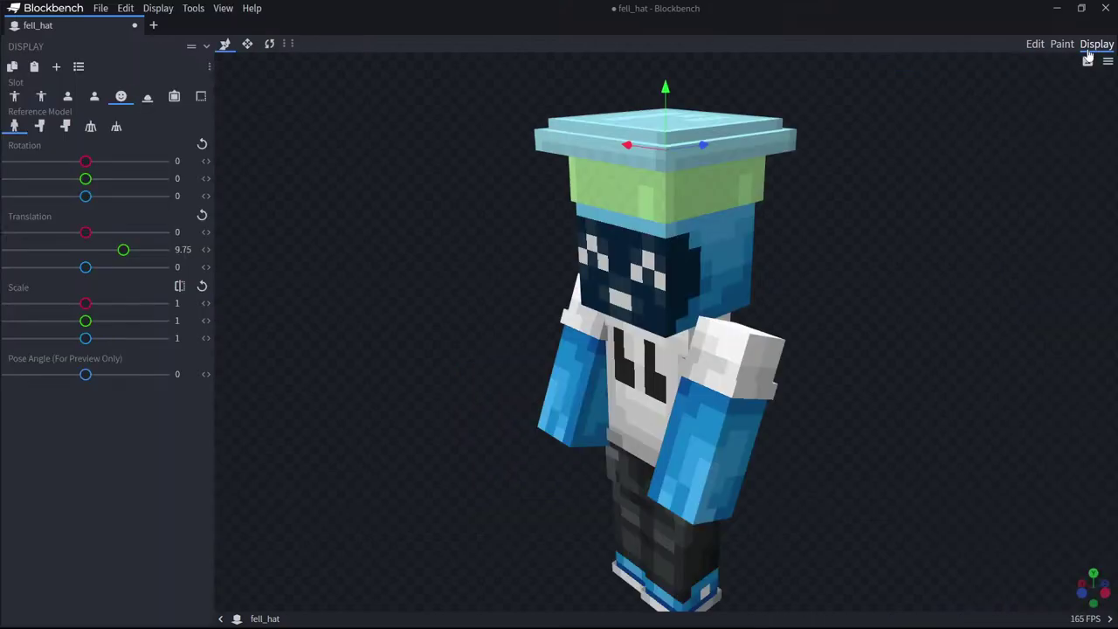
drag(778, 240, 1039, 232)
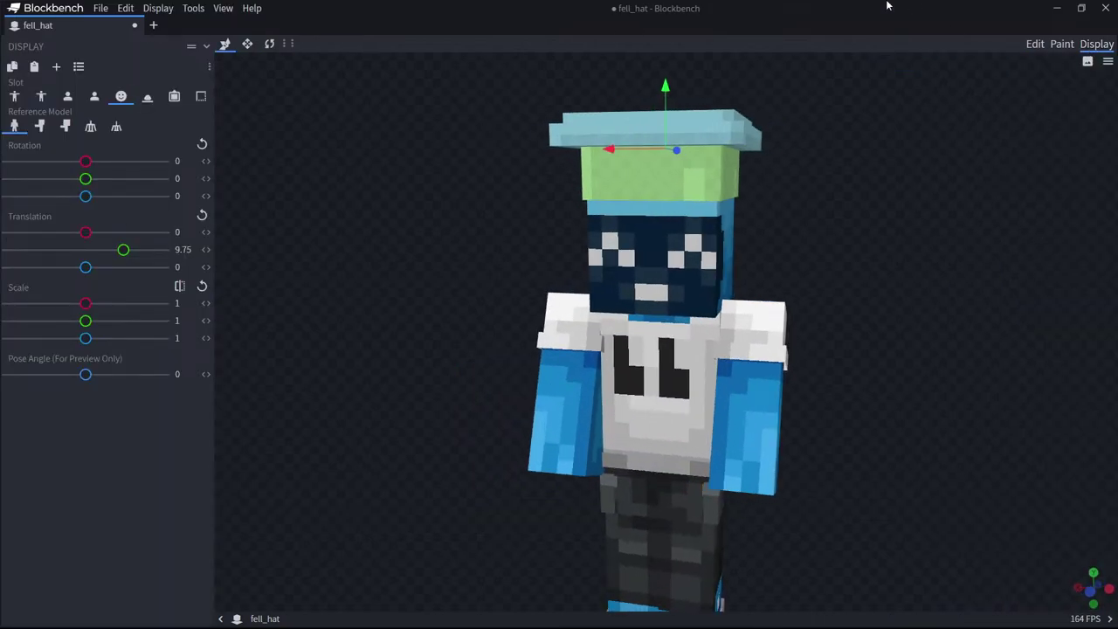
Duplicate the upper 16 × 1 × 16 slab and stack the copy on top of it at position 0, 11, 0.
click(1036, 43)
drag(823, 274, 578, 326)
click(1014, 273)
key(ctrl+d)
drag(576, 433, 578, 426)
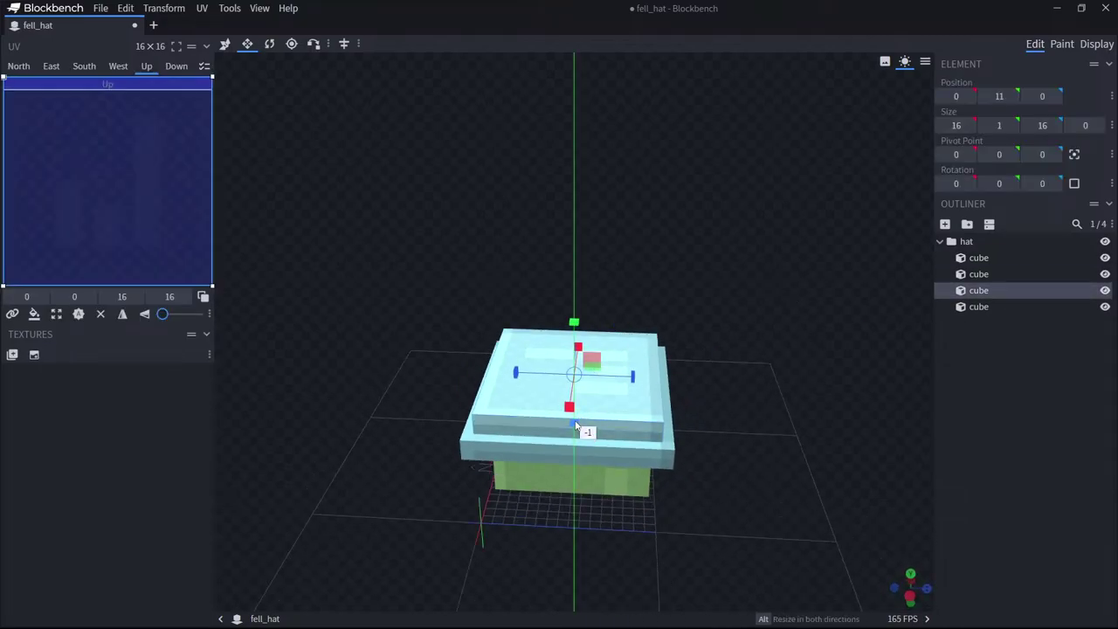
Shrink the duplicated slab inward on all four sides as a stepped third tier and preview it on the head.
drag(697, 412, 602, 427)
drag(518, 387, 527, 385)
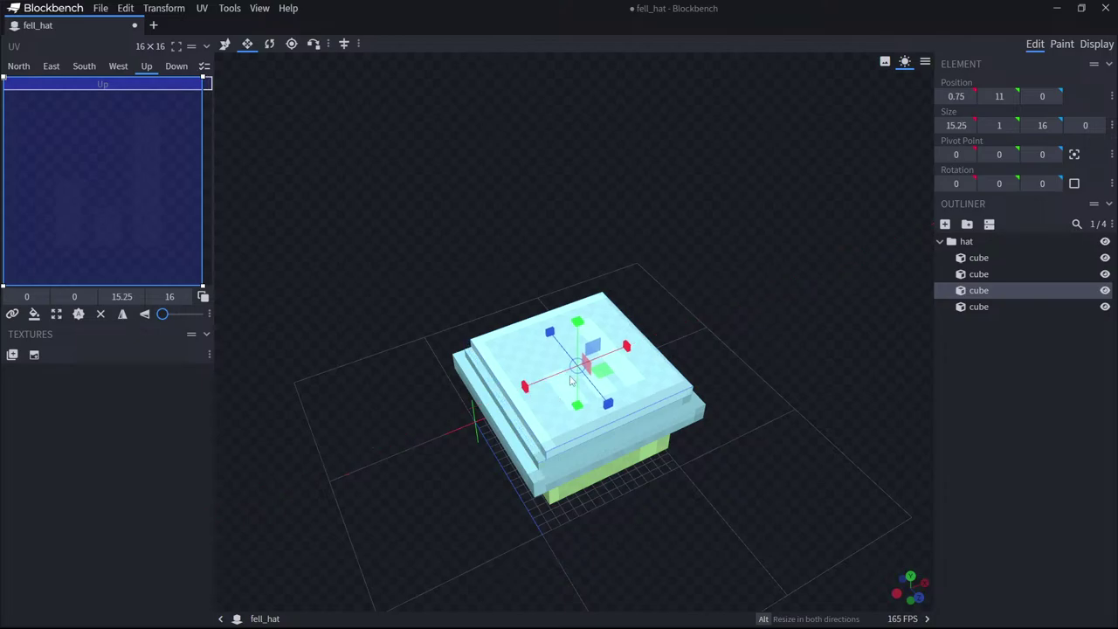
drag(610, 406, 603, 395)
drag(621, 343, 613, 345)
drag(545, 329, 554, 340)
drag(749, 274, 869, 221)
click(1092, 44)
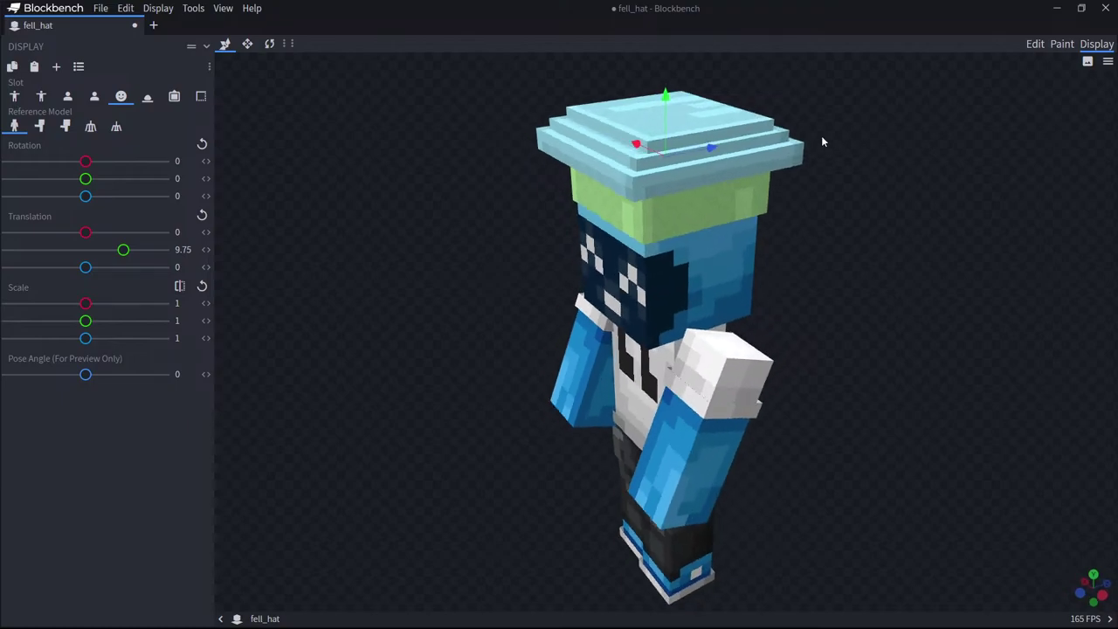
Delete all three blue slabs, keeping only the green cube, and preview it on the head.
click(1022, 49)
drag(713, 240, 611, 383)
click(611, 383)
key(Delete)
click(611, 397)
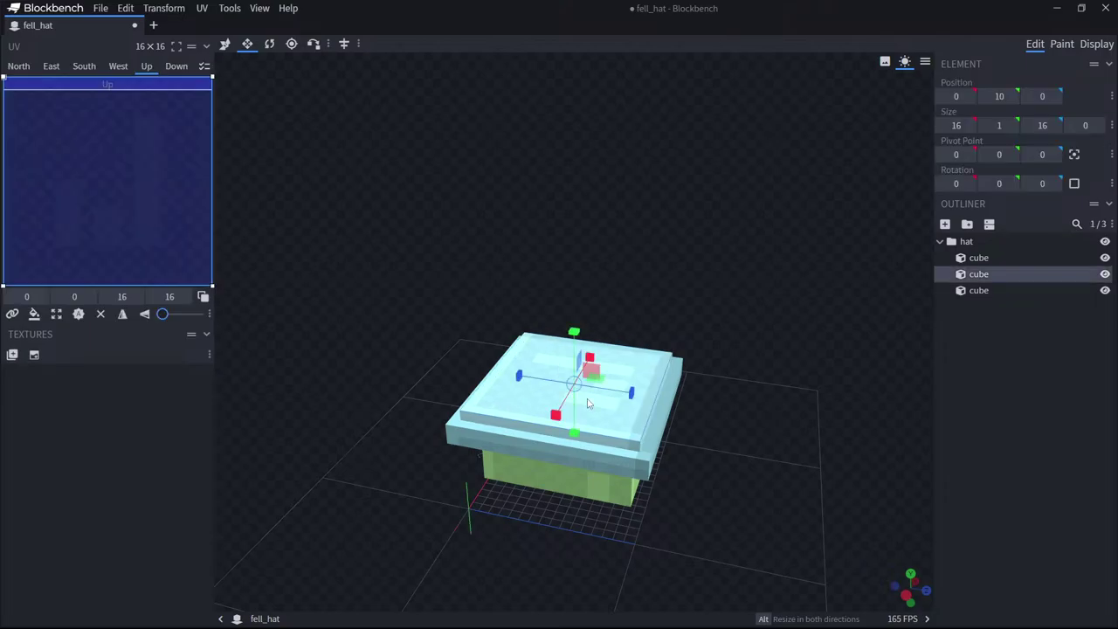
key(Delete)
click(612, 427)
key(Delete)
drag(700, 368, 725, 364)
click(1096, 44)
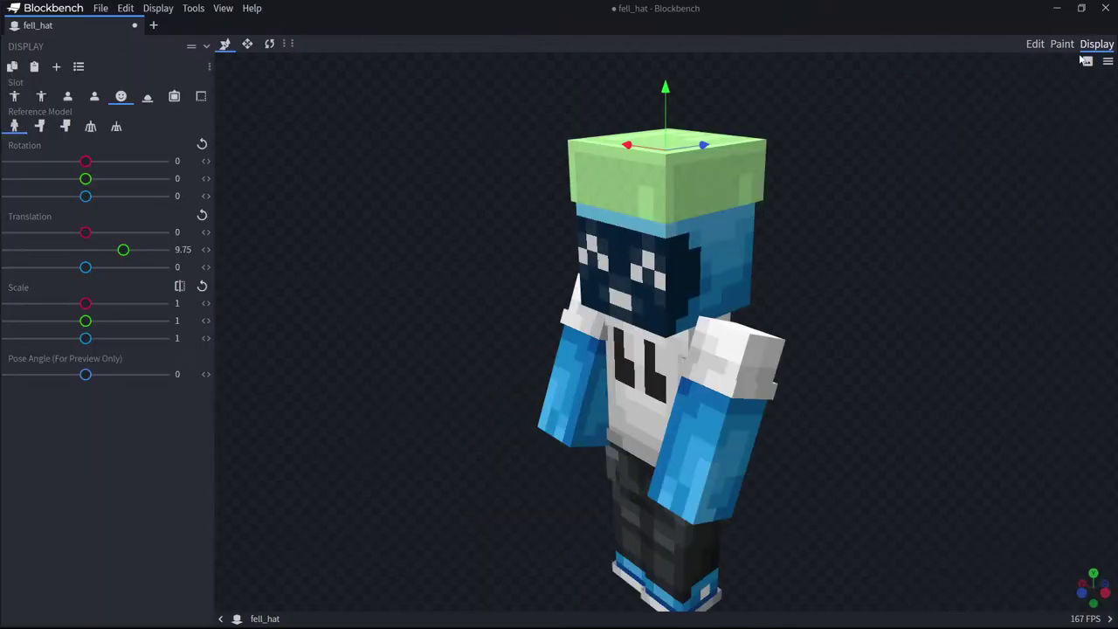
Lower the top of the green cube to reduce its height to 3 and preview it on the head.
click(1035, 43)
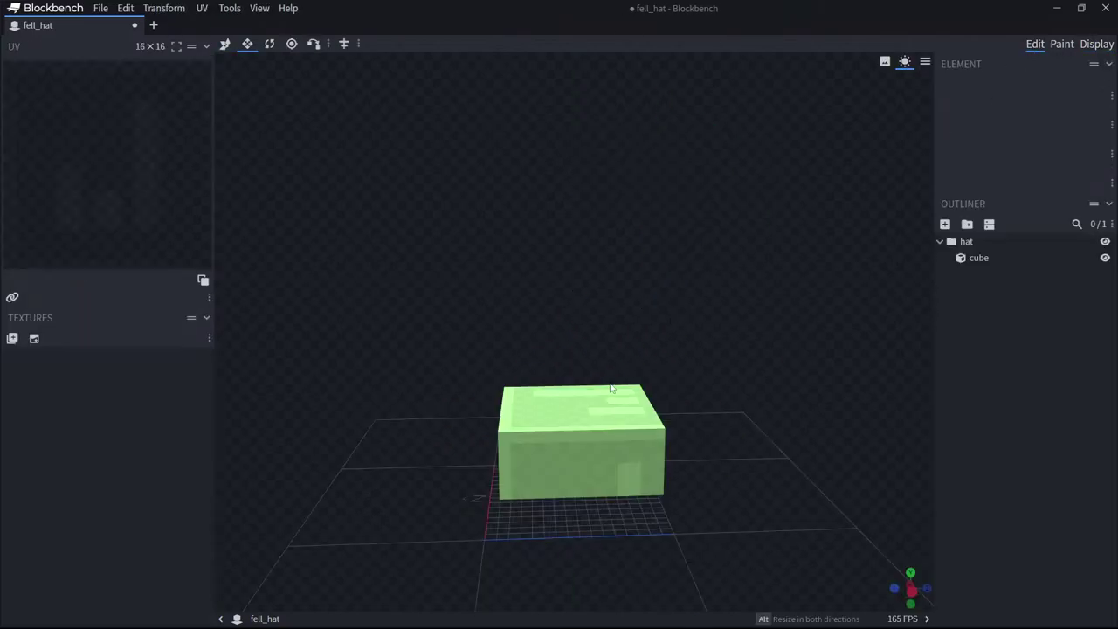
click(608, 420)
drag(574, 381, 585, 410)
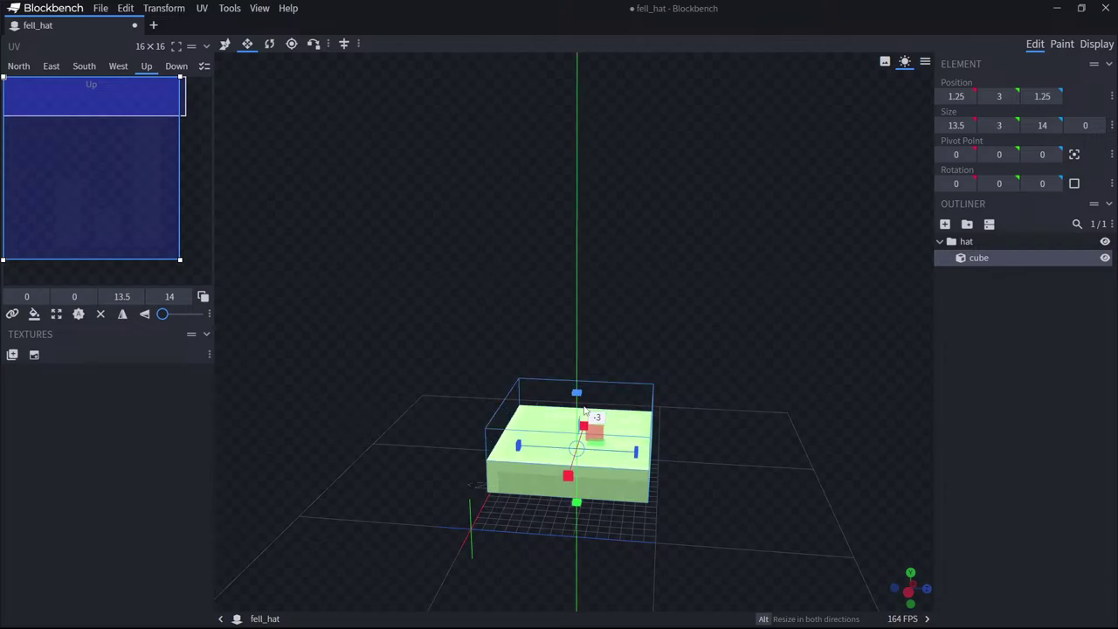
click(1097, 44)
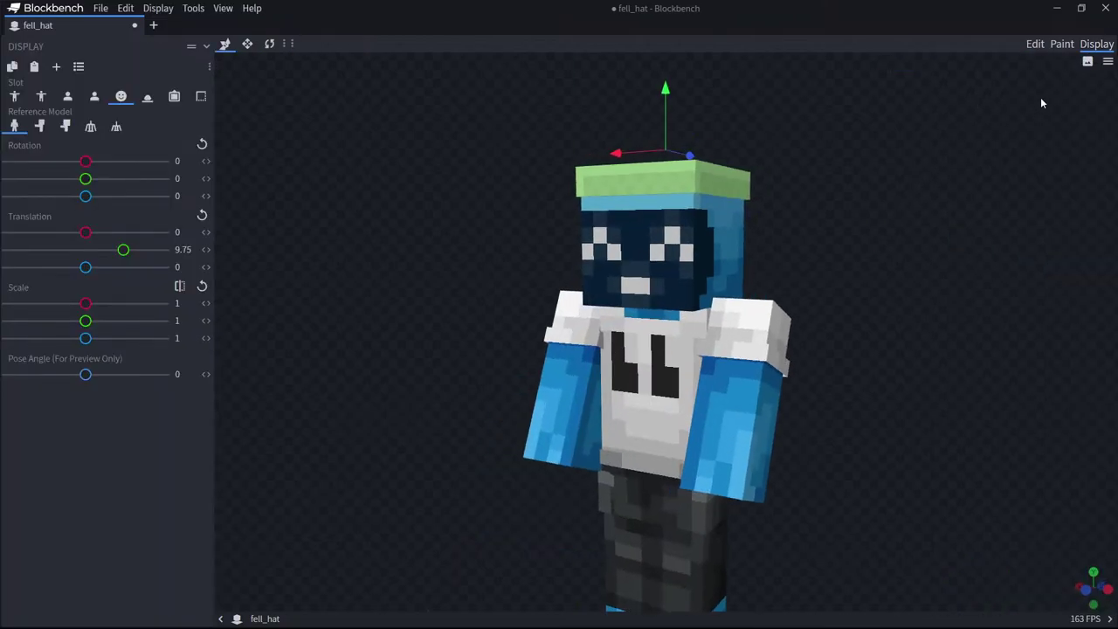
Try a height of 1 for the green cube in the preview, then restore its height to 3.
click(1043, 44)
drag(578, 392, 581, 409)
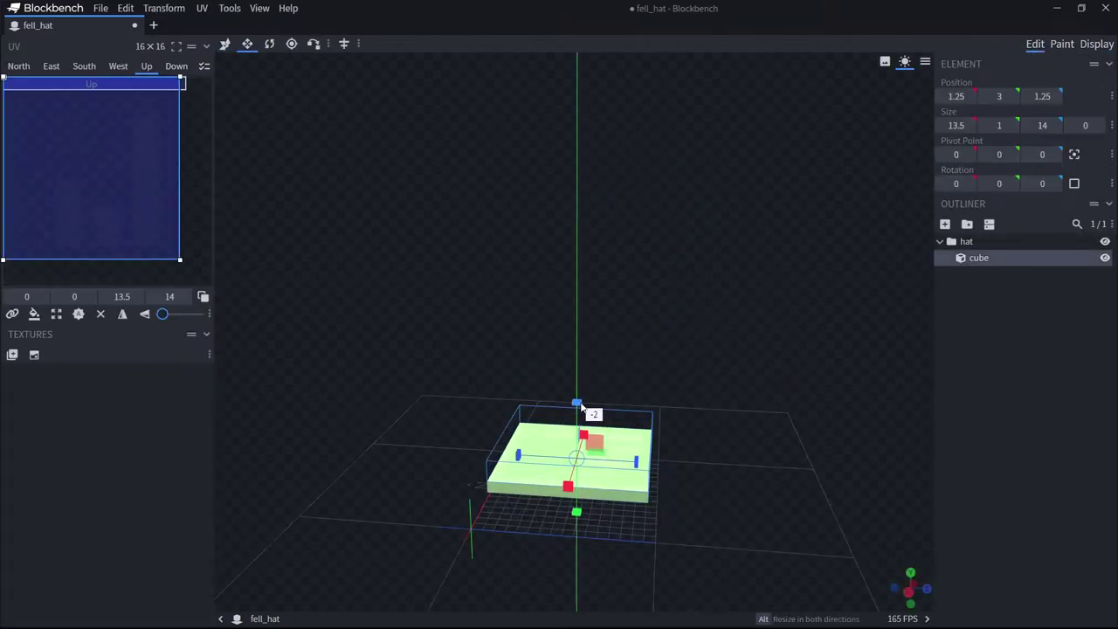
click(1097, 45)
click(1033, 45)
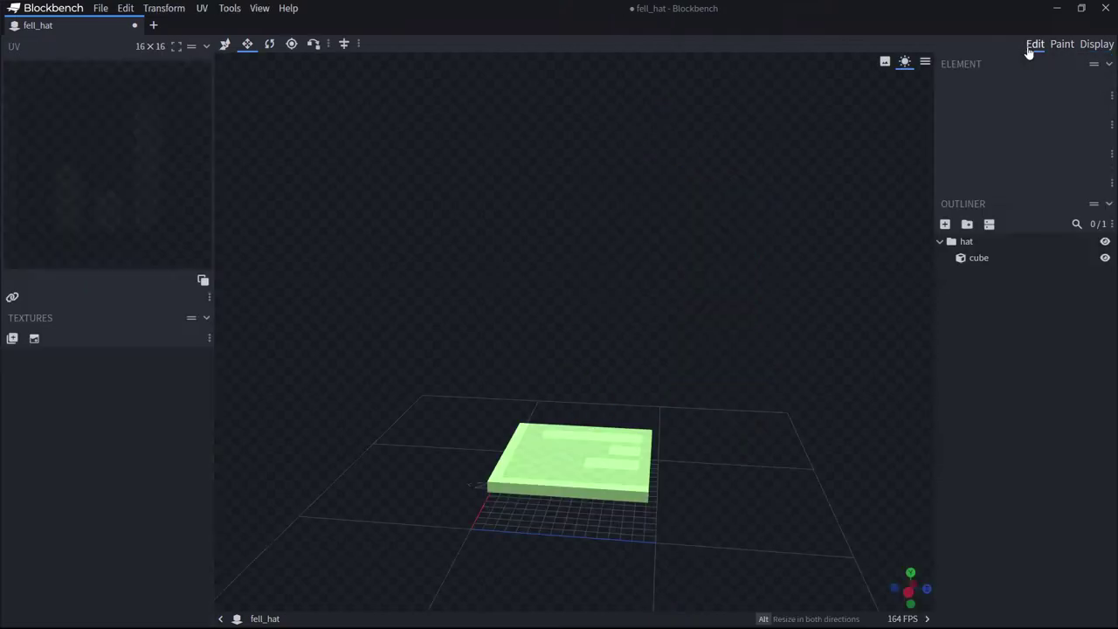
drag(576, 405, 576, 392)
click(1097, 45)
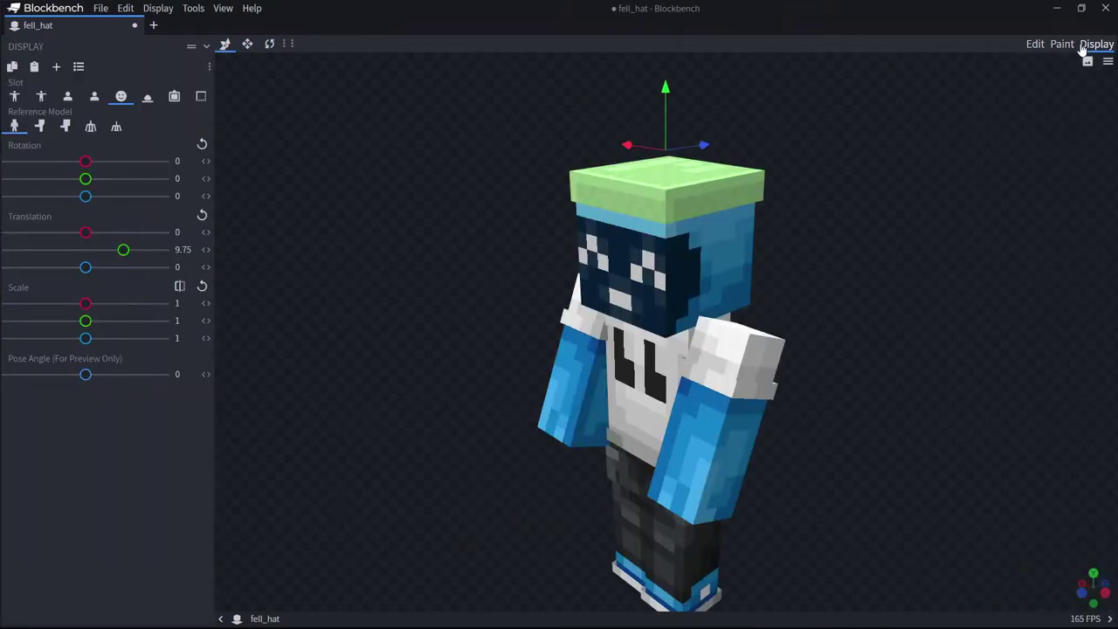
Duplicate the green cube and reshape the copy into a 2-high tier on top of it at Y position 6.
click(1035, 45)
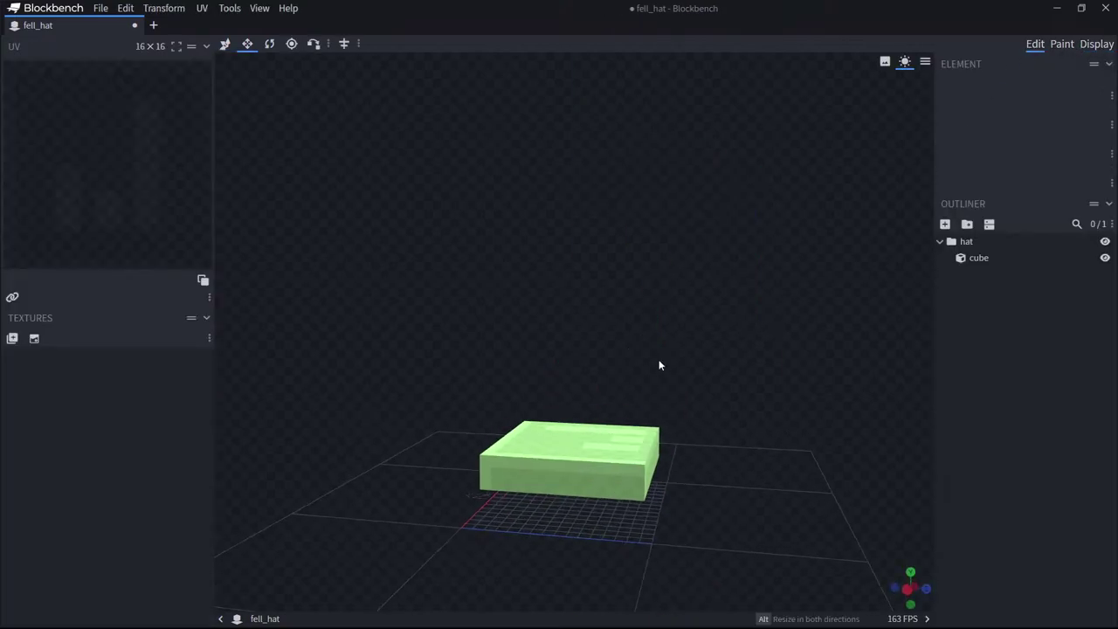
click(594, 423)
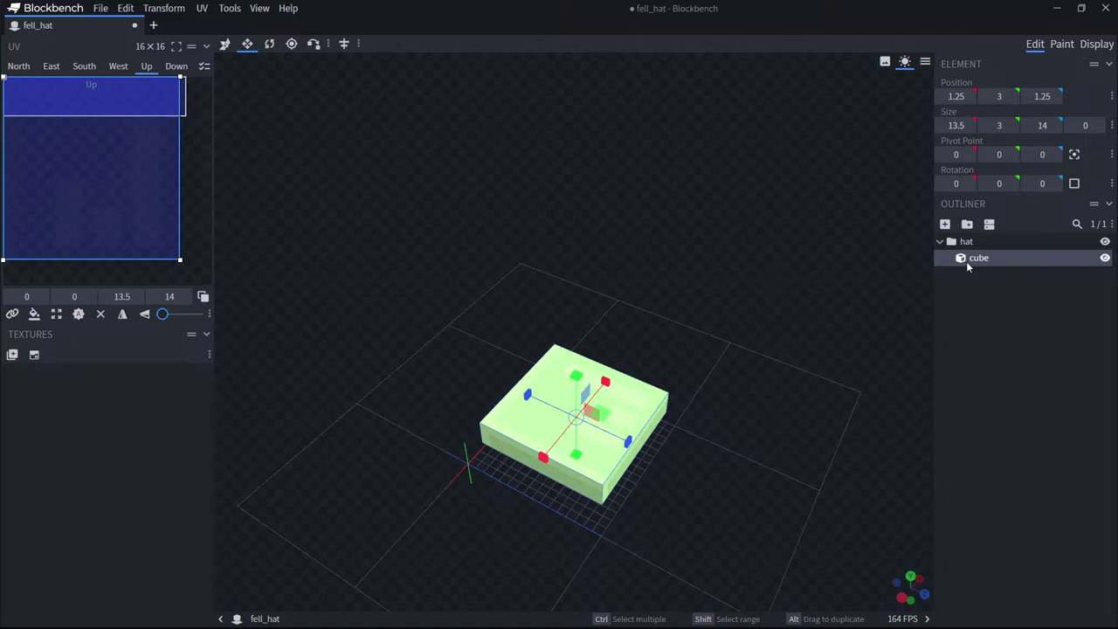
key(ctrl+d)
drag(580, 384, 583, 372)
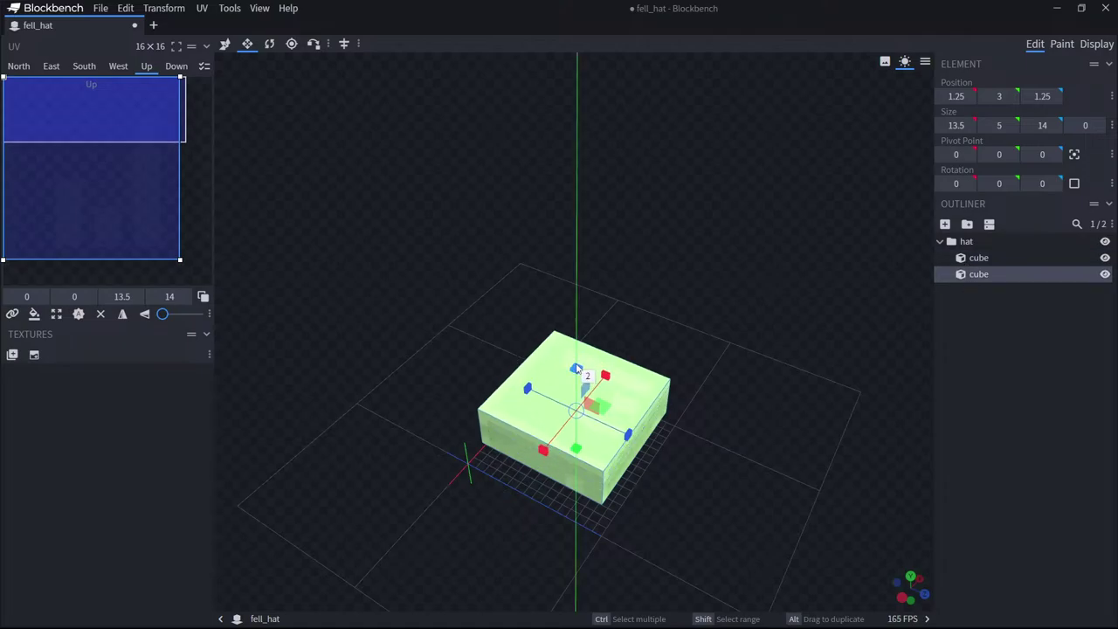
drag(744, 346, 771, 283)
drag(578, 506, 581, 474)
Inset the second tier on all sides to 12.25 × 2 × 12.75 at position 2.25, 6, 2.25.
drag(659, 367, 563, 435)
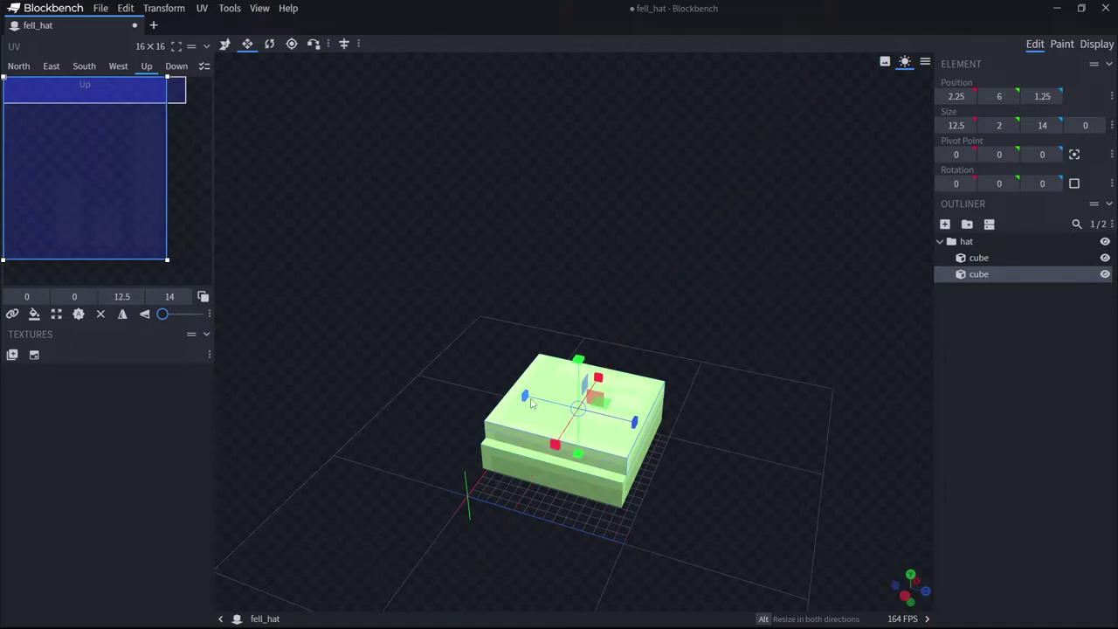
drag(526, 401, 543, 406)
drag(693, 347, 610, 445)
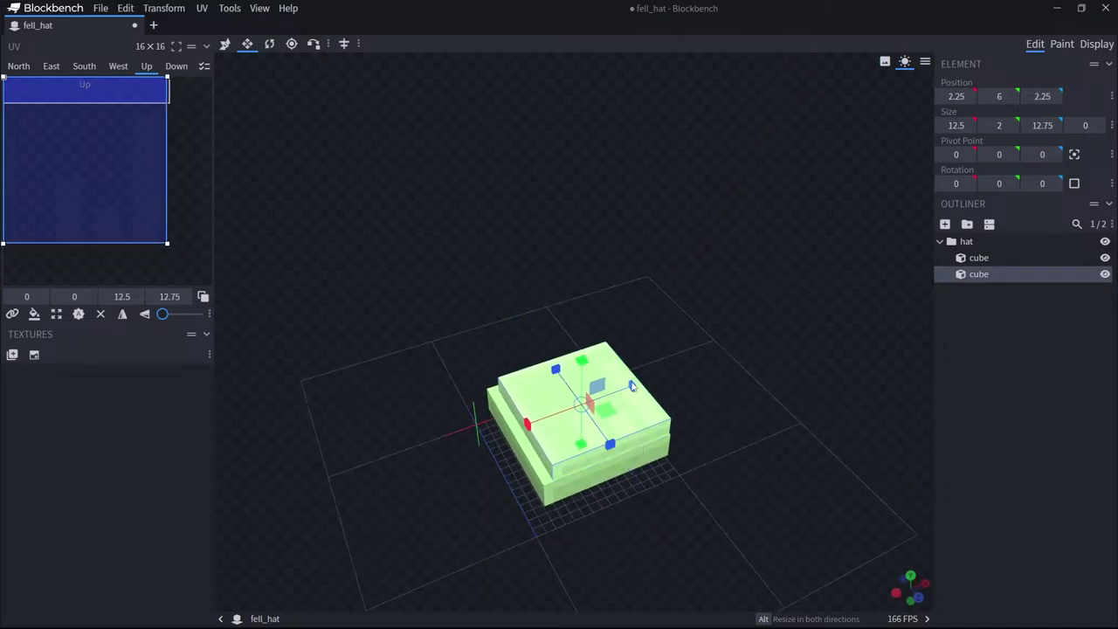
drag(635, 387, 633, 389)
drag(721, 386, 861, 319)
Duplicate the second tier and reshape the copy into a 2-high third tier at Y position 8.
key(ctrl+d)
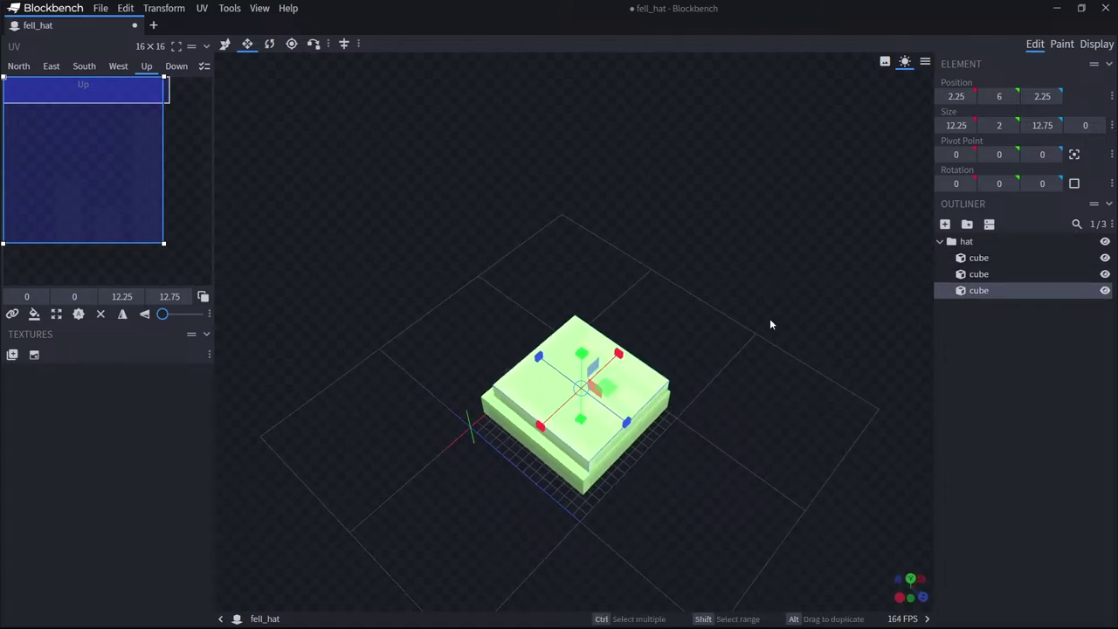
drag(590, 352, 583, 349)
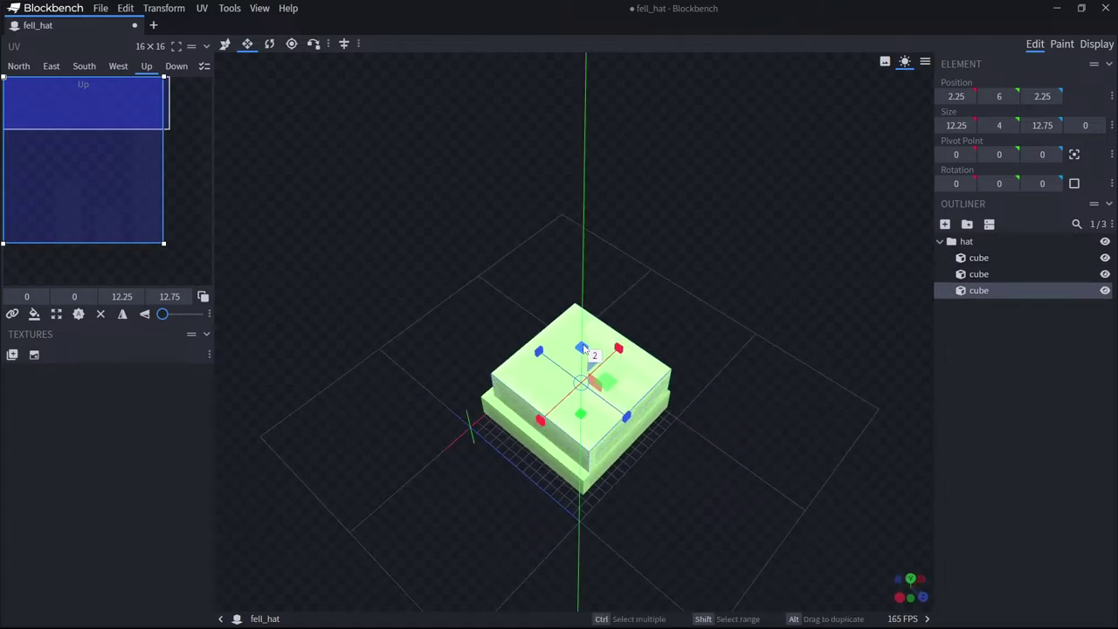
drag(817, 306, 856, 251)
drag(587, 469, 583, 448)
Inset the third tier to 11 × 2 × 11.25 at position 3.25, 8, 3.25 and preview the hat on the head.
drag(537, 394, 557, 426)
click(558, 427)
drag(723, 432, 602, 435)
drag(742, 414, 630, 416)
drag(699, 360, 996, 227)
click(1096, 43)
drag(926, 114, 954, 89)
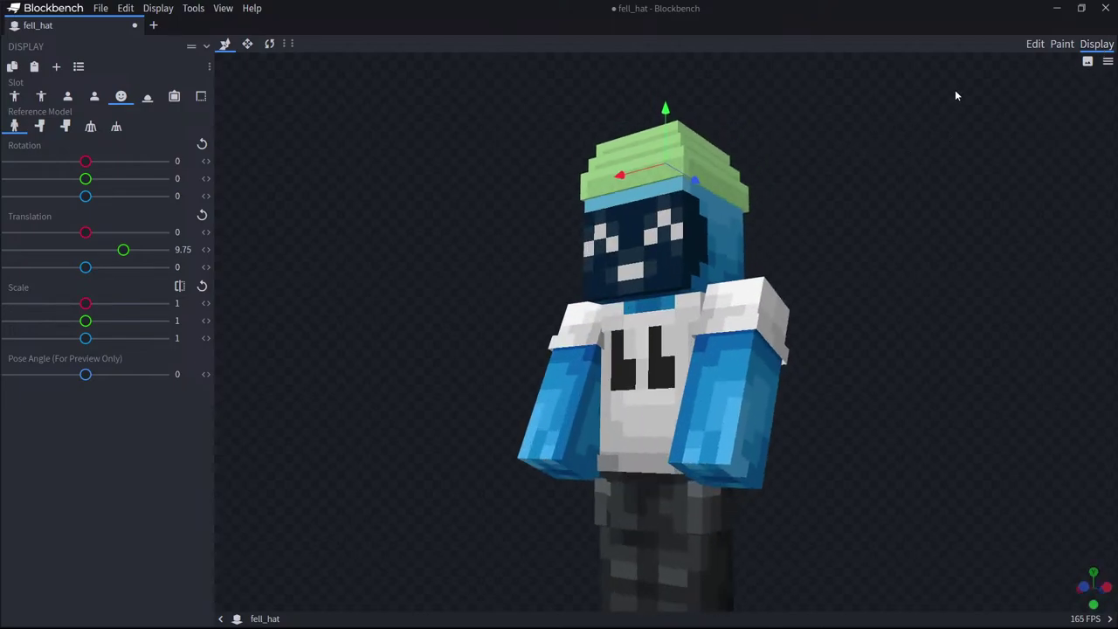
Shrink the middle tier to 11.25 × 2 × 11.75 and the top tier to 9 × 2 × 9.25 at position 5.25, 8, 5.25.
click(1034, 44)
drag(701, 369, 594, 433)
click(595, 433)
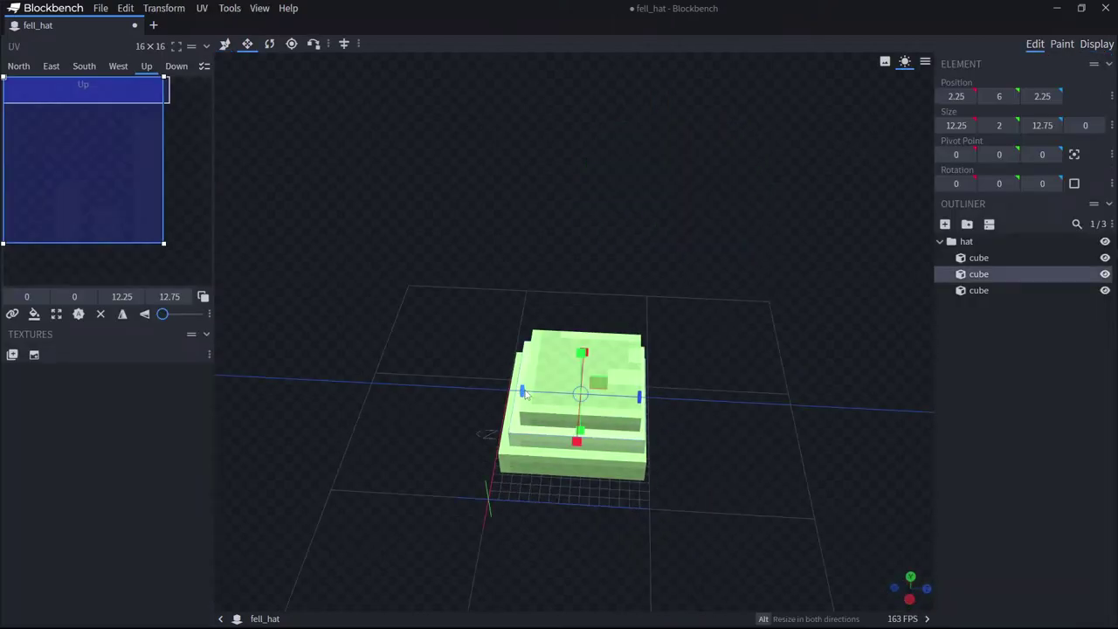
click(548, 384)
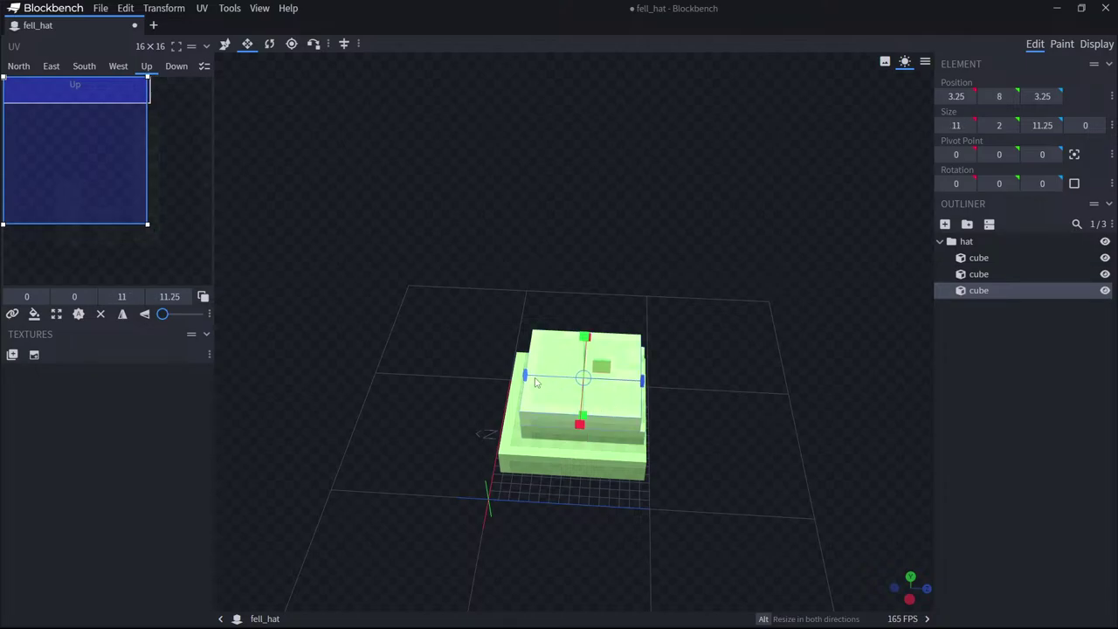
drag(590, 425, 599, 414)
drag(758, 415, 614, 408)
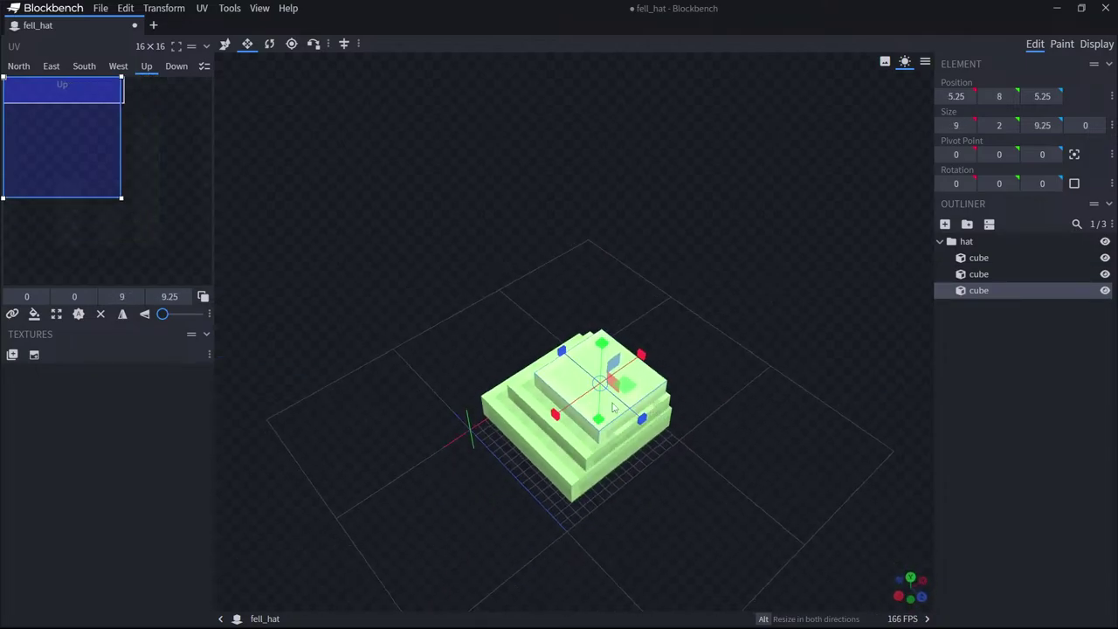
Move the top tier to position 4.25, 8, 4.75 to centre it on the stack.
key(v)
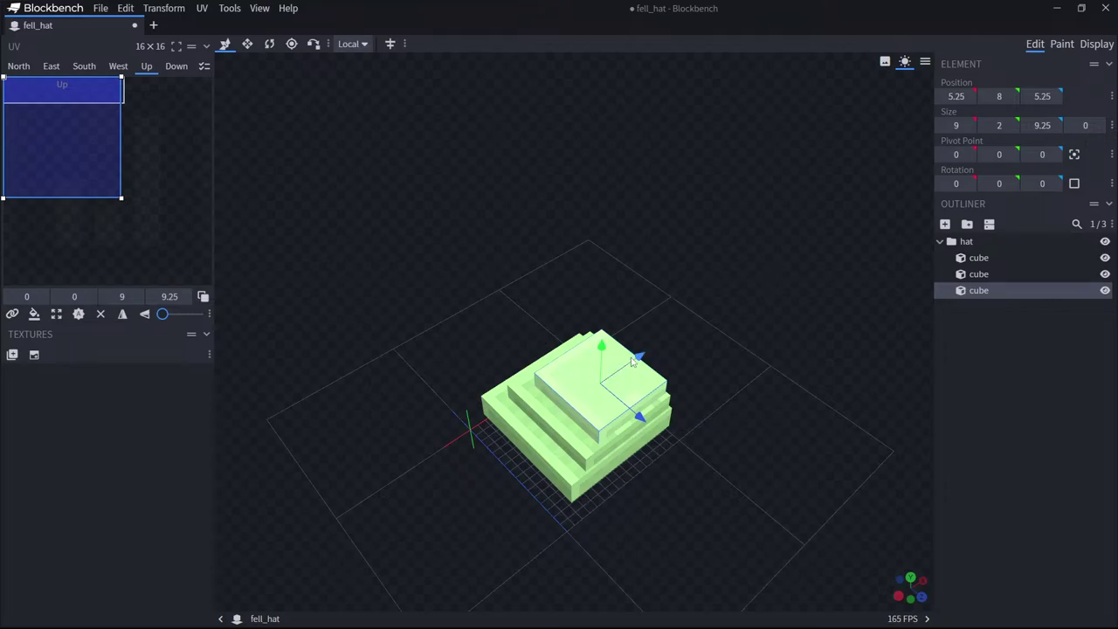
drag(633, 359, 629, 367)
drag(630, 422, 625, 445)
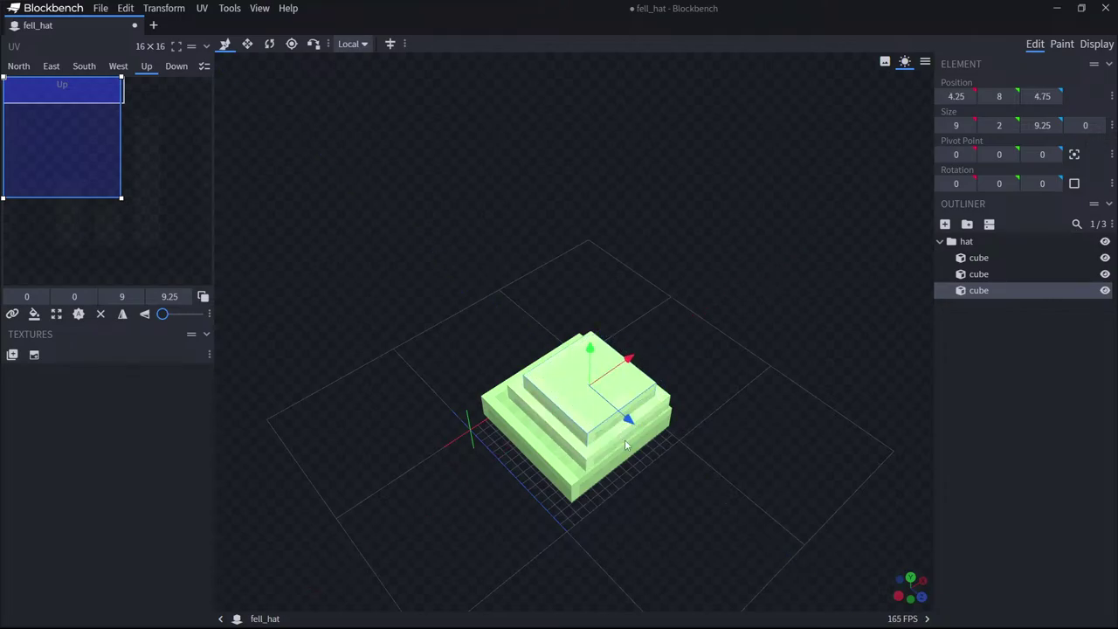
Move the middle tier to about position 2.75, 6, 2.75 to centre it over the base cube.
click(568, 449)
drag(628, 373, 622, 377)
drag(623, 432, 620, 428)
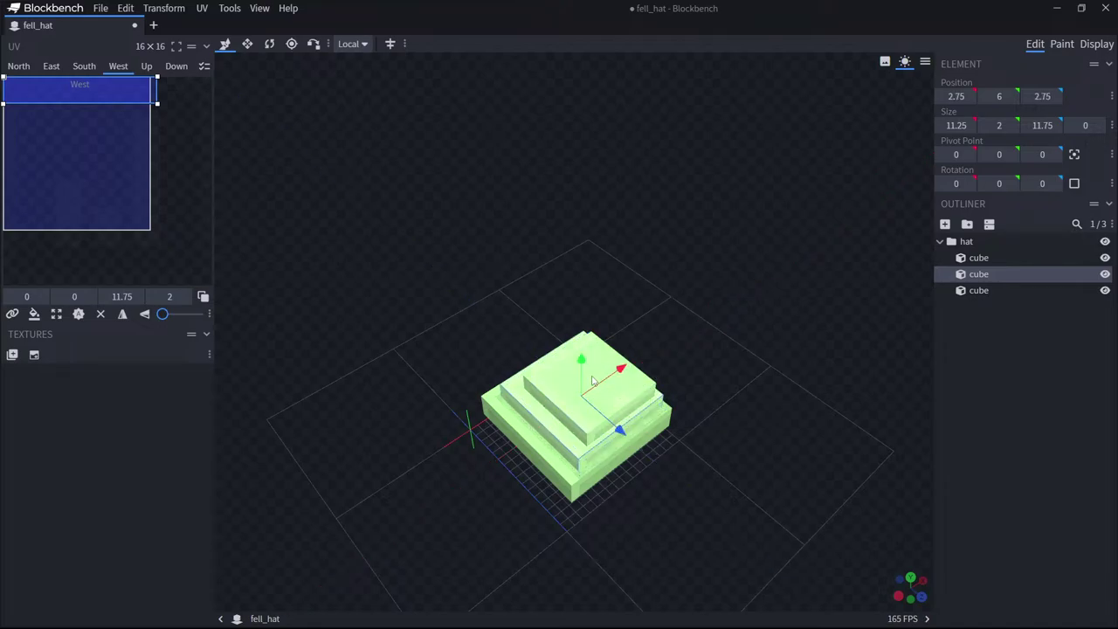
drag(614, 374, 617, 375)
Duplicate the top tier of the stack and raise the copy to position 4.25, 10, 4.75.
drag(720, 306, 752, 242)
drag(662, 364, 658, 406)
click(630, 392)
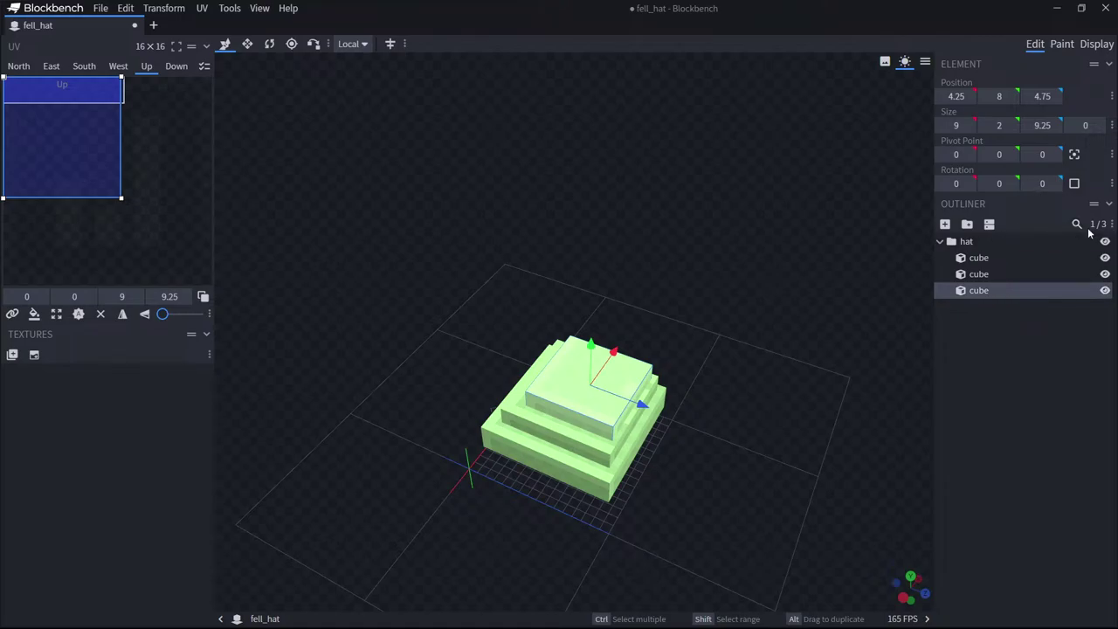
key(ctrl+d)
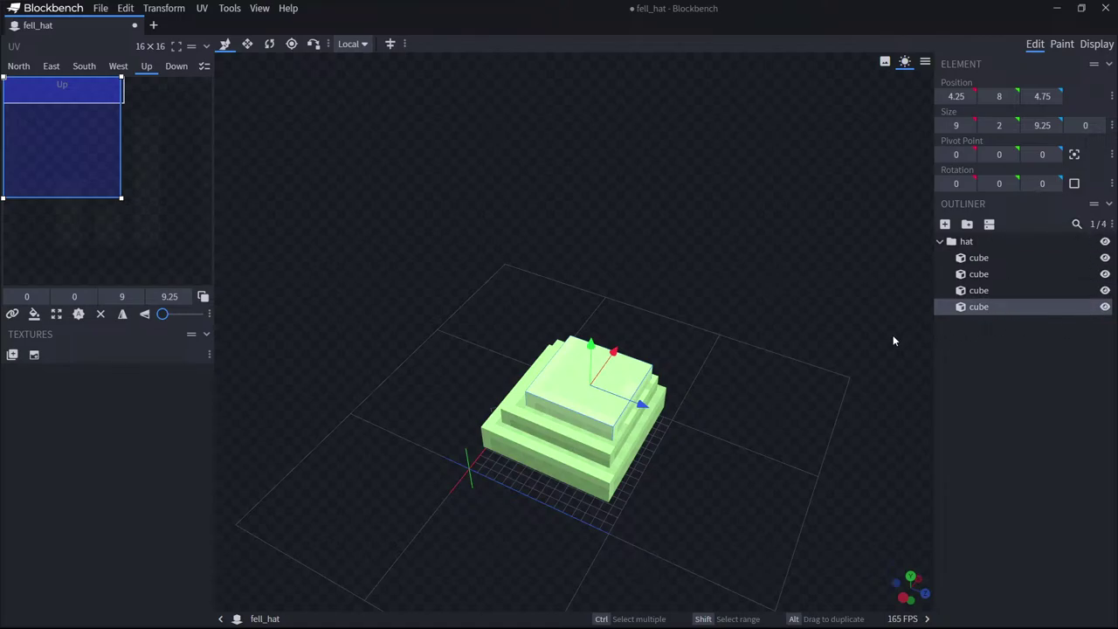
drag(594, 351, 598, 336)
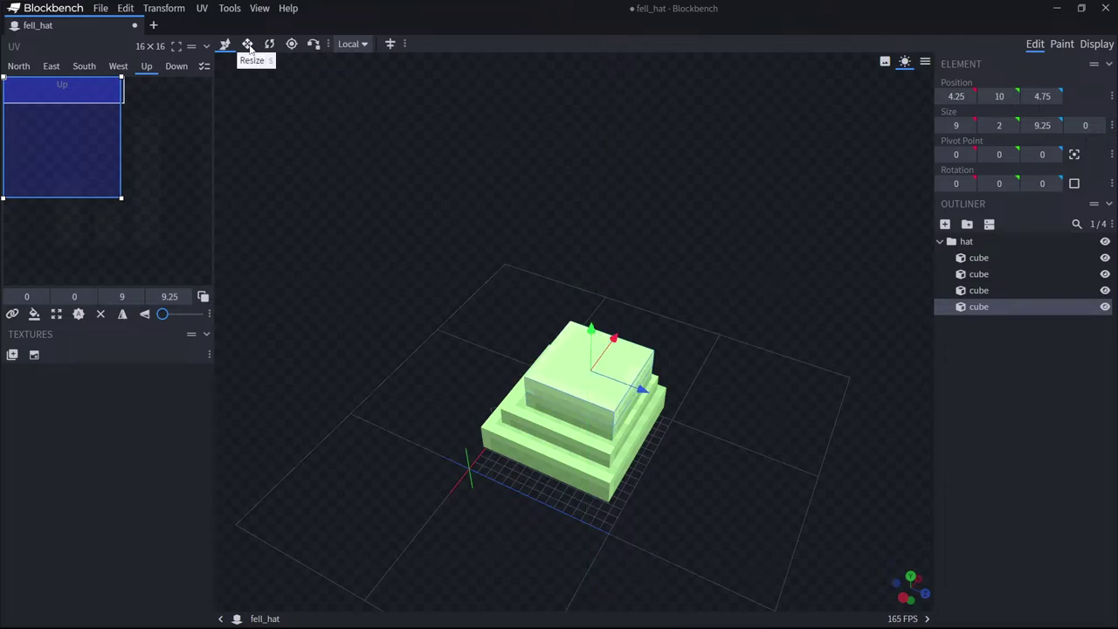
Resize the new fourth tier to 6.75 × 3 × 6.75 at position 5.25, 10, 5.75.
click(247, 43)
drag(536, 351, 544, 352)
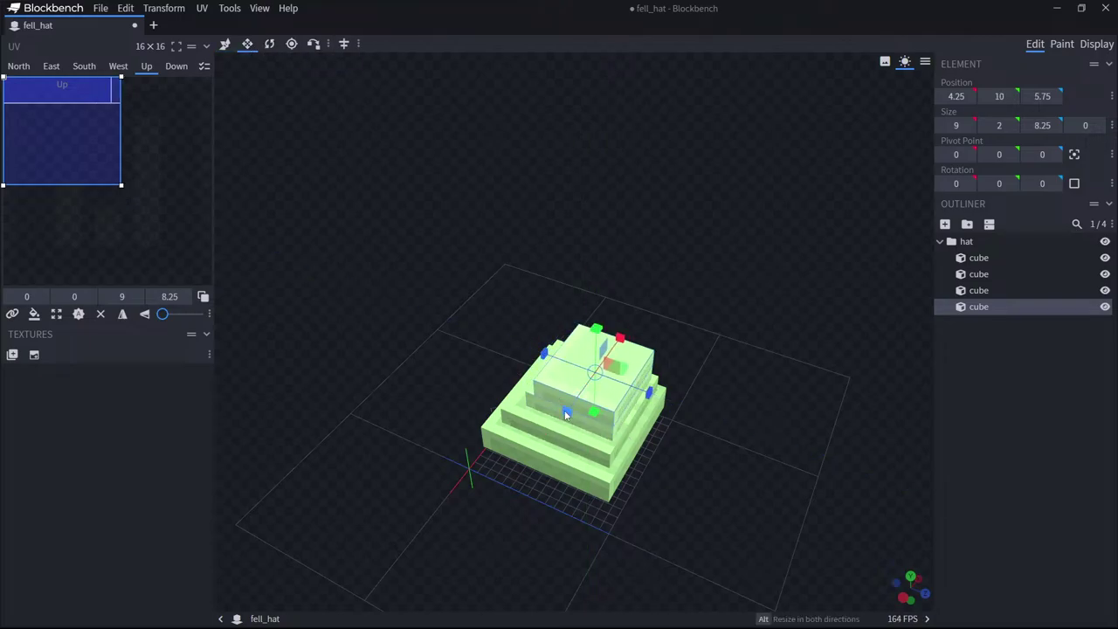
drag(566, 413, 570, 411)
drag(651, 393, 647, 391)
drag(721, 345, 643, 393)
drag(647, 349, 636, 352)
drag(599, 415, 596, 403)
drag(721, 377, 841, 294)
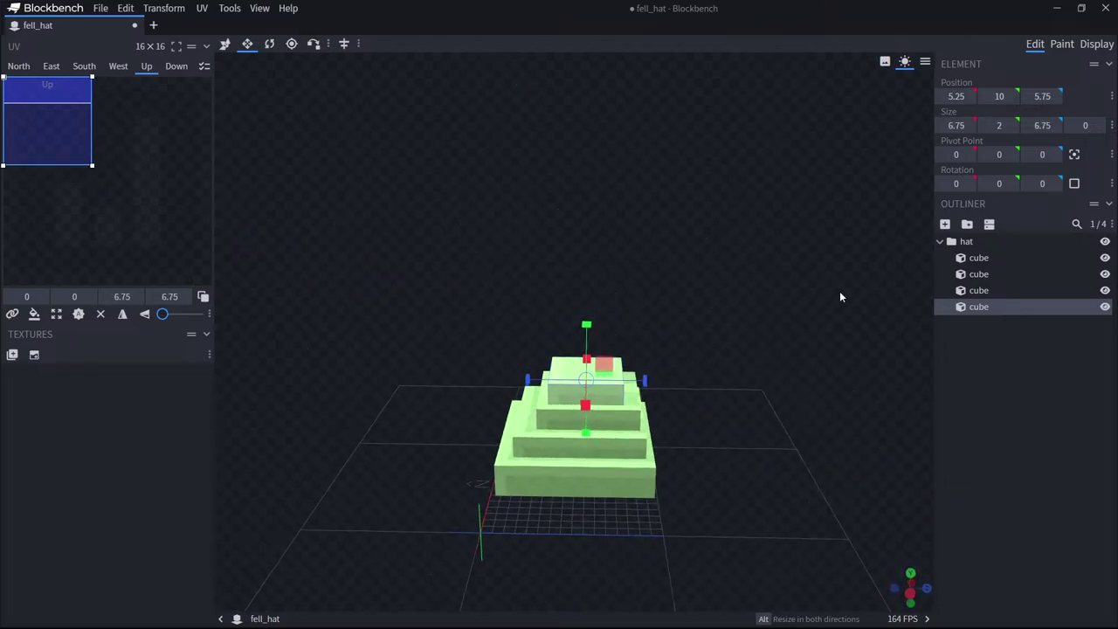
drag(587, 325, 599, 316)
drag(666, 309, 653, 343)
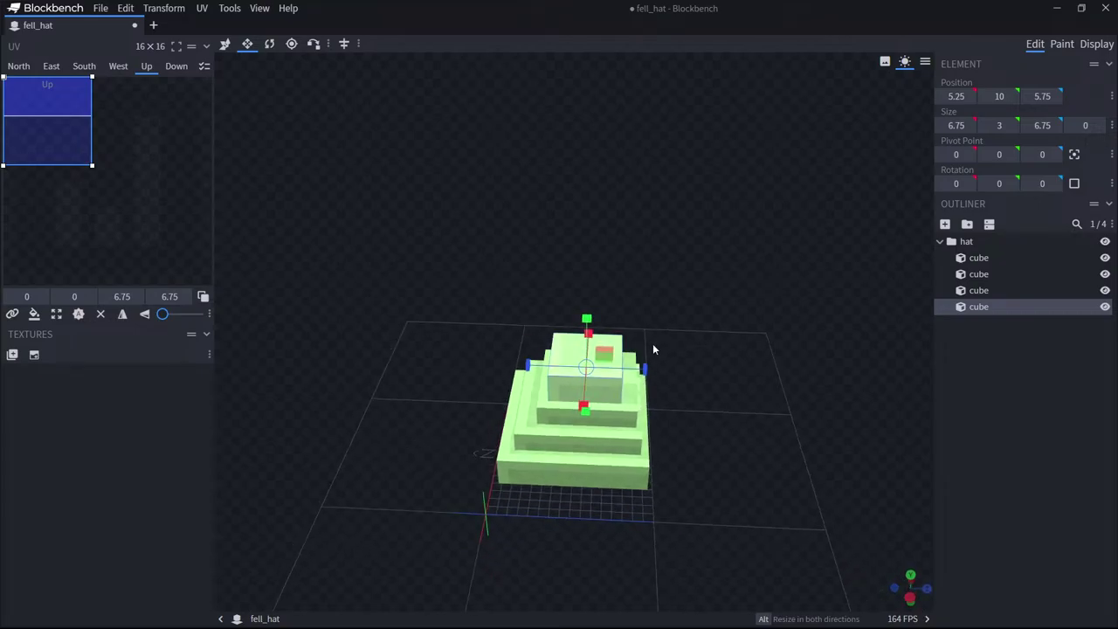
Duplicate the fourth tier and resize the copy to 4.75 × 6 × 4.75 at position 6.25, 10, 6.75.
key(ctrl+d)
drag(588, 321, 594, 295)
drag(583, 392, 584, 395)
drag(721, 351, 626, 381)
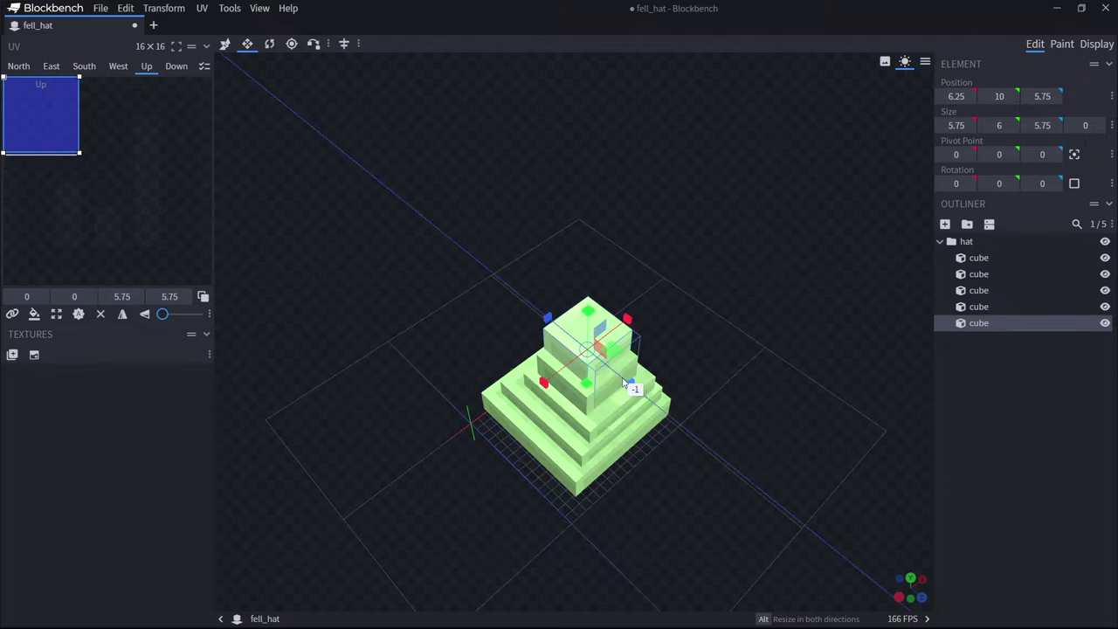
drag(550, 322, 564, 334)
drag(628, 320, 619, 328)
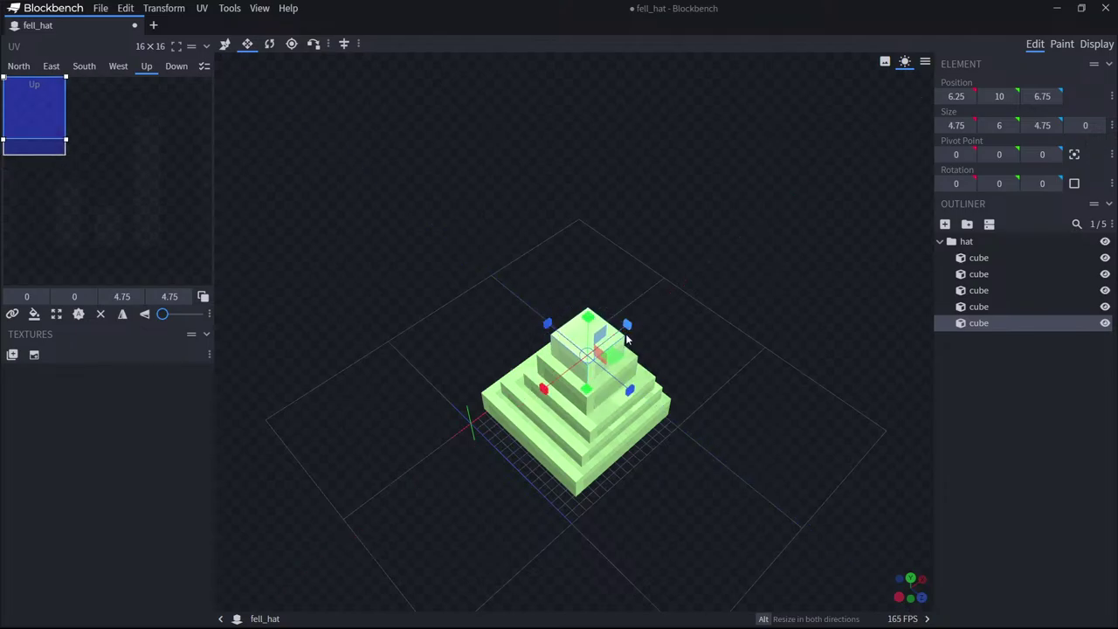
Raise the fifth tier's underside to height 13 and set the tier's height to 5.
drag(646, 375, 710, 325)
mouse_move(585, 409)
mouse_down()
mouse_move(590, 363)
mouse_move(587, 388)
mouse_up()
drag(688, 346, 664, 376)
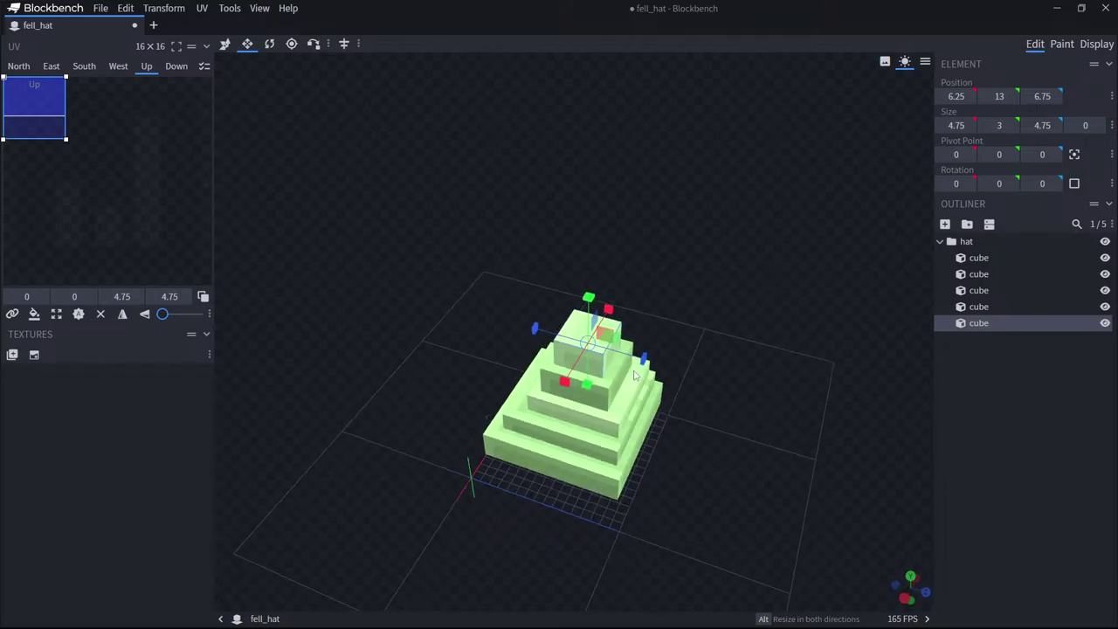
drag(588, 298, 590, 288)
drag(775, 305, 760, 354)
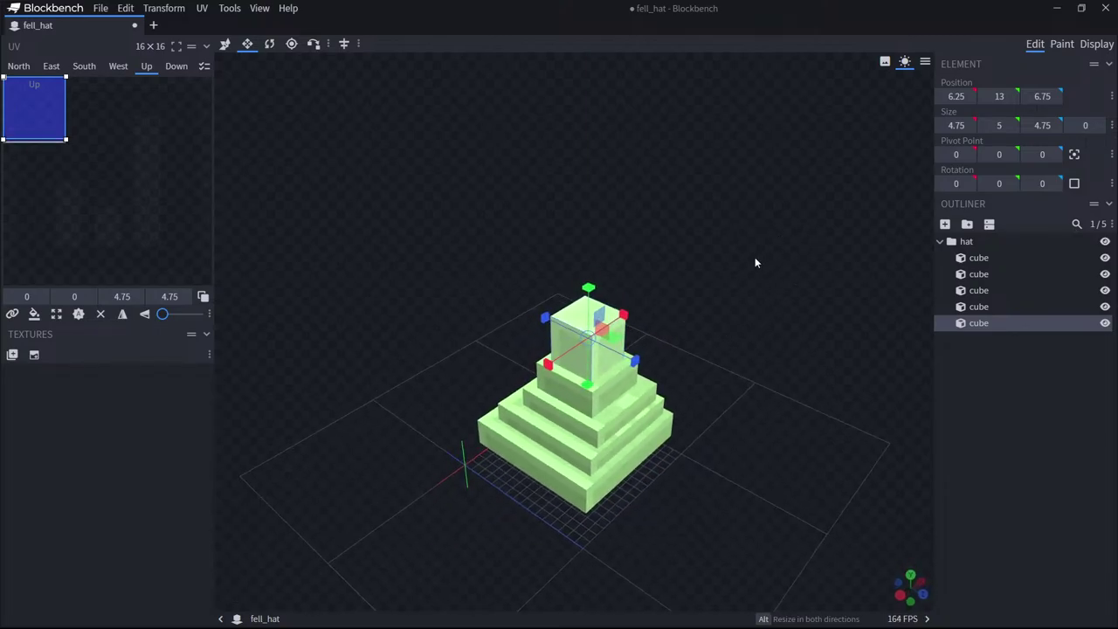
Hide the five tier cubes and add a new cube to the hat group, sized 5 × 2 × 2.
drag(754, 256, 983, 297)
drag(1104, 257, 1106, 325)
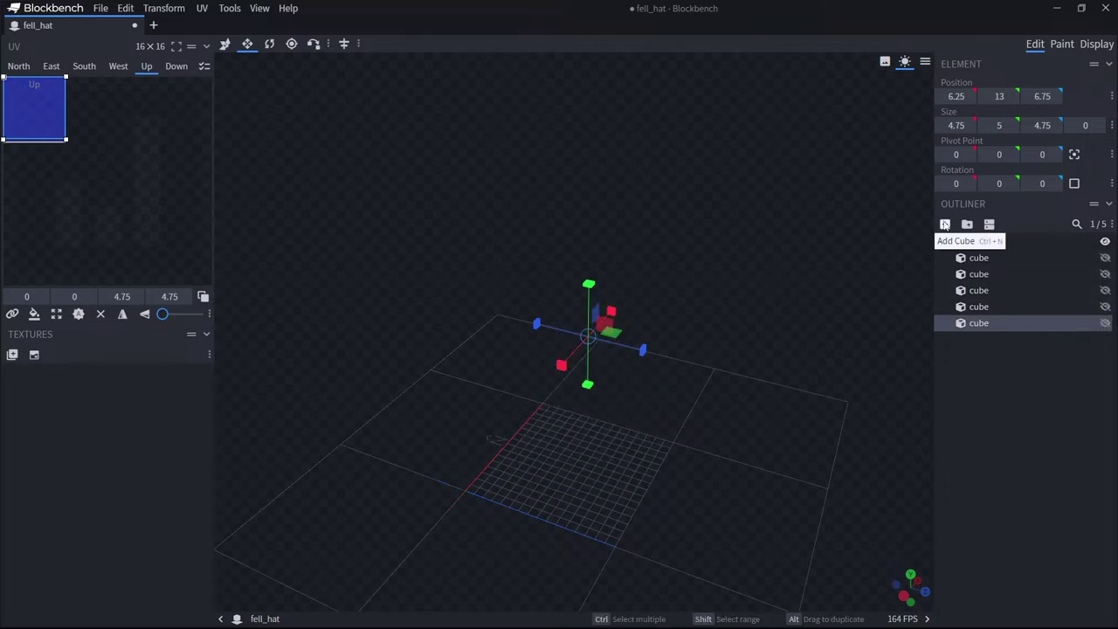
click(944, 223)
drag(705, 416, 566, 517)
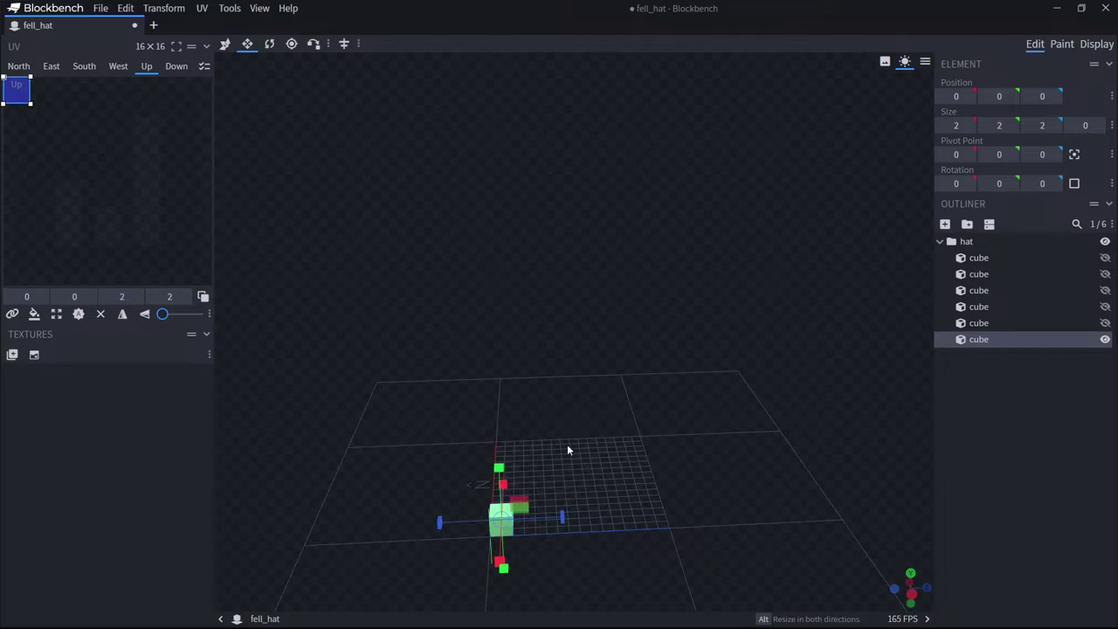
drag(568, 449, 545, 368)
Move the new cube to position 4, 0, 4 and thin it to 5 × 2 × 1.
key(v)
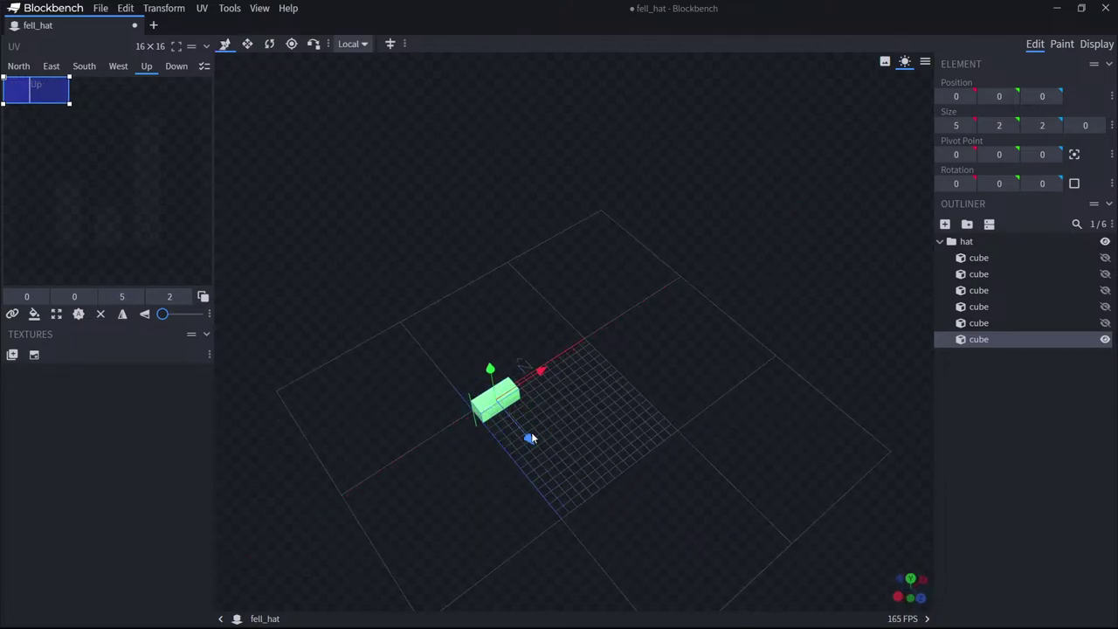
drag(531, 438, 561, 456)
drag(564, 399, 589, 382)
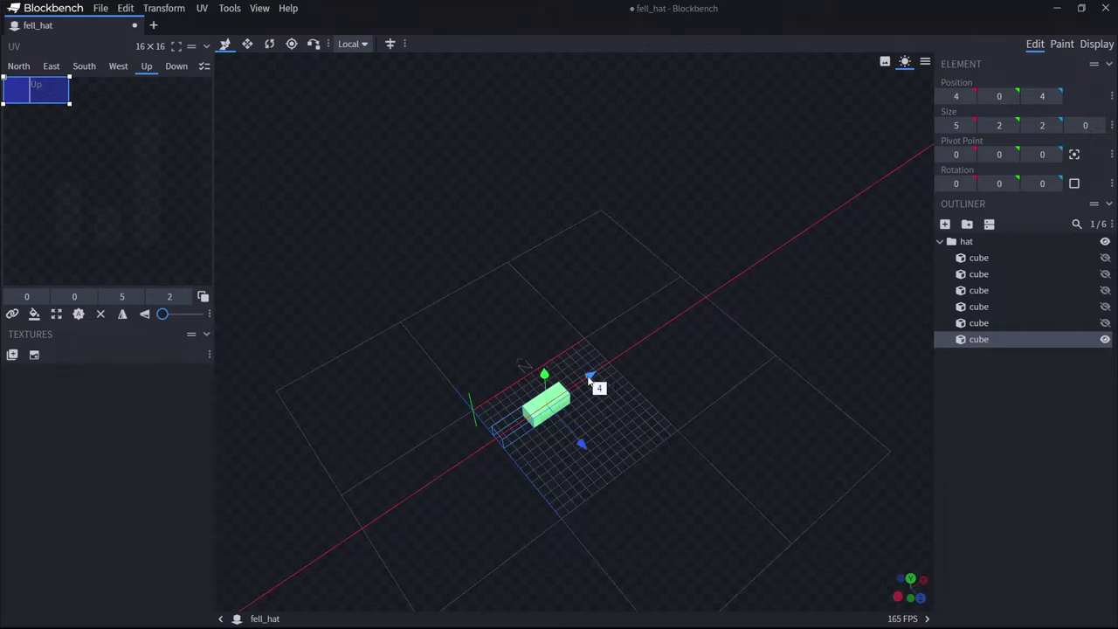
click(247, 43)
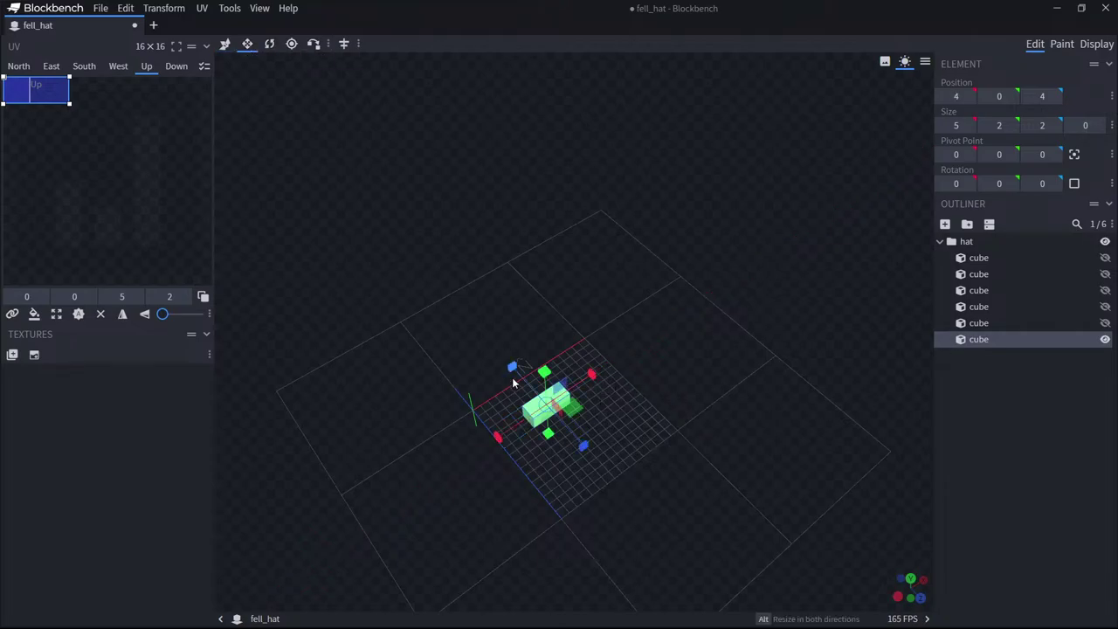
drag(582, 448, 573, 441)
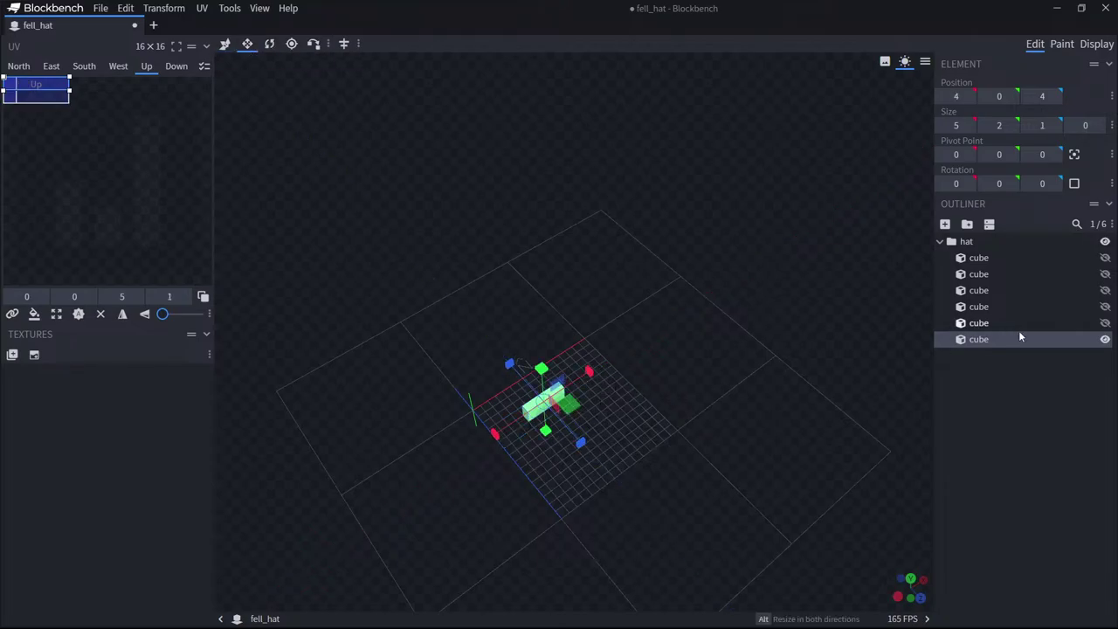
Duplicate the 5 × 2 × 1 bar, resize the copy to 1 × 2 × 2 and place it at position 3, 0, 5.
key(ctrl+d)
click(225, 44)
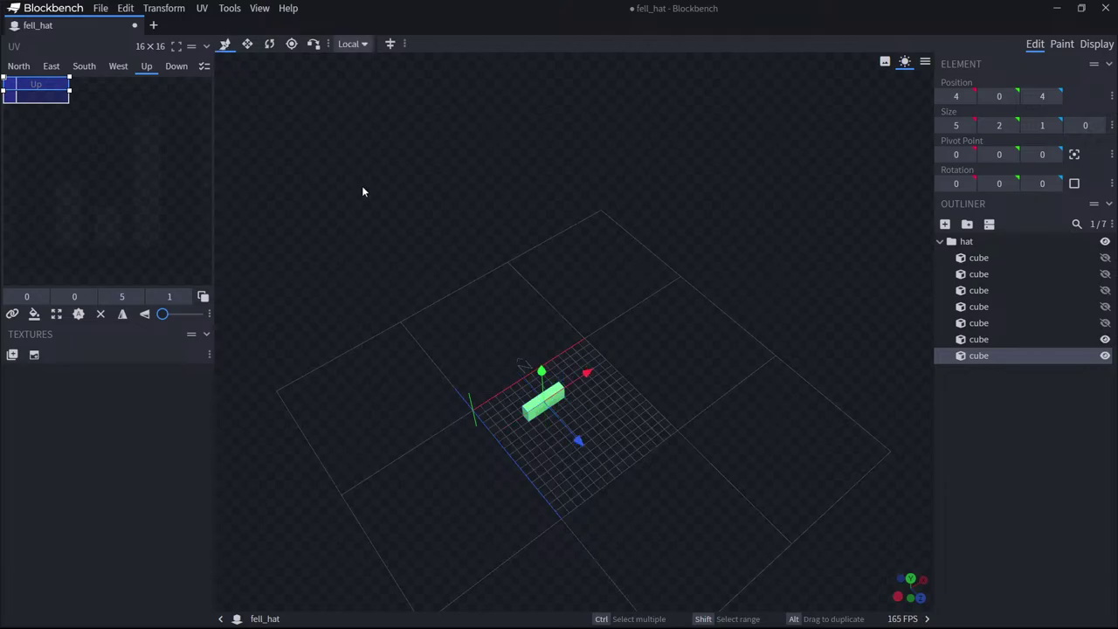
drag(589, 370, 560, 400)
click(247, 43)
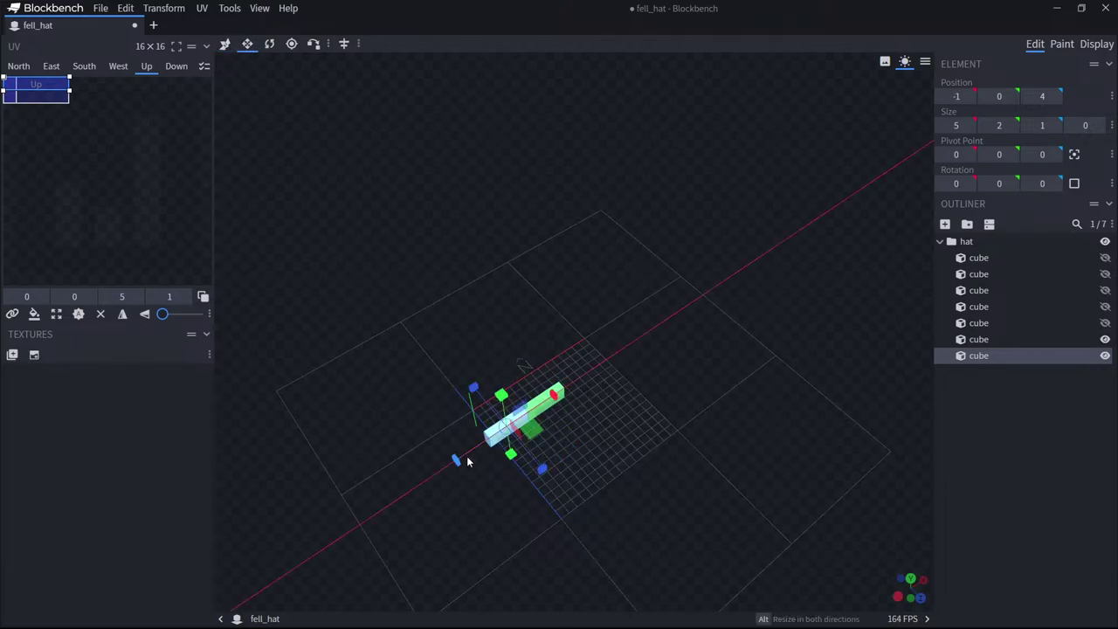
drag(456, 460, 567, 465)
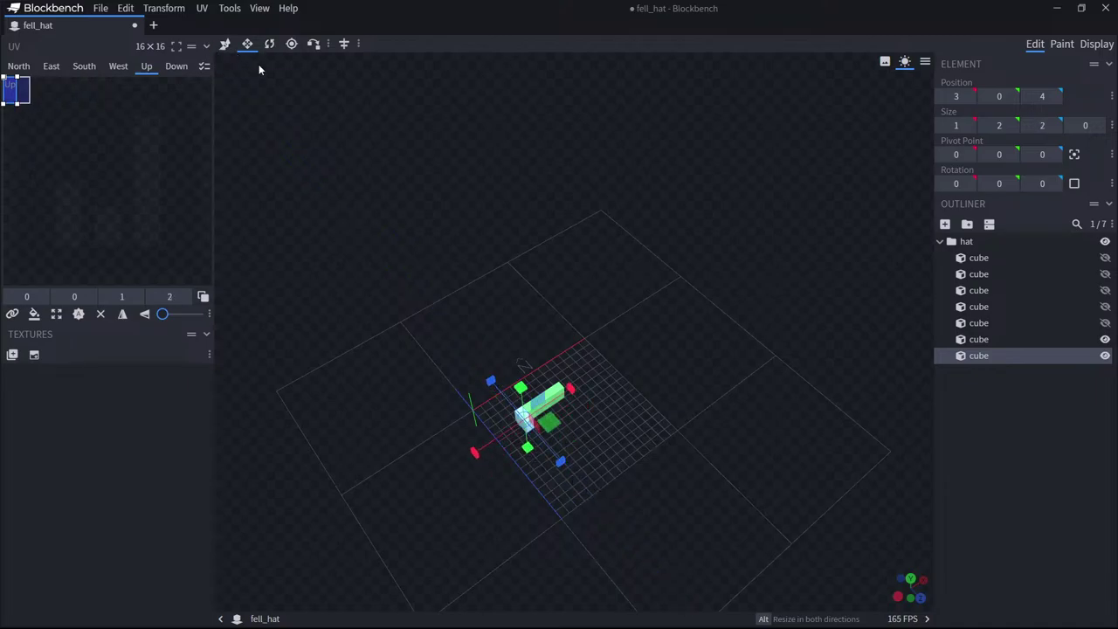
click(224, 44)
drag(559, 461, 588, 454)
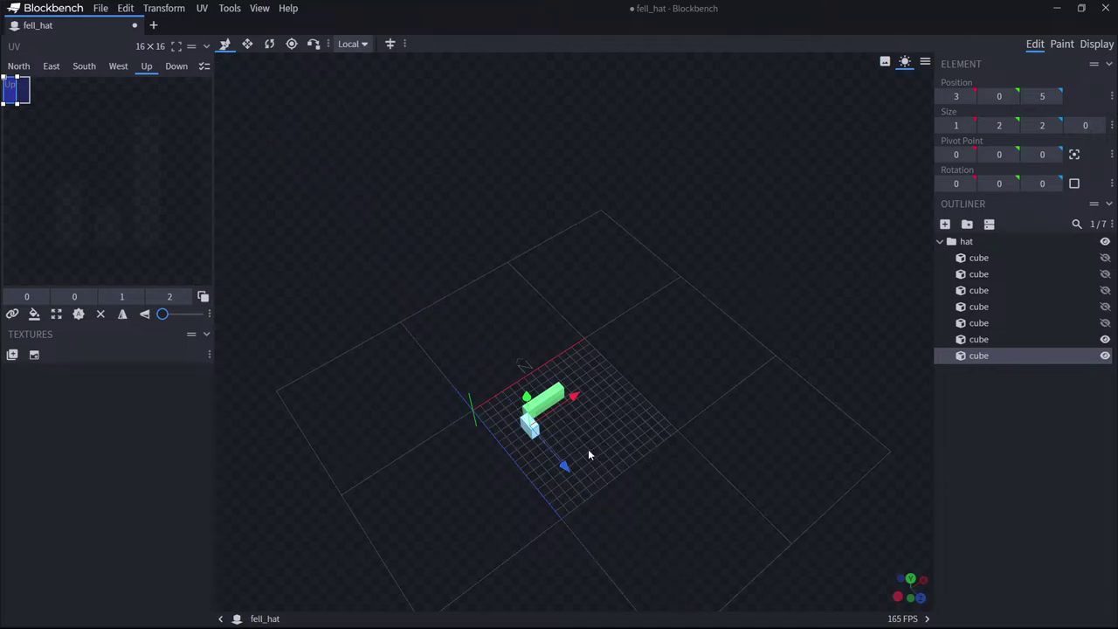
Duplicate the 1 × 2 × 2 block and shift the copy diagonally outward so it continues the curve corner to corner.
key(ctrl+c)
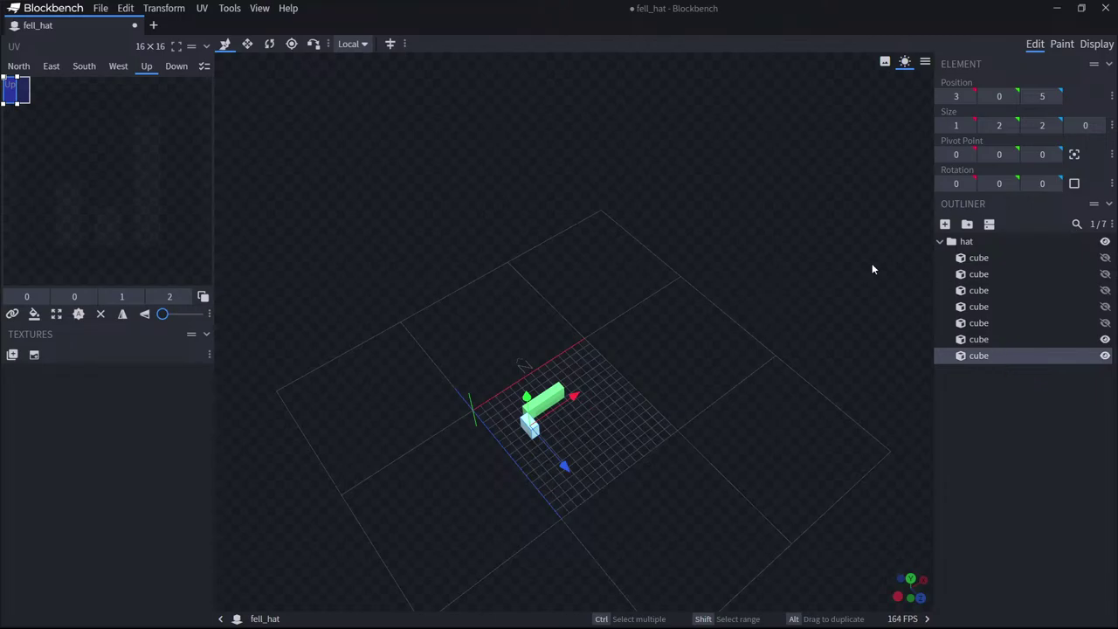
key(ctrl+d)
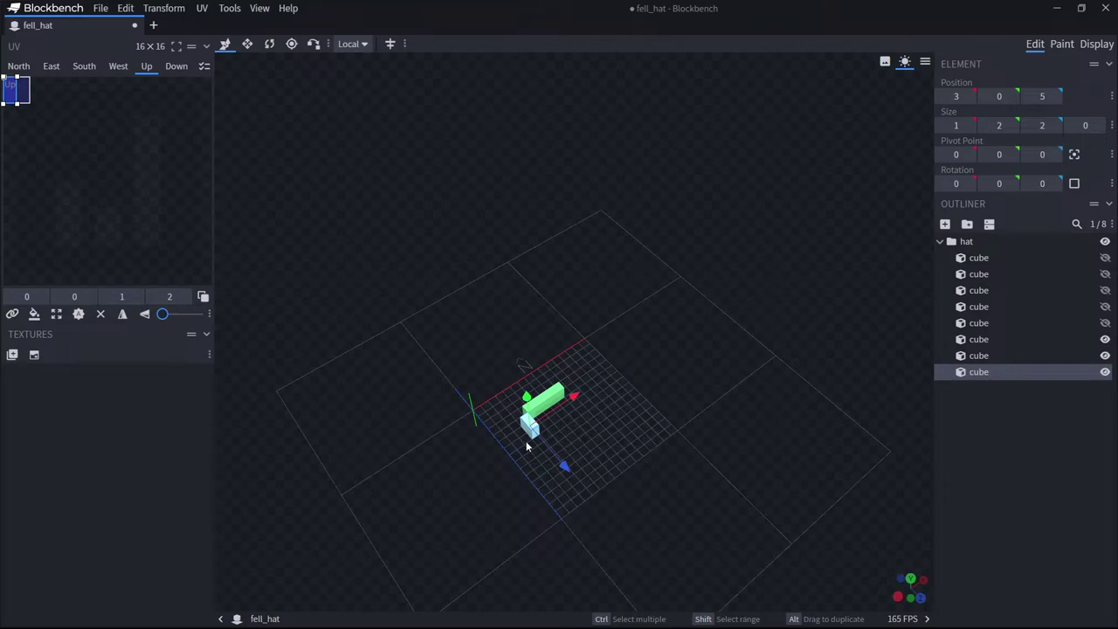
drag(568, 462, 590, 478)
drag(583, 409, 575, 418)
Shorten the 5 × 2 × 1 bar to 2 × 2 × 1, keeping its position at 4, 0, 4.
drag(619, 421, 554, 385)
click(559, 377)
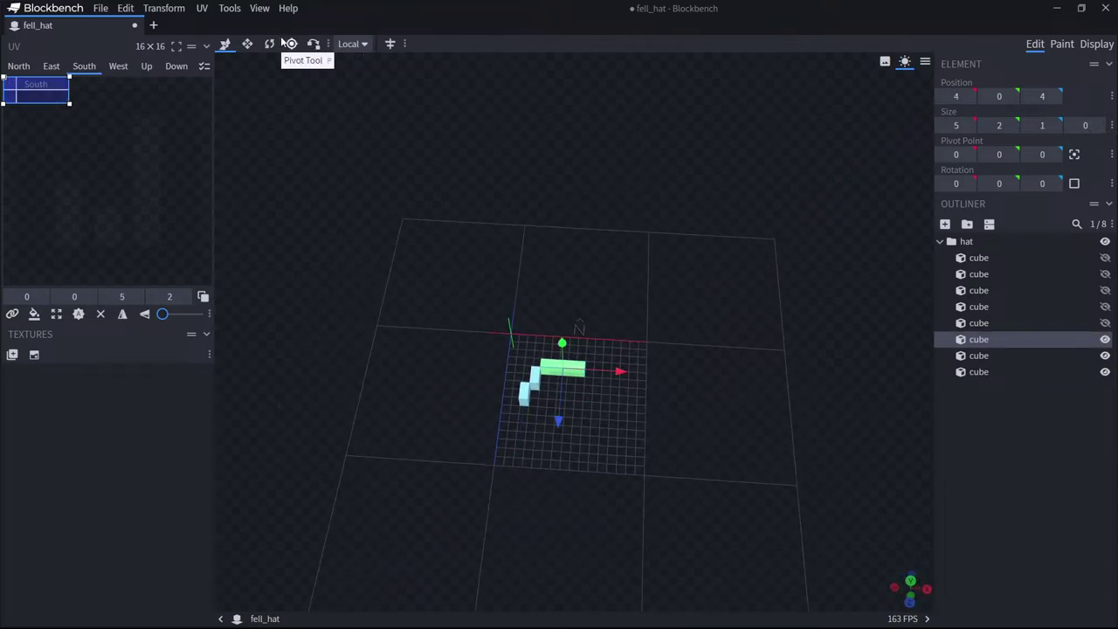
click(248, 44)
drag(619, 373, 592, 367)
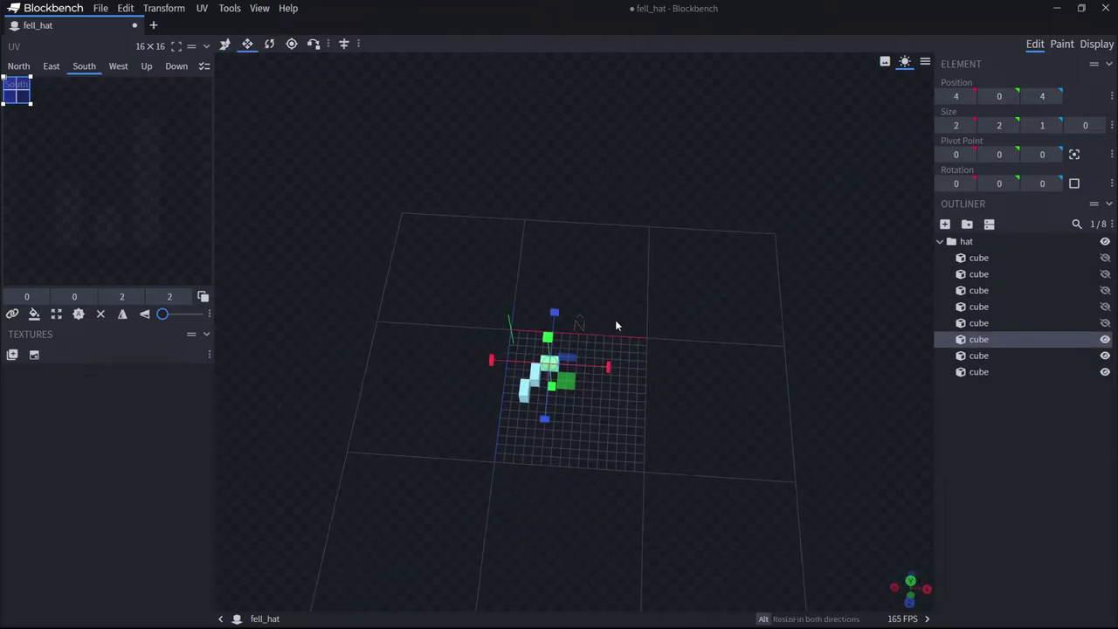
Duplicate the 2 × 2 × 1 block and move the copy to position 6, 0, 3 as the peak of the arc.
drag(614, 320, 602, 337)
scroll(602, 337, up, 4)
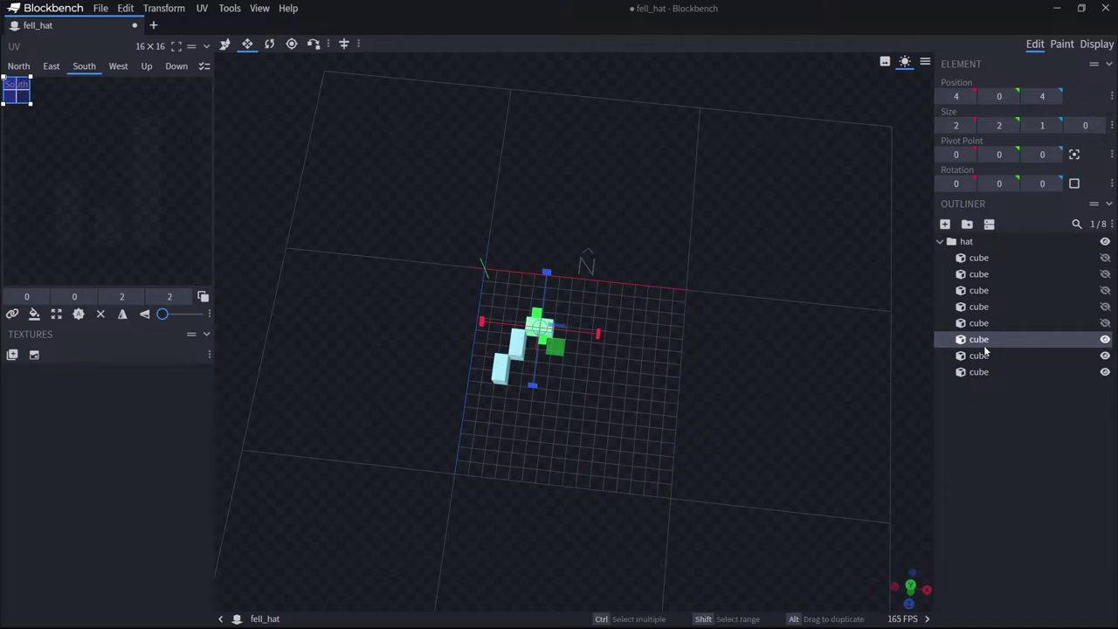
key(ctrl+d)
click(224, 46)
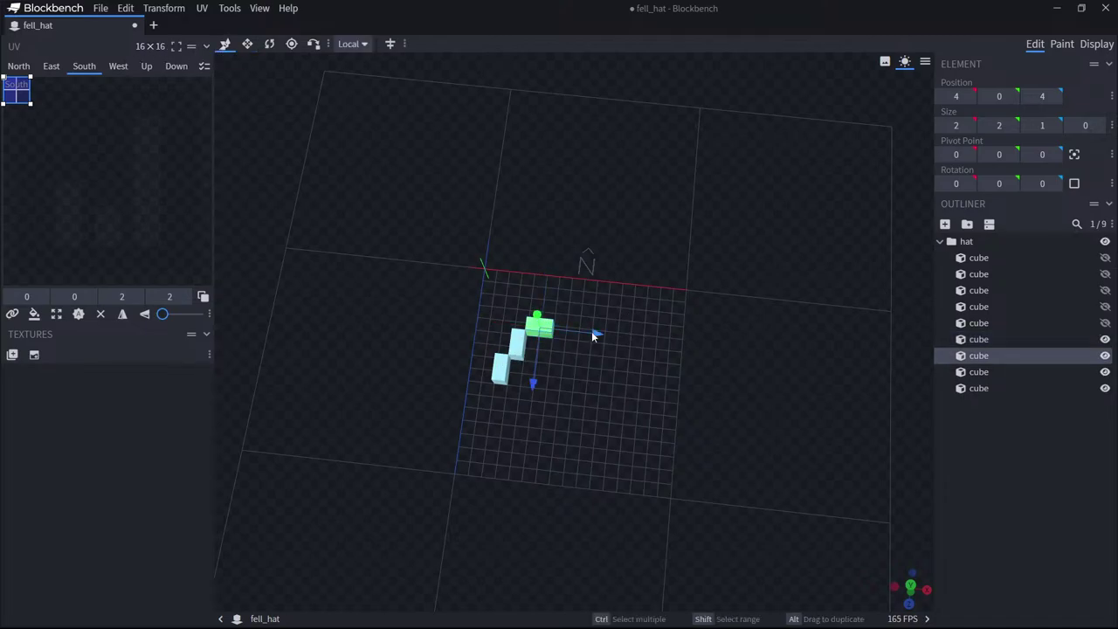
drag(593, 333, 621, 338)
drag(554, 385, 569, 375)
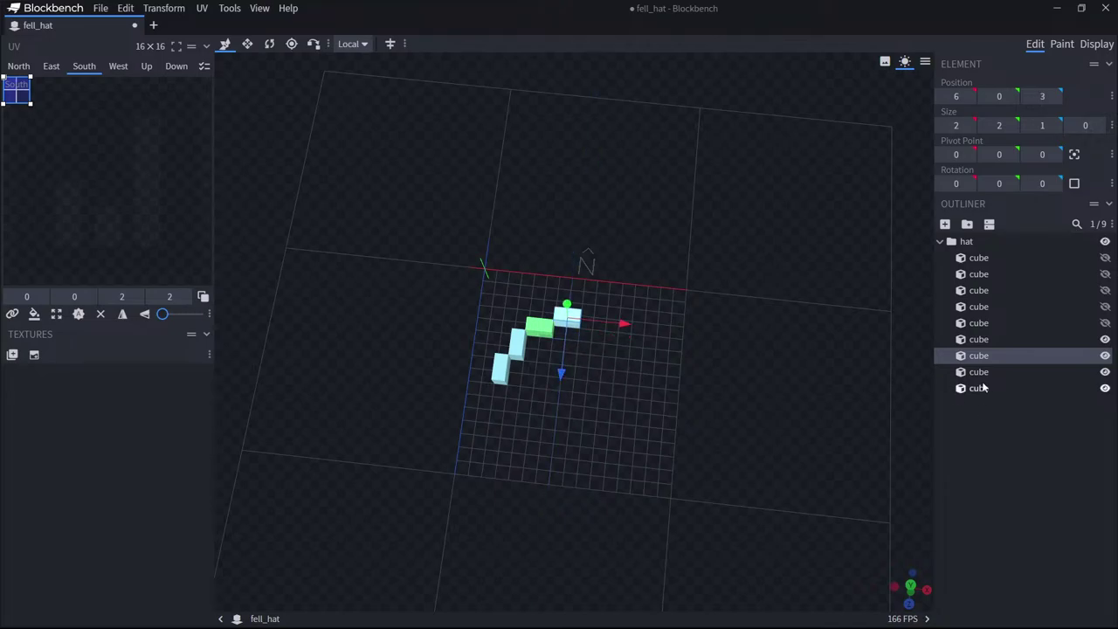
Duplicate the arc's peak block and move the copy to position 8, 0, 4.
key(ctrl+d)
drag(562, 377, 571, 397)
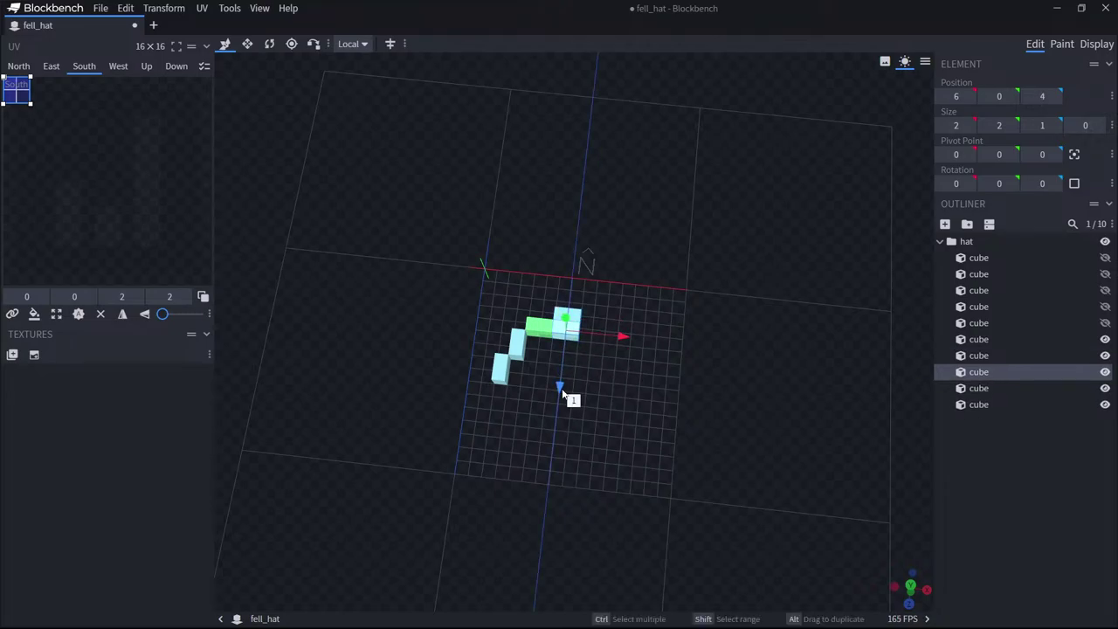
drag(621, 339, 656, 344)
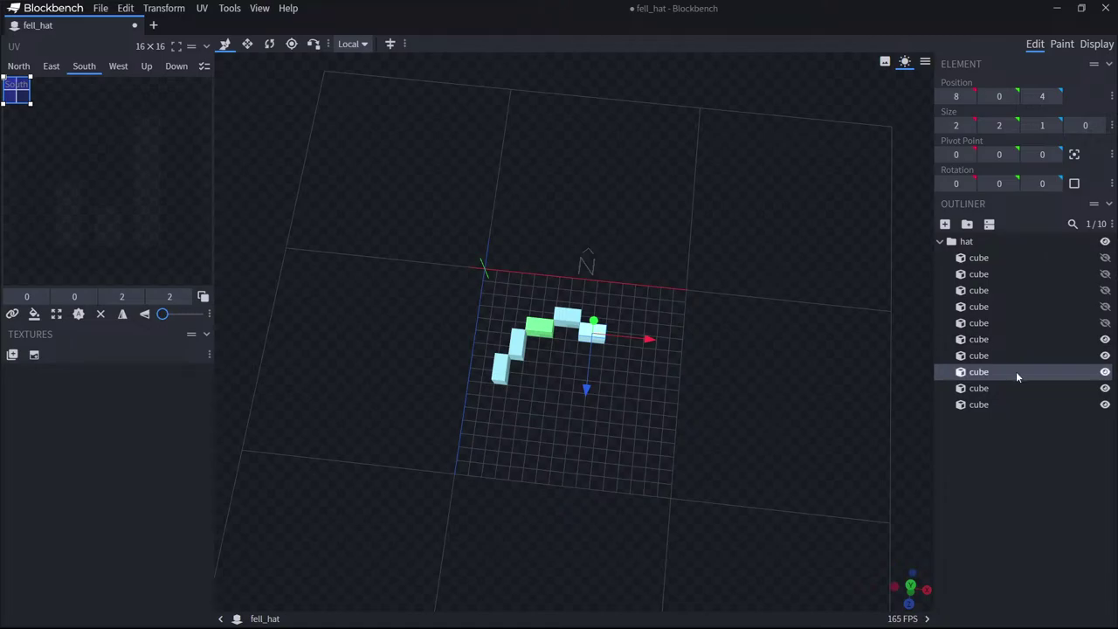
Duplicate the block at 8, 0, 4 and reshape the copy to 1 × 2 × 2 at position 10, 0, 5.
key(ctrl+d)
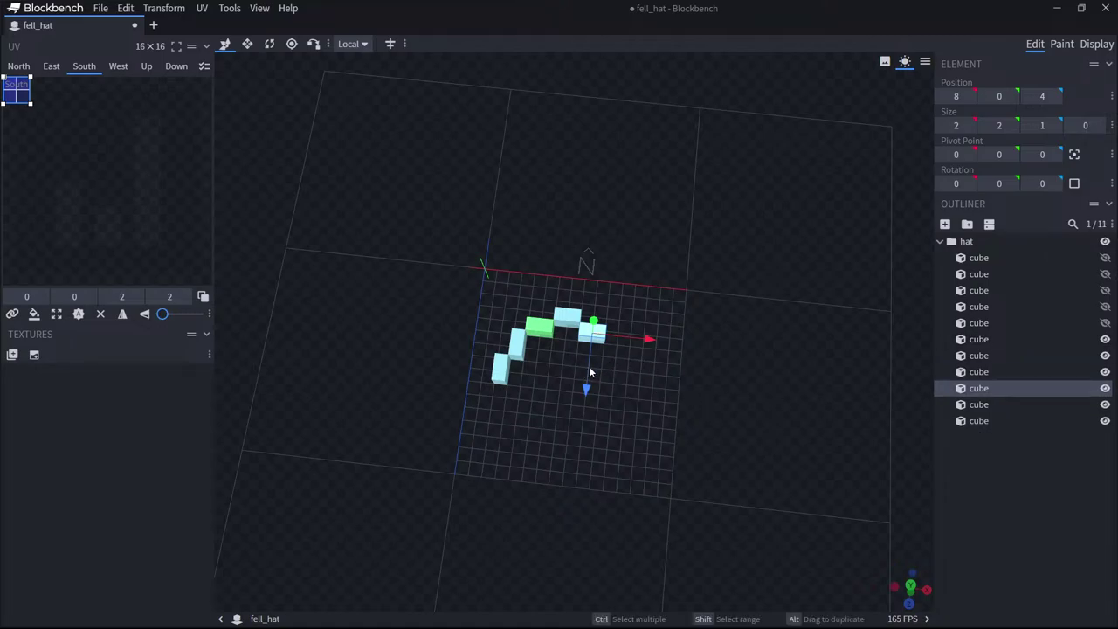
drag(649, 338, 661, 341)
drag(602, 387, 601, 404)
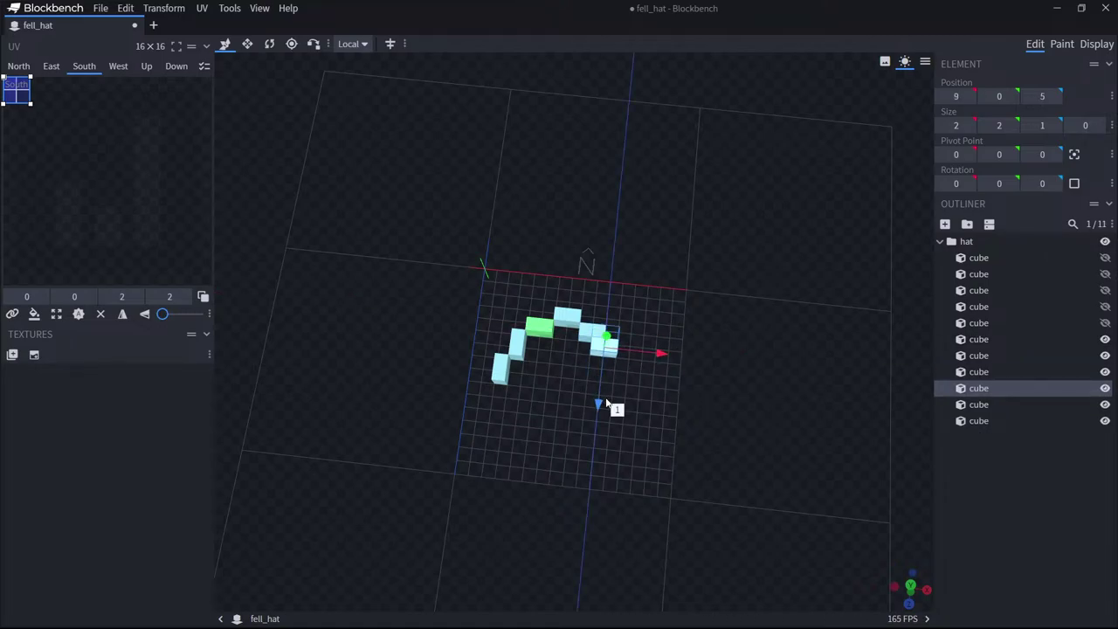
click(247, 43)
drag(554, 341, 568, 342)
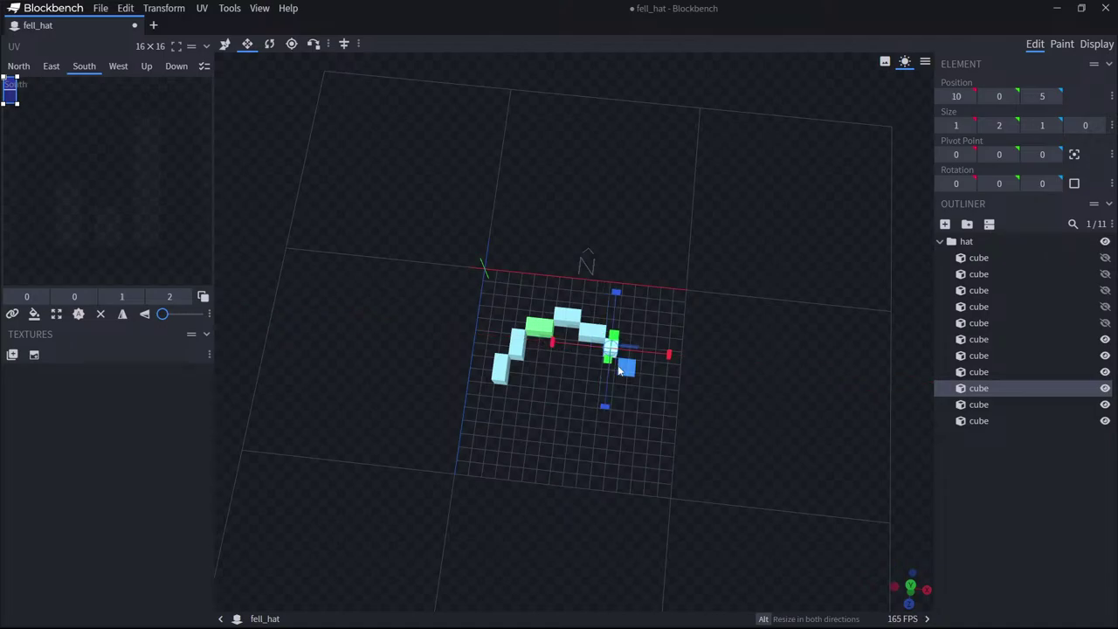
drag(606, 411, 615, 422)
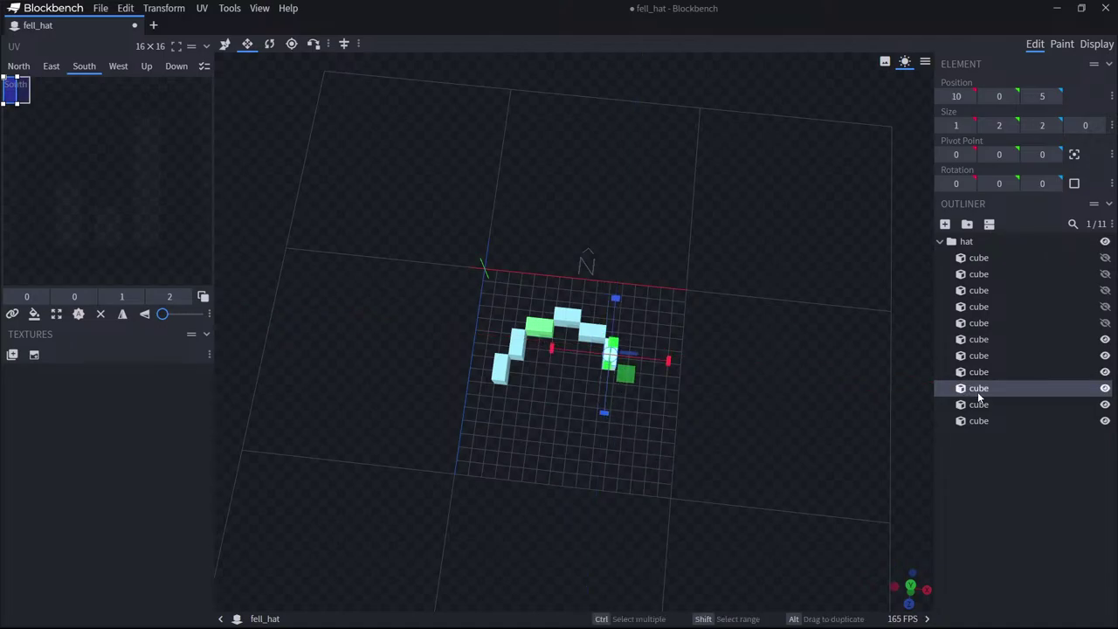
Duplicate the block at 10, 0, 5 and move the copy to position 11, 0, 7 to extend the arc.
click(224, 44)
key(ctrl+d)
drag(604, 412, 602, 441)
drag(665, 387, 675, 389)
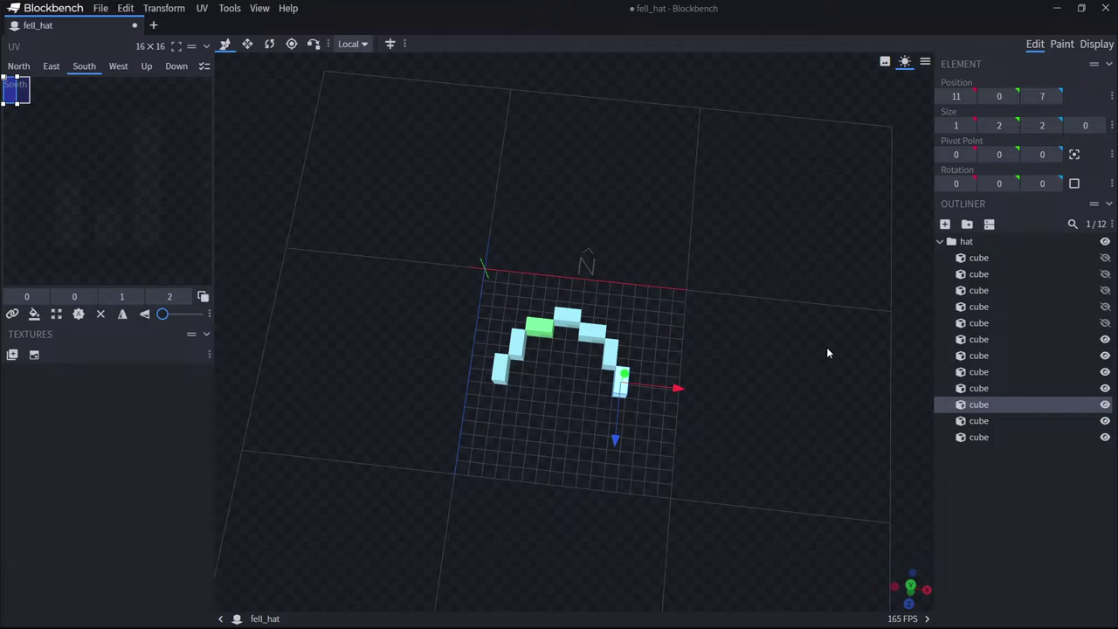
Duplicate the six arc blocks, from the peak block at 6, 0, 3 through the remaining blocks listed below it.
click(979, 356)
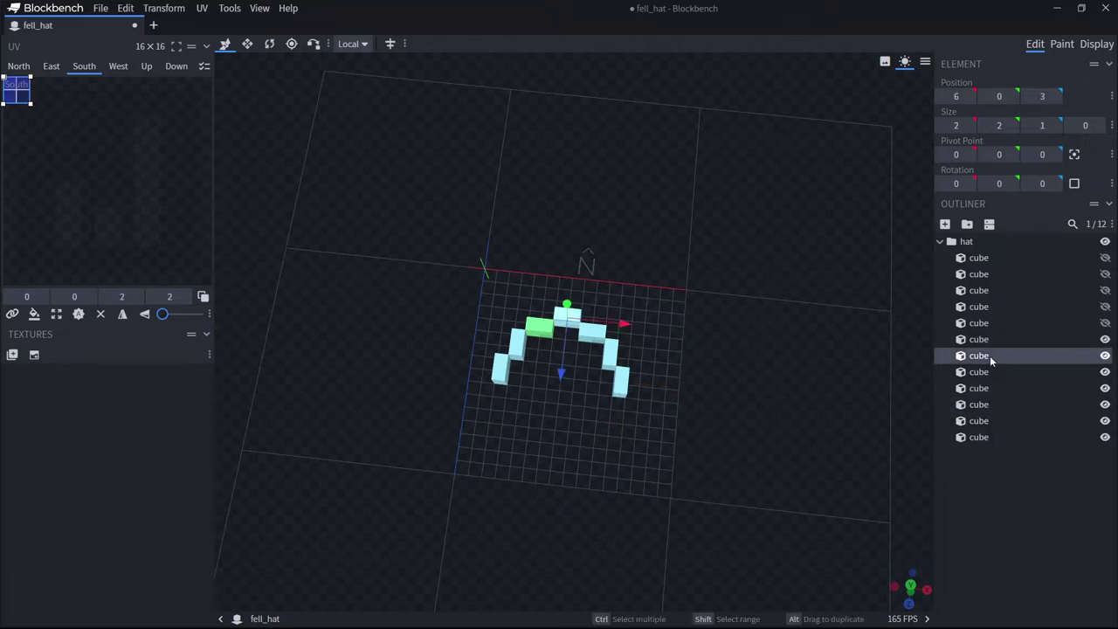
click(981, 340)
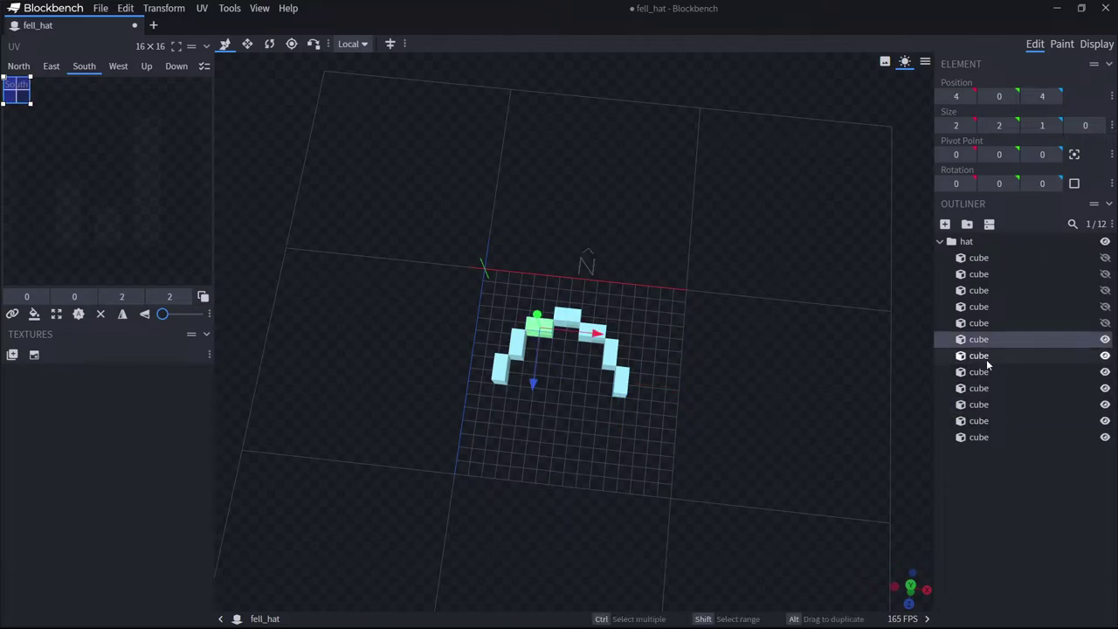
click(986, 359)
shift+click(989, 437)
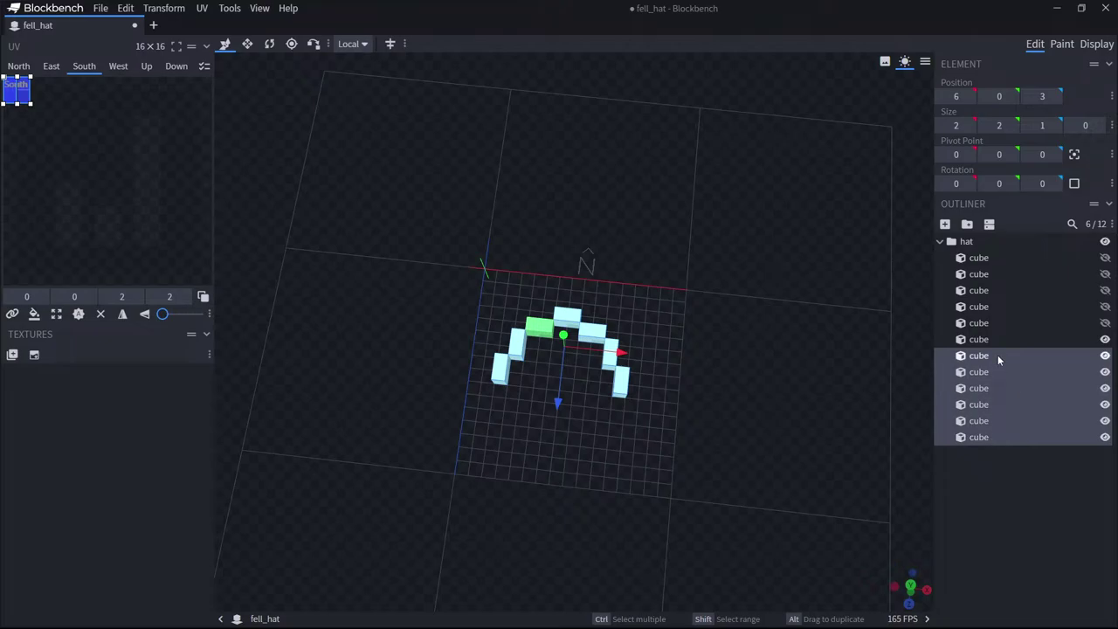
key(ctrl+d)
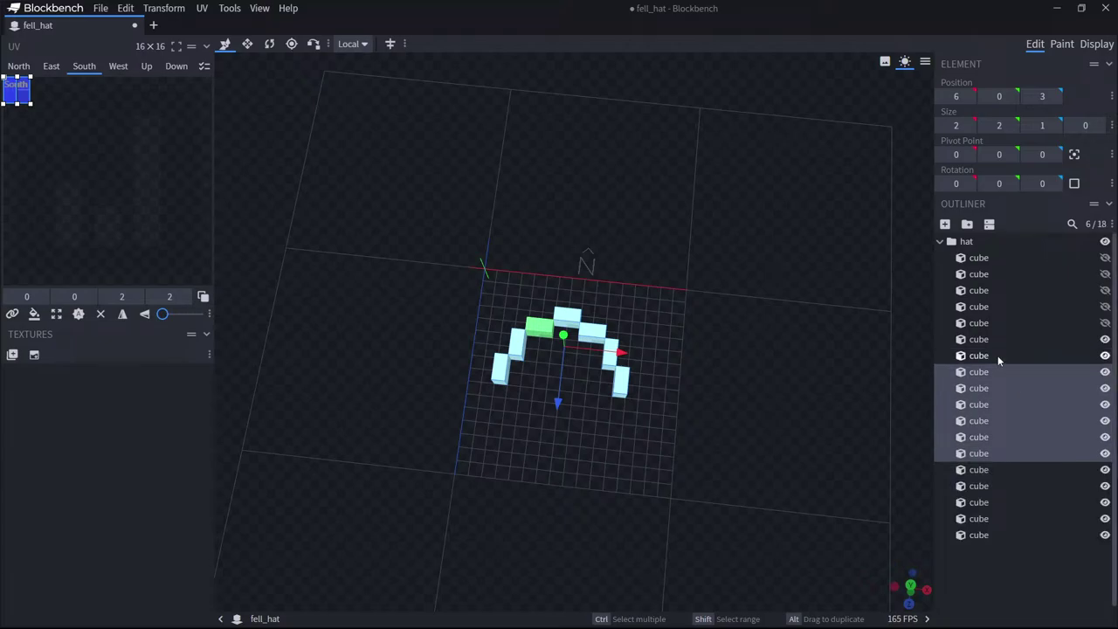
Centre the six copies' pivot, rotate them a half turn about the vertical axis, and move them until the peak copy sits at 6, 0, 12.
click(268, 44)
click(1074, 154)
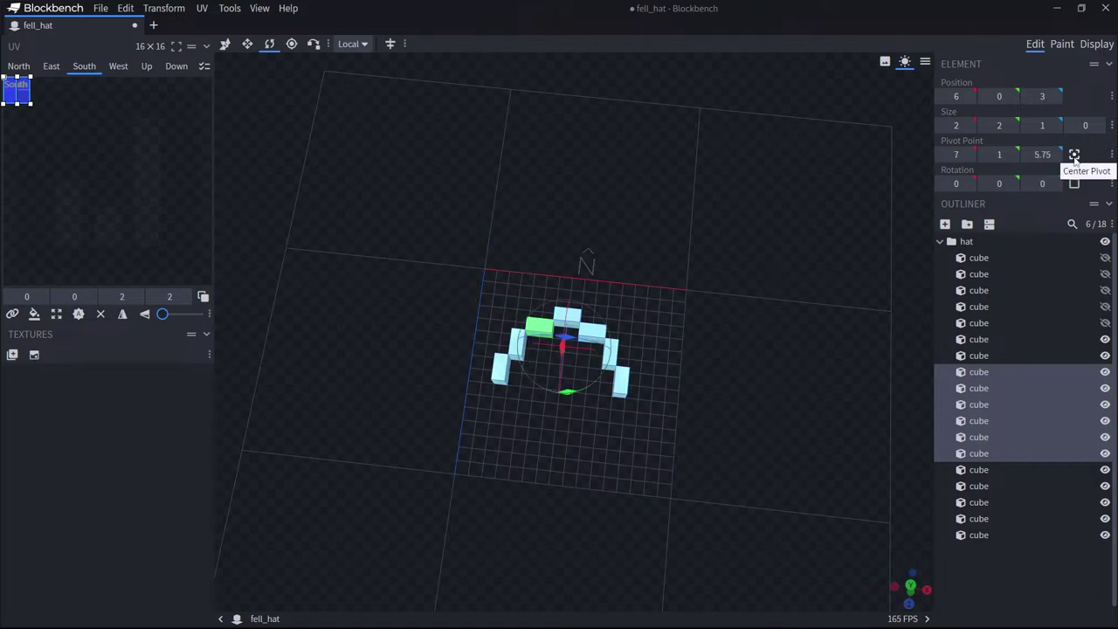
drag(567, 390, 578, 269)
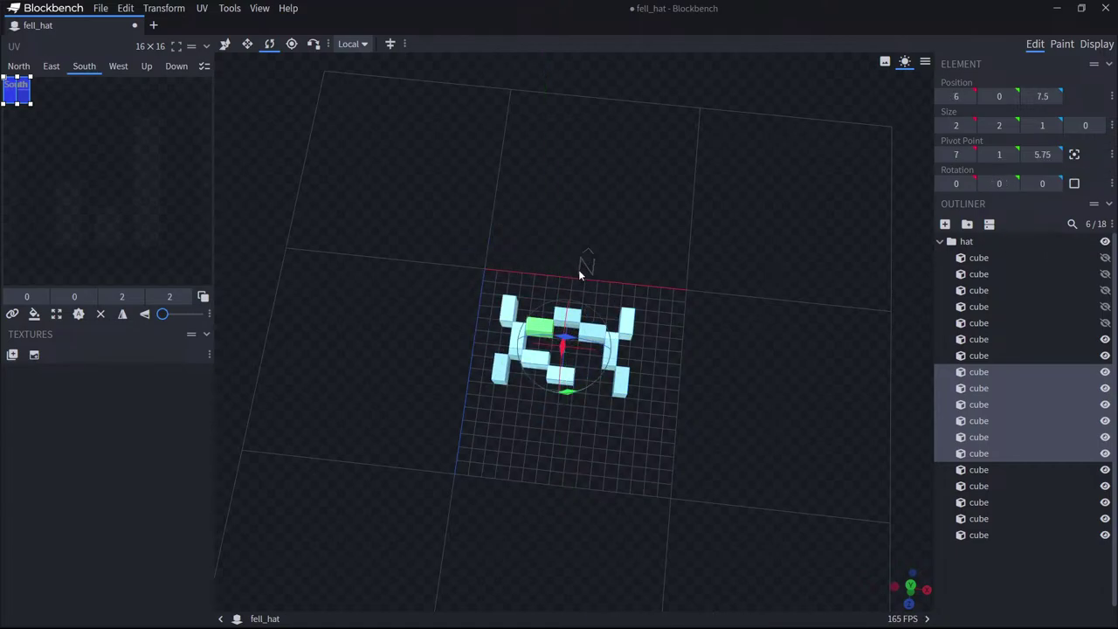
click(224, 44)
drag(561, 398, 548, 463)
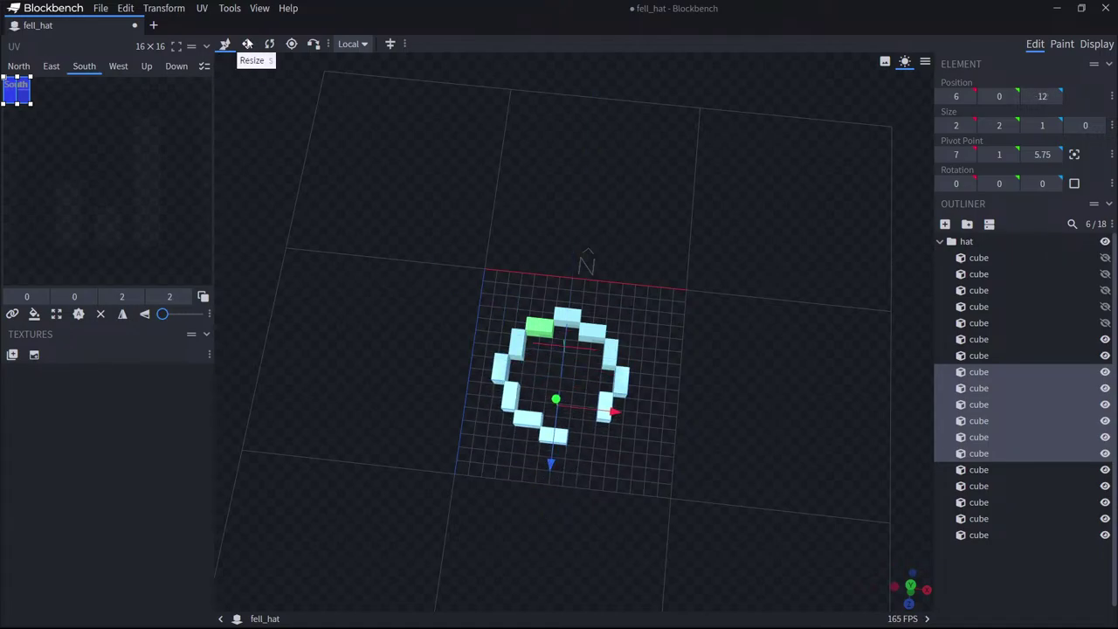
Delete the two overlapping blocks at the west and east ends where the two arcs meet.
click(1010, 470)
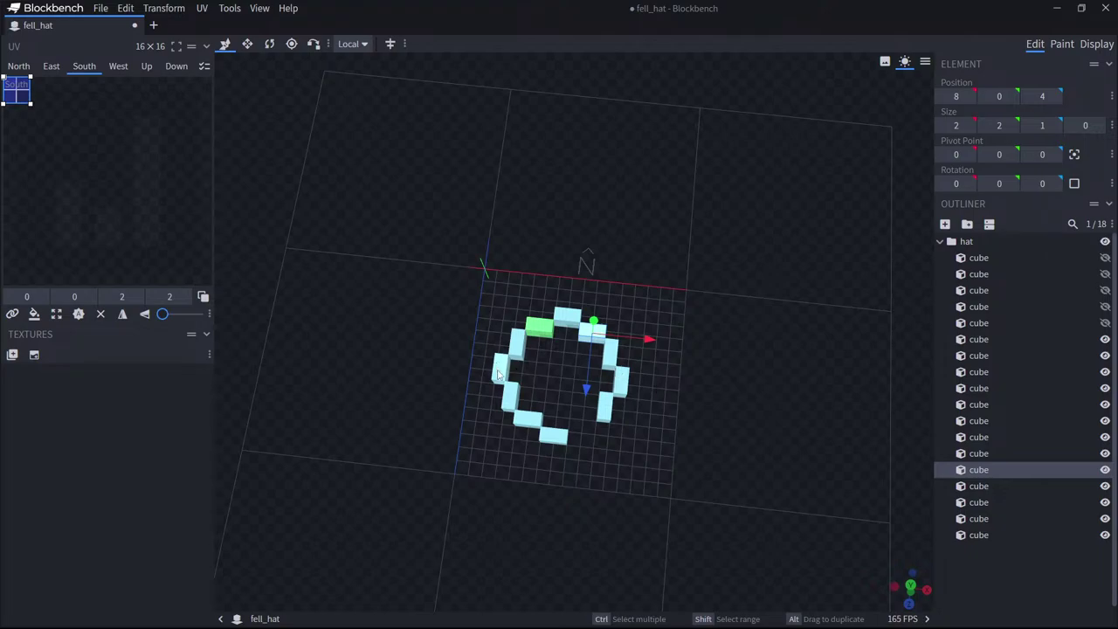
click(499, 372)
key(Delete)
click(622, 378)
key(Delete)
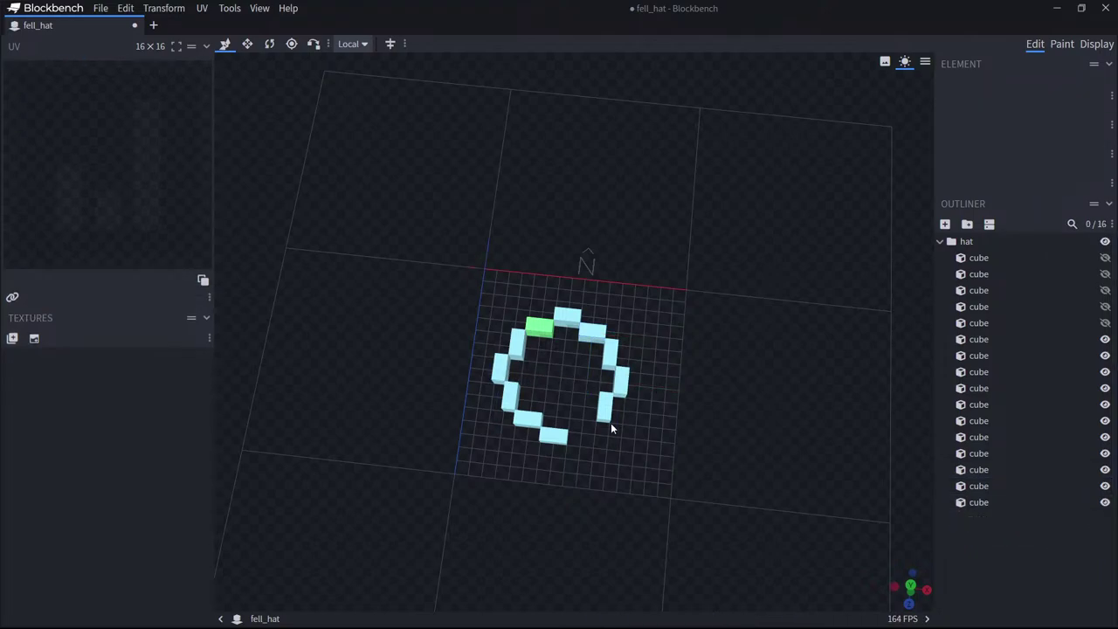
Duplicate the block at 4, 0, 11 and move the copy to position 8, 0, 11 to close the ring.
click(533, 423)
key(ctrl+d)
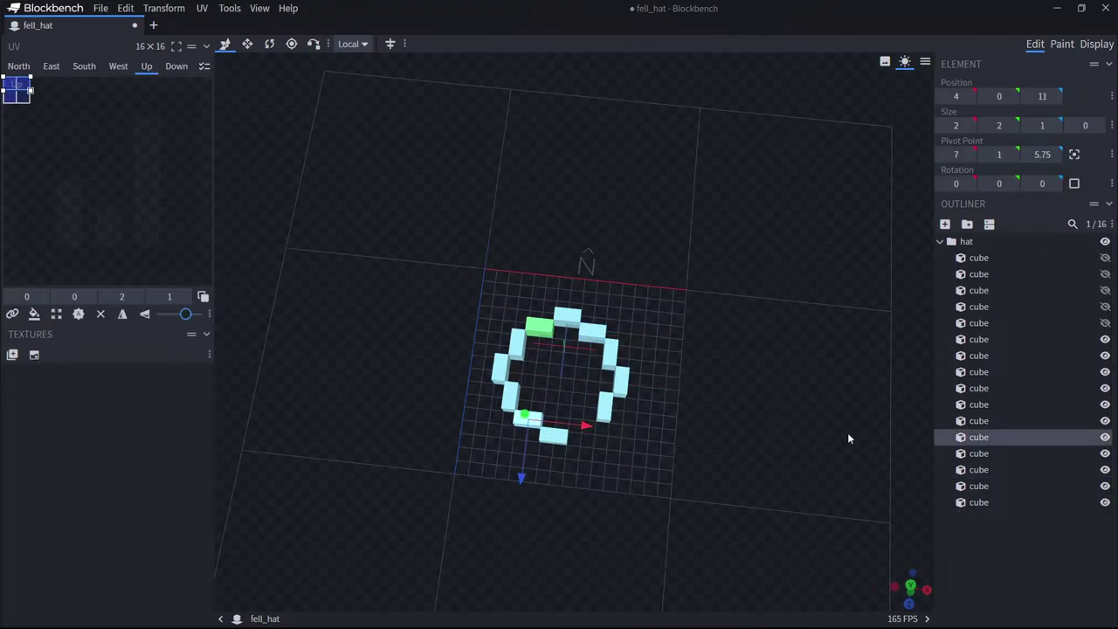
drag(590, 430, 958, 408)
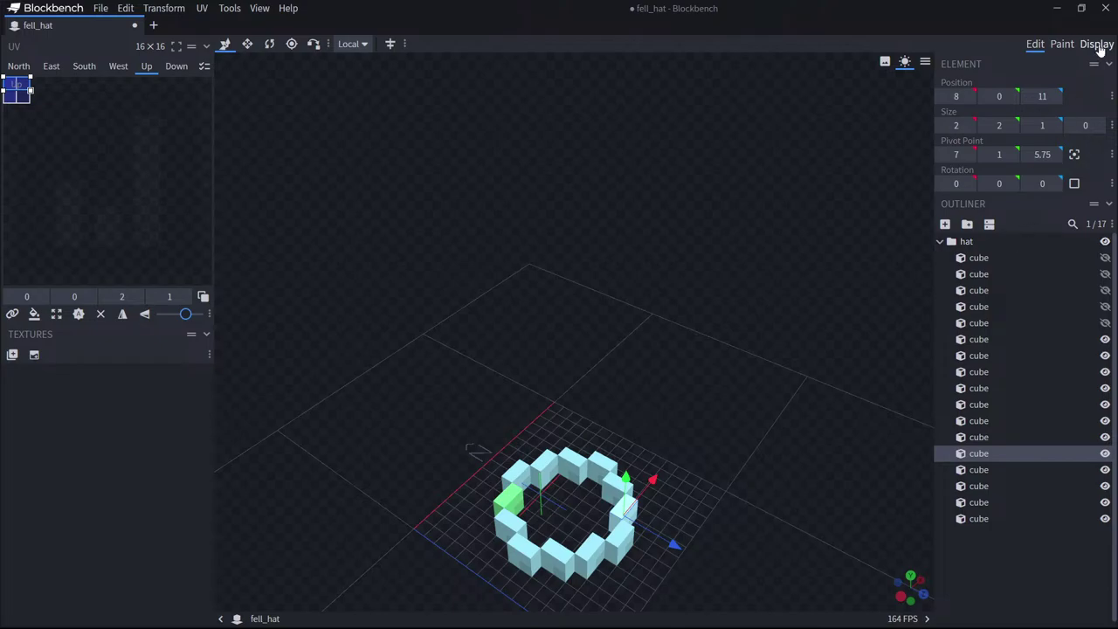
Check the block ring in display mode and return to editing.
click(1097, 45)
click(1034, 45)
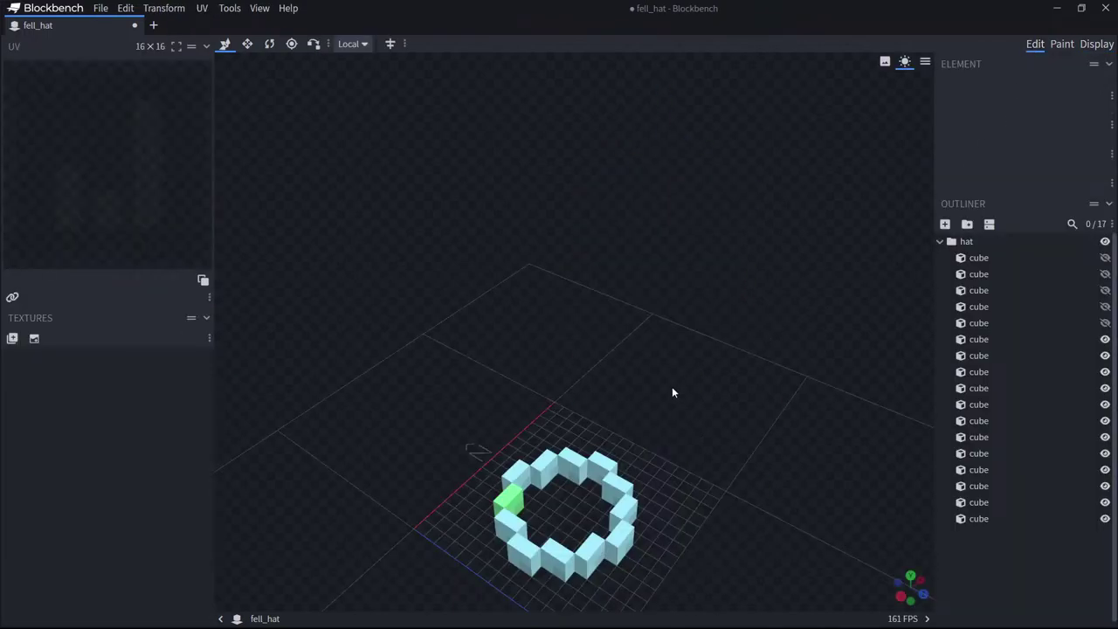
drag(672, 393, 671, 434)
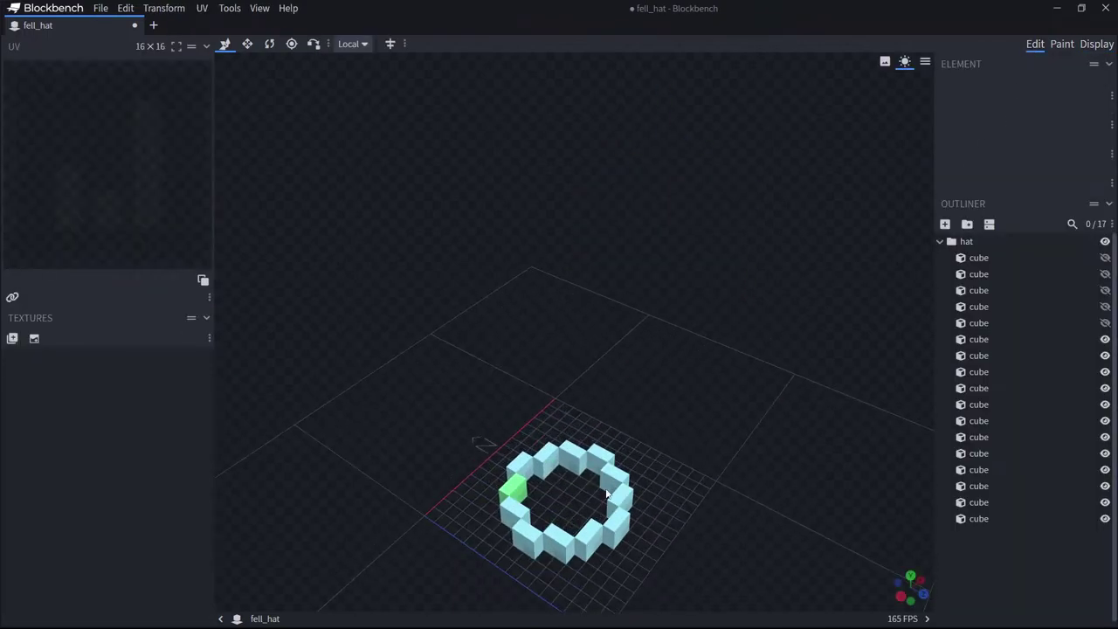
Duplicate all twelve ring blocks and raise the copies by 2 units to stack a second ring on the first.
click(980, 519)
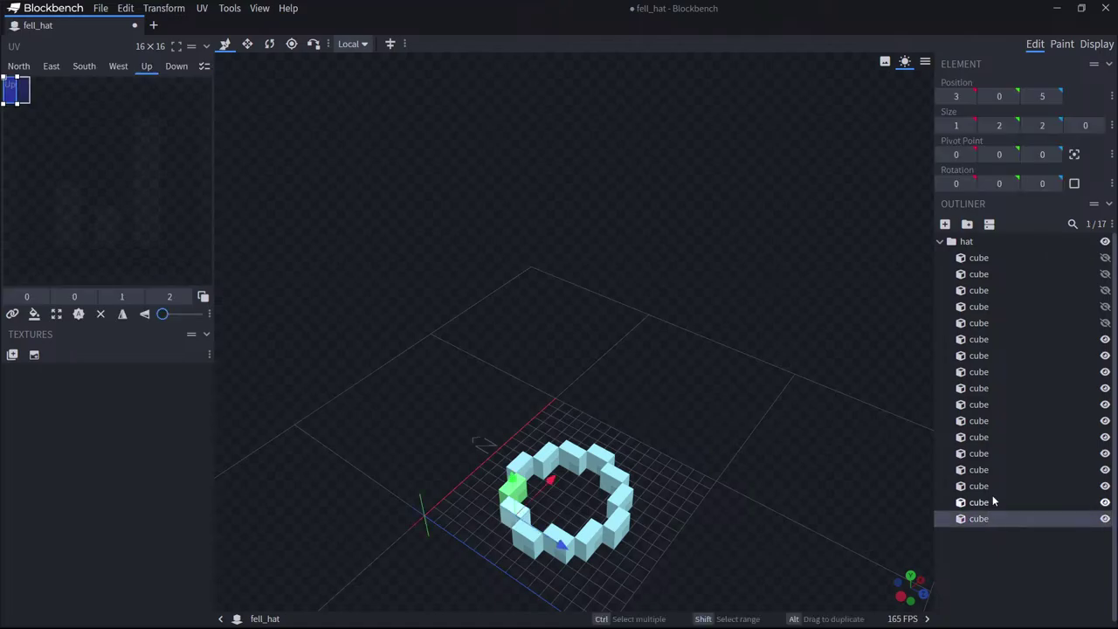
drag(609, 469, 649, 417)
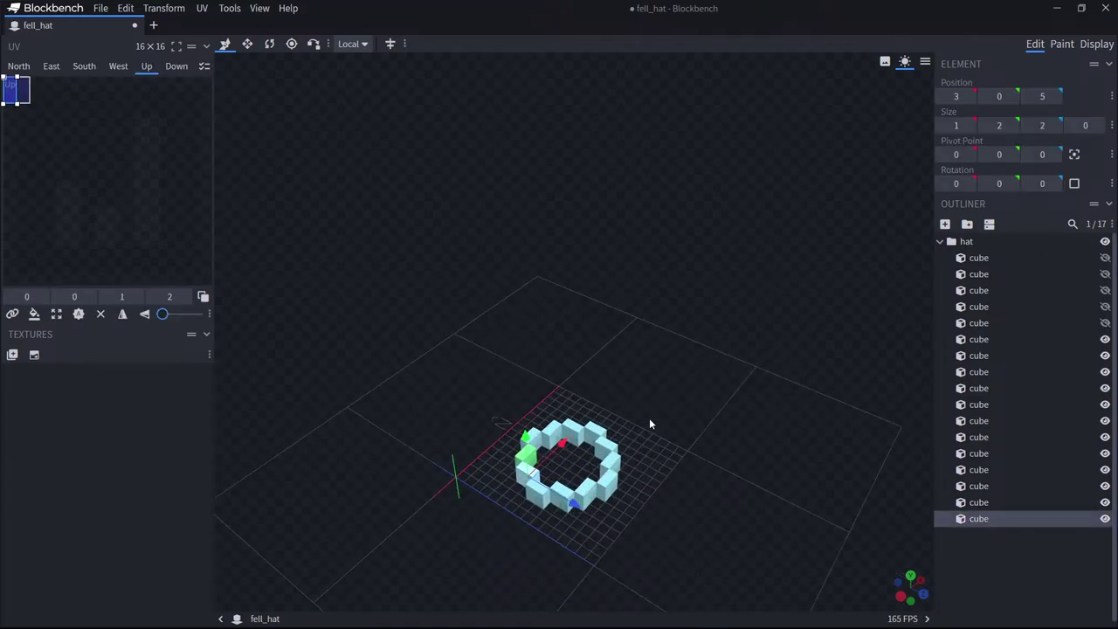
ctrl+drag(725, 379, 514, 529)
drag(648, 515, 685, 495)
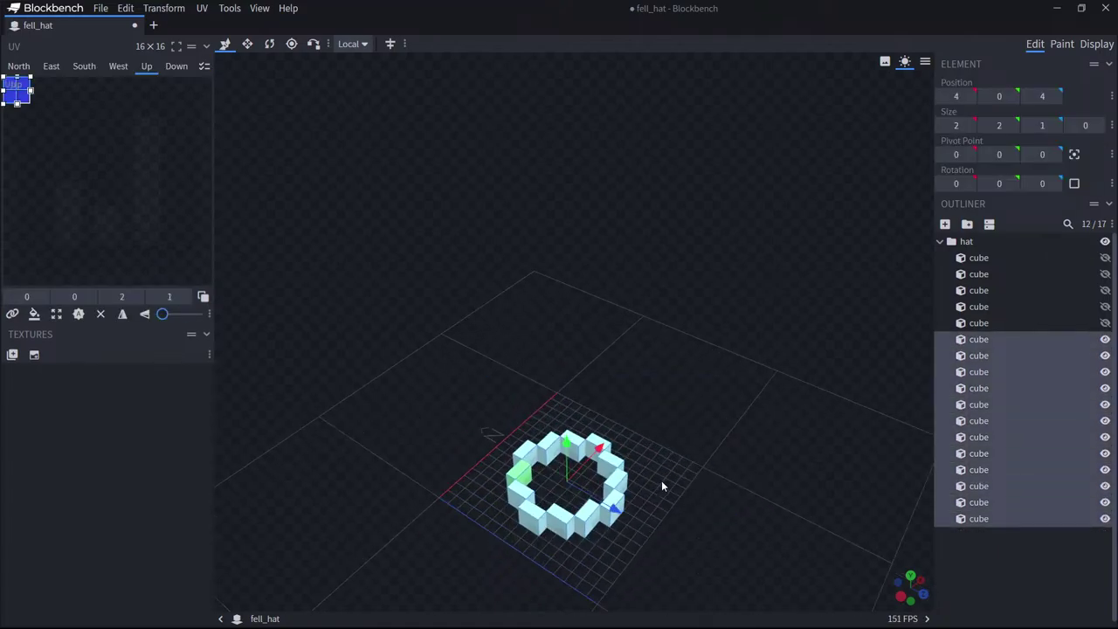
ctrl+drag(740, 317, 450, 598)
ctrl+drag(774, 170, 424, 613)
drag(991, 335, 994, 337)
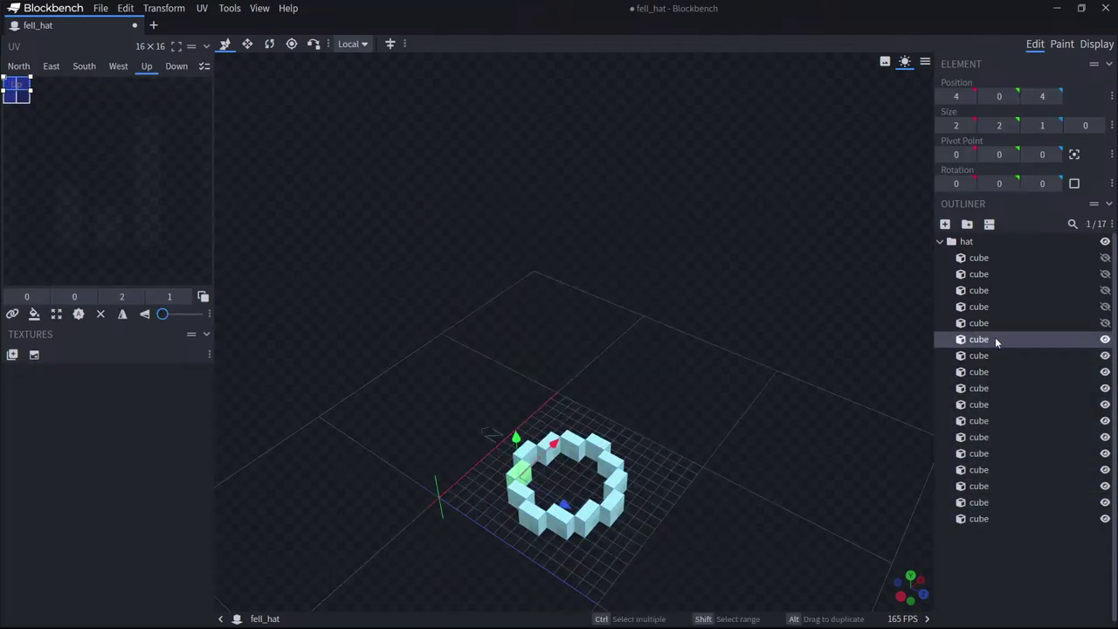
shift+click(989, 517)
key(ctrl+d)
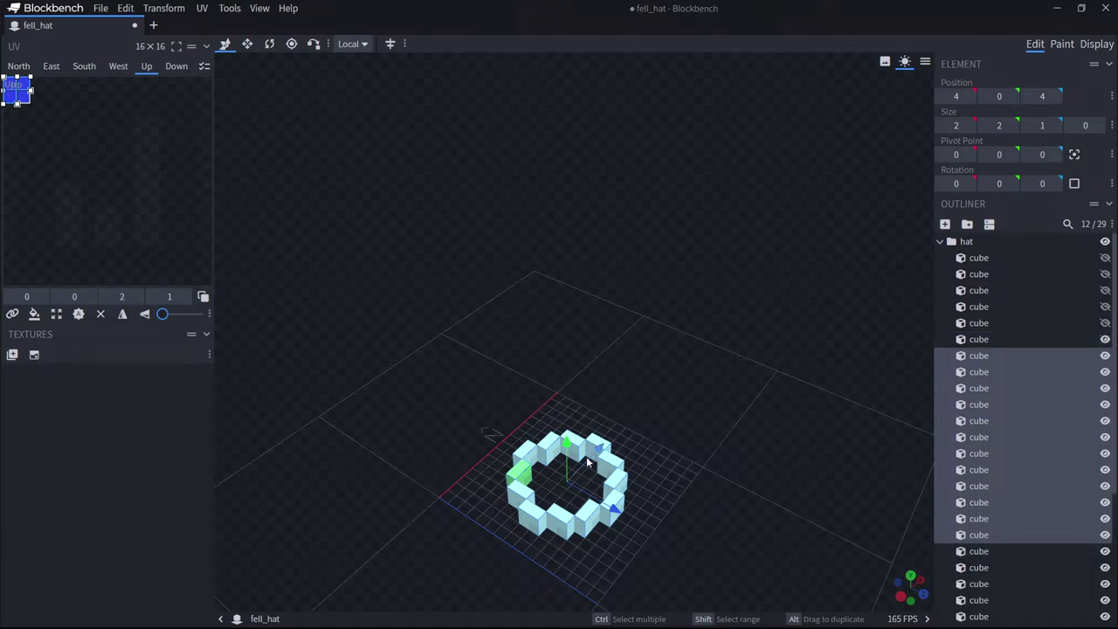
drag(566, 445, 526, 446)
Try to narrow the upper ring by resizing its twelve blocks together along their depth and width.
click(247, 44)
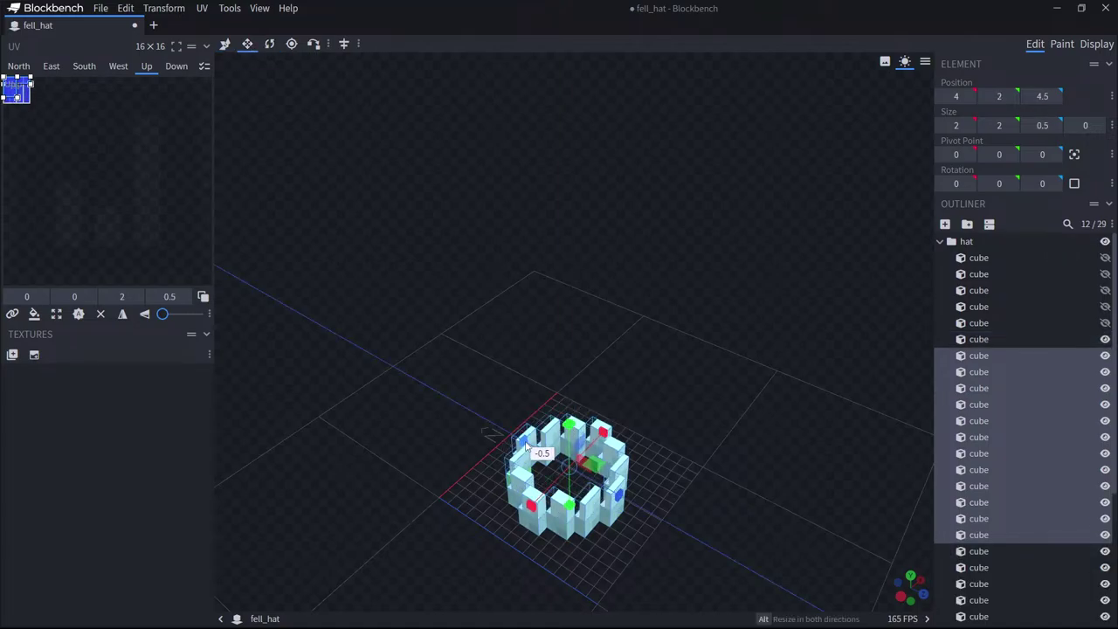
drag(619, 494, 615, 495)
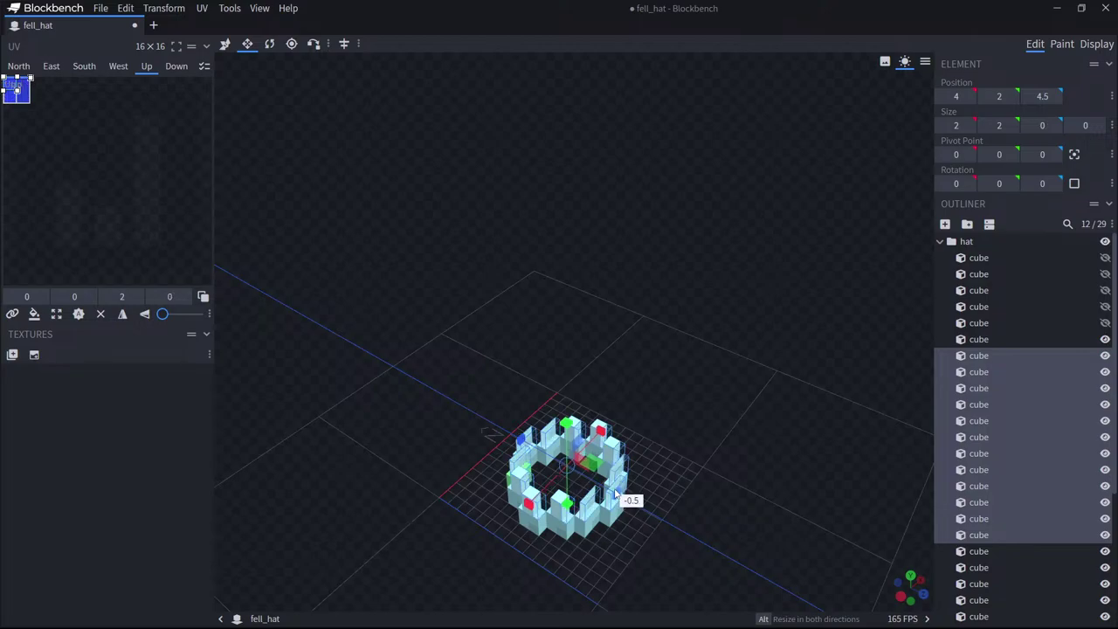
drag(527, 503, 535, 497)
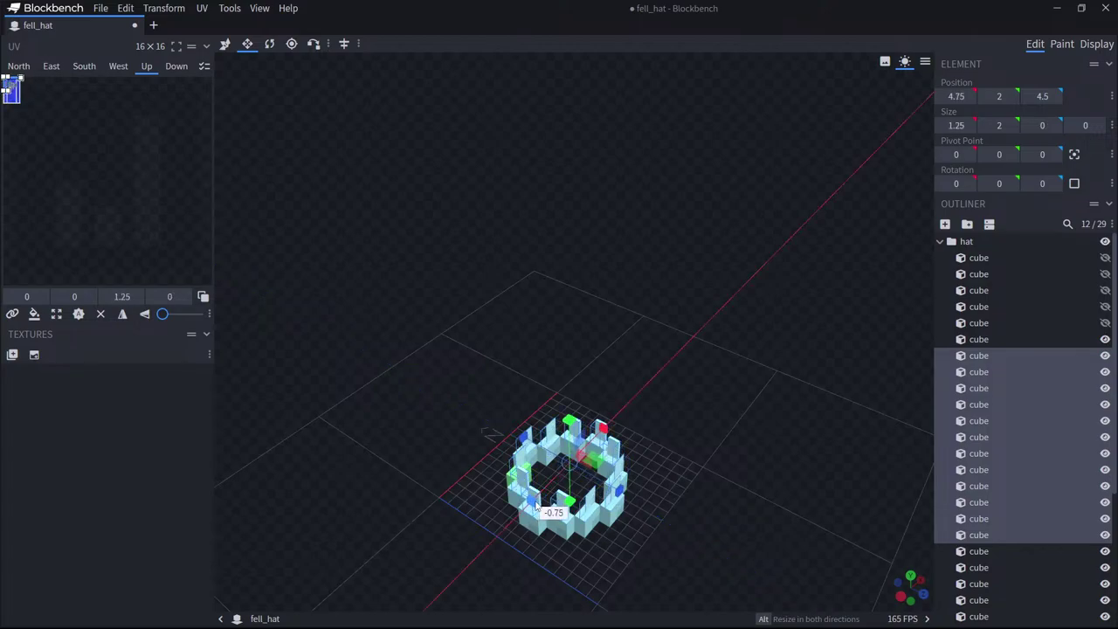
scroll(626, 472, down, 3)
scroll(625, 471, up, 3)
drag(604, 442, 601, 454)
drag(711, 393, 605, 400)
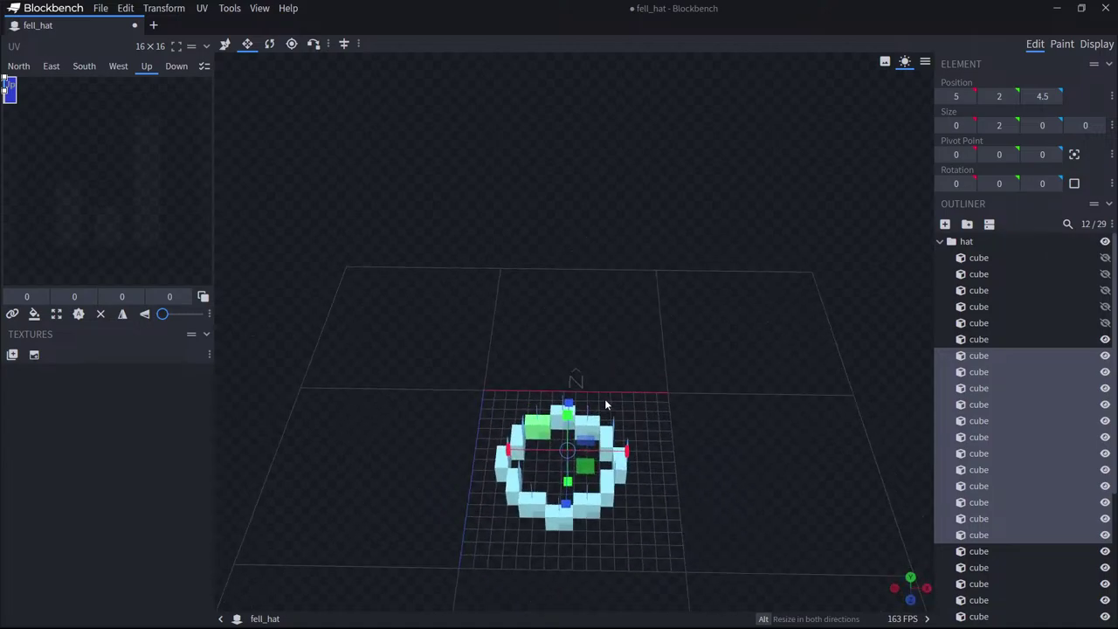
Undo the resizing of the upper ring's blocks.
key(ctrl+z)
key(ctrl+z)
key(ctrl+z)
key(ctrl+z)
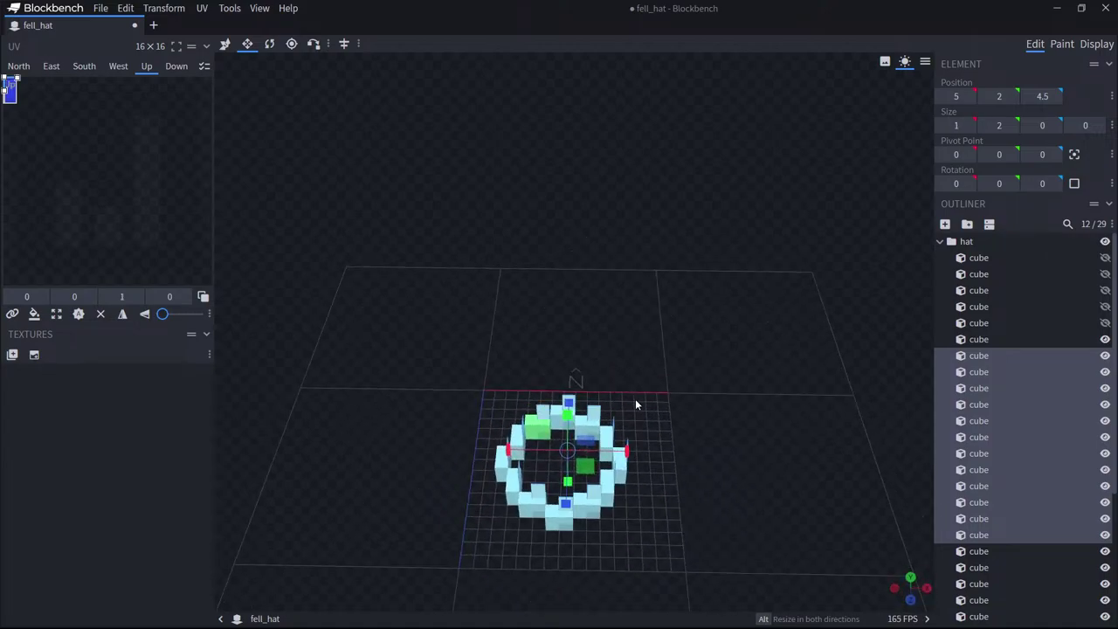
Shift the upper ring's north peak block inward and move the block at 4, 2, 4 to 4, 2, 4.5.
drag(647, 406, 661, 386)
click(227, 46)
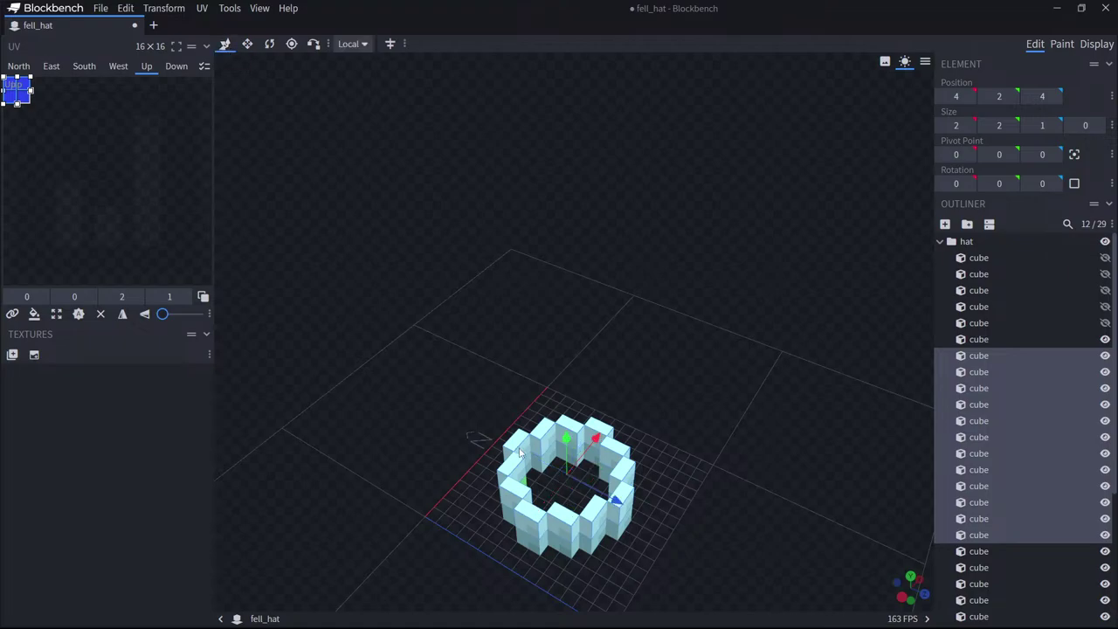
click(521, 453)
drag(564, 470, 594, 438)
click(514, 476)
drag(558, 499, 560, 501)
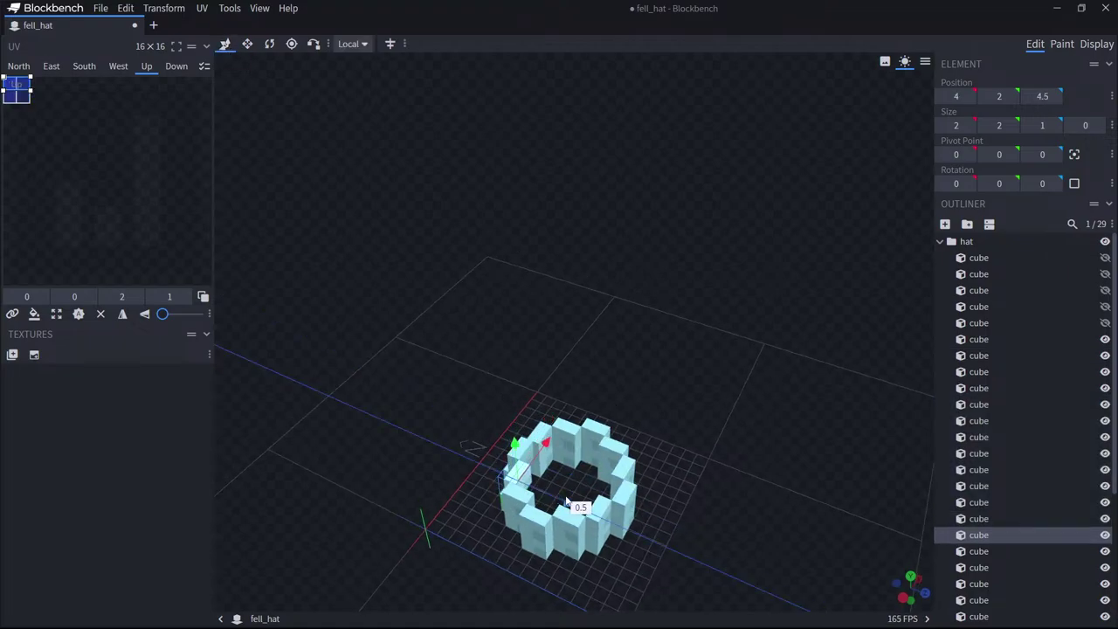
Move the upper ring's west-side blocks inward to 3.5, 2, 5 and 2.5, 2, 7, and shift the block at 3, 2, 9 inward.
click(523, 498)
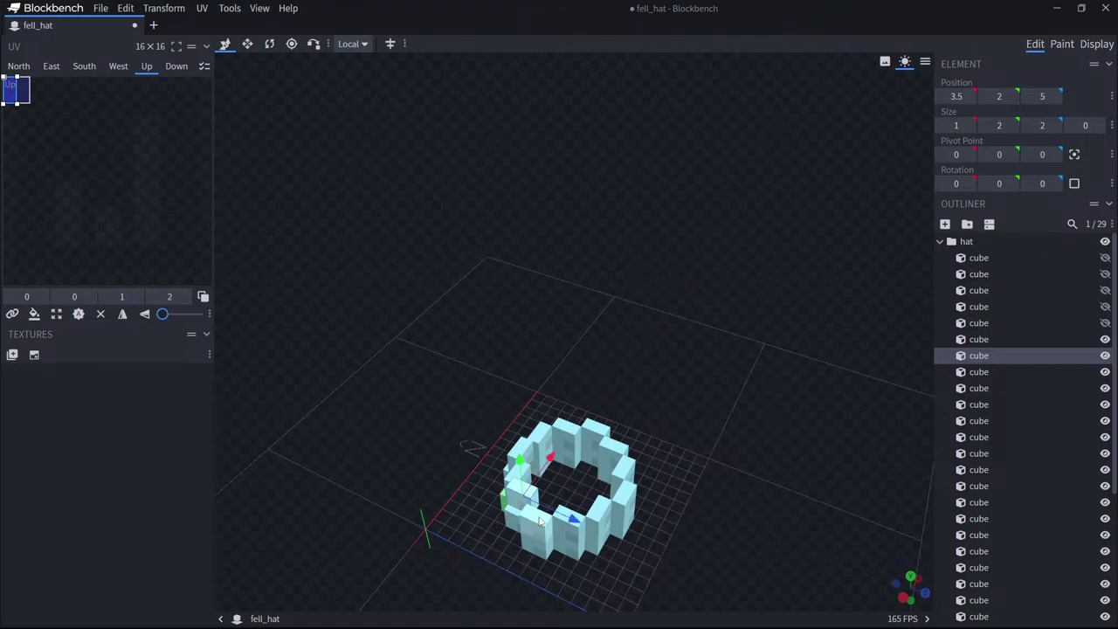
click(534, 516)
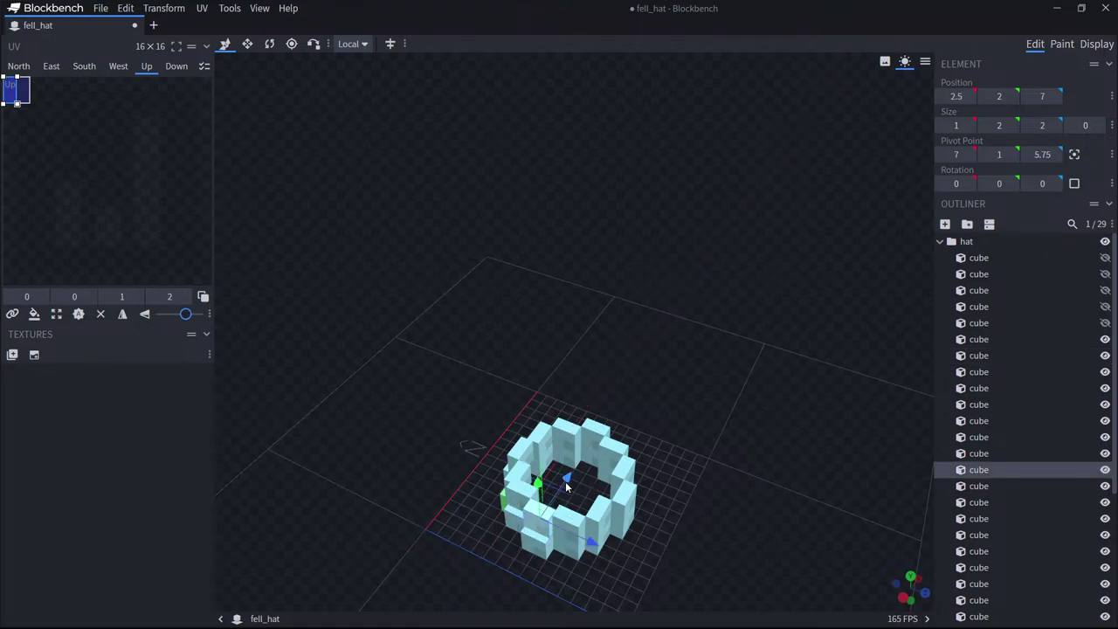
click(567, 515)
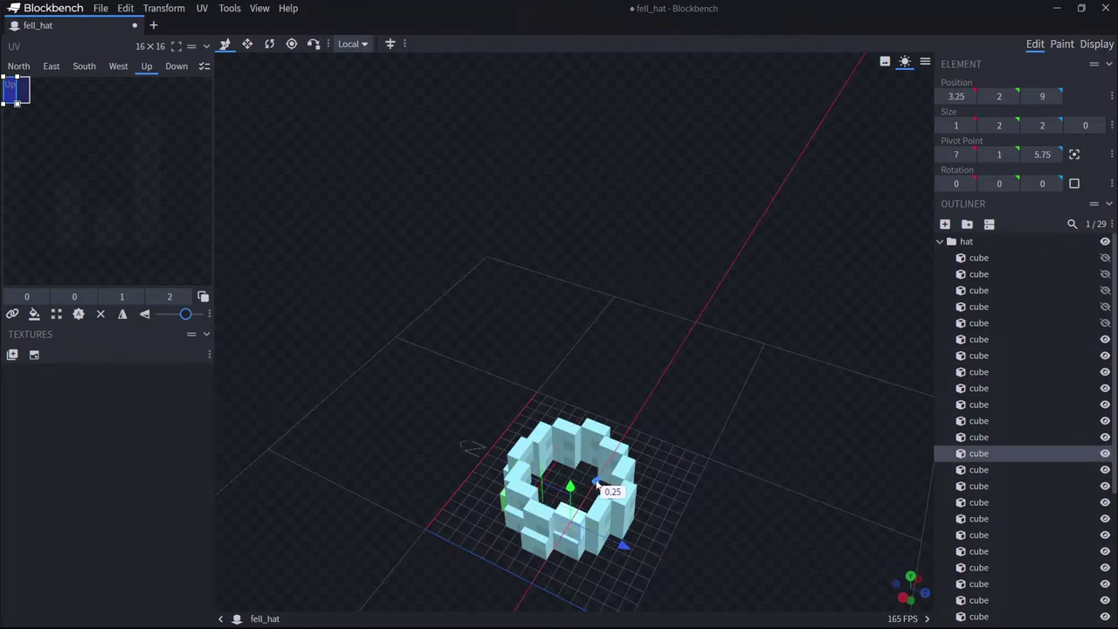
Shift the upper ring's block at 4, 2, 11 inward and move the southernmost block to 6, 2, 11.5.
click(599, 488)
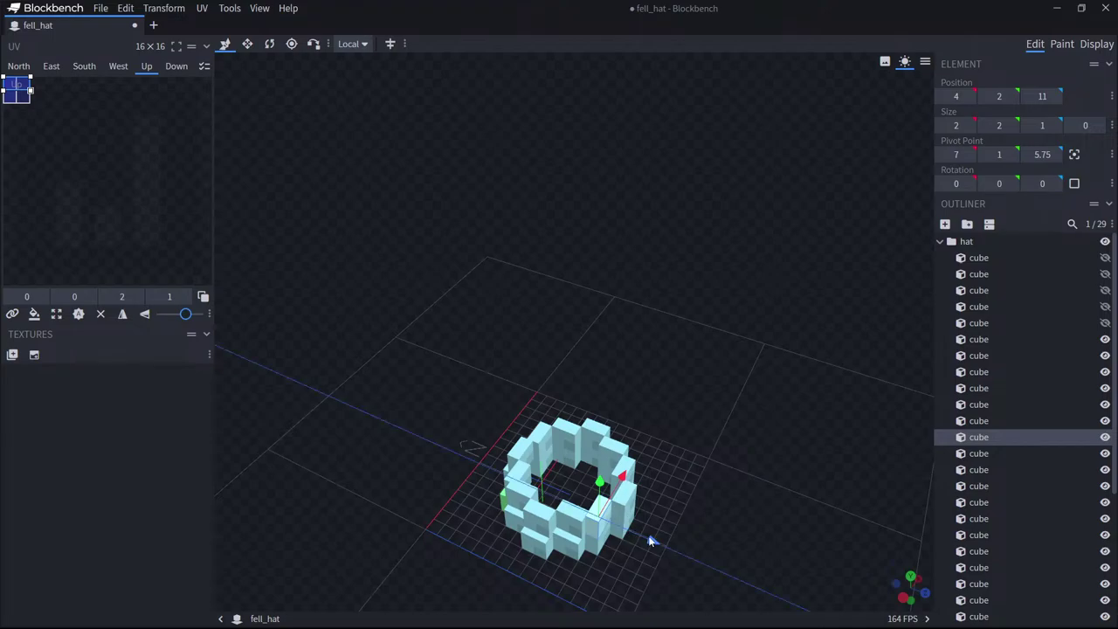
mouse_move(650, 538)
mouse_down()
mouse_move(642, 535)
mouse_move(667, 525)
mouse_move(658, 517)
mouse_up()
shift+click(626, 500)
click(626, 501)
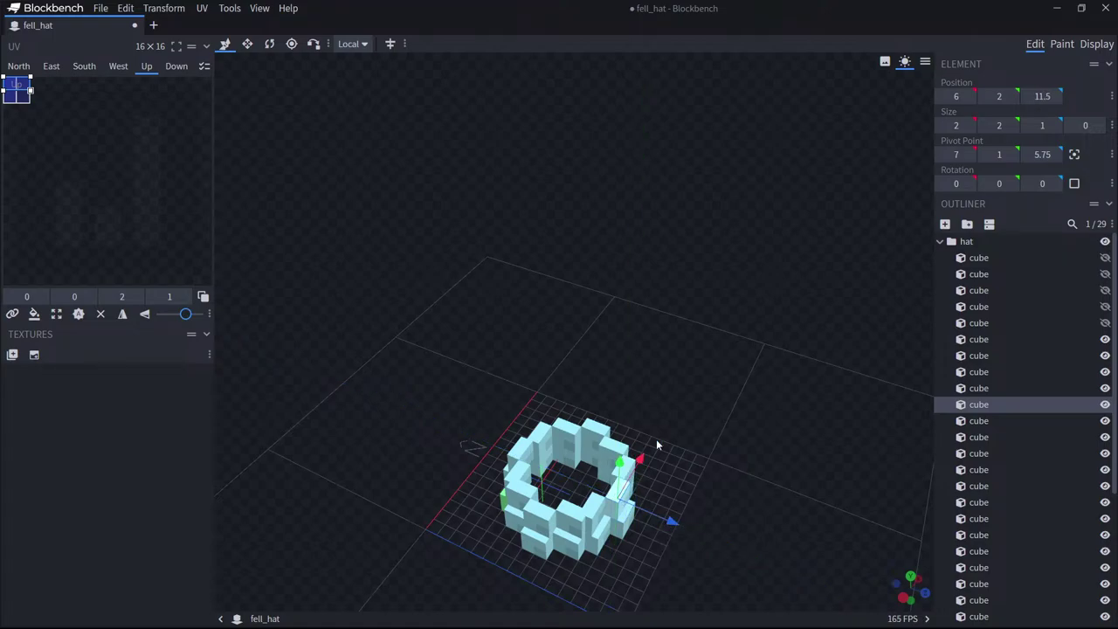
Shift the upper ring's blocks at 8, 2, 11 and 10, 2, 9 and its easternmost block inward.
drag(657, 445, 594, 506)
click(589, 514)
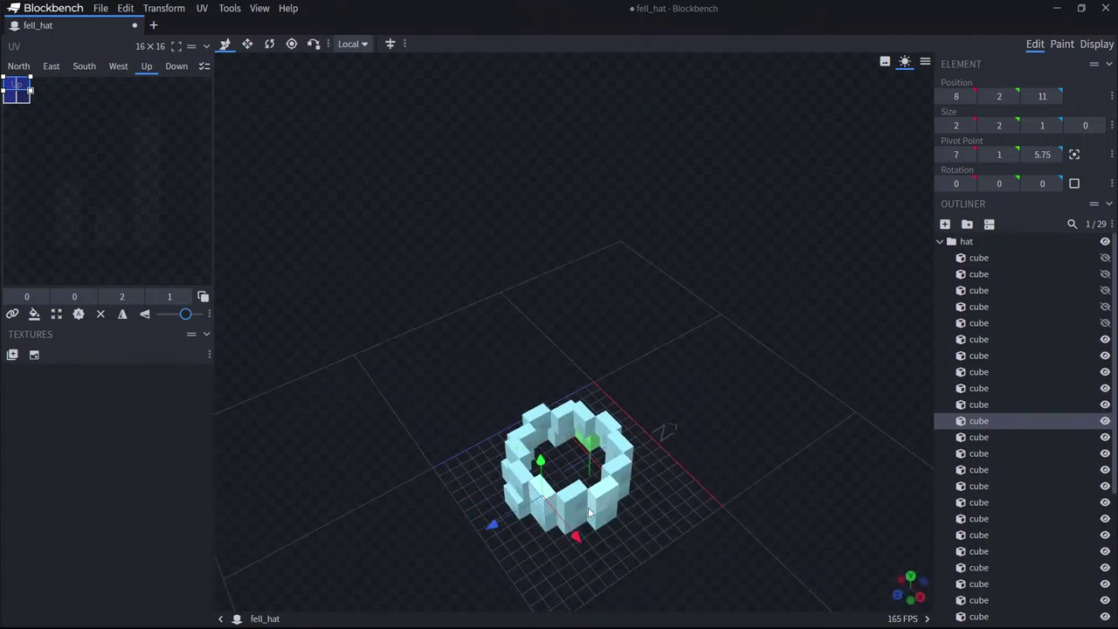
click(574, 498)
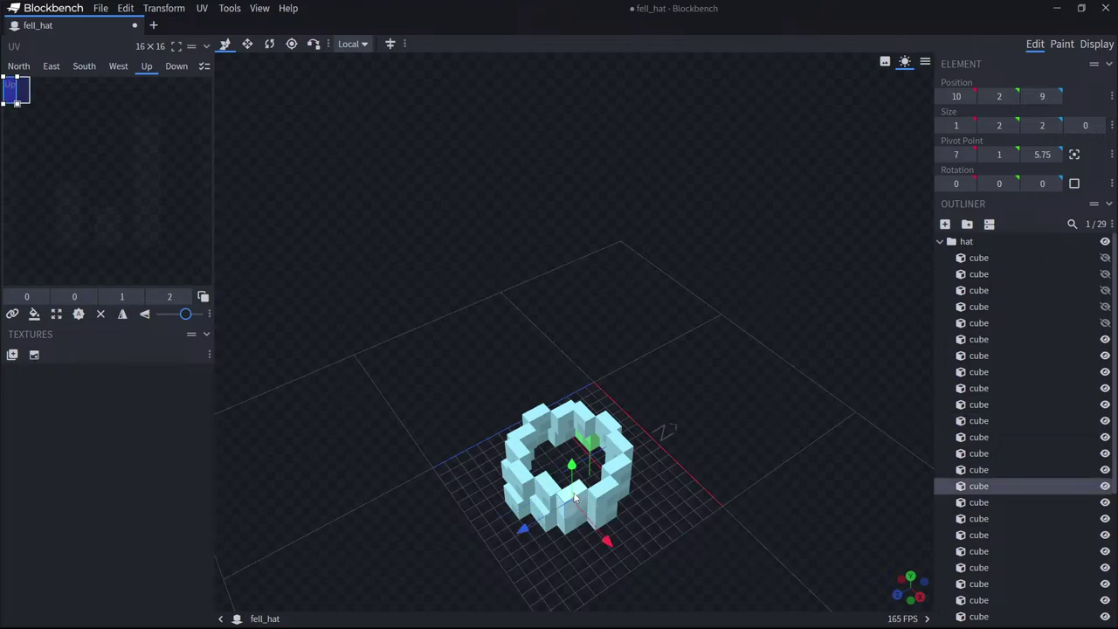
drag(601, 536, 568, 534)
click(605, 497)
Move the upper ring's last two northeast blocks inward to positions 9.5, 2, 5 and 8, 2, 4.5.
click(643, 506)
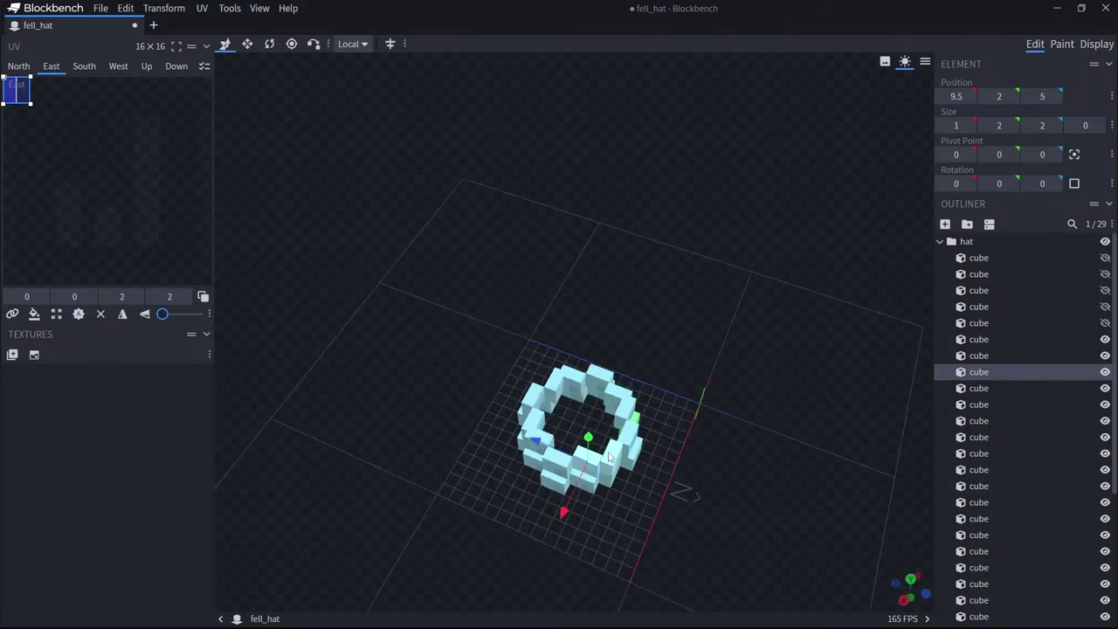
click(611, 456)
drag(560, 437, 562, 446)
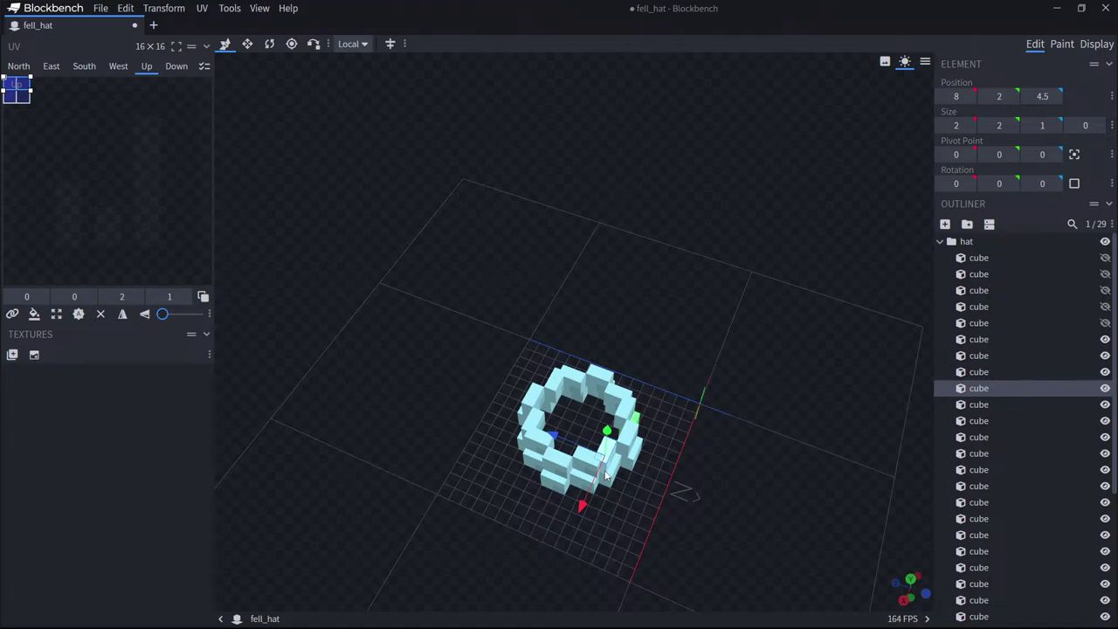
drag(353, 238, 693, 367)
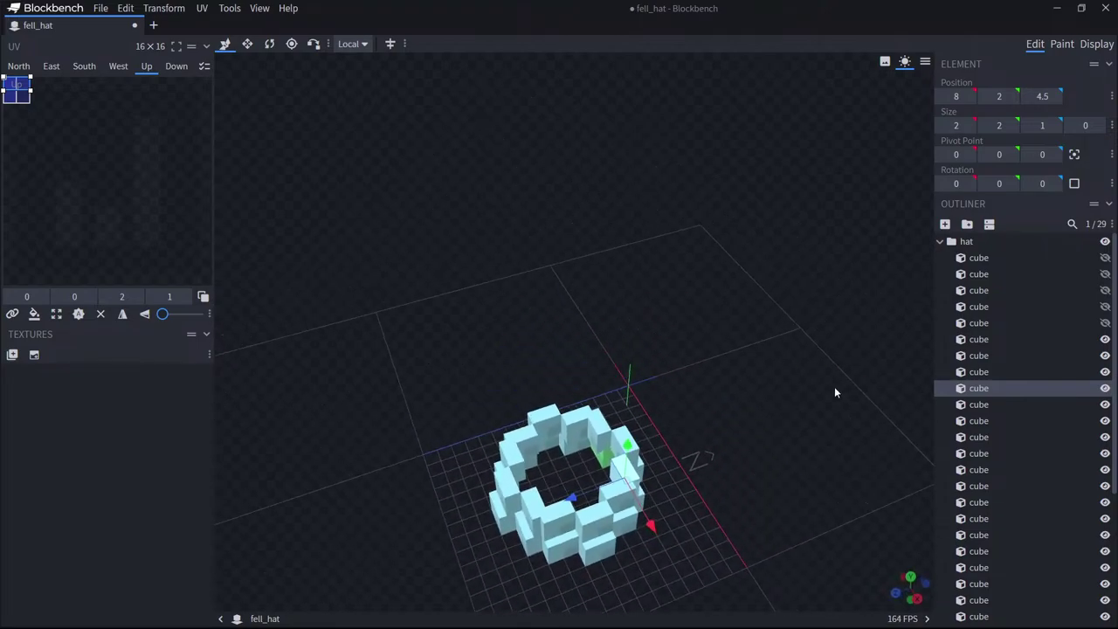
Select the twelve blocks of the upper ring, duplicate them, and raise the copy 2 units to height 4 as a new top ring.
scroll(1012, 426, down, 3)
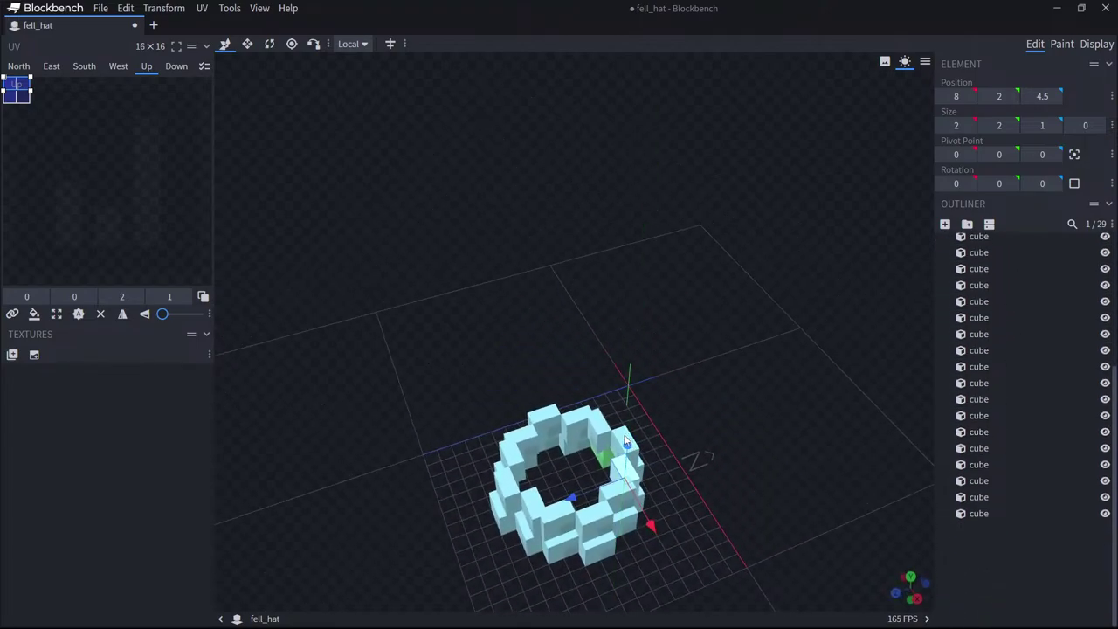
ctrl+click(624, 444)
ctrl+click(597, 420)
ctrl+click(570, 426)
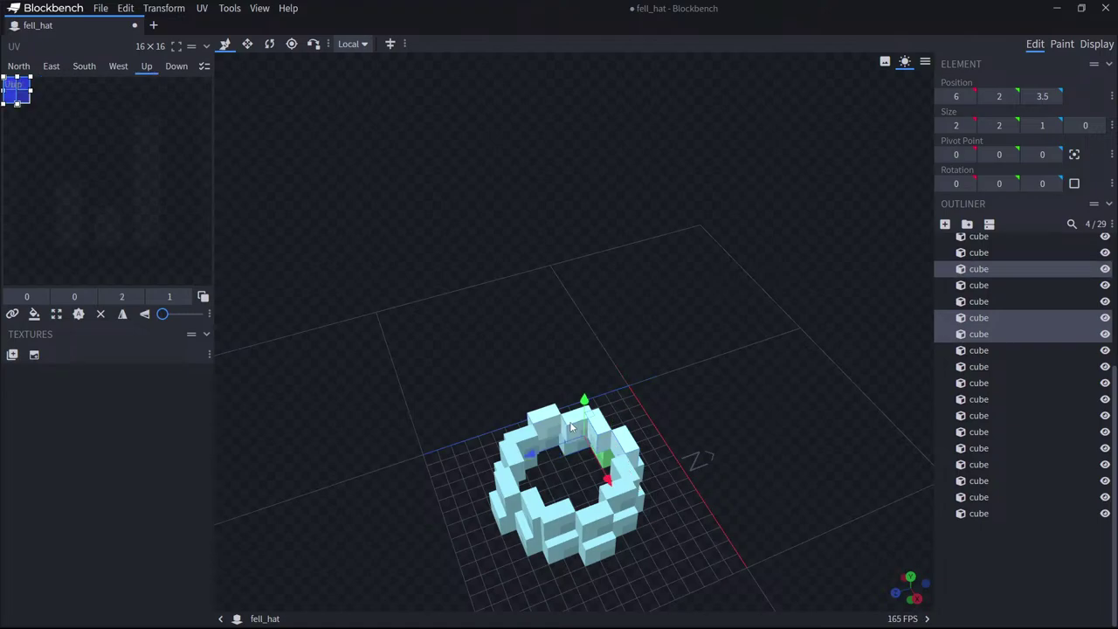
ctrl+click(522, 439)
ctrl+click(505, 458)
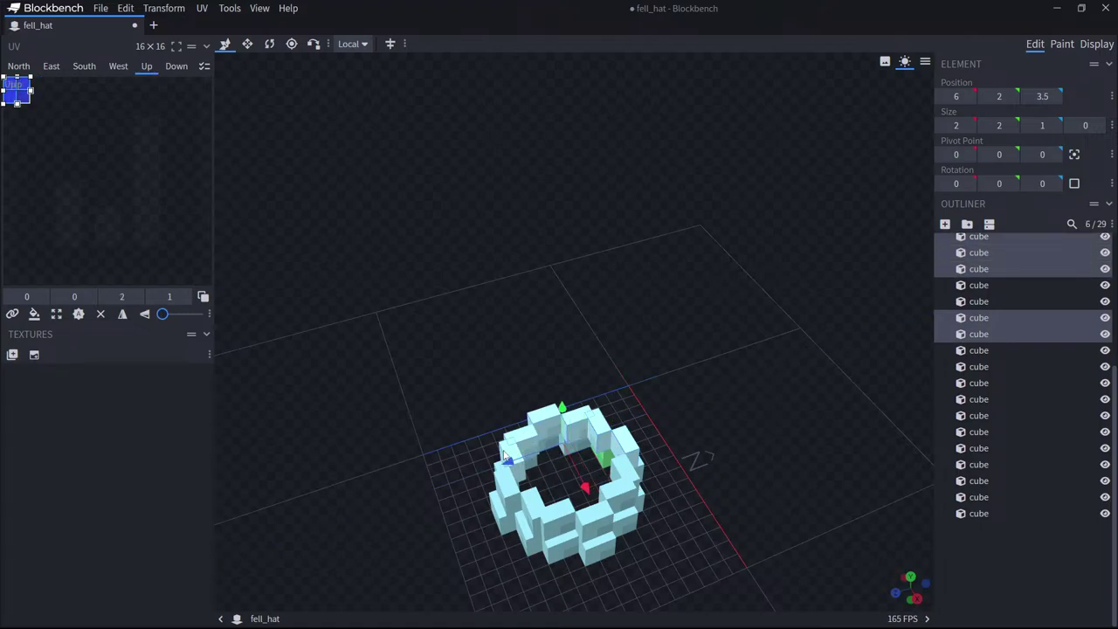
ctrl+click(507, 483)
ctrl+click(532, 503)
ctrl+click(562, 523)
ctrl+click(603, 521)
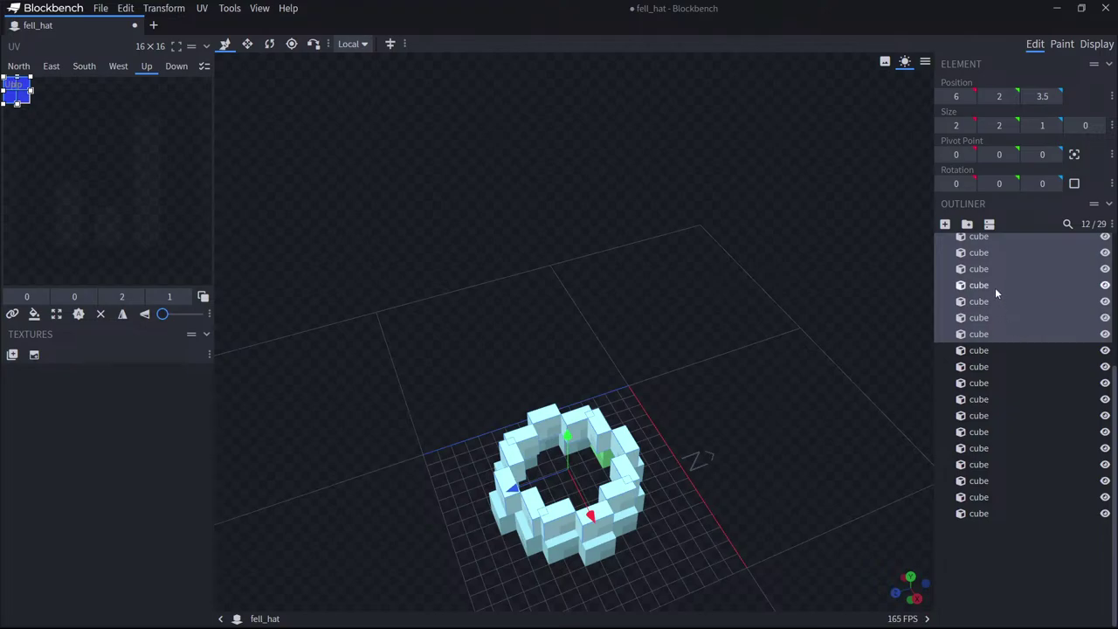
scroll(978, 336, up, 3)
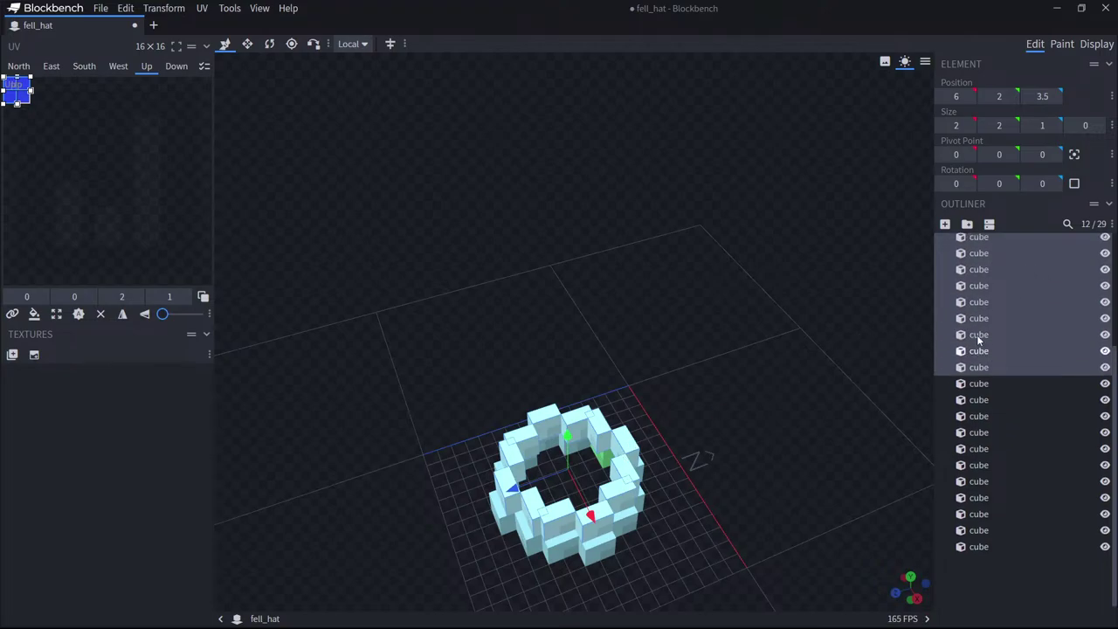
click(978, 273)
shift+click(978, 451)
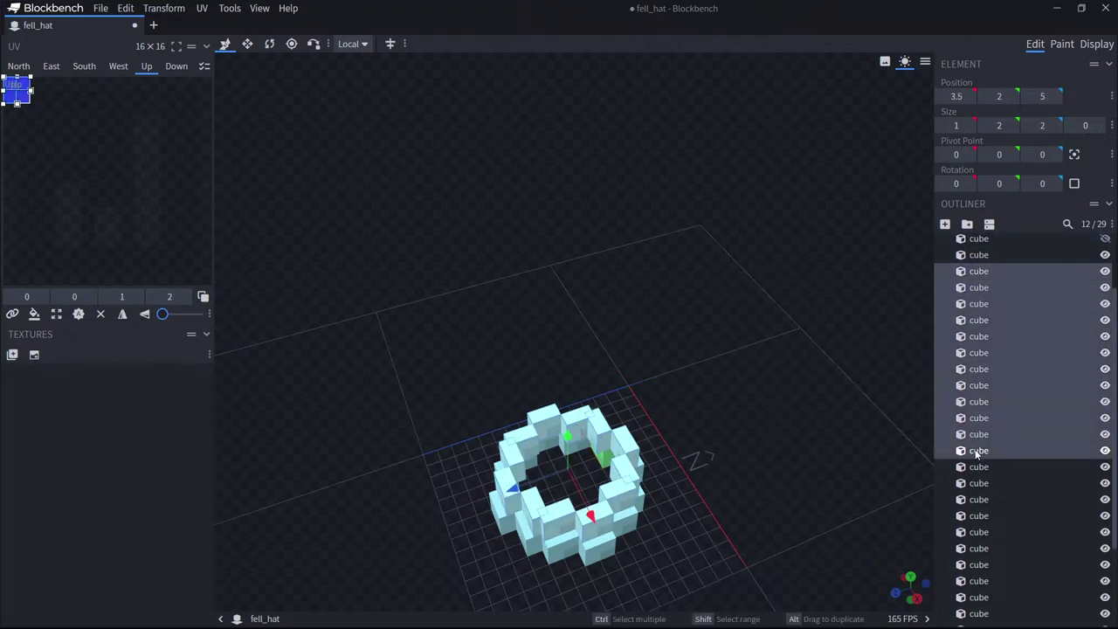
key(ctrl+d)
drag(573, 433, 572, 395)
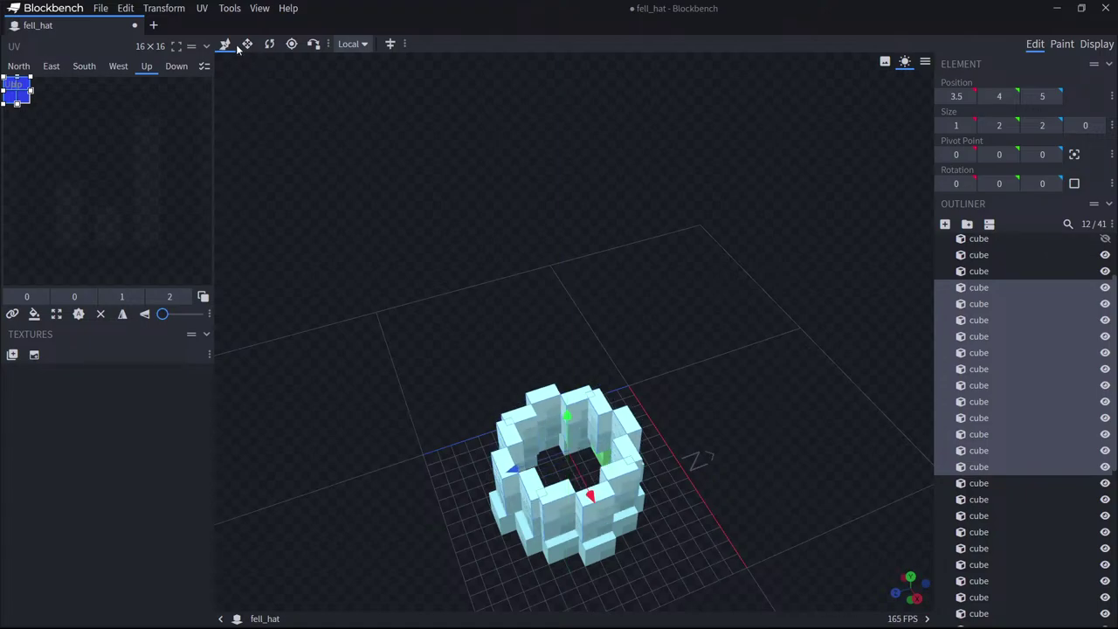
Move the new top ring's south and east blocks inward to 6, 4, 11; 8, 4, 10; 9, 4, 9; and 10, 4, 7.
drag(464, 499, 498, 493)
click(508, 489)
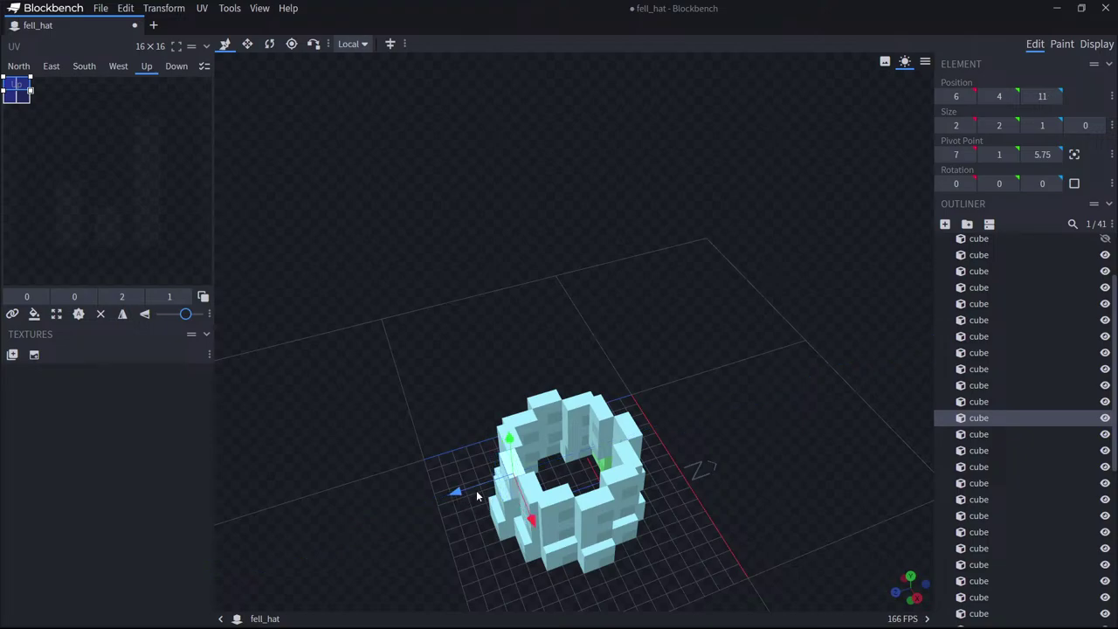
click(529, 491)
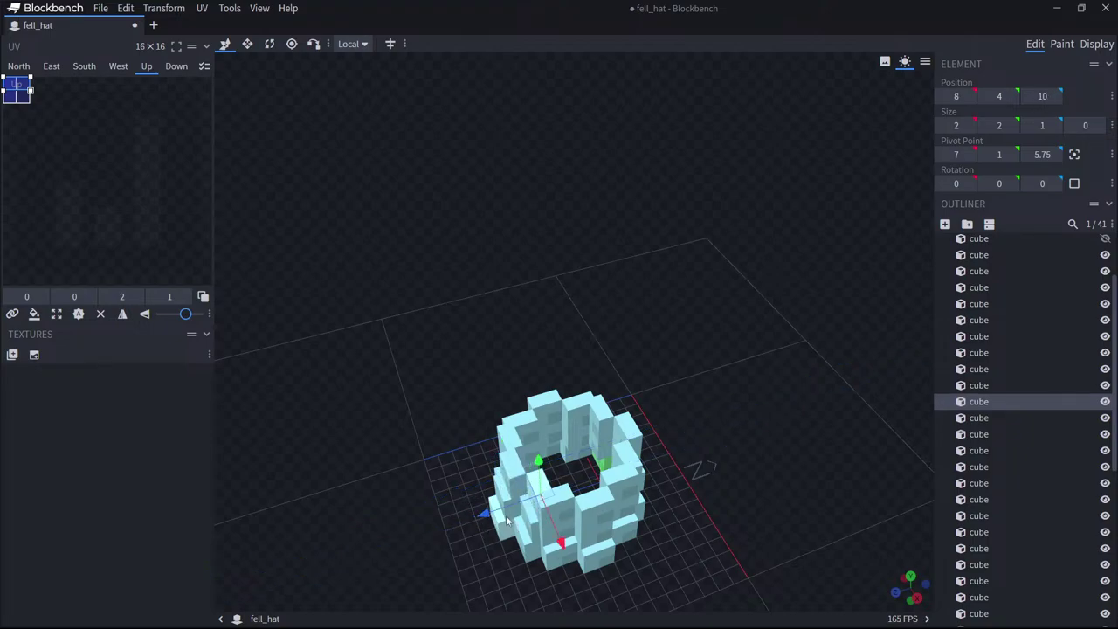
click(560, 507)
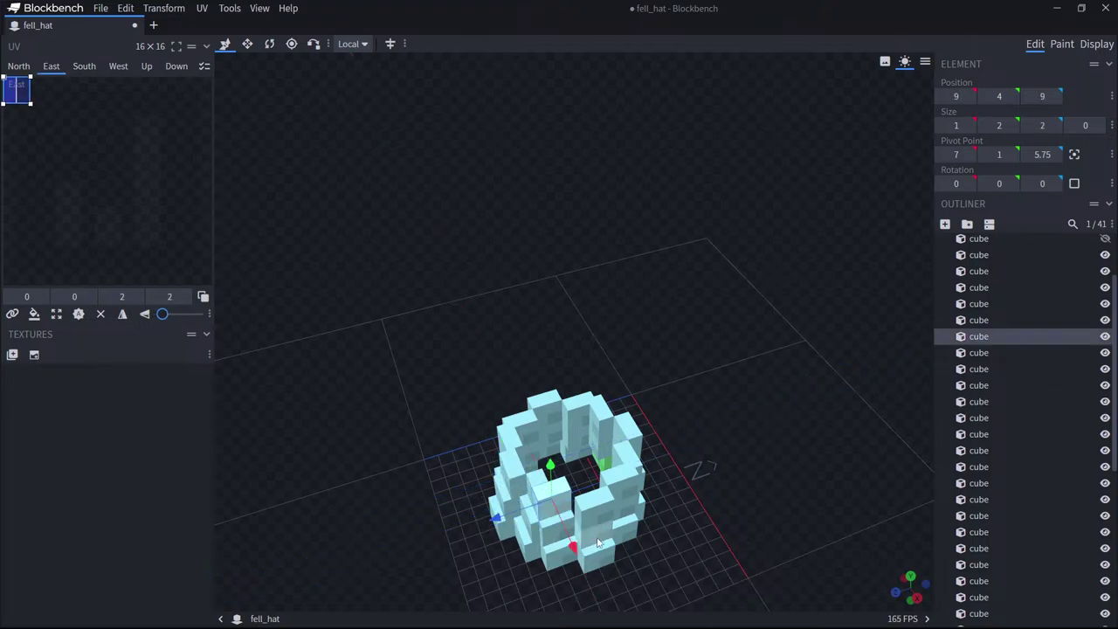
click(600, 522)
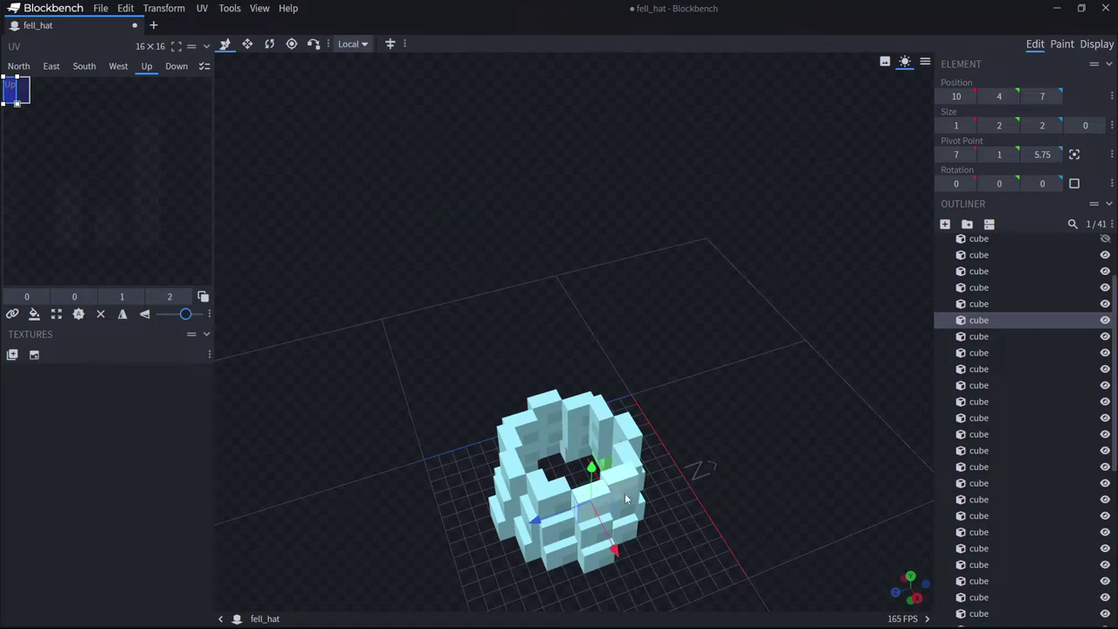
Move the top ring's northeast and north blocks inward to 9, 4, 5; 8, 4, 5; and 6, 4, 4.
click(625, 492)
drag(690, 484, 603, 523)
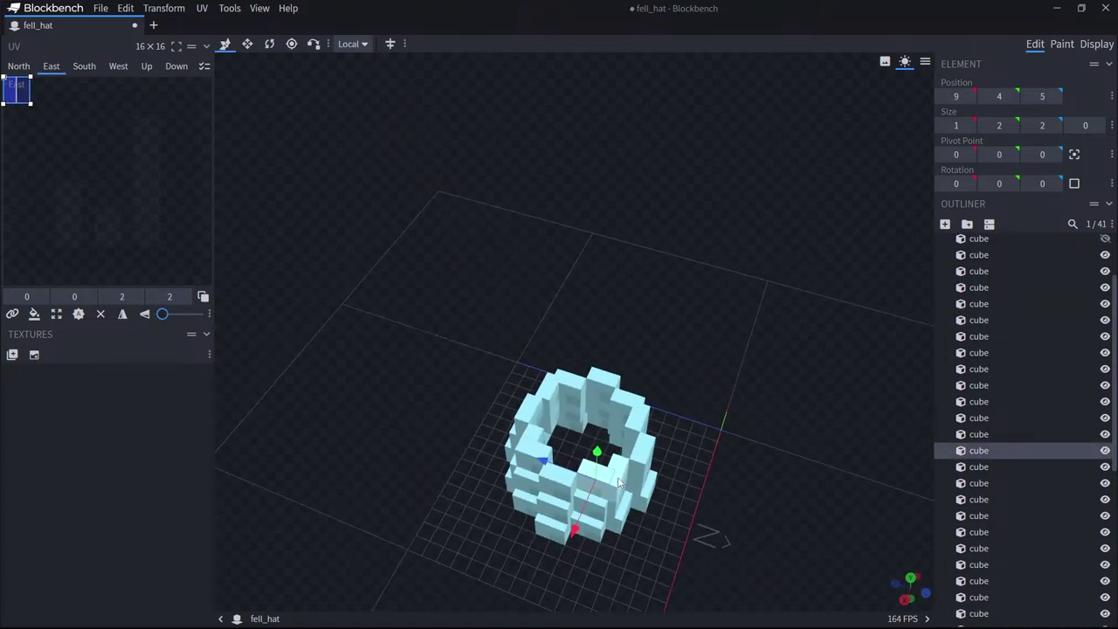
click(593, 524)
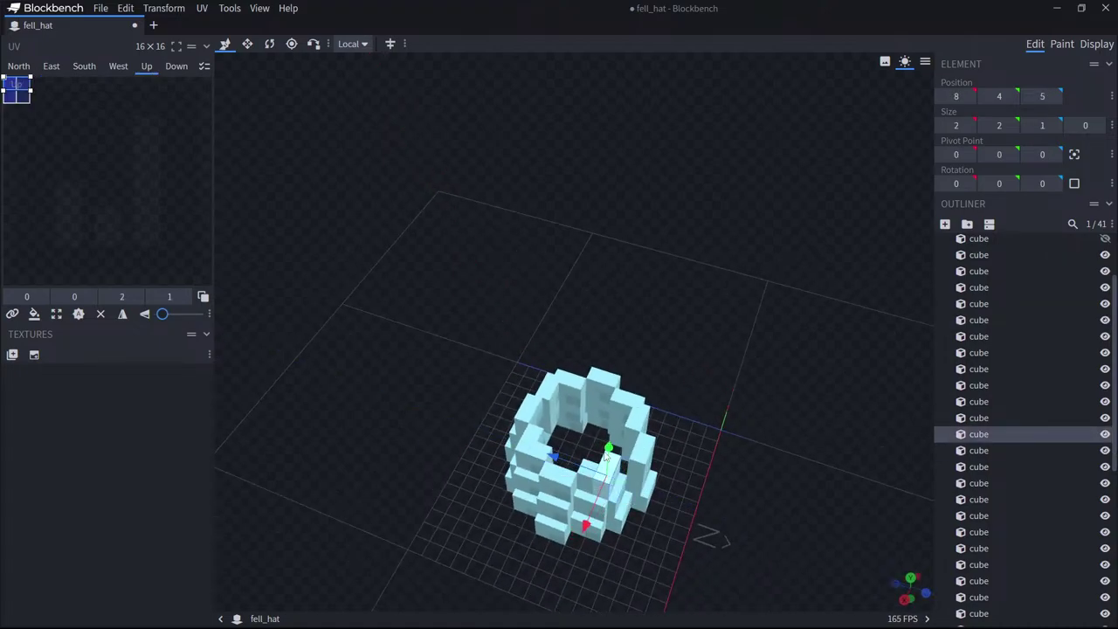
click(631, 471)
drag(586, 435, 578, 434)
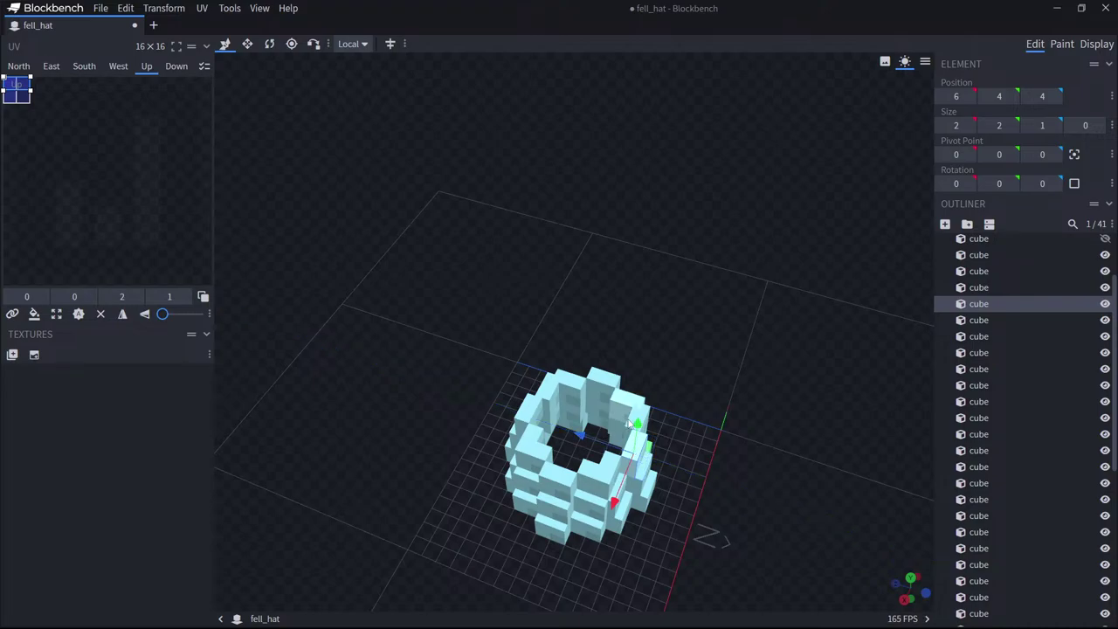
Shift the top ring's northwest, west and southwest blocks inward, moving the block at 3.5, 4, 5 to 4, 4, 5.
drag(700, 396, 618, 417)
click(630, 465)
click(640, 444)
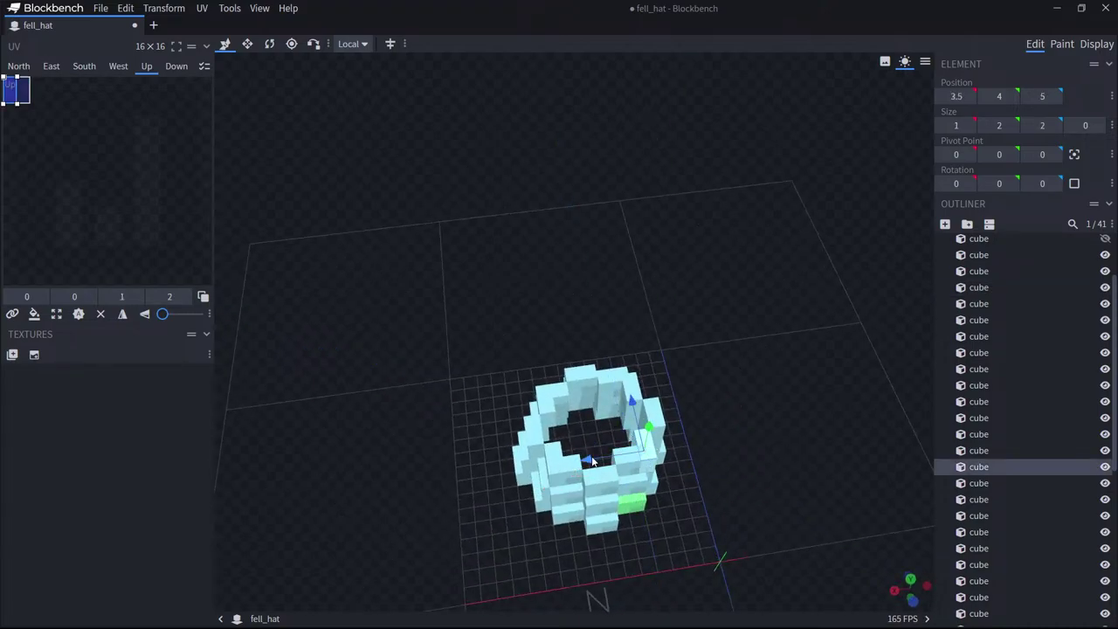
click(611, 430)
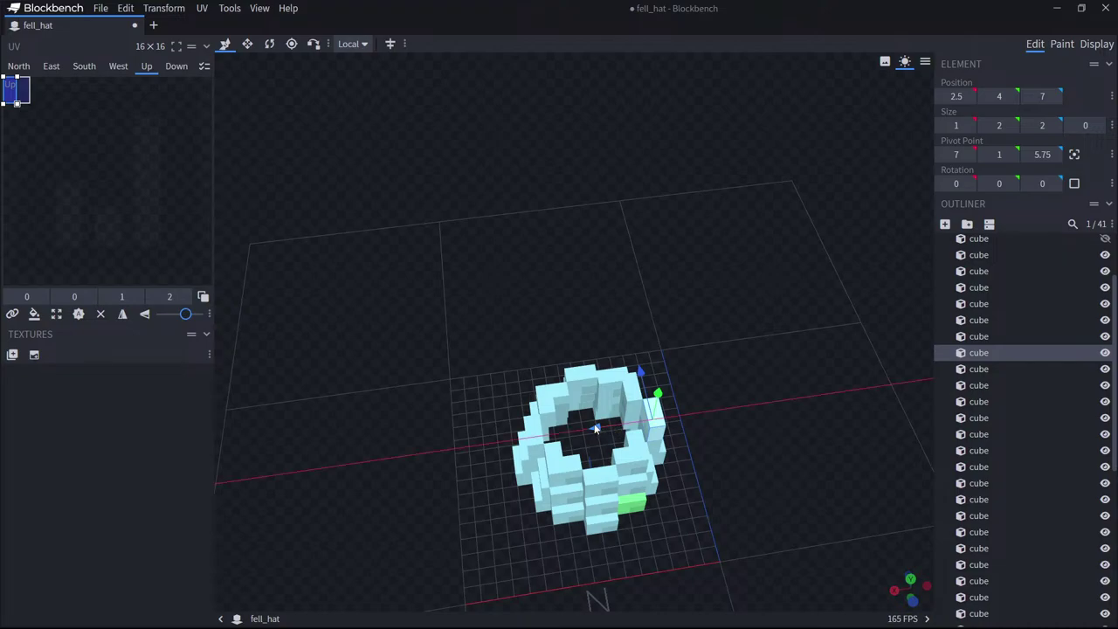
click(583, 407)
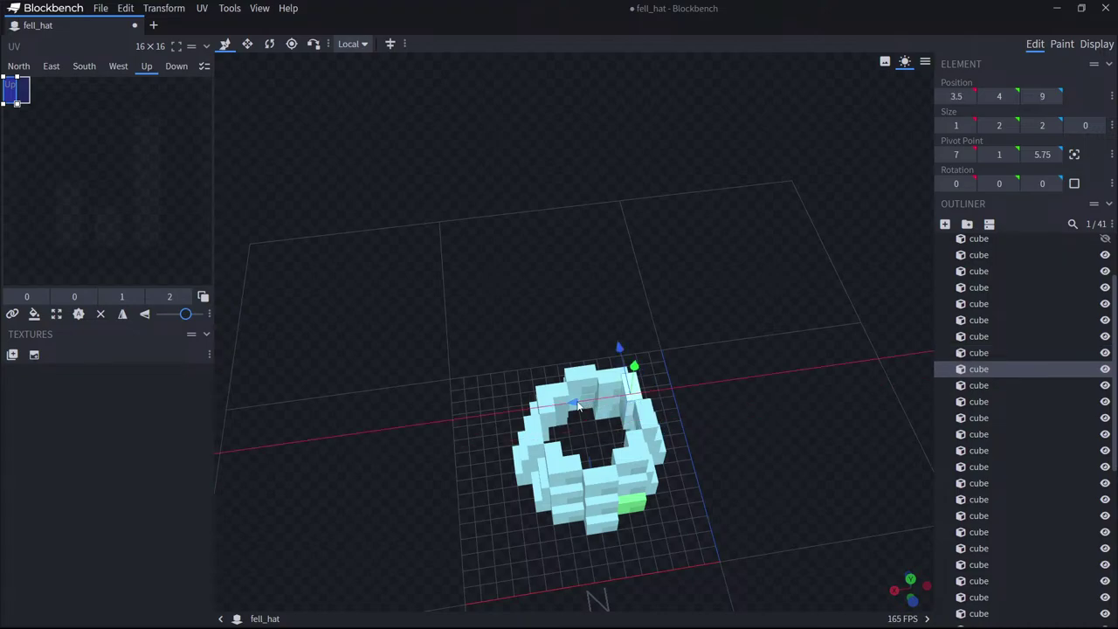
click(592, 384)
Adjust the top ring's southernmost block to position 6, 4, 11.
drag(611, 351, 769, 328)
click(576, 374)
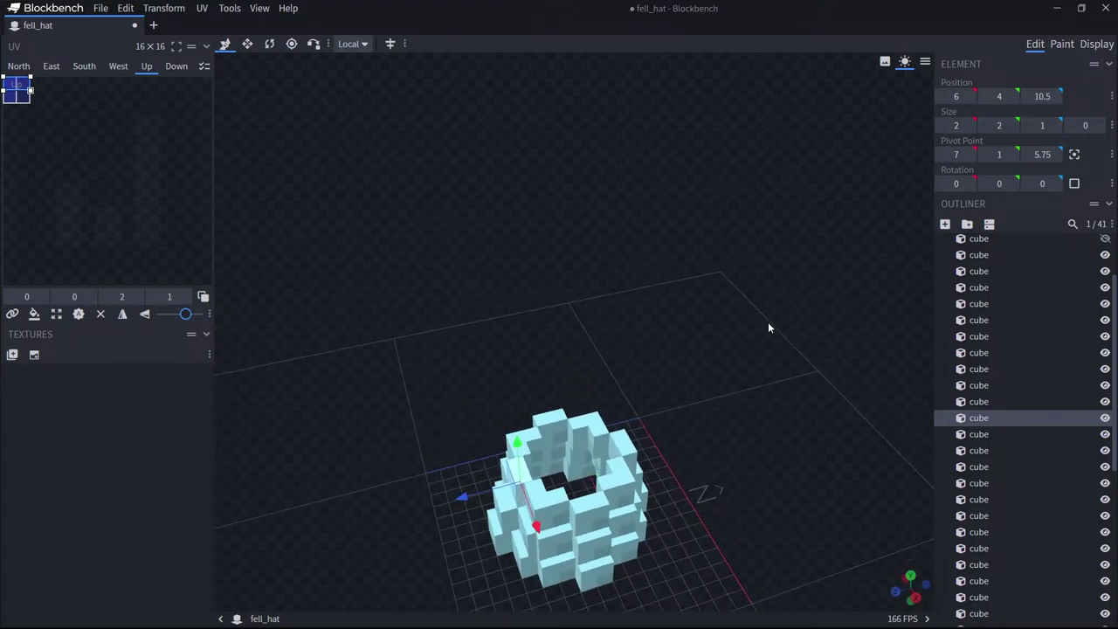
drag(461, 496, 471, 502)
Delete the five hidden cubes at the beginning of the hat group.
drag(678, 392, 829, 454)
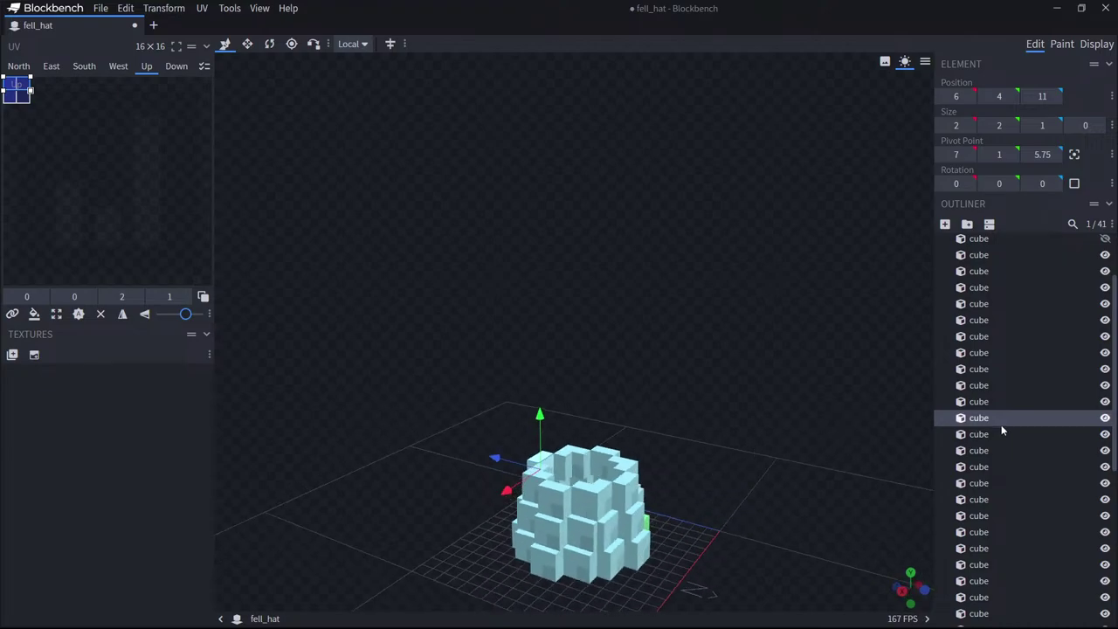
scroll(1000, 424, up, 3)
click(1000, 257)
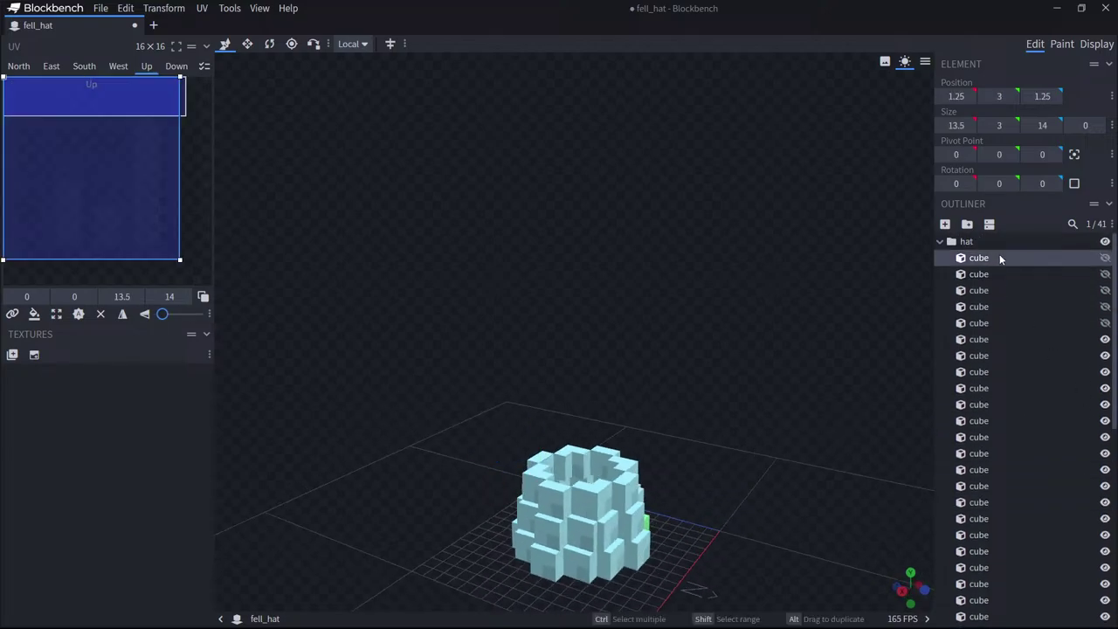
shift+click(993, 323)
key(Delete)
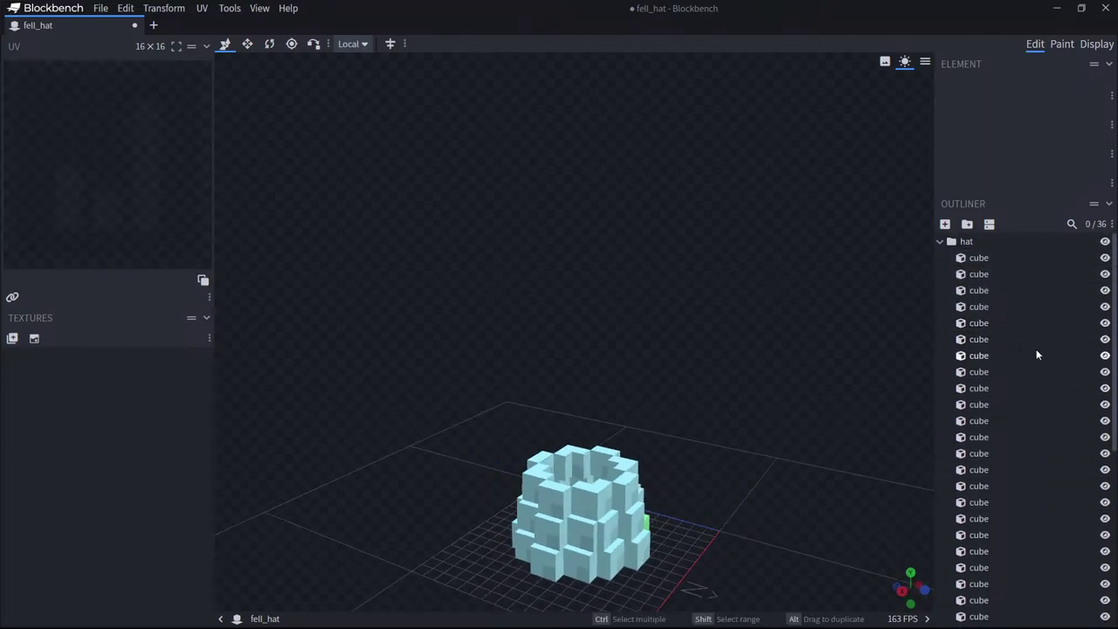
Select all twelve blocks of the ring at height 4, duplicate them, and raise the copy to height 6.
scroll(1036, 353, down, 5)
drag(802, 491, 332, 528)
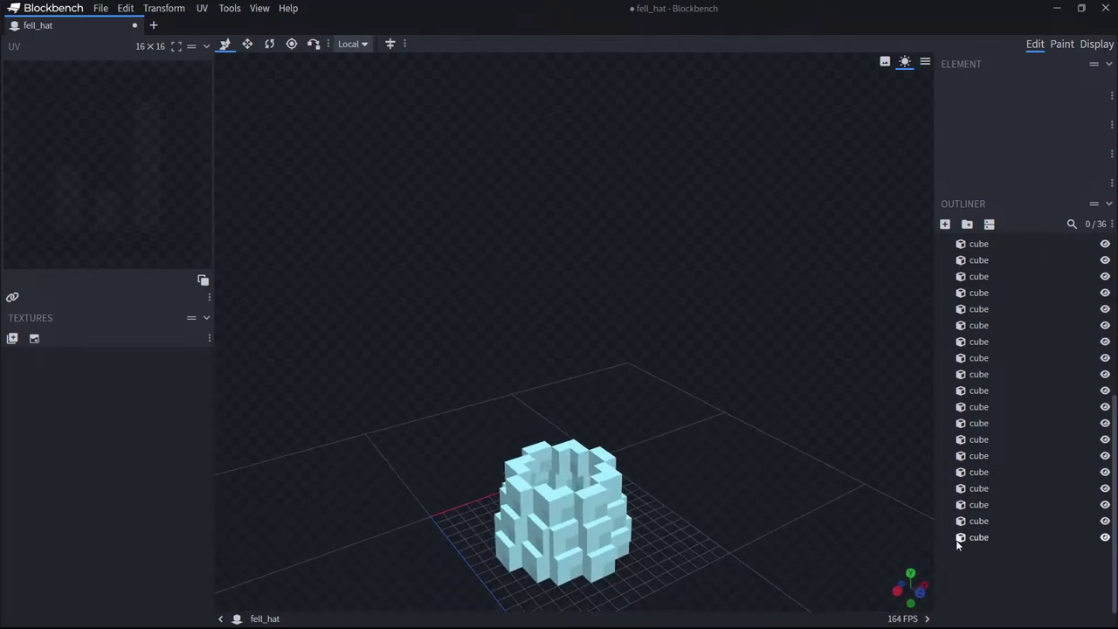
drag(593, 505, 568, 479)
click(564, 479)
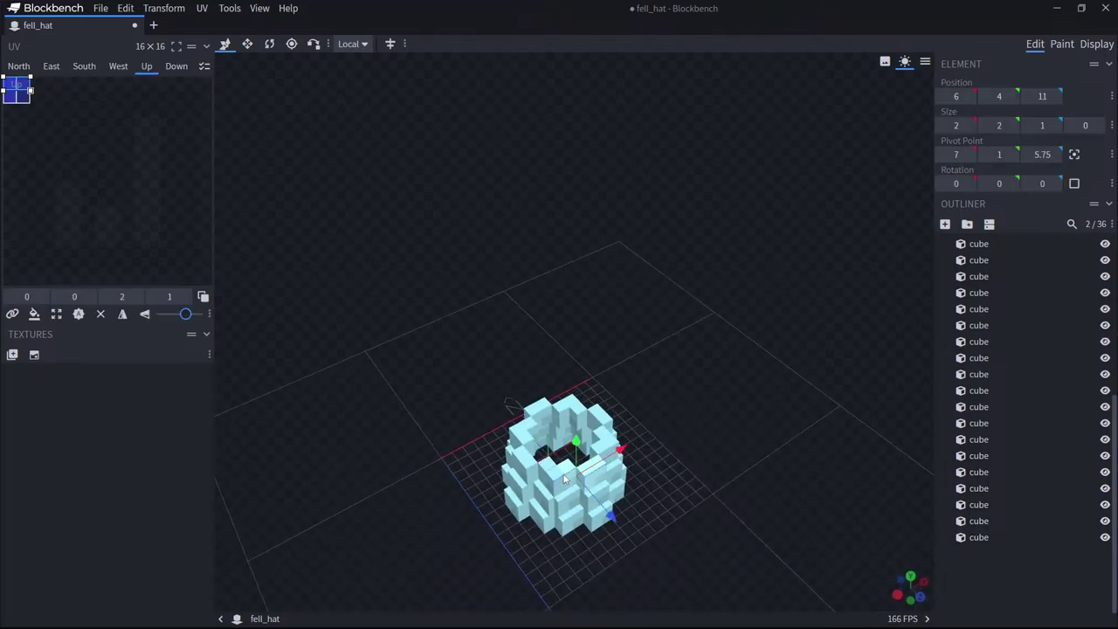
ctrl+click(542, 472)
ctrl+click(524, 458)
ctrl+click(521, 442)
ctrl+click(525, 429)
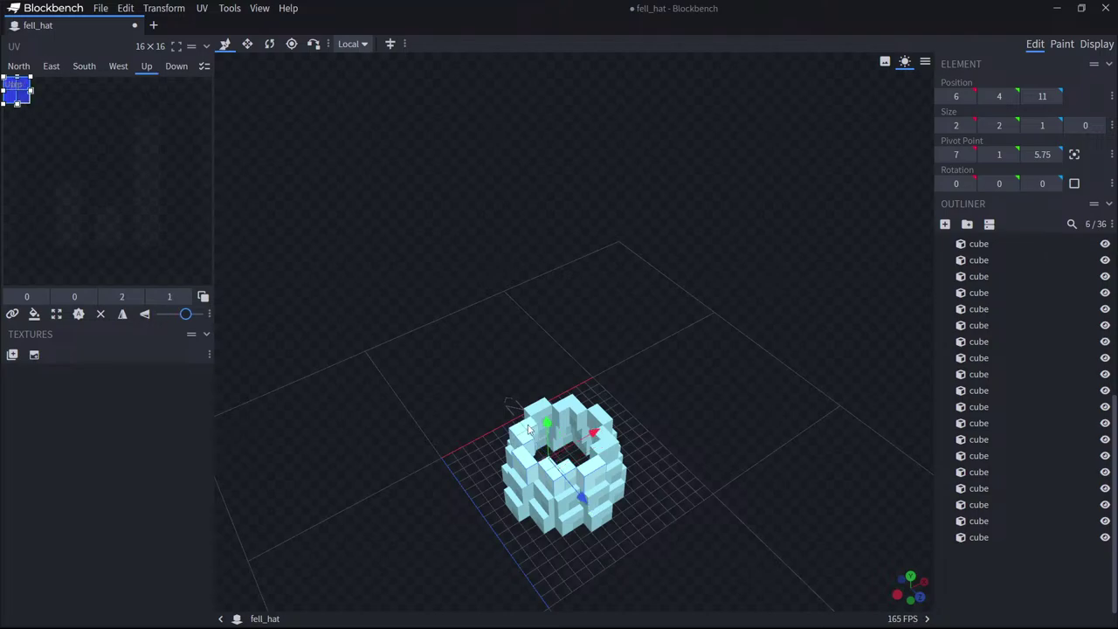
ctrl+click(539, 408)
ctrl+click(571, 410)
ctrl+click(599, 418)
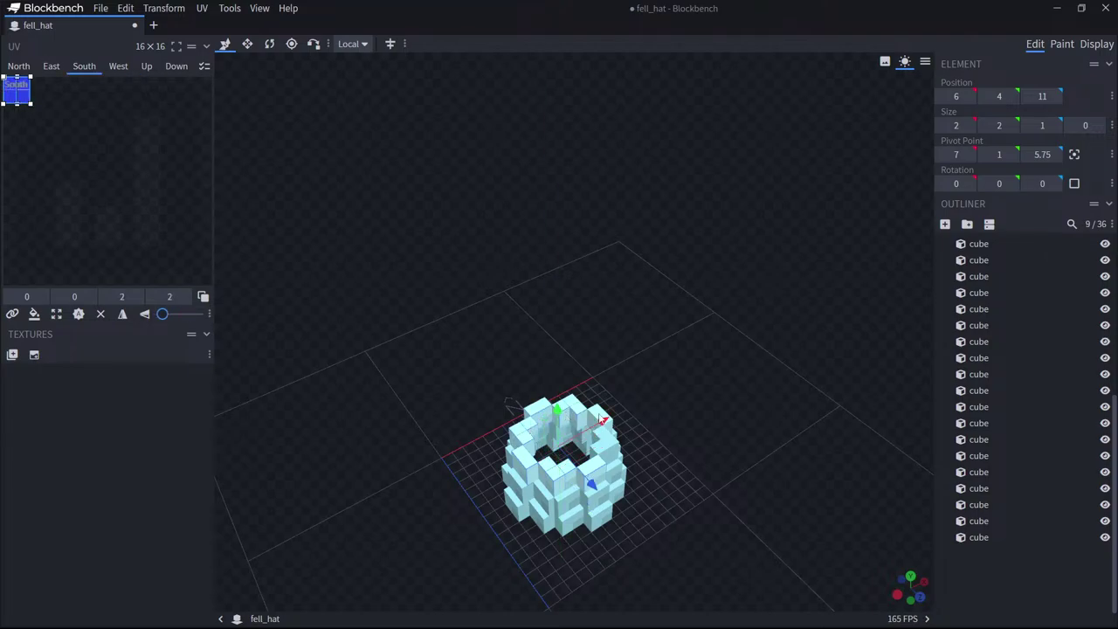
shift+click(596, 420)
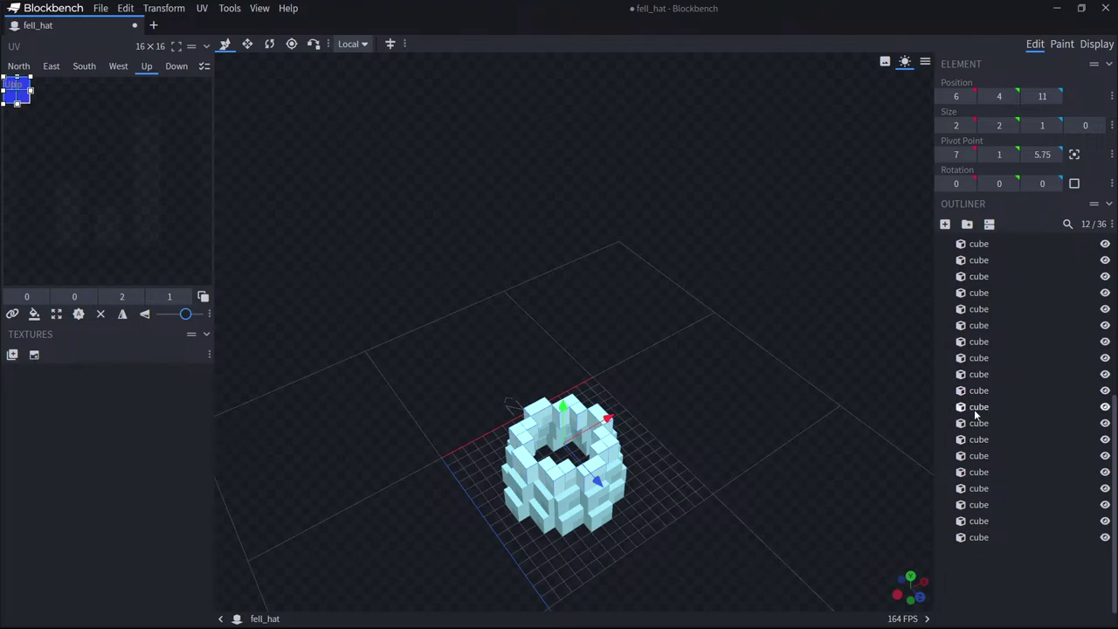
scroll(975, 415, up, 5)
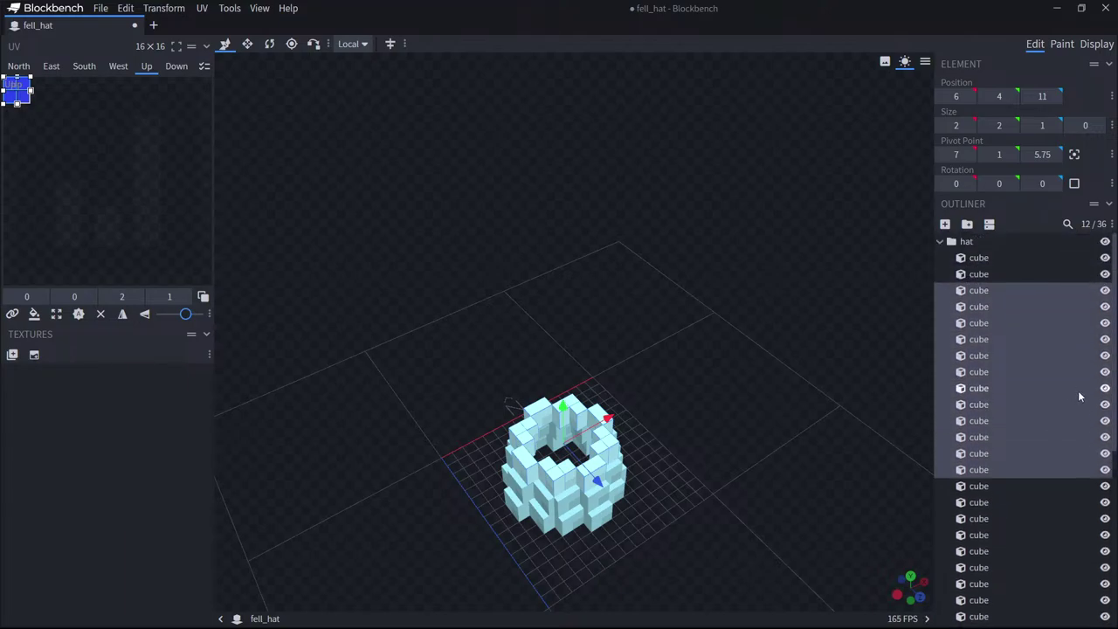
click(997, 469)
shift+click(978, 289)
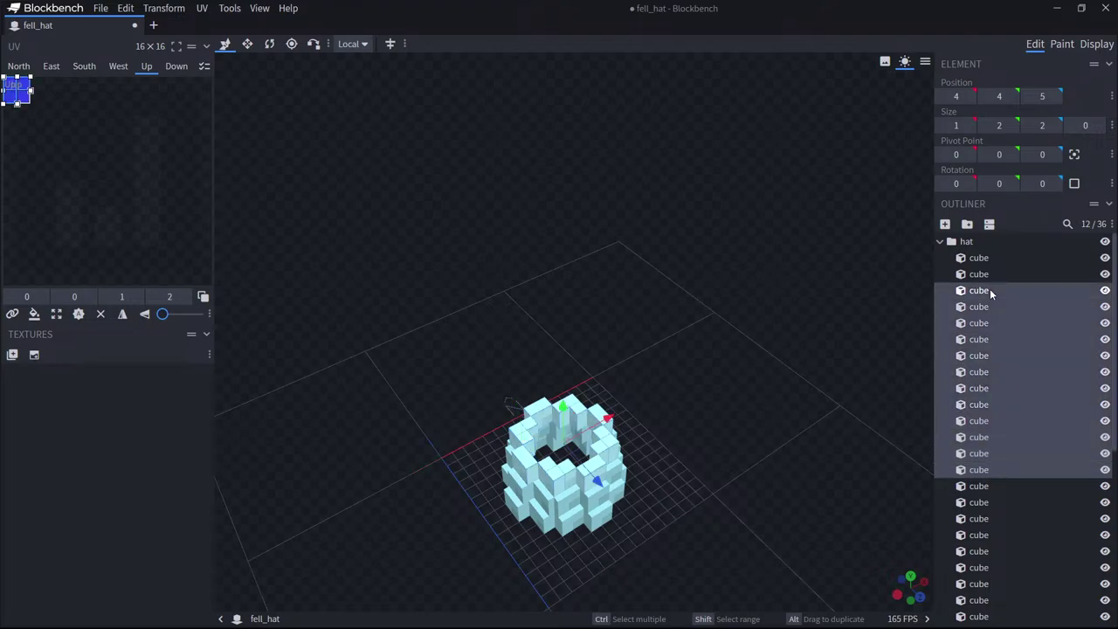
key(ctrl+d)
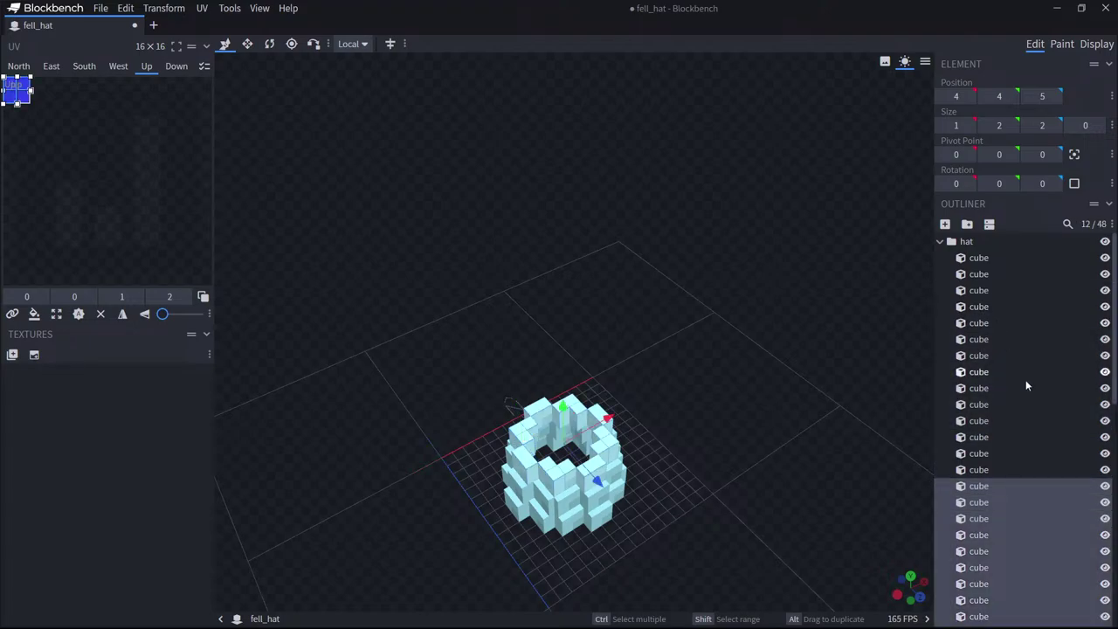
drag(681, 429, 726, 414)
drag(565, 418, 572, 402)
drag(695, 386, 737, 419)
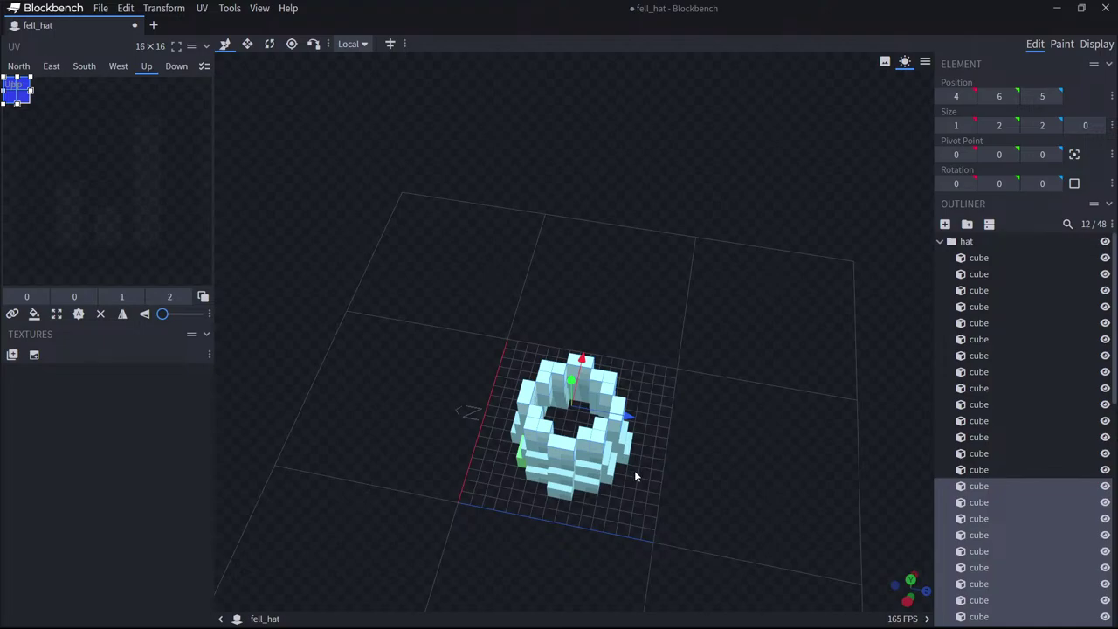
drag(643, 490, 672, 443)
Switch to Discord, dismiss the open participant menu, and check the general channel and the Lobby voice call.
key(alt+Tab)
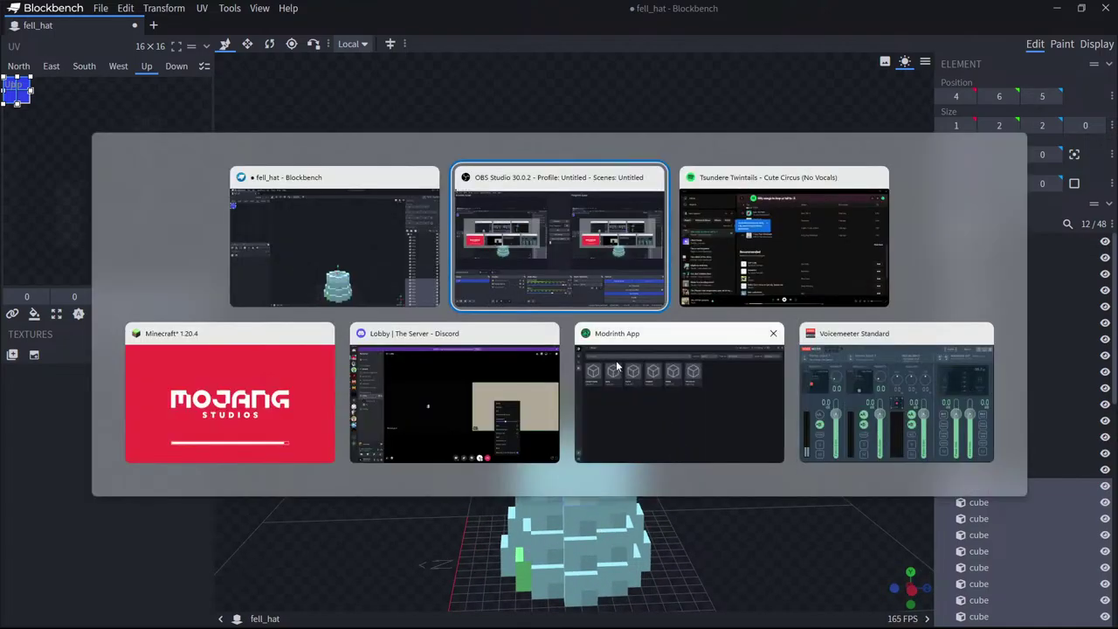
click(418, 393)
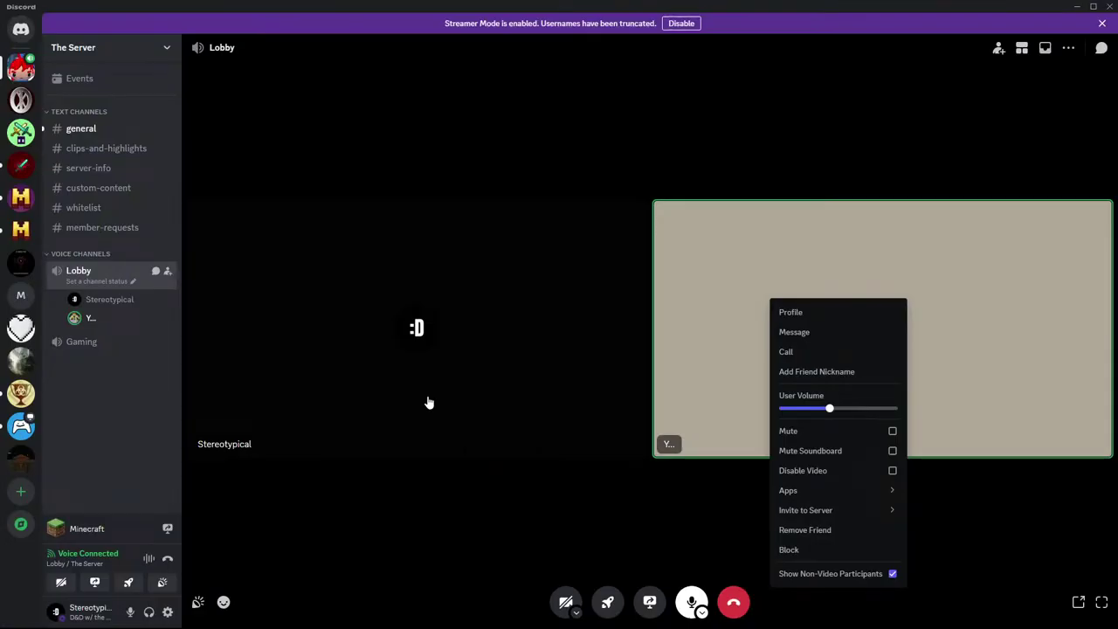
click(678, 475)
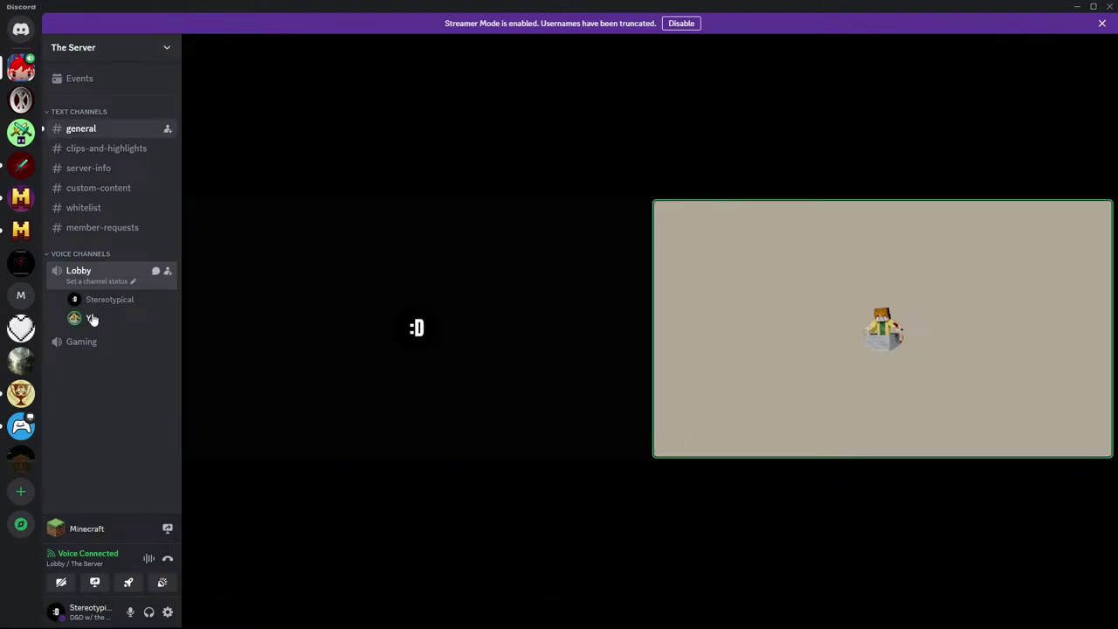
click(78, 129)
click(98, 273)
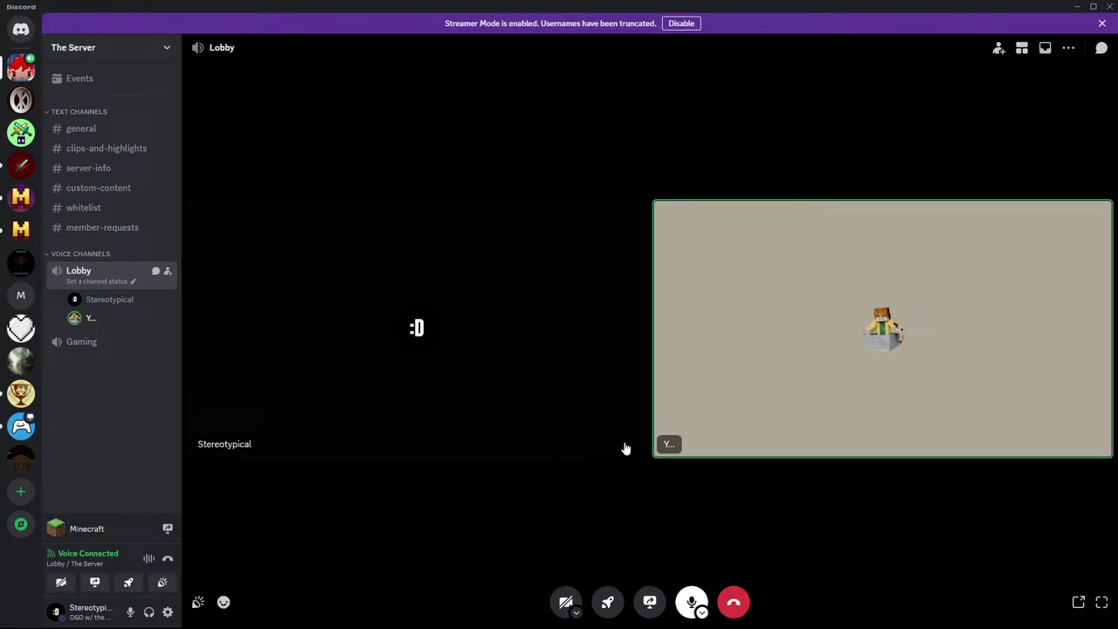
click(796, 365)
click(792, 365)
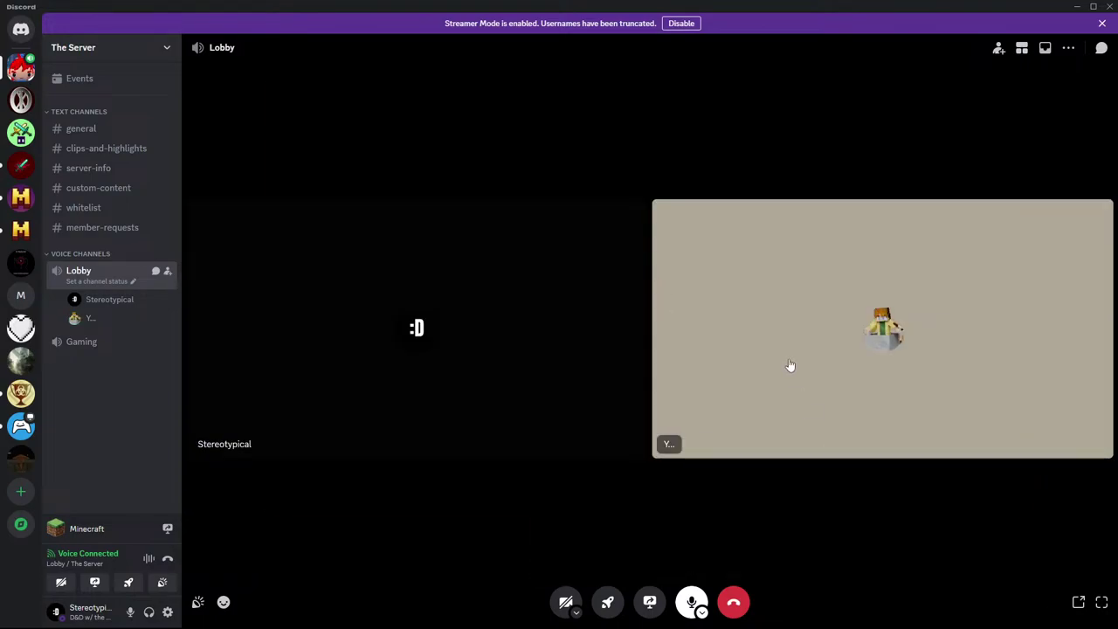
Show the Lobby call in full screen and watch the other participant's shared Minecraft stream.
click(789, 367)
click(1101, 602)
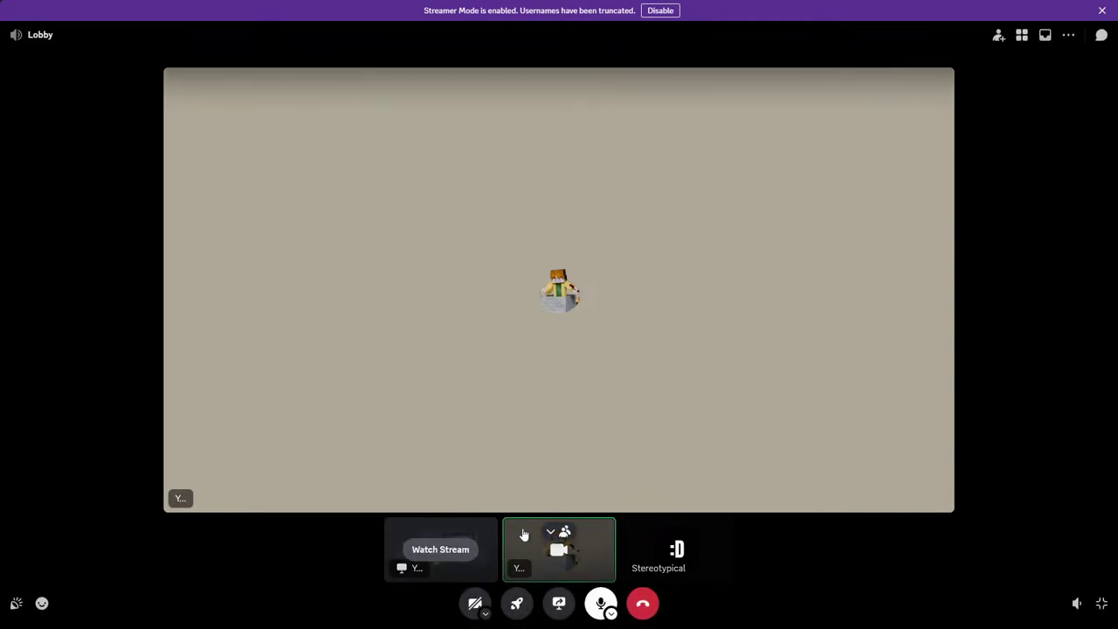
click(454, 551)
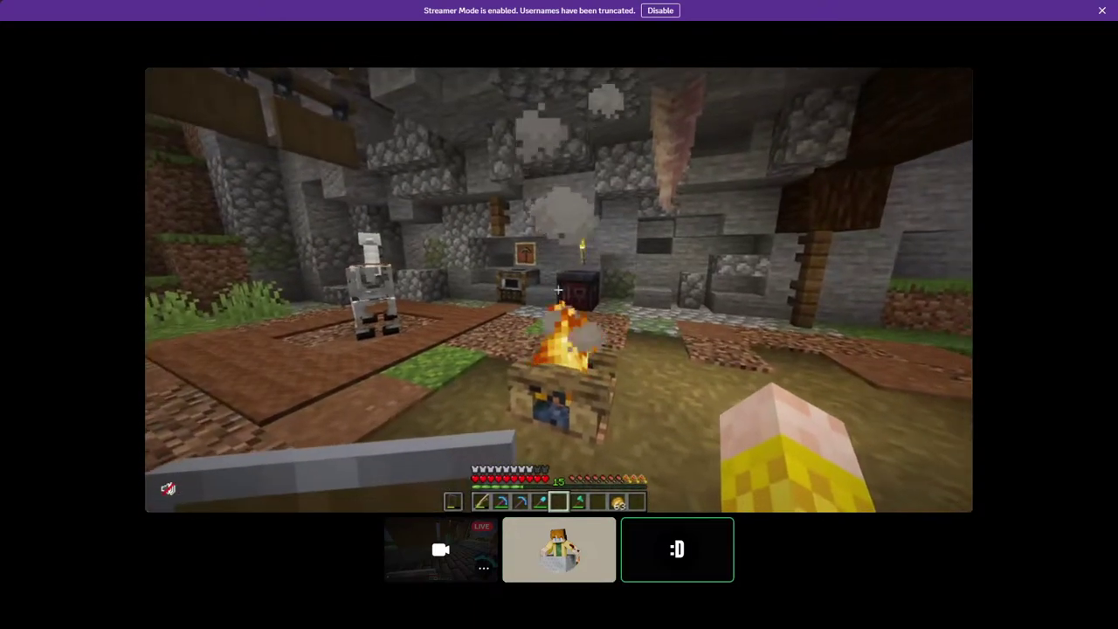
mouse_move(1031, 255)
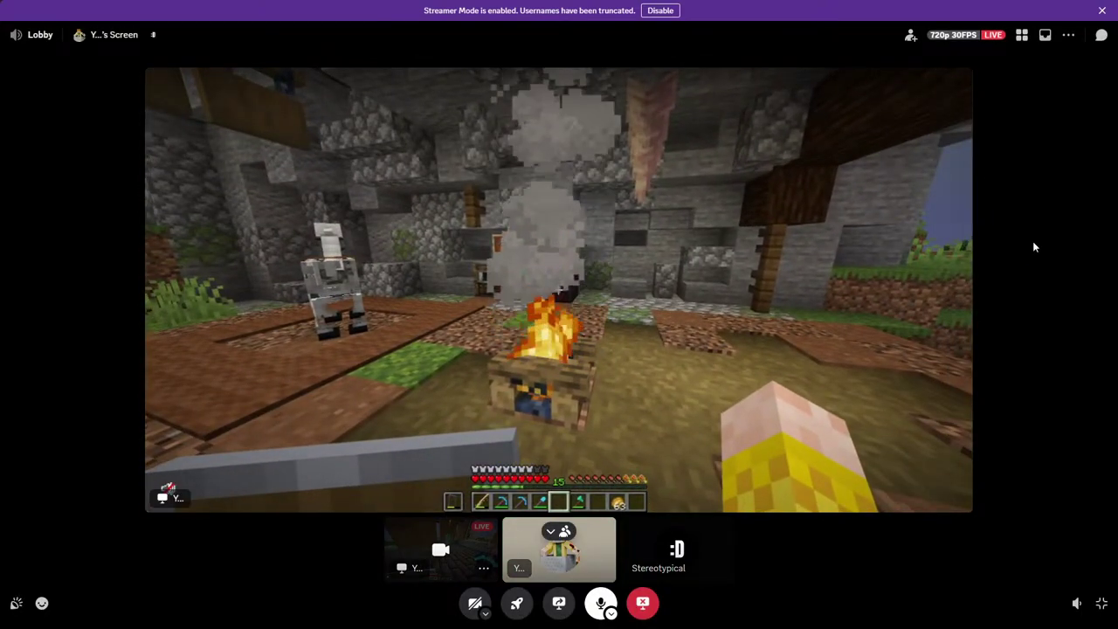
Switch back to Blockbench, duplicate the twelve-block ring at height 6, and raise the copy to height 8.
key(alt+Tab)
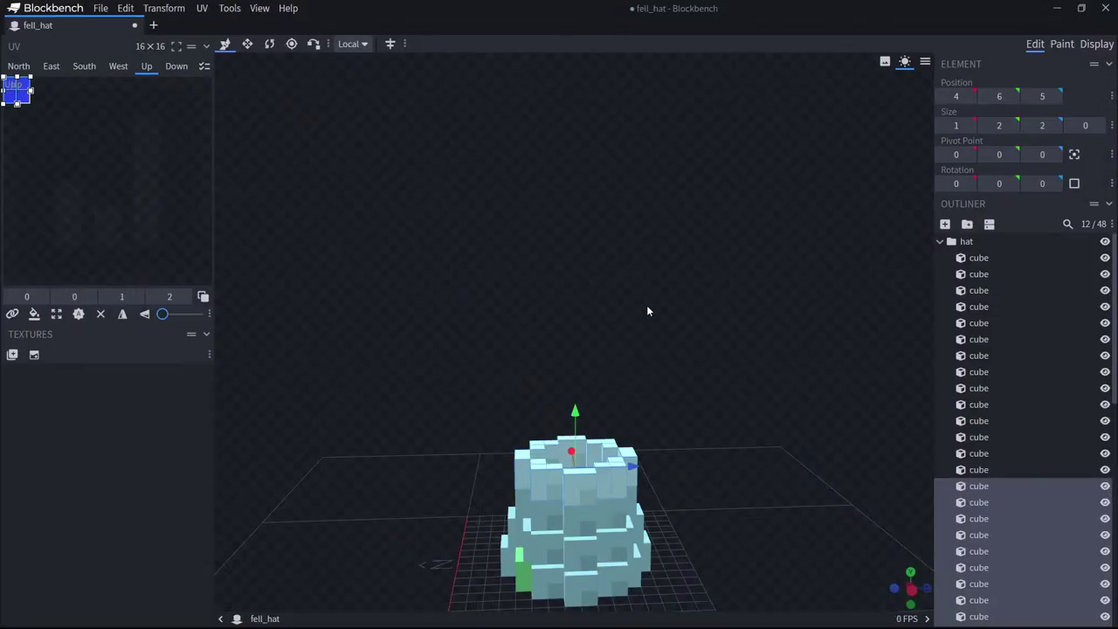
drag(646, 308, 958, 487)
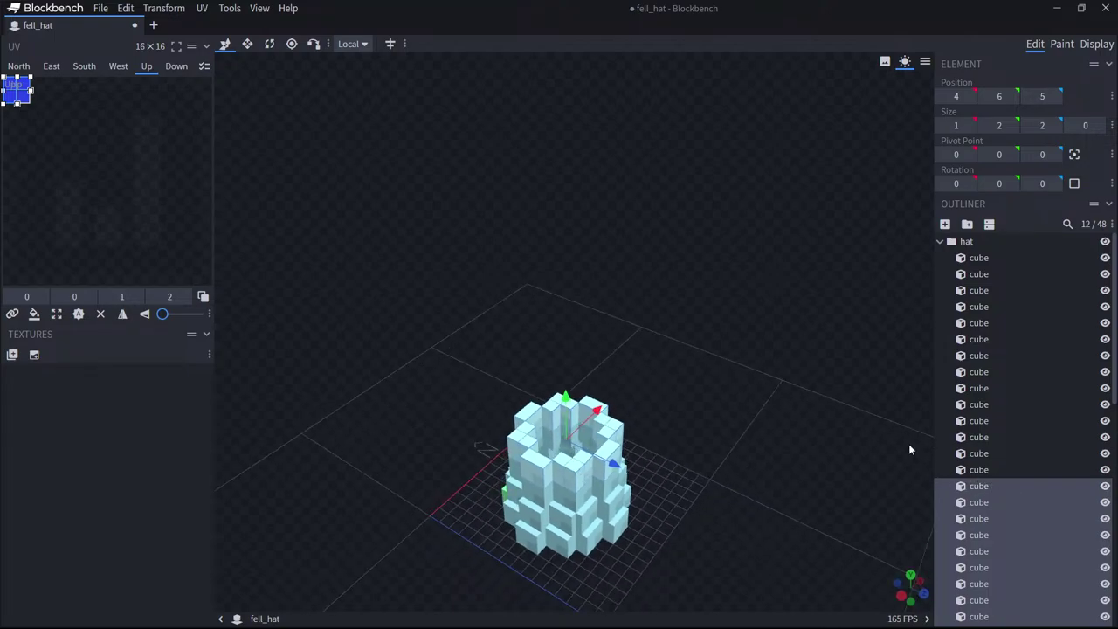
drag(745, 239, 774, 273)
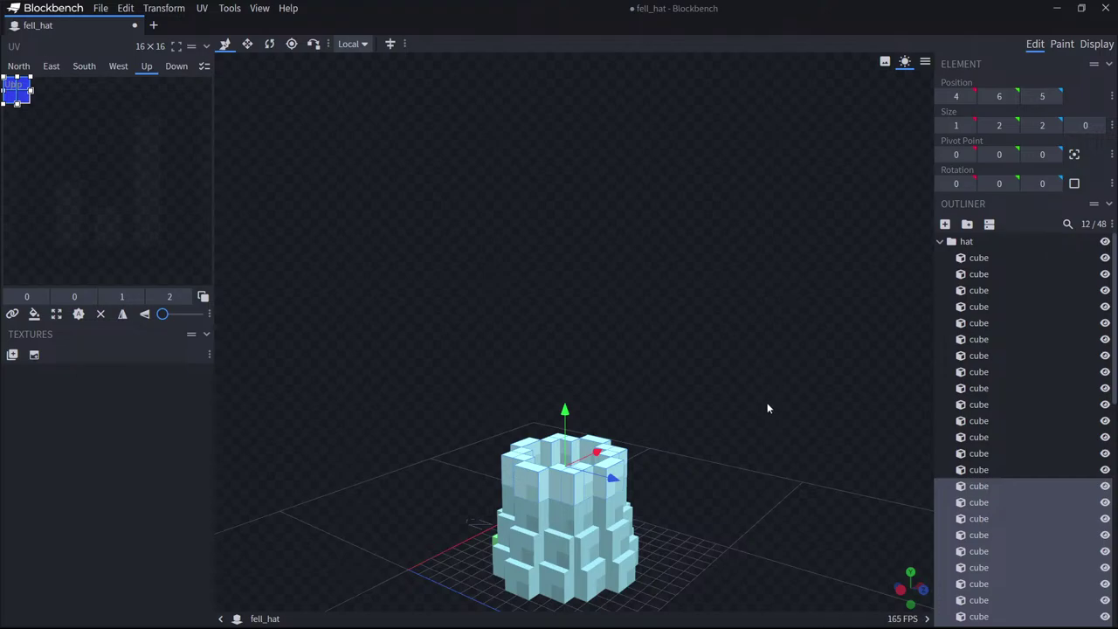
scroll(1035, 485, down, 3)
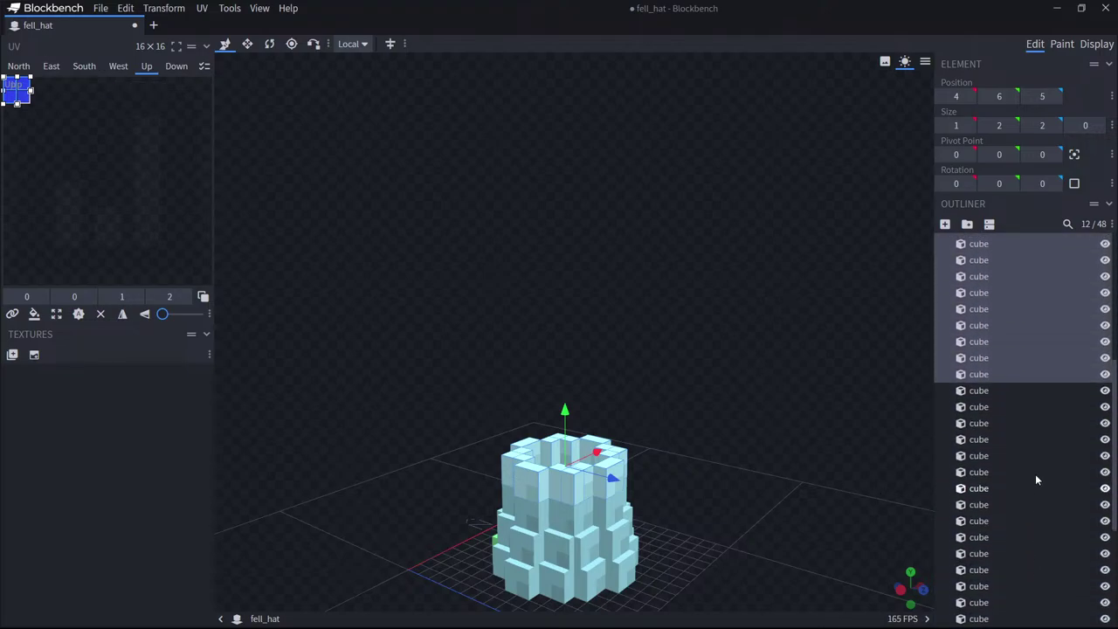
key(ctrl+v)
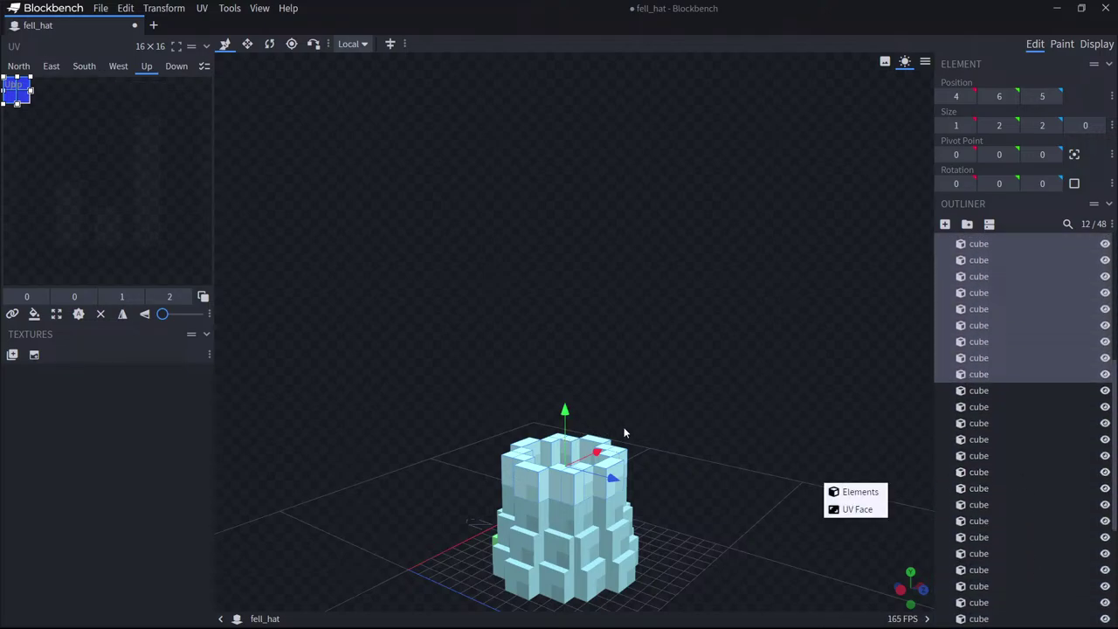
scroll(991, 384, up, 3)
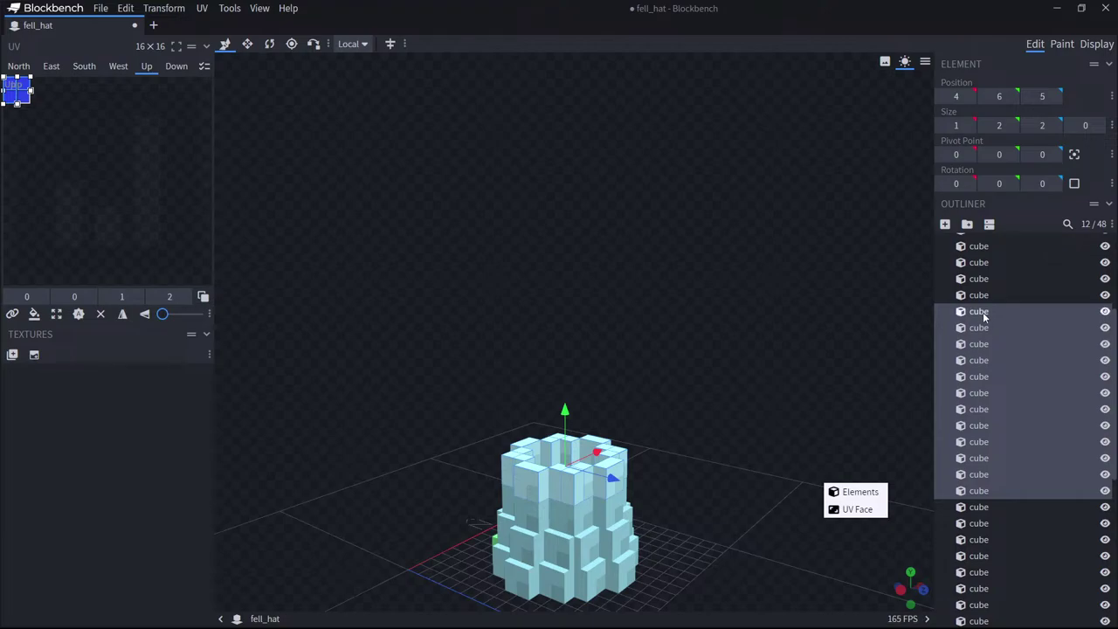
click(984, 312)
key(ctrl+v)
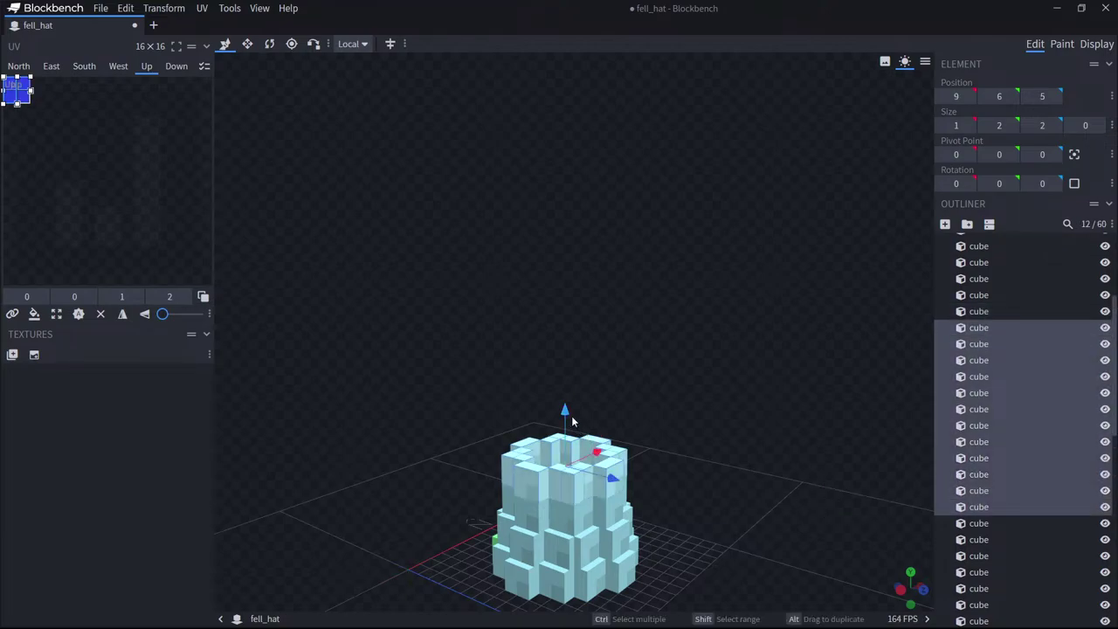
drag(571, 415, 569, 378)
Move the new ring's two southeast corner blocks inward, one to X 8.5 and the other to Z 9.5.
drag(638, 354, 764, 450)
click(576, 417)
click(568, 398)
drag(672, 378, 654, 351)
click(607, 341)
click(592, 341)
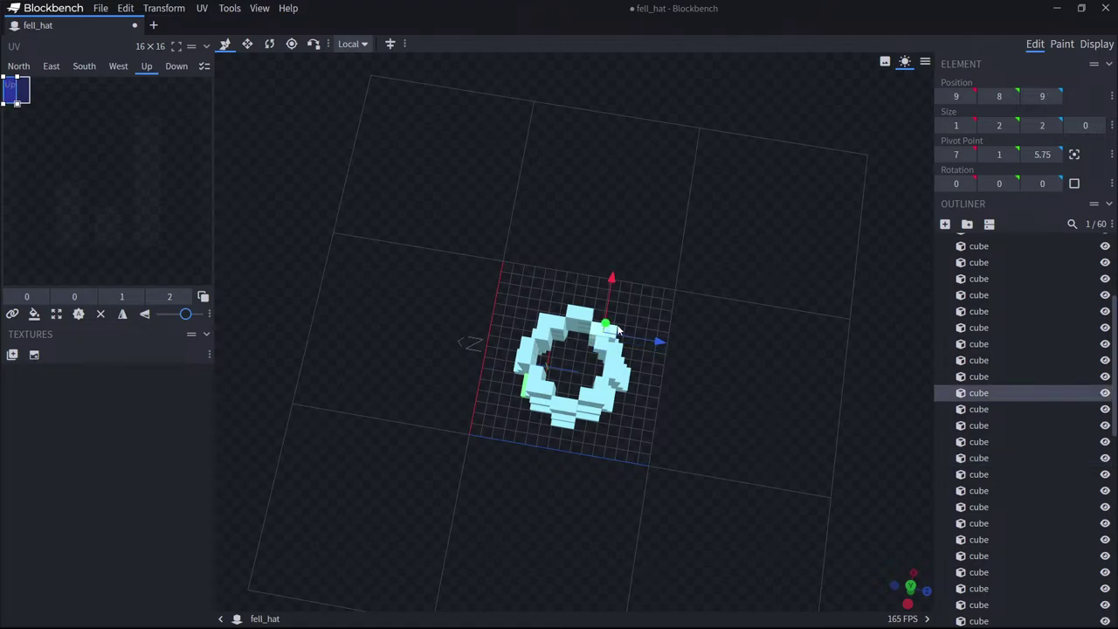
drag(611, 280, 613, 287)
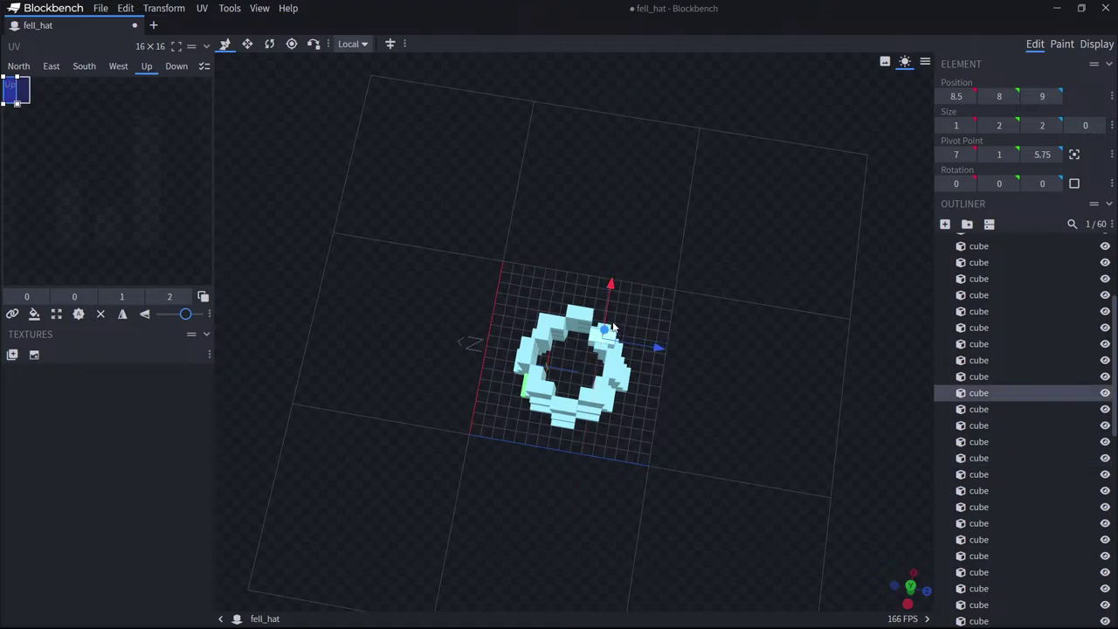
Shorten the two southeast corner blocks, one to a depth of 1.5 and the other to a width of 1.5.
click(247, 44)
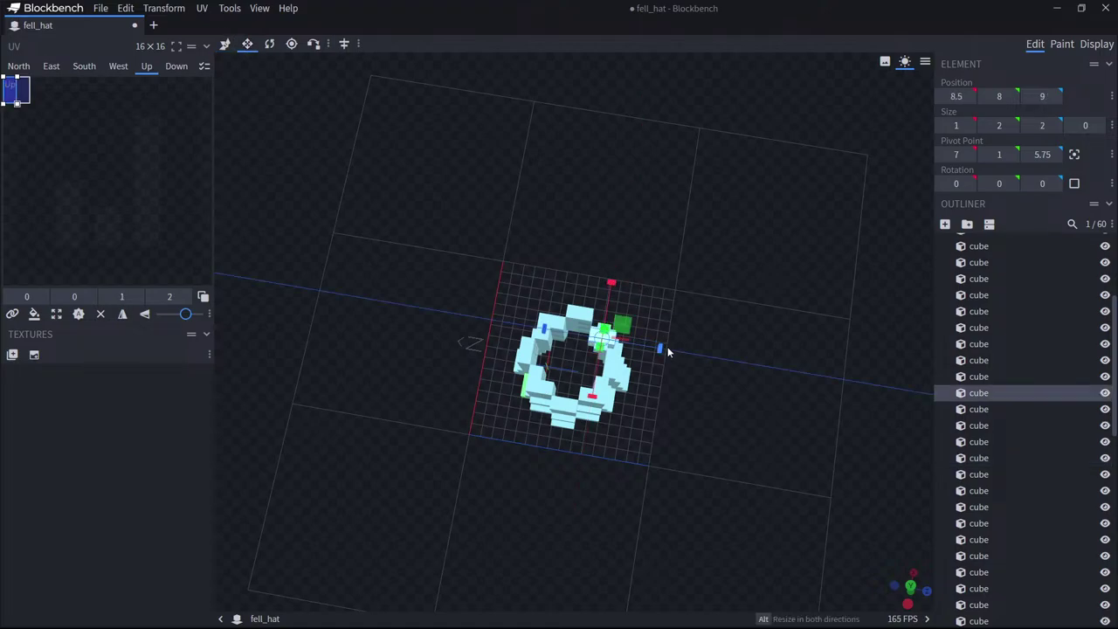
drag(661, 350, 657, 350)
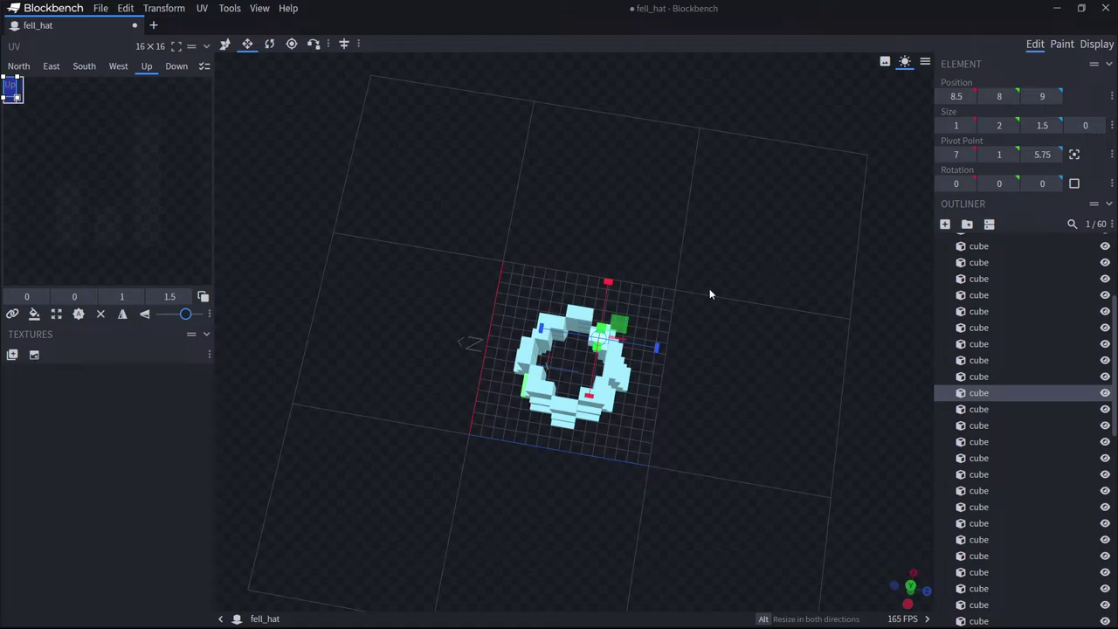
drag(709, 288, 541, 262)
click(591, 431)
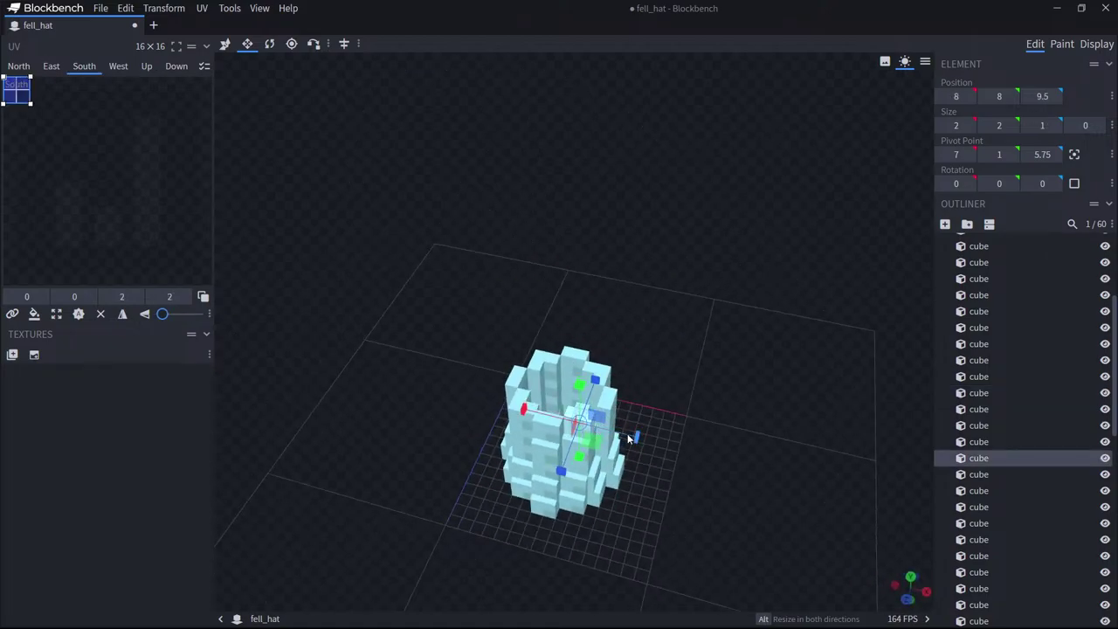
drag(627, 433, 584, 414)
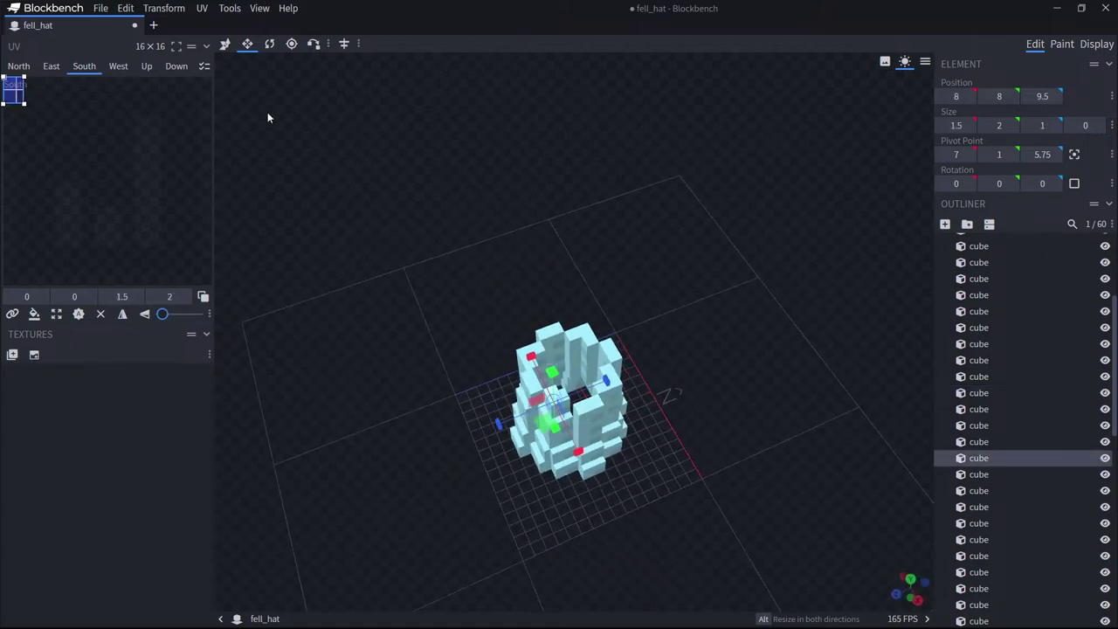
Move the ring's middle east block and two northeast corner blocks inward, placing the corner pair at X 8.5 and Z 5.5.
click(225, 44)
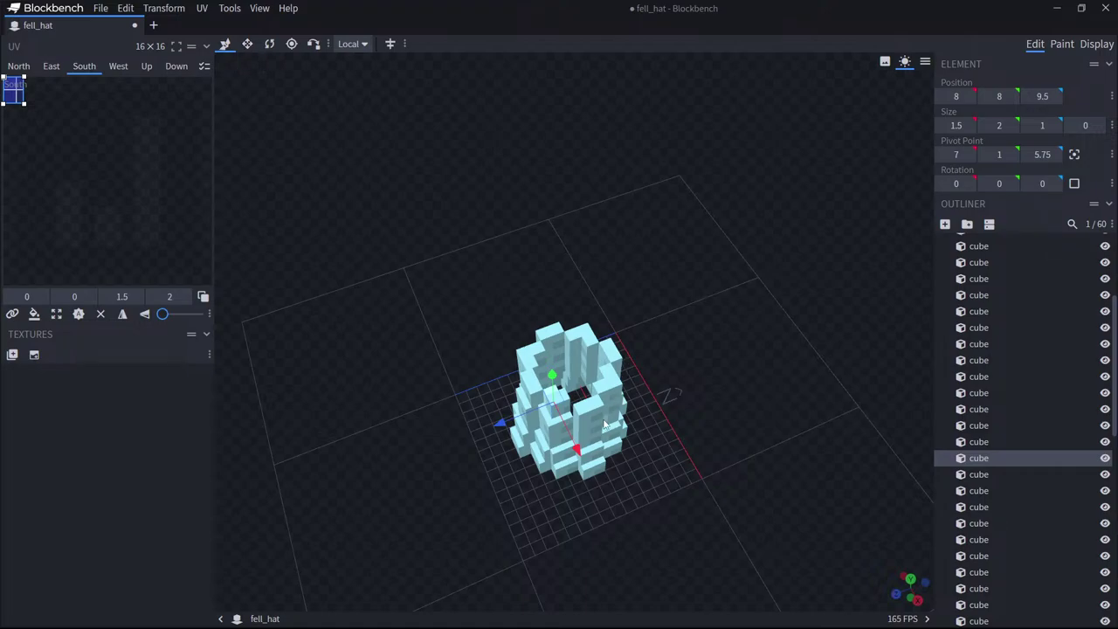
click(597, 417)
drag(614, 460, 610, 454)
click(610, 391)
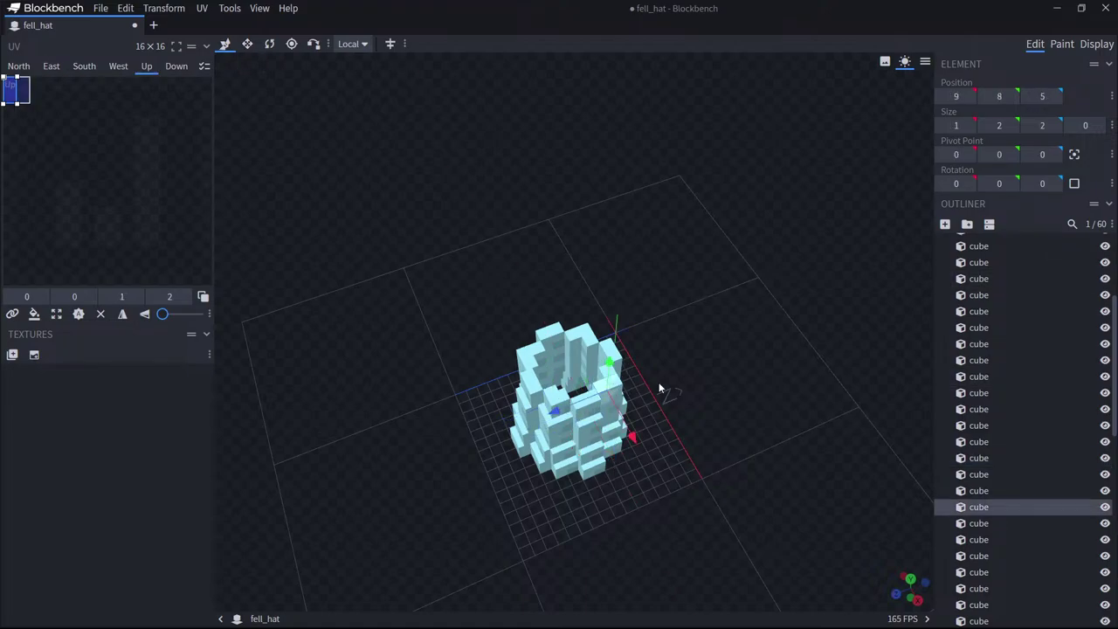
drag(658, 382, 578, 424)
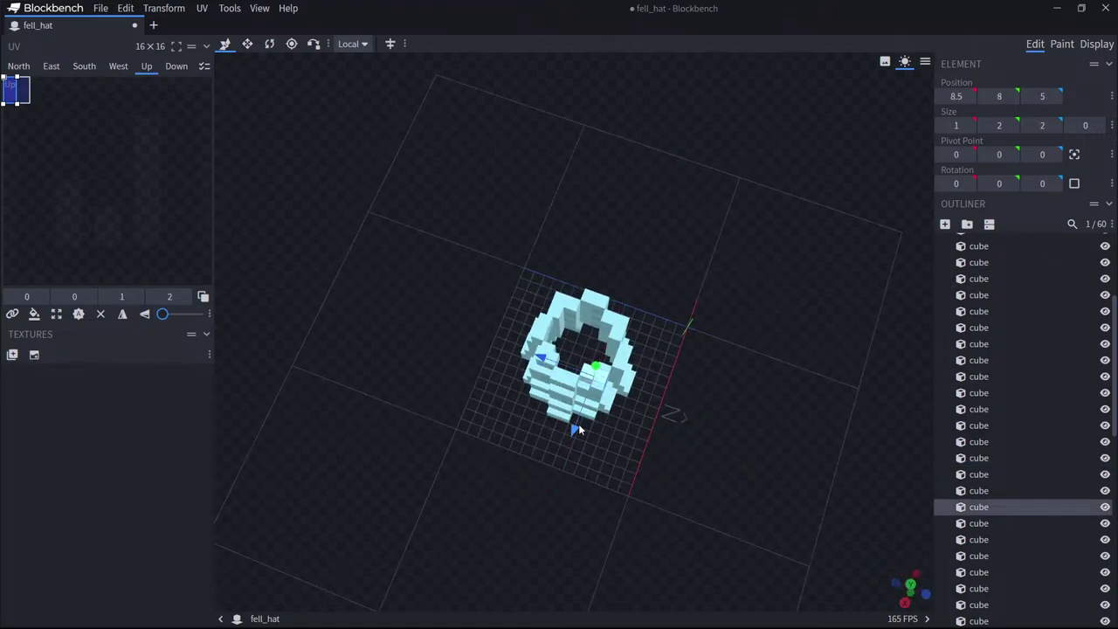
click(599, 390)
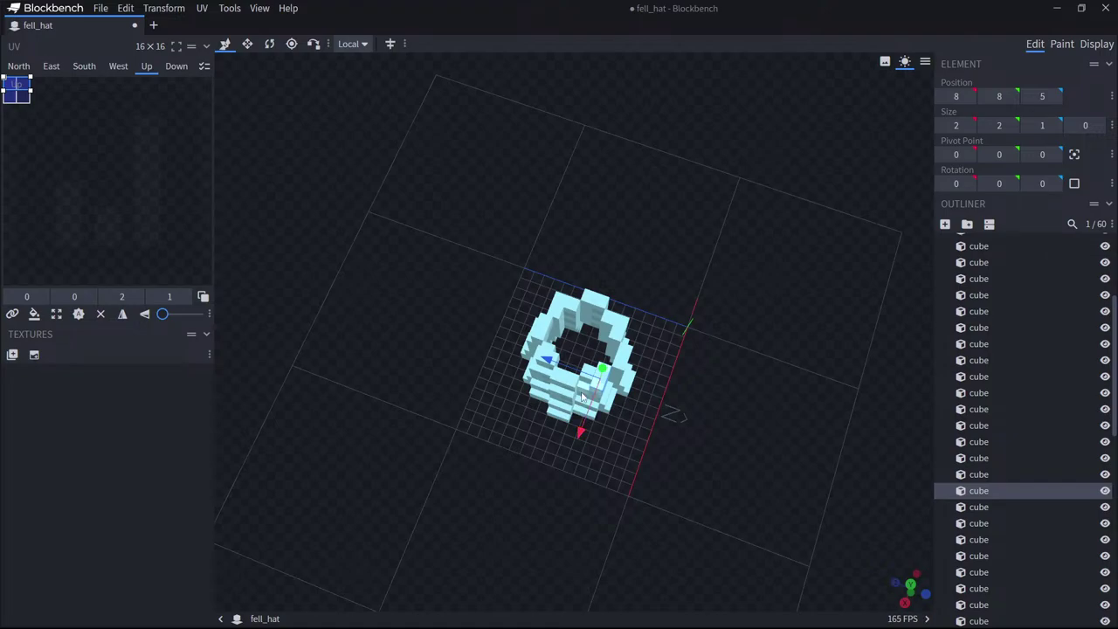
drag(543, 358, 550, 368)
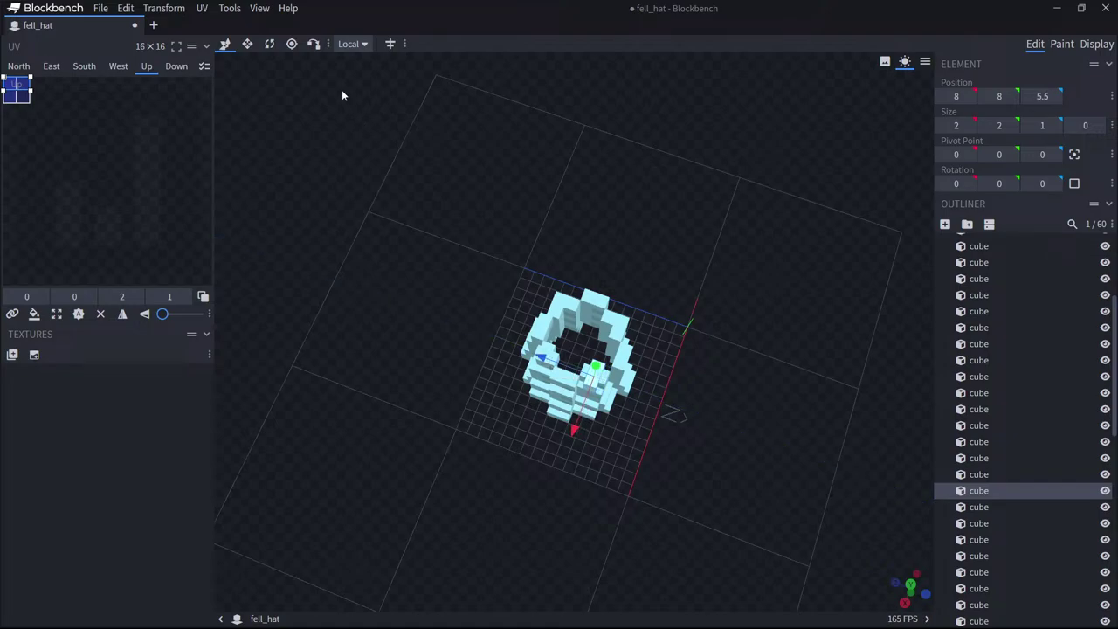
Trim the protruding outer ends of the two northeast corner blocks in the ring at height 8.
click(248, 43)
drag(576, 427, 585, 429)
shift+click(601, 388)
click(606, 382)
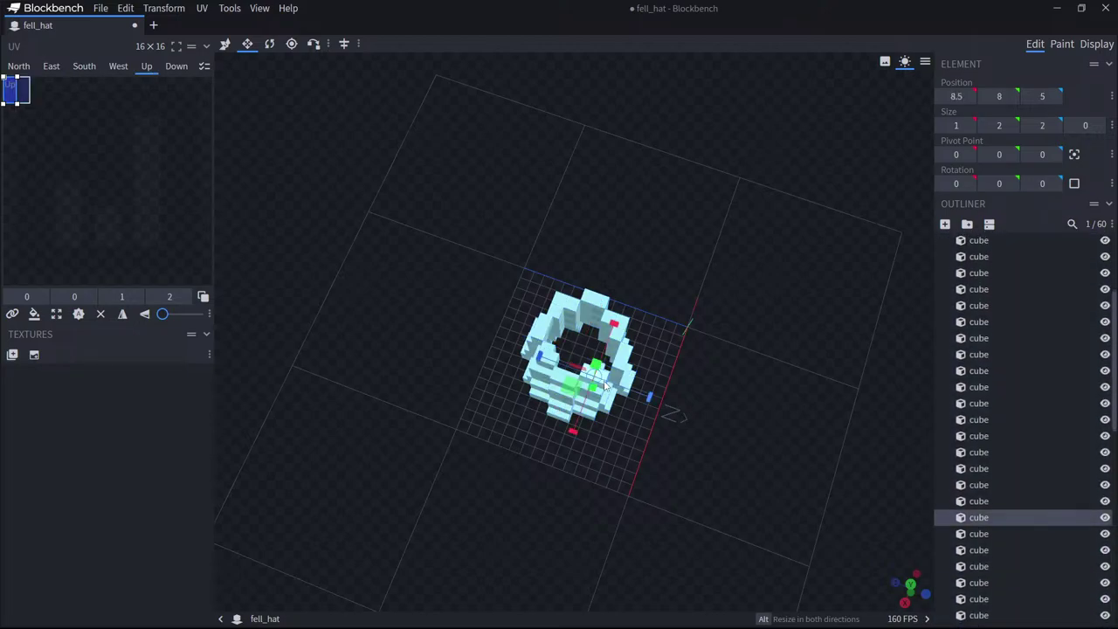
drag(648, 399, 642, 394)
Move the ring's middle north block and two northwest corner blocks inward, placing the corner pair at Z 5.25 and X 4.5.
drag(672, 359, 590, 322)
click(224, 44)
click(612, 391)
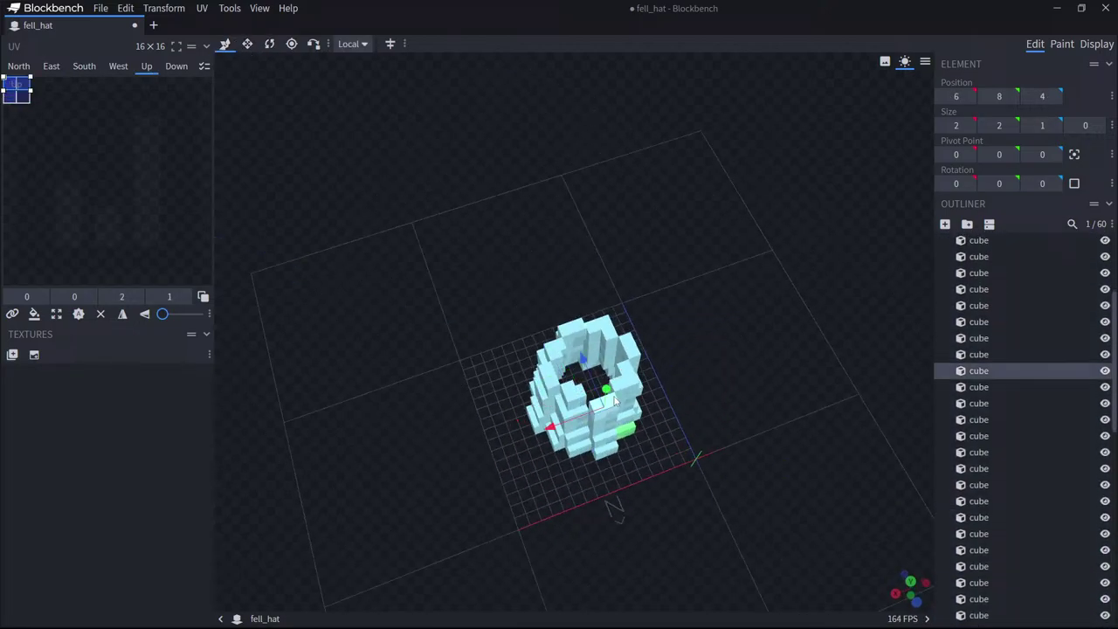
click(601, 347)
drag(599, 339, 599, 337)
drag(692, 329, 565, 342)
scroll(625, 405, up, 4)
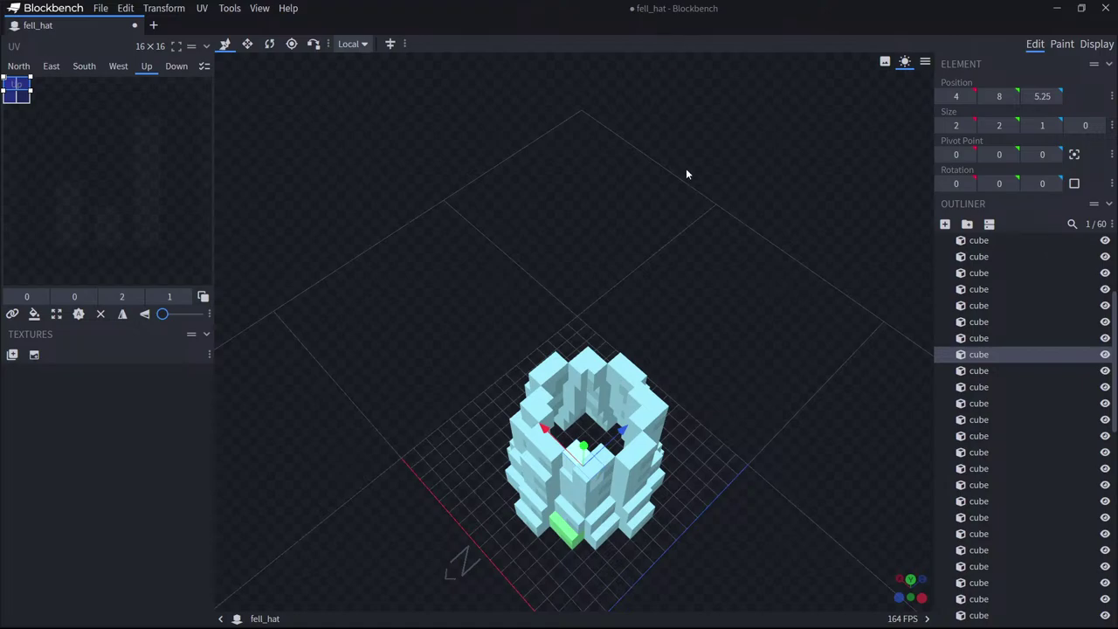
click(612, 465)
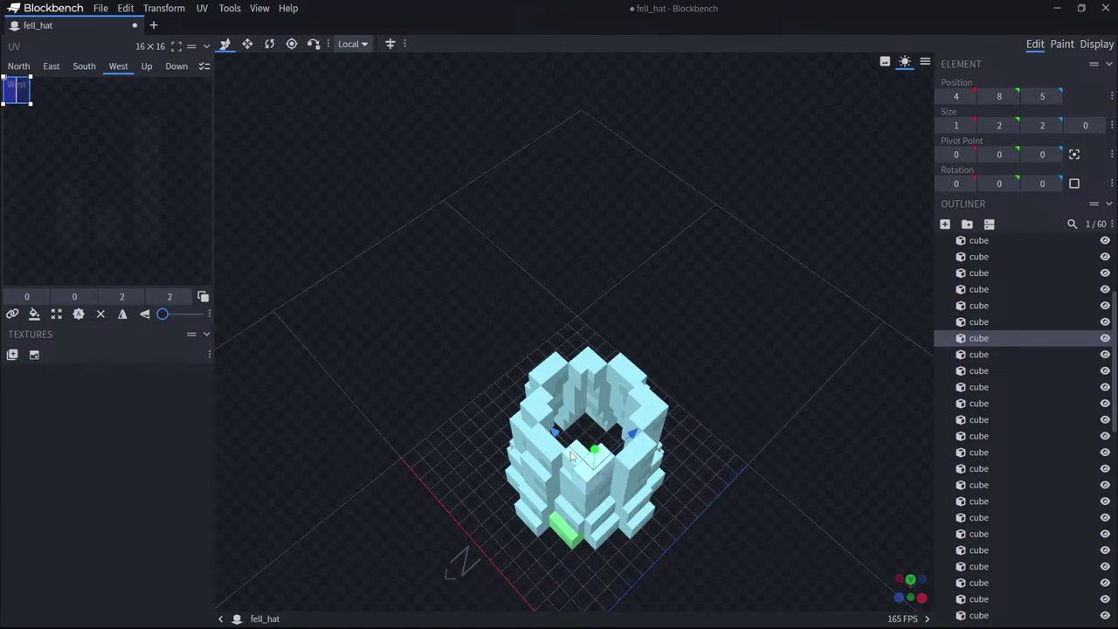
drag(566, 438, 570, 439)
Trim the protruding outer ends of the two northwest corner blocks in the ring at height 8.
click(247, 44)
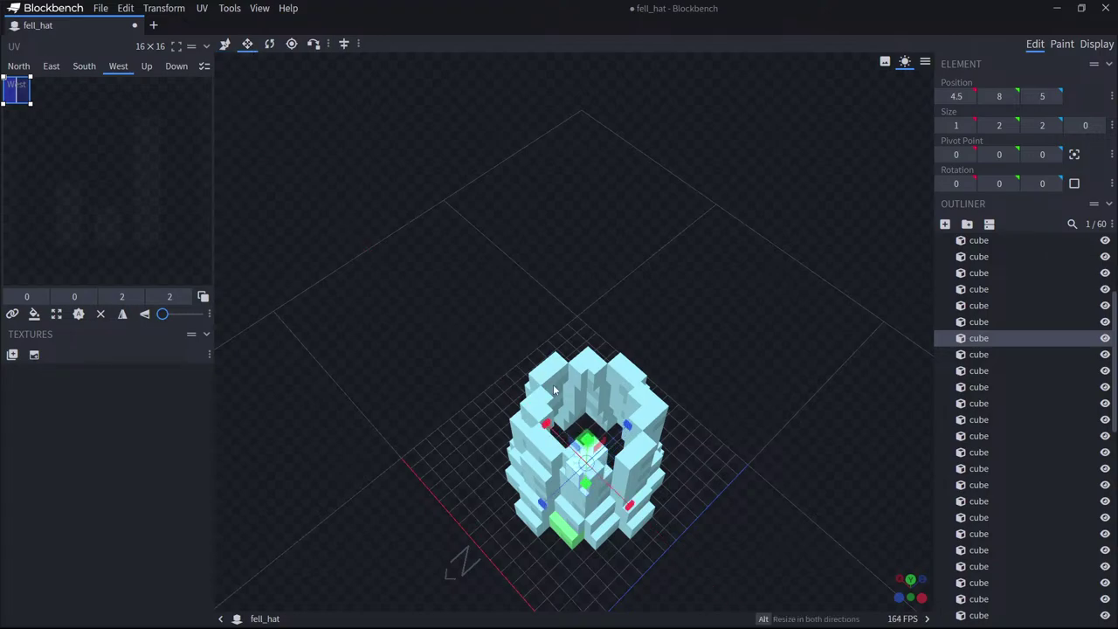
mouse_move(545, 503)
mouse_down()
mouse_move(553, 495)
mouse_move(543, 503)
mouse_up()
click(595, 477)
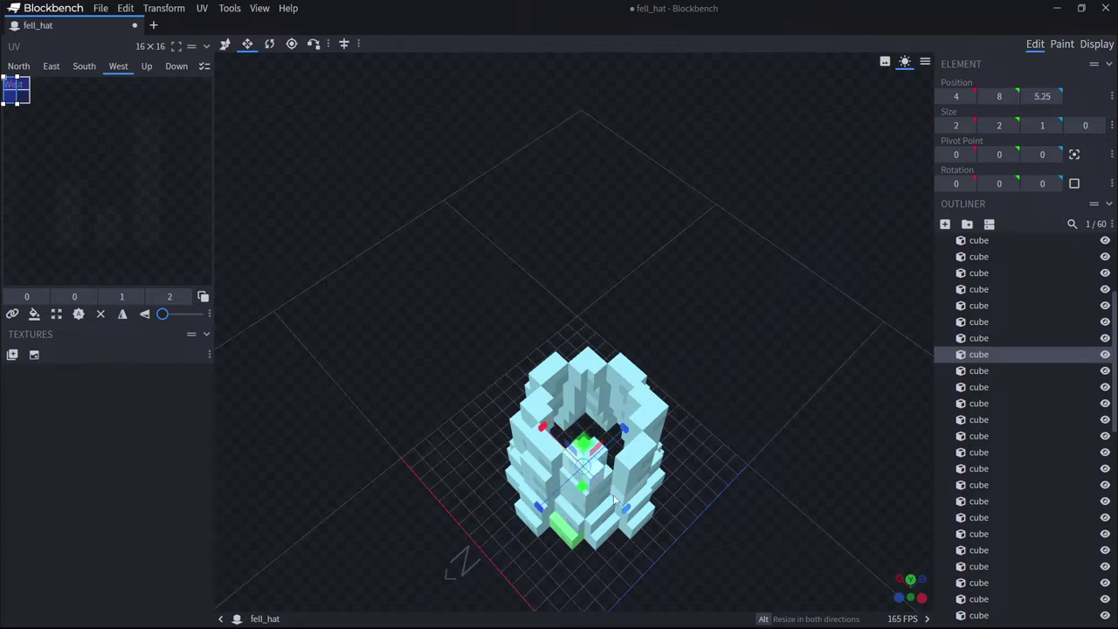
drag(624, 507, 617, 501)
Move the ring's middle west block inward to X 3.5.
drag(729, 471, 665, 498)
click(582, 482)
drag(307, 218, 359, 261)
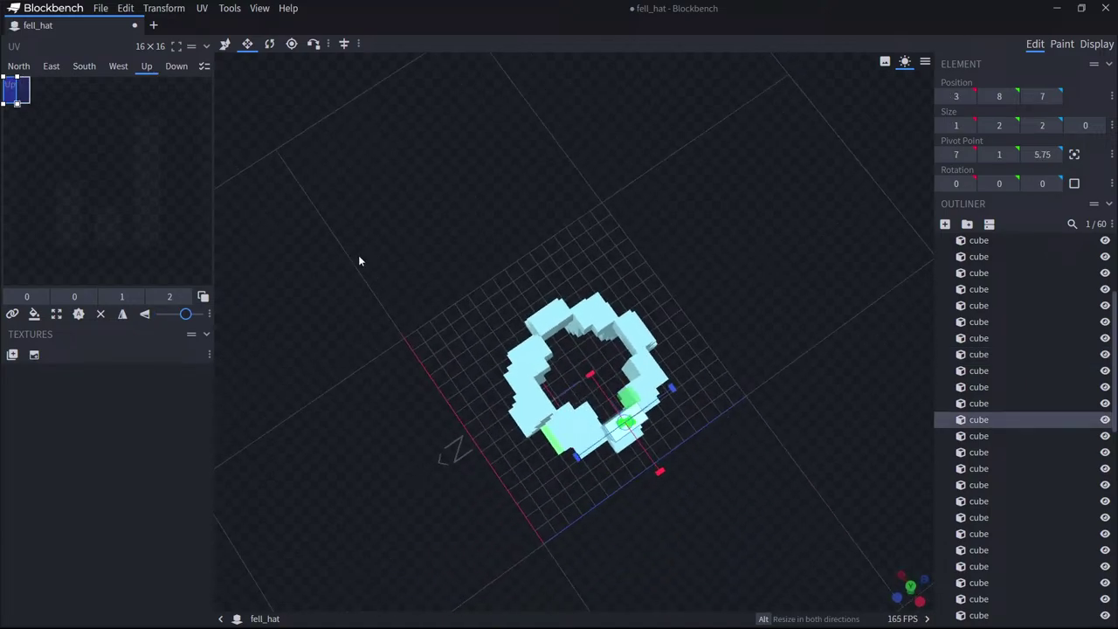
click(221, 49)
drag(591, 376, 587, 365)
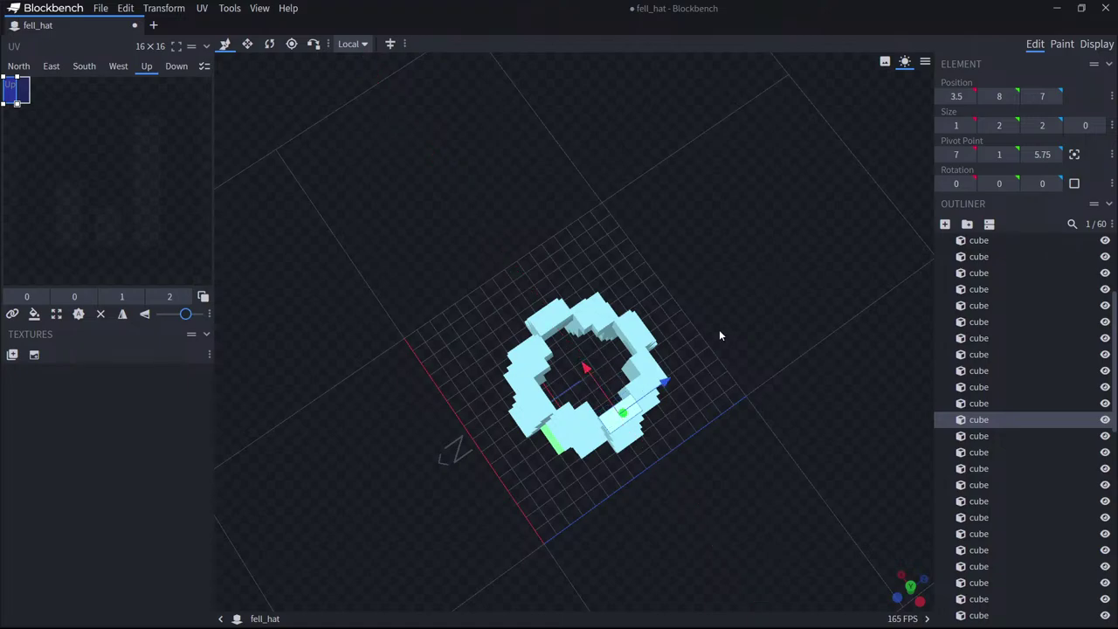
Move the ring's two southwest corner blocks inward, one to X 4.5 and the other to Z 9.5.
drag(718, 332, 590, 442)
click(584, 445)
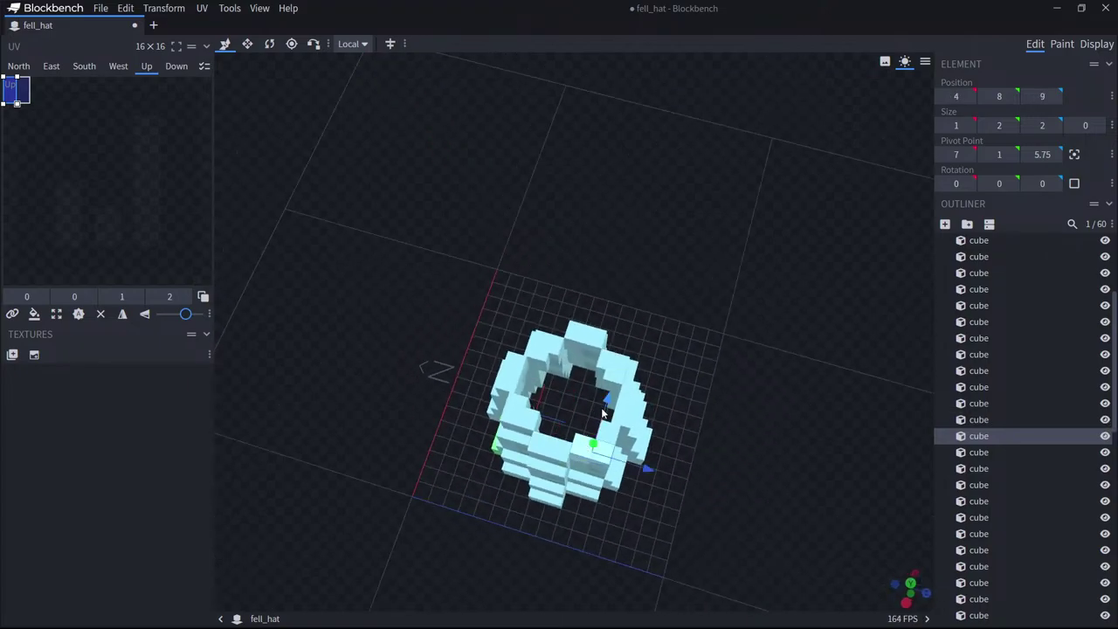
drag(606, 398, 613, 398)
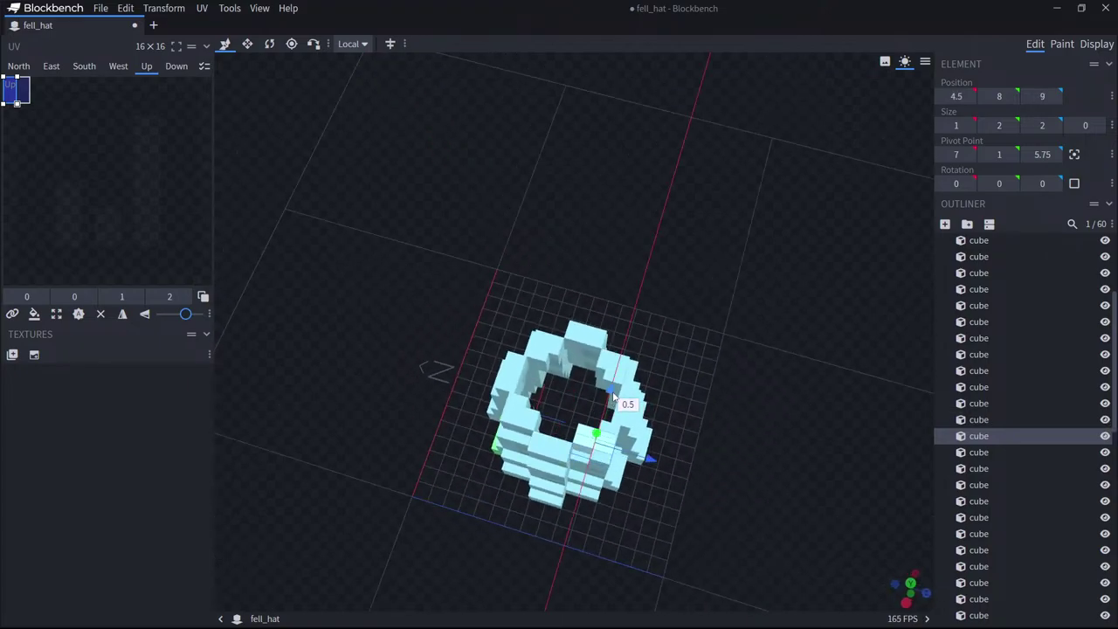
click(609, 430)
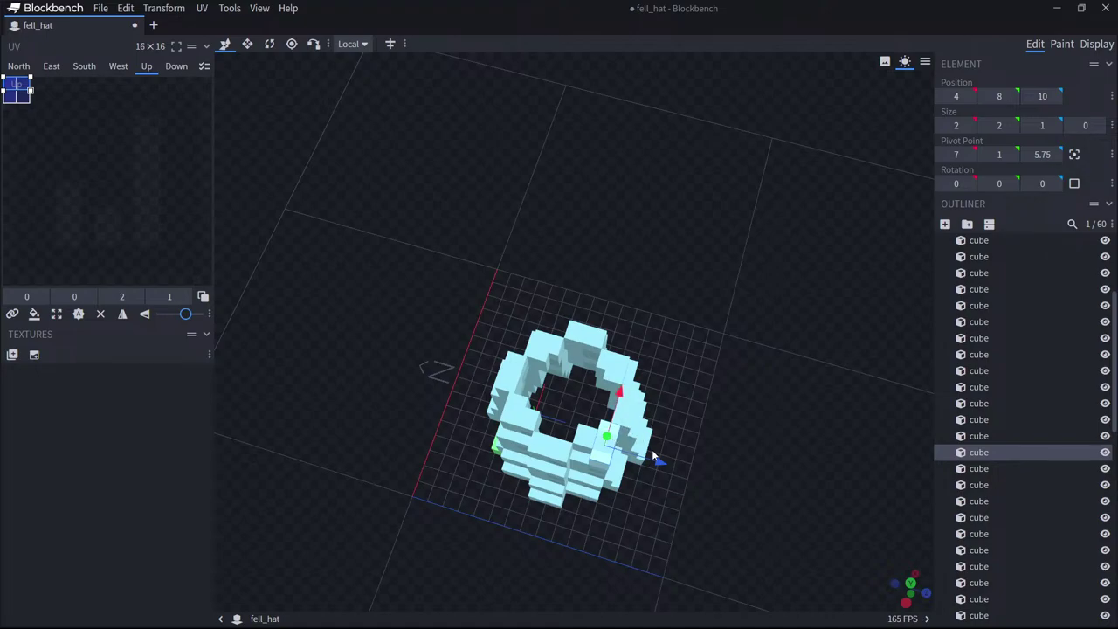
drag(659, 458, 651, 459)
Trim the outer ends of the two southwest corner blocks, giving the one at X 4.5 a depth of 1.5.
click(247, 44)
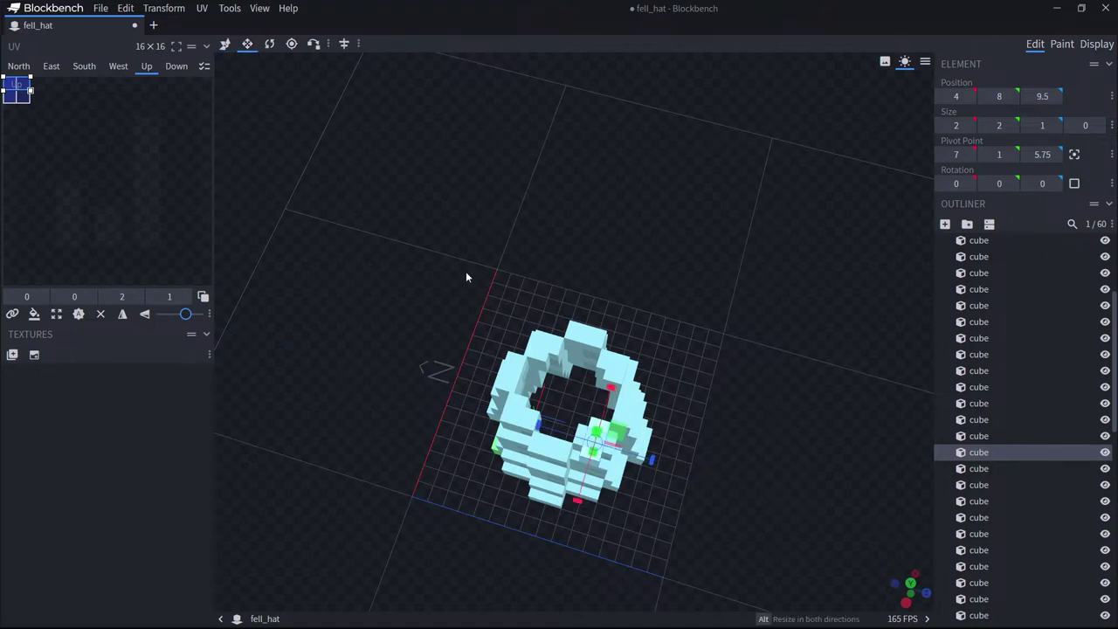
drag(579, 504, 590, 495)
click(610, 459)
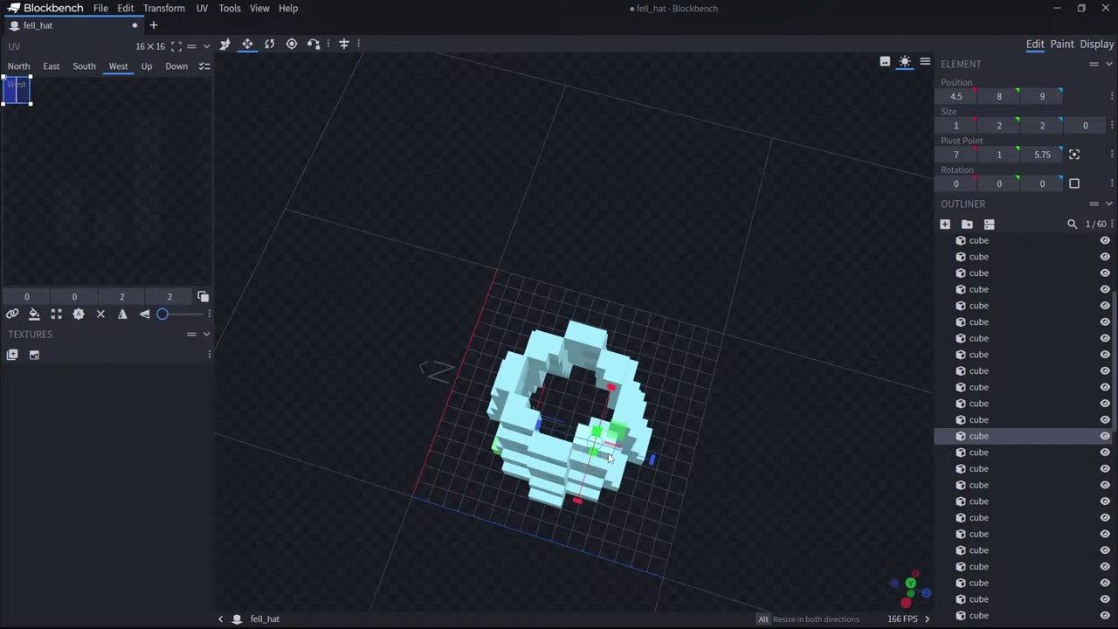
drag(649, 459, 640, 458)
drag(702, 425, 621, 404)
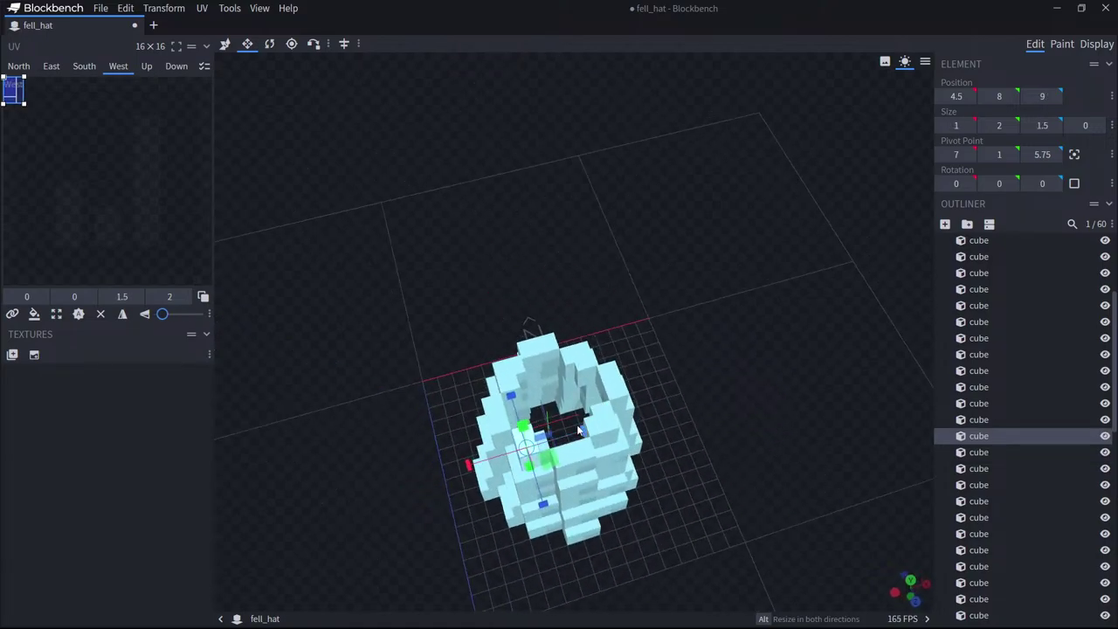
Add a flat block sized 2 × 0.75 × 3.25 and place it beside the hat's base at X 11, Z 0.75.
drag(683, 455, 867, 448)
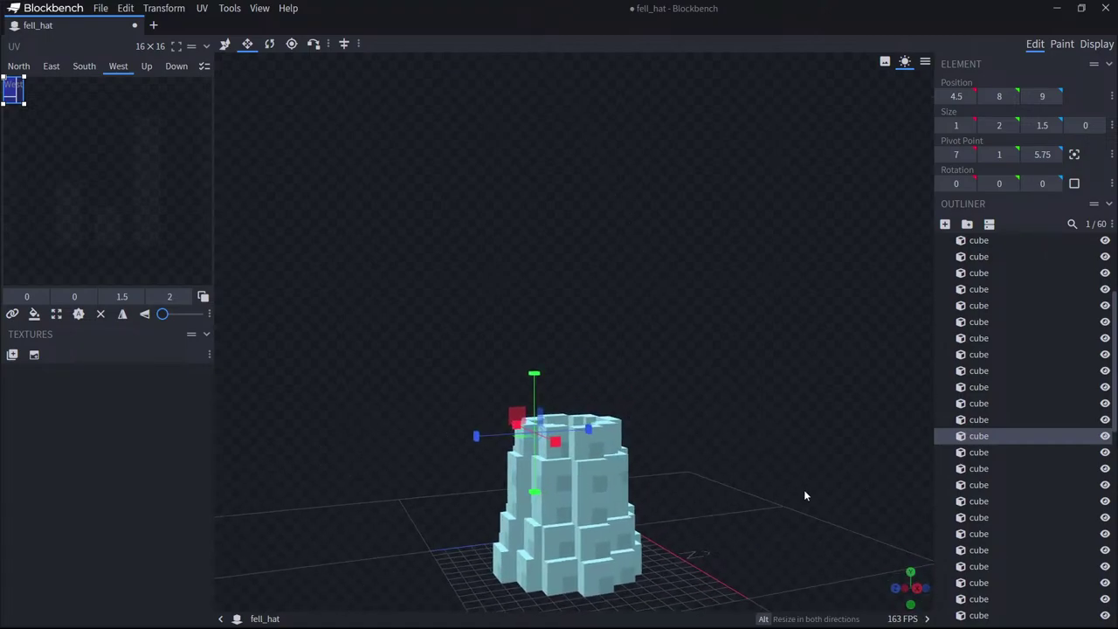
click(944, 223)
drag(701, 364, 632, 418)
click(226, 46)
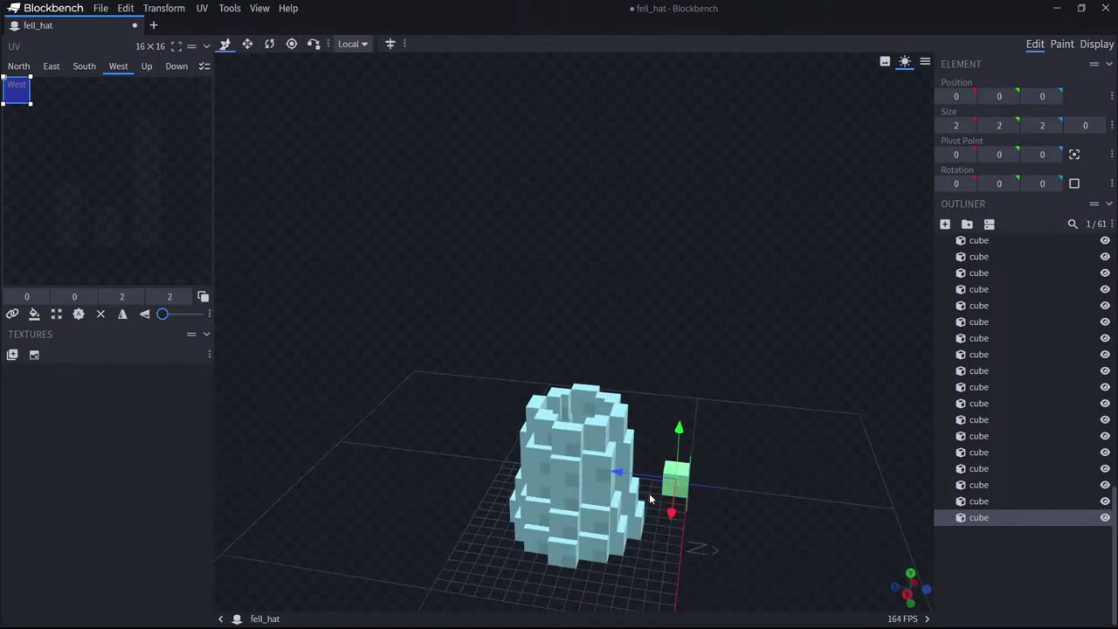
click(247, 44)
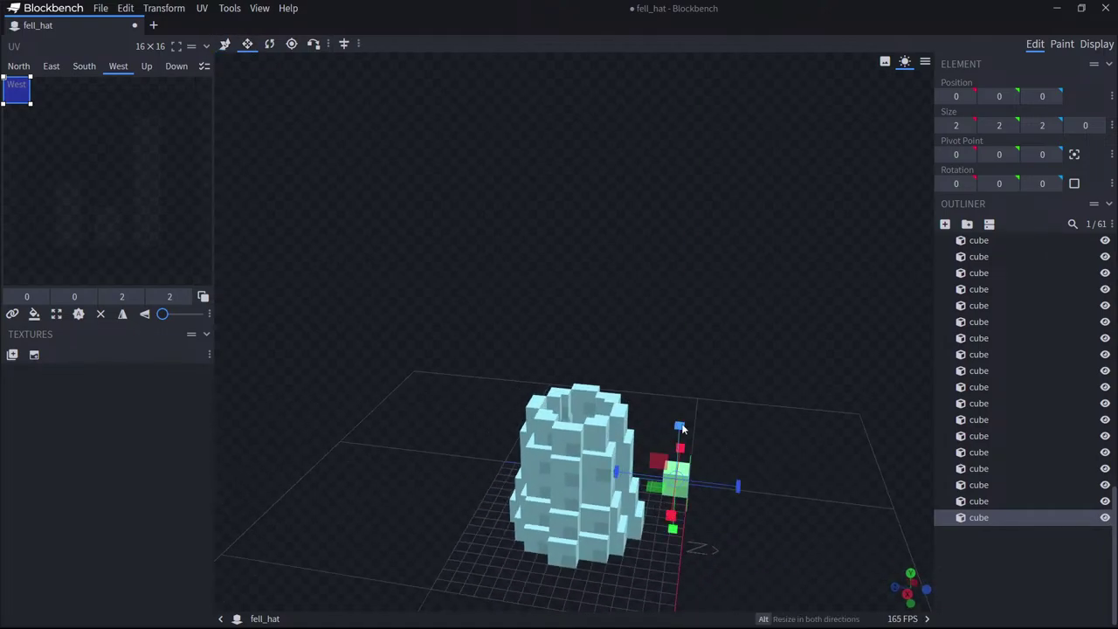
drag(682, 428, 689, 448)
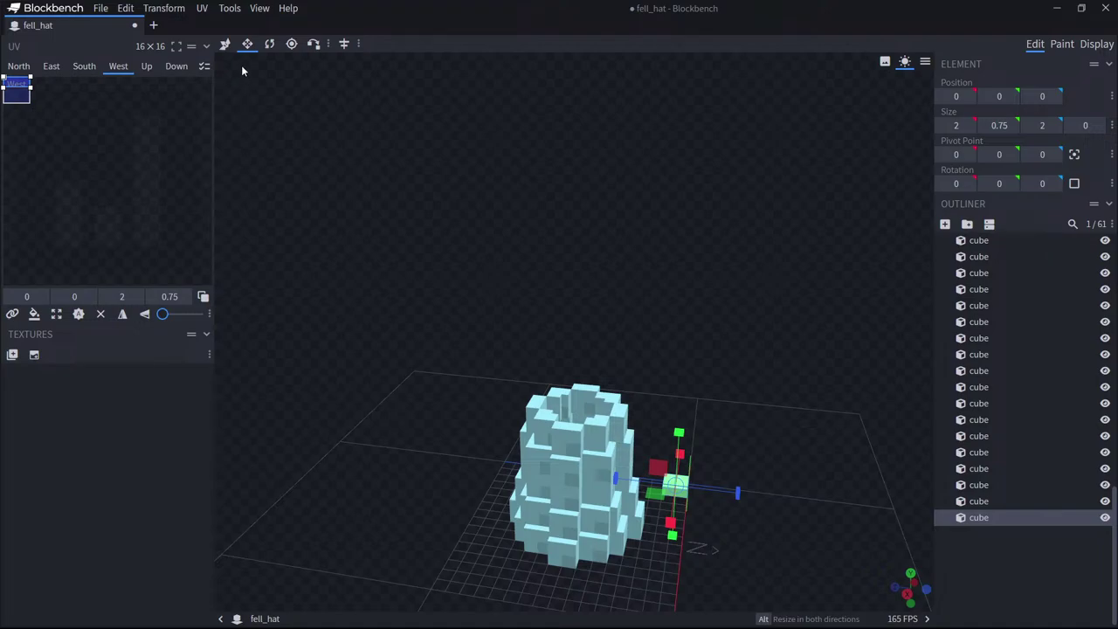
drag(737, 495, 764, 502)
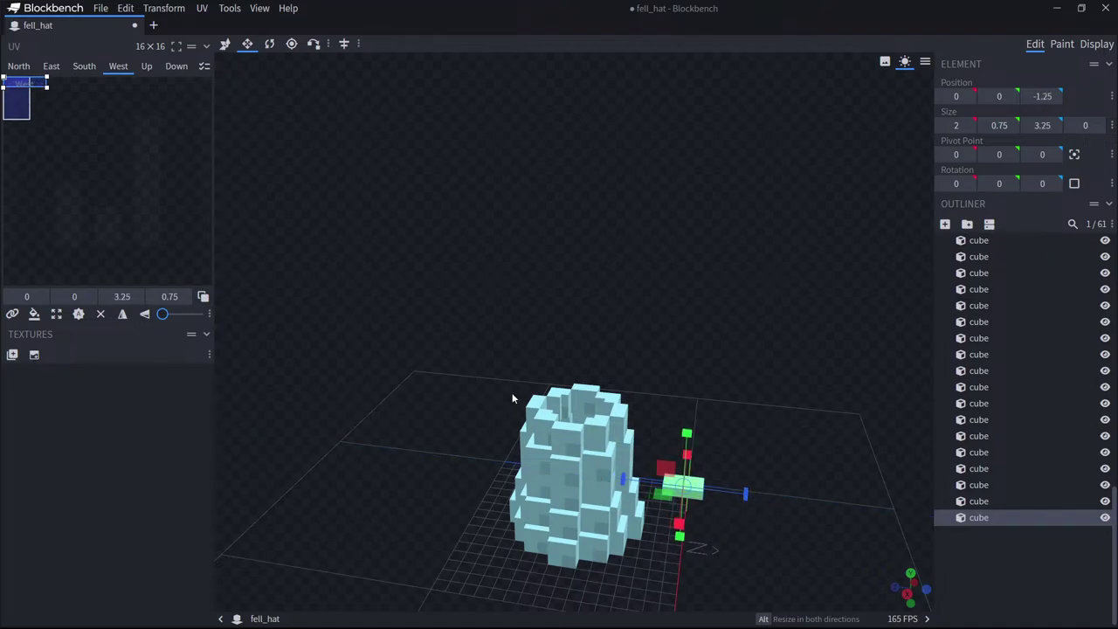
click(224, 44)
drag(686, 520, 959, 533)
Duplicate the flat block, trim the copy's depth to 1.25 and shift it to X 13.
key(ctrl+d)
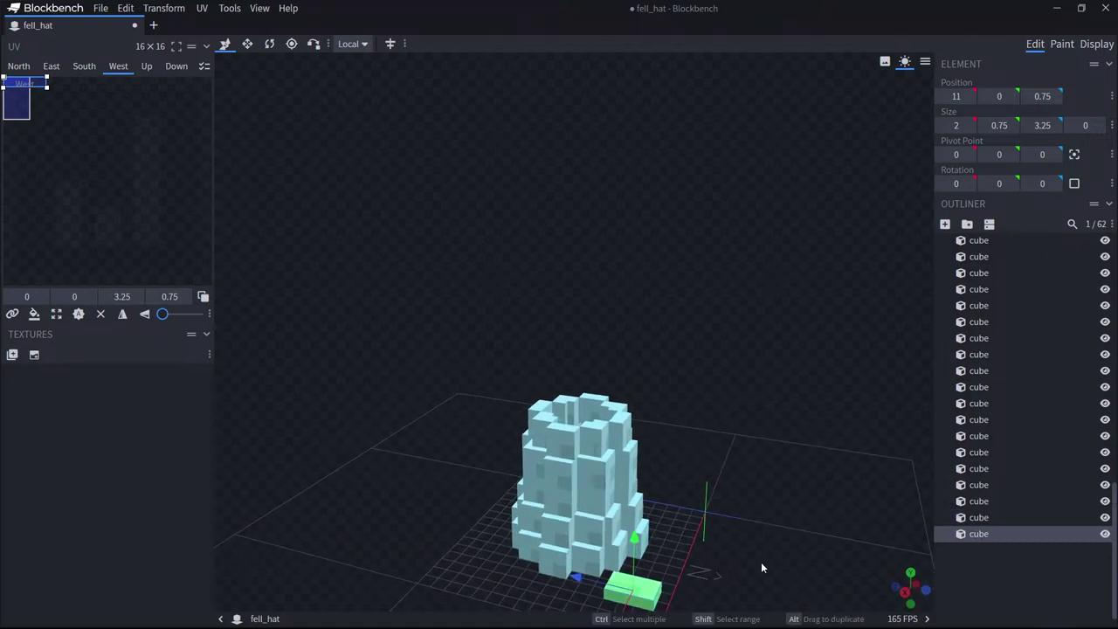
drag(761, 561, 720, 493)
click(247, 43)
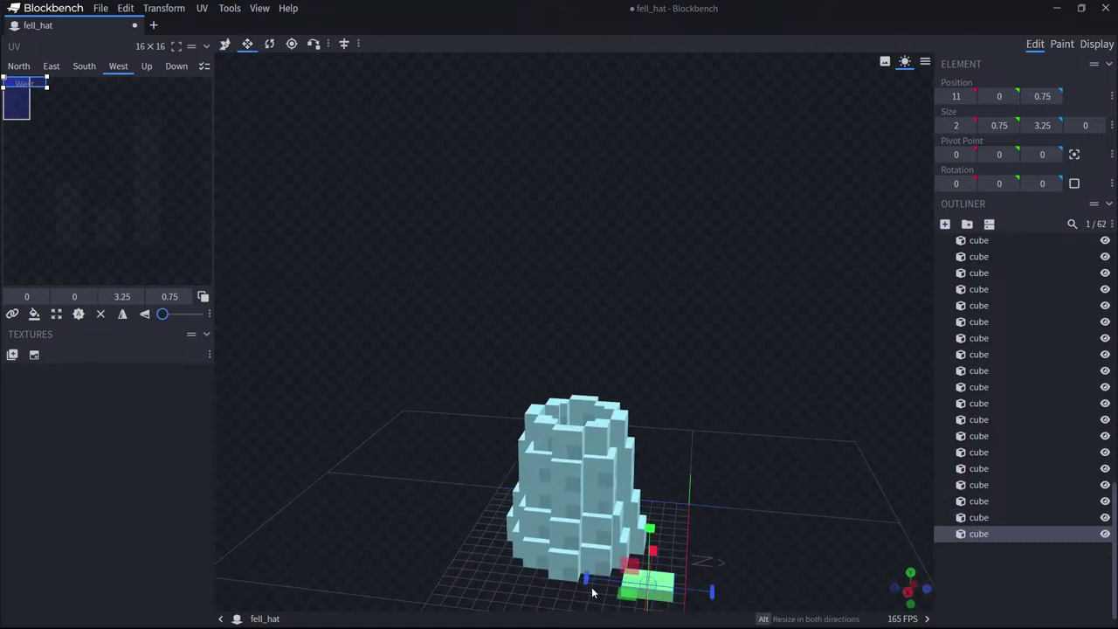
mouse_move(594, 579)
mouse_down()
mouse_move(623, 594)
mouse_move(604, 583)
mouse_up()
drag(711, 562, 546, 593)
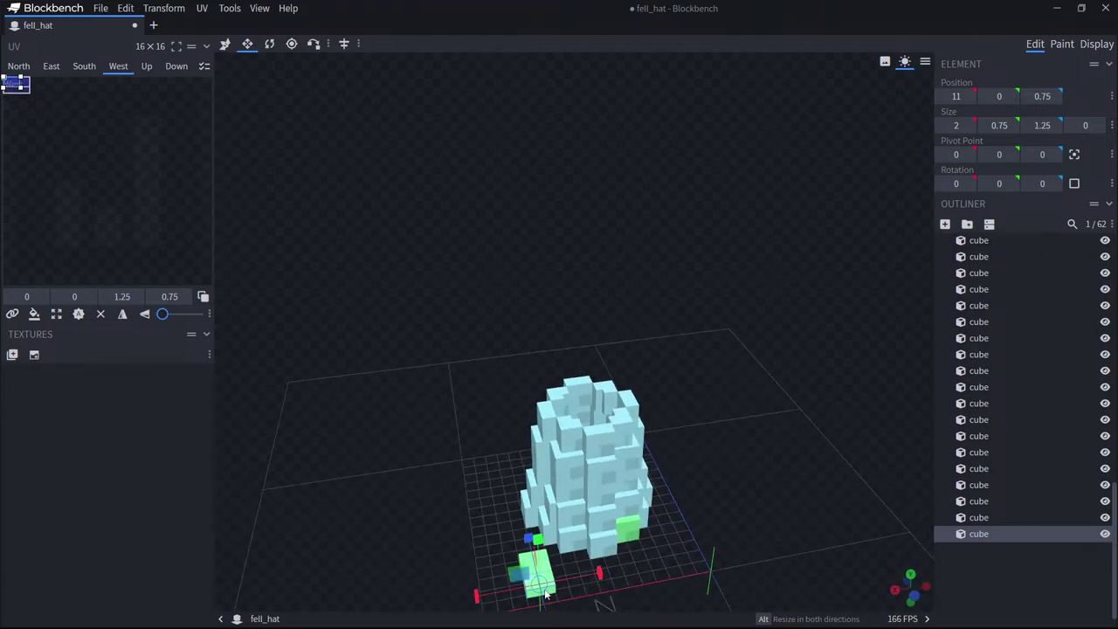
drag(476, 596, 636, 559)
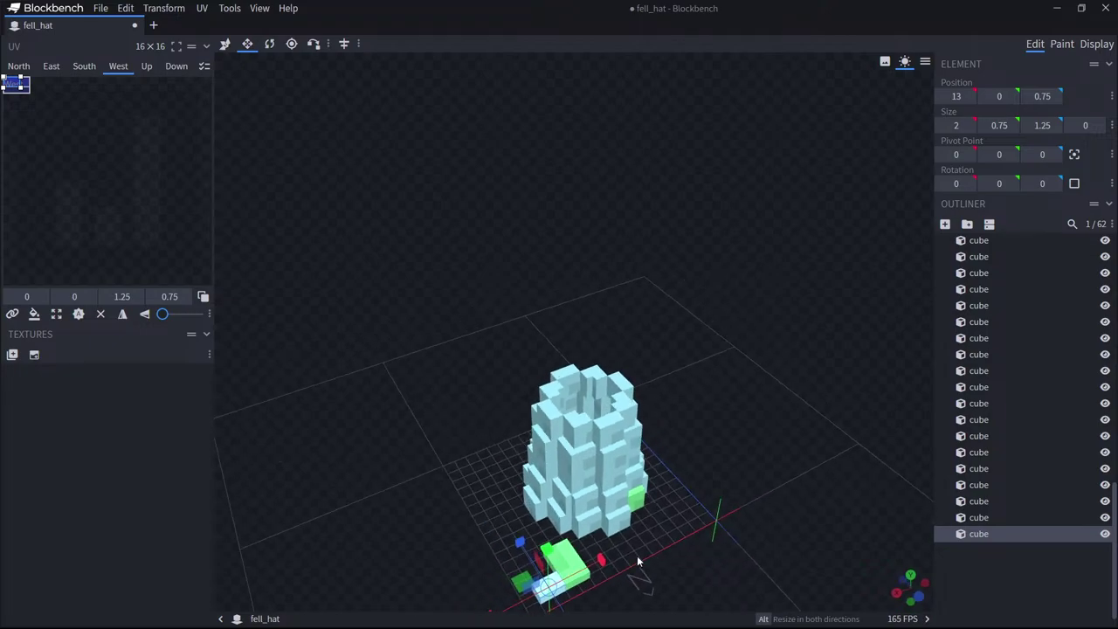
Shorten the first flat block to depth 2.25 at Z 1.75, and trim a duplicate to 1 × 0.75 × 1.25 at X 12, Z 0.75.
click(572, 588)
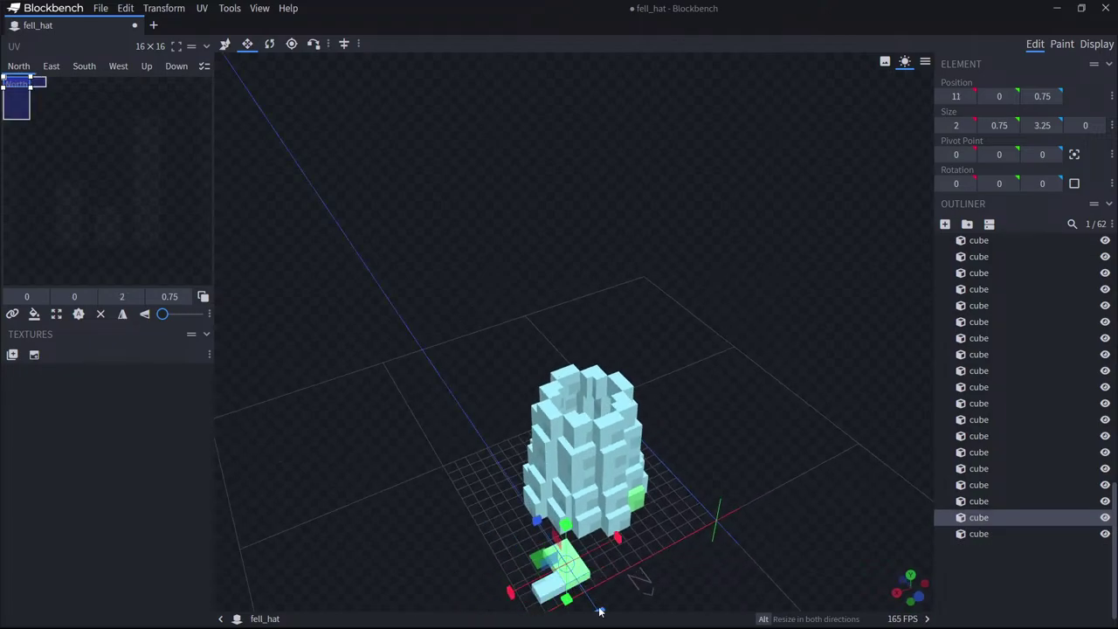
drag(600, 612, 600, 604)
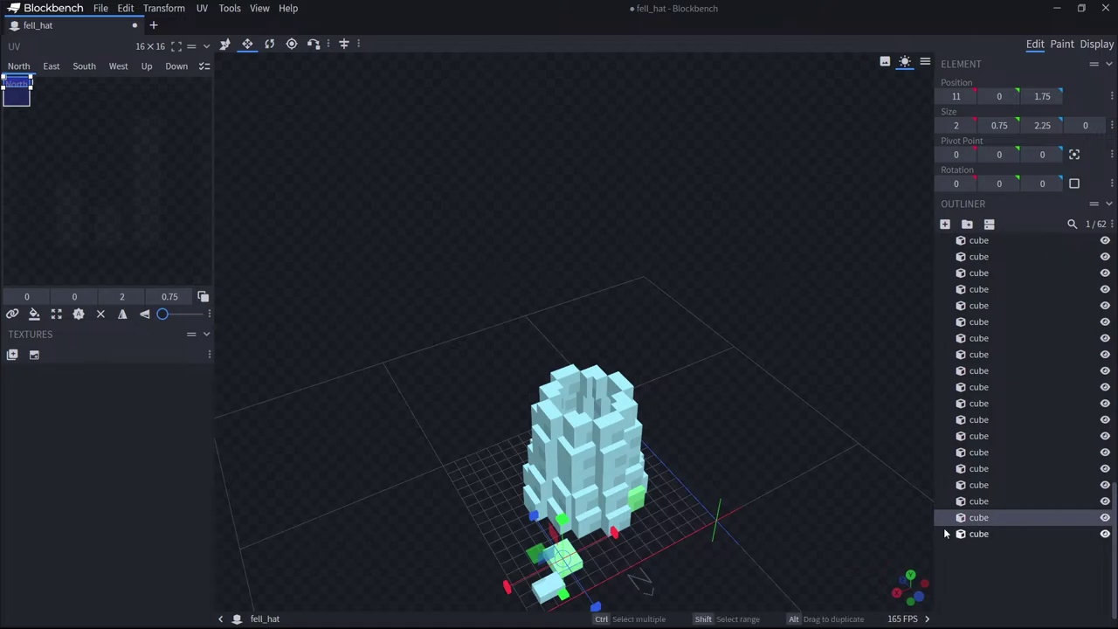
key(ctrl+d)
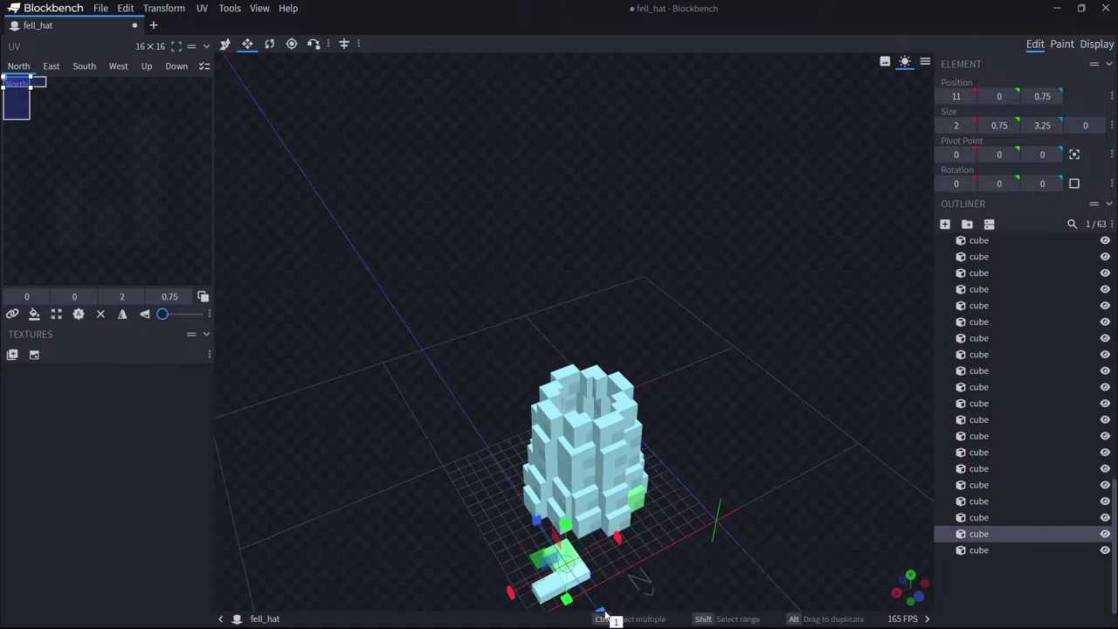
drag(599, 611, 604, 547)
drag(655, 583, 776, 534)
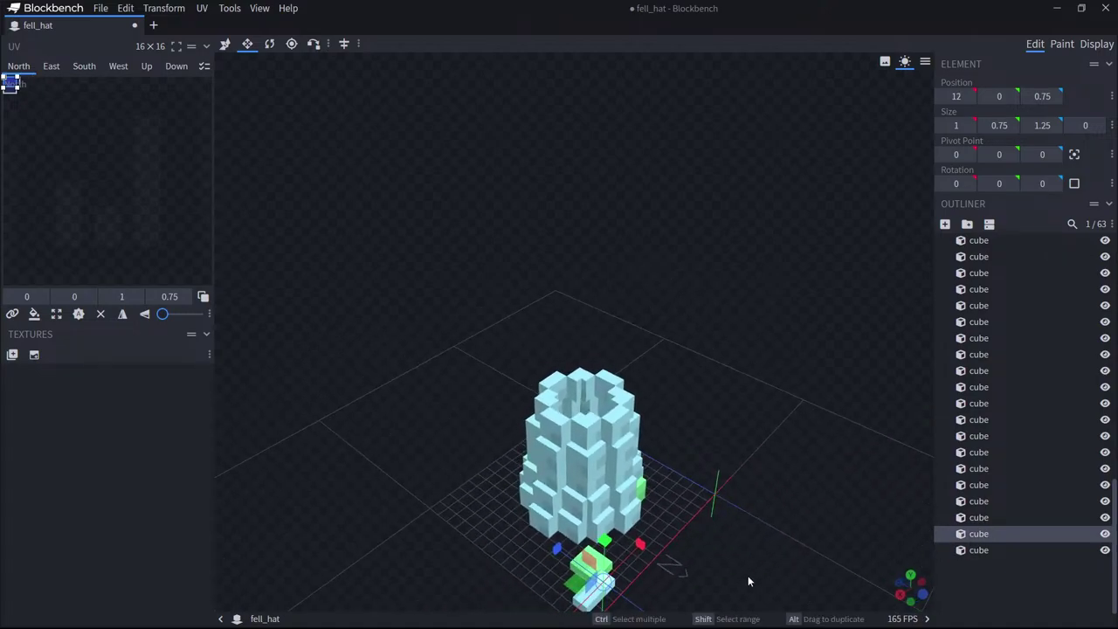
Duplicate the 1-wide small block and move the copy into the cluster's inner corner at X 13.
key(ctrl+d)
click(224, 45)
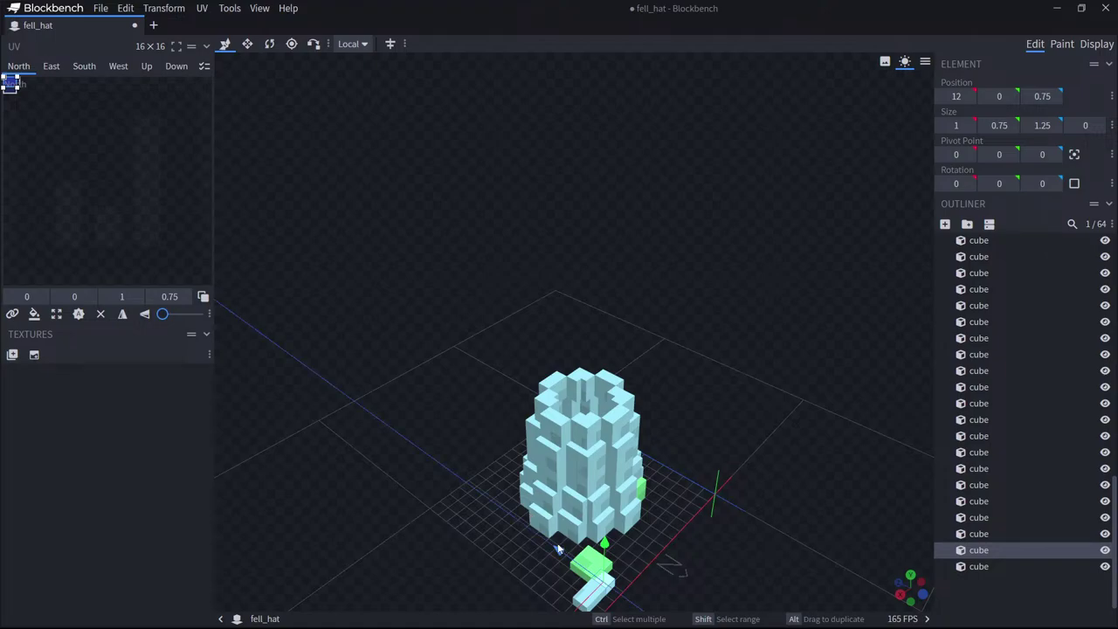
drag(559, 549, 555, 541)
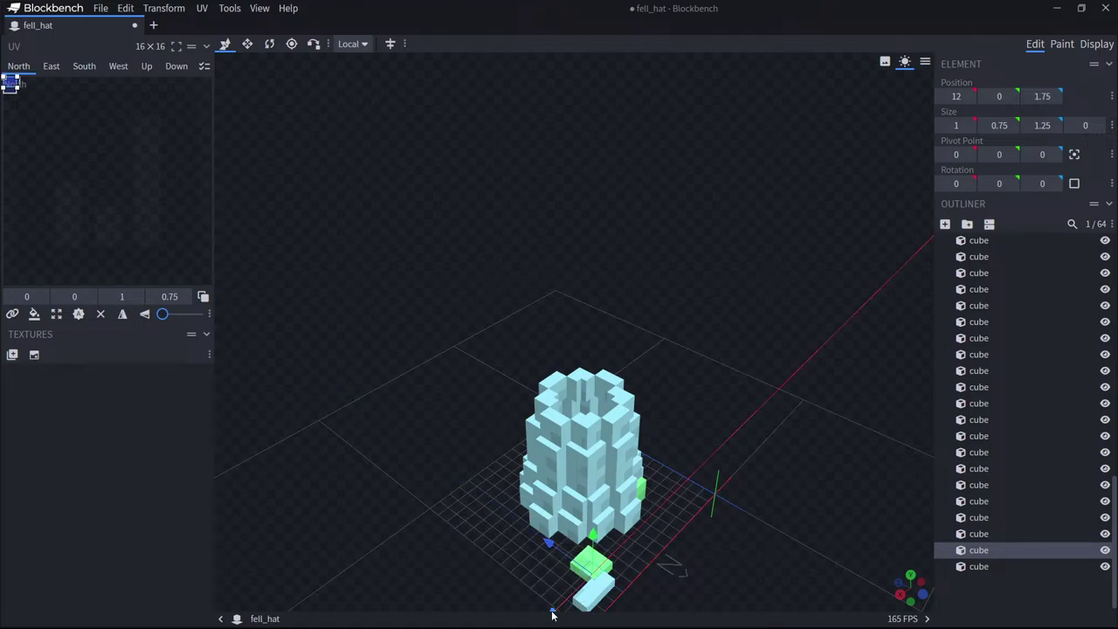
drag(552, 612, 549, 619)
drag(700, 563, 609, 572)
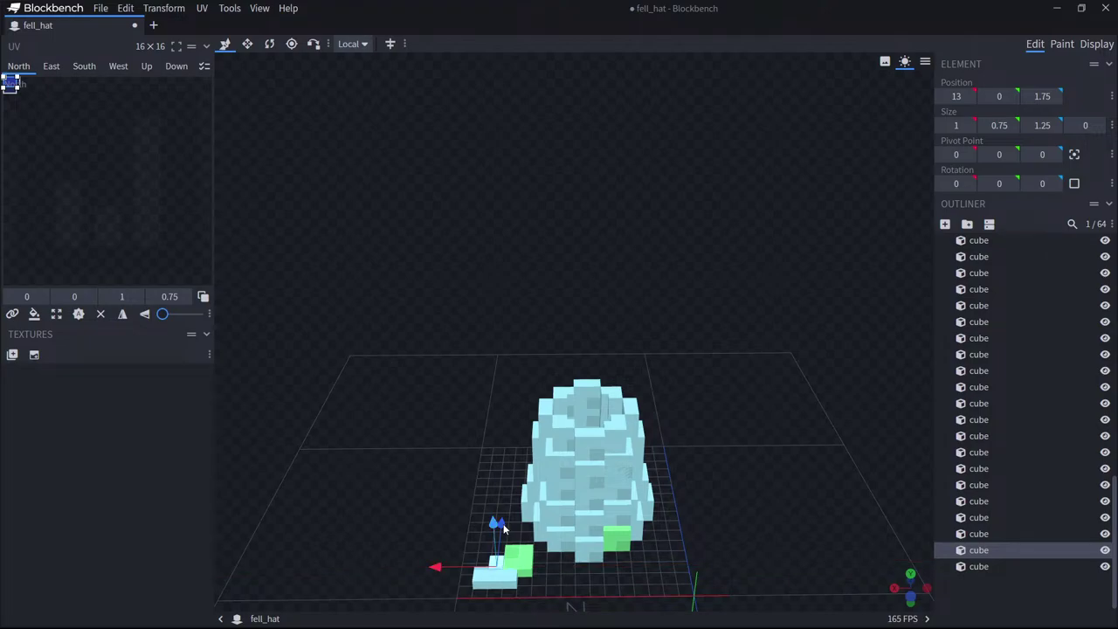
drag(505, 527, 520, 537)
drag(587, 574, 647, 588)
Select the four flat blocks as a cluster and shift them along Z, bringing the 2.25-deep block to Z 5.75.
click(562, 598)
drag(838, 587, 556, 608)
scroll(583, 586, up, 2)
ctrl+click(572, 588)
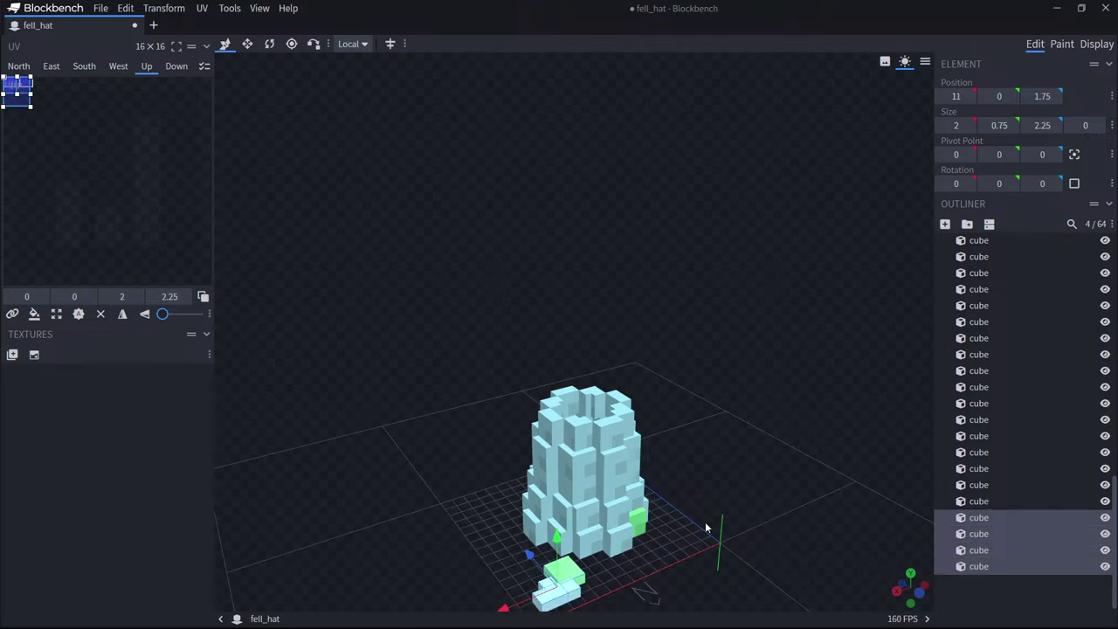
drag(530, 552, 672, 593)
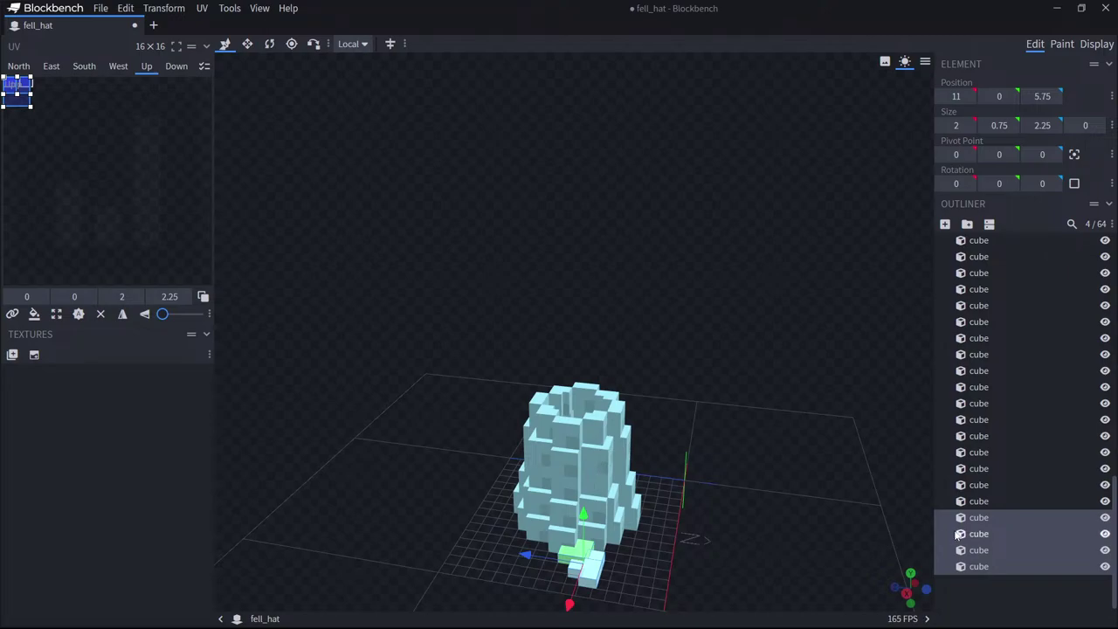
Copy and paste the four-block cluster, and move the copy along Z so its 2.25-deep block sits at Z 11.75.
key(ctrl+c)
click(978, 519)
shift+click(979, 567)
key(ctrl+v)
drag(732, 559, 474, 288)
Center the copied cluster's pivot and turn the cluster around the vertical axis to a Y rotation of -22.5.
click(268, 44)
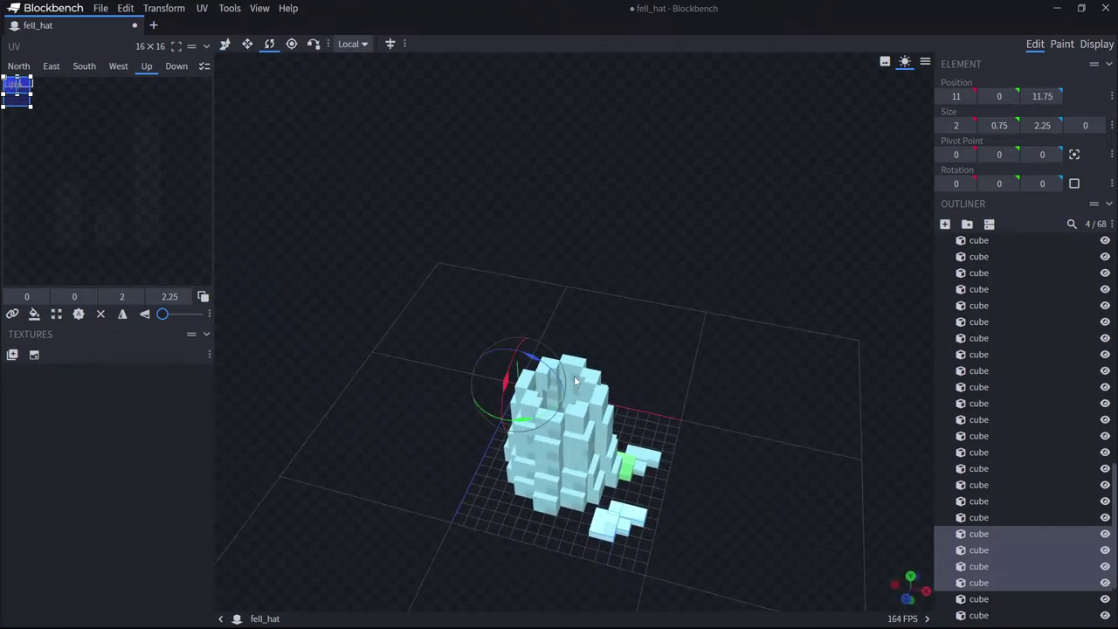
click(1074, 154)
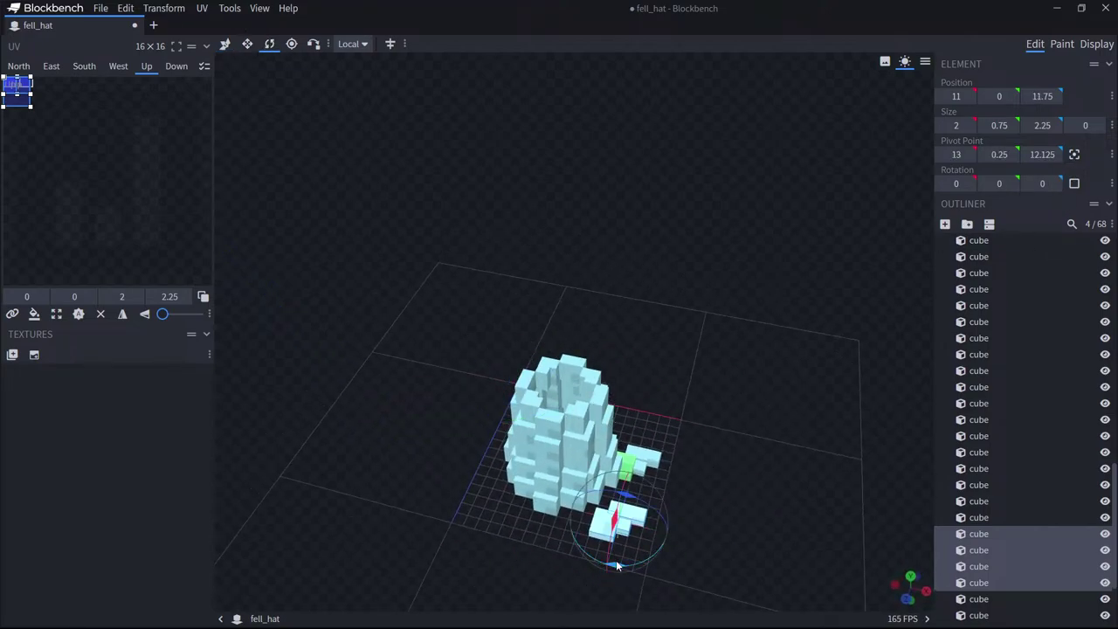
drag(616, 560, 536, 475)
Move the rotated cluster around to the hat's southwest side, placing its 2.25-wide block at X 2.125, Z 14.125.
click(225, 44)
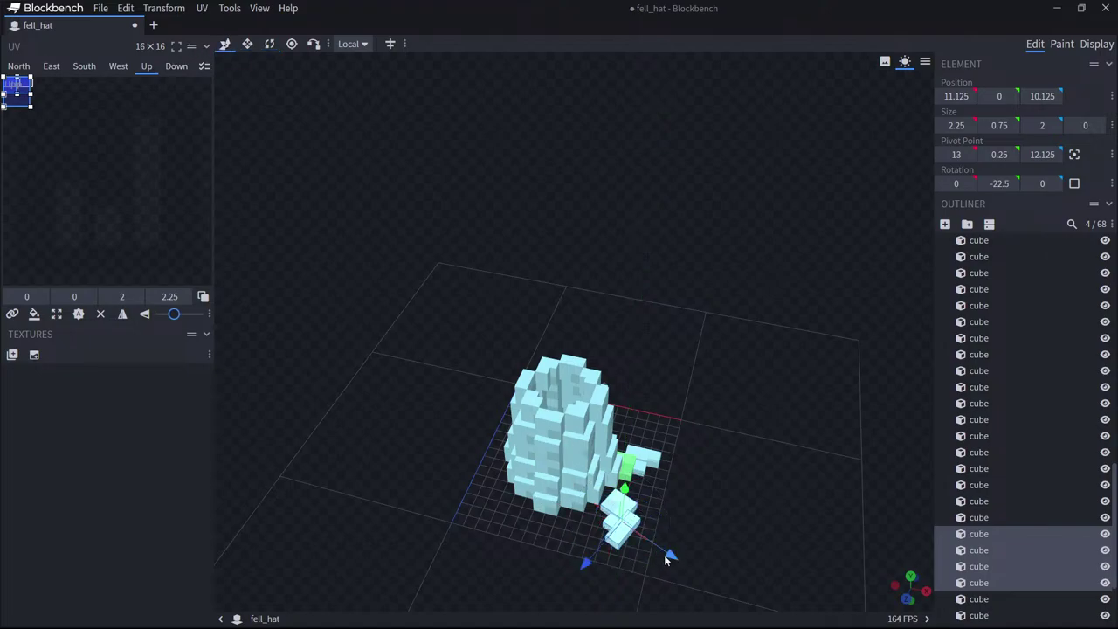
drag(663, 557, 447, 529)
drag(585, 559, 688, 526)
Recenter the pivot of the southwest cluster and turn the cluster to a Y rotation of 22.5.
click(269, 44)
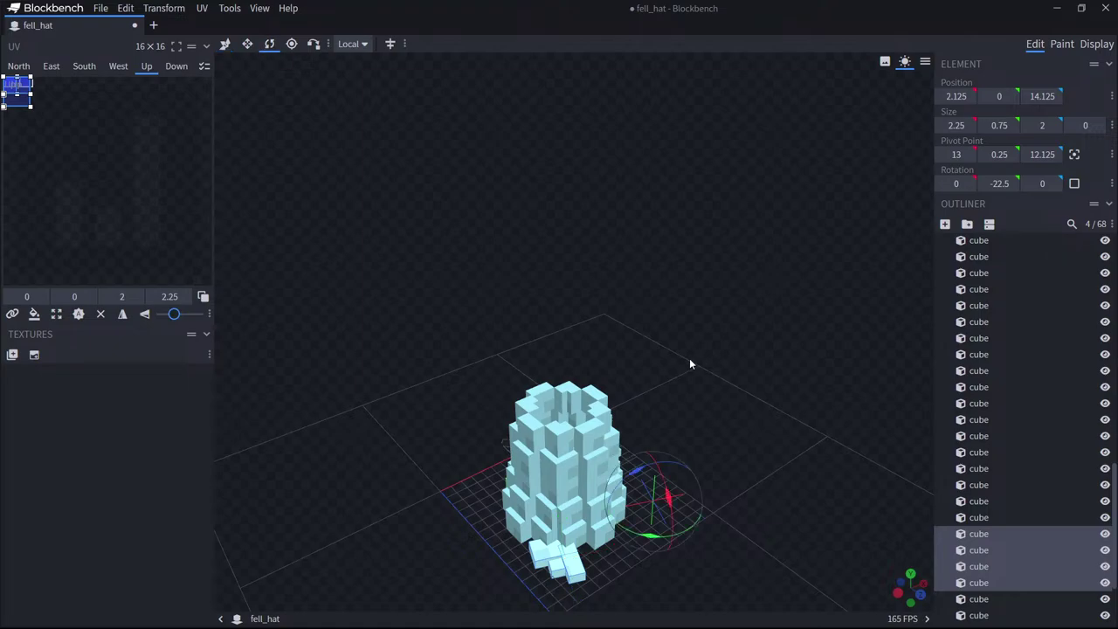
click(1074, 153)
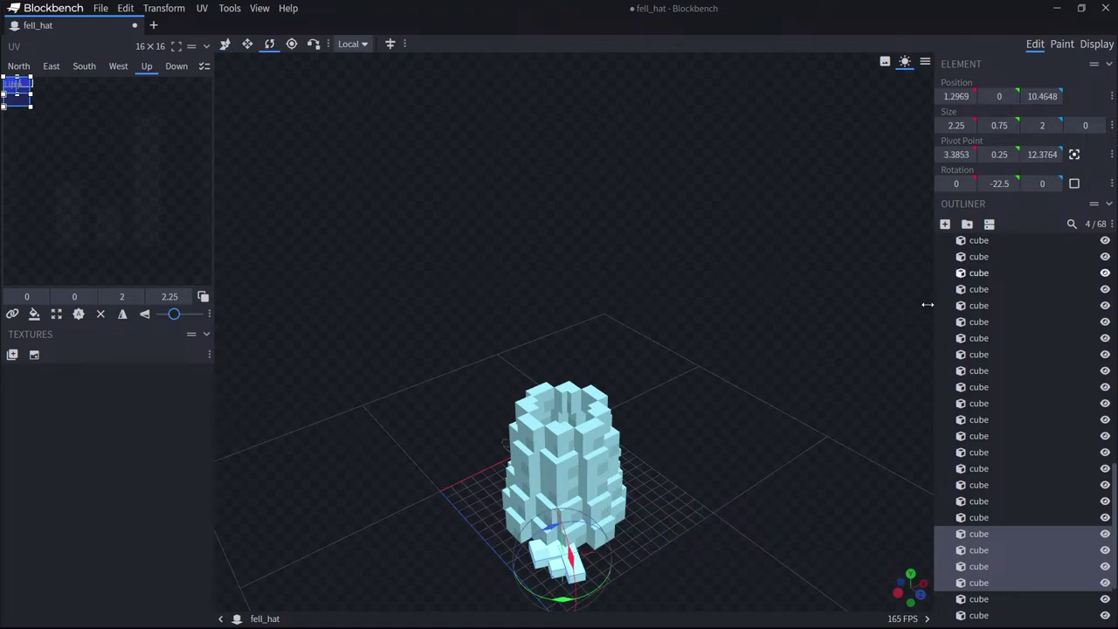
drag(563, 602, 716, 542)
Duplicate the southwest four-block cluster and move the copy along the west side to X 2.2969, Z 6.288.
click(987, 537)
shift+click(976, 582)
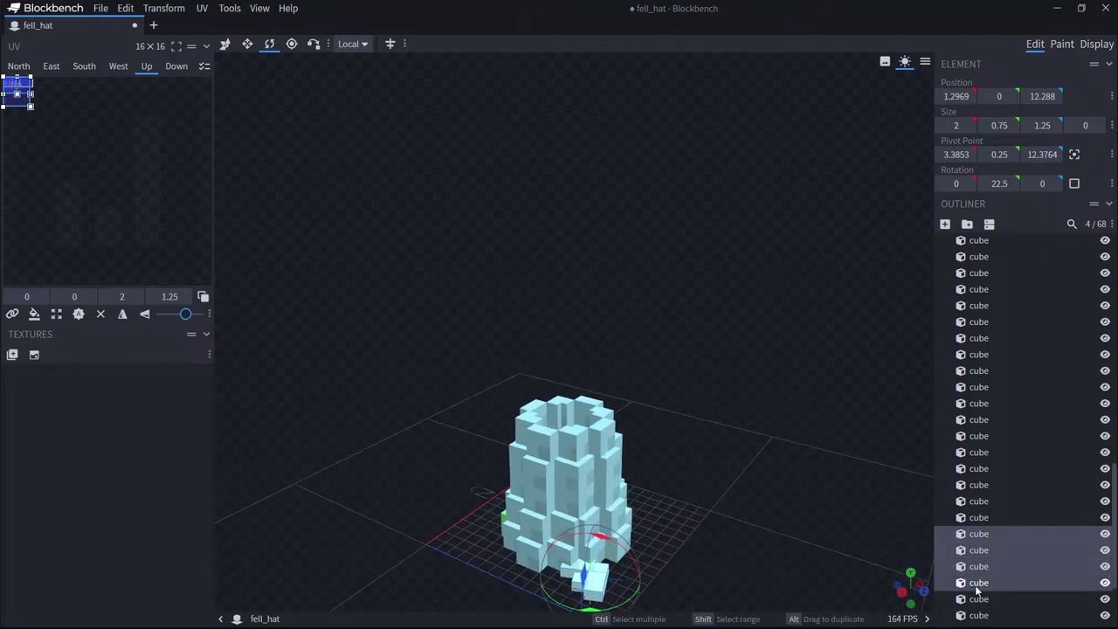
key(ctrl+d)
click(226, 46)
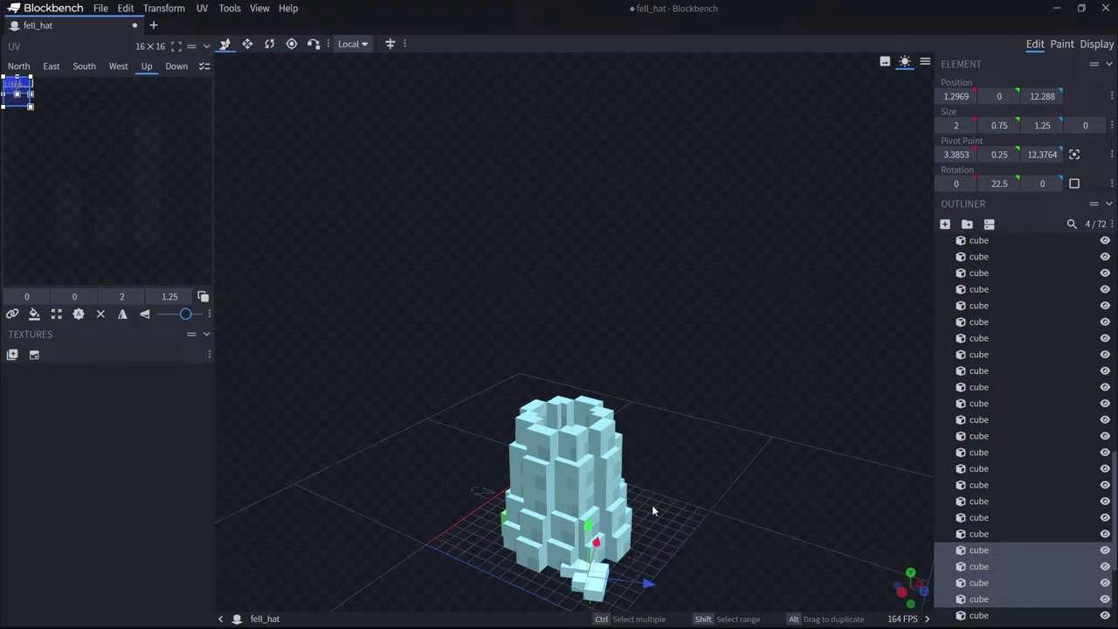
drag(648, 583, 576, 580)
drag(676, 543, 755, 520)
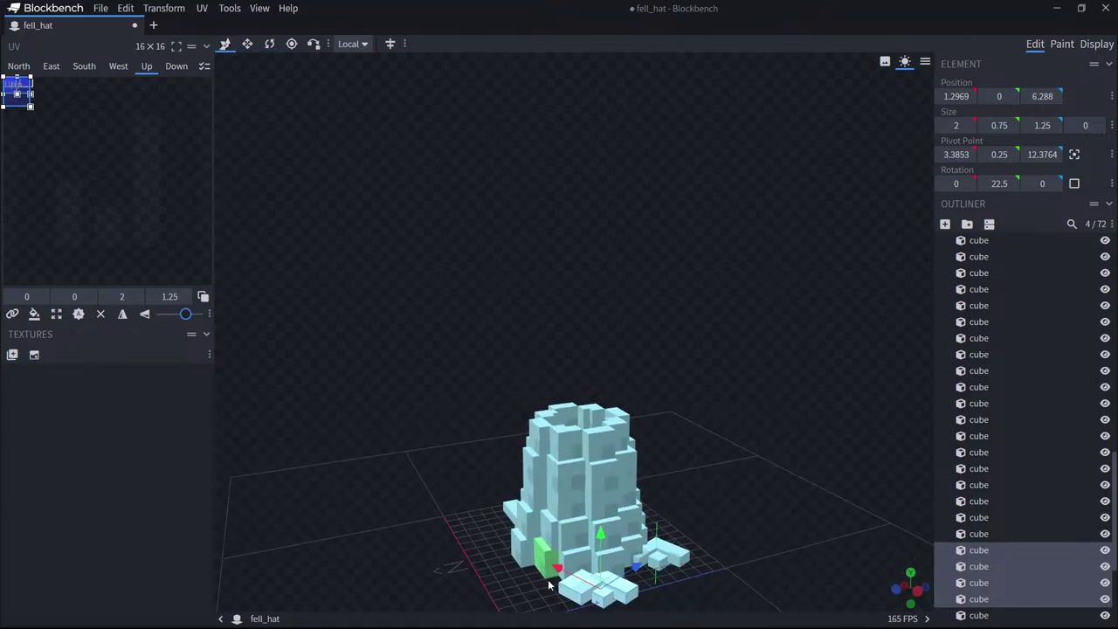
drag(558, 569, 547, 566)
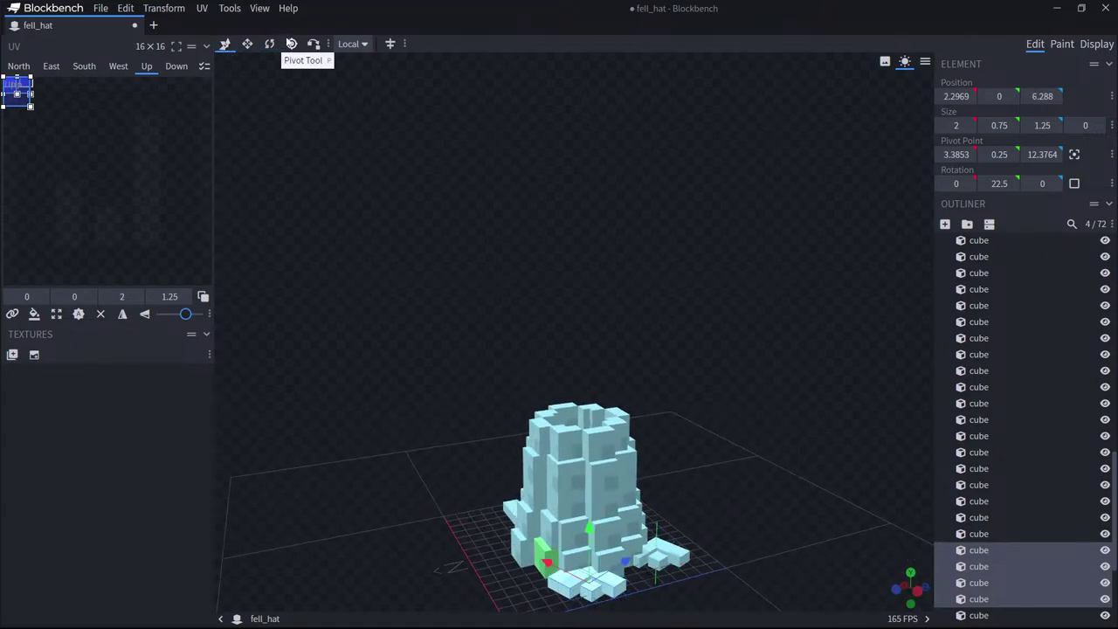
Center the west cluster's pivot, turn the cluster to a Y rotation of -22.5 and shift it to Z 5.3906.
click(270, 45)
click(1074, 154)
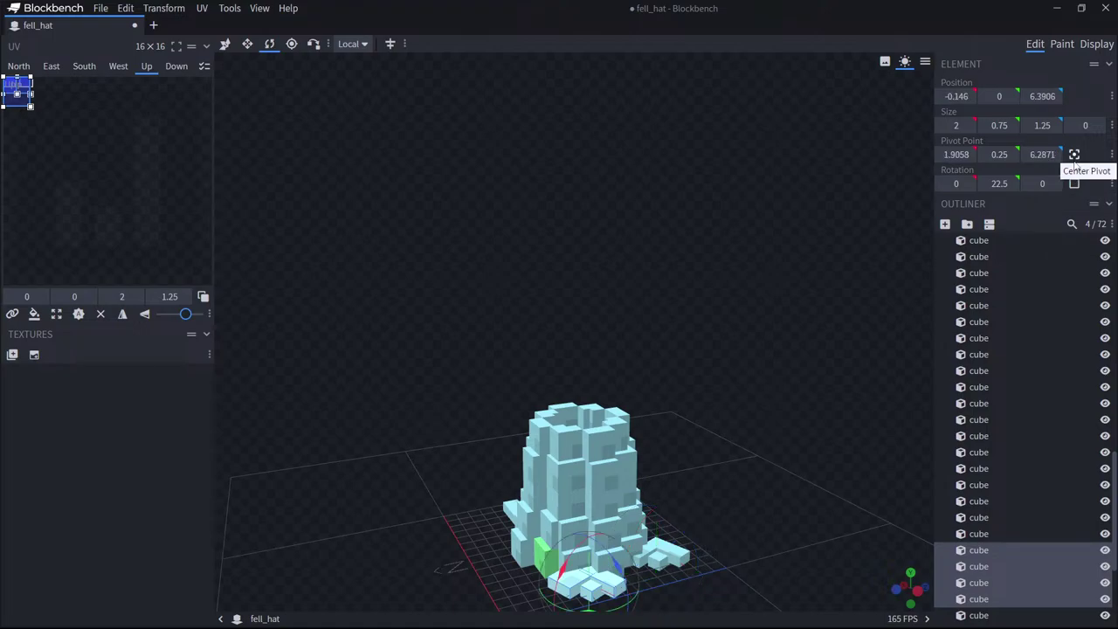
drag(734, 550, 683, 565)
drag(597, 590, 530, 590)
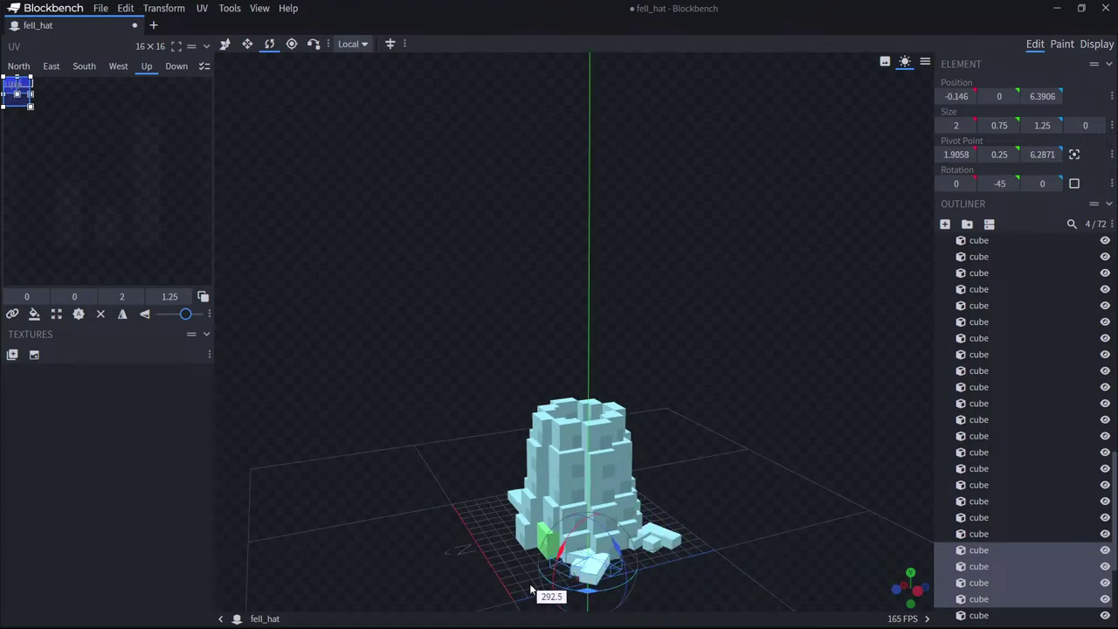
drag(730, 546, 542, 584)
drag(644, 592, 718, 566)
key(v)
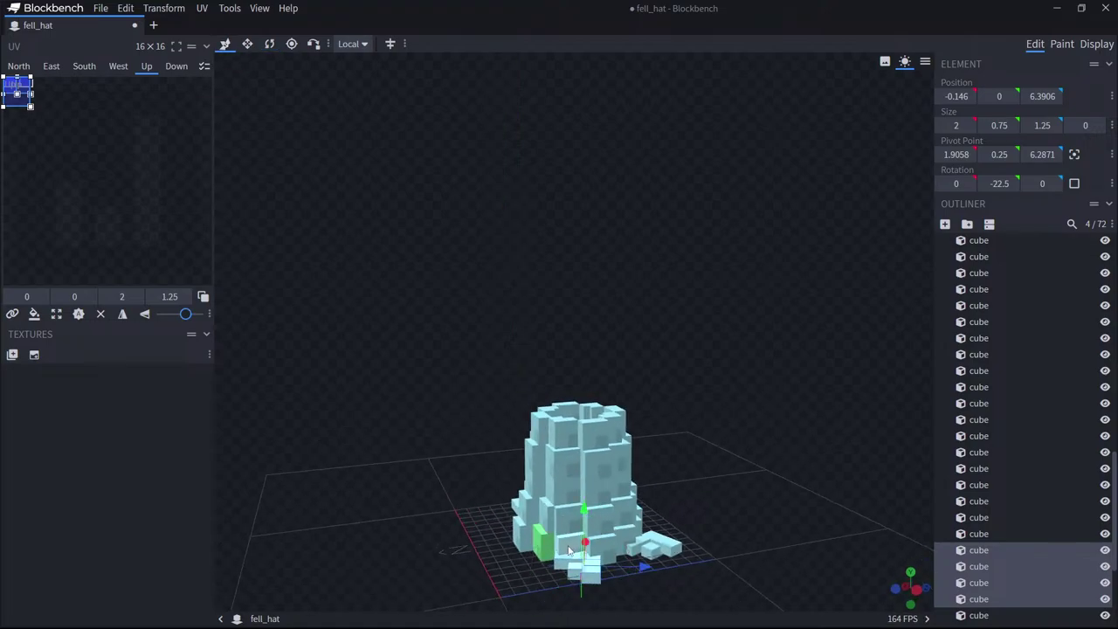
mouse_move(643, 566)
mouse_down()
mouse_move(606, 576)
mouse_move(631, 572)
mouse_up()
Examine the flat block clusters around the hat's base from several sides and look through the list of cubes.
drag(731, 555, 212, 550)
click(653, 526)
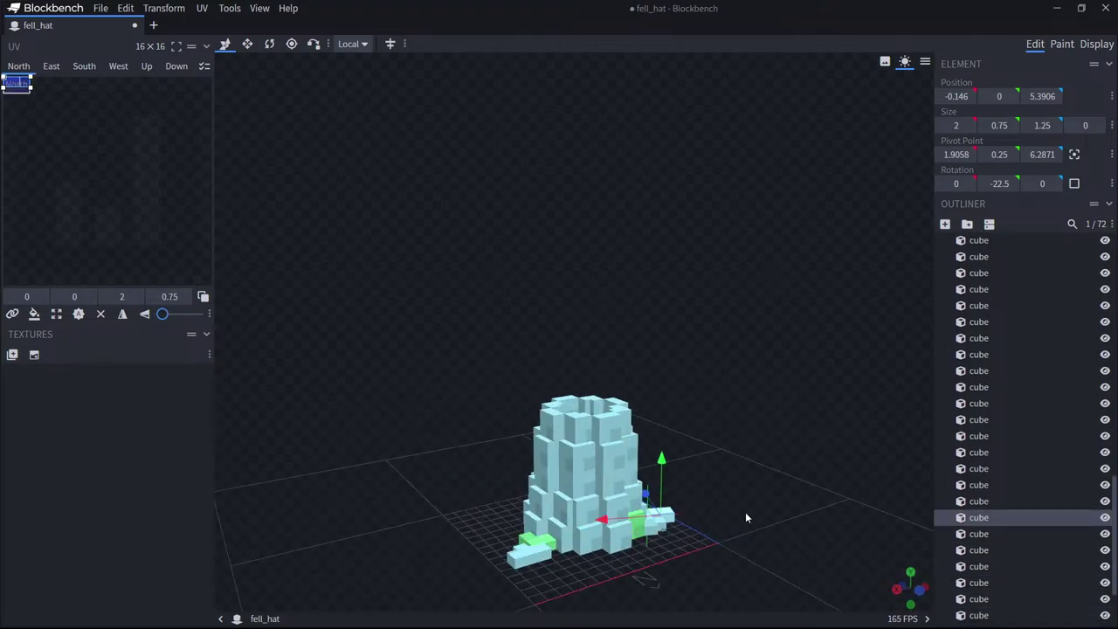
drag(745, 512, 654, 489)
mouse_move(736, 477)
mouse_down()
mouse_move(705, 489)
mouse_move(748, 474)
mouse_up()
scroll(1015, 417, up, 10)
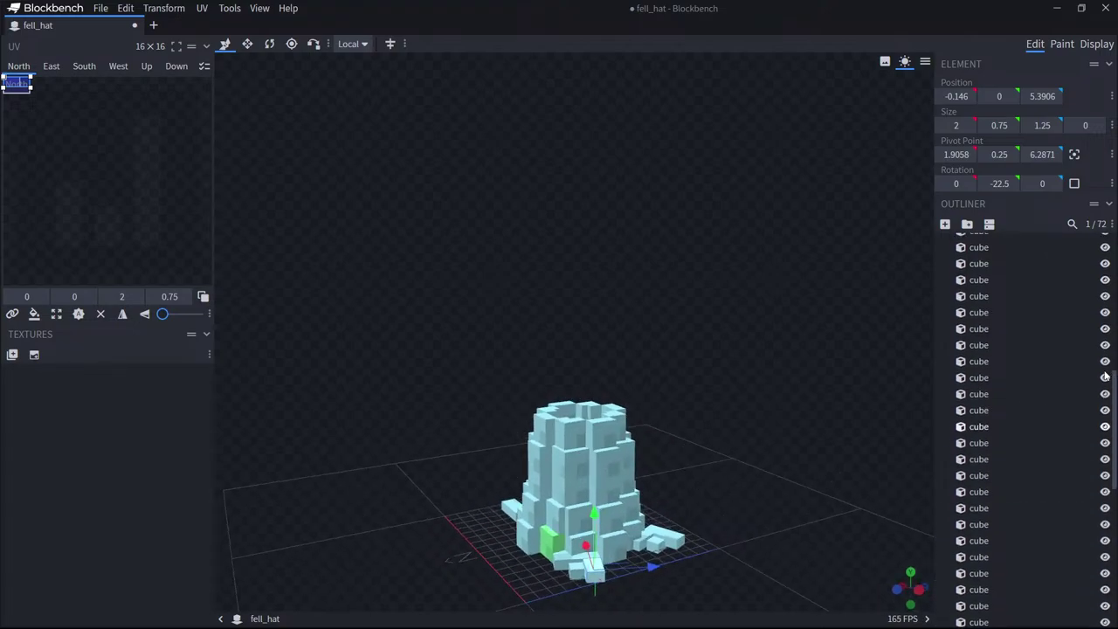
scroll(1061, 399, down, 5)
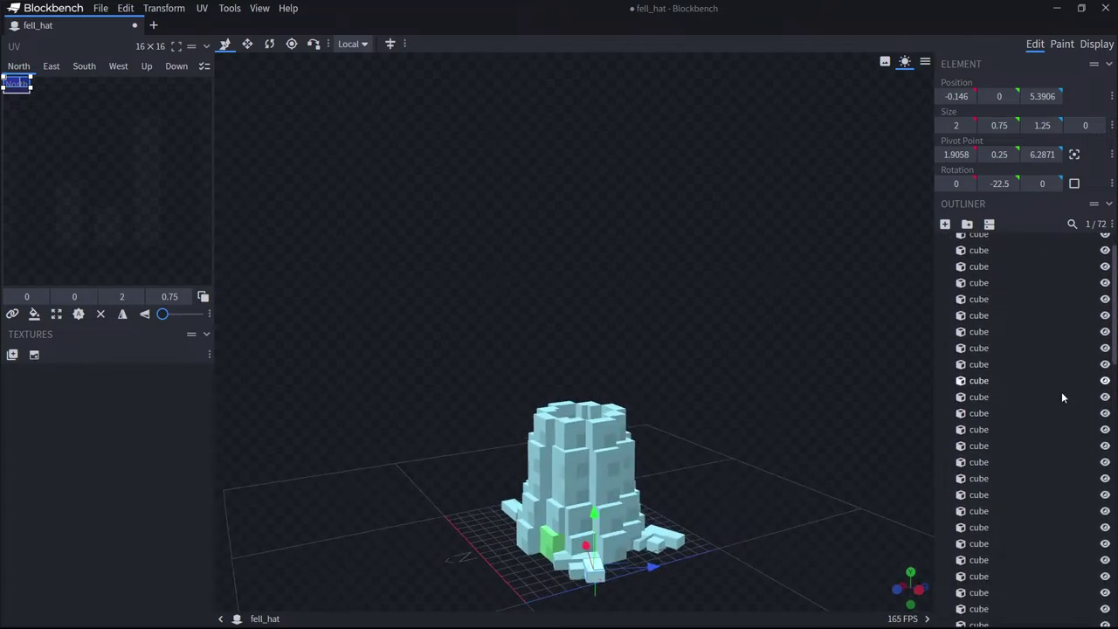
scroll(1031, 375, up, 5)
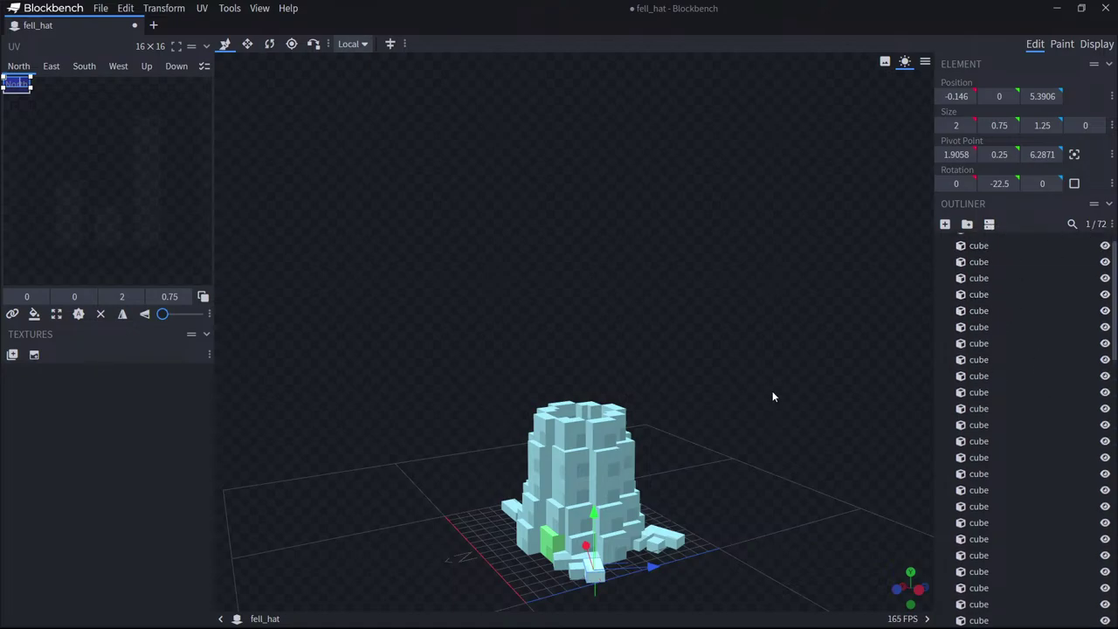
drag(772, 396, 548, 419)
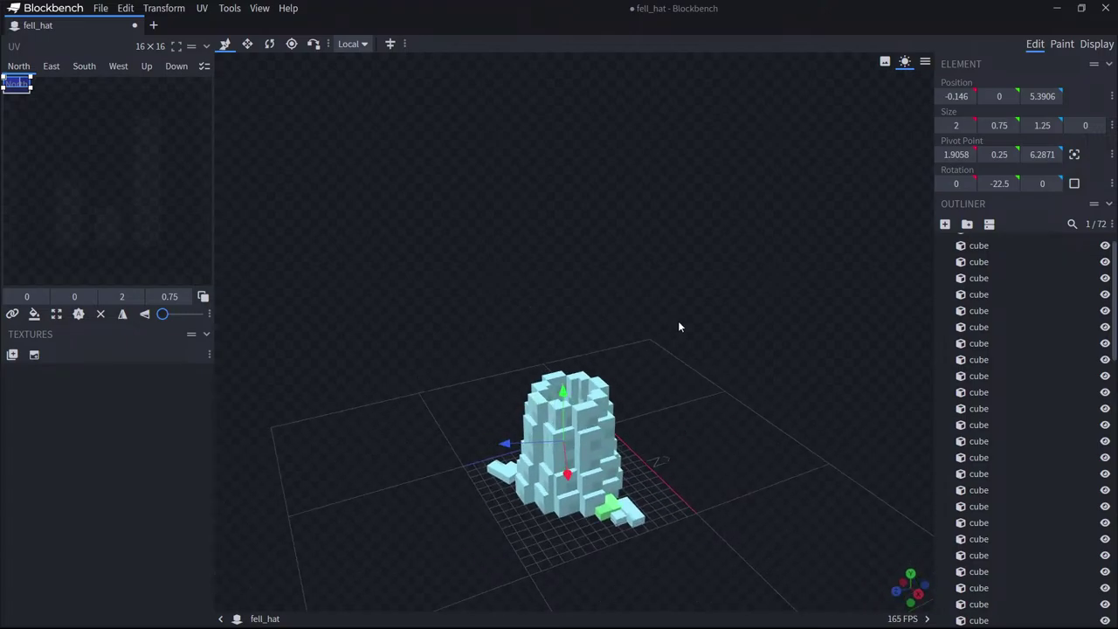
Check the hat group by hiding and showing it and view the hat's base clusters from other sides.
drag(625, 400, 604, 368)
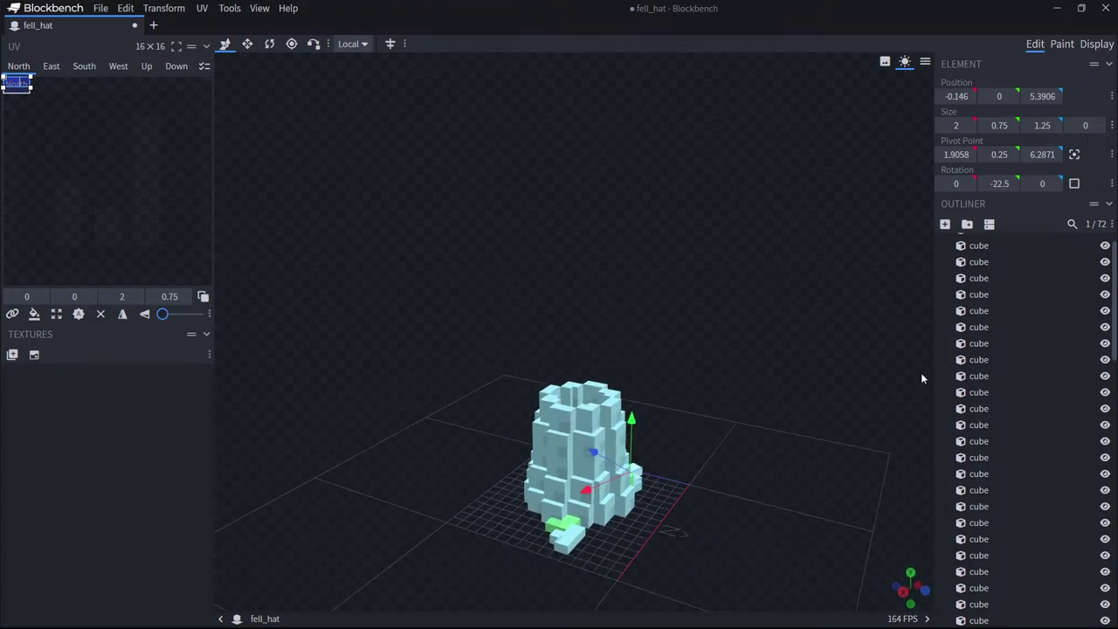
scroll(994, 333, up, 1)
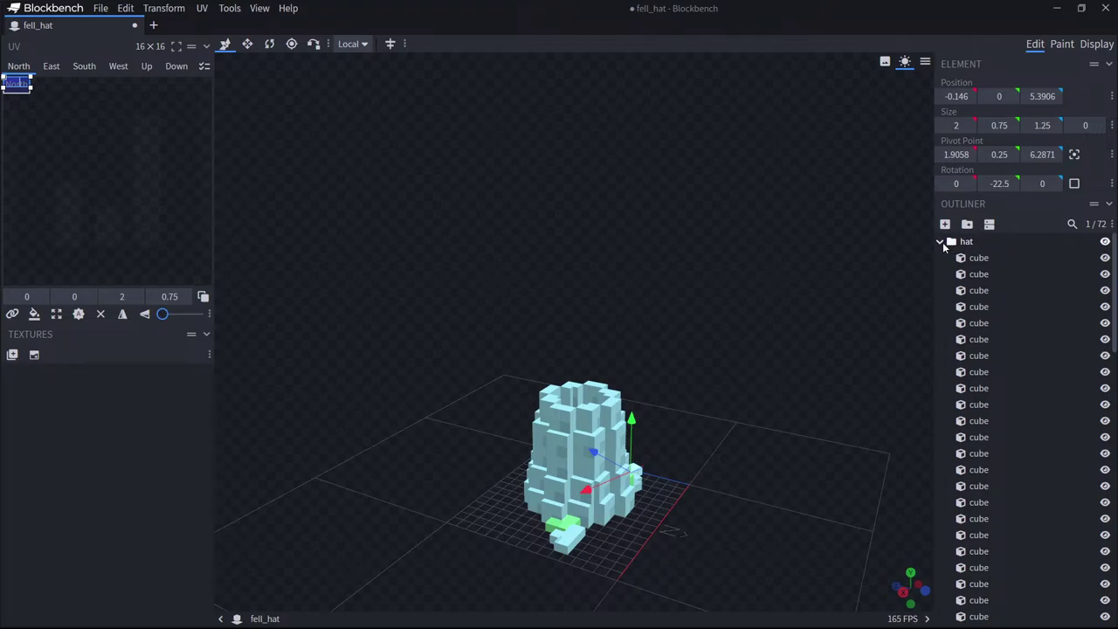
click(1105, 241)
click(1105, 242)
click(1106, 242)
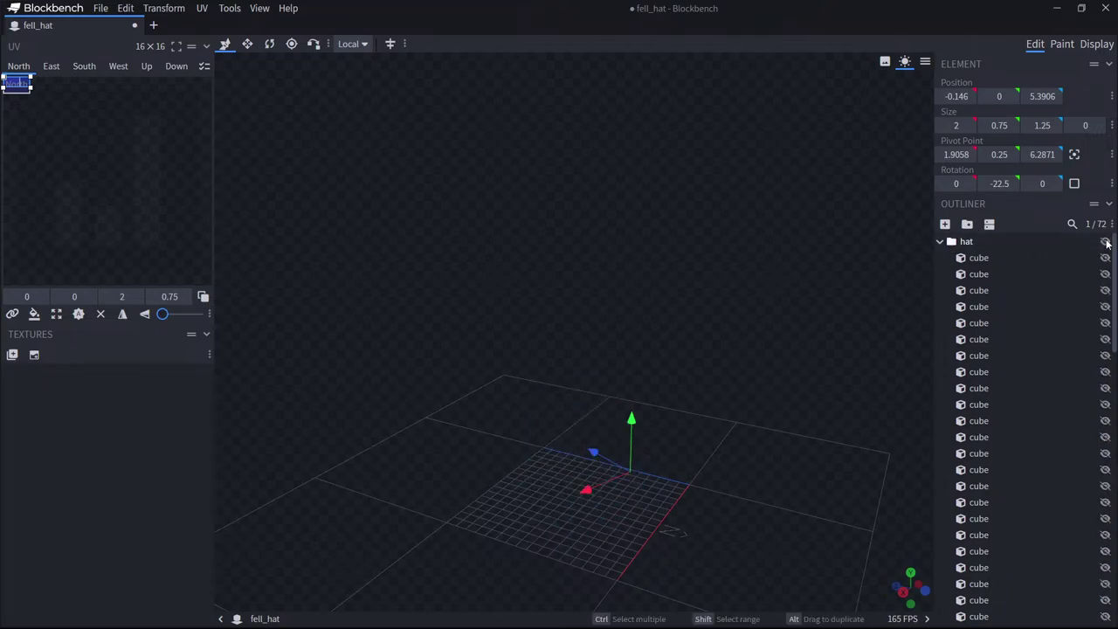
click(1106, 242)
click(940, 241)
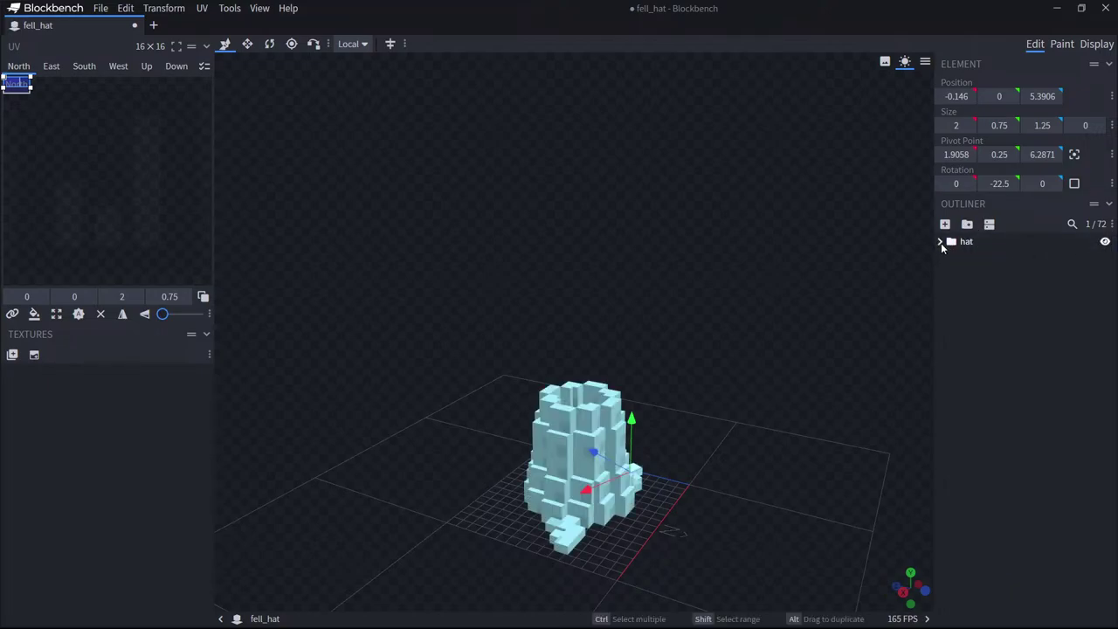
click(940, 242)
drag(768, 345, 834, 415)
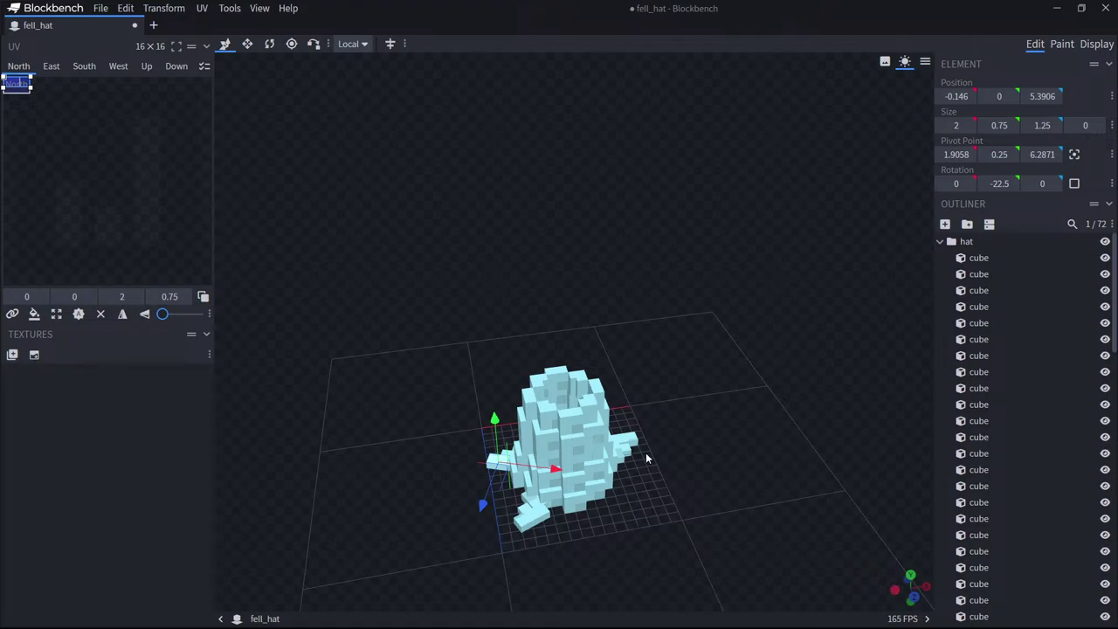
drag(699, 345, 778, 309)
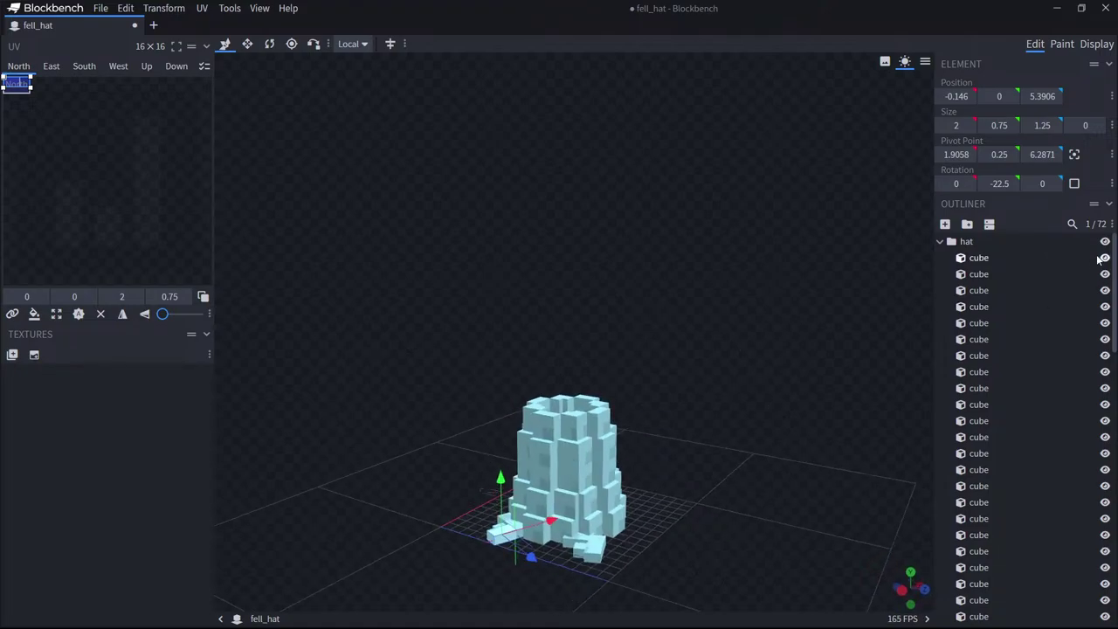
Hide the hat group and create a separate group named top outside it.
click(1104, 241)
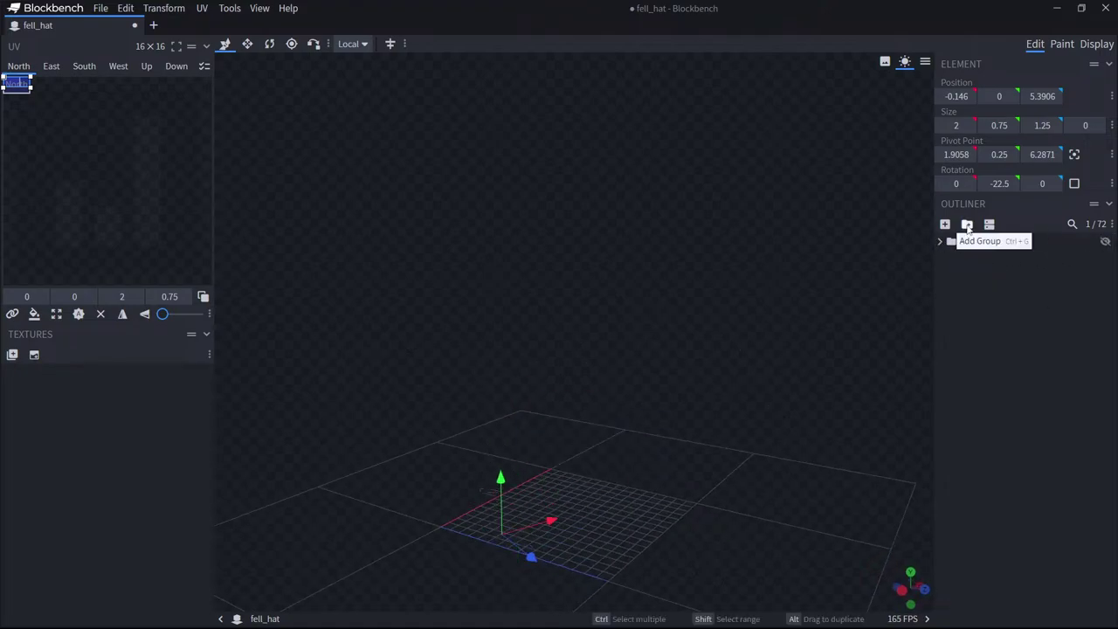
click(967, 224)
scroll(1011, 411, down, 2)
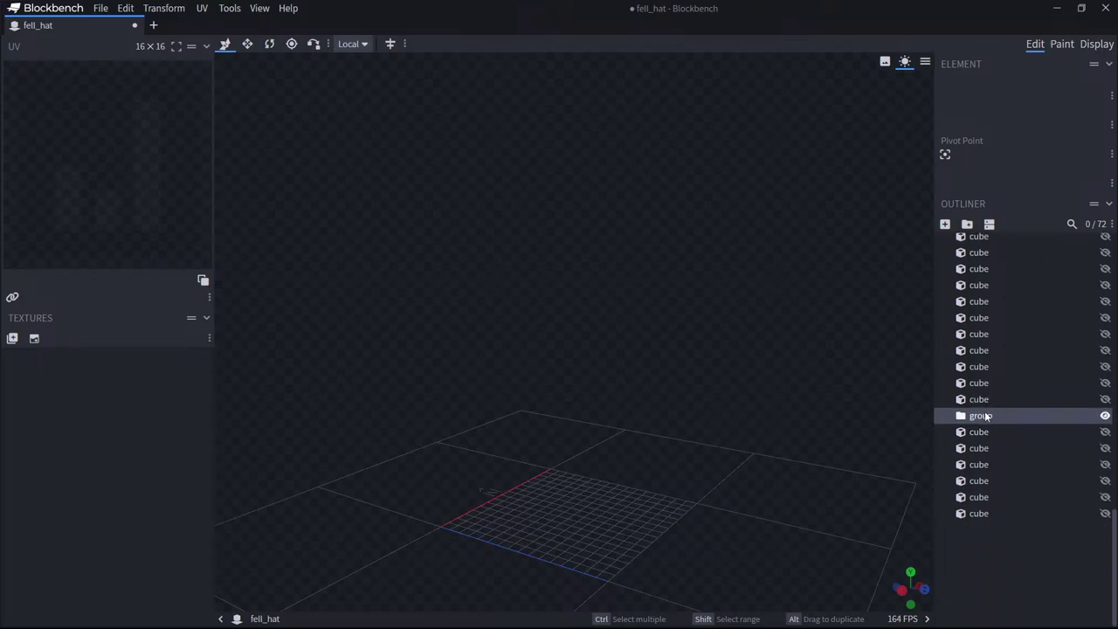
drag(1008, 423, 1000, 572)
right_click(977, 518)
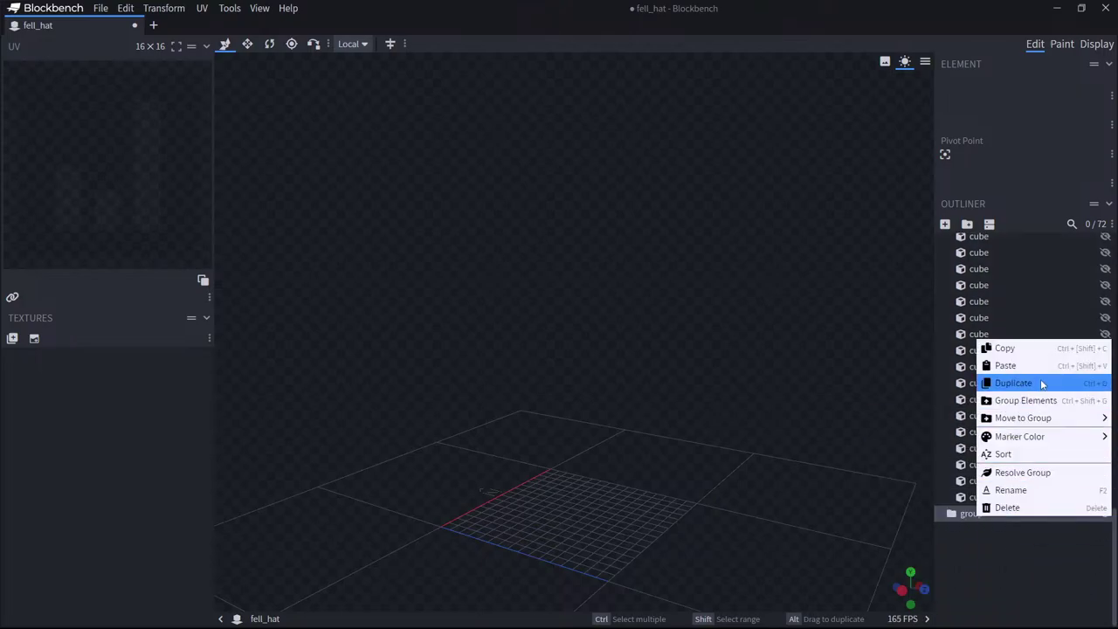
mouse_move(1036, 444)
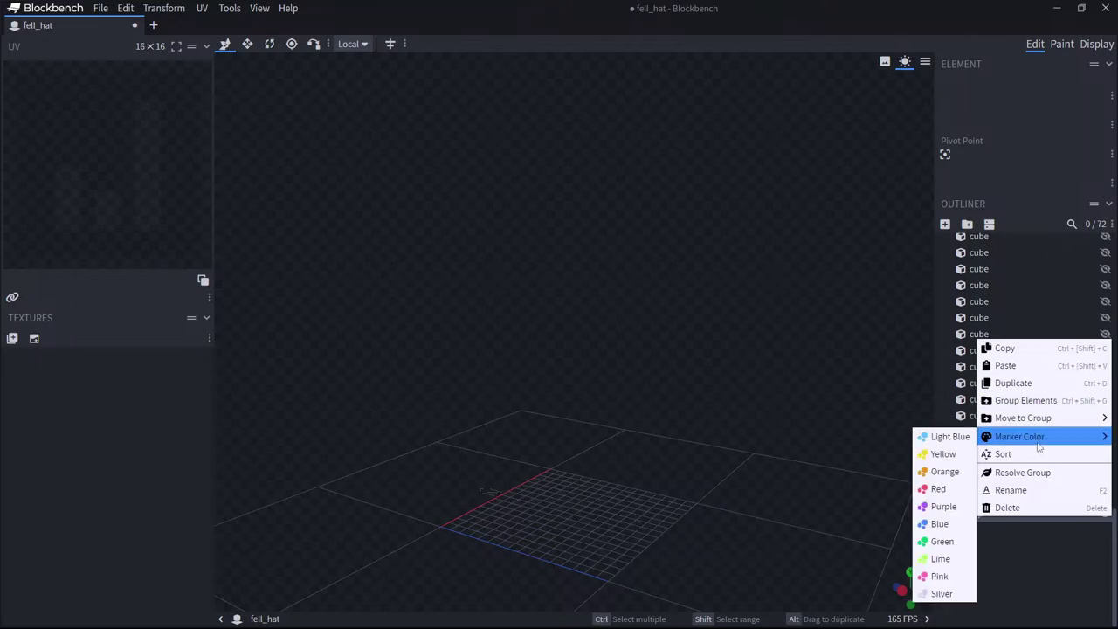
click(1018, 490)
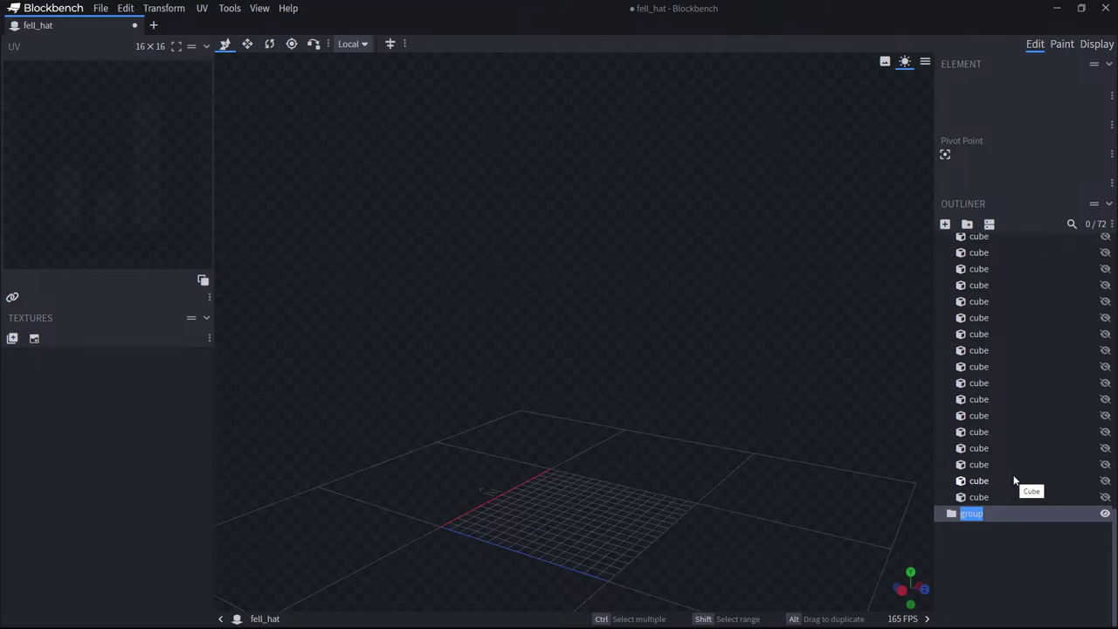
text(top)
Add a 2×2×2 cube to the top group and move it above the grid to position 6, 11, 7.
click(945, 224)
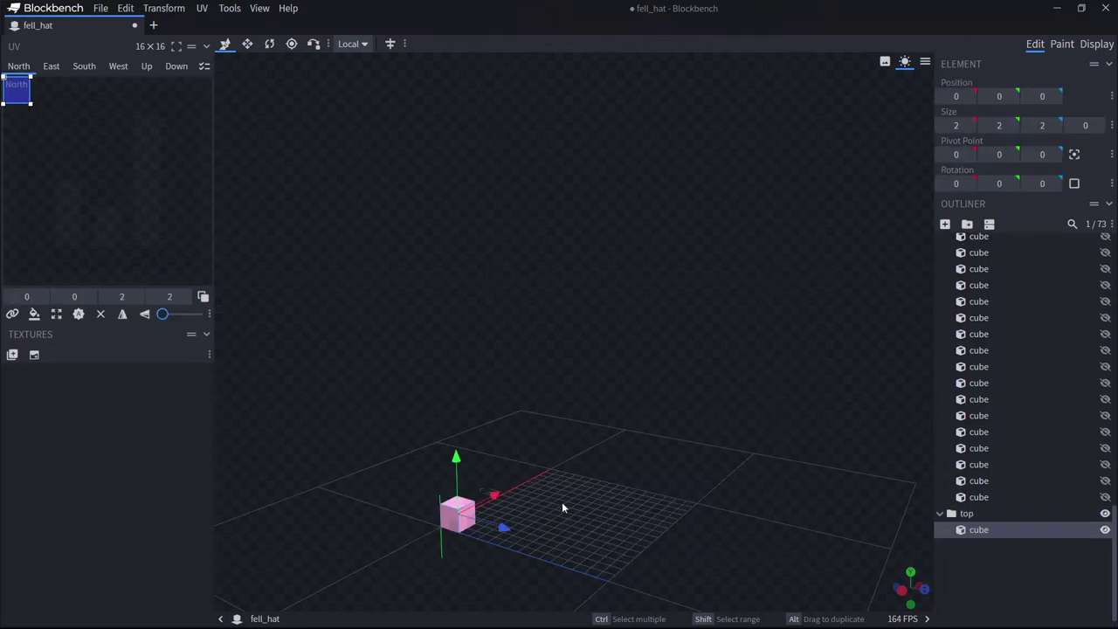
drag(563, 507, 559, 552)
drag(526, 519, 603, 536)
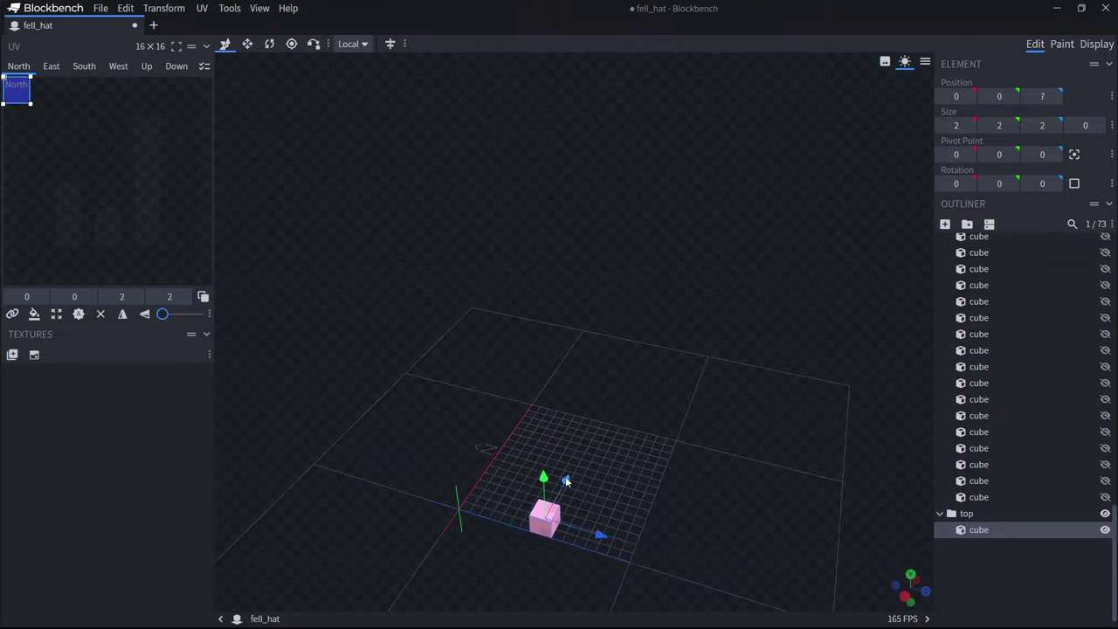
drag(566, 481, 599, 440)
drag(571, 432, 594, 328)
drag(686, 391, 681, 306)
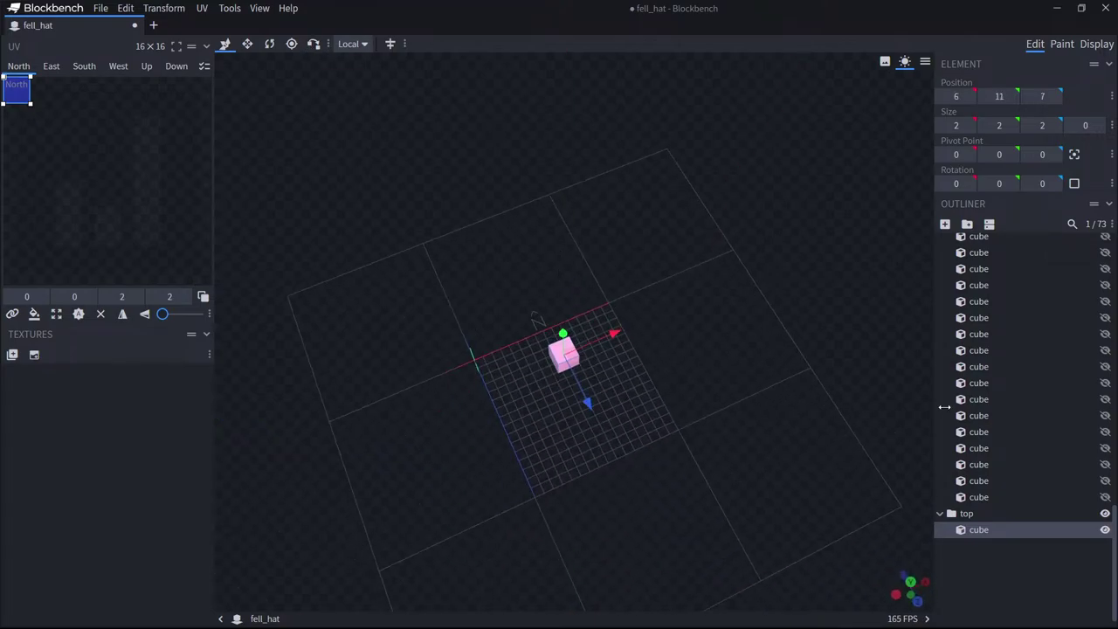
Lengthen the cube in both directions along Z to a size of 4, starting at Z 6.
click(248, 44)
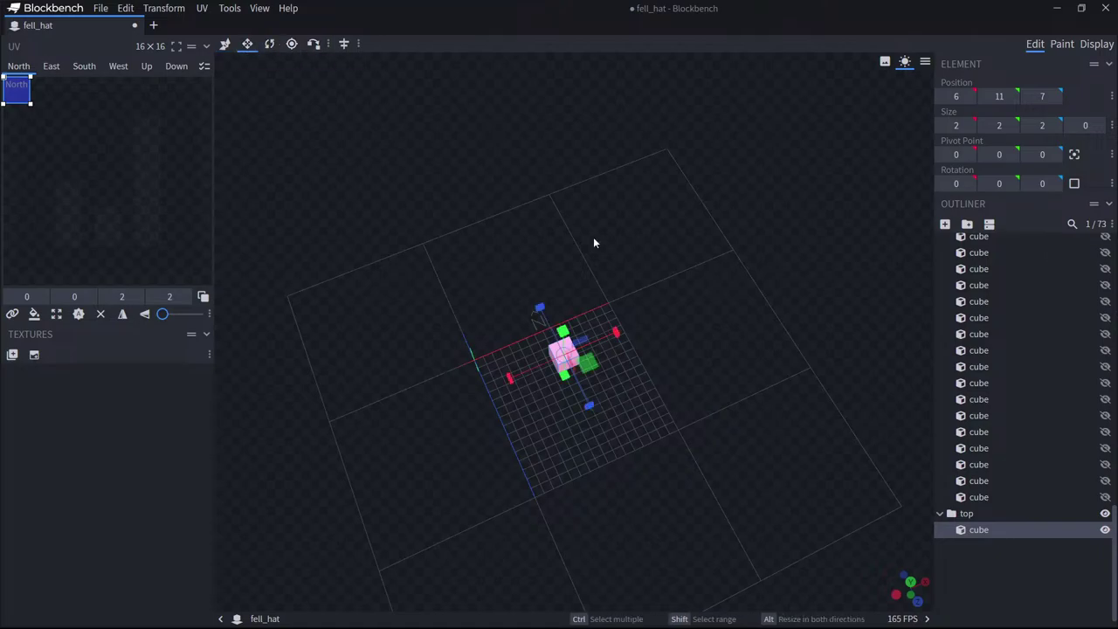
drag(593, 236, 640, 366)
drag(515, 333, 509, 334)
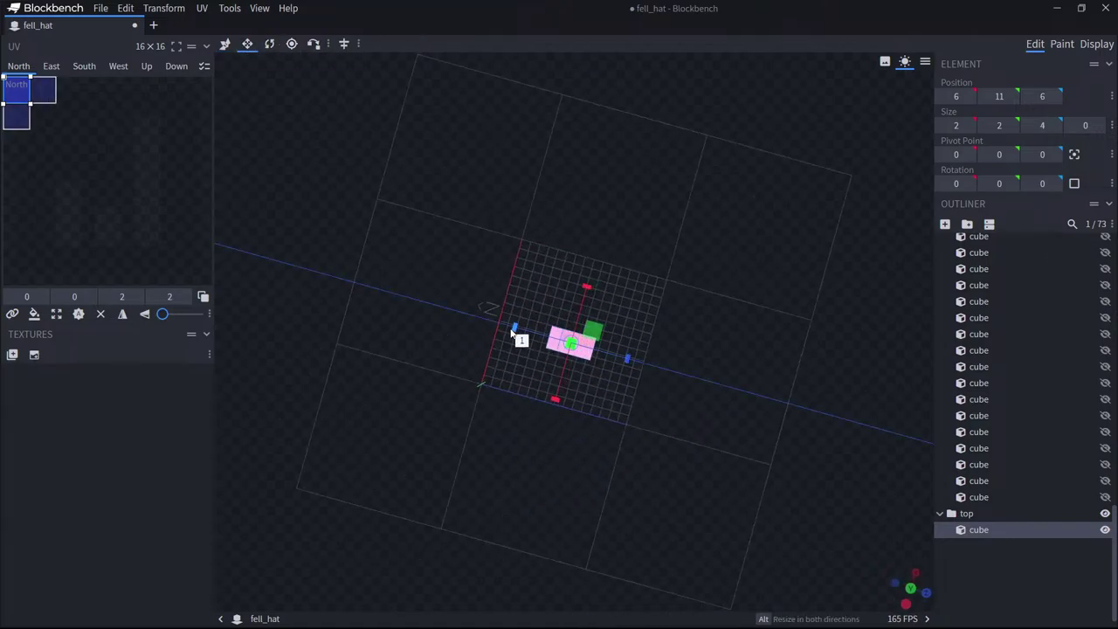
Duplicate the block and resize the copy to 1×2×2 on its east side at X 8, Z 7.
key(ctrl+d)
drag(674, 400, 627, 339)
drag(514, 352, 532, 355)
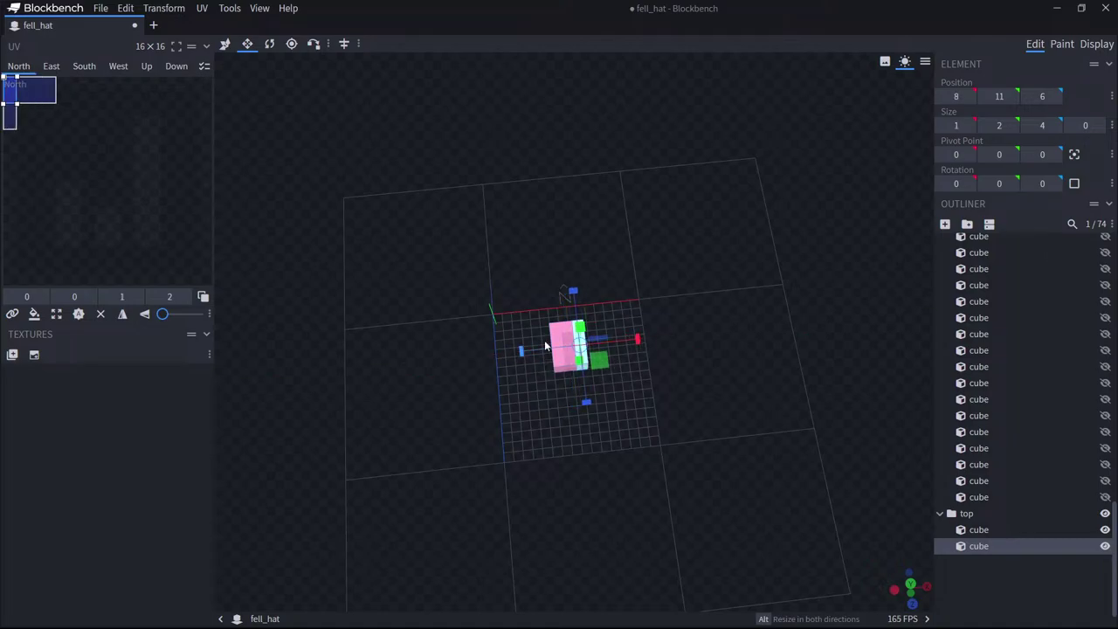
mouse_move(573, 292)
mouse_down()
mouse_move(582, 310)
mouse_move(573, 292)
mouse_up()
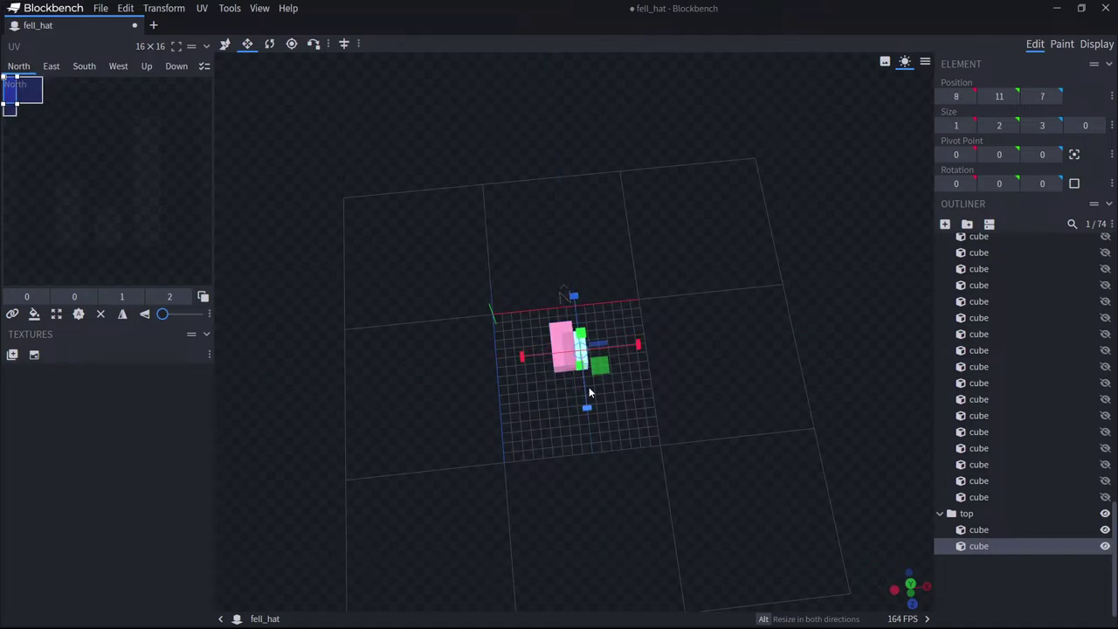
drag(587, 409, 585, 400)
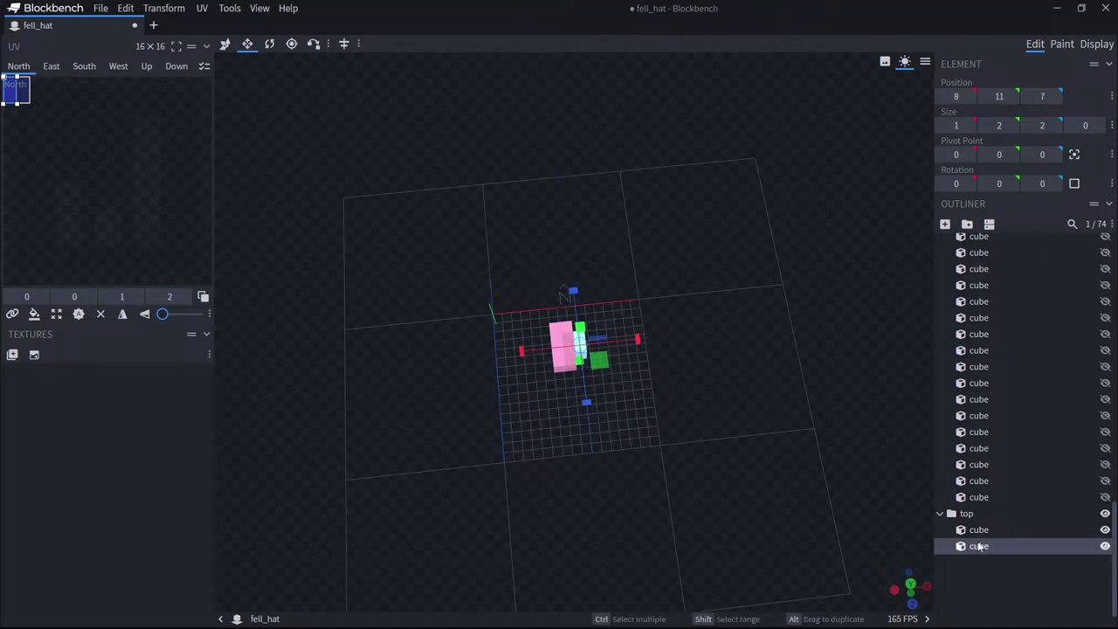
Duplicate the 1×2×2 side block and move the copy to the opposite side of the central block at X 5.
key(ctrl+d)
click(225, 43)
drag(601, 335, 664, 334)
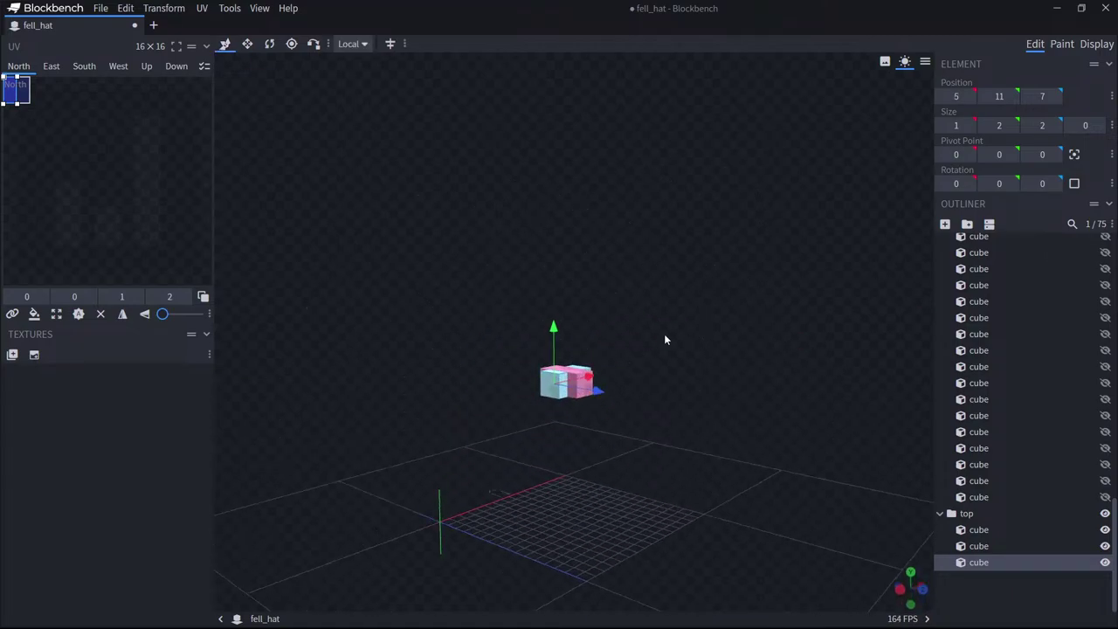
Reduce the height of the blocks in the top group to 1, raising their undersides to Y 12.
click(247, 44)
drag(555, 441, 668, 490)
click(581, 397)
click(582, 388)
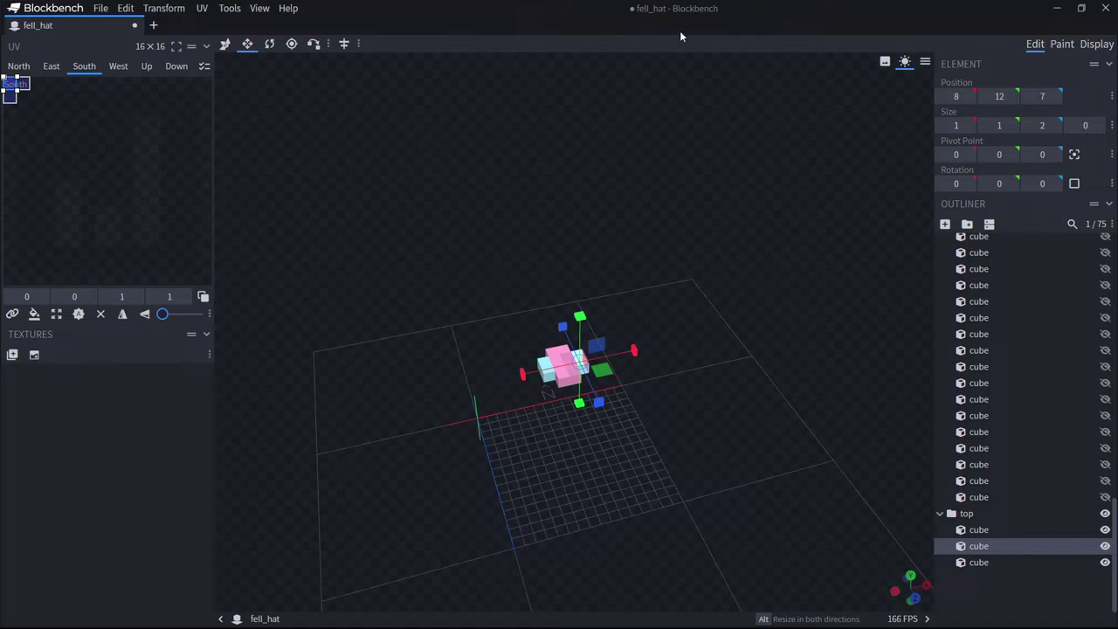
drag(626, 406, 864, 436)
click(978, 529)
drag(798, 505, 452, 293)
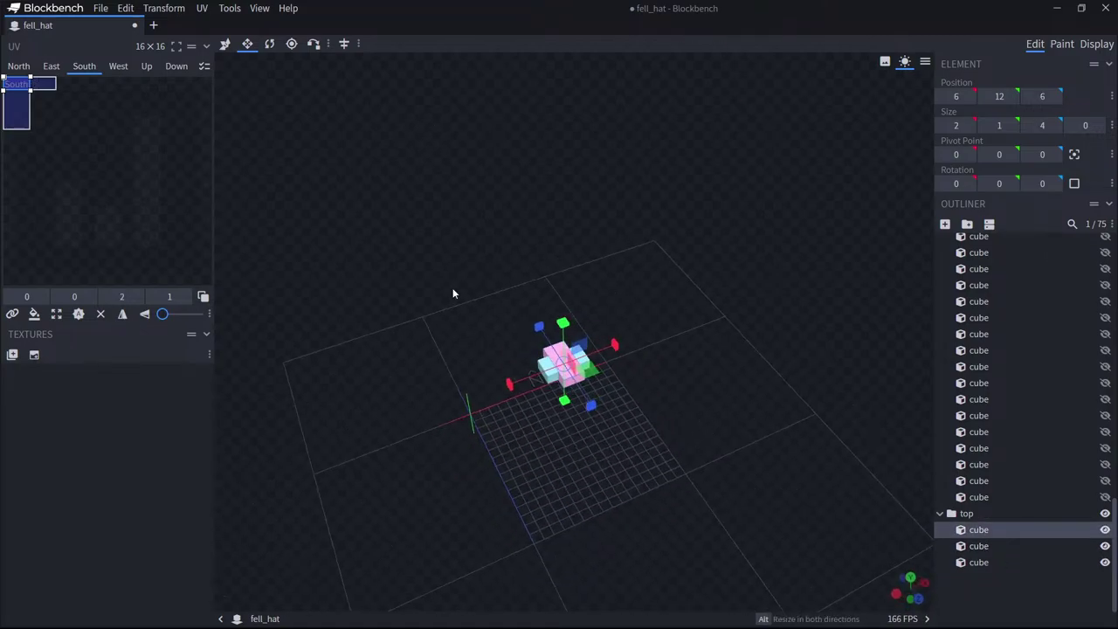
Duplicate the central 2×1×4 block and place the copy directly beneath it at Y 11.
click(988, 545)
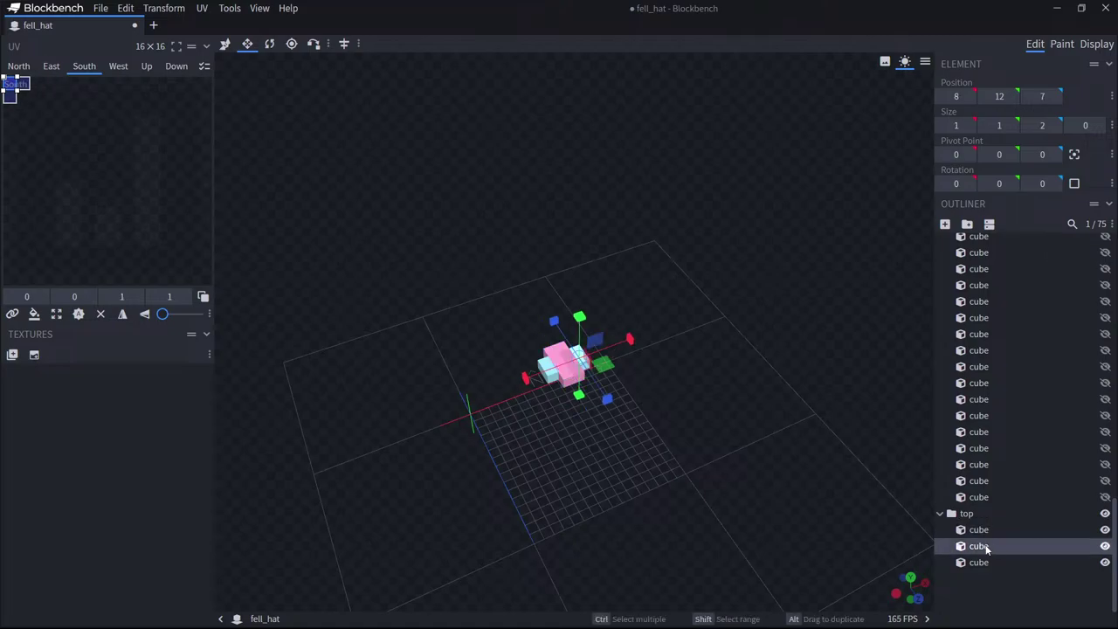
click(986, 533)
key(ctrl+d)
drag(768, 445, 592, 380)
mouse_move(563, 434)
mouse_down()
mouse_move(581, 449)
mouse_move(564, 441)
mouse_up()
drag(701, 329, 730, 382)
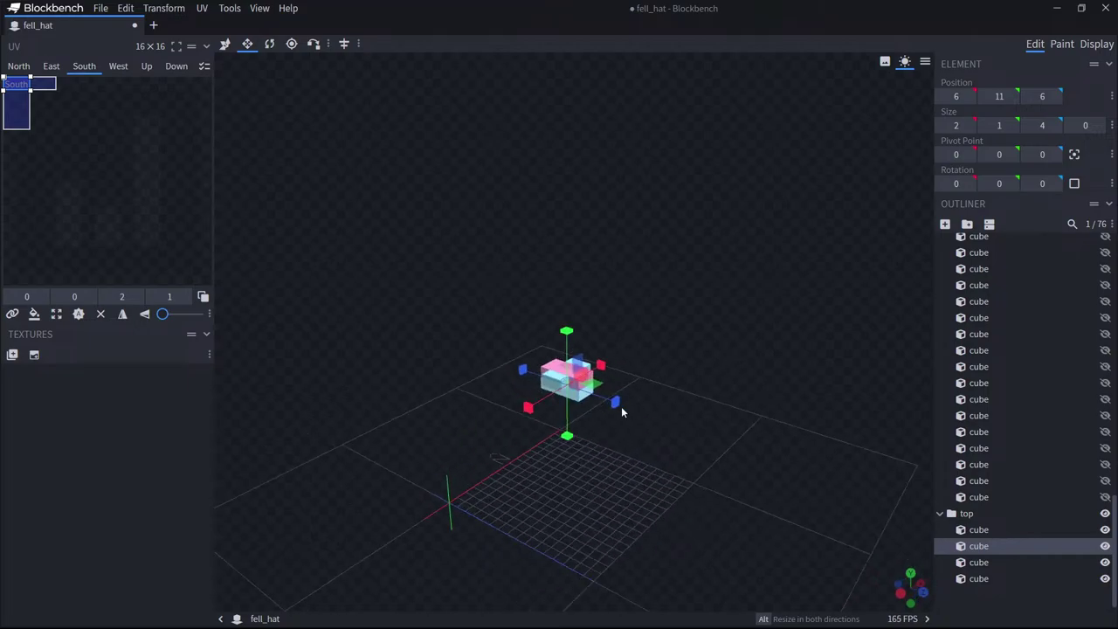
Resize the lower block into a 4×1×1 bar along the north edge at position 5, 11, 5.
drag(616, 403, 631, 406)
drag(641, 426, 702, 458)
drag(524, 379, 515, 377)
drag(628, 382, 570, 386)
drag(646, 395, 742, 423)
drag(600, 425, 613, 431)
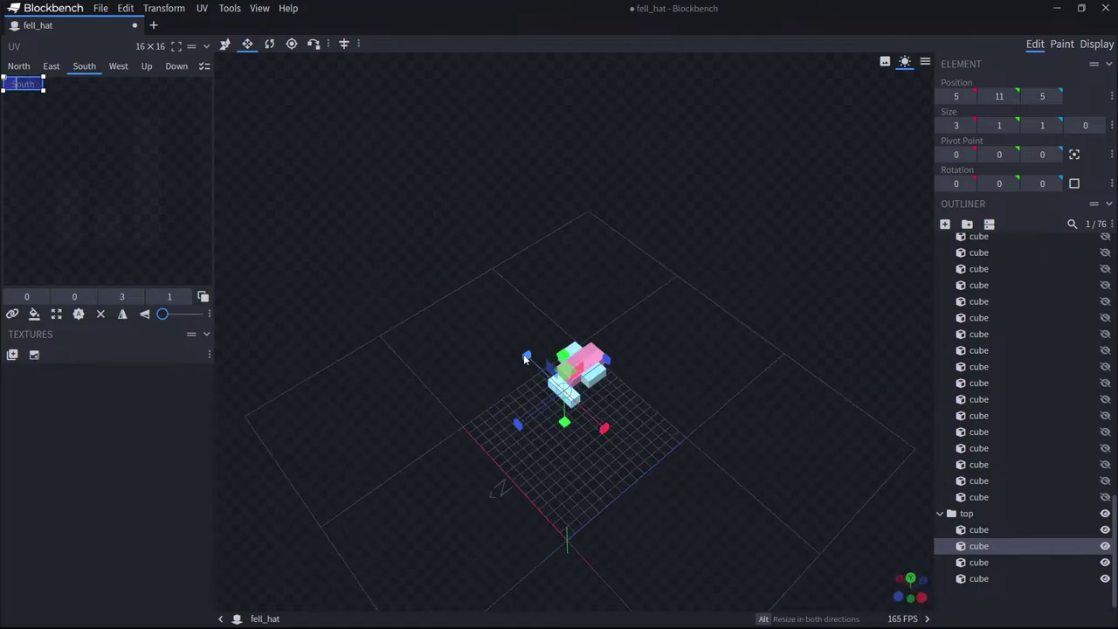
drag(526, 356, 518, 351)
Duplicate the 4×1×1 bar, move the copy west to Z 6 and shorten it to 2×1×1 at X 4.
click(976, 547)
key(ctrl+d)
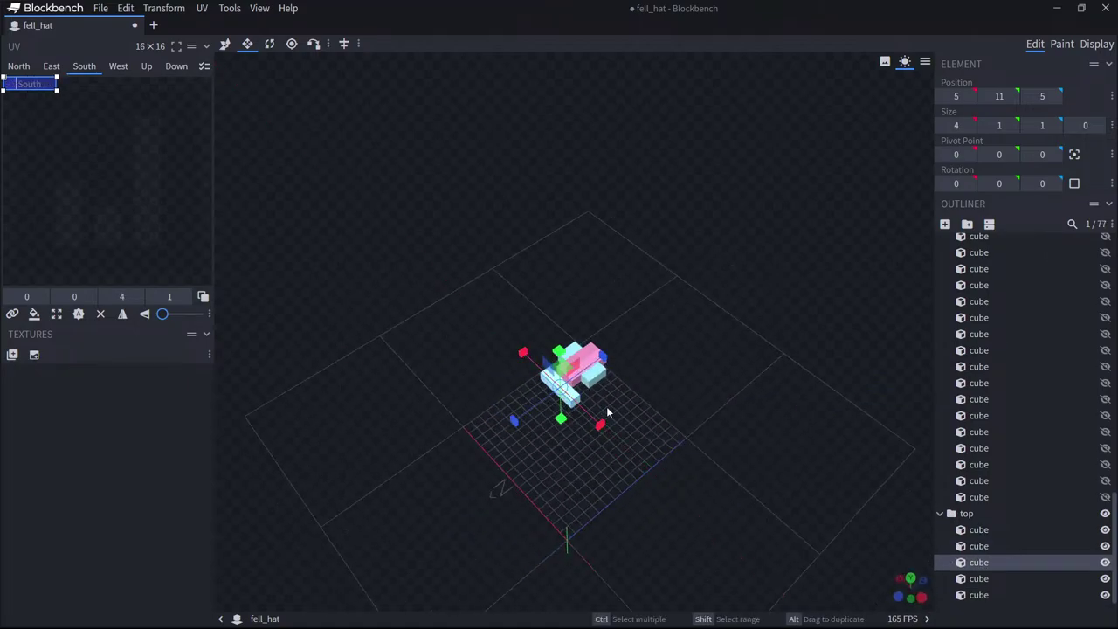
click(224, 46)
drag(601, 359, 612, 352)
drag(529, 347, 561, 374)
drag(670, 373, 622, 377)
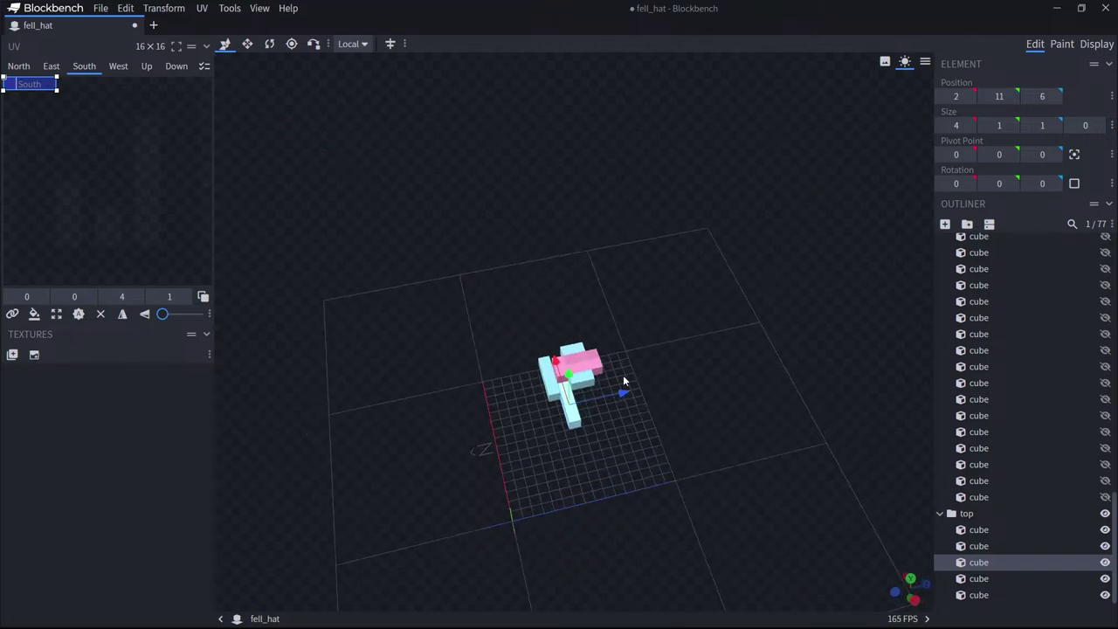
click(247, 43)
drag(585, 451, 573, 426)
drag(689, 406, 631, 404)
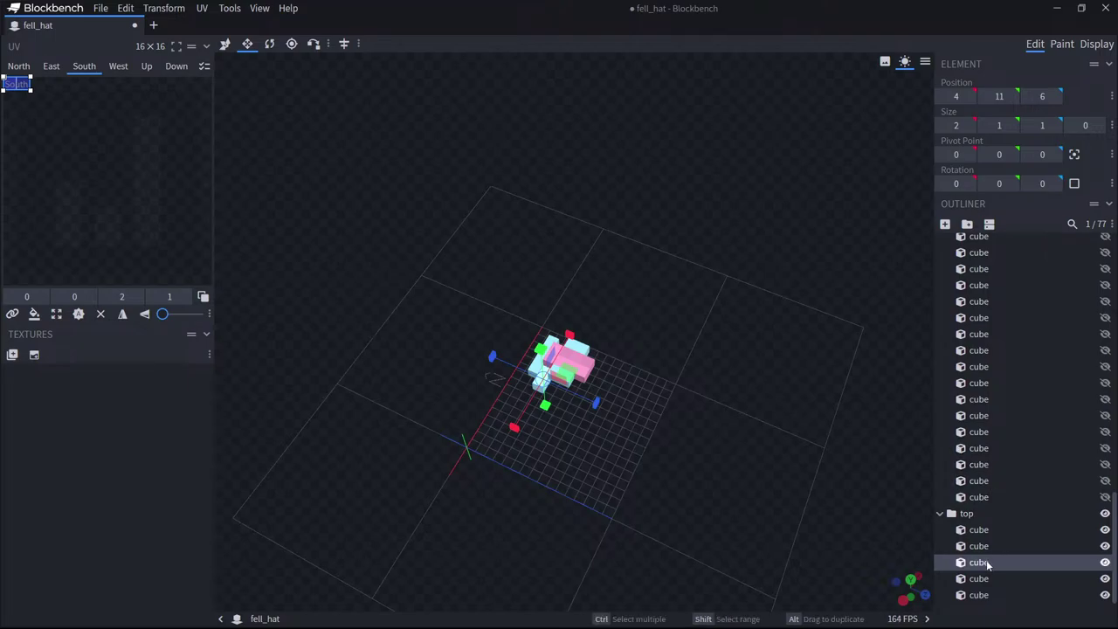
Duplicate the 2×1×1 block, move the copy to Z 7 and resize it to 1×1×3 along the west edge.
key(ctrl+d)
click(225, 43)
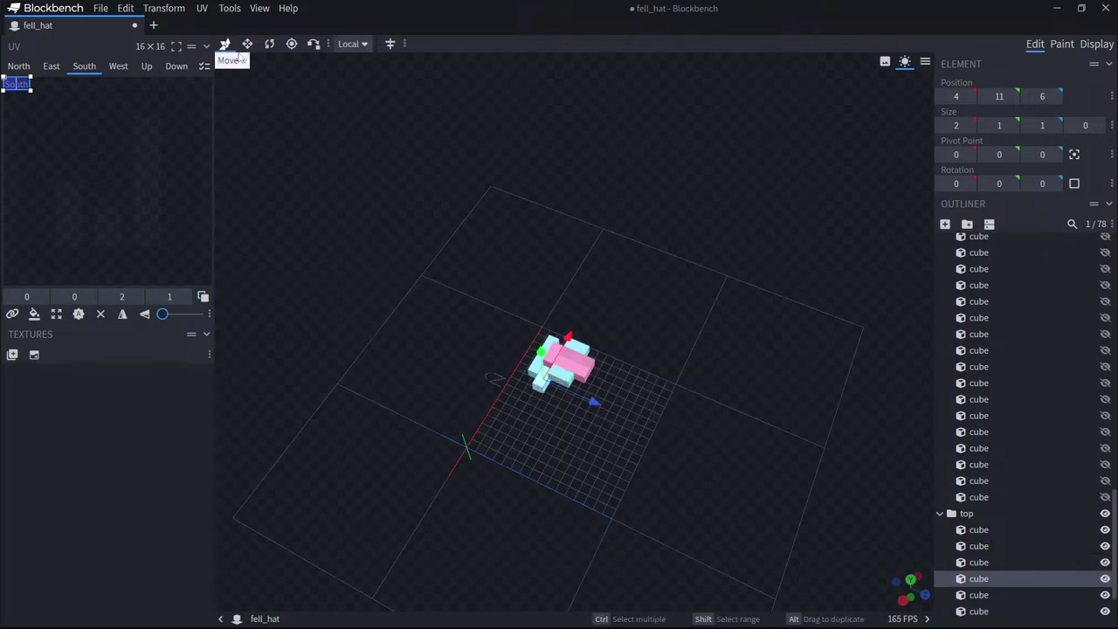
drag(587, 391, 617, 416)
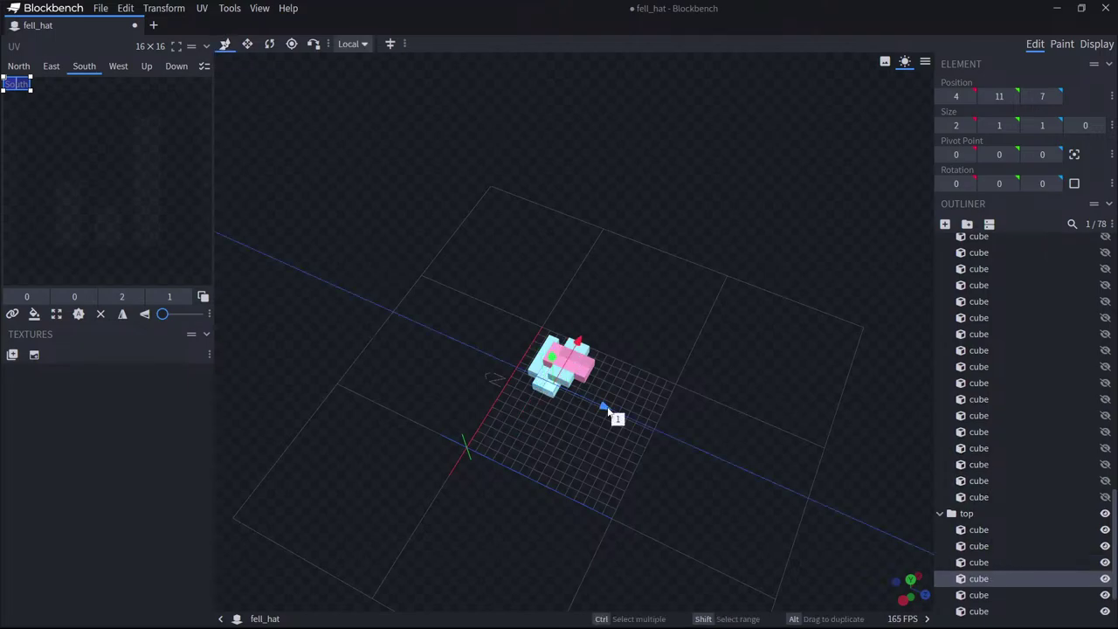
click(247, 44)
drag(579, 347, 579, 355)
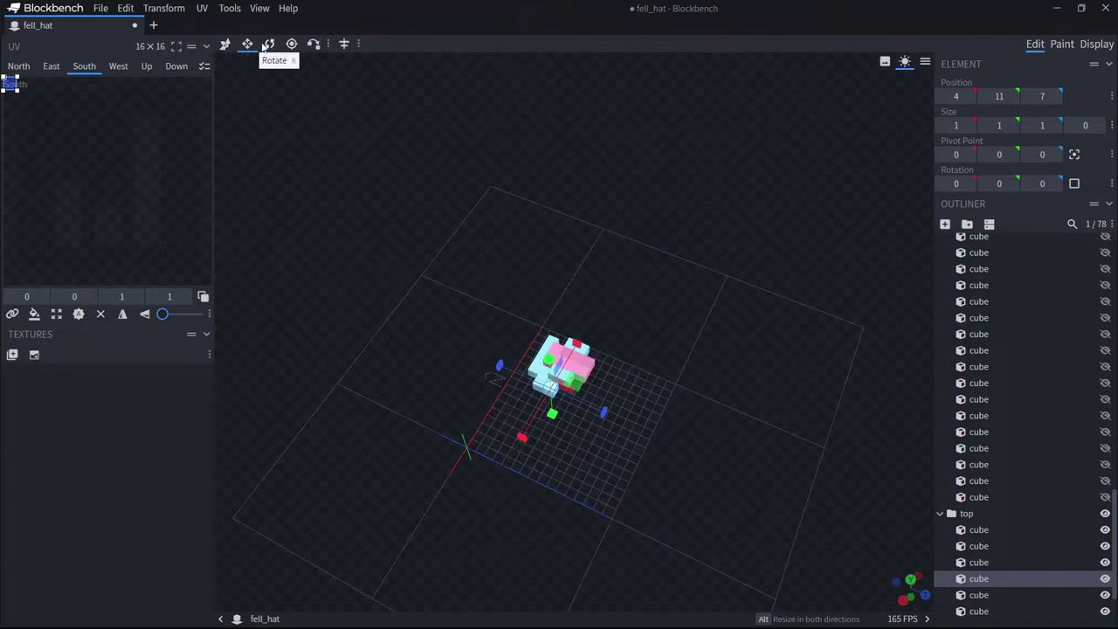
drag(603, 412, 621, 424)
drag(644, 404, 528, 381)
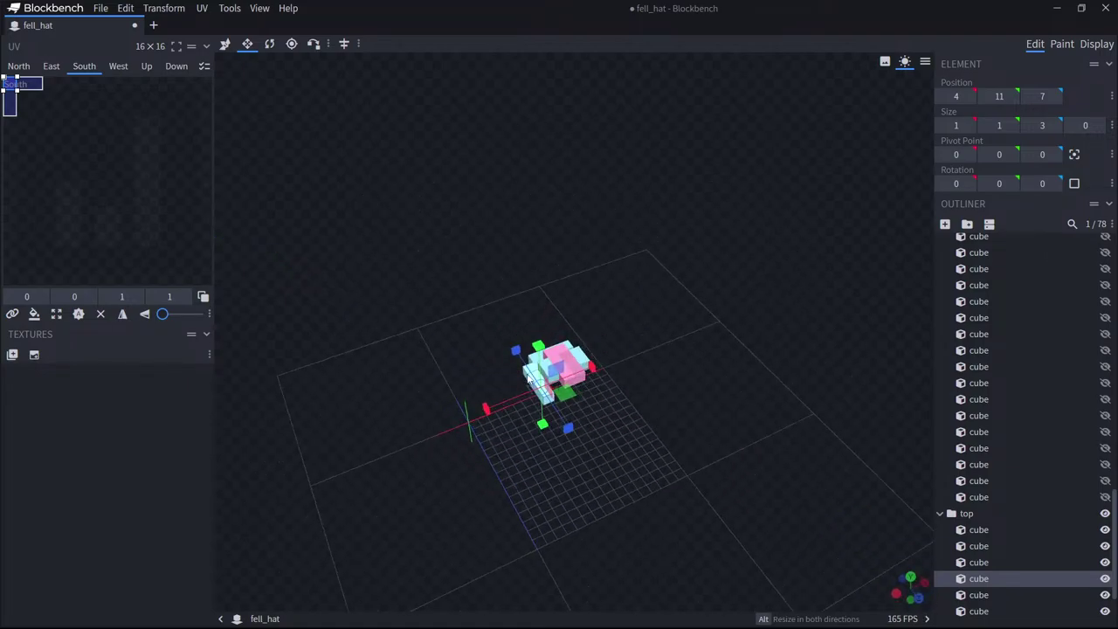
Duplicate the 2×1×1 block at Z 6 and move the copy to Z 9 on the southwest corner.
click(225, 44)
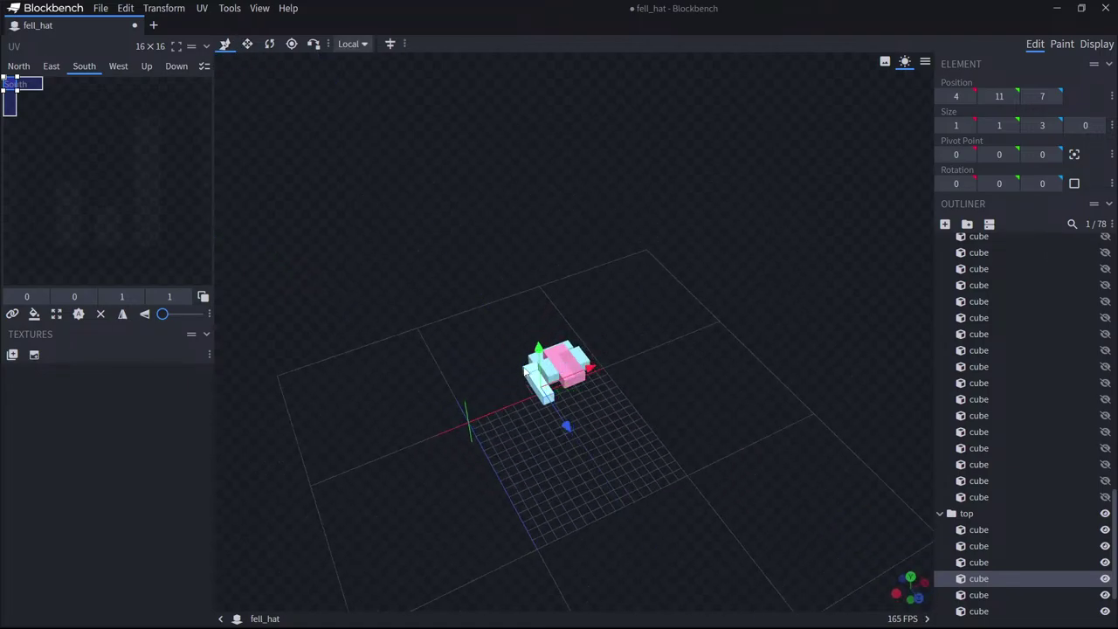
click(525, 371)
key(ctrl+d)
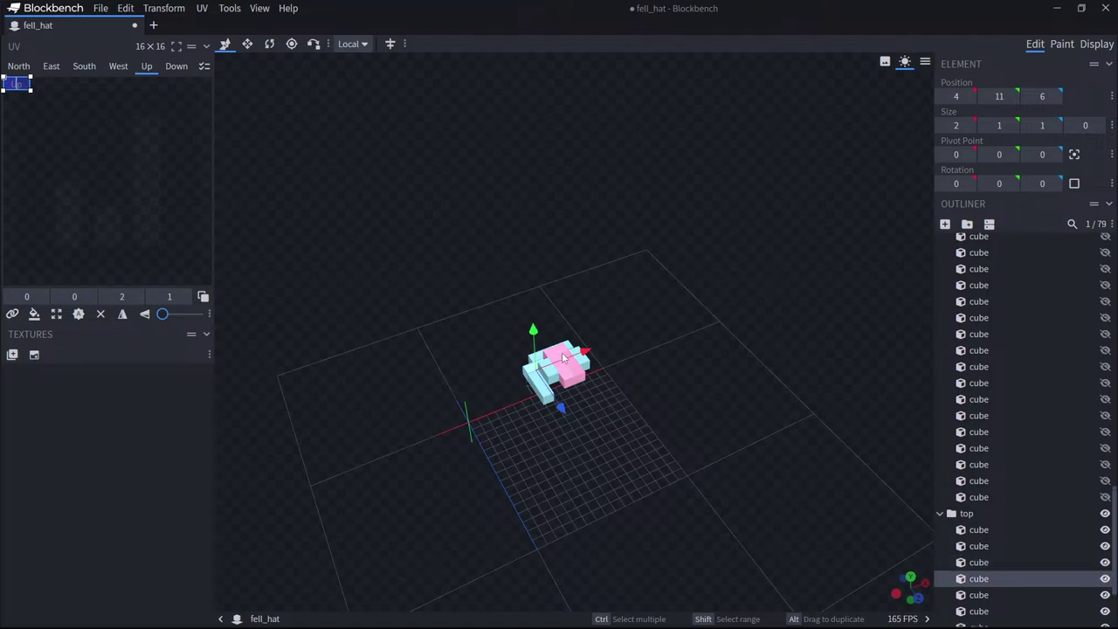
drag(573, 419, 591, 434)
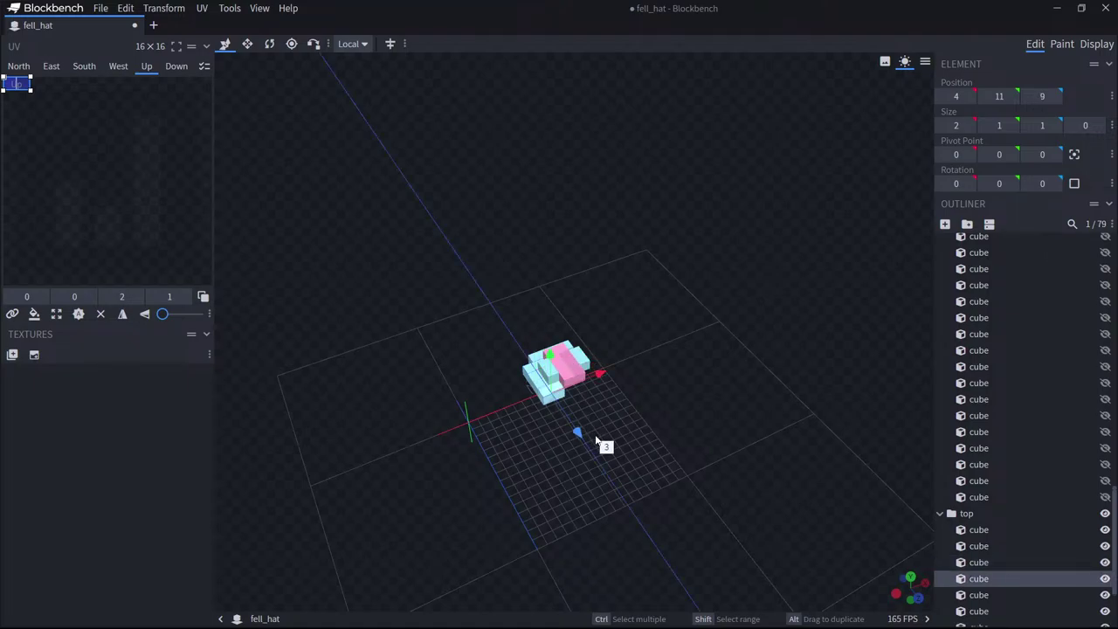
Shorten the west-edge block to 1×1×2 at position 4, 11, 7.
click(536, 384)
click(247, 43)
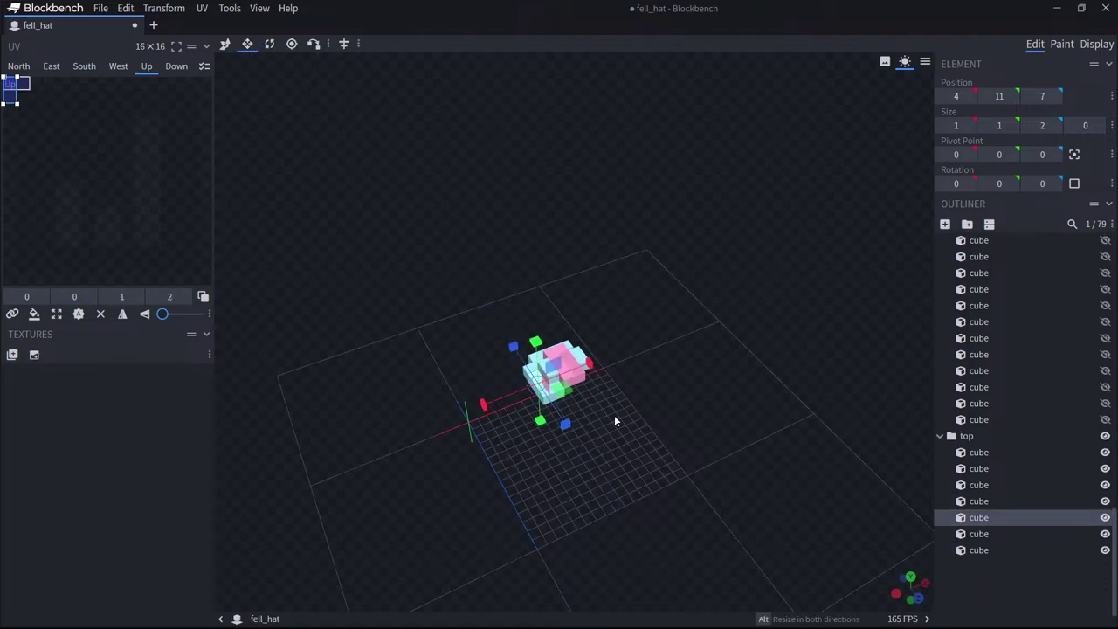
drag(614, 420, 636, 422)
click(230, 44)
key(s)
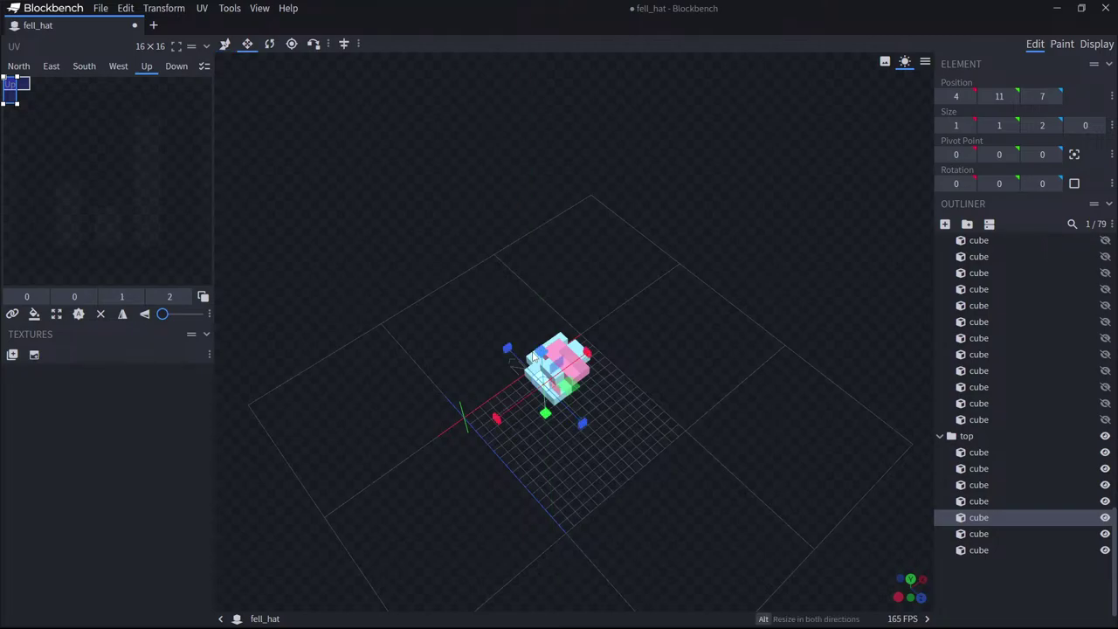
Duplicate the 4×1×1 bar on the north edge and move the copy to the south edge.
click(527, 364)
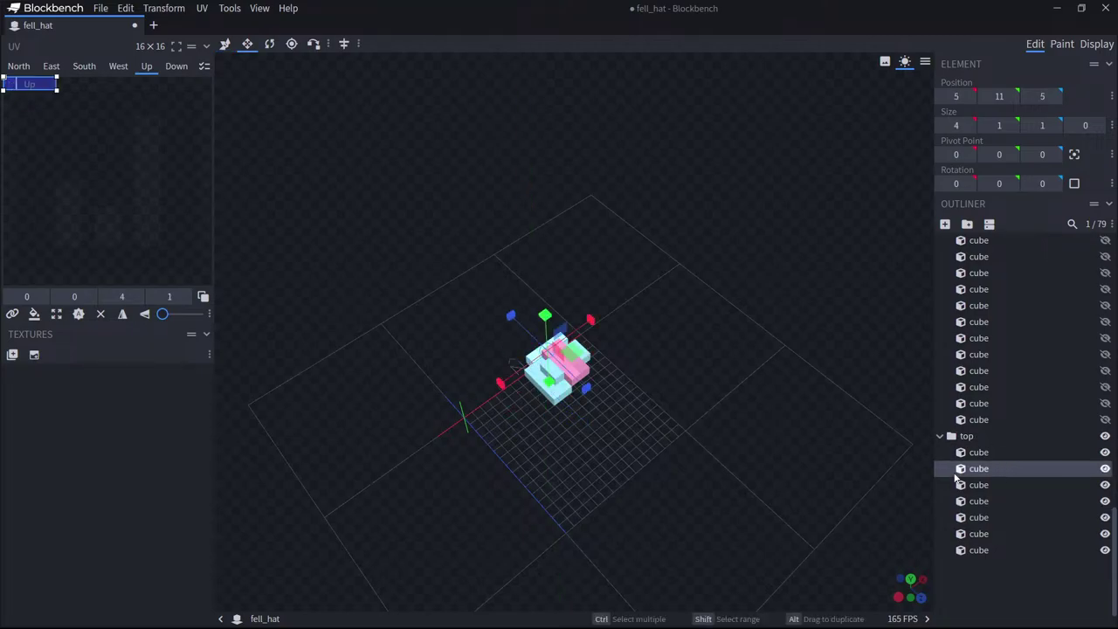
key(ctrl+d)
click(224, 44)
drag(585, 388, 638, 440)
drag(688, 407, 601, 392)
Duplicate the 2×1×1 block on the southwest corner and move the copy east to X 8.
click(530, 358)
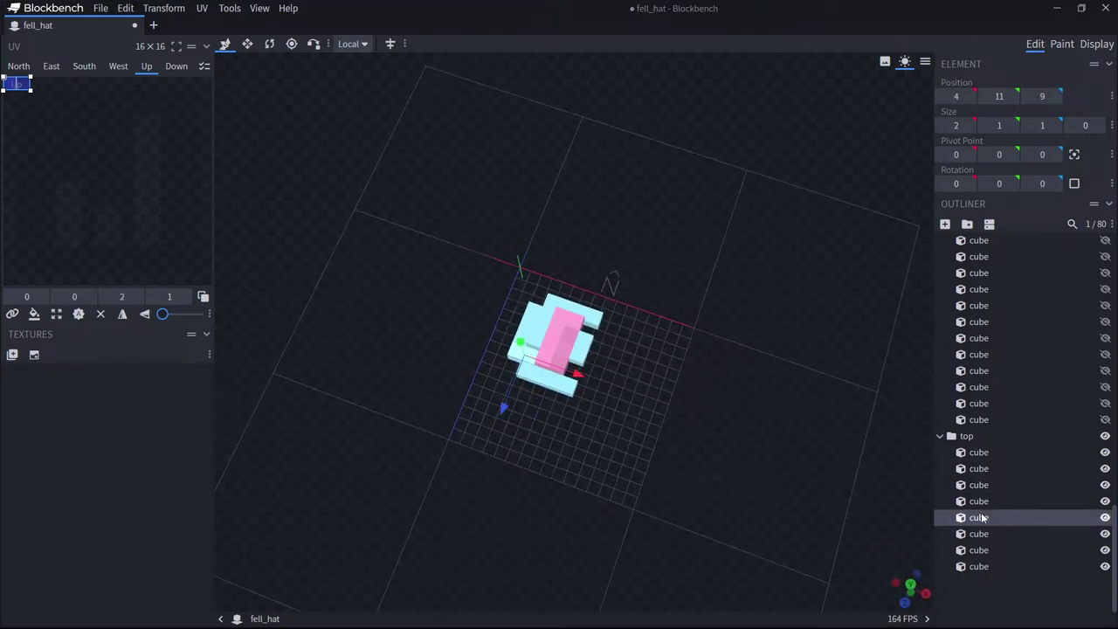
key(ctrl+d)
drag(576, 374, 643, 398)
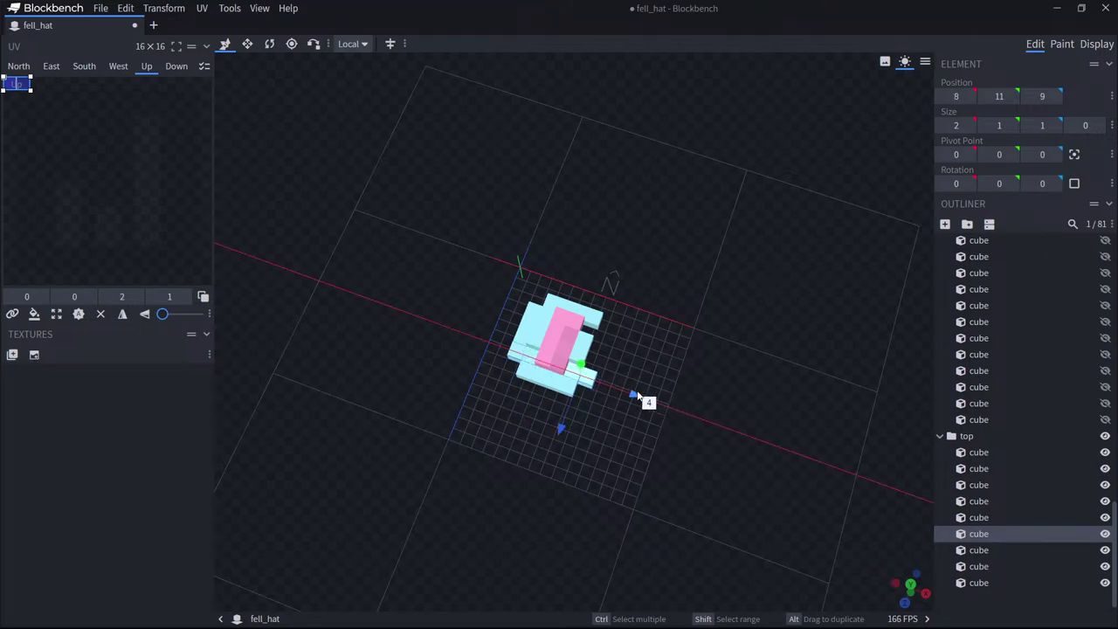
Duplicate the 1×1×2 block on the west edge and move the copy across to the east edge.
click(526, 334)
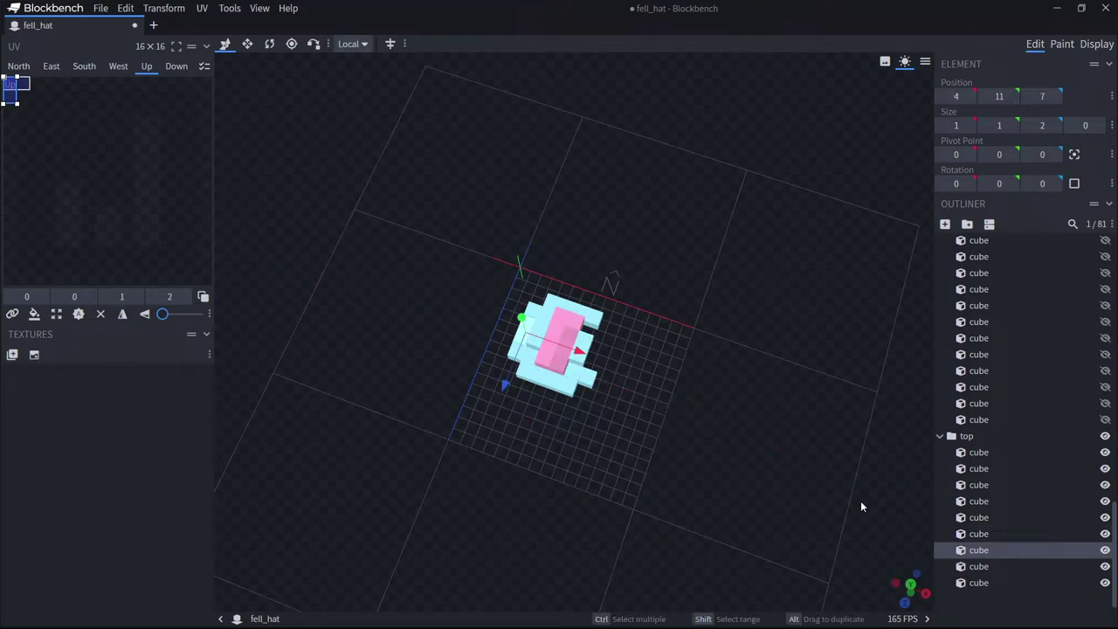
key(ctrl+d)
drag(579, 351, 648, 351)
Duplicate the 2×1×1 block on the northwest corner and move the copy east to 8, 11, 6.
click(530, 315)
key(ctrl+d)
drag(727, 349, 705, 225)
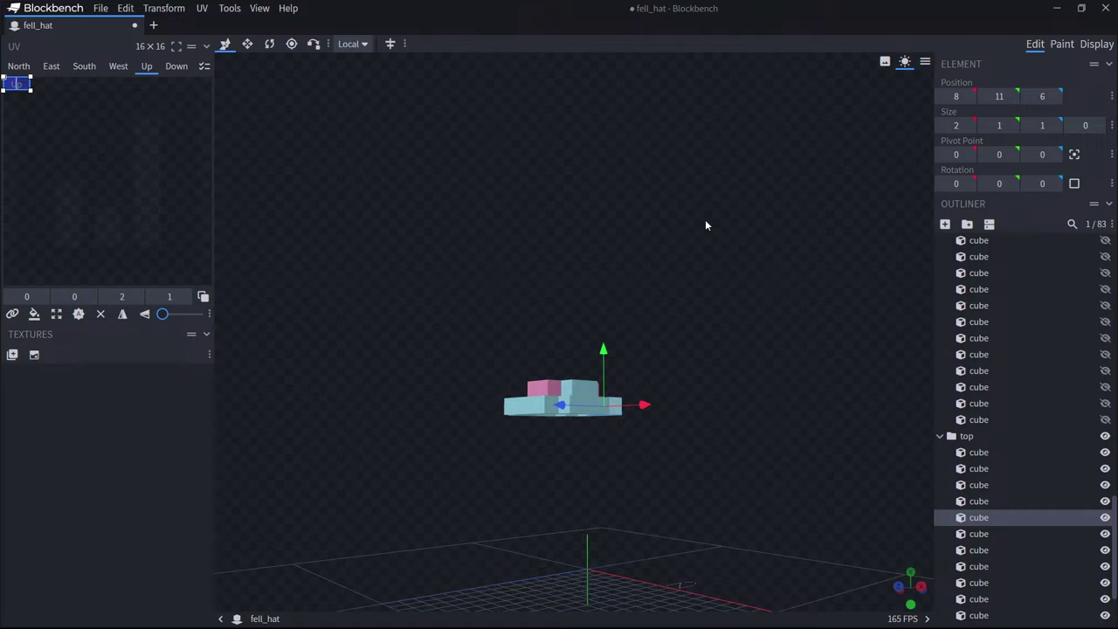
drag(766, 167, 703, 340)
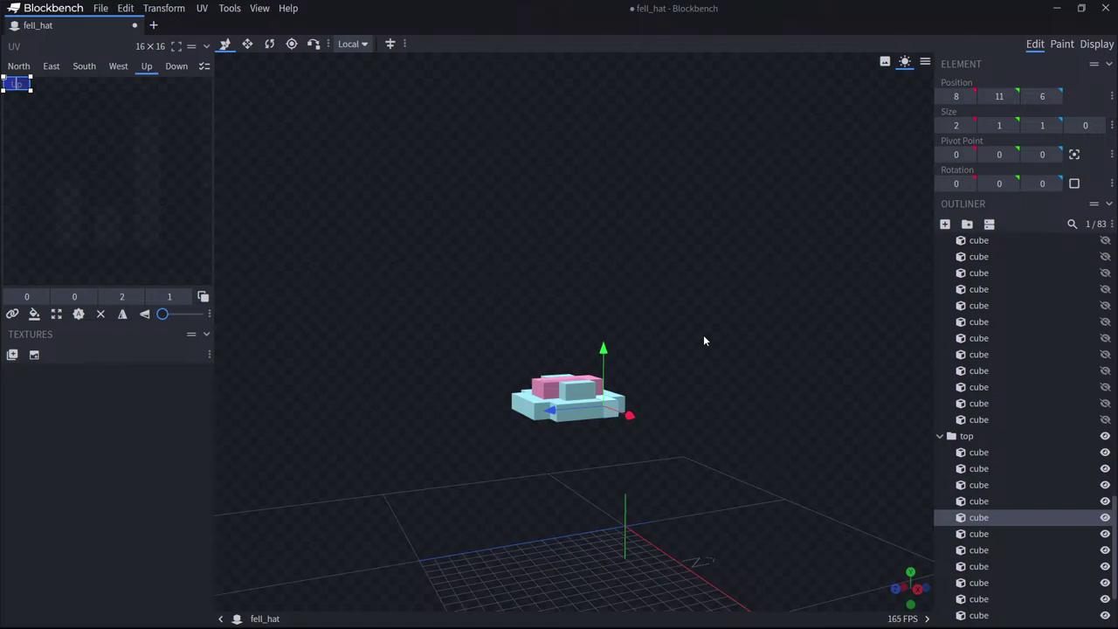
Duplicate the 4×1×1 north bar, move the copy to Y 10, Z 4 and widen it to 6×1×1 at X 4.
drag(489, 96, 742, 349)
scroll(959, 491, down, 2)
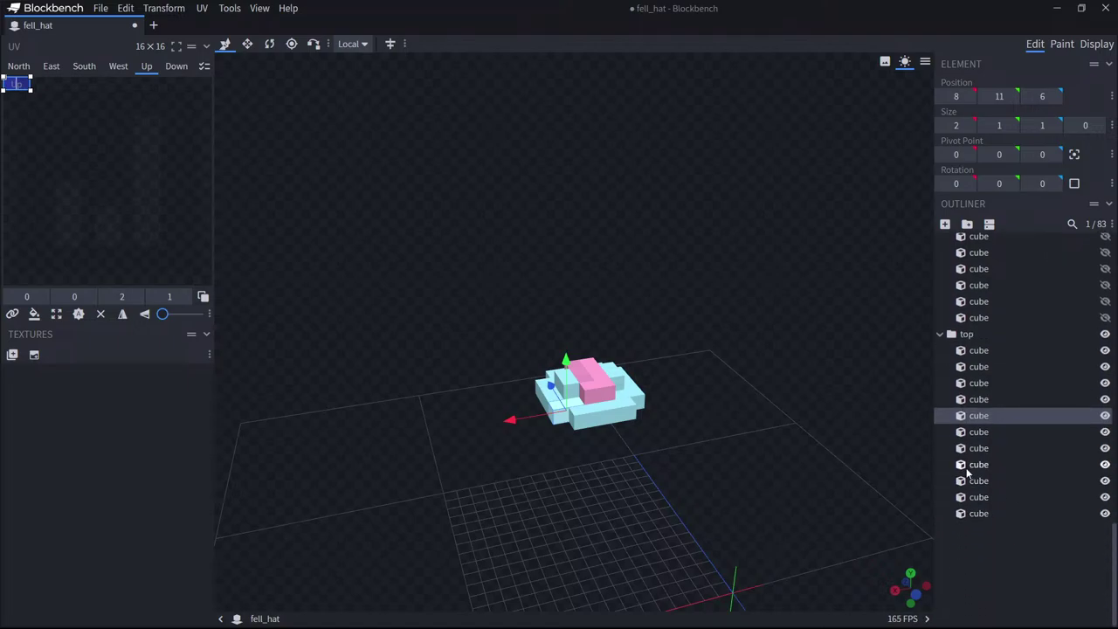
drag(729, 430, 978, 367)
click(635, 419)
key(ctrl+d)
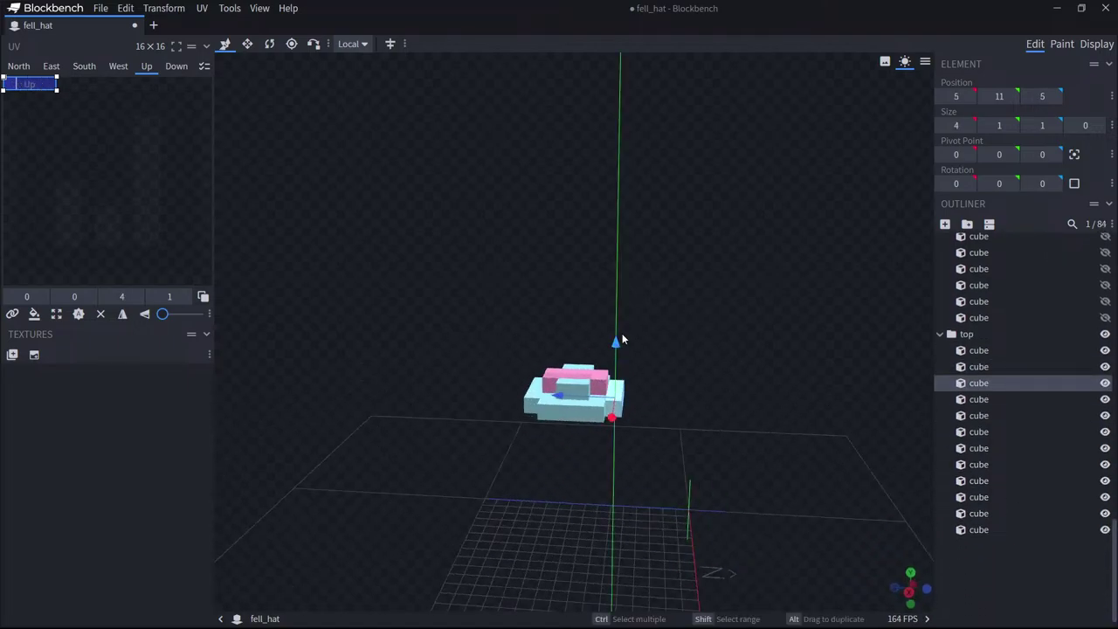
drag(615, 344, 620, 365)
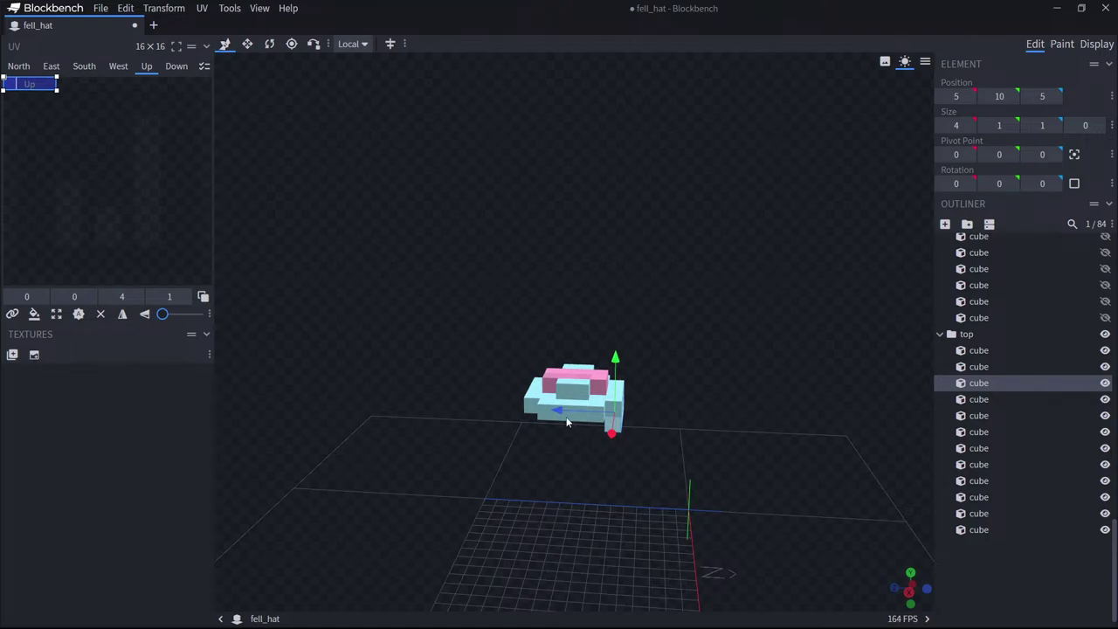
drag(566, 422, 620, 458)
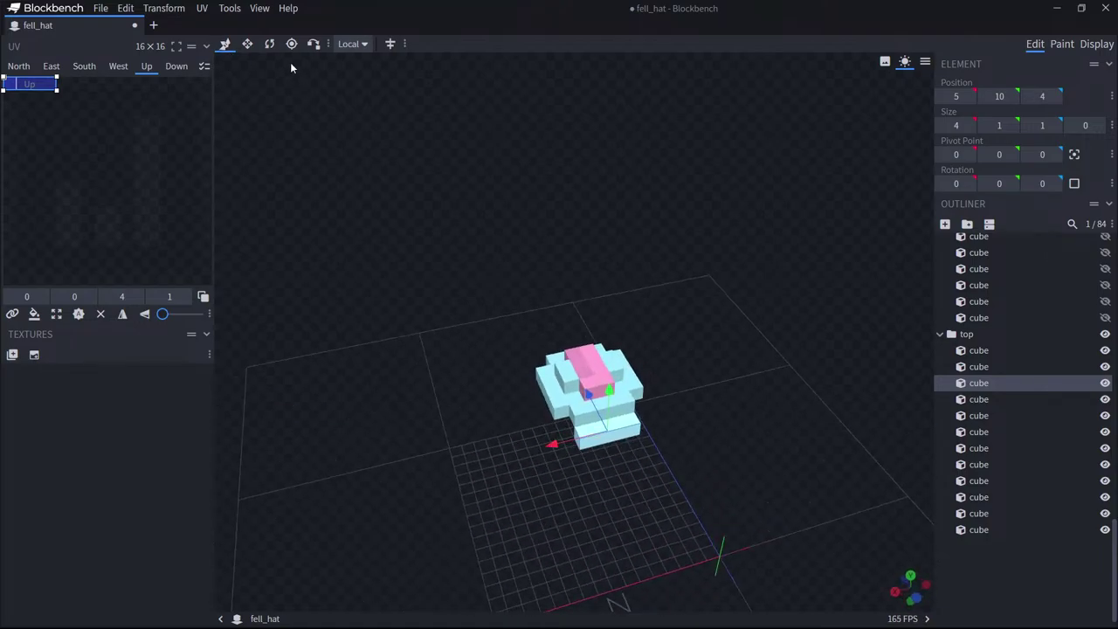
click(247, 44)
drag(548, 449, 536, 452)
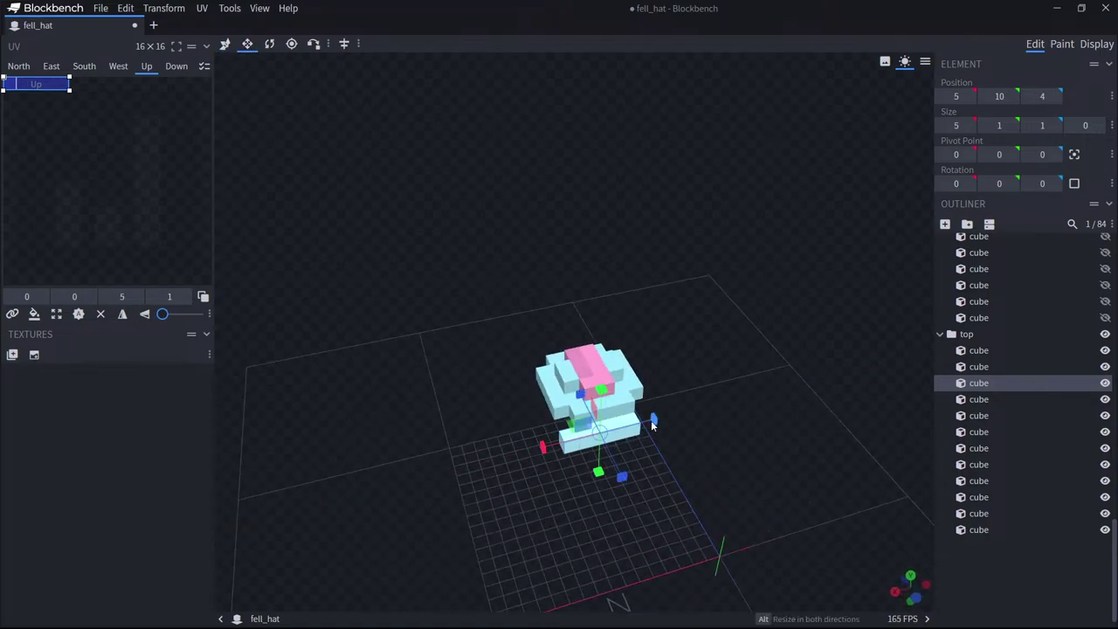
drag(652, 422, 569, 422)
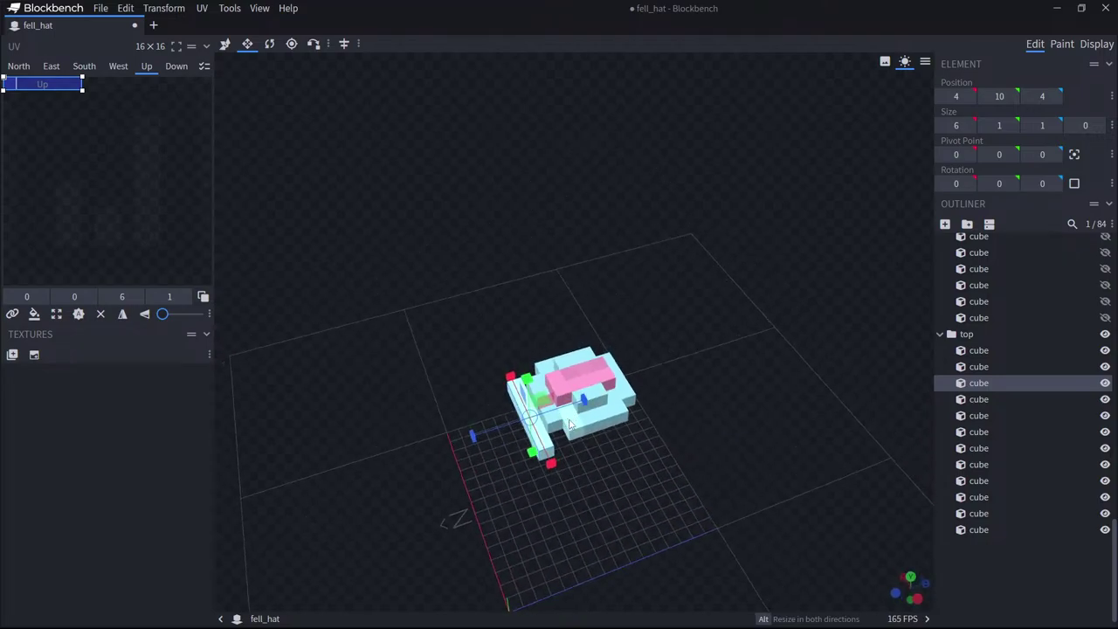
Duplicate the 2×1×1 block at 4, 11, 6 and move the copy down and outward to 3, 10, 5.
click(570, 425)
click(980, 418)
key(ctrl+d)
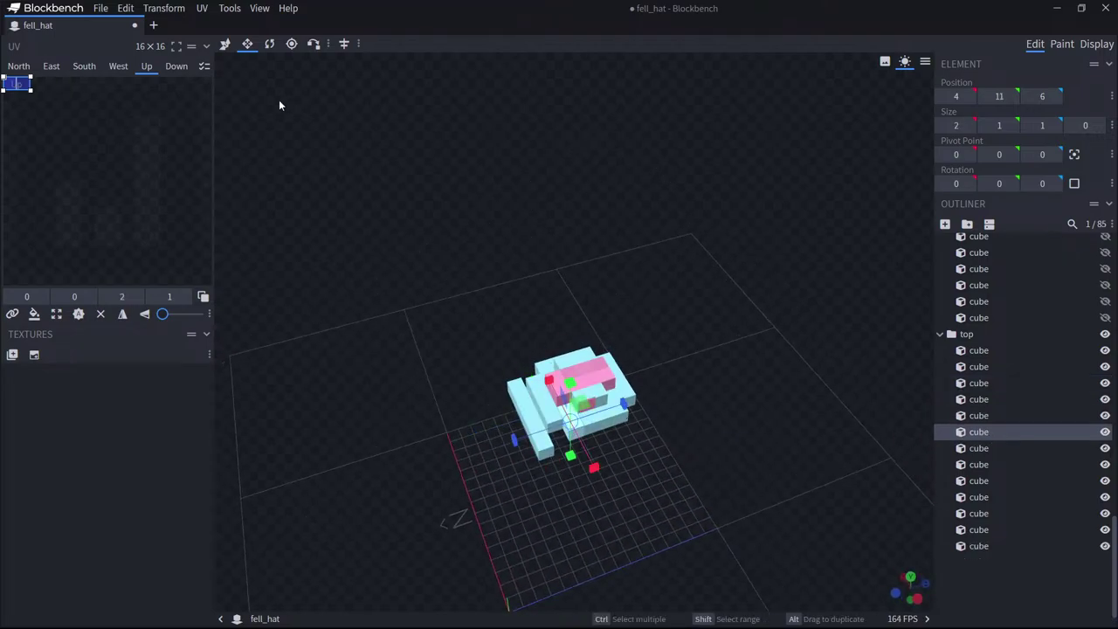
key(v)
drag(570, 388, 608, 422)
mouse_move(539, 395)
mouse_down()
mouse_move(546, 407)
mouse_move(537, 402)
mouse_up()
click(539, 437)
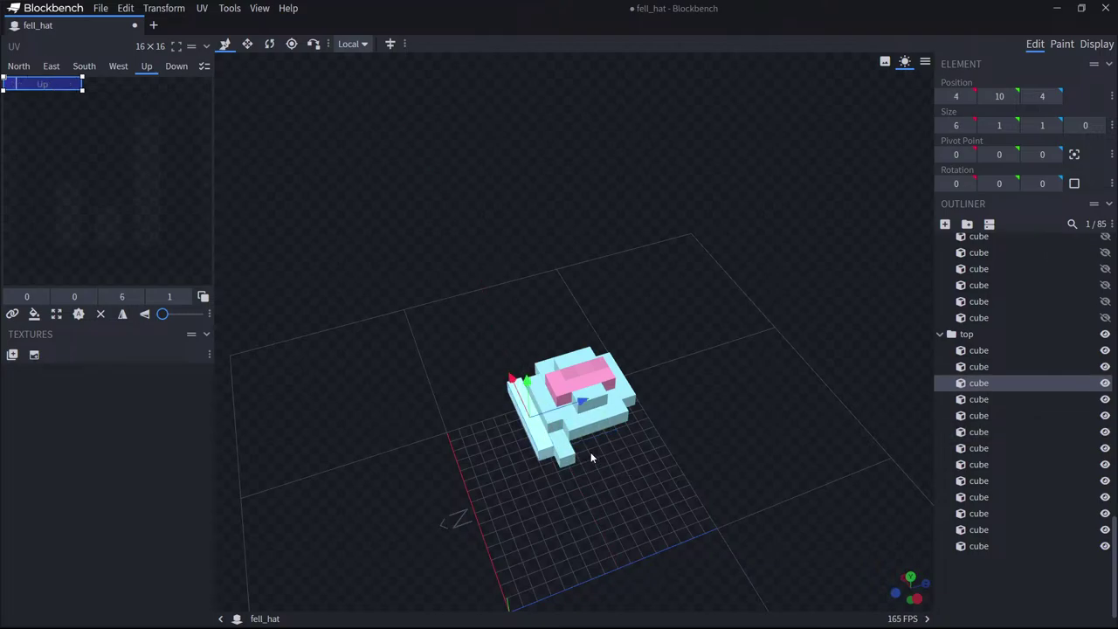
Duplicate the lower 2×1×1 block at 3, 10, 5 and move the copy east to X 9.
drag(563, 454, 814, 463)
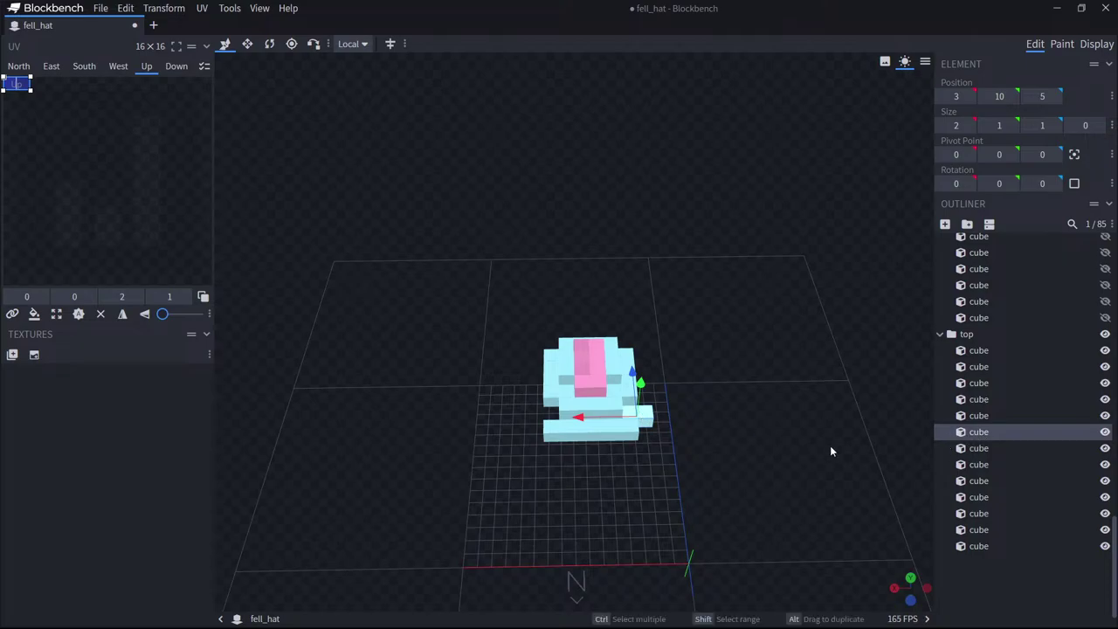
key(ctrl+d)
drag(579, 417, 663, 444)
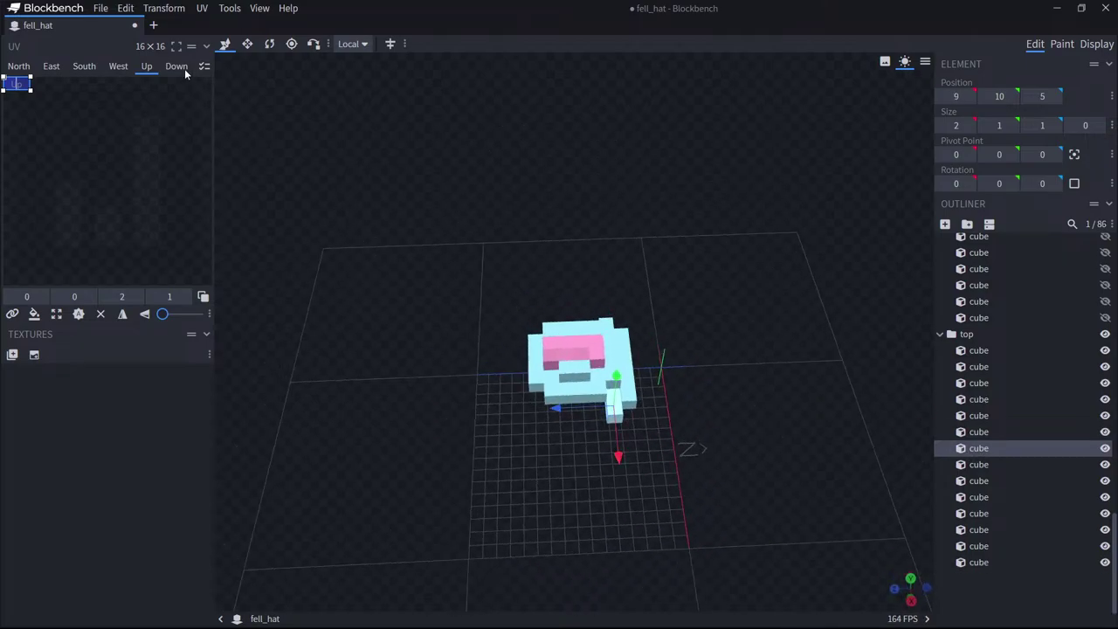
click(251, 43)
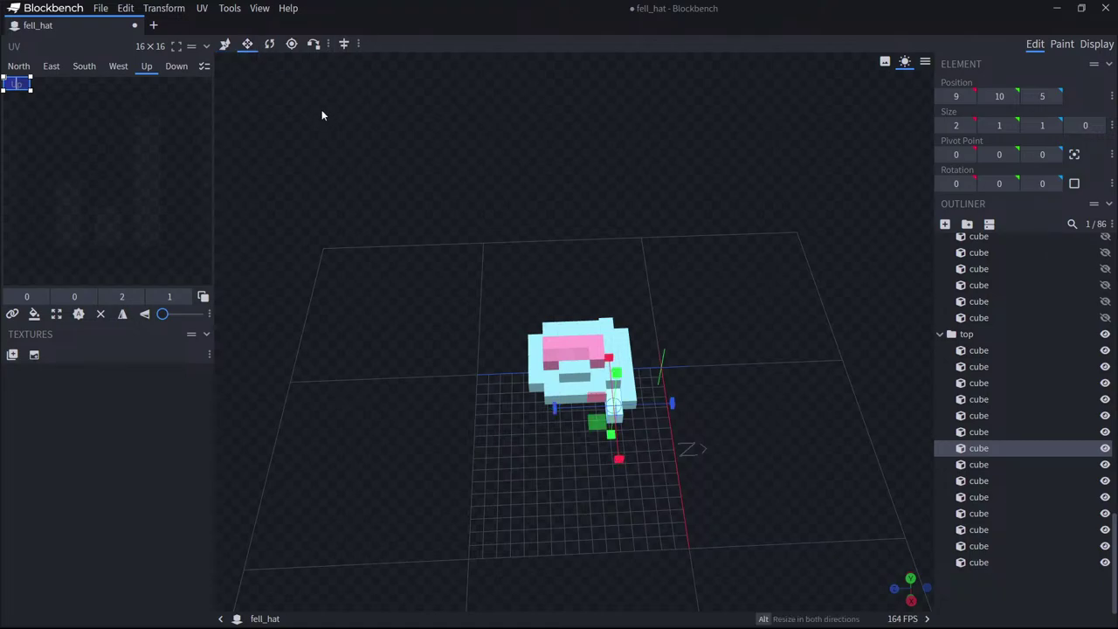
click(224, 43)
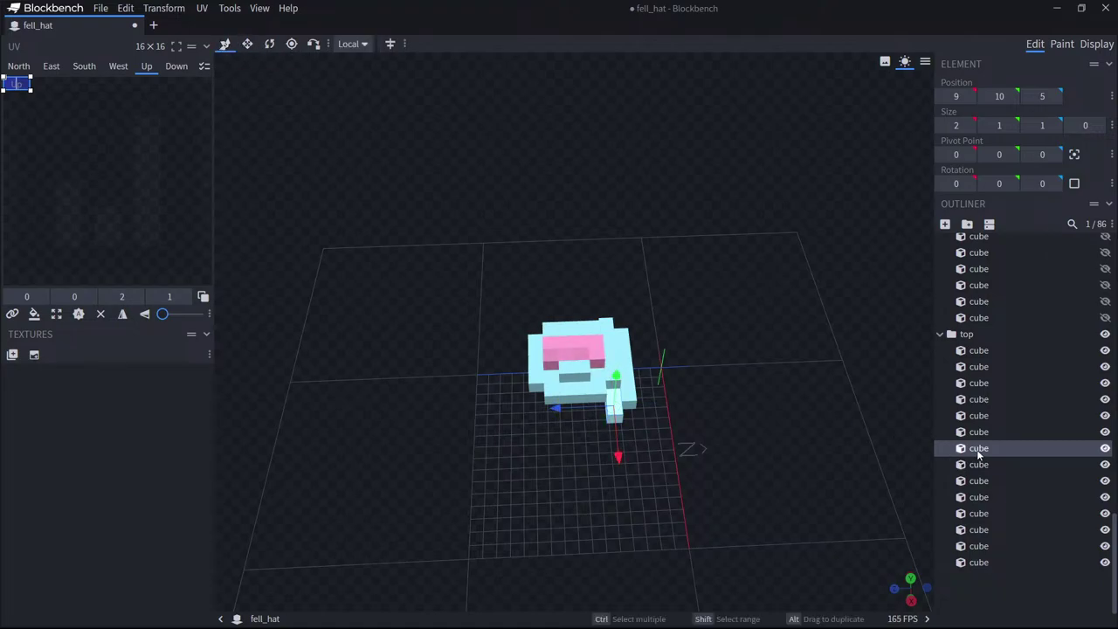
drag(576, 328, 701, 317)
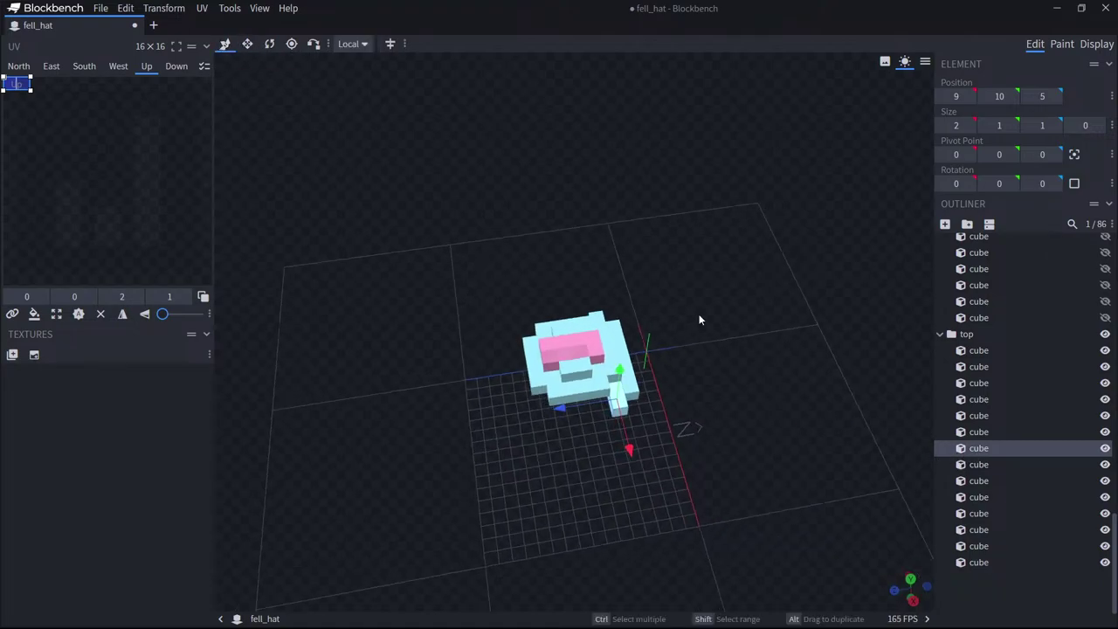
Duplicate the 2×1×1 block at 9, 10, 5 and move the copy south to Z 10.
key(ctrl+d)
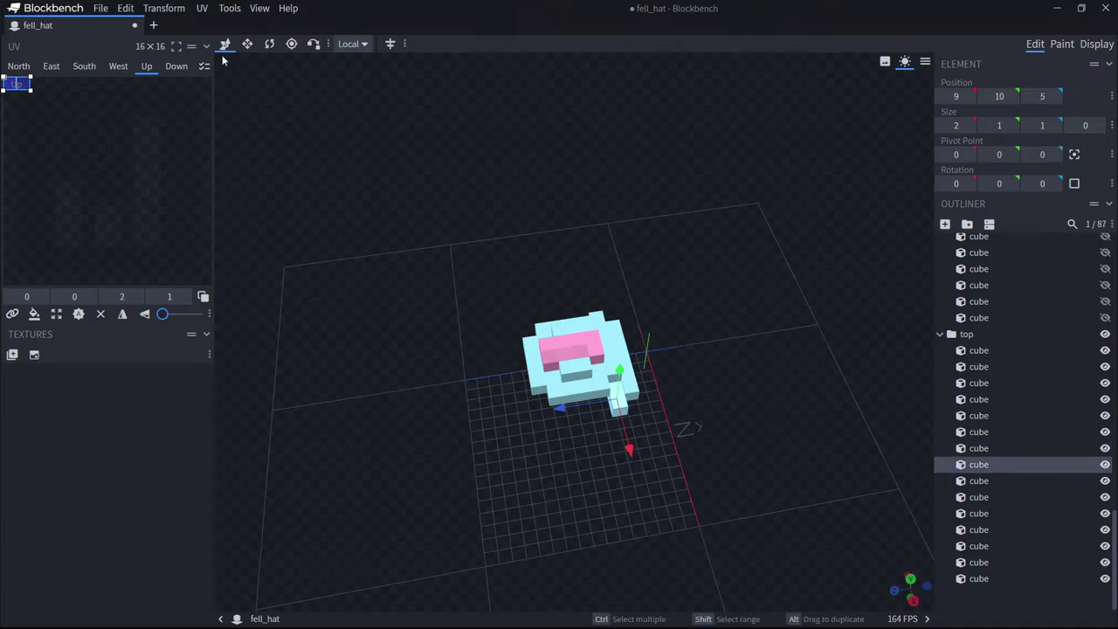
click(247, 43)
click(226, 46)
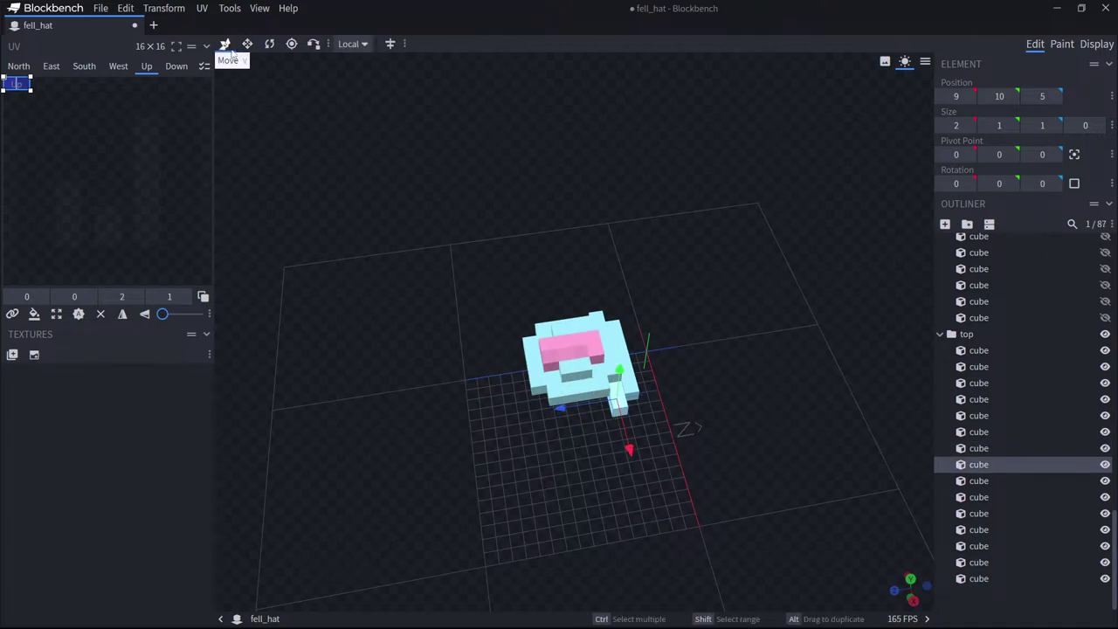
drag(560, 408, 719, 427)
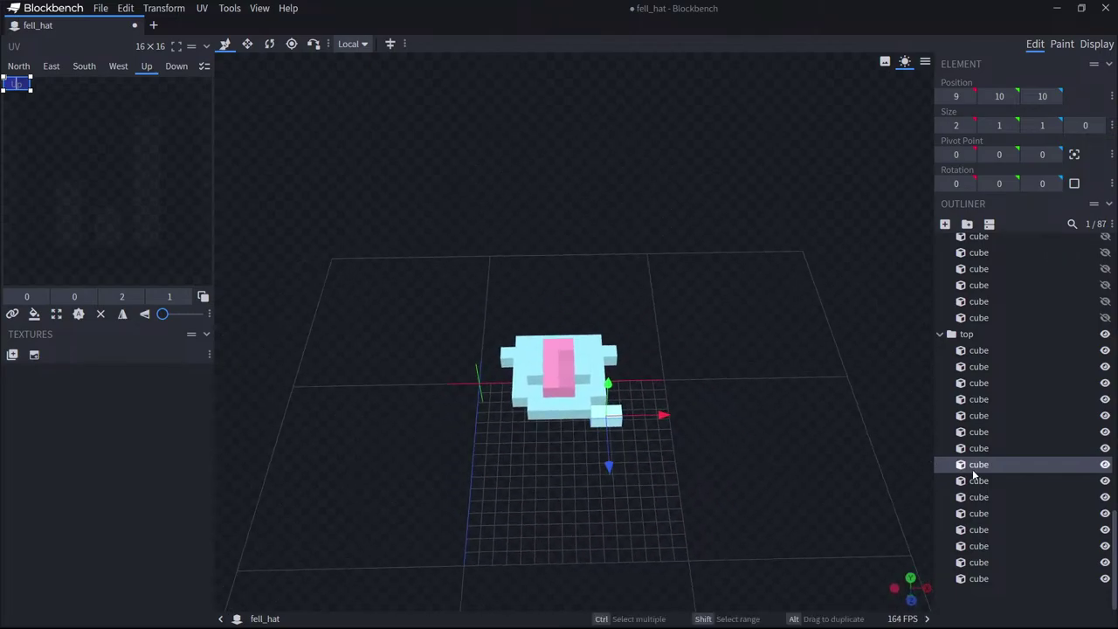
Duplicate the lower southeast block, move the copy to Z 11 and resize it into a 6×1×1 bar at X 4.
key(ctrl+d)
drag(609, 466, 588, 456)
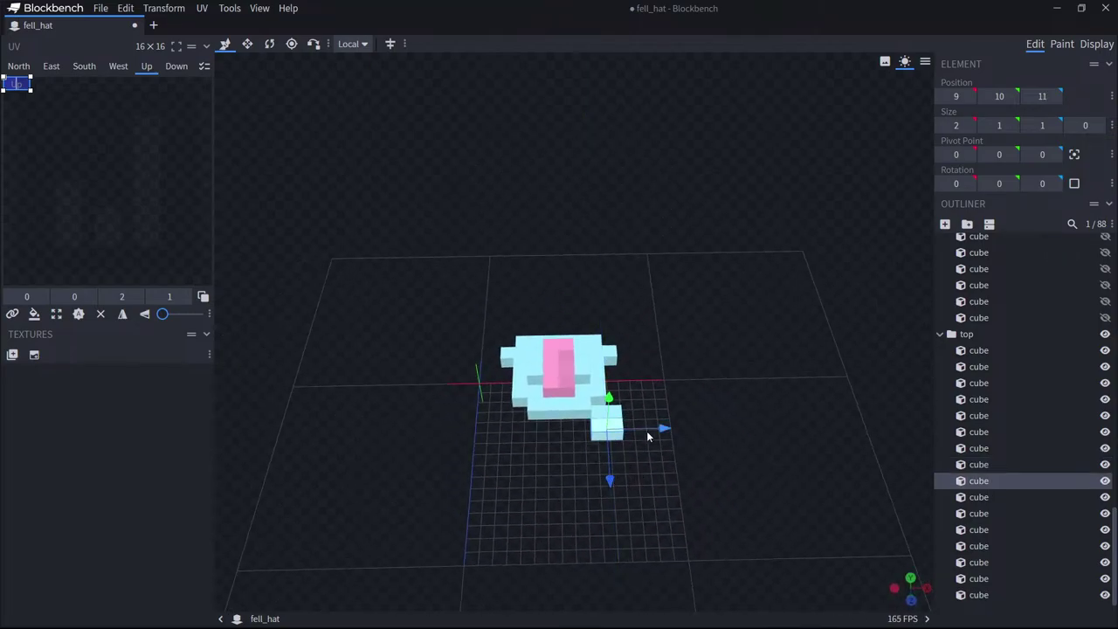
drag(648, 436, 636, 435)
click(247, 43)
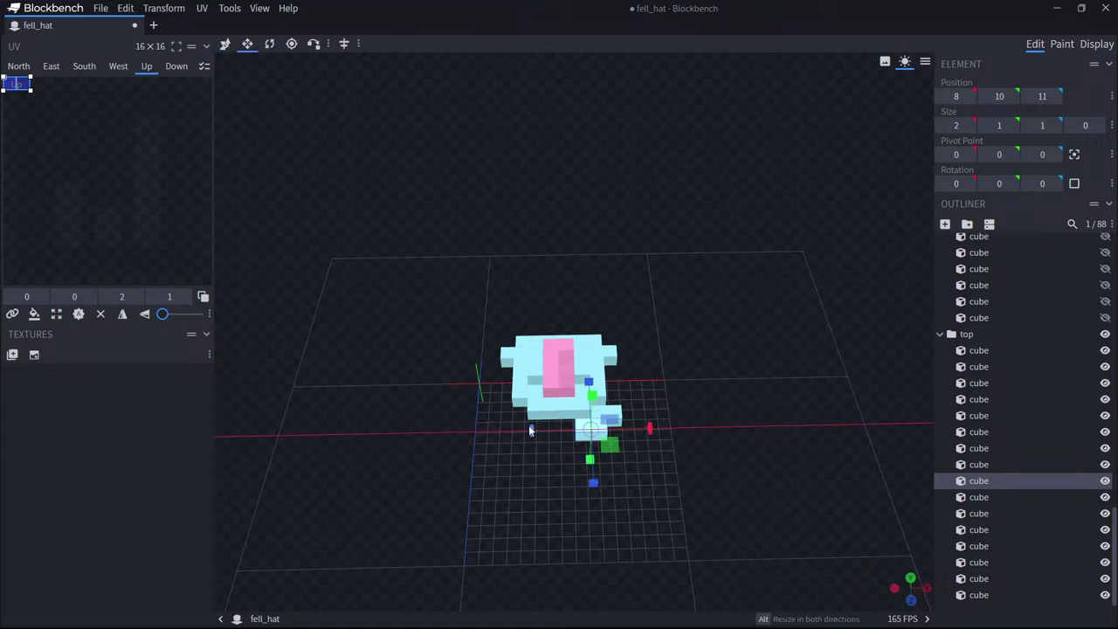
drag(530, 430, 609, 464)
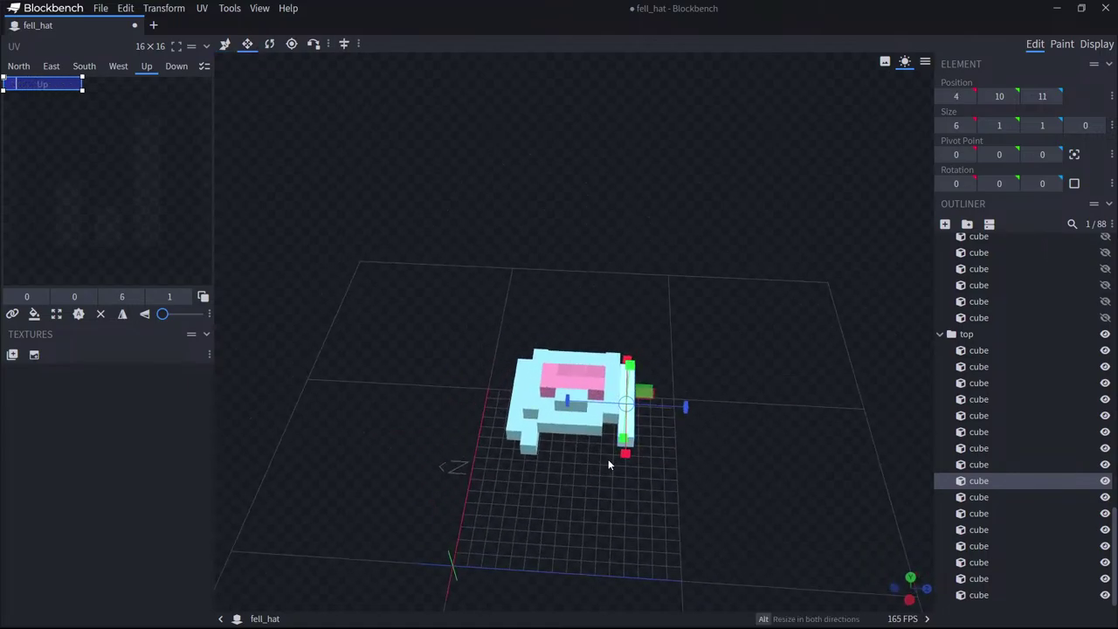
Duplicate the lower northwest 2×1×1 block at 3, 10, 5 and move the copy south to Z 10.
click(225, 44)
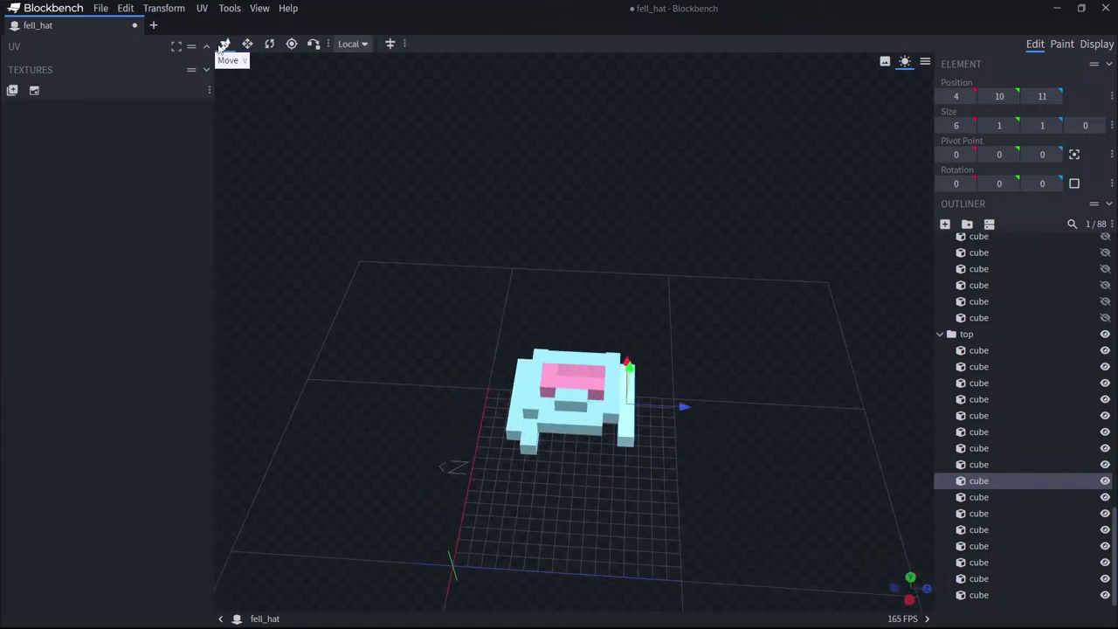
click(1016, 432)
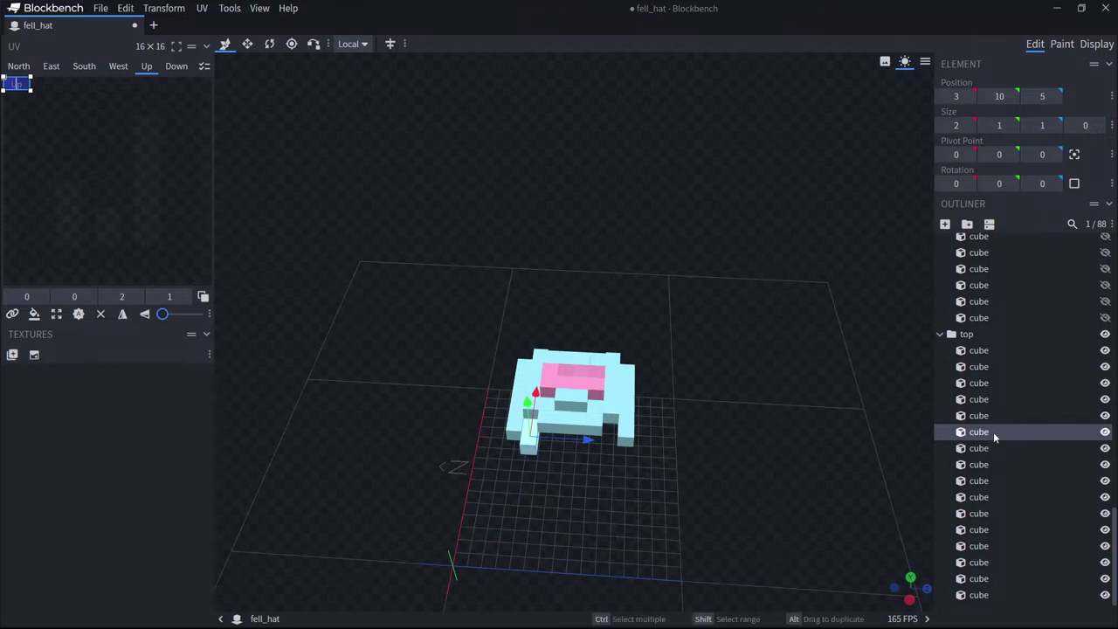
key(ctrl+d)
drag(568, 444, 679, 457)
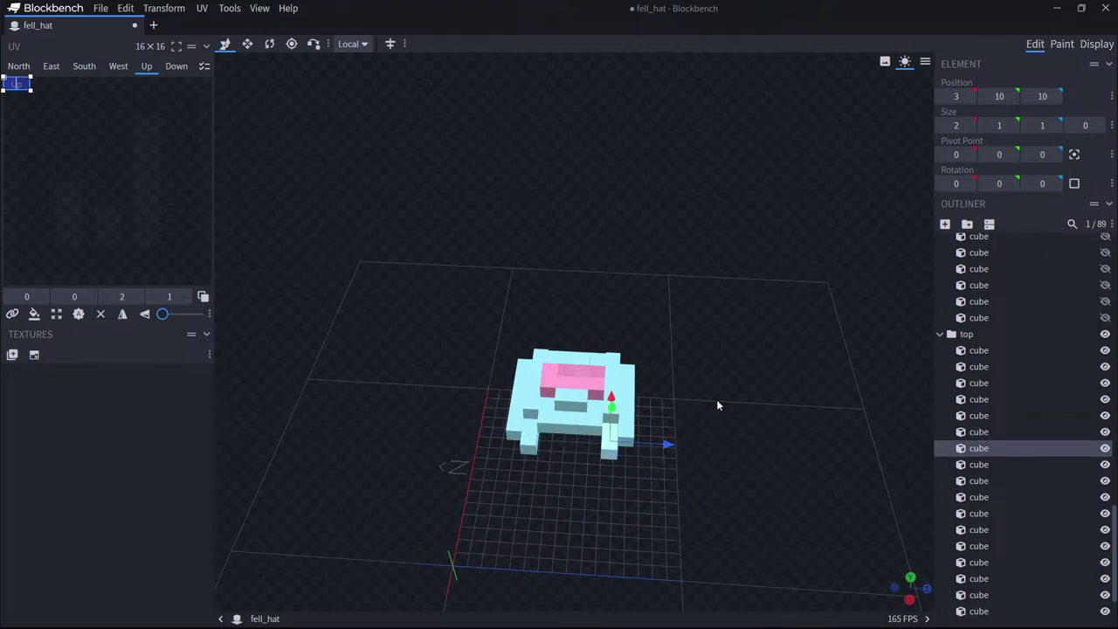
Duplicate the lower southwest block, move the copy to Z 9 and resize it to 1×1×4 at position 3, 10, 6.
drag(719, 403, 586, 405)
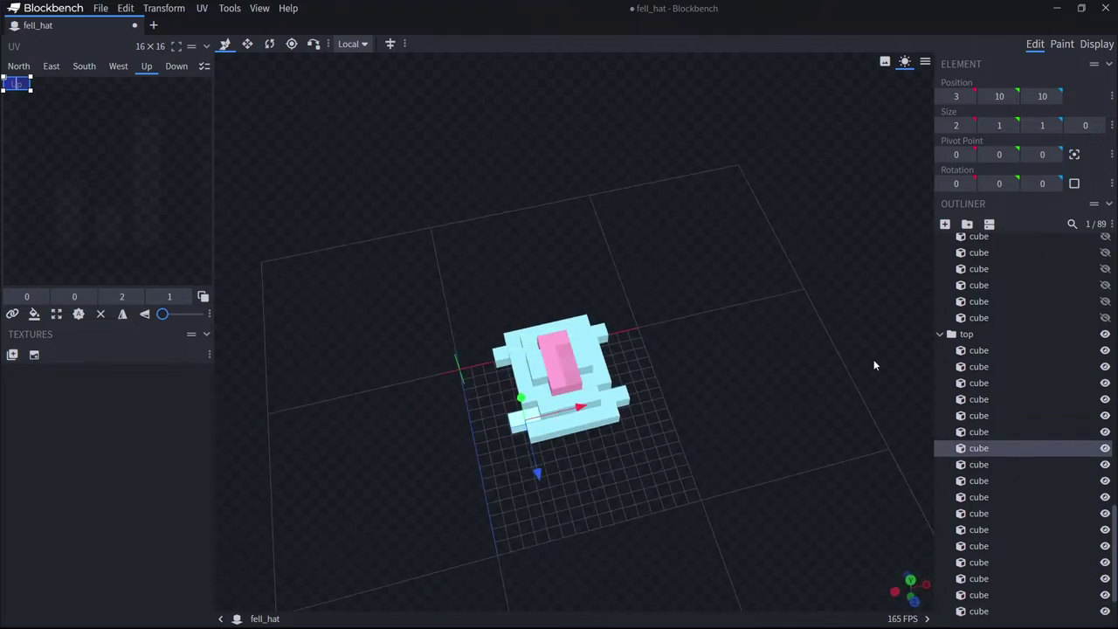
key(ctrl+d)
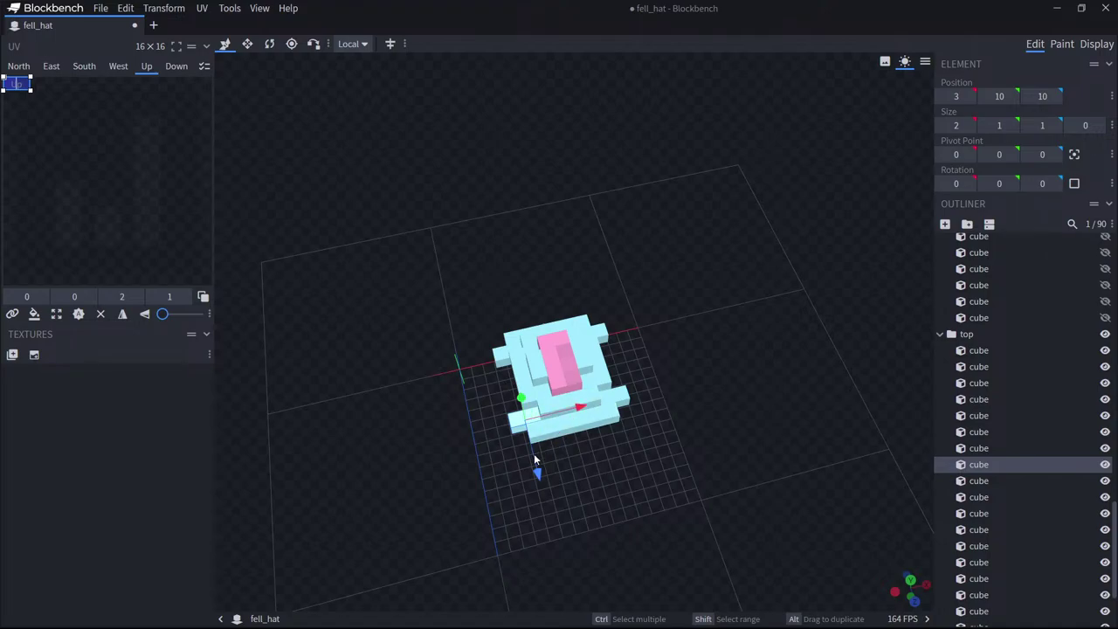
drag(537, 476, 533, 458)
click(247, 43)
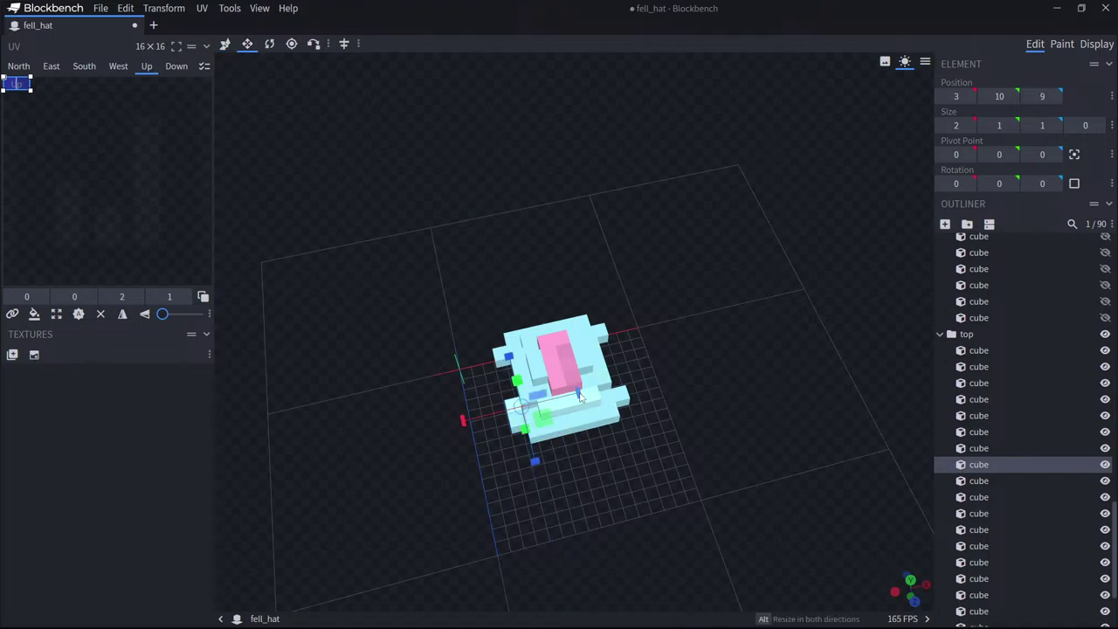
drag(506, 361, 499, 332)
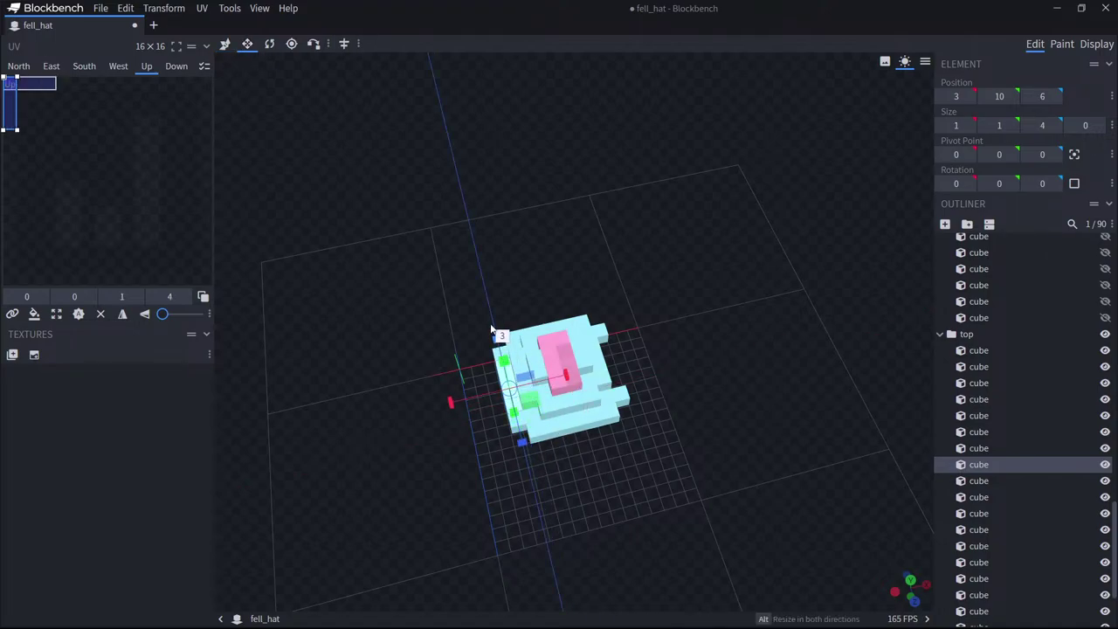
Duplicate the 1×1×4 block at 3, 10, 6 and move the copy to the opposite, east side of the ring.
key(ctrl+d)
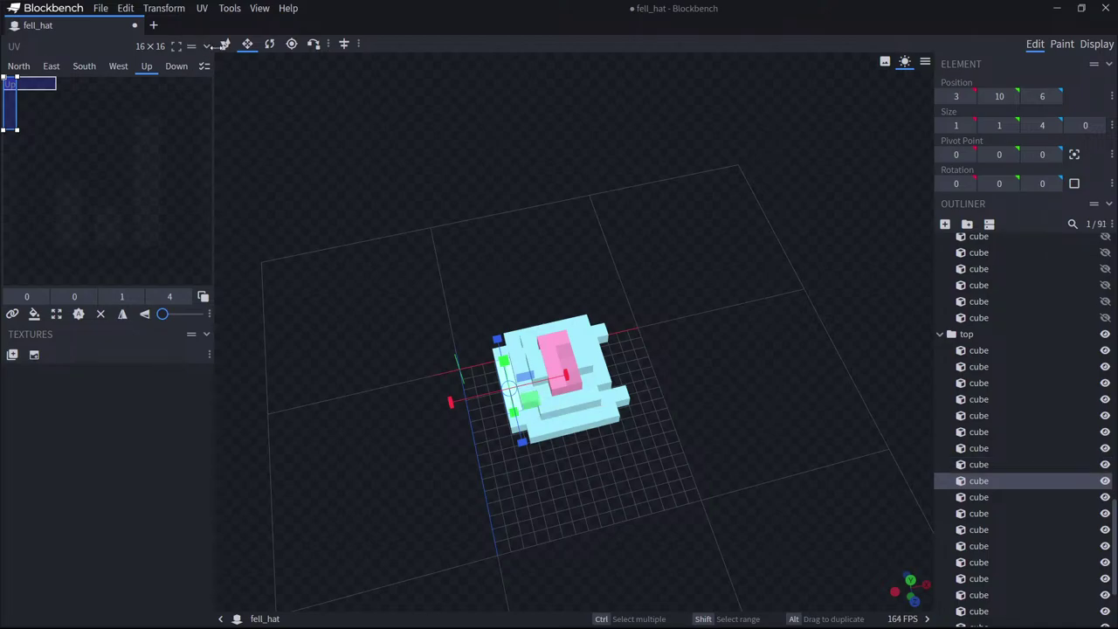
click(225, 43)
drag(564, 376, 812, 262)
Preview the hat top above the player model's head in display mode, then inspect the stepped rings and their cubes in edit mode.
click(1097, 44)
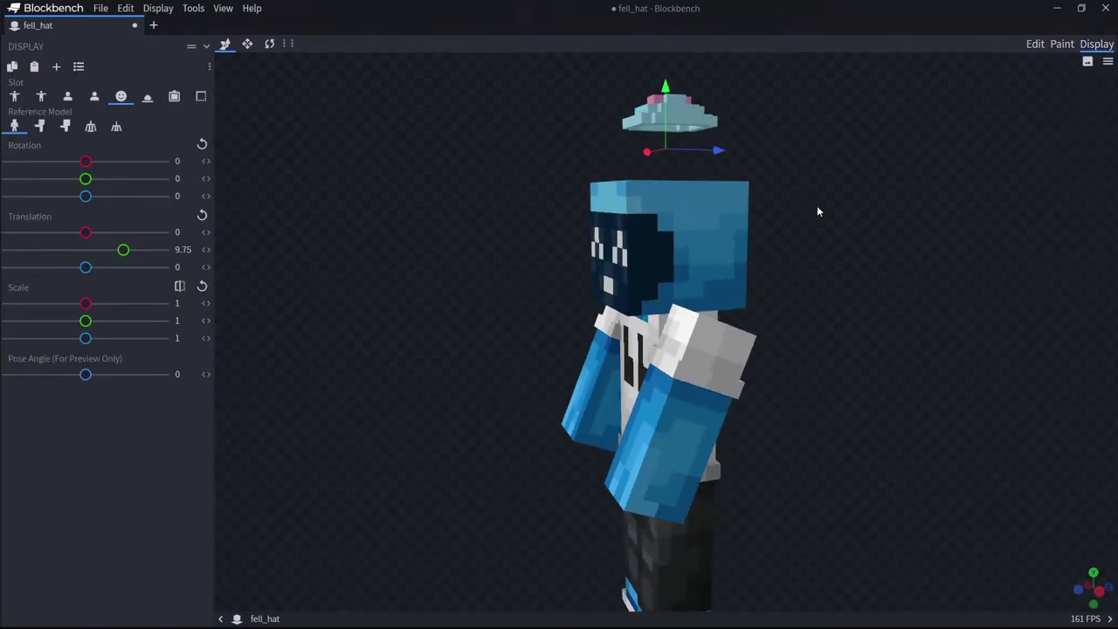
drag(817, 211, 763, 225)
click(1035, 43)
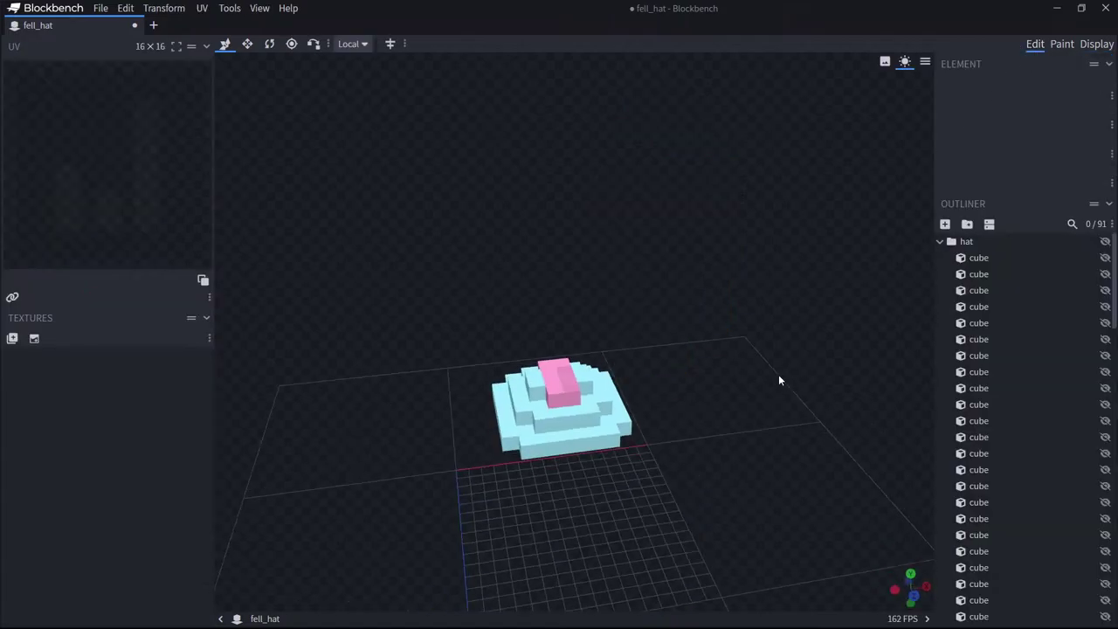
drag(779, 379, 868, 402)
scroll(611, 370, down, 10)
scroll(600, 370, up, 7)
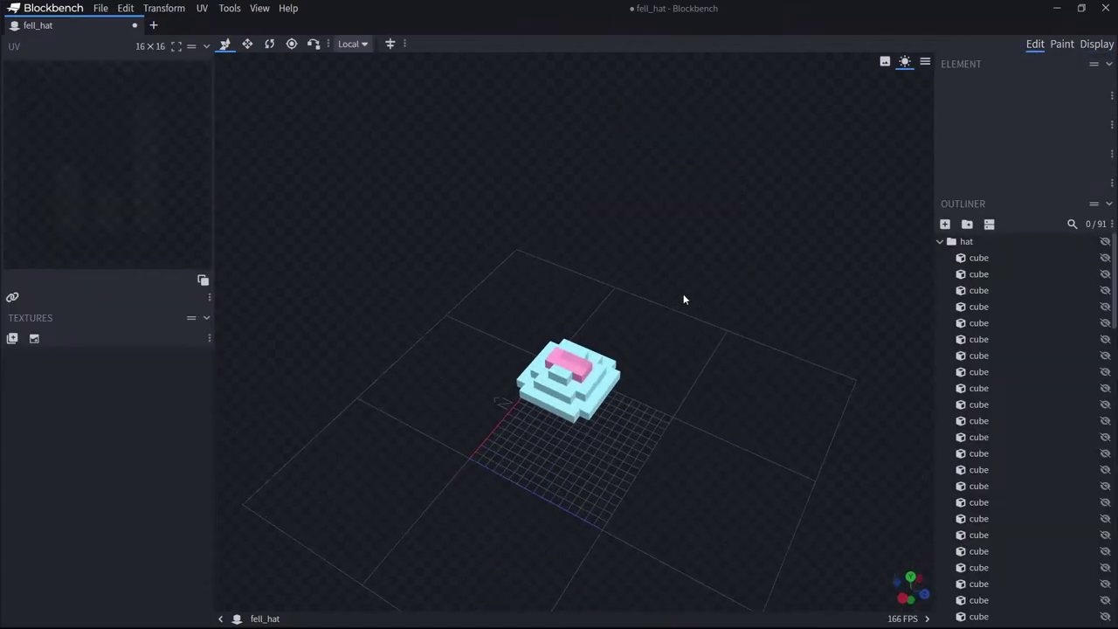
ctrl+drag(702, 275, 687, 310)
drag(661, 393, 807, 411)
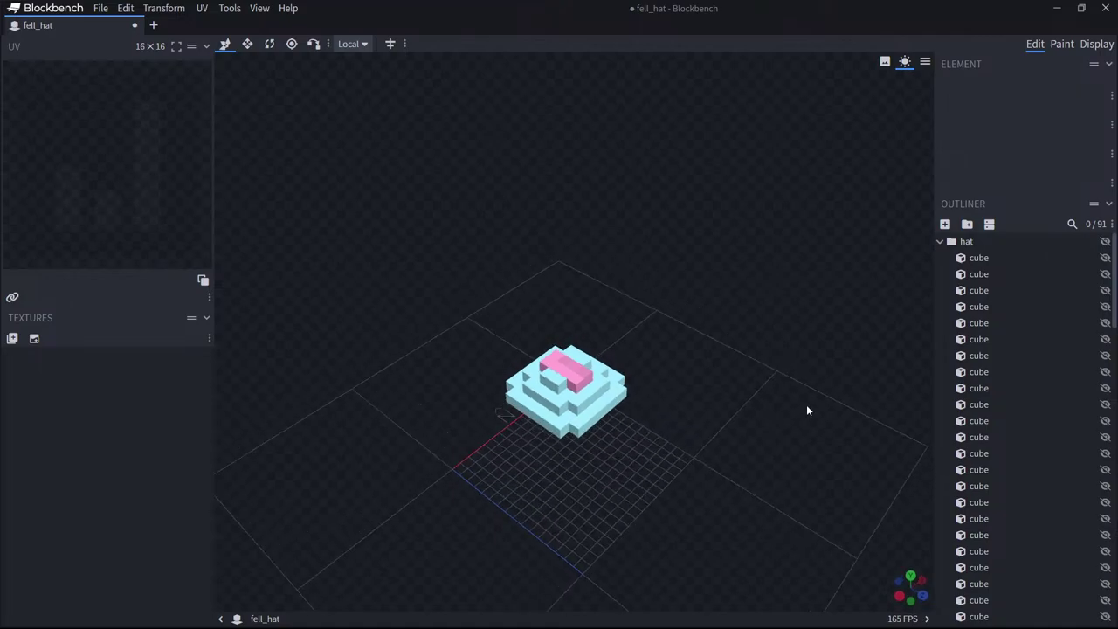
scroll(1030, 374, down, 10)
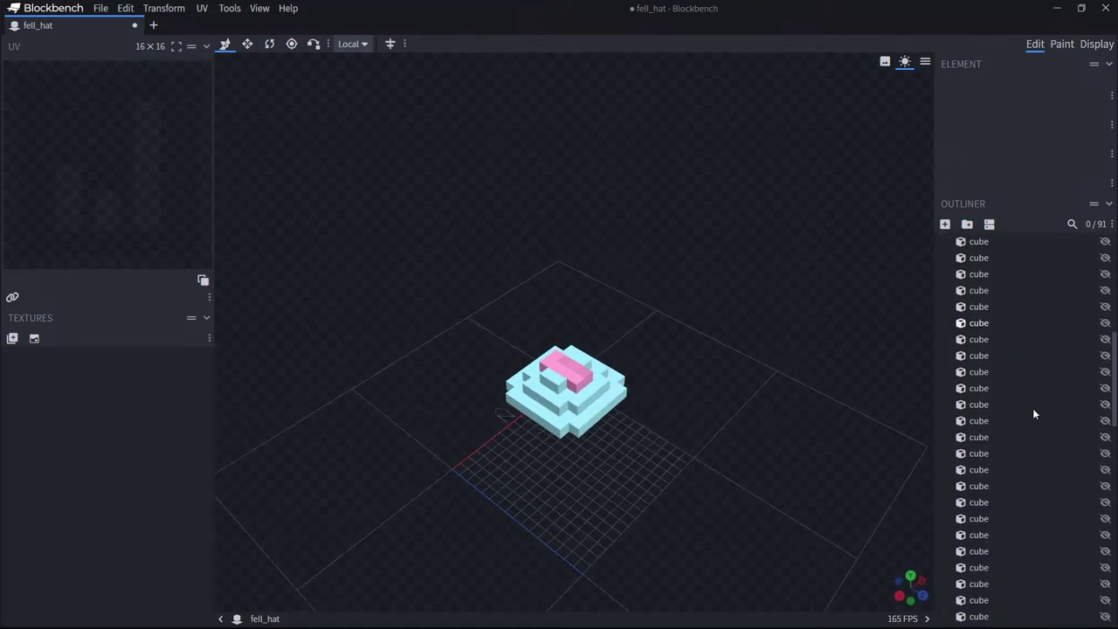
scroll(995, 367, up, 5)
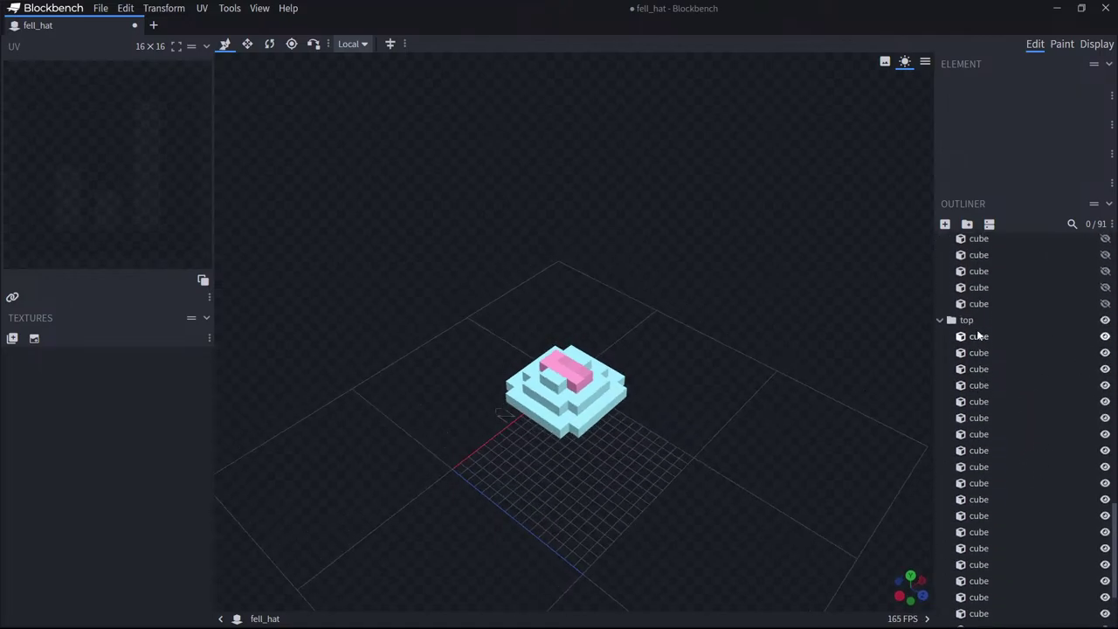
Duplicate the south 6×1×1 bar at 4, 10, 11 and move the copy down to Y 9 and south to Z 12.
click(607, 396)
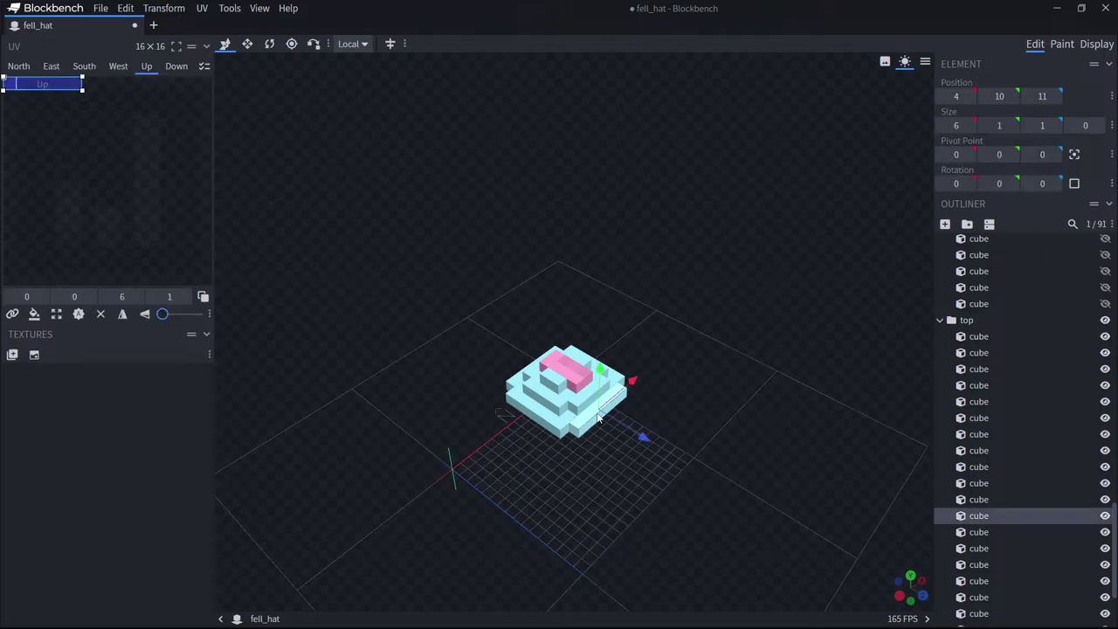
drag(687, 404, 731, 317)
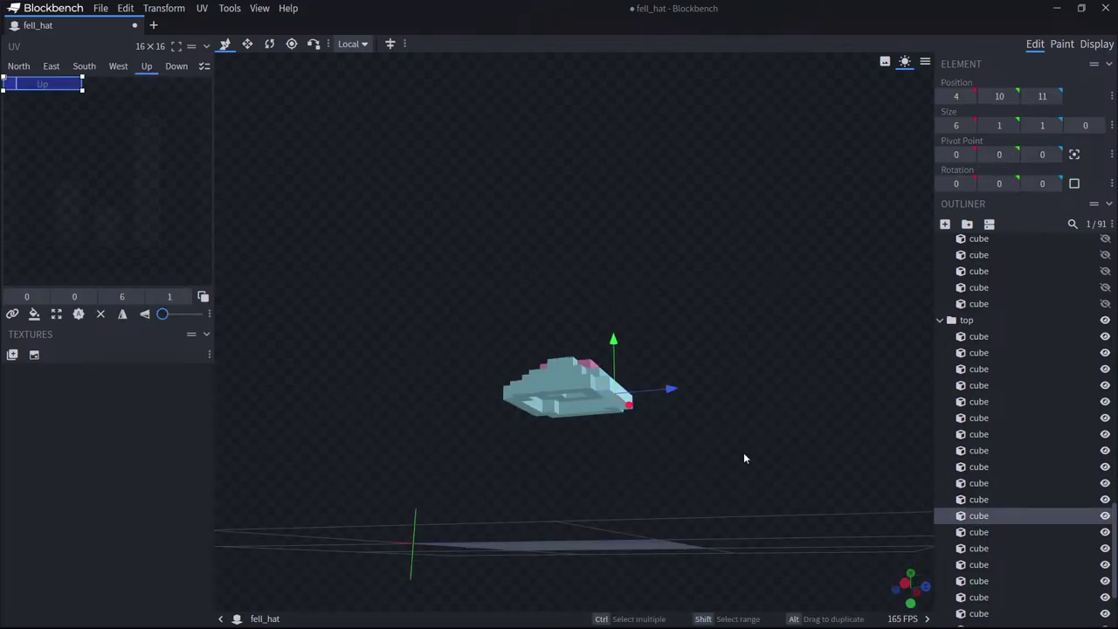
key(ctrl+d)
drag(612, 337, 646, 355)
drag(682, 408, 695, 406)
drag(728, 290, 659, 384)
Lengthen the new south bar at both ends to 8×1×1, starting at X 3.
click(247, 44)
drag(524, 301, 573, 389)
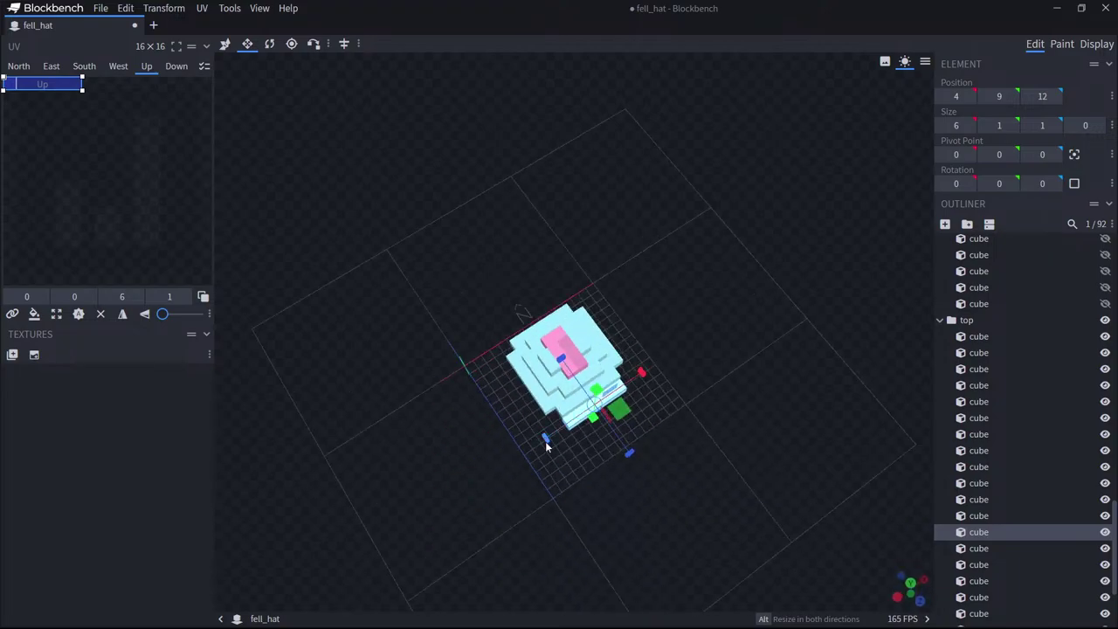
drag(647, 411, 622, 443)
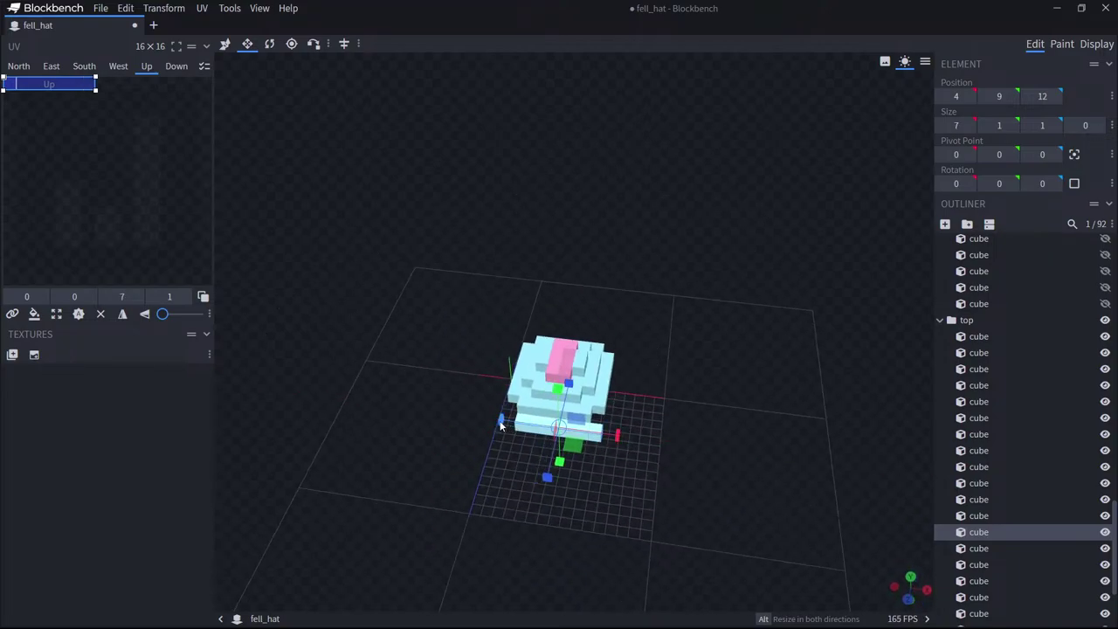
drag(500, 421, 469, 427)
scroll(511, 416, up, 2)
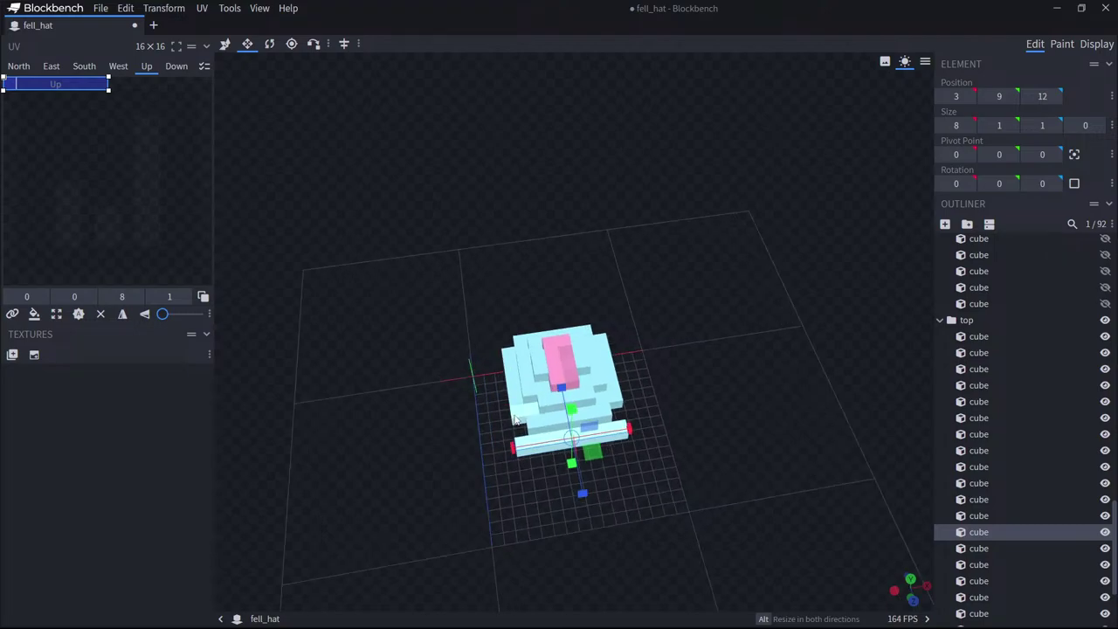
scroll(571, 476, down, 1)
scroll(572, 480, up, 1)
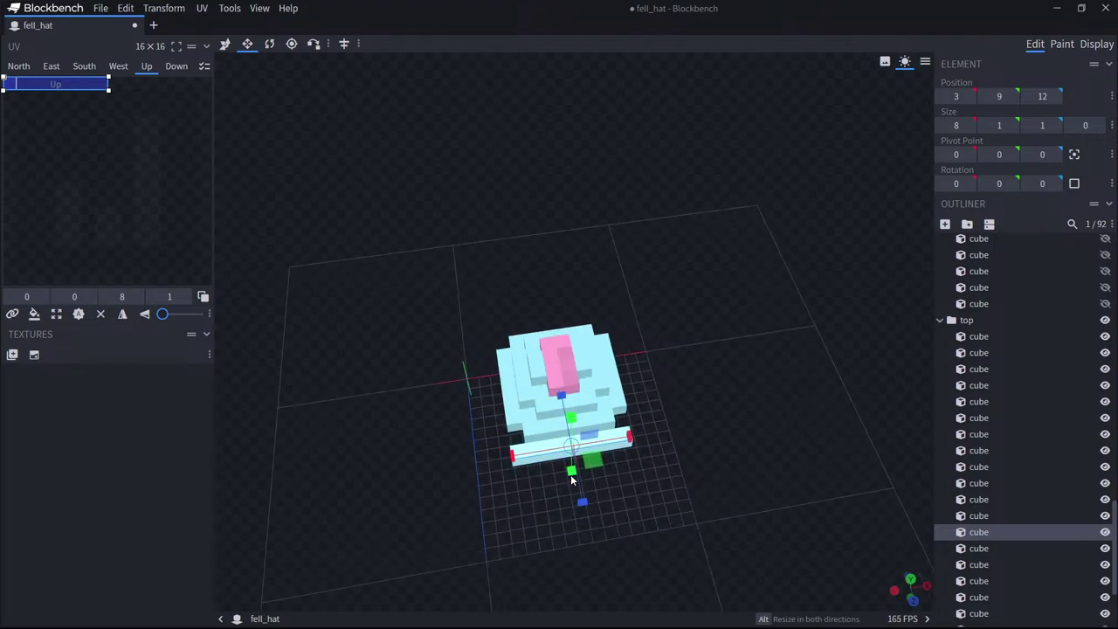
Duplicate the 2×1×1 block at 4, 11, 9 and move the copy to the lower southwest corner at 2, 9, 11.
click(225, 46)
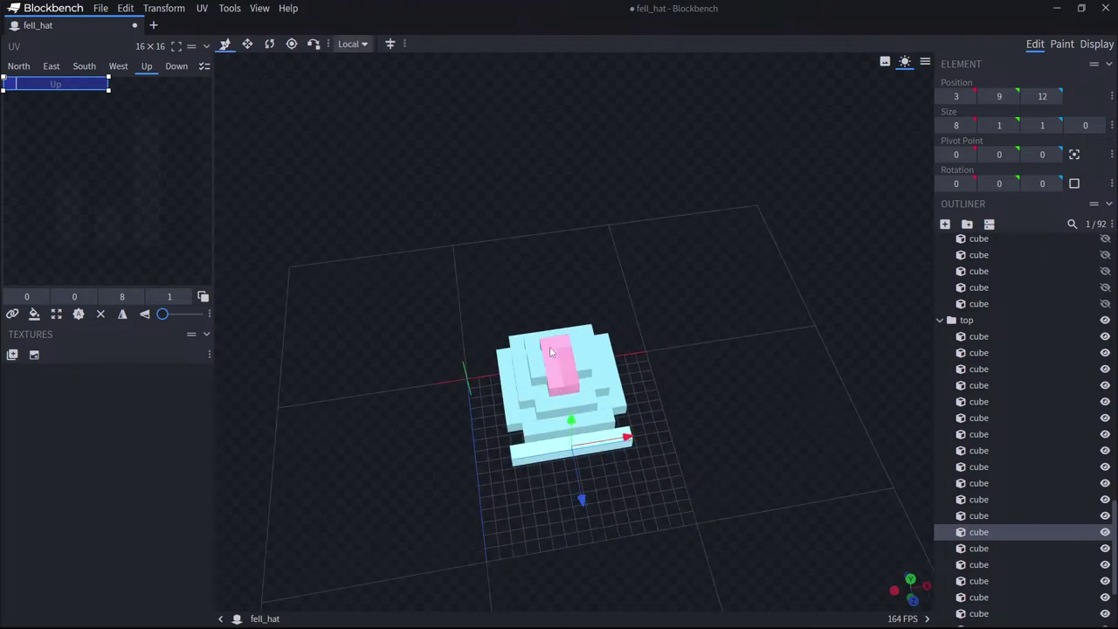
click(553, 399)
click(978, 565)
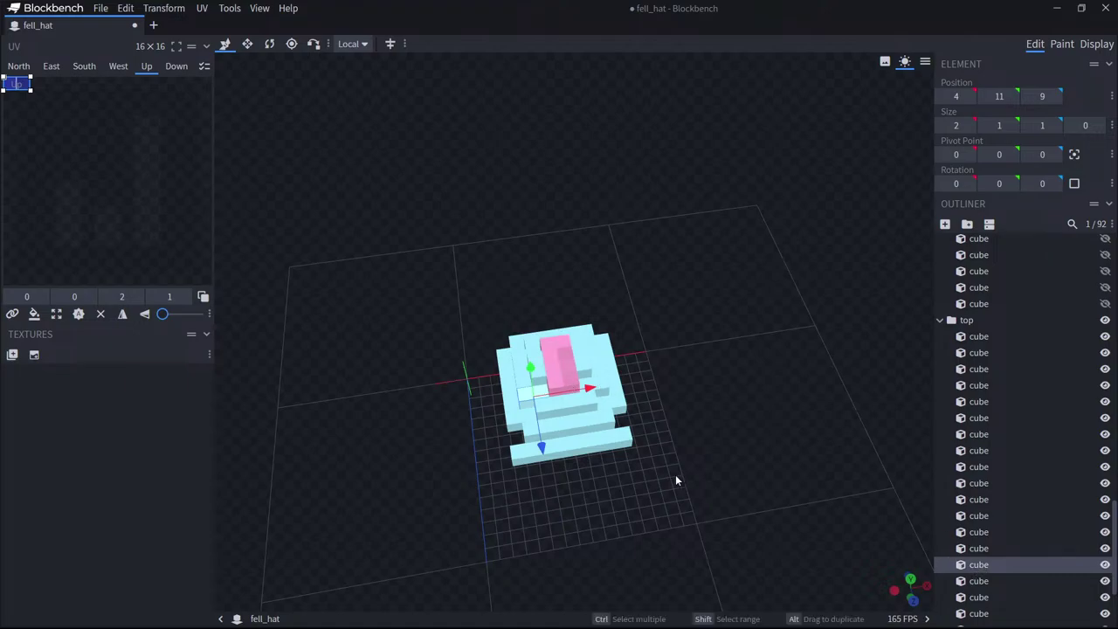
key(ctrl+d)
drag(590, 389, 563, 394)
drag(510, 453, 524, 494)
click(544, 460)
mouse_move(701, 429)
mouse_down()
mouse_move(795, 428)
mouse_move(651, 419)
mouse_move(685, 423)
mouse_up()
click(655, 426)
drag(634, 367, 636, 402)
drag(758, 399, 612, 465)
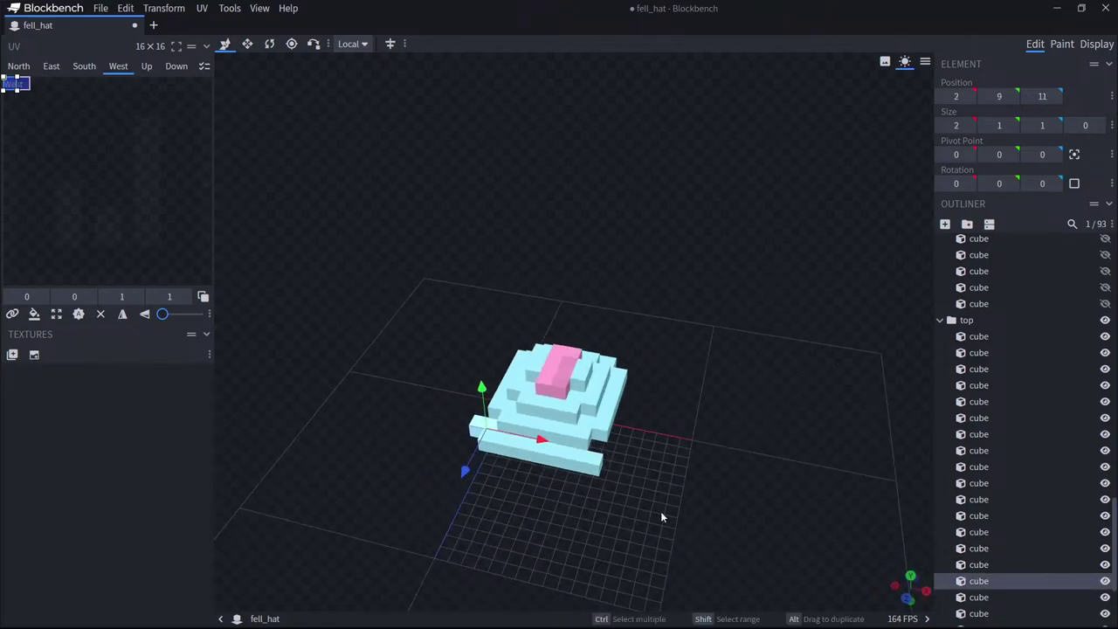
Duplicate the lower southwest 2×1×1 corner block and move the copy east to X 10.
key(ctrl+d)
drag(541, 440, 618, 398)
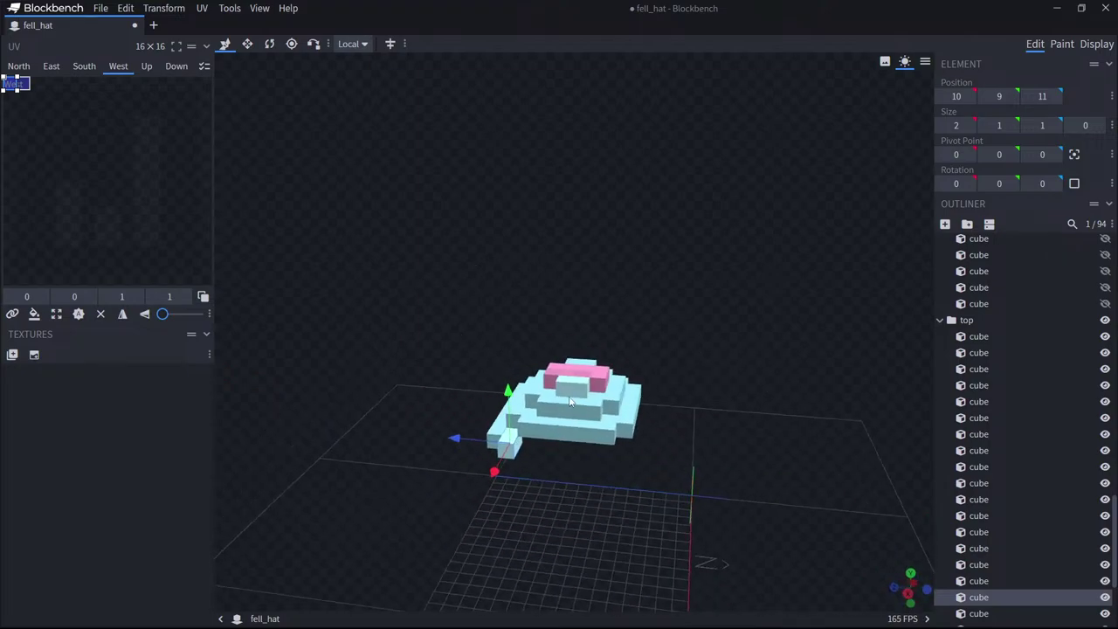
click(585, 406)
Duplicate the 8×1×1 south bar with its two 2×1×1 corner blocks and move the copies north until the corners are at Z 0.
click(499, 441)
drag(502, 443, 576, 455)
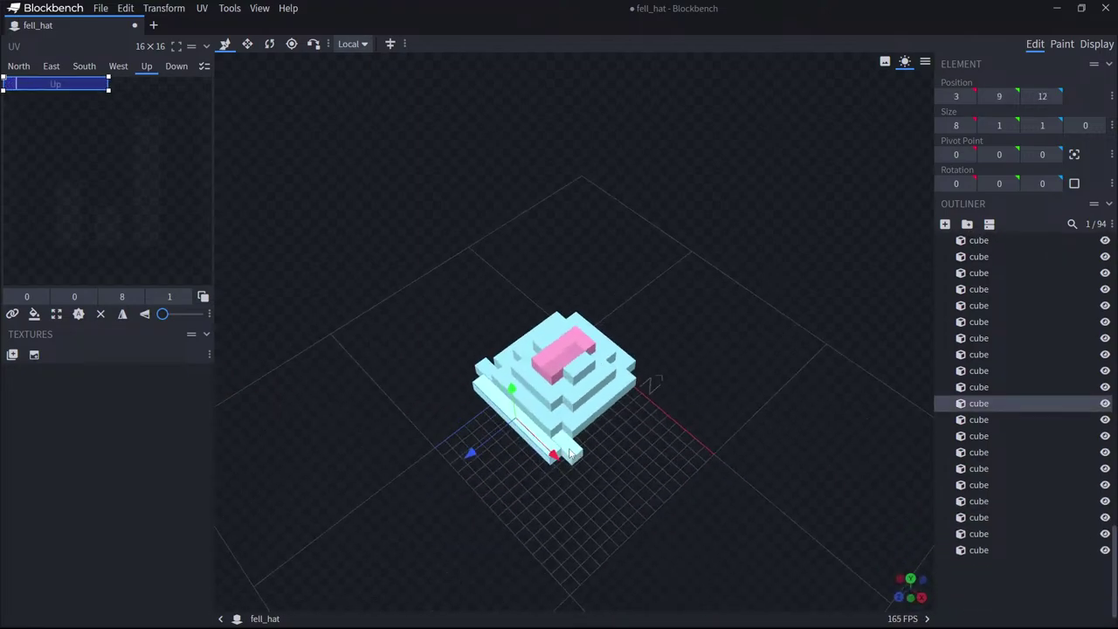
shift+click(569, 452)
shift+click(481, 370)
drag(786, 458, 730, 438)
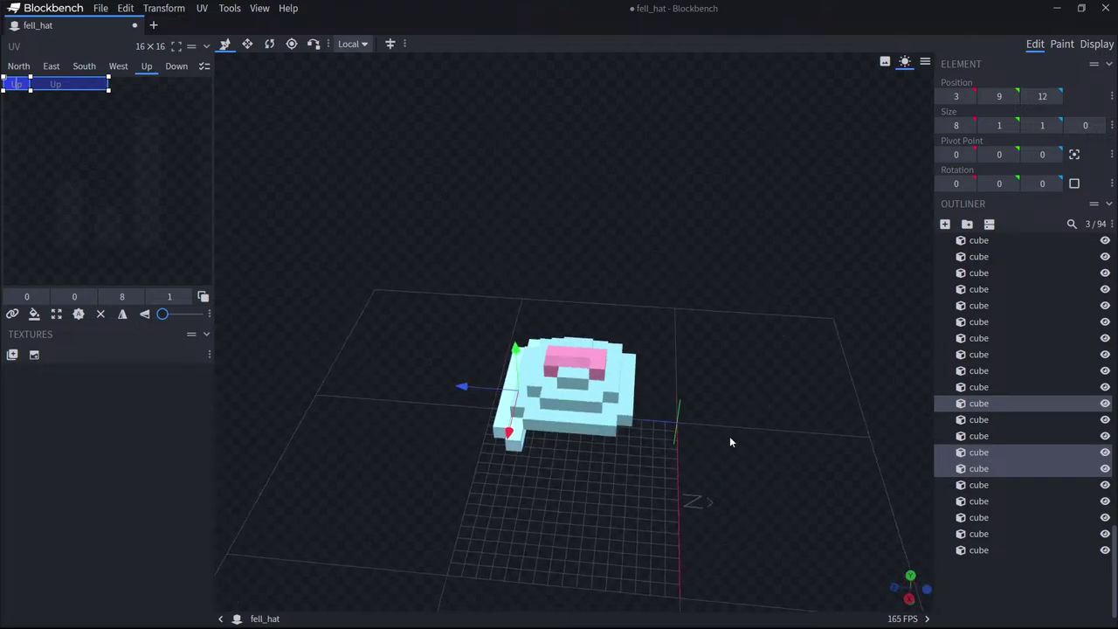
click(972, 455)
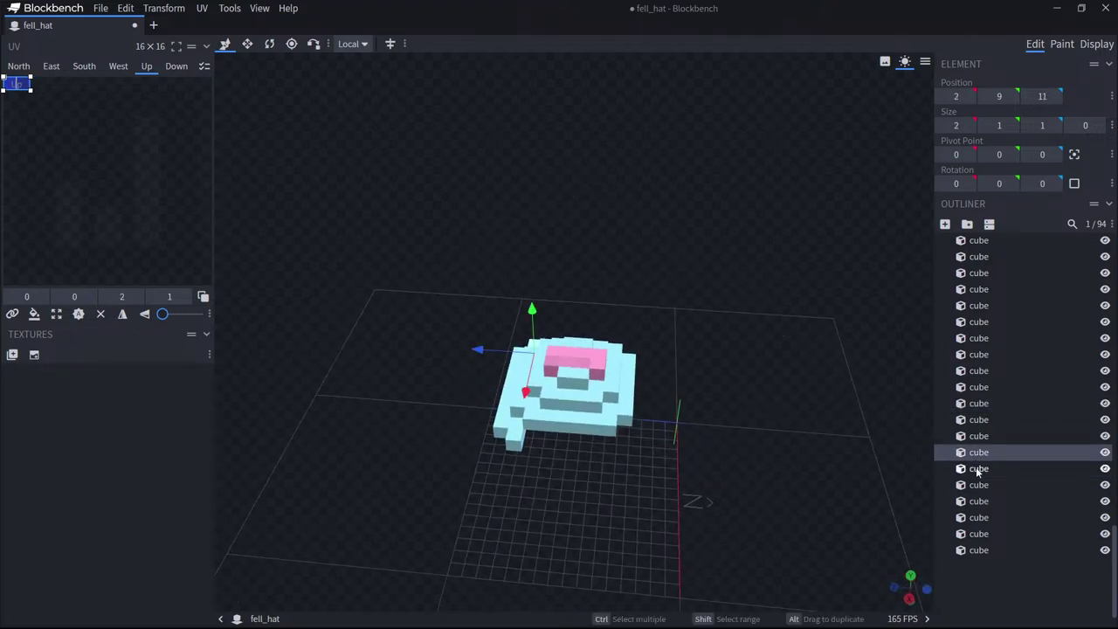
ctrl+click(976, 469)
ctrl+click(971, 404)
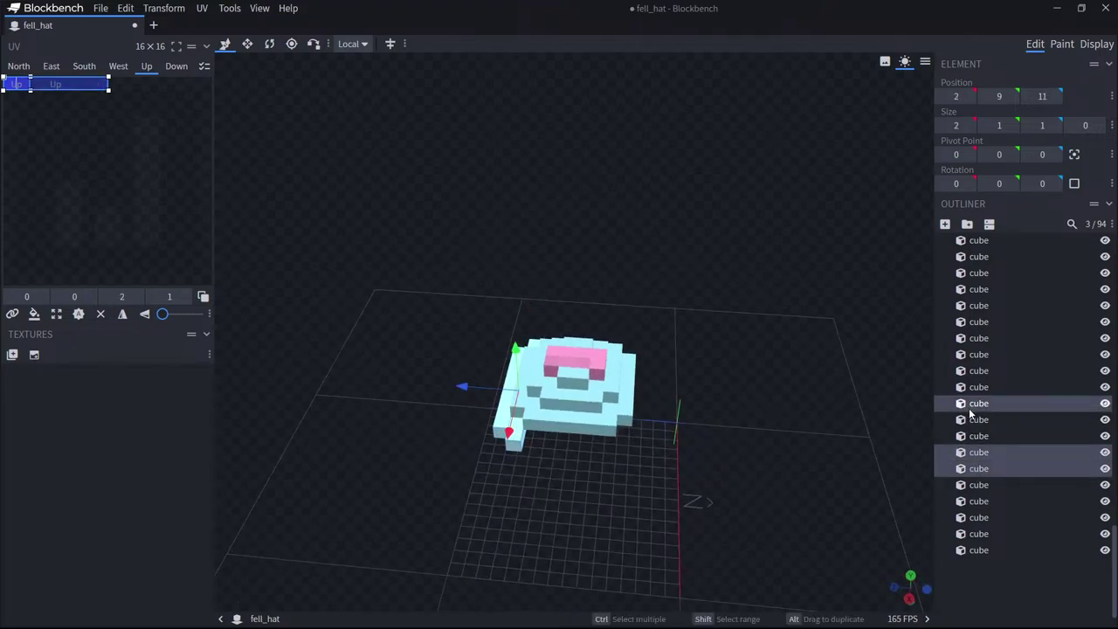
key(ctrl+d)
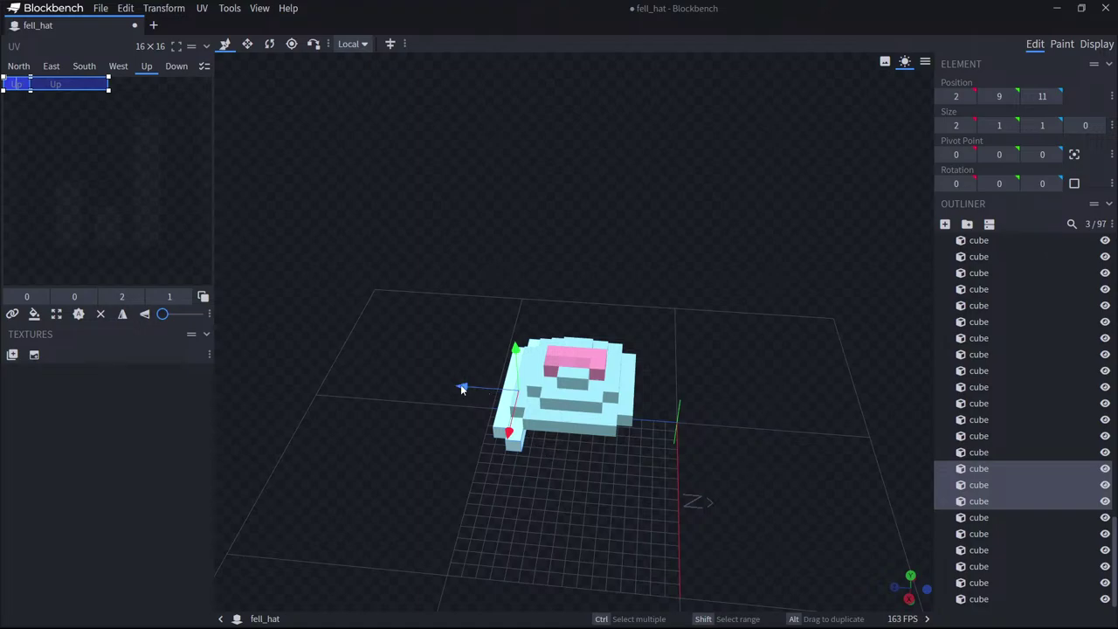
drag(461, 389, 620, 400)
Center the pivot of the three copied blocks and rotate them 180 degrees about the vertical axis.
click(270, 45)
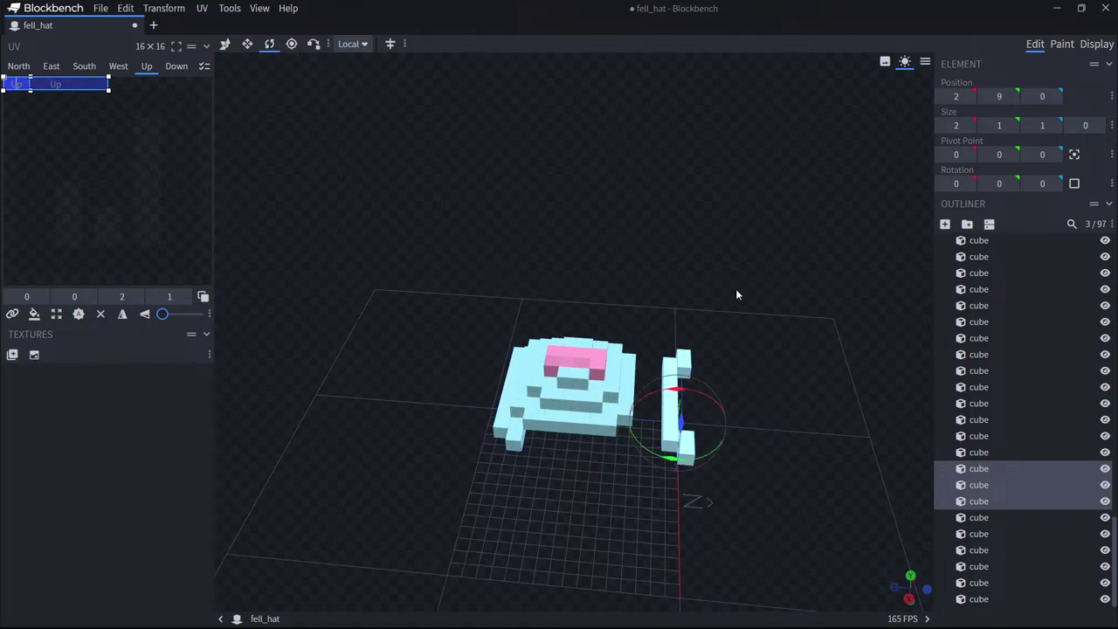
click(1074, 153)
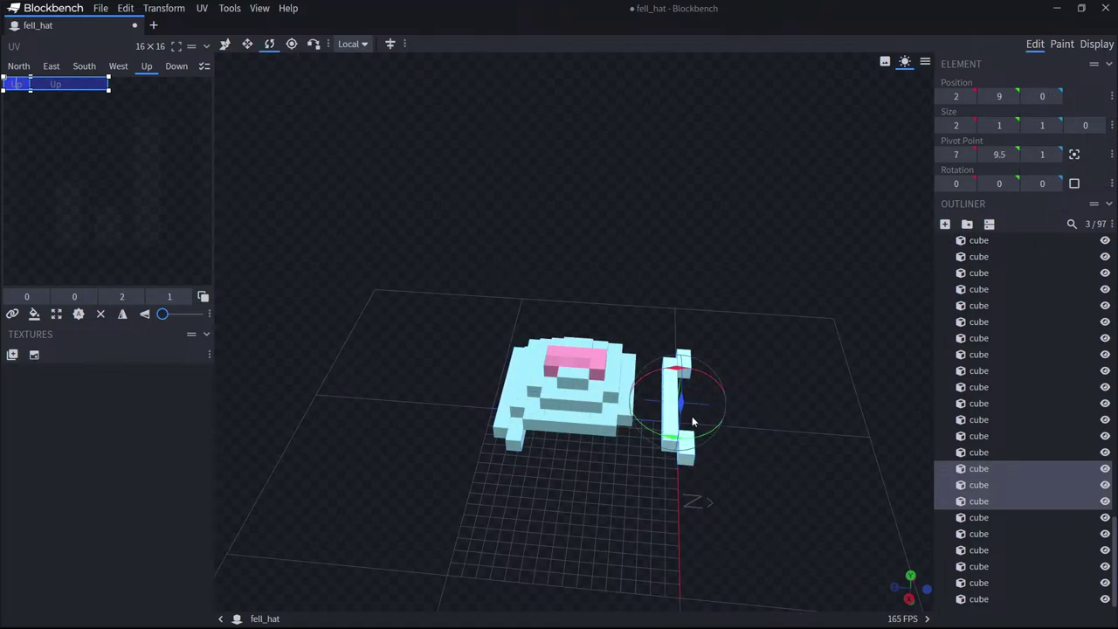
drag(672, 444, 685, 310)
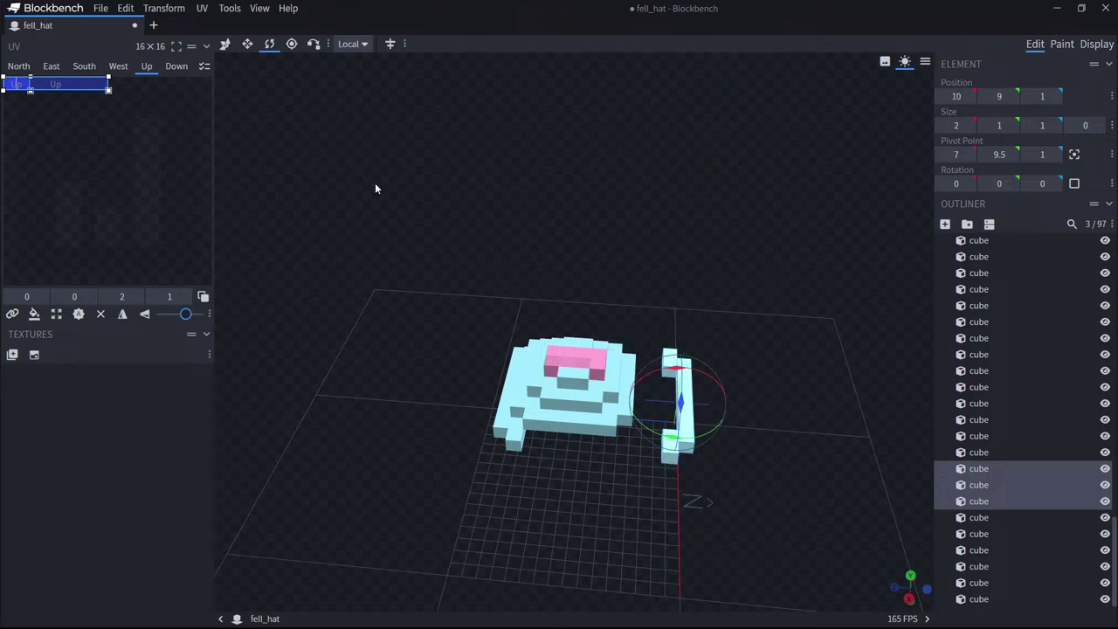
Move the three rotated blocks south against the hat top, with the corner blocks at Z 4.
key(v)
click(578, 398)
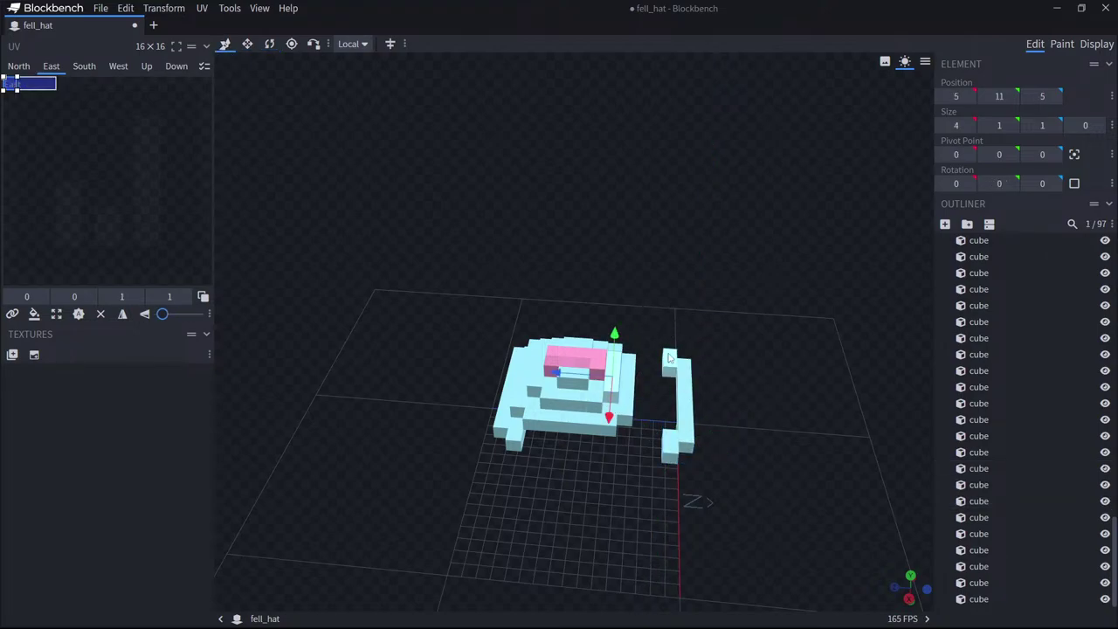
drag(657, 312, 711, 499)
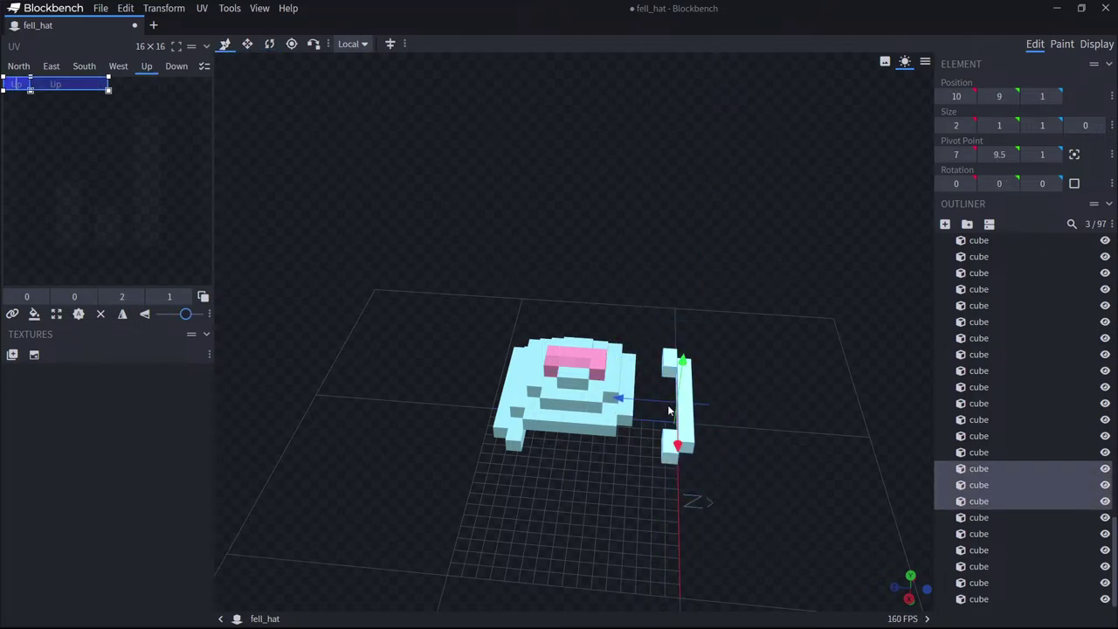
drag(598, 396, 573, 393)
mouse_move(735, 421)
mouse_down()
mouse_move(690, 417)
mouse_move(748, 414)
mouse_up()
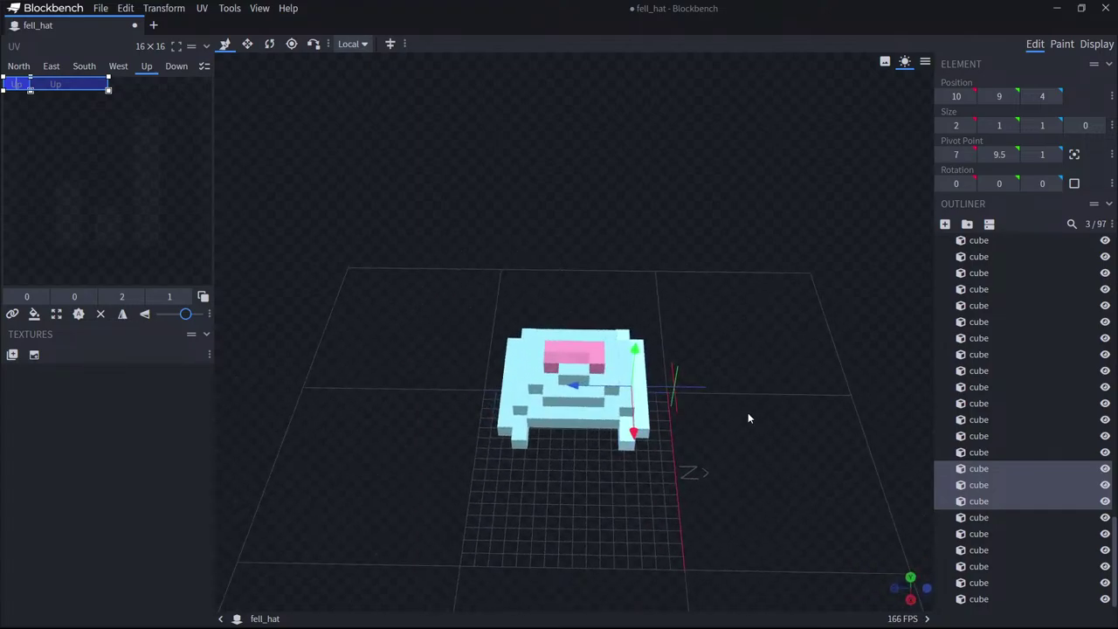
Duplicate the southeast 2×1×1 corner block at 10, 9, 11 and resize the copy to 0×2×1 at X 12.
click(506, 440)
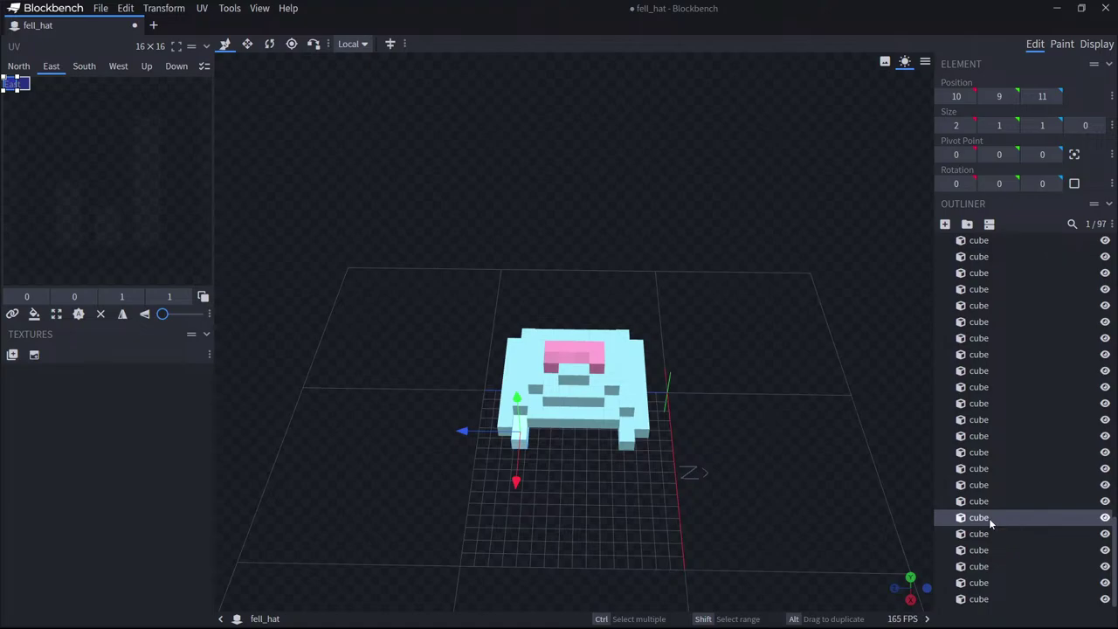
key(ctrl+d)
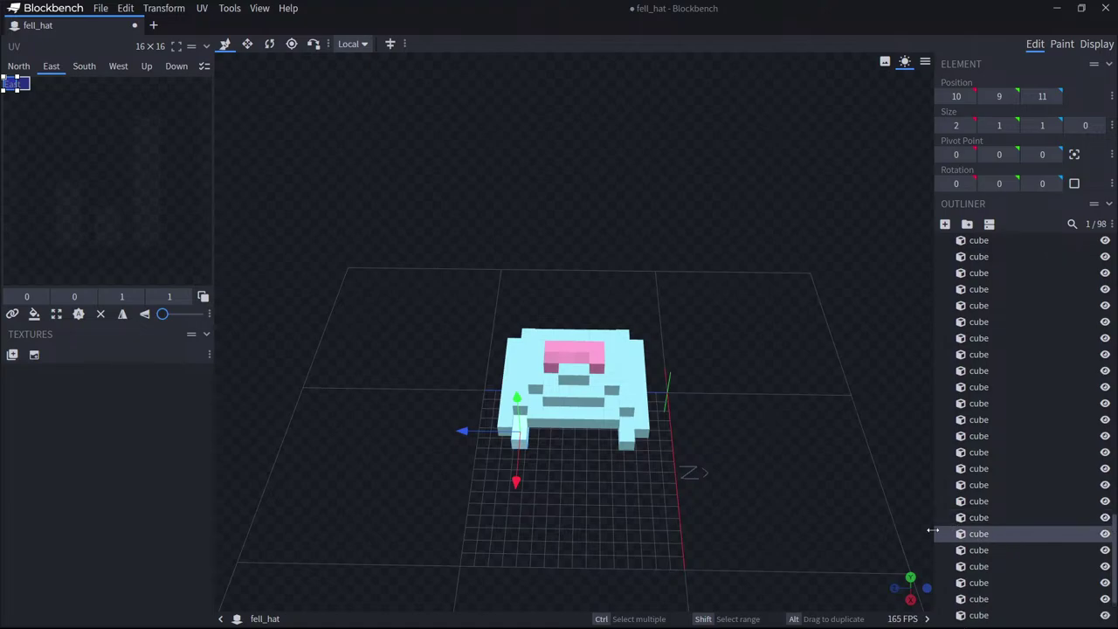
click(247, 44)
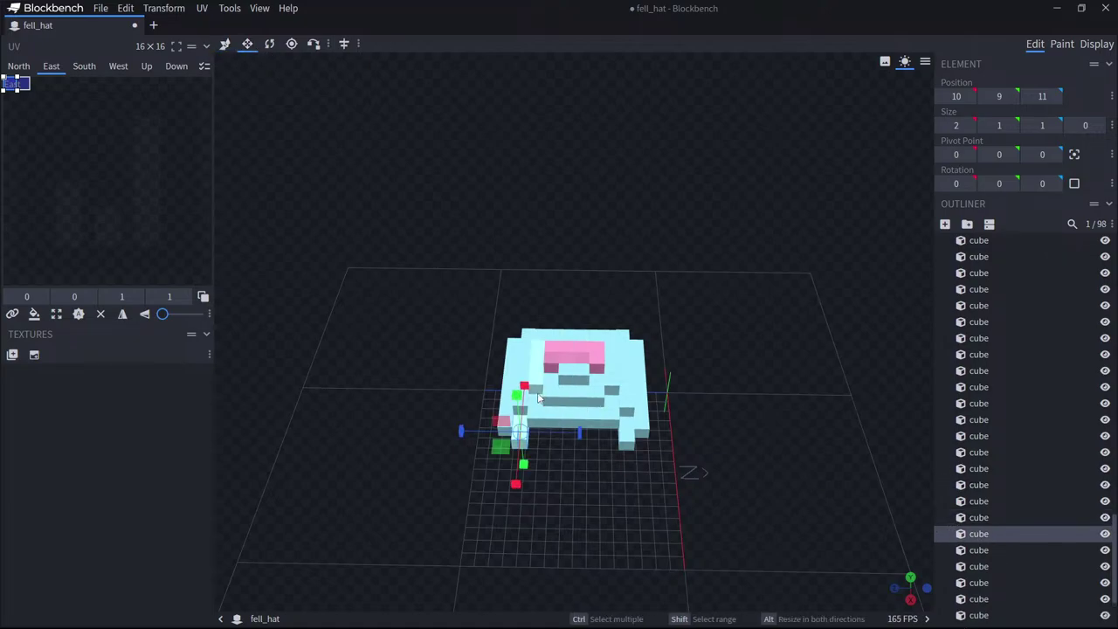
mouse_move(524, 386)
mouse_down()
mouse_move(526, 412)
mouse_move(524, 396)
mouse_up()
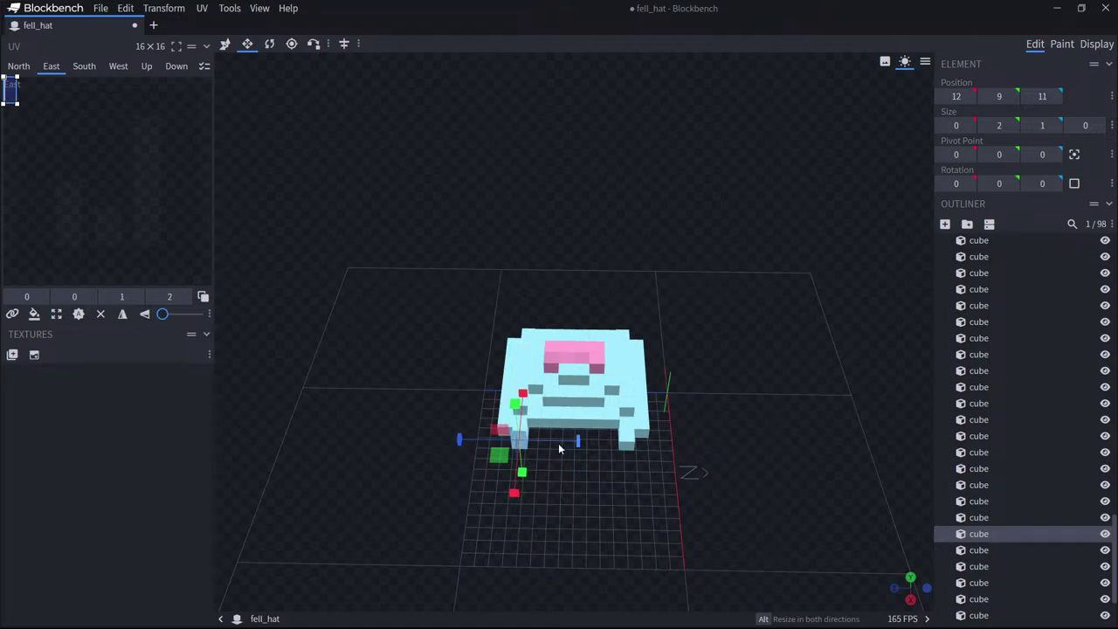
click(553, 418)
drag(535, 528, 594, 497)
Resize the copy of the southeast corner block into a 2×1×6 east bar at 10, 9, 5.
click(548, 450)
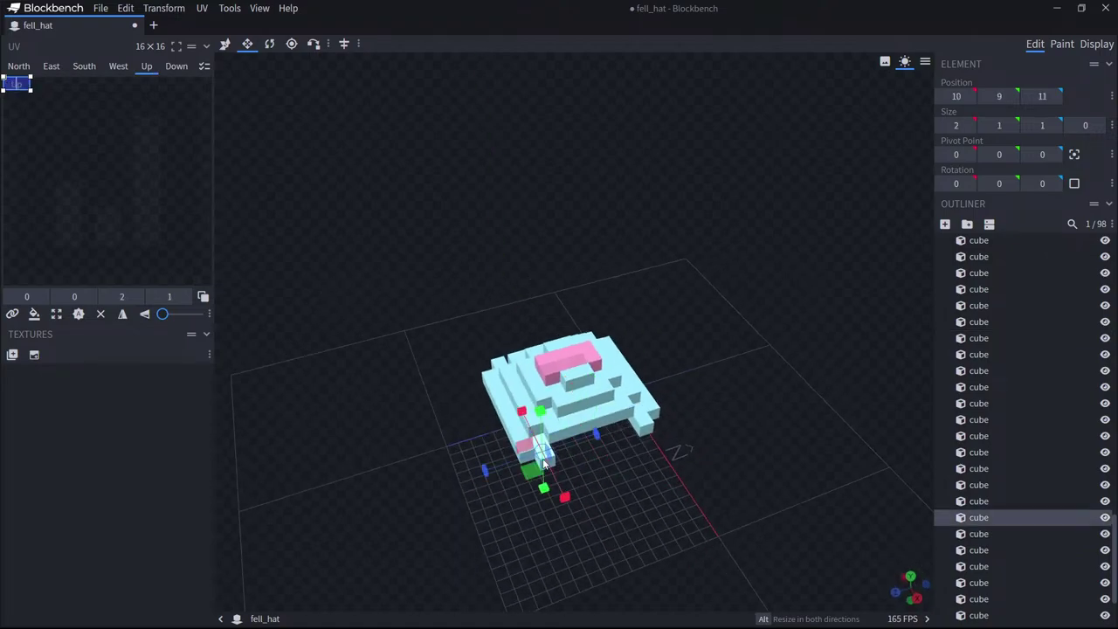
drag(592, 435, 650, 422)
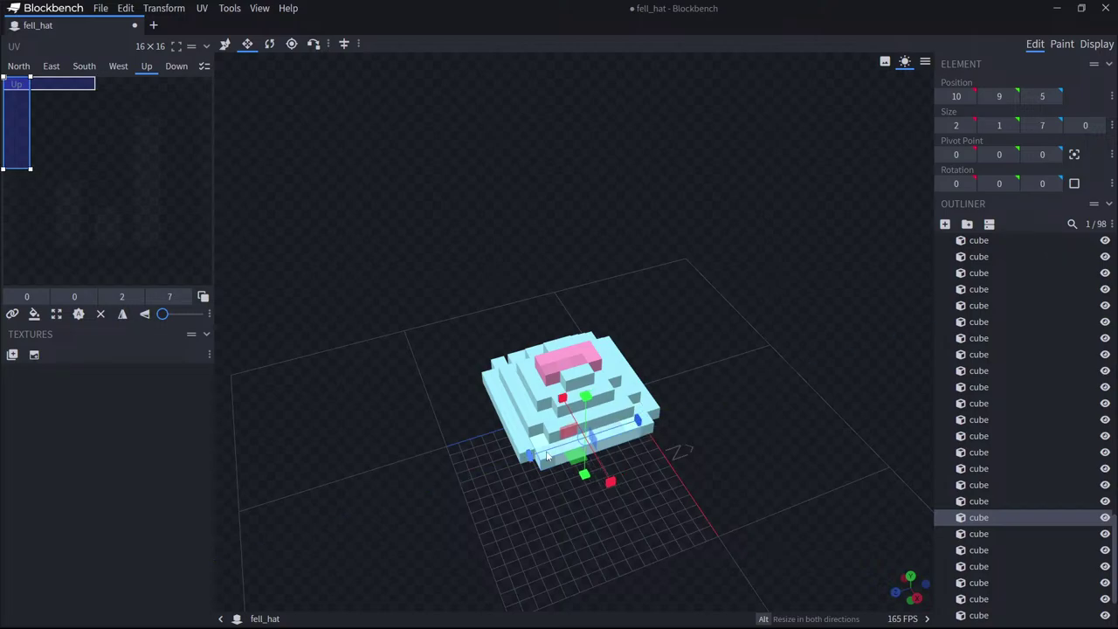
drag(530, 455, 552, 457)
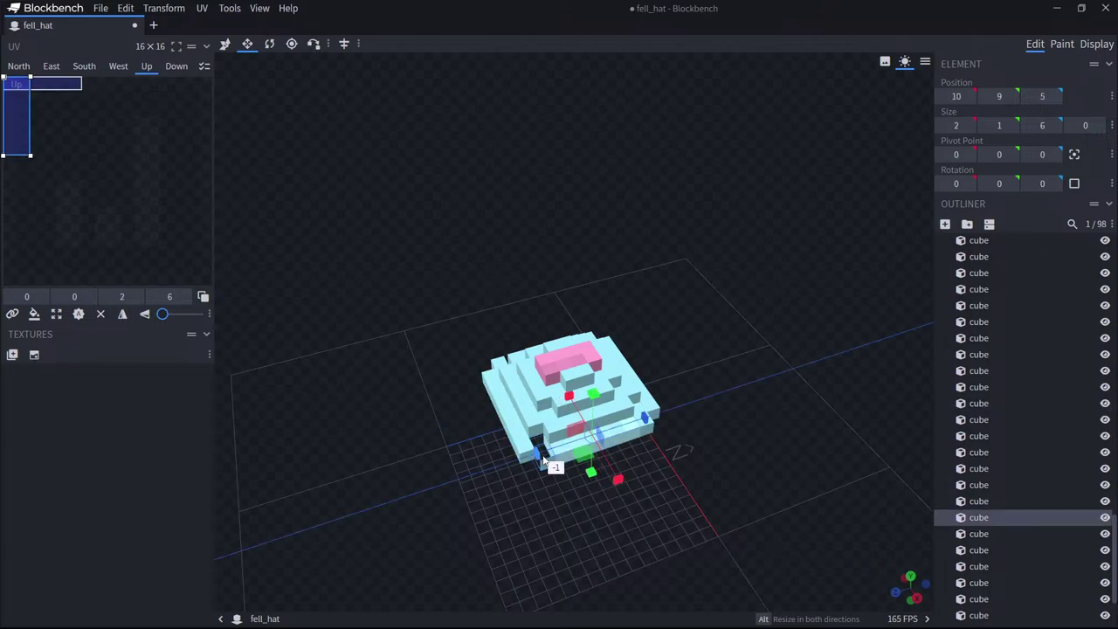
click(621, 444)
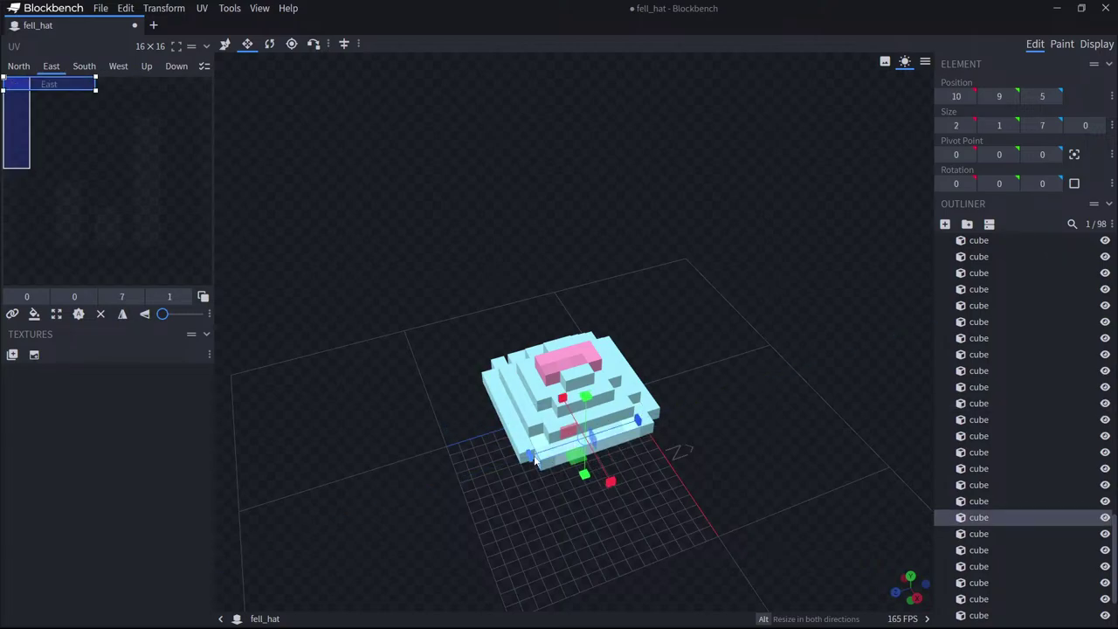
mouse_move(536, 459)
mouse_down()
mouse_move(563, 472)
mouse_move(551, 470)
mouse_up()
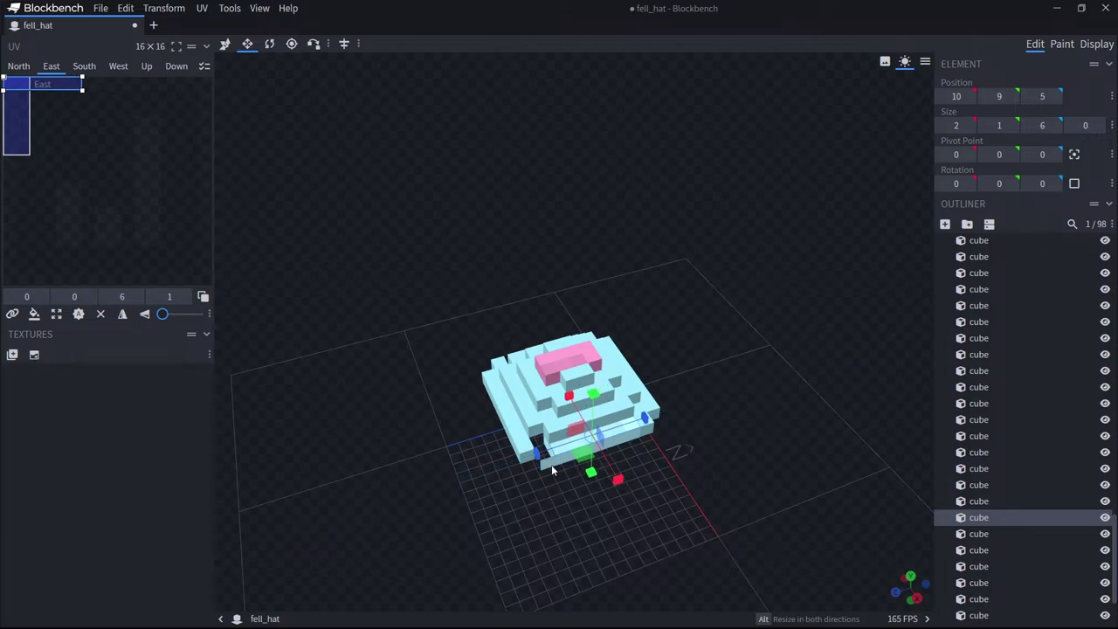
click(549, 464)
Duplicate the 2×1×6 east bar and move the copy to the west side at X 1.
drag(528, 426, 517, 408)
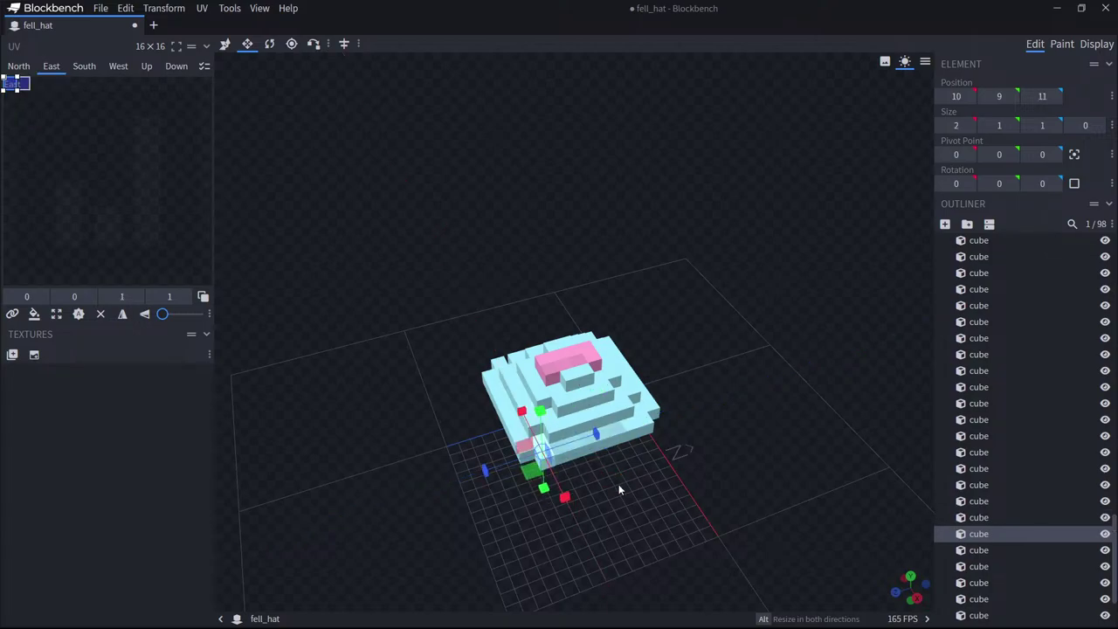
drag(618, 485, 744, 458)
click(581, 456)
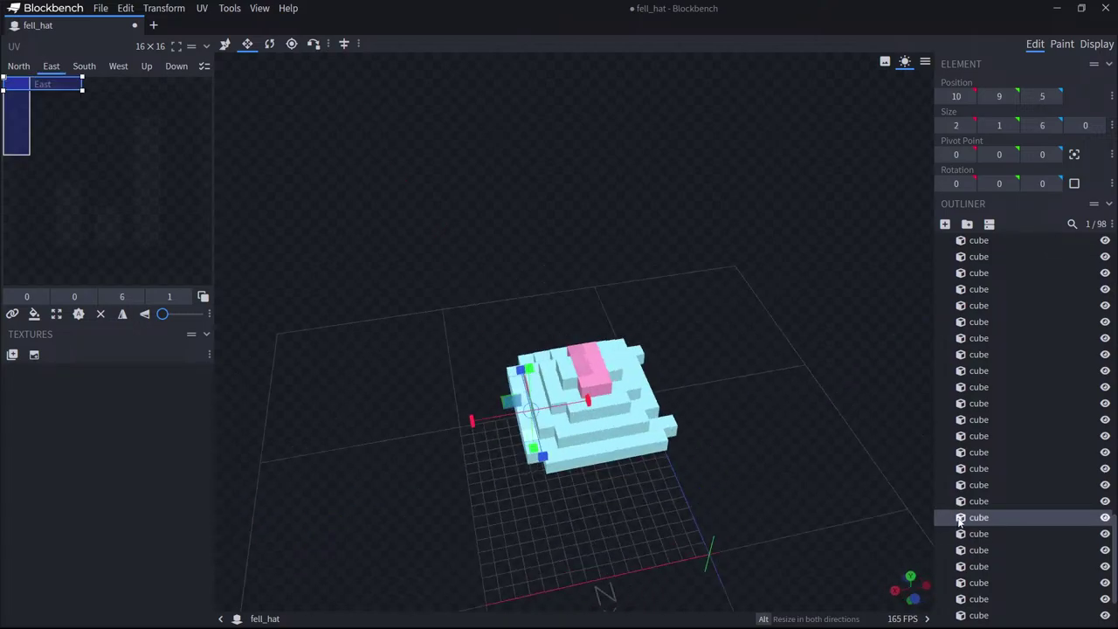
key(ctrl+d)
click(225, 44)
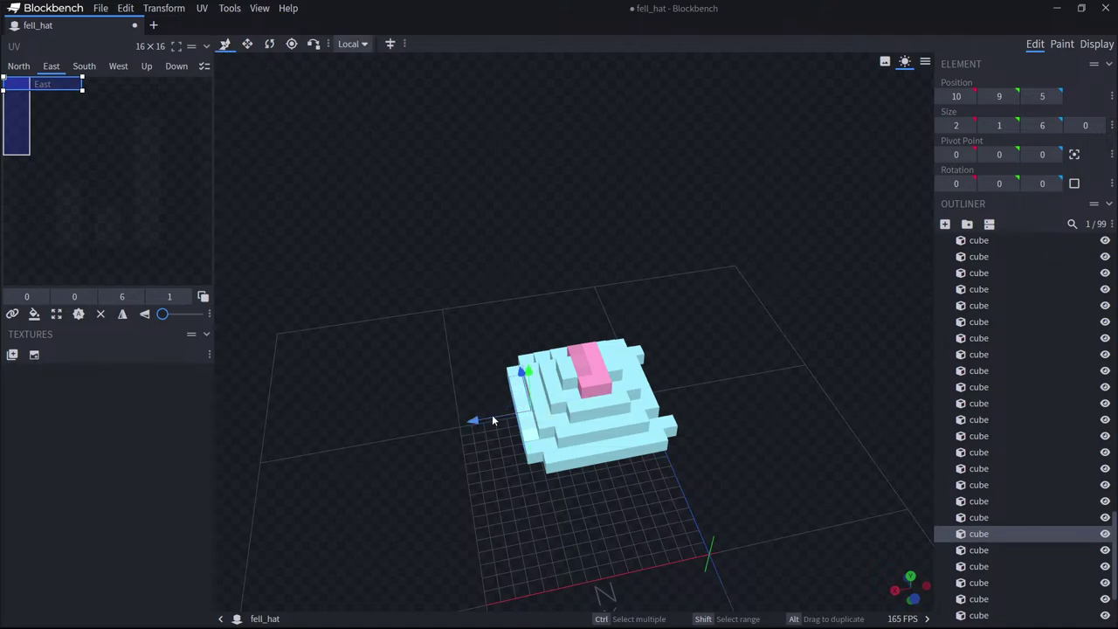
drag(492, 414, 623, 427)
drag(776, 428, 681, 462)
Try to move the east 2×1×6 bar outward to X 11.
click(536, 439)
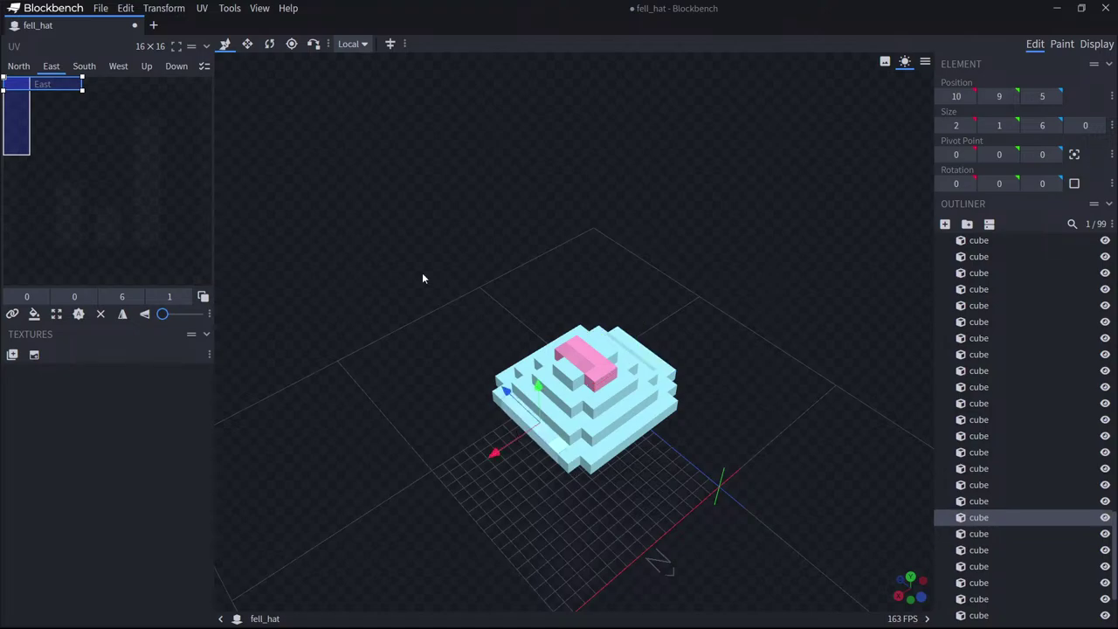
drag(495, 452, 672, 520)
click(508, 387)
drag(440, 412, 382, 241)
click(615, 432)
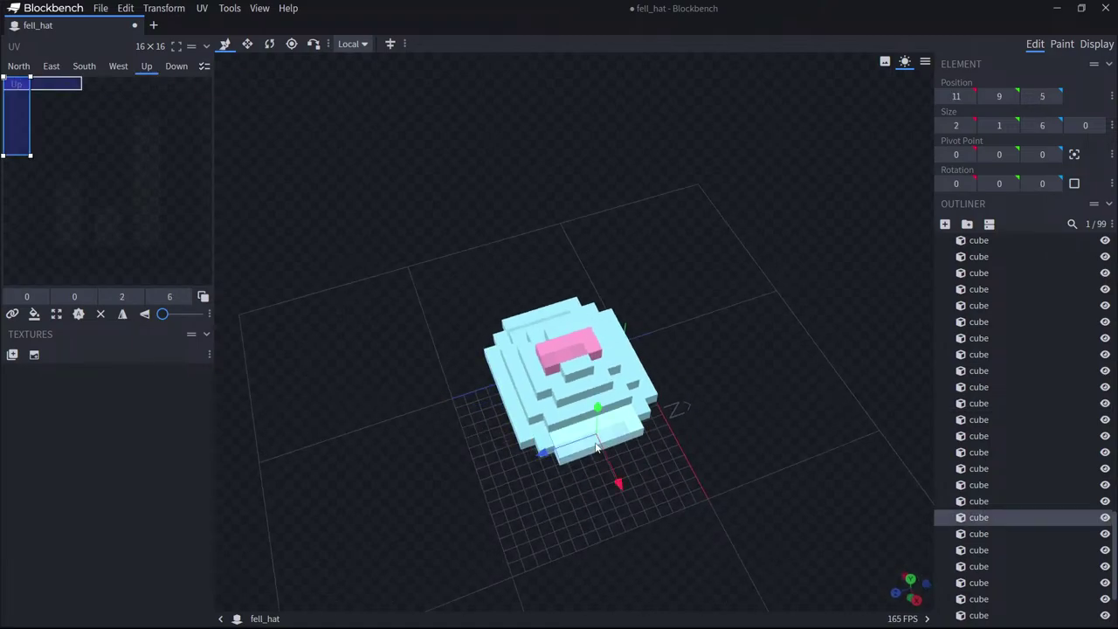
click(511, 404)
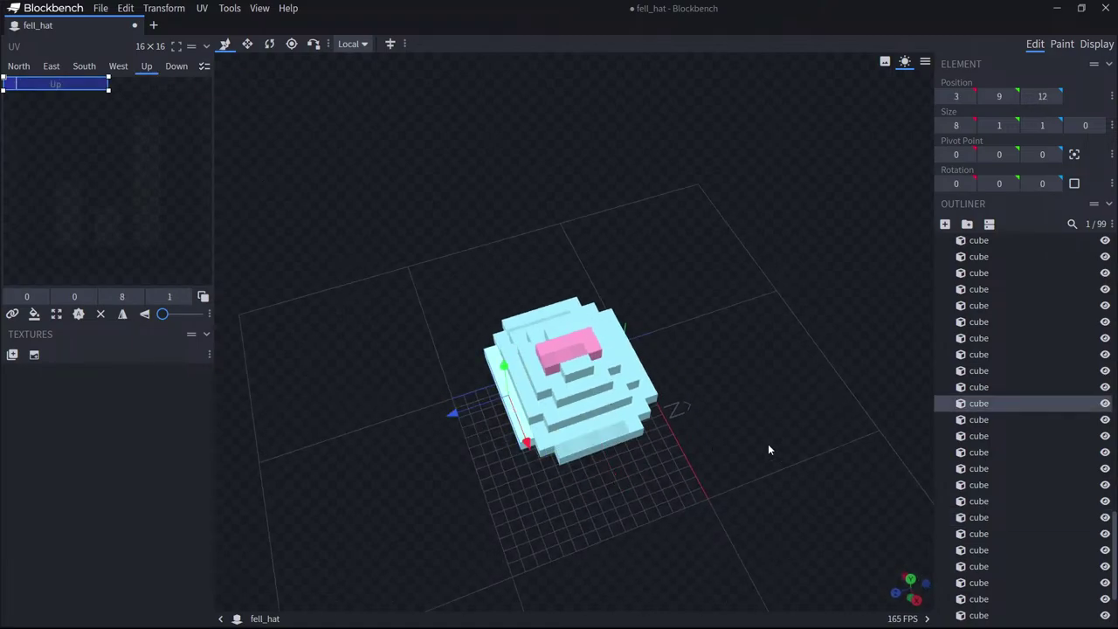
click(592, 441)
Resize the west bar from its outer side to 1×1×6 at X 2.
click(539, 315)
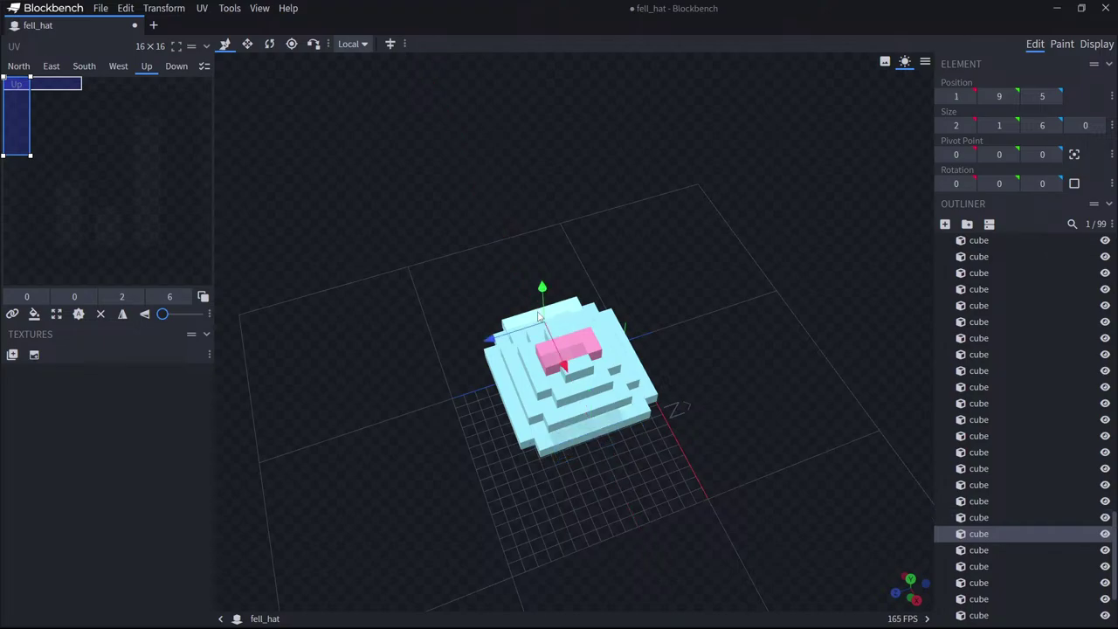
drag(527, 318, 504, 399)
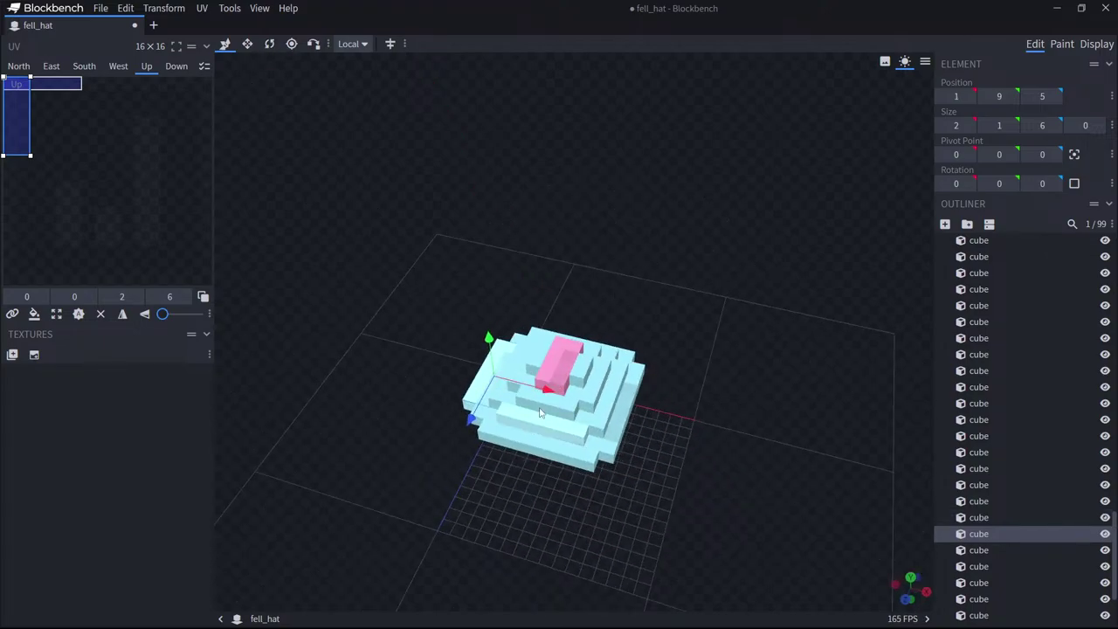
click(247, 43)
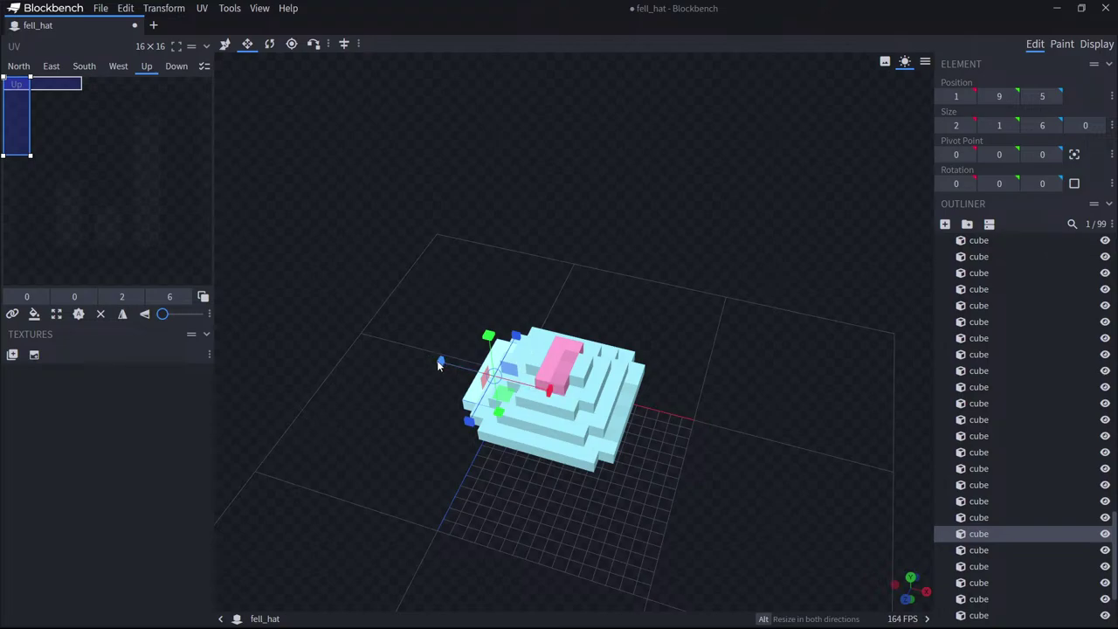
drag(441, 361, 448, 371)
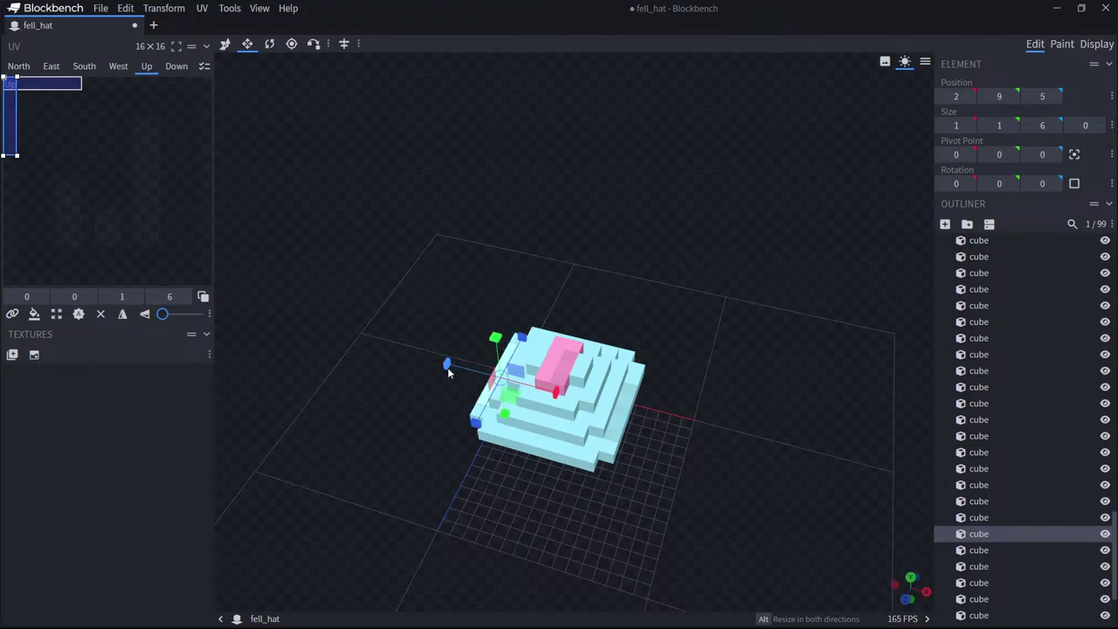
drag(441, 358, 498, 257)
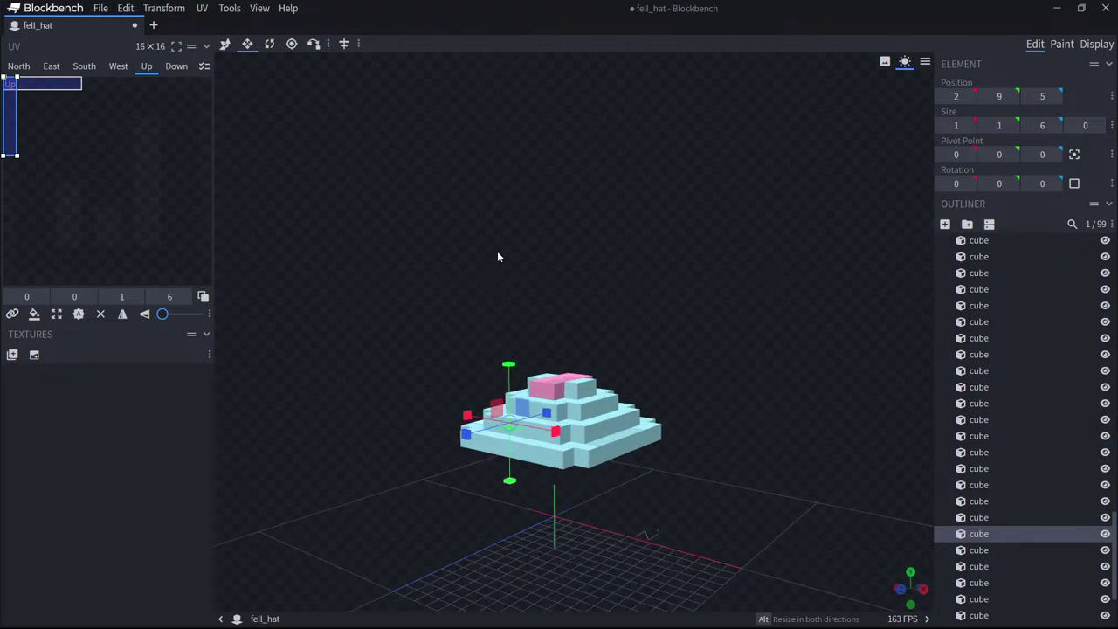
Check how the hat top sits above the player model in Display mode, and return to Edit mode.
click(1096, 43)
drag(908, 219, 976, 225)
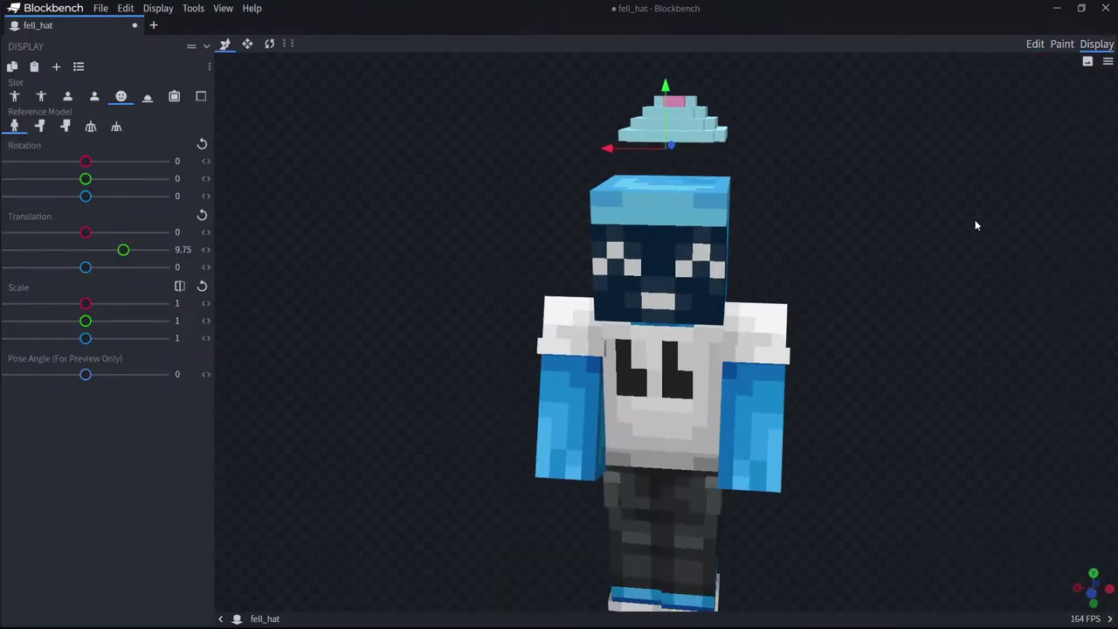
click(1035, 44)
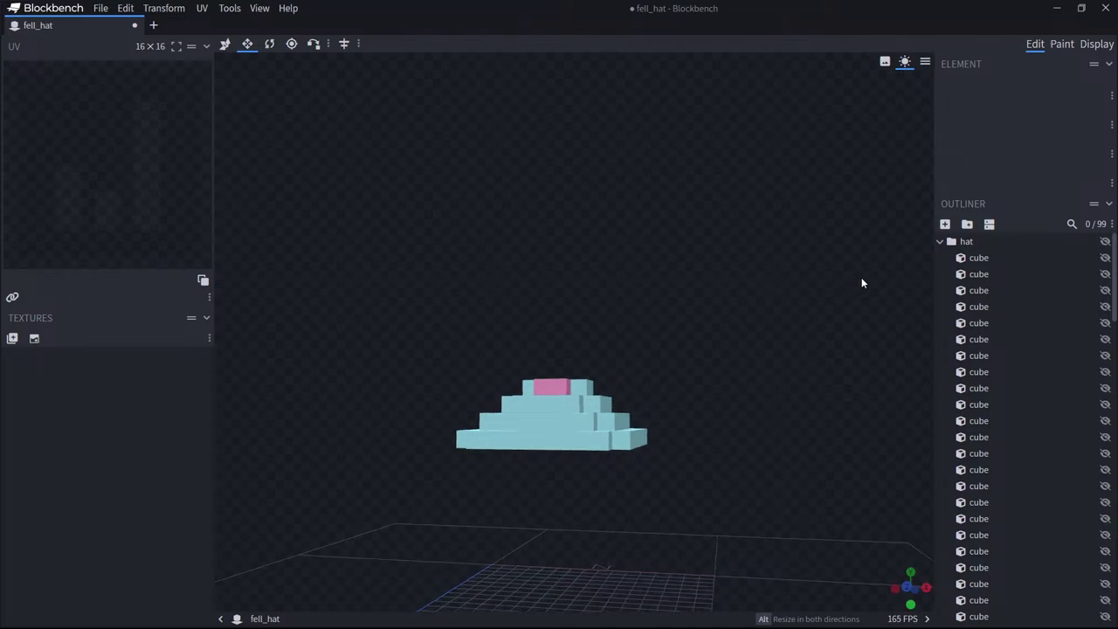
drag(861, 276, 824, 368)
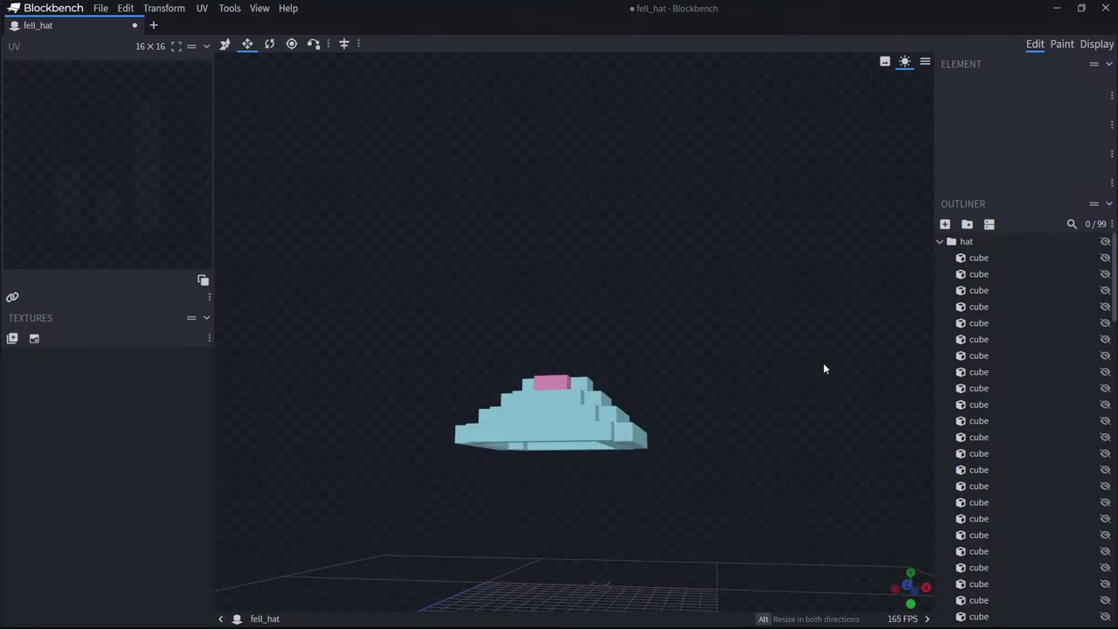
Try to duplicate the east 2×1×6 bar at 10, 9, 5 and move the copy vertically.
click(628, 441)
drag(745, 423, 679, 465)
click(619, 449)
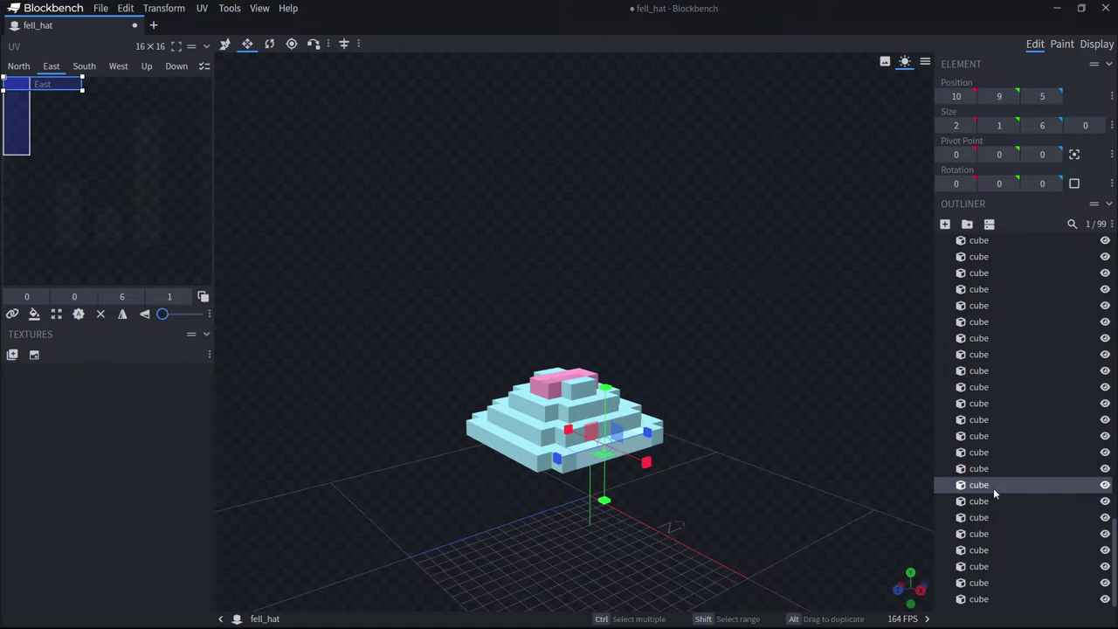
key(ctrl+d)
click(226, 44)
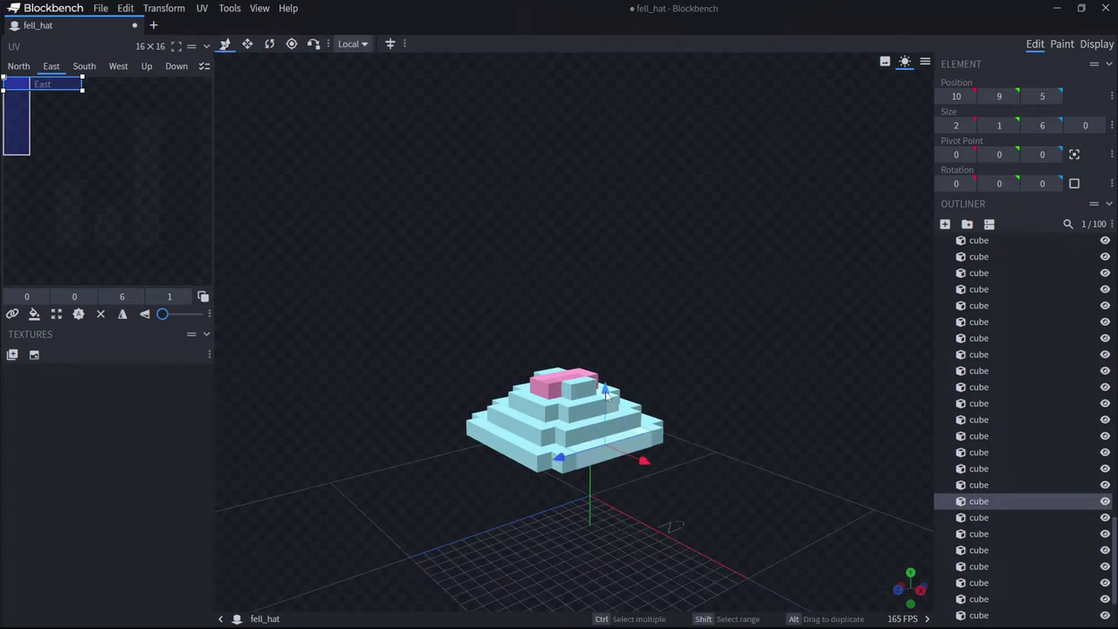
drag(604, 390, 722, 513)
key(ctrl+z)
key(ctrl+z)
Select the eight bars and corner blocks that form the hat top's lowest ring at Y 9.
ctrl+click(649, 412)
ctrl+drag(701, 407, 696, 370)
drag(755, 366, 751, 425)
click(649, 353)
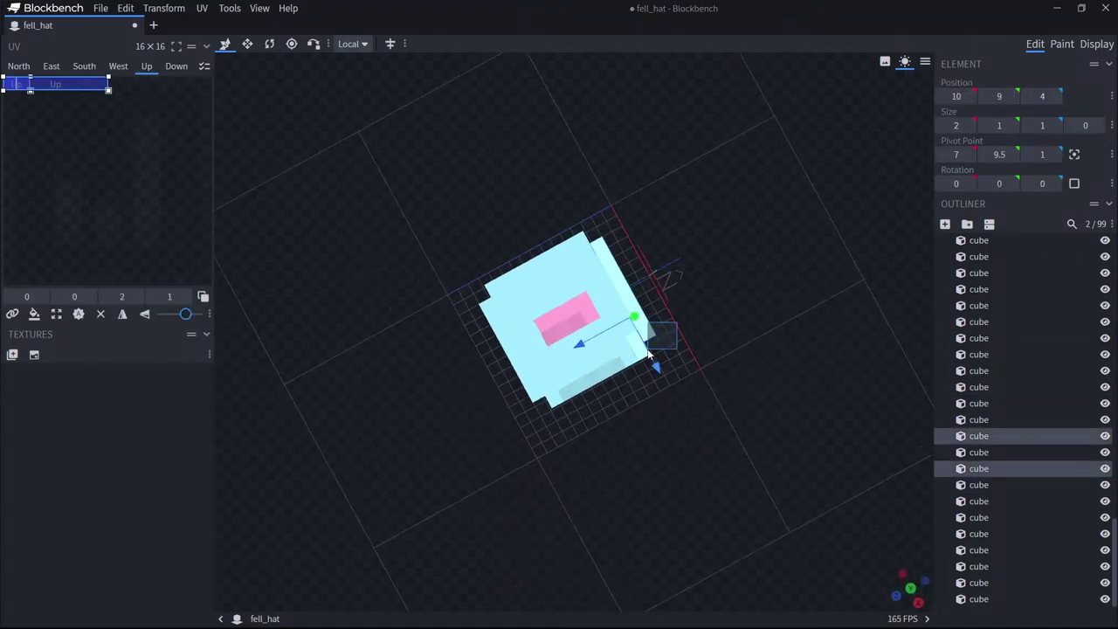
shift+click(577, 385)
shift+click(522, 390)
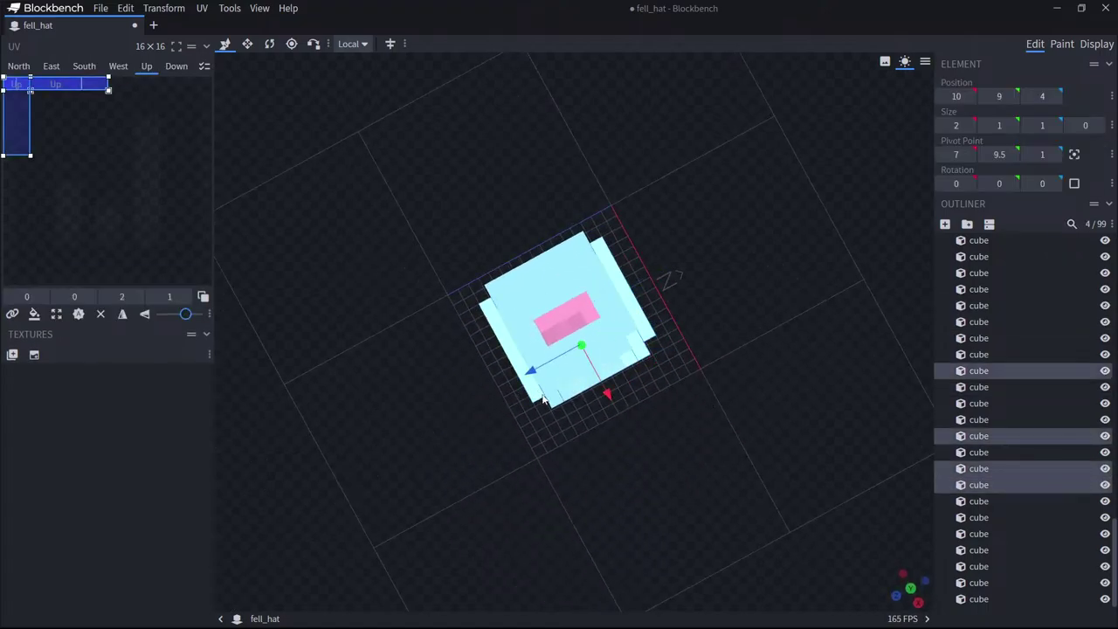
shift+click(530, 373)
shift+click(500, 297)
shift+click(511, 279)
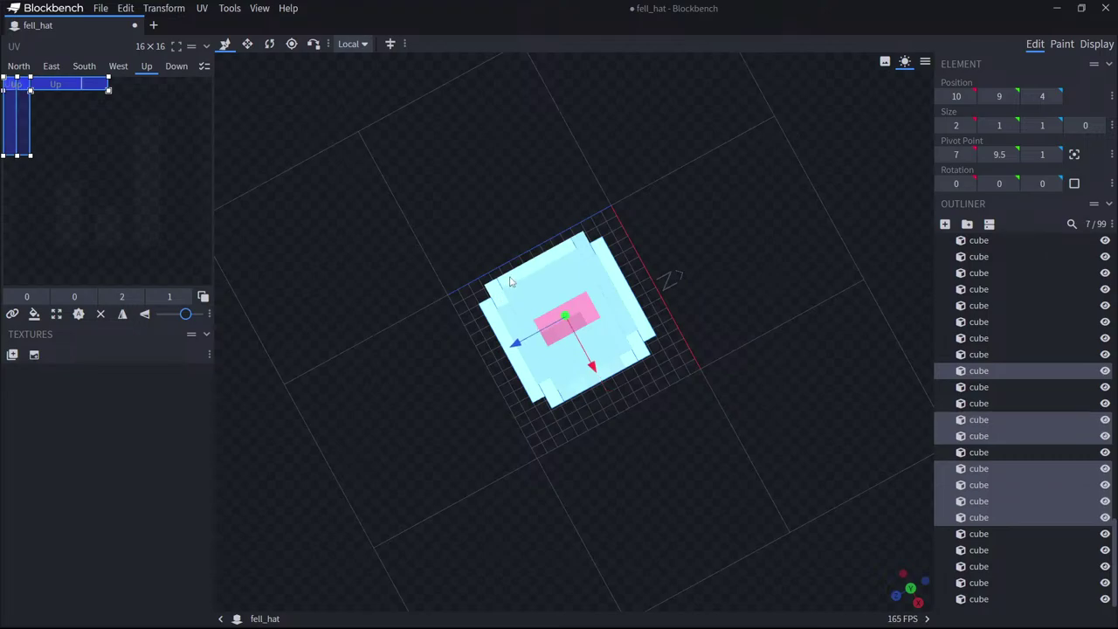
shift+click(585, 249)
drag(725, 259, 757, 113)
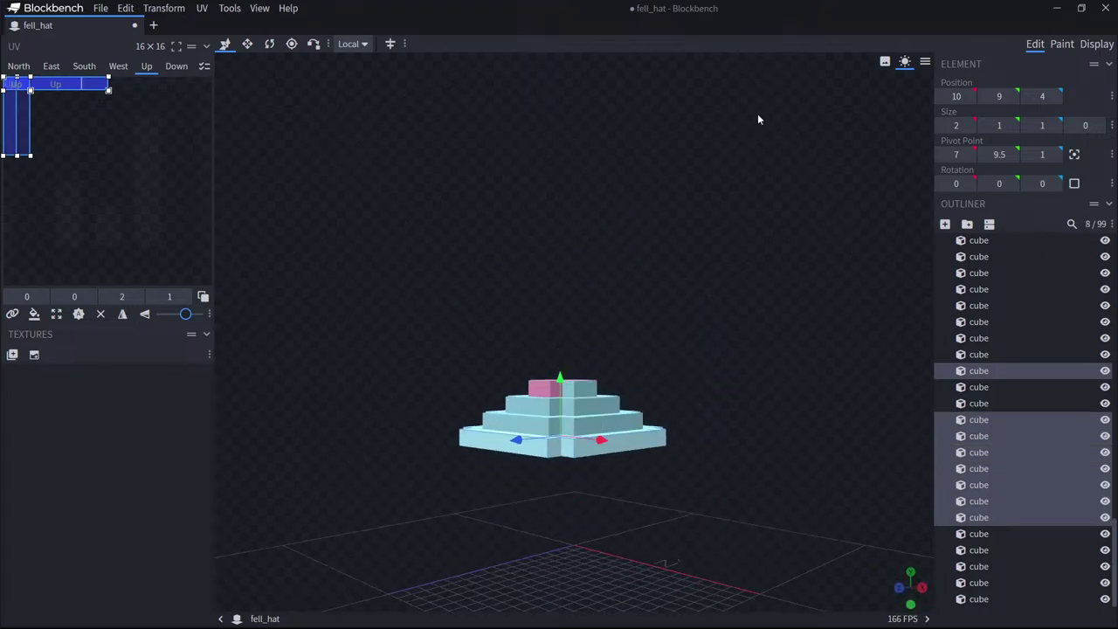
Reselect the lowest ring's blocks one at a time, starting from the 8×1×1 south bar, and clear the selection.
click(986, 371)
ctrl+click(982, 419)
ctrl+click(982, 437)
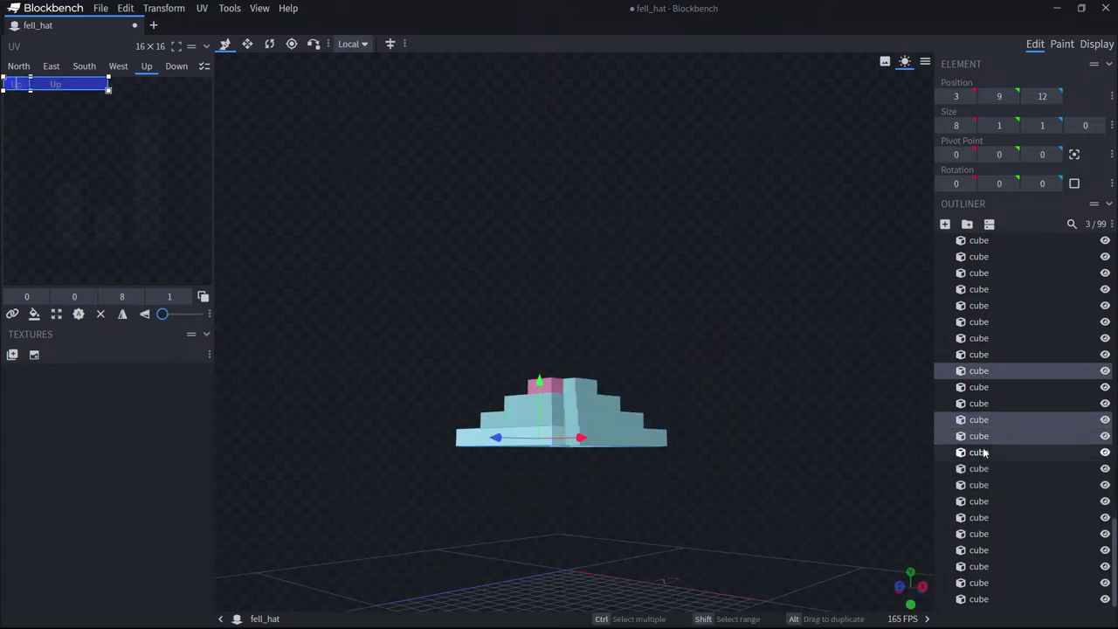
ctrl+click(982, 451)
ctrl+click(980, 468)
drag(751, 288, 864, 515)
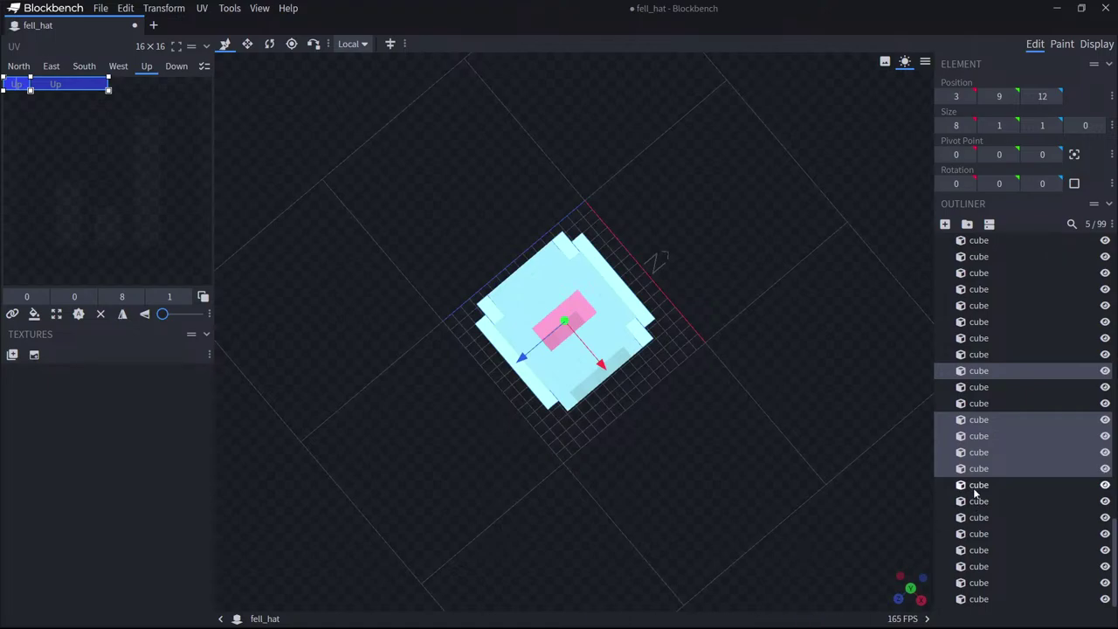
ctrl+click(978, 485)
ctrl+click(973, 501)
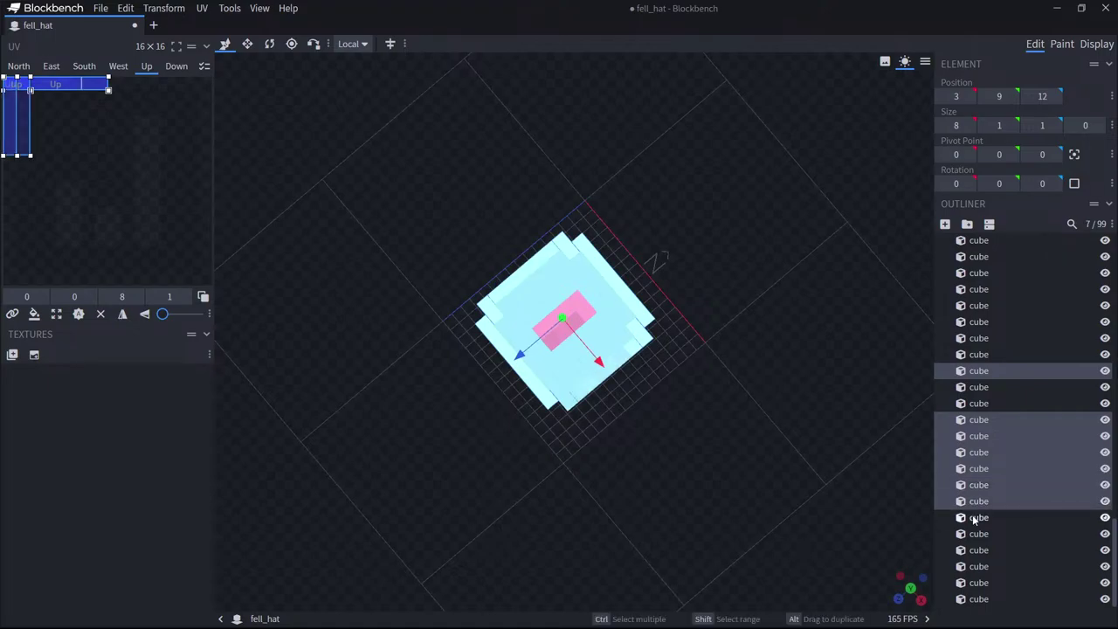
ctrl+click(975, 517)
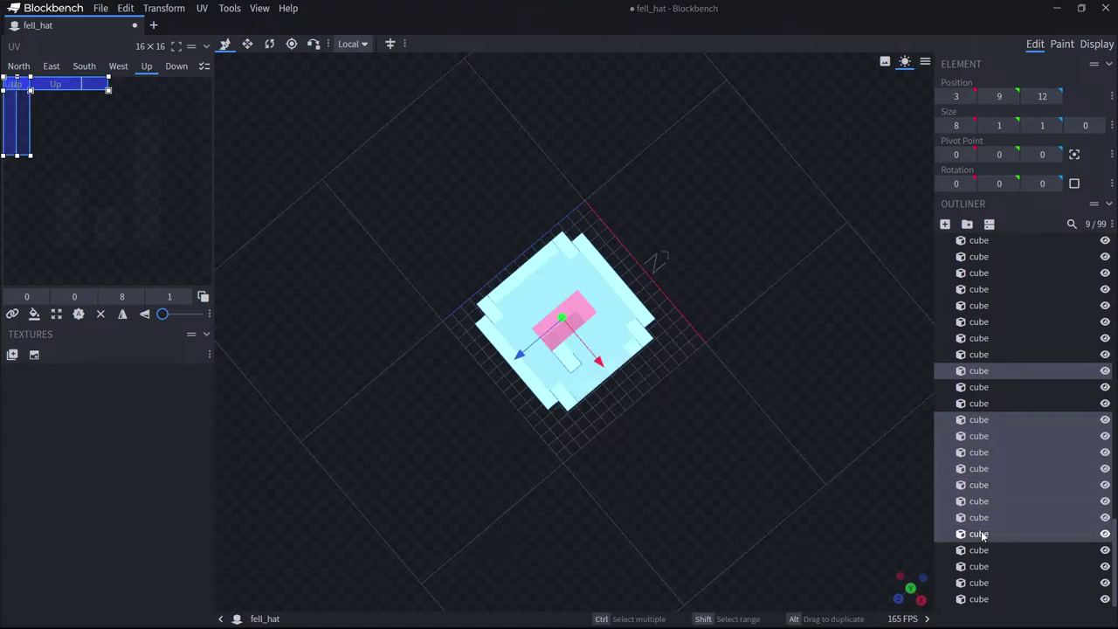
click(713, 446)
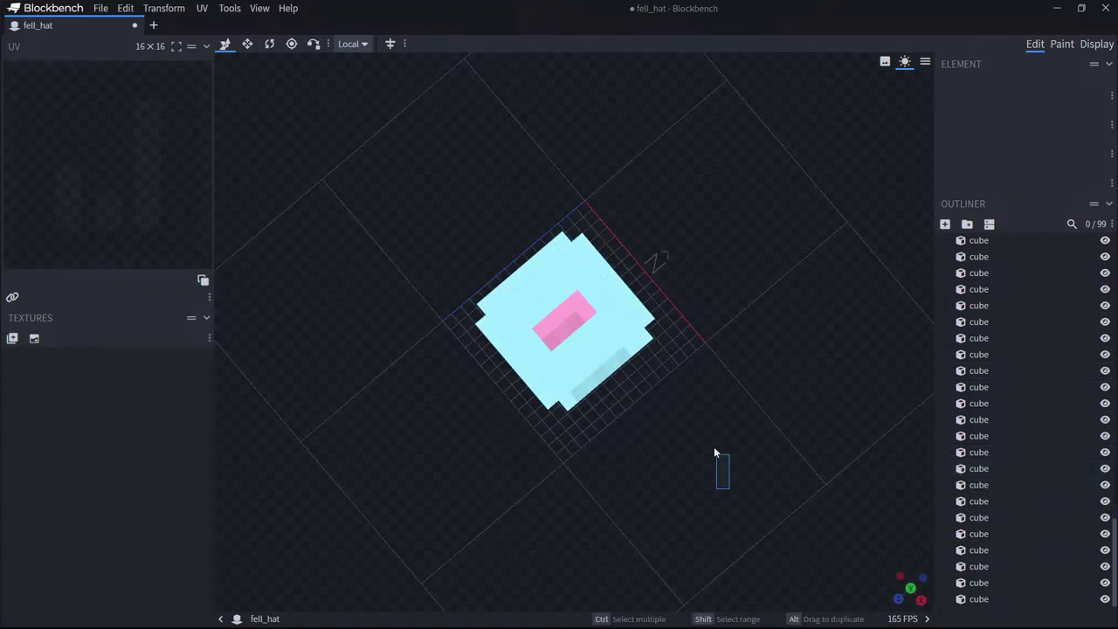
Start selecting the hat top's lowest ring from the 2×1×1 corner block at 10, 9, 4, leaving out the stray inner block.
click(986, 467)
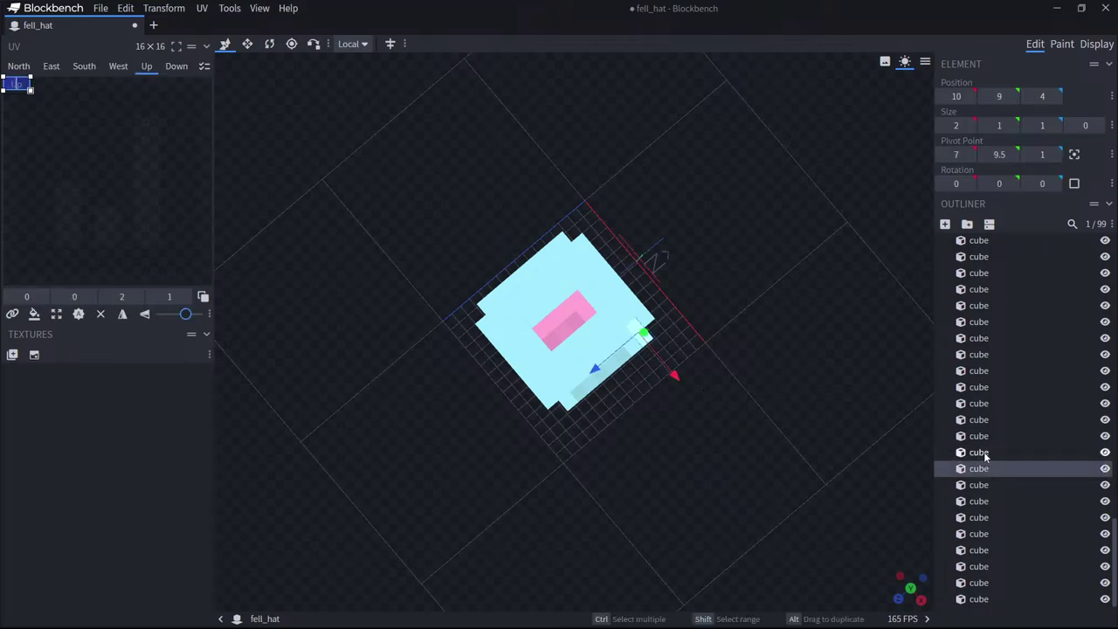
ctrl+click(985, 453)
ctrl+click(989, 487)
ctrl+click(978, 436)
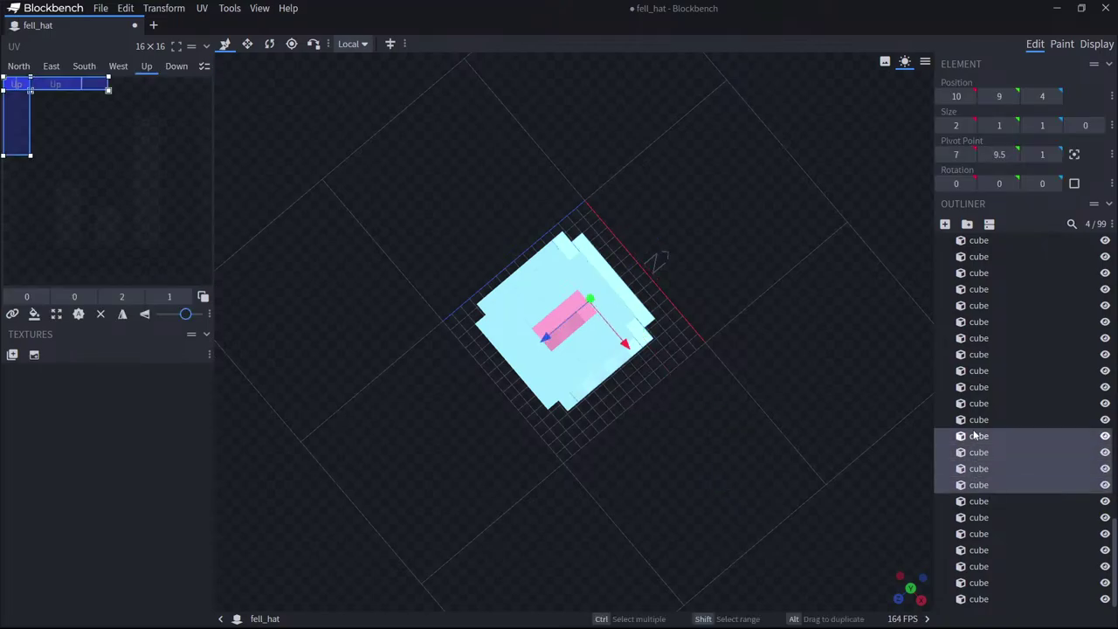
ctrl+click(974, 419)
ctrl+click(972, 403)
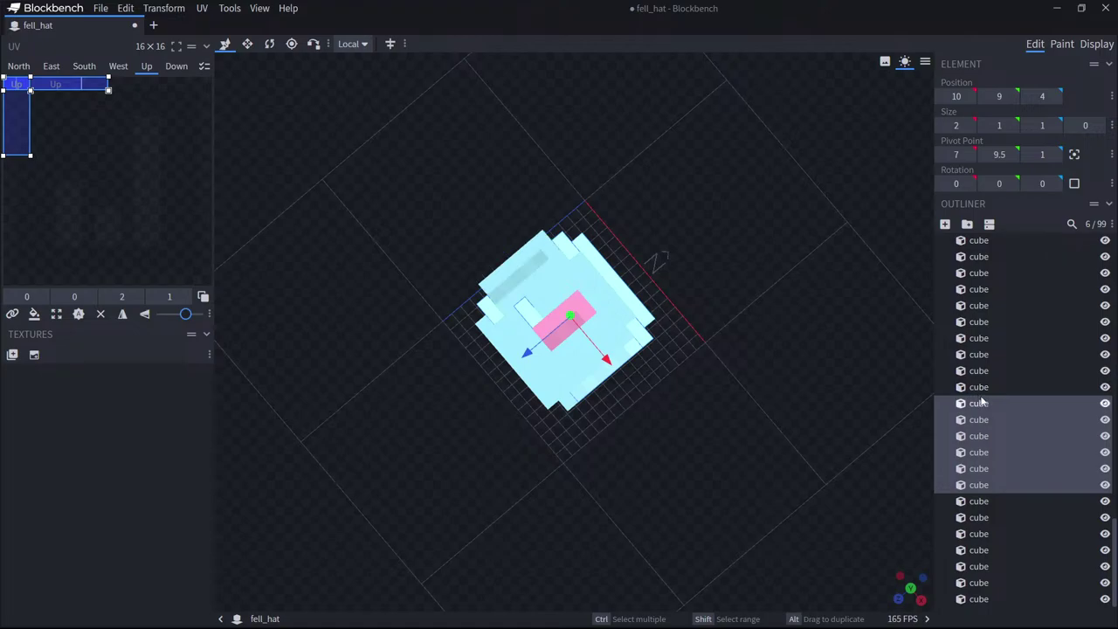
ctrl+click(980, 404)
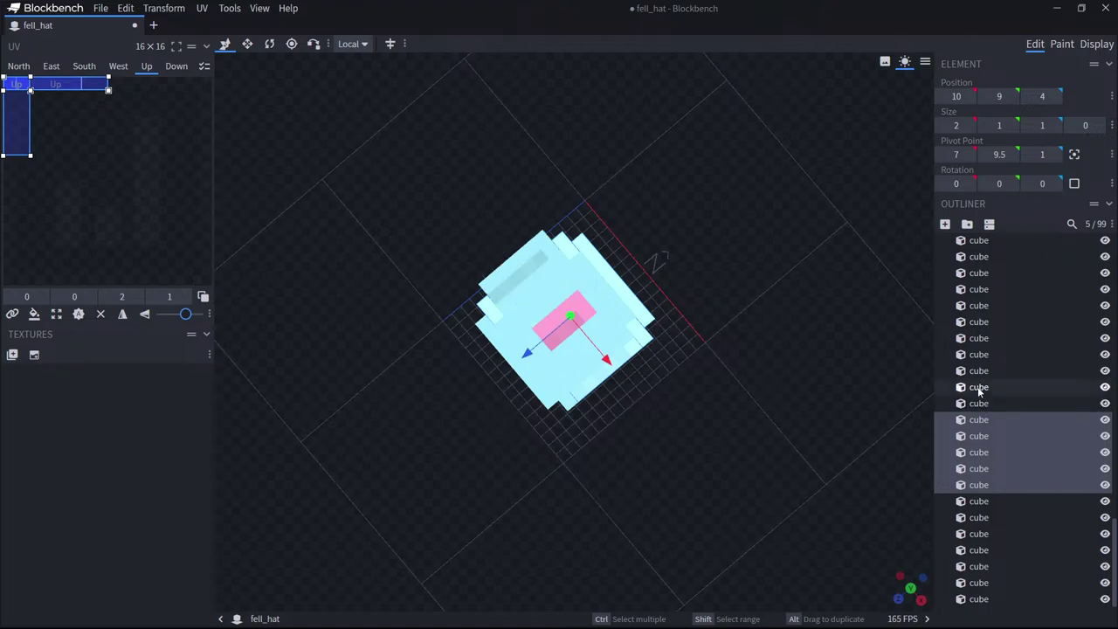
Add the next two bars to the ring selection and deselect the inner blocks picked by mistake.
ctrl+click(979, 387)
ctrl+click(978, 370)
ctrl+click(979, 354)
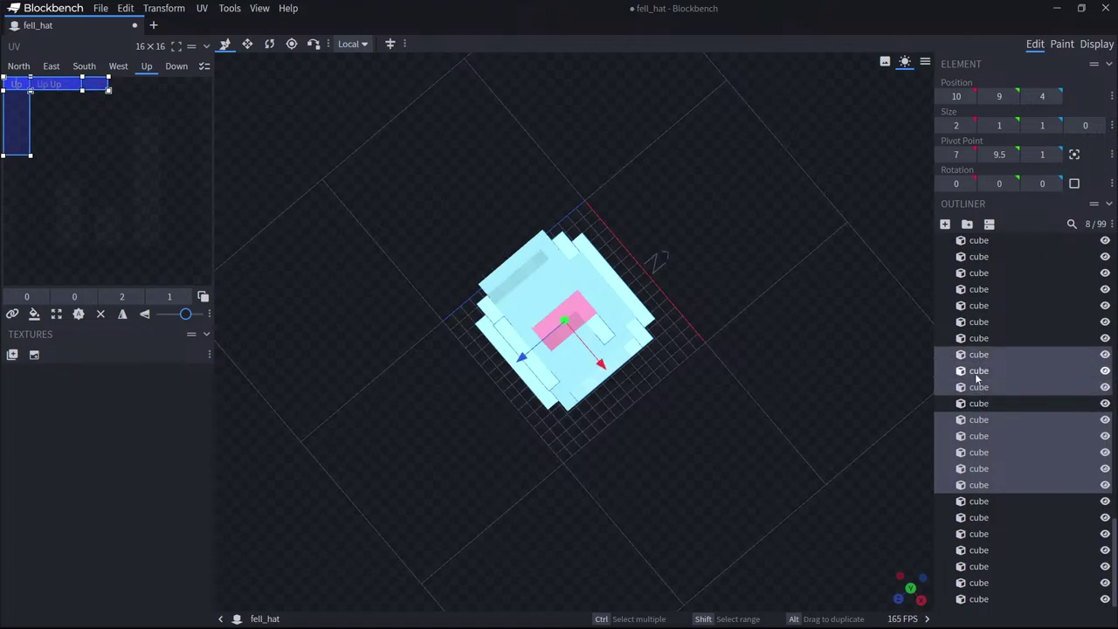
ctrl+click(980, 392)
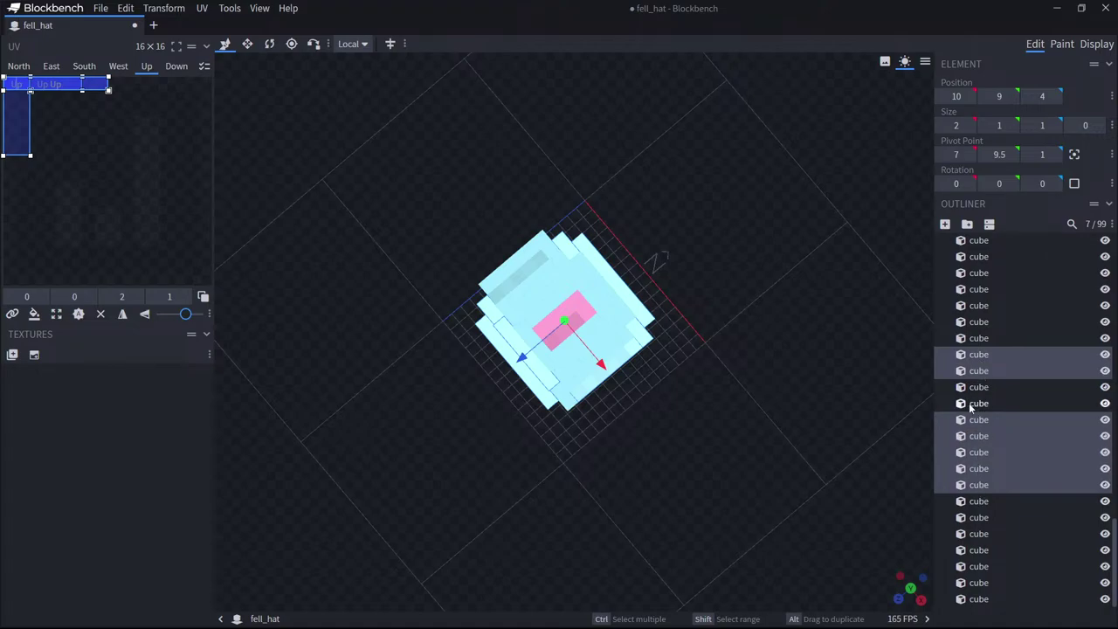
ctrl+click(965, 339)
ctrl+click(964, 325)
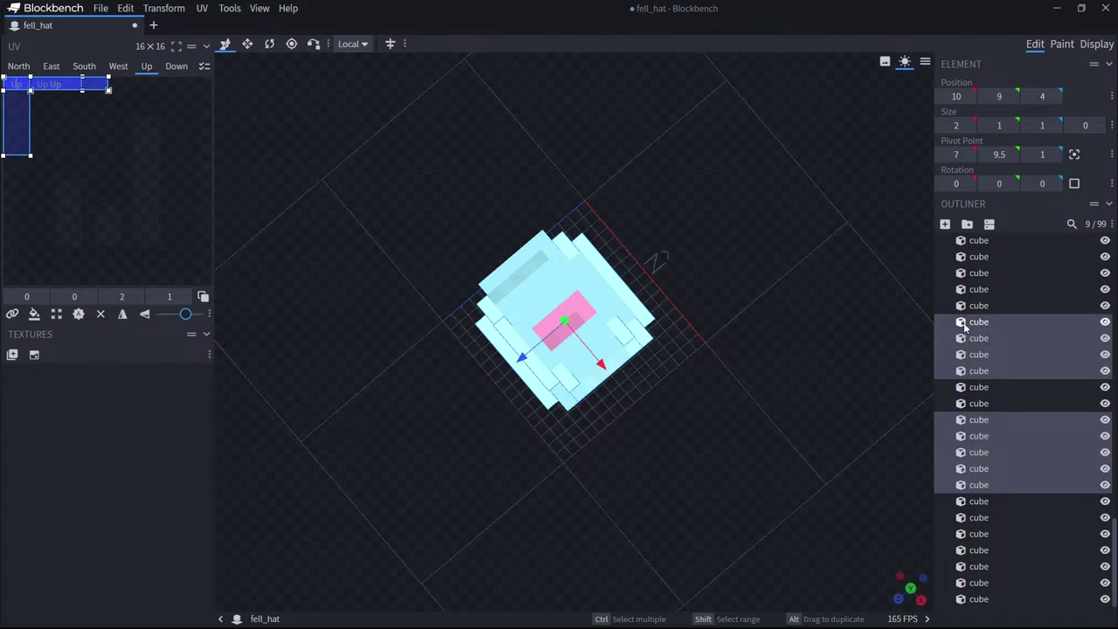
ctrl+click(969, 323)
ctrl+click(971, 340)
drag(852, 386, 772, 438)
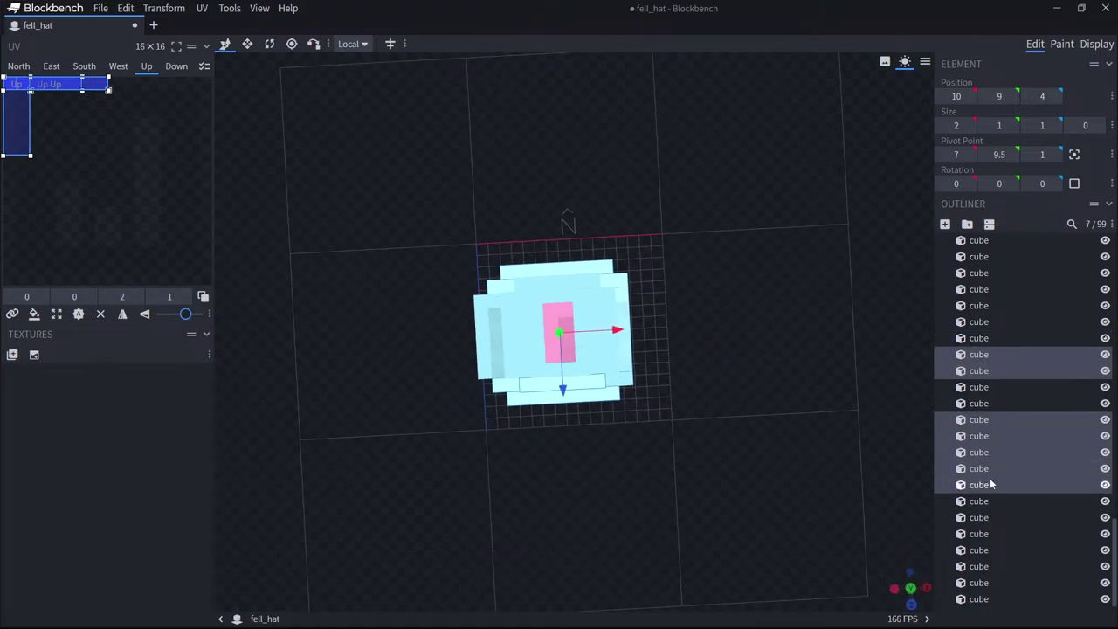
Try to complete the ring selection with the west bar and the remaining corner block.
ctrl+click(978, 500)
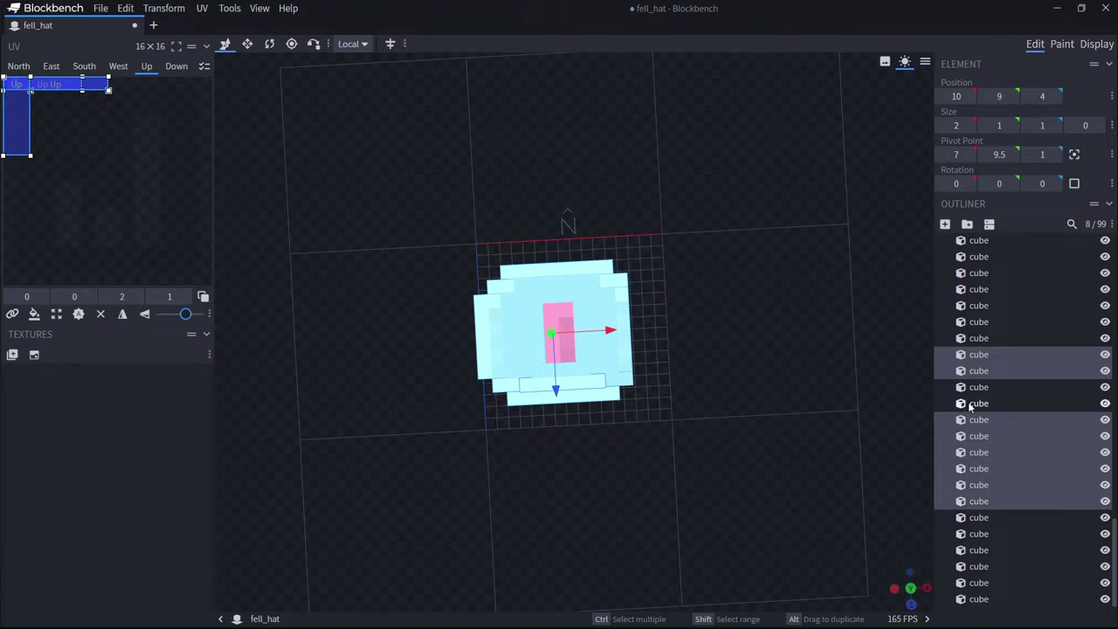
ctrl+click(971, 403)
ctrl+click(971, 404)
ctrl+click(974, 520)
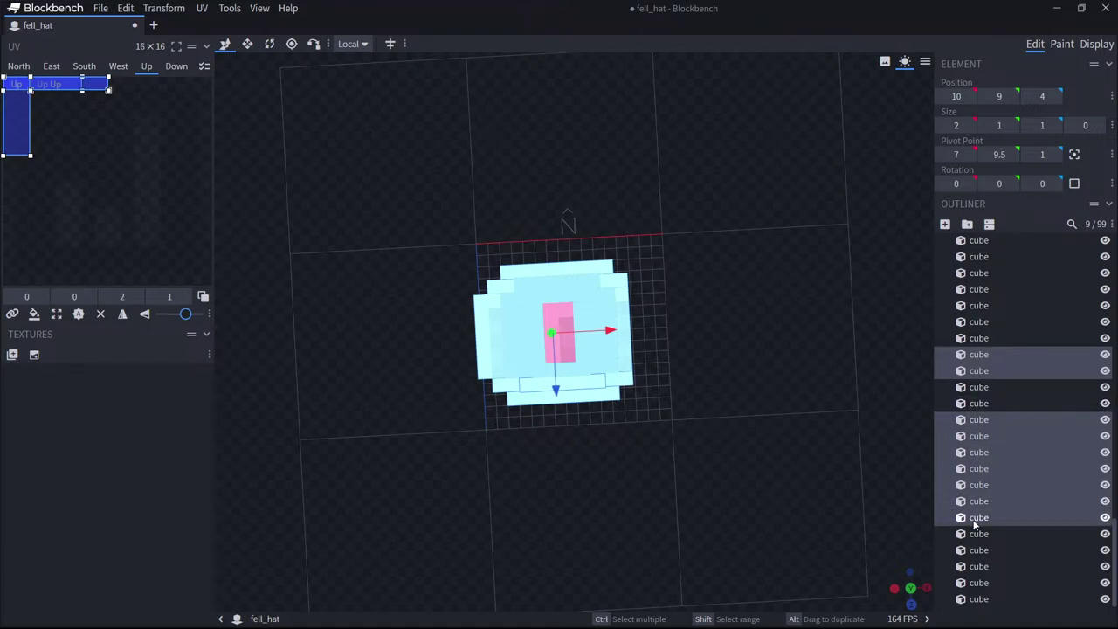
ctrl+click(976, 535)
ctrl+click(975, 534)
key(F2)
click(671, 127)
key(F2)
click(660, 128)
ctrl+click(989, 570)
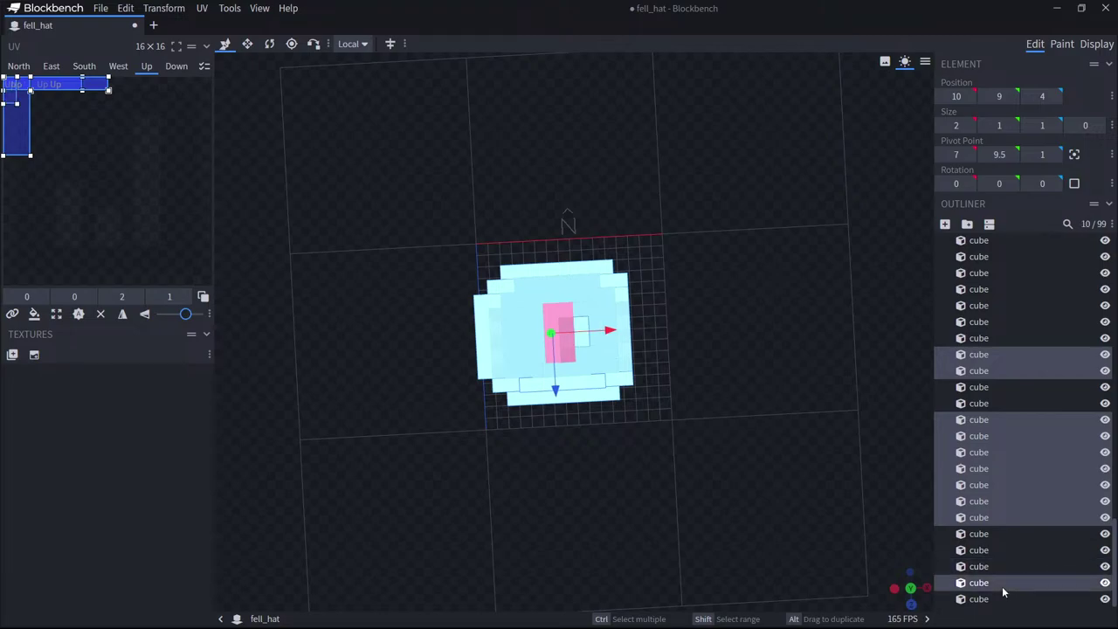
Select the lowest ring's eight bars and corner blocks directly on the model, including the 2×1×6 east bar at 10, 9, 5.
click(1002, 583)
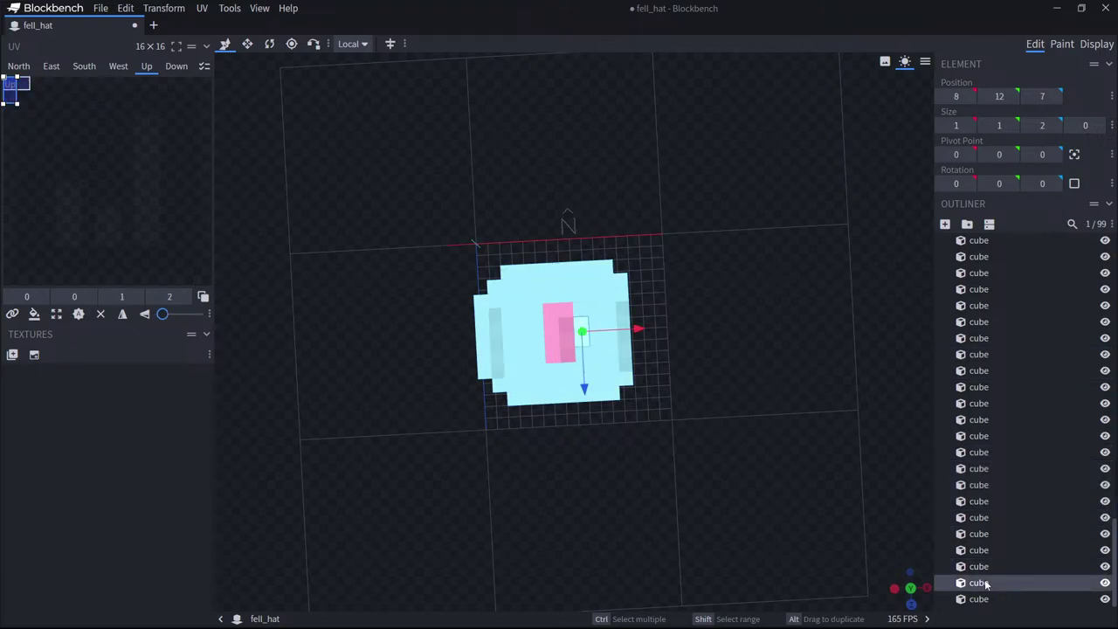
click(625, 357)
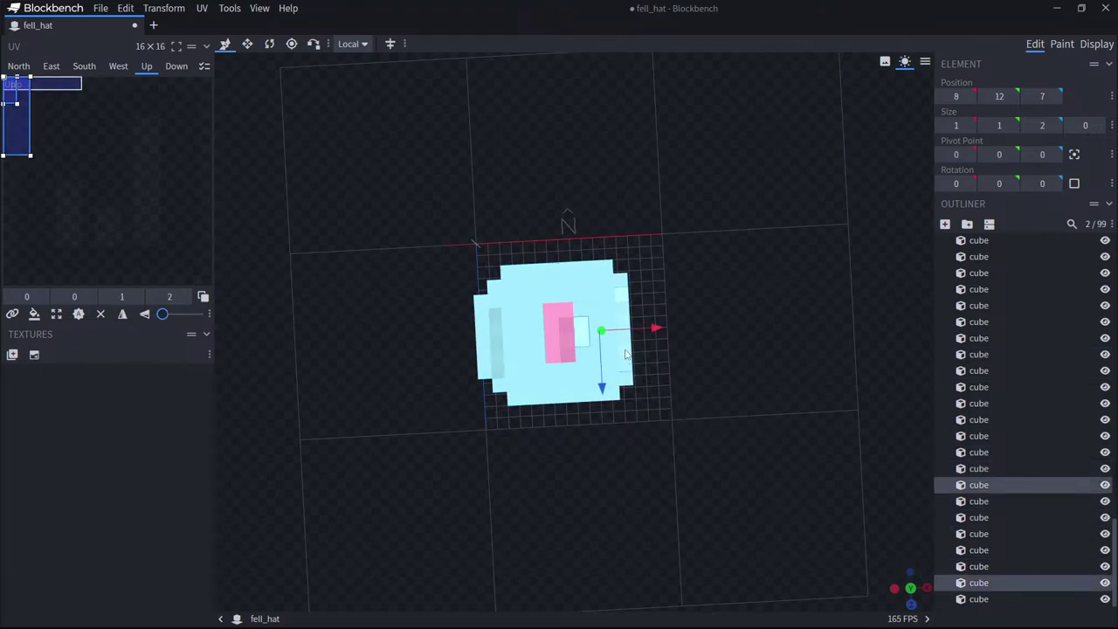
shift+click(622, 289)
drag(727, 347, 631, 336)
shift+click(644, 367)
shift+click(607, 296)
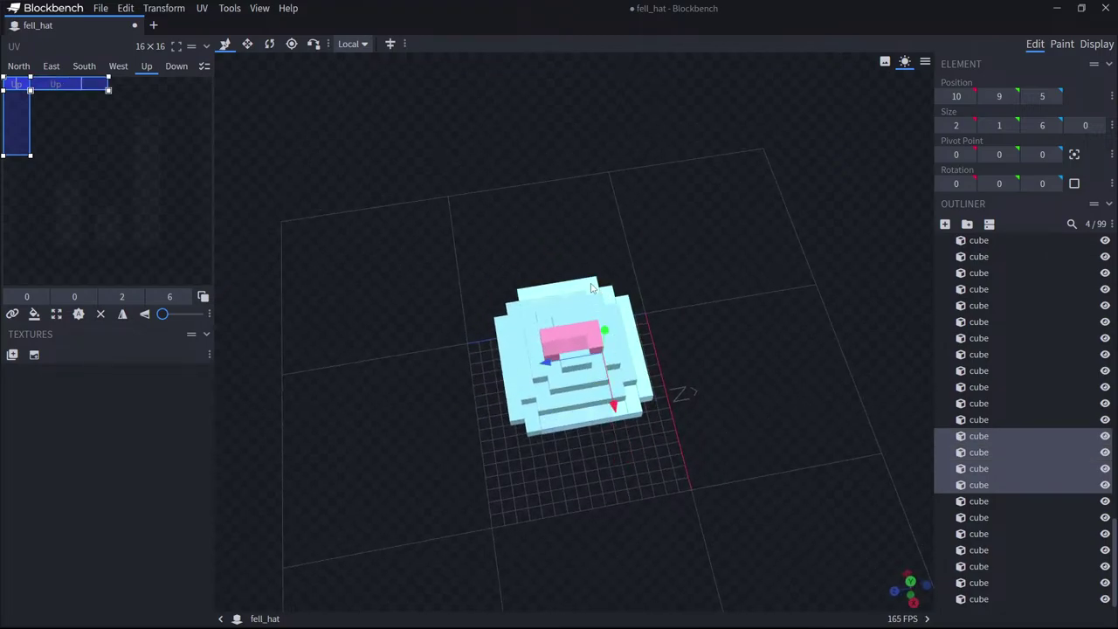
shift+click(554, 297)
shift+click(516, 304)
shift+click(505, 327)
shift+click(533, 424)
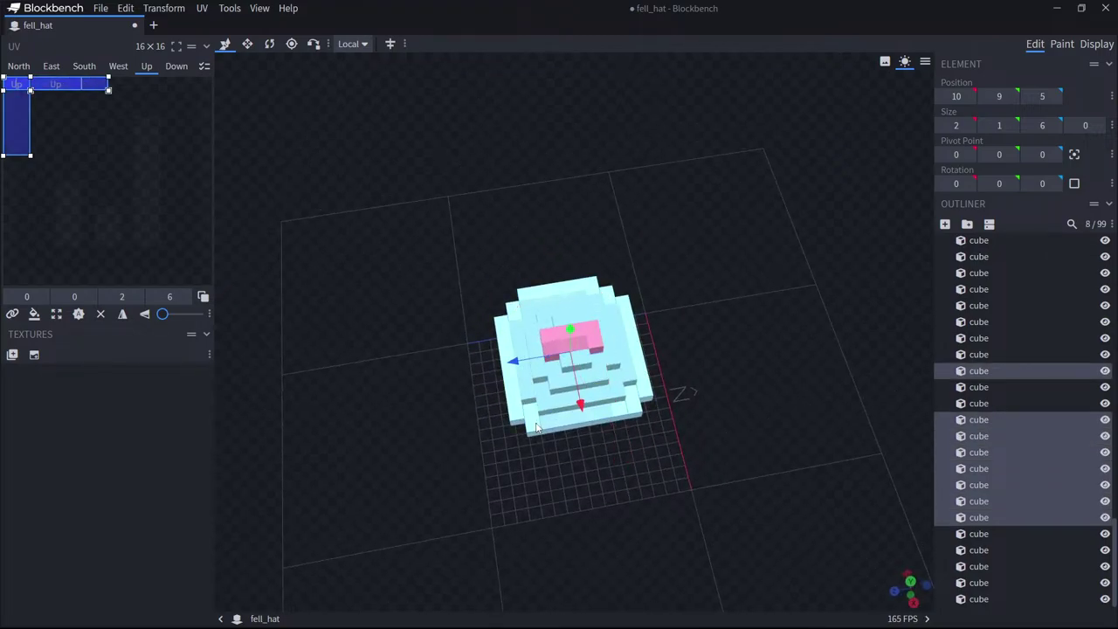
drag(608, 478, 758, 422)
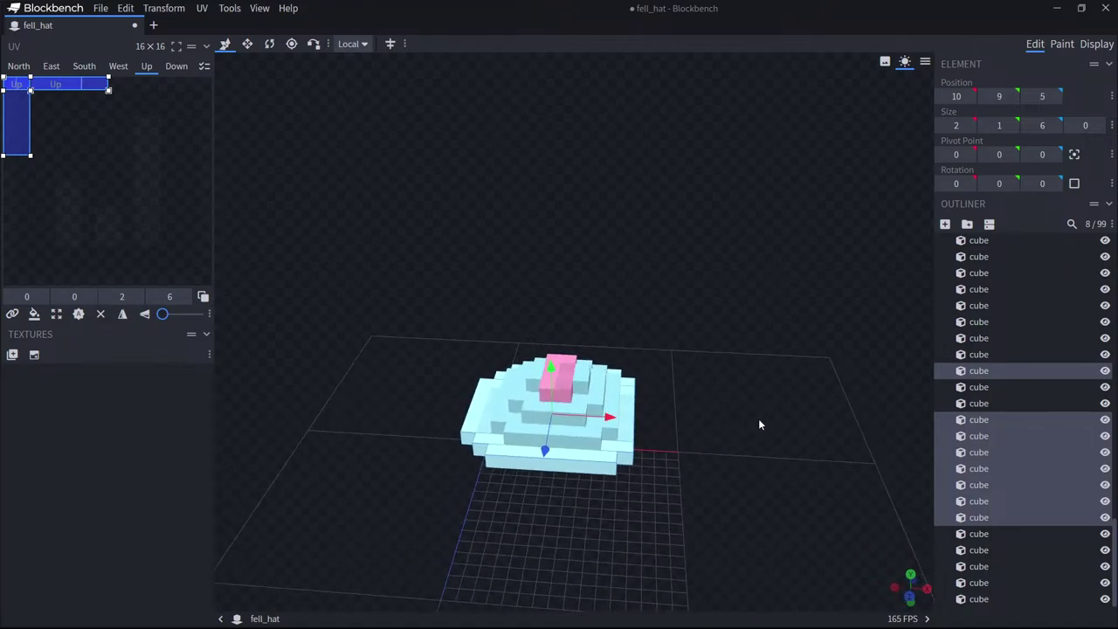
Rebuild the eight-block ring selection cube by cube, starting from the 8×1×1 south bar at 3, 9, 12.
click(989, 376)
ctrl+click(988, 512)
ctrl+click(984, 501)
ctrl+click(981, 486)
ctrl+click(978, 469)
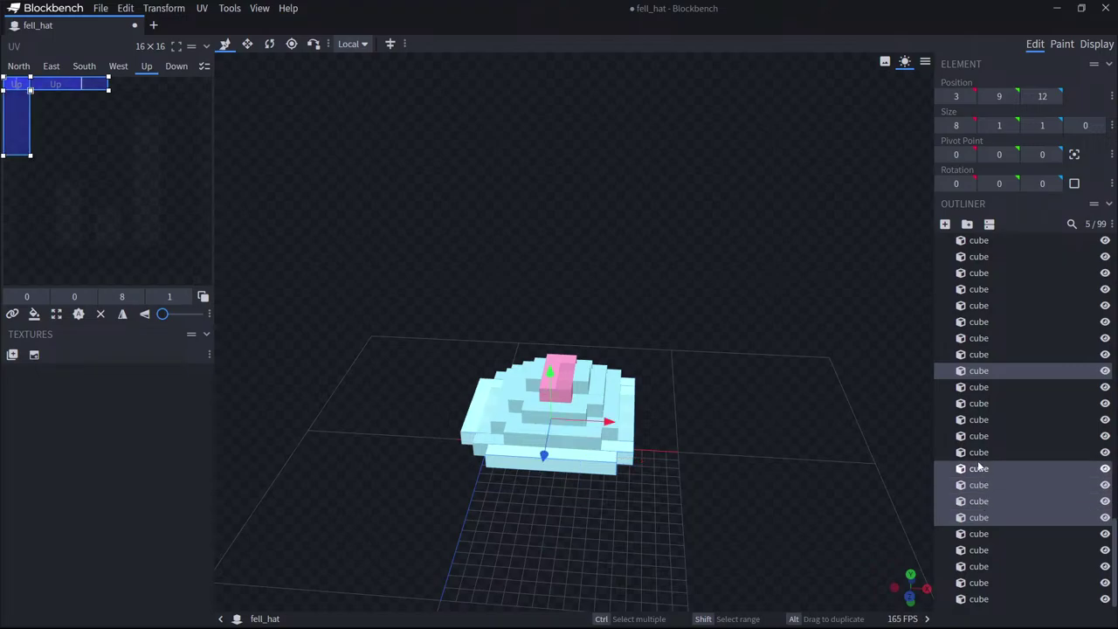
ctrl+click(978, 453)
ctrl+click(978, 437)
drag(786, 419, 837, 482)
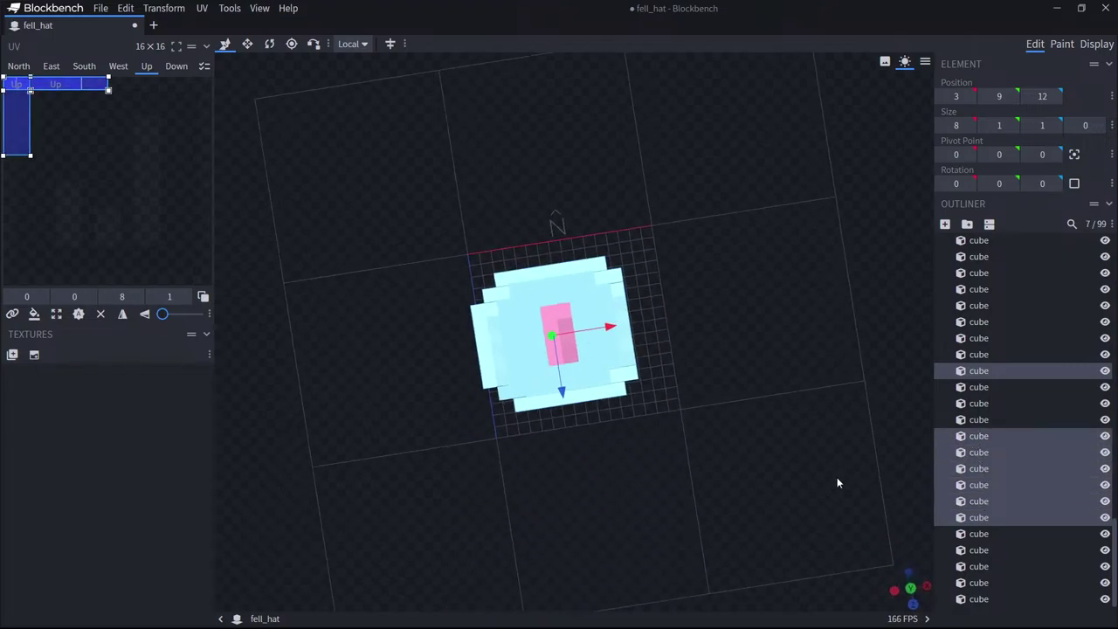
ctrl+click(995, 420)
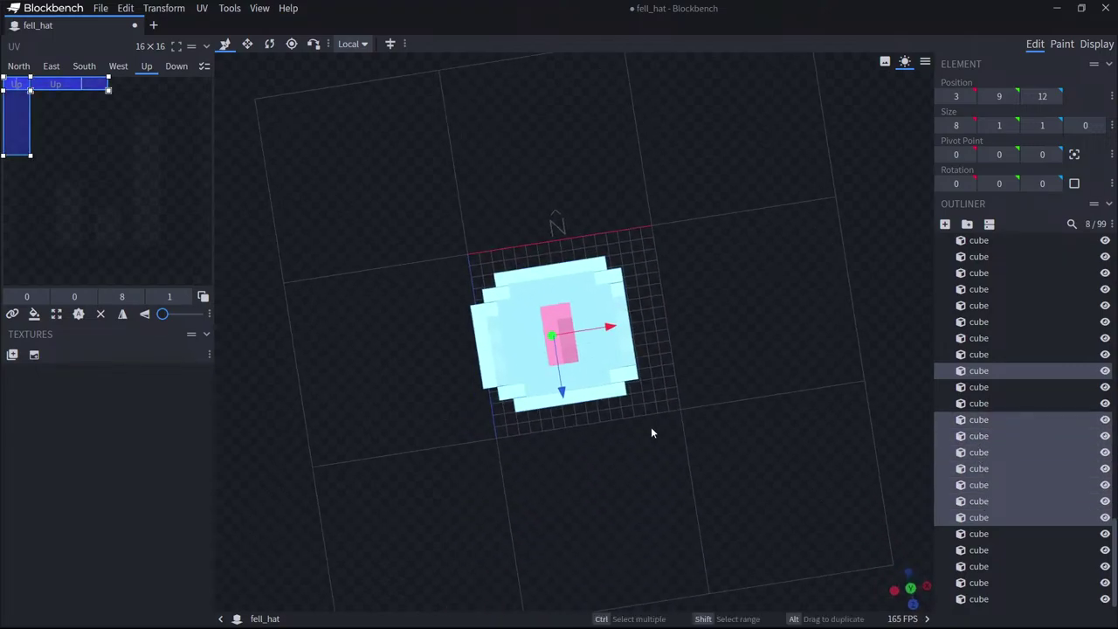
Try to duplicate the selected ring blocks by copying and pasting them.
drag(651, 426, 761, 419)
key(ctrl+c)
key(ctrl+v)
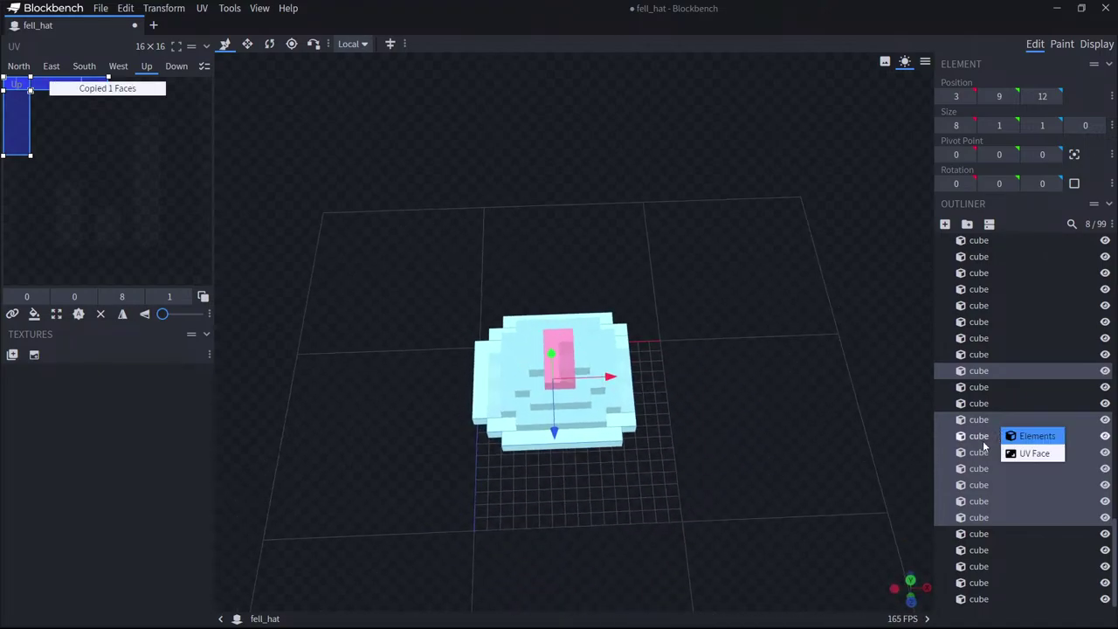
Select the 8×1×1 south bar at 3, 9, 12 again and add the other seven blocks of the lowest ring.
click(978, 376)
ctrl+click(979, 420)
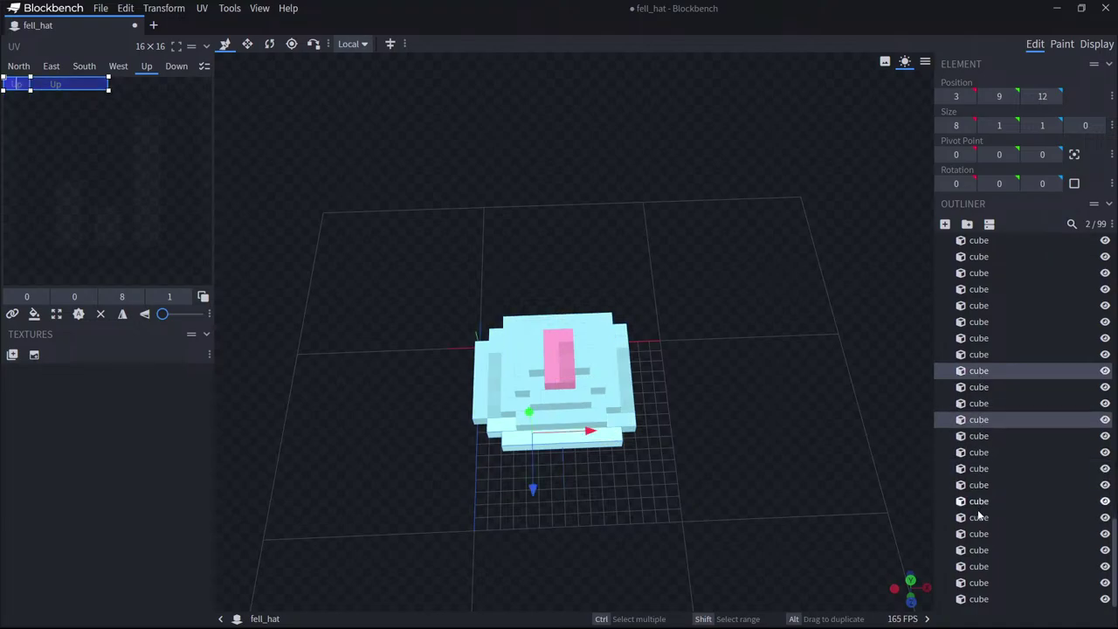
ctrl+click(979, 518)
ctrl+click(978, 502)
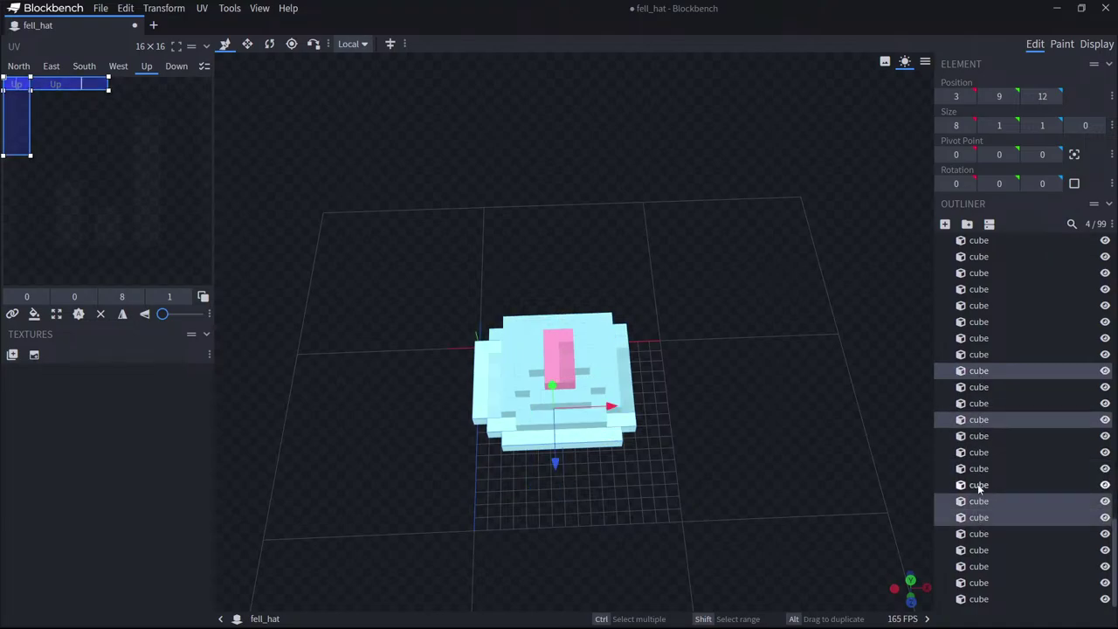
ctrl+click(978, 486)
ctrl+click(979, 469)
ctrl+click(978, 453)
ctrl+click(976, 437)
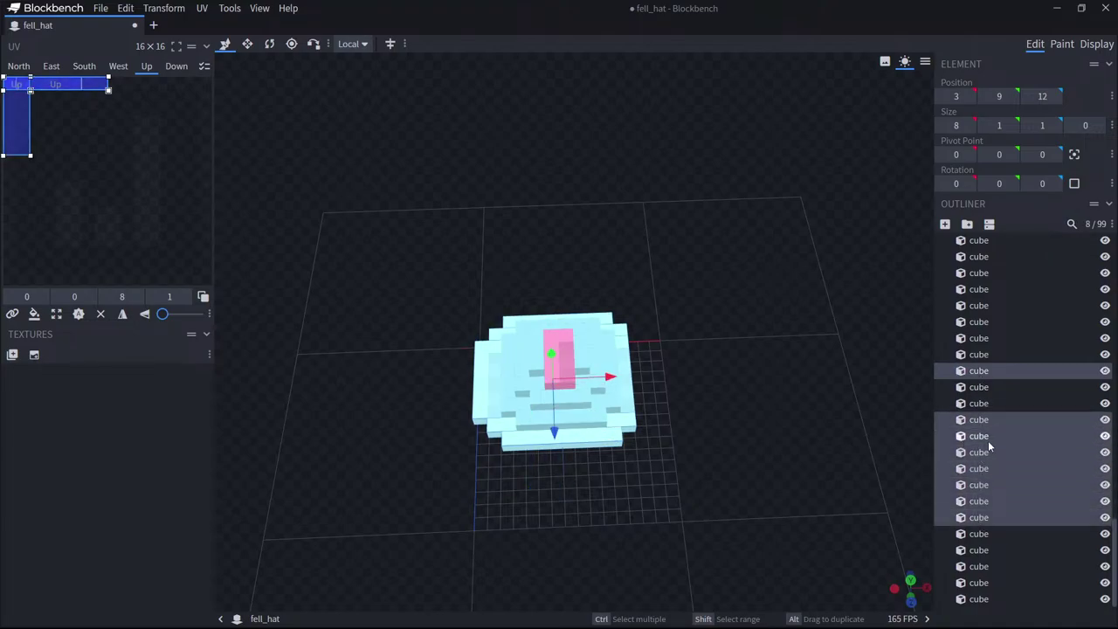
Duplicate the eight selected dome cubes and move the copies down one unit to Y 8.
key(ctrl+d)
drag(782, 445, 784, 345)
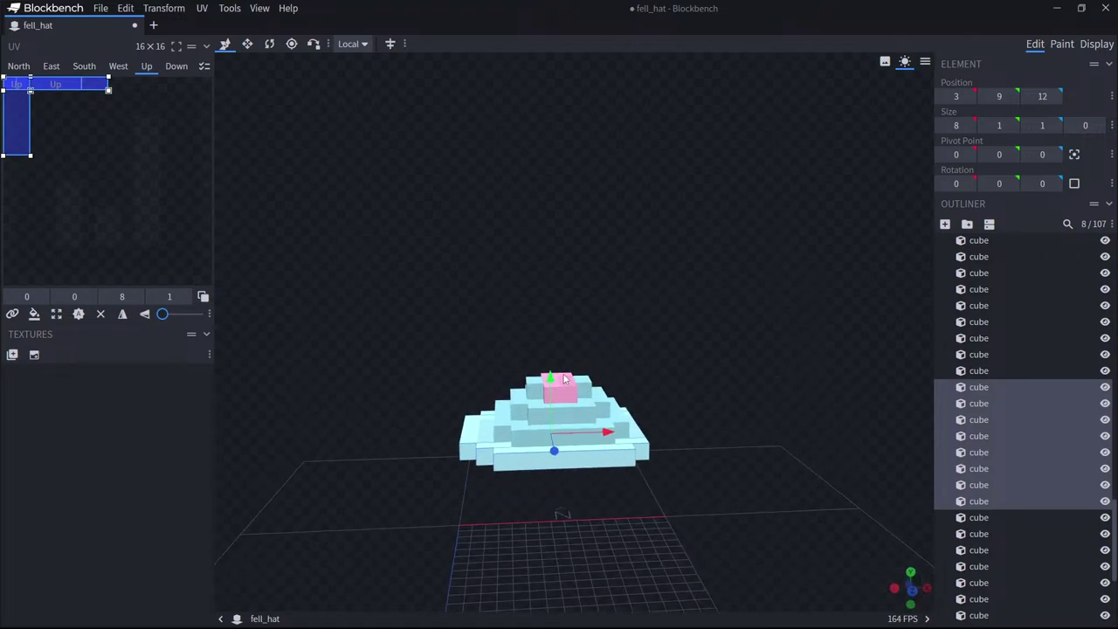
mouse_move(553, 382)
mouse_down()
mouse_move(637, 406)
mouse_move(673, 381)
mouse_move(624, 374)
mouse_move(518, 419)
mouse_move(538, 398)
mouse_move(563, 401)
mouse_up()
Duplicate the 8-unit strip on the dome's north side and move the copy to position 3, 7, 2.
mouse_move(812, 451)
mouse_down()
mouse_move(807, 438)
mouse_move(795, 464)
mouse_up()
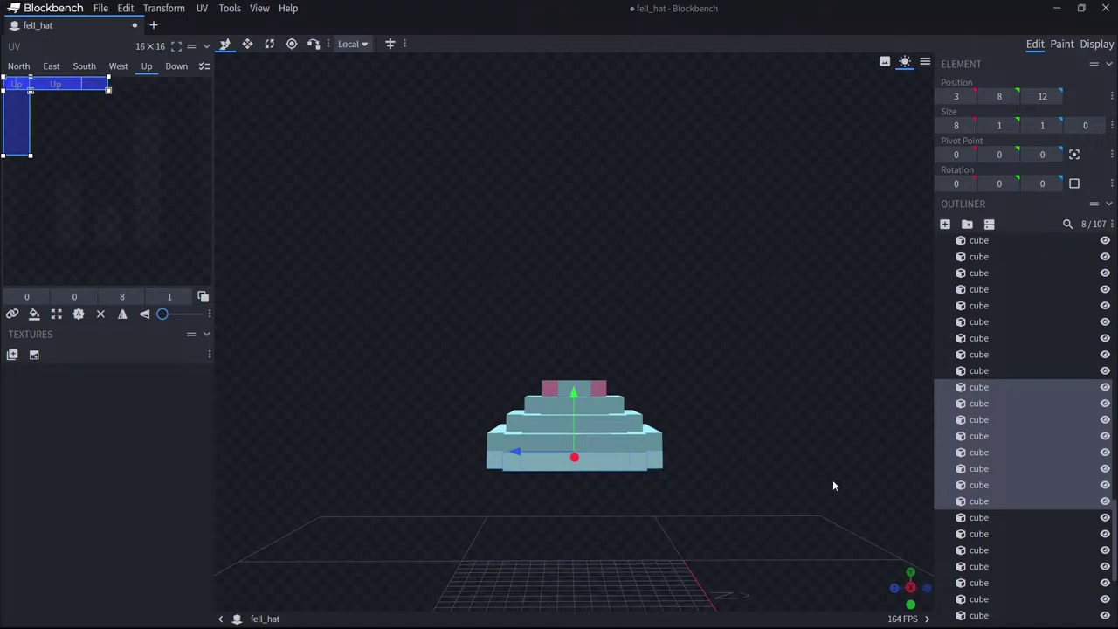
drag(731, 304, 640, 439)
click(677, 432)
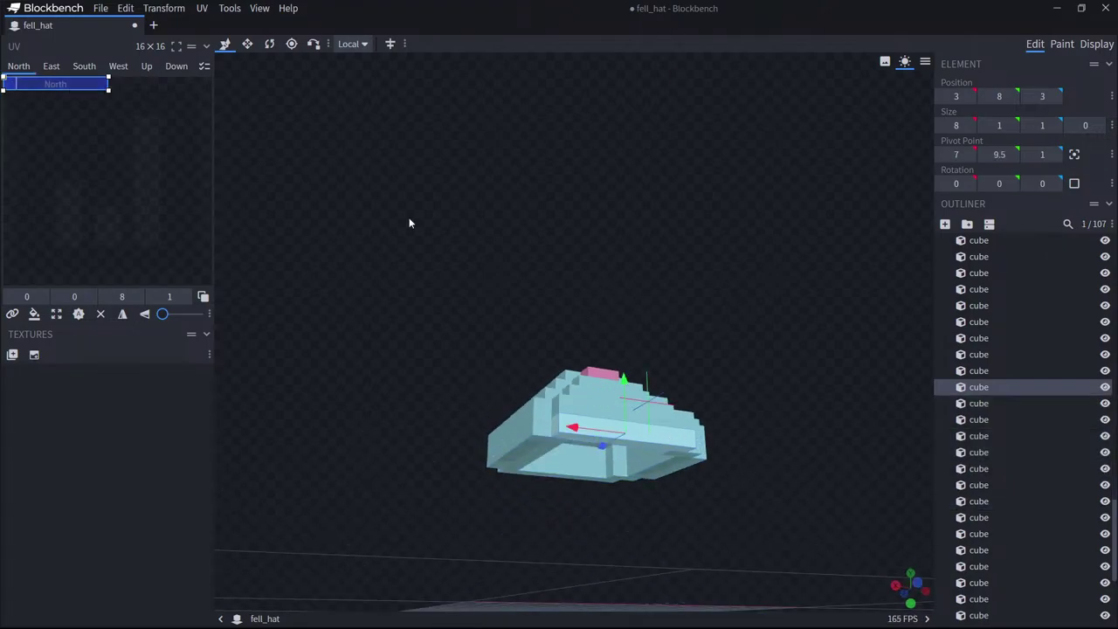
key(ctrl+d)
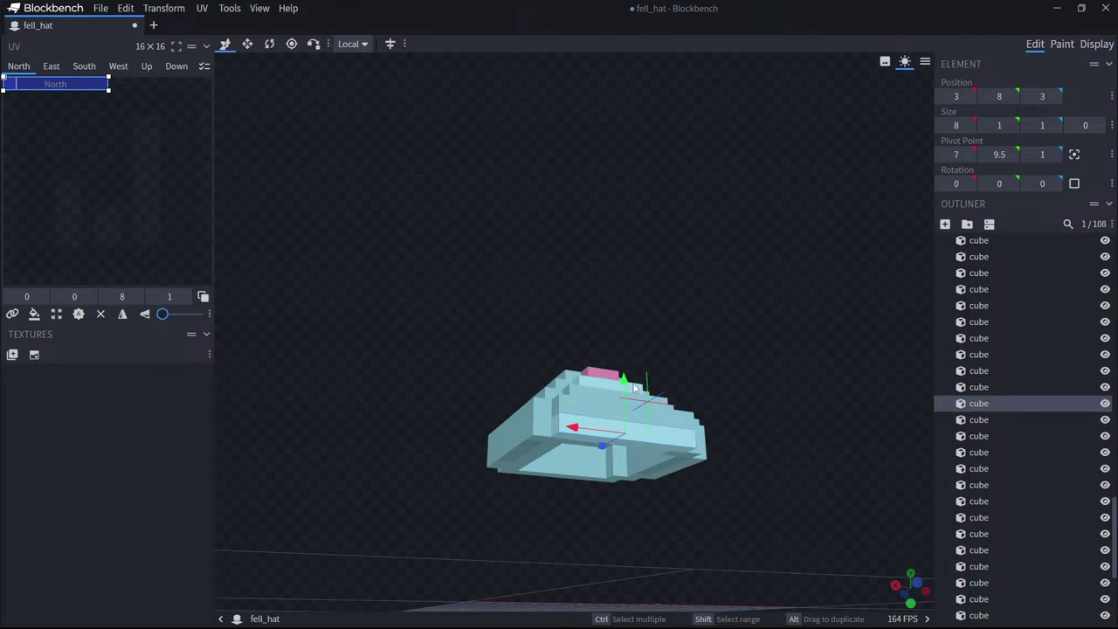
drag(624, 381, 630, 400)
drag(601, 465, 609, 463)
Duplicate the new north brim strip and resize the copy into a 1 × 1 × 2 corner cube at 11, 7, 2.
drag(590, 511, 650, 566)
drag(697, 327, 672, 346)
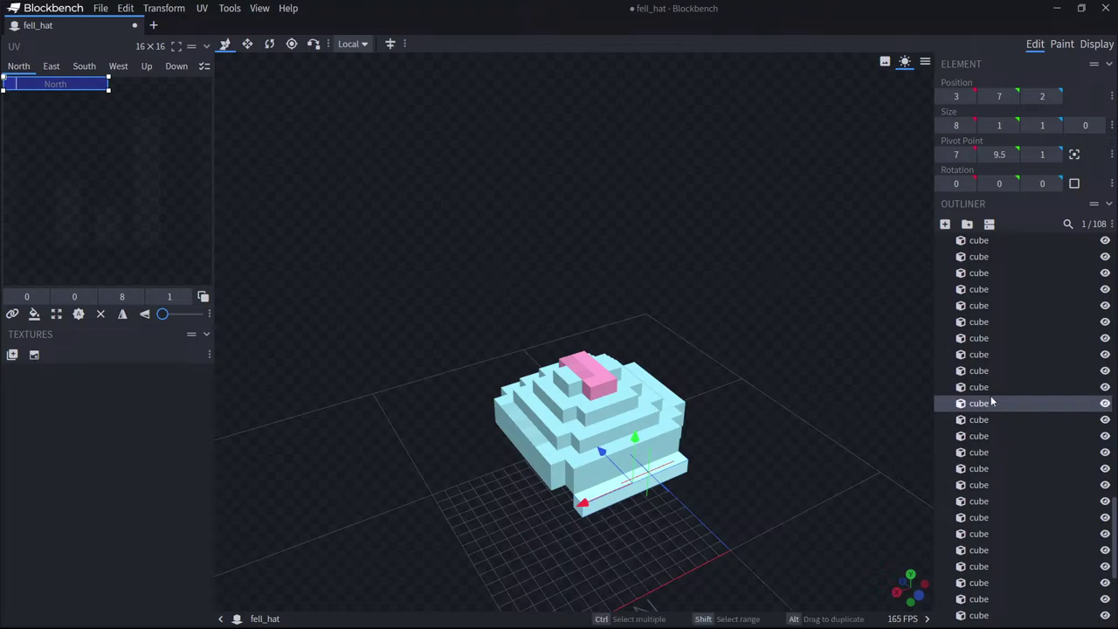
key(ctrl+d)
click(248, 43)
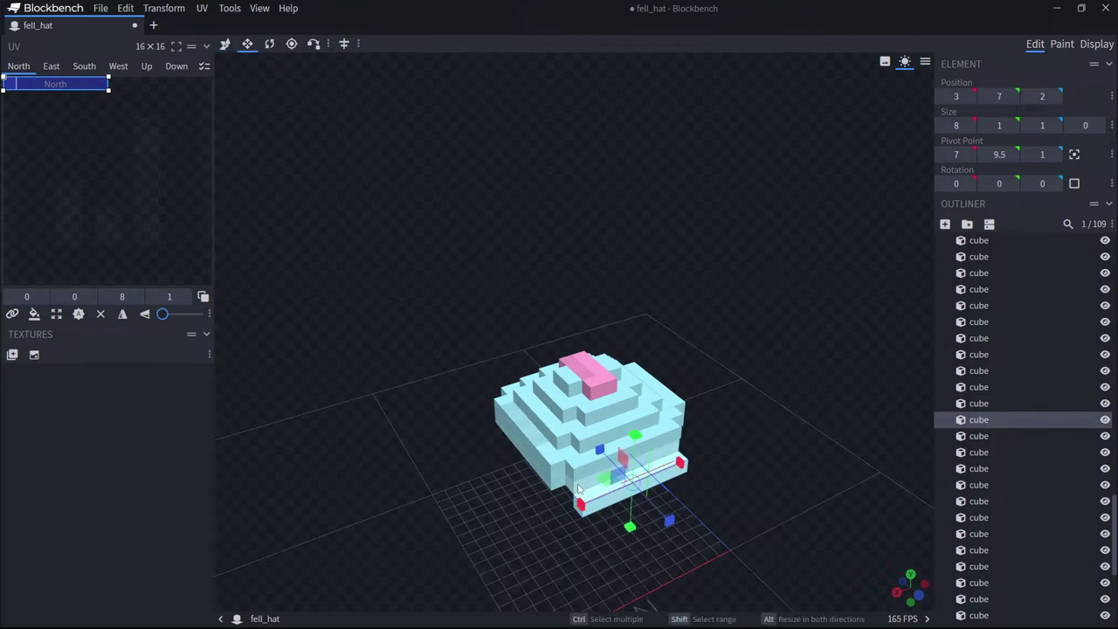
drag(669, 461, 530, 468)
drag(442, 530, 524, 525)
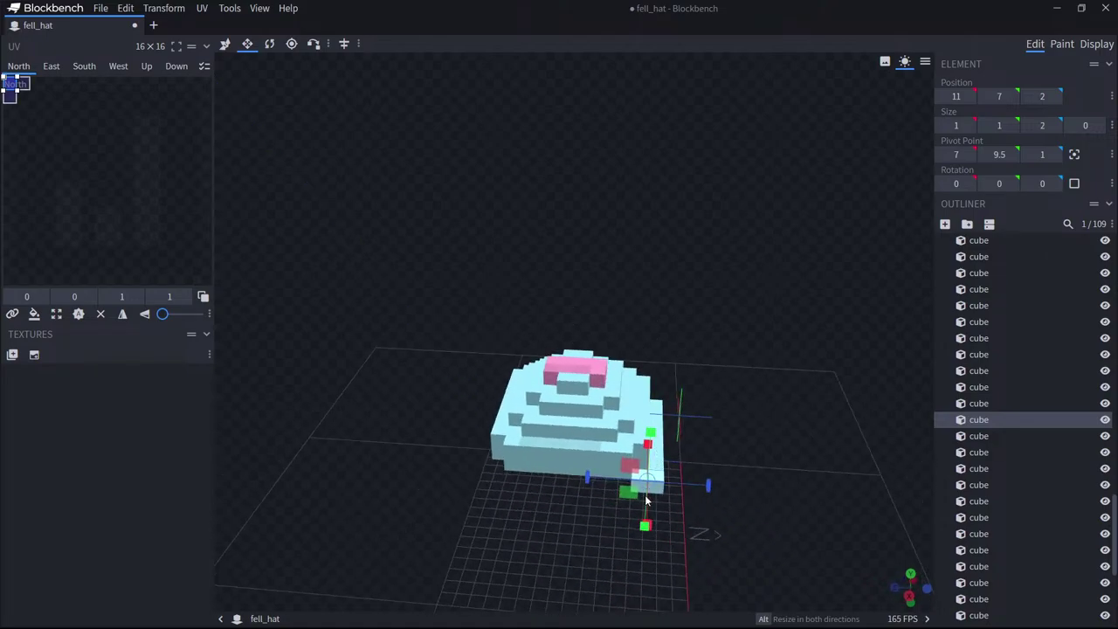
Duplicate the corner cube, shift it outward to X 12, and stretch it into a 10-unit-long east brim strip.
key(ctrl+d)
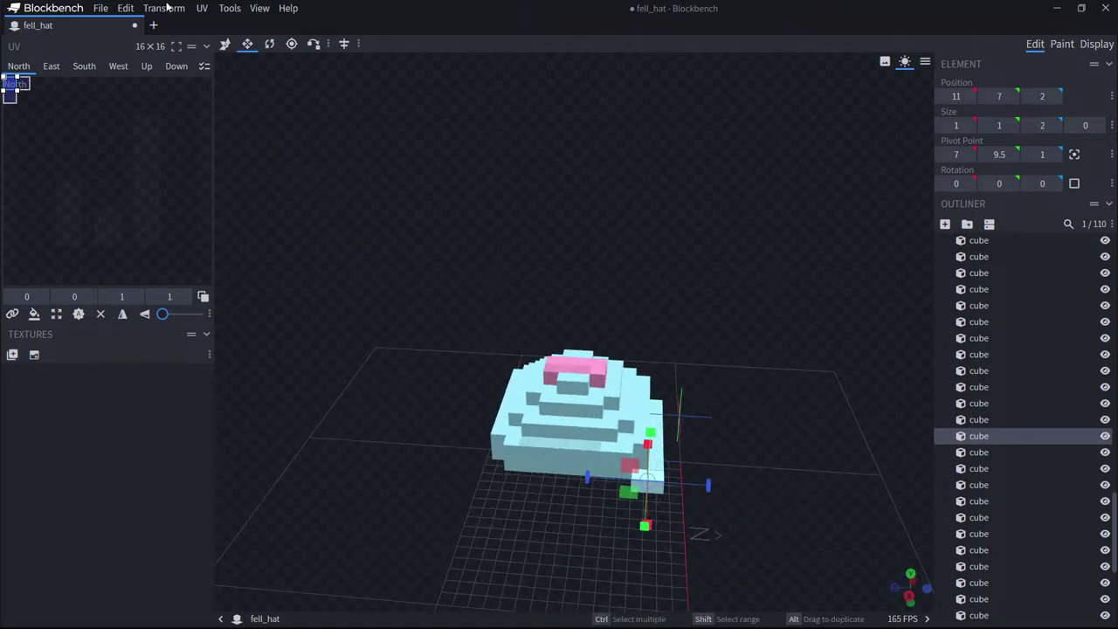
click(225, 44)
drag(649, 485, 594, 456)
middle_drag(594, 455, 624, 490)
click(247, 43)
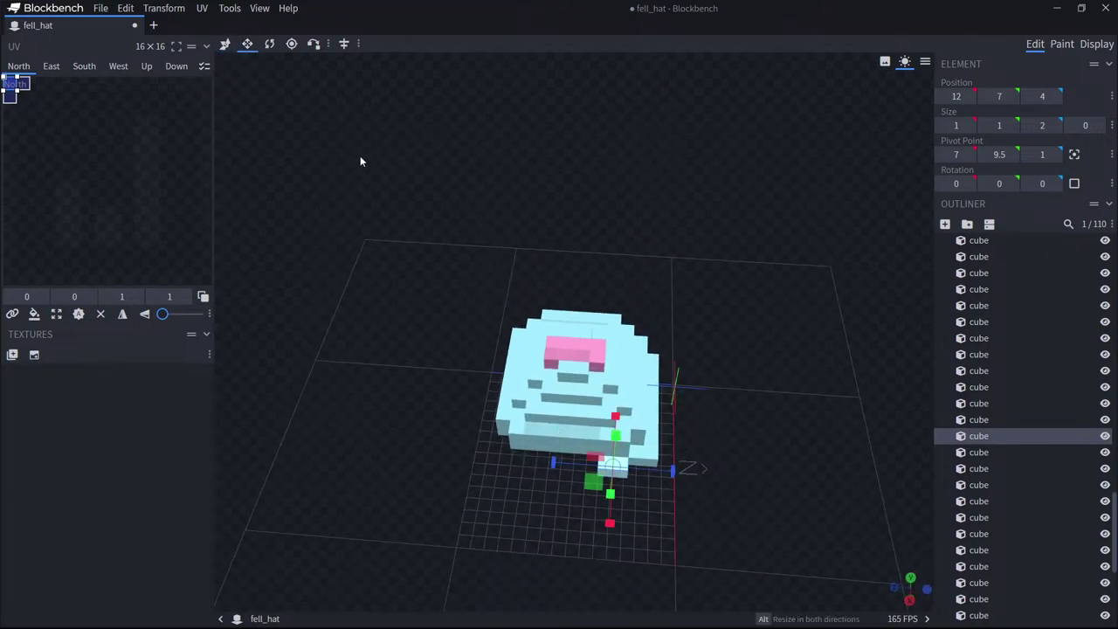
drag(677, 473, 459, 478)
middle_drag(459, 478, 546, 454)
Duplicate the northeast corner cube and move the copy to the southeast corner at 11, 7, 12.
drag(738, 465, 645, 473)
click(649, 489)
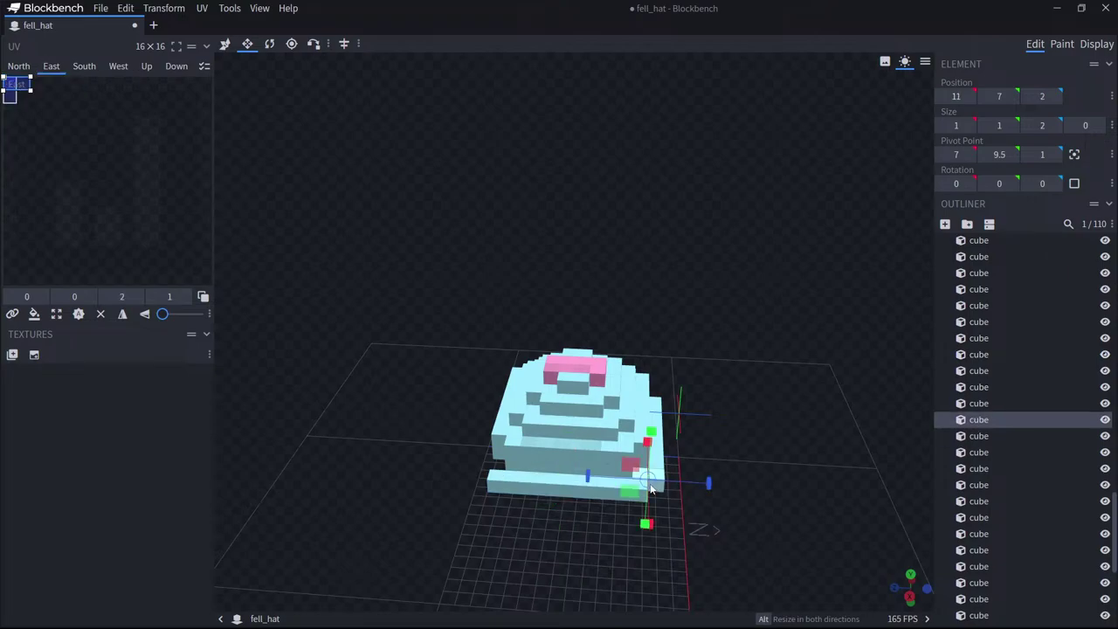
click(226, 49)
key(ctrl+c)
key(ctrl+v)
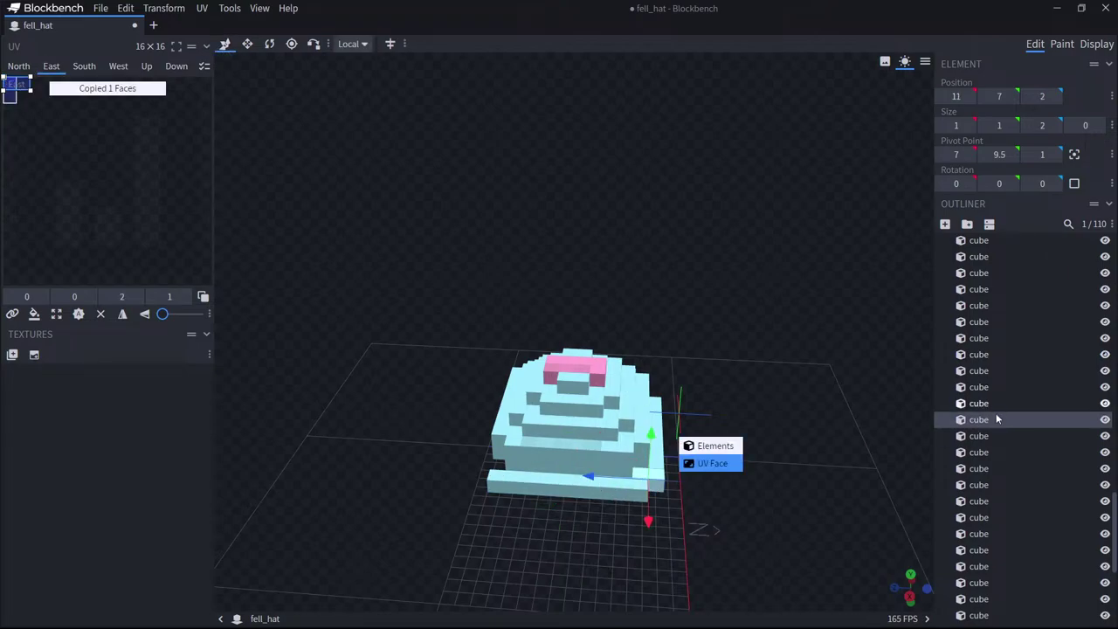
click(996, 416)
drag(587, 475, 445, 474)
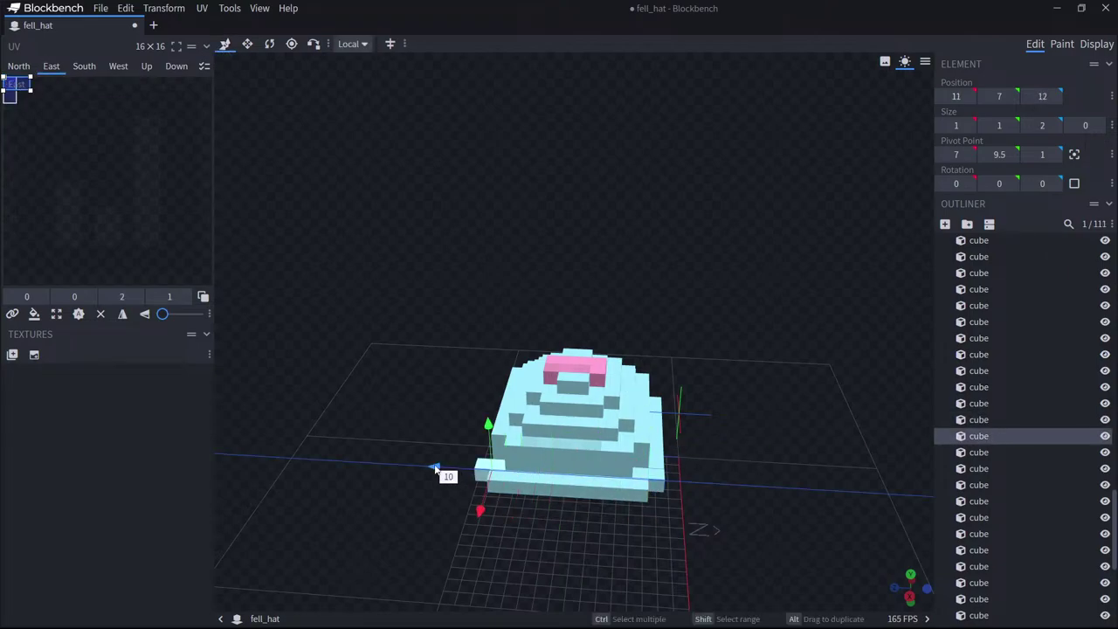
Duplicate the 8-unit north brim strip and move the copy to the south side at 3, 7, 13.
middle_drag(444, 474, 631, 509)
click(653, 441)
middle_drag(657, 442, 886, 463)
key(ctrl+d)
drag(578, 400, 407, 448)
middle_drag(407, 448, 297, 98)
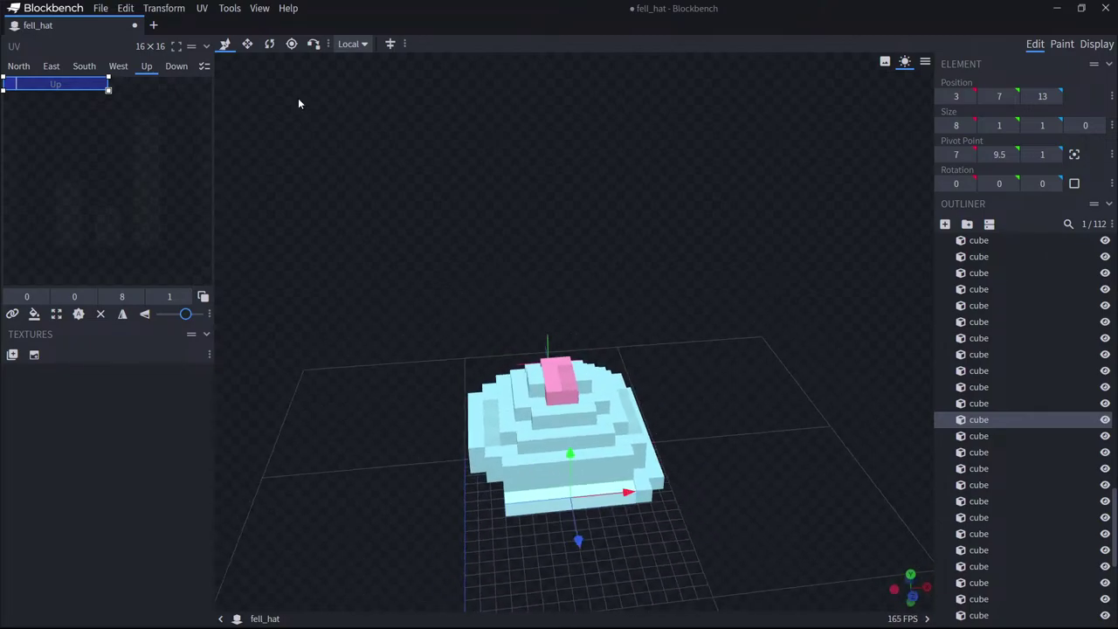
Widen the south brim strip to 9 units, starting at X 2.
click(248, 44)
drag(516, 504, 438, 526)
middle_drag(437, 526, 360, 540)
Duplicate the southeast corner cube and move the copy to the southwest corner at 2, 7, 12.
click(598, 503)
middle_drag(599, 507, 657, 487)
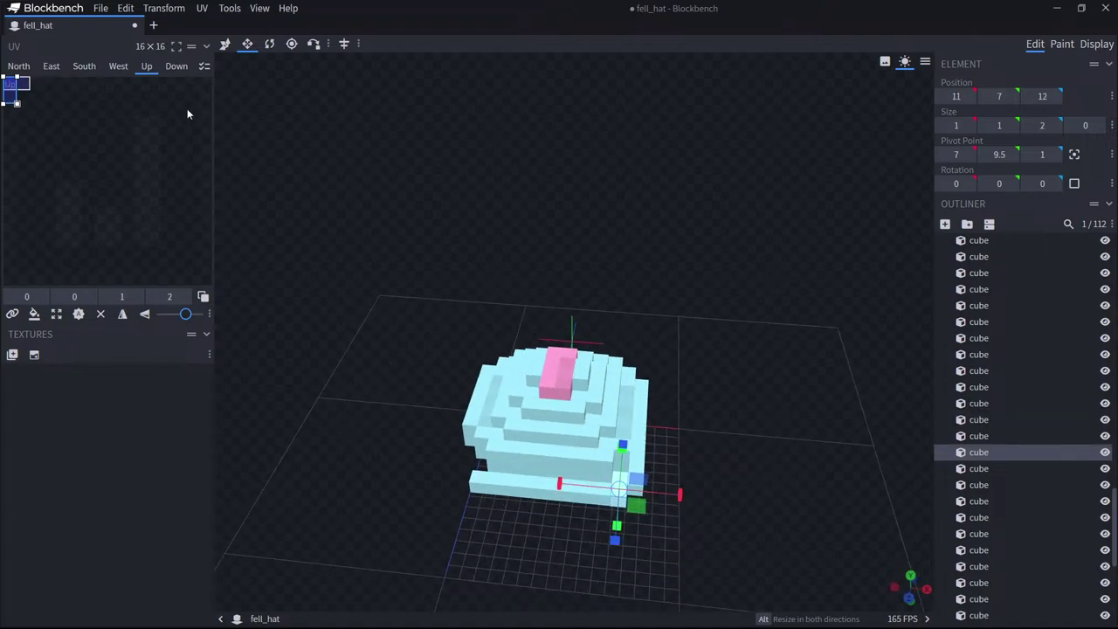
click(225, 45)
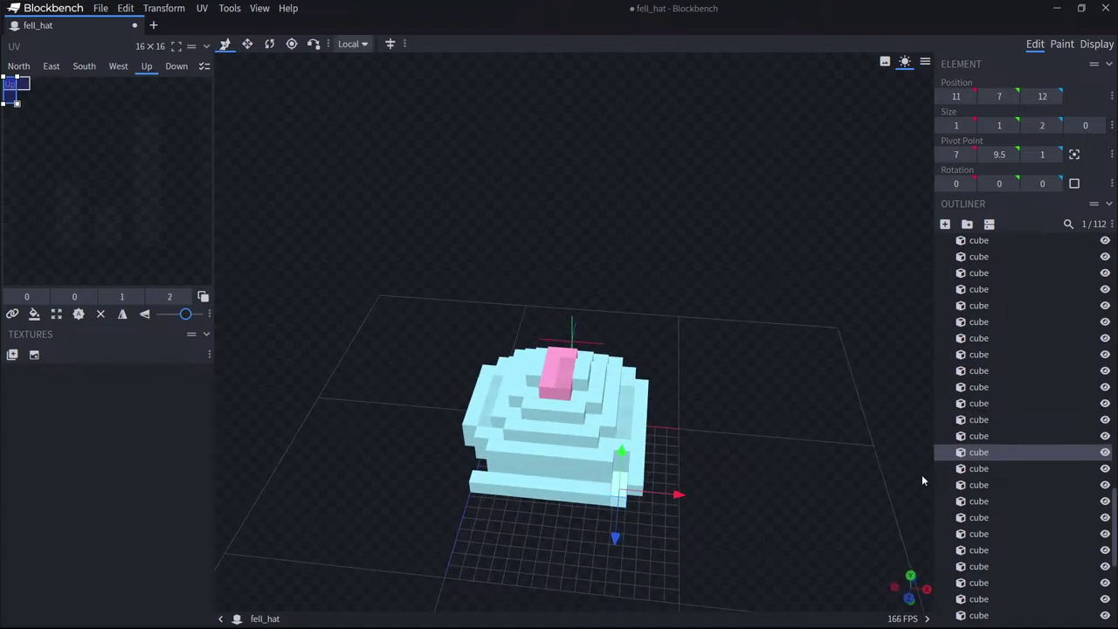
alt+drag(656, 501, 519, 499)
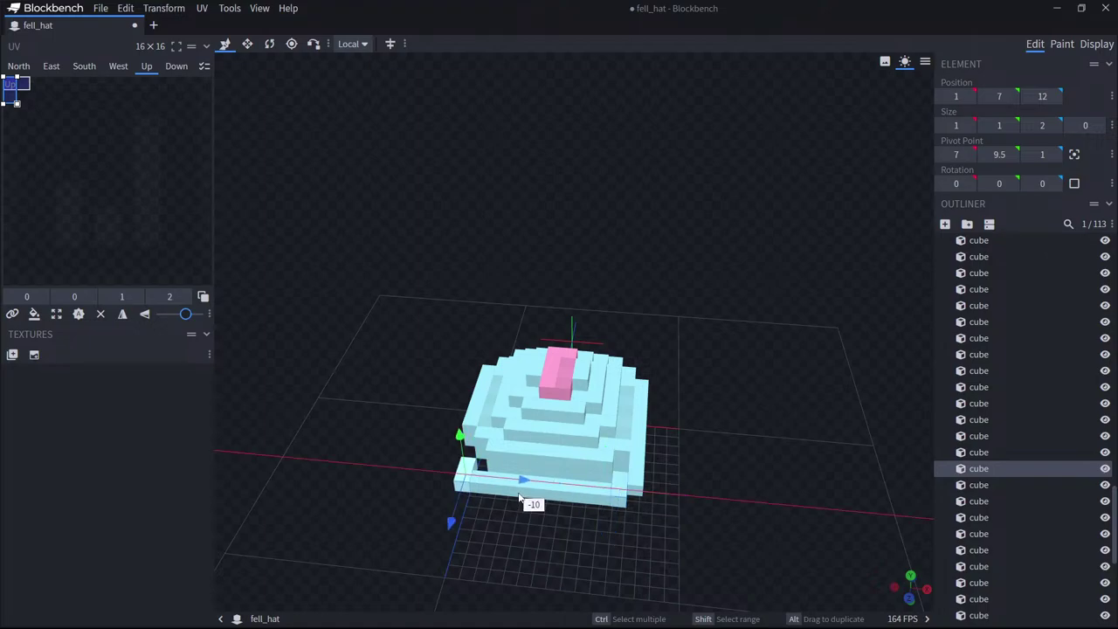
drag(611, 528, 582, 489)
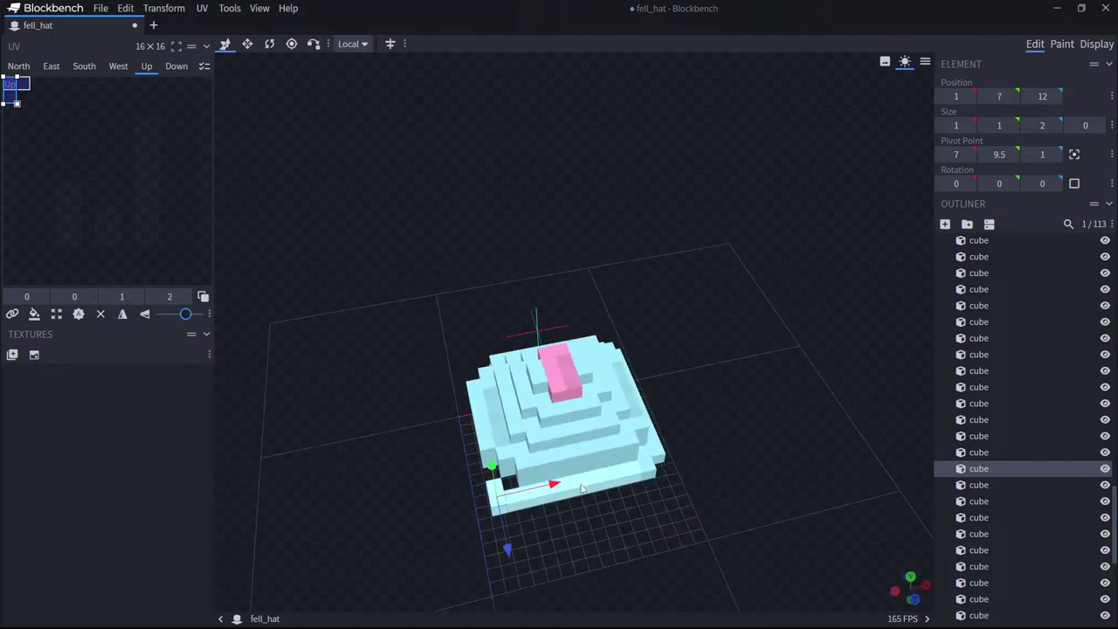
Shorten the south brim strip to 8 units so it starts at X 3.
click(580, 493)
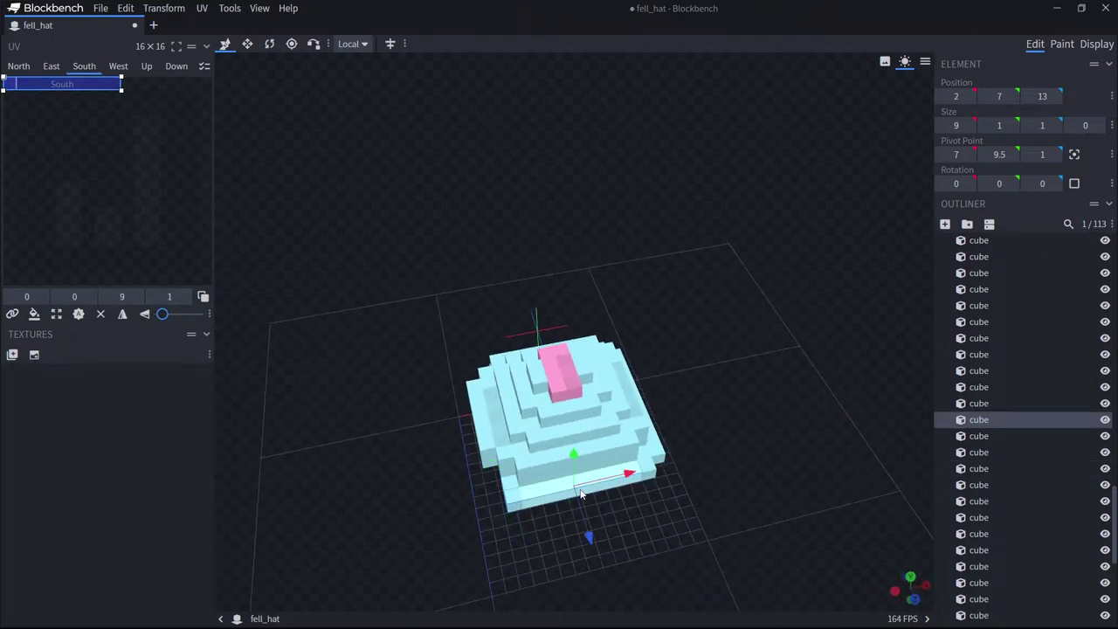
click(247, 44)
drag(517, 502, 536, 510)
drag(516, 545, 524, 496)
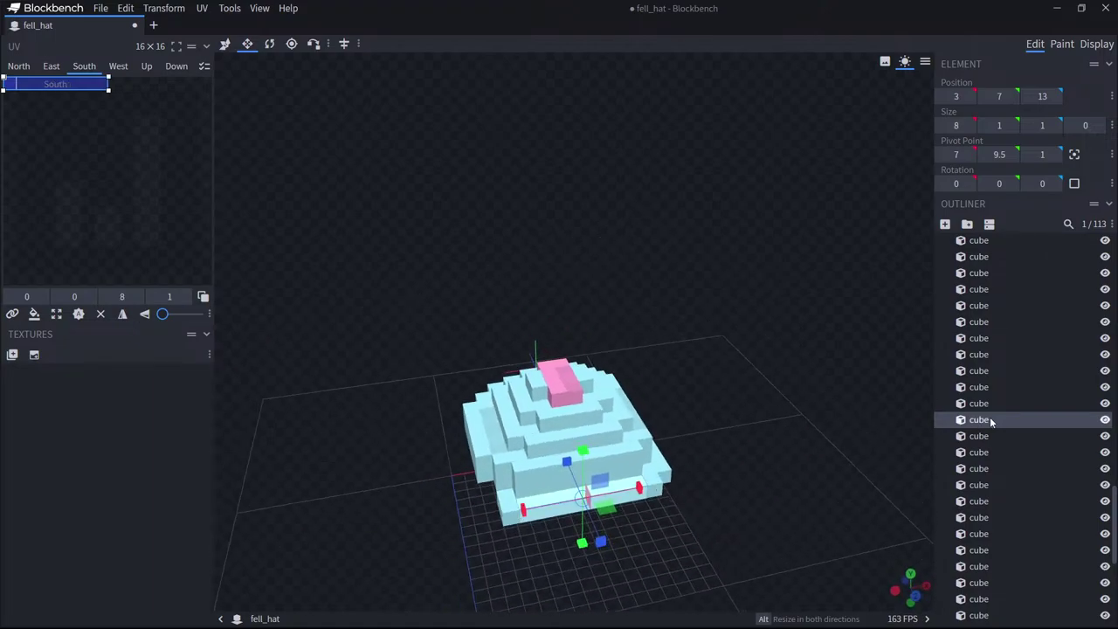
Examine the brim's east strip and south corner cubes from several sides to check their alignment.
click(225, 45)
drag(457, 334, 497, 370)
click(637, 468)
drag(720, 471, 733, 470)
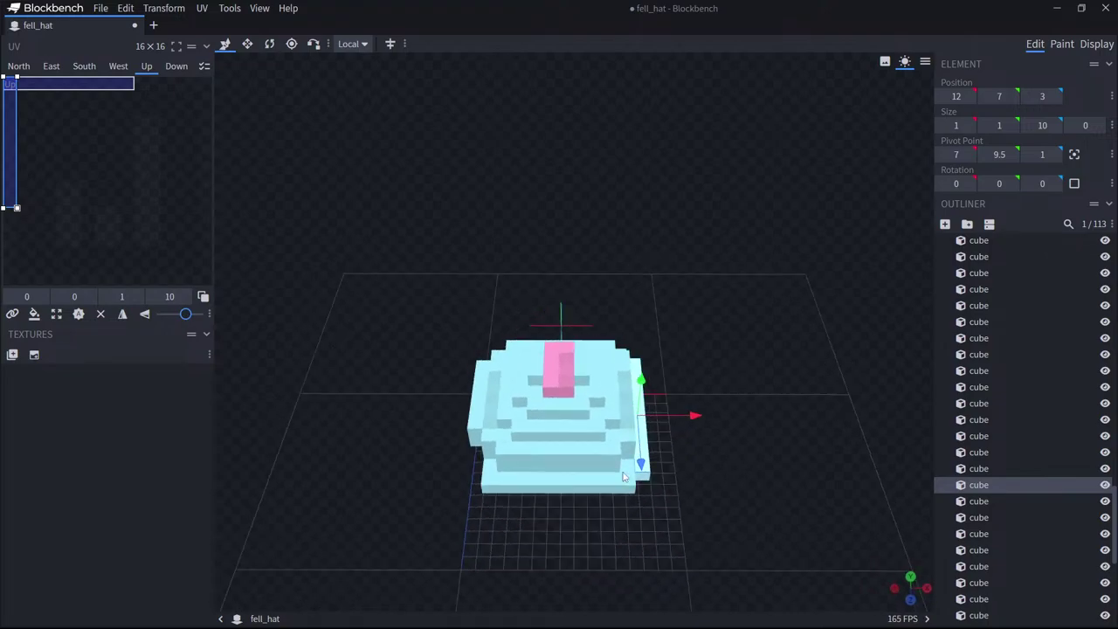
click(490, 474)
drag(649, 515, 629, 489)
click(620, 494)
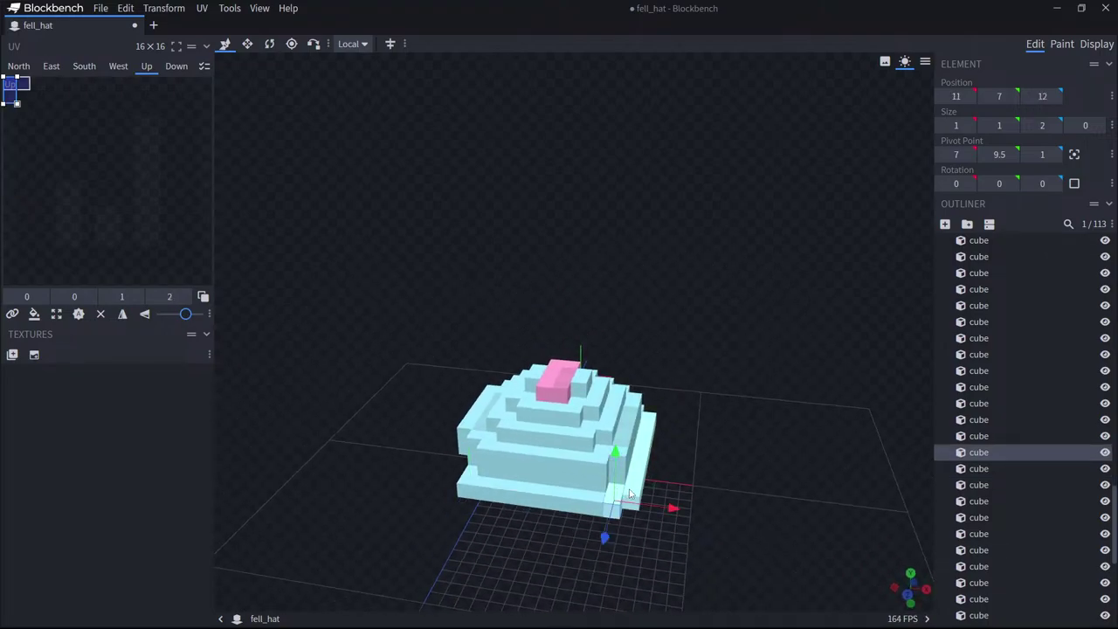
drag(696, 490, 770, 502)
Narrow the two stacked 6-unit-long cubes on the dome's west side to 1 unit wide, starting at X 2.
click(495, 447)
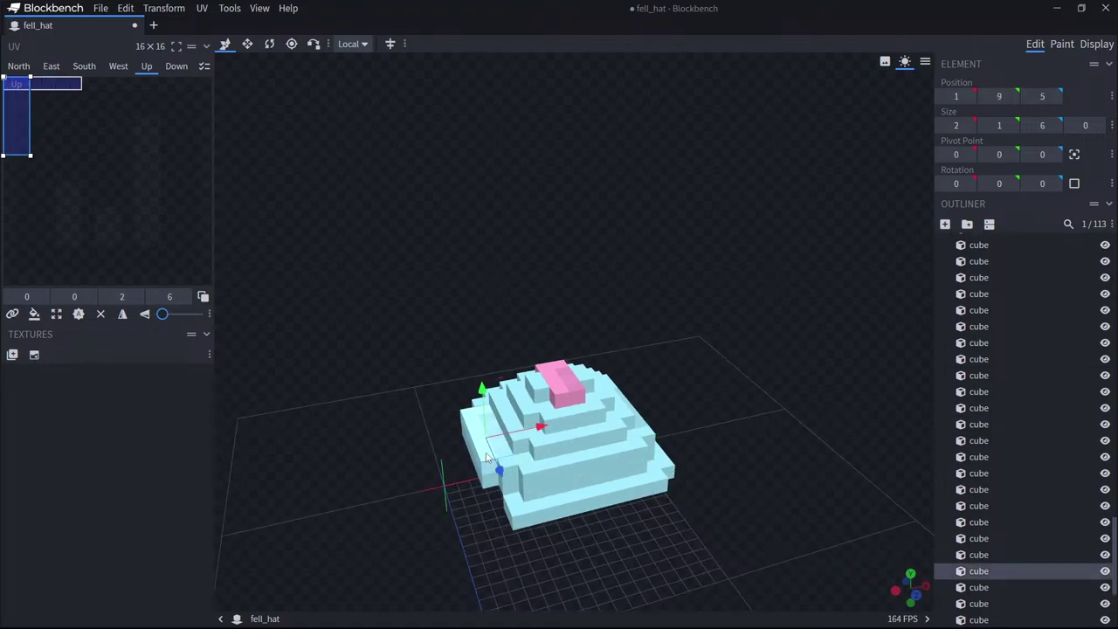
click(248, 43)
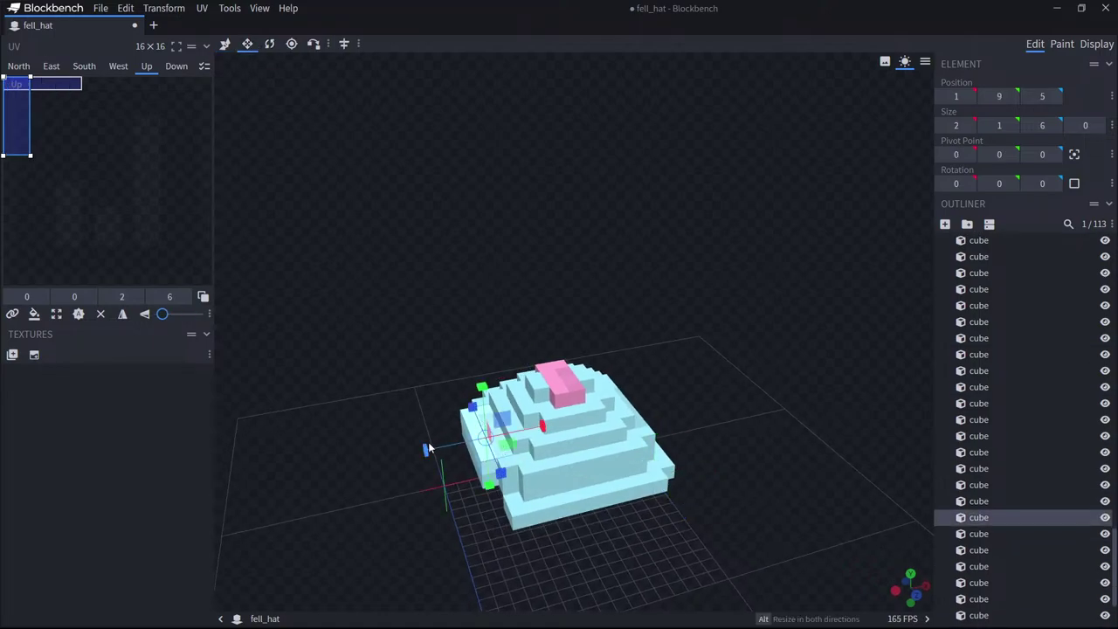
drag(428, 447, 476, 528)
click(484, 467)
click(224, 44)
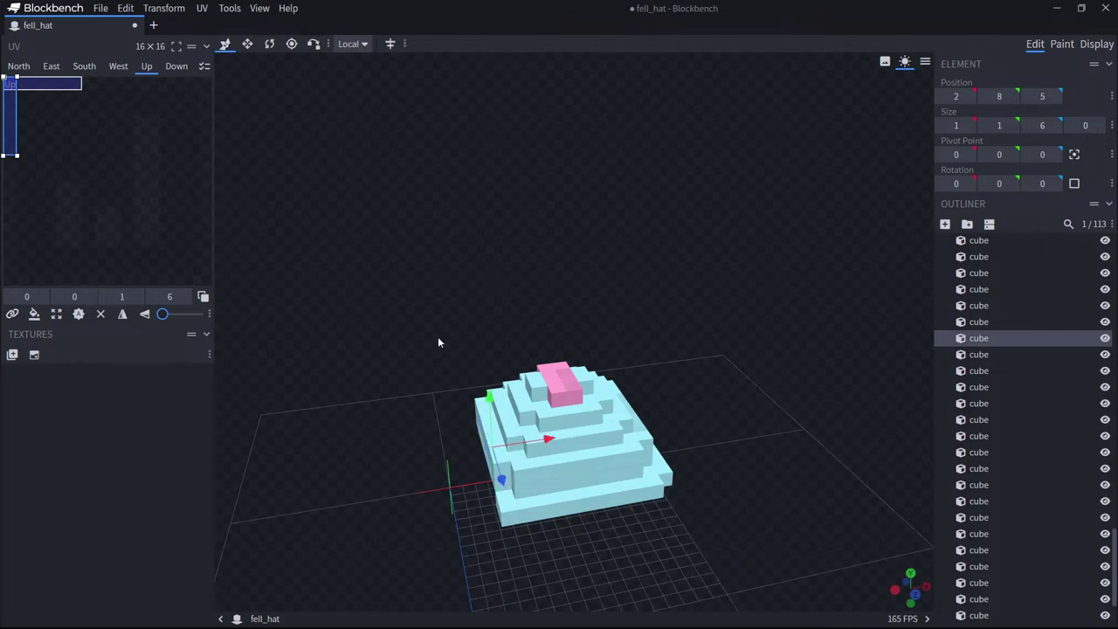
drag(439, 342, 525, 554)
click(482, 499)
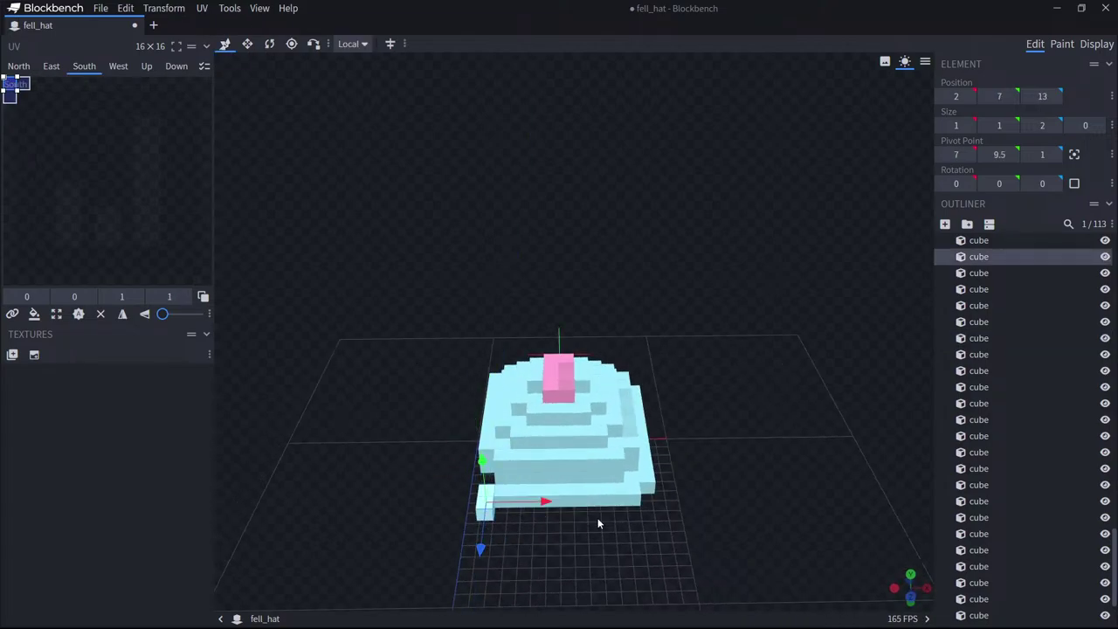
key(ctrl+z)
Duplicate the 10-unit-long east brim strip and move the copy to the brim's west side.
click(647, 469)
drag(716, 488, 725, 489)
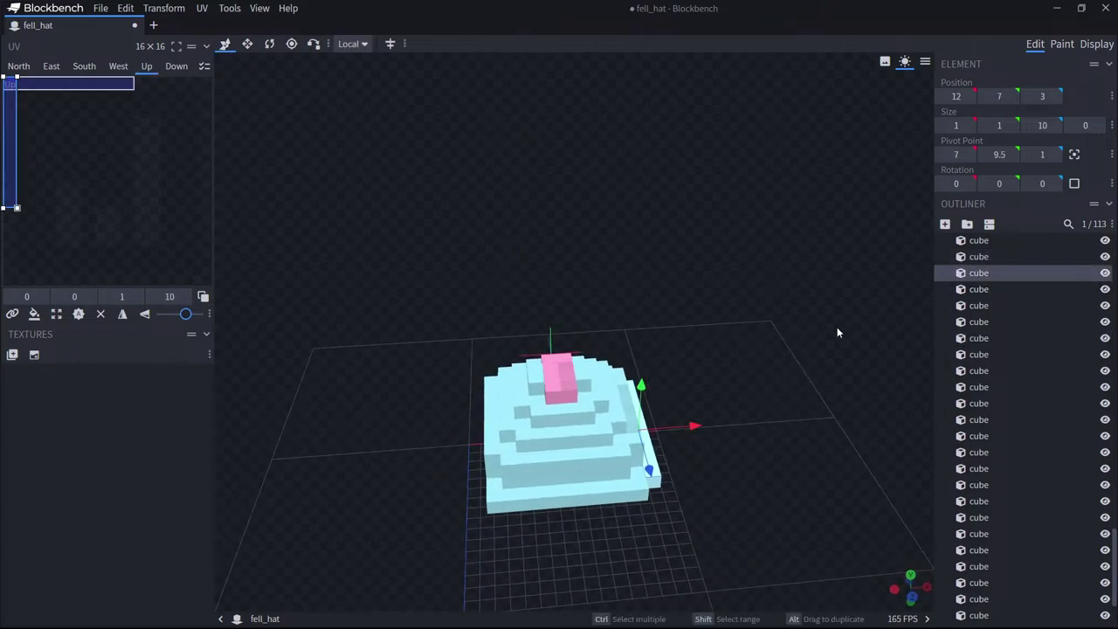
key(ctrl+d)
drag(695, 426, 535, 441)
drag(388, 490, 565, 510)
Duplicate the southwest corner cube and move the copy to the northwest corner at 2, 7, 2.
click(1050, 253)
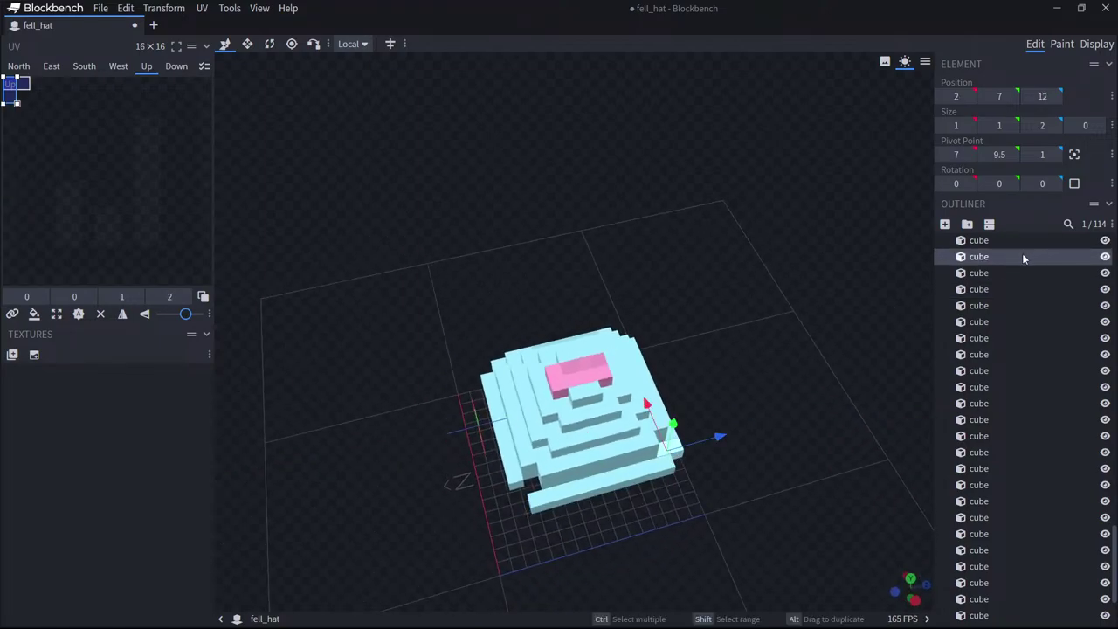
key(ctrl+d)
drag(718, 436, 576, 474)
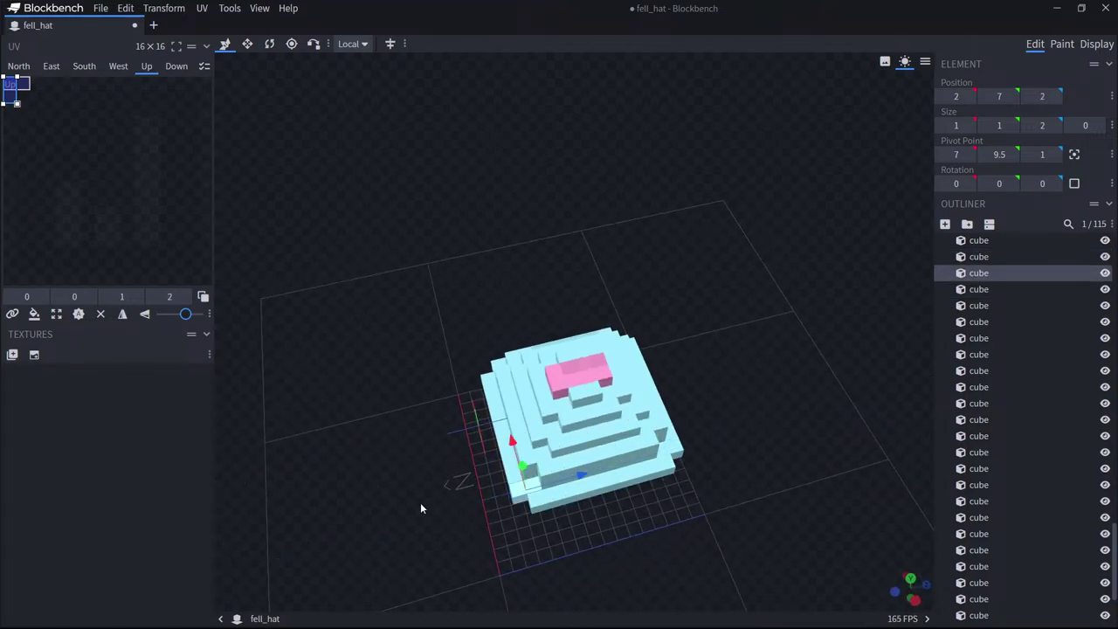
Preview the hat on the player model's head from several angles, and return to model editing.
drag(420, 504, 917, 193)
click(1094, 43)
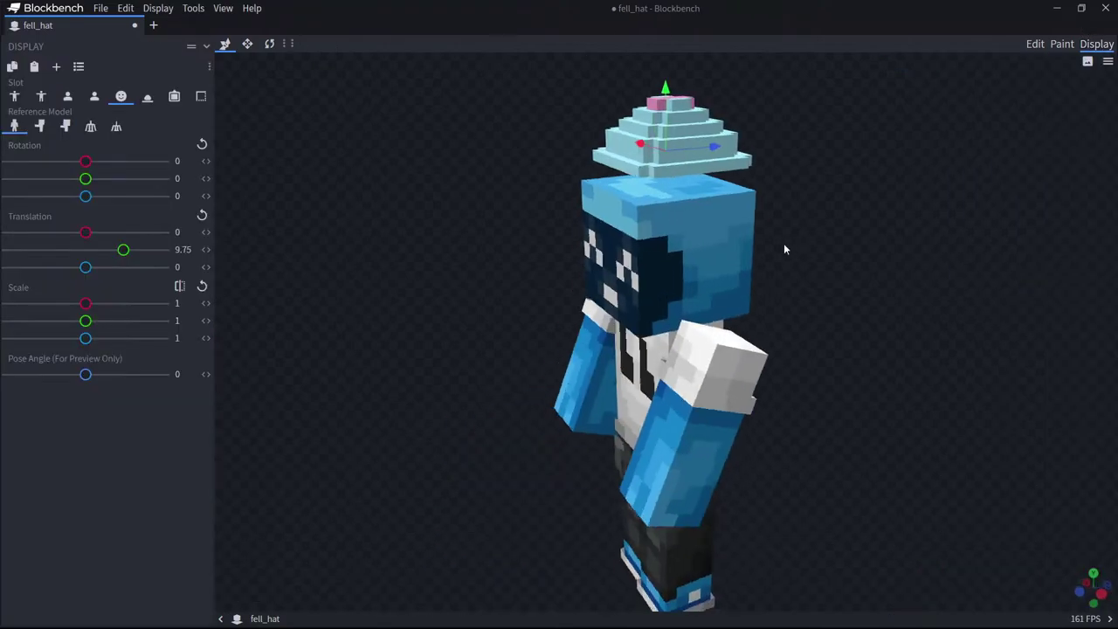
drag(784, 247, 491, 139)
drag(711, 150, 744, 156)
click(1033, 44)
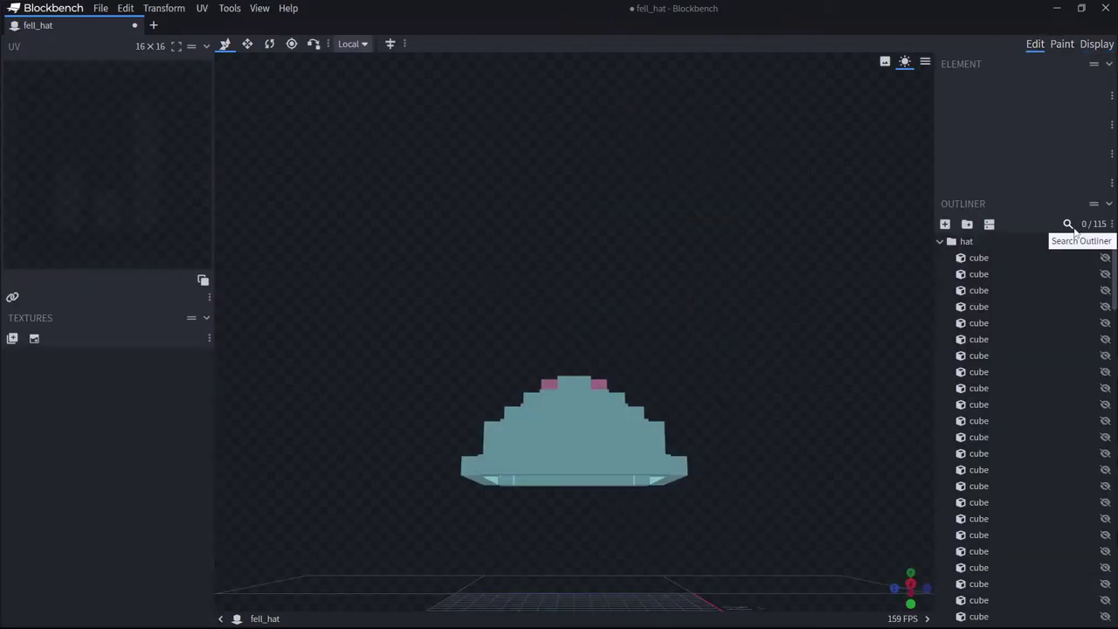
Make the hat group visible and view it together with the dome from different angles.
click(1103, 242)
drag(839, 297, 601, 397)
drag(782, 349, 611, 397)
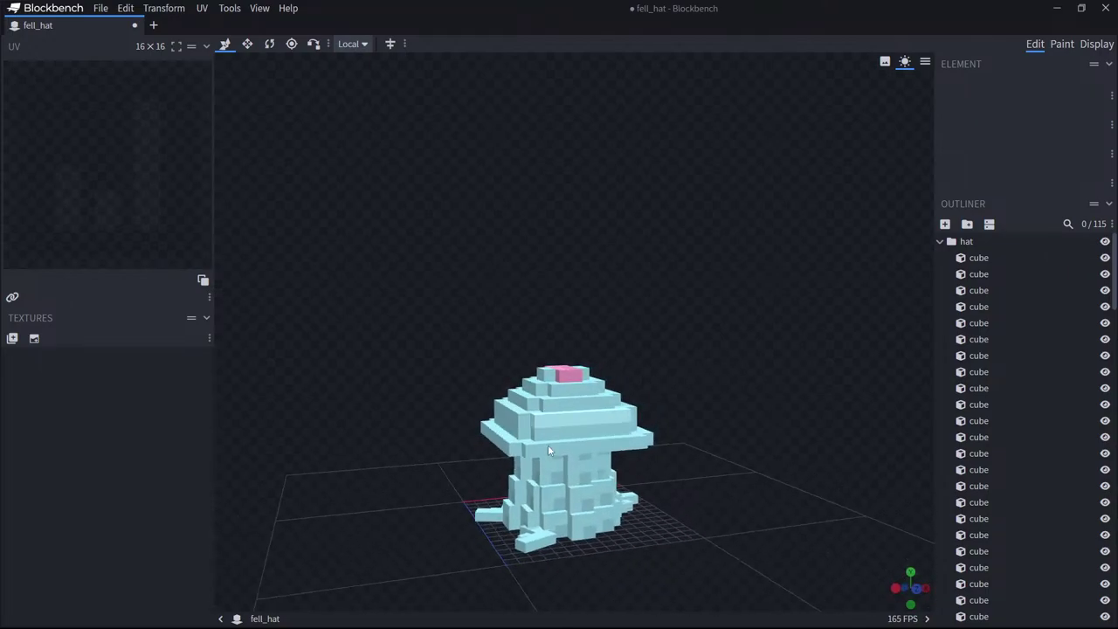
drag(548, 450, 577, 435)
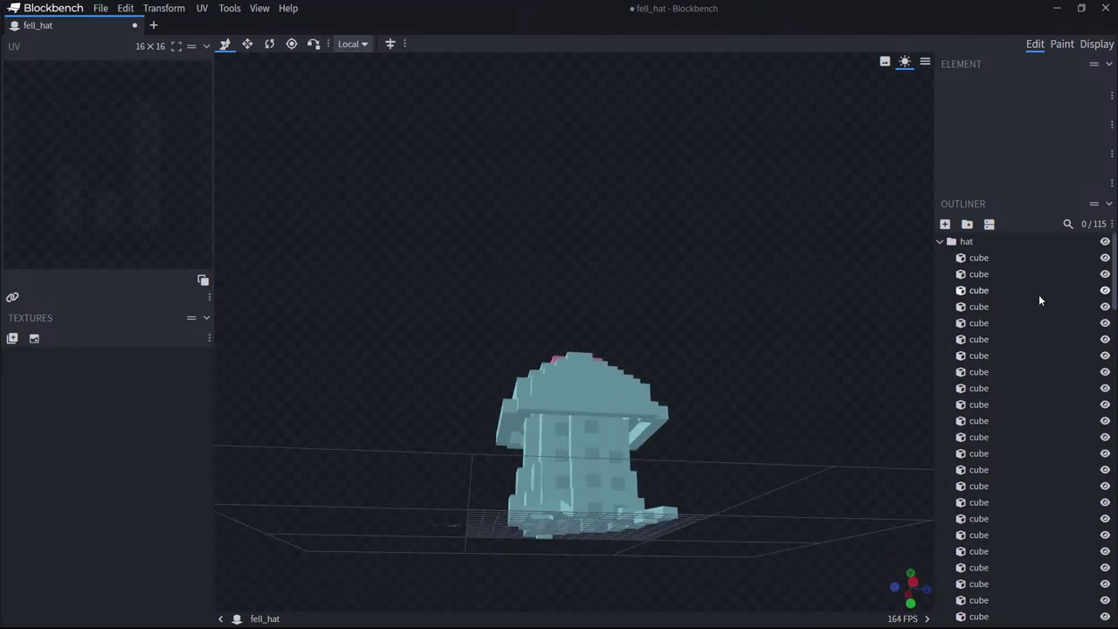
Hide the top group to expose the inside of the hat's trunk.
scroll(1040, 300, down, 19)
scroll(1102, 341, up, 1)
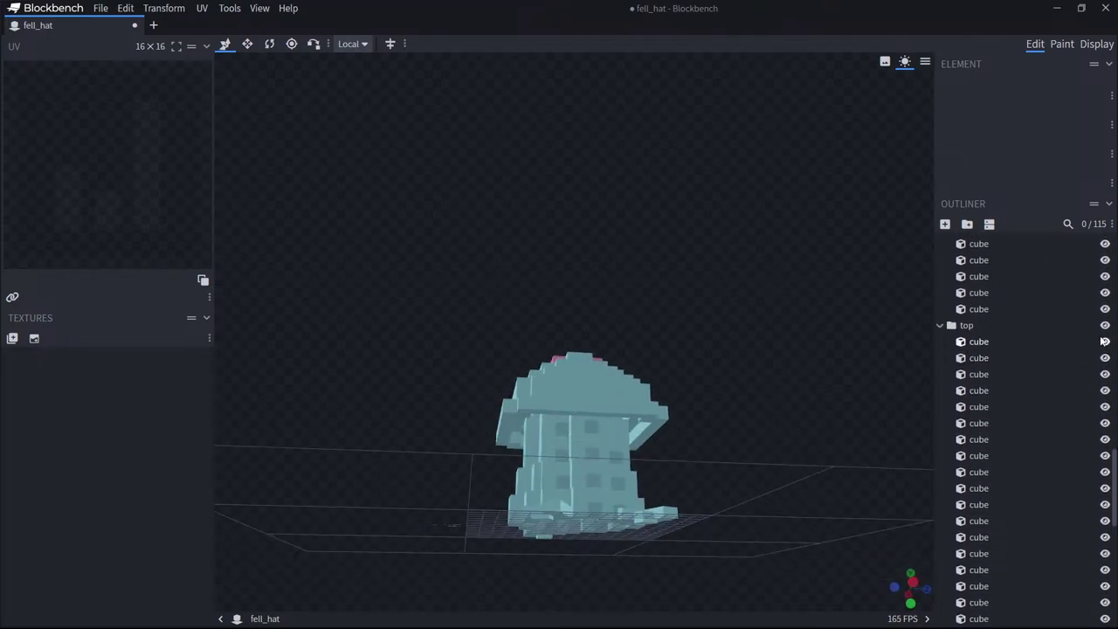
click(1105, 341)
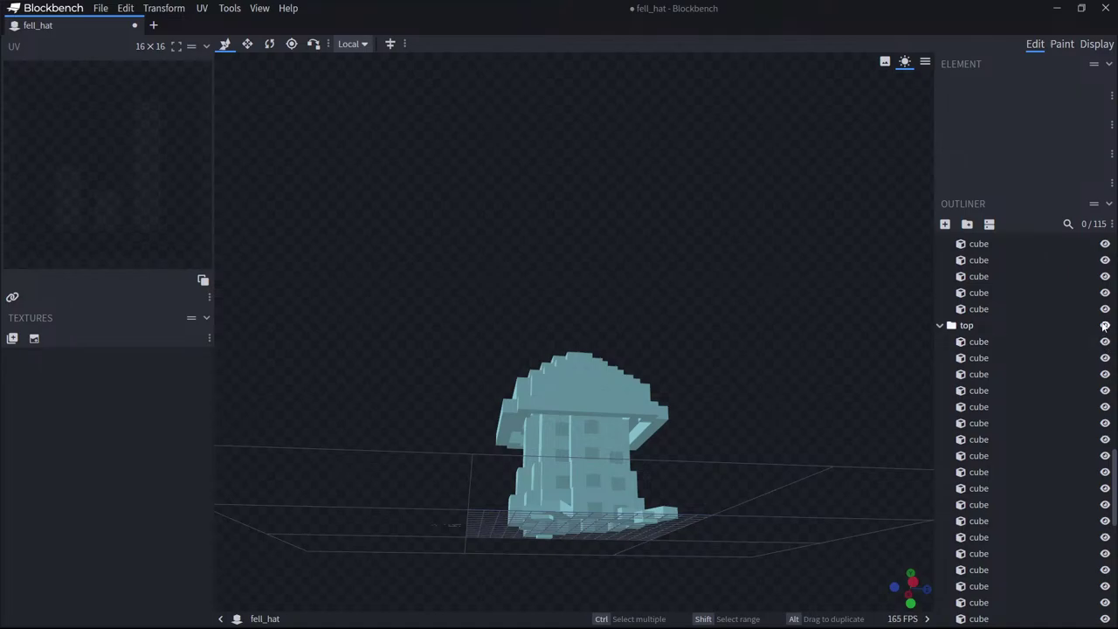
click(1104, 324)
drag(766, 369, 673, 455)
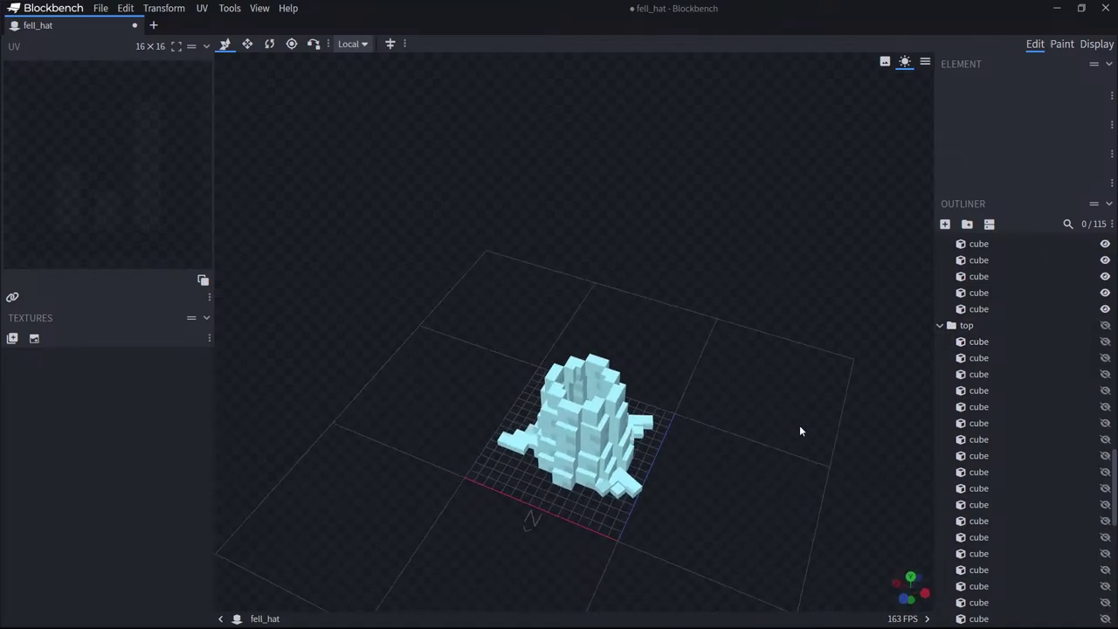
Move the trunk's west cube in the ring at height 6 to 4, 6, 7 and shift its neighbouring west-side cube inward.
scroll(801, 433, up, 4)
click(638, 476)
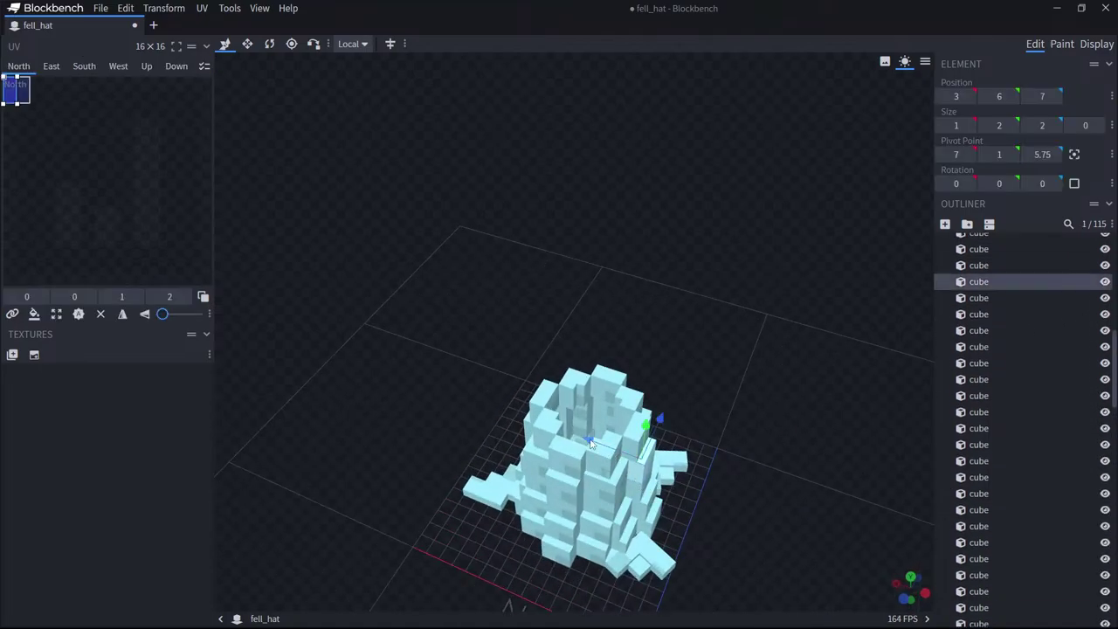
drag(588, 443, 580, 442)
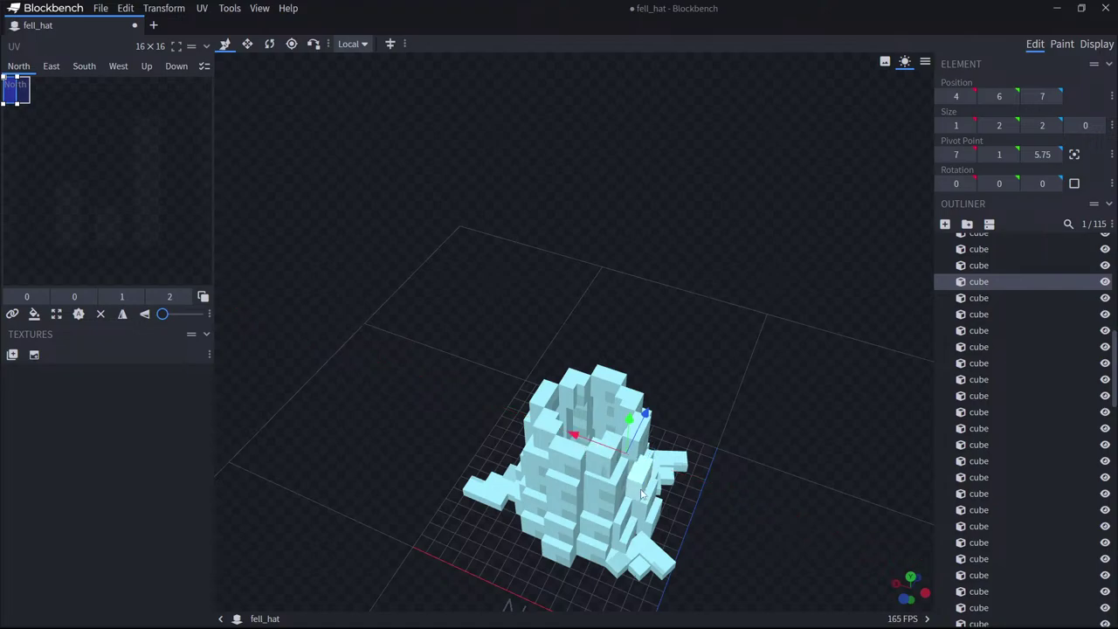
click(634, 485)
drag(635, 481, 580, 424)
Move the trunk's top-ring northwest corner cubes inward to X 4.5 and bring in the adjacent north cube.
click(599, 457)
click(600, 426)
click(612, 456)
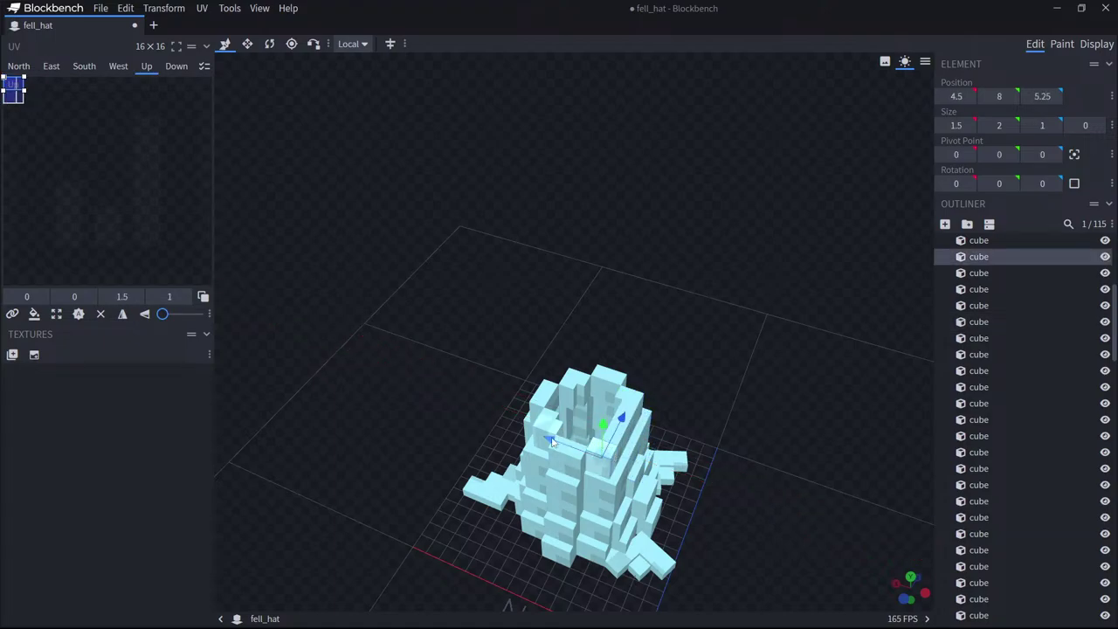
click(569, 443)
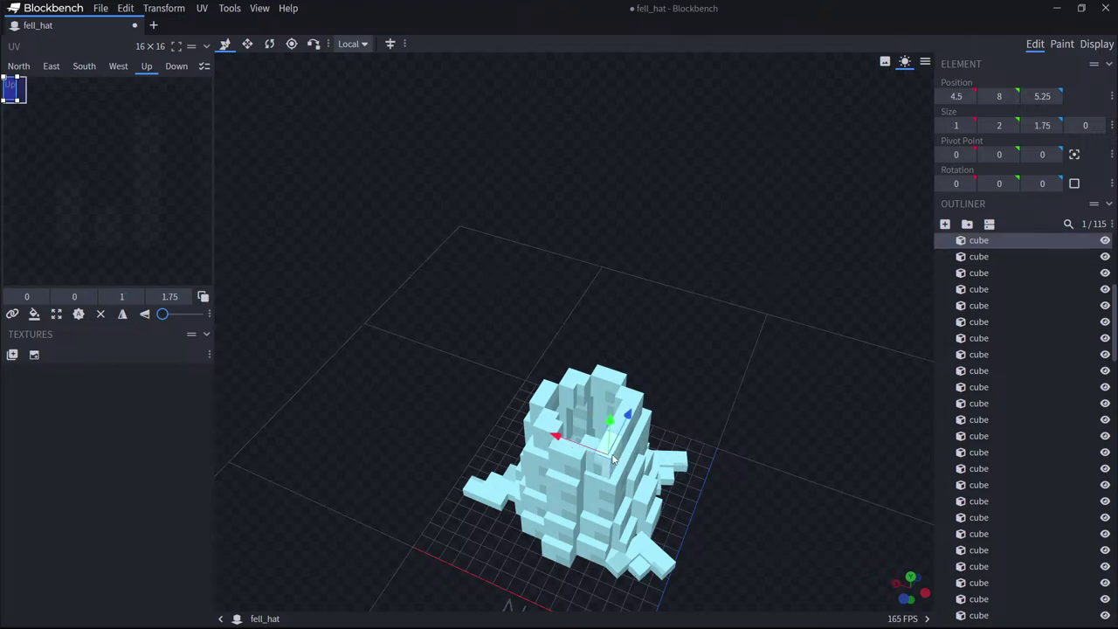
drag(569, 444, 562, 439)
click(565, 461)
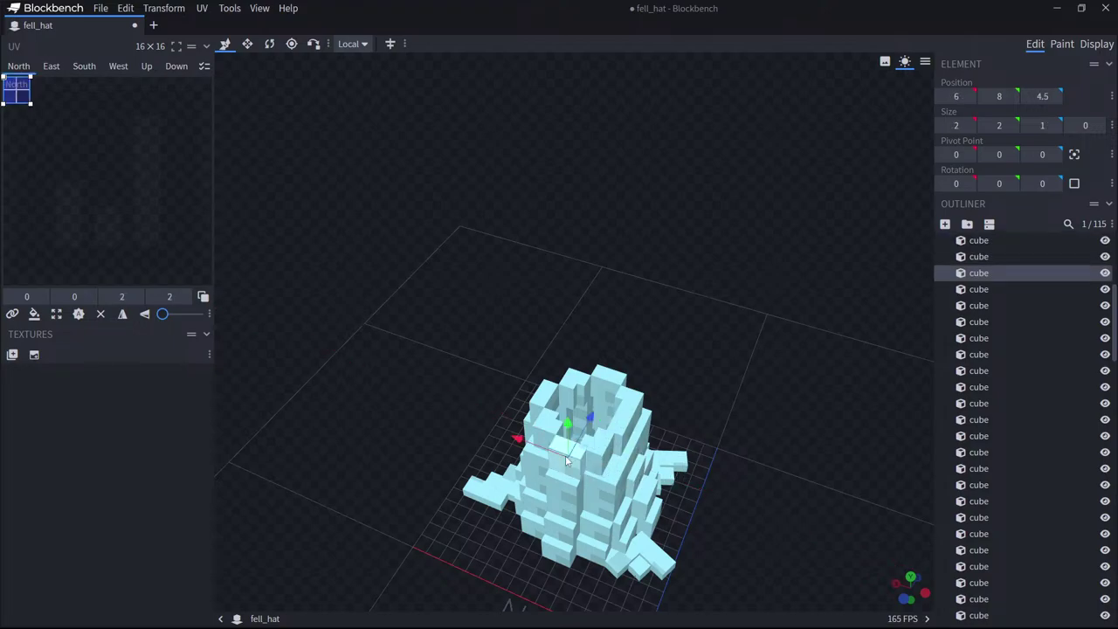
Move the top ring's northeast corner cubes inward and place the east cube at 9, 8, 7.
click(549, 423)
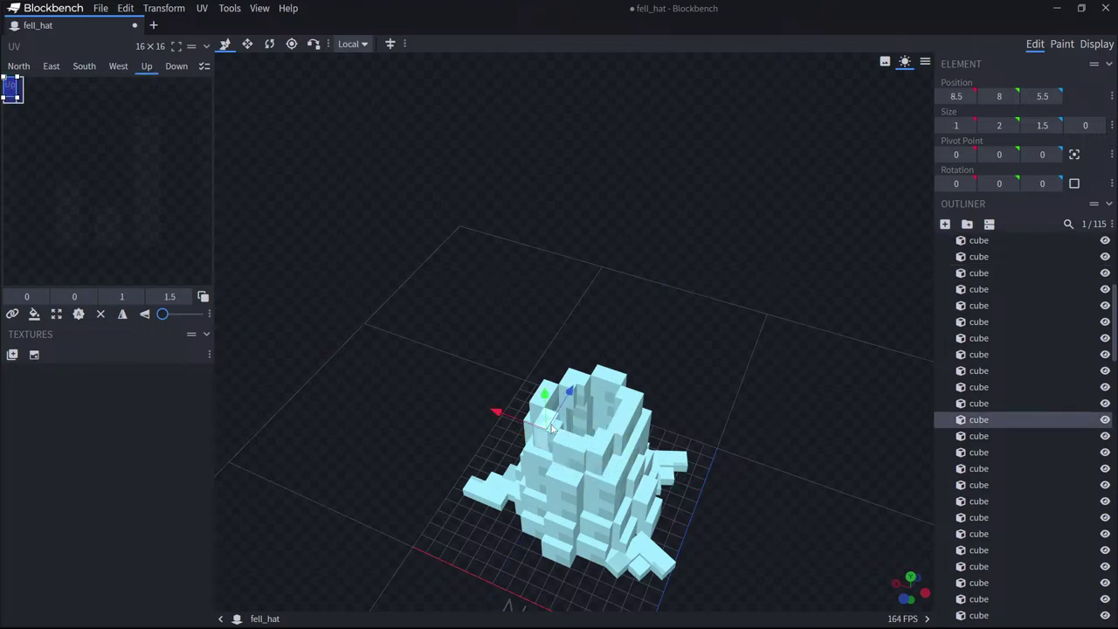
drag(496, 412, 512, 423)
click(552, 420)
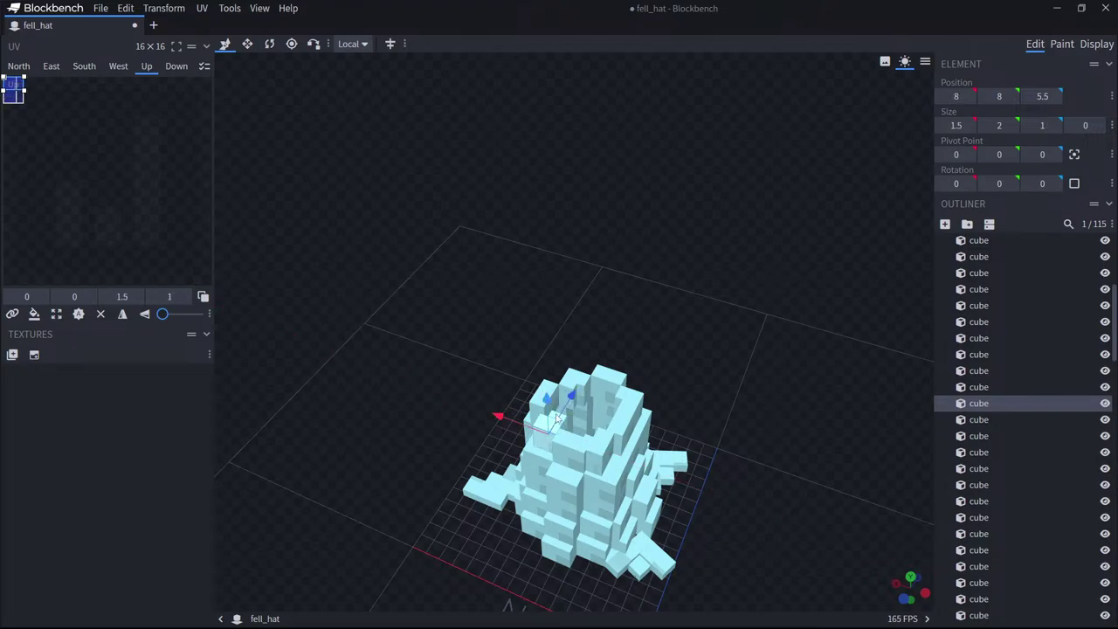
drag(576, 397, 522, 394)
click(542, 394)
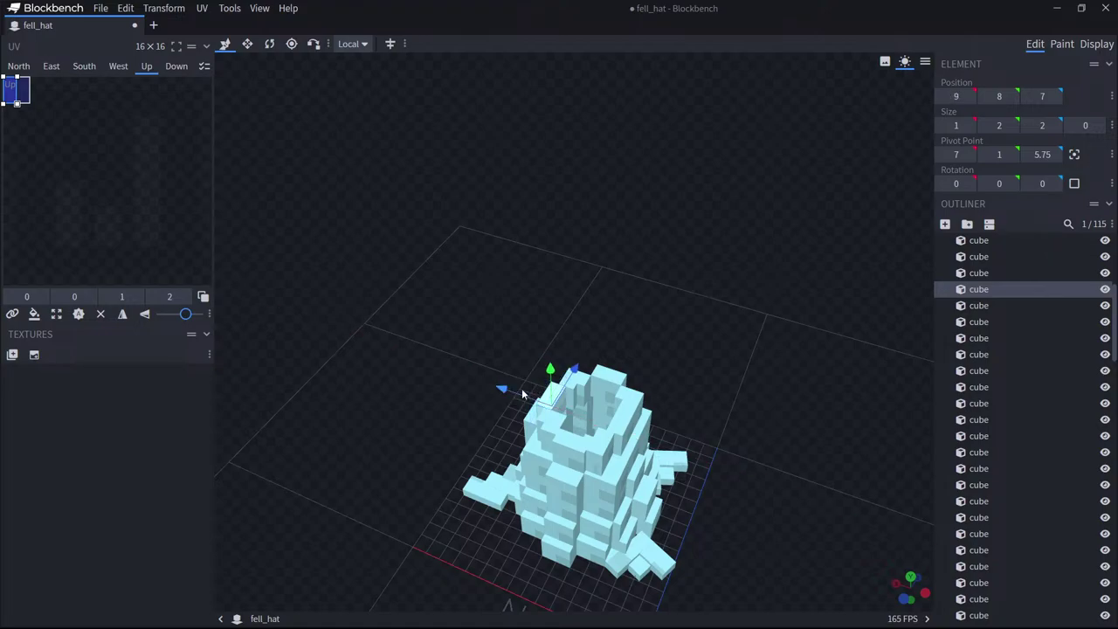
Move the southeast and south cubes of the trunk's top ring inward toward the opening.
click(574, 390)
drag(591, 358, 539, 376)
click(585, 382)
click(610, 379)
drag(626, 349, 625, 352)
Move the top ring's southwest corner cubes inward, one to 5, 8, 9, and the southeast corner cube to 7.5, 8, 9.
click(637, 399)
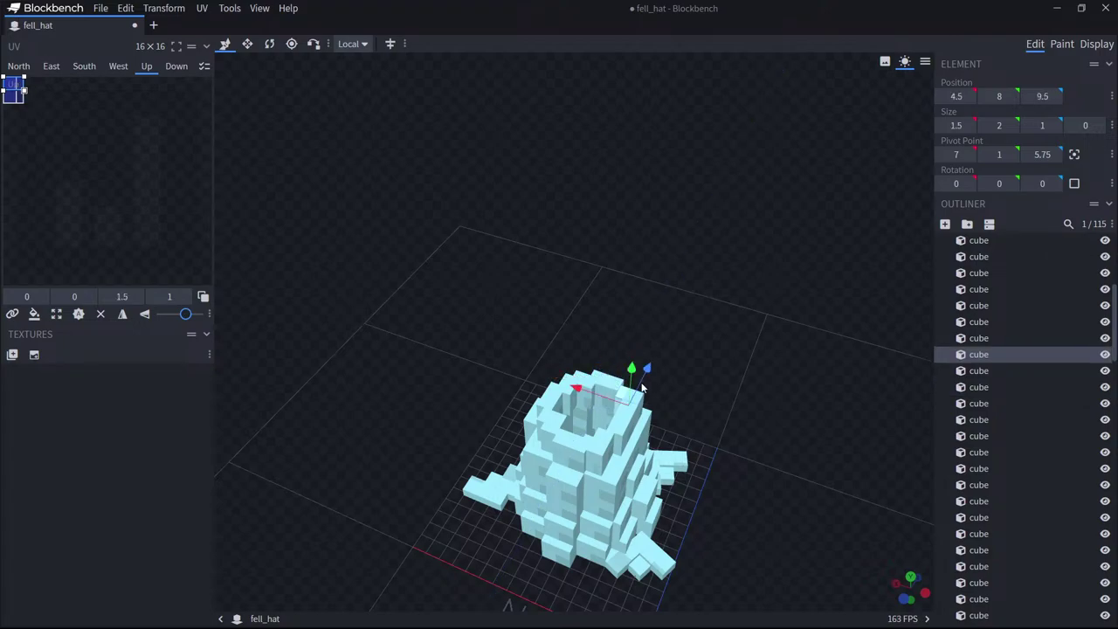
drag(580, 388, 572, 398)
click(638, 398)
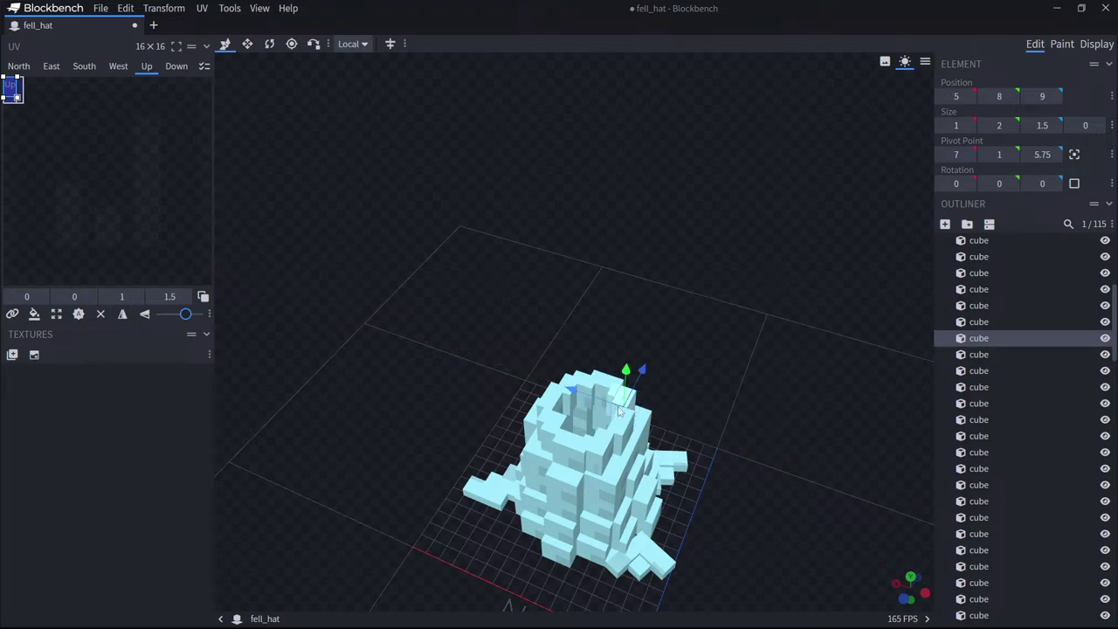
drag(721, 438, 565, 445)
click(572, 451)
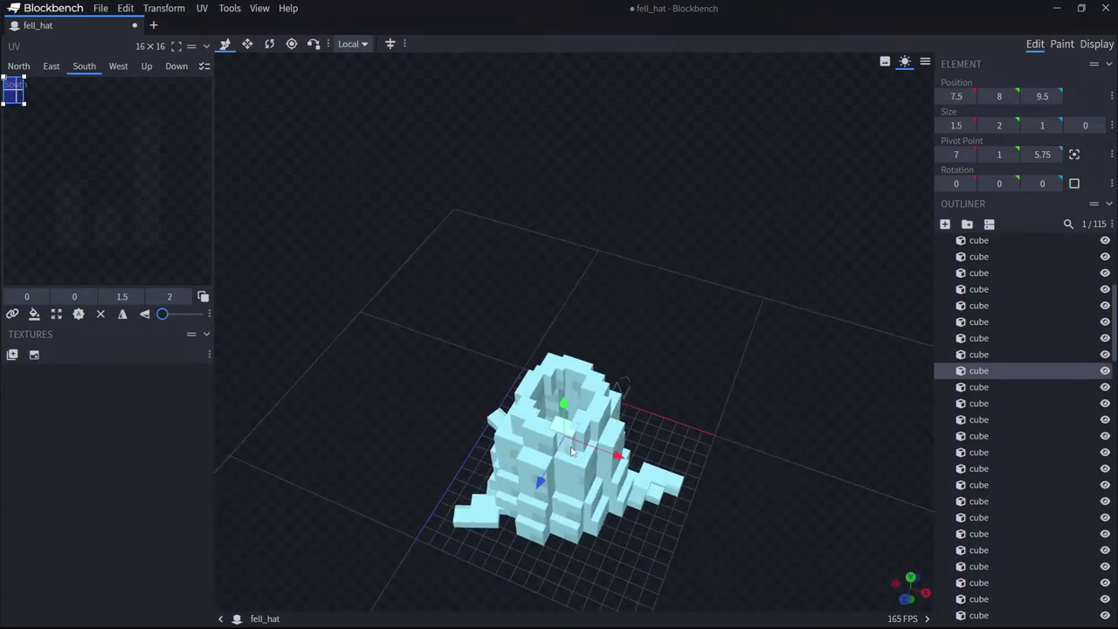
drag(546, 474, 550, 469)
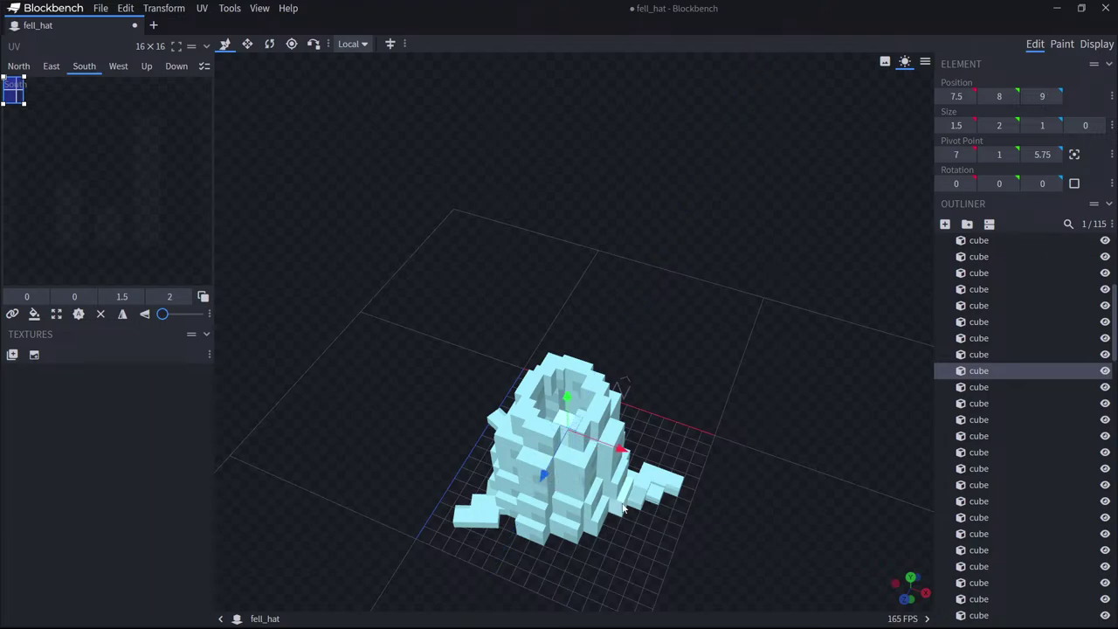
Move the southeast corner cubes of the ring at height 6 inward to 9, 6, 8.5 and 7.25, 6, 10.
click(568, 477)
click(569, 477)
click(575, 479)
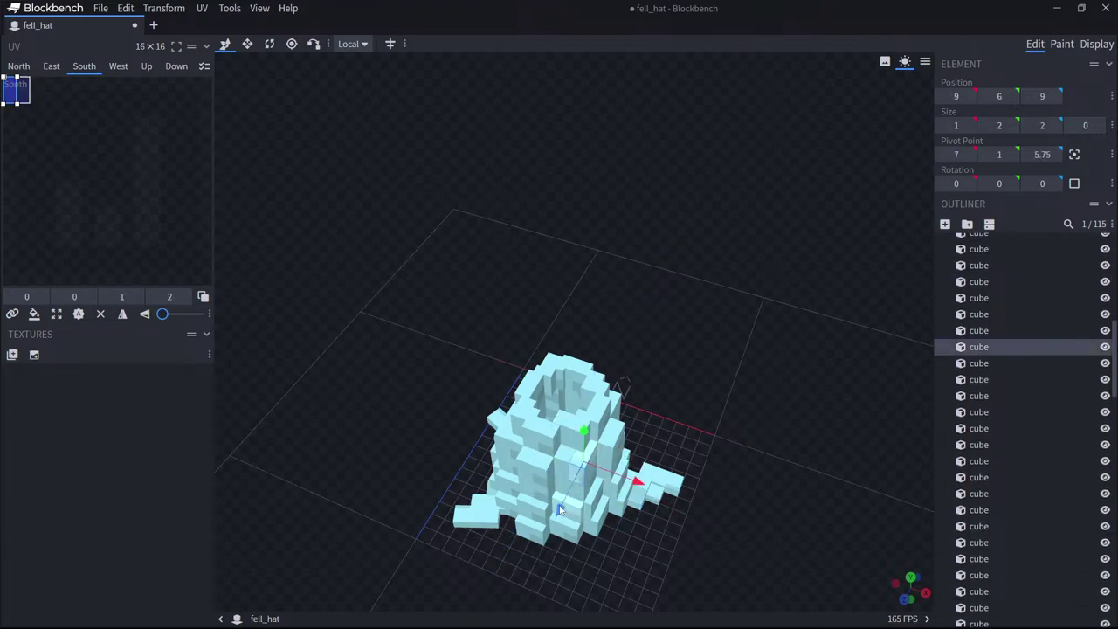
drag(559, 510, 563, 504)
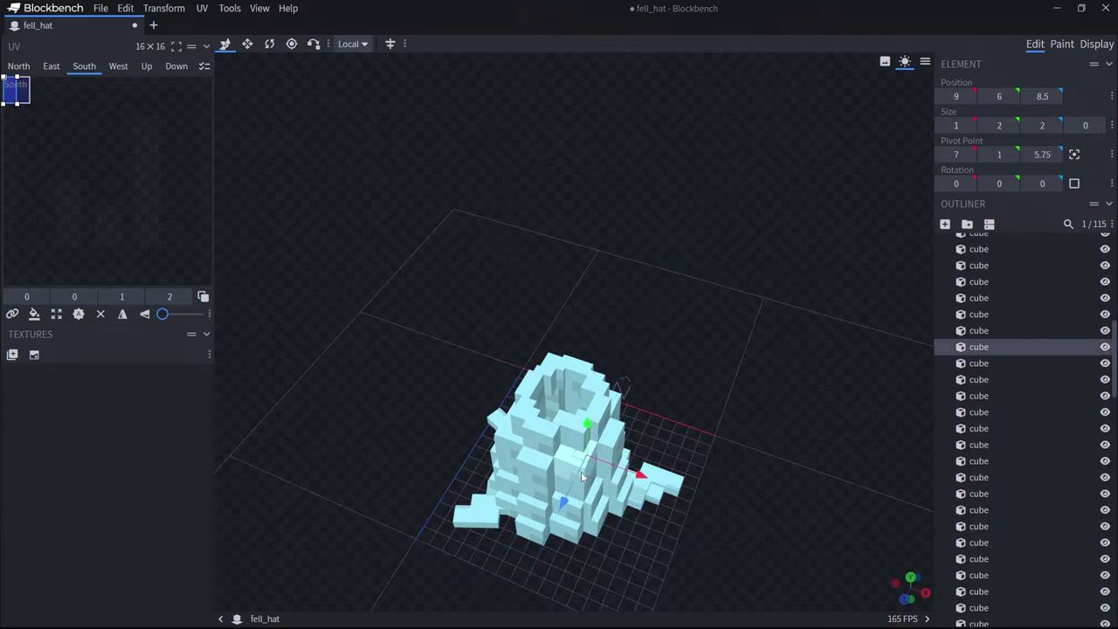
click(581, 474)
drag(622, 486, 611, 483)
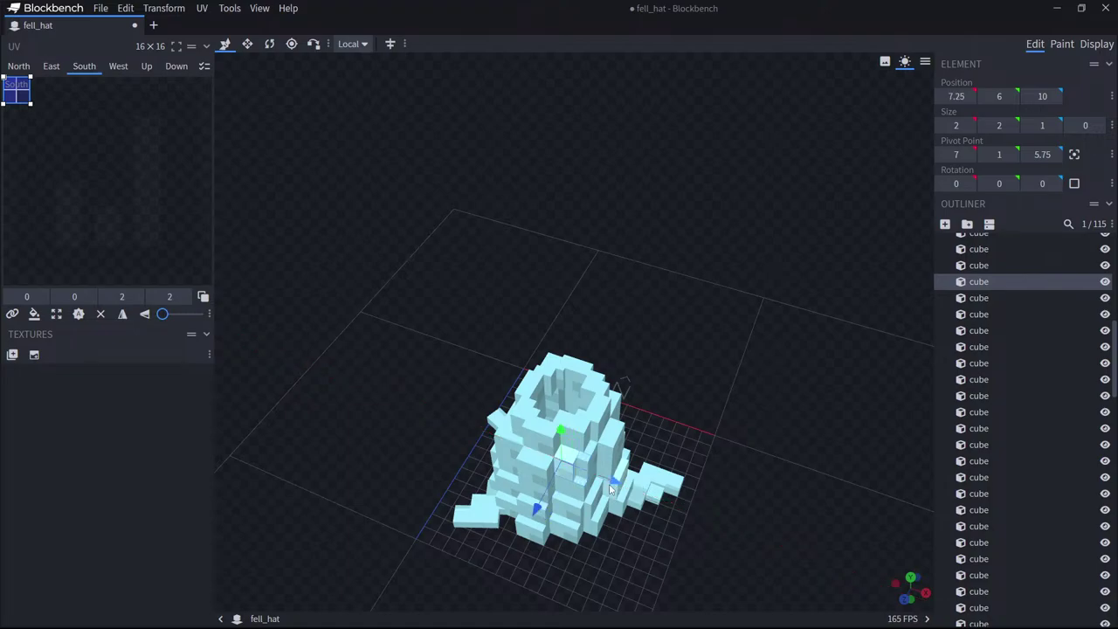
Move the east cube at height 4 inward and slide the northeast 2×2×1 cube at height 6 to 7.75, 6, 5.
drag(718, 529, 611, 476)
click(577, 552)
drag(686, 511, 565, 536)
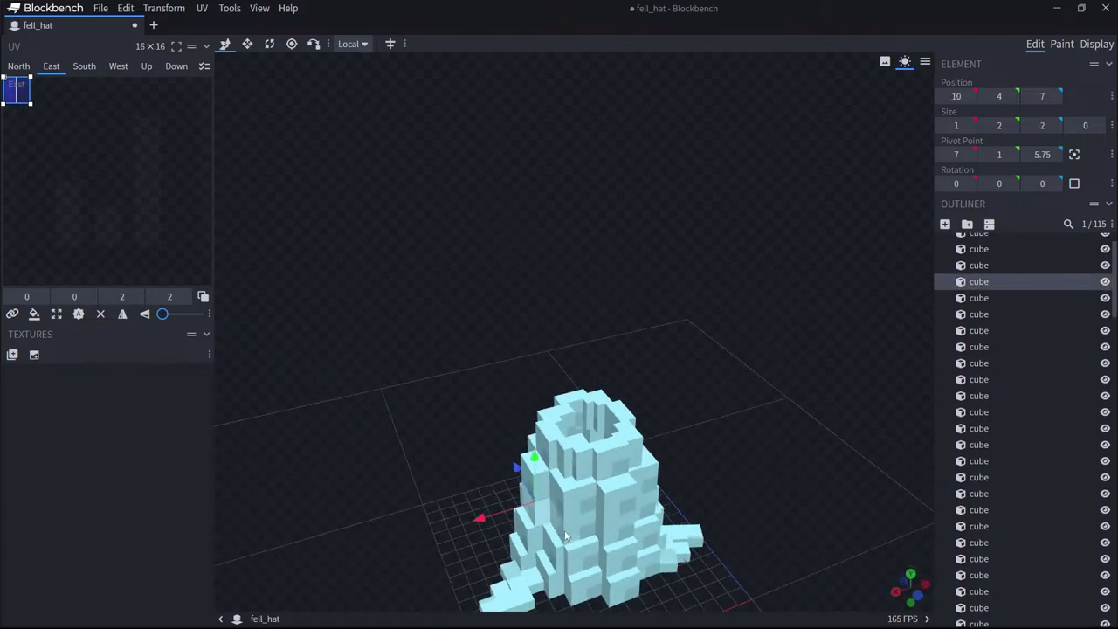
drag(485, 518, 502, 495)
click(532, 481)
click(569, 497)
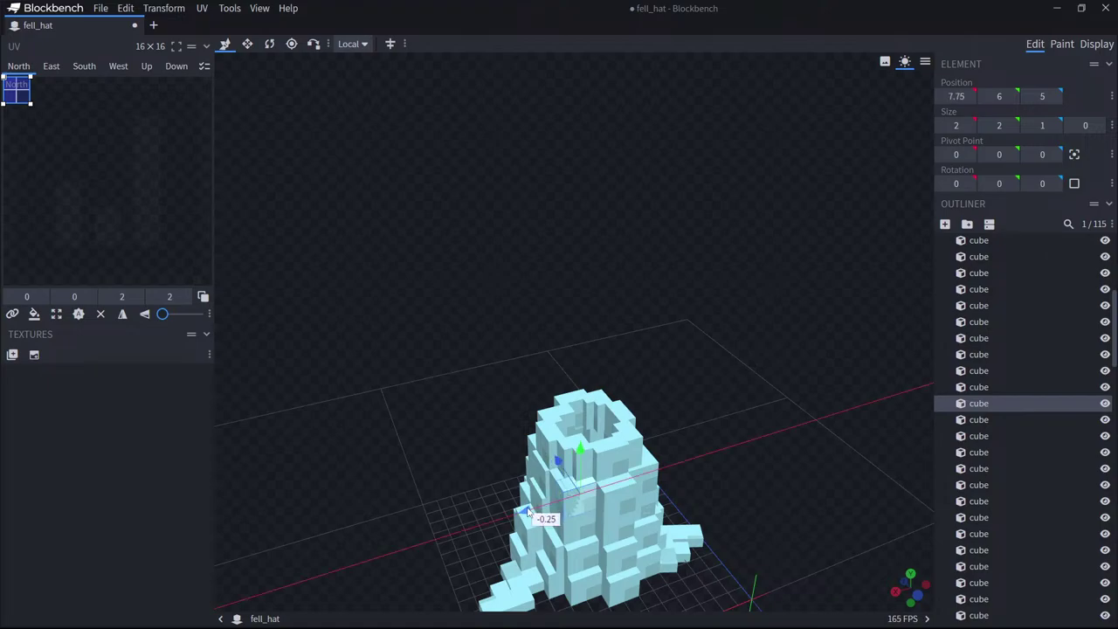
click(562, 508)
drag(517, 509, 562, 474)
Move the northeast corner cubes inward to 9, 4, 5.25, to 7.5, 4, 5 and to 8.75, 6, 5.75.
click(573, 516)
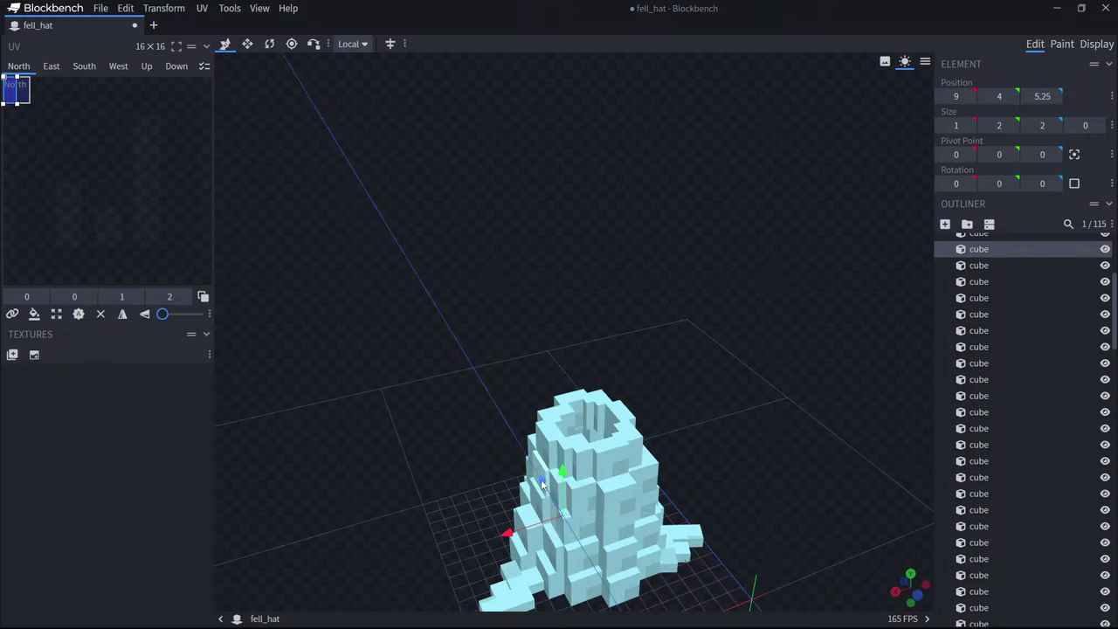
click(525, 535)
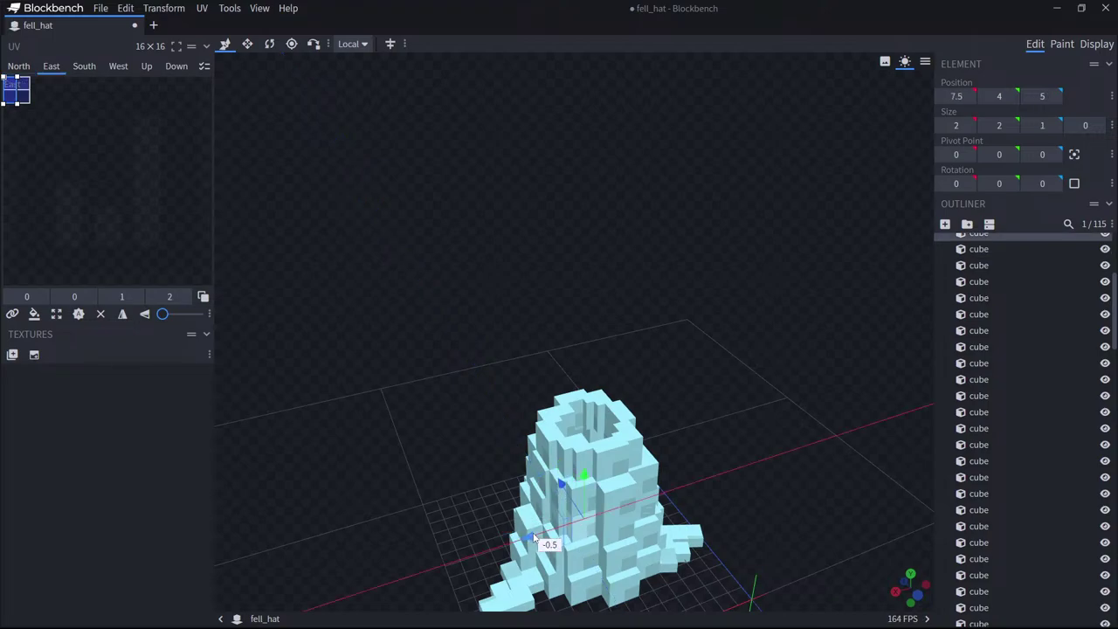
drag(530, 537, 509, 500)
click(571, 498)
click(555, 489)
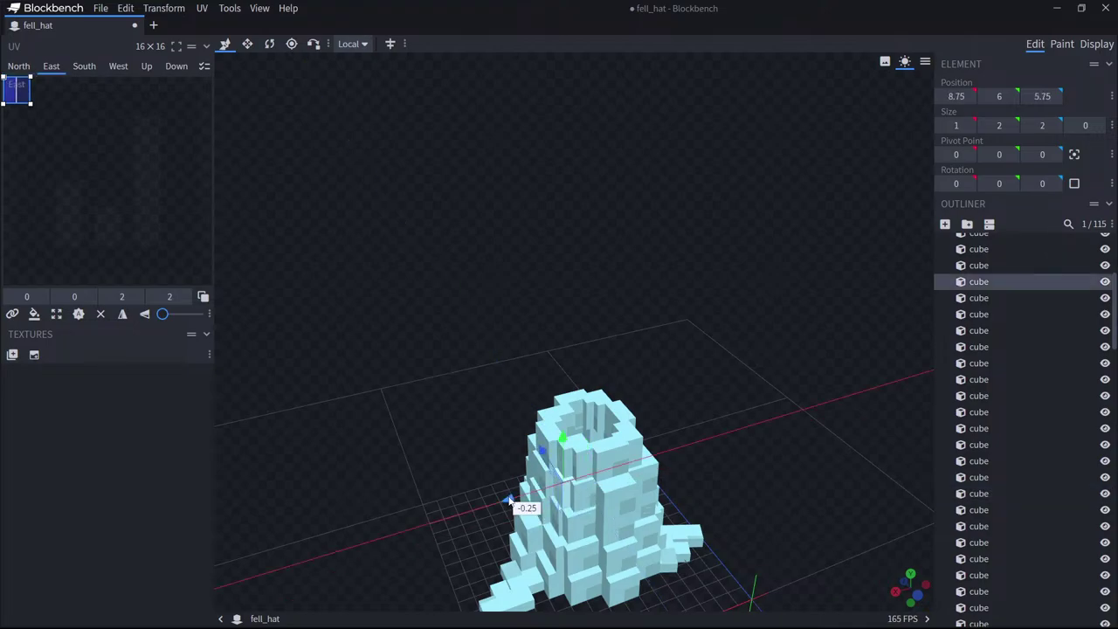
Adjust the trunk's east-side cubes and place the south cube of the ring at height 4 at 6, 4, 10.75.
drag(503, 459, 535, 451)
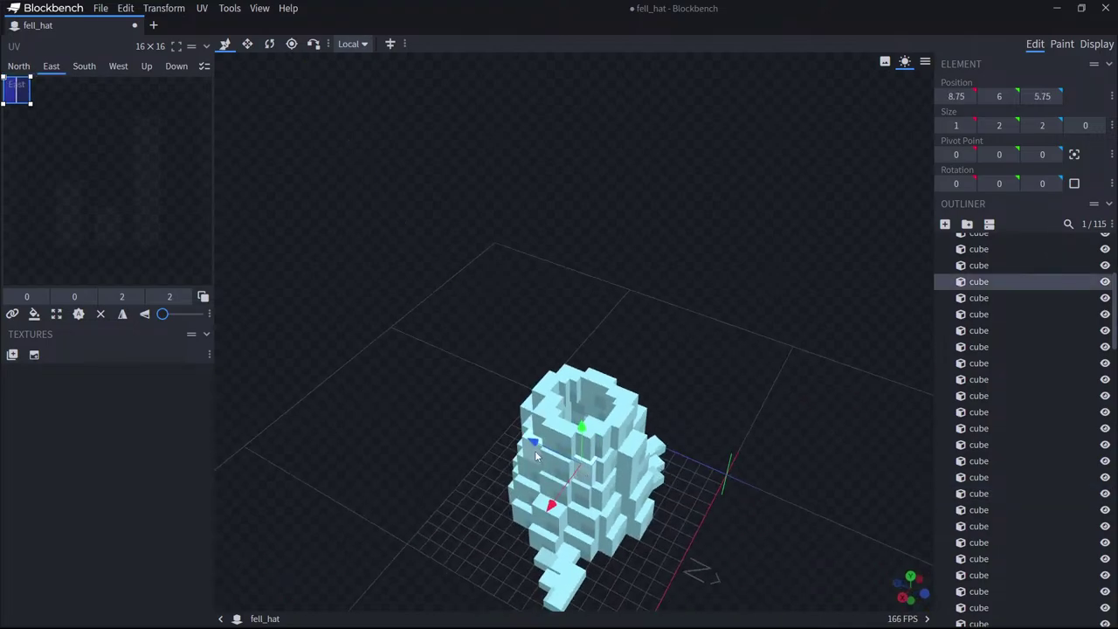
click(531, 449)
drag(506, 492, 507, 525)
click(543, 461)
click(535, 461)
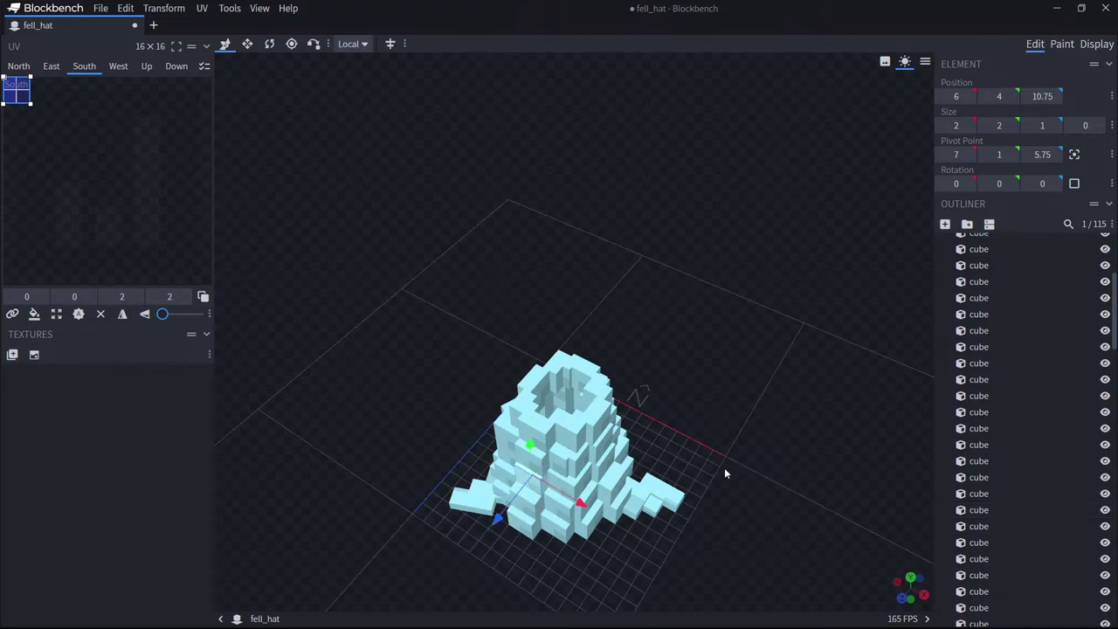
drag(724, 467, 491, 393)
click(540, 390)
drag(647, 411, 588, 405)
click(605, 430)
key(ctrl+z)
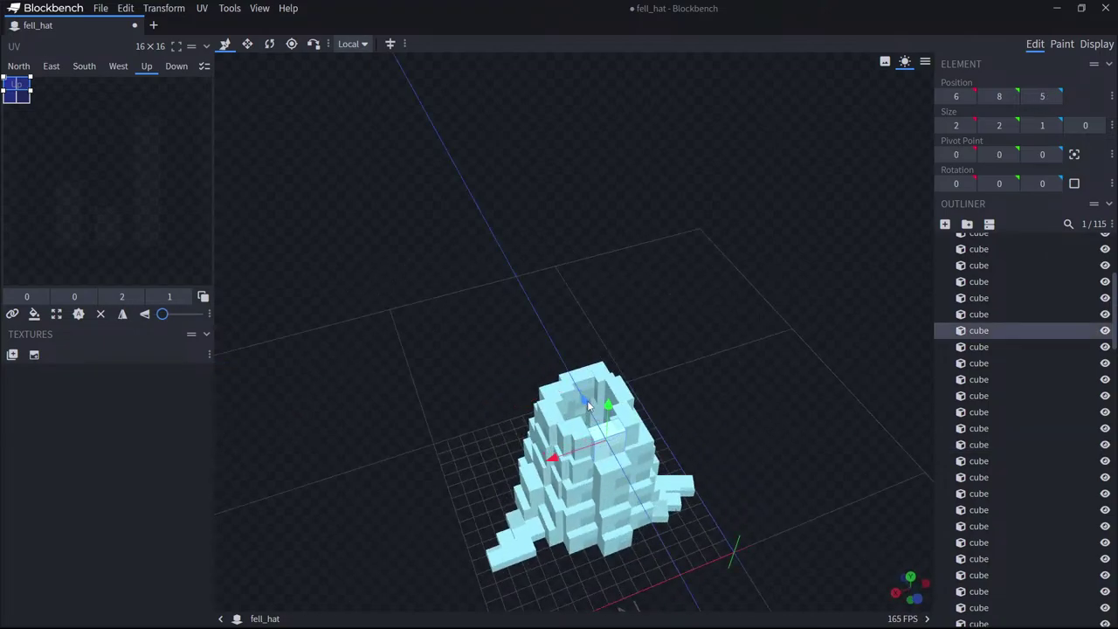
Move the north cube at height 6 to 6, 6, 4.5 and the northwest corner cubes of that ring to 4.5, 6, 5.
drag(754, 450, 683, 452)
click(568, 494)
drag(589, 452, 595, 446)
drag(756, 477, 653, 461)
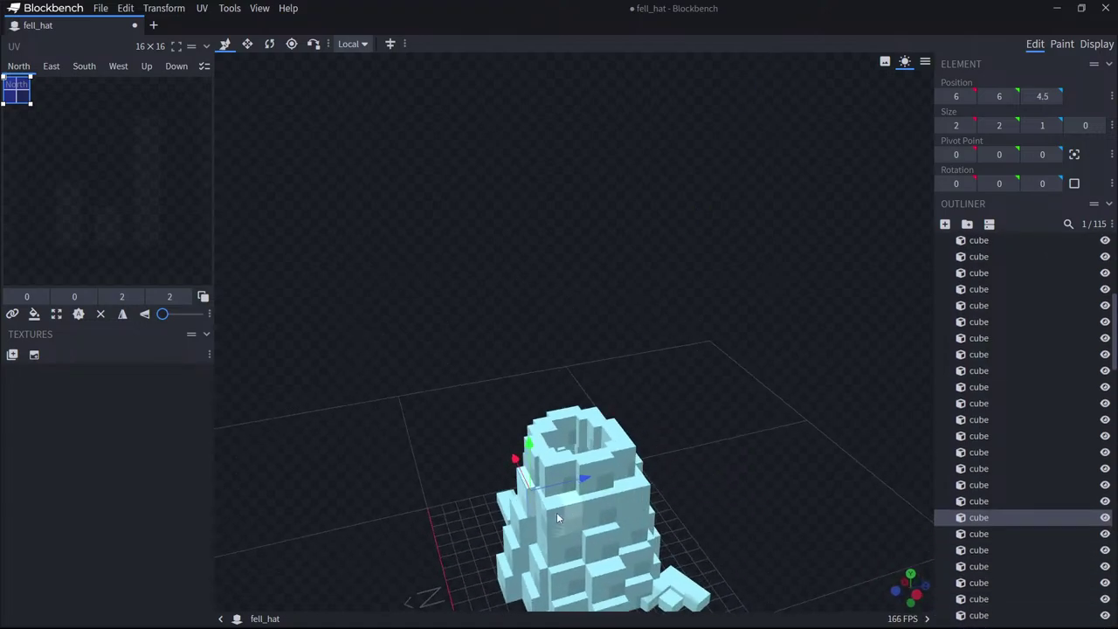
click(557, 511)
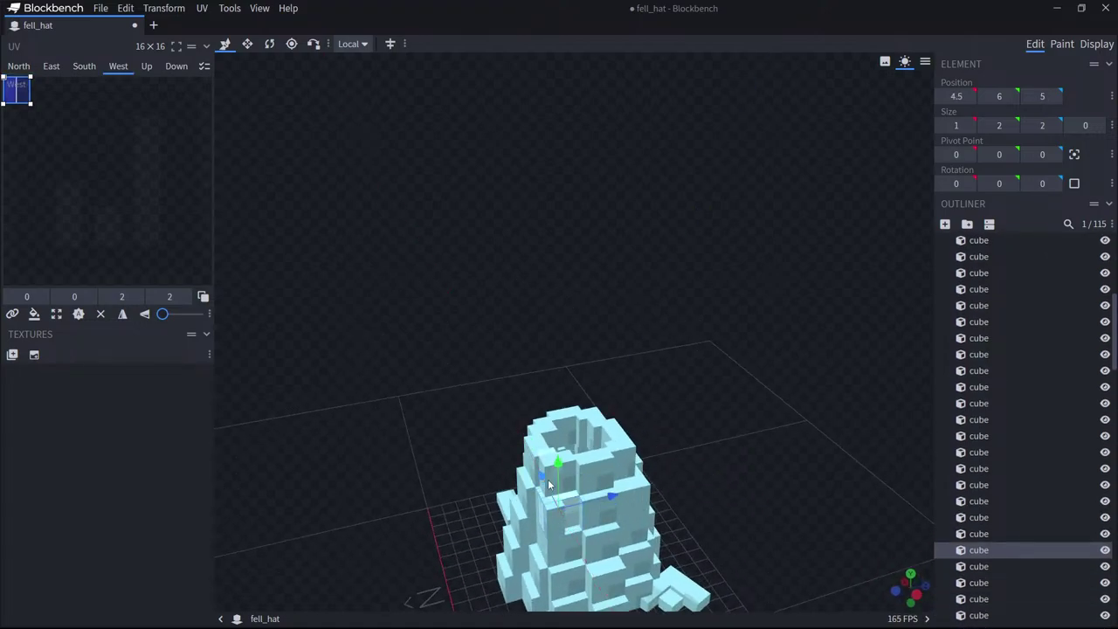
click(548, 521)
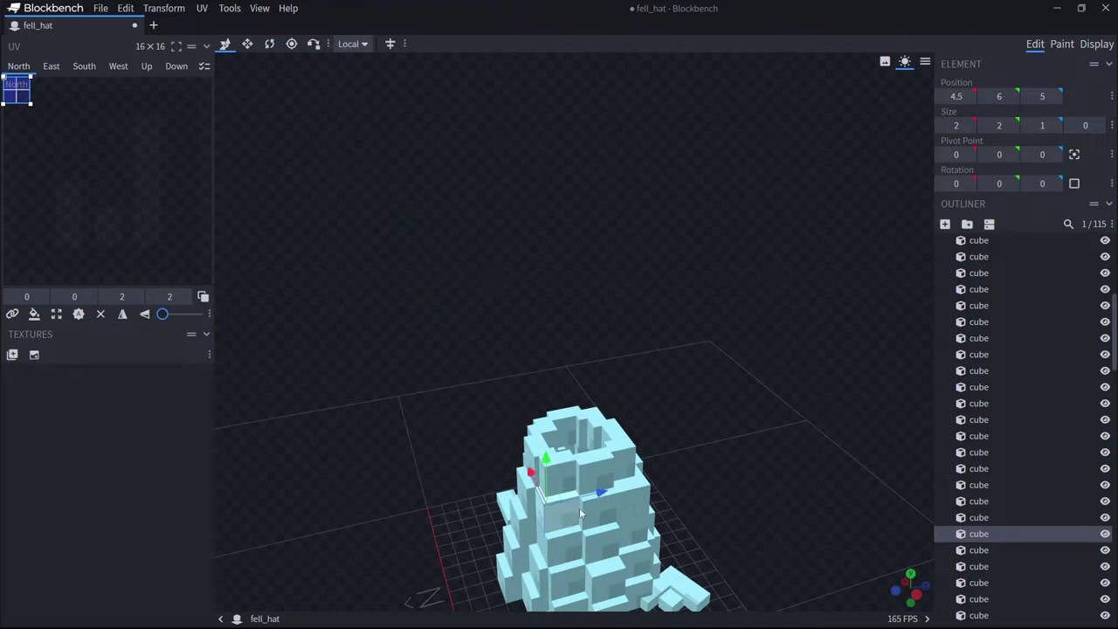
Move the west and southwest cubes of the ring at height 6 inward toward the trunk's centre.
click(599, 518)
drag(576, 474, 613, 457)
click(628, 500)
click(641, 502)
drag(744, 449, 630, 513)
Move the south cube of the ring at height 6 to 6, 6, 10.25 and look the trunk over.
click(598, 497)
drag(691, 467, 613, 480)
click(587, 475)
shift+drag(609, 526, 604, 522)
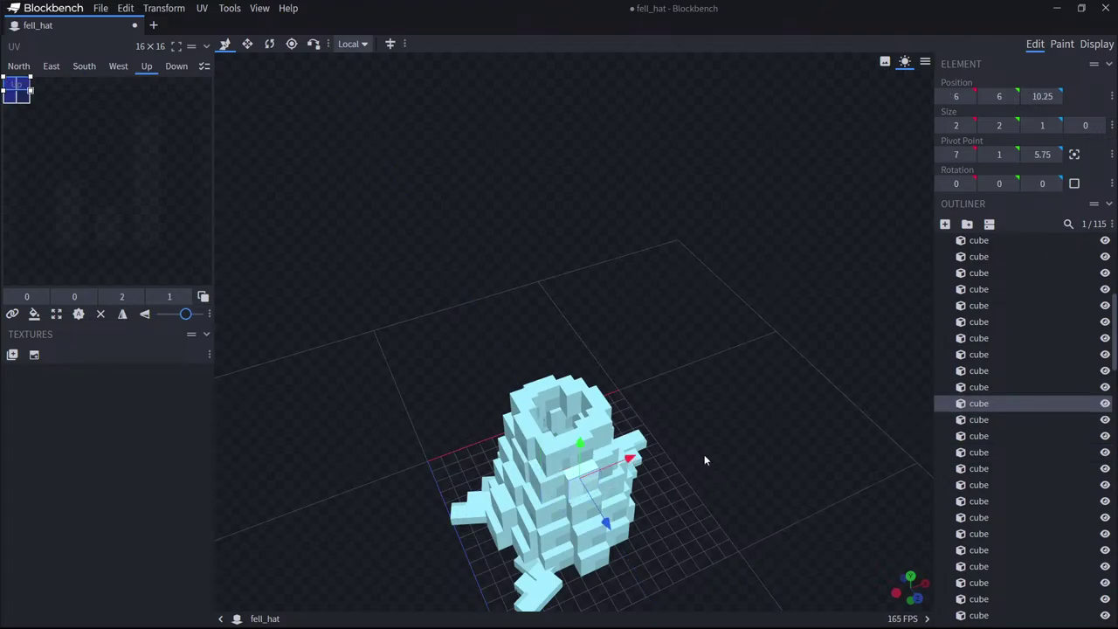
drag(633, 382, 510, 356)
scroll(1012, 323, up, 5)
Switch to Spotify, dismiss the library layout tip over the playlist, and return to Blockbench.
key(alt+Tab)
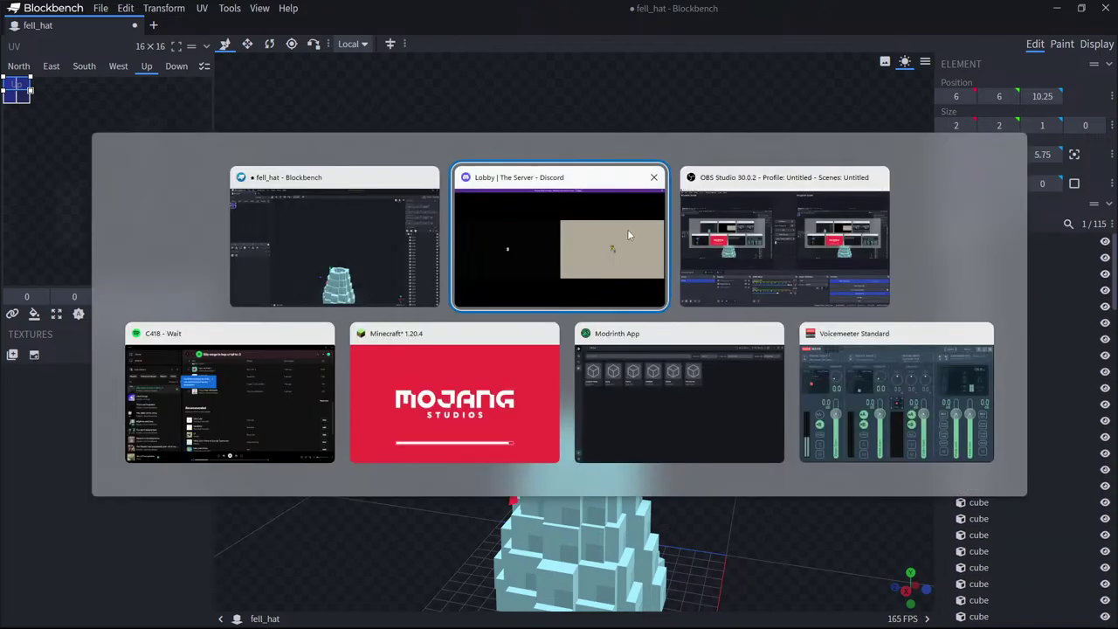
click(245, 380)
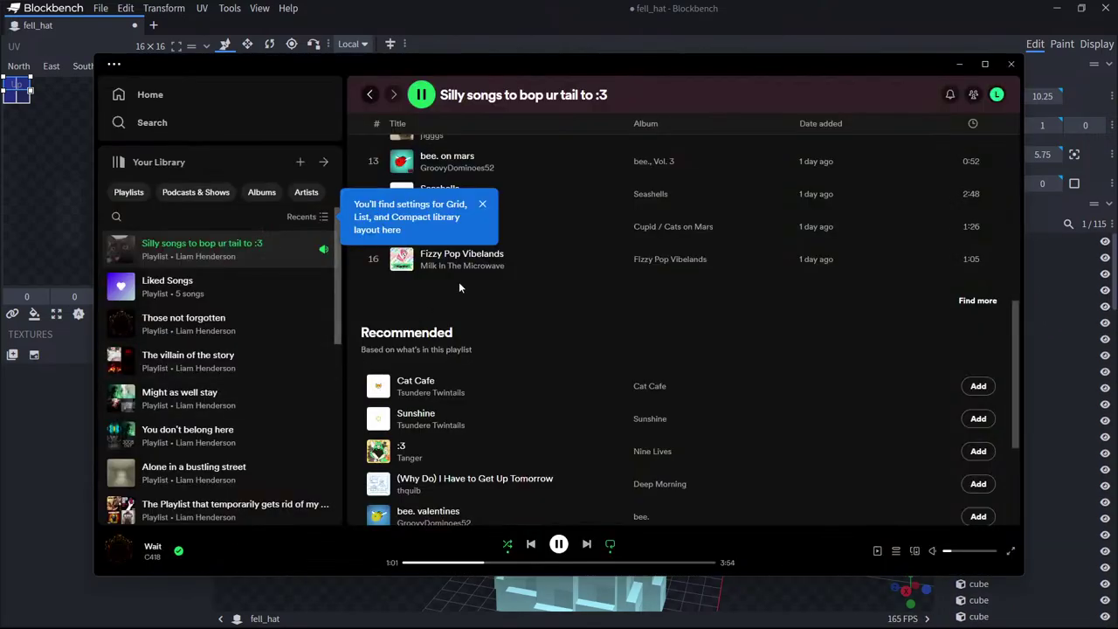
scroll(577, 255, up, 8)
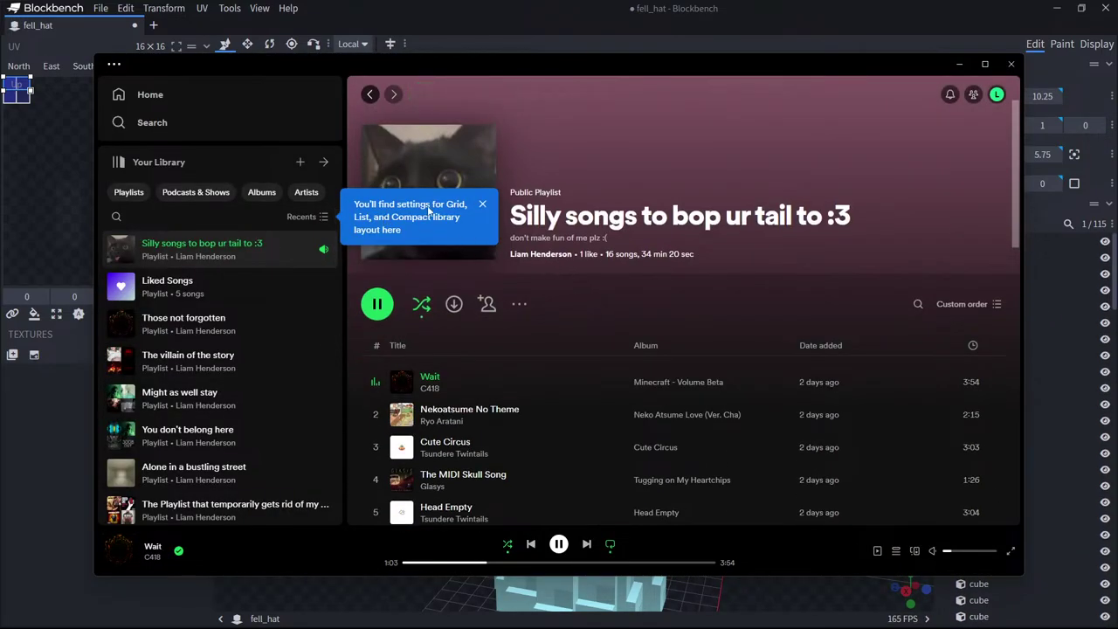
click(483, 204)
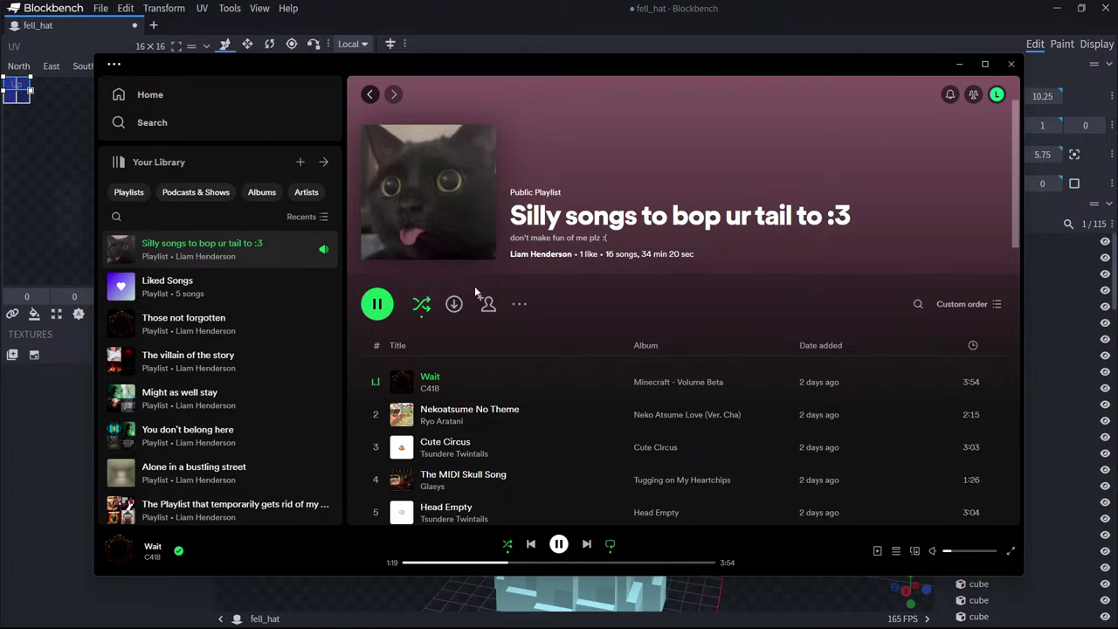
key(alt+Tab)
Resize the outer root cube at 13, 0, 4.75 to a height of 0.35.
drag(641, 369, 601, 386)
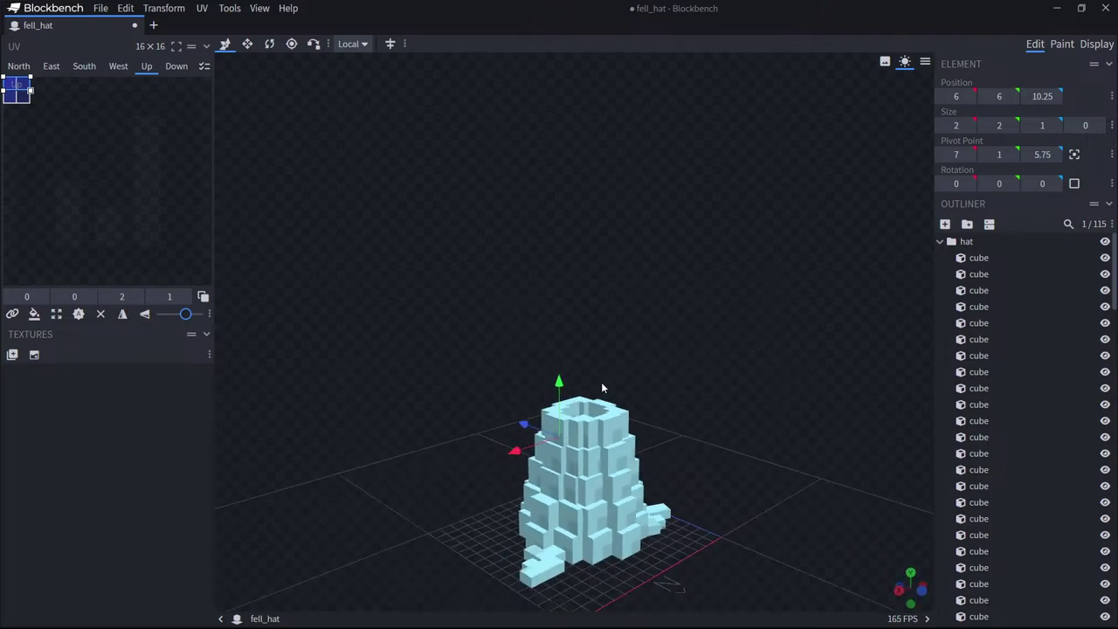
drag(750, 494, 709, 436)
click(246, 43)
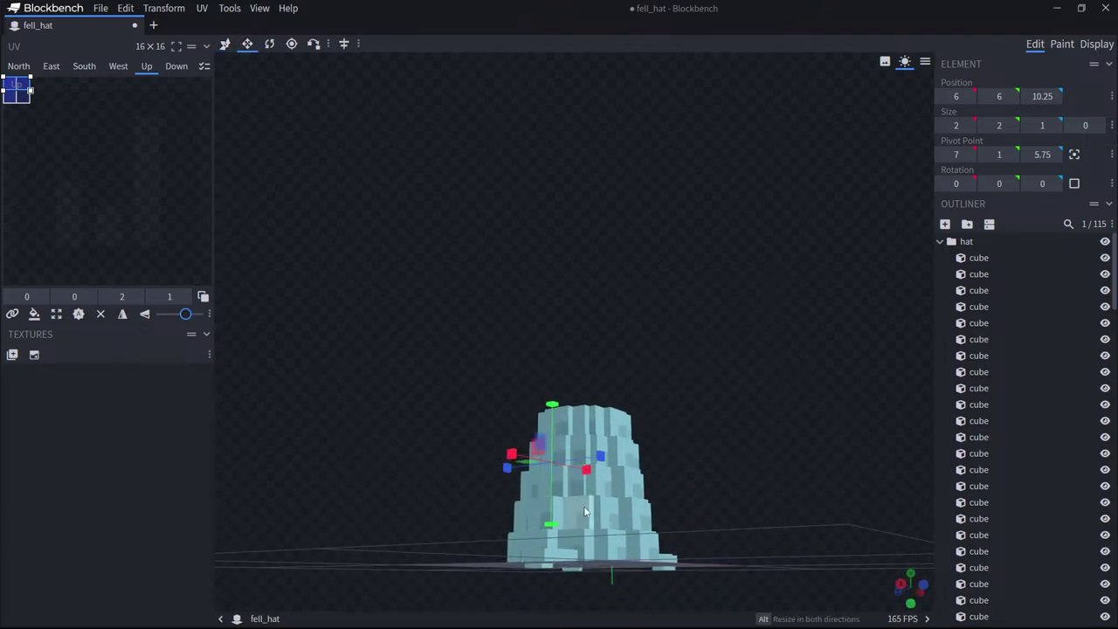
drag(584, 512, 856, 505)
click(550, 566)
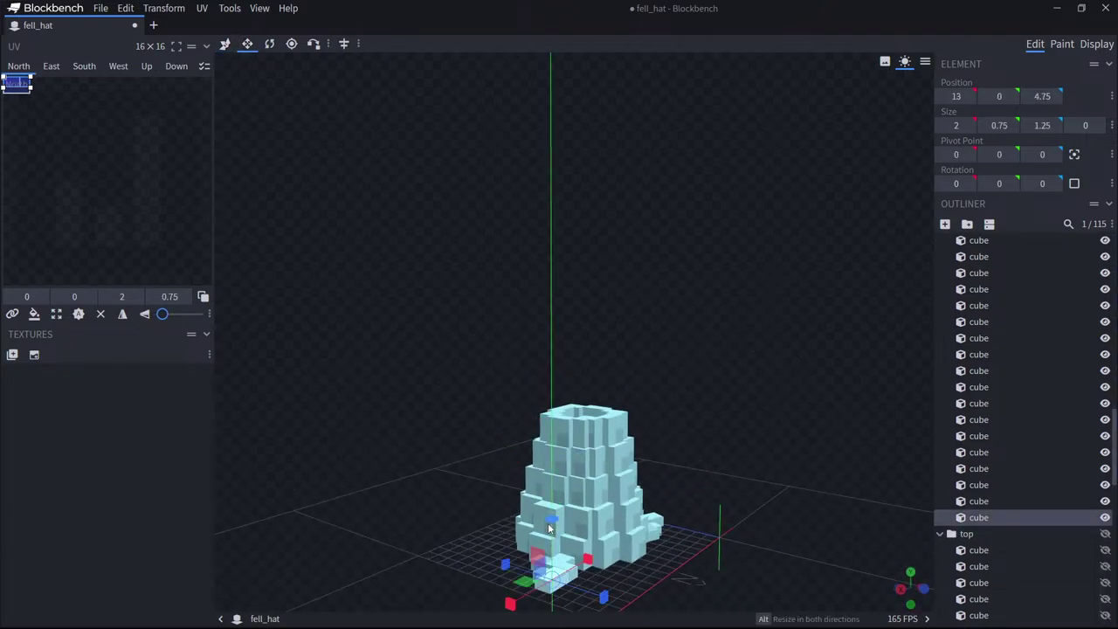
drag(550, 527, 553, 533)
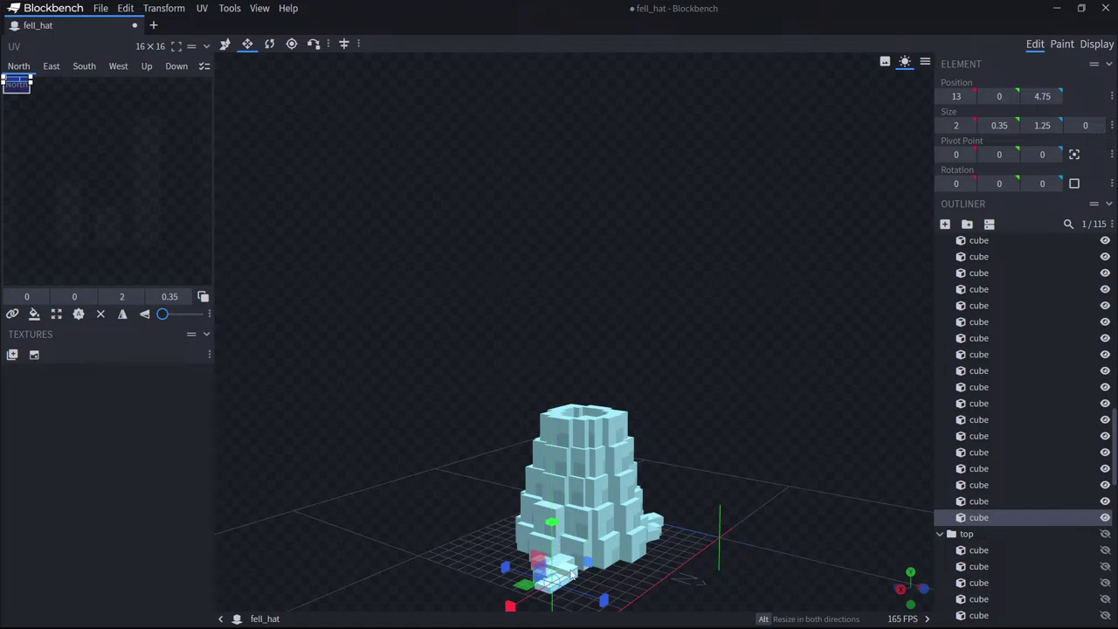
Lower the root cube beside the one at 13, 0, 4.75, and set the northwest root's outermost cube to a height of 0.25.
click(567, 566)
drag(566, 519, 571, 534)
drag(699, 516, 625, 536)
click(684, 555)
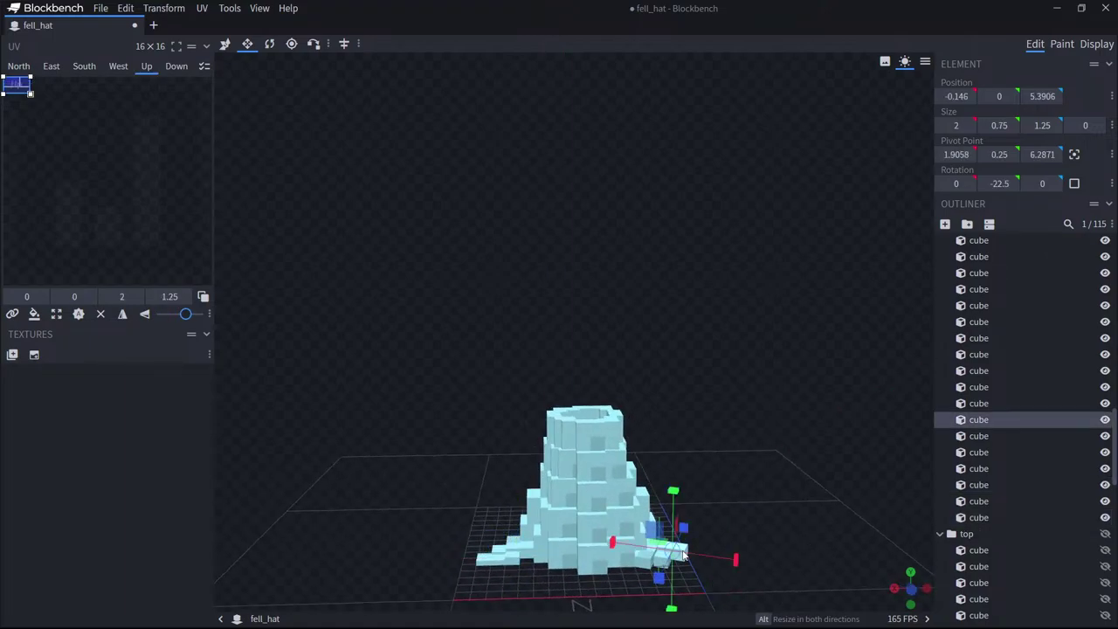
drag(675, 497, 615, 540)
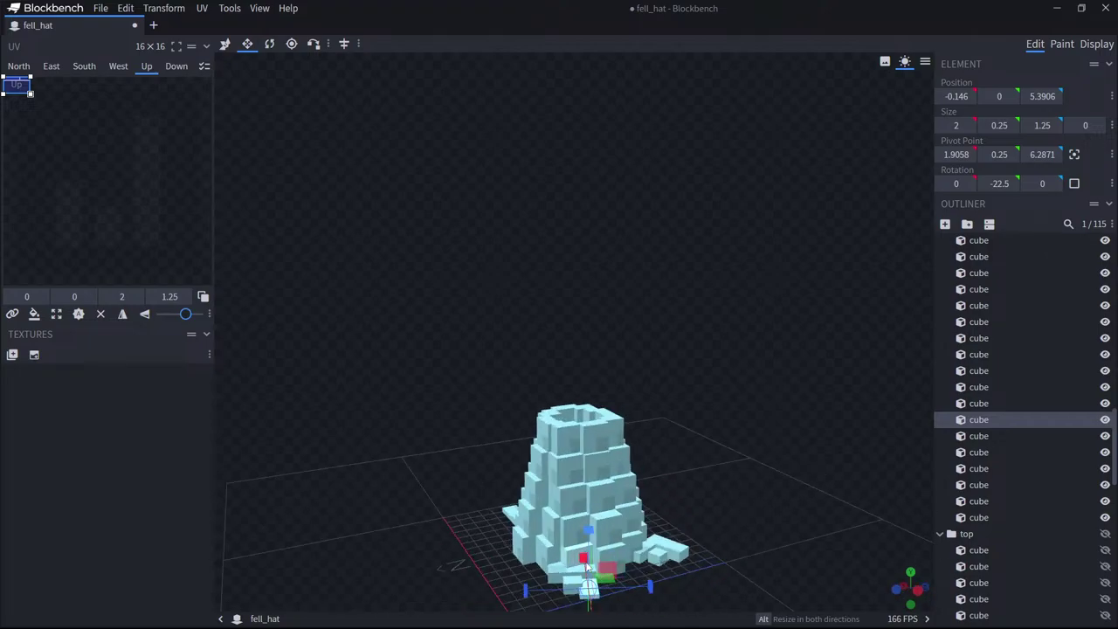
Reduce the height of the northwest root's small cube at 1.854, 0, 5.3906 to 0.45.
click(583, 573)
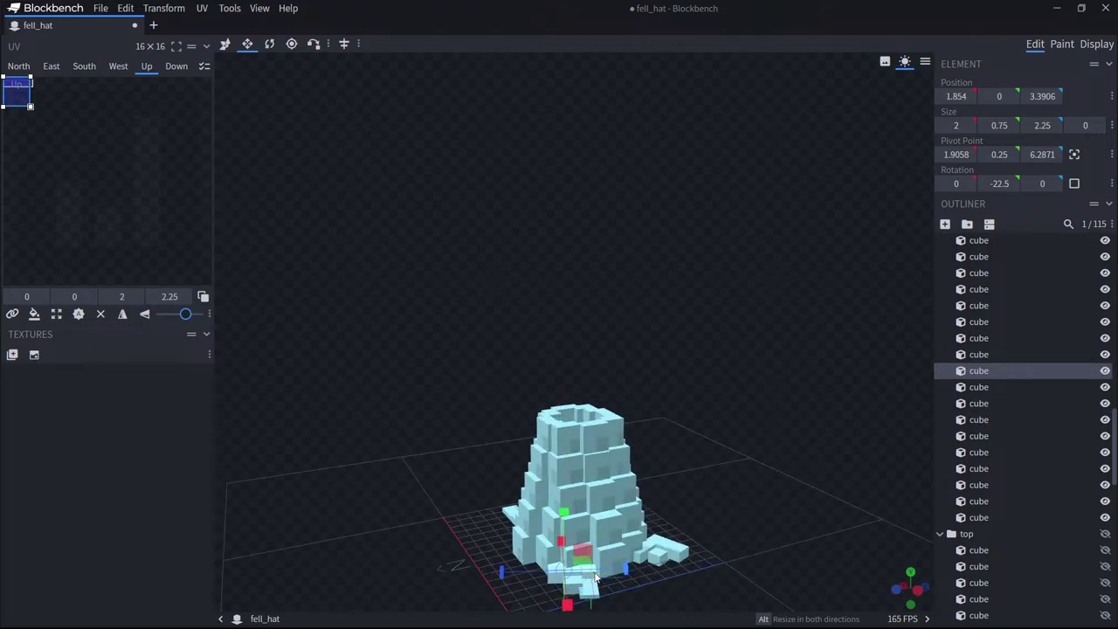
click(596, 577)
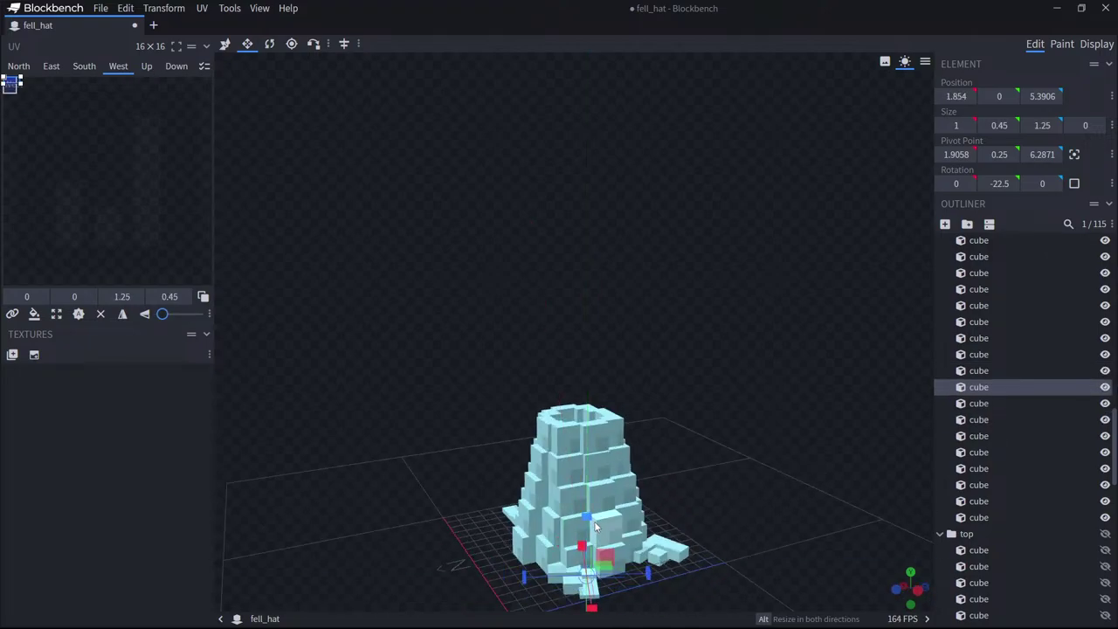
drag(596, 526, 548, 555)
Set the southwest root's cube at 2.2969, -0.25, 11.288 to a height of 0.25 and its cube at 3.2969, 0, 12.288 to 0.55.
click(636, 579)
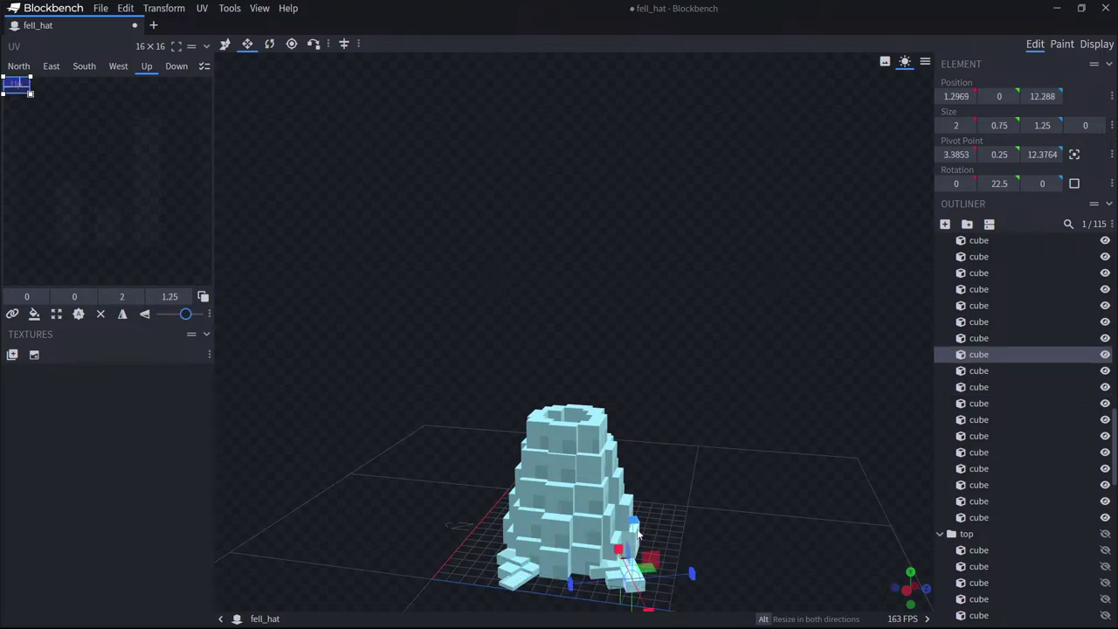
click(615, 581)
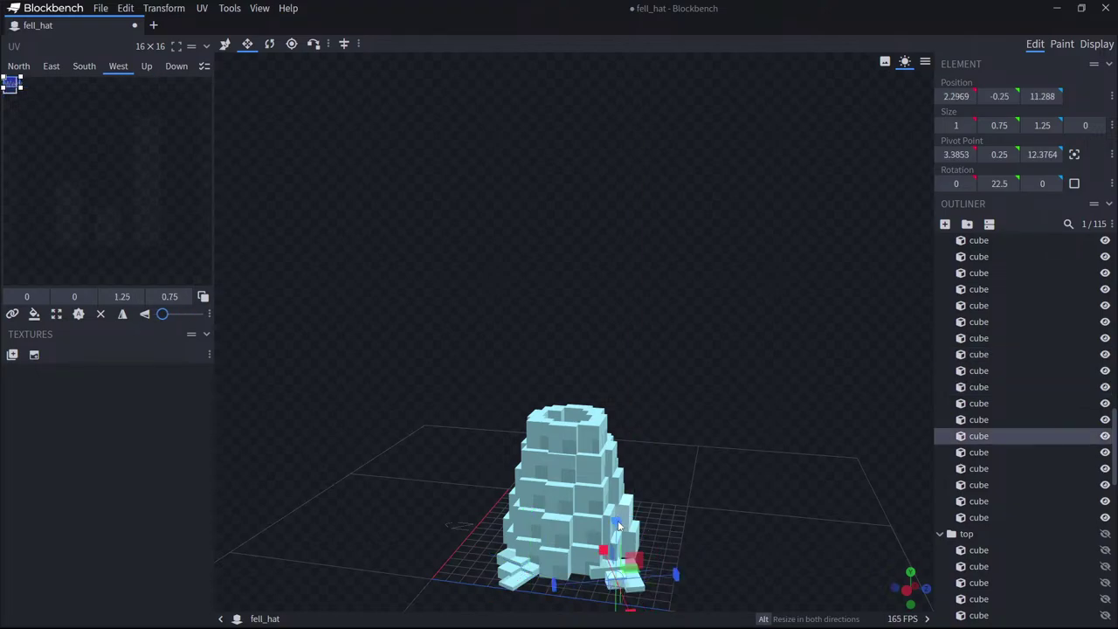
drag(618, 525, 618, 534)
drag(691, 571, 496, 558)
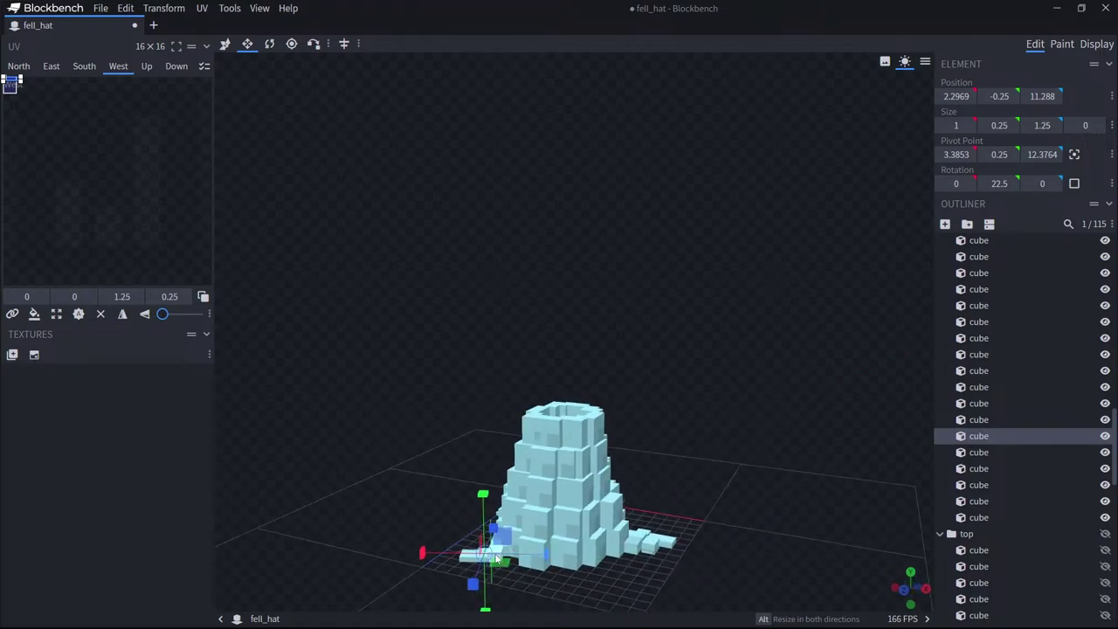
click(502, 530)
ctrl+drag(498, 494, 501, 502)
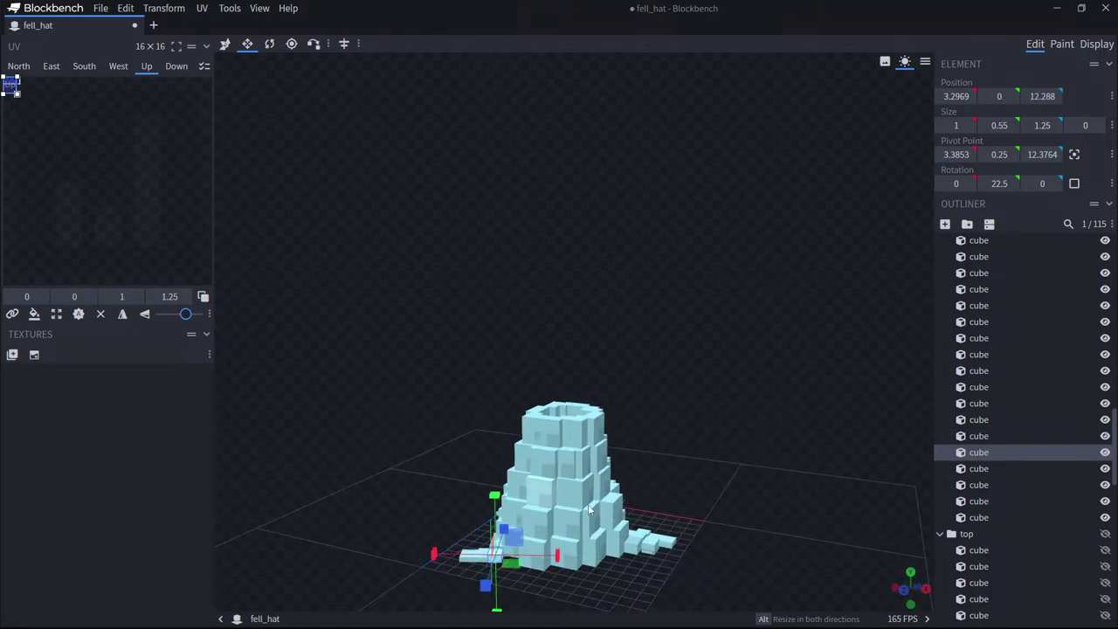
Show the top group, examine the dome together with the trunk from several angles, and hide the group again.
drag(622, 509, 440, 503)
drag(756, 501, 625, 498)
scroll(1053, 336, down, 2)
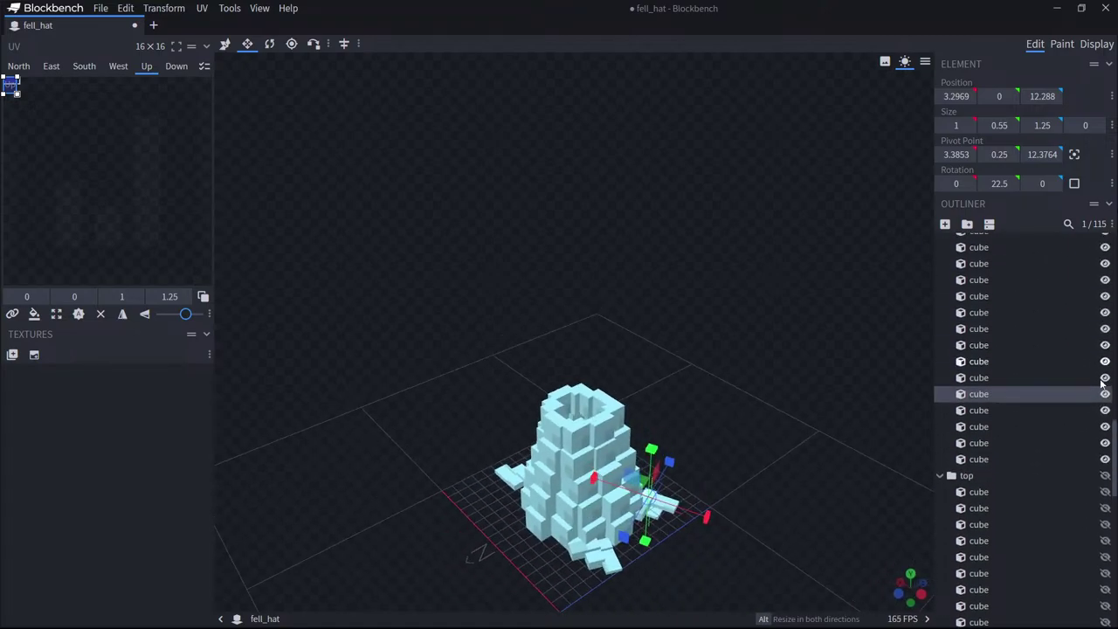
click(1104, 475)
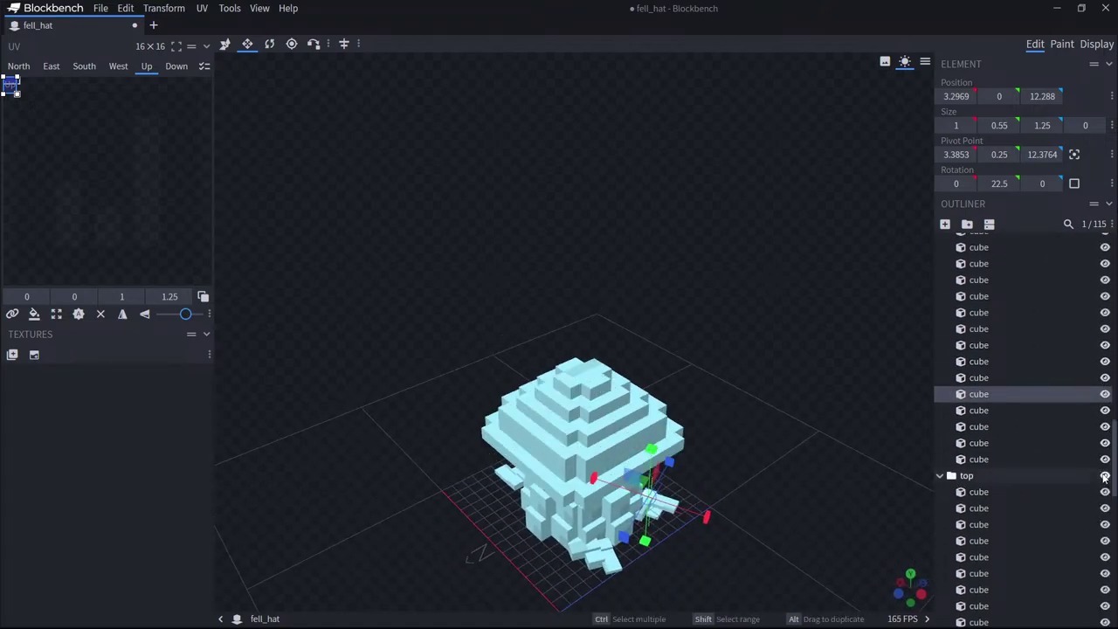
drag(855, 436, 763, 360)
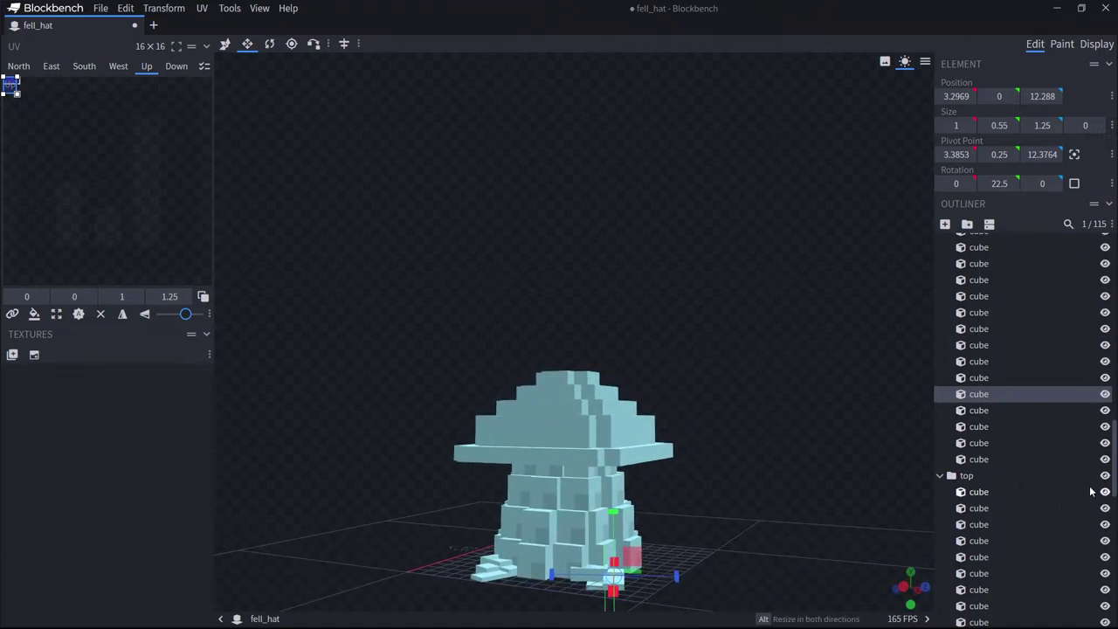
drag(913, 515, 890, 514)
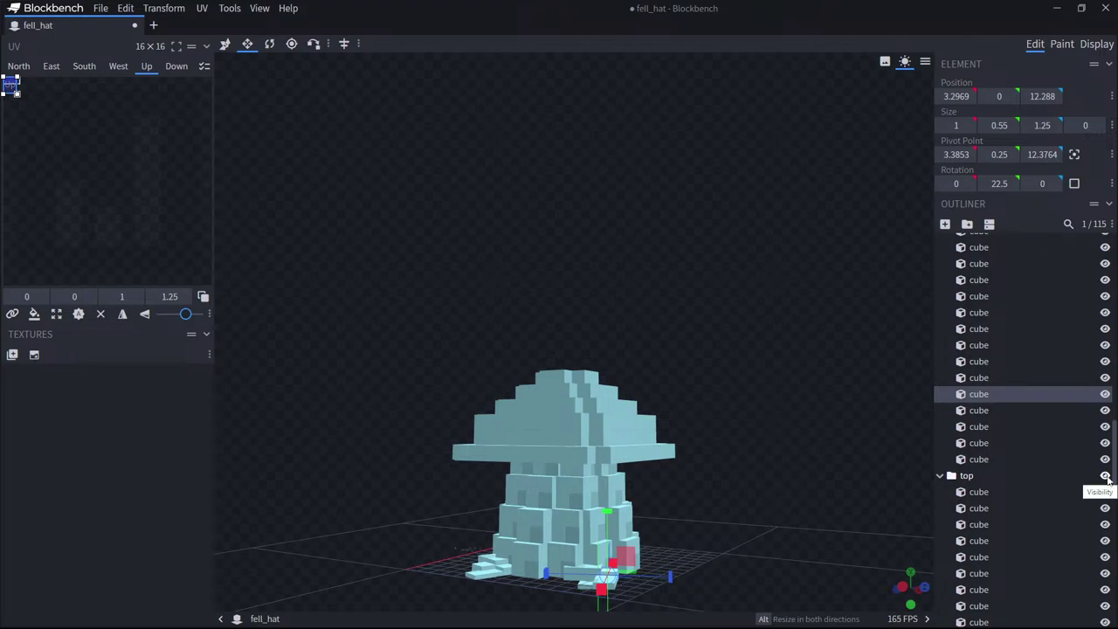
click(1105, 475)
click(1104, 475)
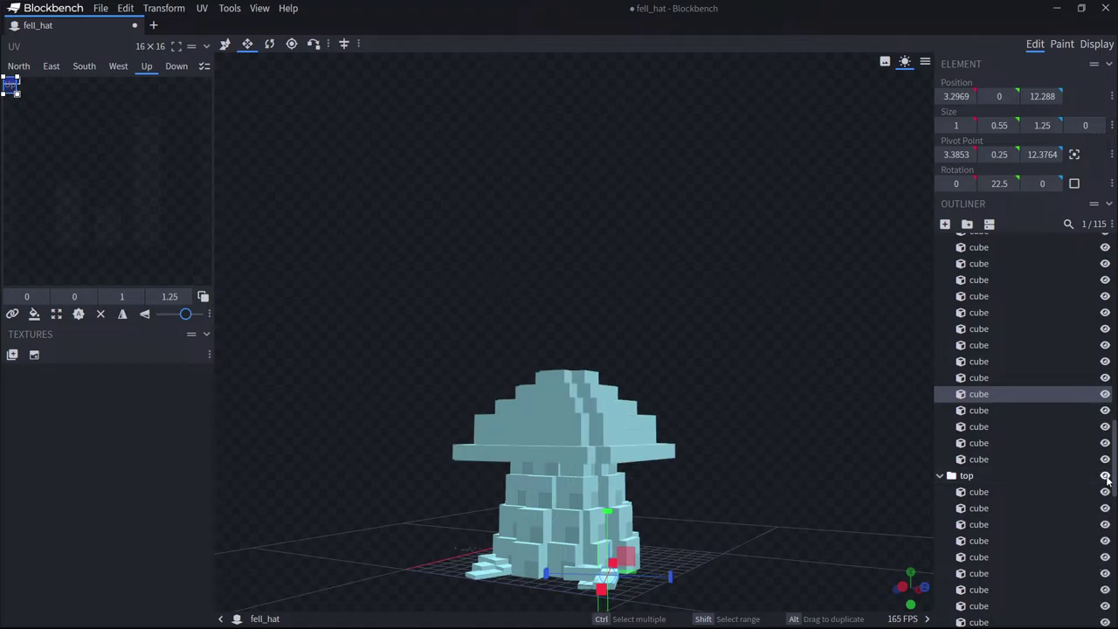
click(1105, 475)
drag(620, 439, 743, 489)
click(225, 44)
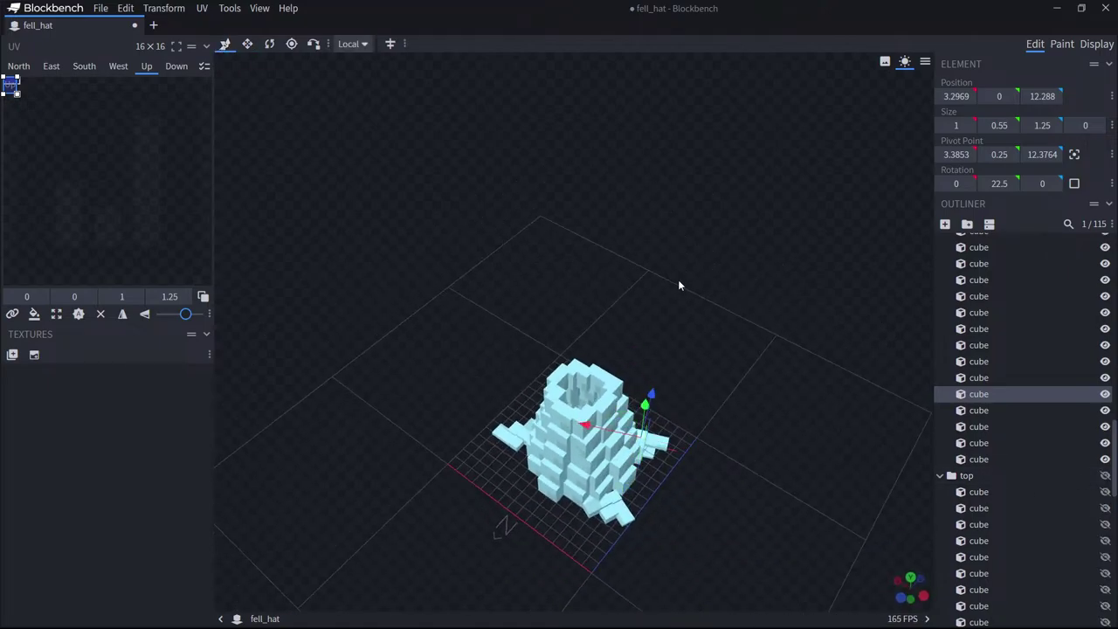
click(267, 44)
ctrl+drag(788, 309, 452, 588)
scroll(1066, 385, up, 5)
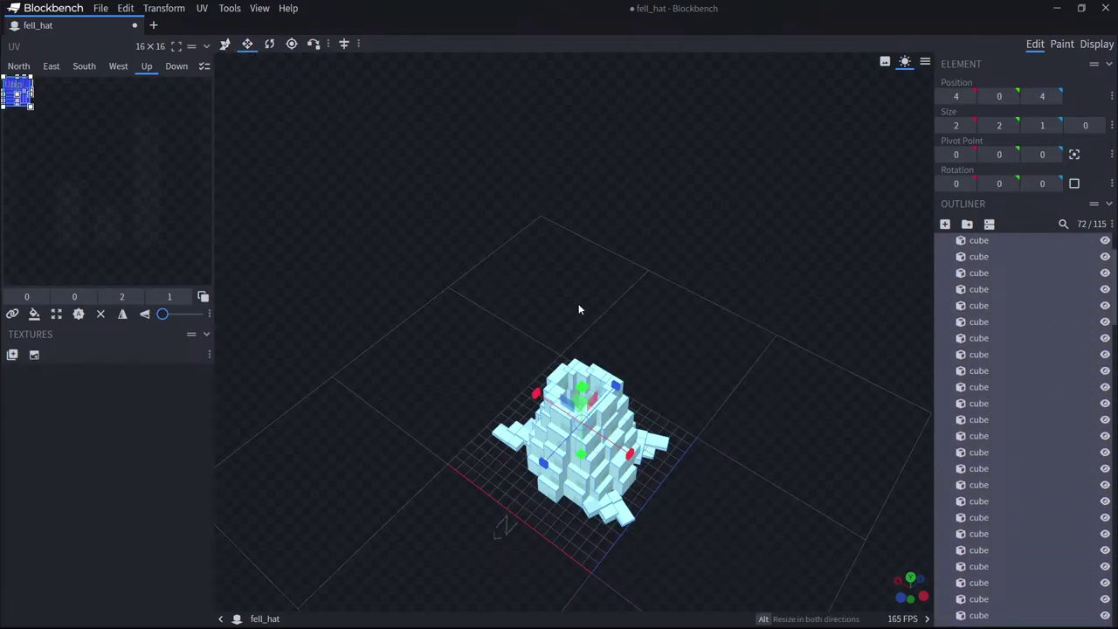
mouse_move(626, 460)
mouse_down()
mouse_move(617, 455)
mouse_move(628, 458)
mouse_up()
drag(782, 412, 701, 358)
scroll(1004, 279, up, 1)
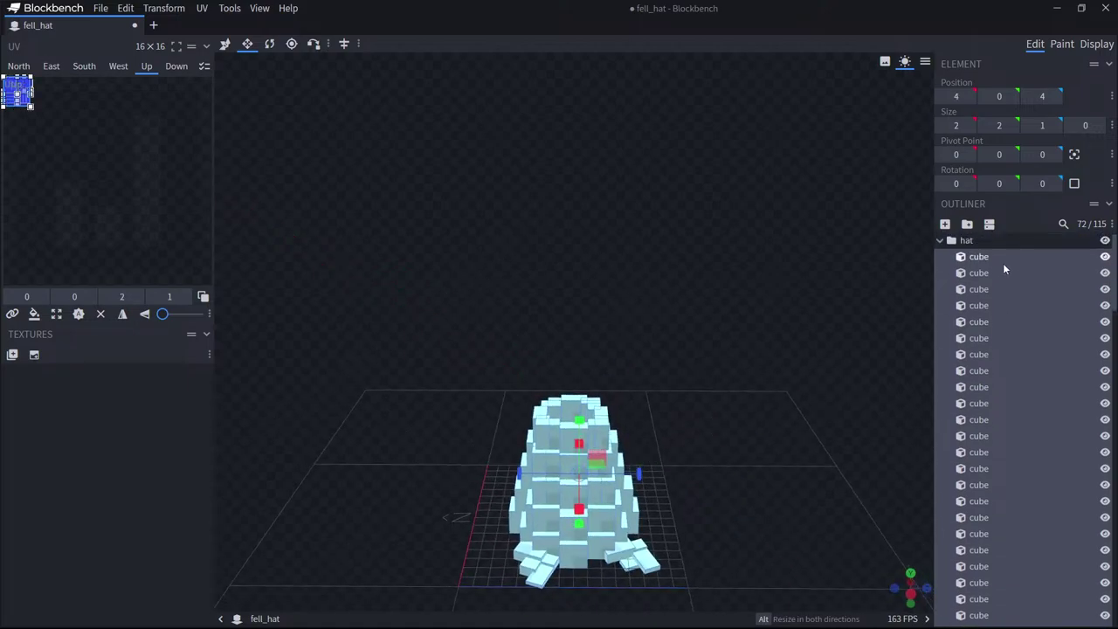
click(978, 258)
drag(838, 411, 732, 484)
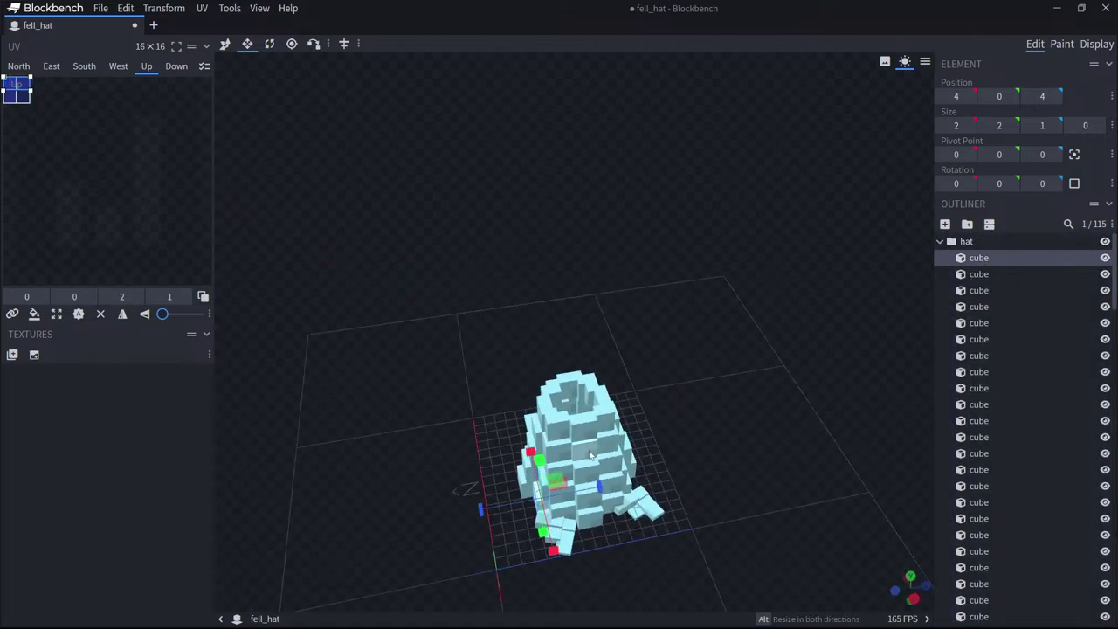
Move the west cube of the ring at height 8 inward along the X axis.
click(594, 427)
drag(709, 433, 839, 450)
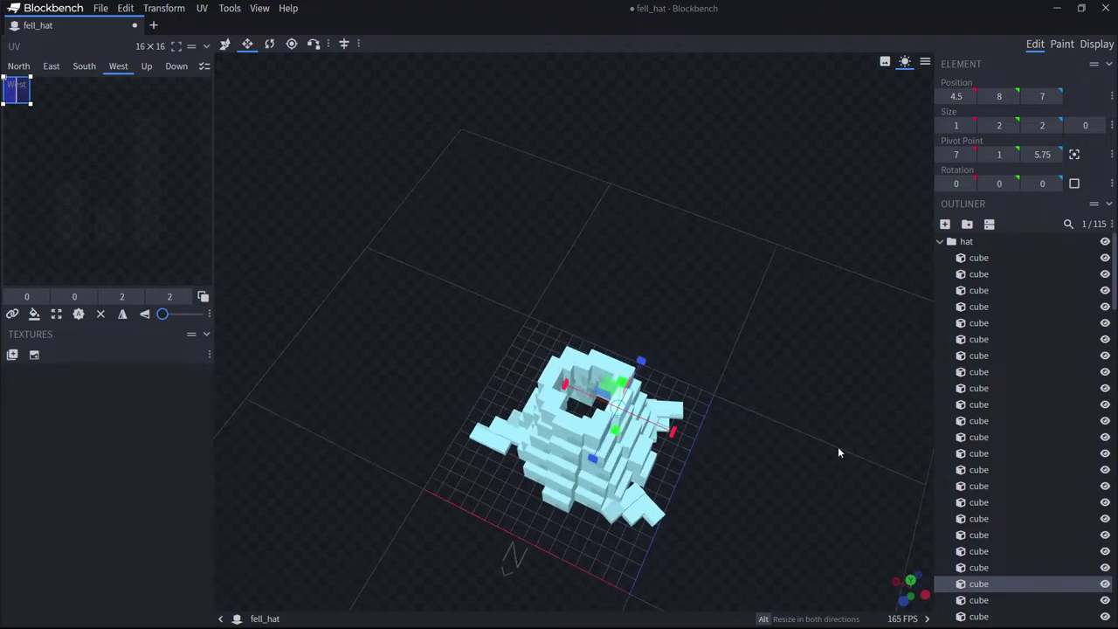
click(225, 44)
drag(565, 387, 556, 386)
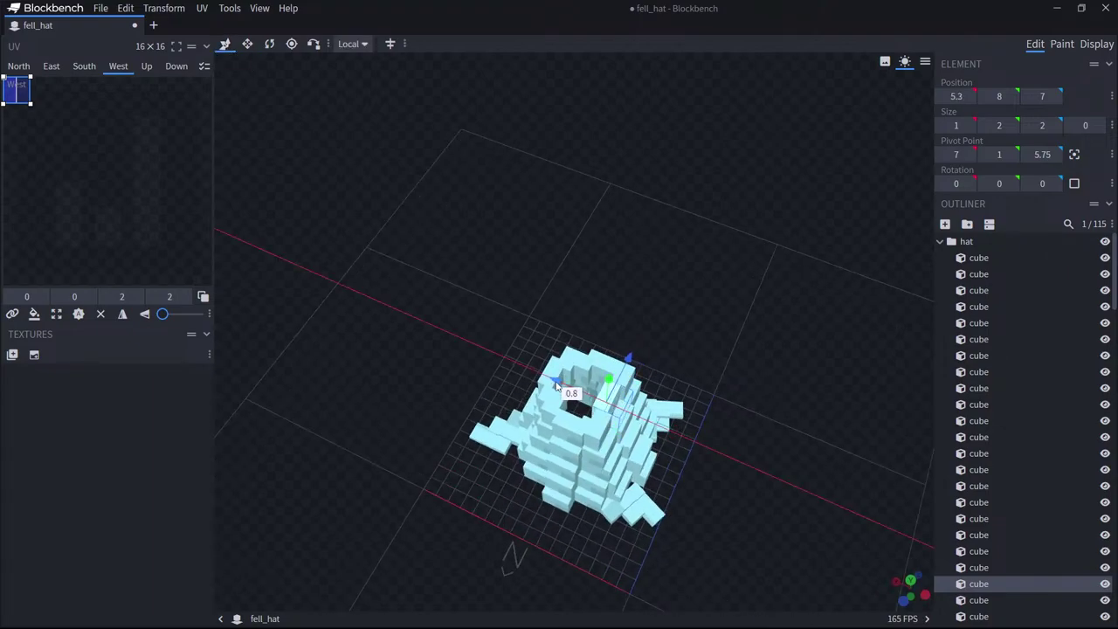
Shift the northwest cube of the ring at height 8 inward along the X axis.
click(595, 432)
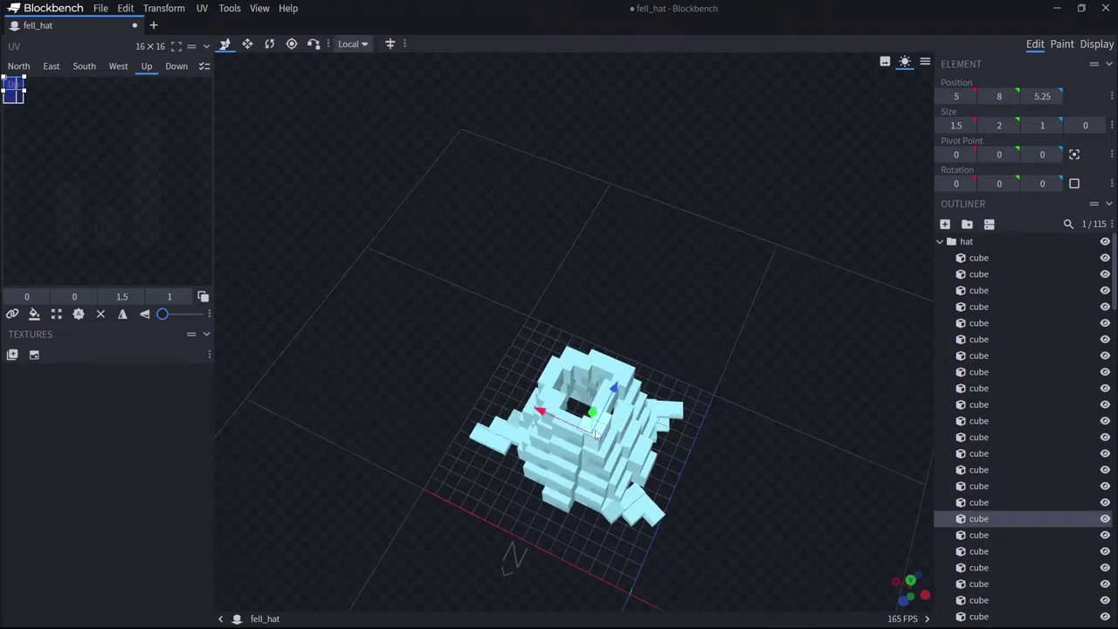
click(542, 409)
drag(540, 407, 569, 457)
Move the northwest cube of the ring at height 6 to 5.1, 6, 5 and its north cube to 6, 6, 4.6.
click(604, 444)
click(601, 454)
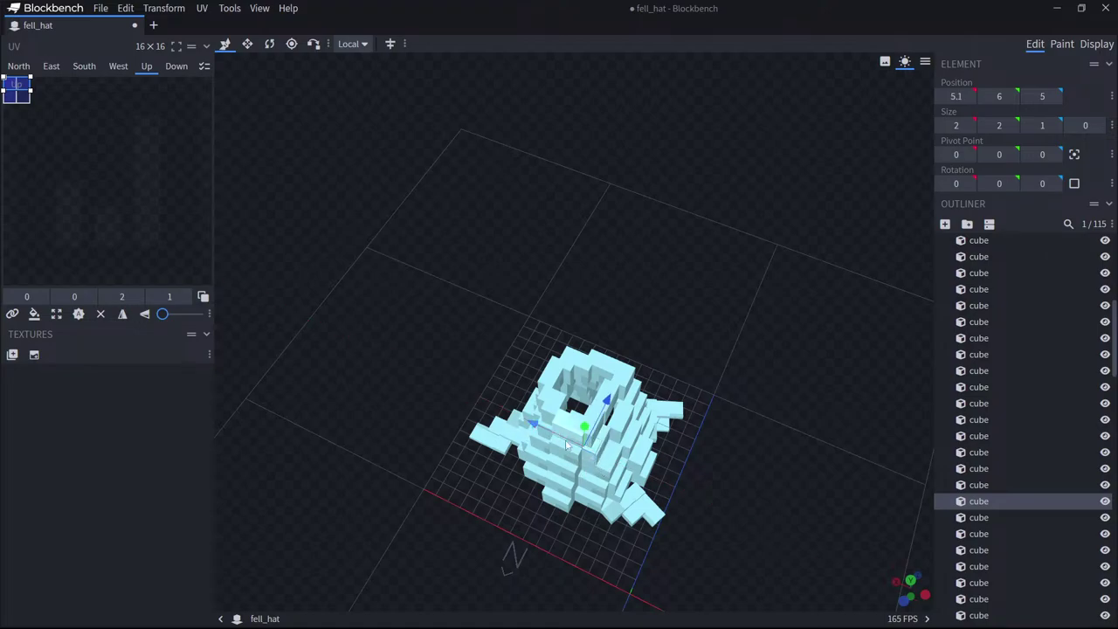
click(557, 451)
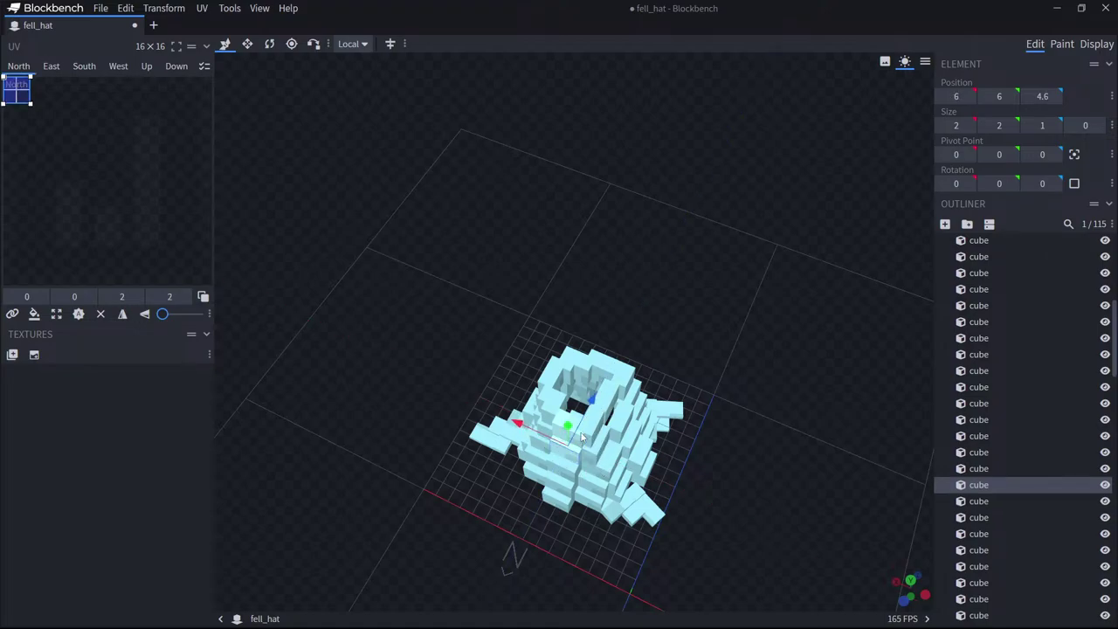
Shift the northeast cubes of the ring at height 8 inward and move its east cube to 8.6, 8, 7.
click(556, 400)
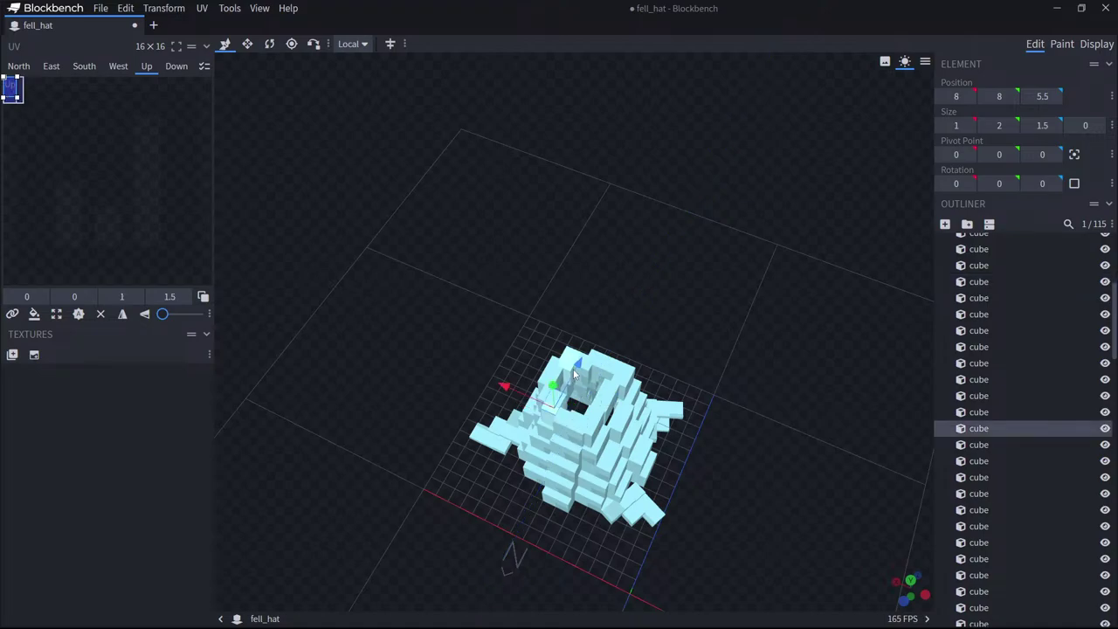
click(547, 400)
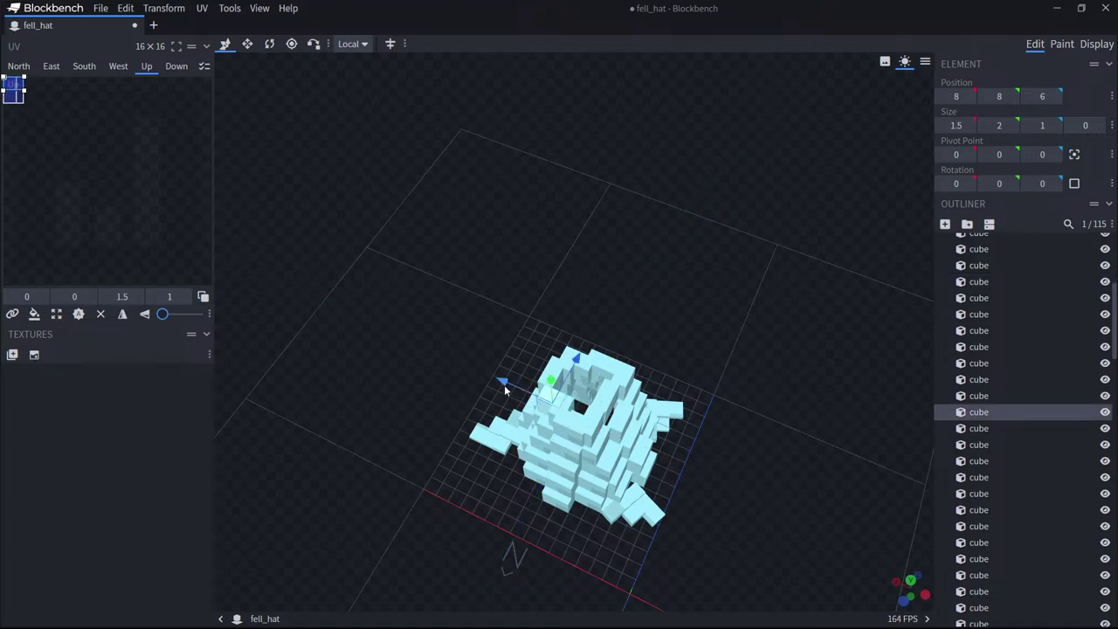
drag(504, 389, 519, 366)
click(541, 378)
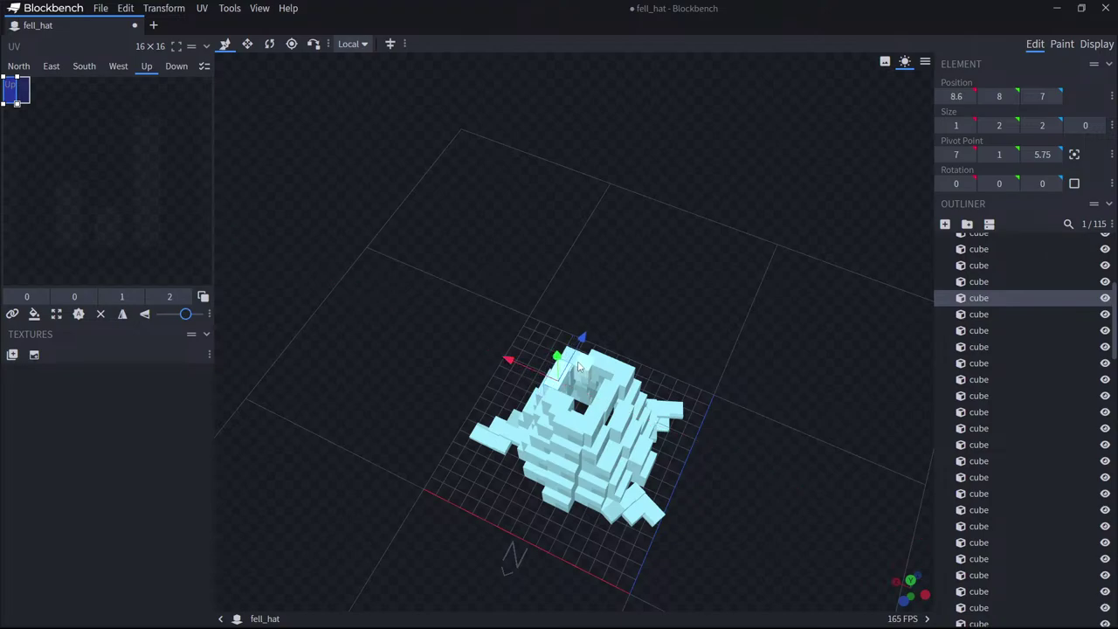
Move the southeast and south cubes of the ring at height 8 inward toward the trunk's centre.
click(579, 367)
mouse_move(604, 329)
mouse_down()
mouse_move(590, 336)
mouse_move(619, 330)
mouse_up()
click(566, 358)
click(599, 359)
Move the 1.5-wide southwest cube of the ring at height 8 to 5.5, 8, 8.9.
click(623, 367)
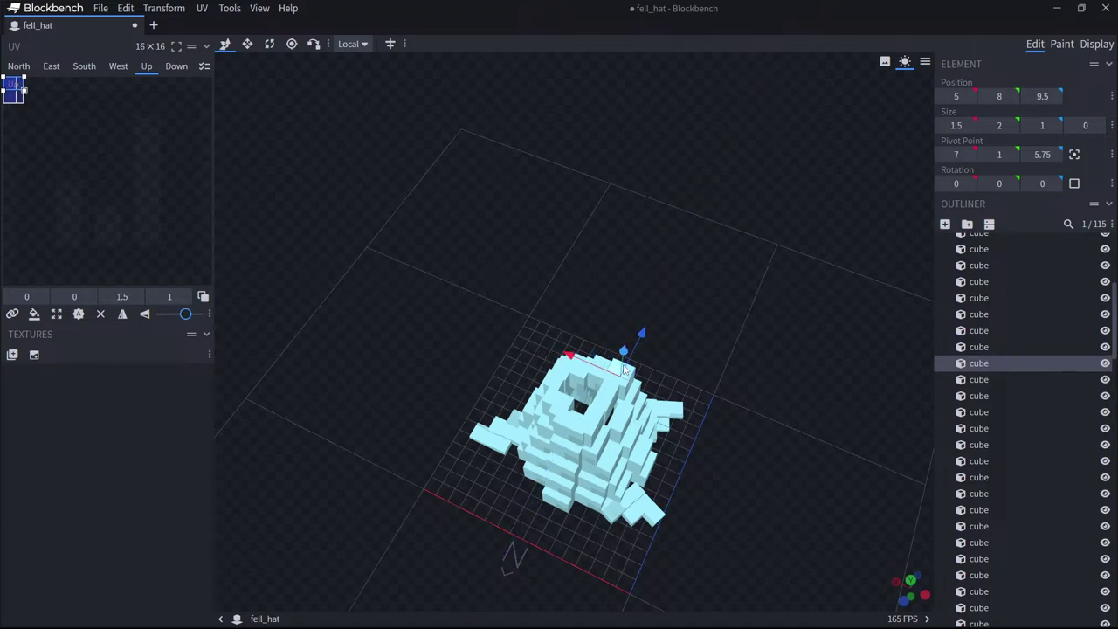
drag(568, 356, 561, 351)
drag(633, 332, 628, 341)
Delete the other southwest cube of the top ring, located at 5, 8, 9.
drag(723, 336, 521, 312)
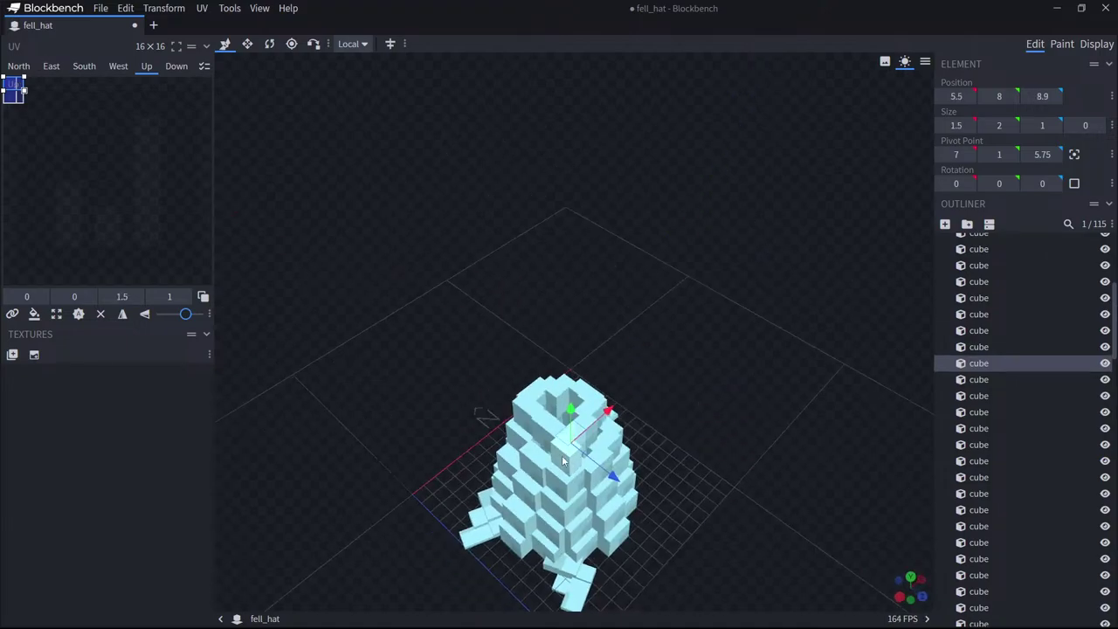
click(601, 425)
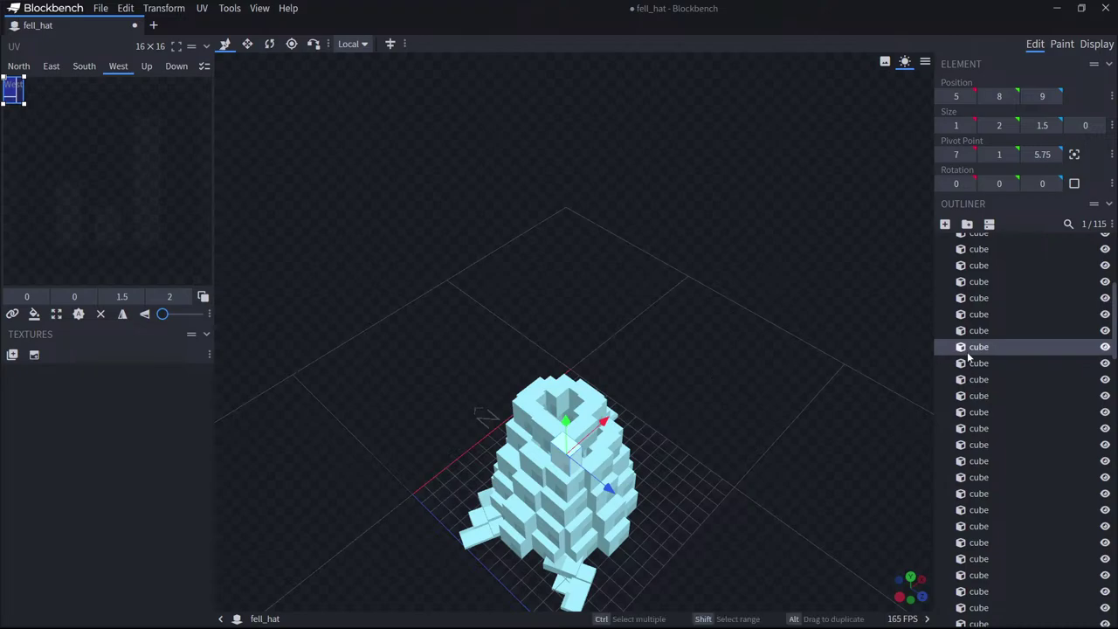
key(Delete)
Adjust the southwest cube of the ring at height 8, then shift the west cubes at heights 8 and 6 to X 5.2 and about 4.55.
click(573, 446)
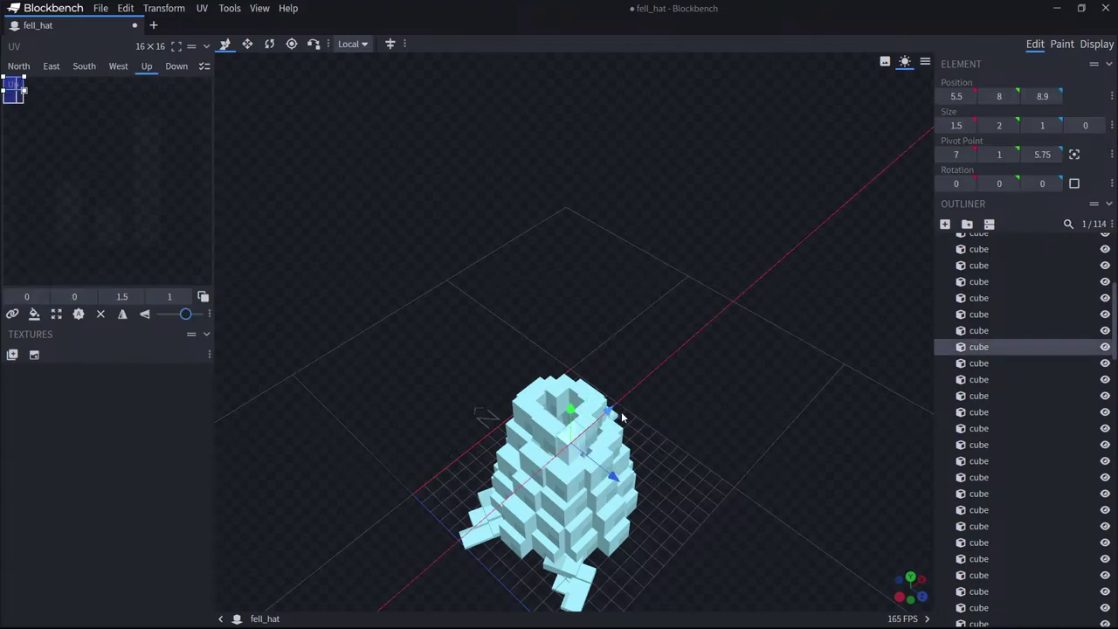
drag(622, 417, 615, 418)
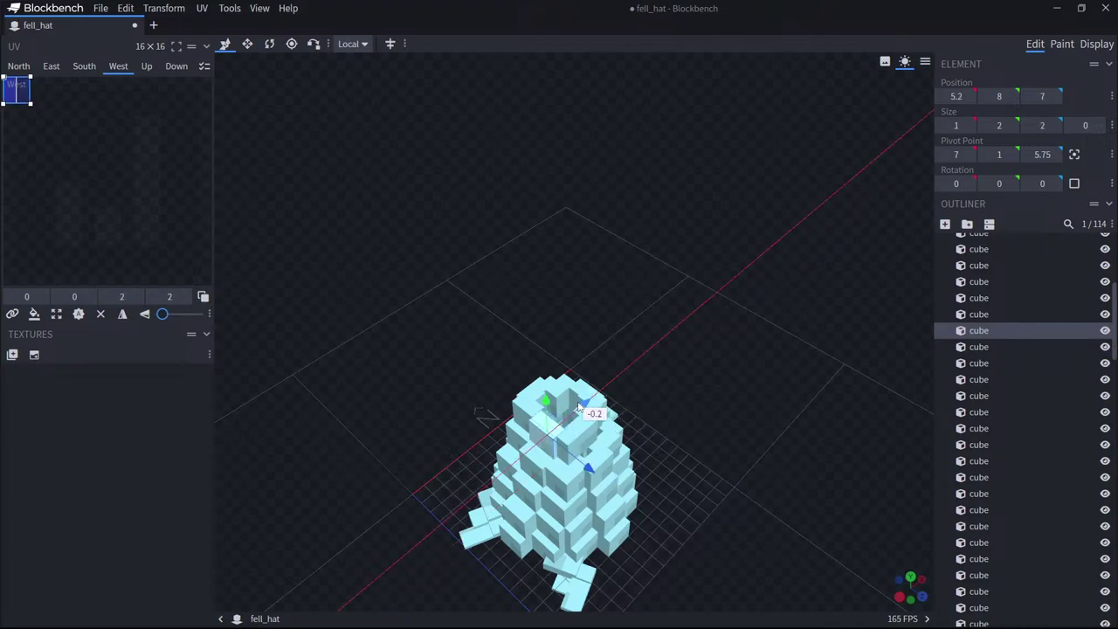
click(537, 474)
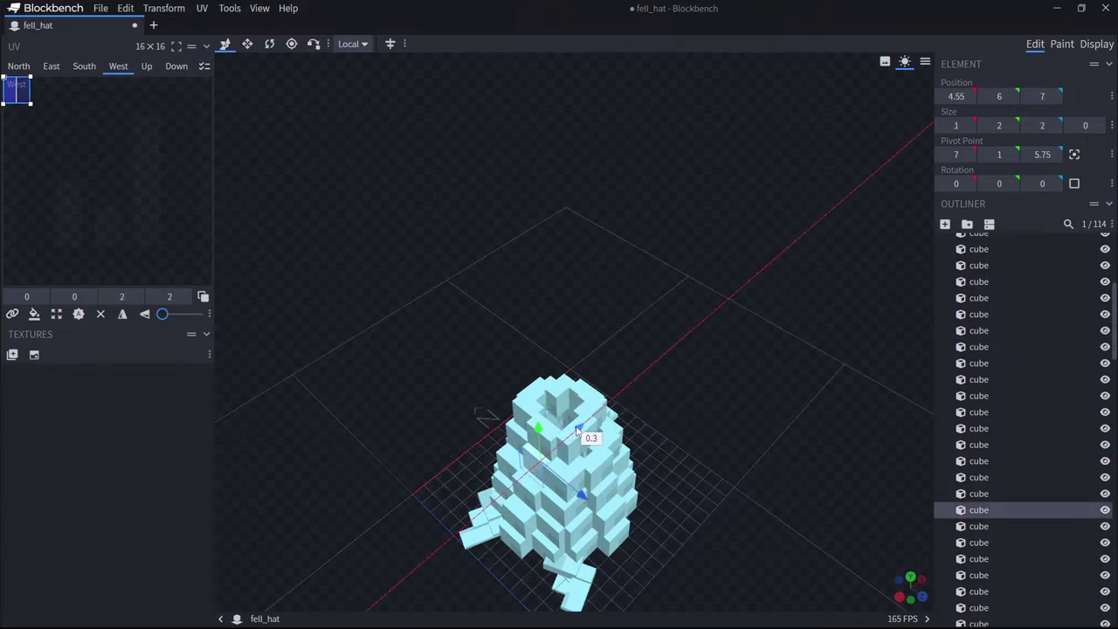
click(541, 475)
drag(569, 454, 572, 456)
Shift the west cubes of the two lowest trunk rings along X, placing the bottom one at 2.7, 0, 7.
click(521, 534)
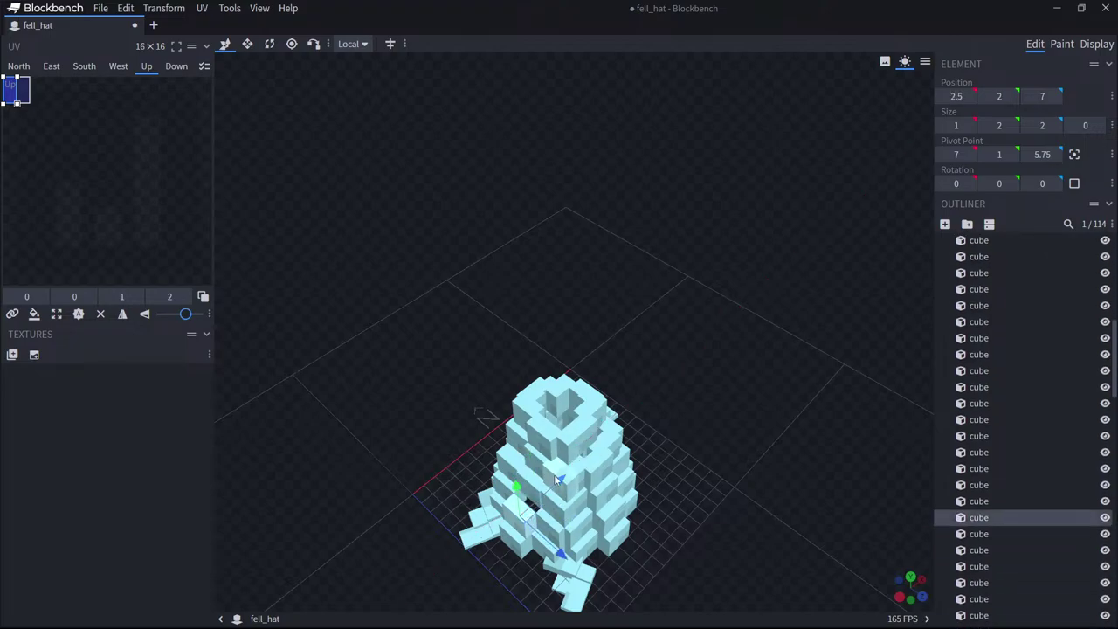
click(522, 534)
ctrl+drag(563, 495, 570, 489)
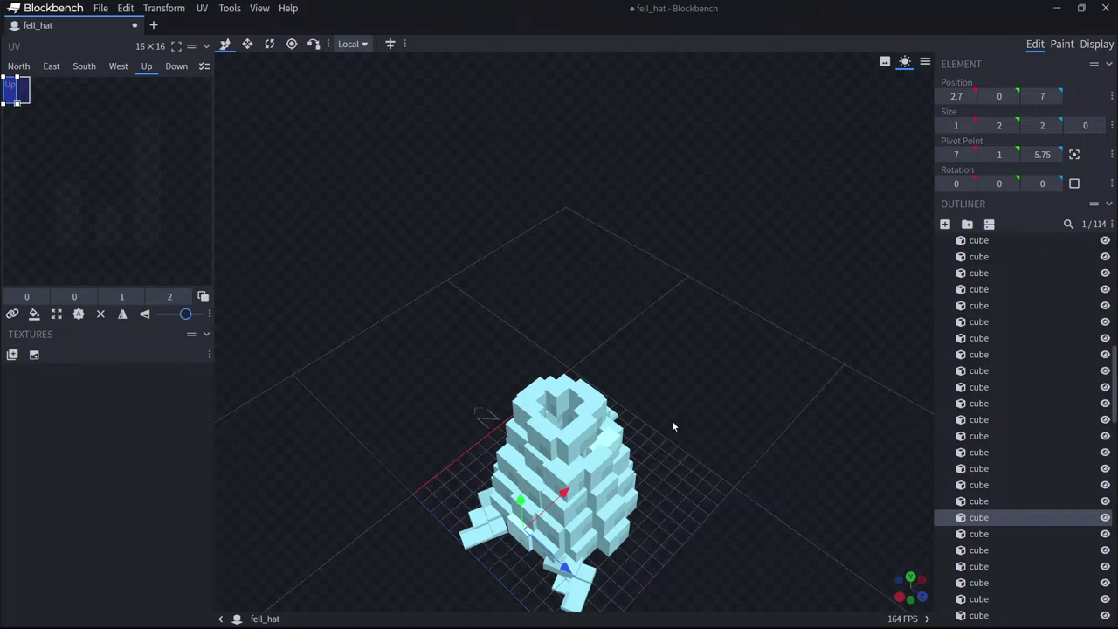
Check the south cubes of the lower rings down to the one at 6, 0, 11.5, and examine the trunk's taper from several sides.
drag(673, 426, 670, 524)
click(617, 467)
click(624, 484)
click(633, 509)
drag(748, 491, 545, 426)
scroll(608, 453, down, 2)
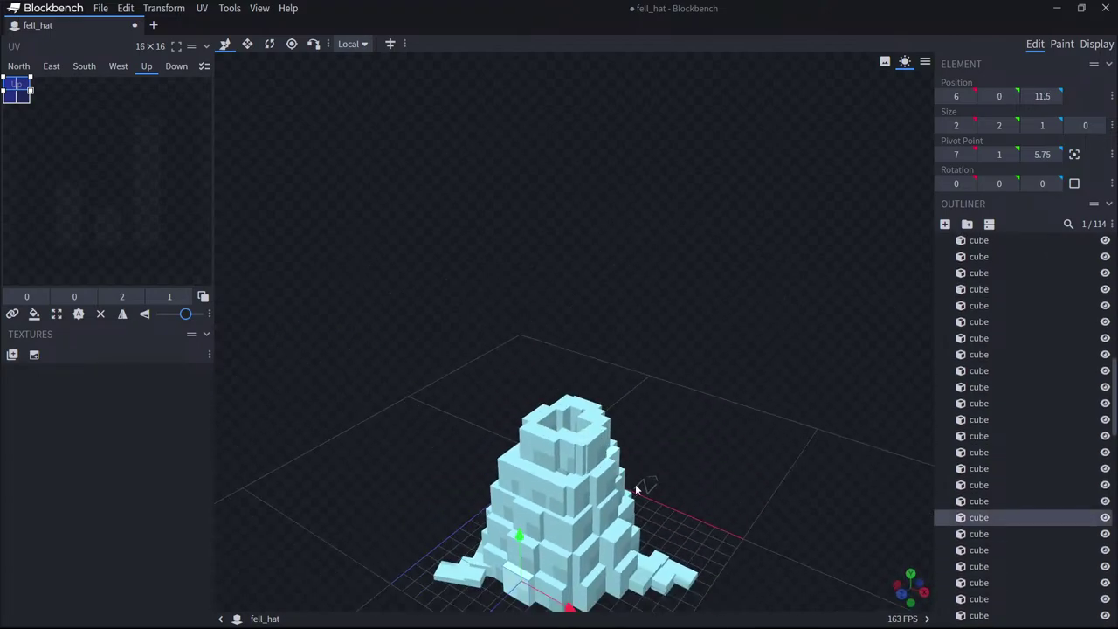
drag(695, 473, 638, 428)
scroll(1079, 507, down, 7)
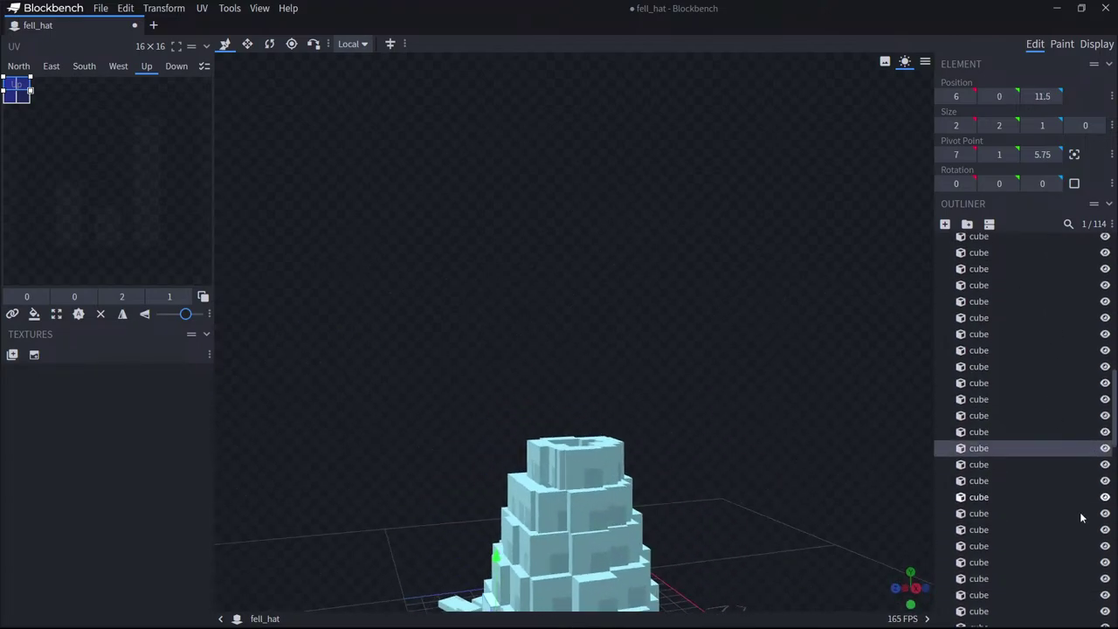
Show the top group and examine how the dome sits on the trunk.
click(1103, 372)
drag(705, 448, 695, 446)
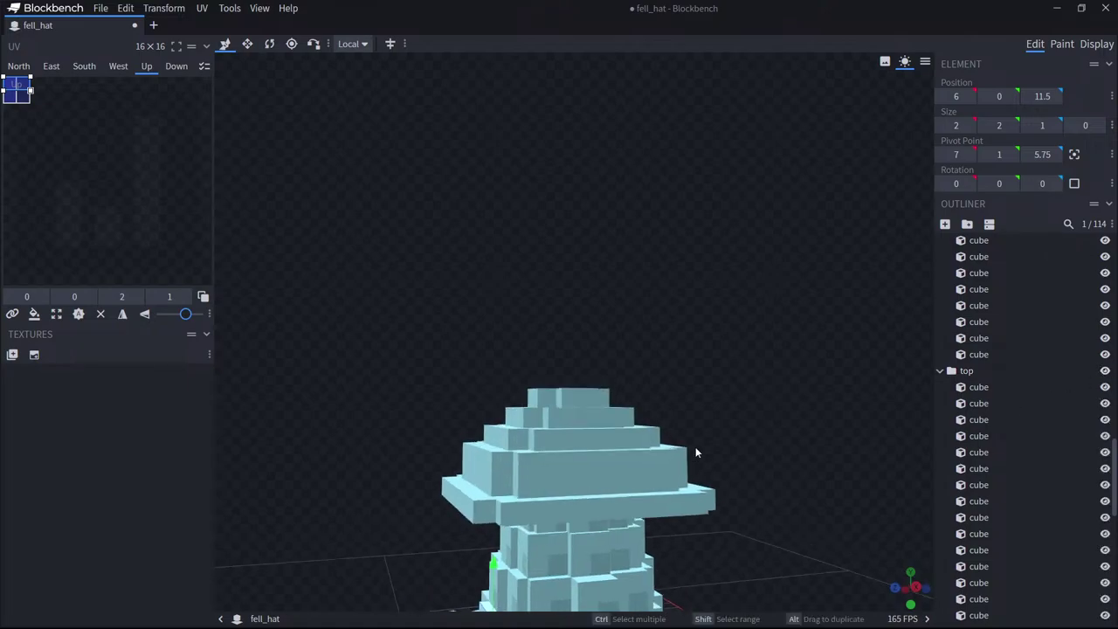
scroll(708, 442, down, 7)
Switch to Discord, watch the shared screen in the Lobby call, and return to Blockbench.
key(alt+Tab)
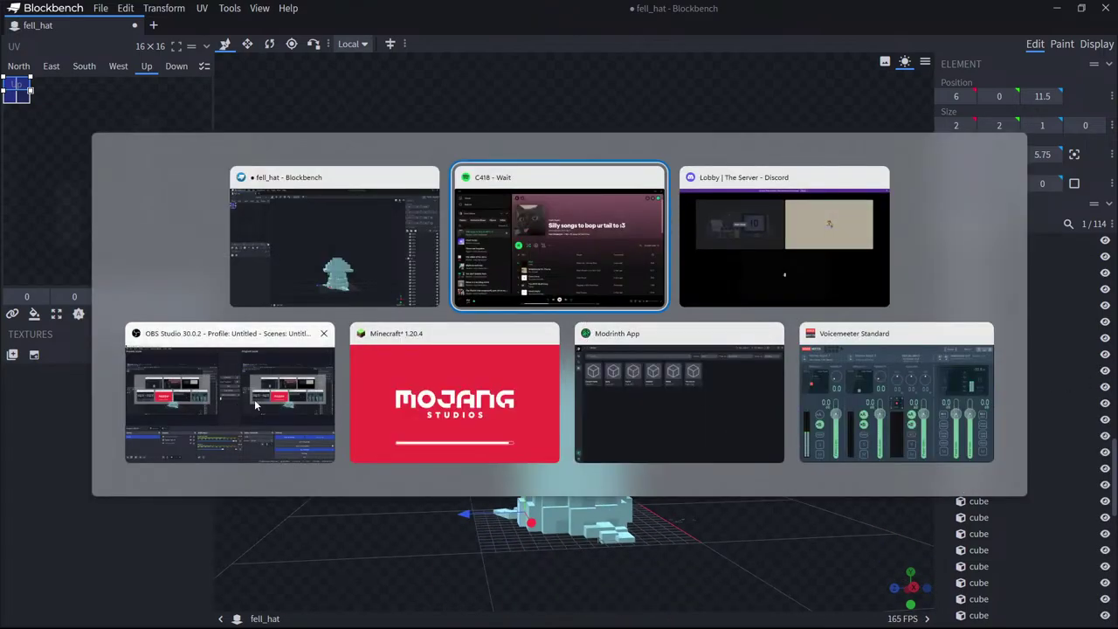
click(790, 223)
click(315, 192)
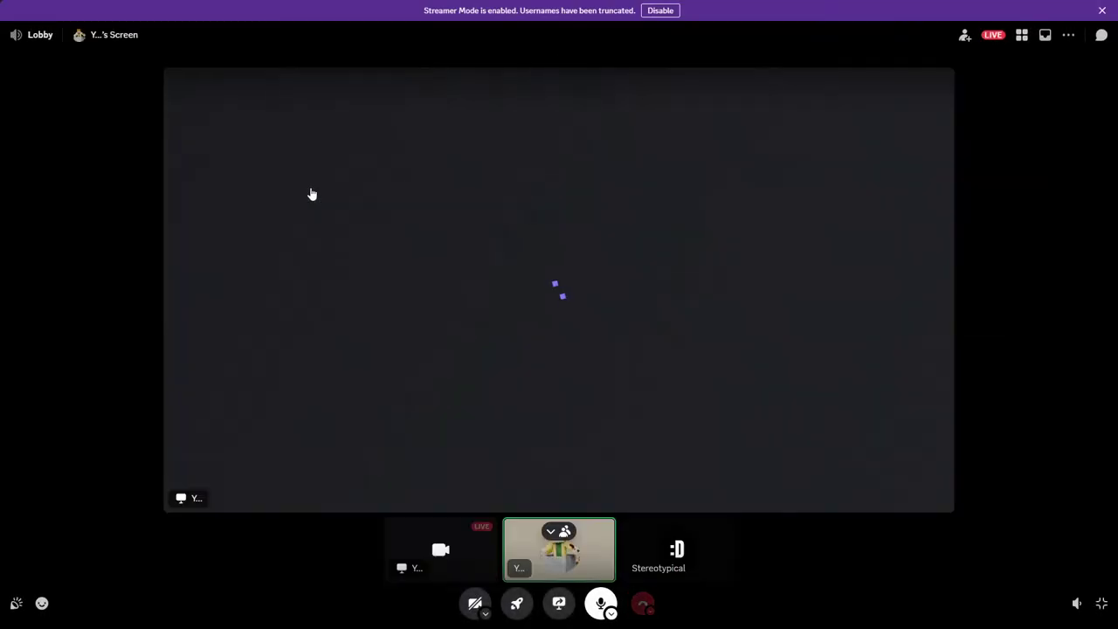
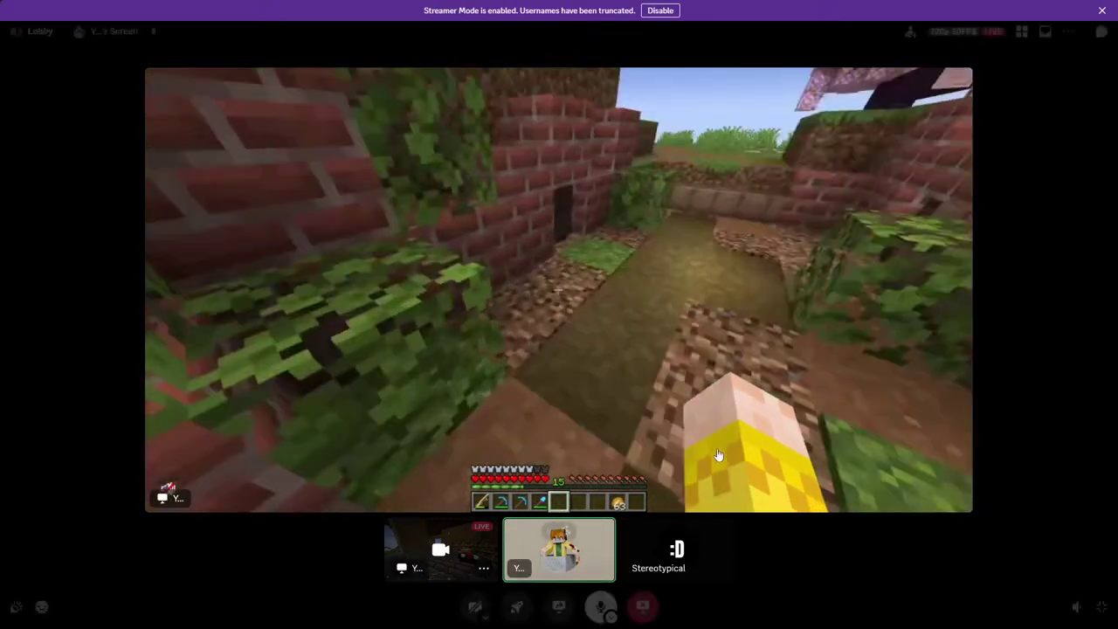
key(alt+Tab)
Hide the top group to expose the trunk's rings from above.
drag(702, 347, 707, 377)
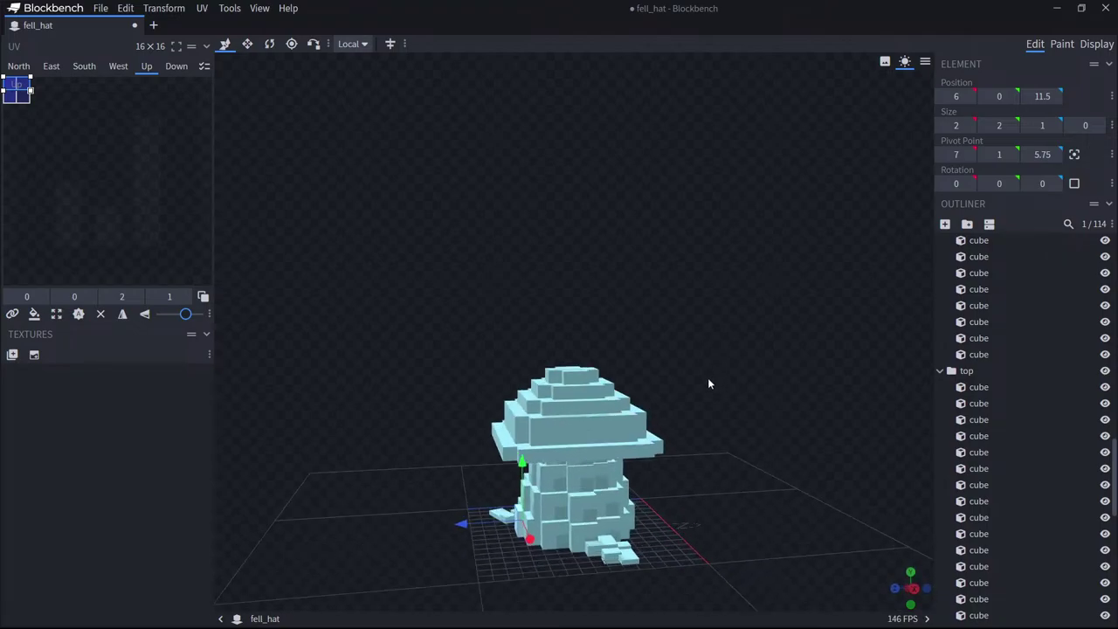
scroll(709, 379, up, 3)
scroll(773, 380, down, 3)
click(1105, 372)
drag(690, 345, 739, 423)
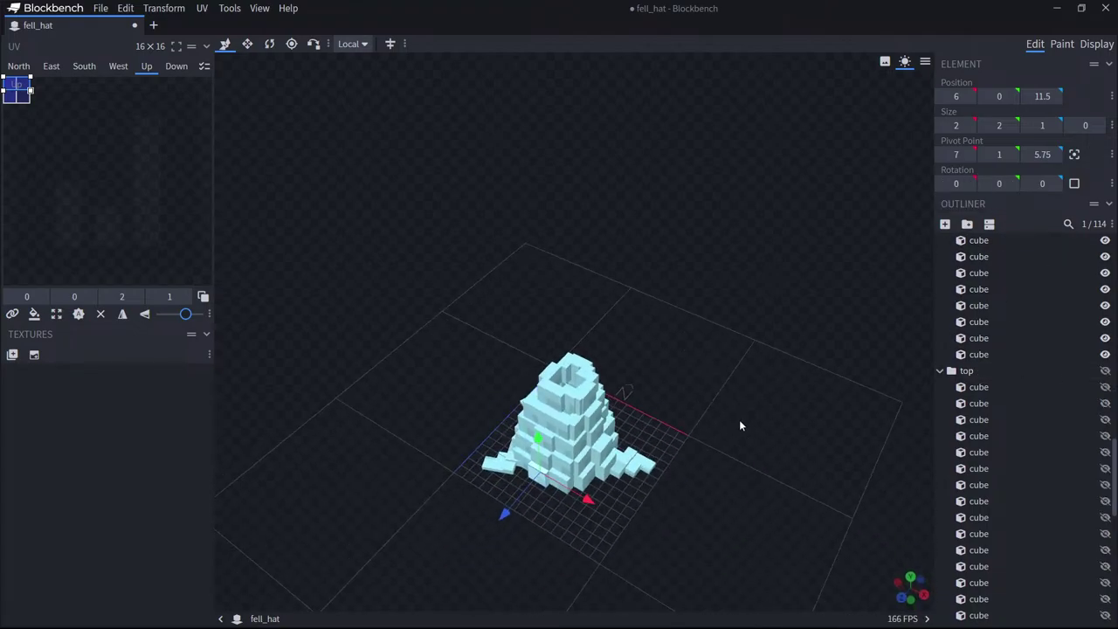
scroll(739, 422, up, 3)
Adjust the southeast corner cube of the trunk ring at height 8, located at 8.2, 8, 7.8.
click(596, 420)
drag(638, 444, 618, 438)
click(580, 422)
drag(688, 364, 646, 376)
scroll(645, 377, up, 1)
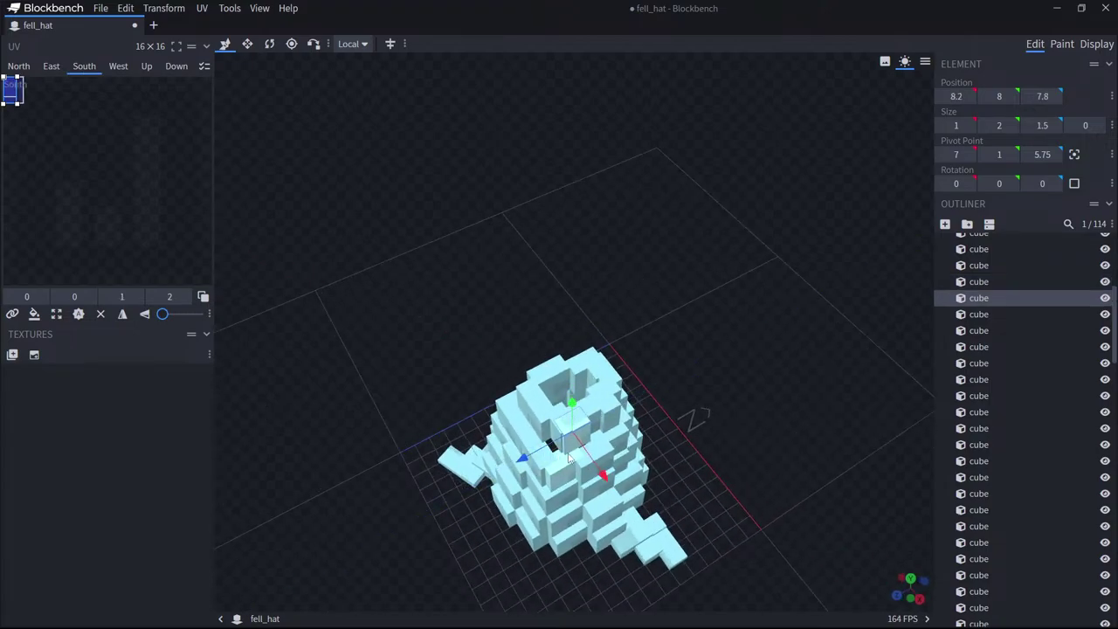
Go through the south-side cubes of the trunk rings, down to the bottom cube at 4, 0, 11.
click(541, 468)
drag(555, 503, 495, 482)
click(523, 451)
click(513, 476)
click(505, 484)
mouse_move(461, 515)
mouse_down()
mouse_move(473, 510)
mouse_move(469, 527)
mouse_up()
click(505, 504)
click(492, 477)
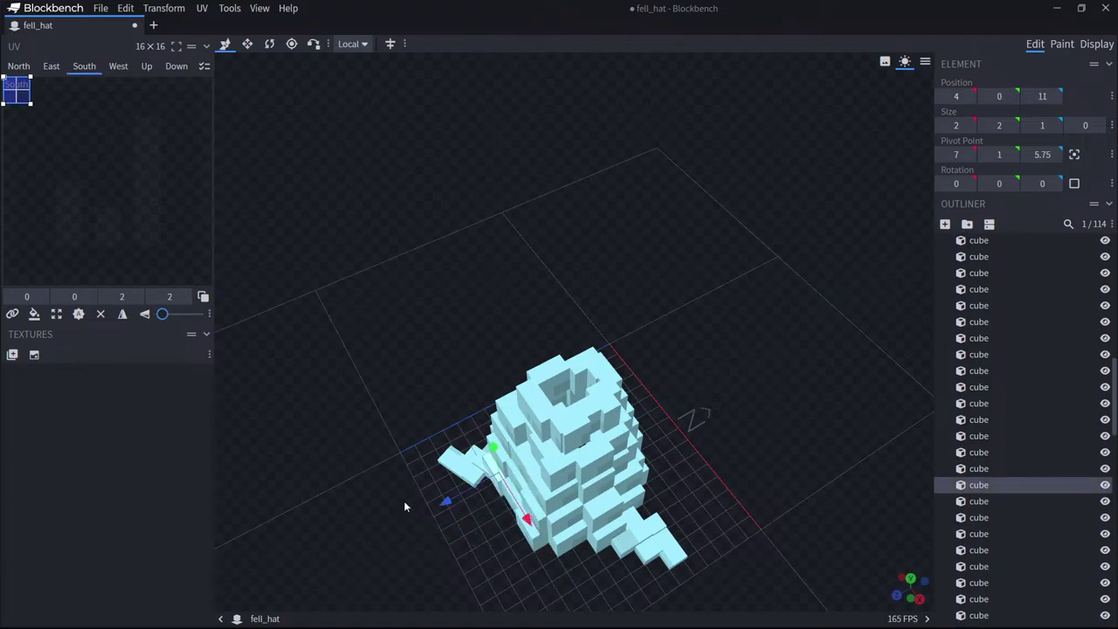
Shift the southwest cubes of the rings at heights 6 and 4 along Z, bringing the latter to 4, 4, 8.6.
drag(404, 502, 506, 530)
click(522, 520)
click(514, 502)
click(502, 515)
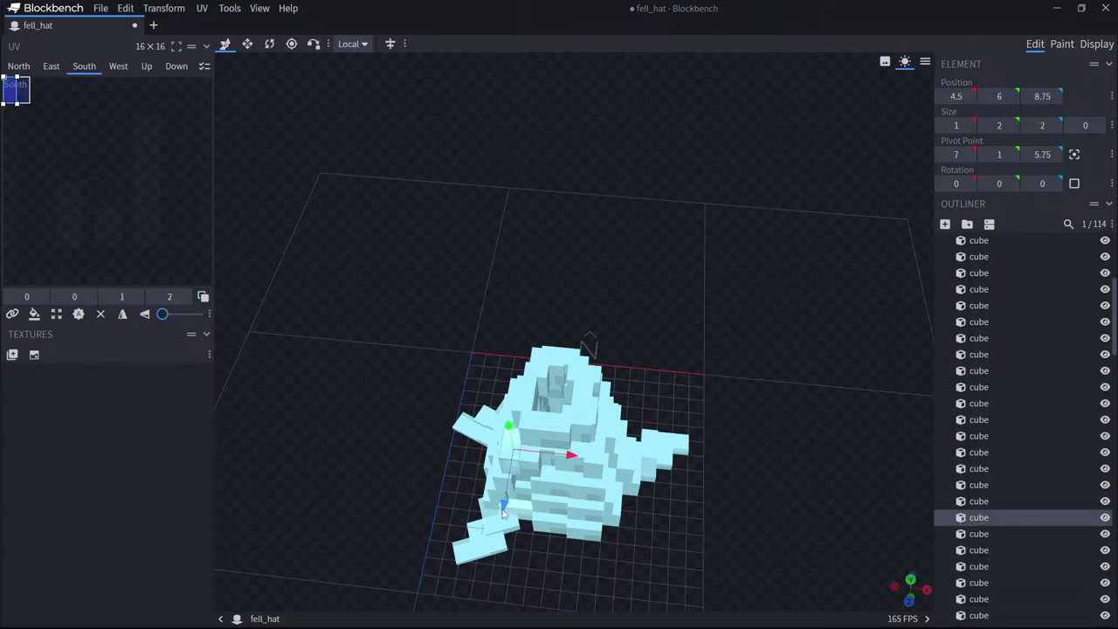
click(536, 462)
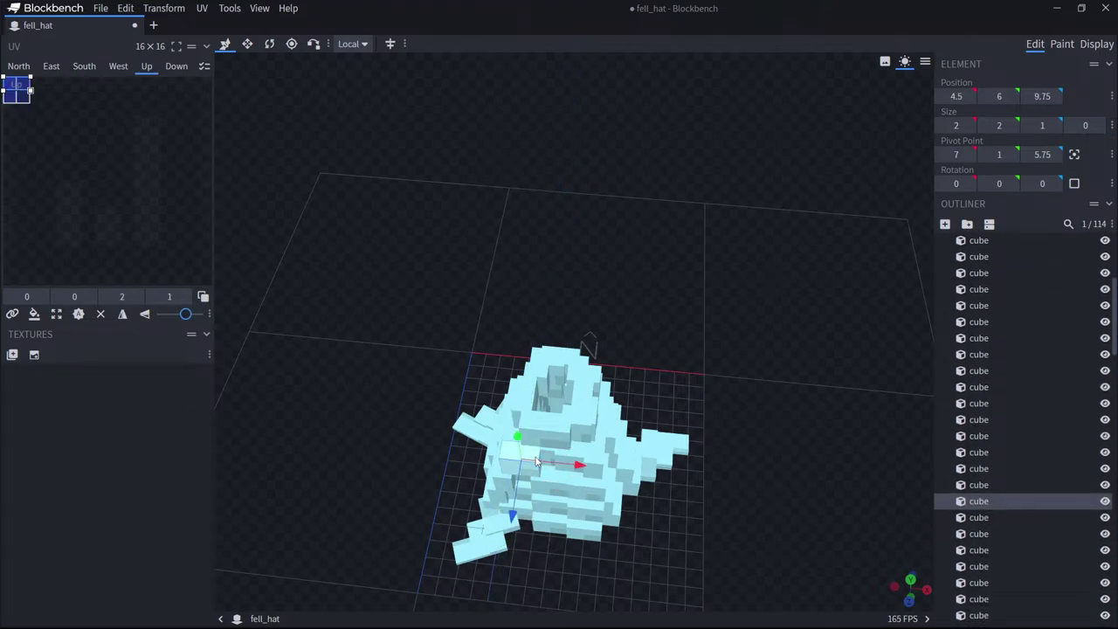
click(510, 504)
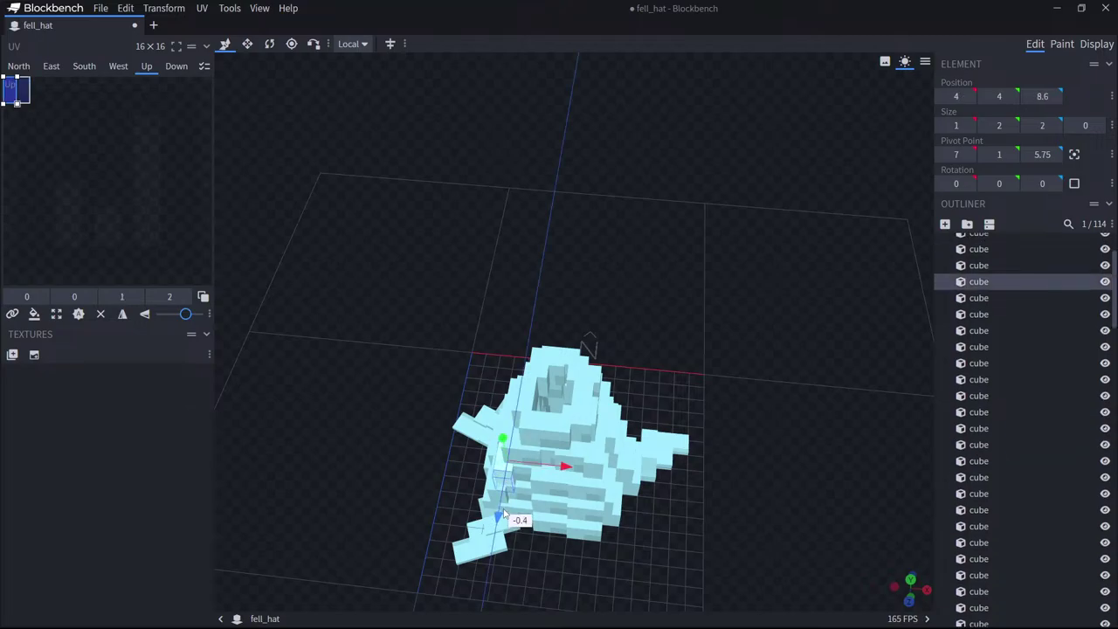
Check the shared stream in Discord and return to Blockbench.
key(alt+Tab)
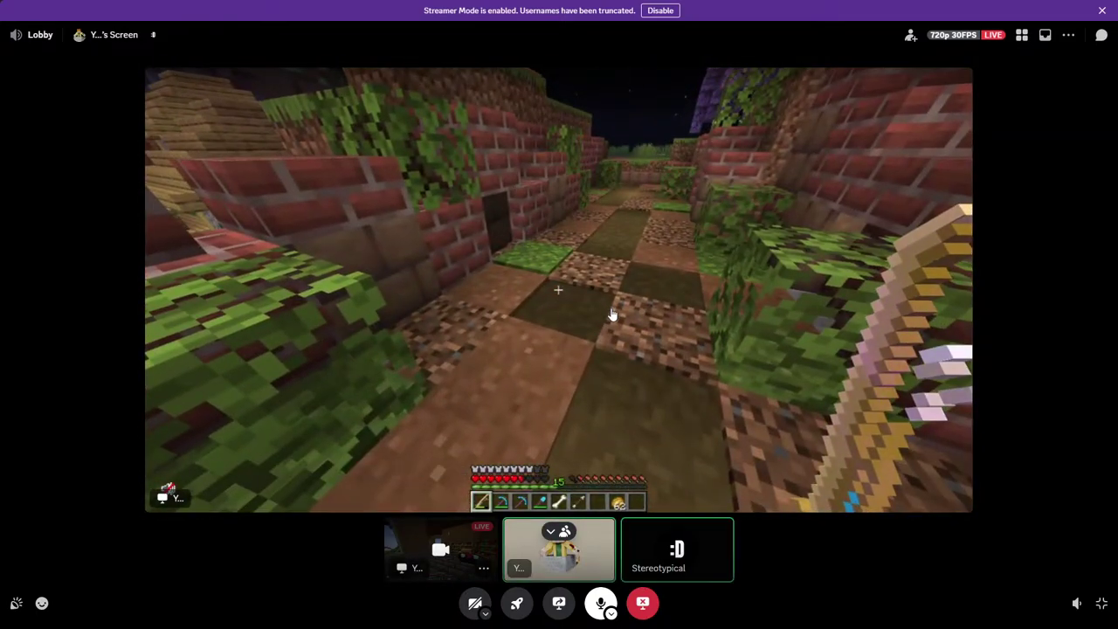
key(alt+Tab)
Undo the trial deletion of the bottom ring's north cube and move it to 6, 0, 3.5.
drag(670, 303, 469, 523)
click(517, 505)
click(516, 504)
click(613, 556)
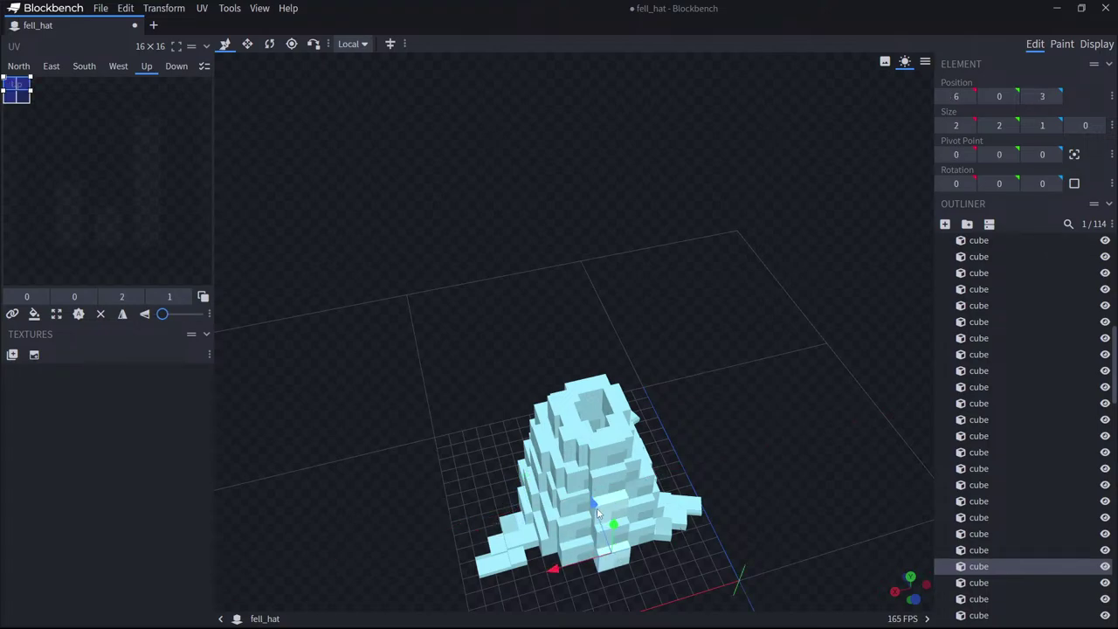
key(Delete)
drag(756, 557, 741, 537)
key(ctrl+z)
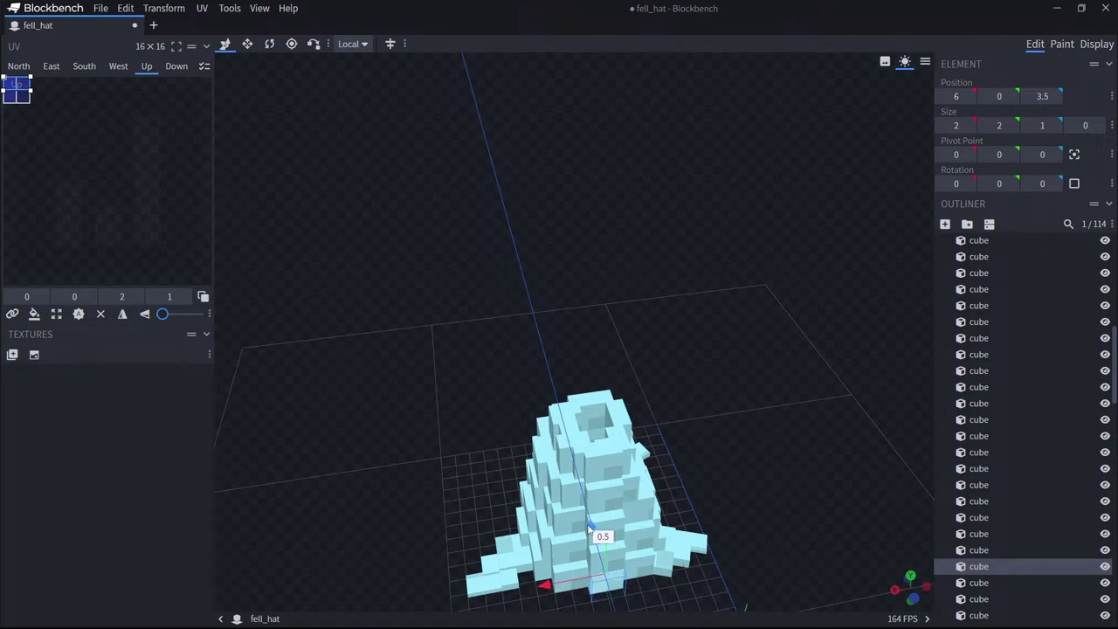
Try raising the southwest cube of the height-6 ring to 4.5, 6.5, 8.15.
drag(770, 545, 636, 543)
click(617, 547)
click(598, 509)
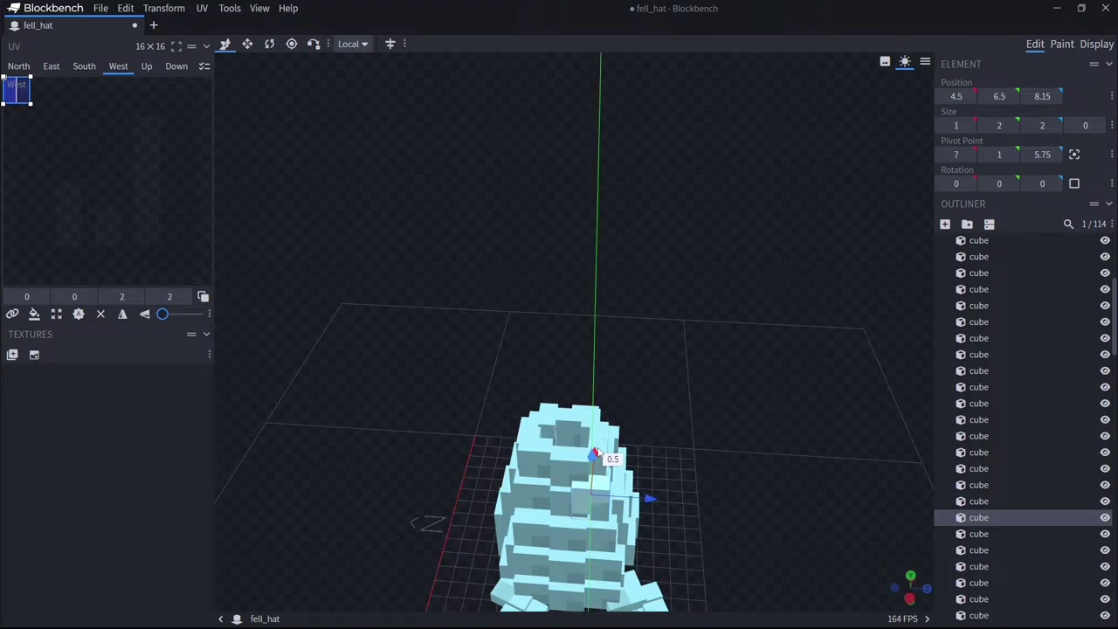
ctrl+drag(737, 457, 611, 472)
Delete the south cube of the height-6 ring located at 5.7, 6, 9.15.
drag(732, 480, 601, 474)
click(532, 486)
click(550, 491)
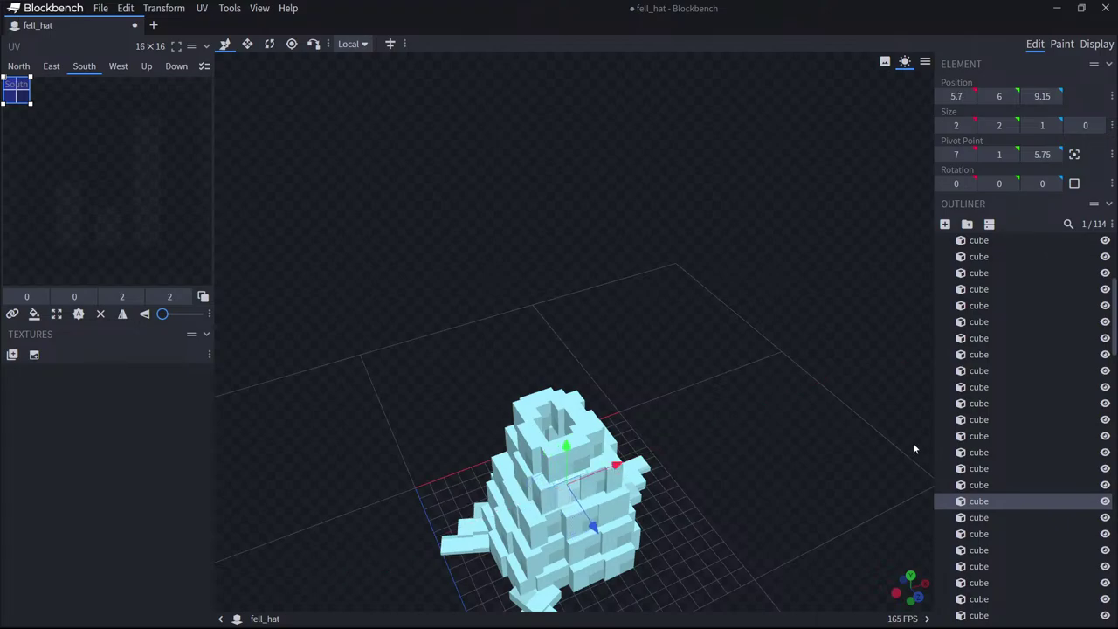
key(Delete)
Move the southwest cube of the height-6 ring to 5.1, 6, 8.05.
drag(744, 476, 591, 482)
click(575, 495)
drag(536, 530, 539, 527)
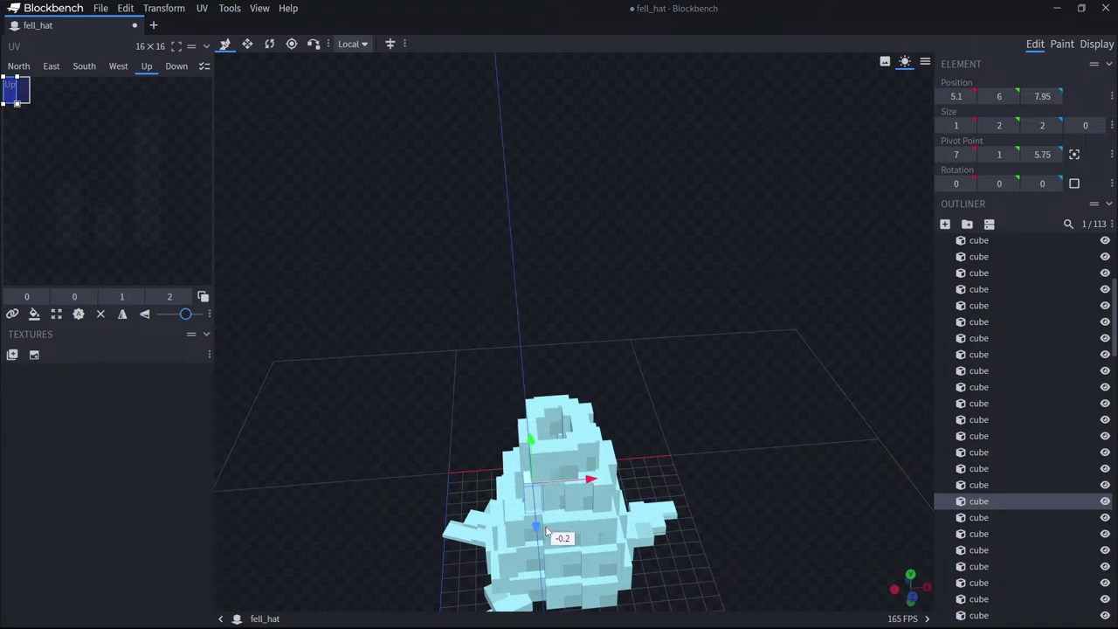
drag(636, 536, 759, 525)
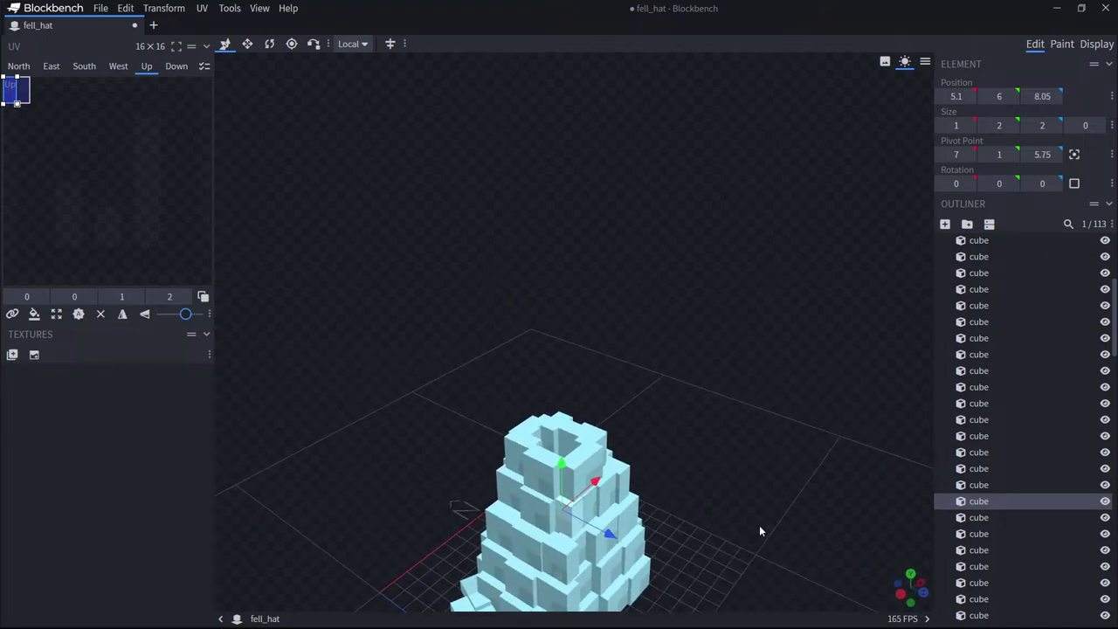
Shift the southwest cube of the height-4 ring along X to 4.2, 4, 9.3.
click(559, 543)
drag(591, 539, 603, 522)
click(564, 563)
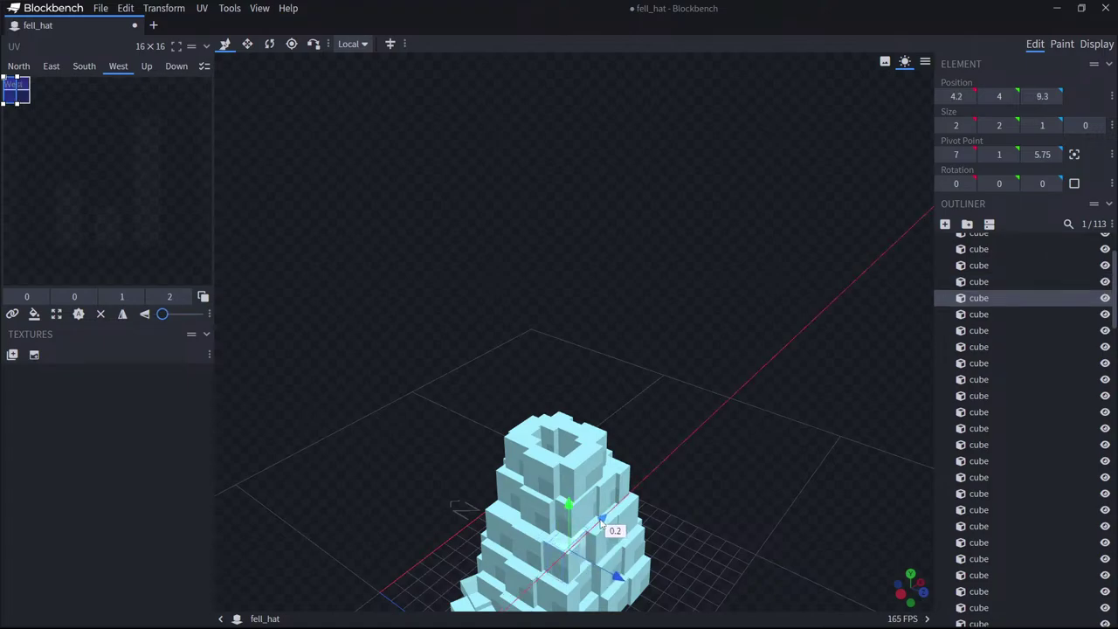
Switch to Discord to watch the shared Minecraft stream, and return to the fell_hat model in Blockbench.
key(alt+Tab)
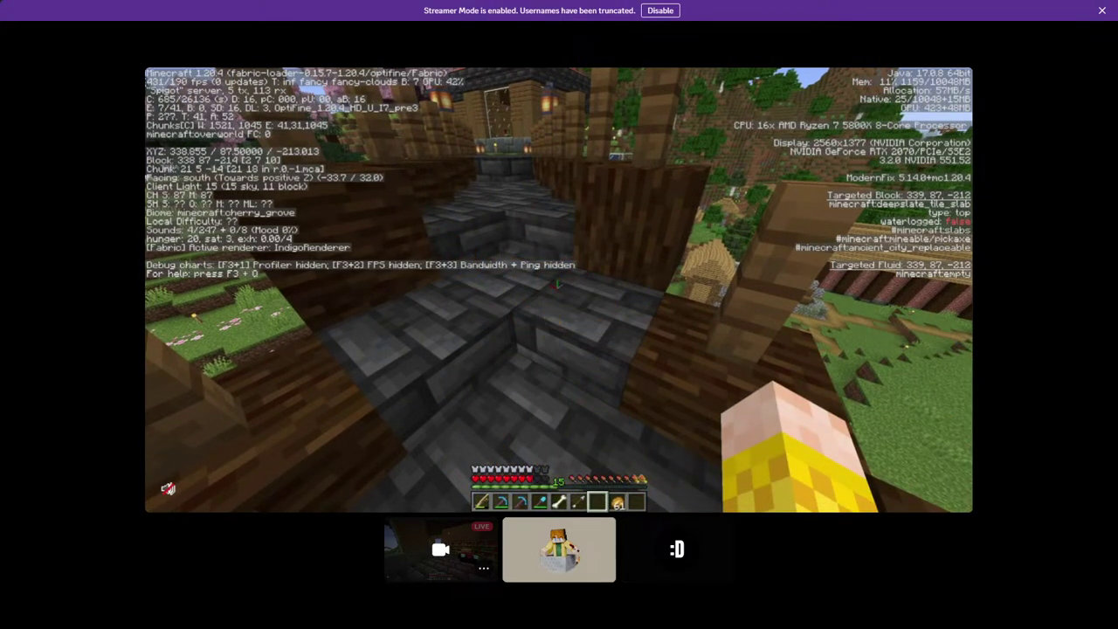
mouse_move(393, 214)
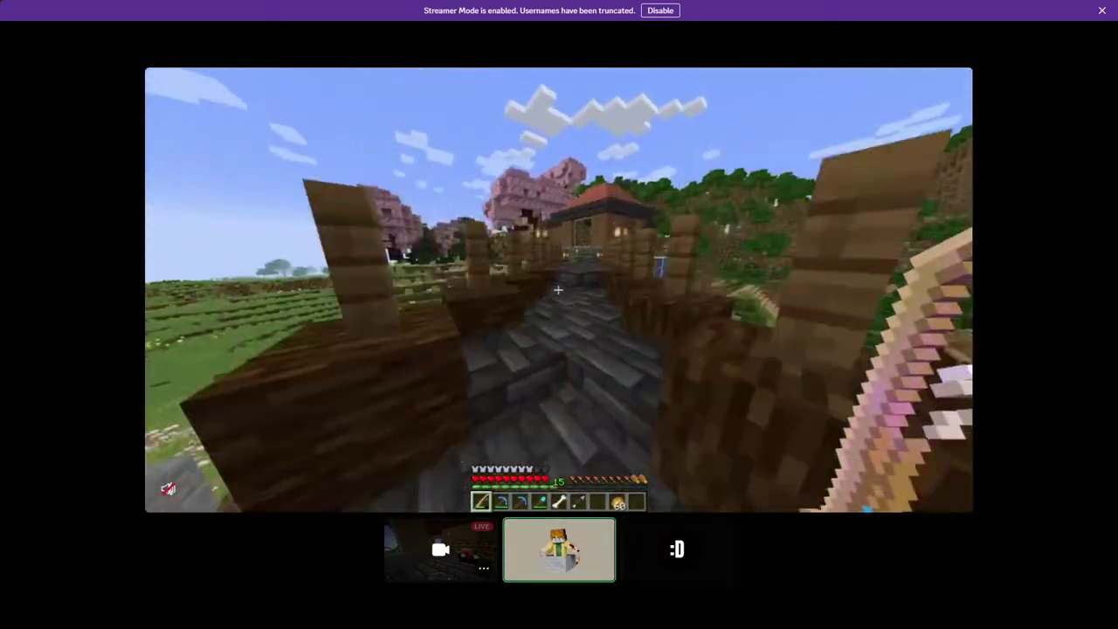
mouse_move(76, 232)
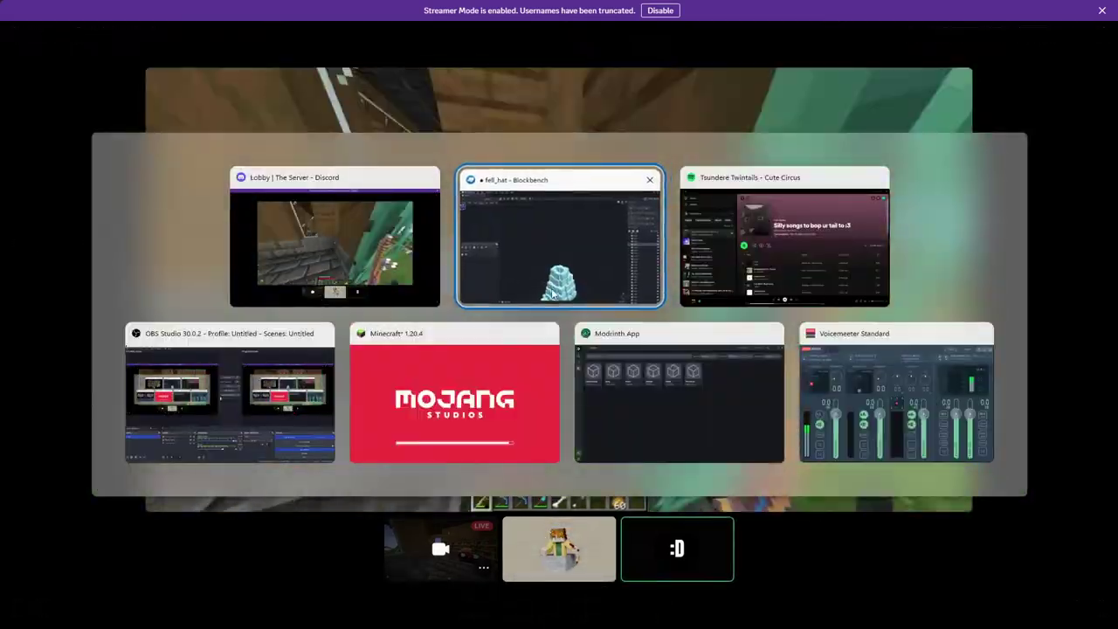
key(alt+Tab)
Make the top group visible again and inspect the whole model from several sides.
drag(711, 338, 602, 356)
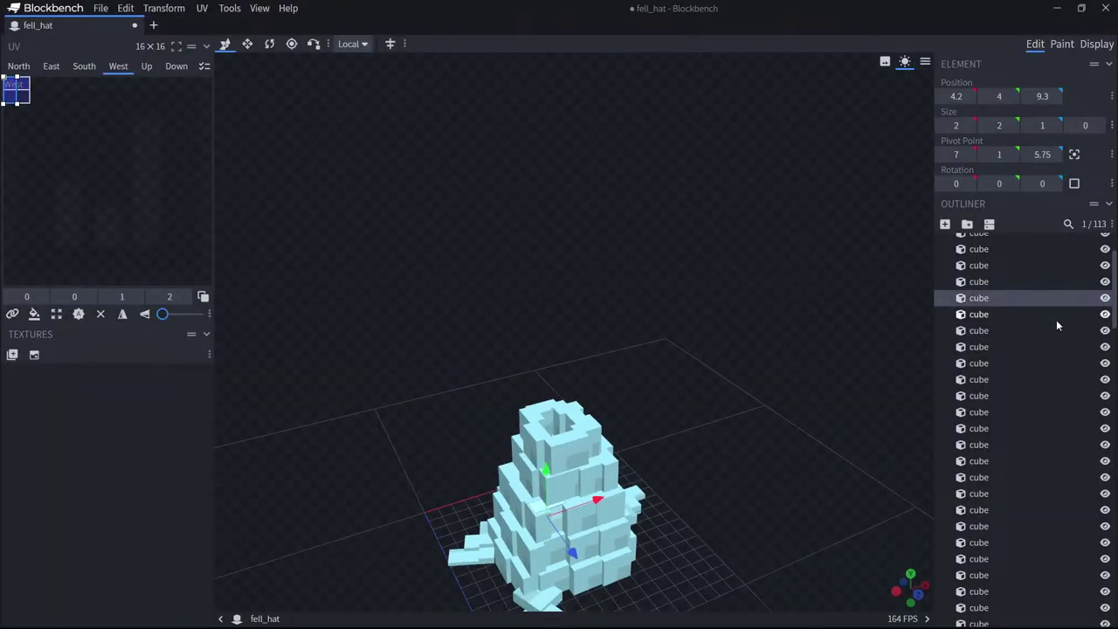
scroll(1076, 392, down, 2)
scroll(1079, 349, down, 4)
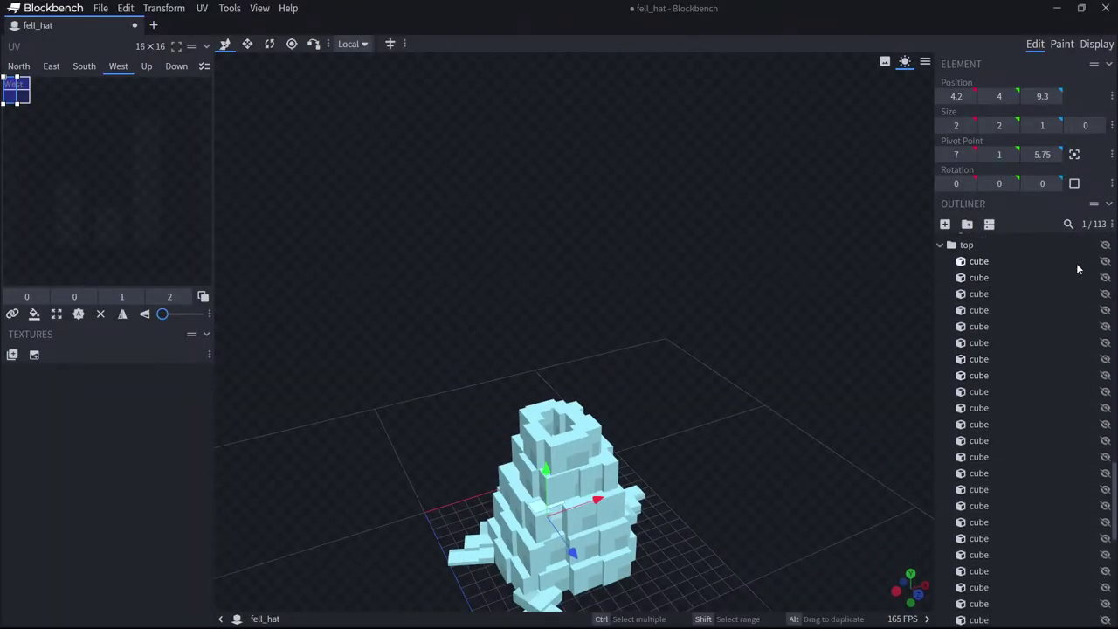
click(1104, 245)
drag(803, 399, 791, 373)
drag(705, 408, 592, 475)
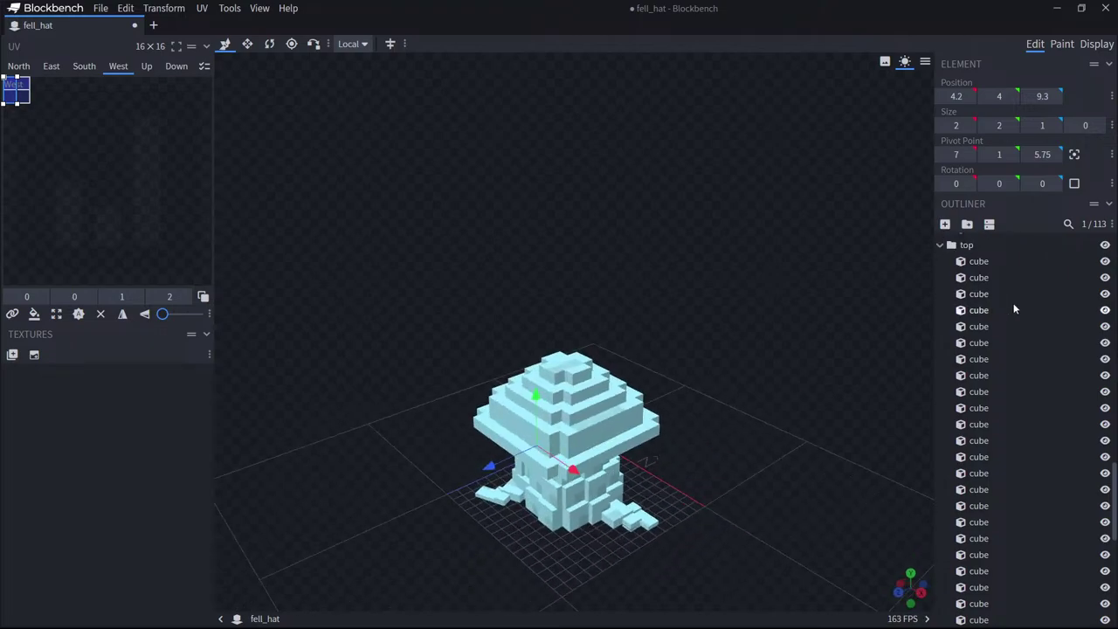
Try lowering the east bar of the dome's brim to 12, 5, 3.
scroll(978, 320, down, 10)
click(978, 513)
drag(807, 505, 802, 489)
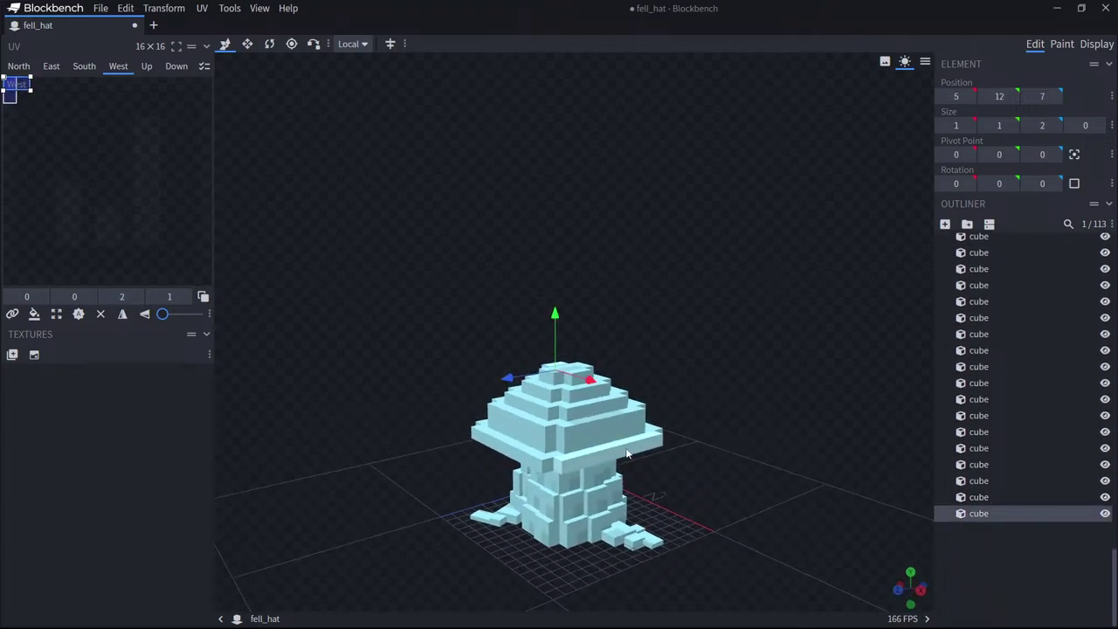
click(627, 453)
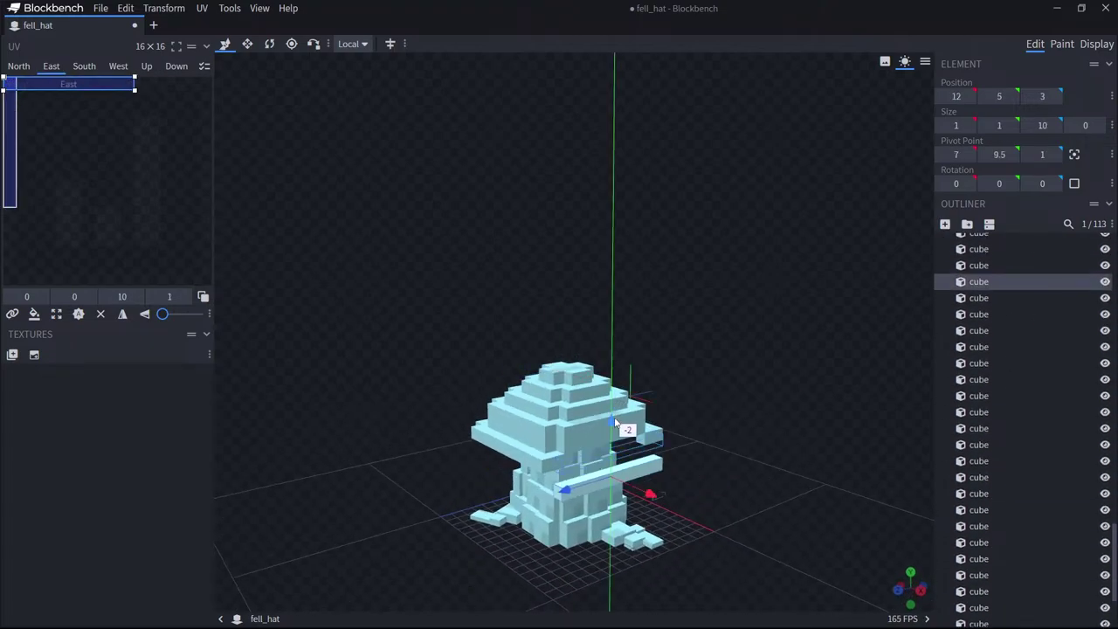
Duplicate the brim's east bar, try the copy at 13, 6, 3, and undo its last move.
key(ctrl+d)
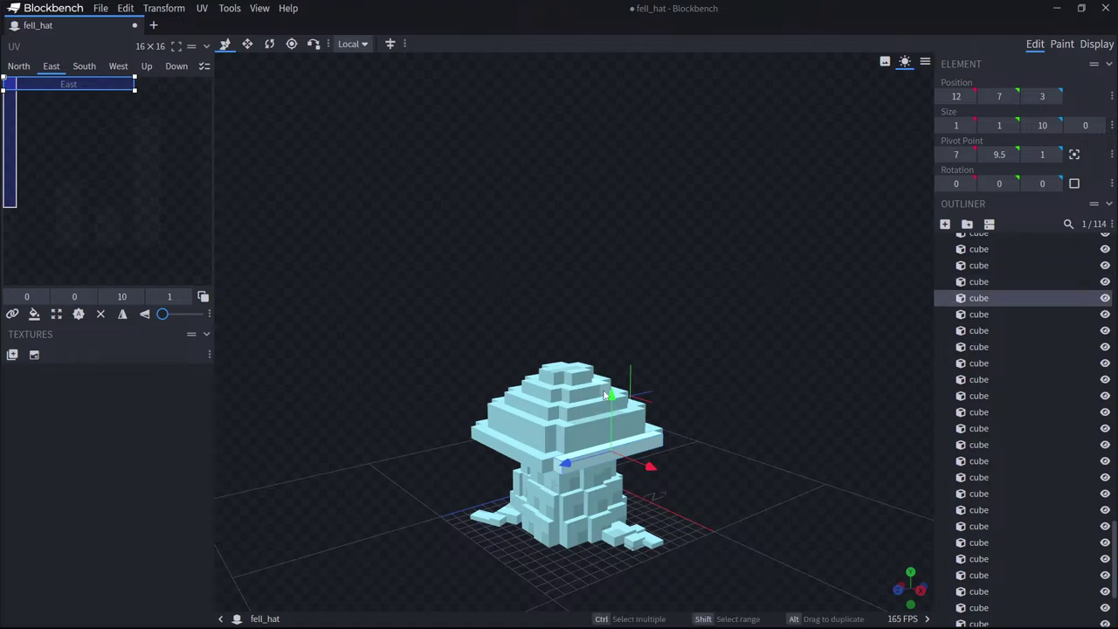
drag(611, 395, 613, 407)
mouse_move(649, 482)
mouse_down()
mouse_move(759, 457)
mouse_move(741, 411)
mouse_move(635, 469)
mouse_up()
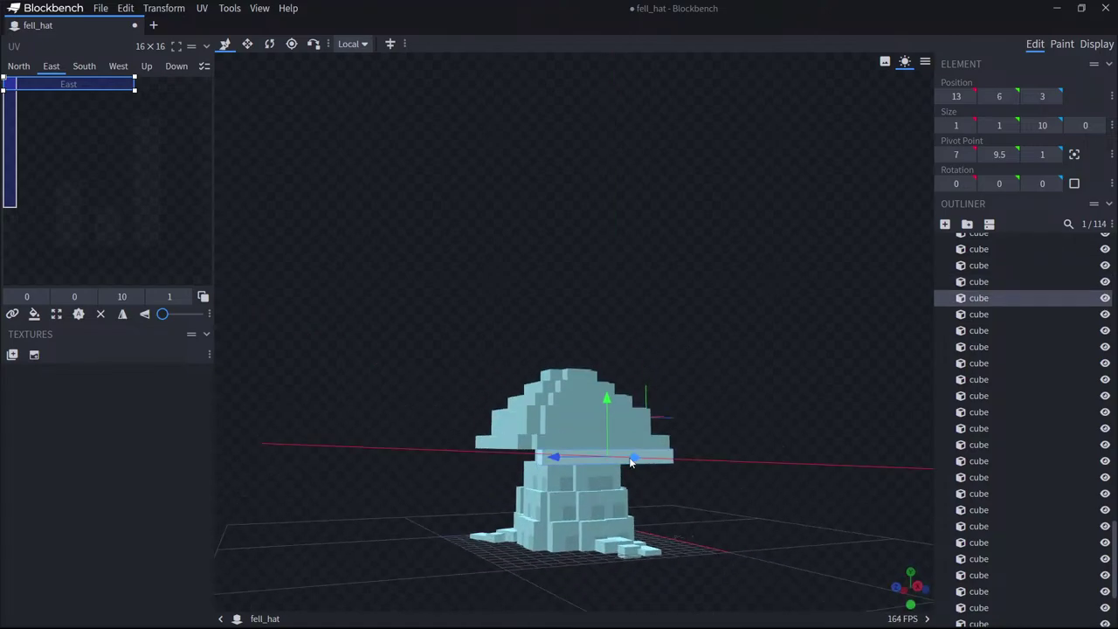
drag(732, 452, 615, 470)
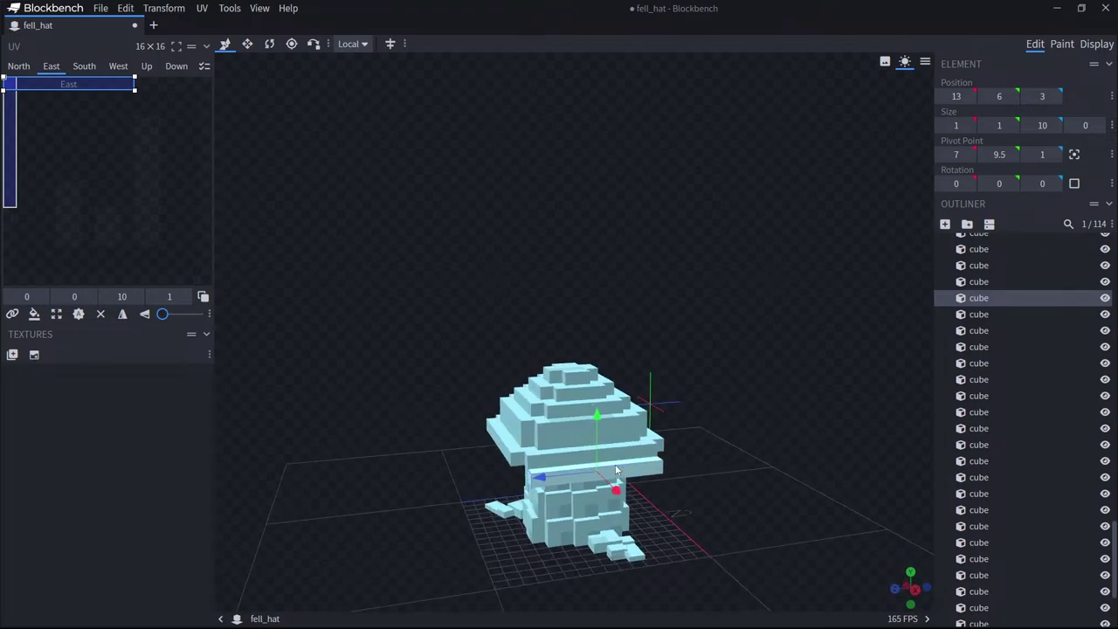
key(ctrl+z)
Duplicate the brim's full eight-cube ring and lower the copy to Y 6, directly beneath the original.
drag(703, 440, 571, 435)
ctrl+click(609, 428)
ctrl+drag(752, 361, 669, 388)
click(662, 377)
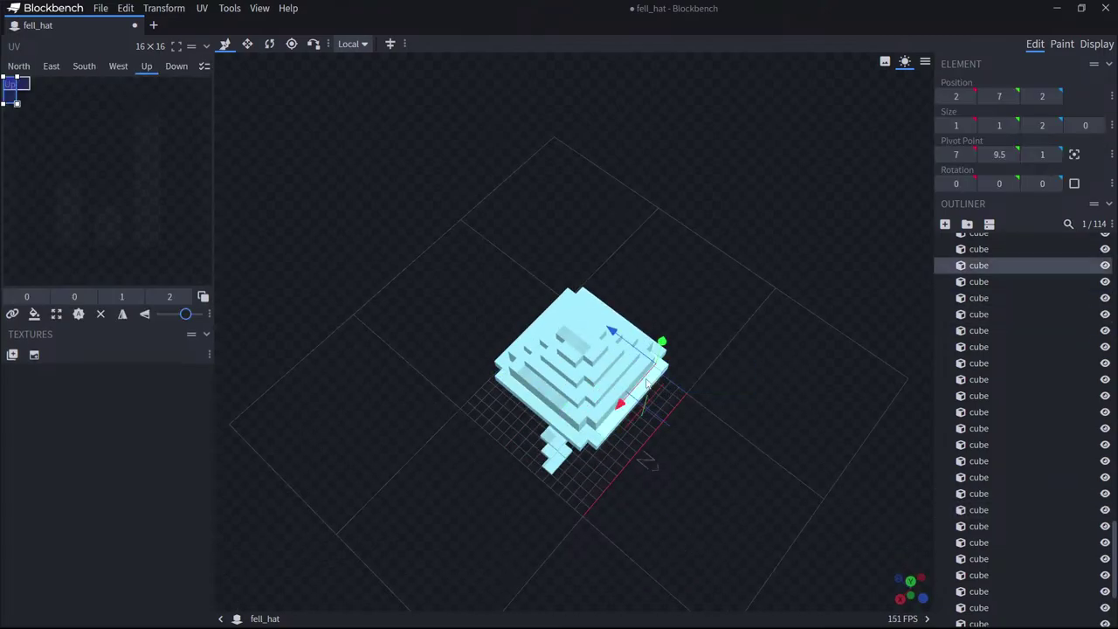
shift+click(577, 443)
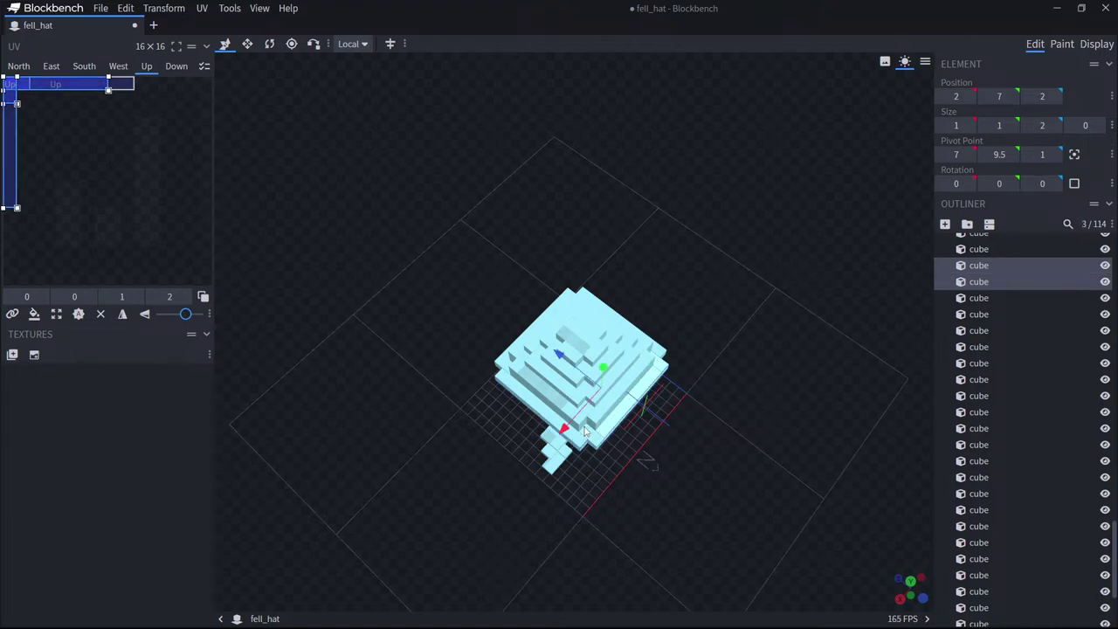
shift+click(588, 442)
drag(698, 421, 736, 440)
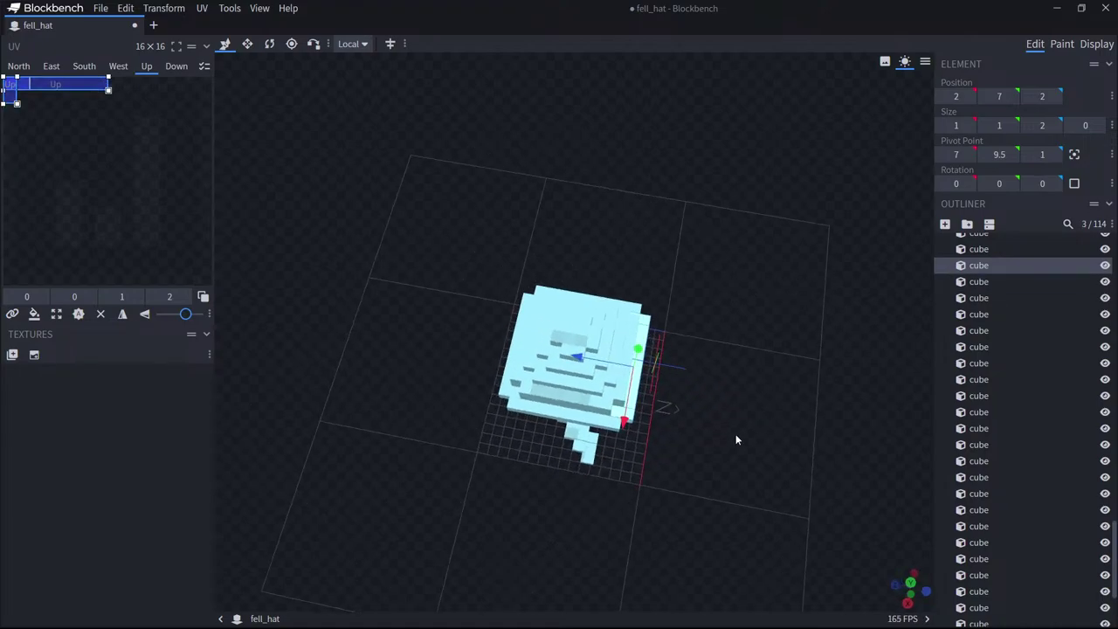
shift+click(574, 423)
shift+click(498, 390)
drag(499, 390, 534, 397)
shift+click(487, 376)
shift+click(489, 349)
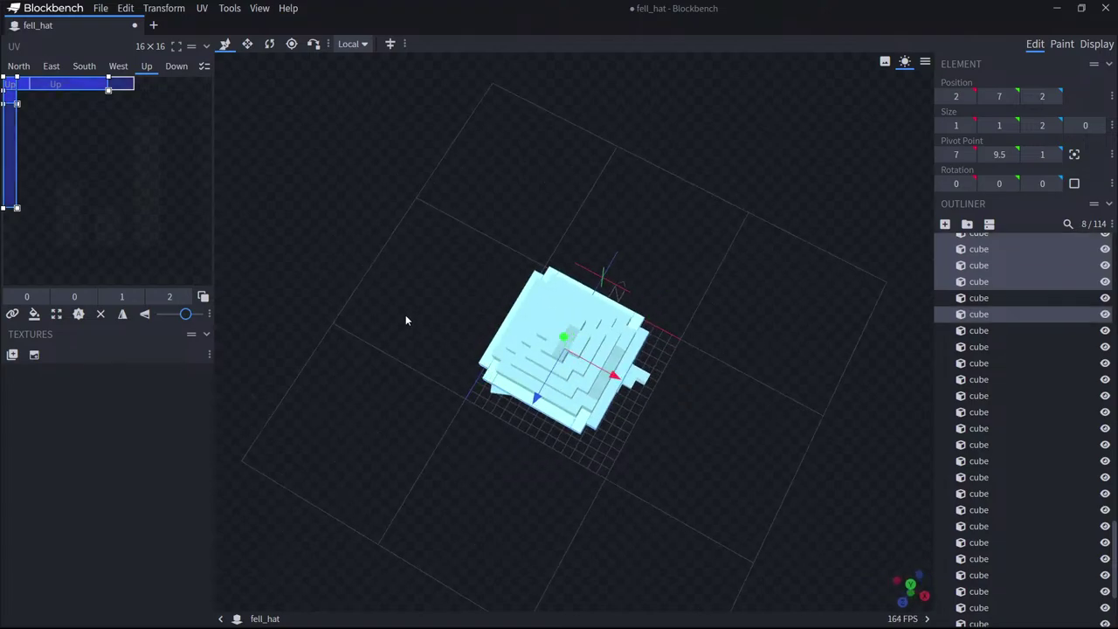
drag(405, 314, 858, 338)
scroll(995, 331, up, 2)
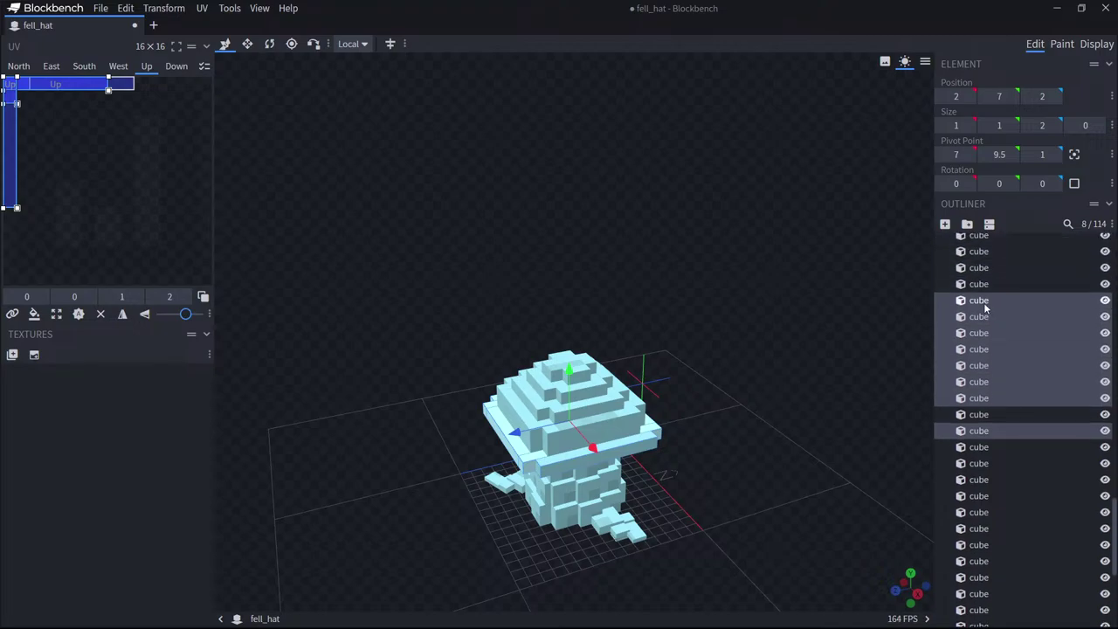
click(979, 300)
ctrl+click(978, 397)
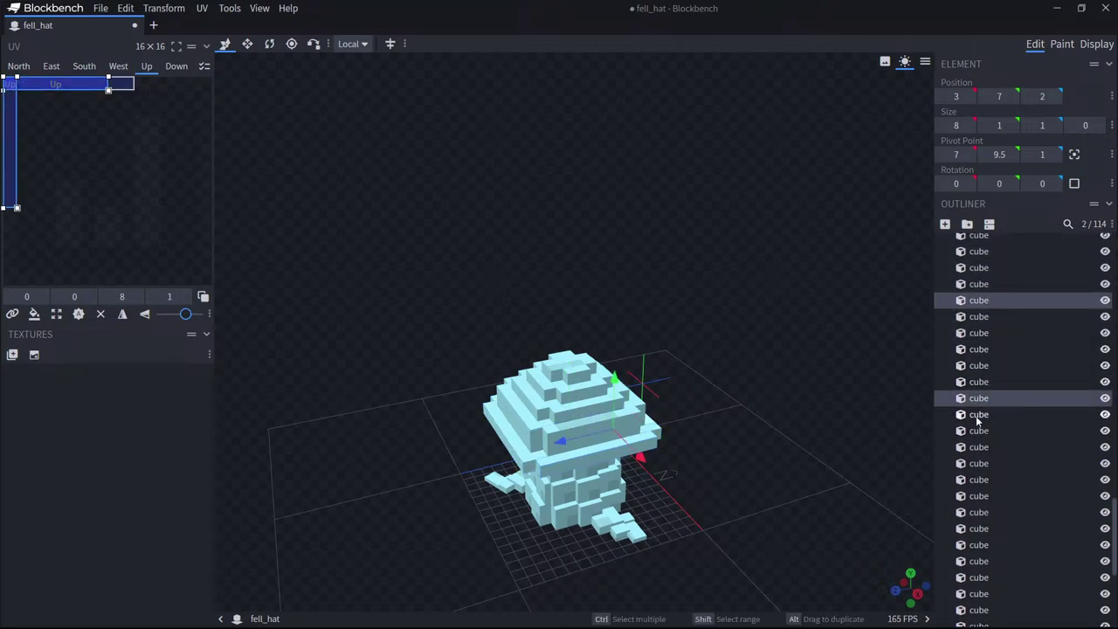
ctrl+click(978, 430)
ctrl+drag(976, 399, 972, 326)
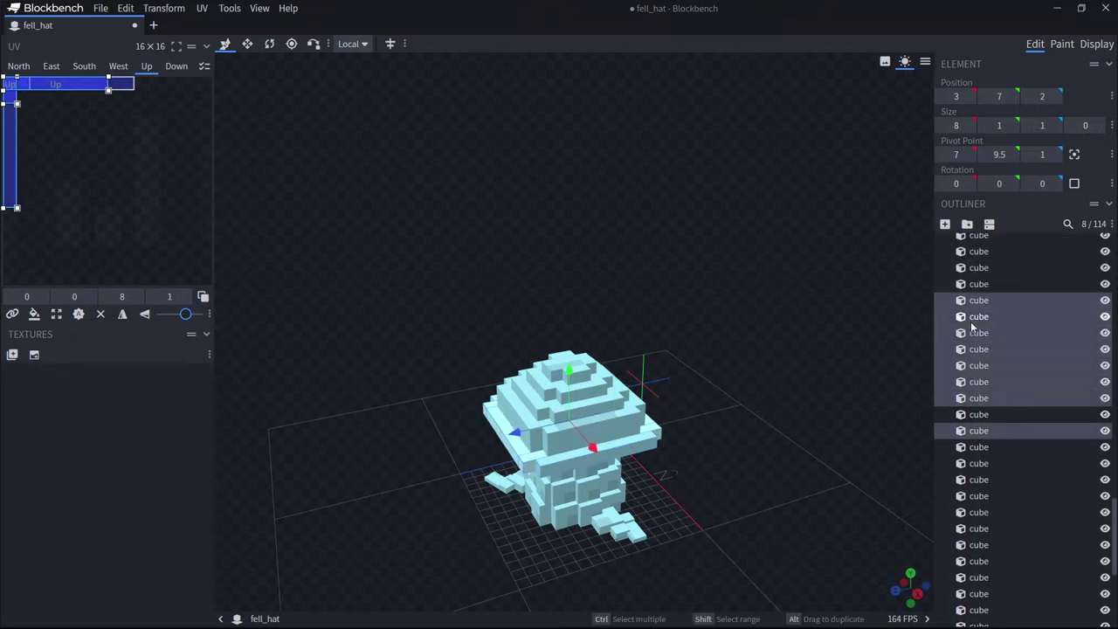
key(ctrl+d)
drag(798, 390, 577, 400)
drag(806, 416, 661, 429)
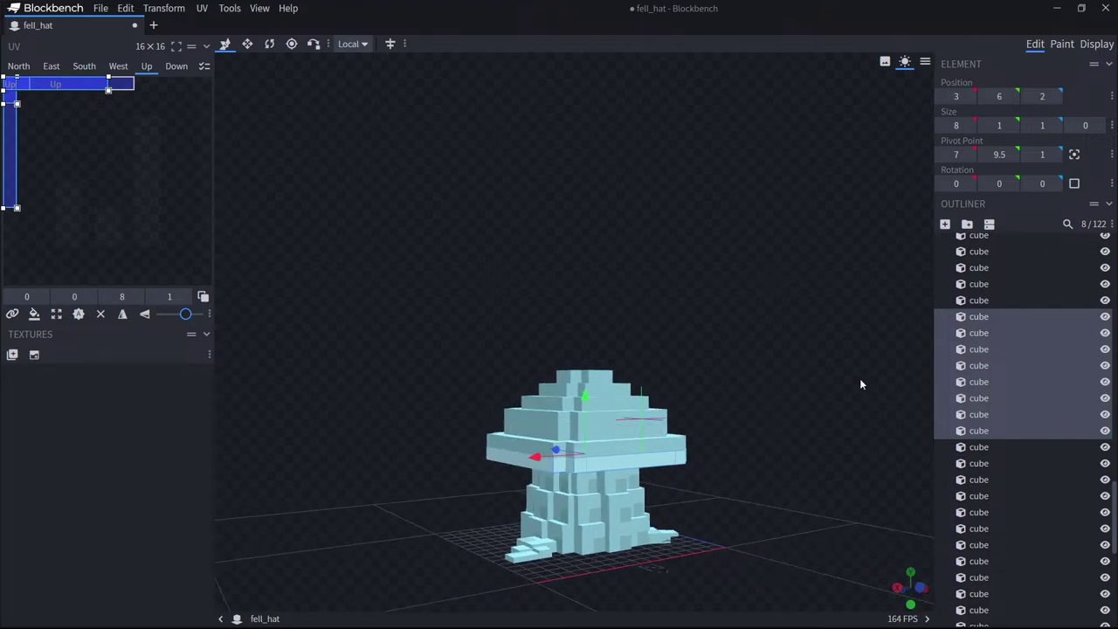
Duplicate the brim's lower eight-cube ring and lower the new copy to Y 5.
click(820, 411)
scroll(977, 375, up, 1)
click(981, 376)
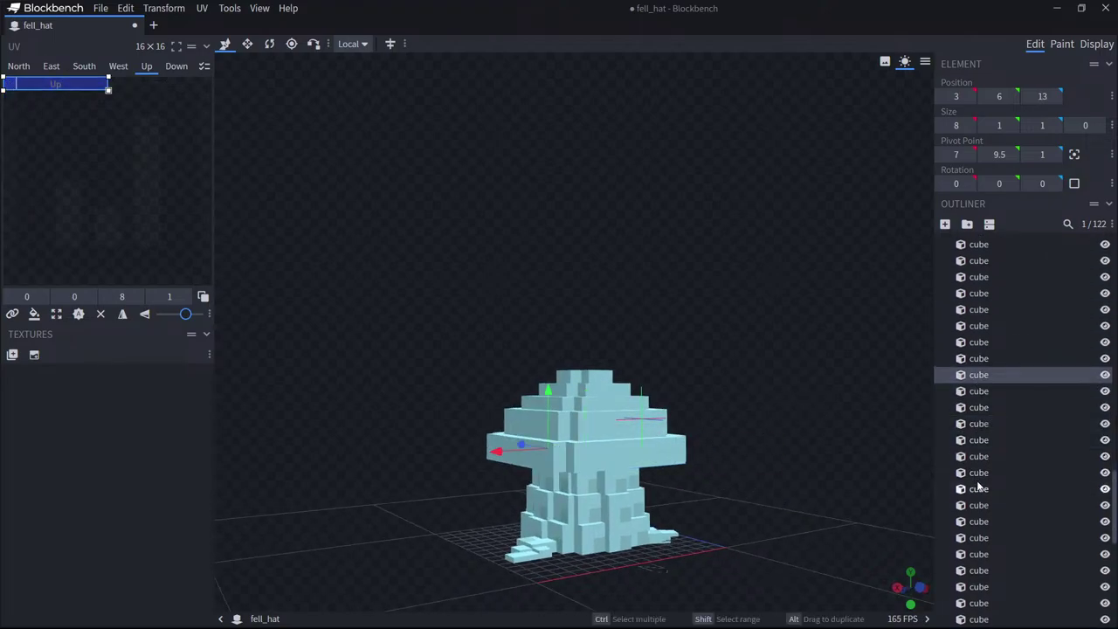
ctrl+click(980, 487)
ctrl+click(980, 472)
ctrl+click(979, 458)
ctrl+click(977, 442)
ctrl+click(975, 426)
ctrl+click(975, 410)
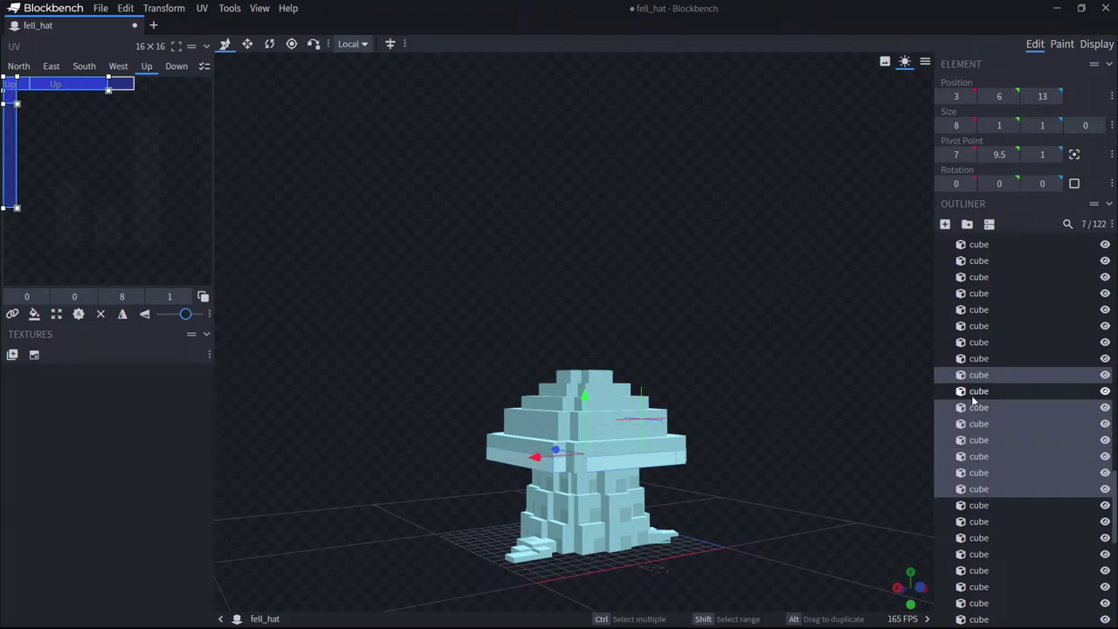
ctrl+click(972, 395)
key(ctrl+v)
drag(584, 402, 590, 414)
drag(807, 438, 711, 426)
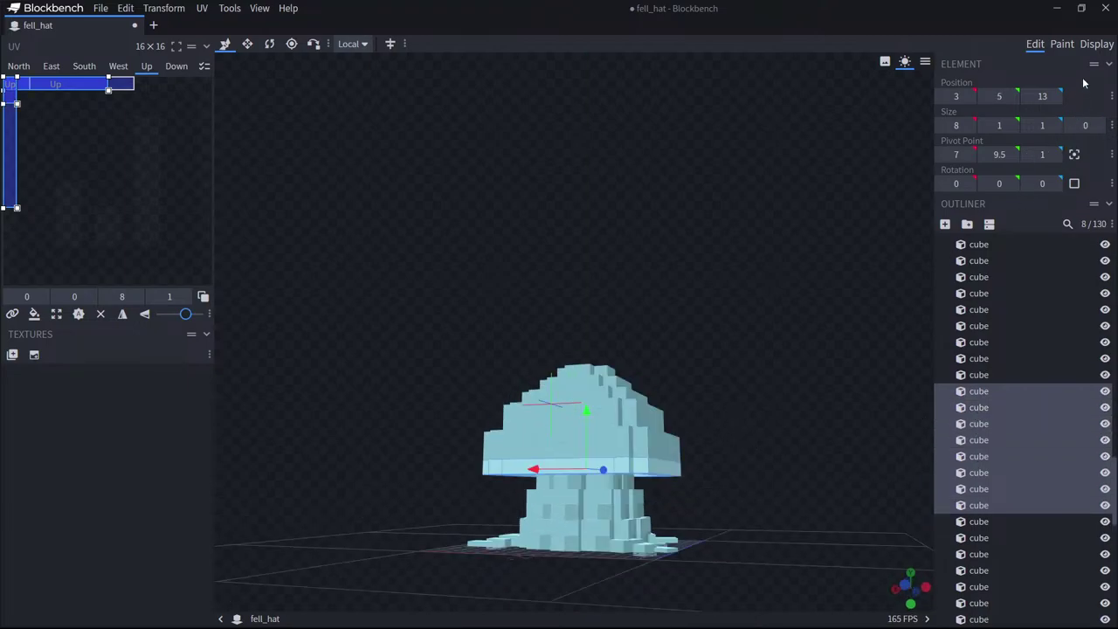
Look briefly at the display mode, return to editing, and inspect the deepened brim from low side angles.
click(1096, 44)
drag(901, 233, 795, 251)
click(1033, 46)
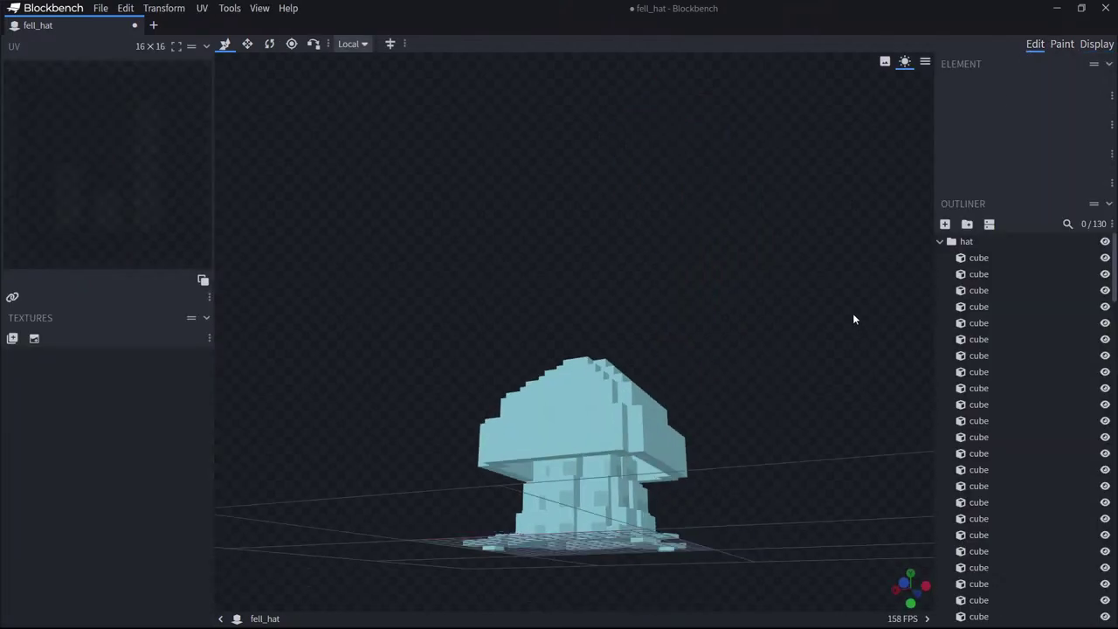
drag(853, 313, 729, 413)
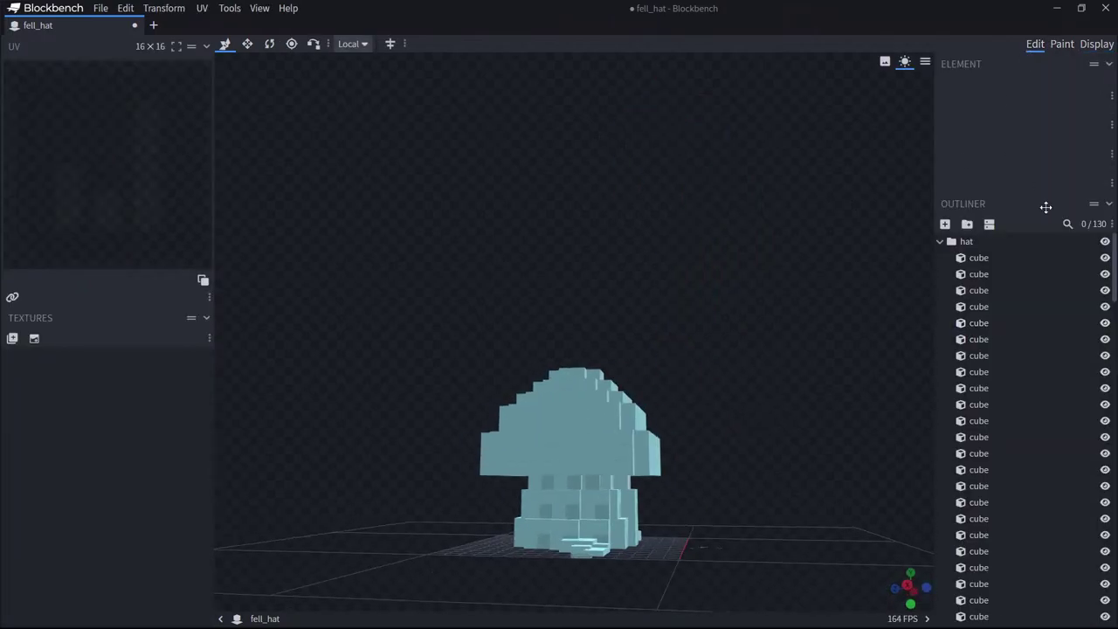
Switch to paint mode and hide the hat group so only the dome's top group is shown.
click(1061, 43)
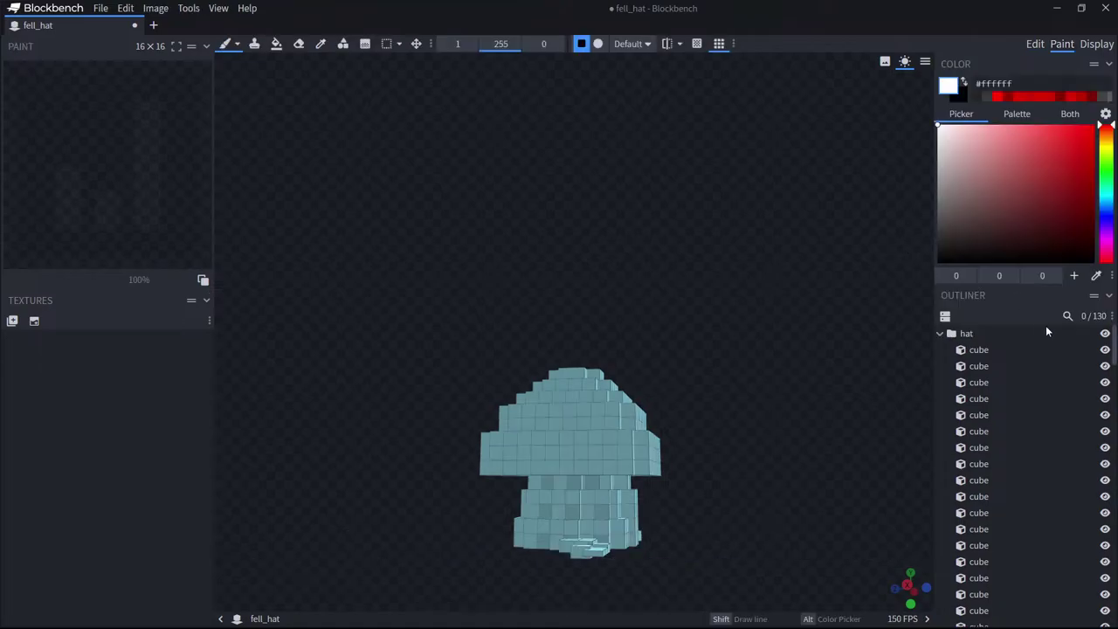
click(1105, 334)
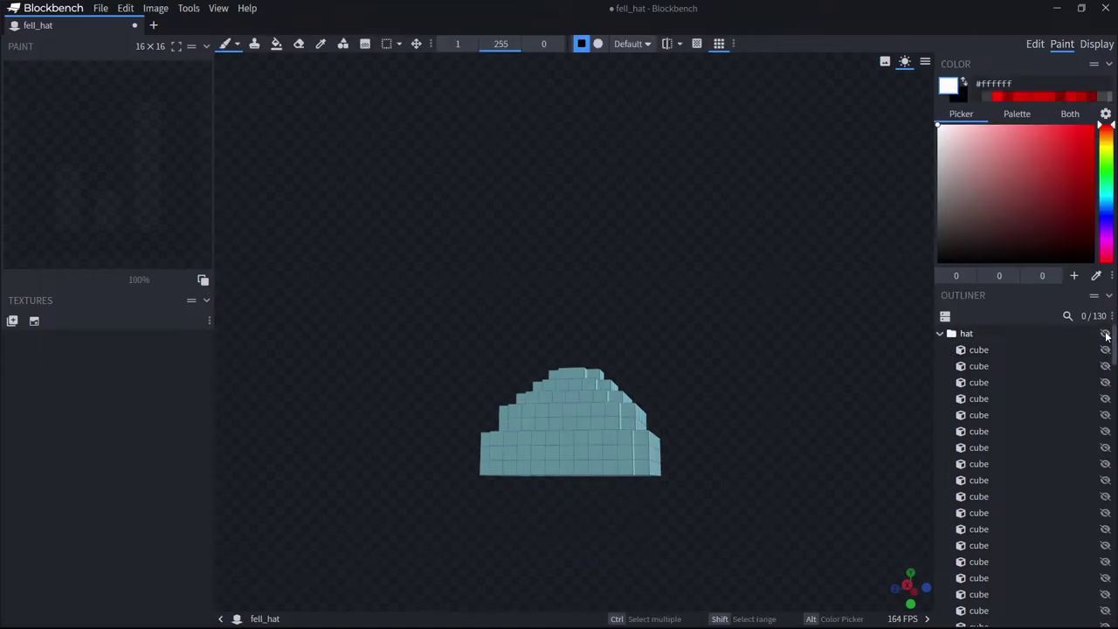
click(1105, 334)
drag(796, 369, 627, 406)
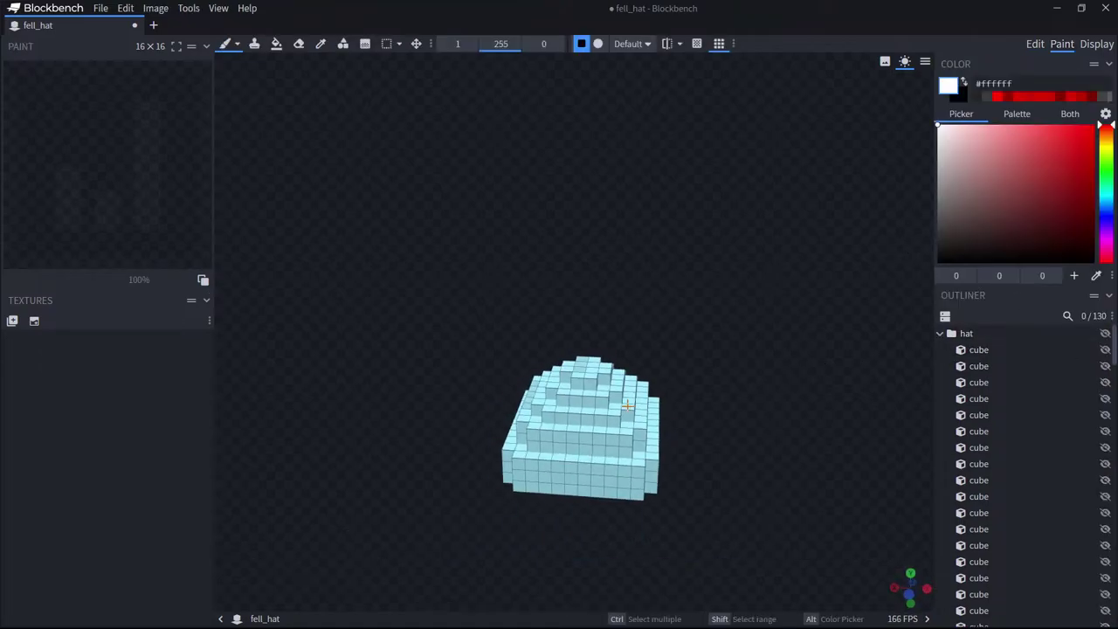
scroll(1026, 462, down, 10)
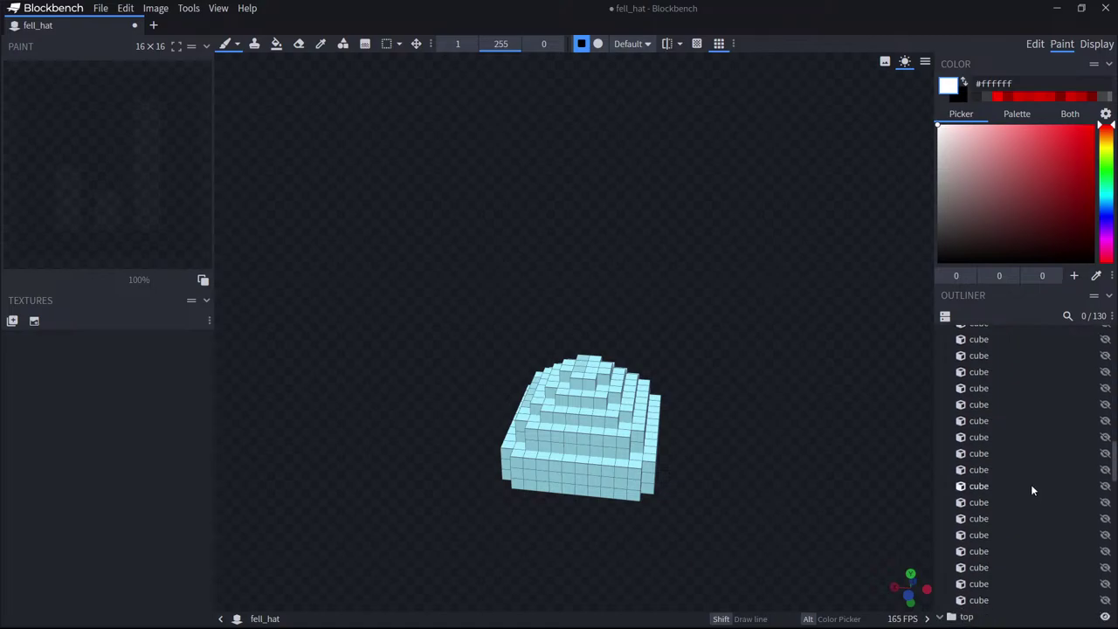
scroll(1033, 487, down, 3)
drag(707, 450, 635, 426)
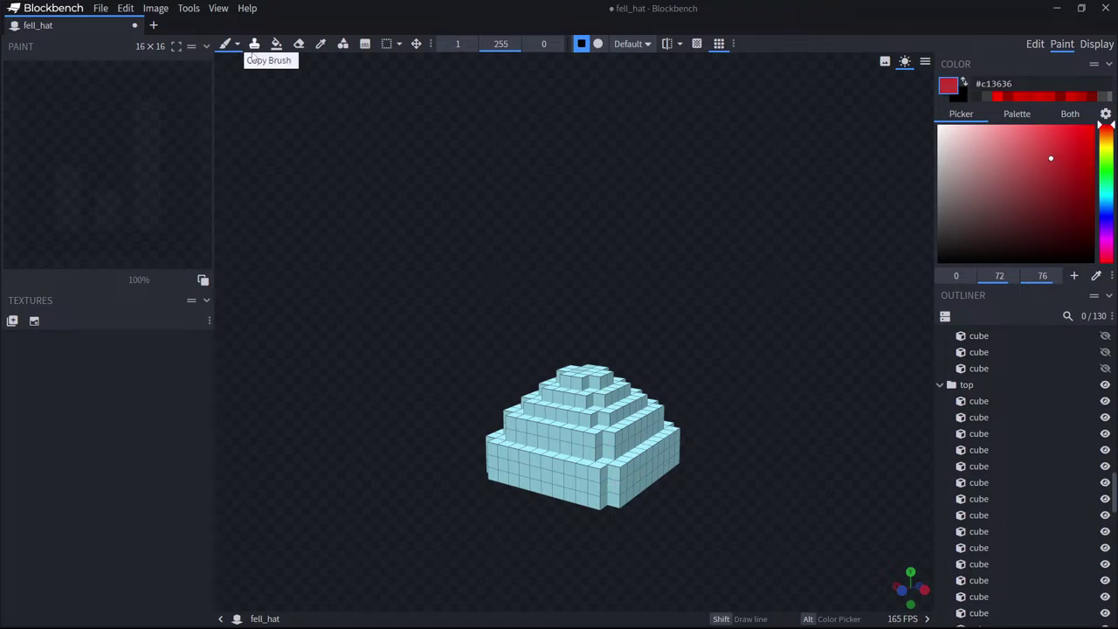
Choose the fill tool with colour #c13636 and create a 16x texture template named mushroom with rearranged UVs and power-of-2 size.
click(276, 45)
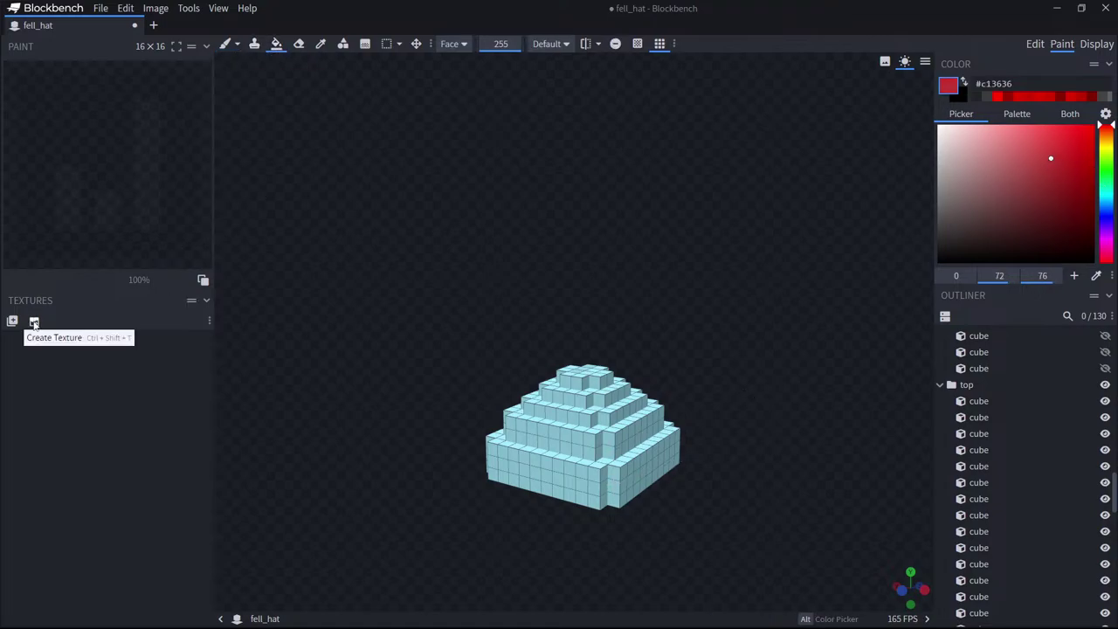
click(34, 322)
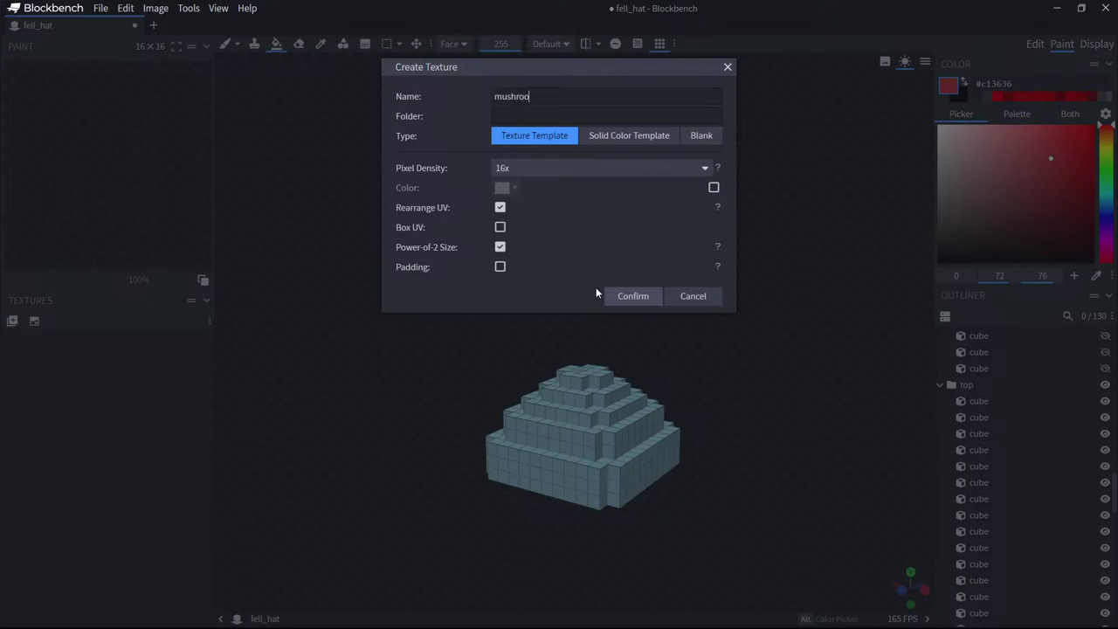
click(632, 297)
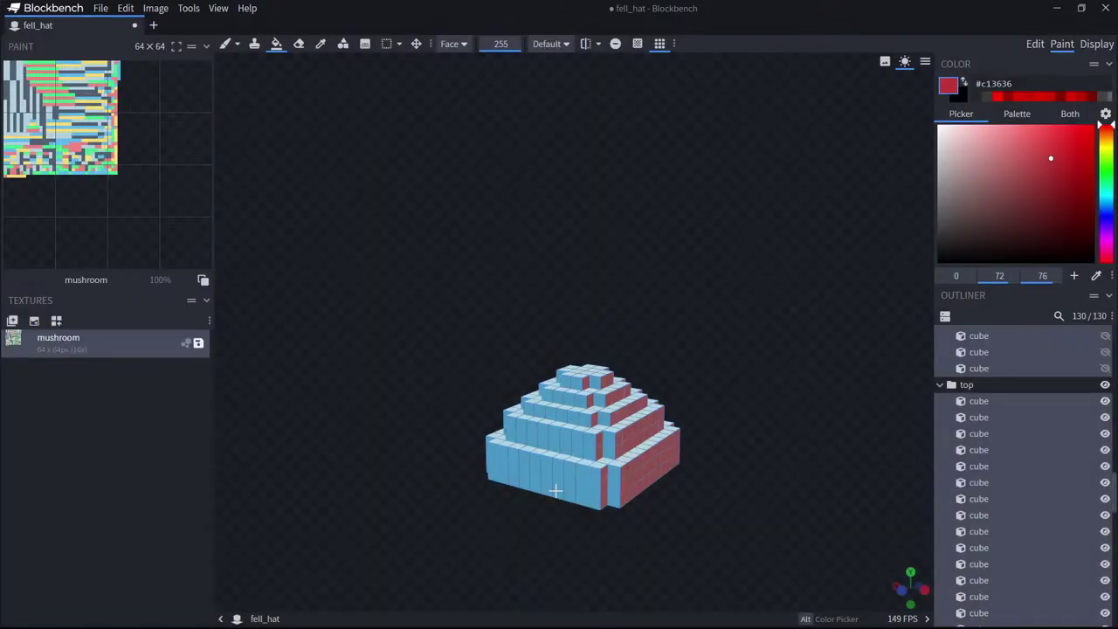
Fill the dome's first two sides and their tier tops with red #c13636.
mouse_move(593, 476)
mouse_down()
mouse_move(581, 434)
mouse_move(582, 457)
mouse_move(610, 474)
mouse_move(569, 490)
mouse_up()
click(581, 439)
click(601, 464)
click(568, 424)
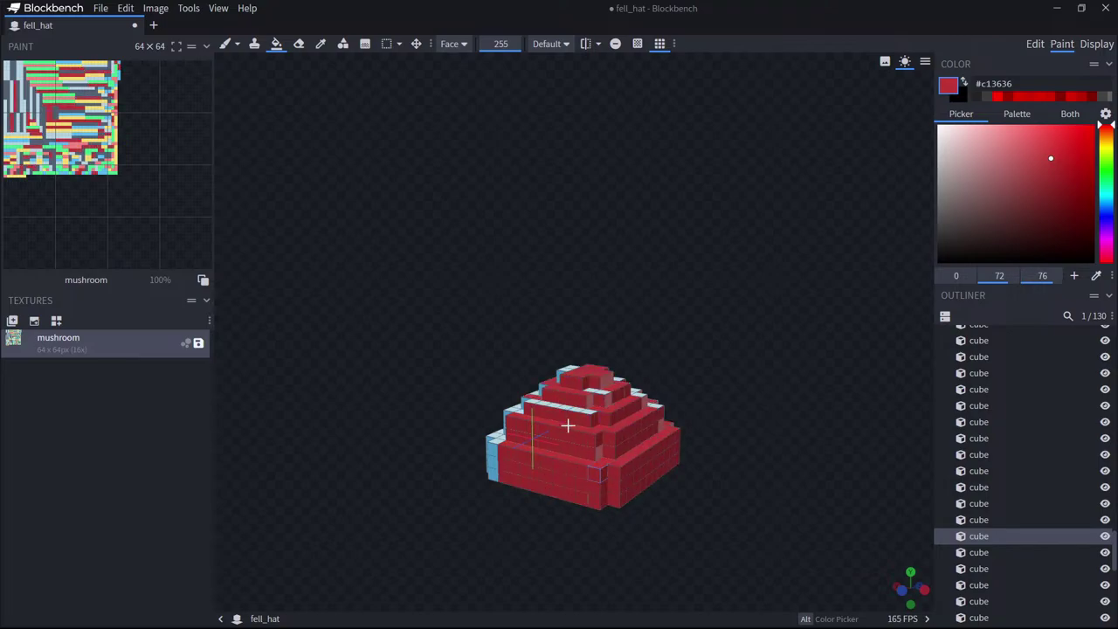
click(568, 401)
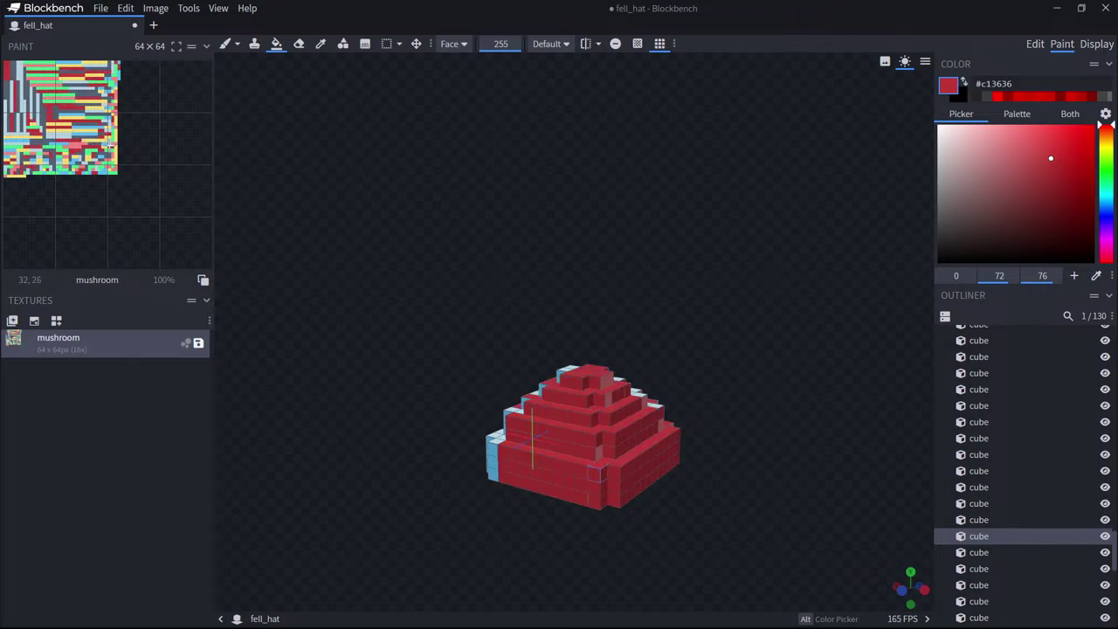
Fill the stepped tiers of the dome's next side and the neighbouring brim corner faces with red.
drag(482, 282, 674, 294)
mouse_move(611, 434)
mouse_down()
mouse_move(579, 451)
mouse_move(637, 432)
mouse_move(620, 444)
mouse_up()
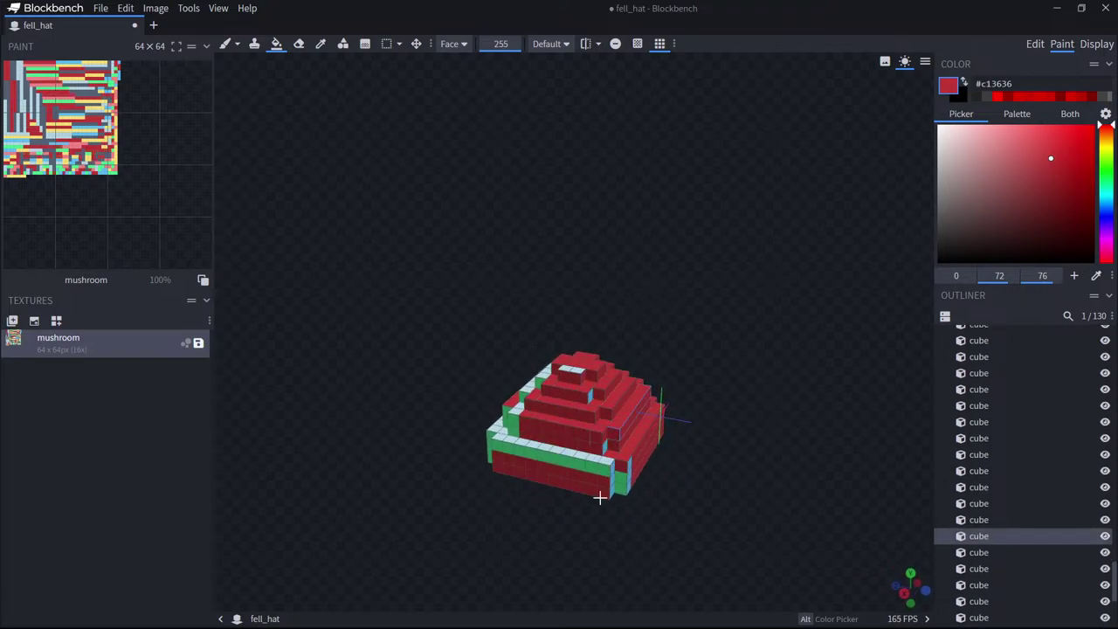
click(623, 476)
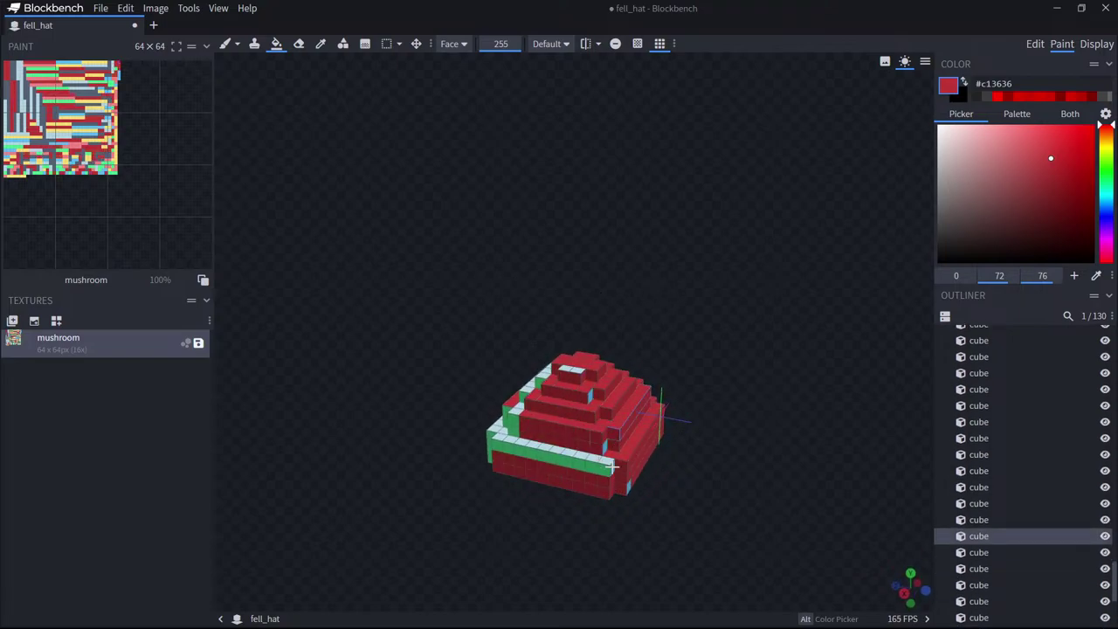
click(612, 467)
drag(616, 463, 760, 461)
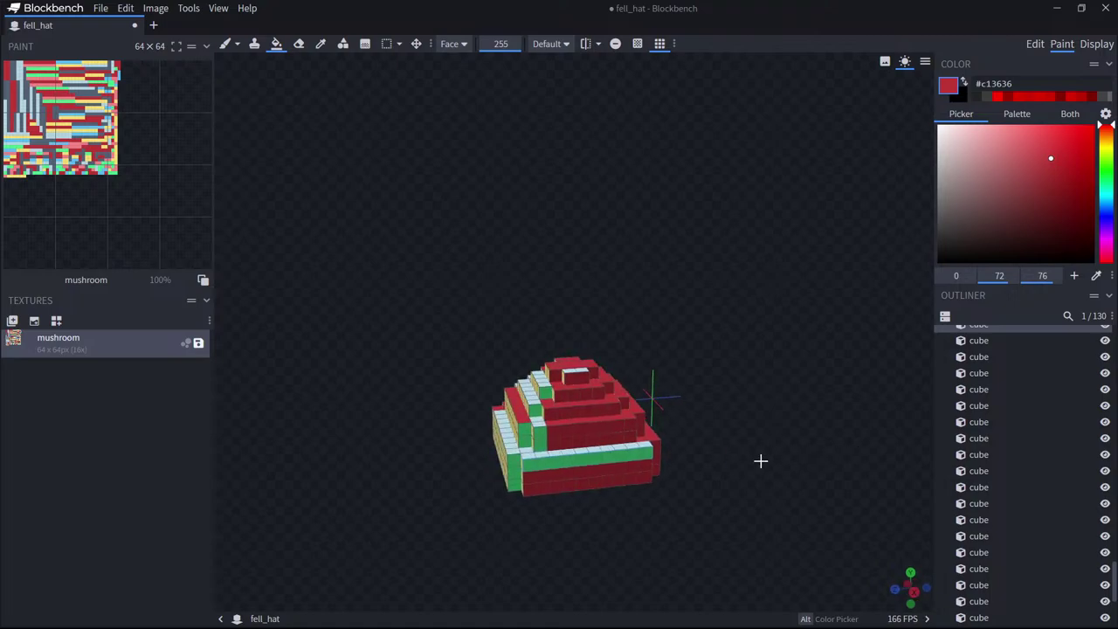
Fill the green and pale corner faces, the last side's tiers and the dome's peak with red.
click(515, 460)
click(509, 439)
mouse_move(524, 432)
mouse_down()
mouse_move(520, 474)
mouse_move(502, 485)
mouse_move(529, 395)
mouse_move(524, 404)
mouse_up()
click(582, 380)
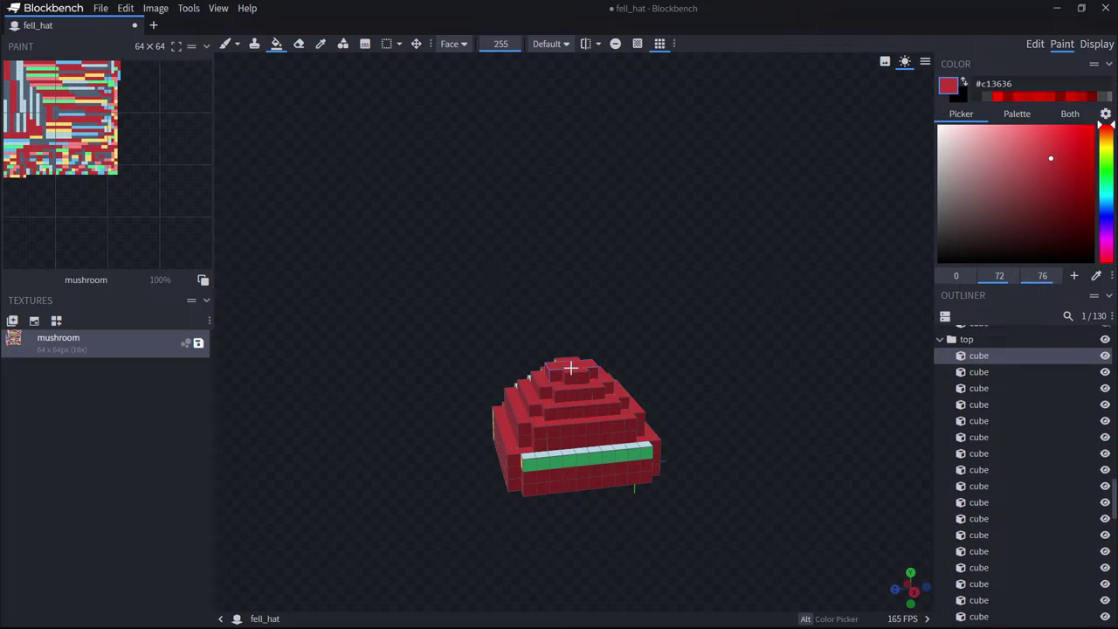
Fill the leftover yellow corner faces on the dome's rear tiers and brim with red.
mouse_move(449, 332)
mouse_down()
mouse_move(576, 376)
mouse_move(502, 441)
mouse_up()
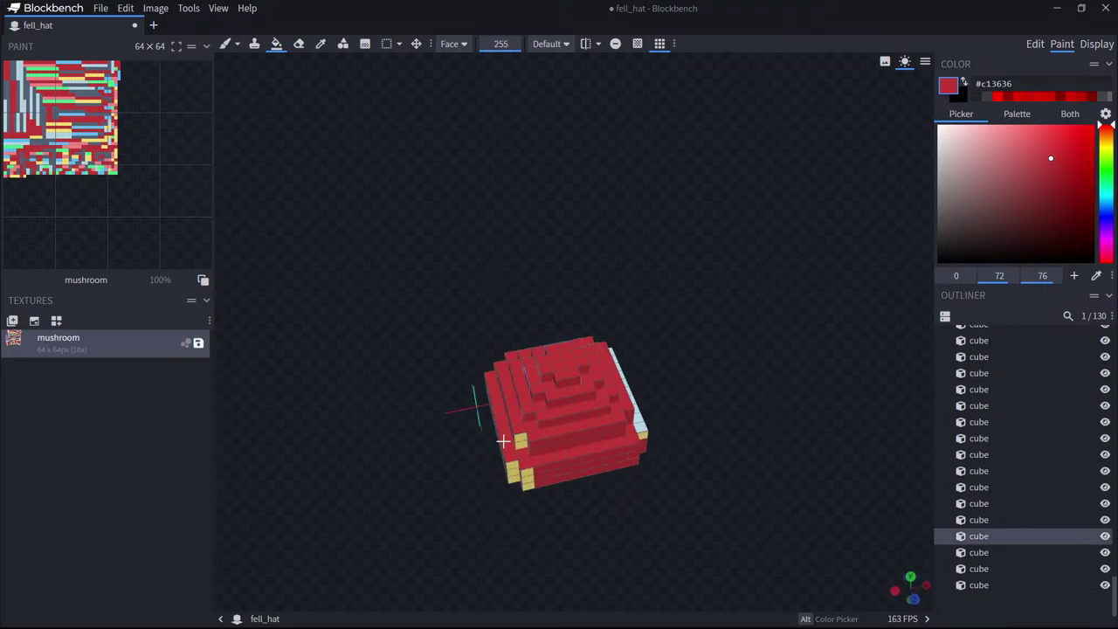
click(520, 441)
click(512, 471)
click(528, 478)
drag(787, 427, 669, 422)
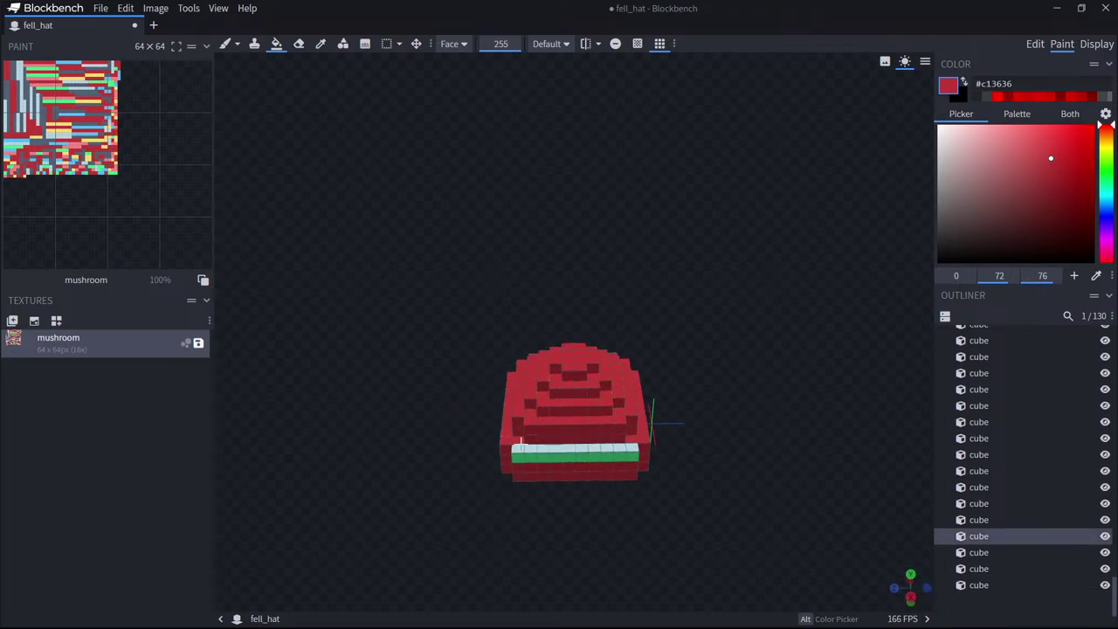
Try to fill the leftover pale-blue and green strip along the dome's brim with red #c13636.
click(599, 451)
drag(710, 466, 620, 448)
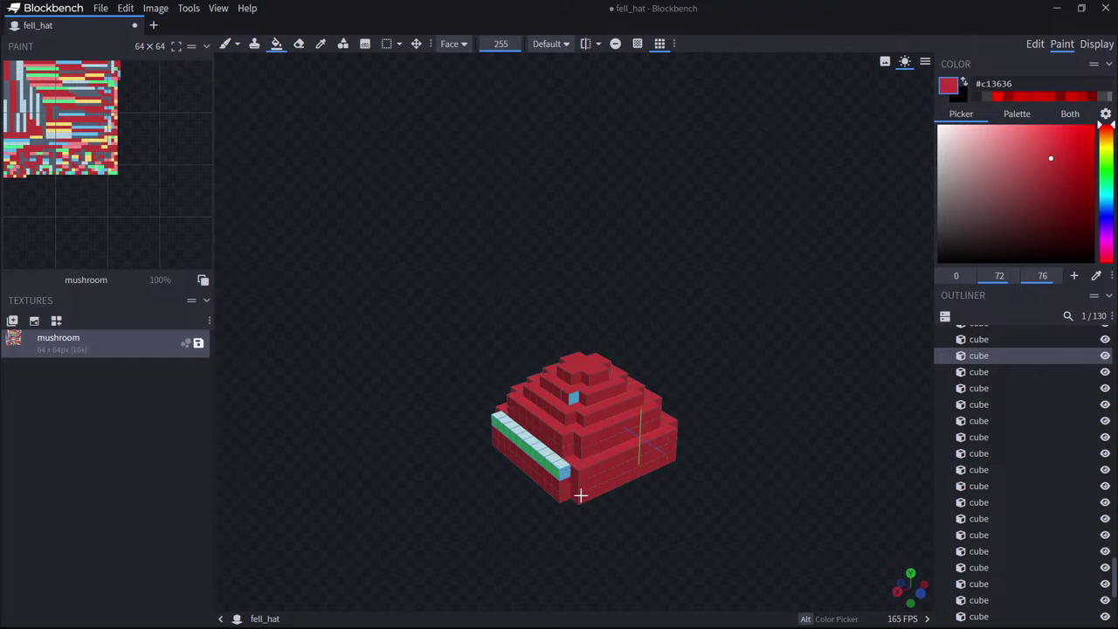
drag(413, 407, 609, 418)
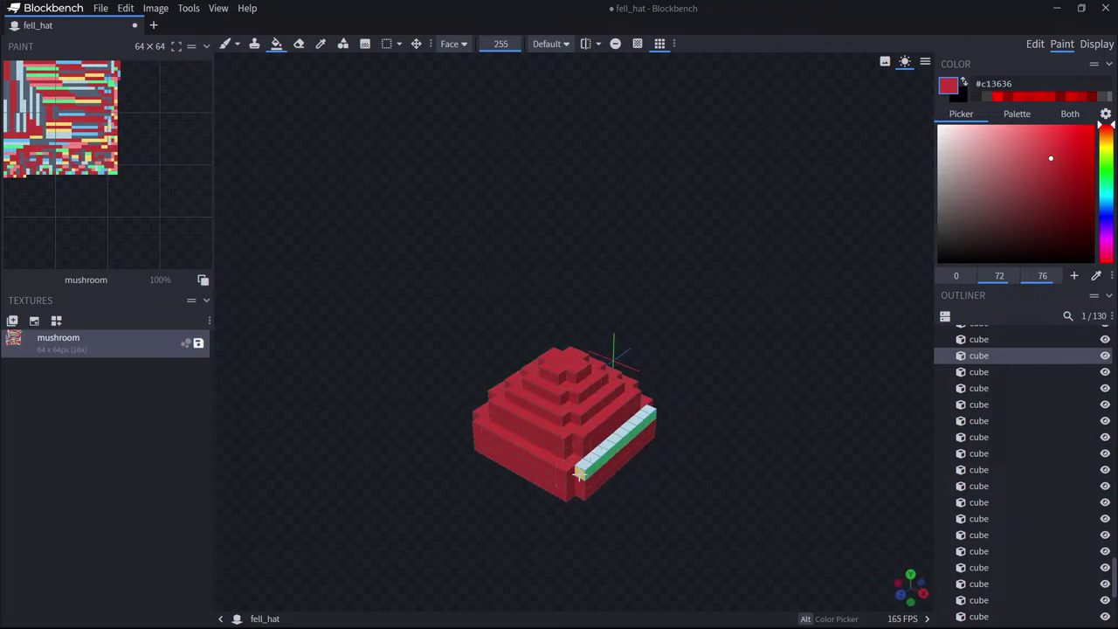
scroll(1060, 394, up, 2)
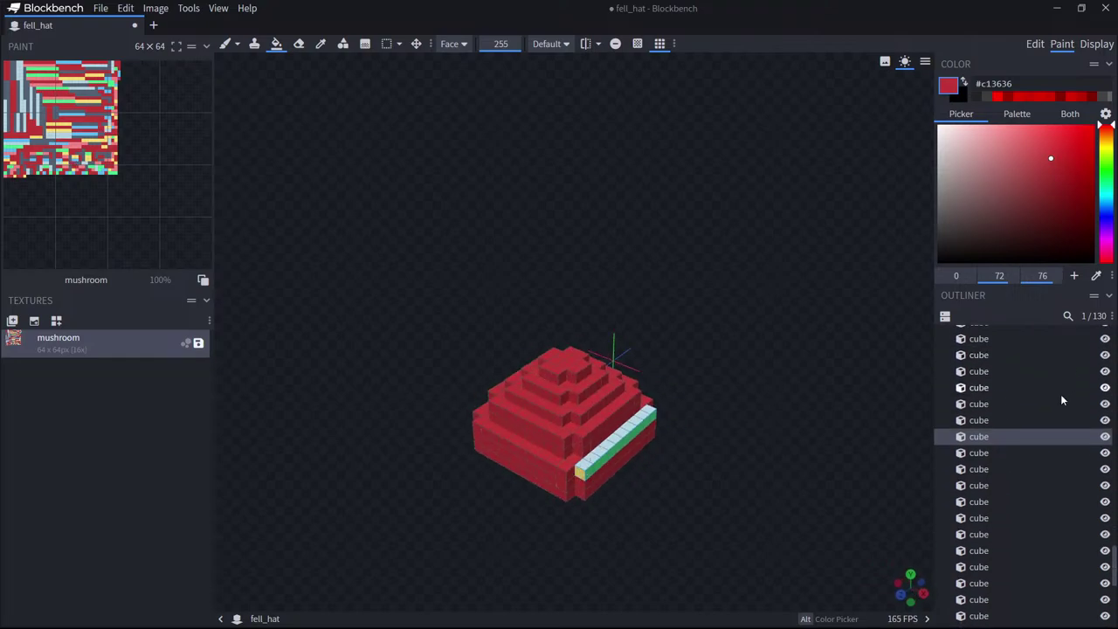
click(597, 437)
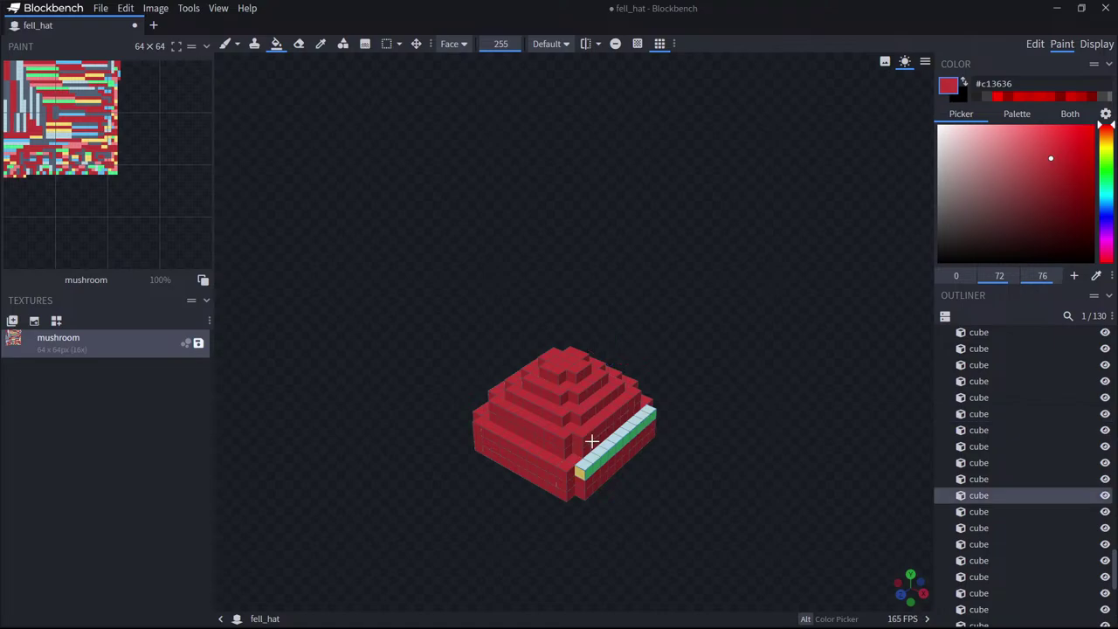
click(591, 441)
click(591, 443)
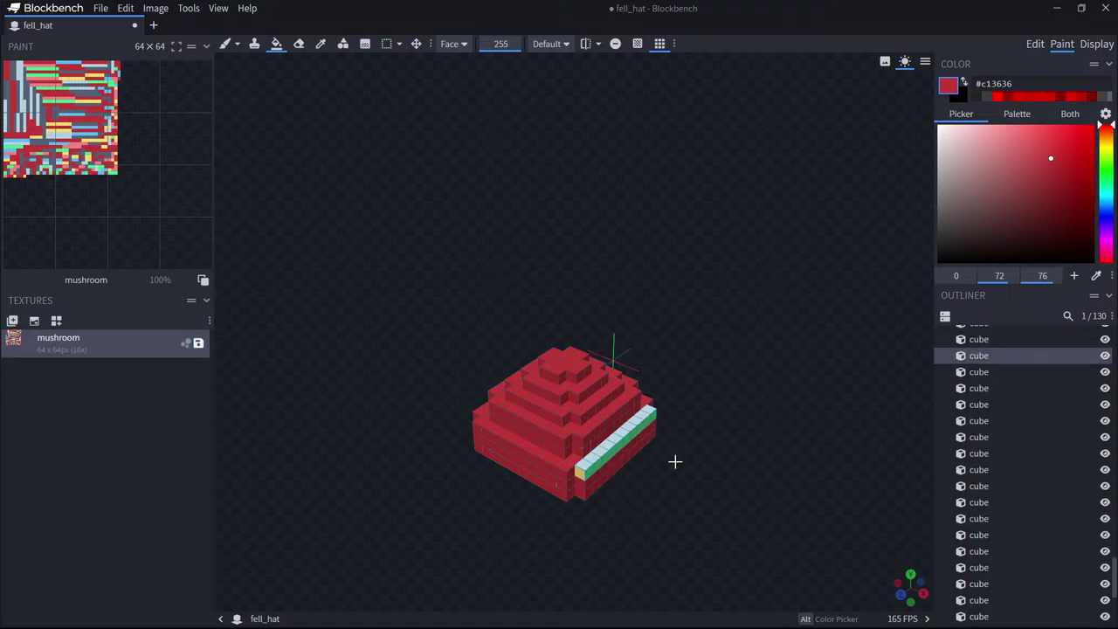
scroll(590, 422, up, 1)
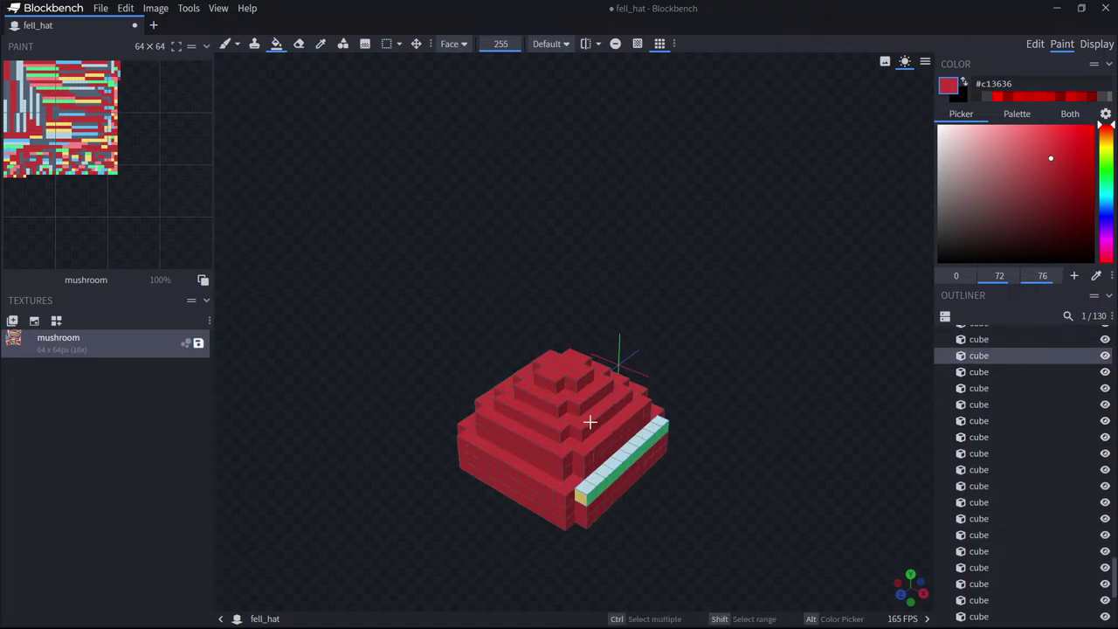
scroll(594, 424, down, 1)
click(620, 467)
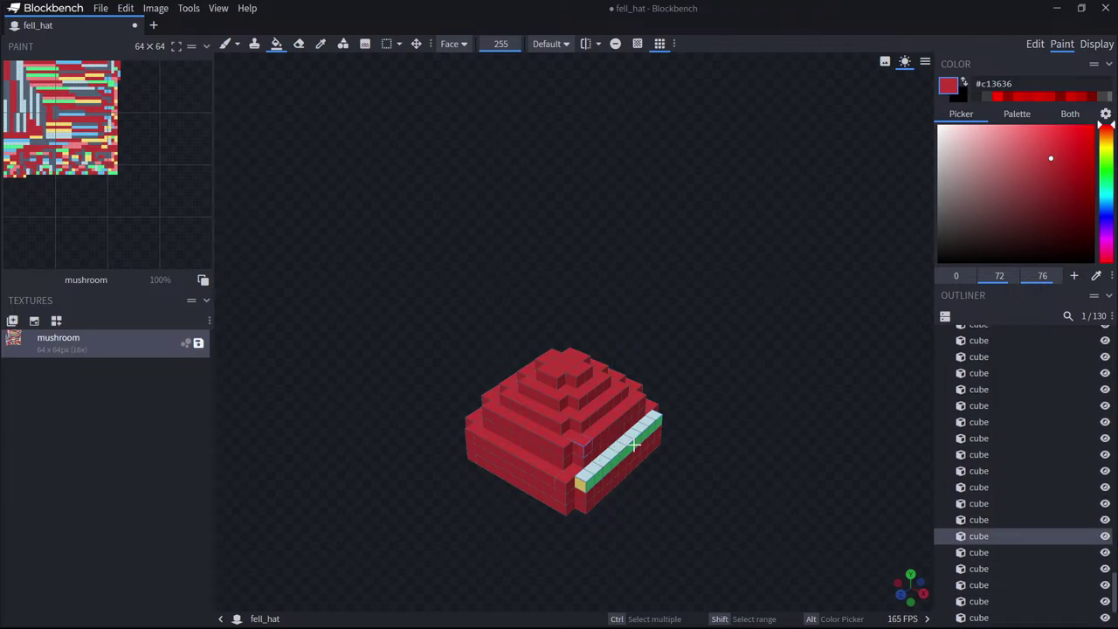
click(625, 446)
drag(841, 437, 711, 402)
drag(766, 479, 594, 469)
drag(481, 459, 554, 469)
Delete the mushroom texture from the model.
scroll(1077, 415, down, 1)
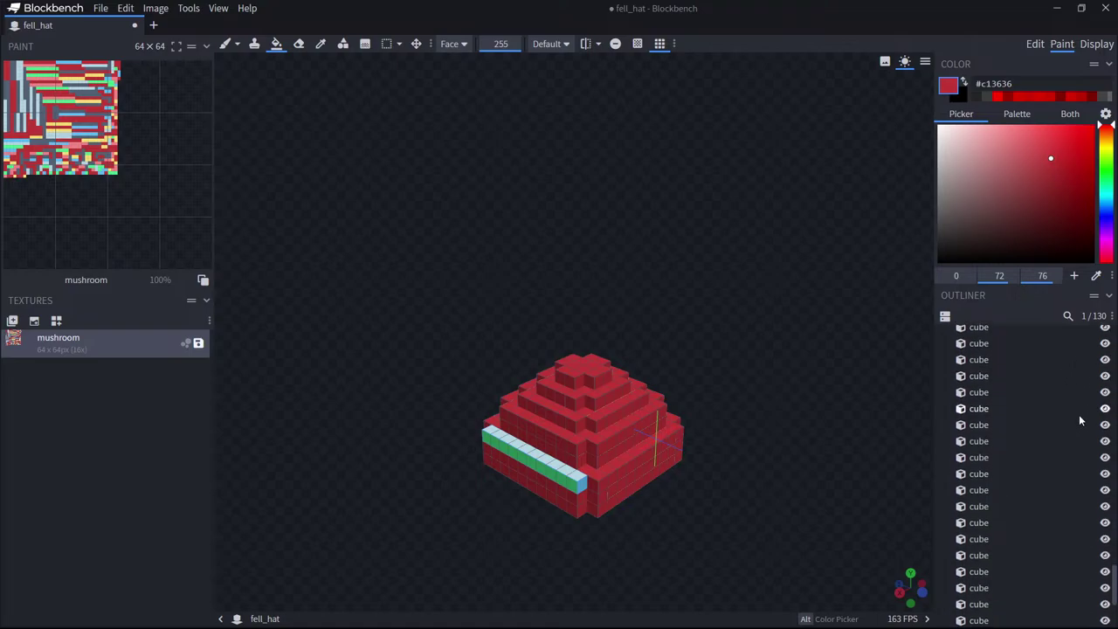
scroll(1080, 419, up, 16)
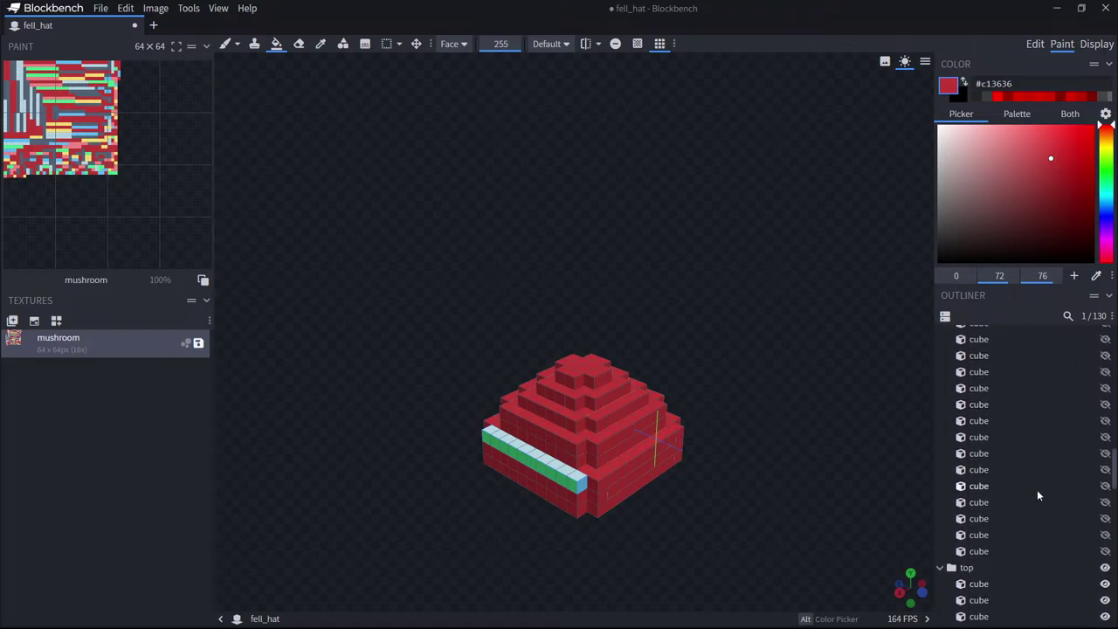
scroll(1033, 514, up, 12)
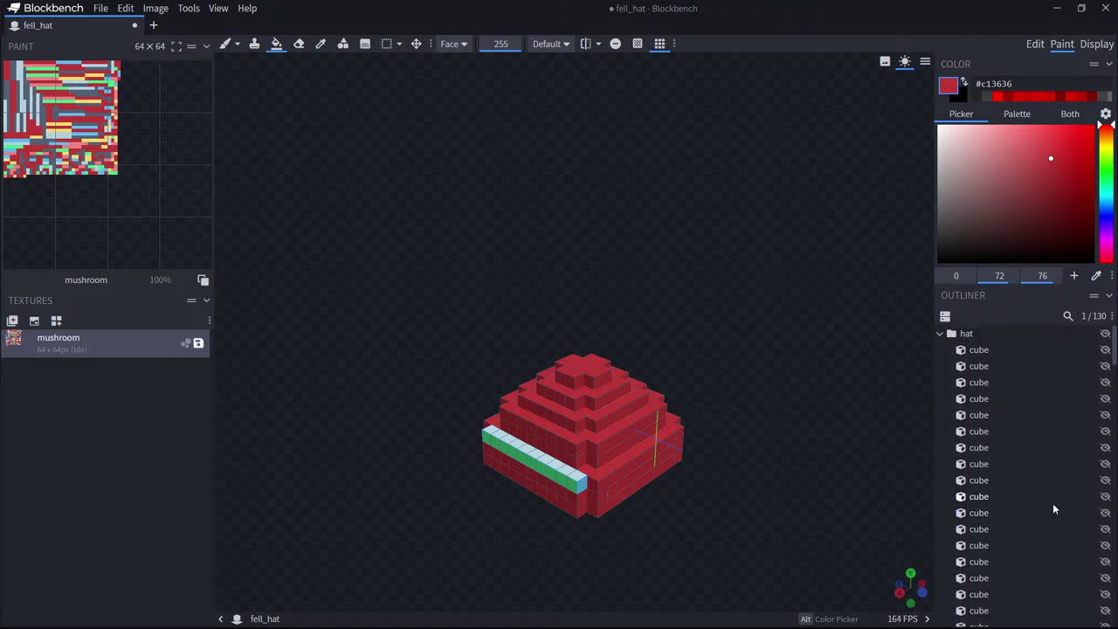
scroll(1043, 503, down, 10)
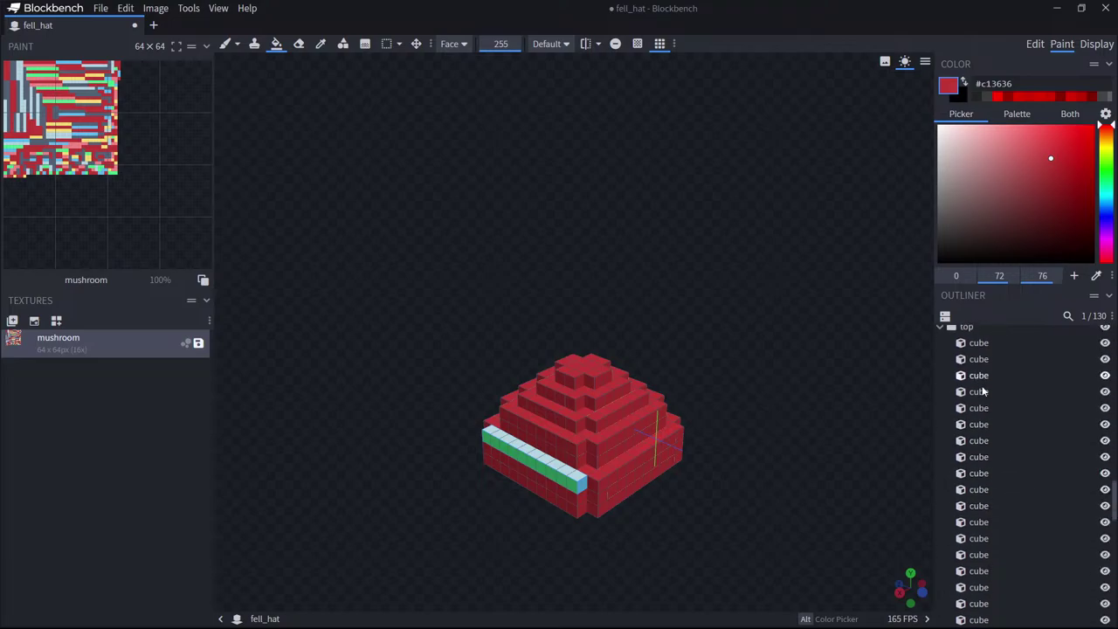
scroll(981, 392, up, 2)
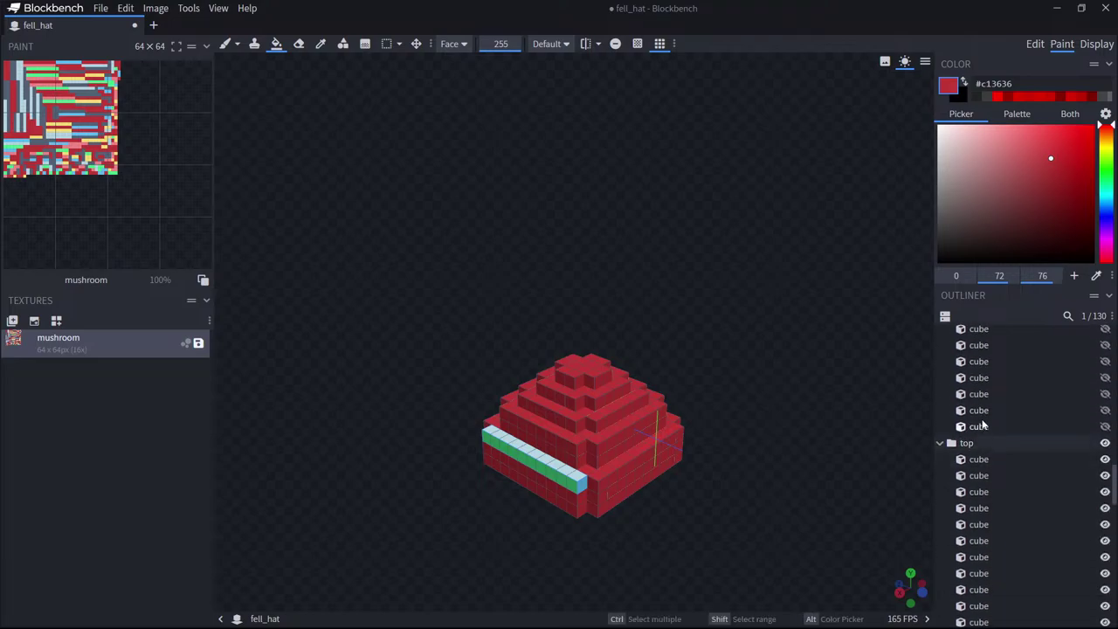
right_click(156, 336)
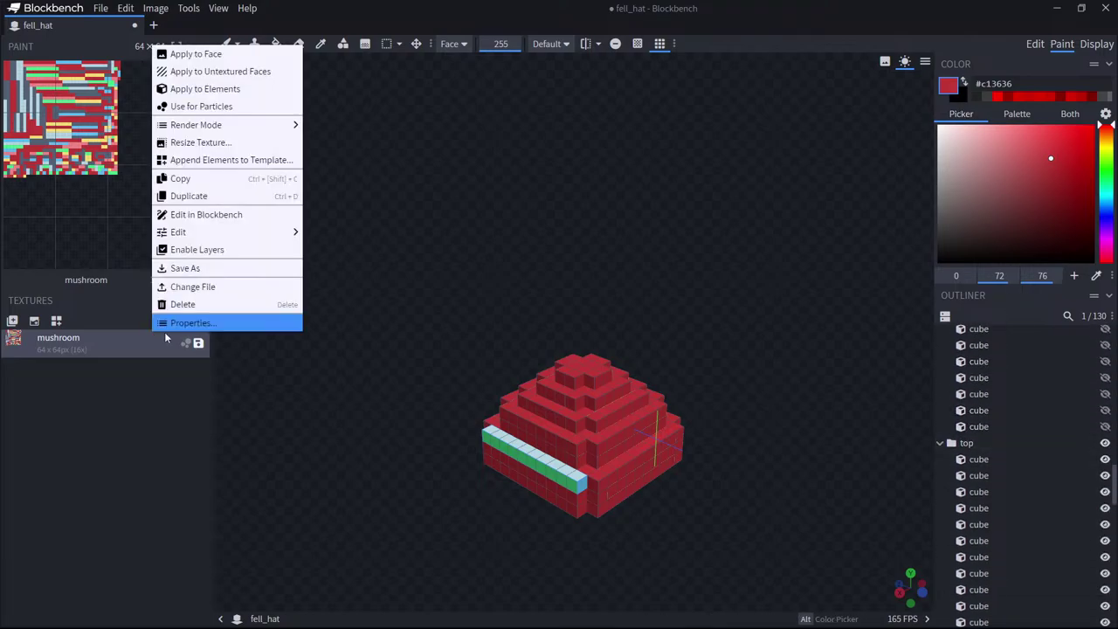
click(175, 302)
Make the hidden hat group visible again so the trunk shows beneath the dome.
scroll(1024, 450, up, 1)
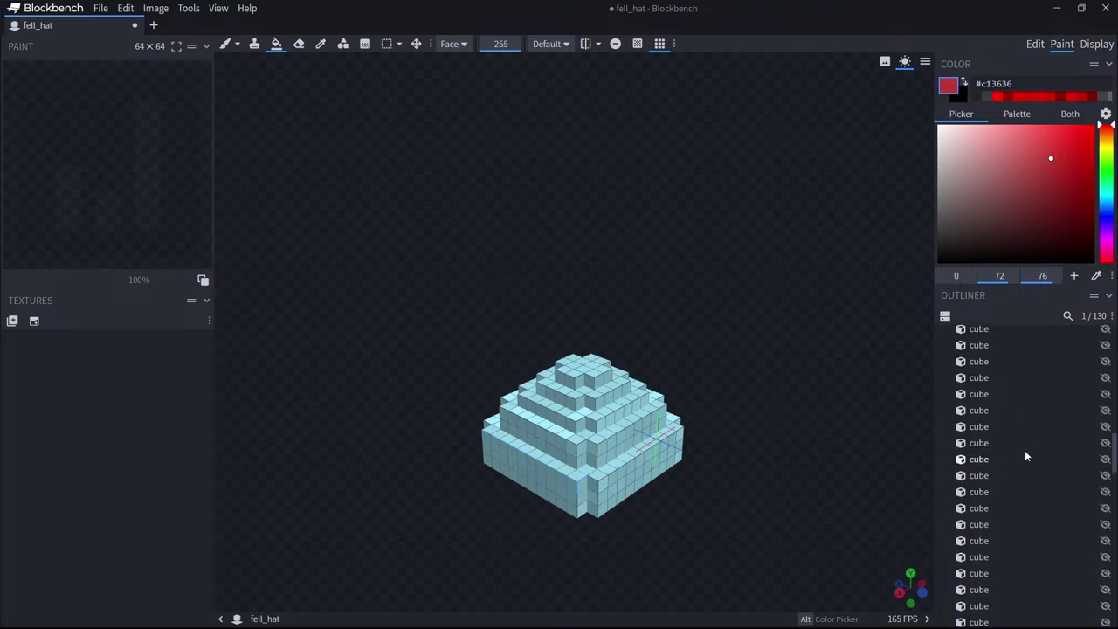
scroll(1007, 435, down, 3)
scroll(1016, 437, up, 8)
scroll(1005, 486, down, 4)
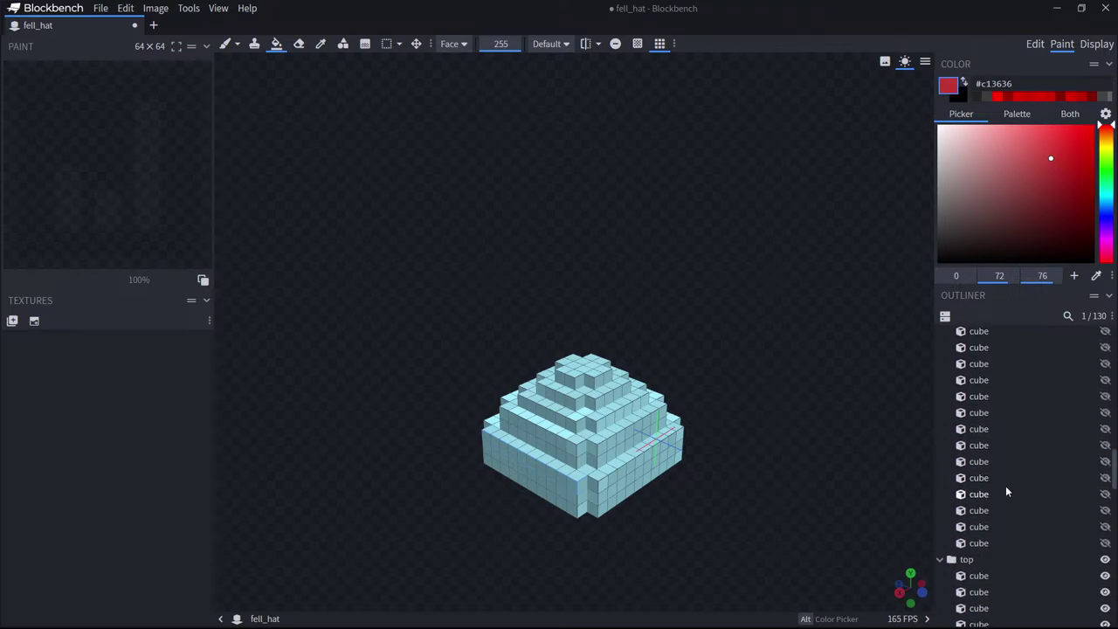
scroll(1003, 386, up, 3)
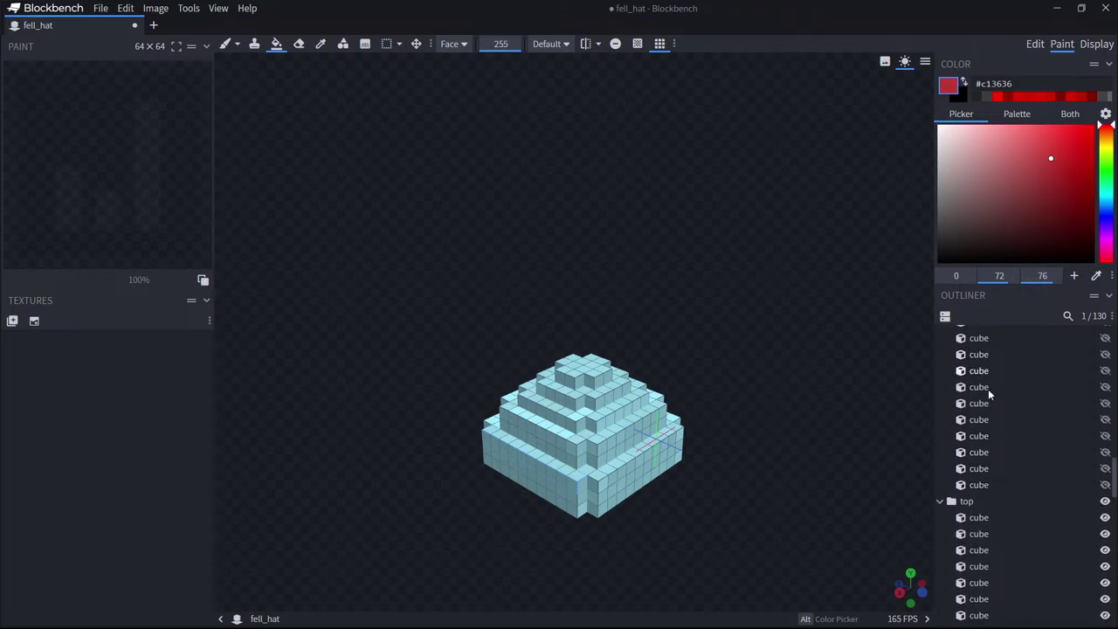
key(ctrl+a)
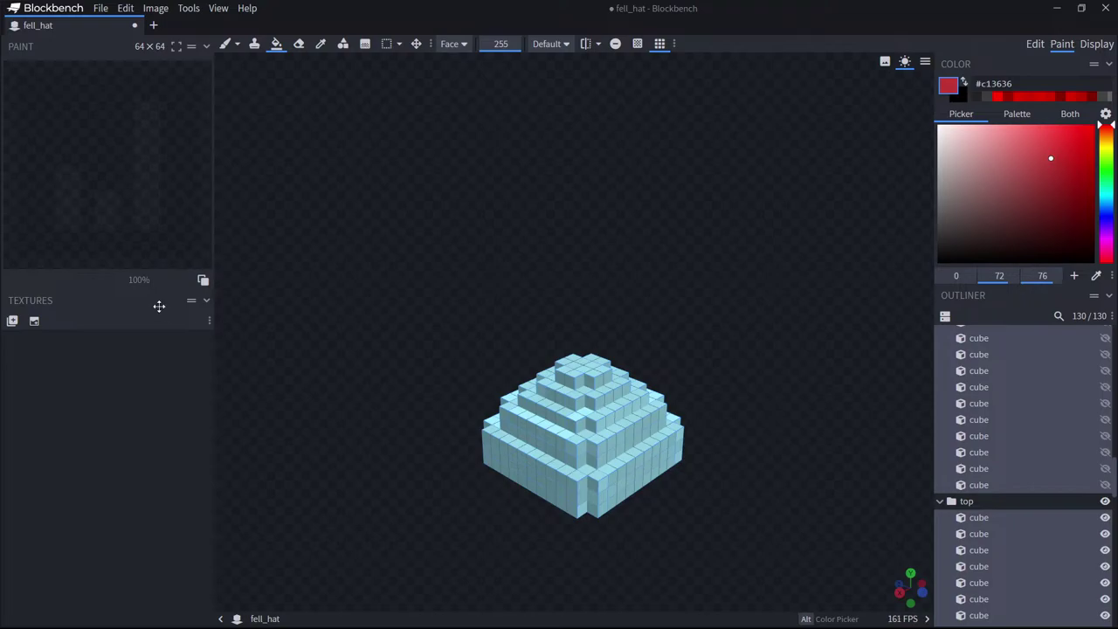
scroll(1091, 398, up, 5)
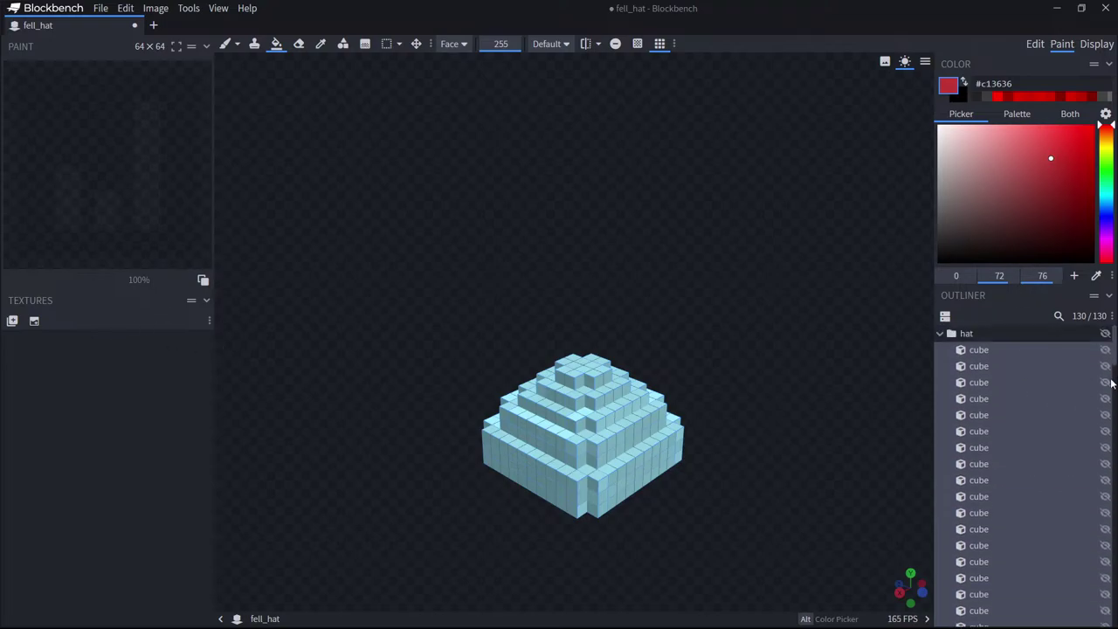
click(1105, 333)
scroll(1010, 480, down, 2)
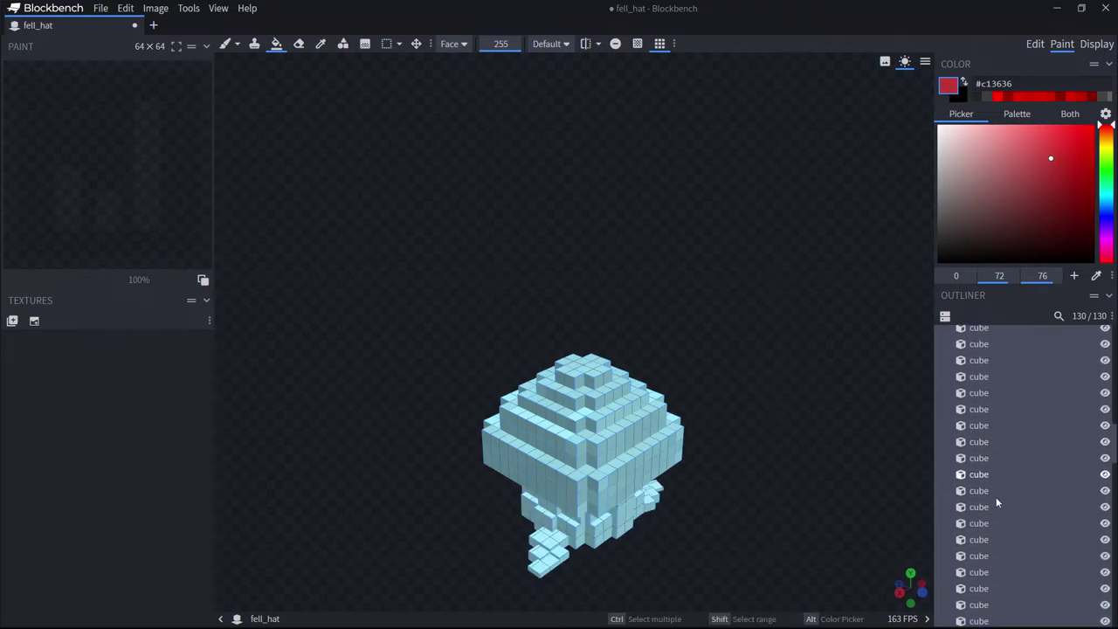
Switch to Edit mode and nest the whole top group inside the hat group.
click(1004, 408)
scroll(999, 436, up, 3)
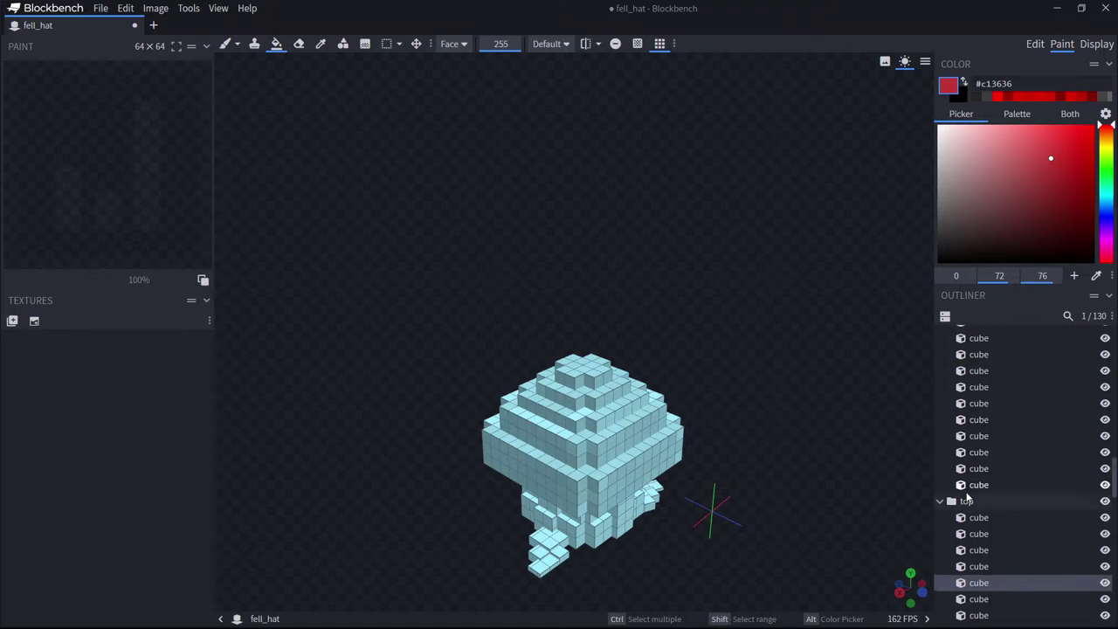
click(971, 500)
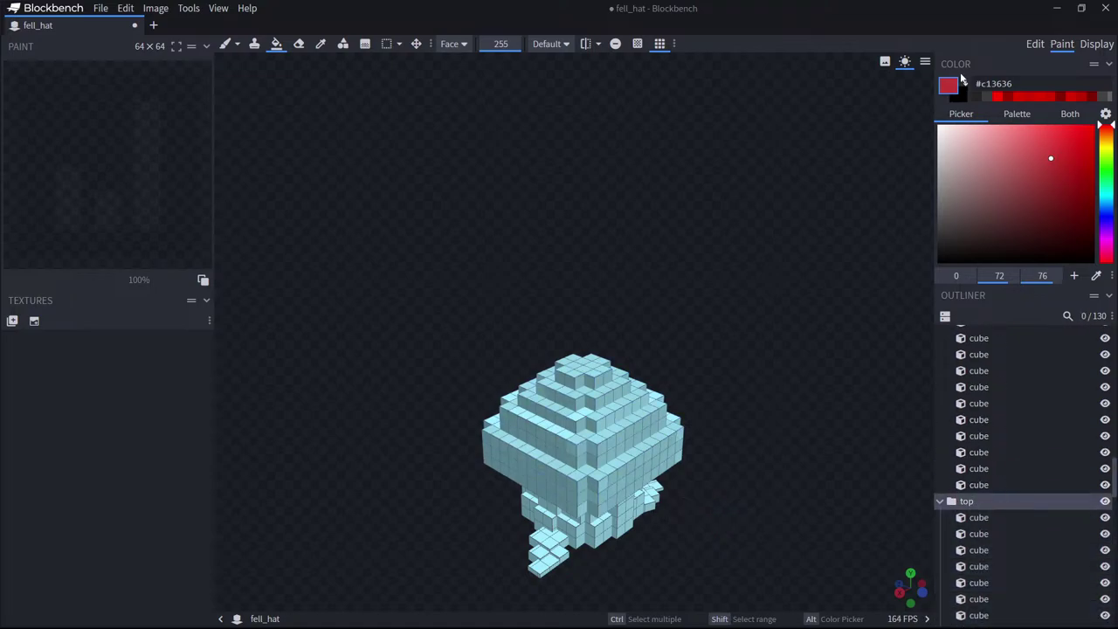
click(1035, 44)
scroll(1013, 476, down, 5)
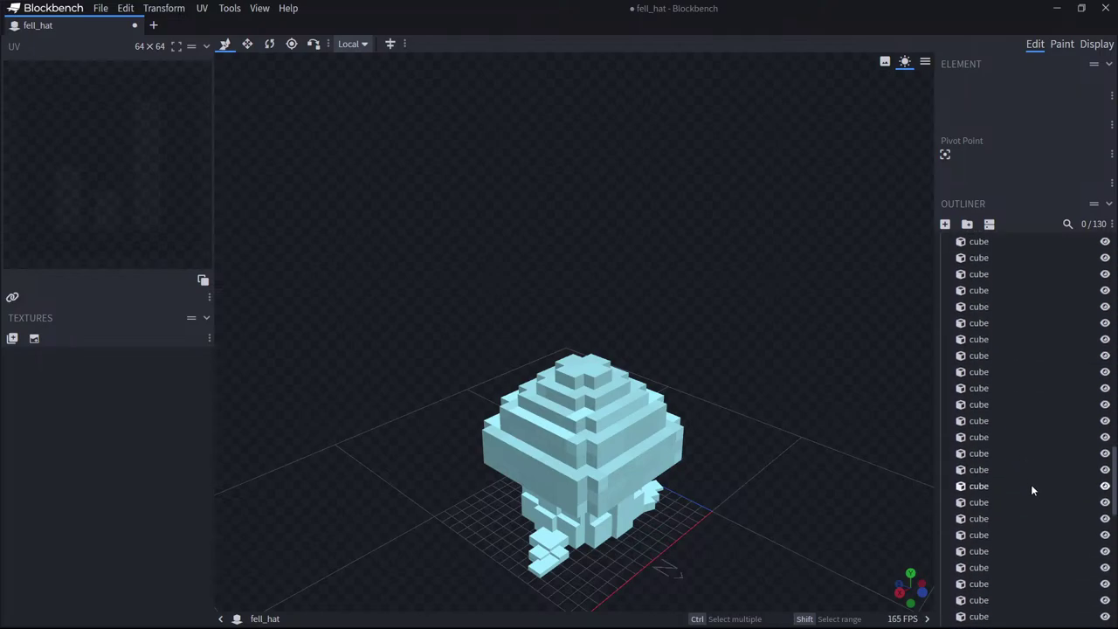
scroll(1021, 441, up, 3)
click(985, 410)
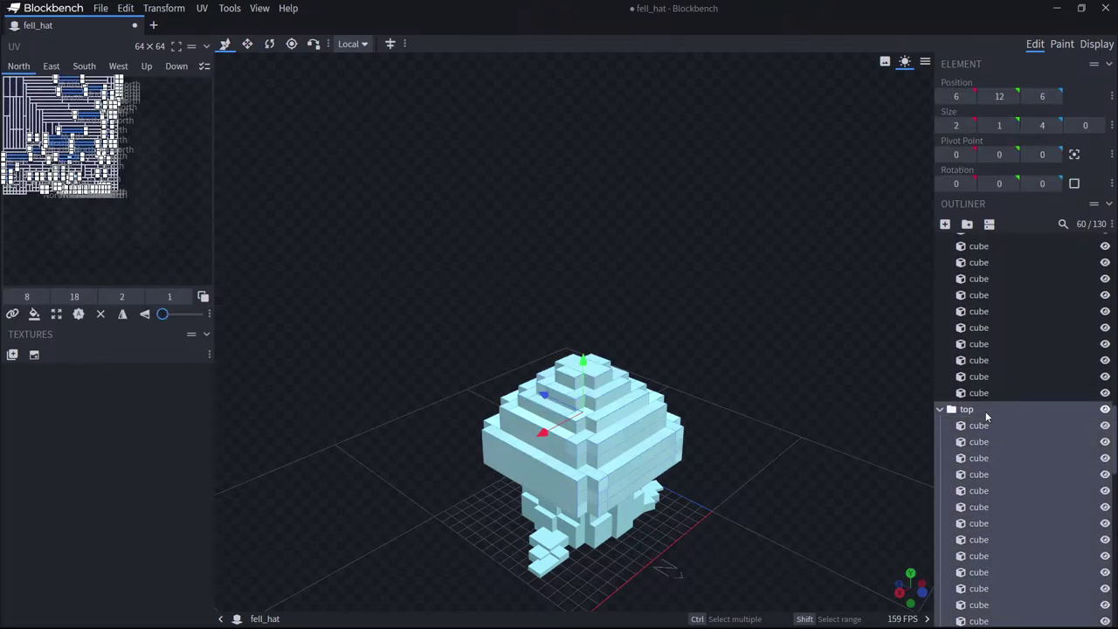
drag(985, 411, 1007, 399)
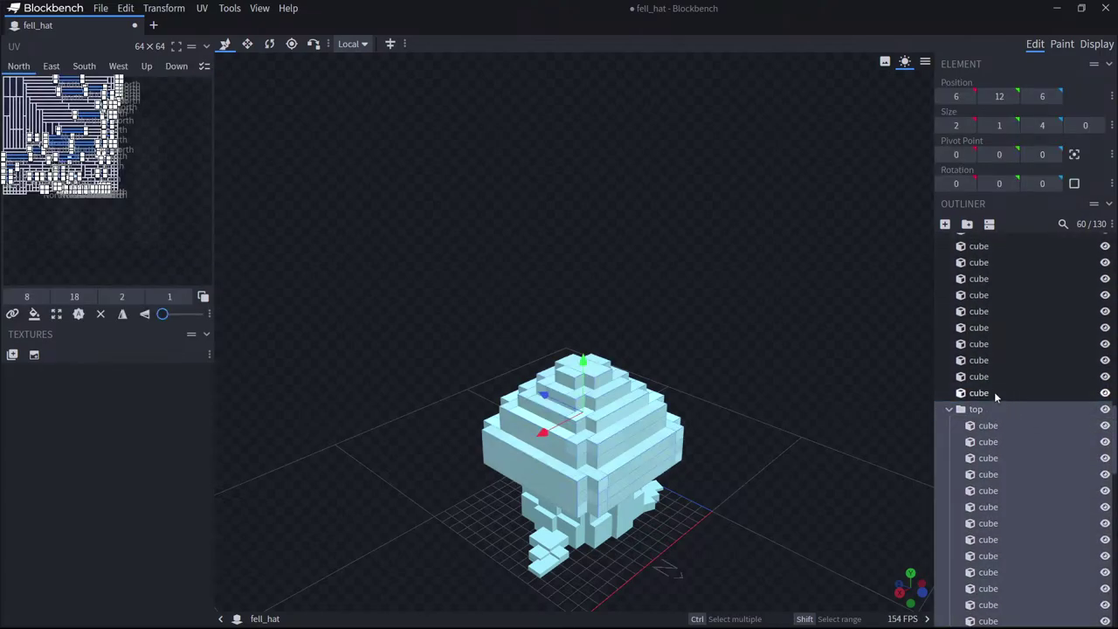
Select all cubes and, in Paint mode, create a 16x texture template named mushroom with rearranged UVs.
key(ctrl+a)
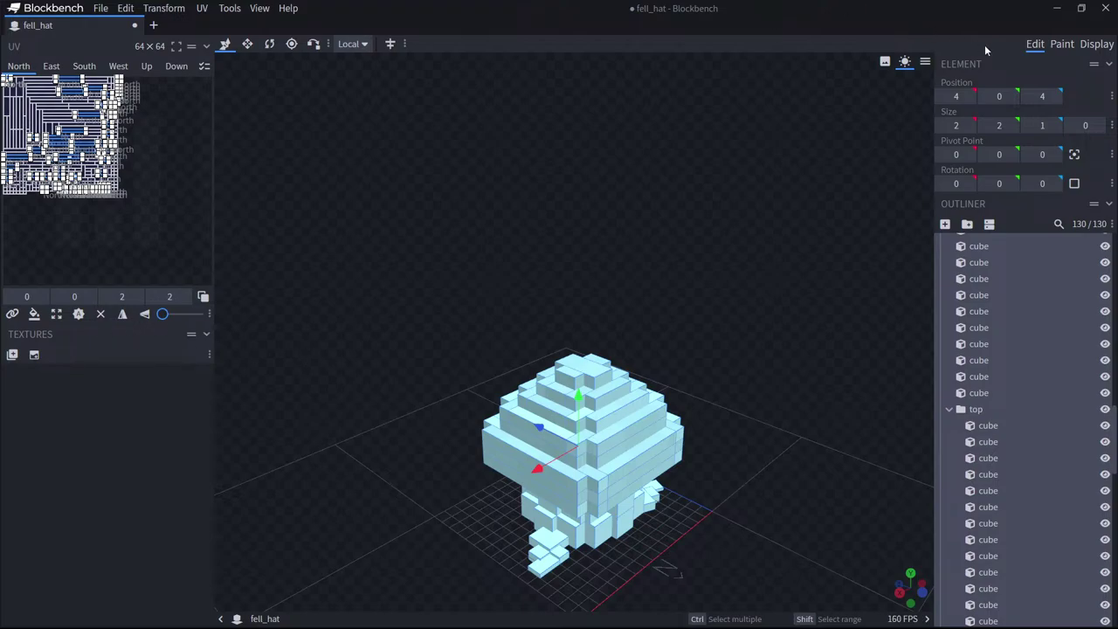
click(1061, 44)
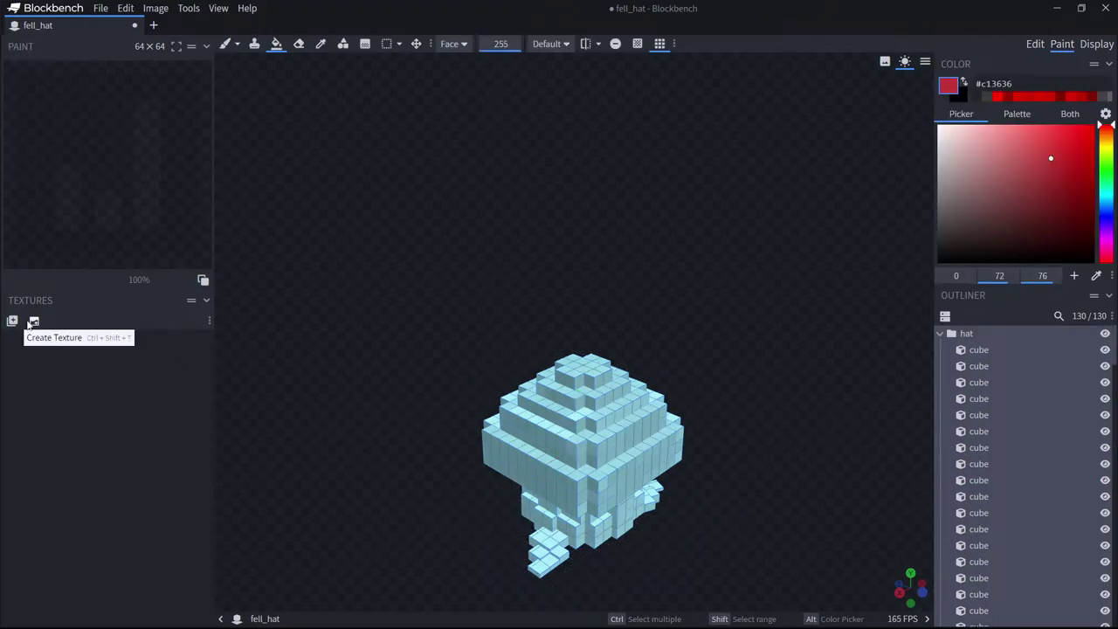
scroll(988, 474, down, 5)
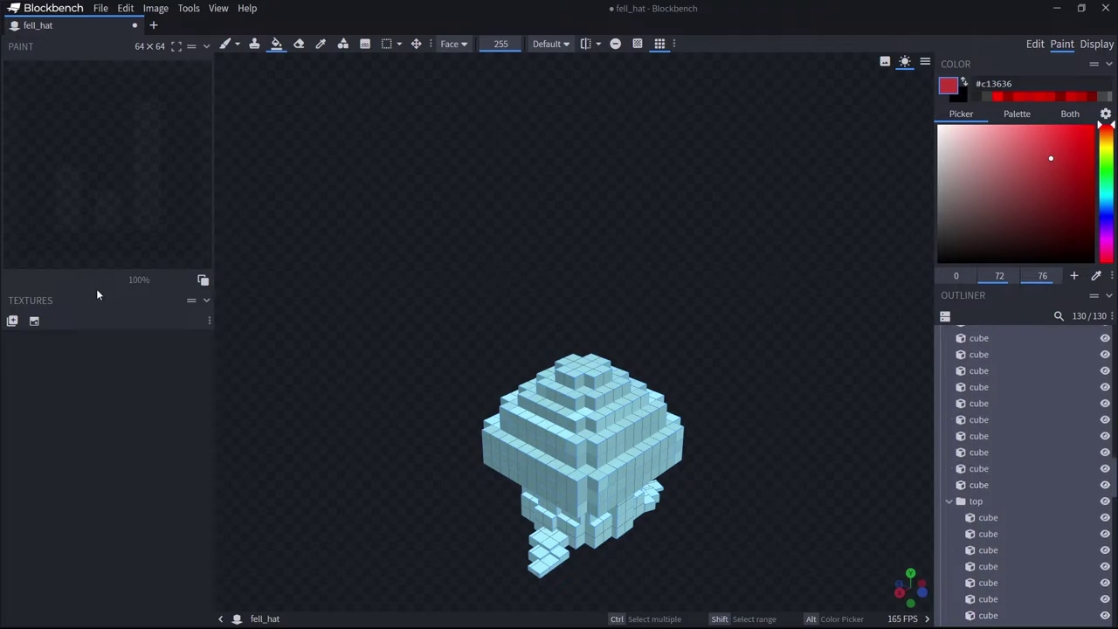
click(13, 321)
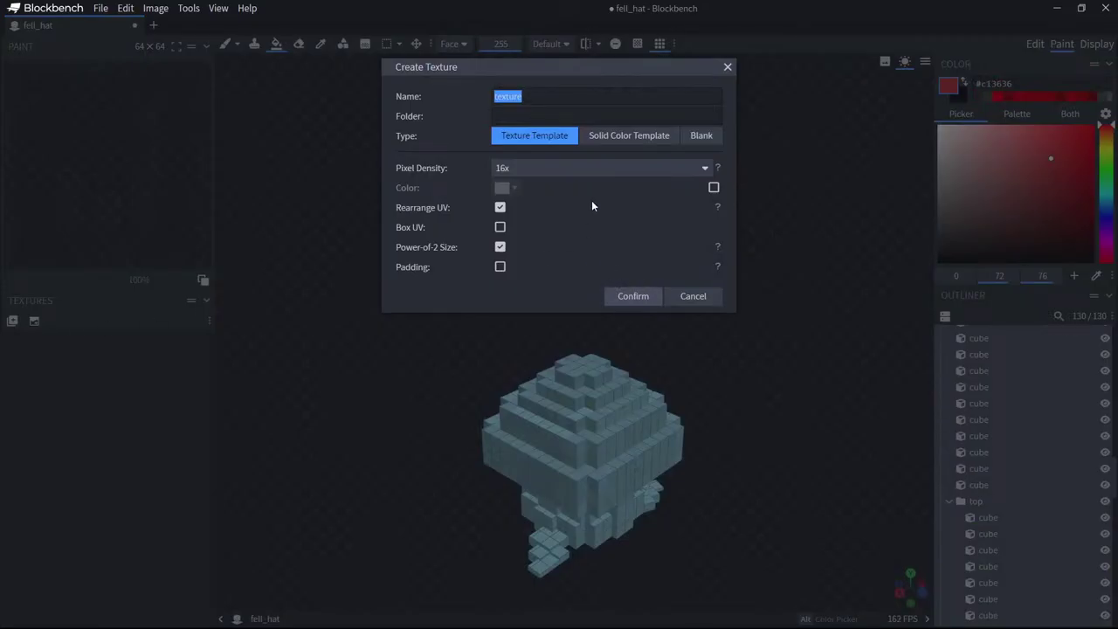
text(mushroom)
click(637, 295)
Check the newly textured model by briefly hiding and restoring the top group and the hat group.
mouse_move(684, 370)
mouse_down()
mouse_move(661, 334)
mouse_move(634, 369)
mouse_move(698, 369)
mouse_up()
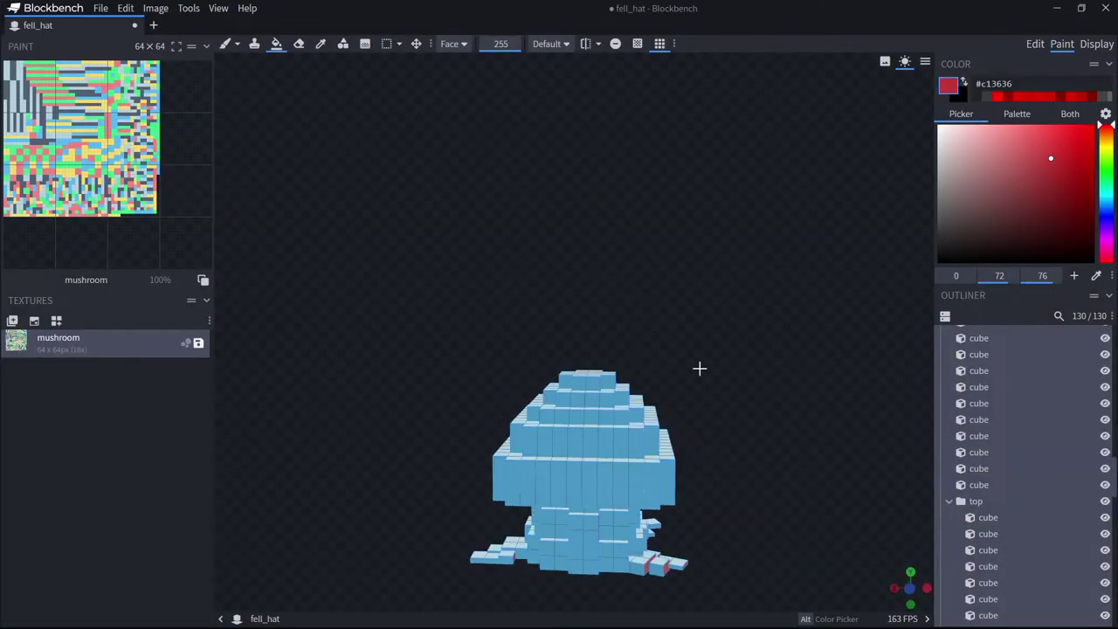
click(1104, 501)
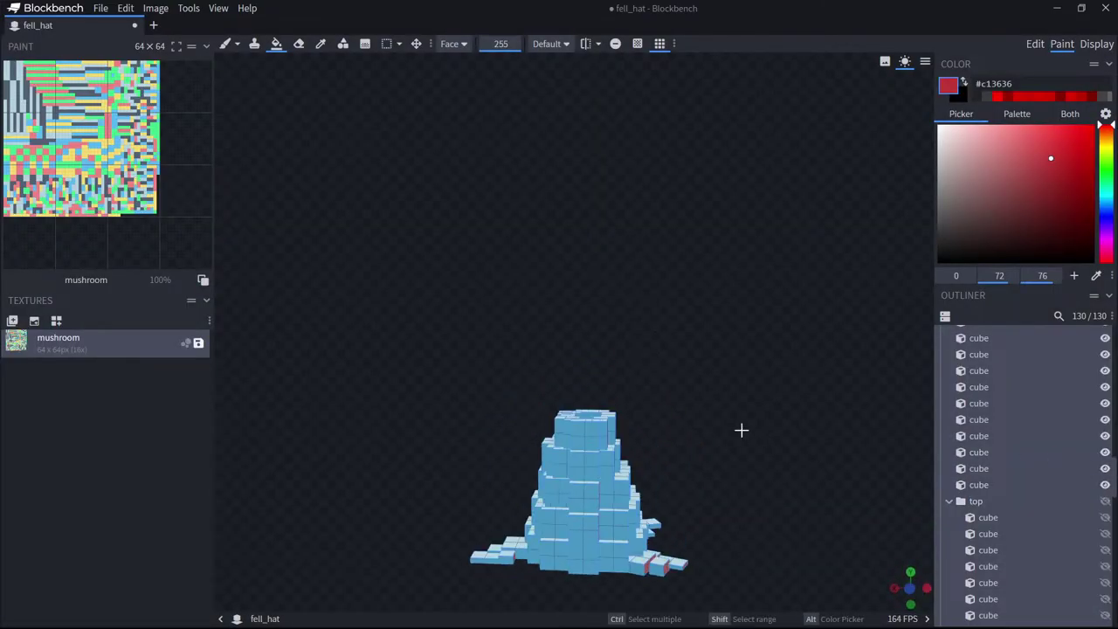
drag(740, 430, 699, 454)
click(1105, 501)
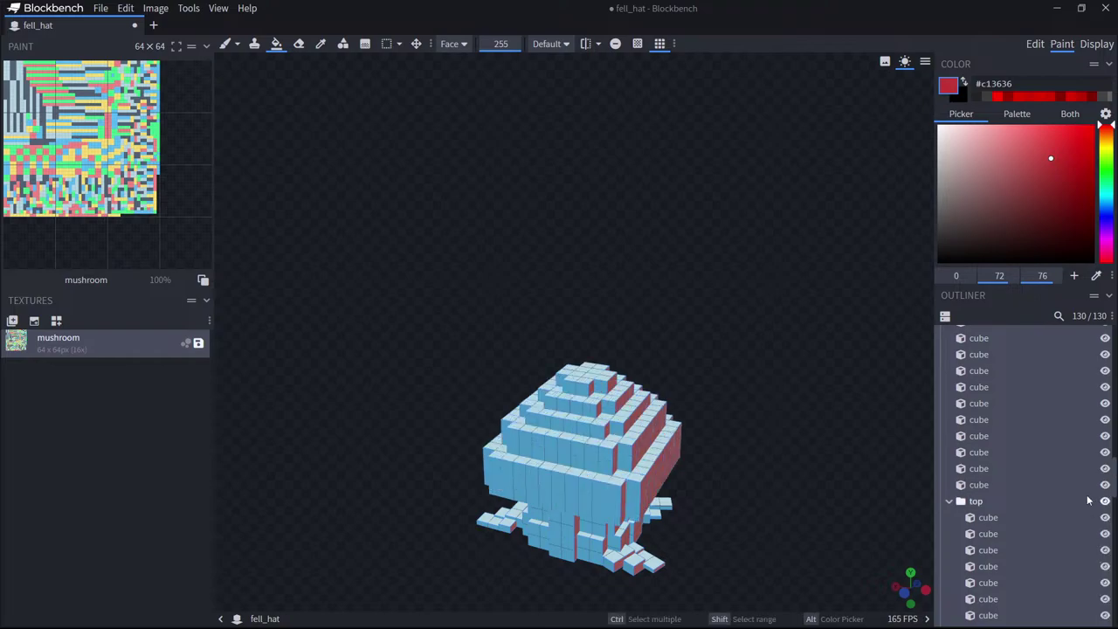
scroll(1104, 401, up, 5)
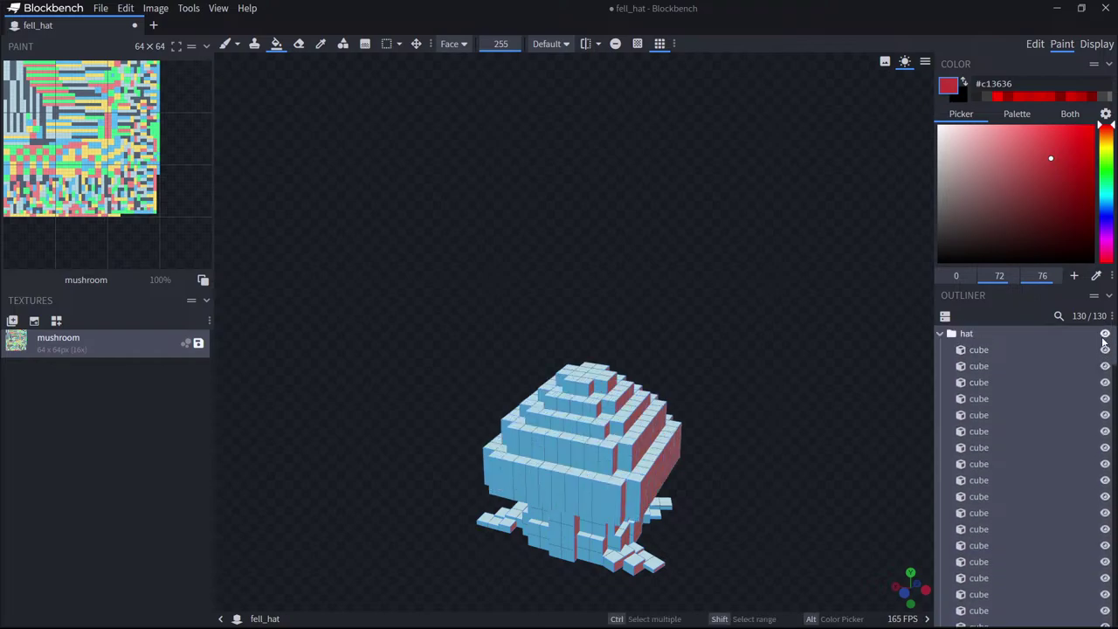
click(1104, 333)
click(1103, 334)
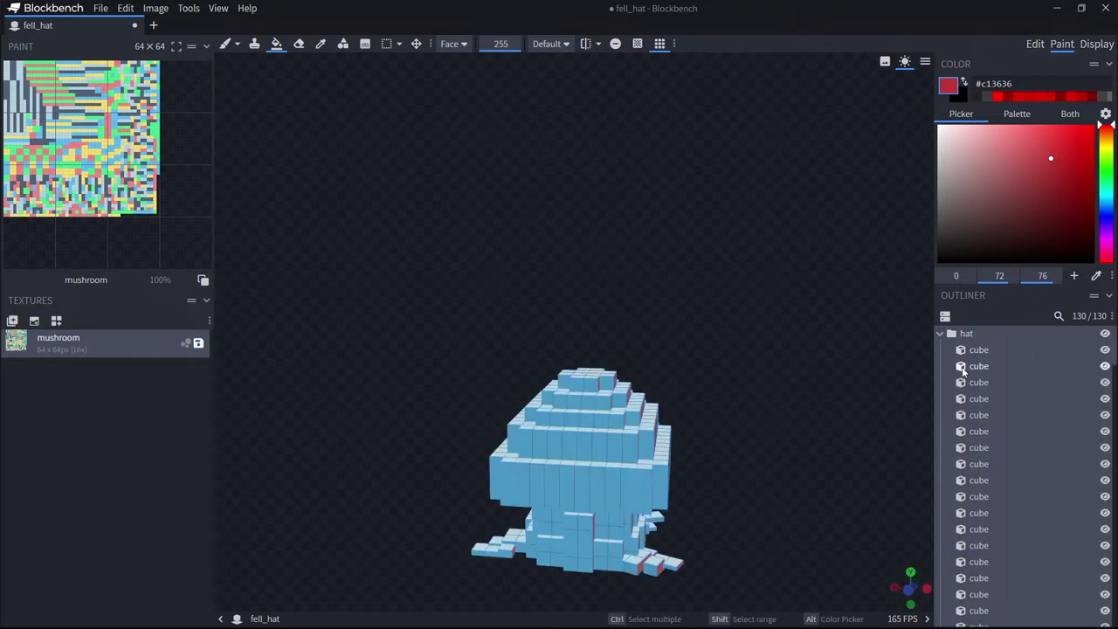
Hide the top group to expose the trunk, and select a single cube in the hat group.
scroll(1060, 385, down, 2)
scroll(1063, 431, down, 3)
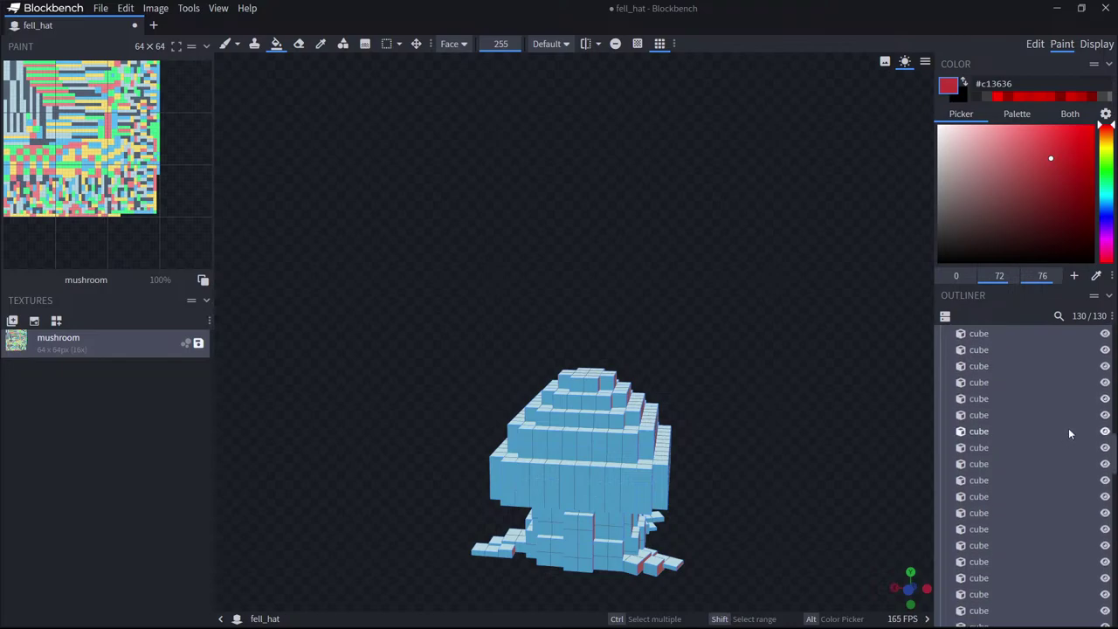
click(1105, 501)
drag(789, 466, 600, 476)
drag(640, 429, 738, 461)
click(978, 453)
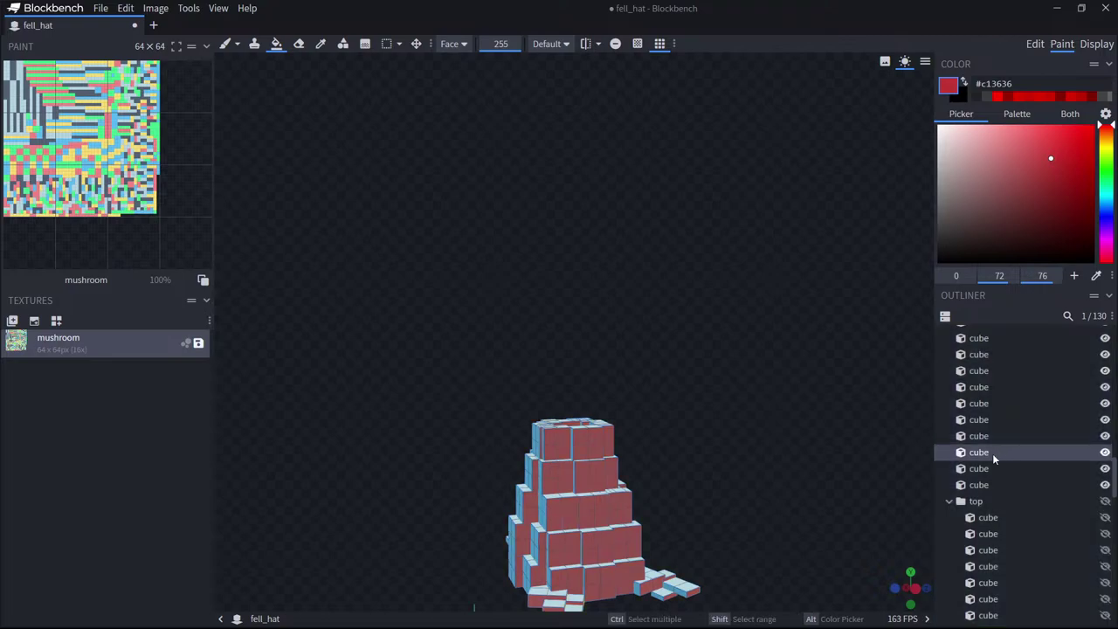
Choose the tan colour #b59074 and fill the faces on the red side of the exposed tree trunk.
mouse_move(759, 496)
mouse_down()
mouse_move(776, 514)
mouse_move(748, 501)
mouse_up()
drag(1006, 203, 987, 186)
drag(1110, 197, 1108, 134)
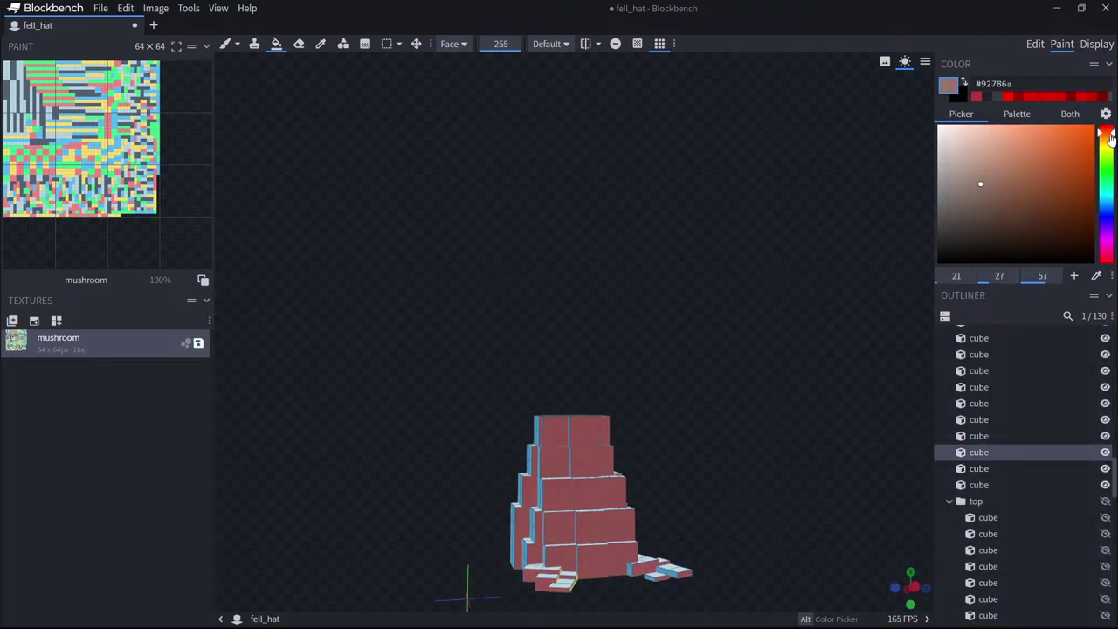
click(1004, 170)
drag(1000, 170, 994, 170)
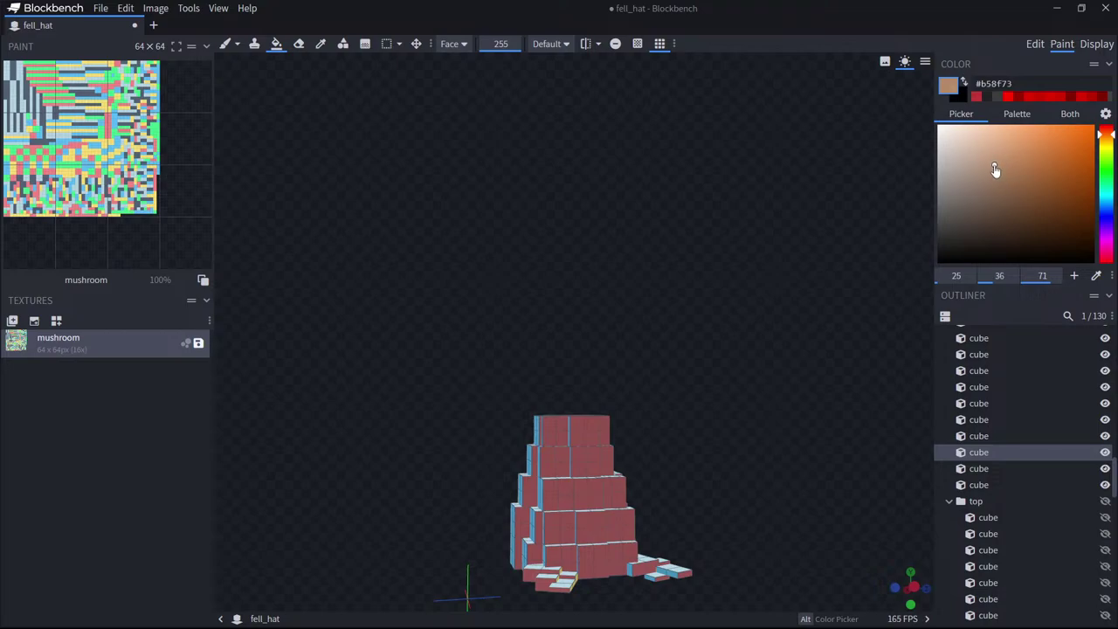
click(561, 480)
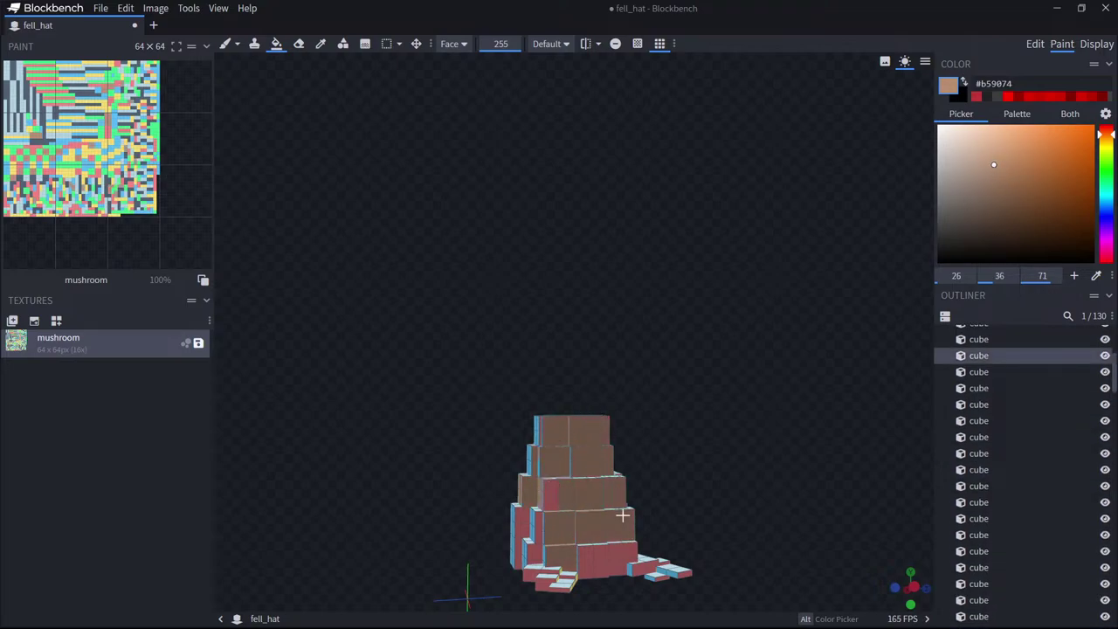
drag(755, 475, 630, 437)
mouse_move(533, 525)
mouse_down()
mouse_move(527, 519)
mouse_move(604, 446)
mouse_move(542, 459)
mouse_move(537, 447)
mouse_move(558, 431)
mouse_up()
Lighten the paint colour to #cda688 and fill the outer faces of another trunk side and its adjoining roots.
click(989, 152)
drag(767, 456, 650, 489)
mouse_move(560, 430)
mouse_down()
mouse_move(528, 514)
mouse_move(485, 559)
mouse_move(438, 564)
mouse_move(524, 428)
mouse_move(491, 404)
mouse_up()
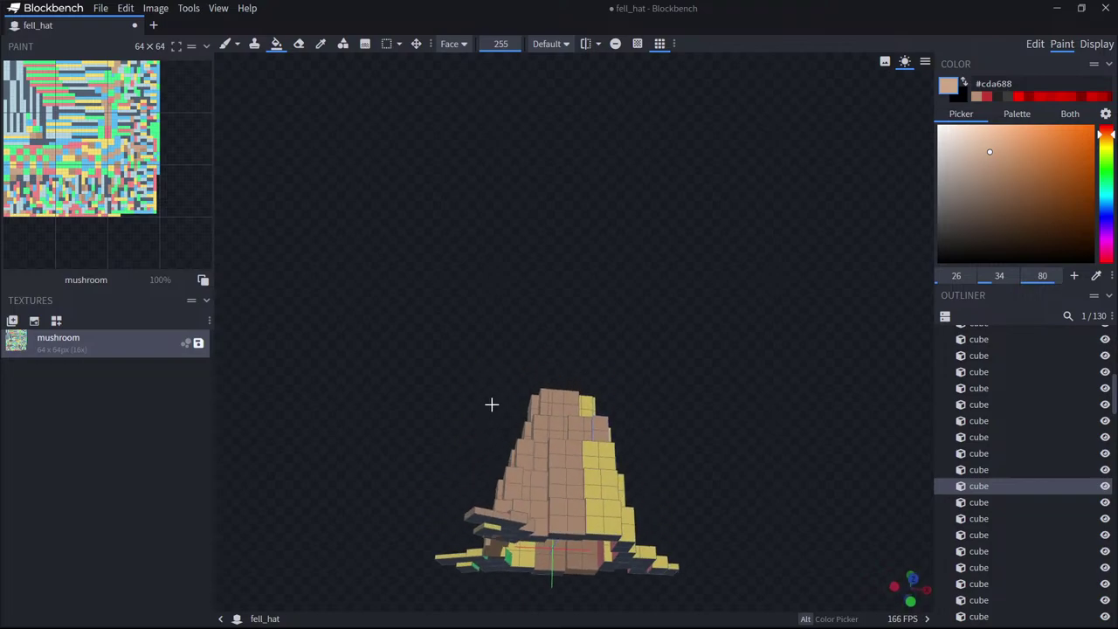
drag(490, 514, 494, 548)
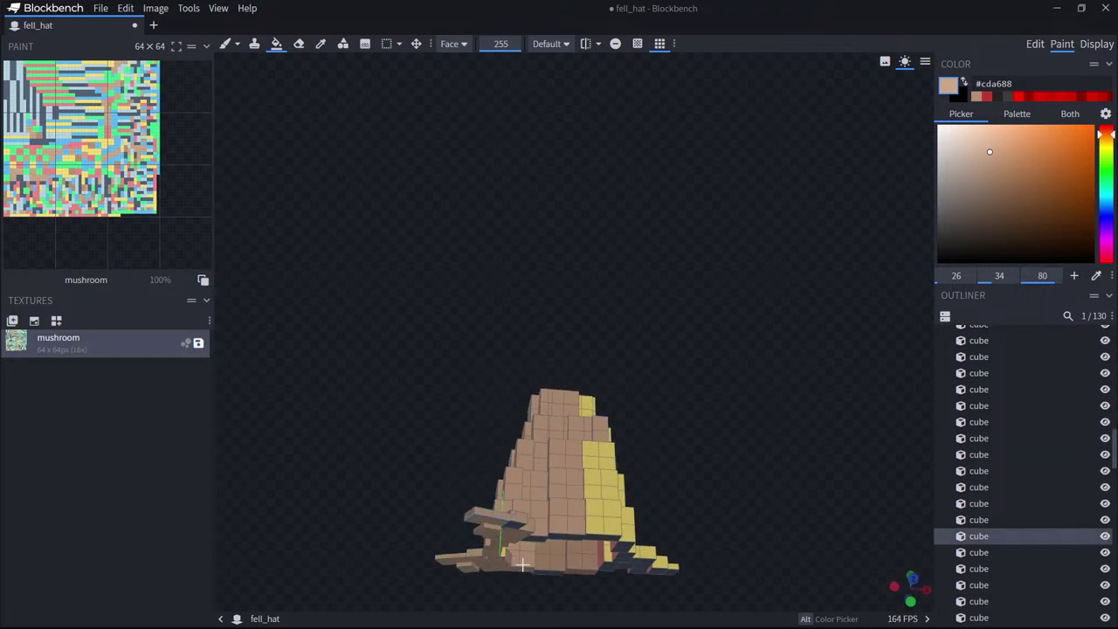
mouse_move(559, 559)
mouse_down()
mouse_move(692, 492)
mouse_move(562, 288)
mouse_up()
Fill the underside of the trunk and roots and the first inner wall faces with #cda688.
drag(693, 324, 657, 447)
mouse_move(576, 447)
mouse_down()
mouse_move(505, 425)
mouse_move(540, 411)
mouse_move(530, 424)
mouse_up()
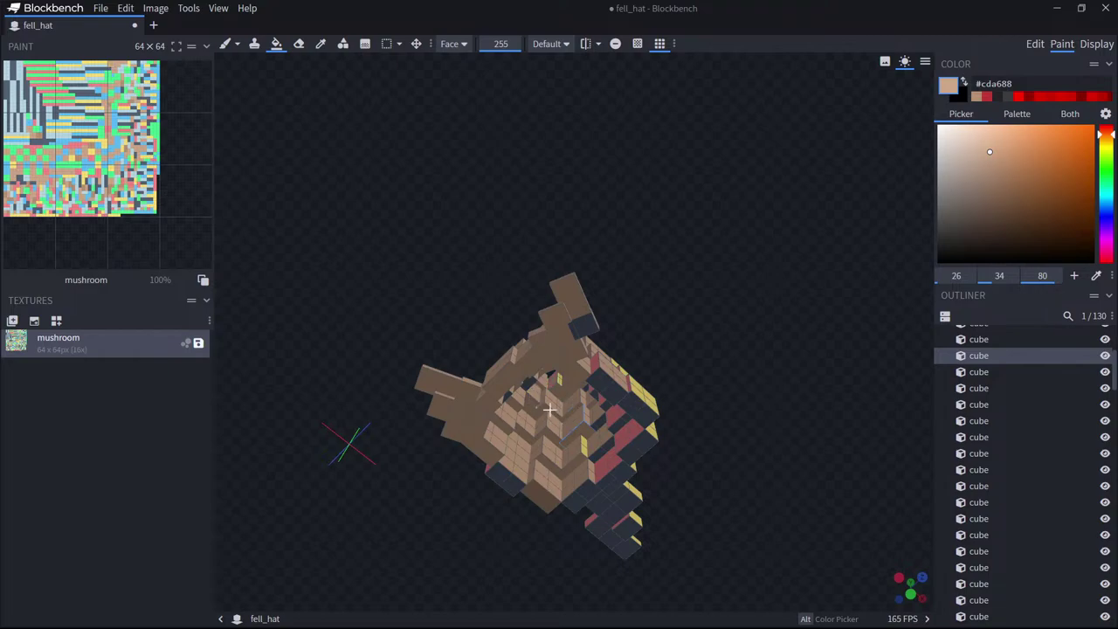
drag(546, 533, 639, 531)
mouse_move(641, 459)
mouse_down()
mouse_move(641, 469)
mouse_move(606, 431)
mouse_move(624, 495)
mouse_move(502, 524)
mouse_move(452, 451)
mouse_move(607, 474)
mouse_up()
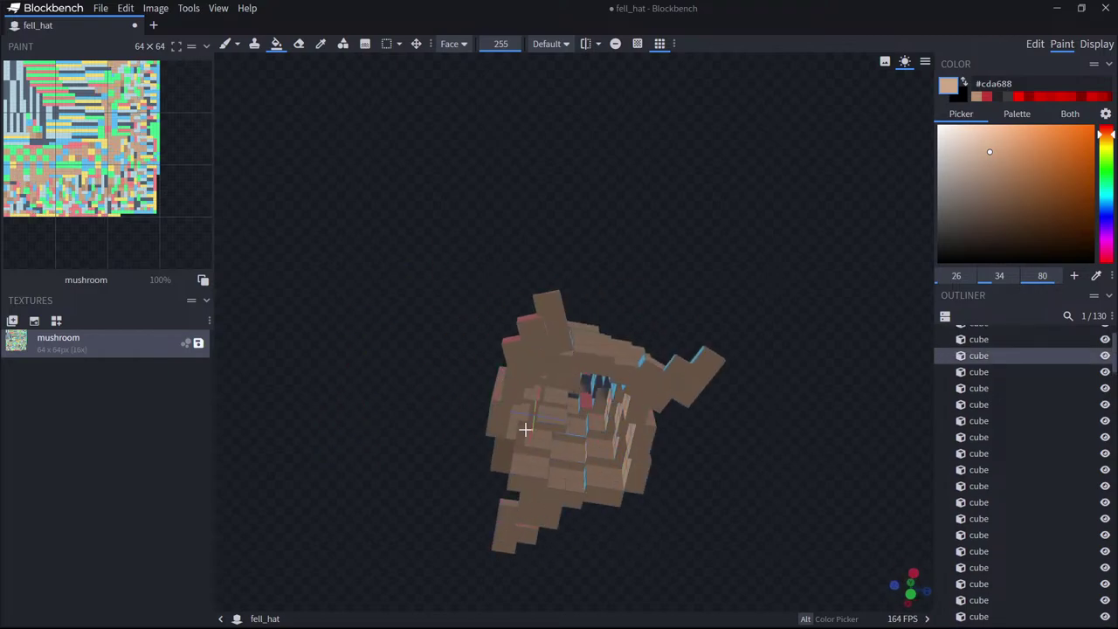
drag(843, 496, 752, 477)
click(617, 386)
Fill the remaining inner wall faces of the hollow trunk with #cda688, working around from below.
drag(845, 444, 686, 415)
click(558, 417)
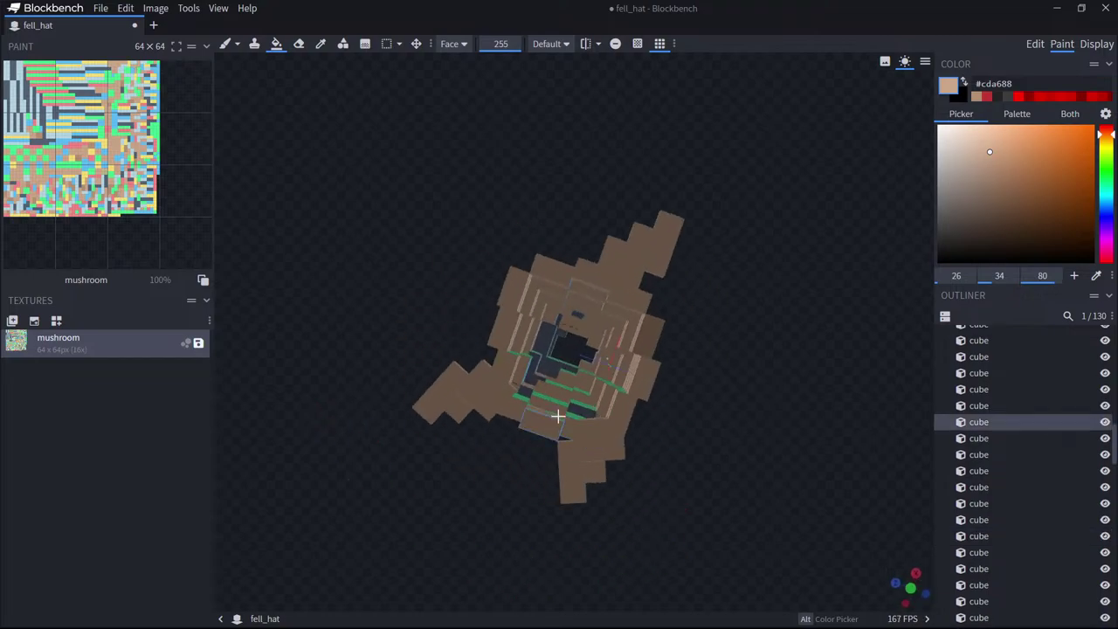
drag(566, 386, 603, 480)
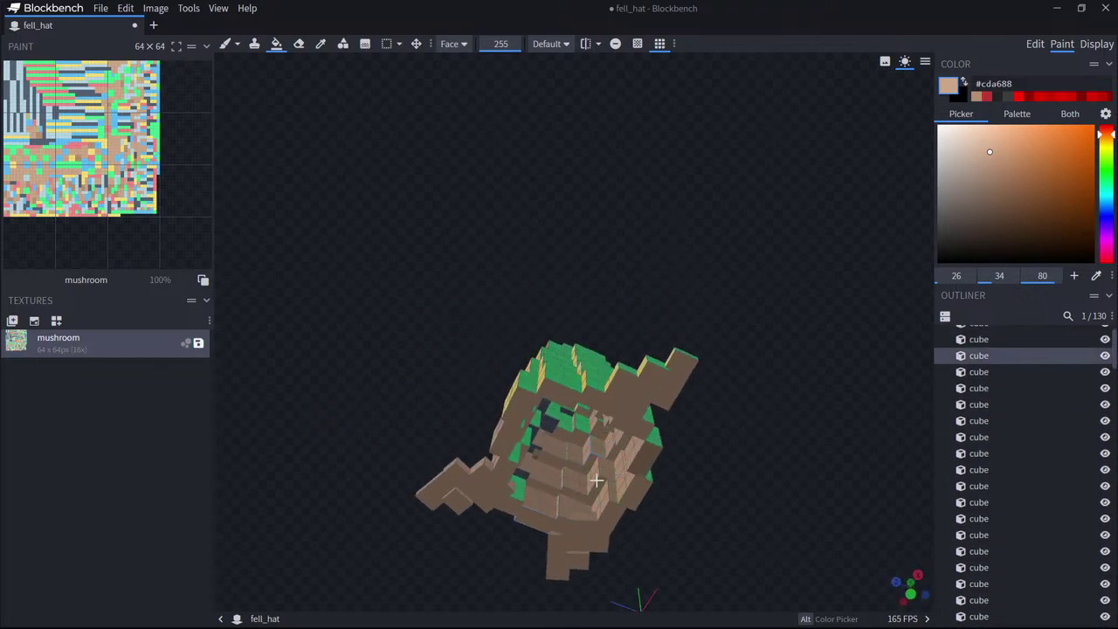
drag(808, 495, 718, 480)
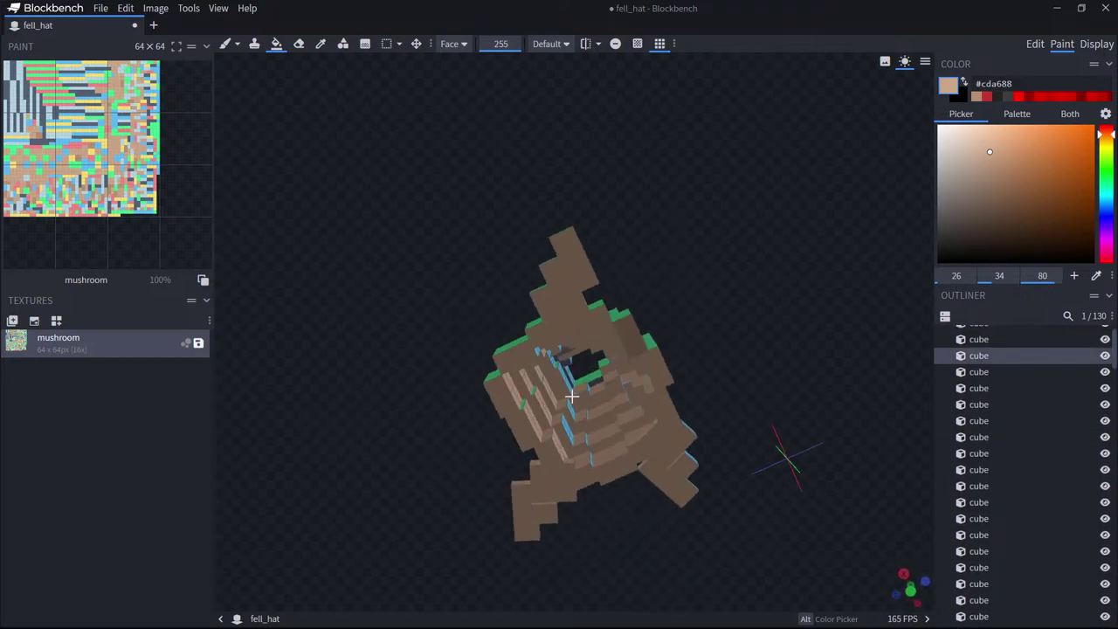
click(569, 398)
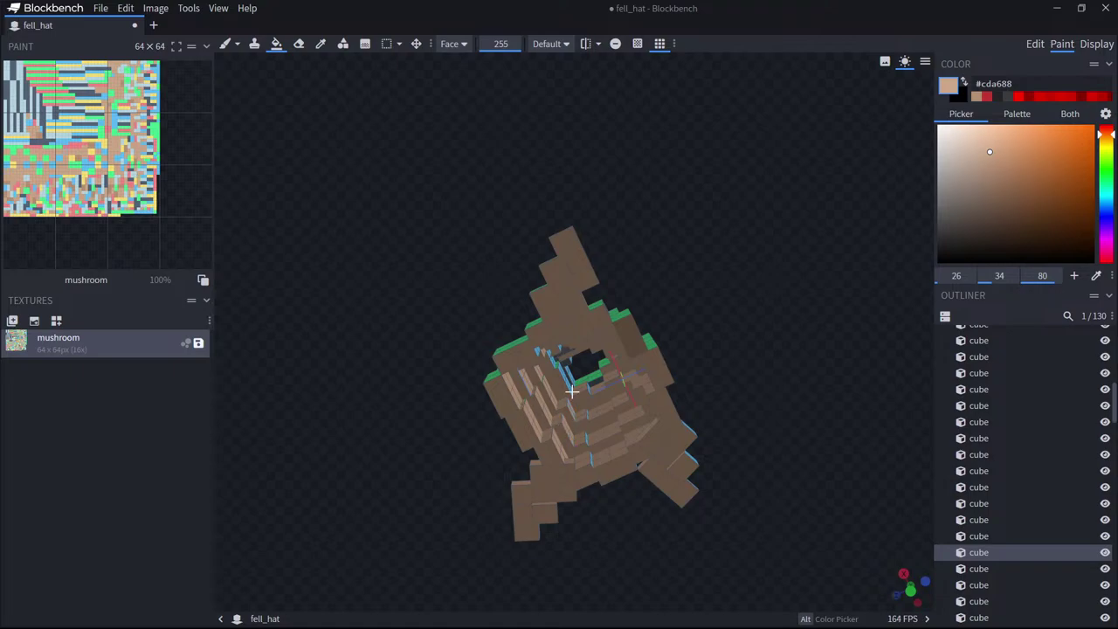
drag(691, 406, 566, 407)
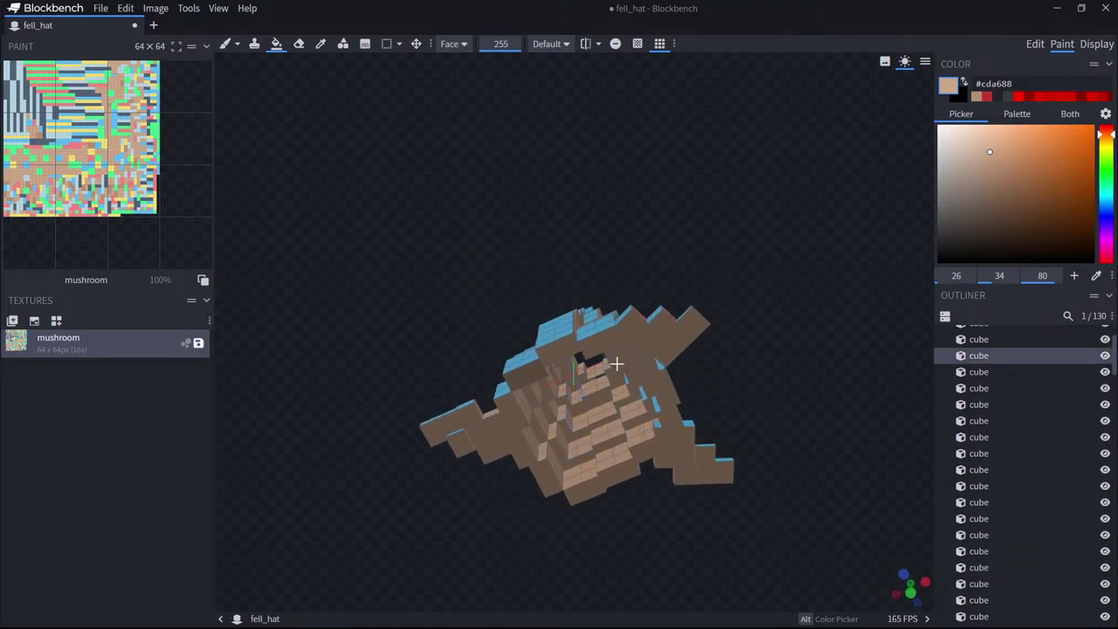
drag(616, 363, 624, 410)
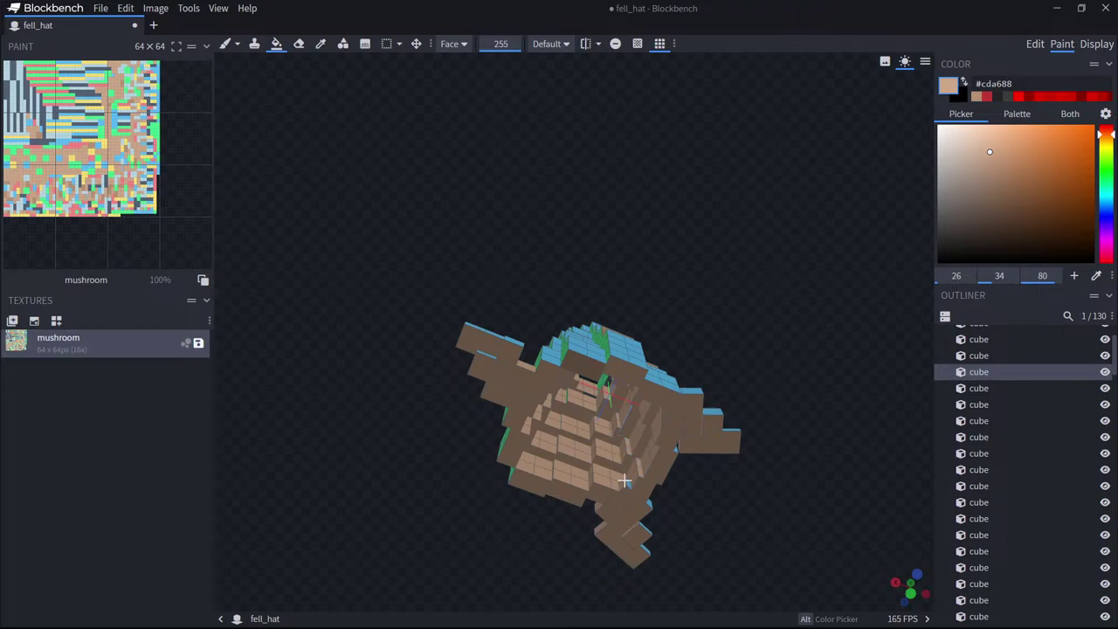
drag(666, 533, 569, 590)
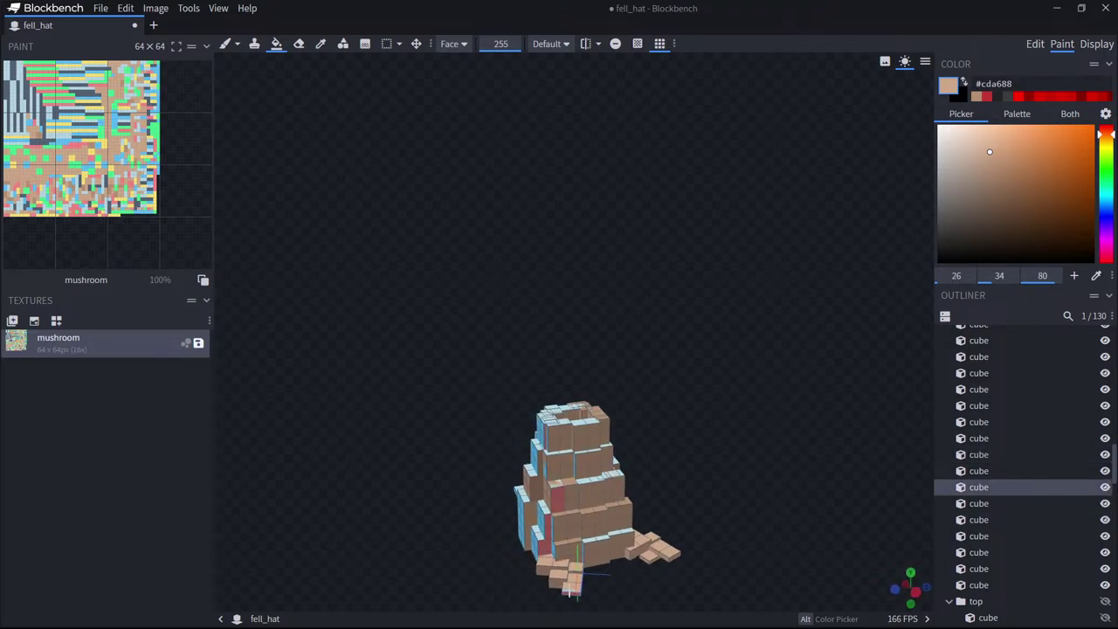
Fill the leftover red and blue outer trunk faces and the faces of the nearby roots with #cda688.
click(556, 494)
drag(687, 503, 745, 485)
scroll(633, 499, up, 3)
drag(561, 466, 571, 468)
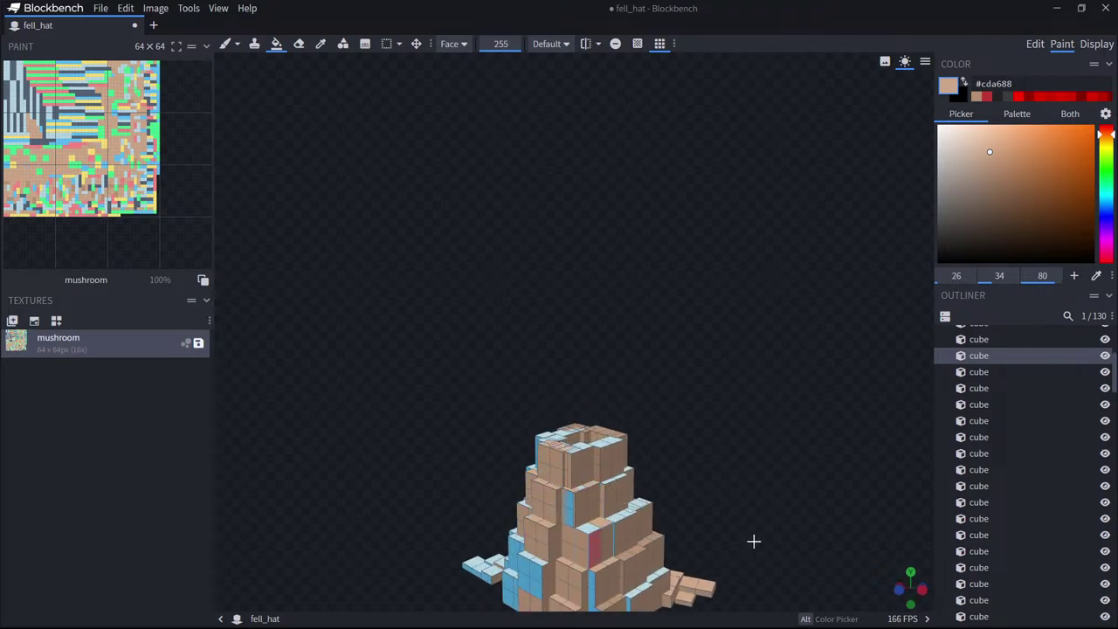
mouse_move(754, 541)
mouse_down()
mouse_move(746, 516)
mouse_move(728, 508)
mouse_move(770, 499)
mouse_up()
mouse_move(564, 526)
mouse_down()
mouse_move(557, 594)
mouse_move(537, 578)
mouse_up()
mouse_move(389, 556)
mouse_down()
mouse_move(593, 494)
mouse_move(595, 554)
mouse_move(586, 553)
mouse_up()
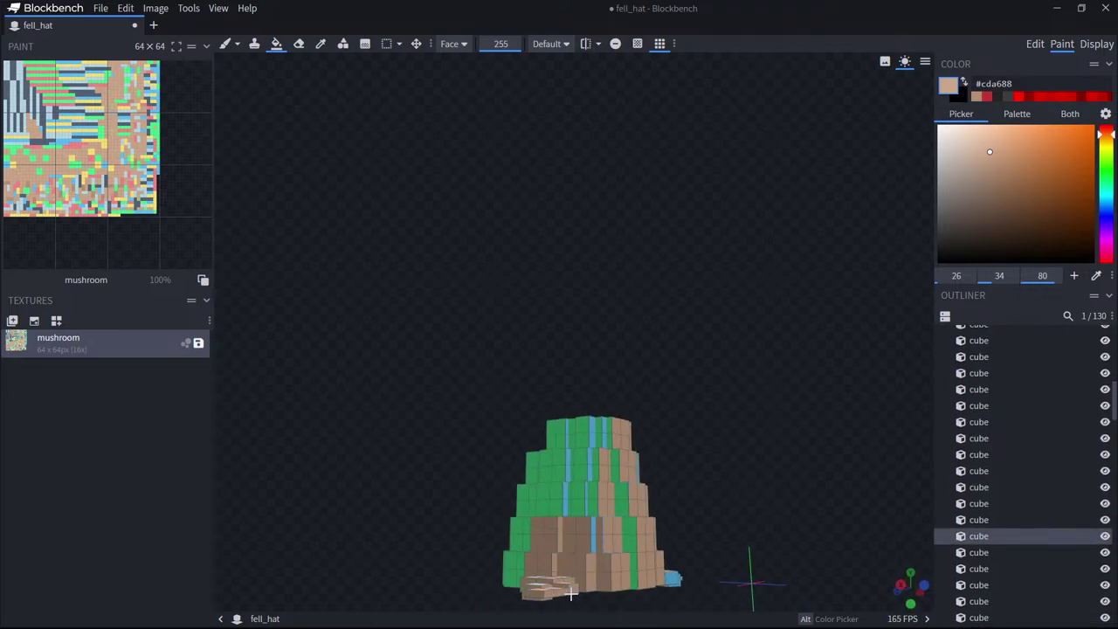
Fill the green, blue and yellow faces on the remaining outer sides of the trunk with #cda688.
mouse_move(533, 586)
mouse_down()
mouse_move(581, 475)
mouse_move(619, 426)
mouse_move(624, 436)
mouse_move(581, 435)
mouse_up()
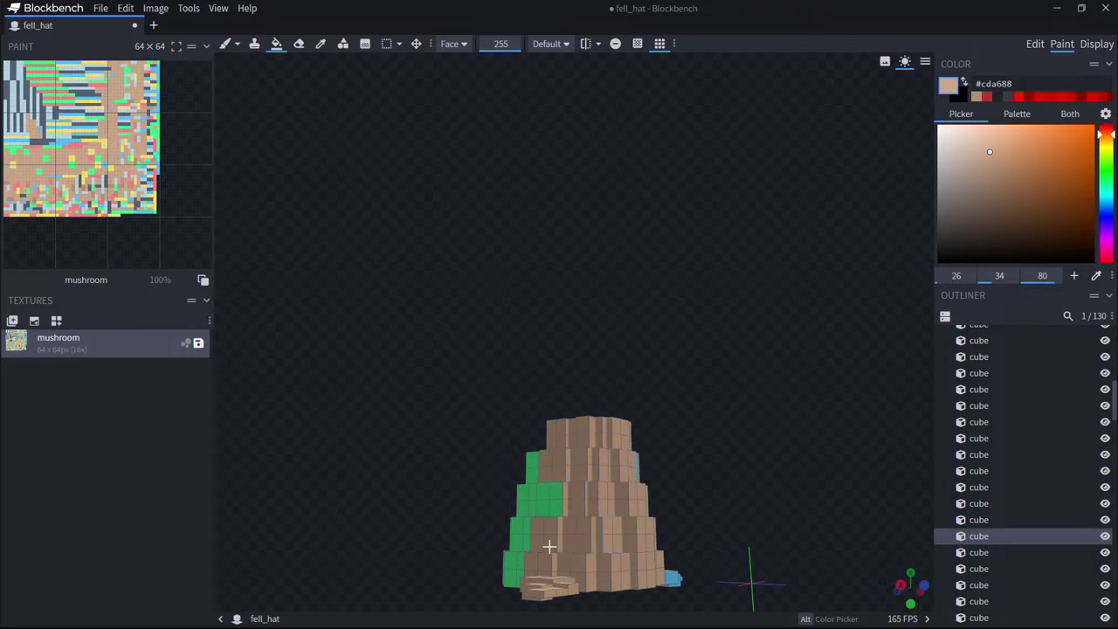
mouse_move(549, 547)
mouse_down()
mouse_move(539, 506)
mouse_move(526, 501)
mouse_up()
drag(454, 501, 586, 513)
mouse_move(559, 549)
mouse_down()
mouse_move(551, 525)
mouse_move(591, 567)
mouse_move(592, 545)
mouse_up()
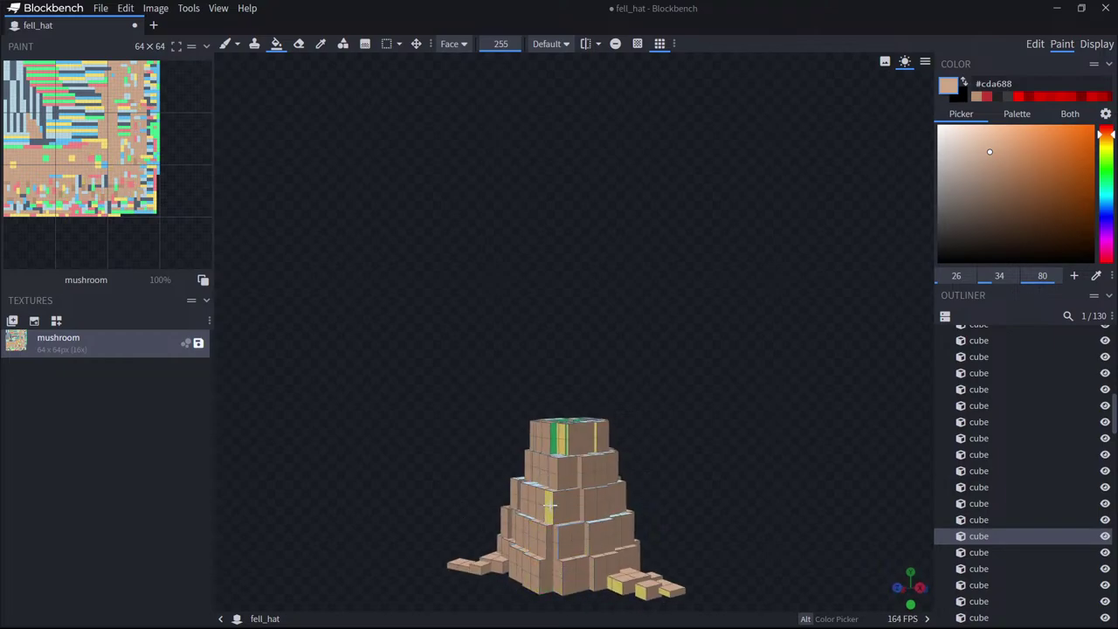
drag(552, 450, 586, 419)
drag(636, 486, 659, 506)
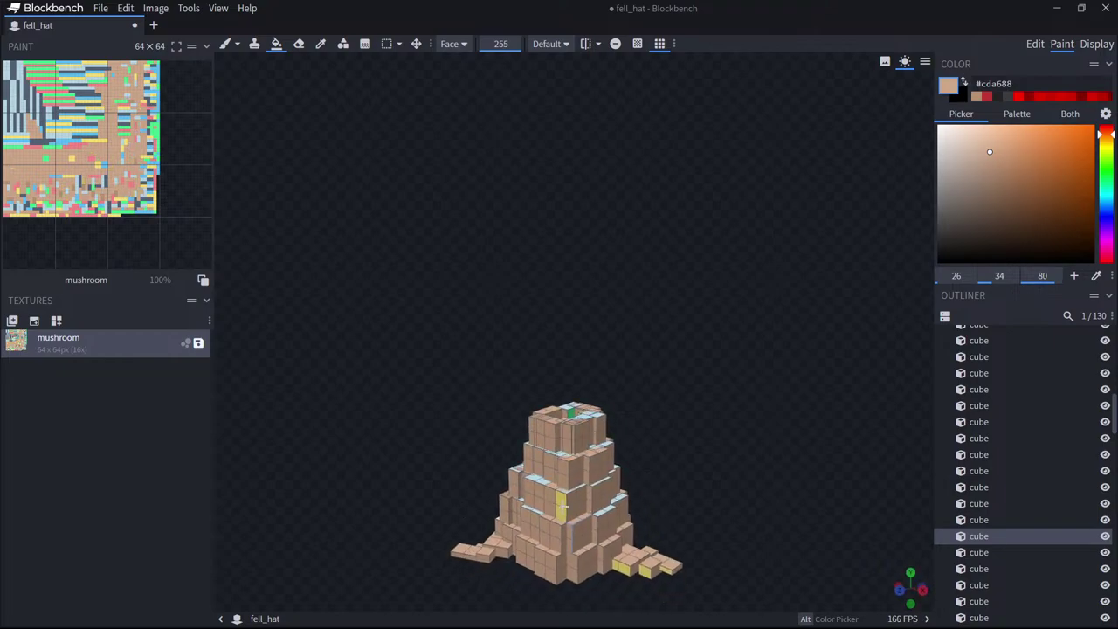
click(569, 499)
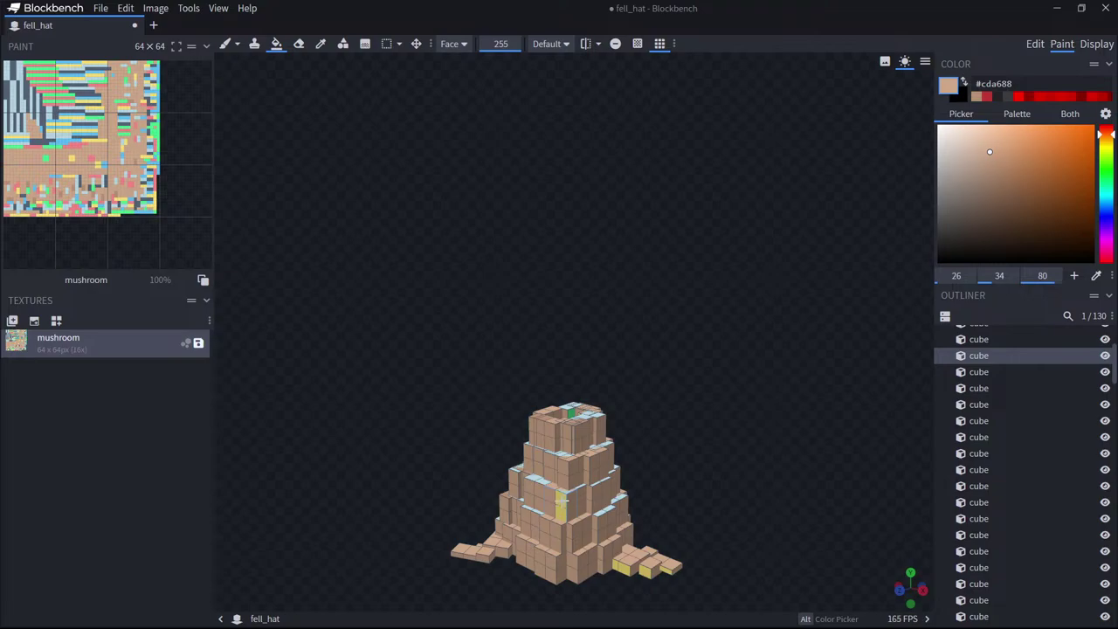
In Edit mode, shift the cube behind the yellow corner face along Z to clear the overlap, and return to Paint mode.
click(1035, 44)
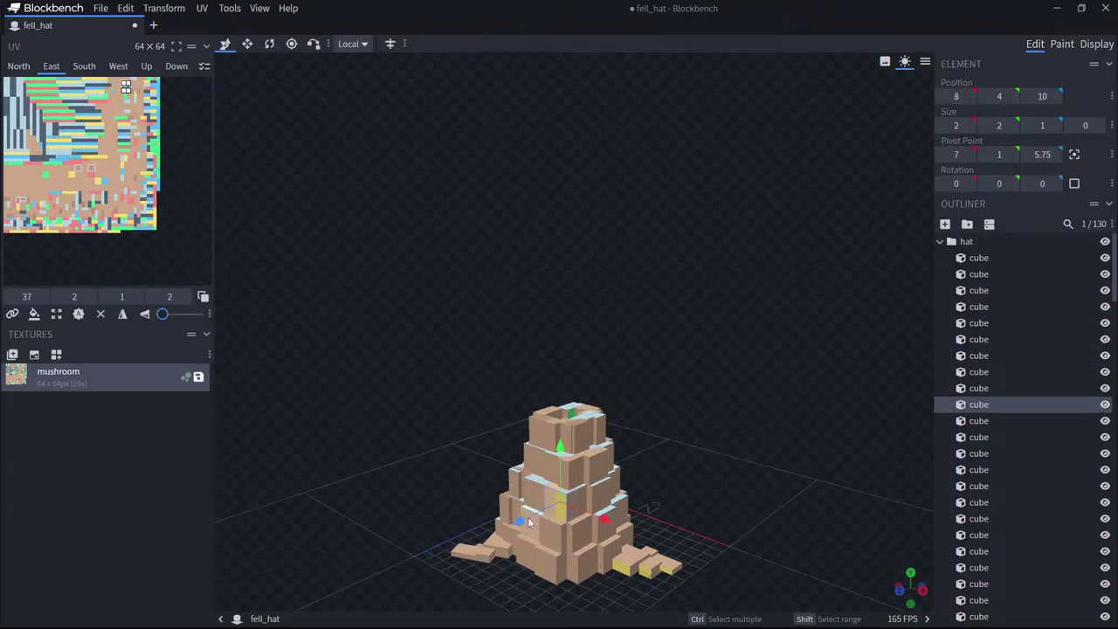
drag(521, 521, 526, 522)
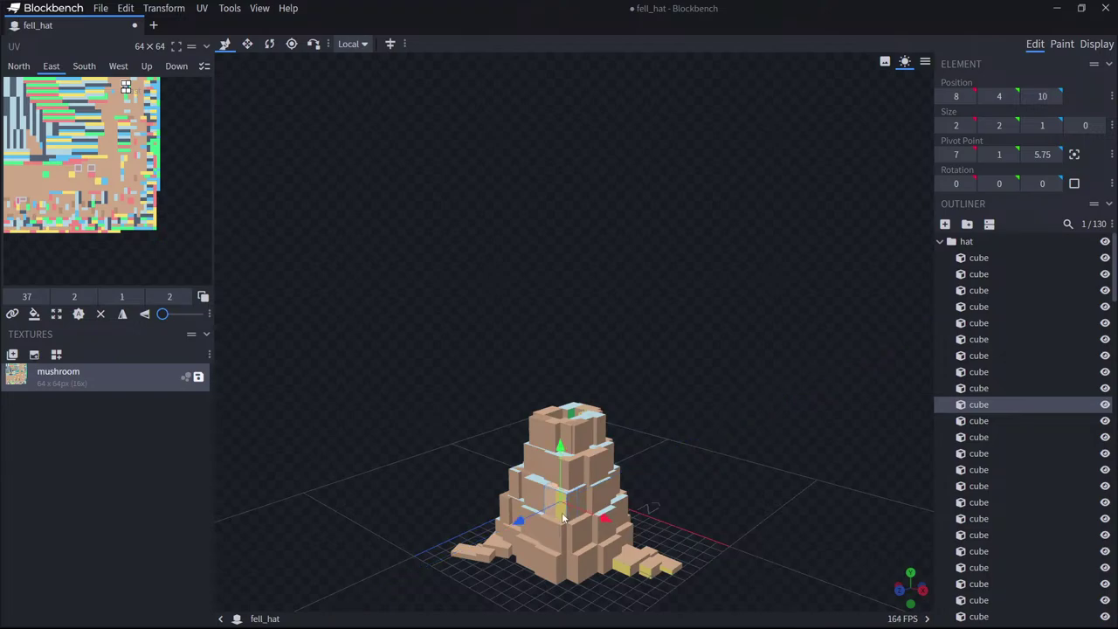
click(583, 500)
drag(529, 520, 536, 522)
click(1061, 44)
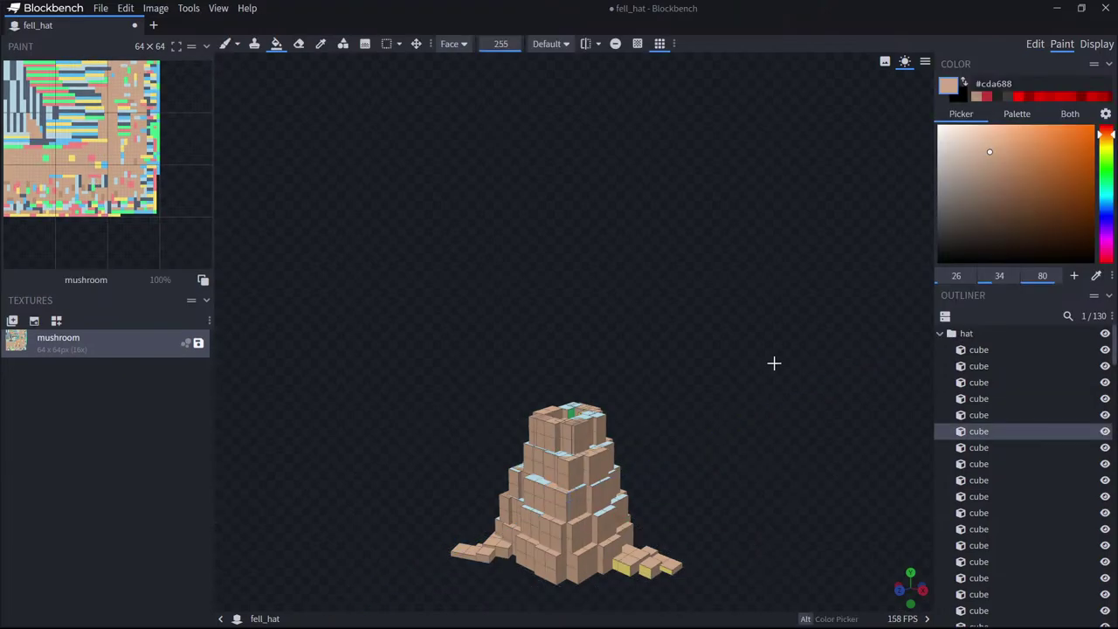
Fill the trunk's light-blue top faces and the yellow root faces with #cda688, working around from above.
mouse_move(773, 362)
mouse_down()
mouse_move(756, 409)
mouse_move(539, 423)
mouse_up()
drag(550, 408, 559, 405)
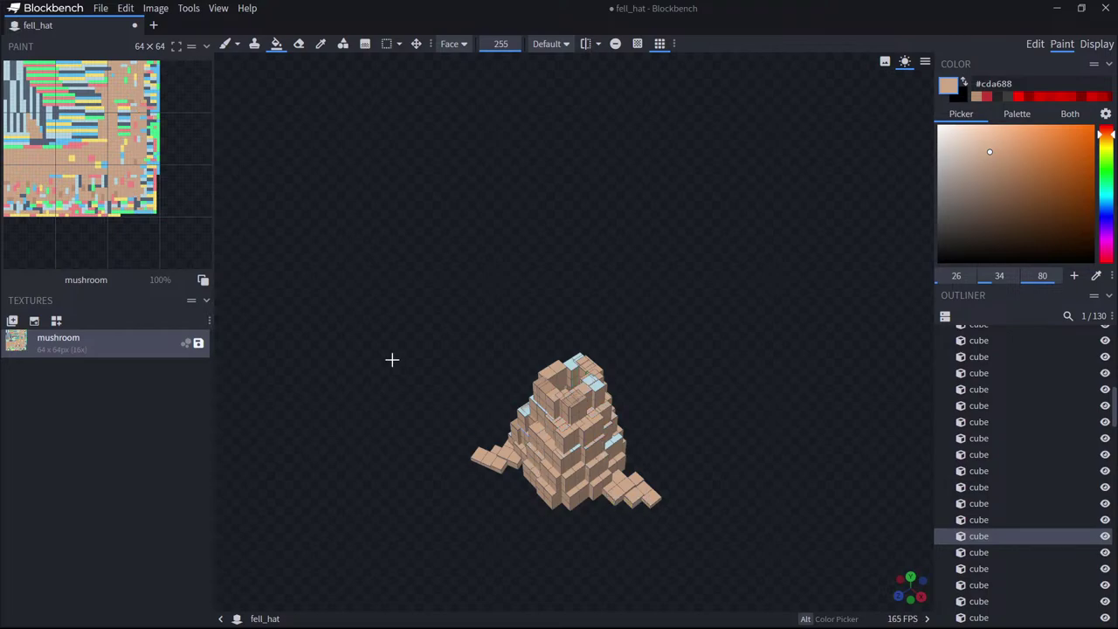
drag(392, 359, 495, 381)
mouse_move(529, 440)
mouse_down()
mouse_move(513, 420)
mouse_move(532, 403)
mouse_move(521, 377)
mouse_up()
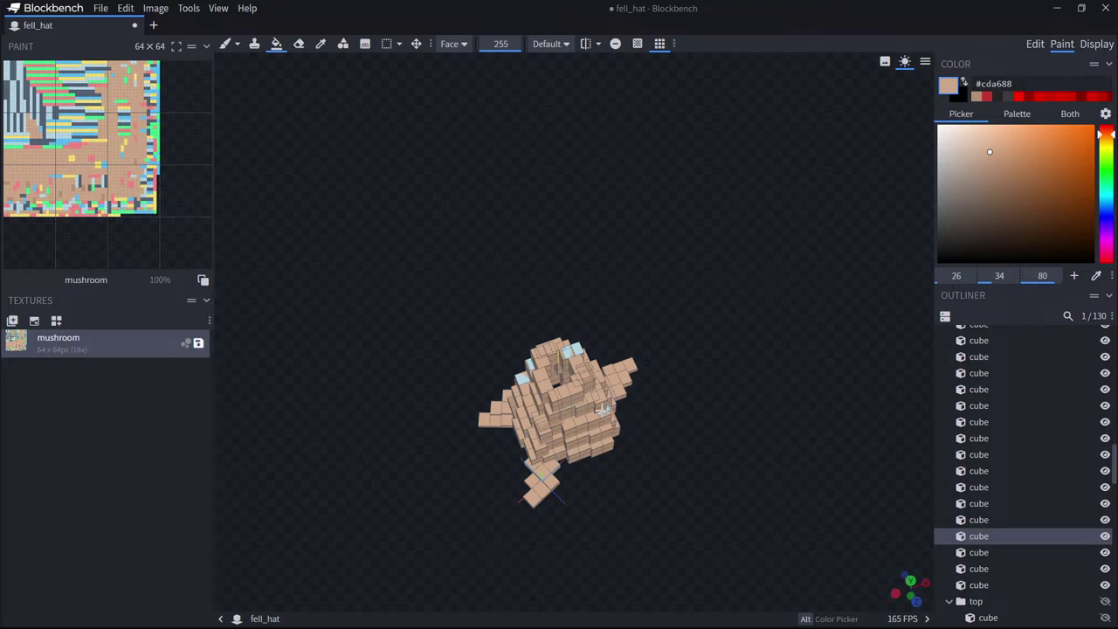
drag(616, 296, 683, 336)
click(523, 338)
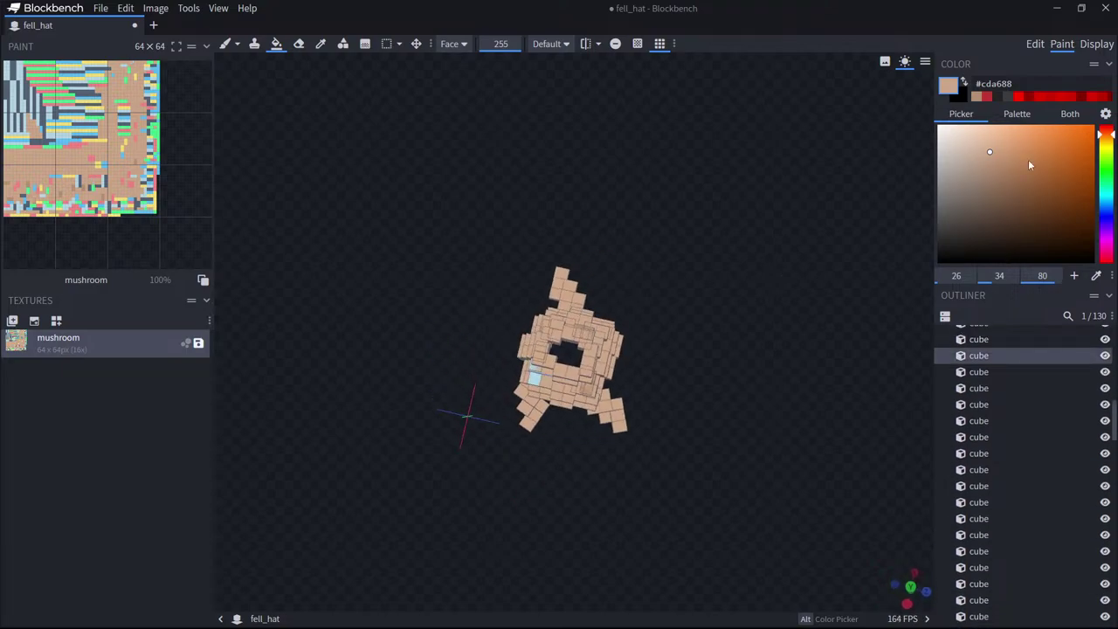
In Edit mode, move the overlapping 1 × 2 × 2 middle-tier cube to Z position 6, and return to Paint mode.
click(1035, 45)
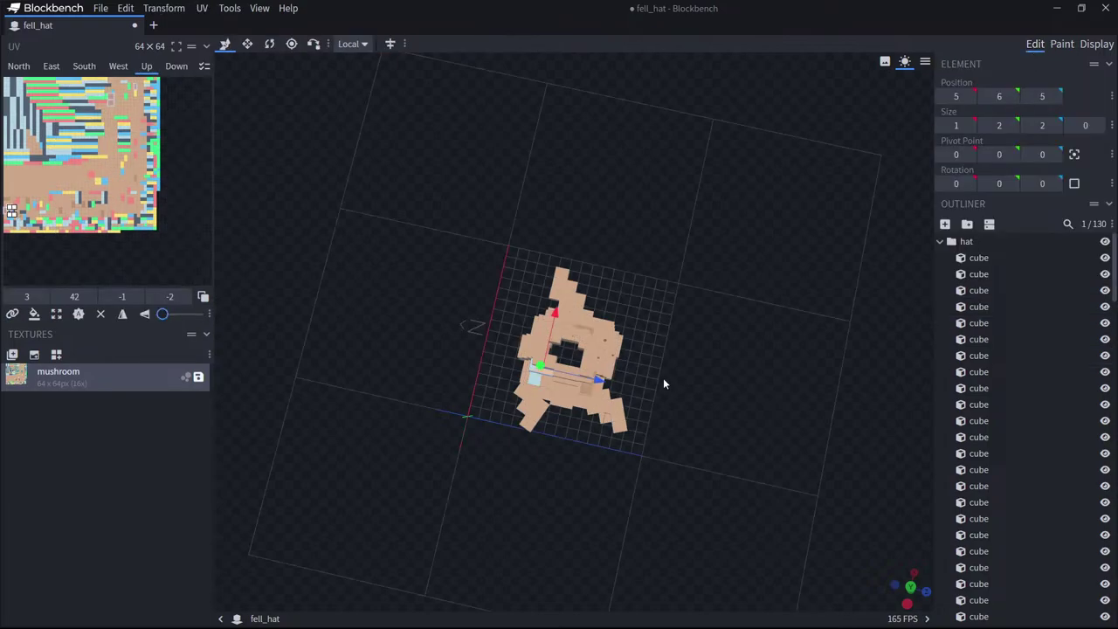
click(537, 378)
drag(524, 373, 565, 241)
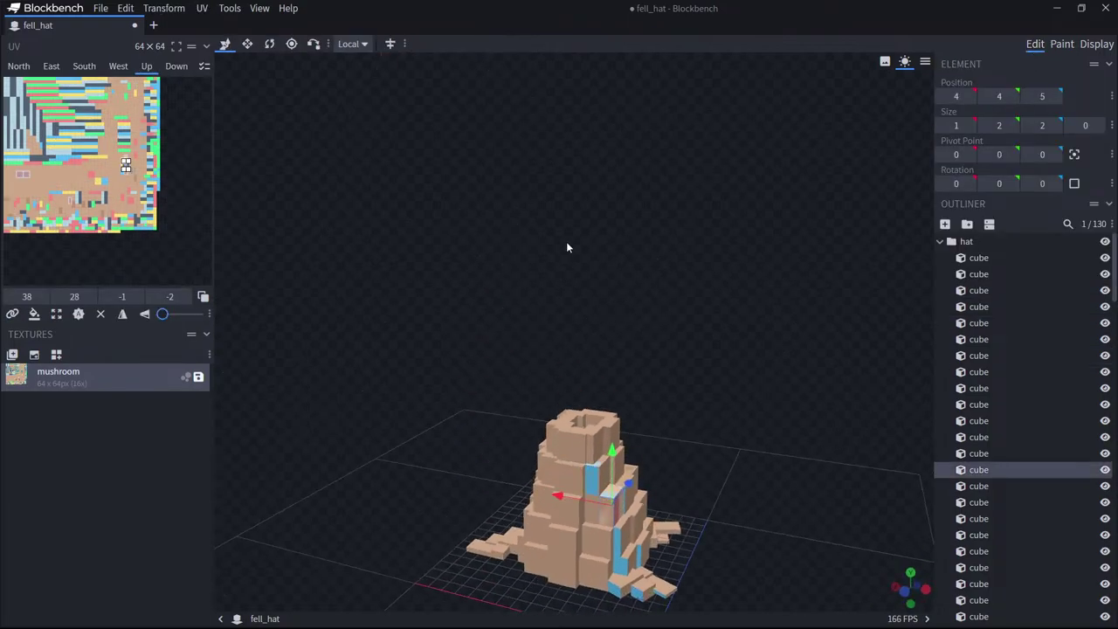
click(611, 510)
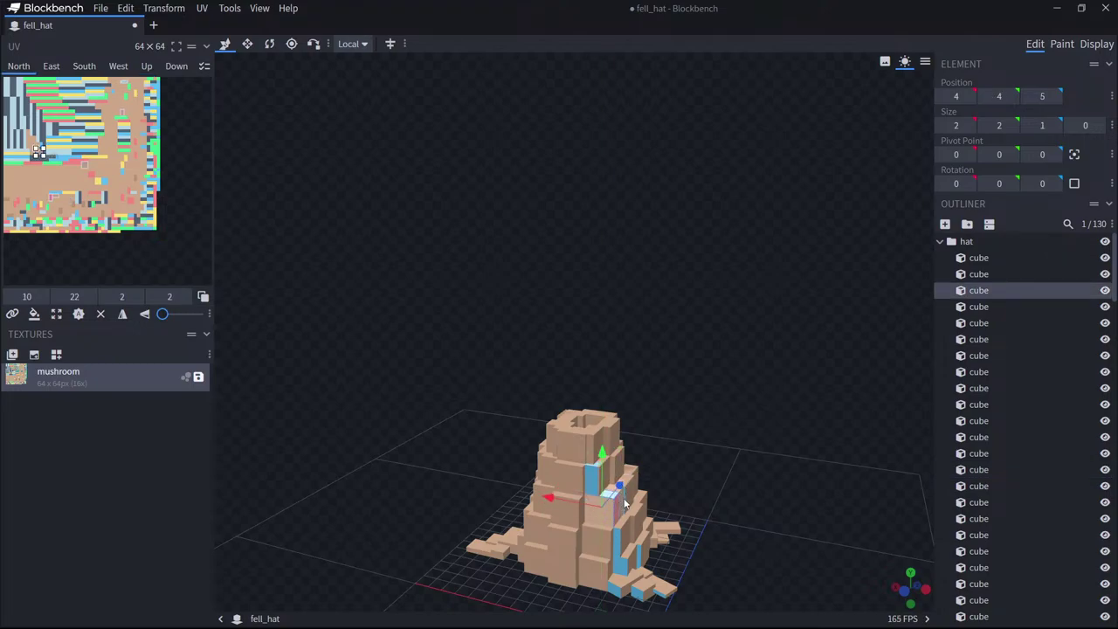
click(621, 497)
drag(765, 487, 619, 491)
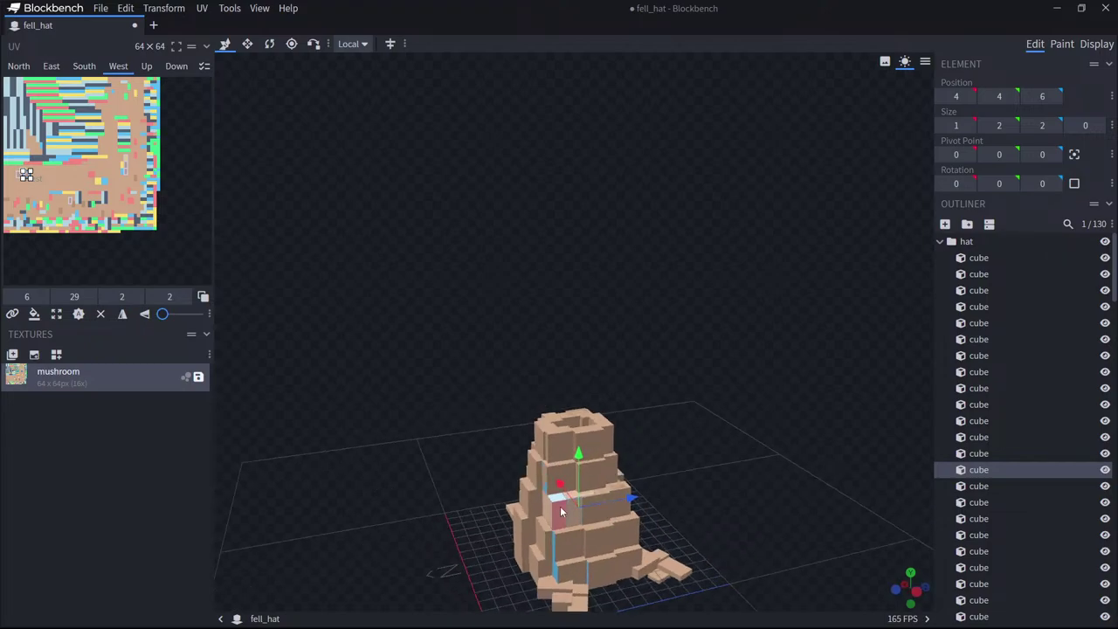
click(978, 290)
click(1061, 44)
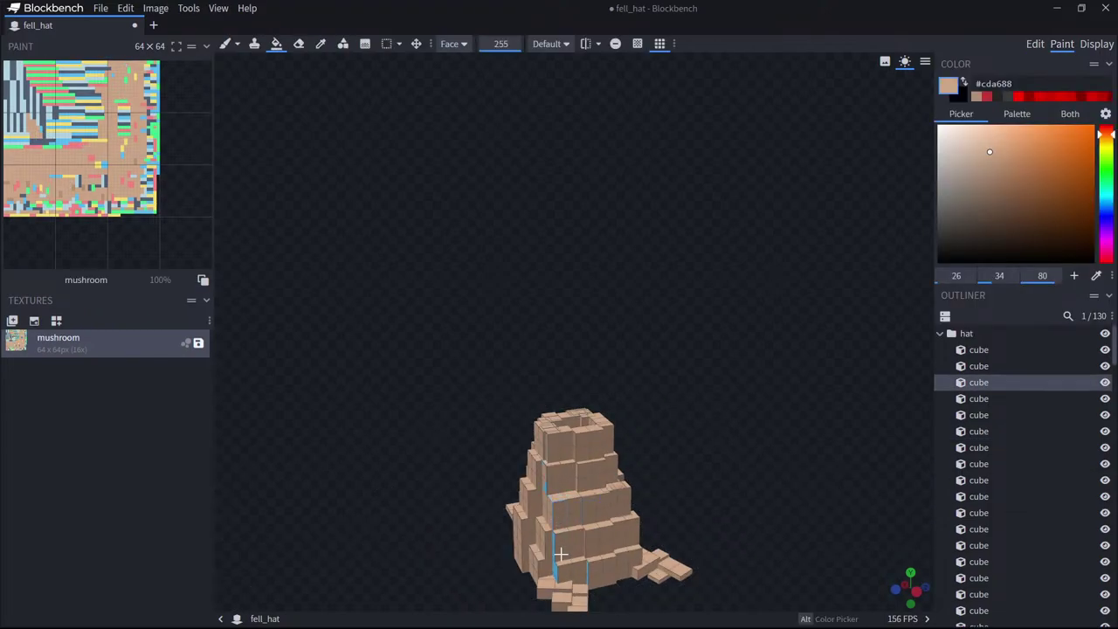
Fill more blue trunk faces with #cda688, and shift the overlapping 1 × 2 × 2 cube one tier below the top along Z.
drag(507, 501, 551, 509)
click(575, 472)
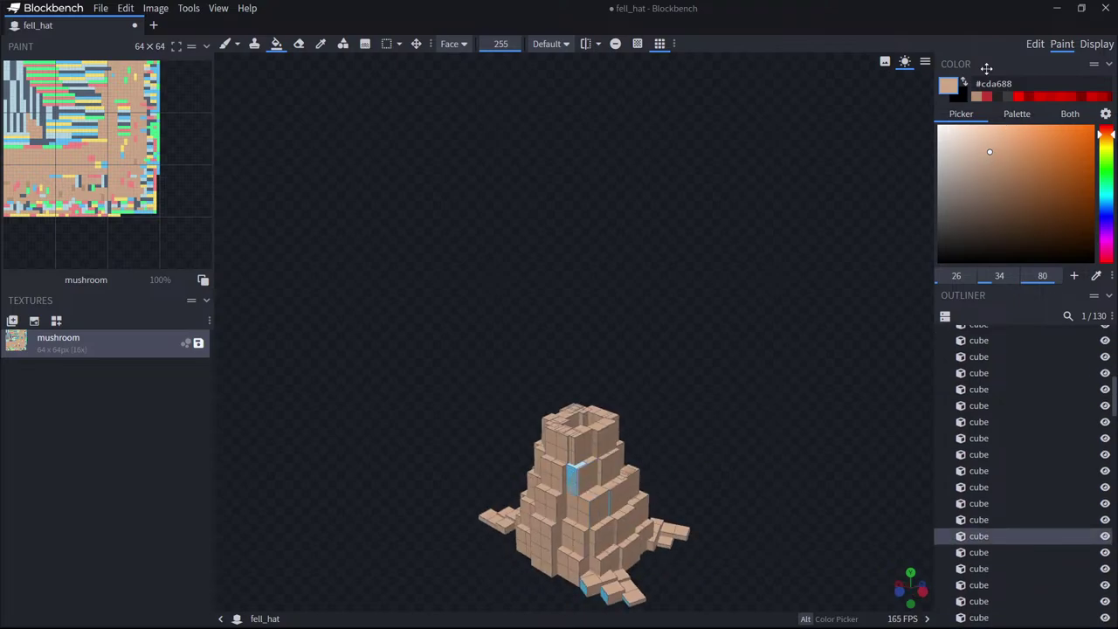
click(1035, 44)
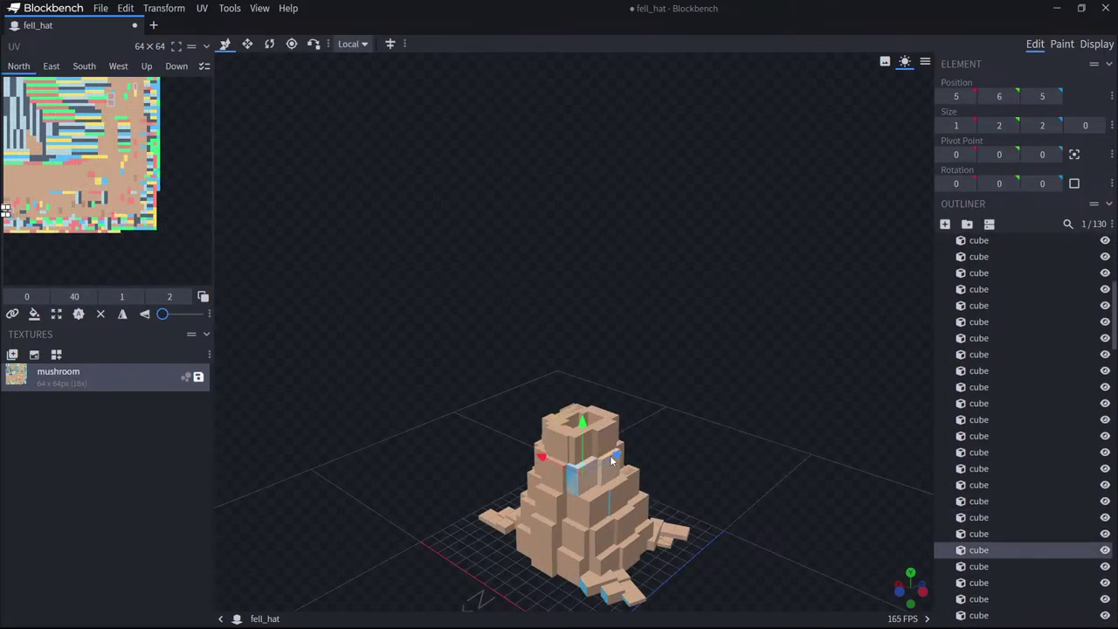
drag(613, 458, 621, 460)
click(1063, 44)
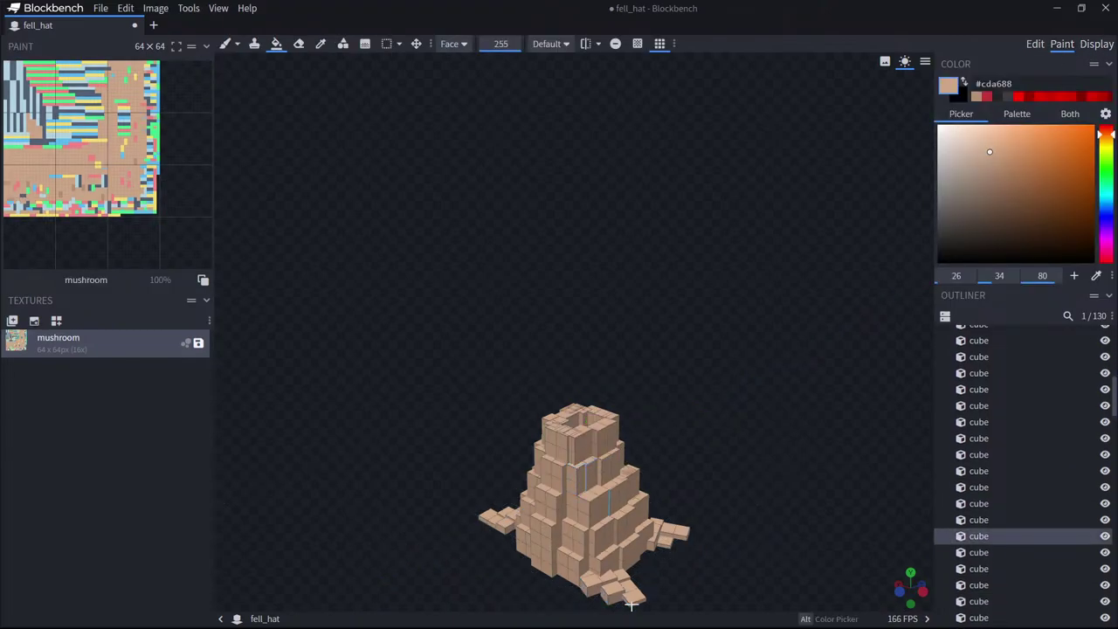
Fill the remaining coloured slivers between the stepped cubes on the lower trunk with #cda688.
drag(778, 444, 530, 404)
click(578, 531)
drag(681, 529, 716, 528)
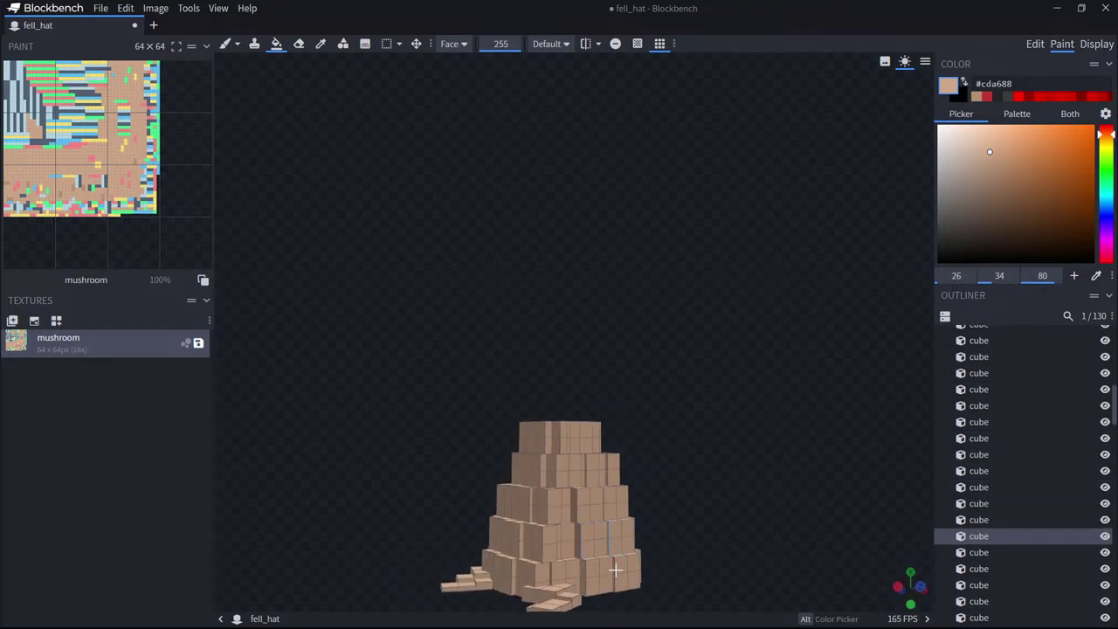
Pick the darker brown #a28168 and start shading the trunk's bottom tier with the paint brush.
drag(615, 573, 619, 474)
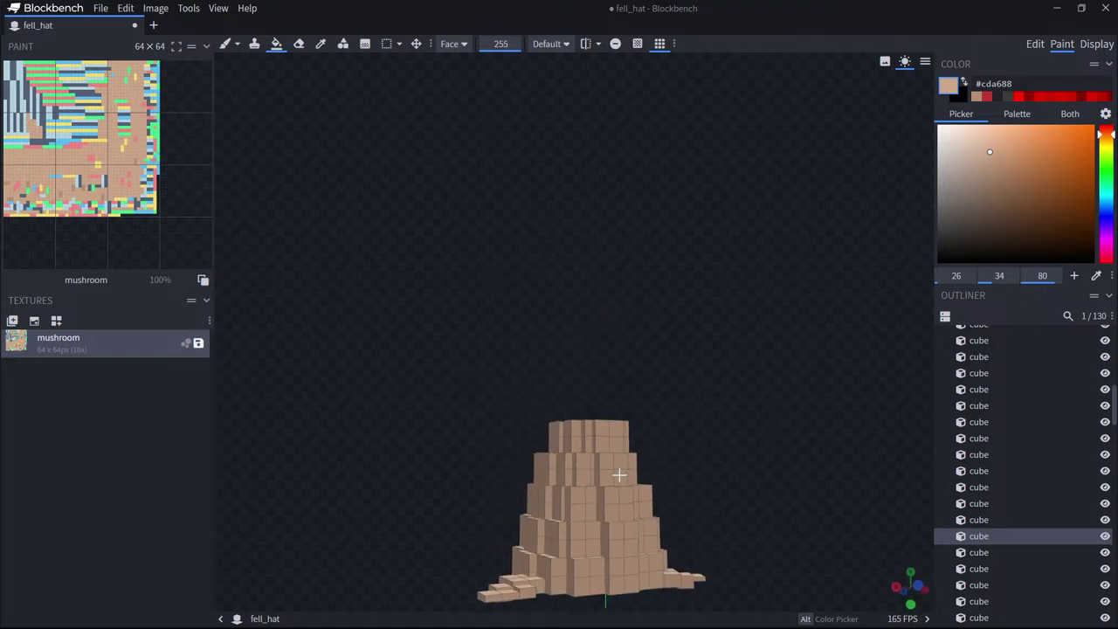
drag(991, 158, 990, 173)
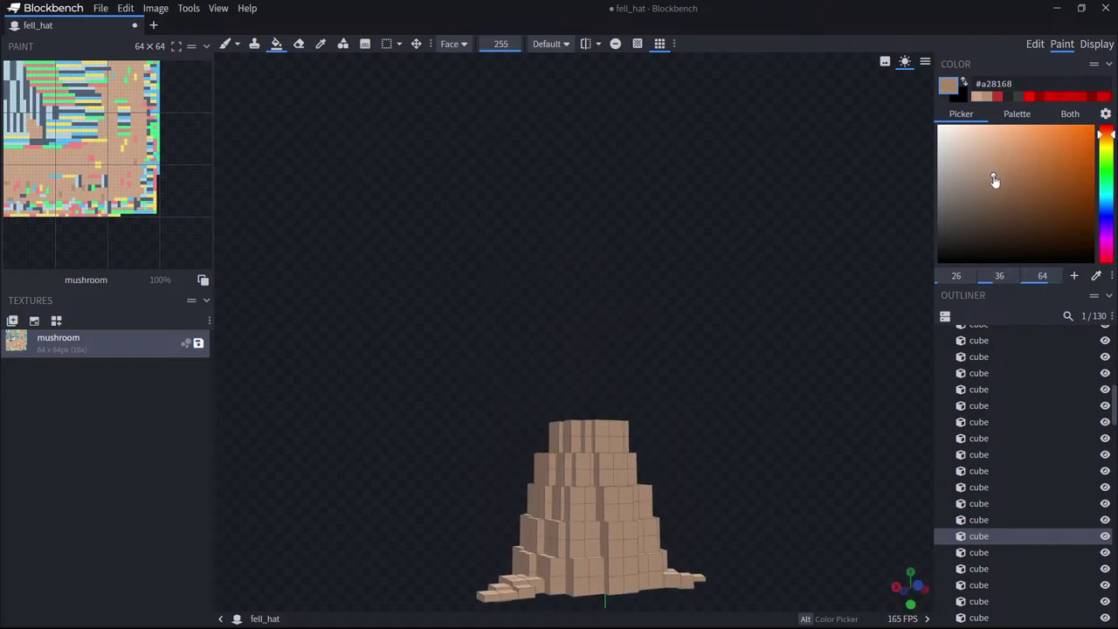
drag(623, 559, 574, 583)
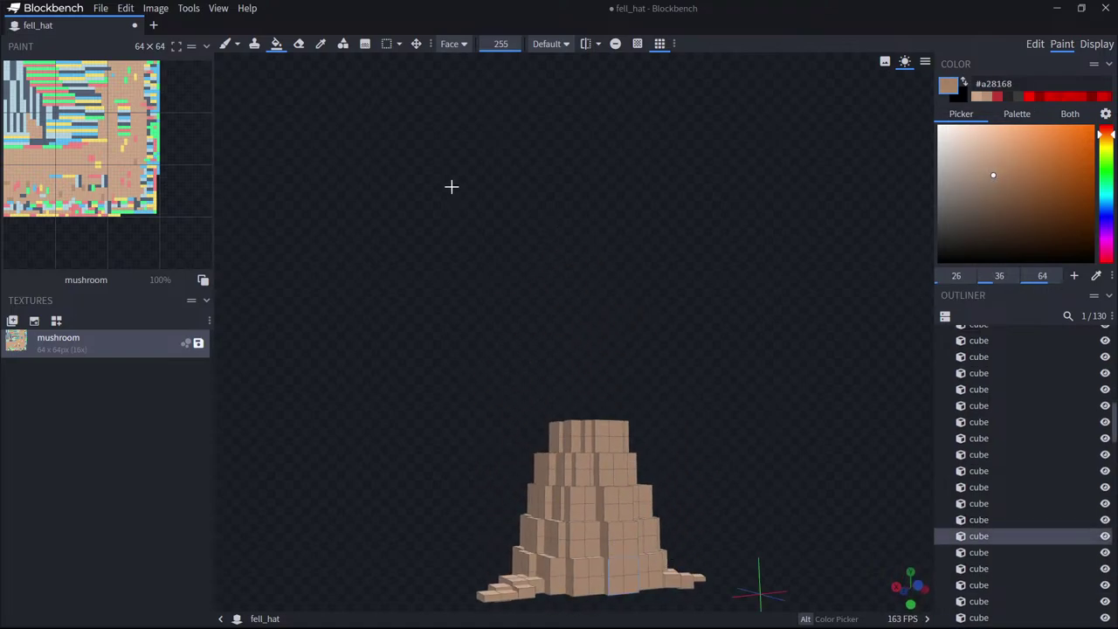
click(225, 44)
mouse_move(598, 547)
mouse_down()
mouse_move(594, 589)
mouse_move(616, 568)
mouse_move(649, 591)
mouse_move(661, 587)
mouse_up()
mouse_move(765, 601)
mouse_down()
mouse_move(710, 573)
mouse_move(621, 581)
mouse_move(640, 584)
mouse_up()
click(571, 574)
drag(798, 583, 640, 538)
Continue the #a28168 shading around the remaining sides of the bottom tier, up to where the roots join it.
drag(577, 517, 527, 524)
mouse_move(771, 568)
mouse_down()
mouse_move(804, 542)
mouse_move(821, 454)
mouse_up()
mouse_move(574, 215)
mouse_down()
mouse_move(579, 244)
mouse_move(444, 379)
mouse_move(447, 352)
mouse_move(536, 404)
mouse_move(604, 419)
mouse_move(701, 337)
mouse_move(751, 384)
mouse_move(678, 323)
mouse_move(656, 271)
mouse_move(640, 294)
mouse_move(514, 352)
mouse_move(621, 303)
mouse_move(624, 358)
mouse_move(668, 365)
mouse_up()
mouse_move(792, 278)
mouse_down()
mouse_move(778, 322)
mouse_move(704, 376)
mouse_up()
mouse_move(519, 584)
mouse_down()
mouse_move(541, 587)
mouse_move(508, 587)
mouse_up()
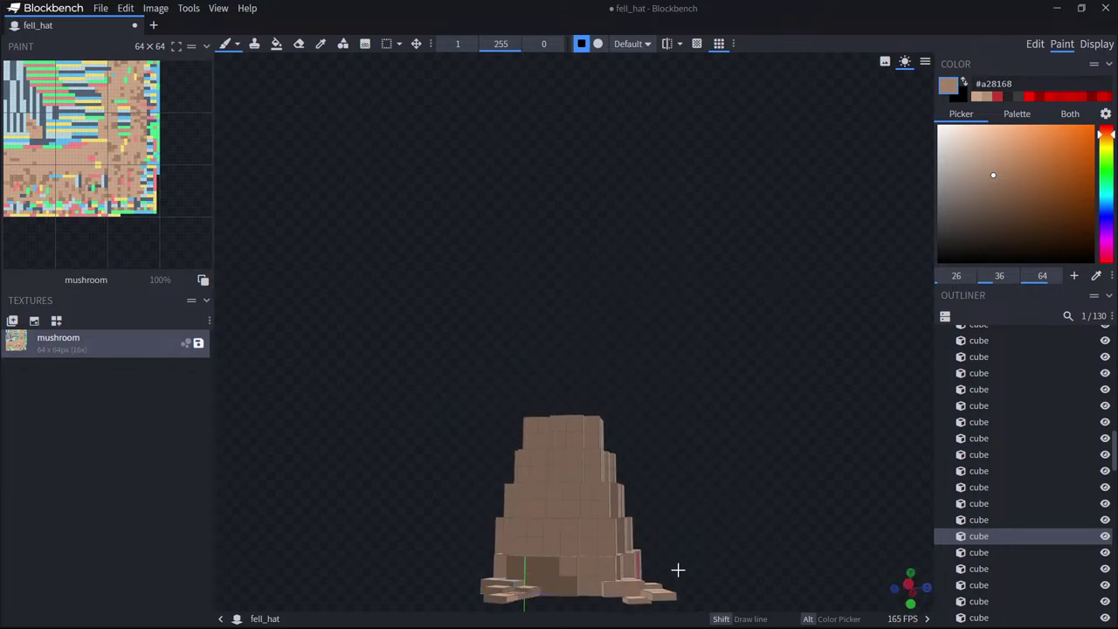
Brush #a28168 onto the stepped root blocks and the trunk base faces beside them.
drag(676, 569, 748, 603)
mouse_move(593, 603)
mouse_down()
mouse_move(563, 597)
mouse_move(581, 591)
mouse_up()
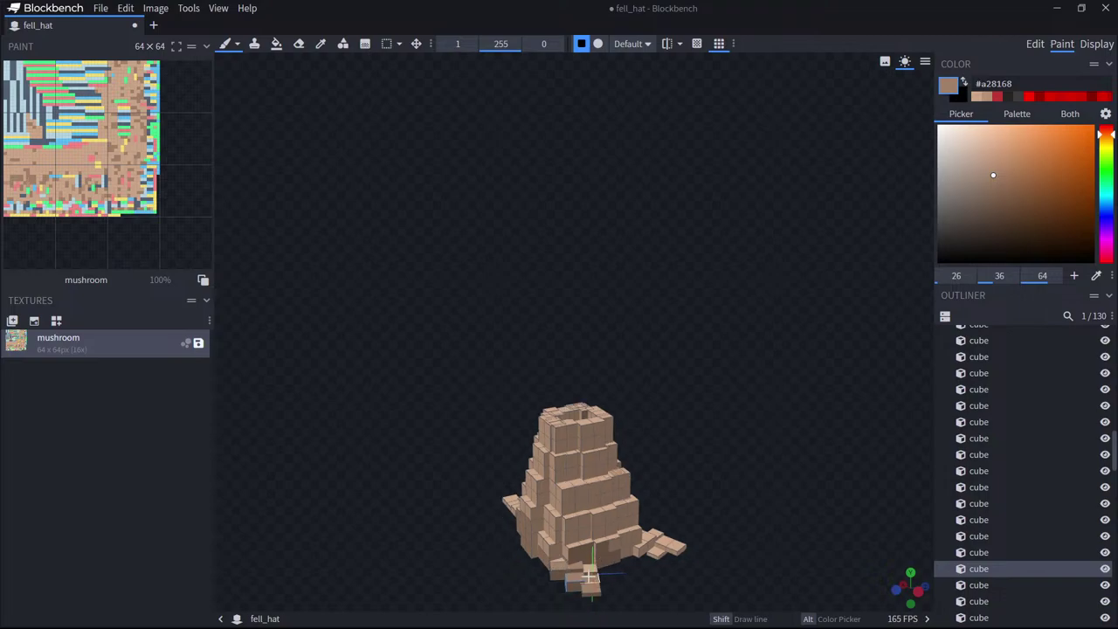
click(559, 566)
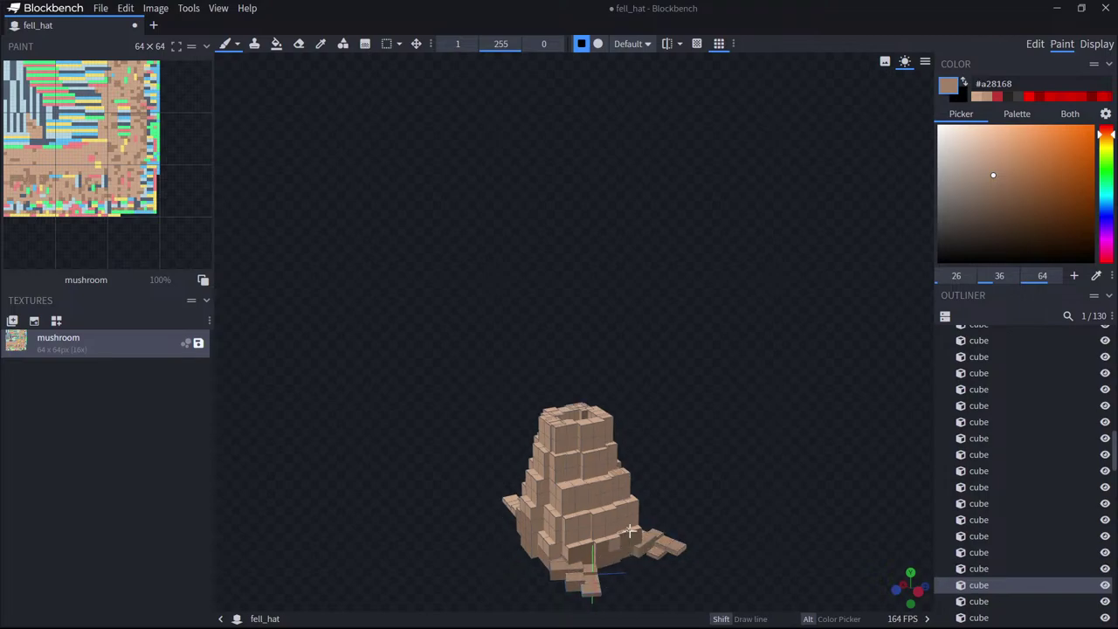
drag(709, 514, 604, 519)
mouse_move(566, 554)
mouse_down()
mouse_move(596, 558)
mouse_move(572, 553)
mouse_up()
drag(708, 568, 630, 551)
mouse_move(573, 567)
mouse_down()
mouse_move(606, 565)
mouse_move(610, 548)
mouse_up()
mouse_move(684, 559)
mouse_down()
mouse_move(549, 564)
mouse_move(594, 531)
mouse_move(588, 553)
mouse_up()
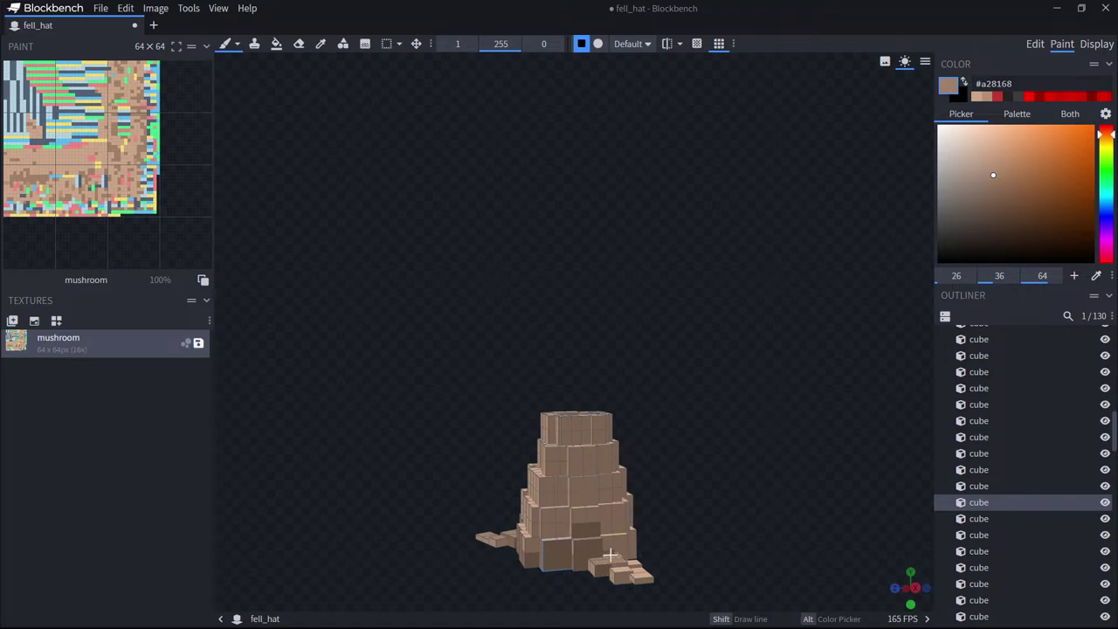
Add #a28168 shading to the outer root steps and scattered patches low on the second tier, working around the trunk.
drag(643, 574, 630, 575)
click(604, 559)
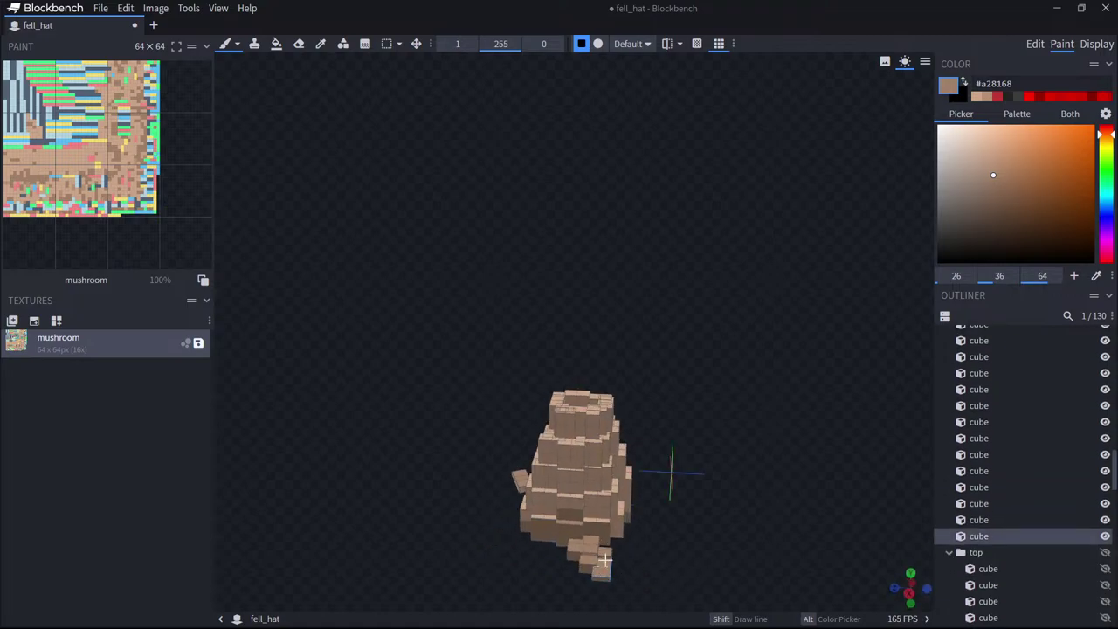
drag(647, 527, 569, 509)
click(571, 534)
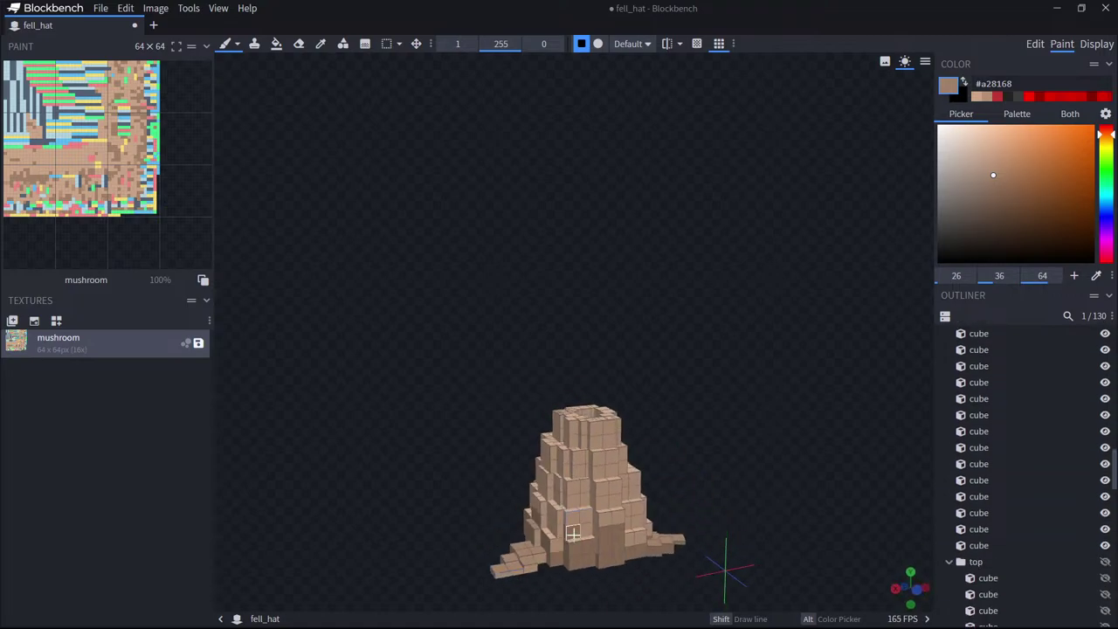
drag(726, 537, 644, 538)
click(609, 551)
click(638, 548)
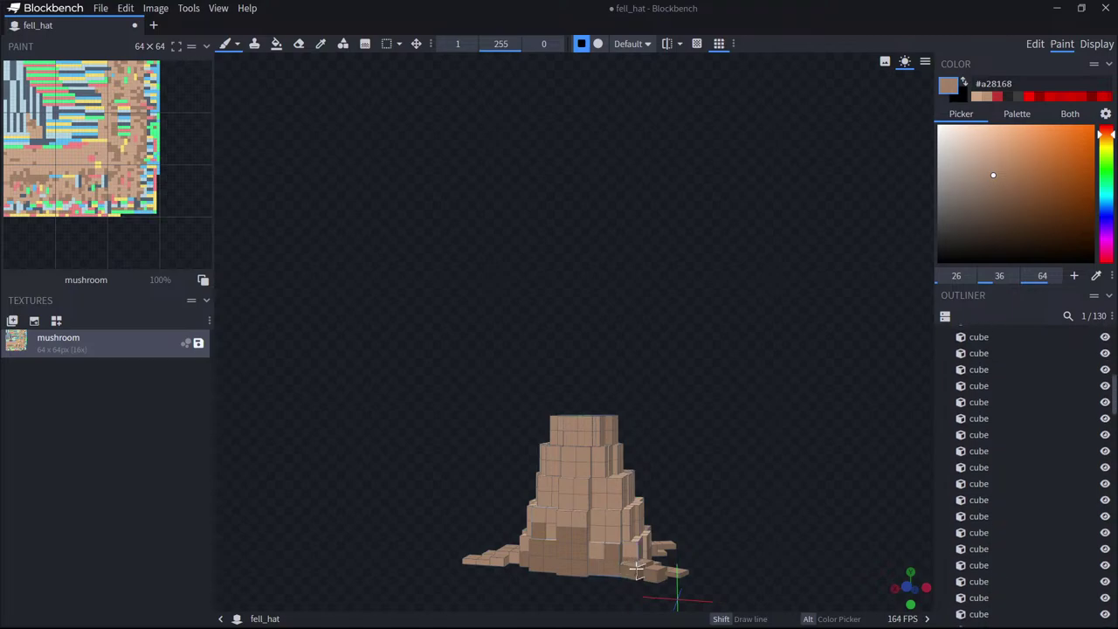
mouse_move(747, 550)
mouse_down()
mouse_move(626, 552)
mouse_move(741, 545)
mouse_up()
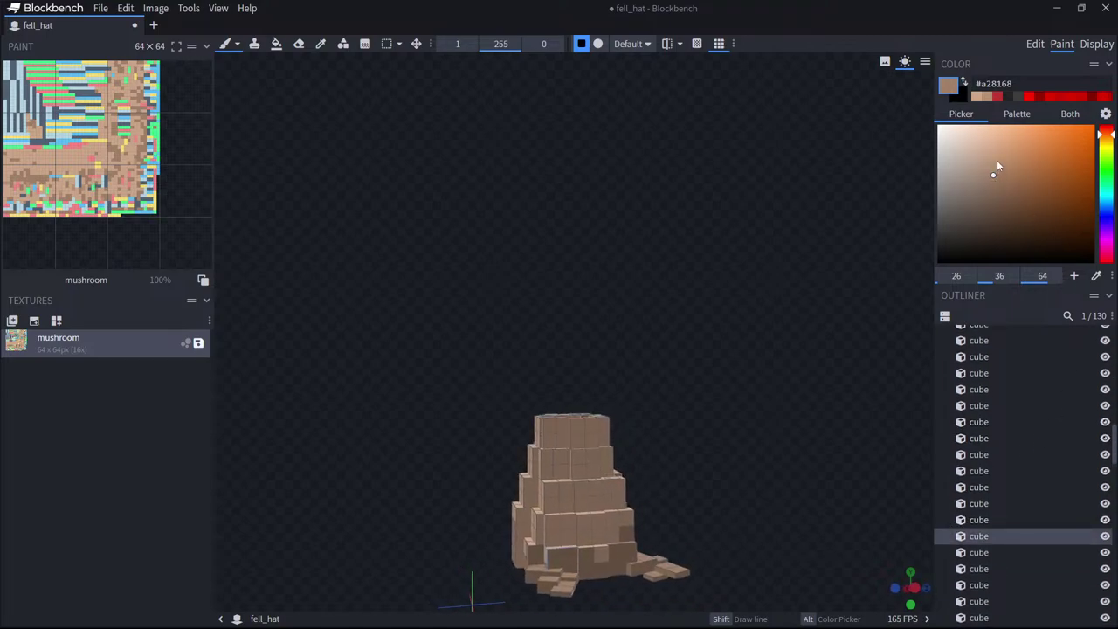
Pick the lighter brown #b08c72 and brush transition patches on the second tier and the lower part of the third.
click(993, 168)
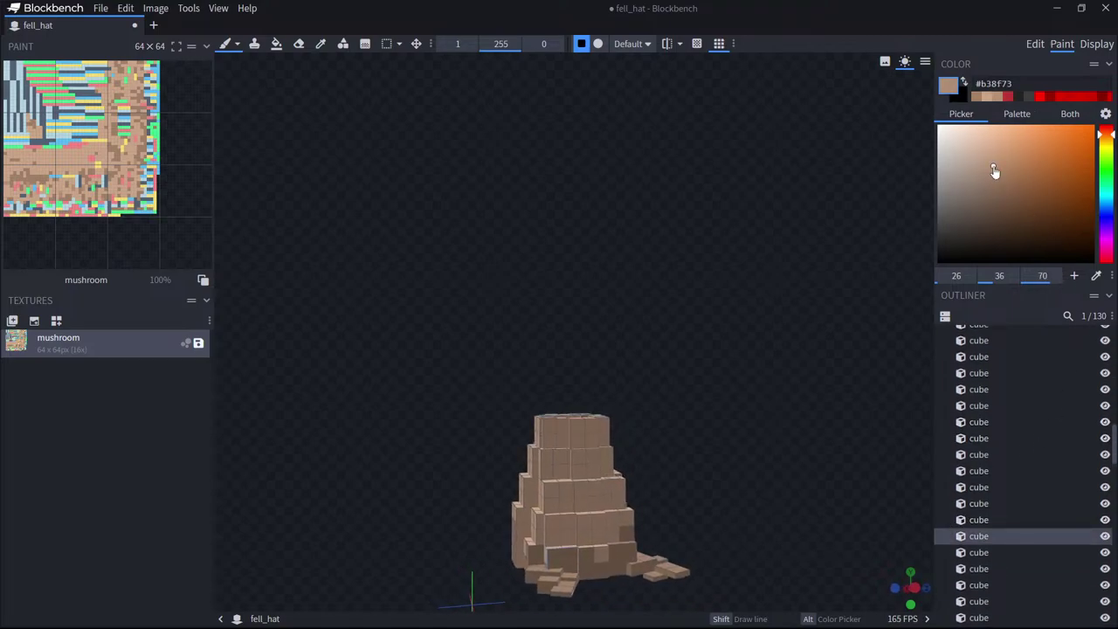
click(601, 552)
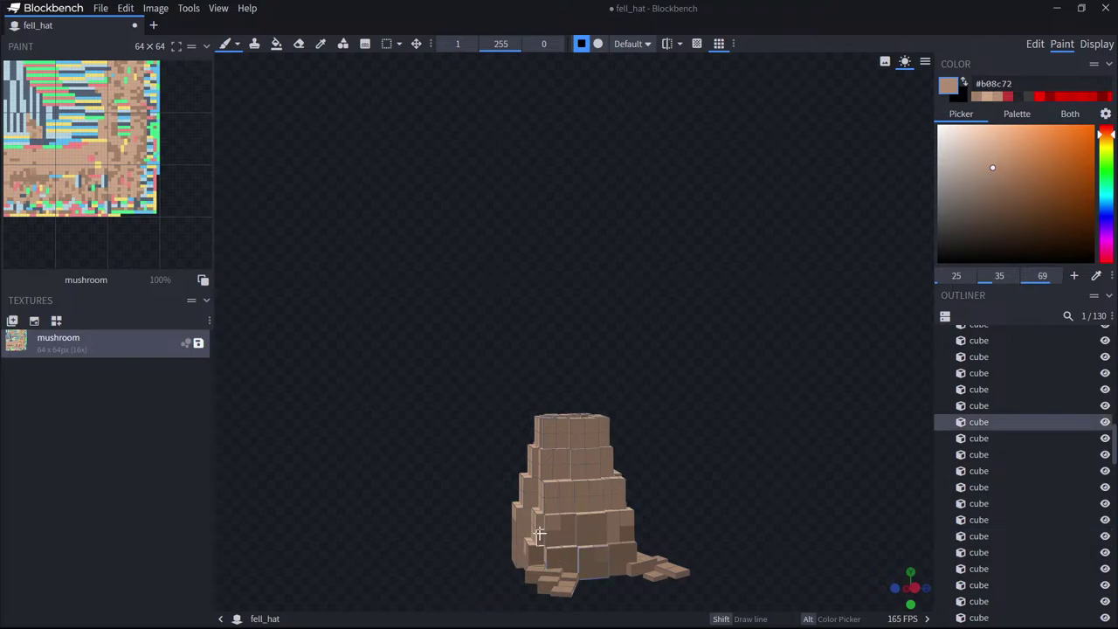
drag(770, 502, 845, 503)
click(585, 551)
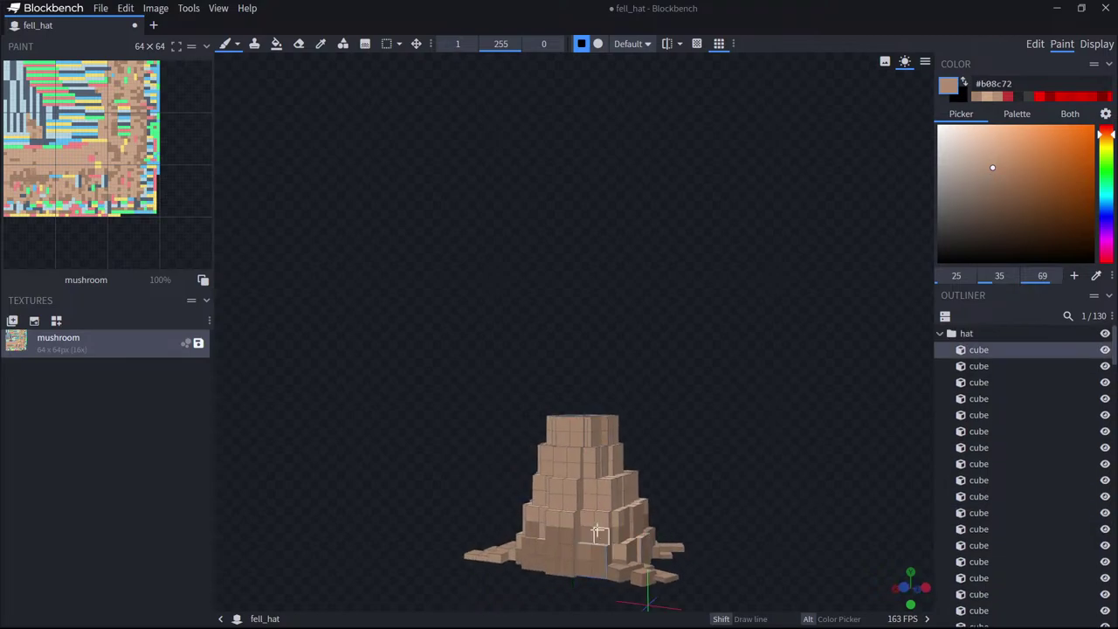
click(564, 522)
click(551, 520)
click(554, 501)
Paint more #b08c72 patches on the next side of the trunk's two lowest tiers.
drag(723, 497, 800, 490)
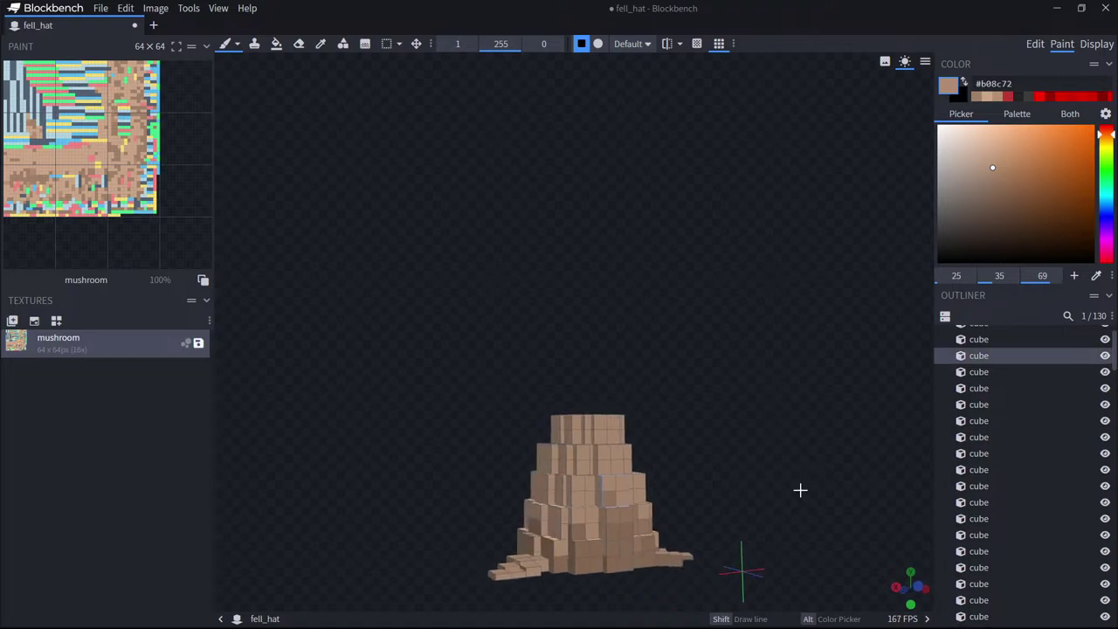
click(594, 518)
click(557, 528)
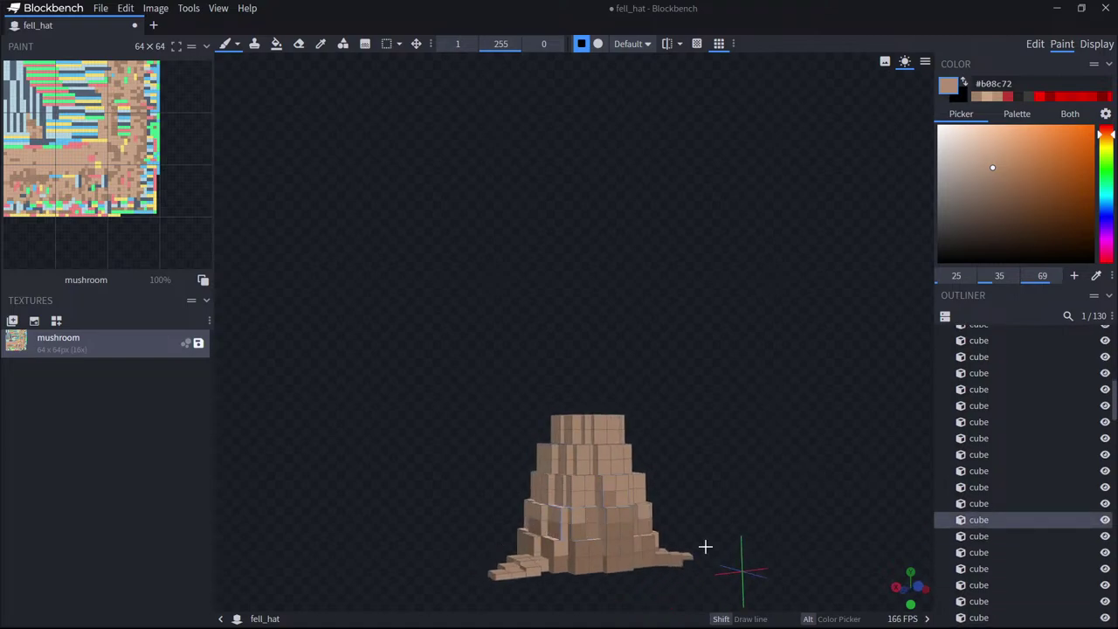
drag(705, 546, 578, 546)
click(577, 547)
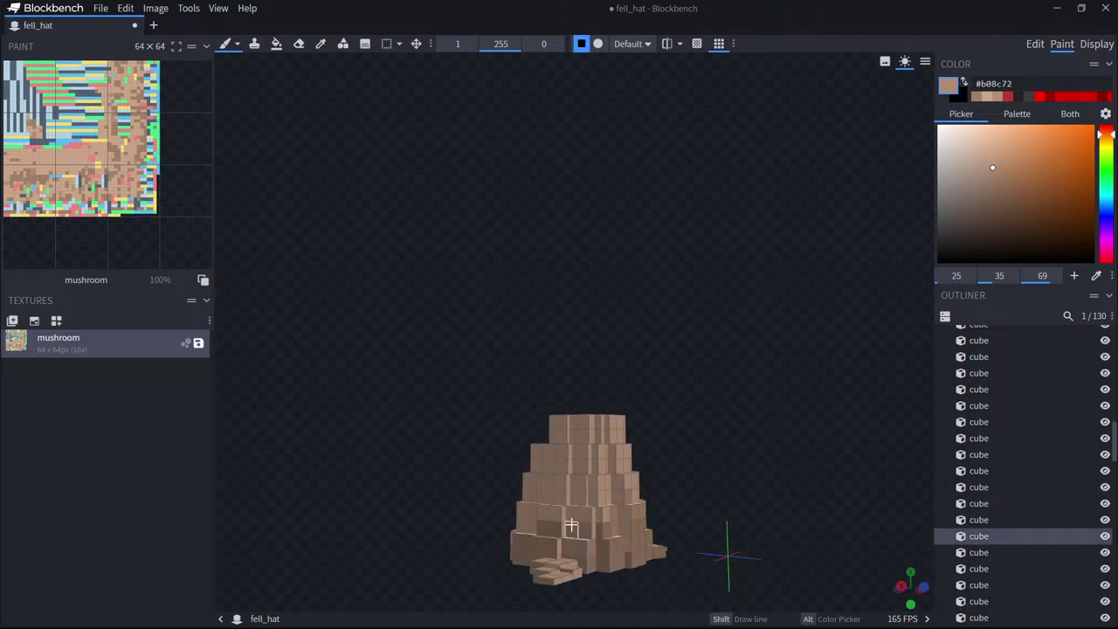
Continue the #b08c72 patches across the second tier above the root and around the adjoining corner.
click(550, 519)
click(544, 513)
drag(476, 505, 543, 506)
click(553, 526)
drag(460, 524, 570, 535)
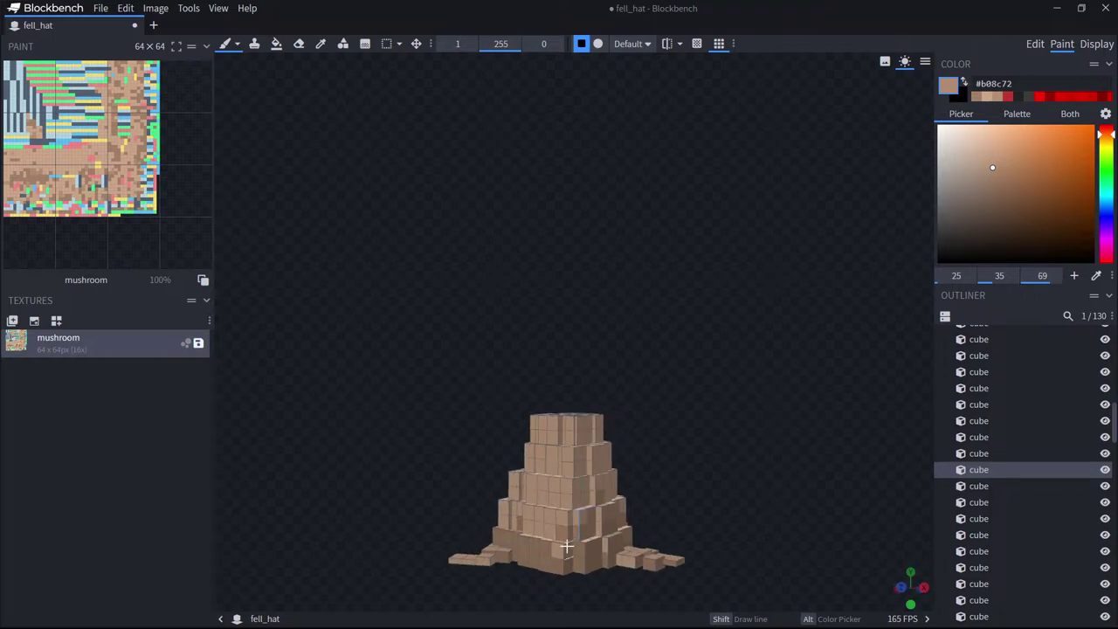
Finish the #b08c72 patches on the remaining sides of the second tier, adding one at the lower edge of the third.
click(548, 532)
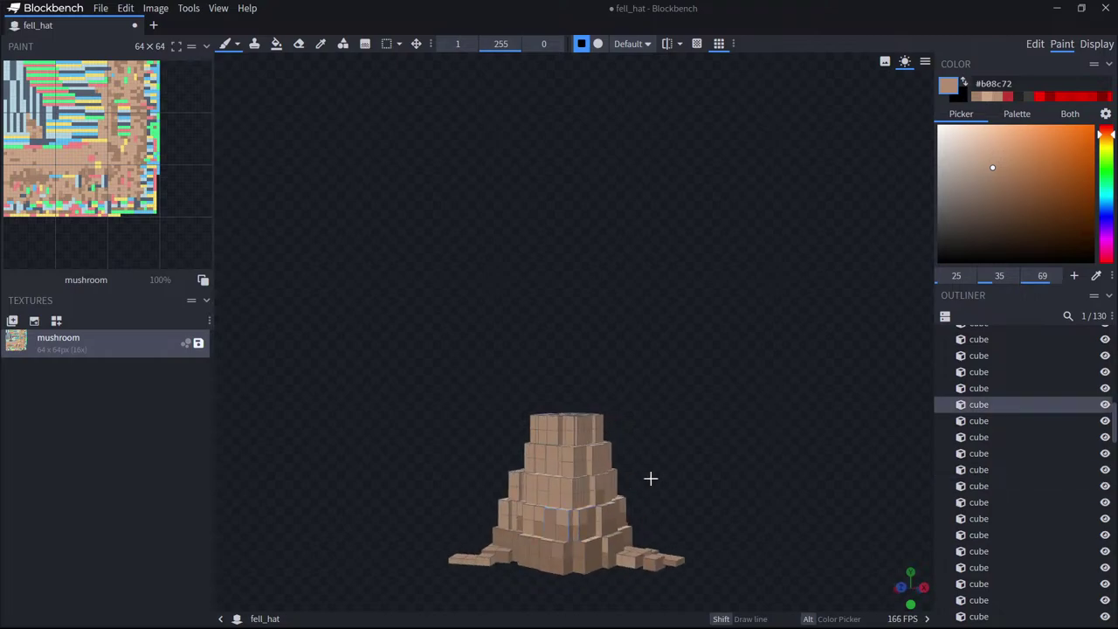
drag(650, 478, 786, 494)
click(563, 526)
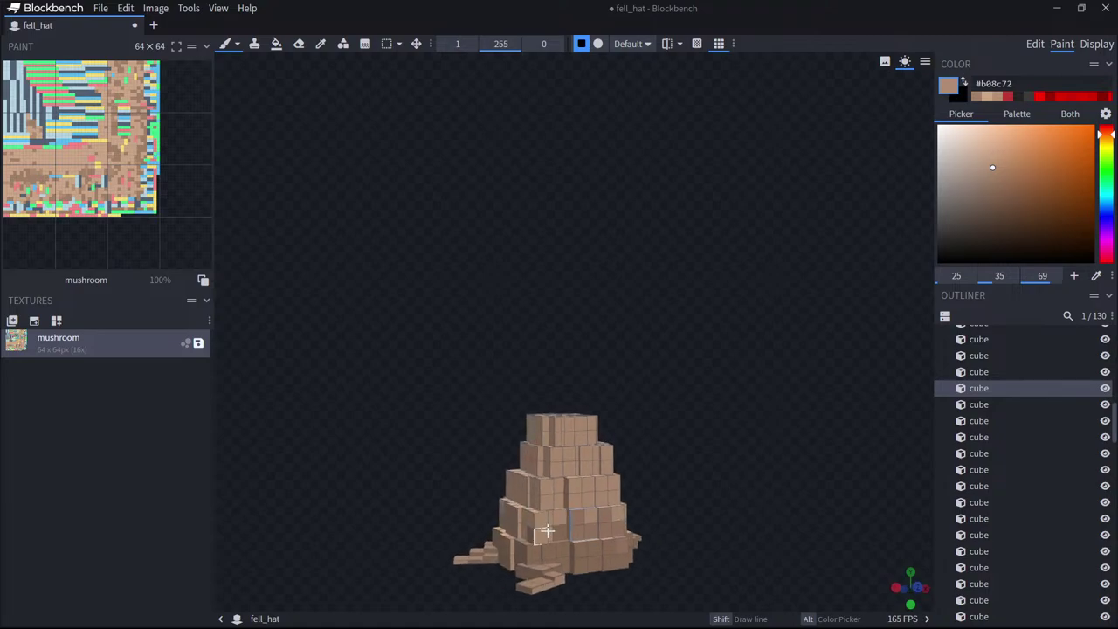
click(546, 531)
drag(672, 497, 582, 533)
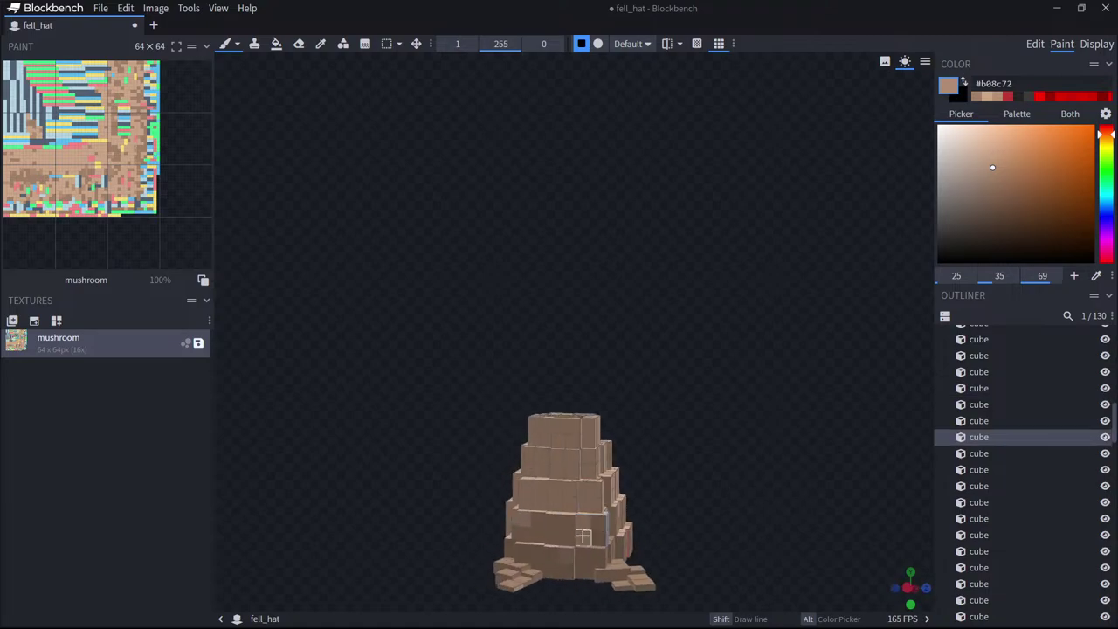
drag(853, 372, 868, 373)
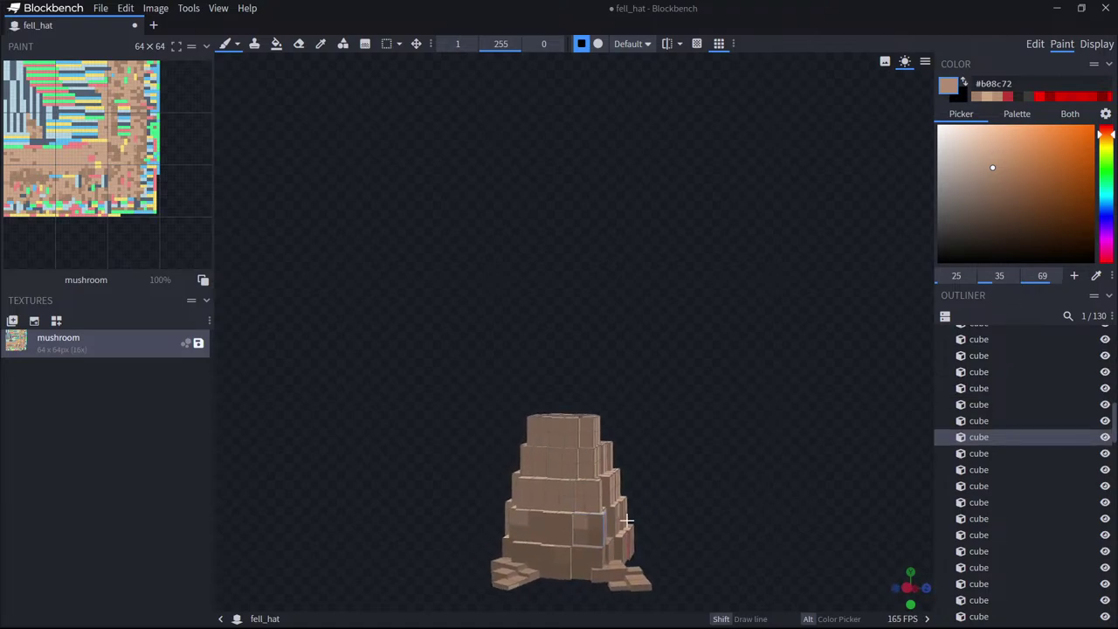
click(552, 506)
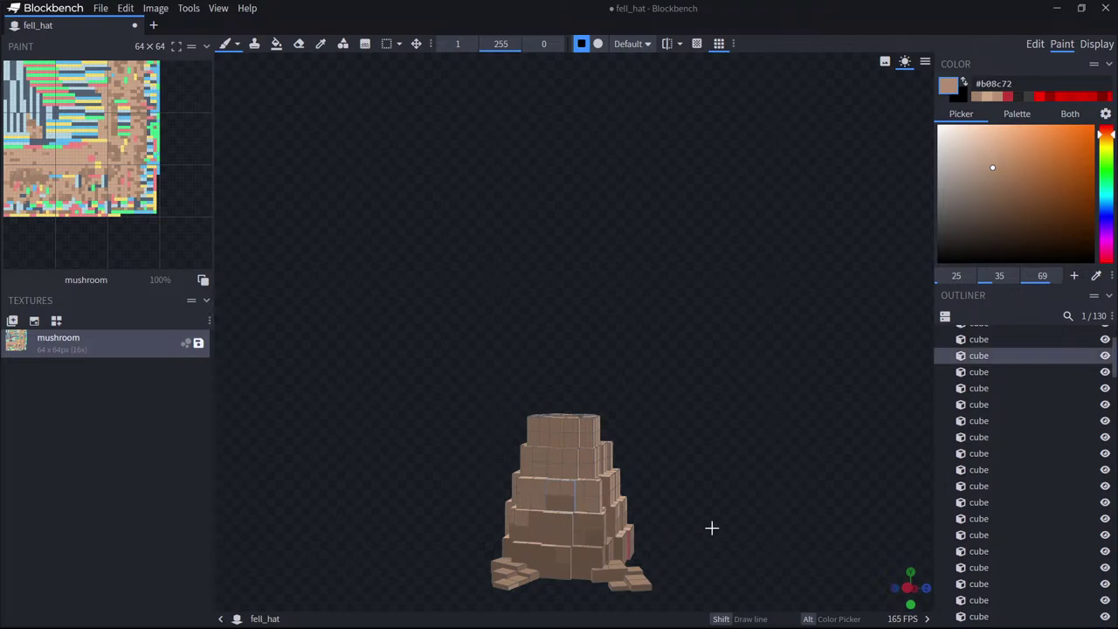
drag(710, 527, 769, 489)
Pick the lighter tan #c59d80 and brush scattered pixels on the third tier's faces and just below it.
click(992, 156)
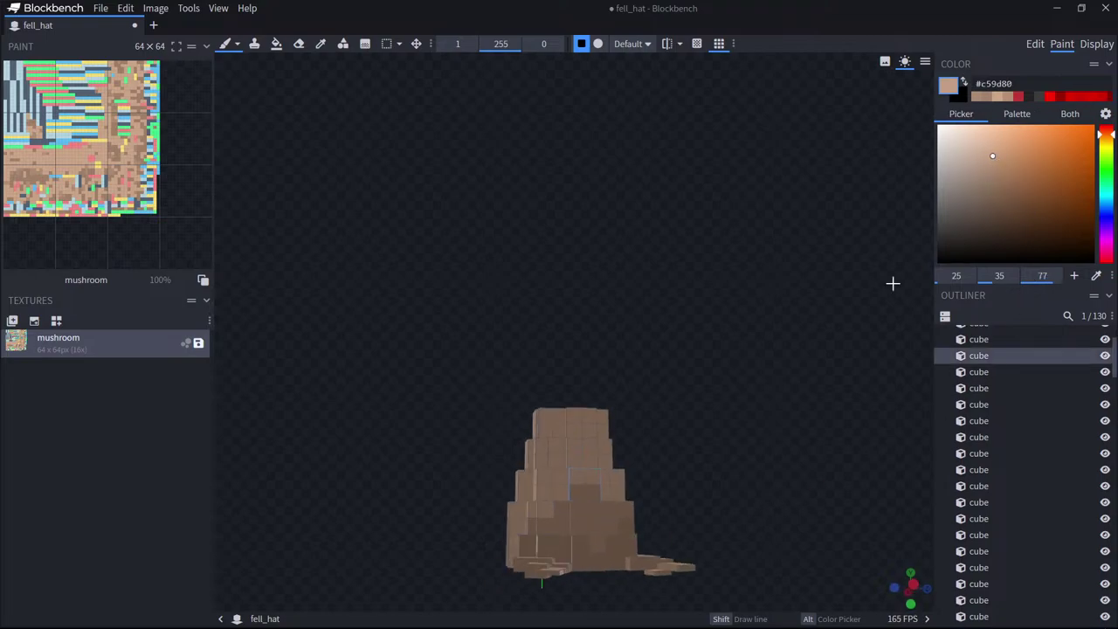
click(613, 491)
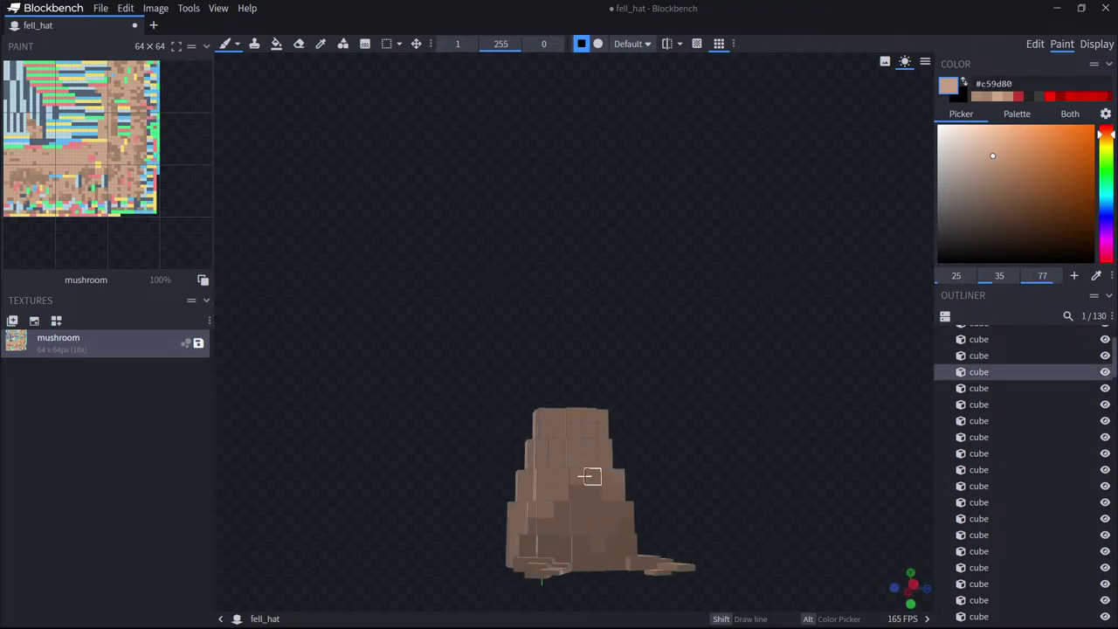
drag(414, 485, 609, 516)
click(583, 499)
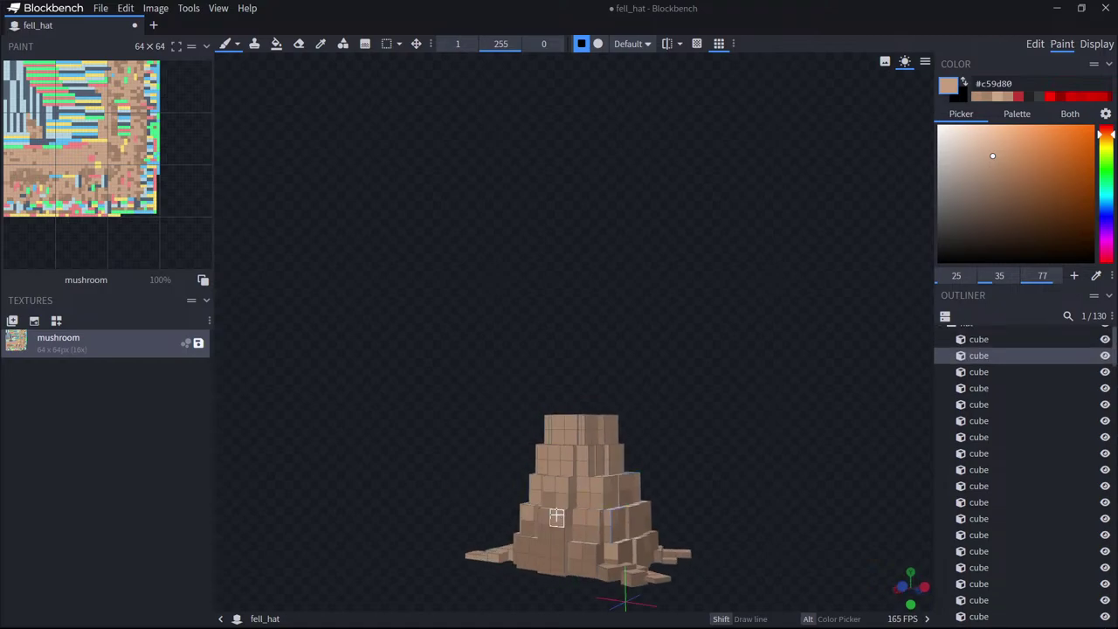
drag(549, 485, 621, 491)
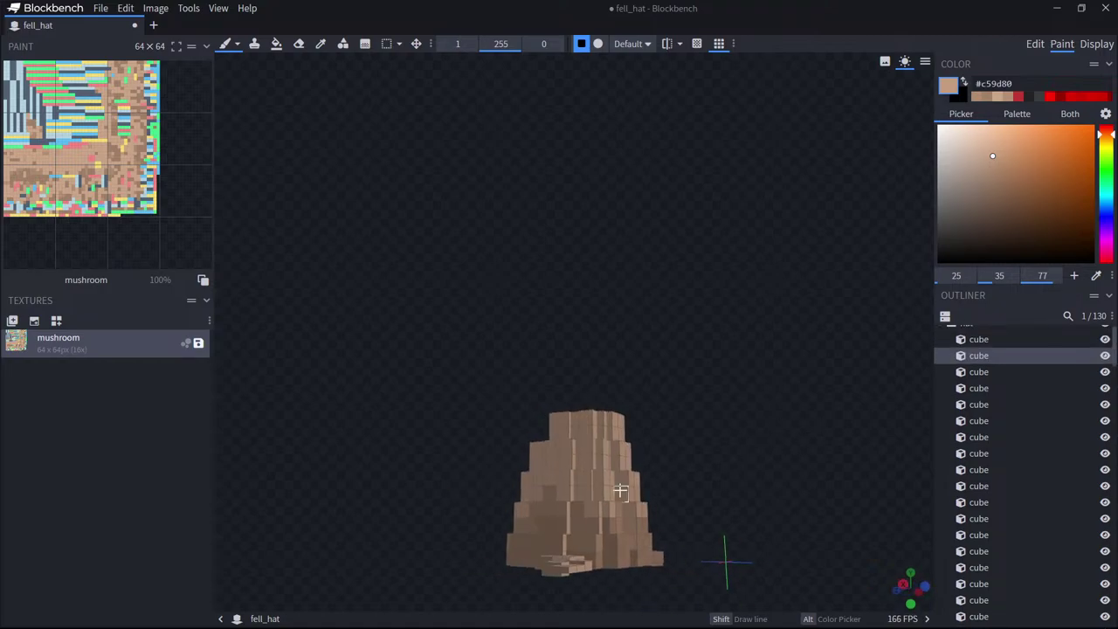
click(600, 498)
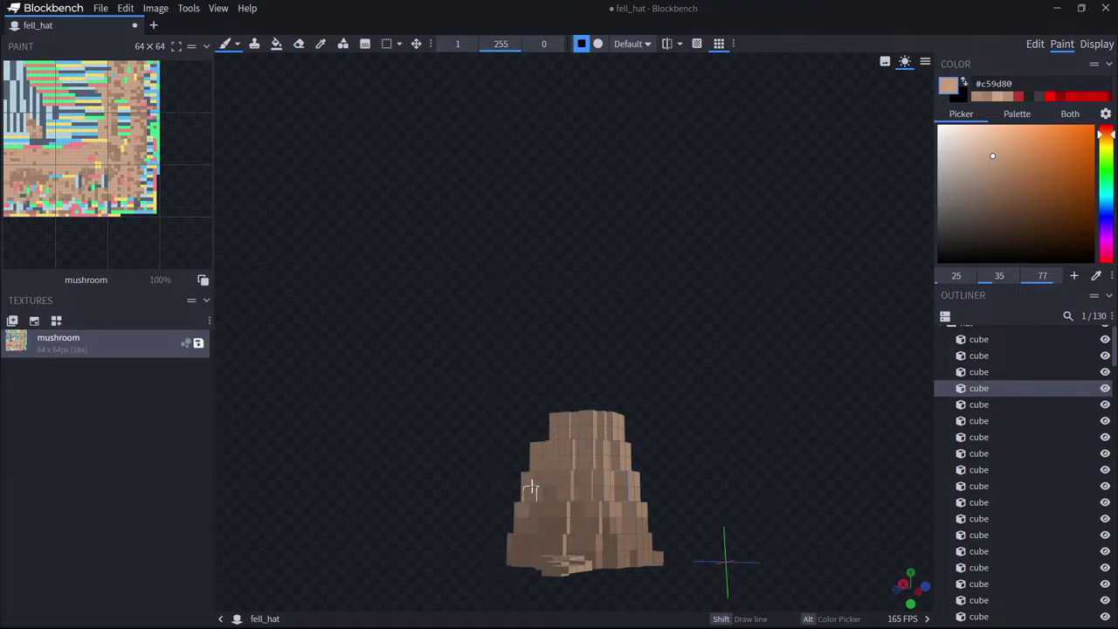
Continue the scattered #c59d80 pixels around the remaining sides of the third tier and the upper second tier.
drag(531, 486, 549, 491)
click(553, 513)
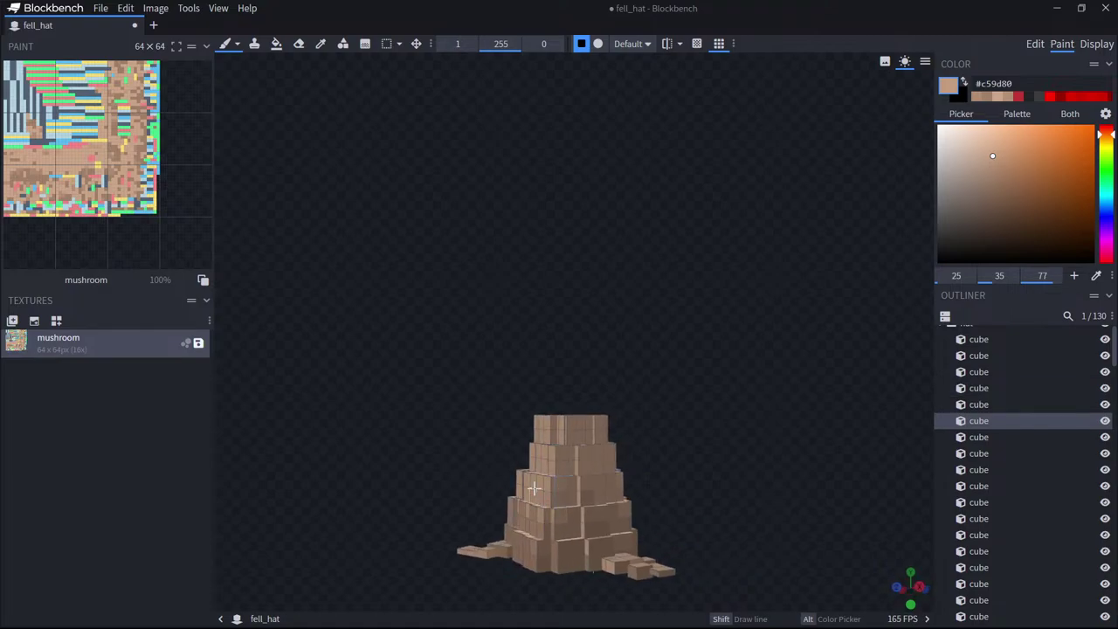
drag(470, 485, 568, 489)
click(555, 513)
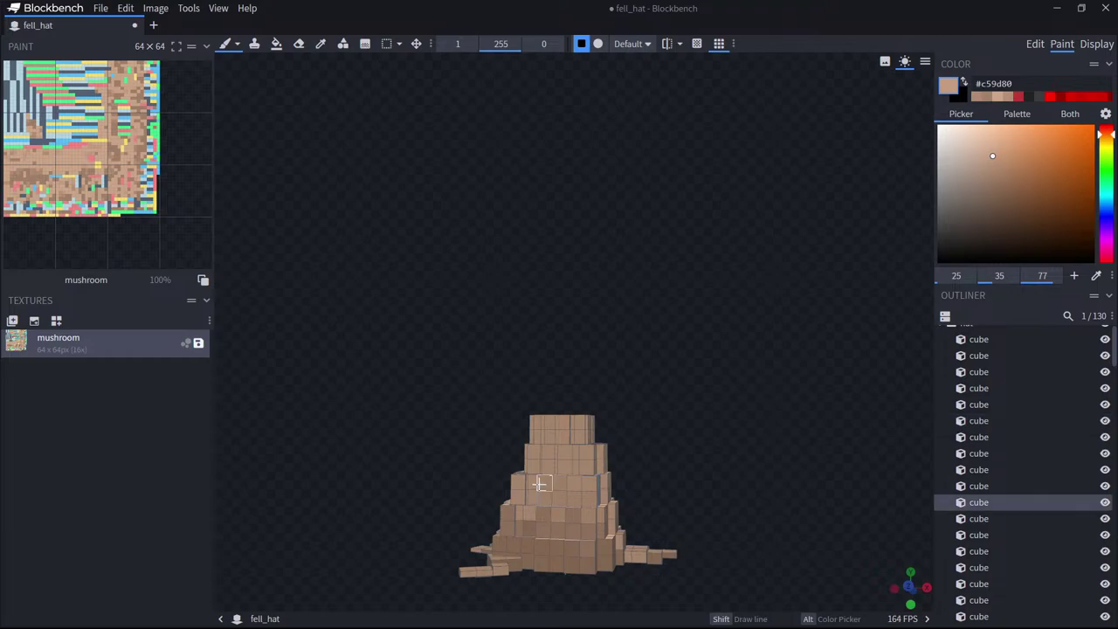
drag(515, 492, 564, 472)
click(544, 502)
Pick the pale tan #dab192 and brush highlight pixels on the tier just below the trunk's top.
click(989, 144)
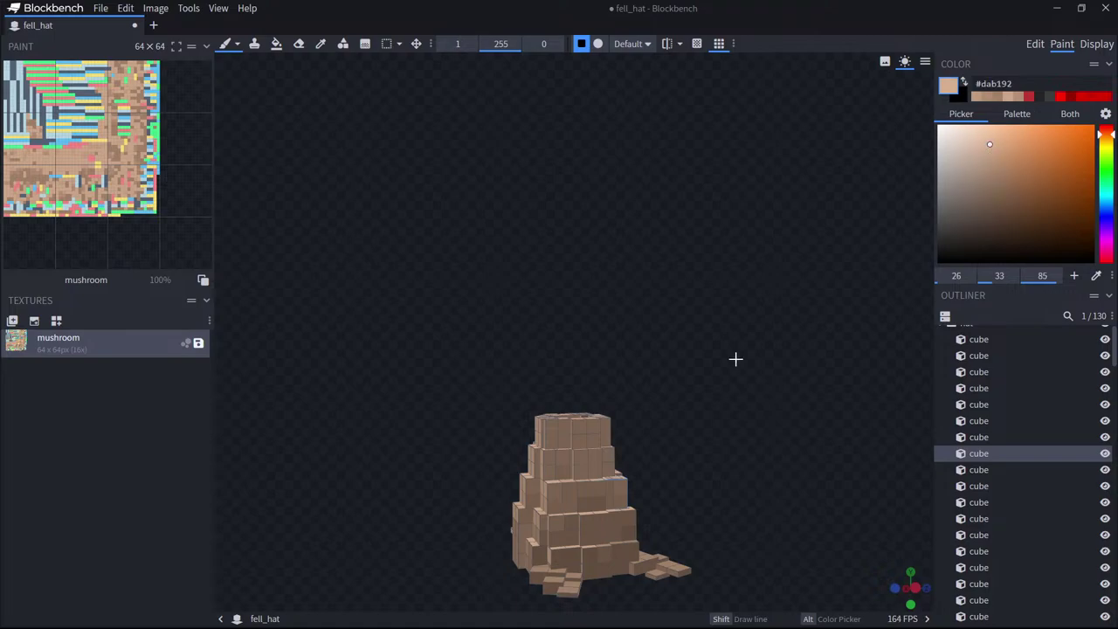
click(563, 461)
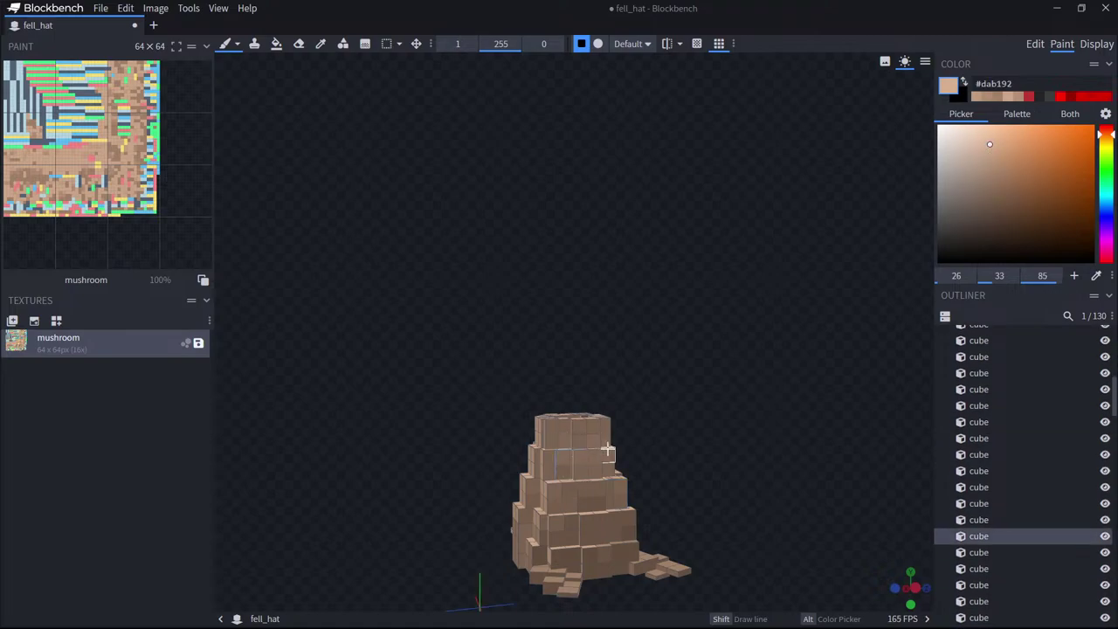
drag(786, 462, 670, 461)
click(557, 461)
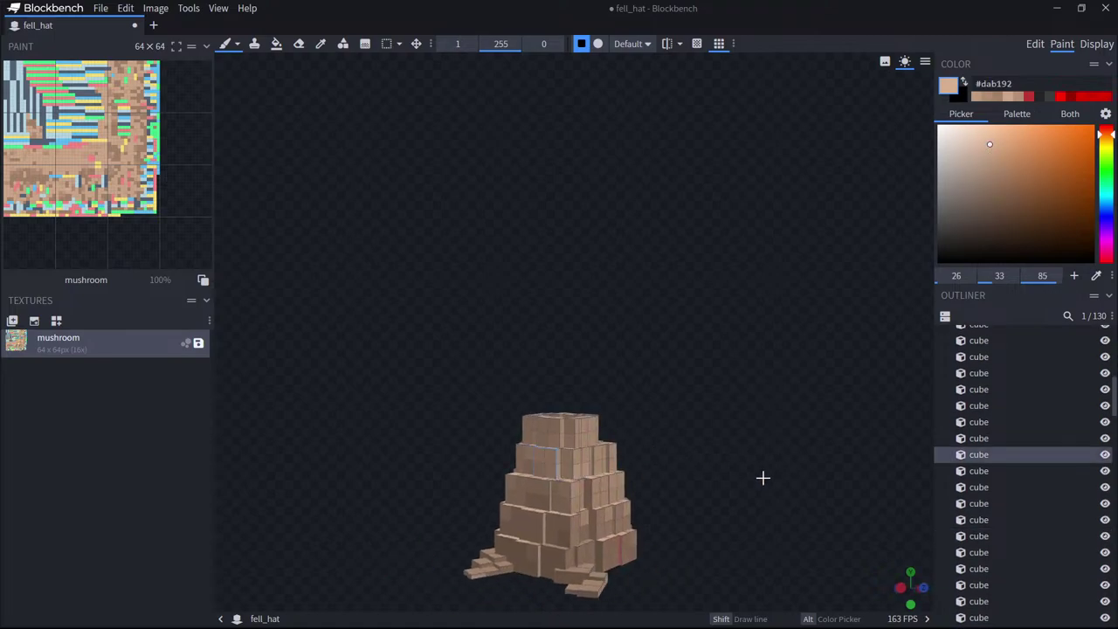
Add more #dab192 highlight pixels to the other sides of the tier below the top.
mouse_move(763, 477)
mouse_down()
mouse_move(577, 472)
mouse_move(615, 465)
mouse_move(594, 455)
mouse_move(707, 464)
mouse_move(607, 465)
mouse_up()
click(564, 462)
click(563, 467)
click(594, 455)
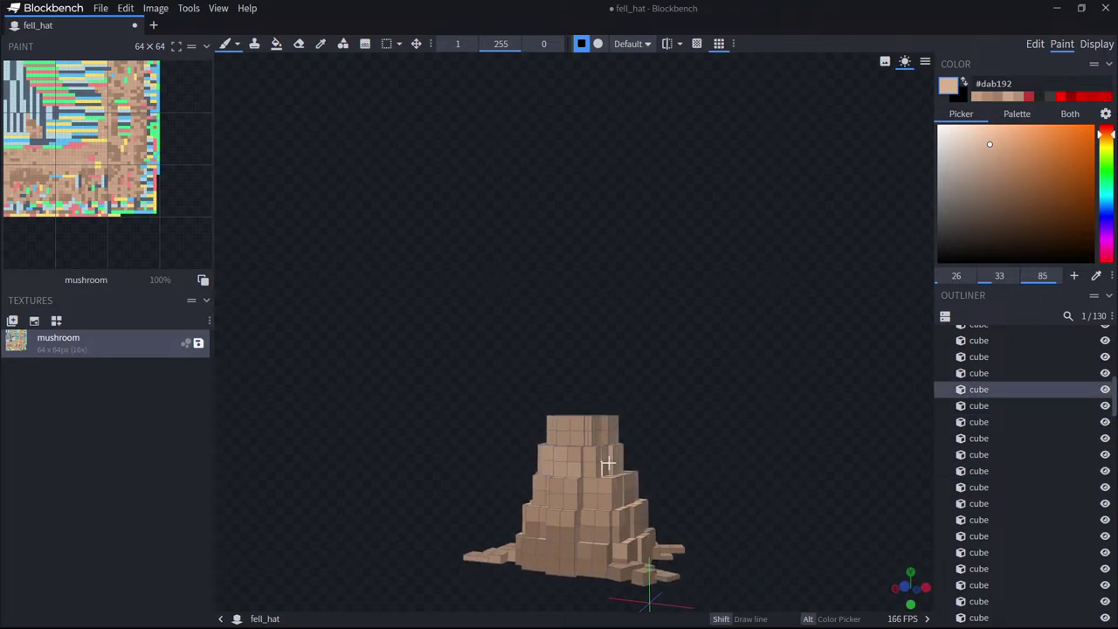
Pick the light tan #edc1a0 and brush highlight pixels on several faces of the trunk's top tier.
click(988, 134)
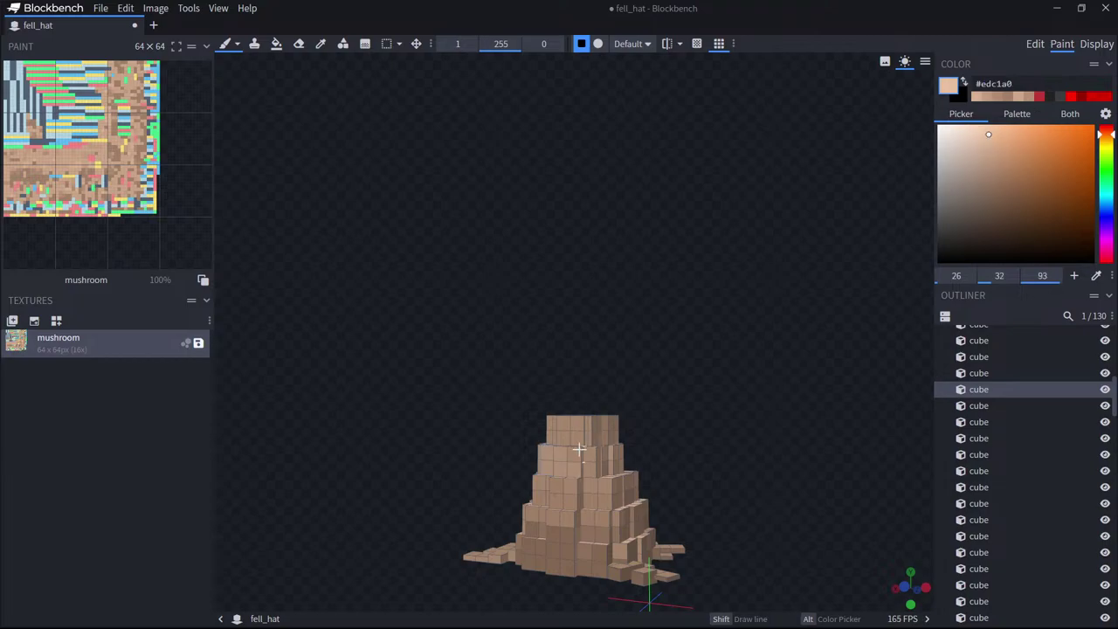
click(583, 422)
drag(694, 434, 502, 432)
click(552, 424)
mouse_move(649, 427)
mouse_down()
mouse_move(563, 430)
mouse_move(785, 420)
mouse_up()
click(602, 422)
click(581, 424)
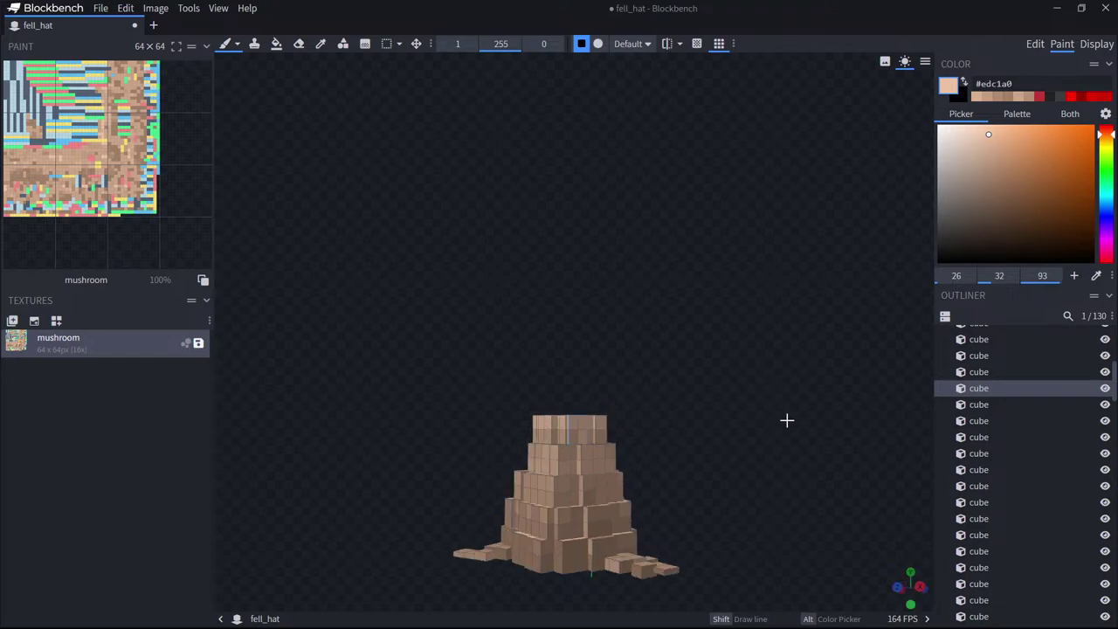
Check the trunk's shading without the pixel grid and dab a few more #edc1a0 pixels on its remaining sides.
click(1096, 44)
click(1035, 44)
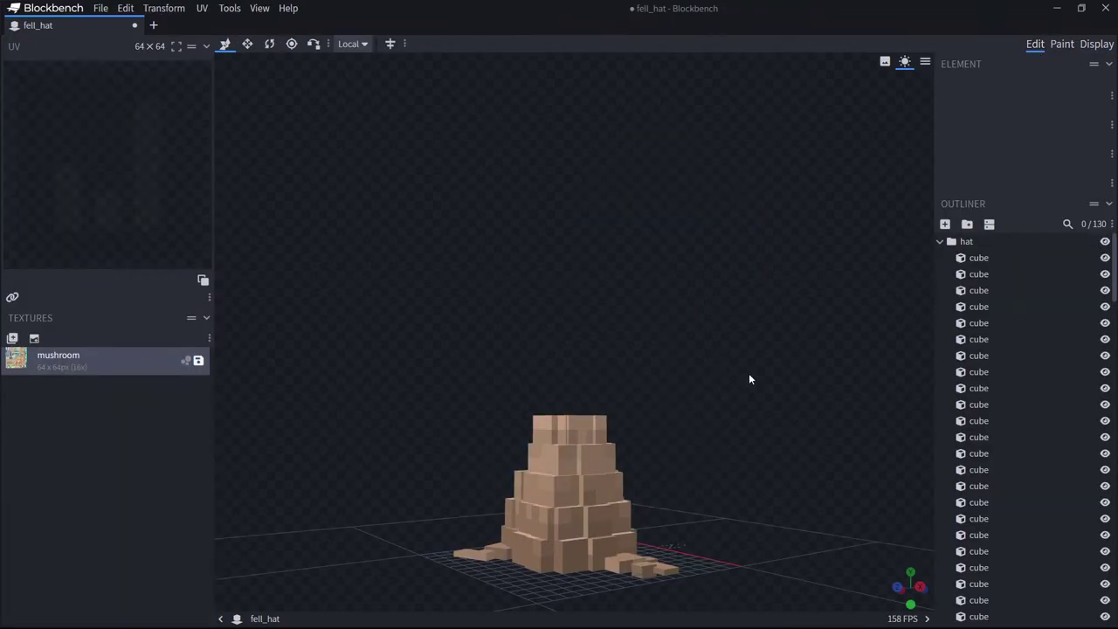
drag(552, 364, 844, 329)
drag(1011, 283, 620, 550)
click(1062, 43)
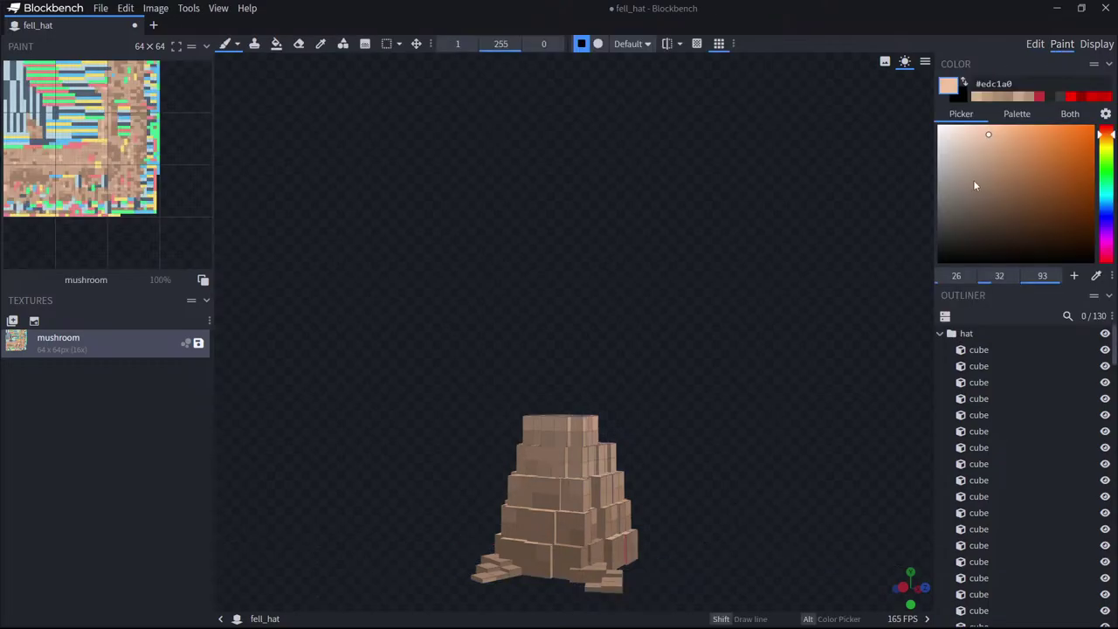
click(623, 556)
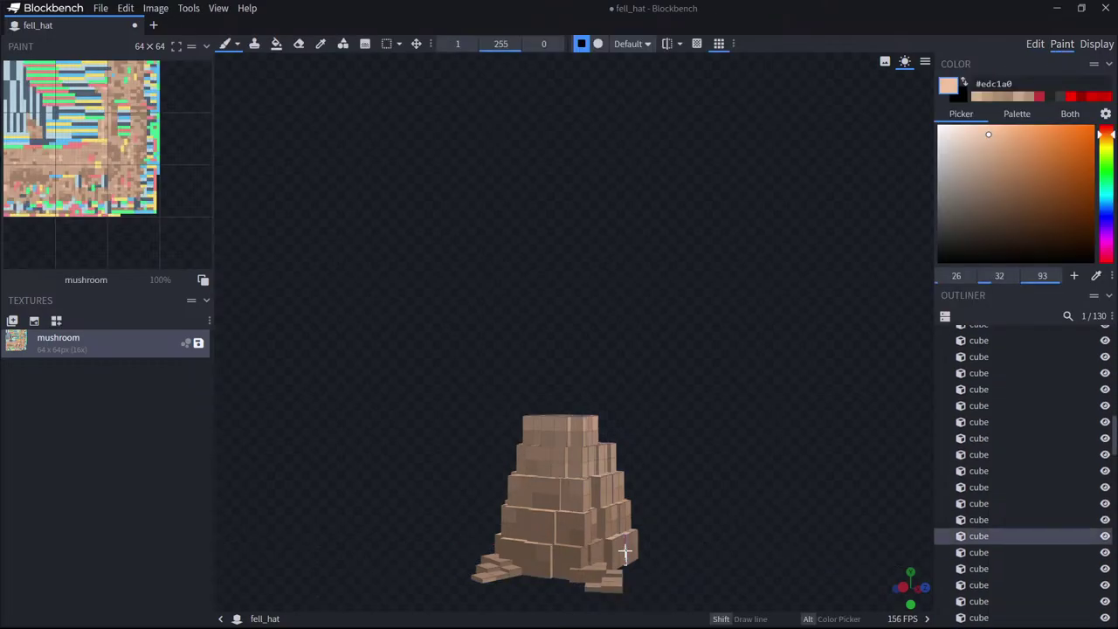
click(605, 485)
drag(613, 492, 841, 320)
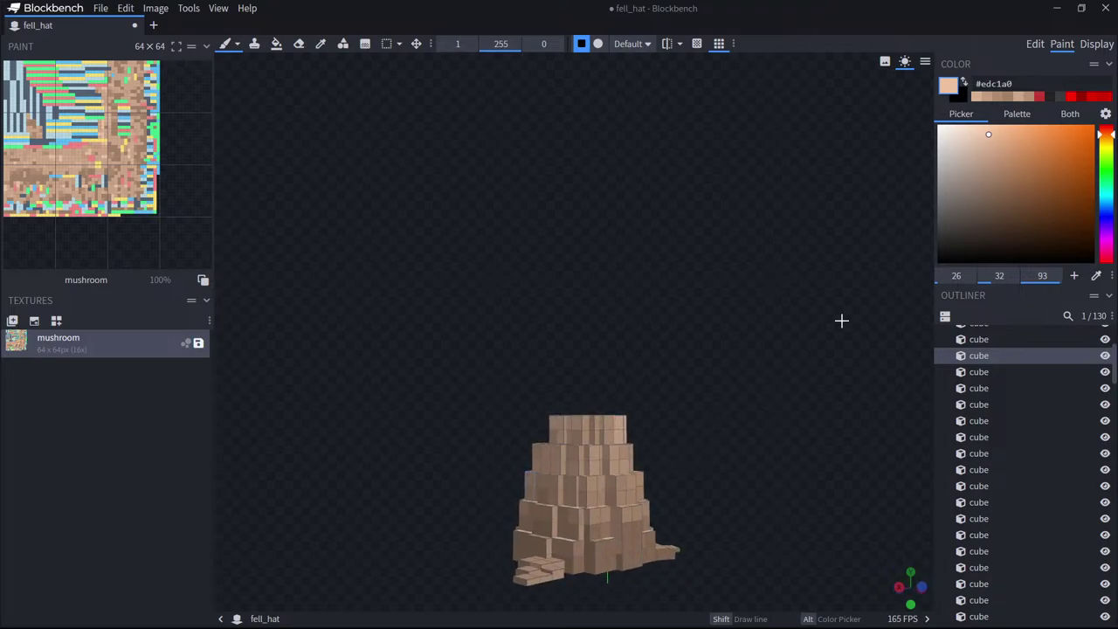
click(999, 402)
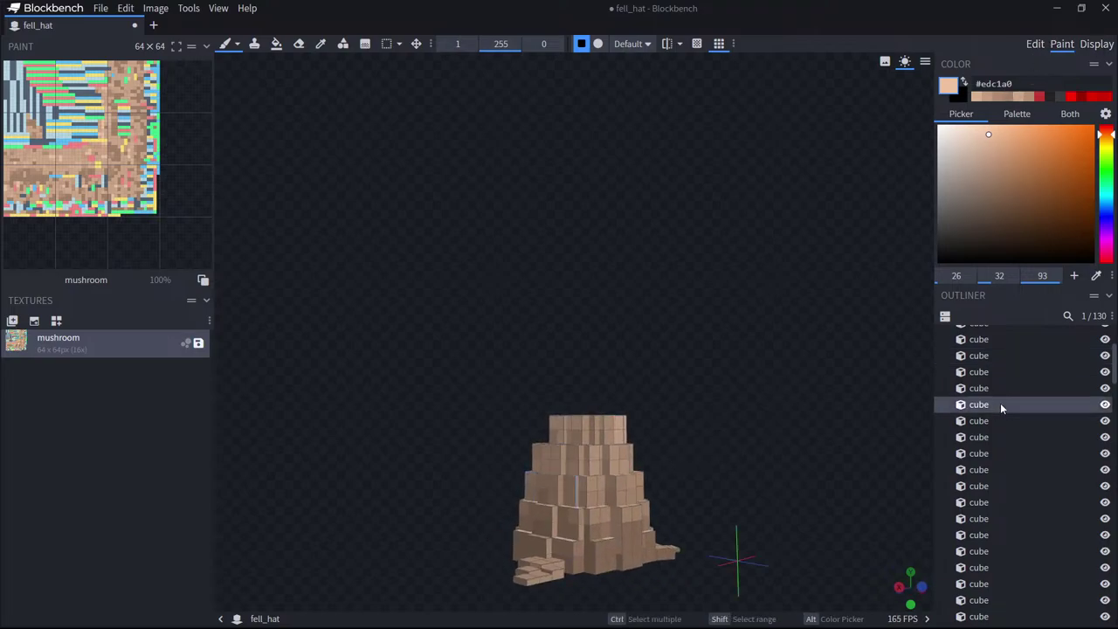
scroll(997, 385, up, 3)
click(976, 336)
double_click(977, 337)
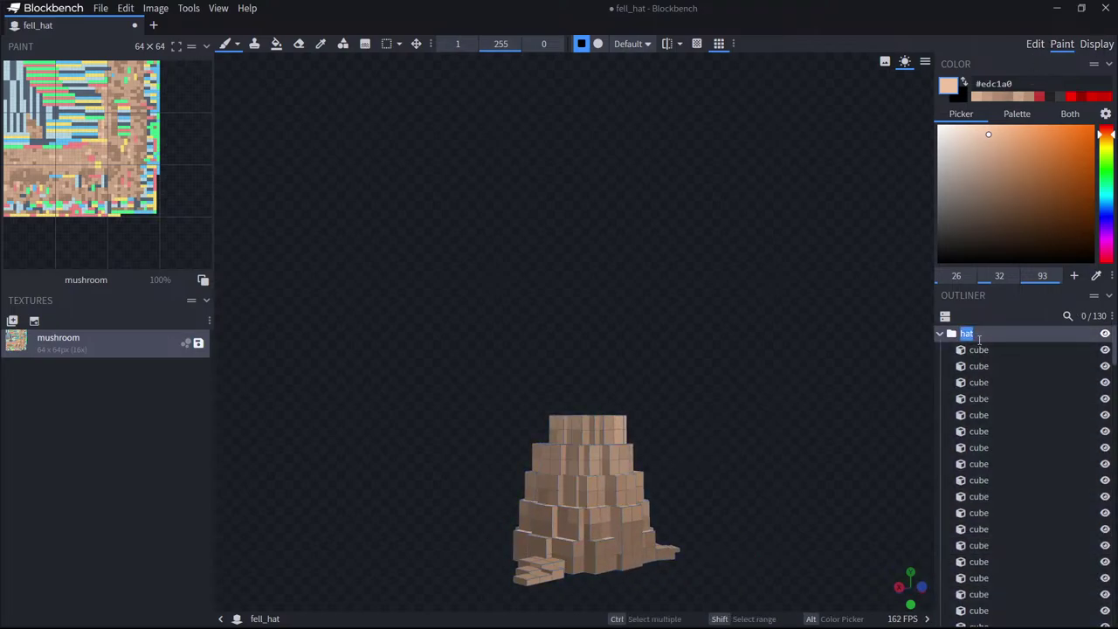
In the head display setup, raise the hat above the player's head to a Y translation of 14.
drag(695, 383, 635, 403)
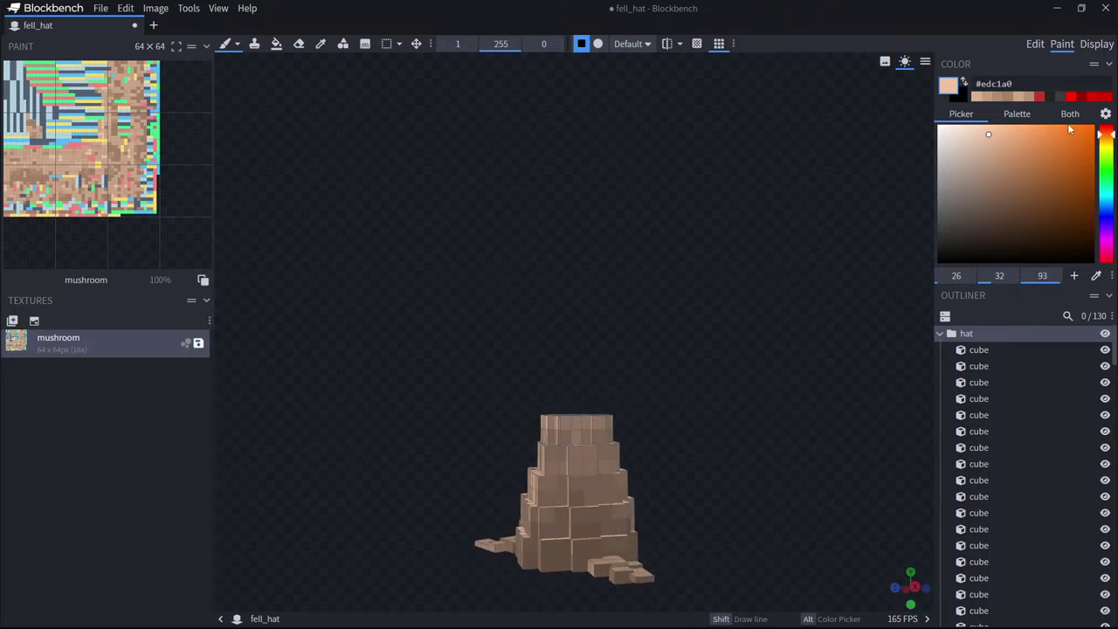
click(1096, 43)
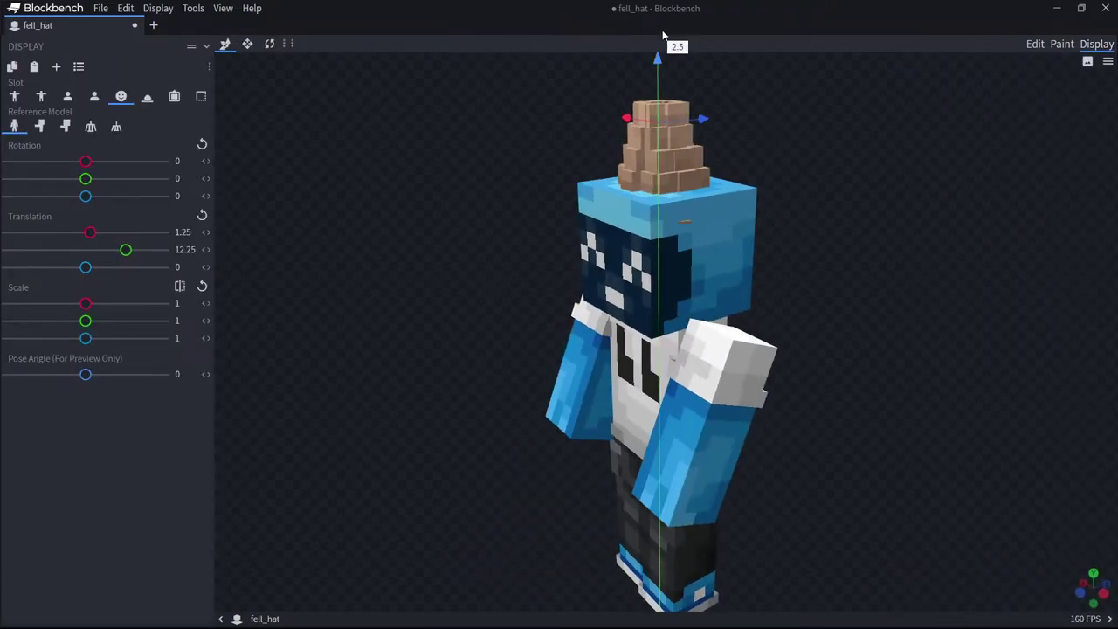
drag(685, 96, 646, 175)
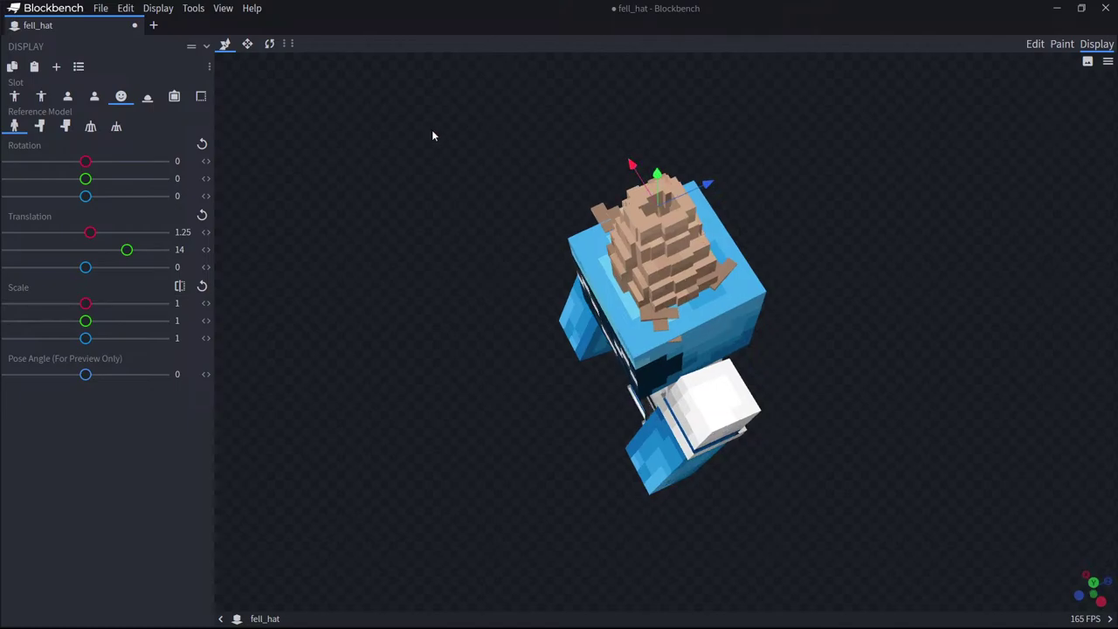
In the item frame display, rotate the hat to -90.25 about X and move it to a Z translation of -7.5.
click(173, 96)
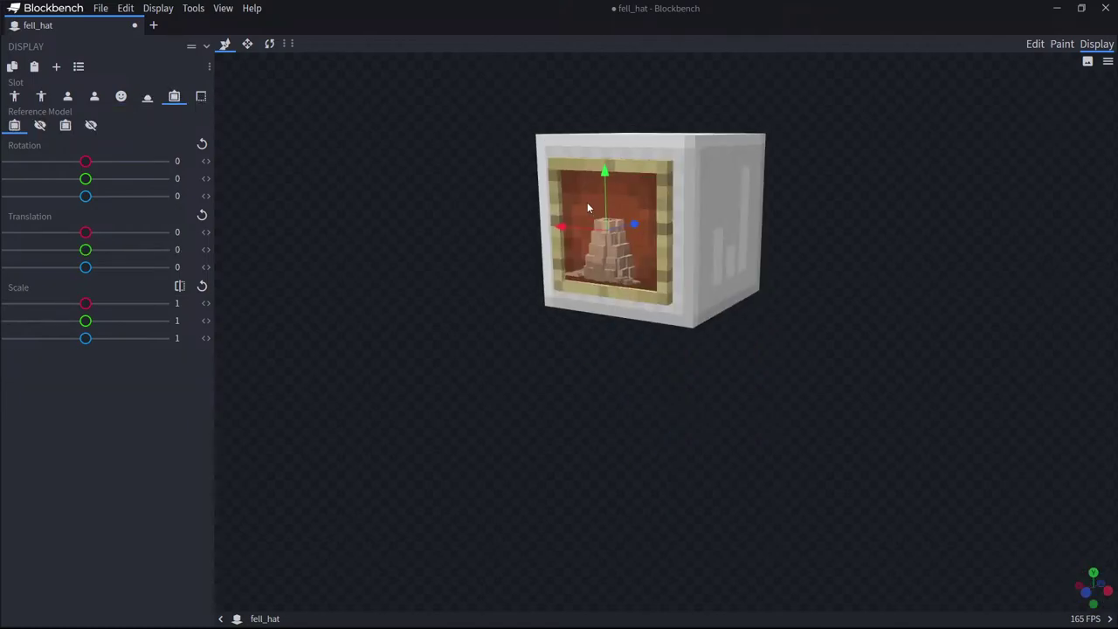
drag(587, 207, 378, 125)
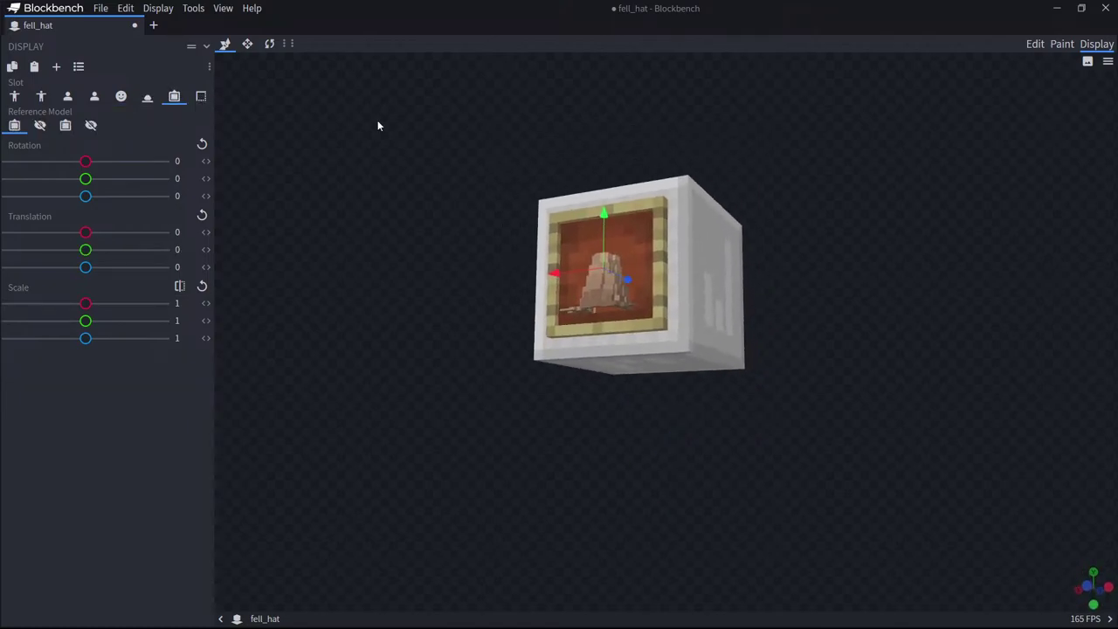
click(268, 45)
drag(577, 274, 601, 322)
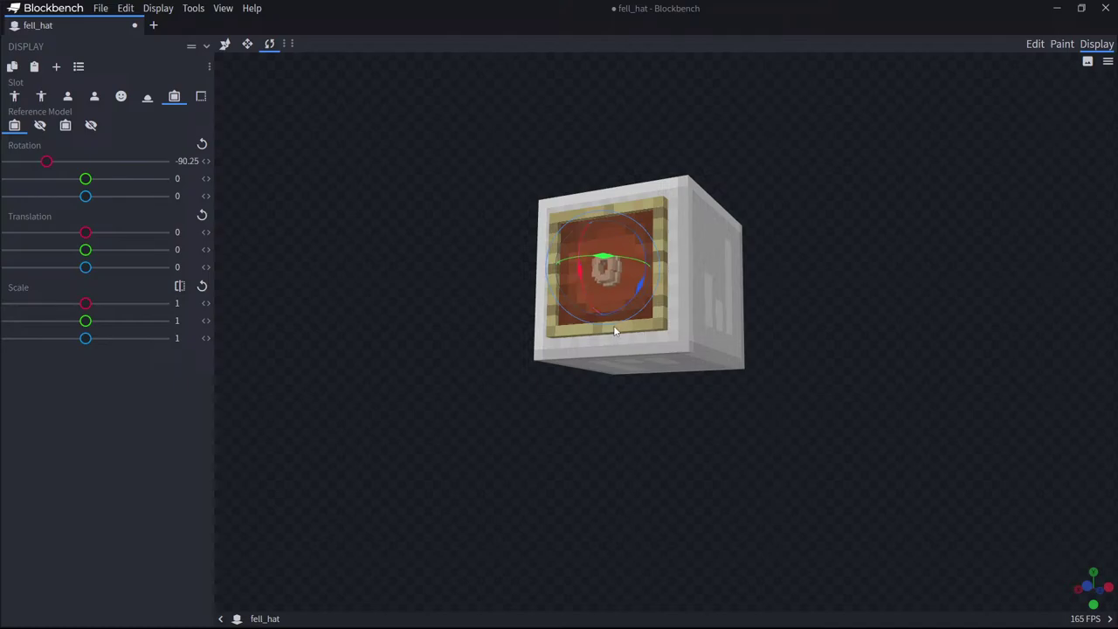
click(225, 44)
drag(354, 175, 298, 180)
drag(630, 281, 646, 308)
Enlarge the hat in the item frame to a scale of about 3.91, 3.75 and 3.65, with Z translation -27.75.
click(247, 43)
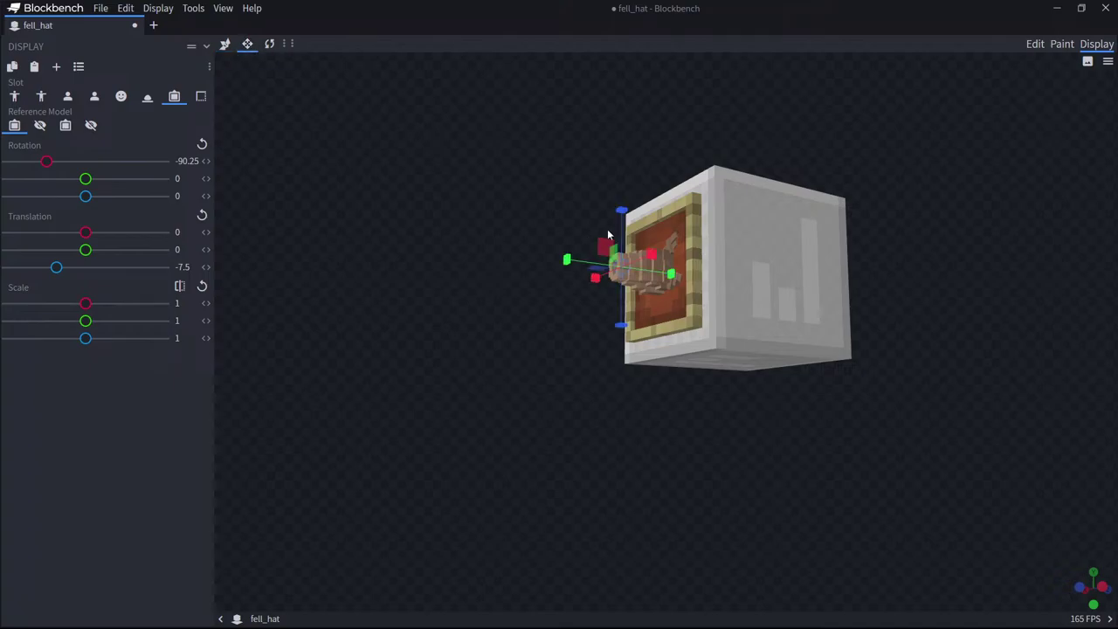
drag(620, 210, 622, 6)
drag(655, 256, 877, 227)
drag(568, 260, 275, 248)
drag(358, 369, 310, 366)
drag(688, 274, 751, 100)
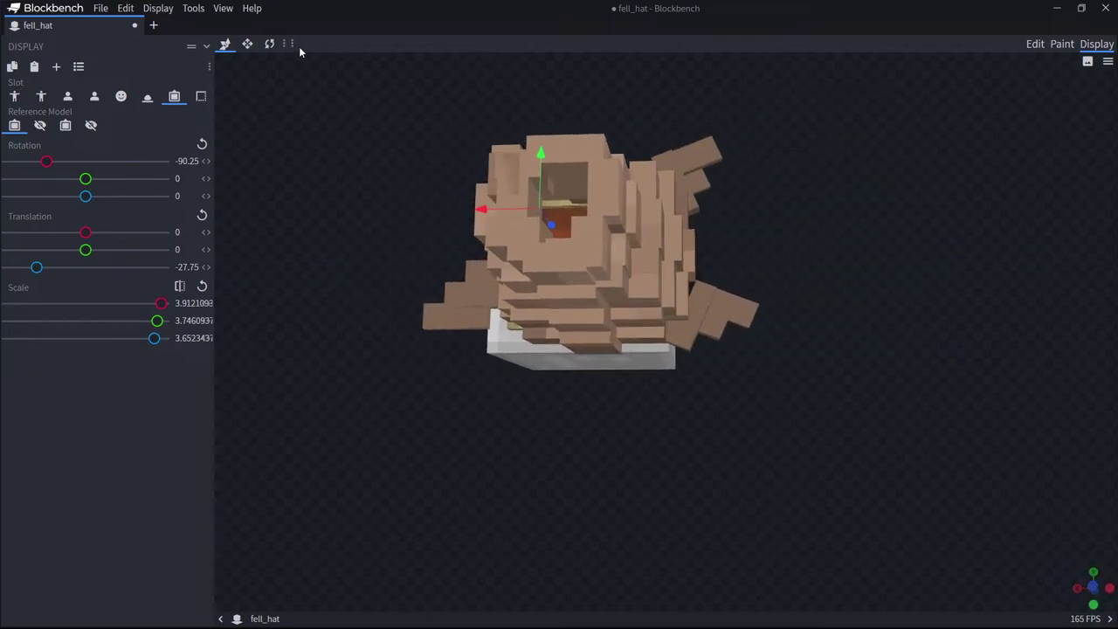
Shift the hat in the item frame to an X translation of 4.75 and set its X rotation to -90.
click(247, 44)
drag(478, 210, 409, 212)
drag(833, 212, 286, 272)
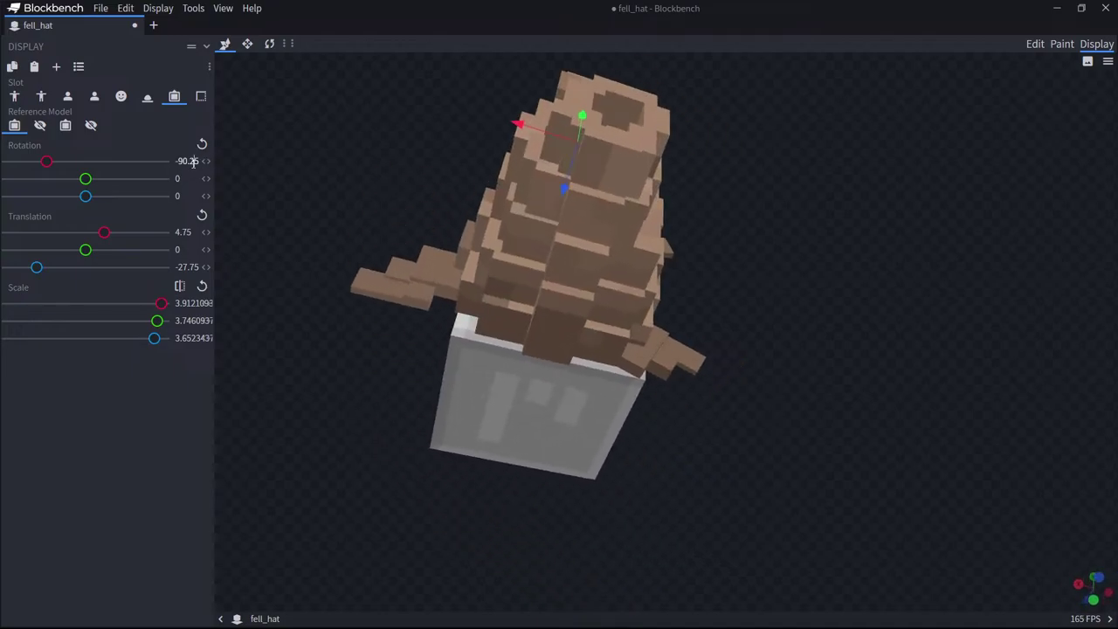
key(BackSpace)
key(BackSpace)
key(BackSpace)
key(BackSpace)
text(0)
drag(419, 265, 826, 279)
Return to model editing and make the hidden top group with the mushroom dome visible again.
click(1035, 45)
scroll(1055, 386, down, 10)
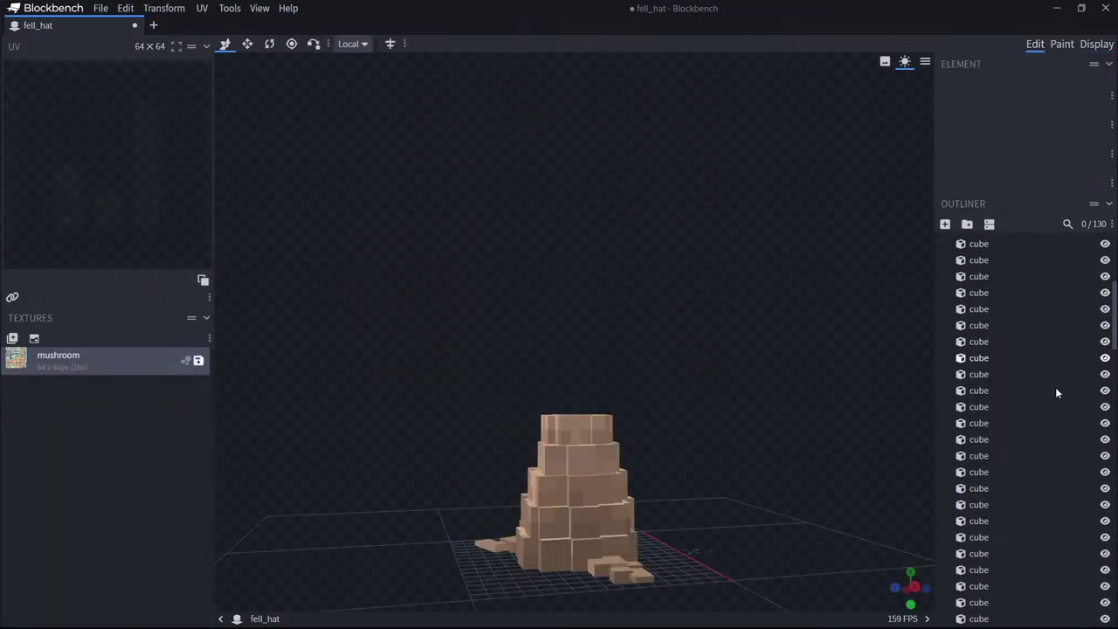
click(1105, 293)
drag(874, 363, 803, 349)
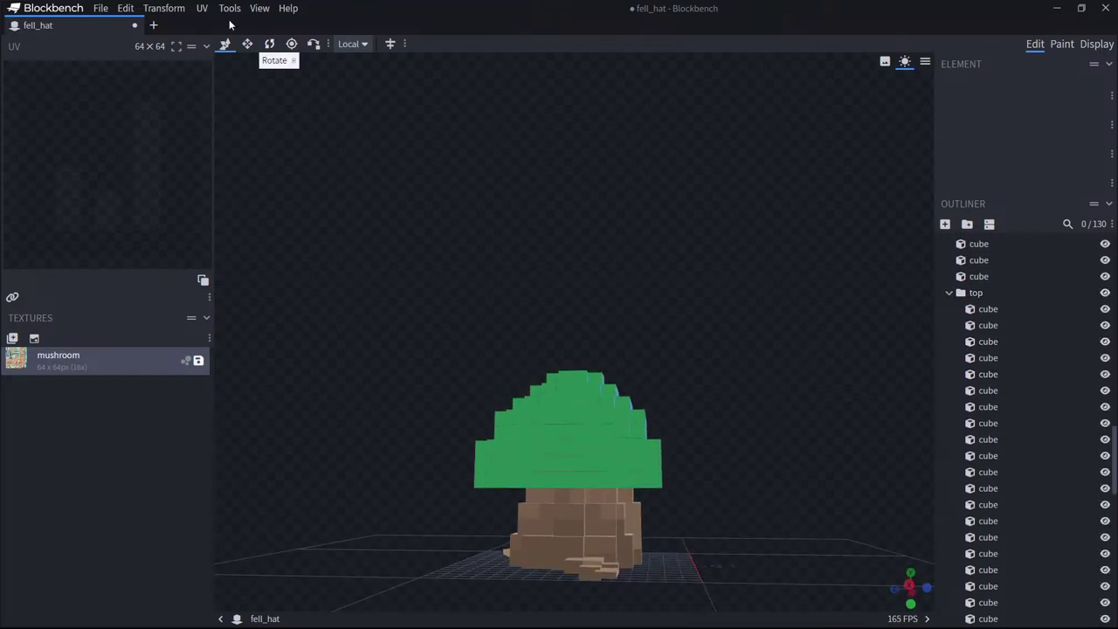
Pick the red #c13636 and bucket-fill the first faces on the green side of the mushroom dome.
click(1061, 43)
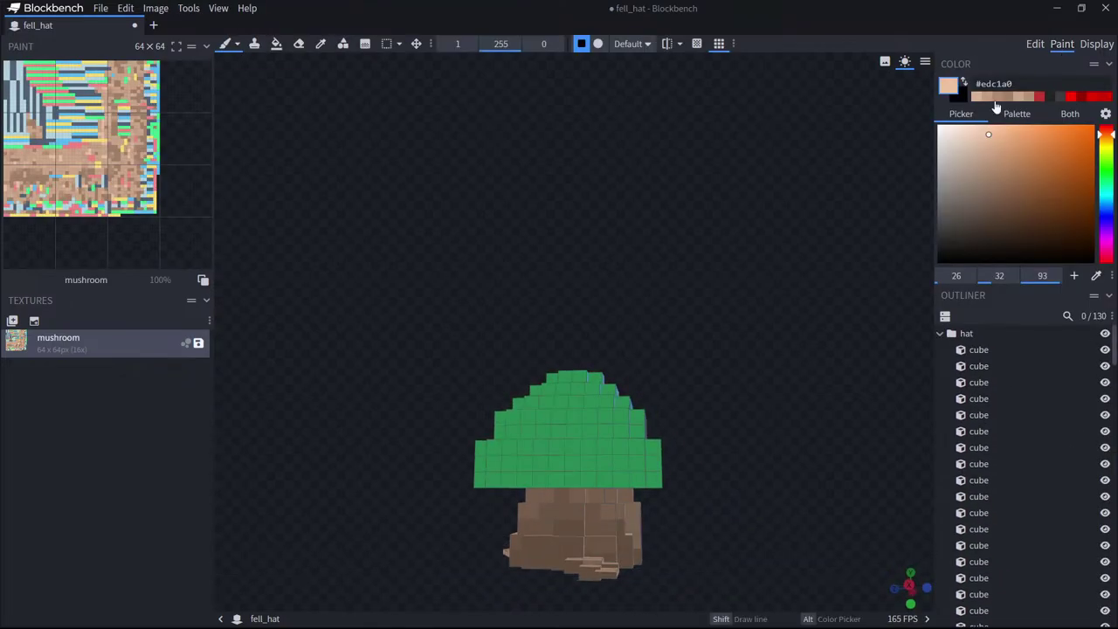
click(1041, 98)
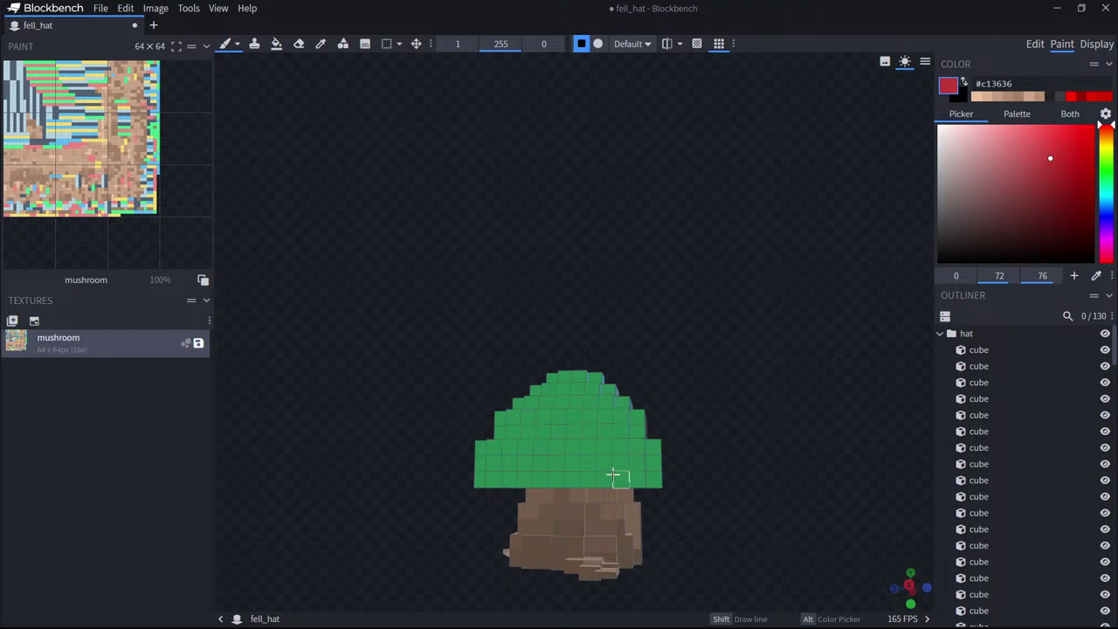
click(276, 44)
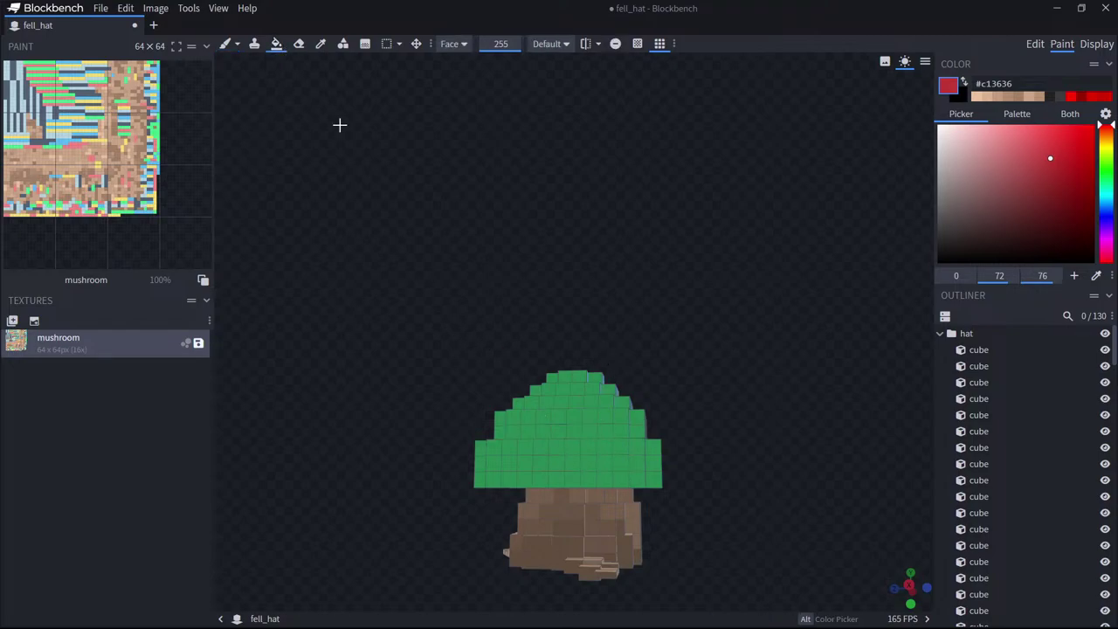
click(543, 473)
click(559, 431)
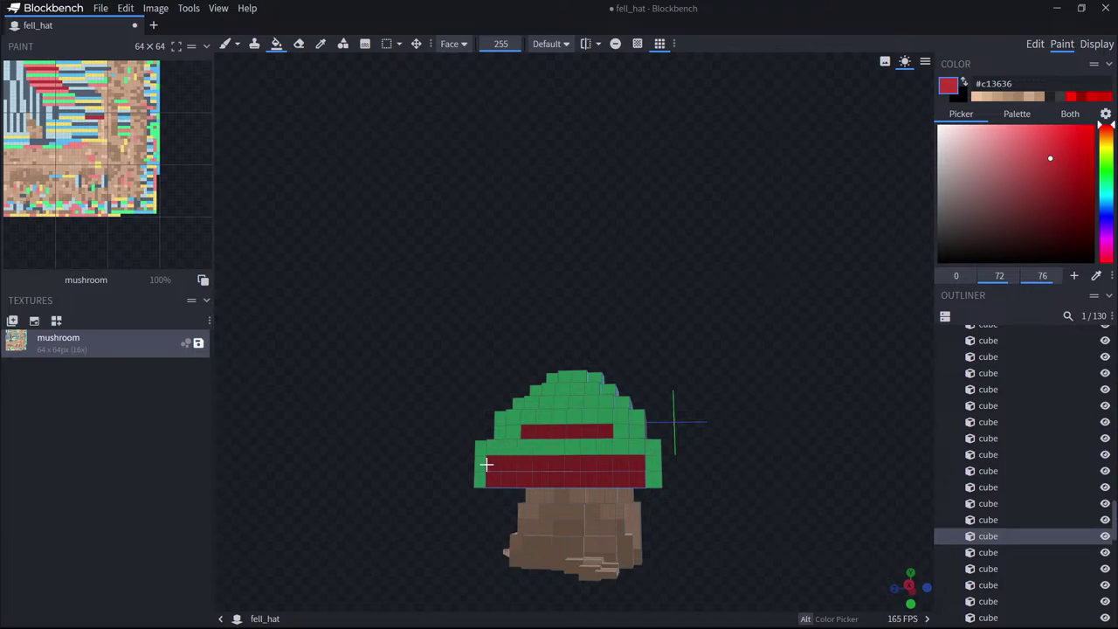
Fill the dome's lower rim with #c13636 around the corner and along the yellow side, face by face.
drag(469, 466, 589, 485)
click(599, 482)
click(573, 486)
click(589, 489)
click(556, 484)
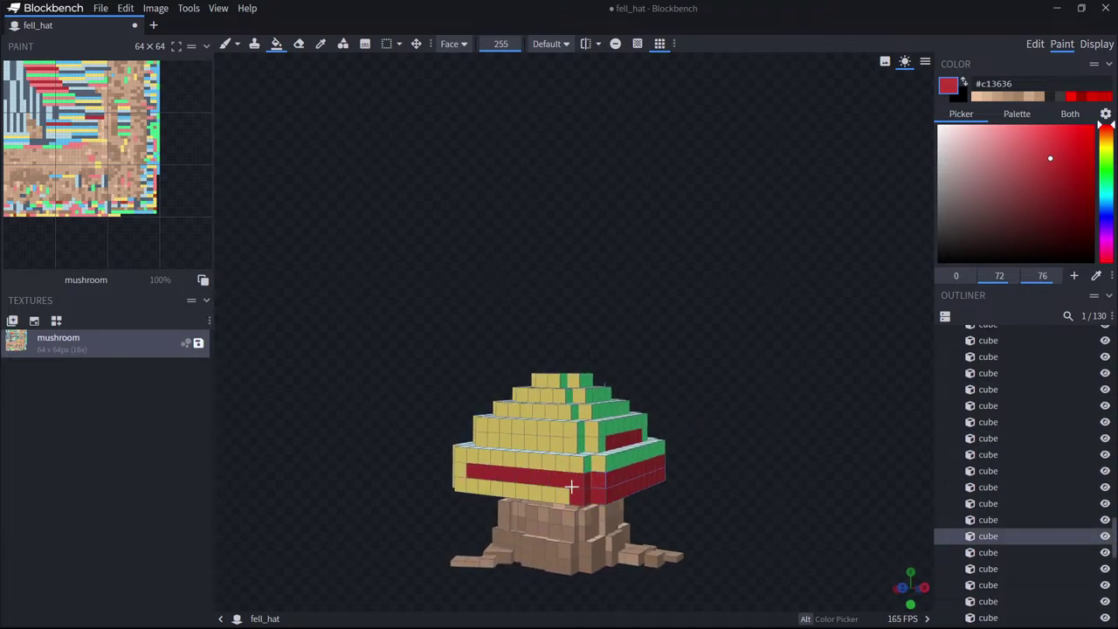
click(564, 496)
click(573, 464)
click(588, 463)
Fill the lower tiers on the dome's blue side and one more green-side face with #c13636.
drag(734, 437, 603, 476)
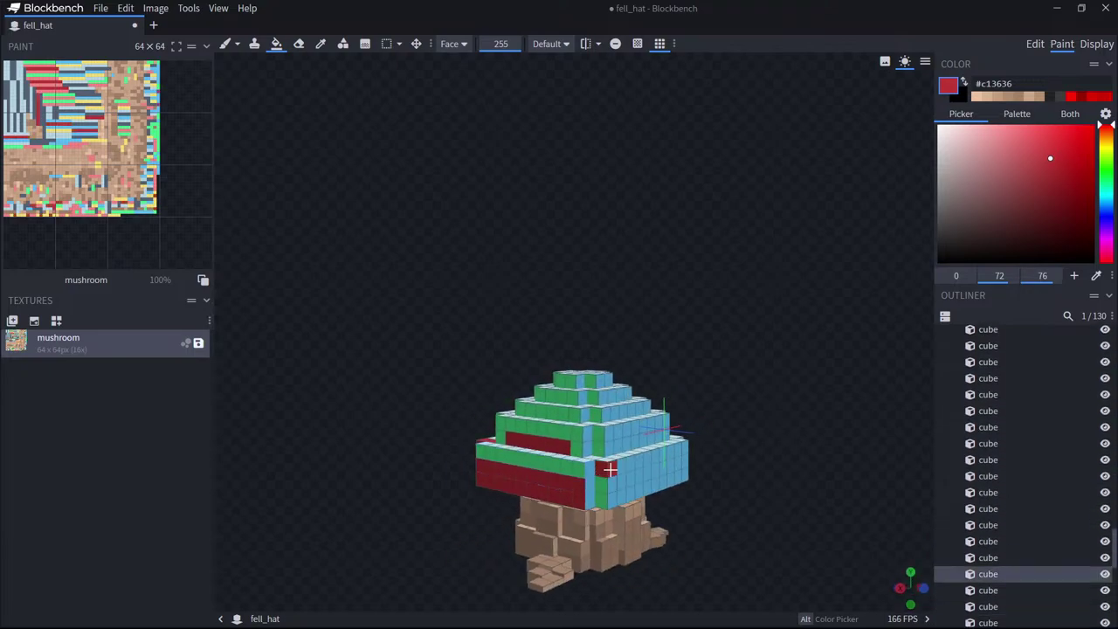
click(641, 463)
click(632, 439)
click(617, 414)
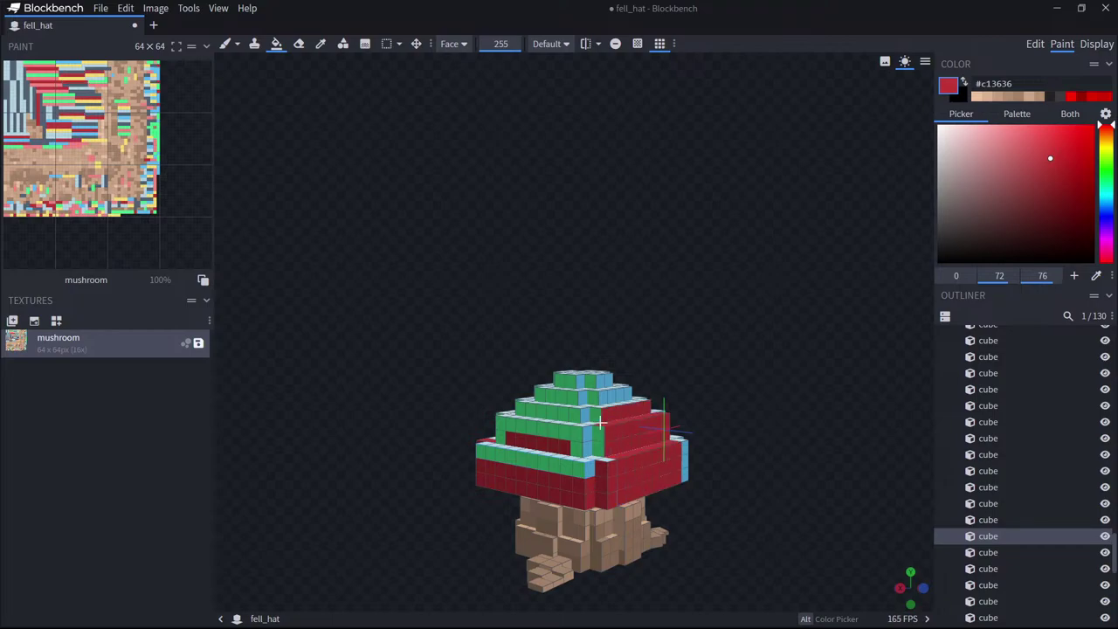
click(566, 407)
Set the hat's item frame display scale to 4 on all three axes.
click(1095, 44)
drag(908, 118, 560, 210)
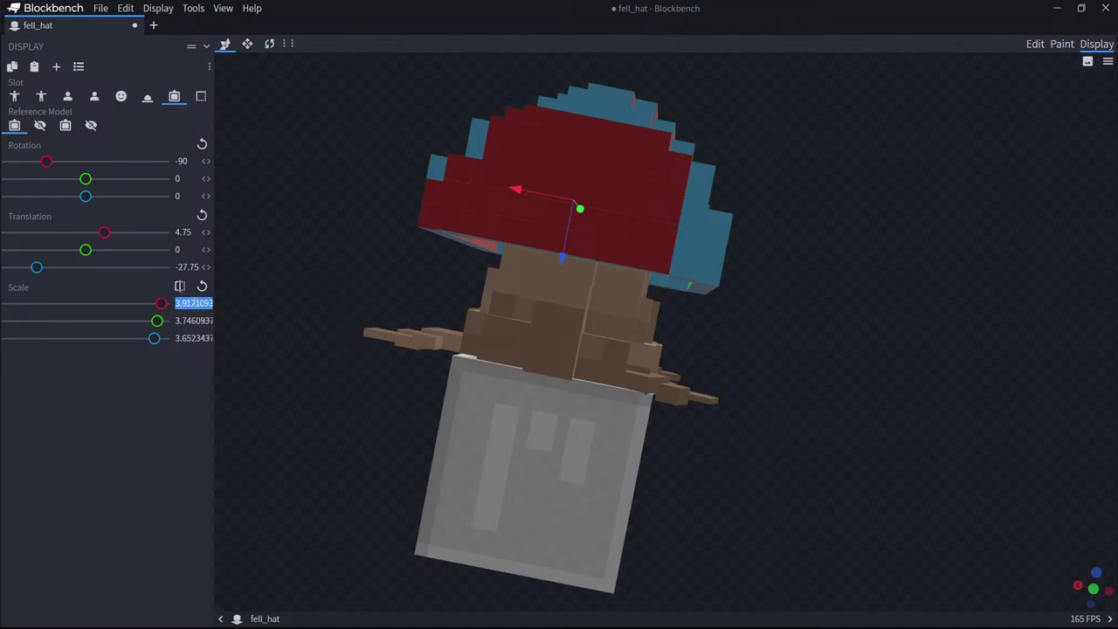
text(4)
key(Return)
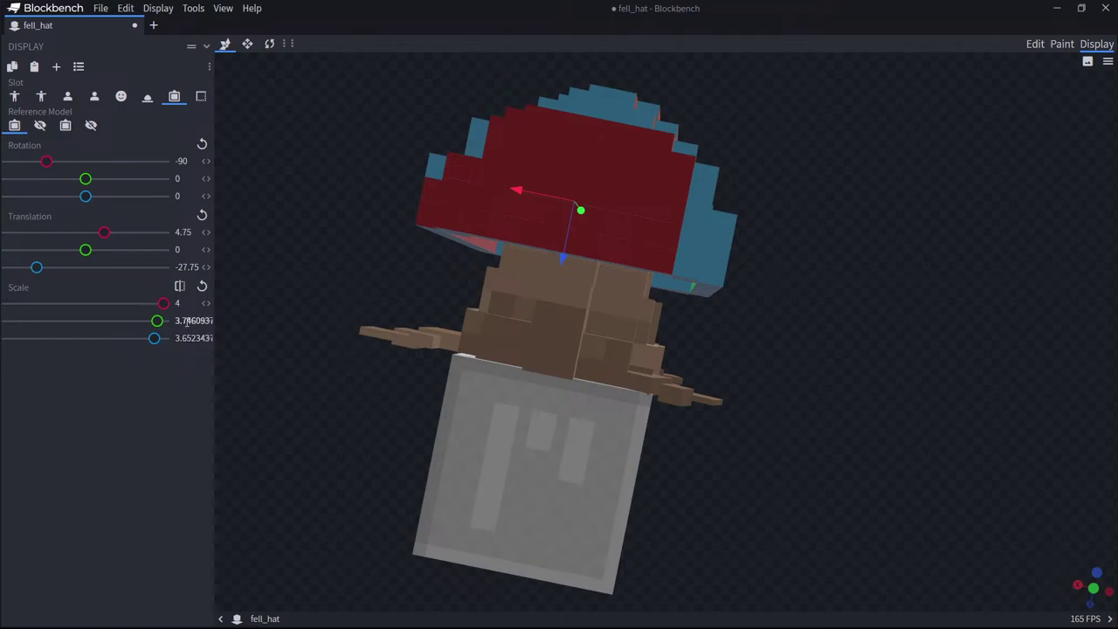
text(3)
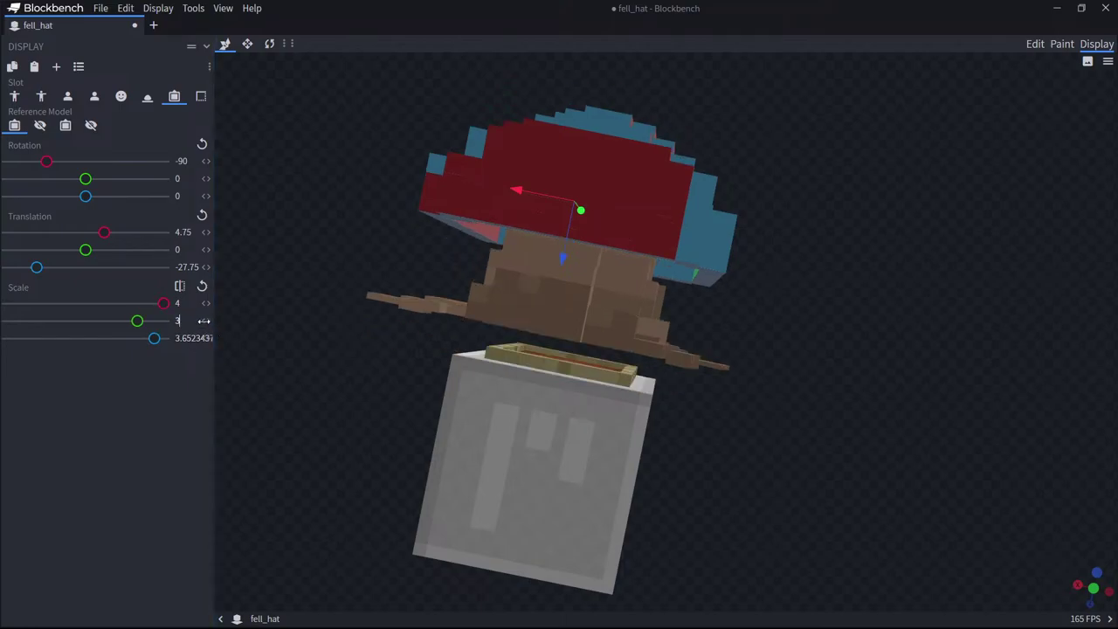
key(BackSpace)
click(187, 318)
key(BackSpace)
text(4)
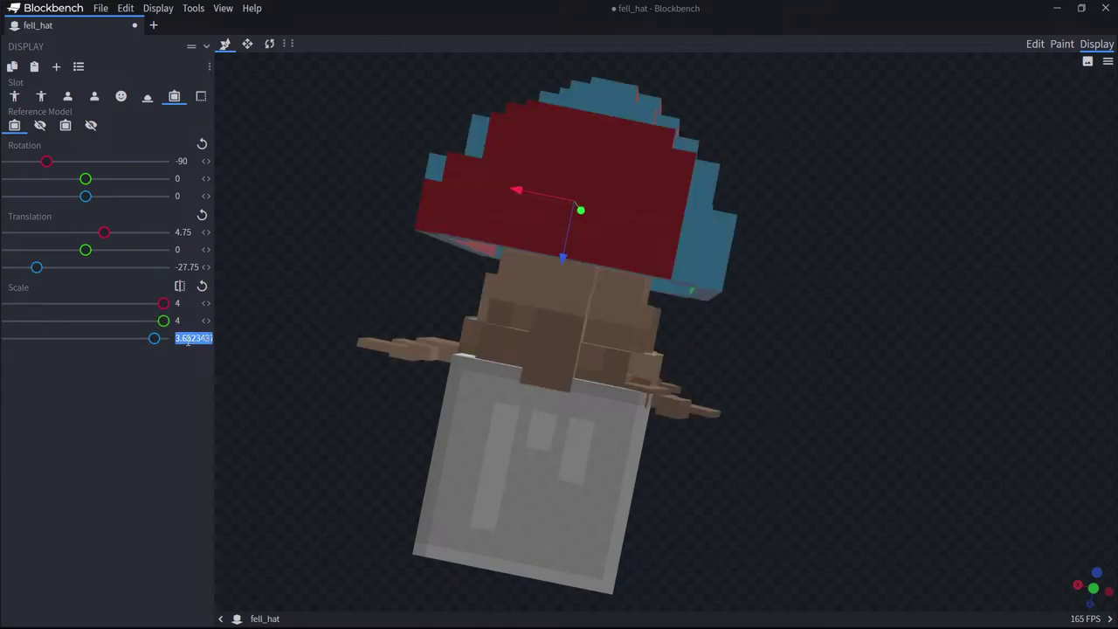
text(4)
Move the hat in the item frame to a Z translation of -30 and check its fit against the block.
drag(260, 385, 315, 371)
drag(547, 287, 543, 264)
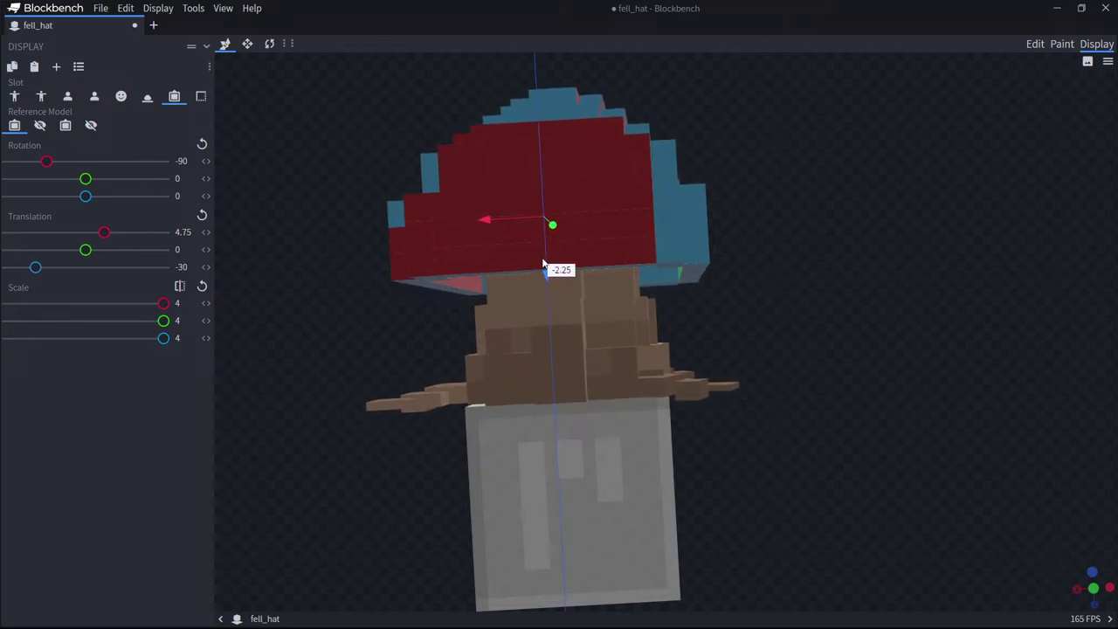
drag(823, 303, 928, 302)
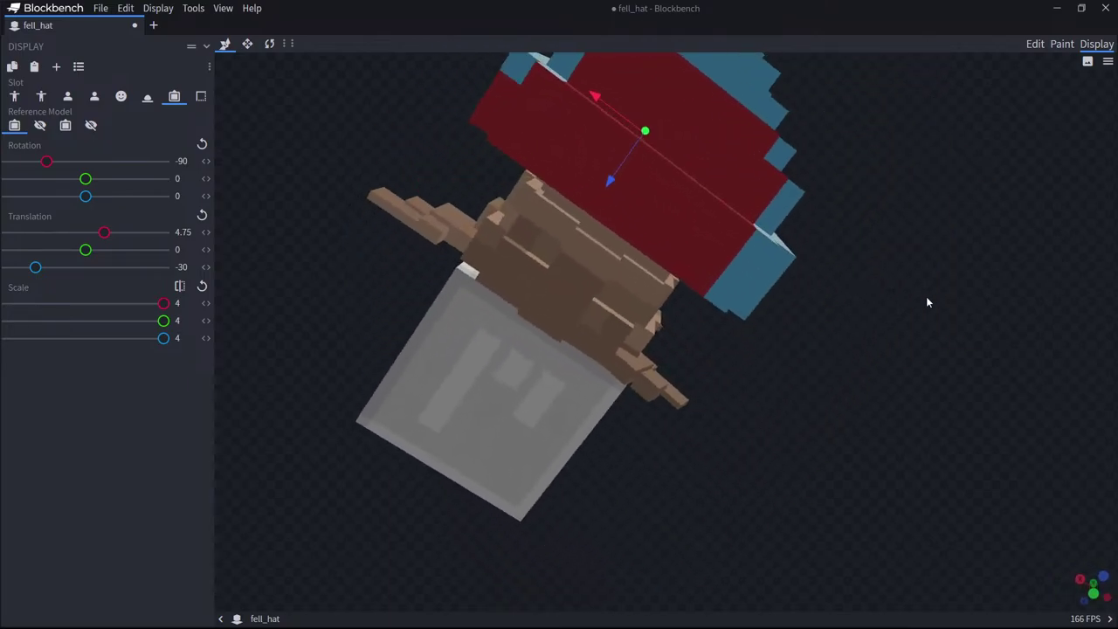
drag(417, 172, 779, 101)
Leave the item frame display setup and return to painting the mushroom texture.
click(1034, 43)
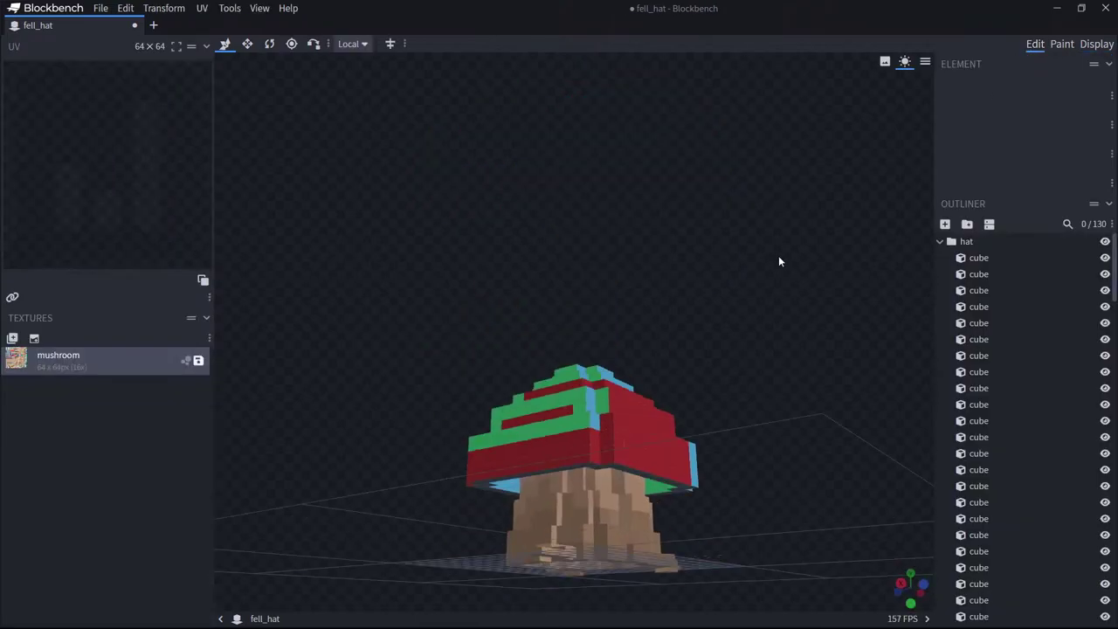
drag(778, 255, 765, 288)
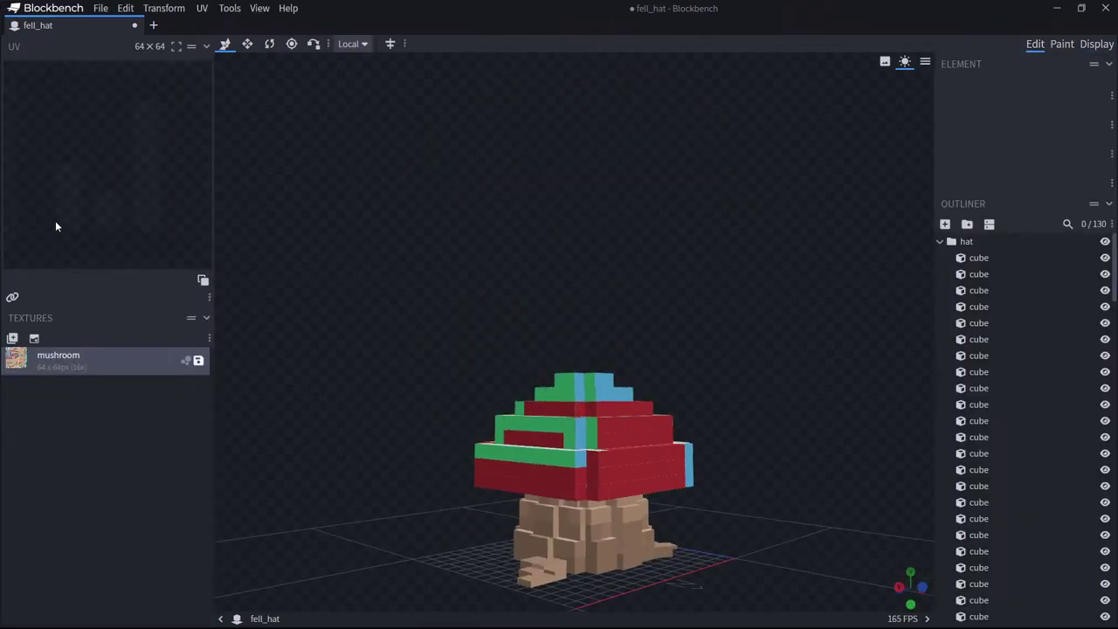
click(1063, 45)
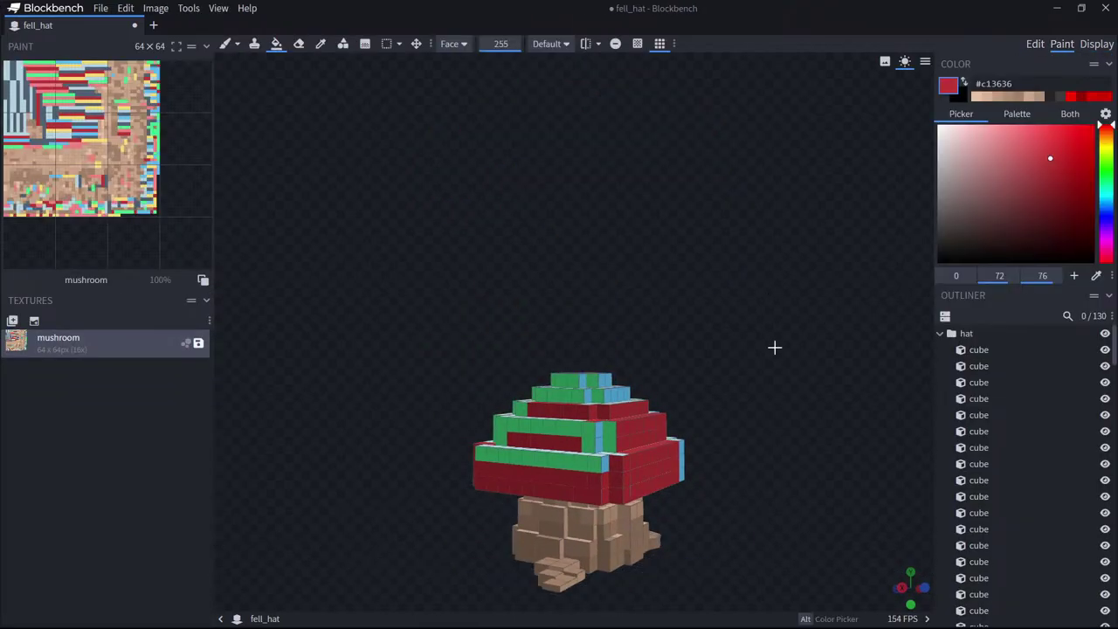
Fill the unpainted green faces and pale blue tier tops around the dome's green side with #c13636.
click(604, 450)
mouse_move(551, 426)
mouse_down()
mouse_move(606, 428)
mouse_move(596, 398)
mouse_move(699, 413)
mouse_up()
click(550, 415)
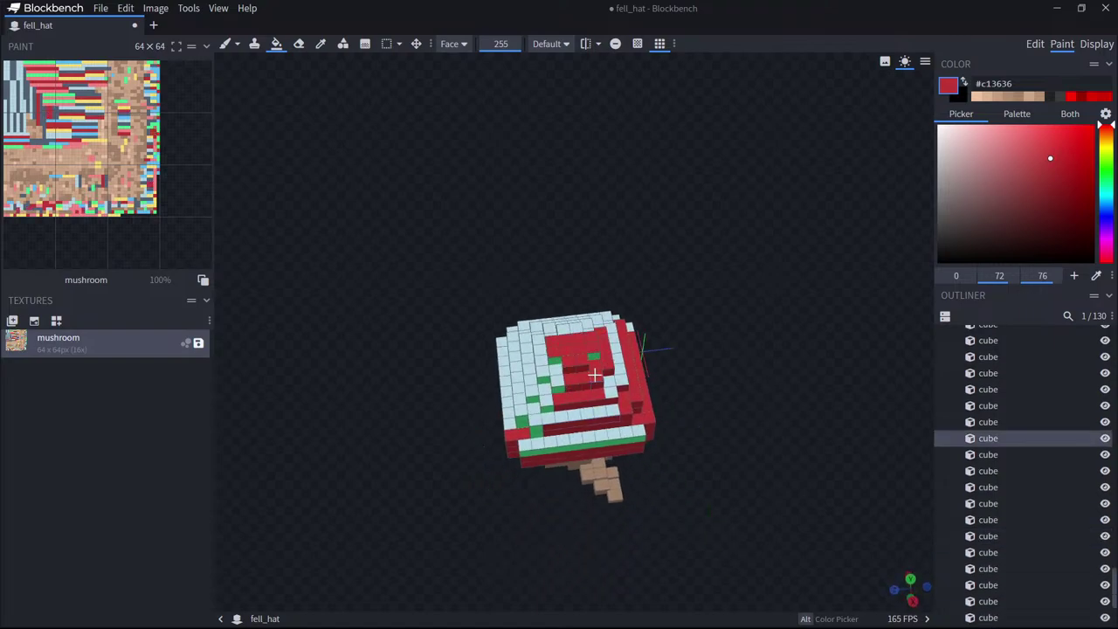
click(524, 380)
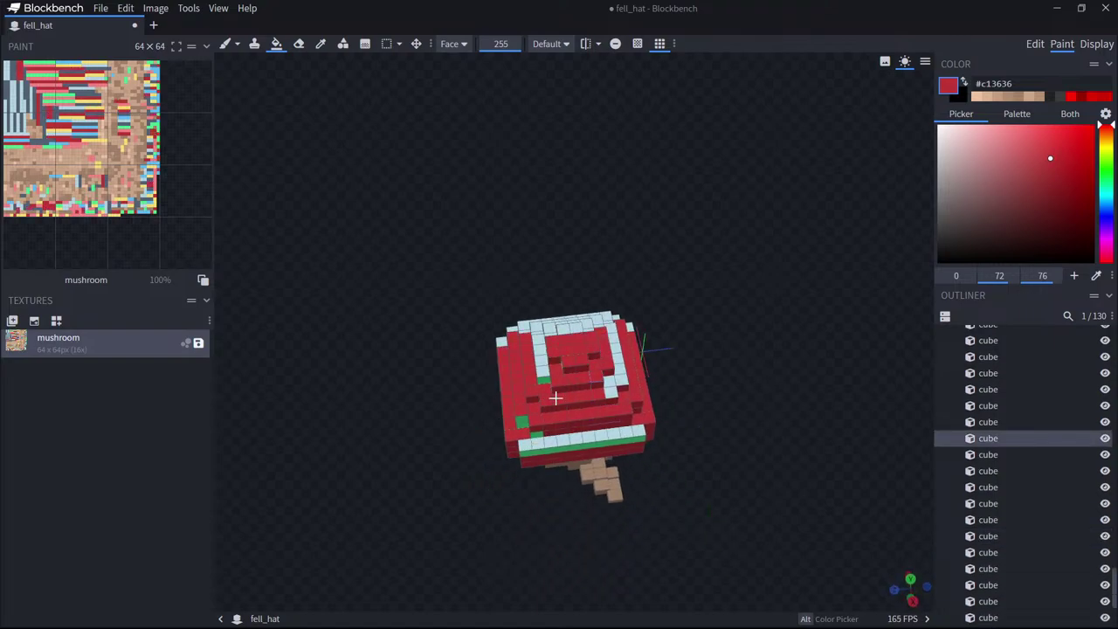
click(557, 328)
Fill the yellow tier faces on the dome's next side with #c13636.
drag(414, 371, 516, 328)
click(610, 462)
click(601, 460)
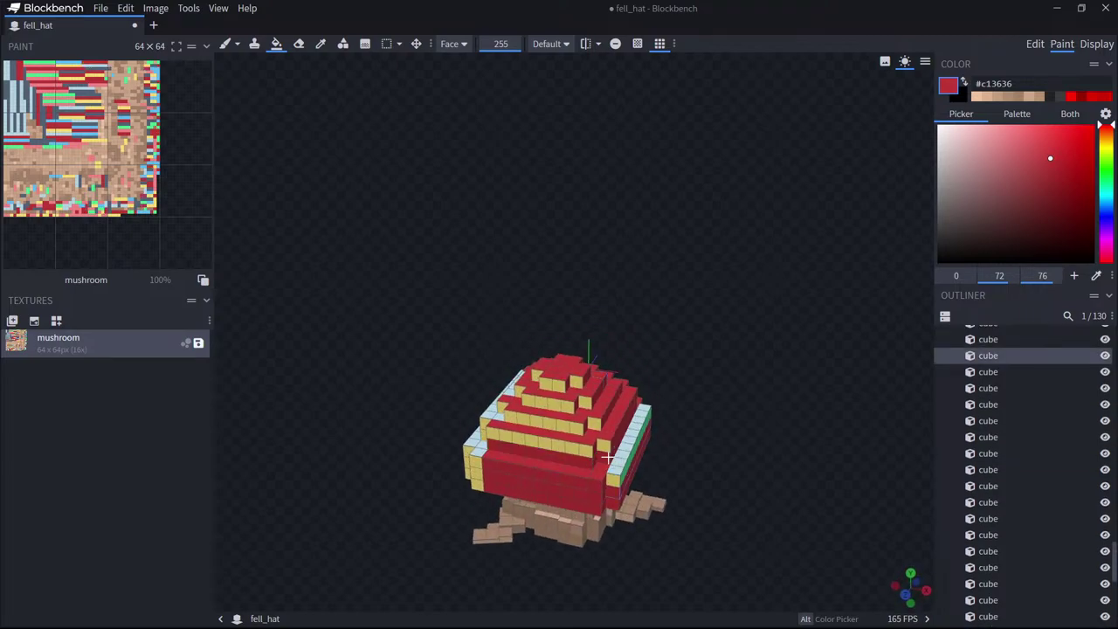
click(607, 456)
click(594, 428)
click(585, 397)
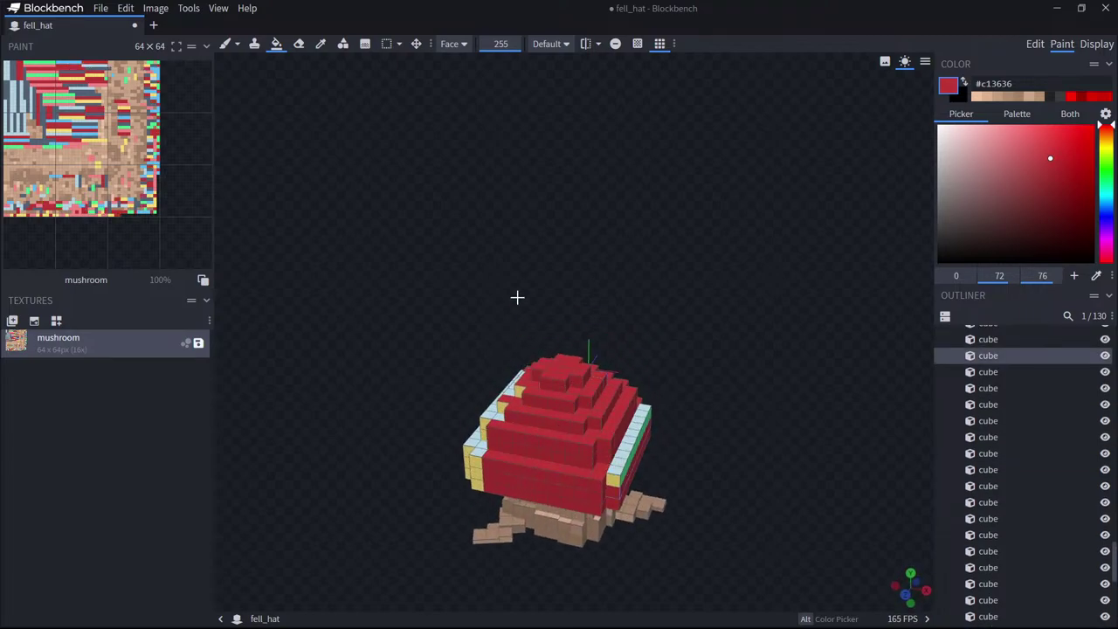
Fill the dome's pink side faces, their yellow ends and pale blue tops with #c13636.
drag(517, 297, 529, 424)
click(529, 424)
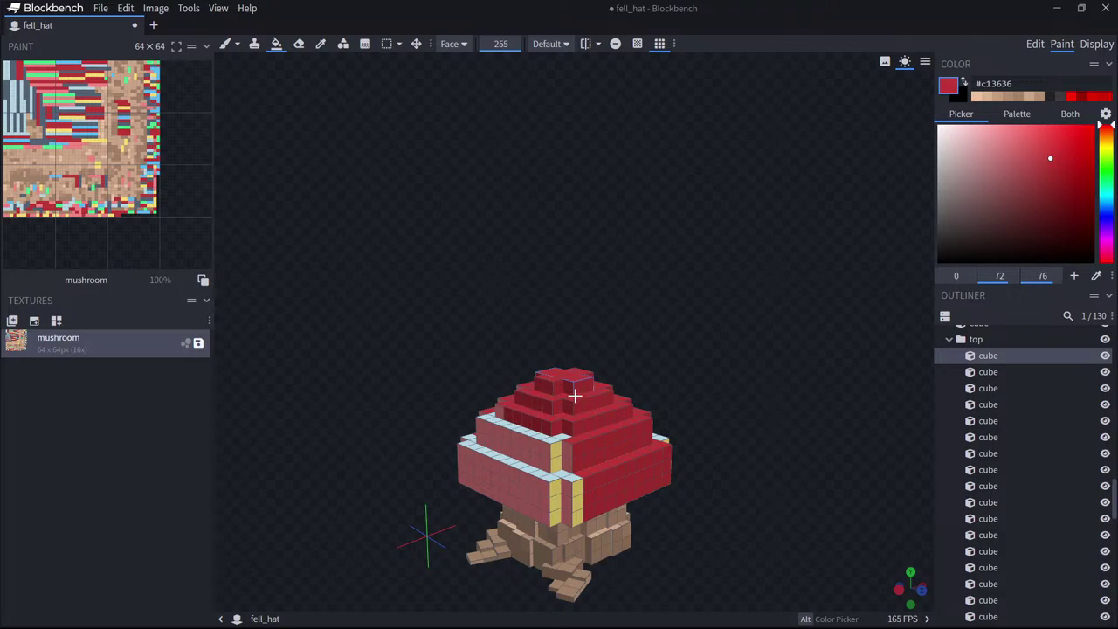
drag(486, 379, 568, 394)
click(550, 414)
mouse_move(504, 465)
mouse_down()
mouse_move(489, 499)
mouse_move(663, 490)
mouse_up()
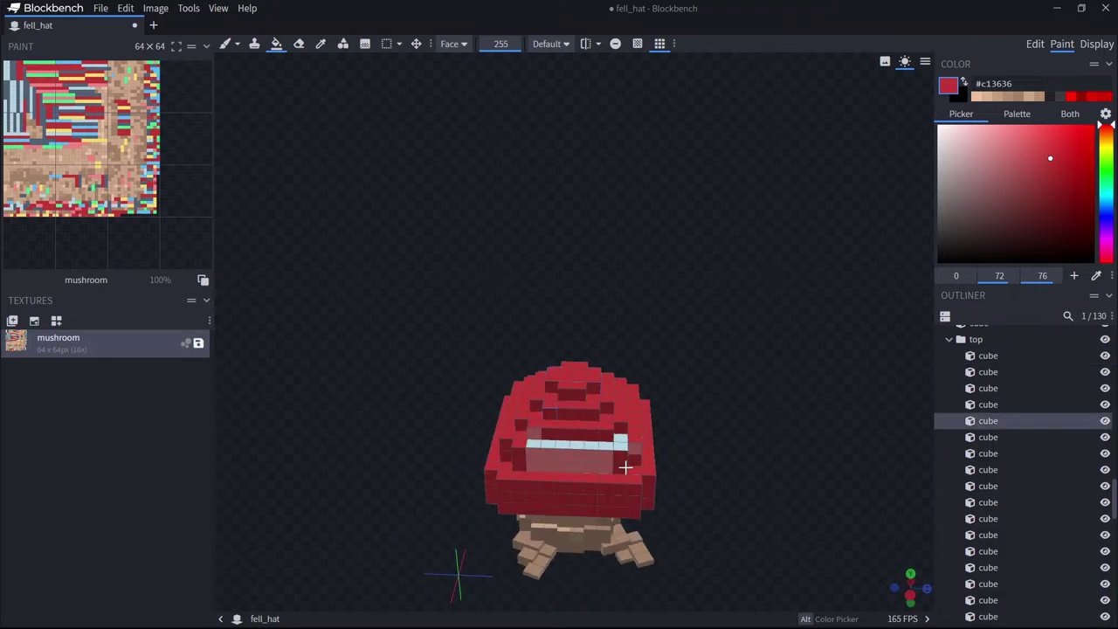
click(605, 435)
drag(744, 389, 697, 356)
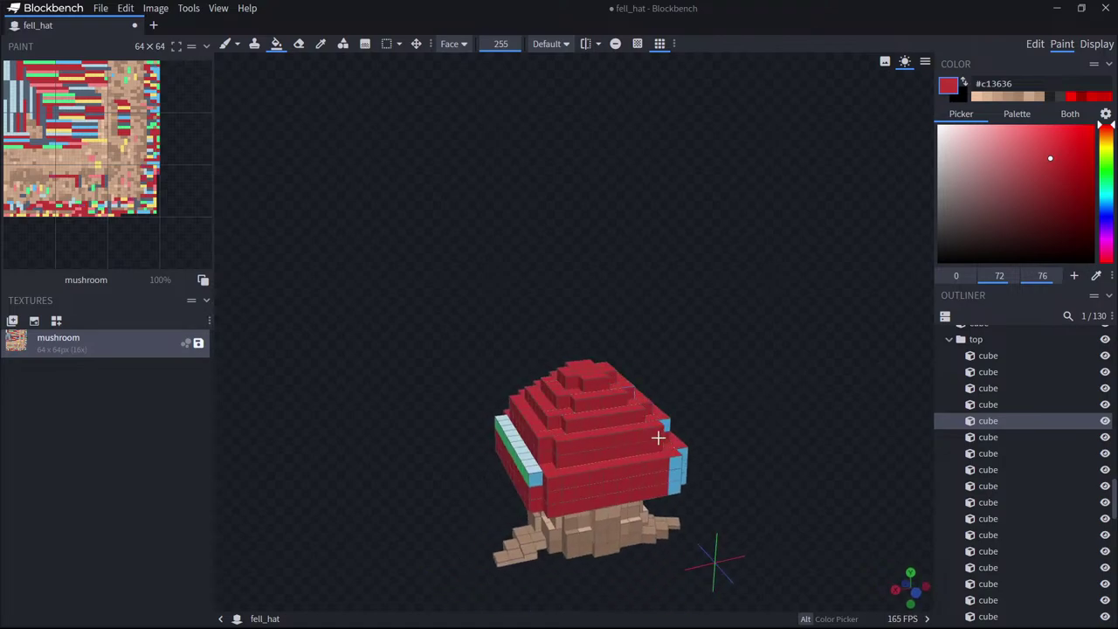
Fill the leftover blue corner faces on the dome's tiers and rim with #c13636.
drag(688, 456, 665, 430)
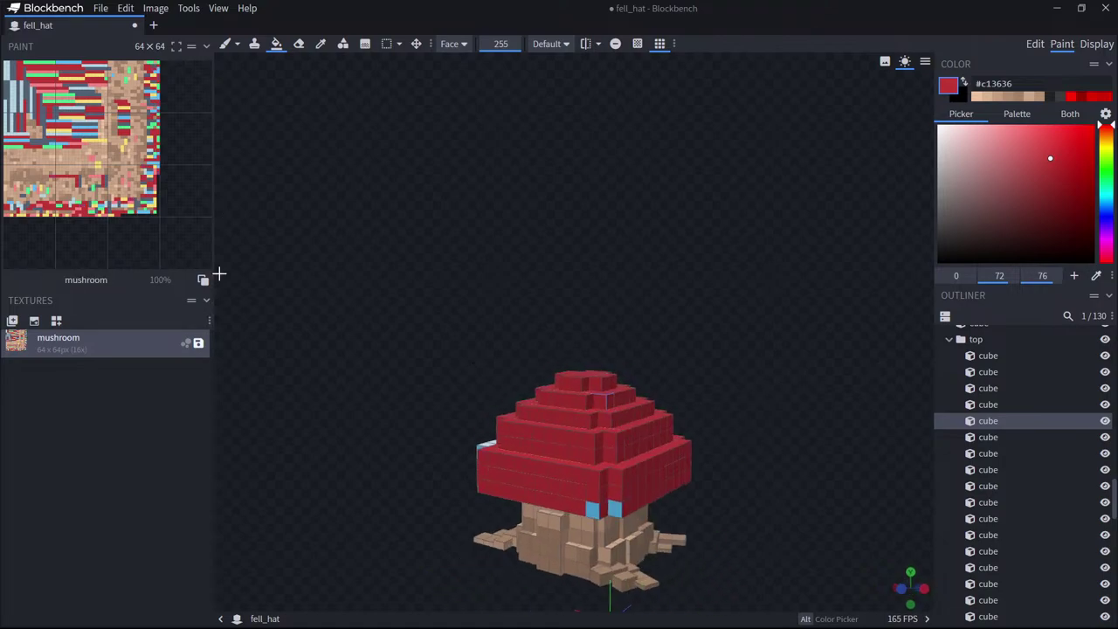
click(613, 508)
click(593, 510)
drag(459, 418, 597, 425)
click(610, 474)
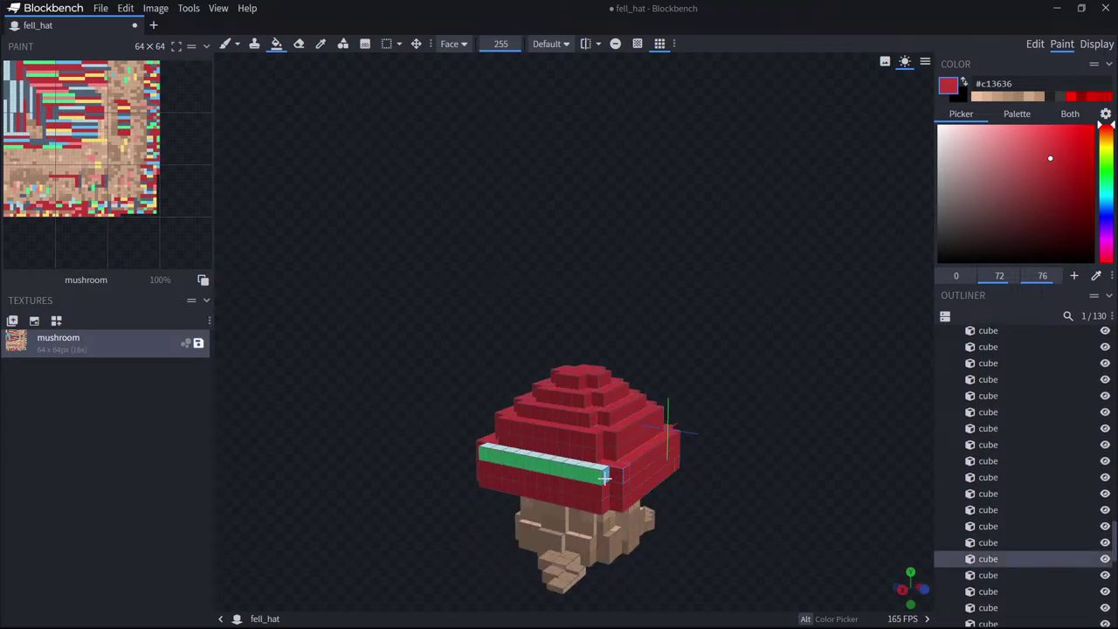
click(622, 474)
Delete the overlapping green-faced cube in the rim and position the red rim cube at X 12.
drag(597, 463, 913, 420)
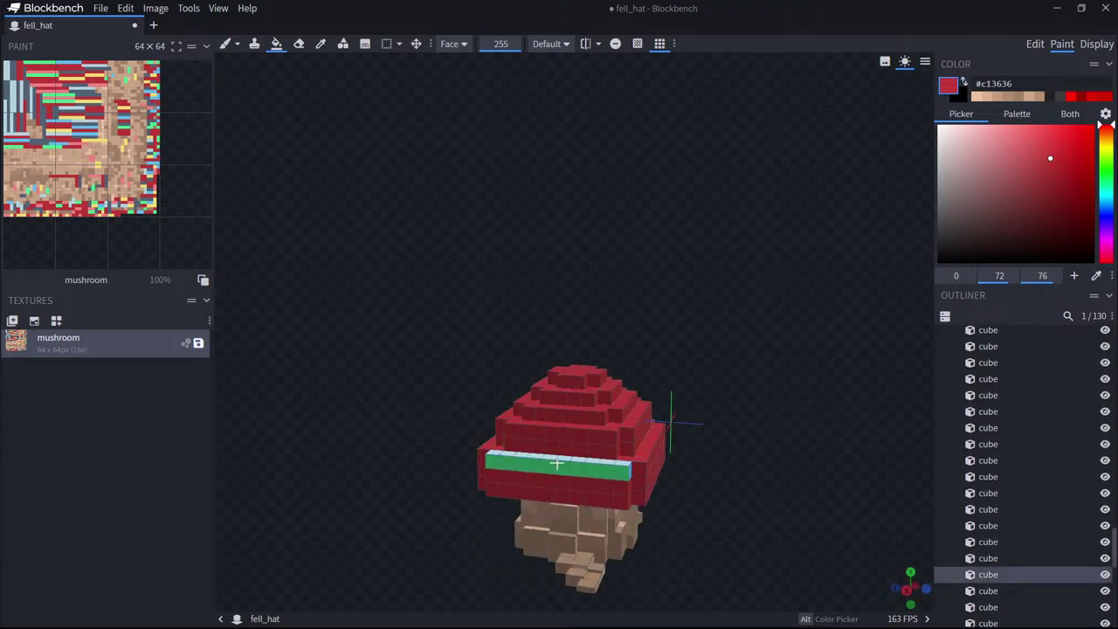
click(1035, 44)
drag(542, 484, 496, 520)
click(589, 466)
key(Delete)
click(556, 490)
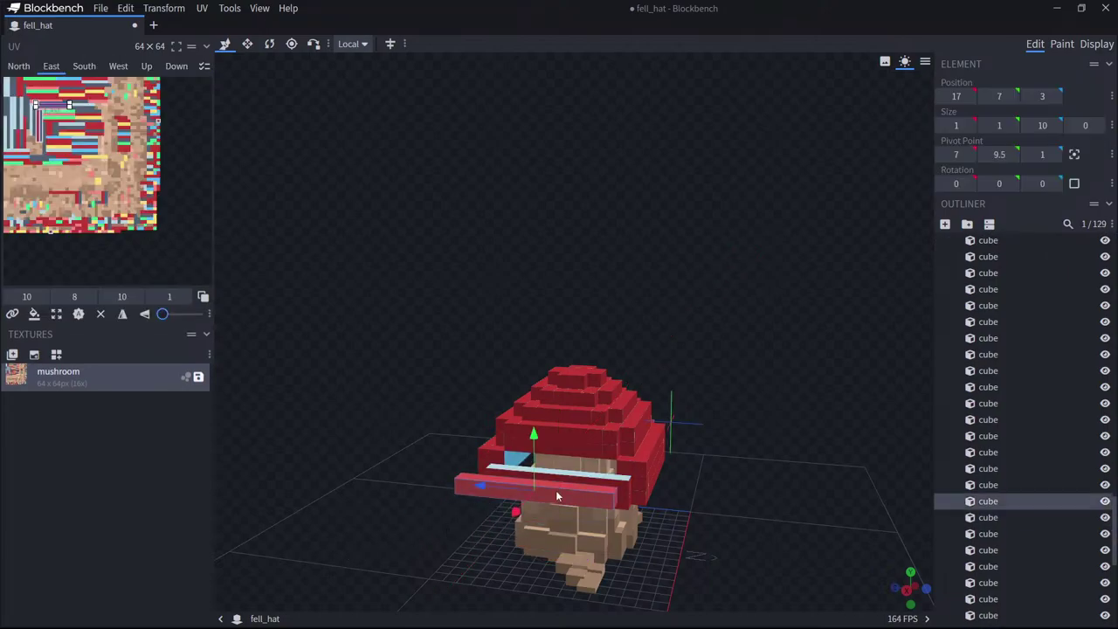
middle_drag(574, 435, 693, 466)
drag(396, 439, 616, 397)
drag(631, 312, 723, 306)
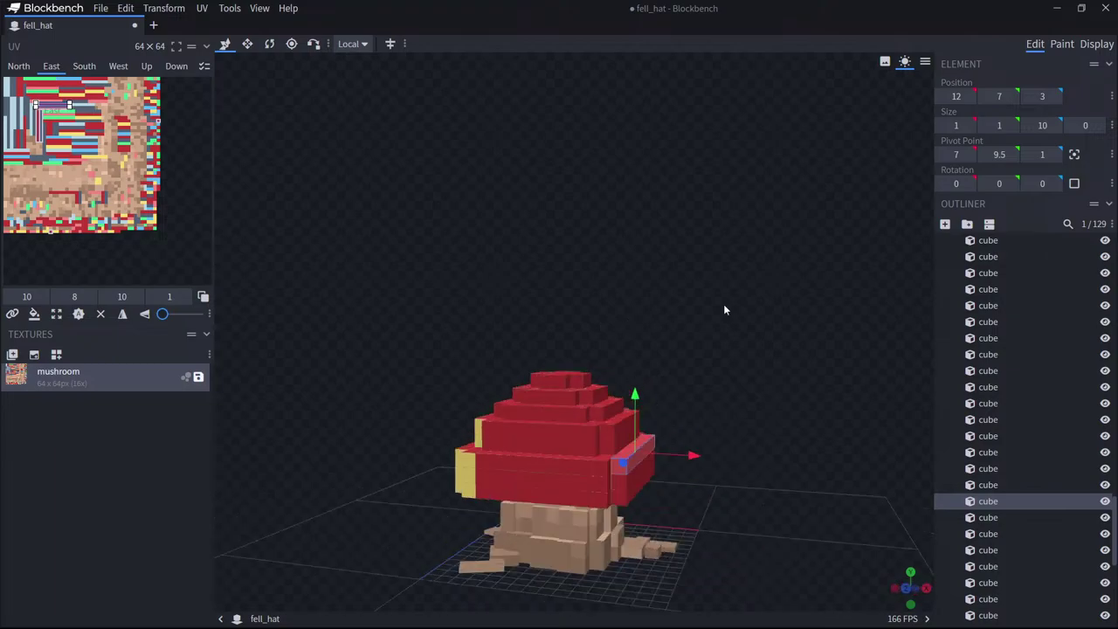
Fill the remaining yellow corner faces of the dome's lower tiers with #c13636.
click(1061, 44)
drag(671, 335, 513, 507)
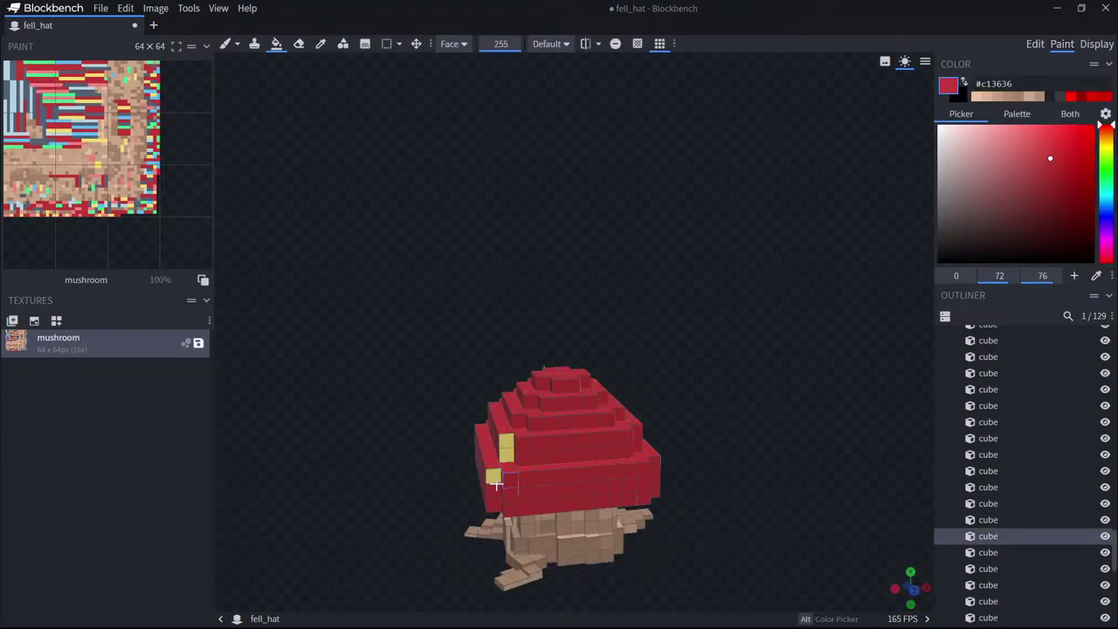
drag(472, 432, 874, 261)
click(1035, 44)
mouse_move(759, 249)
mouse_down()
mouse_move(728, 328)
mouse_move(756, 241)
mouse_up()
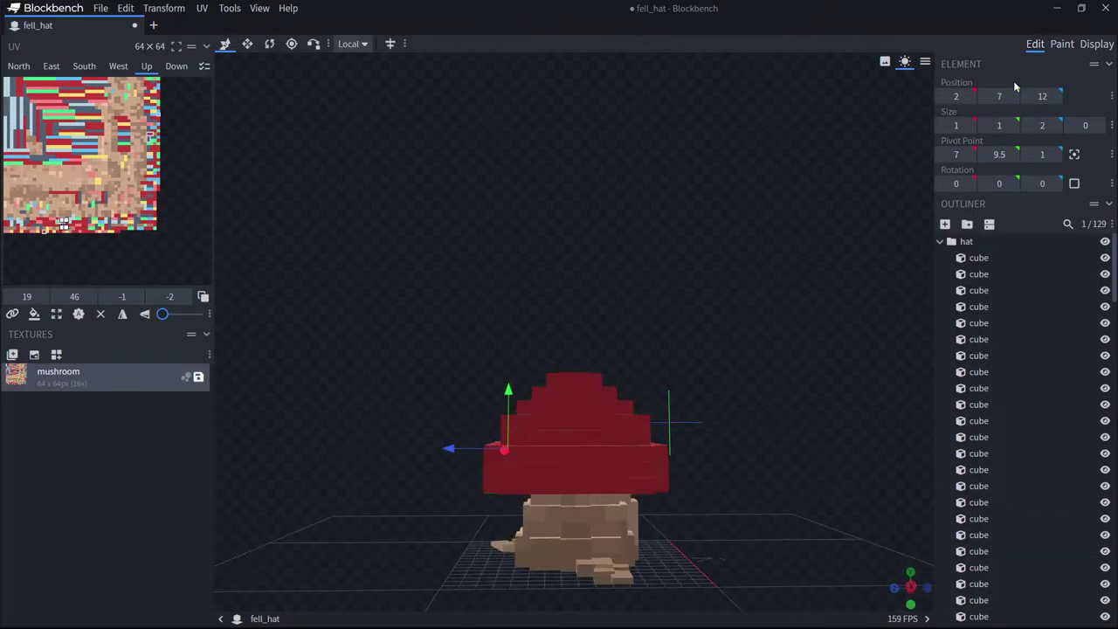
click(1062, 44)
Set the paint color to #939393 and brush a gray spot across the middle tiers and rim of one dome side.
drag(866, 148, 792, 187)
drag(965, 172, 931, 183)
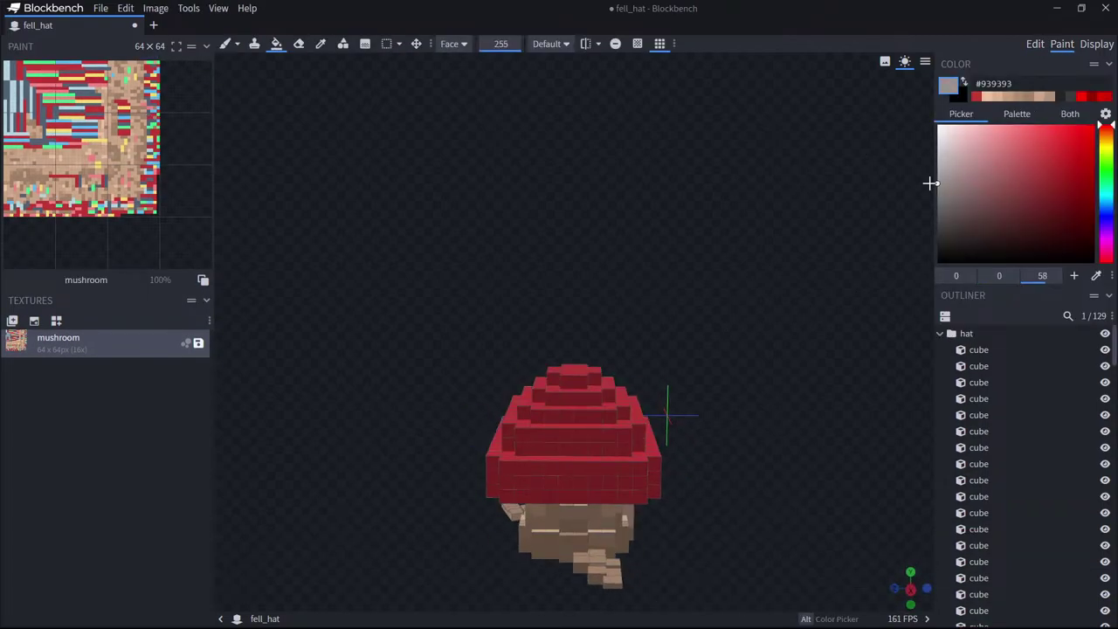
click(574, 432)
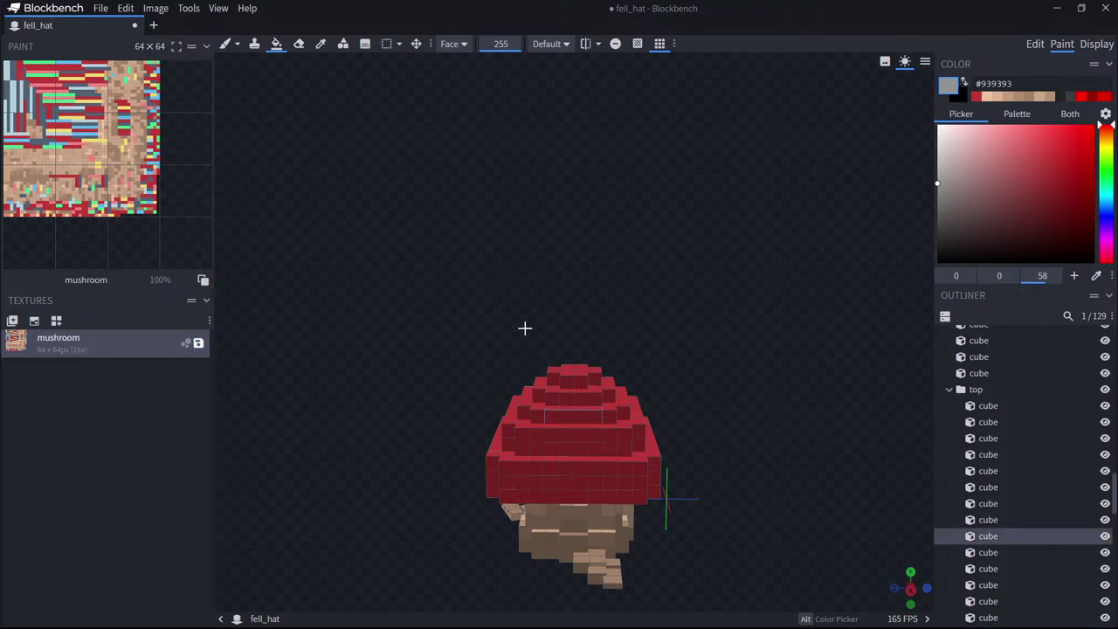
click(225, 43)
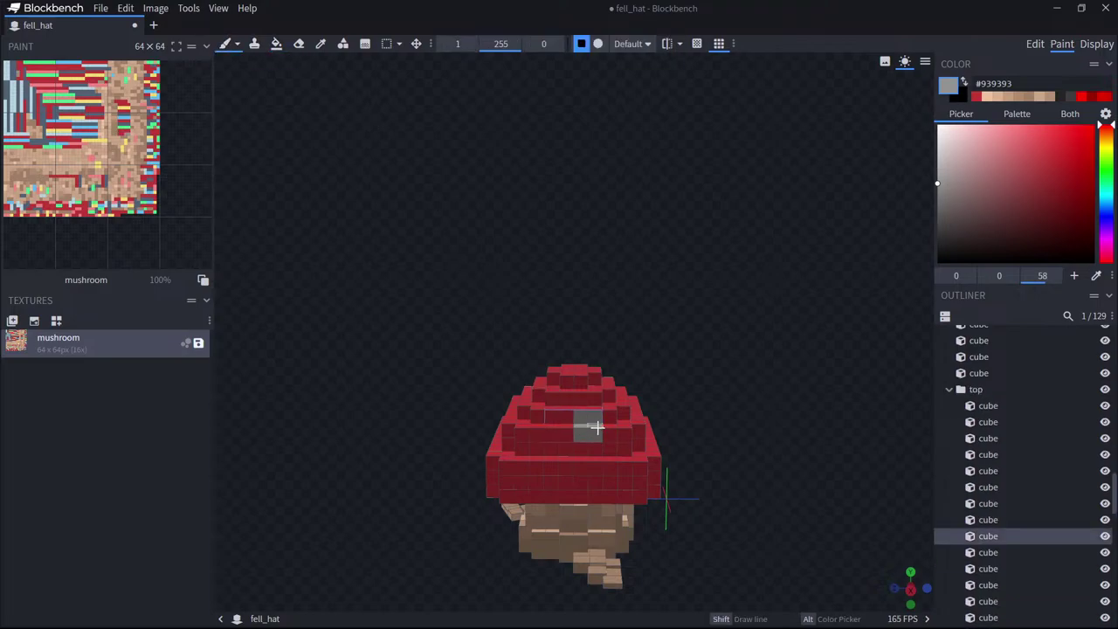
drag(598, 449, 586, 448)
click(566, 434)
mouse_move(710, 399)
mouse_down()
mouse_move(695, 407)
mouse_move(780, 416)
mouse_move(734, 389)
mouse_move(678, 399)
mouse_move(728, 419)
mouse_move(588, 461)
mouse_move(554, 449)
mouse_move(577, 460)
mouse_up()
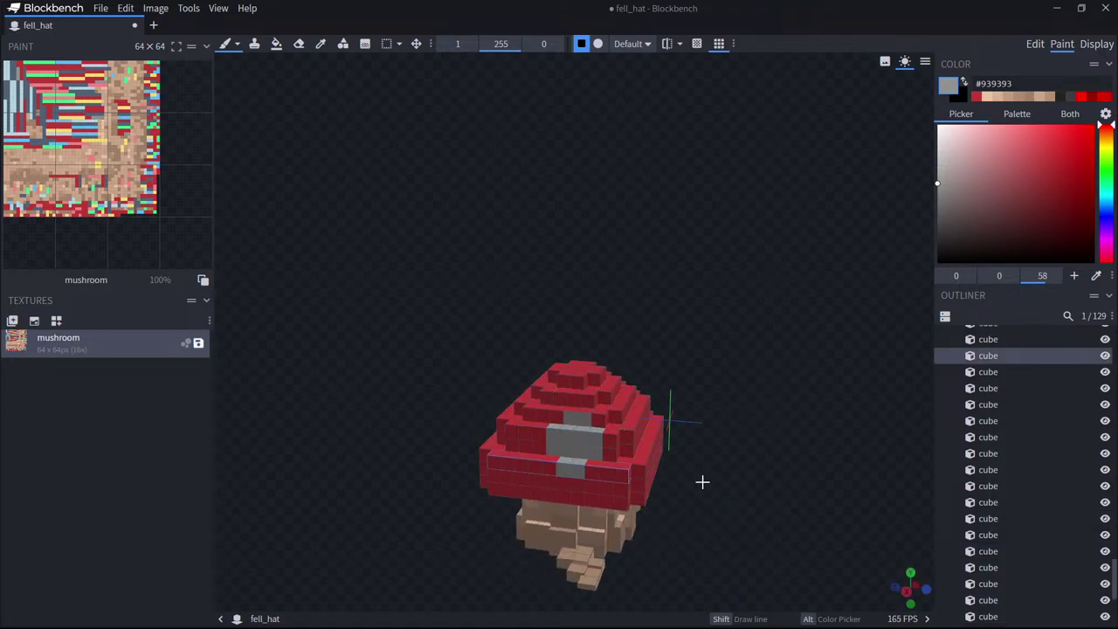
Paint a #939393 spot over the rim and the tier above it, near one corner of the adjacent dome side.
drag(750, 424, 770, 404)
drag(768, 306, 631, 447)
drag(737, 445, 729, 448)
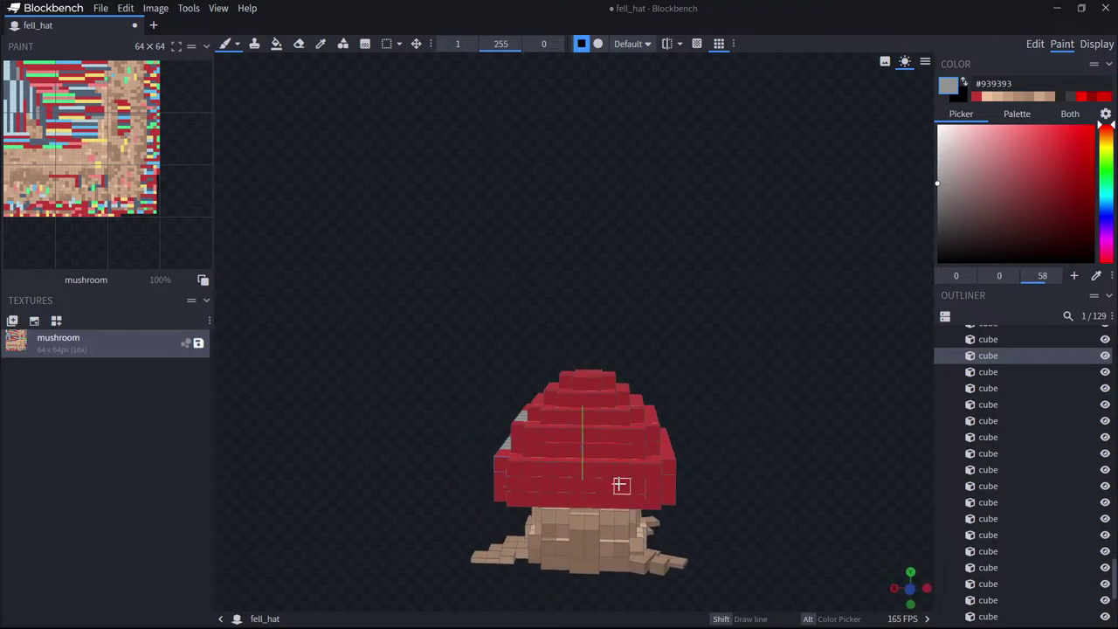
mouse_move(620, 487)
mouse_down()
mouse_move(648, 472)
mouse_move(638, 449)
mouse_move(622, 450)
mouse_up()
click(606, 471)
click(650, 458)
click(616, 460)
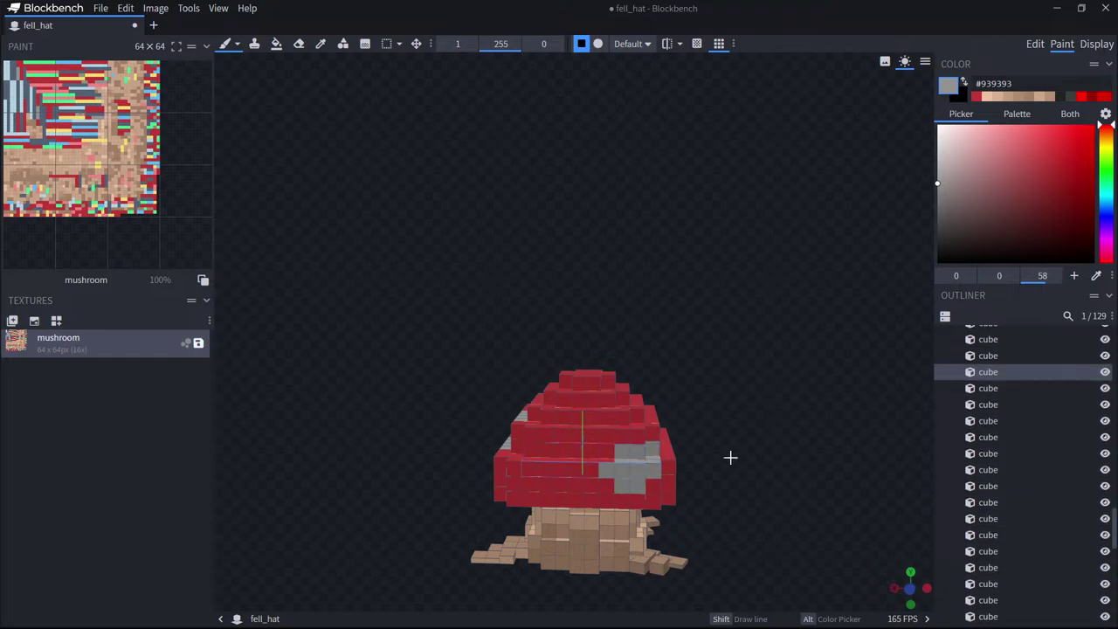
Paint a #939393 spot at the middle of the third dome side, spanning the rim and the tier above.
drag(731, 456, 602, 461)
click(602, 461)
mouse_move(716, 452)
mouse_down()
mouse_move(540, 470)
mouse_move(537, 479)
mouse_move(578, 485)
mouse_move(565, 495)
mouse_up()
click(556, 462)
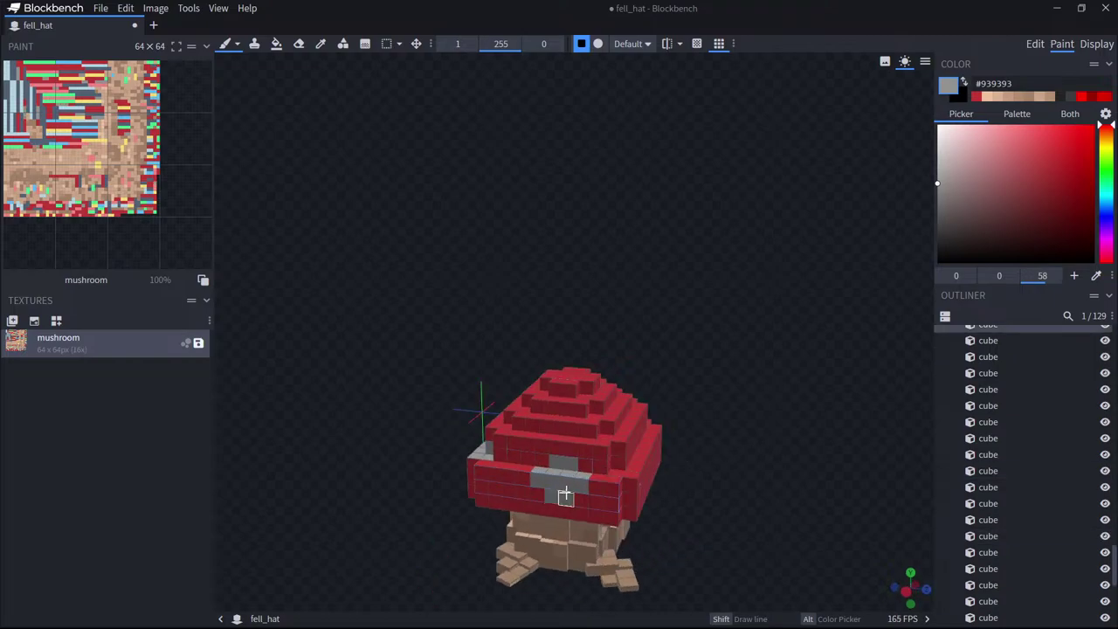
click(557, 464)
click(554, 467)
click(551, 450)
click(585, 464)
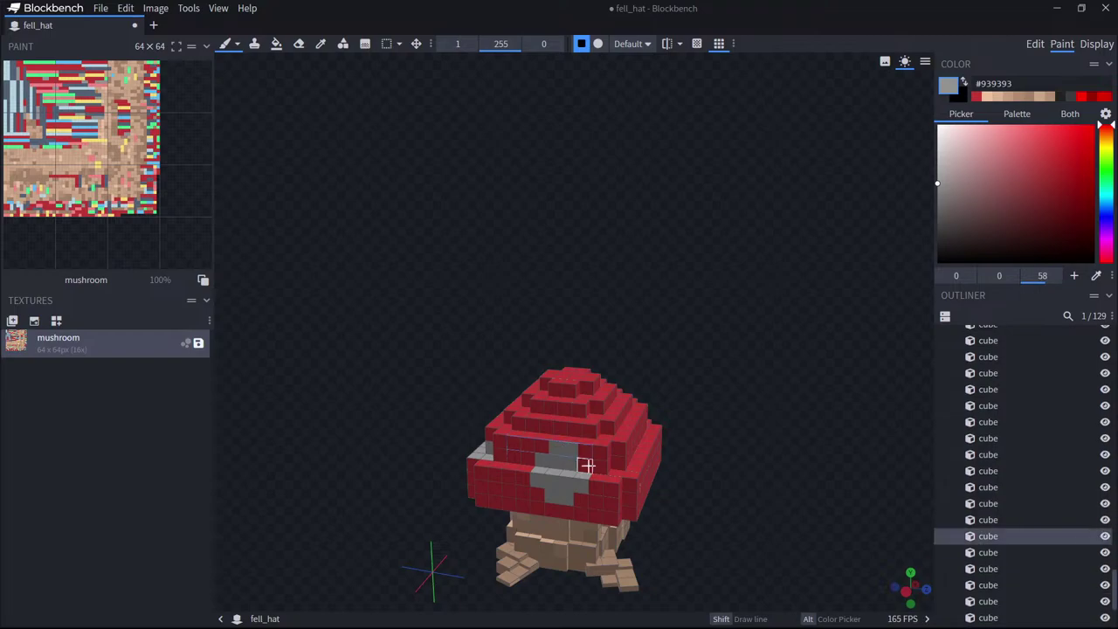
click(585, 465)
Paint a low #939393 spot on the rim of the fourth dome side.
mouse_move(728, 459)
mouse_down()
mouse_move(646, 456)
mouse_move(613, 481)
mouse_up()
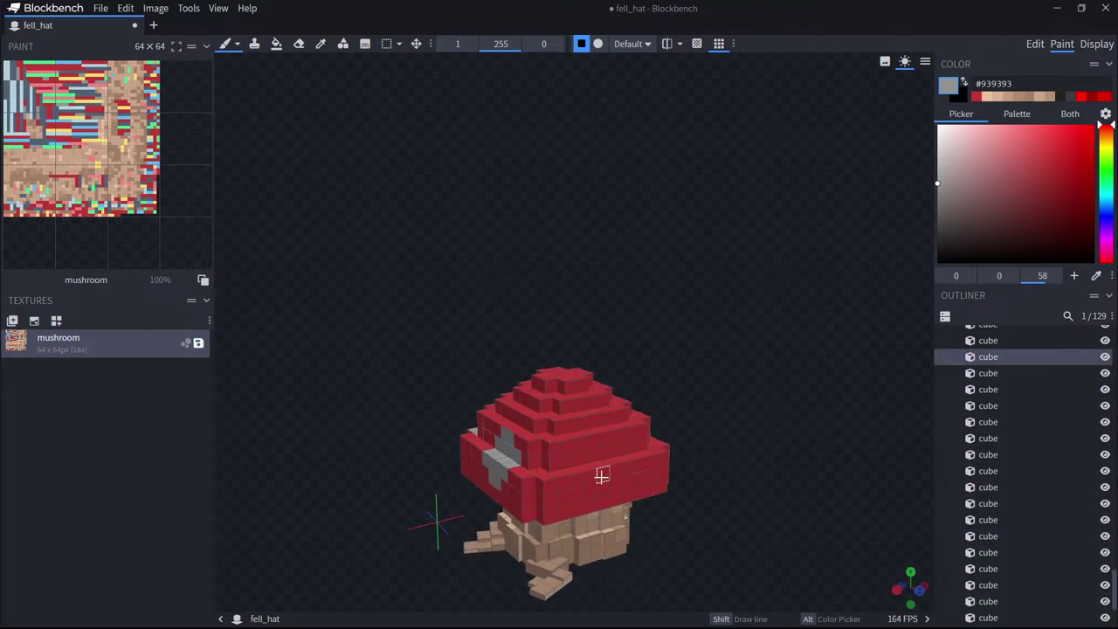
mouse_move(740, 486)
mouse_down()
mouse_move(728, 466)
mouse_move(659, 464)
mouse_up()
mouse_move(594, 491)
mouse_down()
mouse_move(615, 476)
mouse_move(632, 487)
mouse_up()
mouse_move(752, 475)
mouse_down()
mouse_move(642, 466)
mouse_move(747, 455)
mouse_up()
click(618, 485)
click(609, 489)
click(597, 474)
Add a second #939393 spot on the upper tiers of the fourth side, above its rim spot.
drag(534, 405, 534, 420)
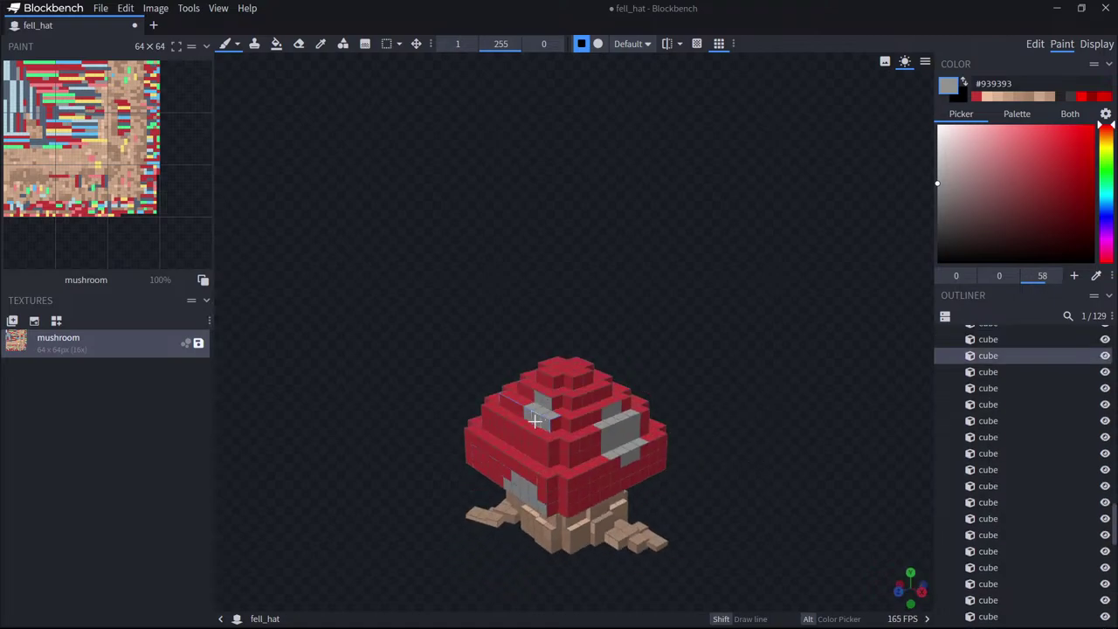
drag(690, 405, 767, 404)
click(576, 427)
click(572, 403)
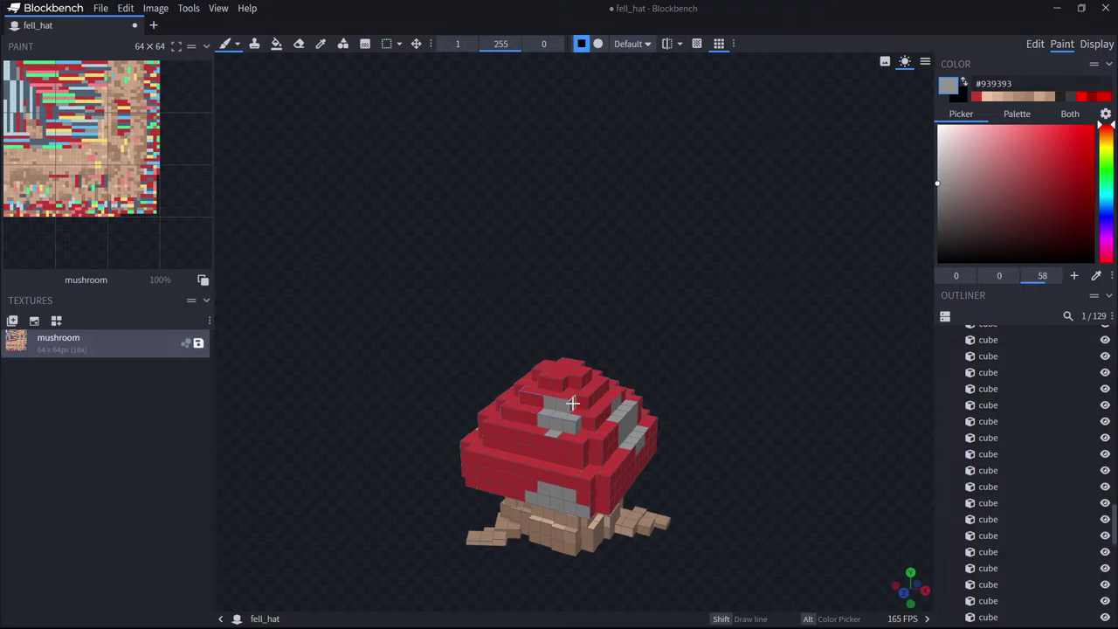
drag(585, 422, 588, 433)
Brush a #939393 spot onto the centre of the upper tiers above the corner rim spot.
mouse_move(727, 403)
mouse_down()
mouse_move(806, 437)
mouse_move(718, 349)
mouse_move(928, 305)
mouse_move(590, 434)
mouse_move(564, 424)
mouse_up()
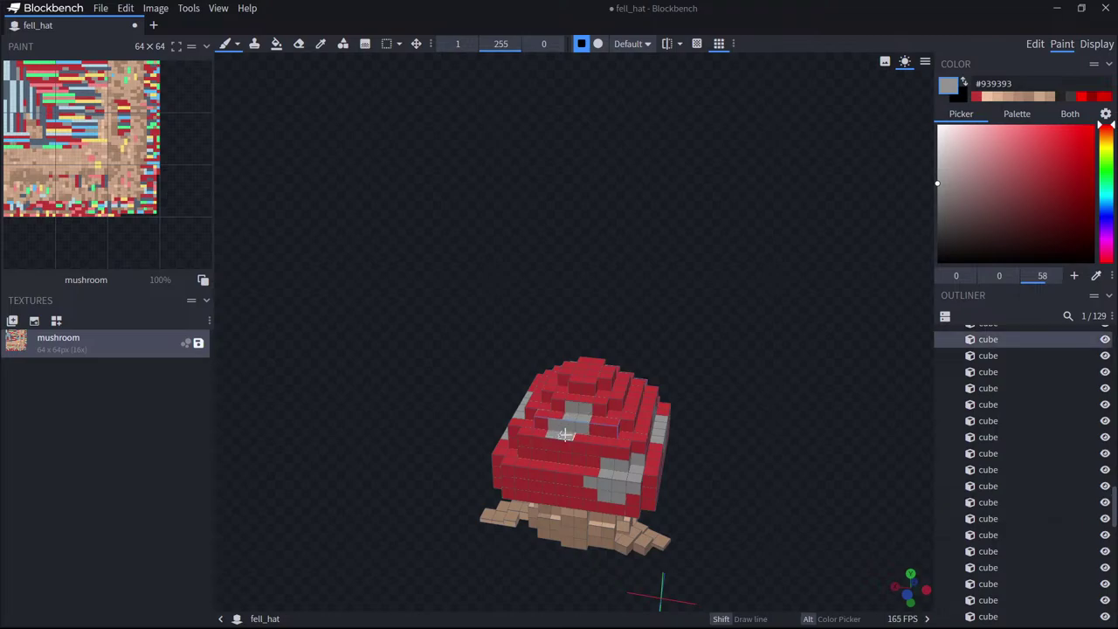
drag(566, 444, 579, 447)
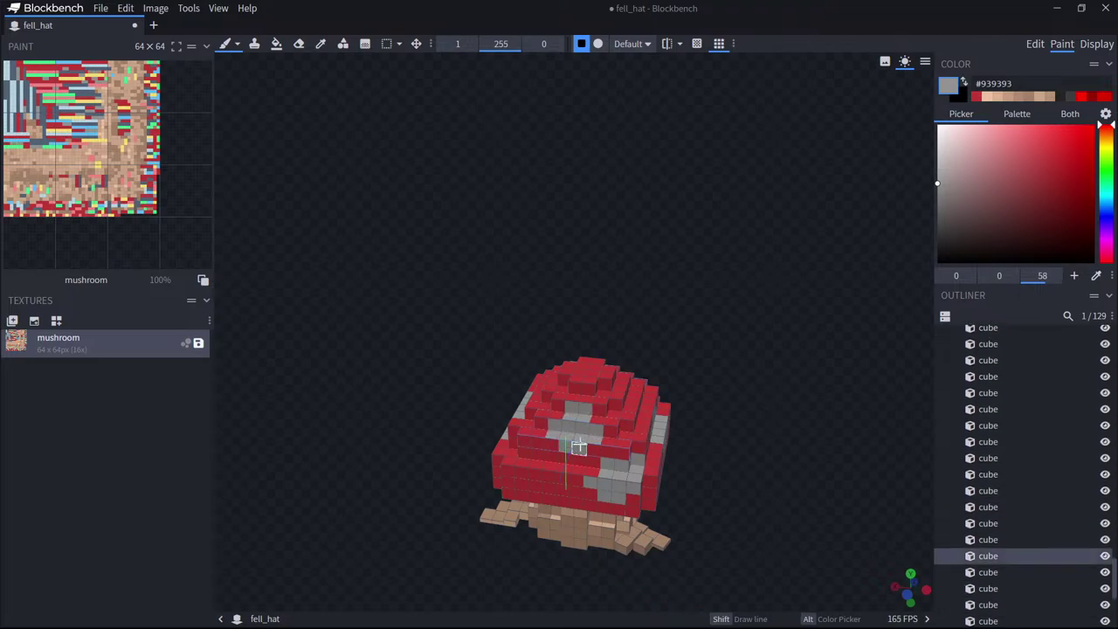
drag(778, 414, 784, 393)
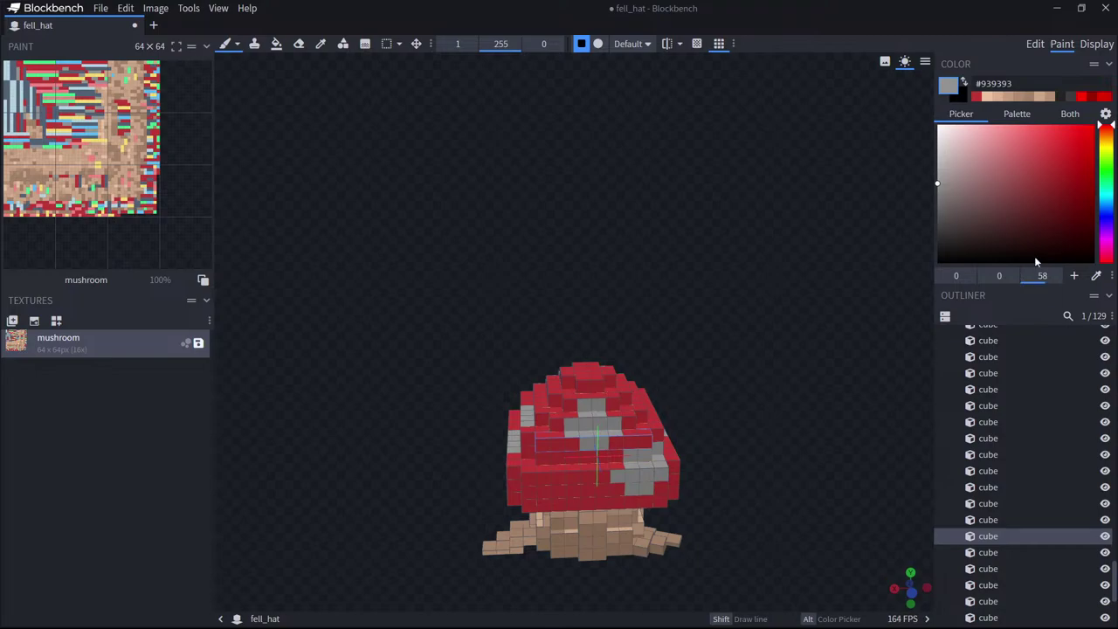
Paint over the upper, lower and outer pixels of the new upper spot with #c13636.
click(977, 96)
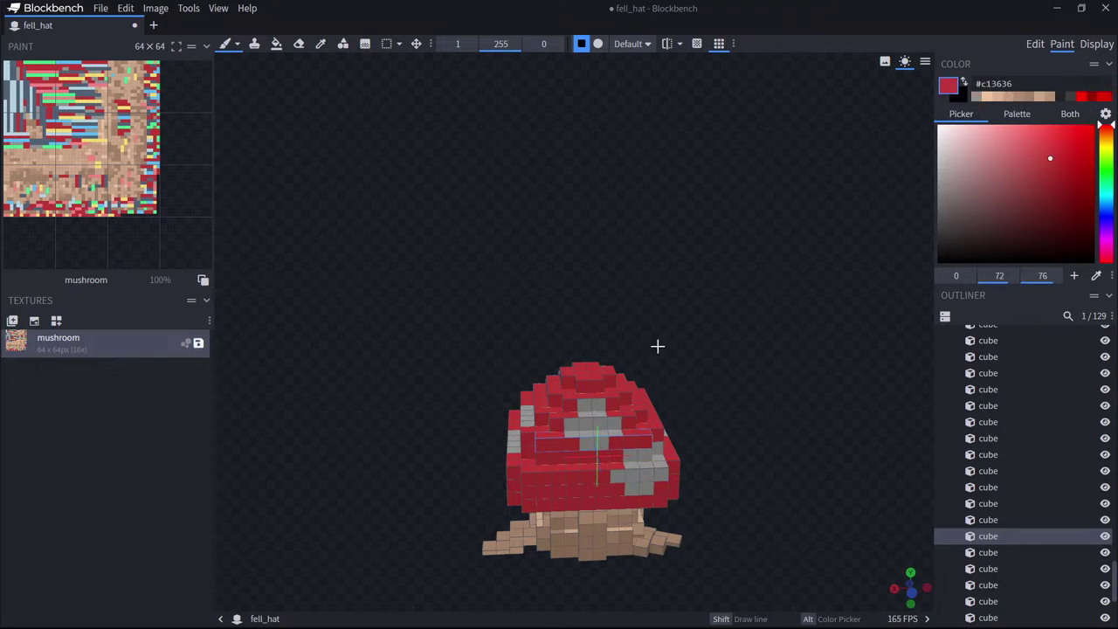
mouse_move(715, 420)
mouse_down()
mouse_move(733, 404)
mouse_move(639, 395)
mouse_move(731, 408)
mouse_up()
click(614, 434)
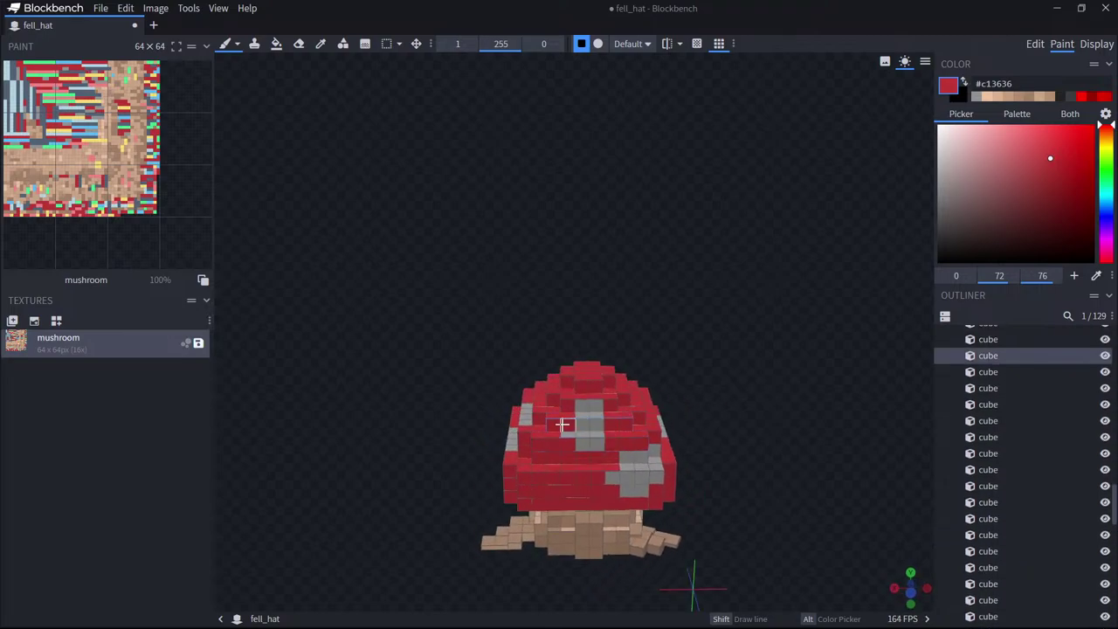
click(580, 404)
click(596, 446)
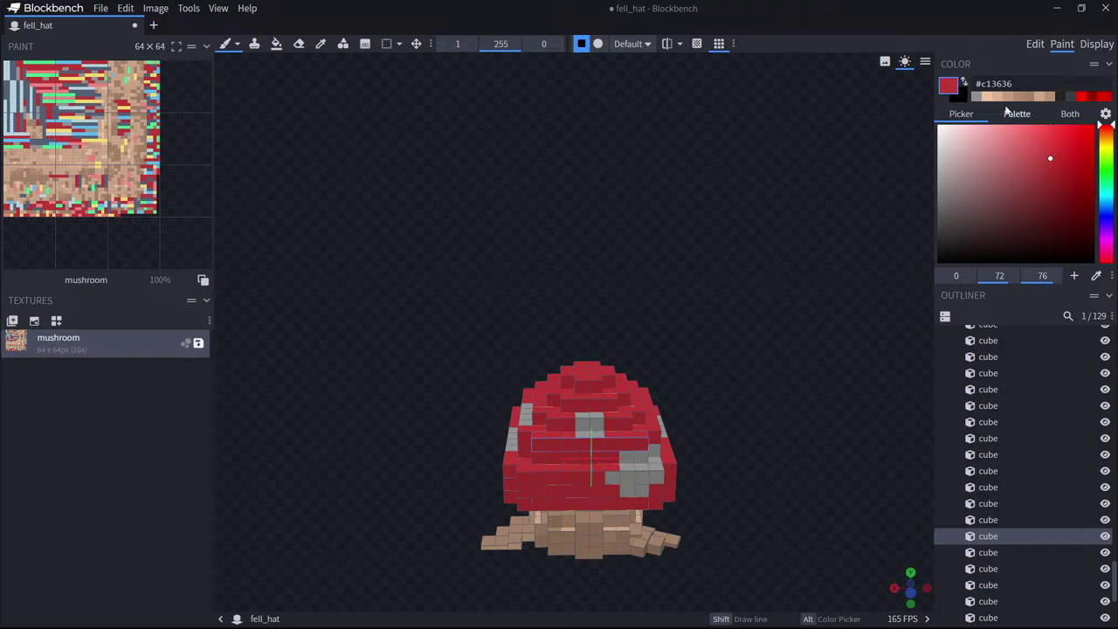
Switch back to #939393 and repaint the upper spot's sides, top and bottom as a rounded cross shape.
click(977, 98)
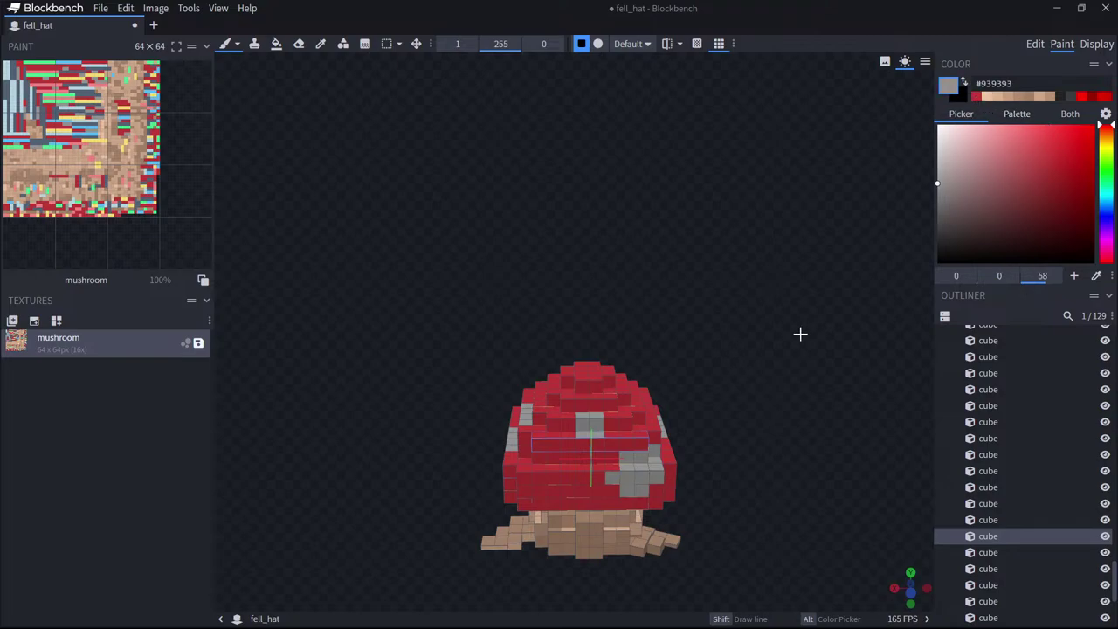
click(584, 424)
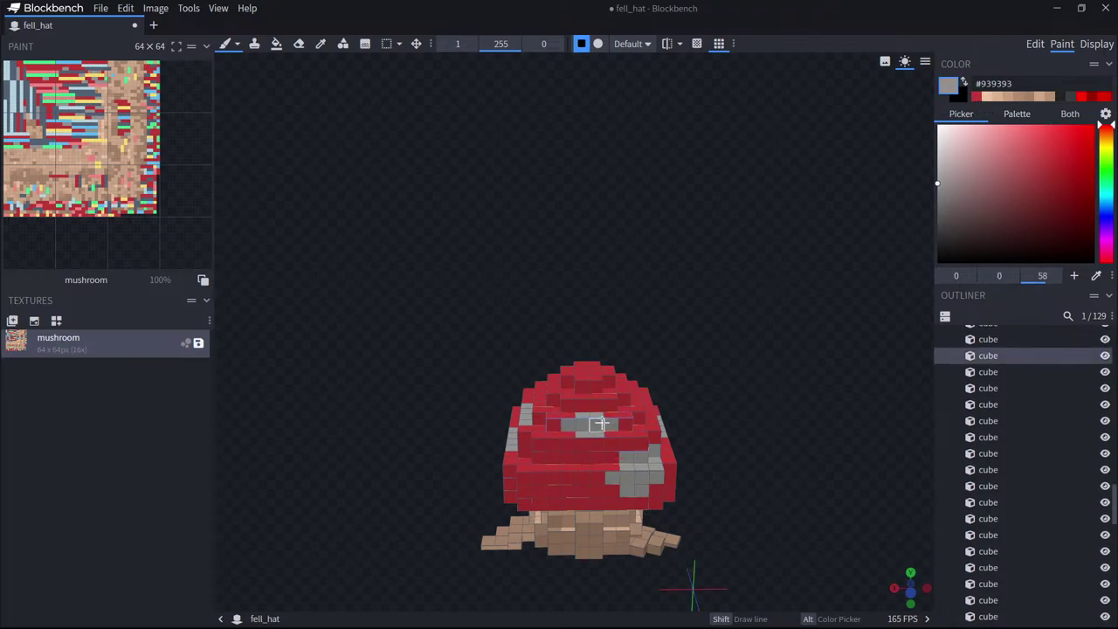
drag(595, 406, 570, 416)
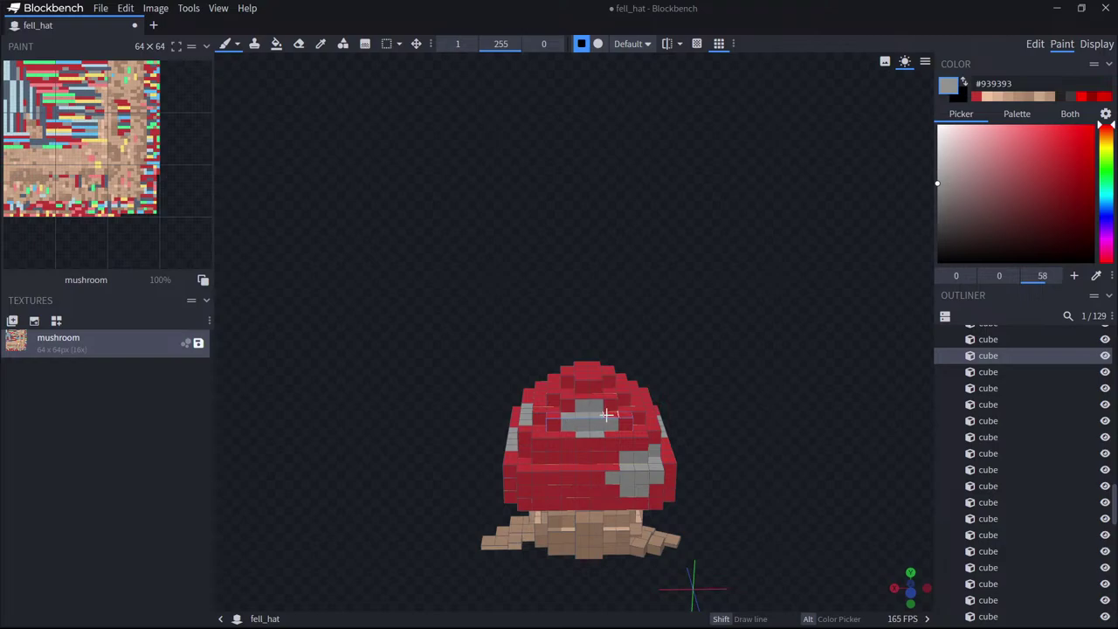
click(578, 432)
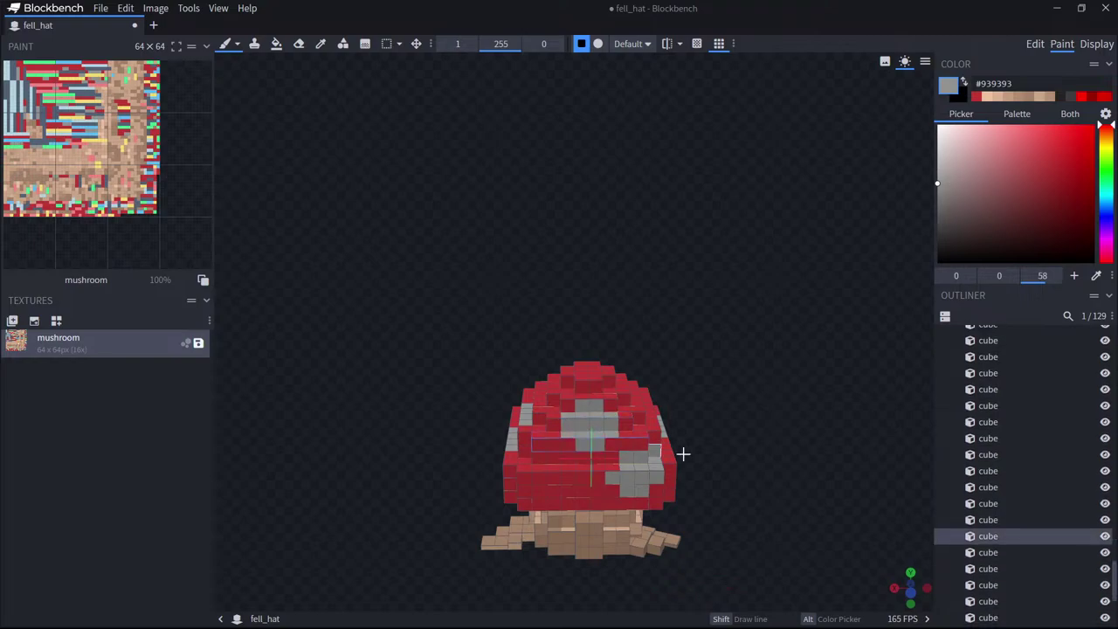
Brush a #939393 spot around the lower rim corner beside the large cross-shaped spot.
mouse_move(682, 453)
mouse_down()
mouse_move(743, 414)
mouse_move(559, 444)
mouse_move(494, 416)
mouse_move(501, 377)
mouse_up()
click(560, 491)
click(571, 491)
click(571, 473)
click(581, 474)
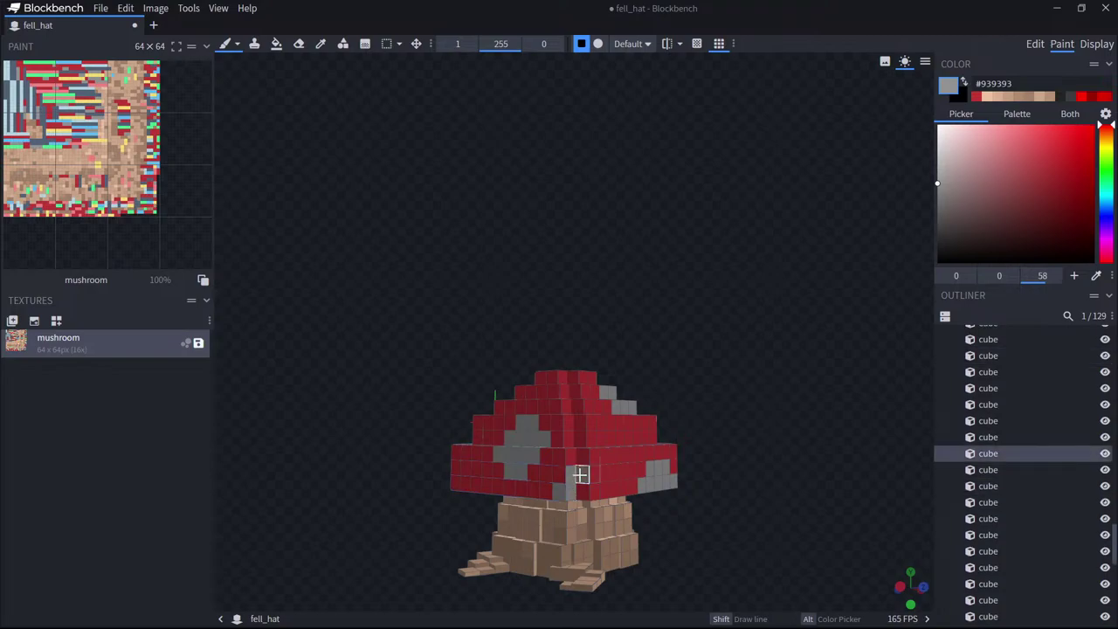
drag(580, 474, 589, 491)
Brush another #939393 spot around the next lower rim corner of the cap, covering pixels on both adjoining faces.
drag(765, 469, 554, 459)
click(590, 494)
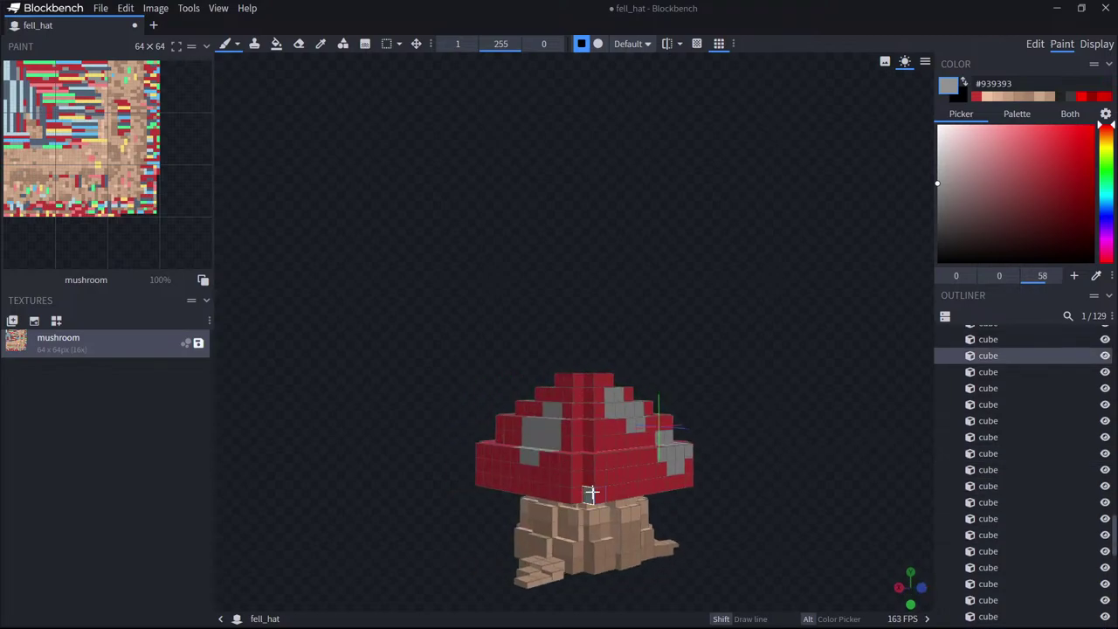
click(600, 495)
click(603, 483)
drag(717, 501, 771, 472)
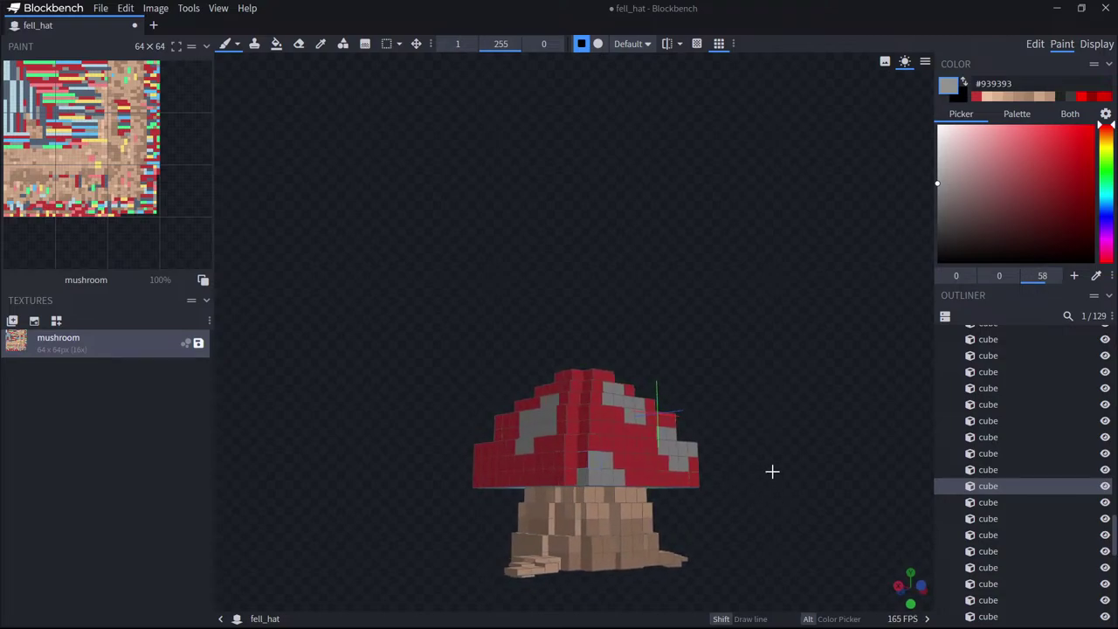
click(574, 474)
drag(836, 494, 613, 403)
click(567, 467)
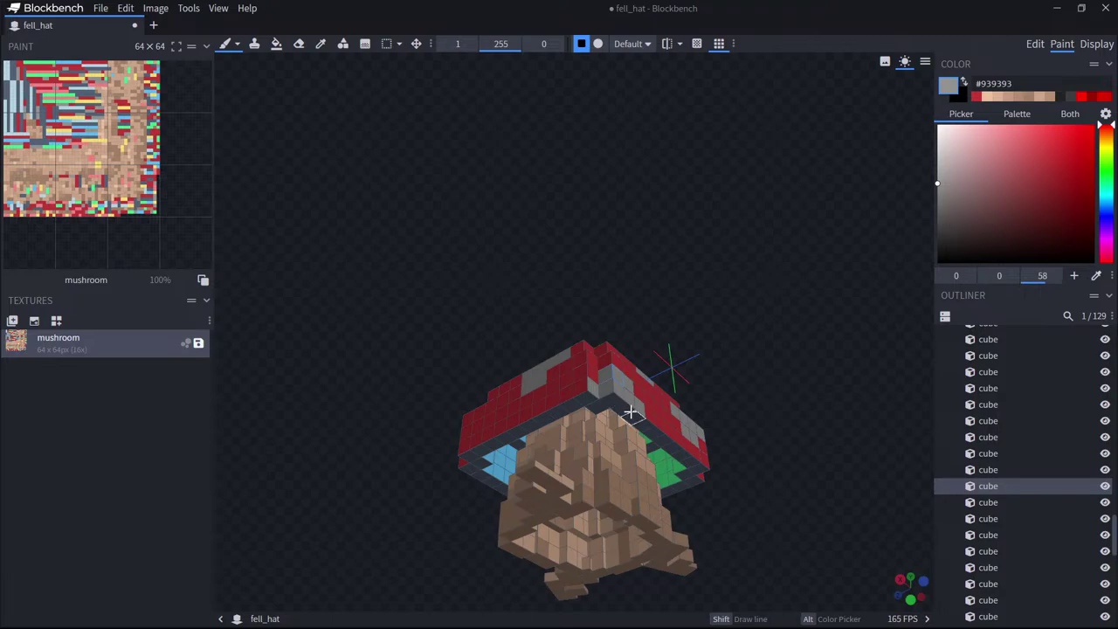
Extend the #939393 corner and rim spots onto the underside edge of the cap.
click(630, 412)
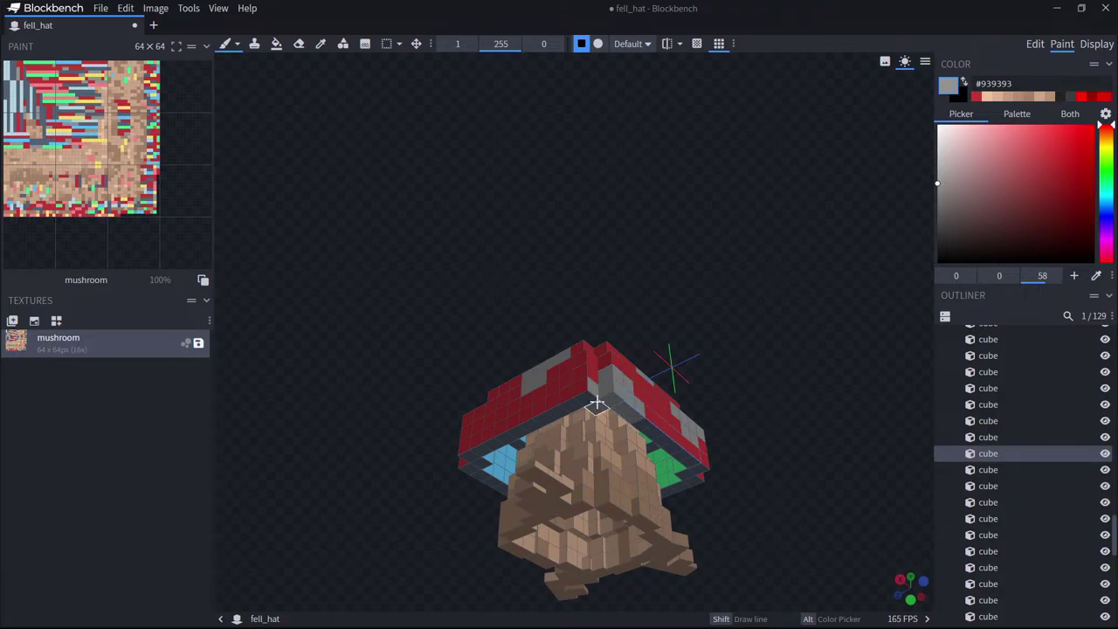
click(597, 403)
drag(673, 387, 602, 371)
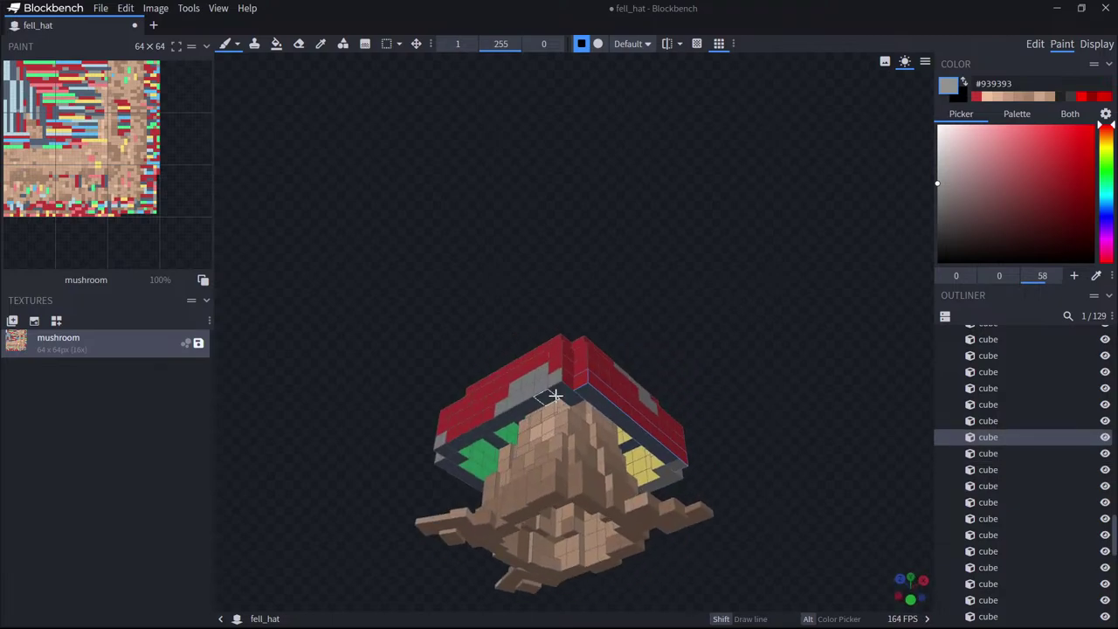
click(550, 398)
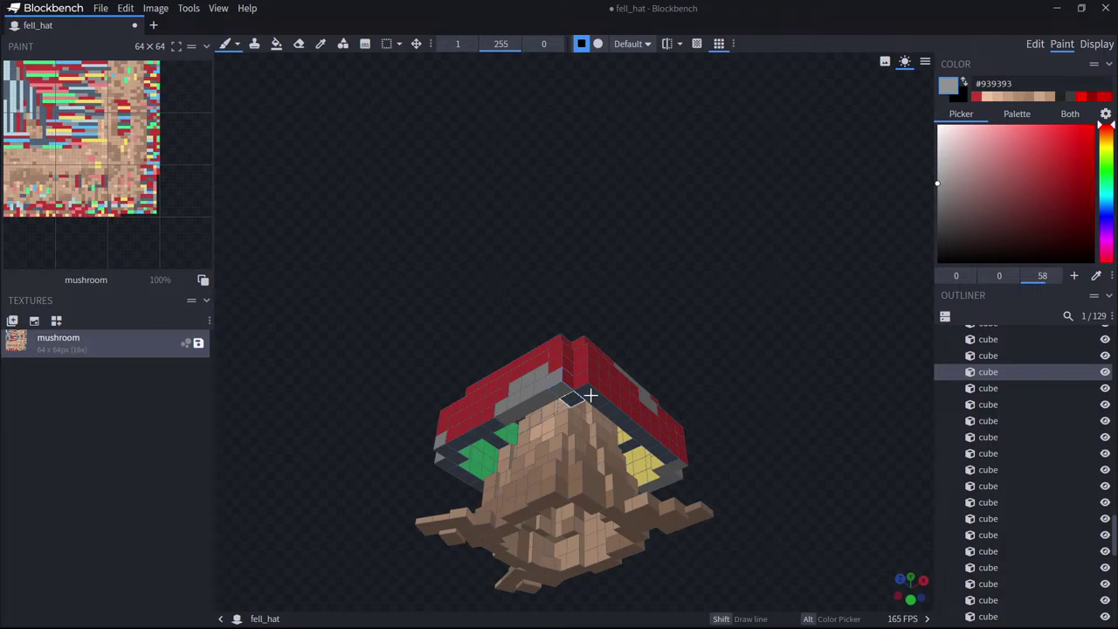
drag(664, 397, 859, 372)
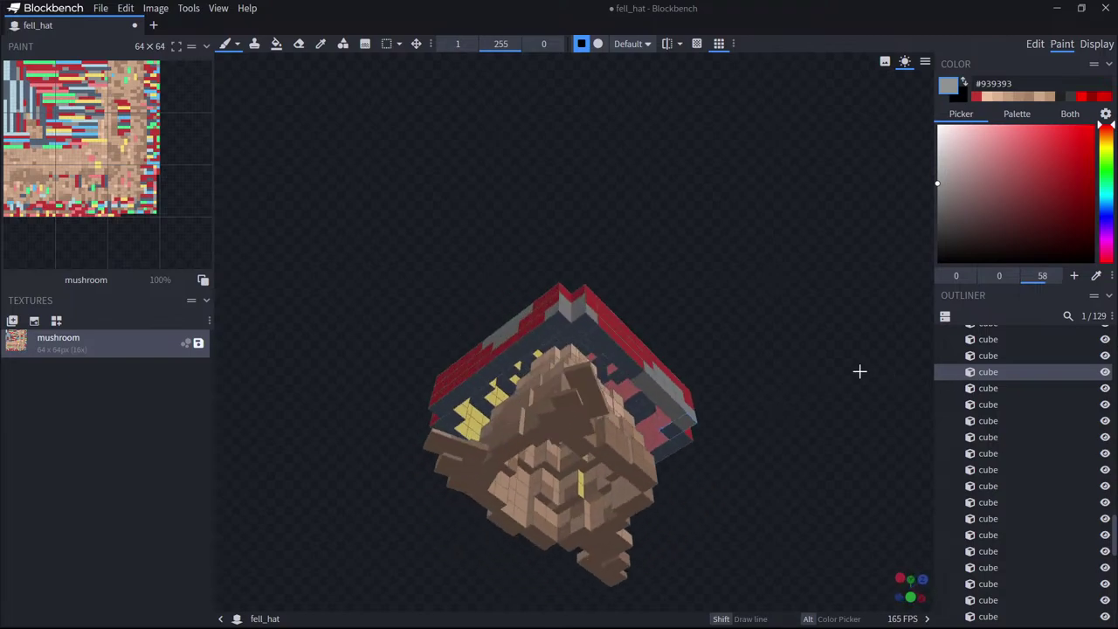
click(585, 325)
drag(571, 264, 566, 342)
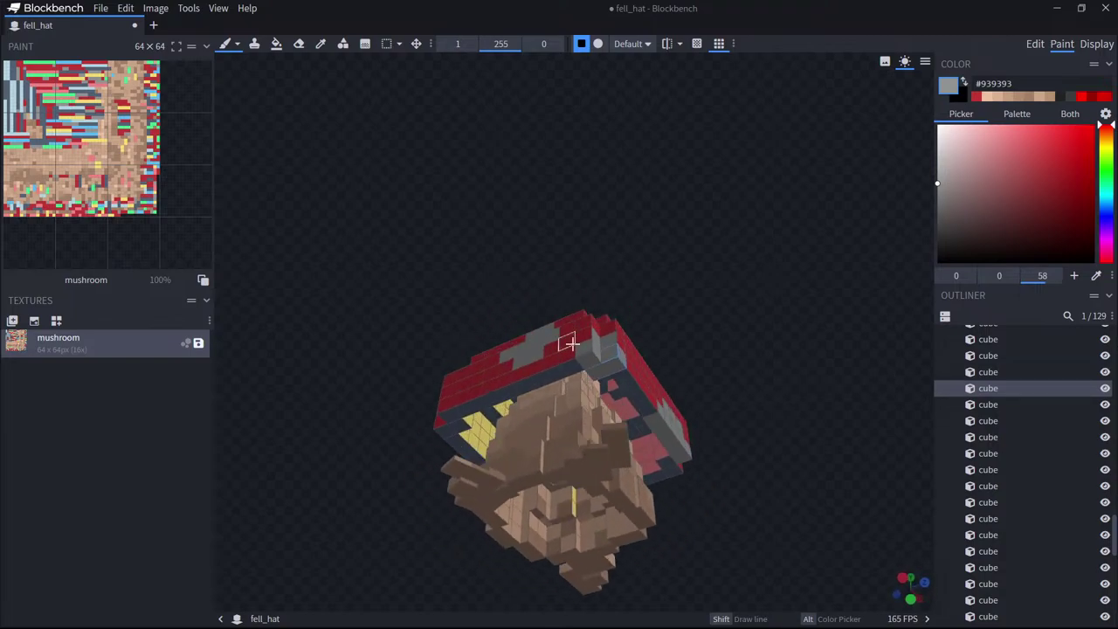
click(614, 375)
click(616, 376)
Paint the unpainted underside edge of the cap rim between the gray spots with #c13636 on every side.
drag(533, 305, 795, 293)
click(980, 97)
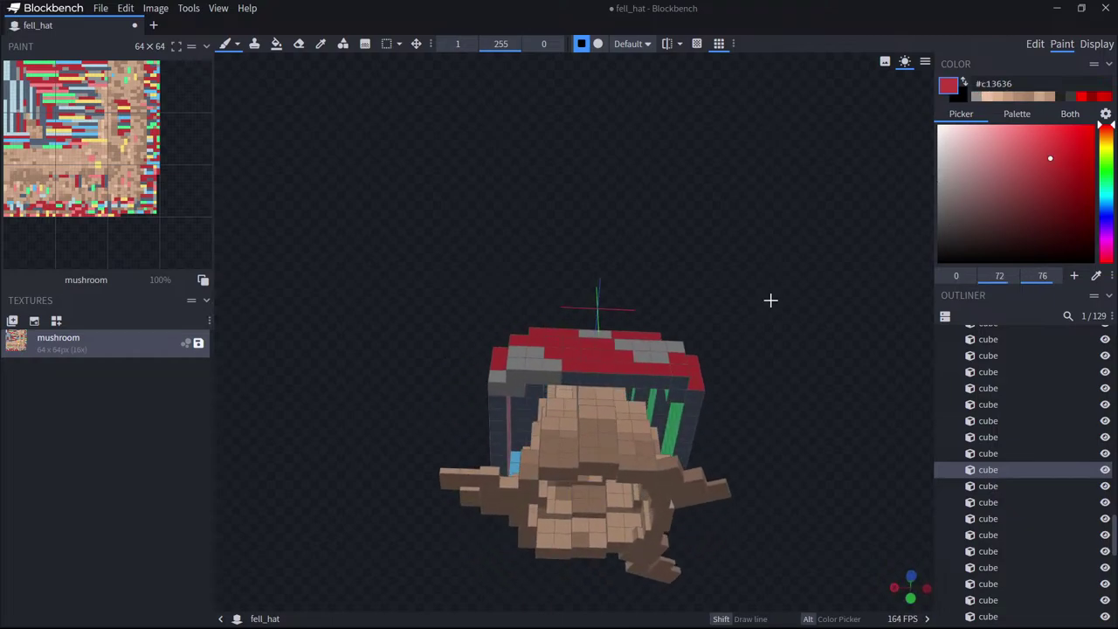
click(674, 382)
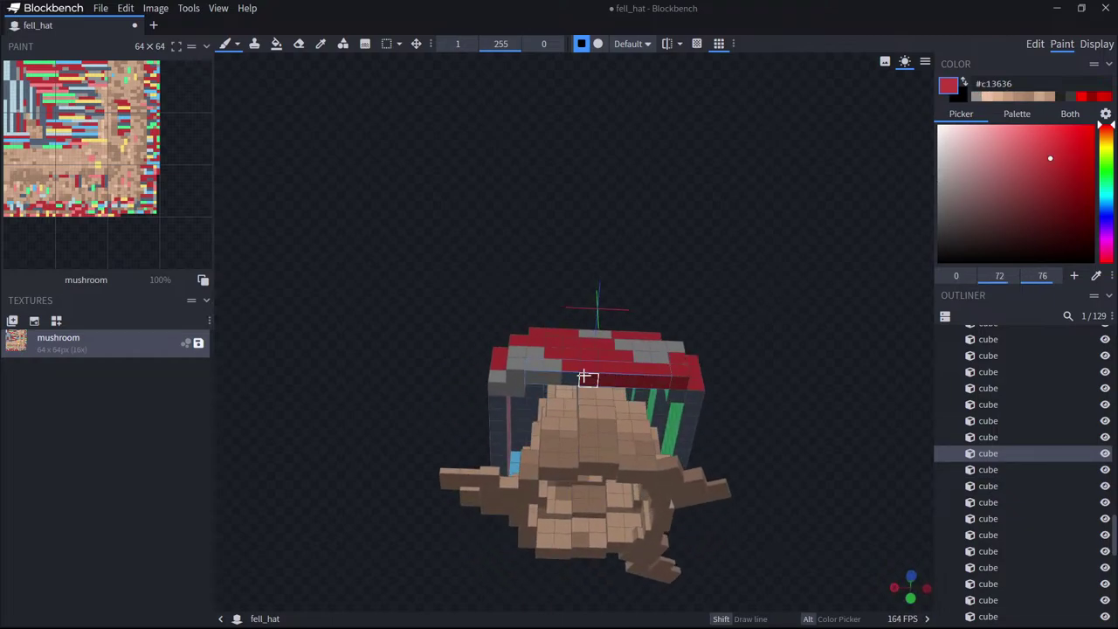
click(689, 394)
mouse_move(802, 429)
mouse_down()
mouse_move(644, 422)
mouse_move(607, 340)
mouse_move(661, 334)
mouse_up()
click(614, 337)
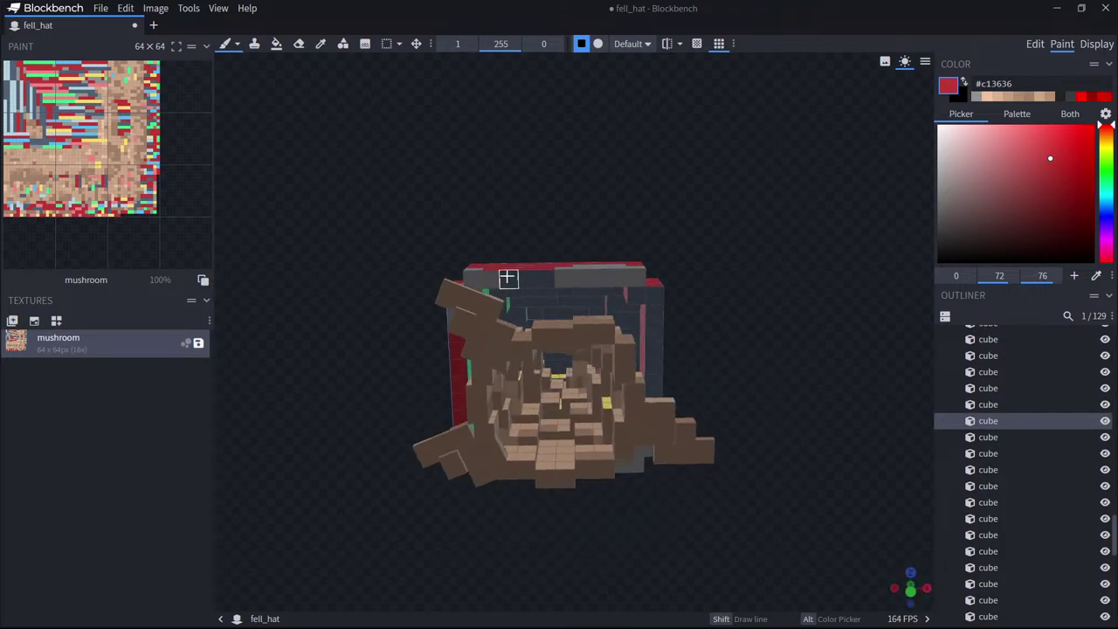
drag(509, 279, 544, 279)
drag(635, 294, 654, 314)
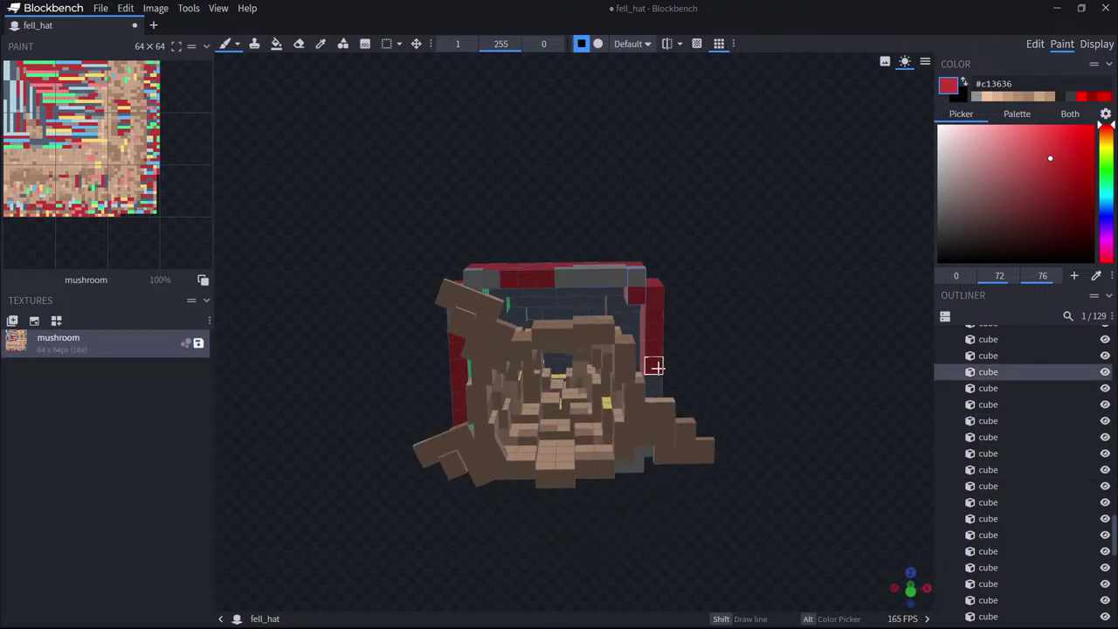
drag(774, 367, 599, 380)
click(599, 380)
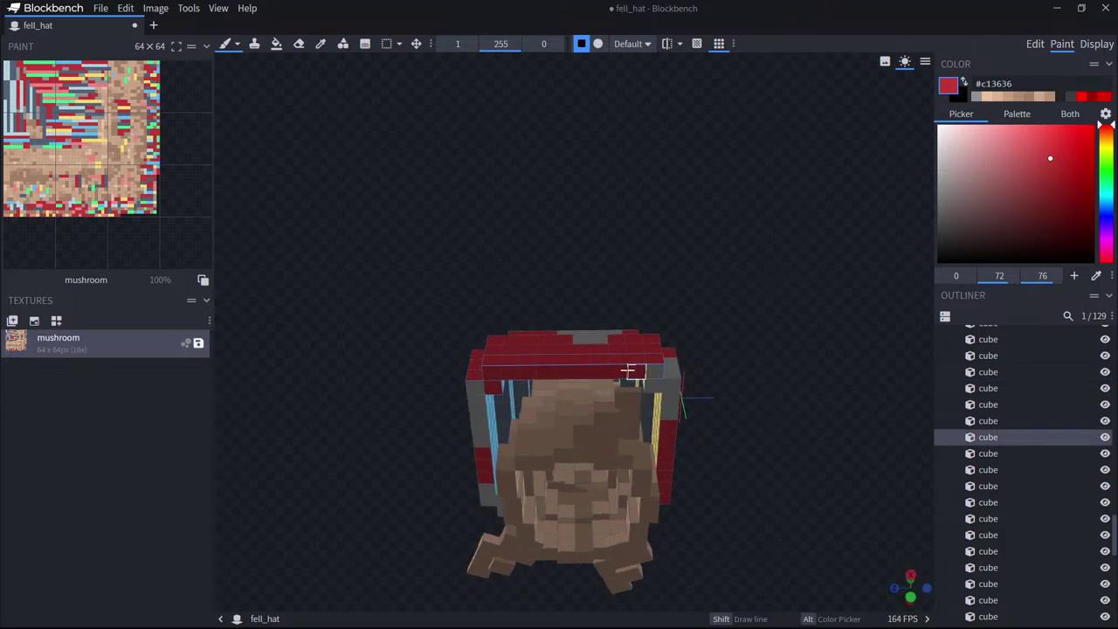
drag(840, 379, 900, 434)
drag(766, 401, 909, 422)
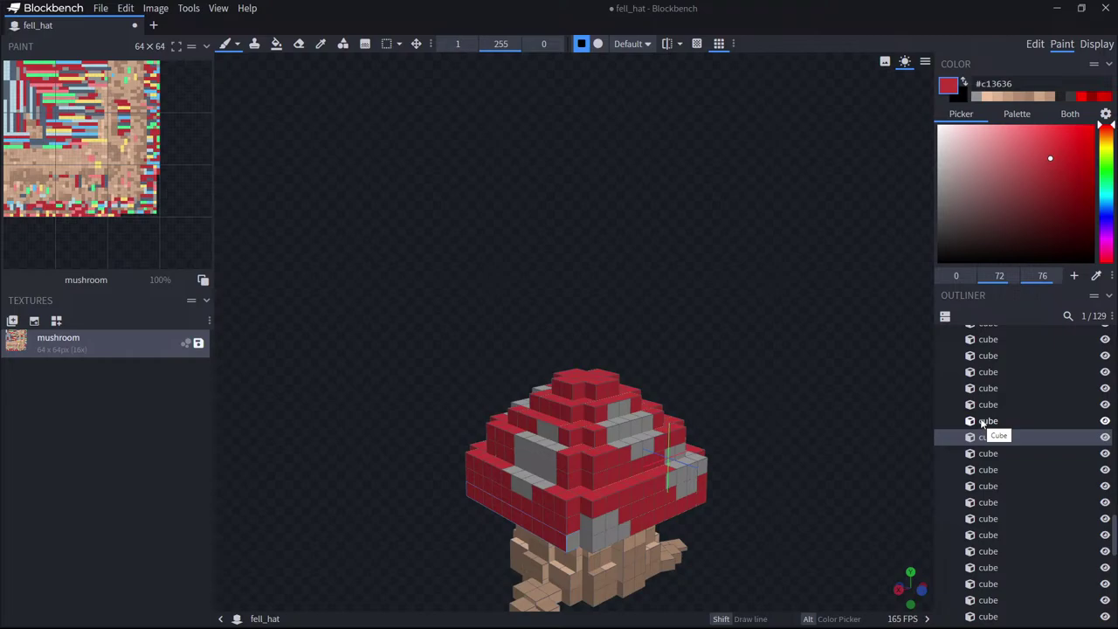
Shade the cross-shaped spot on the upper tiers with #b4b4b4 in its middle and #cacaca on surrounding pixels.
mouse_move(789, 369)
mouse_down()
mouse_move(706, 352)
mouse_move(709, 362)
mouse_up()
drag(992, 187, 958, 178)
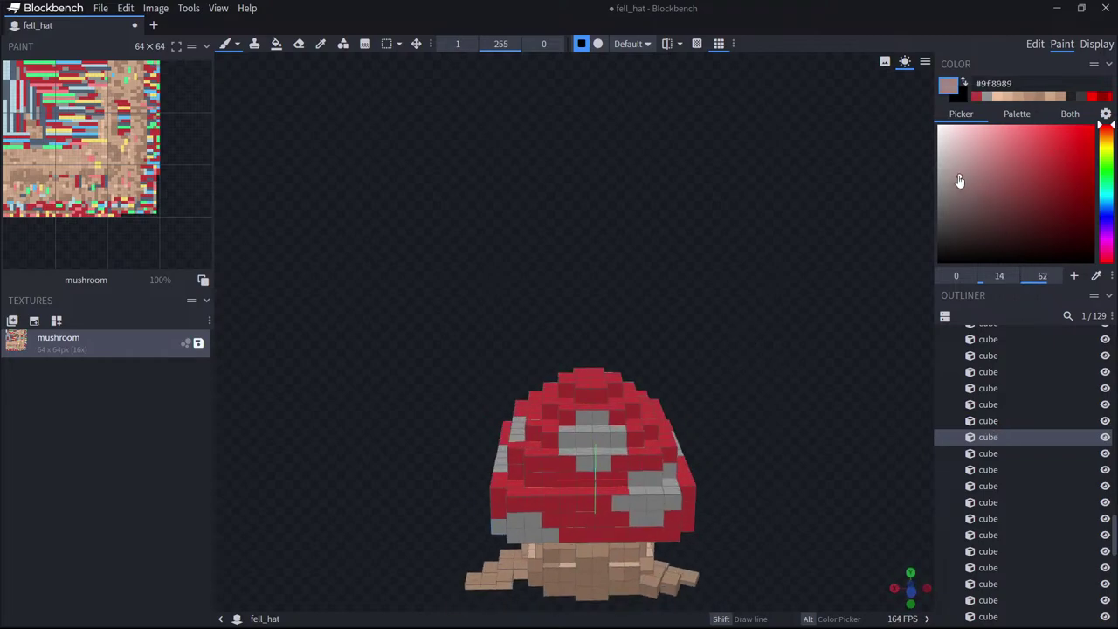
click(937, 165)
drag(572, 441, 585, 428)
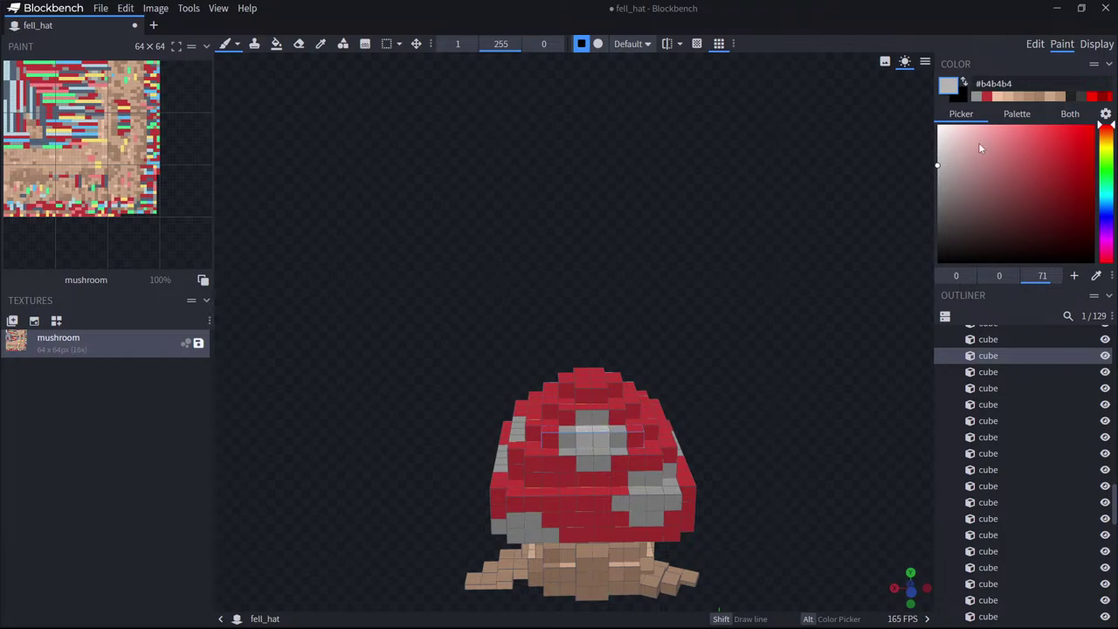
click(937, 153)
click(583, 451)
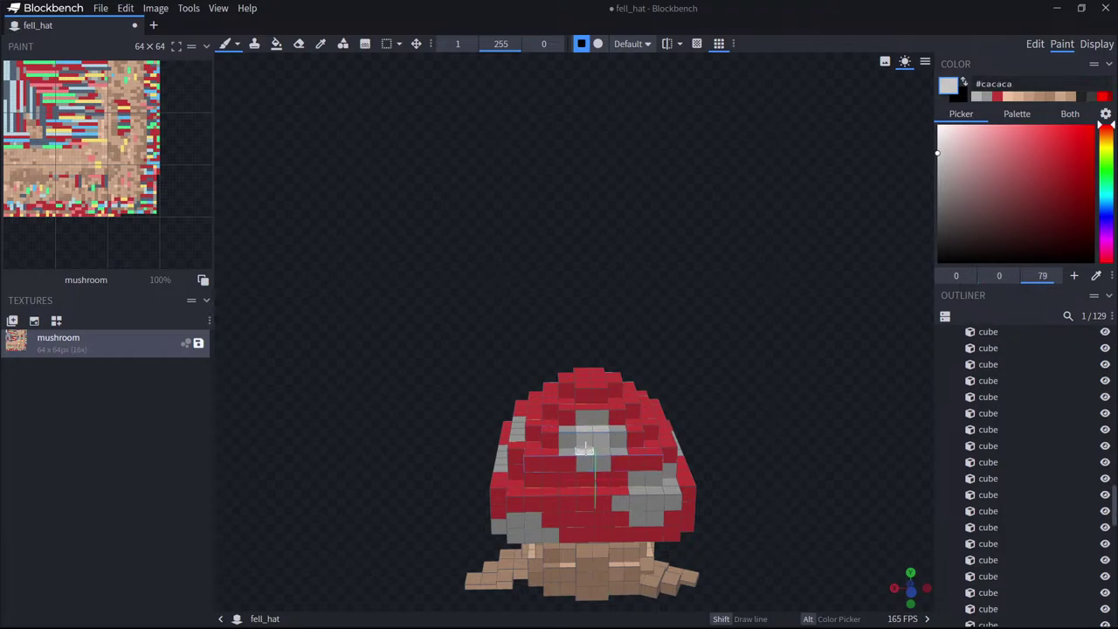
click(567, 439)
click(597, 428)
click(613, 438)
mouse_move(780, 379)
mouse_down()
mouse_move(863, 389)
mouse_move(861, 379)
mouse_move(597, 442)
mouse_move(611, 438)
mouse_up()
Lighten the rim spot below it with #e1e1e1 in the centre and #cbcbcb on its surrounding pixels.
click(937, 140)
drag(669, 482, 664, 495)
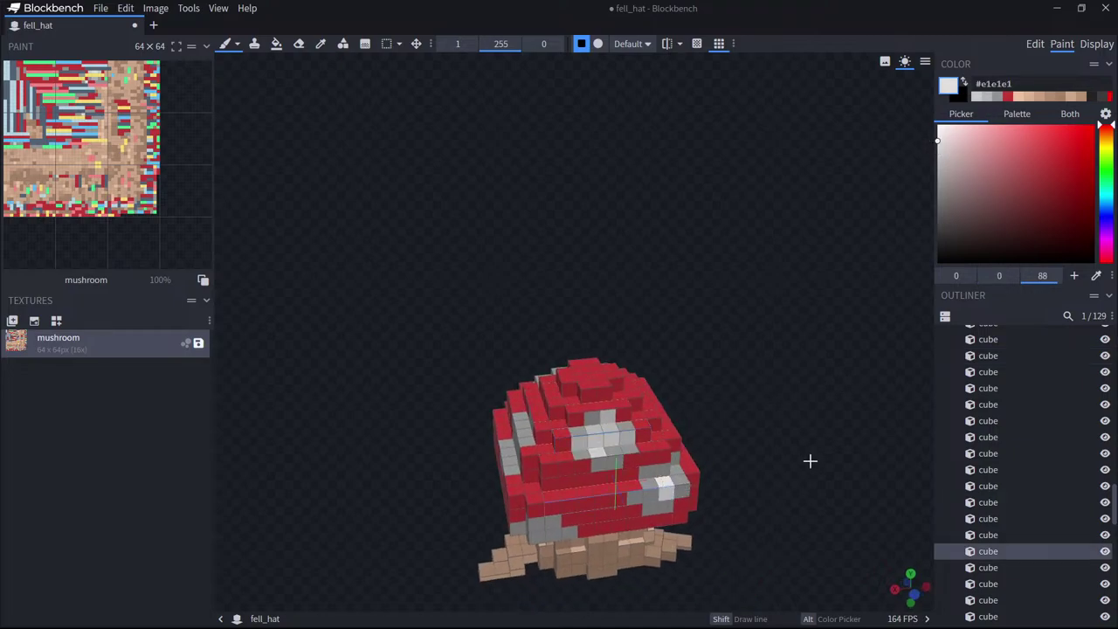
drag(808, 460, 723, 421)
drag(808, 428, 882, 358)
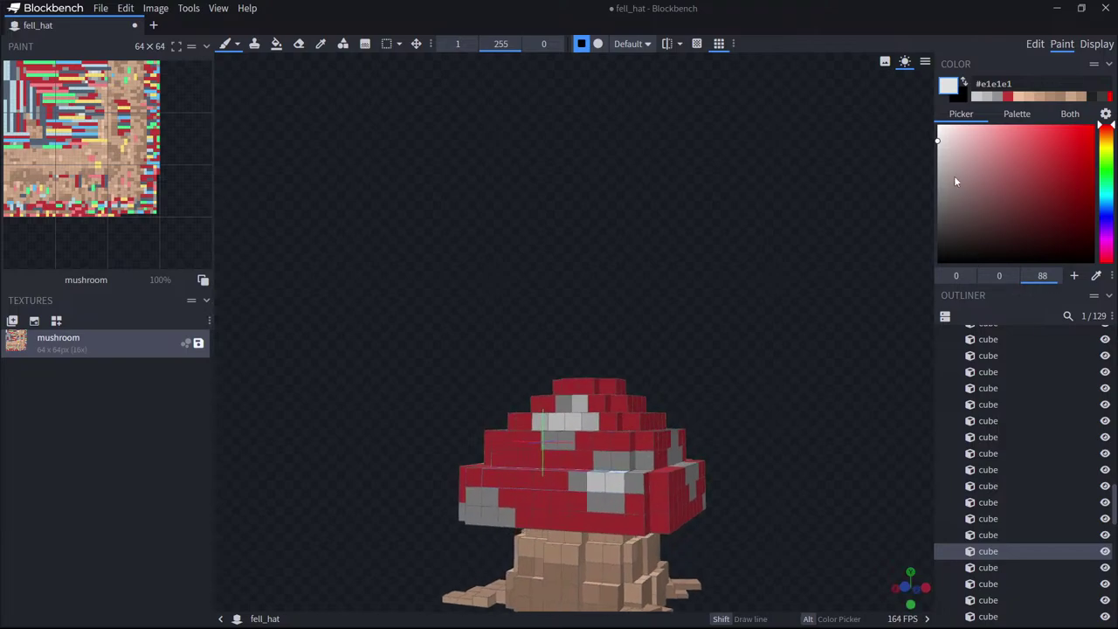
click(940, 154)
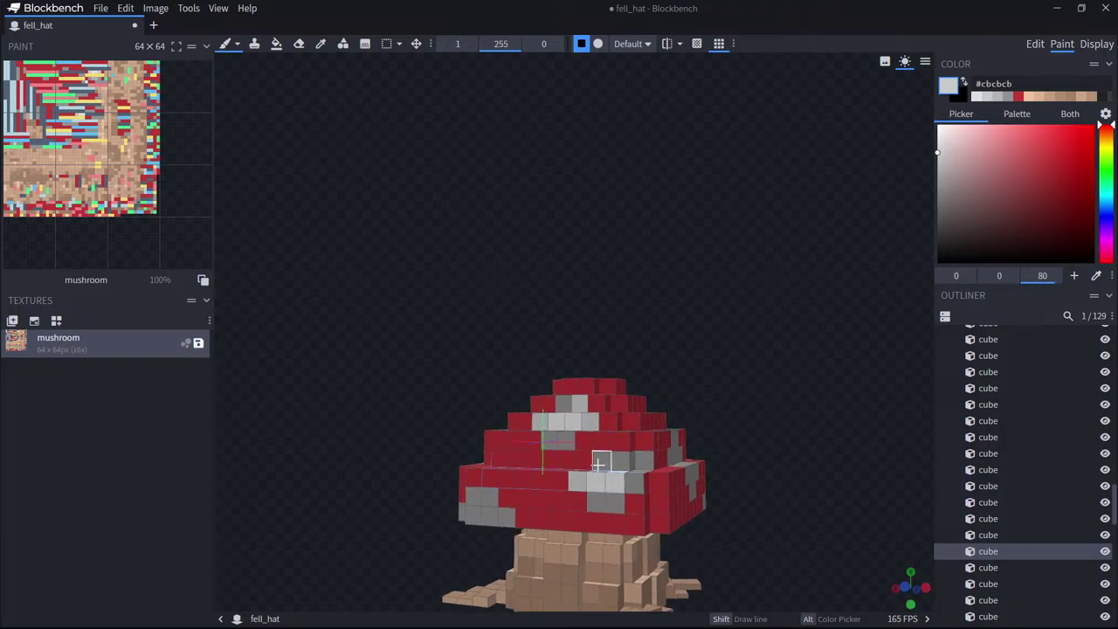
mouse_move(604, 462)
mouse_down()
mouse_move(642, 467)
mouse_move(634, 483)
mouse_up()
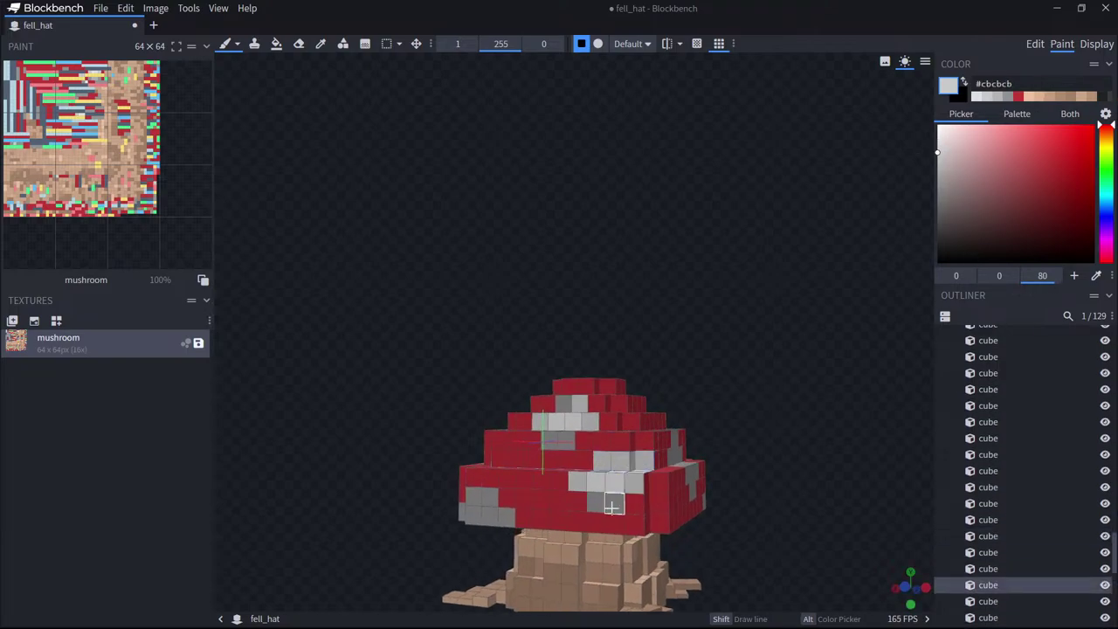
click(614, 506)
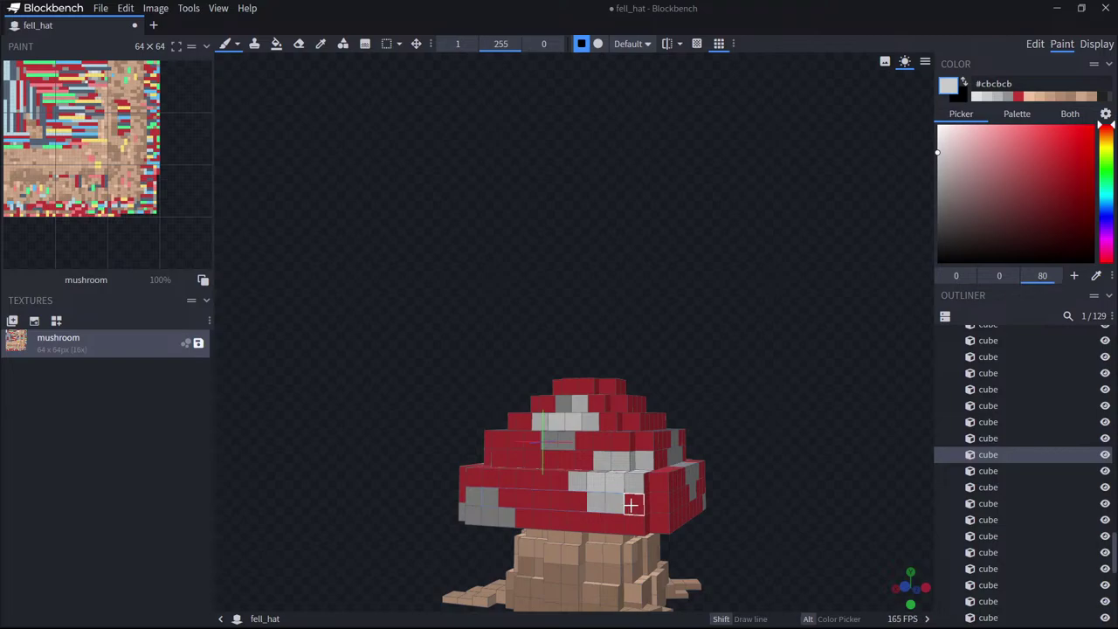
mouse_move(808, 470)
mouse_down()
mouse_move(739, 477)
mouse_move(803, 482)
mouse_move(790, 482)
mouse_up()
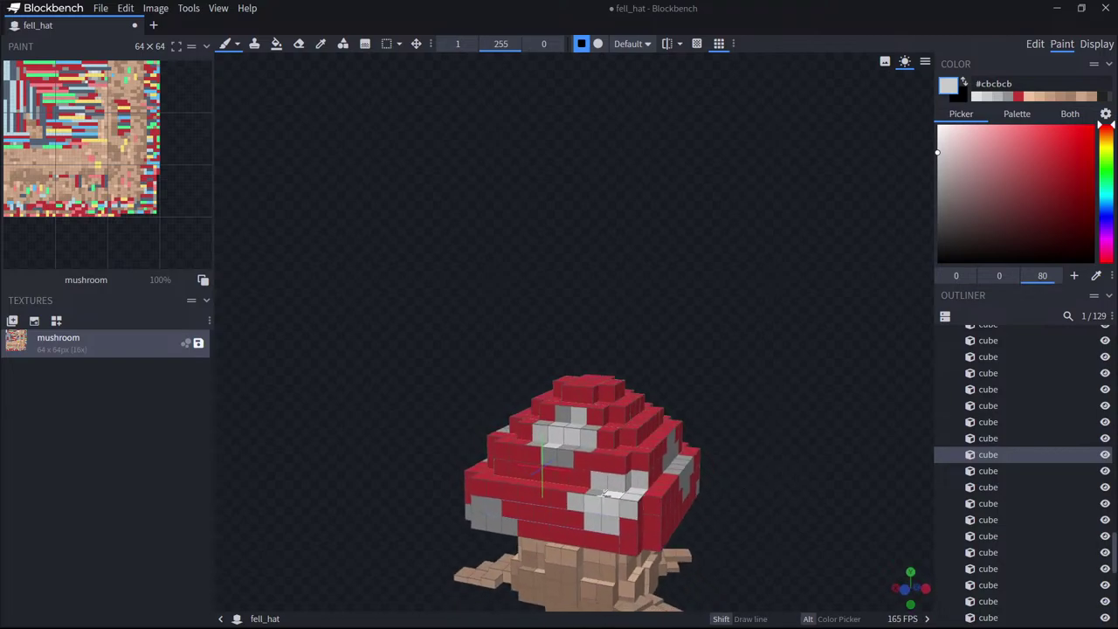
click(601, 494)
Add #ffffff highlight pixels to the upper-tier spot above the lightened rim spot.
drag(873, 468, 843, 454)
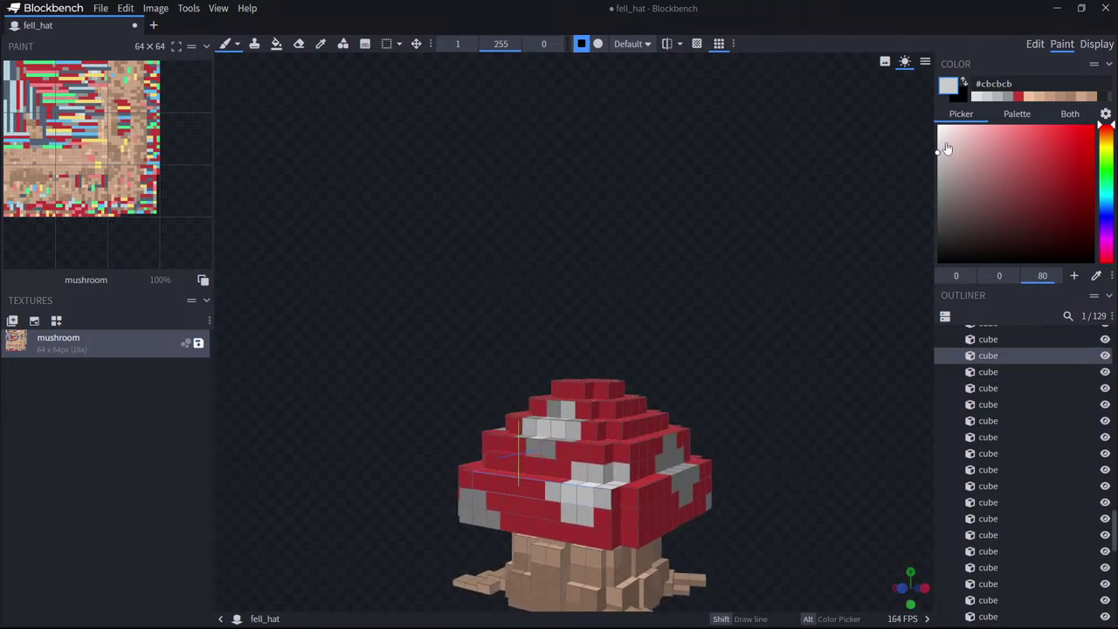
drag(945, 149, 938, 126)
mouse_move(602, 431)
mouse_down()
mouse_move(857, 382)
mouse_move(854, 393)
mouse_up()
drag(581, 445, 565, 443)
Paint #ffffff pixels in the centre of the large cross-shaped spot on the adjacent side.
drag(786, 457, 704, 436)
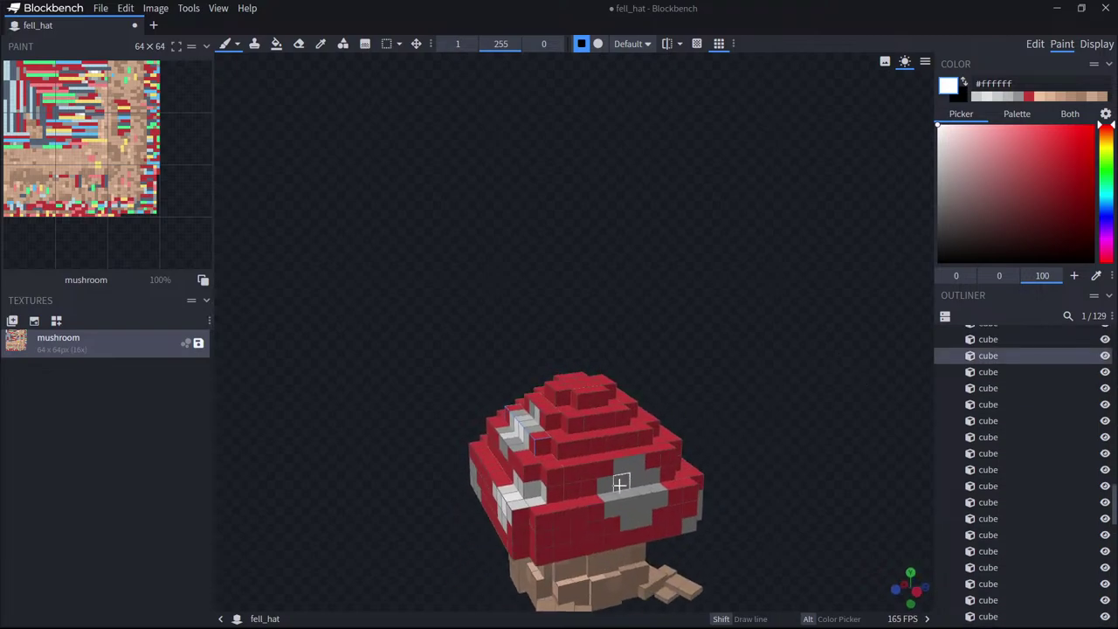
drag(620, 483, 625, 495)
click(637, 481)
drag(872, 371, 848, 316)
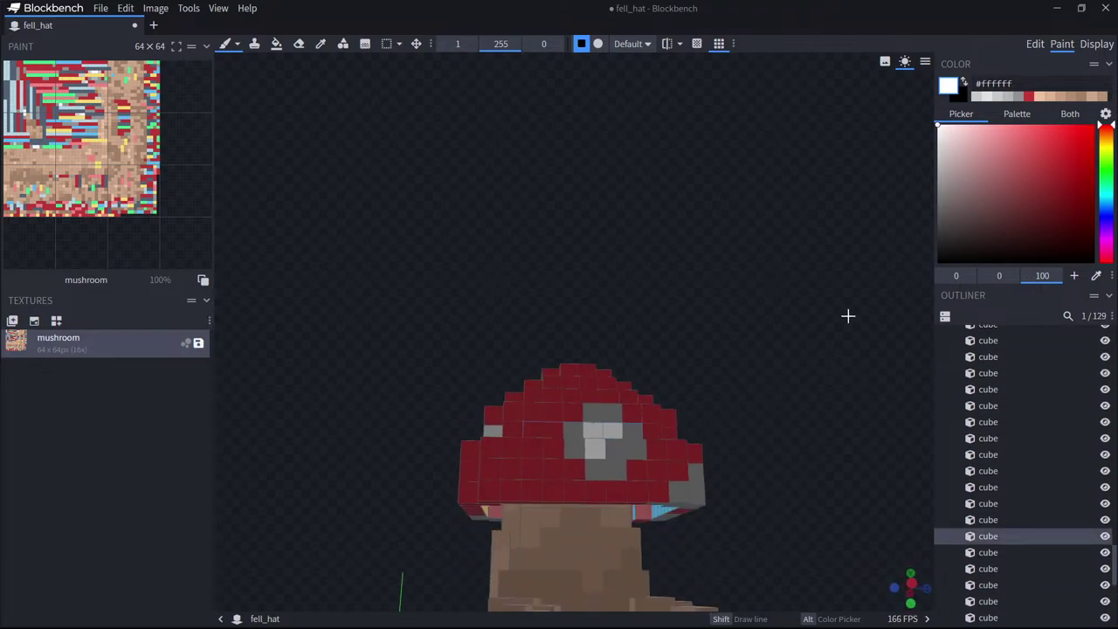
Paint the remaining gray pixels around the large cross-shaped spot's white centre with #ededed.
drag(942, 152, 914, 133)
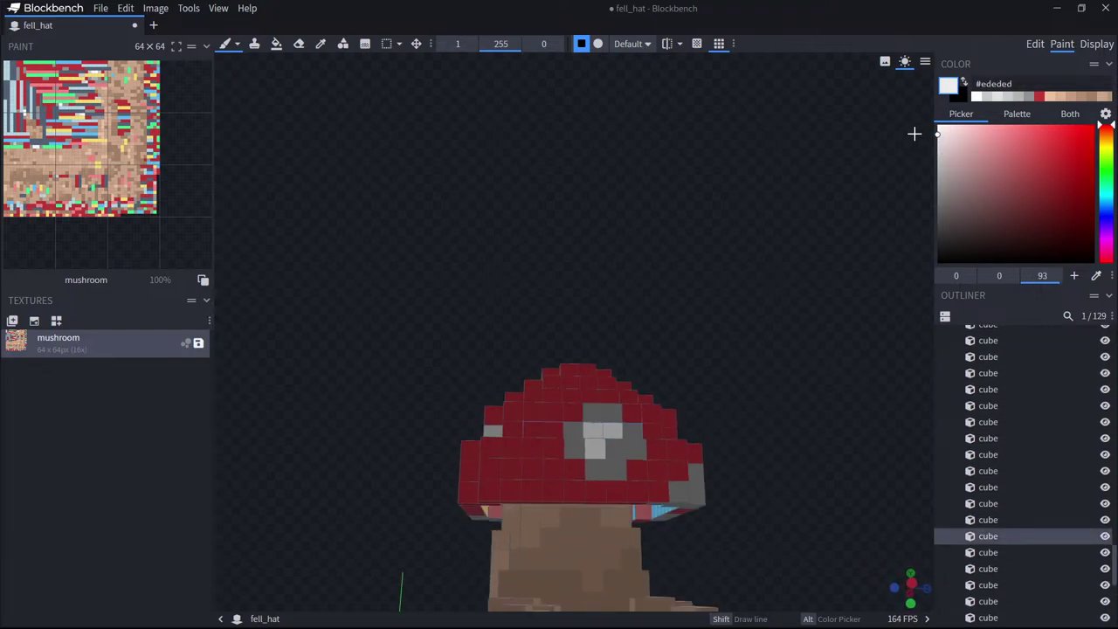
click(607, 410)
click(596, 411)
click(578, 430)
click(578, 448)
click(602, 467)
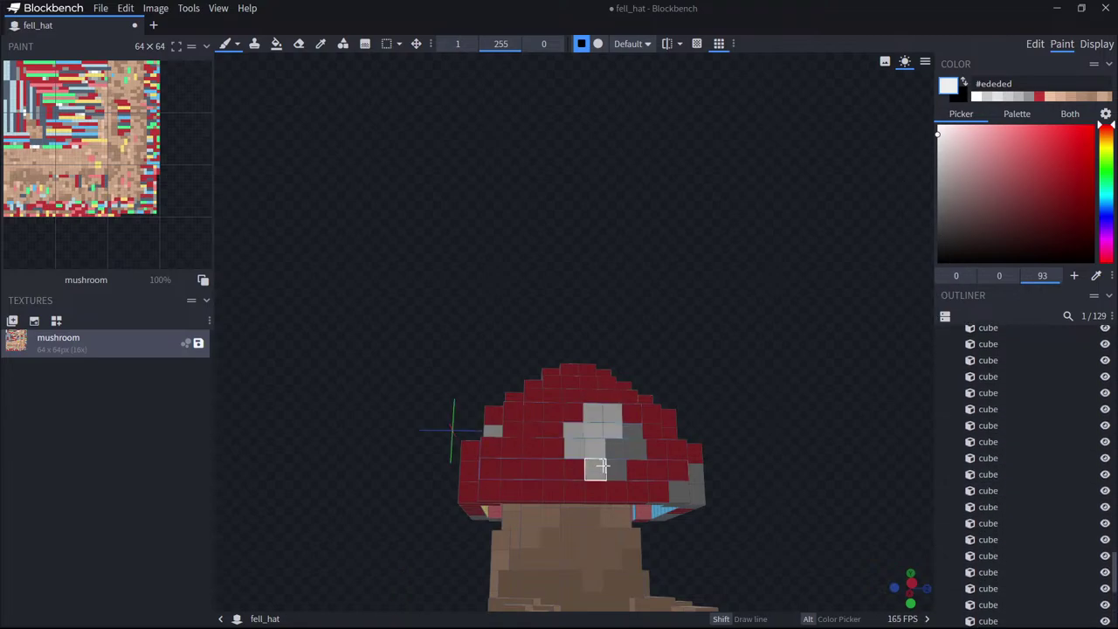
mouse_move(601, 467)
mouse_down()
mouse_move(611, 443)
mouse_move(643, 425)
mouse_up()
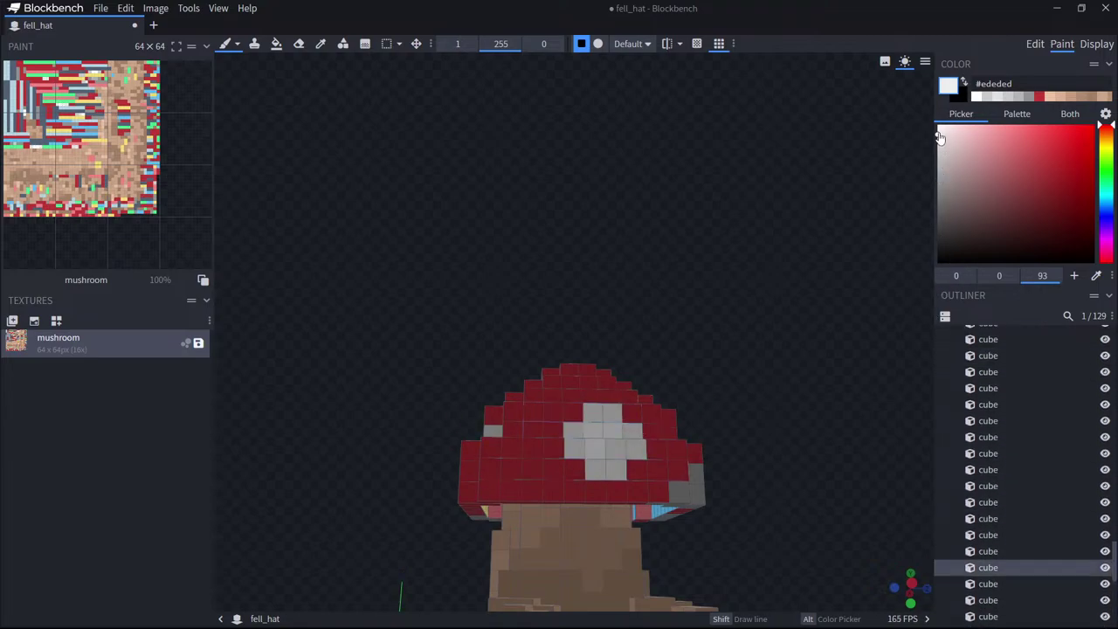
Tone down scattered outer pixels of the large cross-shaped spot with #dadada.
drag(939, 141, 935, 144)
click(593, 412)
click(639, 452)
click(614, 469)
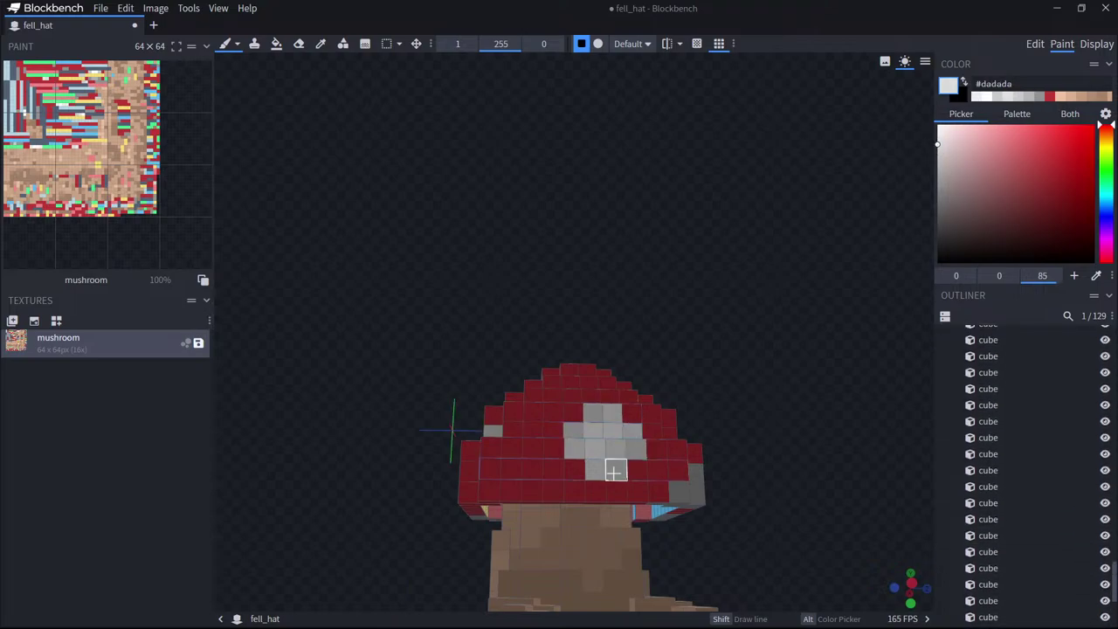
Lighten the rim corner spot beside the cross with #dadada outer pixels and #ebebeb inner pixels.
drag(790, 464, 709, 483)
click(560, 504)
drag(560, 504, 582, 464)
drag(941, 154, 933, 135)
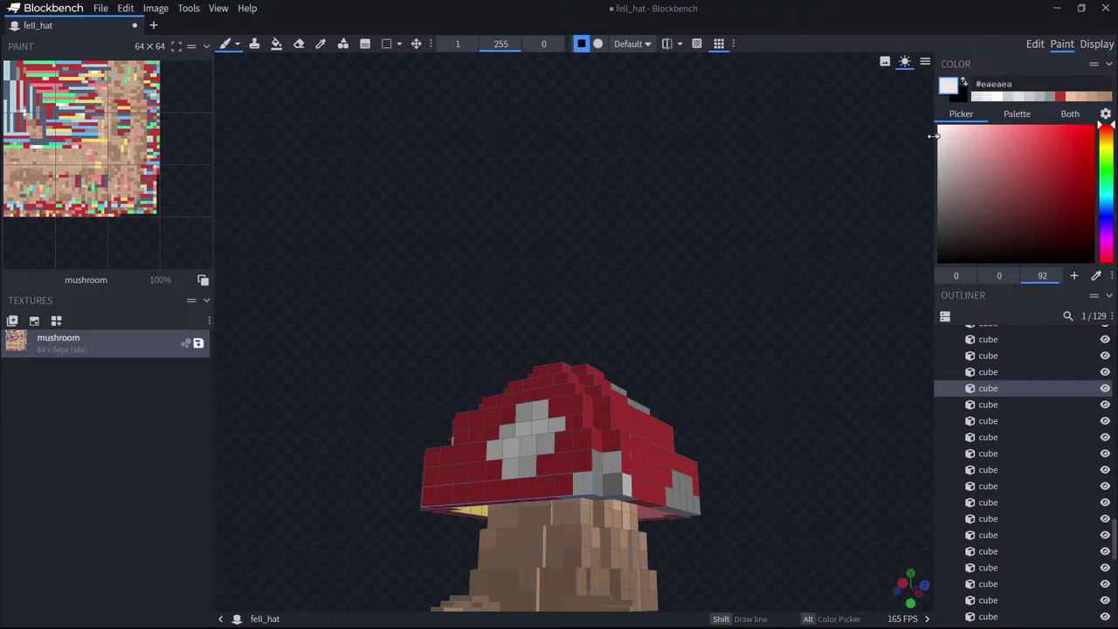
drag(599, 476, 607, 362)
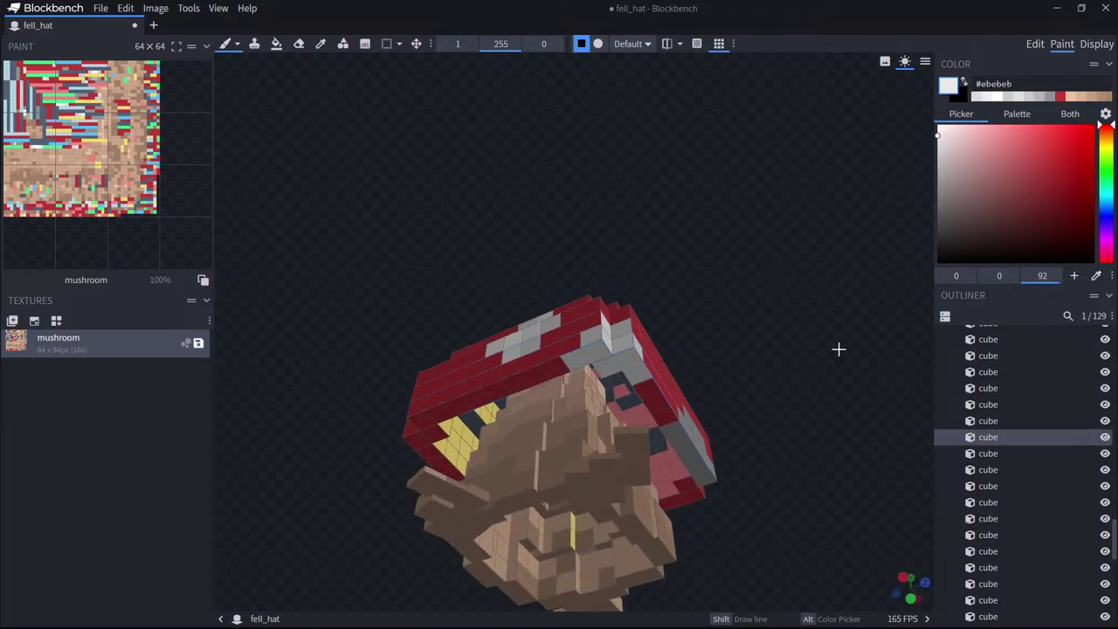
Lighten the small upper dome spot with #d9d9d9 outer pixels and #f3f3f3 in its remaining gray centre.
mouse_move(838, 350)
mouse_down()
mouse_move(666, 393)
mouse_move(631, 414)
mouse_move(702, 439)
mouse_move(653, 413)
mouse_move(790, 397)
mouse_up()
drag(950, 151, 922, 144)
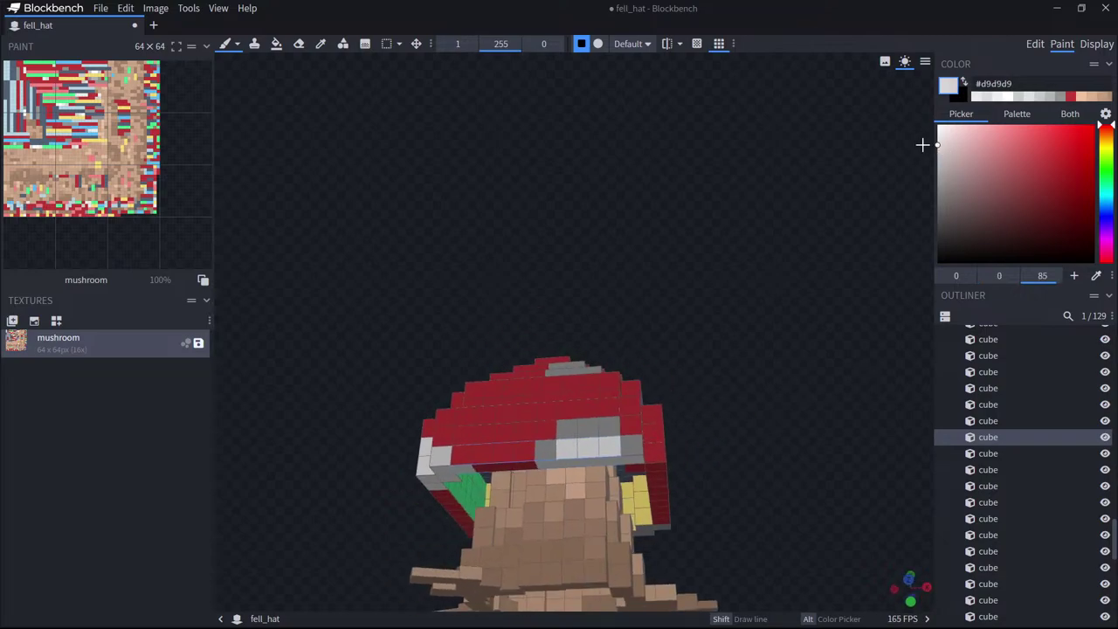
mouse_move(553, 448)
mouse_down()
mouse_move(678, 404)
mouse_move(768, 399)
mouse_move(676, 408)
mouse_up()
mouse_move(552, 422)
mouse_down()
mouse_move(568, 454)
mouse_move(590, 446)
mouse_move(578, 418)
mouse_up()
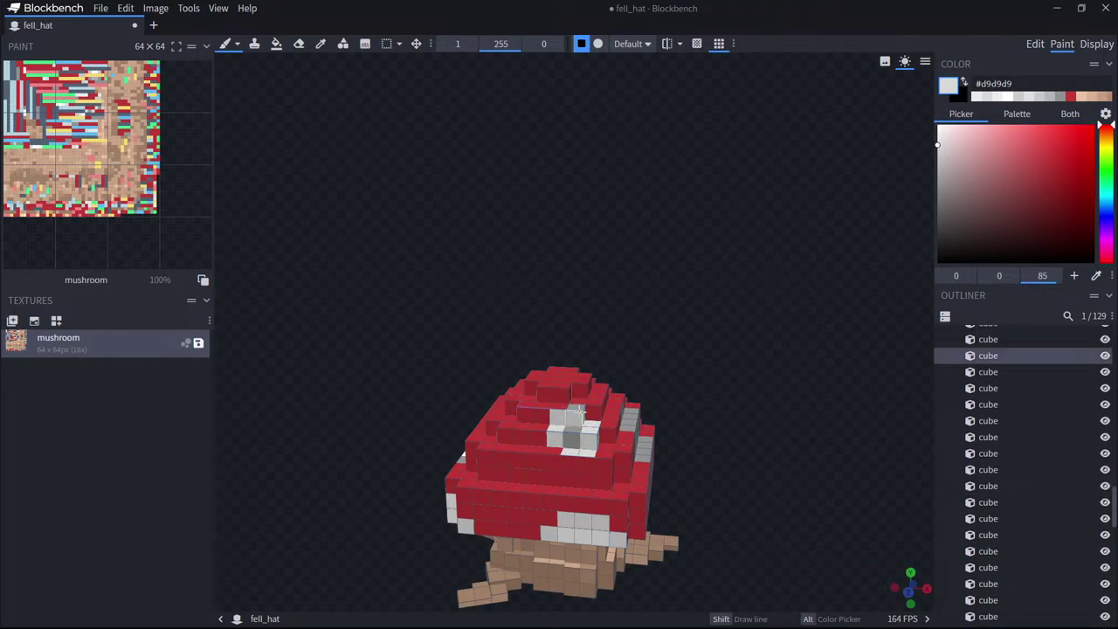
click(939, 132)
click(572, 430)
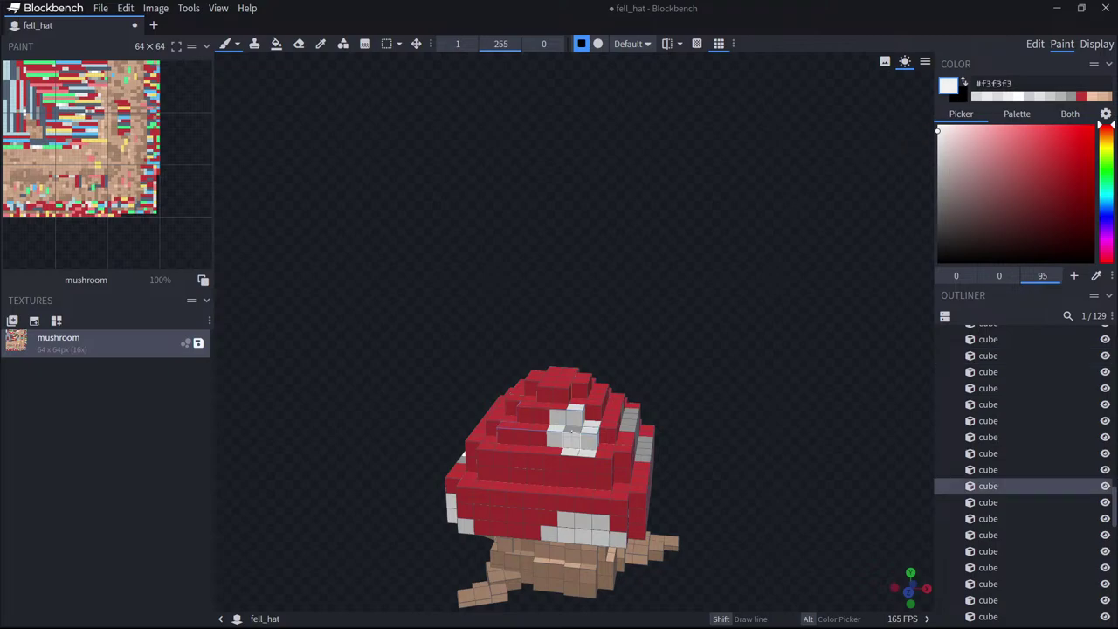
Repaint the broad gray spot on the adjacent side with a #f3f3f3 centre and #dfdfdf surrounding pixels, including its upper step.
drag(775, 384, 676, 388)
drag(610, 449, 613, 470)
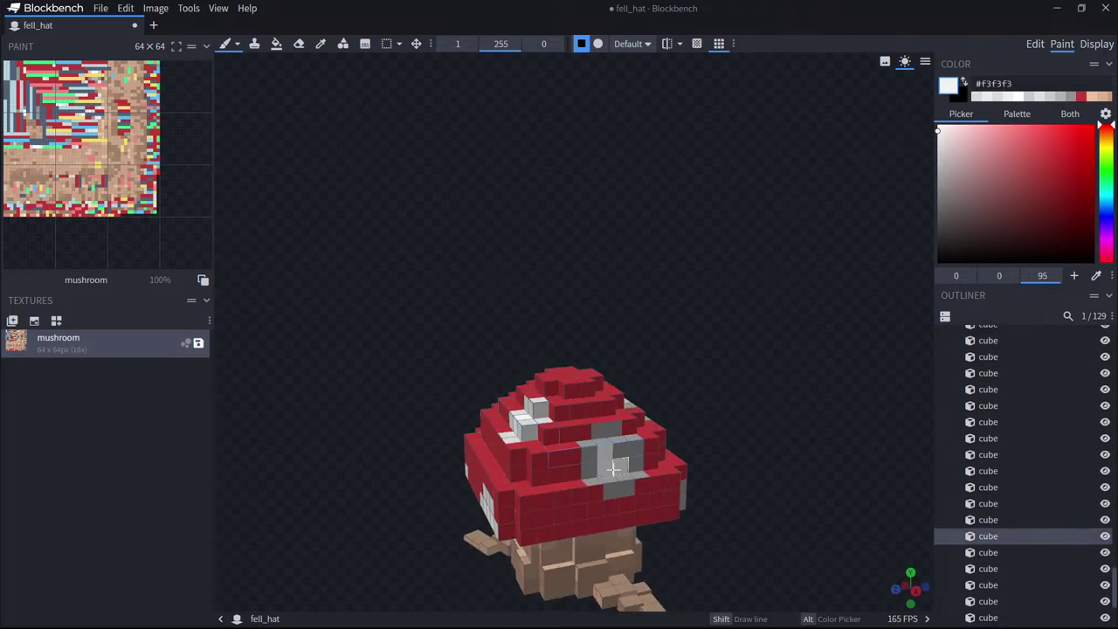
click(939, 154)
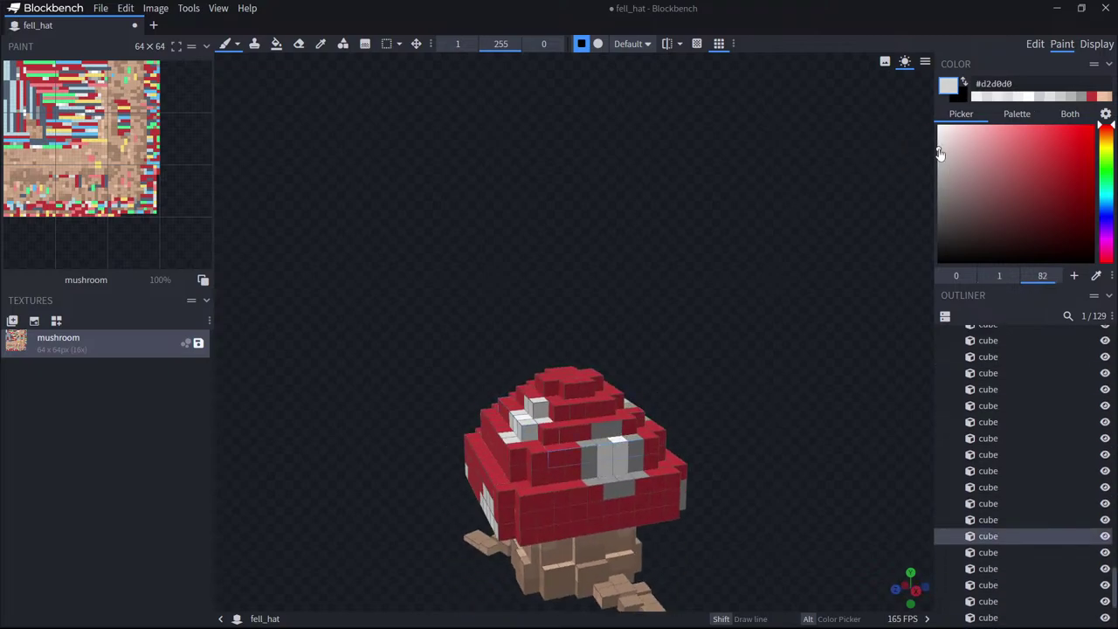
click(600, 433)
click(613, 429)
click(588, 468)
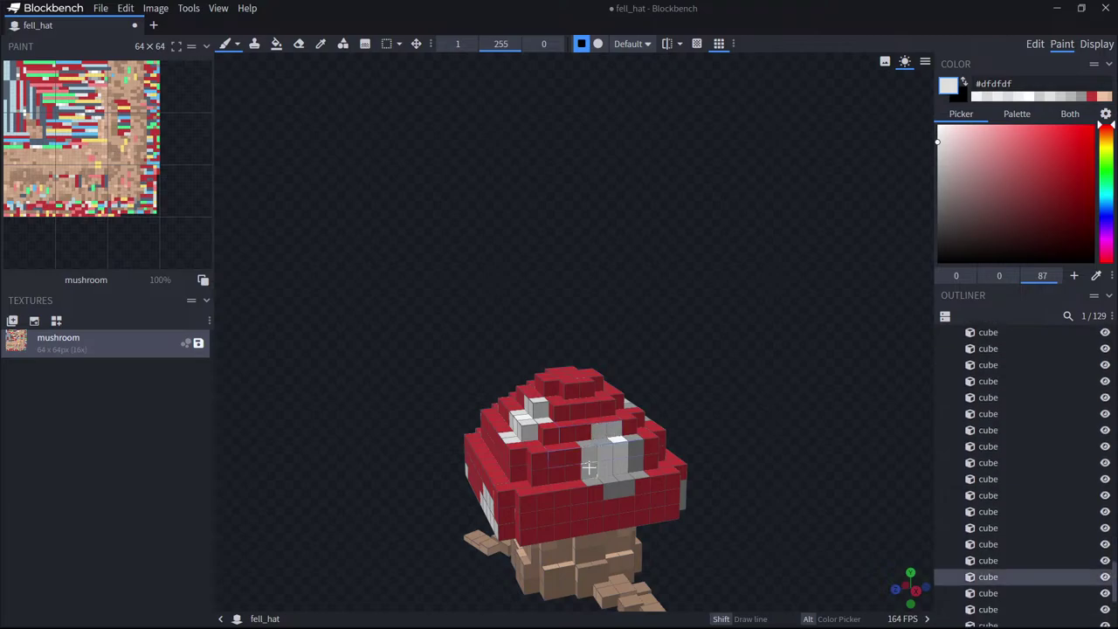
click(589, 454)
mouse_move(593, 476)
mouse_down()
mouse_move(613, 485)
mouse_move(633, 470)
mouse_up()
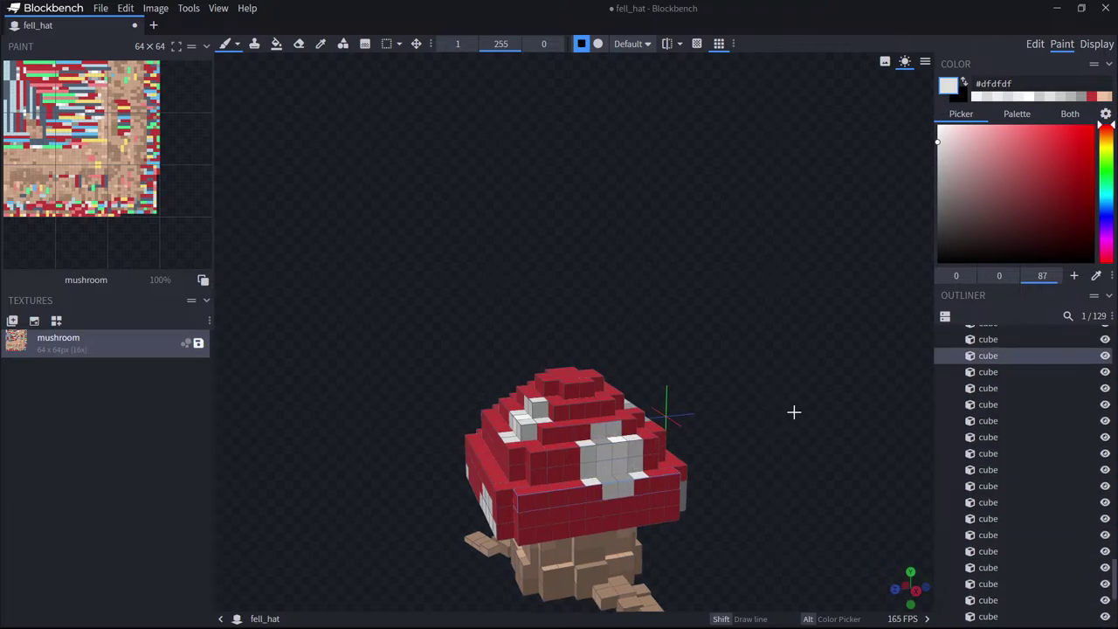
drag(793, 411, 673, 420)
click(577, 436)
click(566, 430)
drag(789, 412, 828, 391)
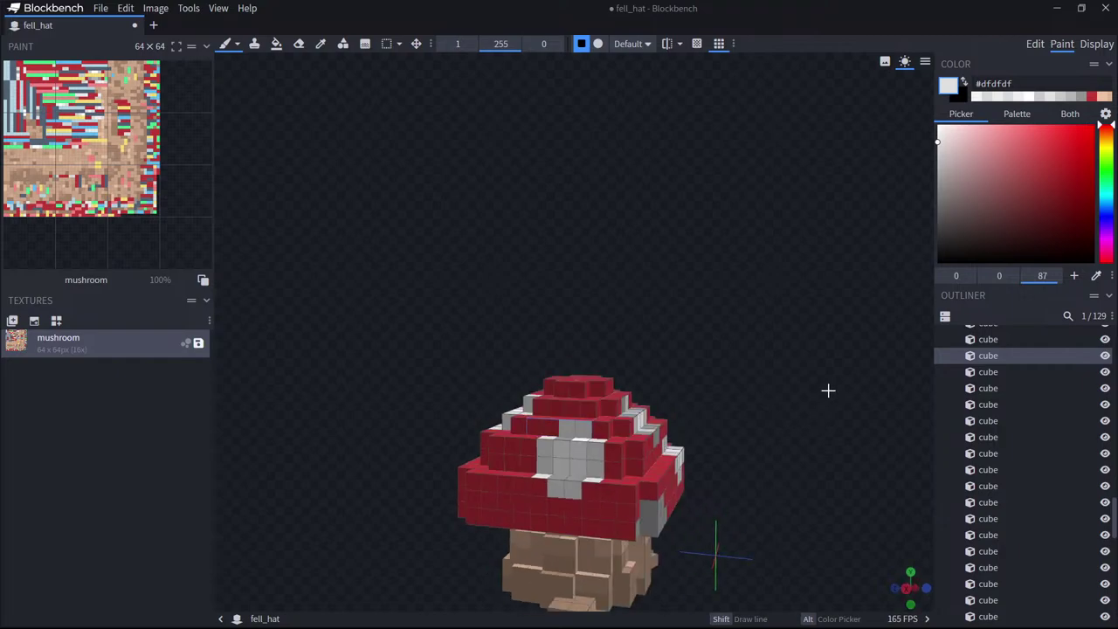
Lighten the gray rim corner spot with #dfdfdf outer pixels and #ffffff lower inner pixels.
drag(756, 353, 667, 361)
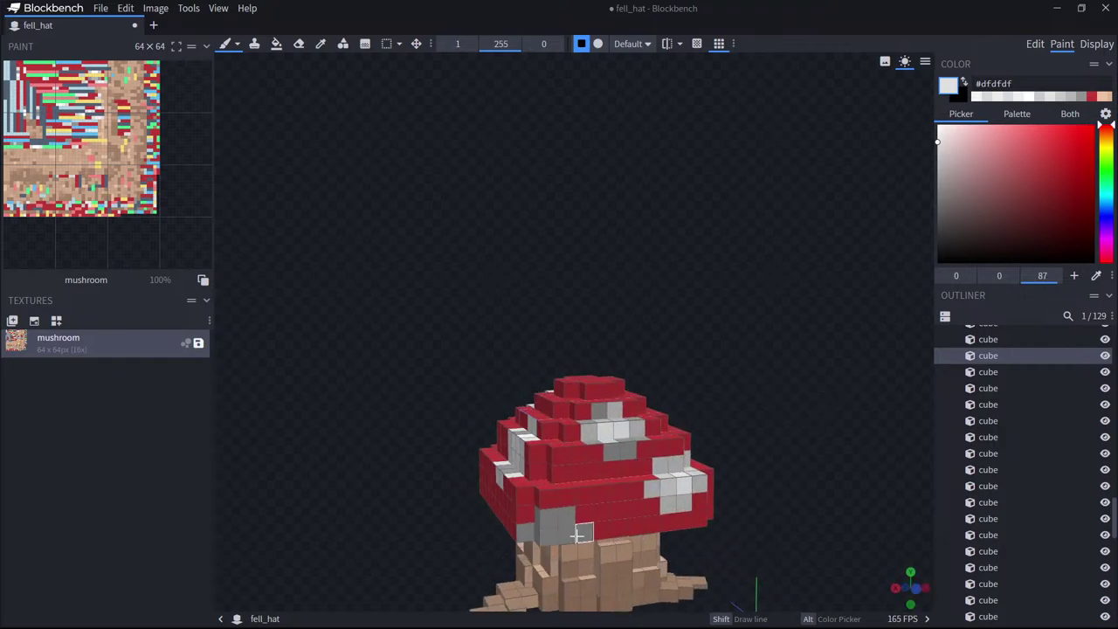
click(578, 535)
click(564, 517)
click(543, 516)
click(519, 533)
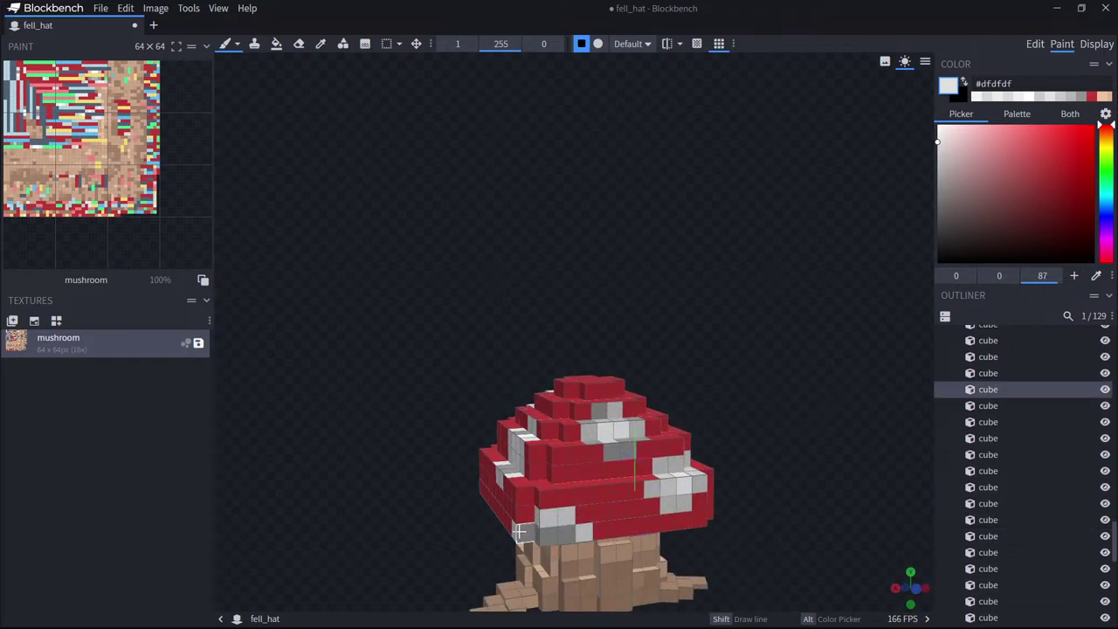
drag(828, 420, 882, 366)
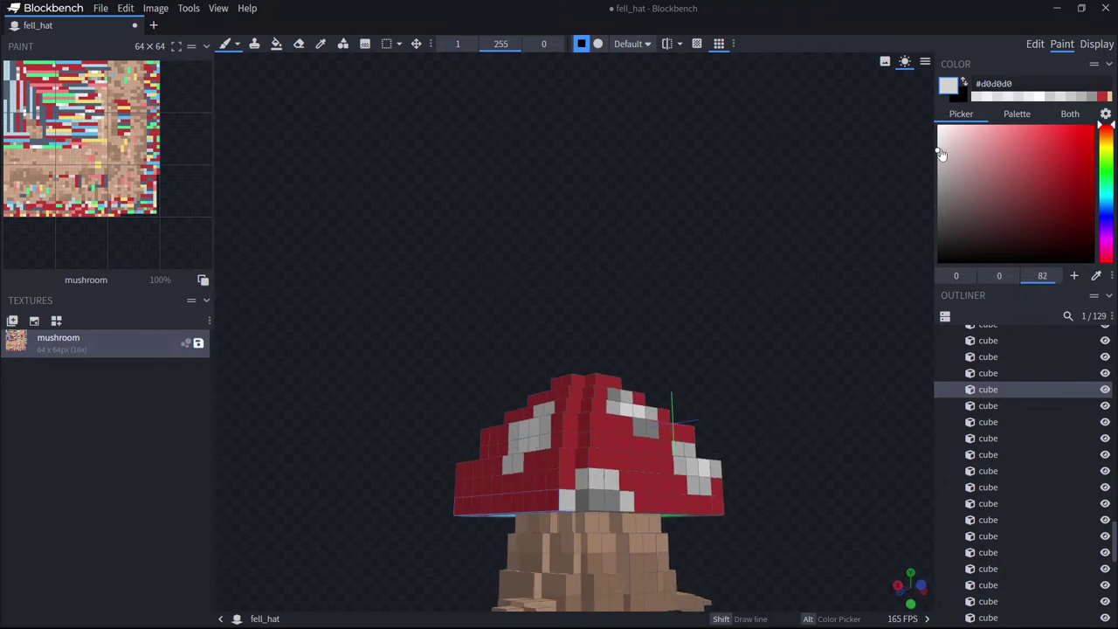
click(587, 499)
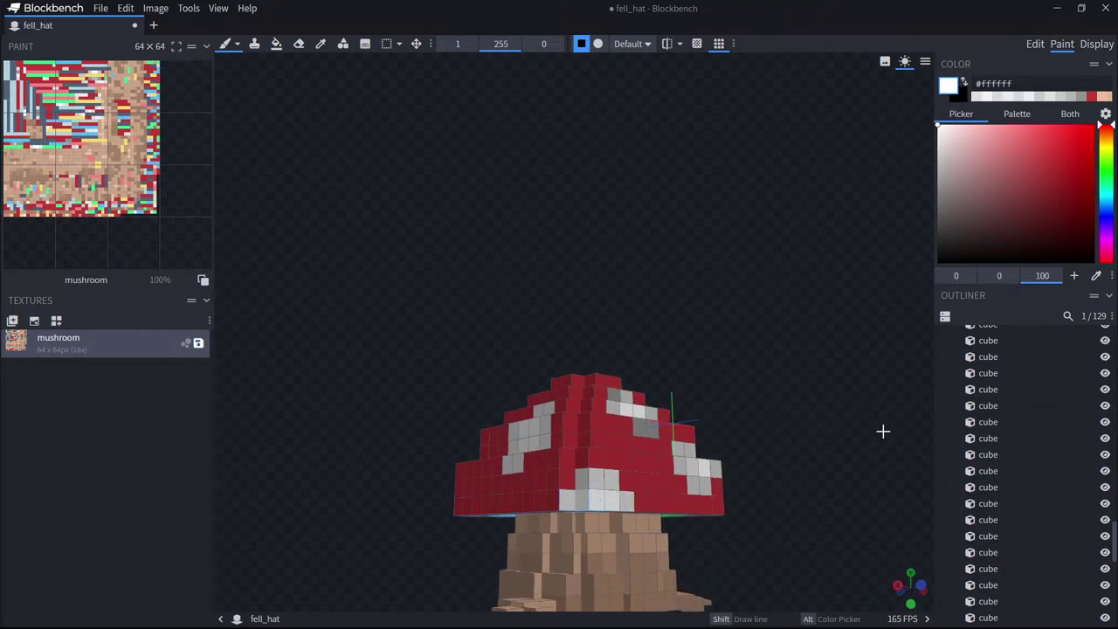
Recolor the upper spot on the next side with #efefef outer pixels and a #ffffff centre.
drag(882, 430, 809, 432)
drag(752, 411, 753, 443)
click(939, 136)
click(564, 439)
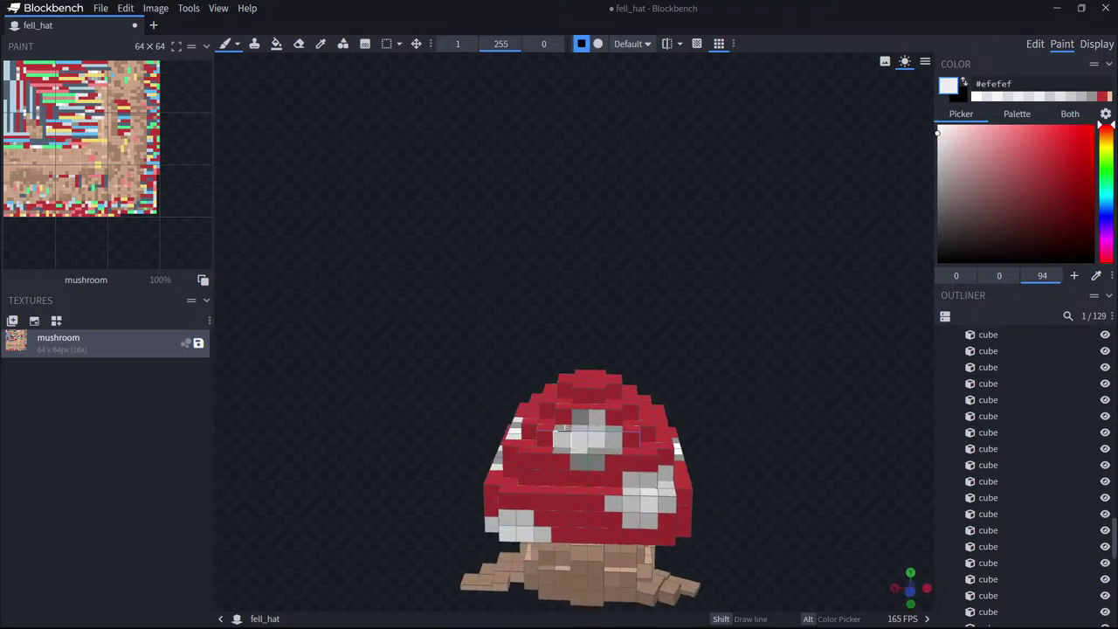
drag(580, 419, 596, 418)
click(612, 439)
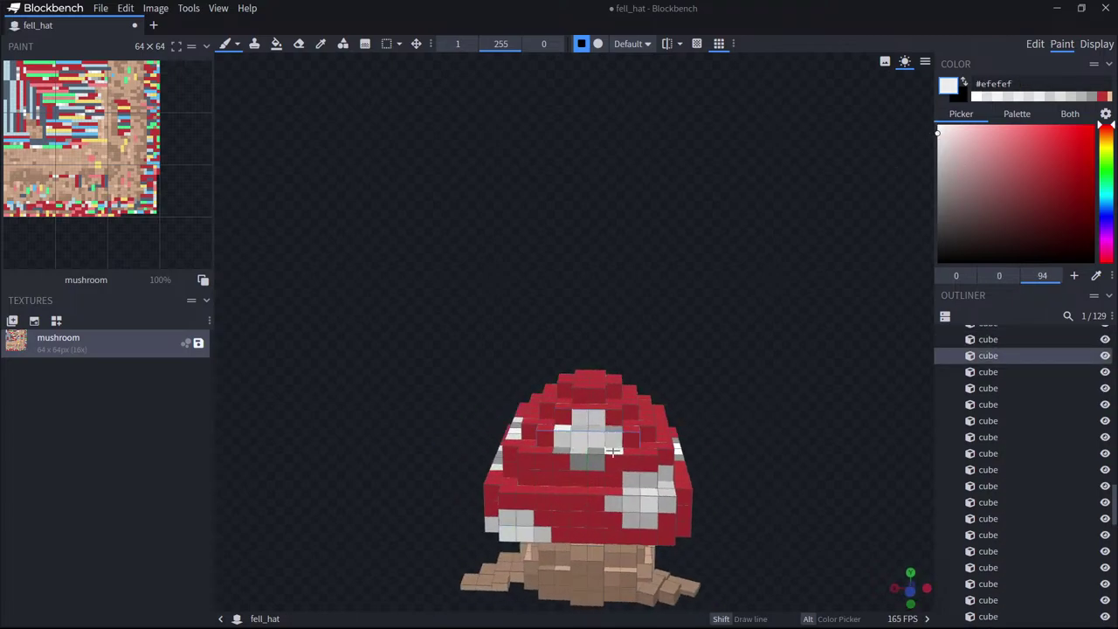
click(586, 460)
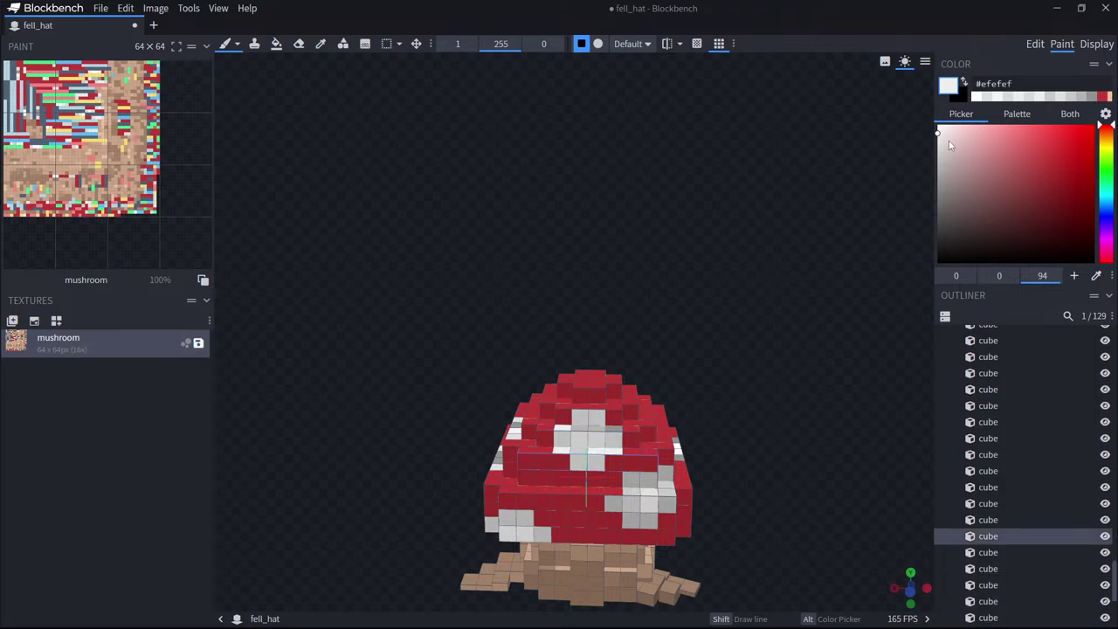
click(579, 440)
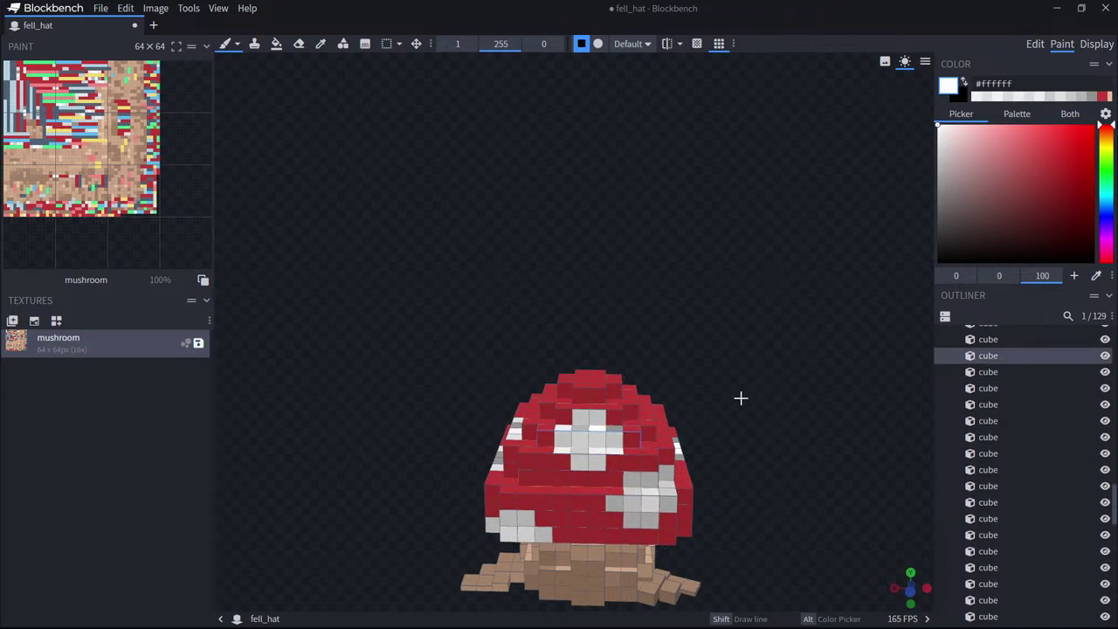
Scatter lighter red #d53a3a pixels across the dome's plain red rim and middle tiers.
mouse_move(739, 396)
mouse_down()
mouse_move(824, 374)
mouse_move(813, 412)
mouse_move(721, 307)
mouse_move(838, 292)
mouse_move(930, 299)
mouse_up()
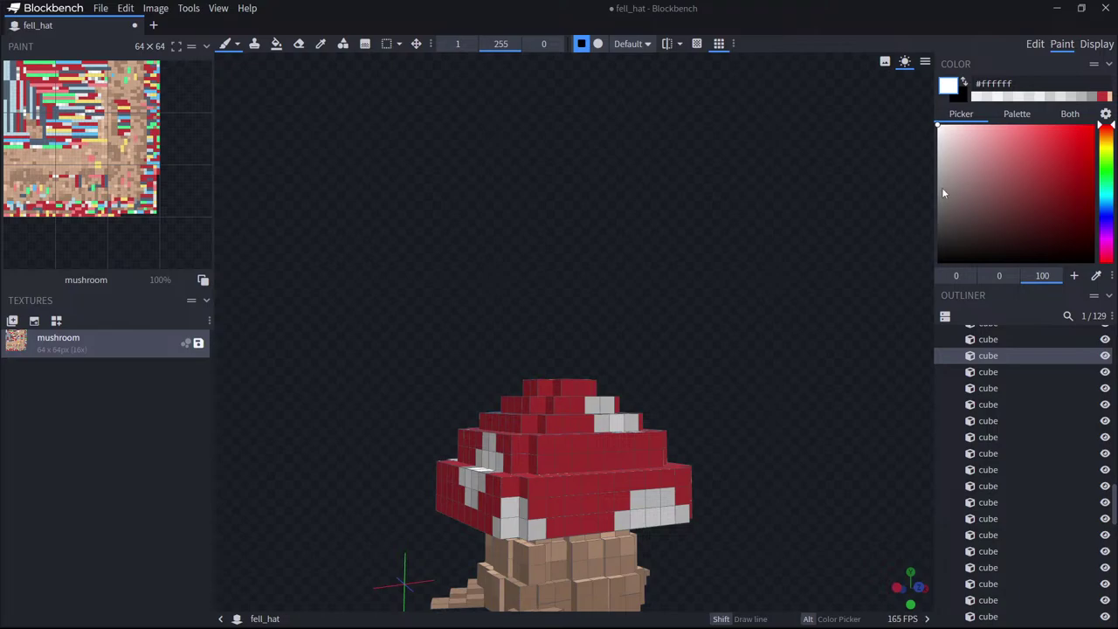
click(1107, 96)
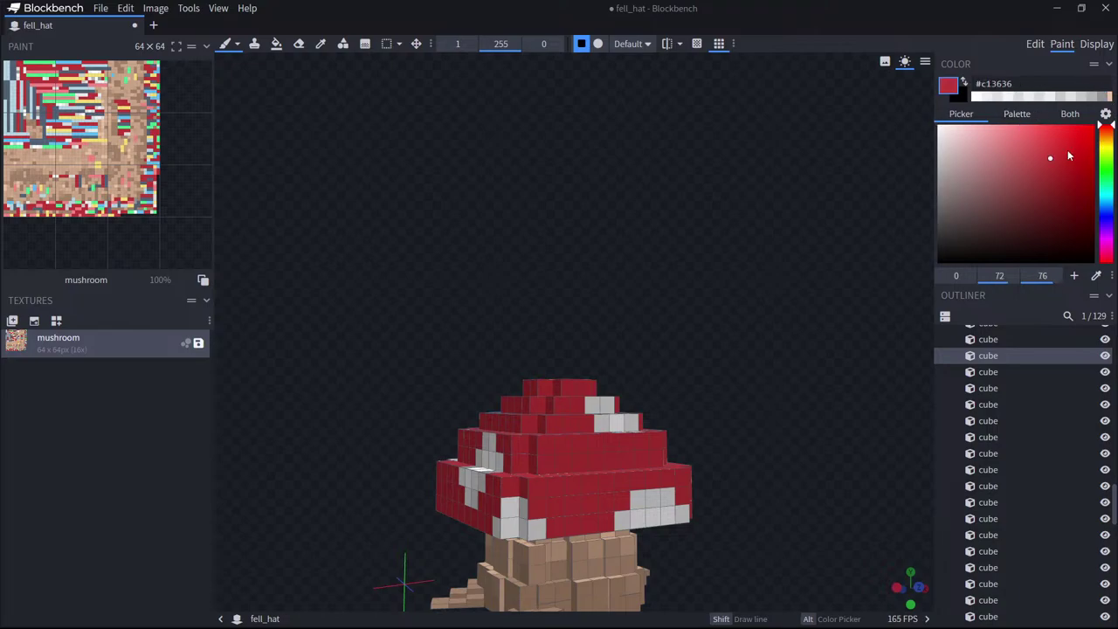
click(566, 519)
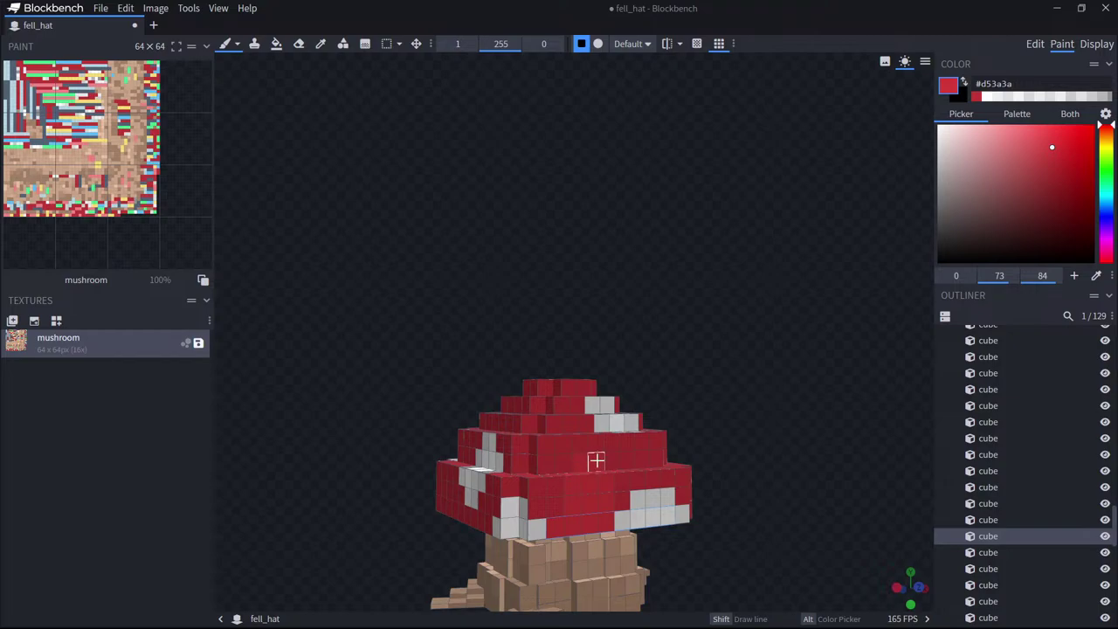
drag(769, 376, 866, 384)
click(551, 414)
drag(736, 350, 818, 357)
click(572, 446)
Continue the #d53a3a red variation around the remaining rim sides, tier ledges and the dome's top.
mouse_move(768, 430)
mouse_down()
mouse_move(698, 436)
mouse_move(886, 386)
mouse_up()
click(646, 503)
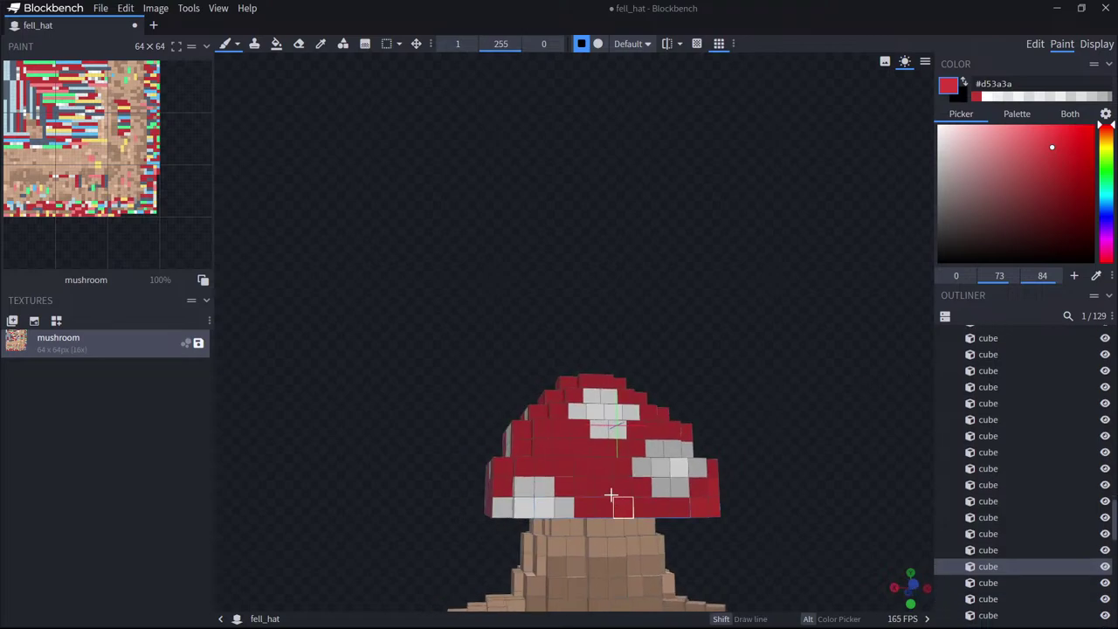
click(578, 462)
mouse_move(506, 312)
mouse_down()
mouse_move(559, 320)
mouse_move(618, 367)
mouse_up()
click(531, 455)
drag(460, 393, 587, 477)
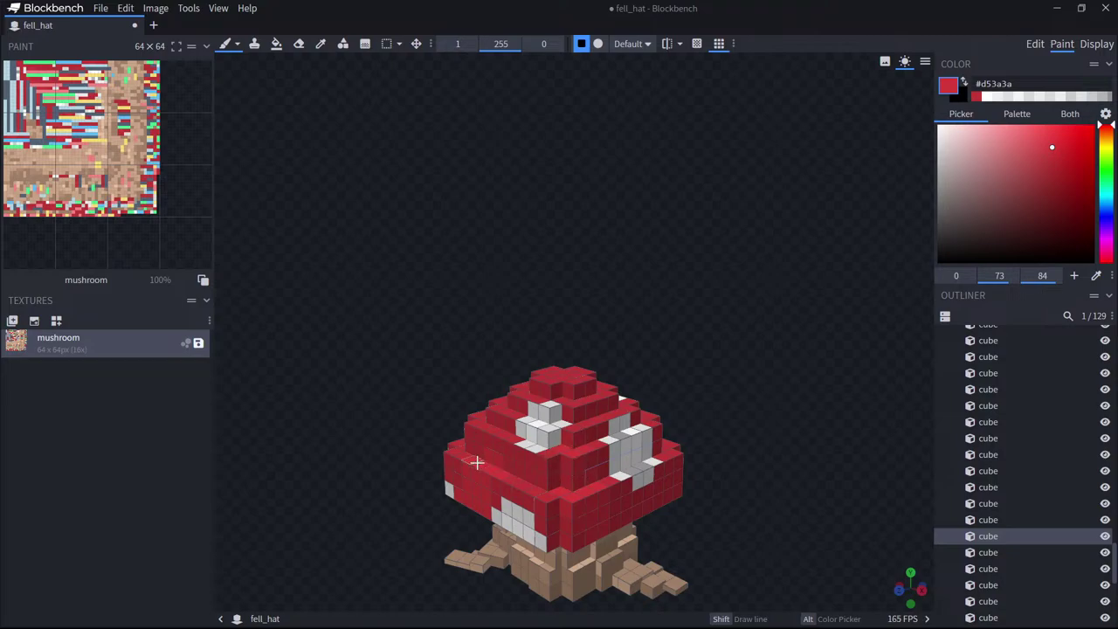
drag(509, 309, 556, 375)
click(554, 378)
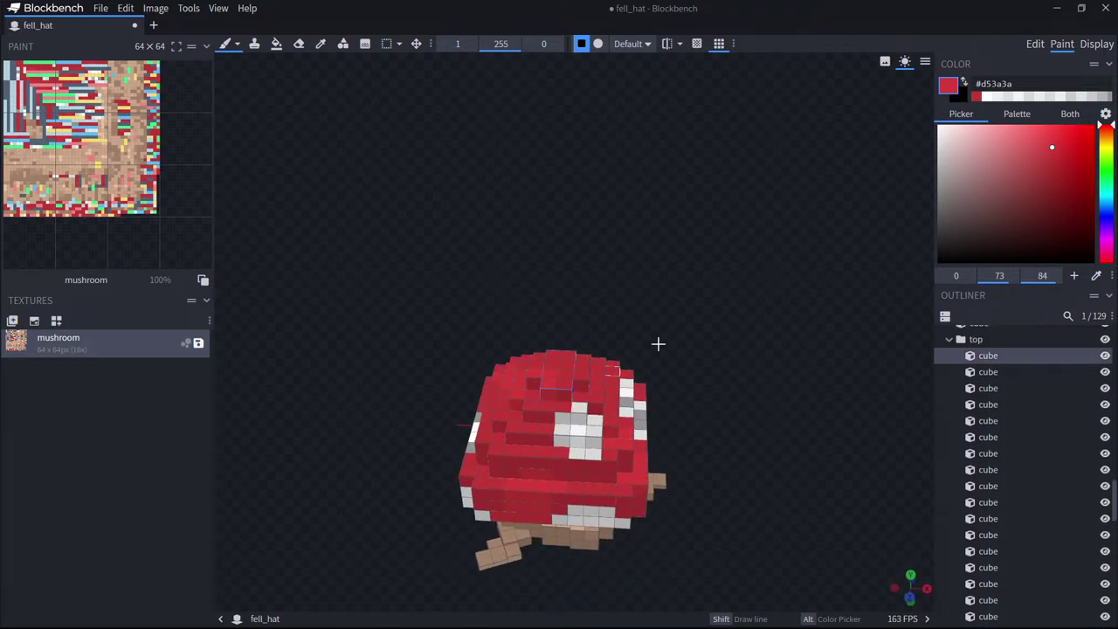
Paint brighter #e62525 highlight pixels on the dome's upper tiers.
drag(658, 344, 695, 338)
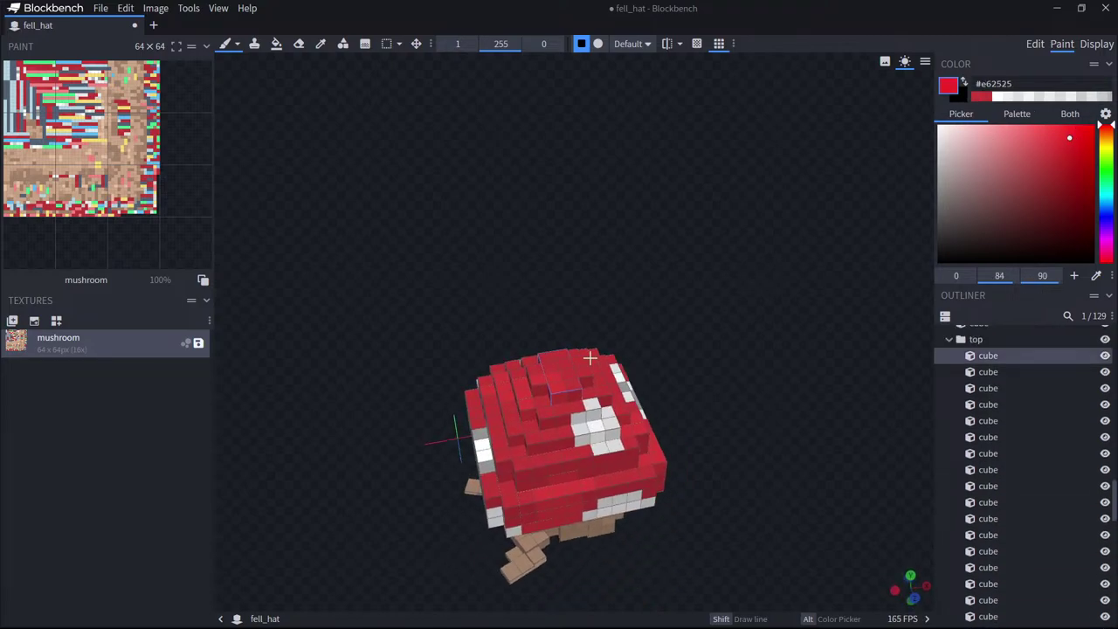
drag(539, 390, 536, 435)
drag(798, 320, 638, 327)
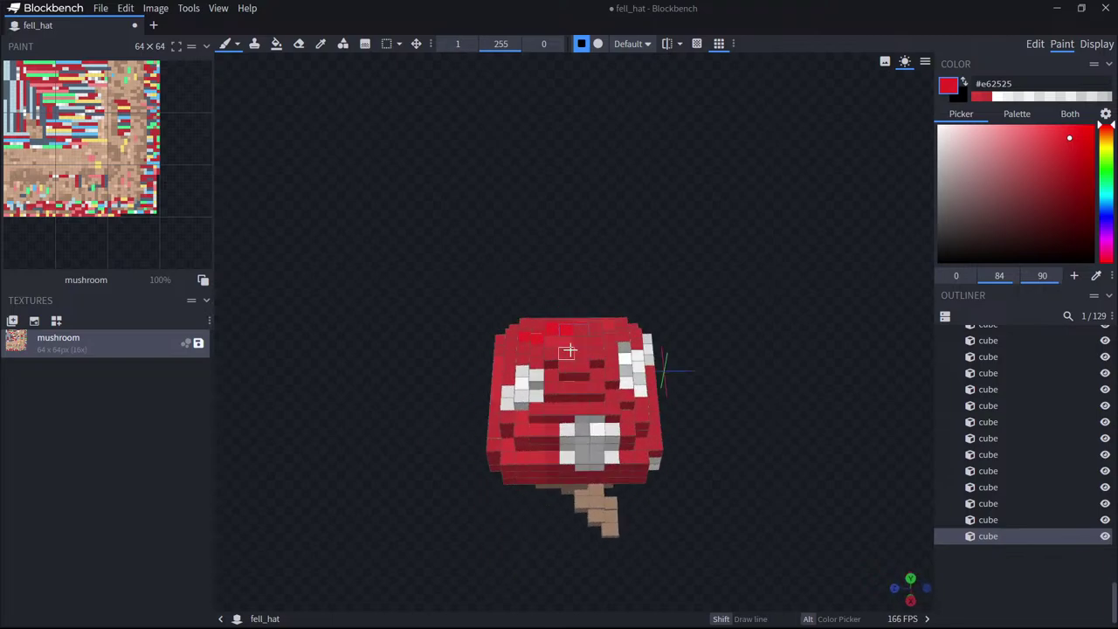
drag(568, 350, 534, 341)
mouse_move(636, 273)
mouse_down()
mouse_move(714, 249)
mouse_move(687, 345)
mouse_move(730, 339)
mouse_up()
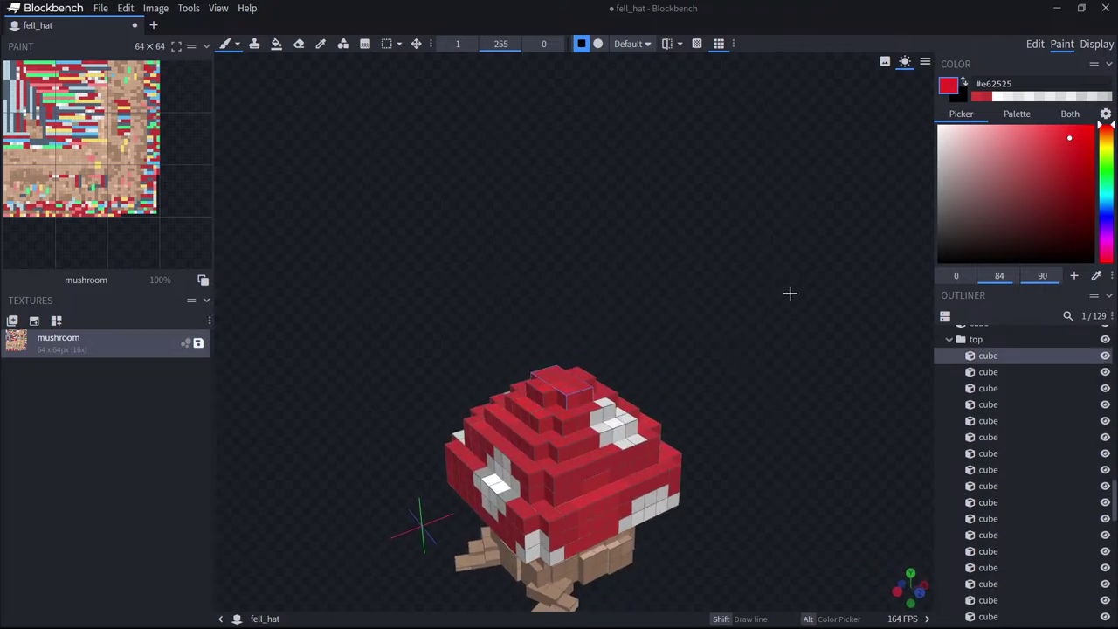
Add softer #df3030 highlight pixels to the dome's top and the tier edges around it.
click(552, 452)
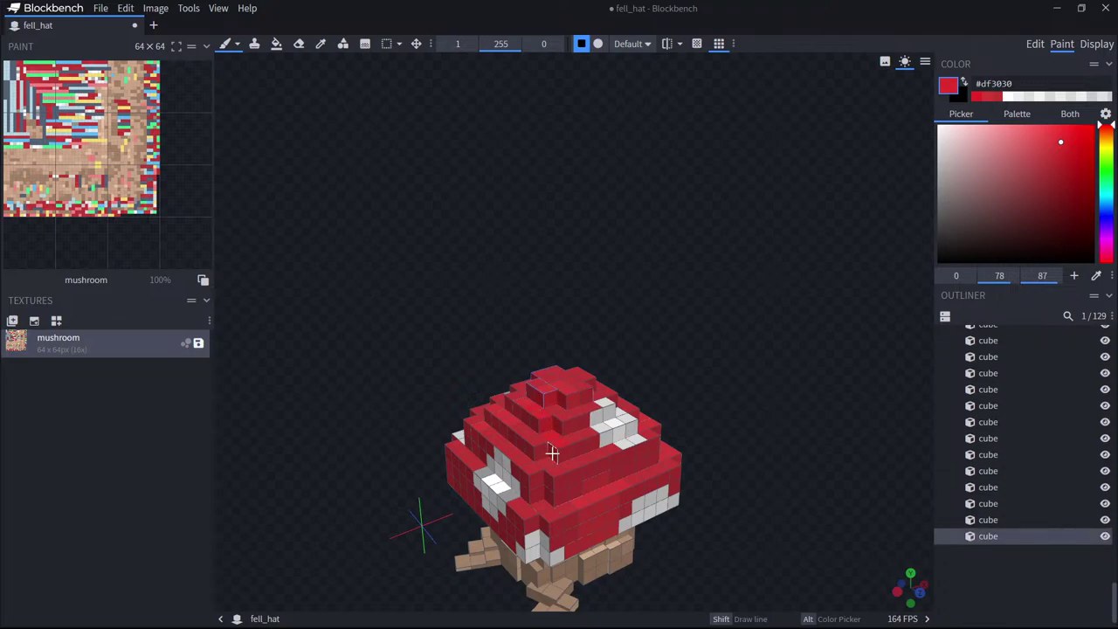
drag(602, 362, 643, 411)
drag(657, 293, 747, 347)
click(548, 370)
drag(670, 317, 653, 226)
click(594, 442)
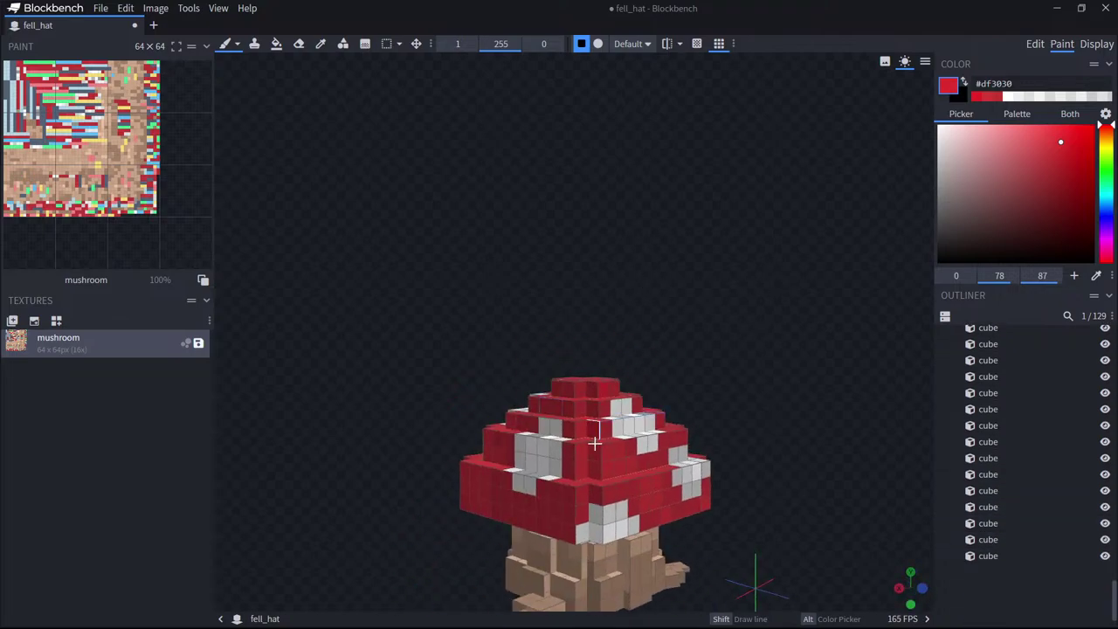
Paint the remaining unpainted spots on the sides of the mushroom cap red with #df3030.
click(504, 504)
mouse_move(494, 400)
mouse_down()
mouse_move(603, 392)
mouse_move(604, 403)
mouse_up()
click(544, 466)
drag(583, 290, 632, 304)
click(517, 483)
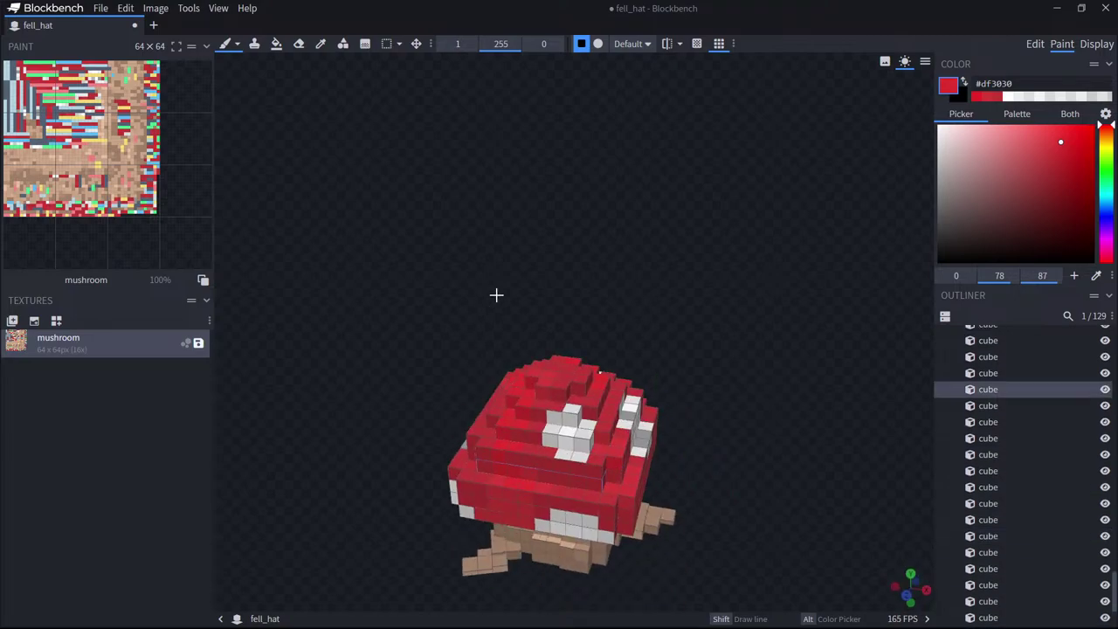
Examine the mushroom in the item frame display slot from the front, above and the sides.
drag(496, 295, 567, 217)
click(1096, 44)
drag(891, 162, 713, 125)
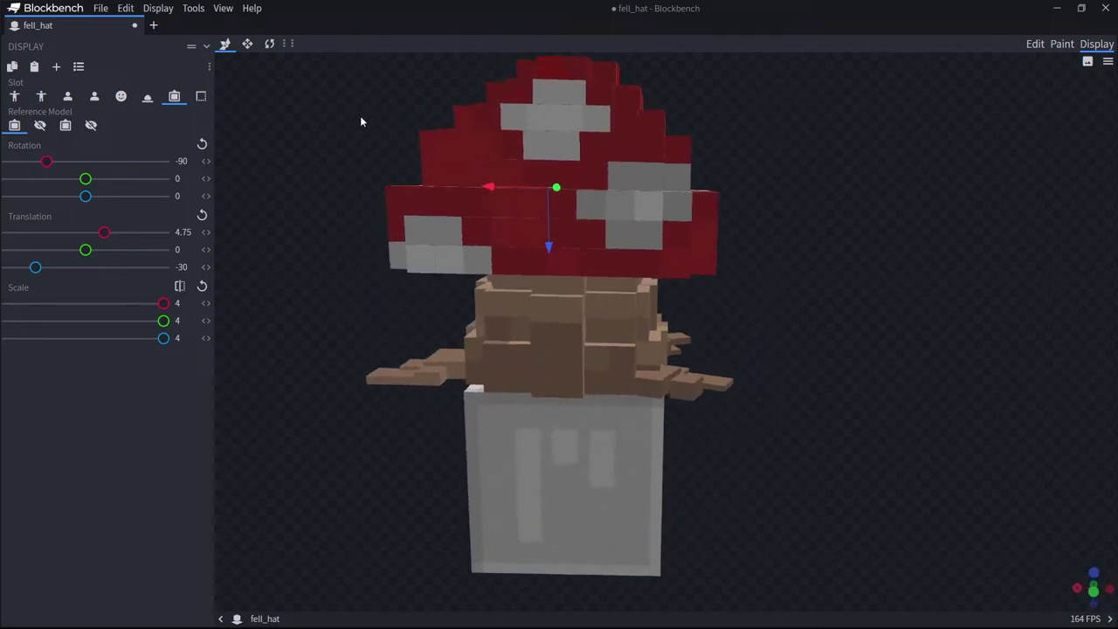
drag(361, 122, 357, 247)
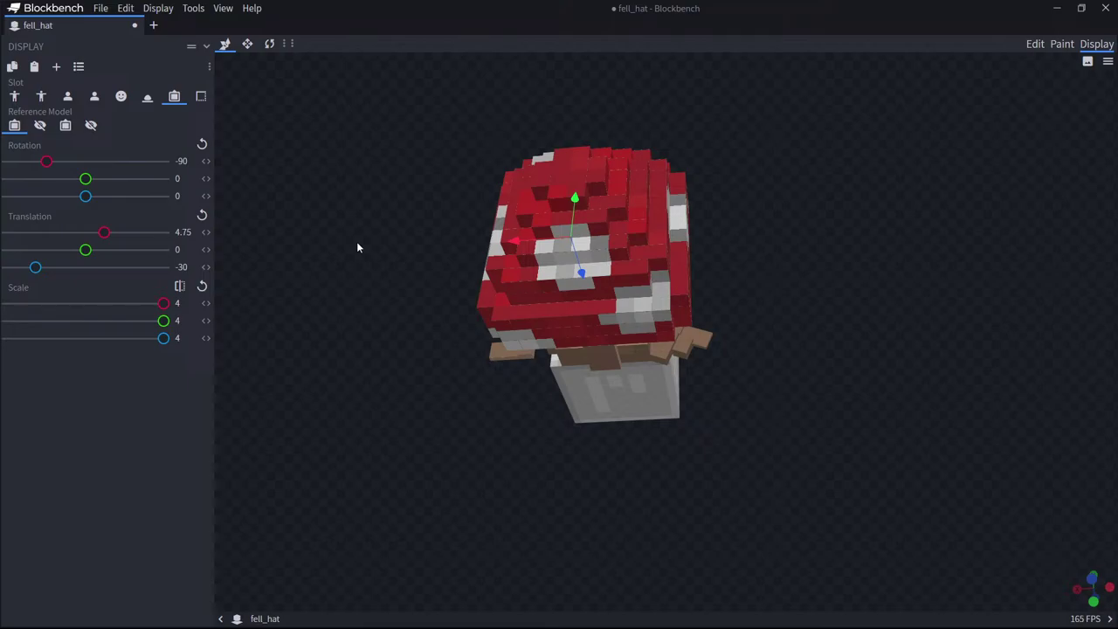
drag(356, 247, 477, 166)
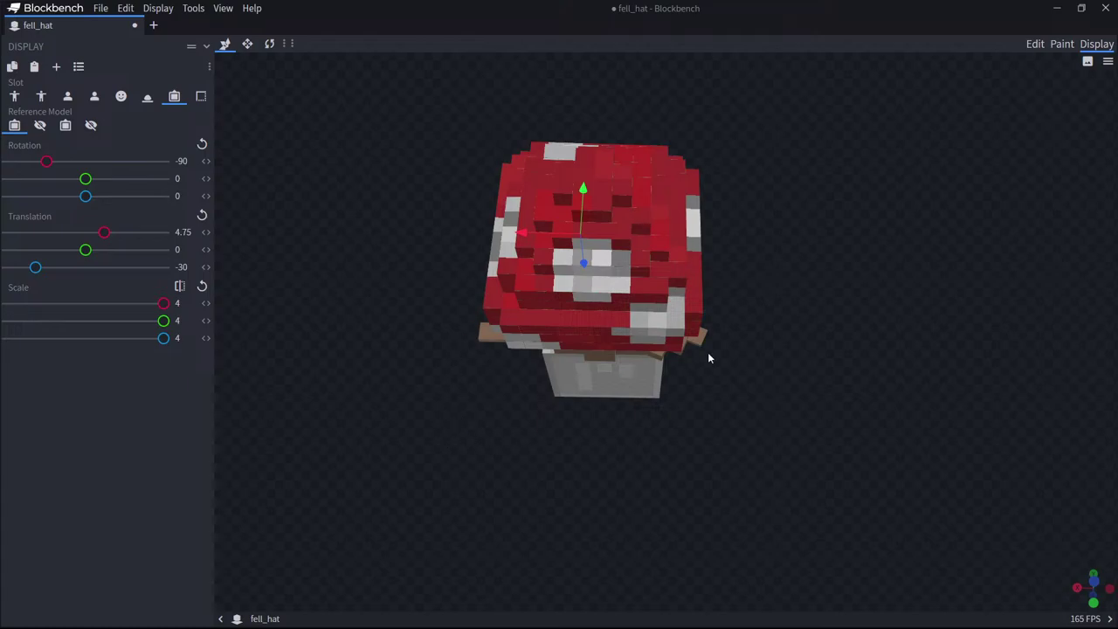
drag(708, 357, 736, 262)
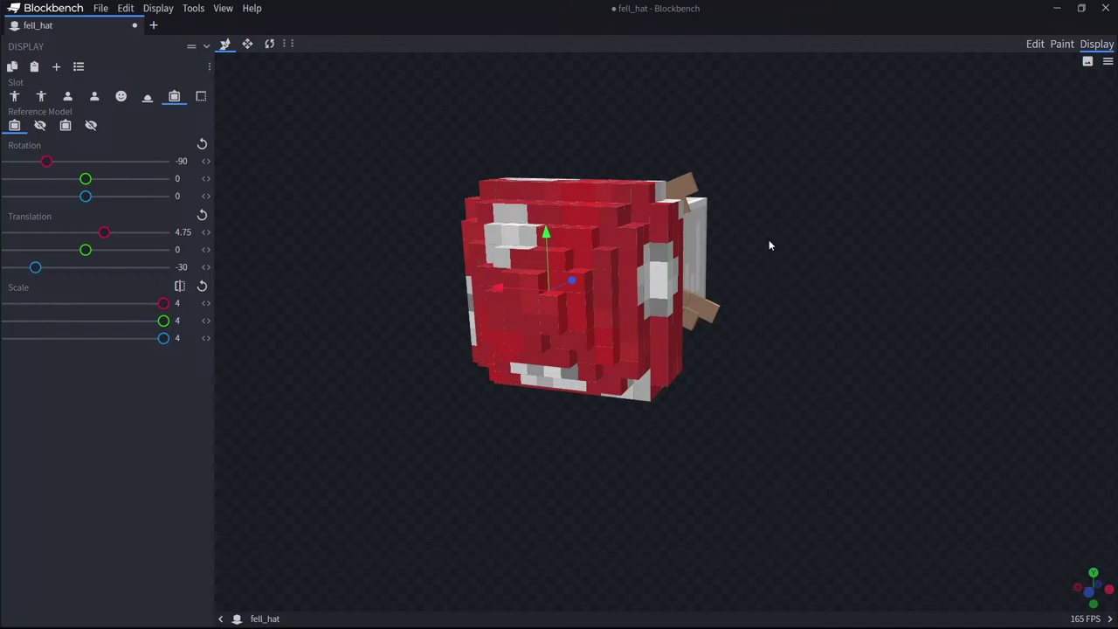
drag(769, 245, 743, 74)
drag(761, 120, 833, 115)
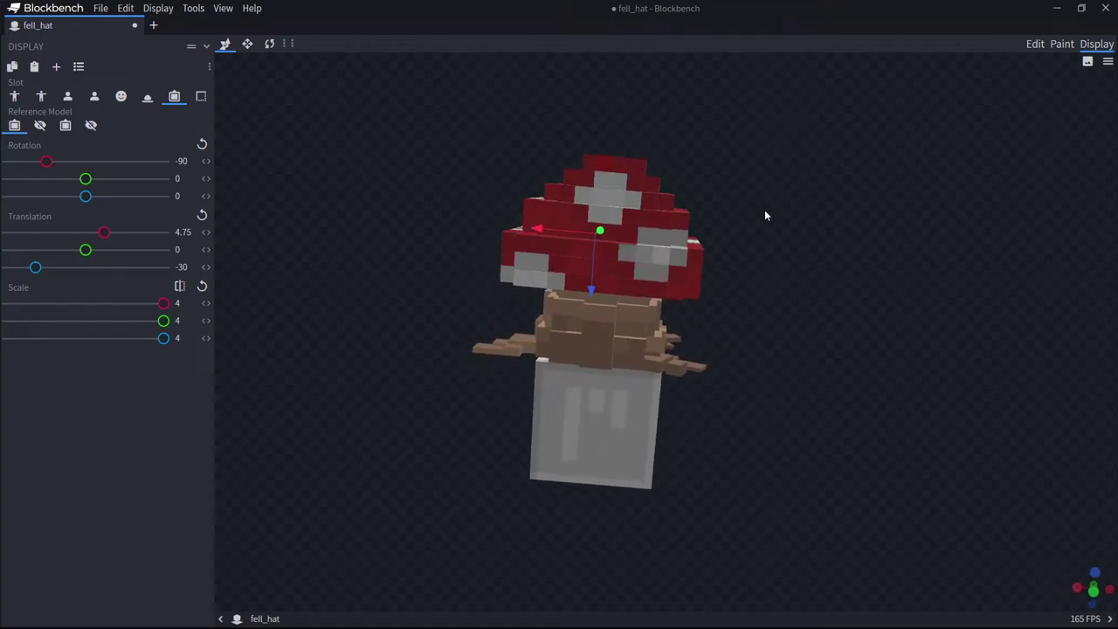
click(180, 288)
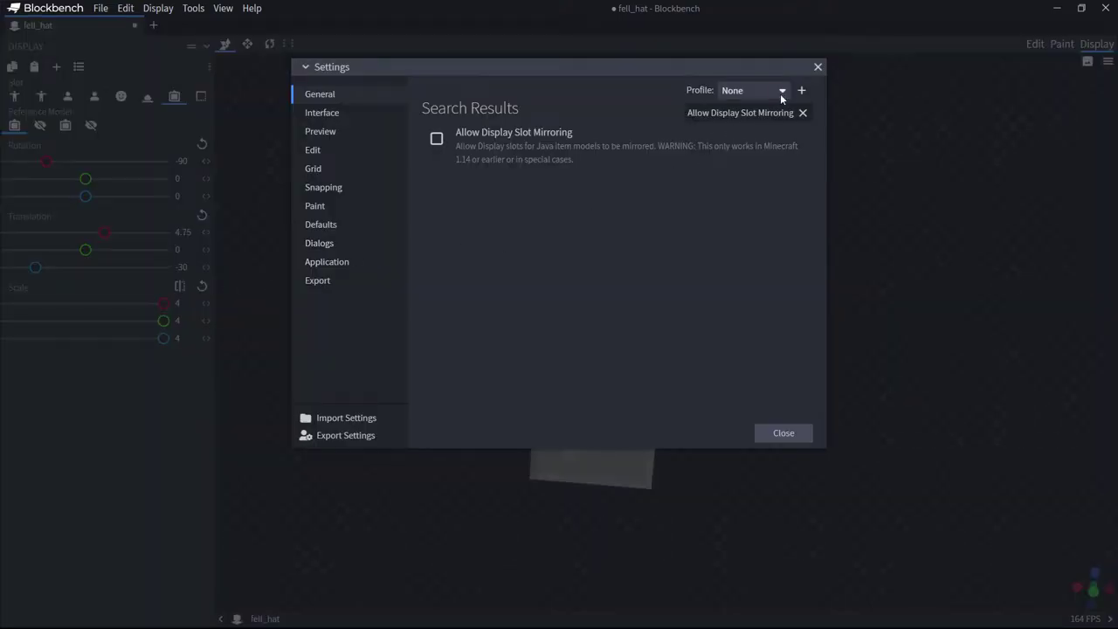
click(818, 68)
drag(858, 95, 803, 89)
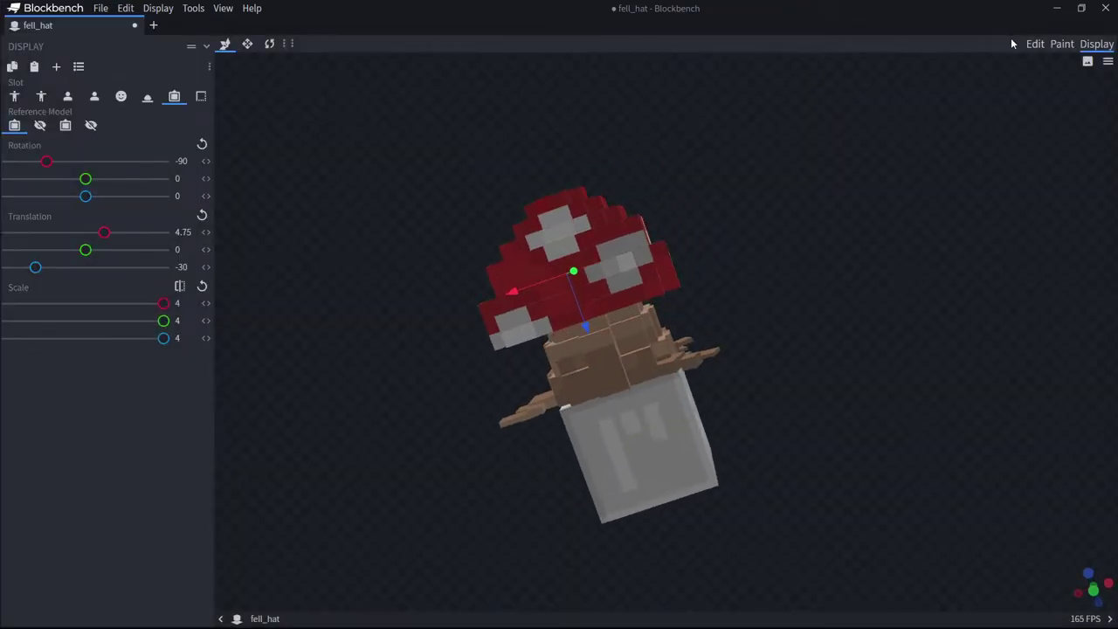
Check how the mushroom sits on the player model in the head display slot.
click(1035, 43)
drag(858, 142, 672, 332)
click(1095, 44)
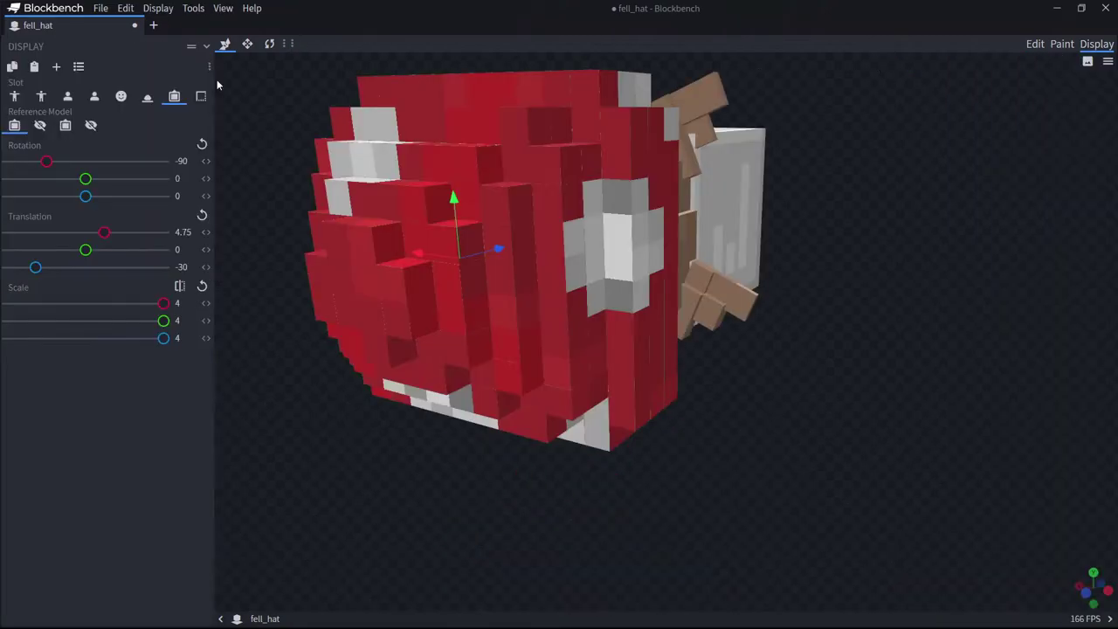
click(120, 96)
drag(863, 332, 935, 342)
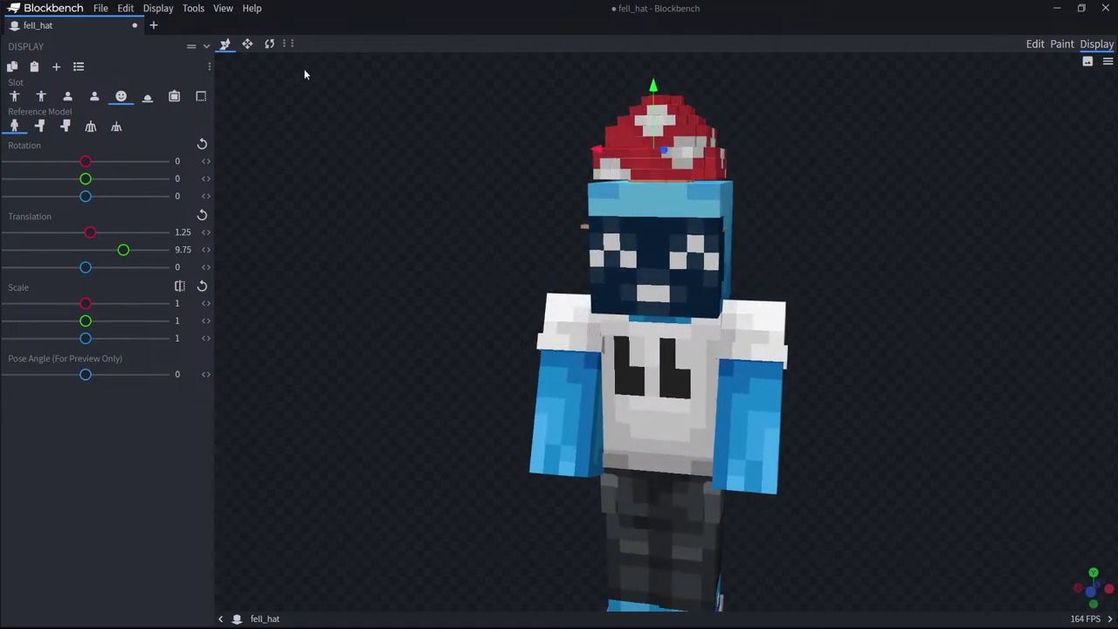
Save the project in the Documents folder as mushroom_deco.bbmodel.
click(1034, 44)
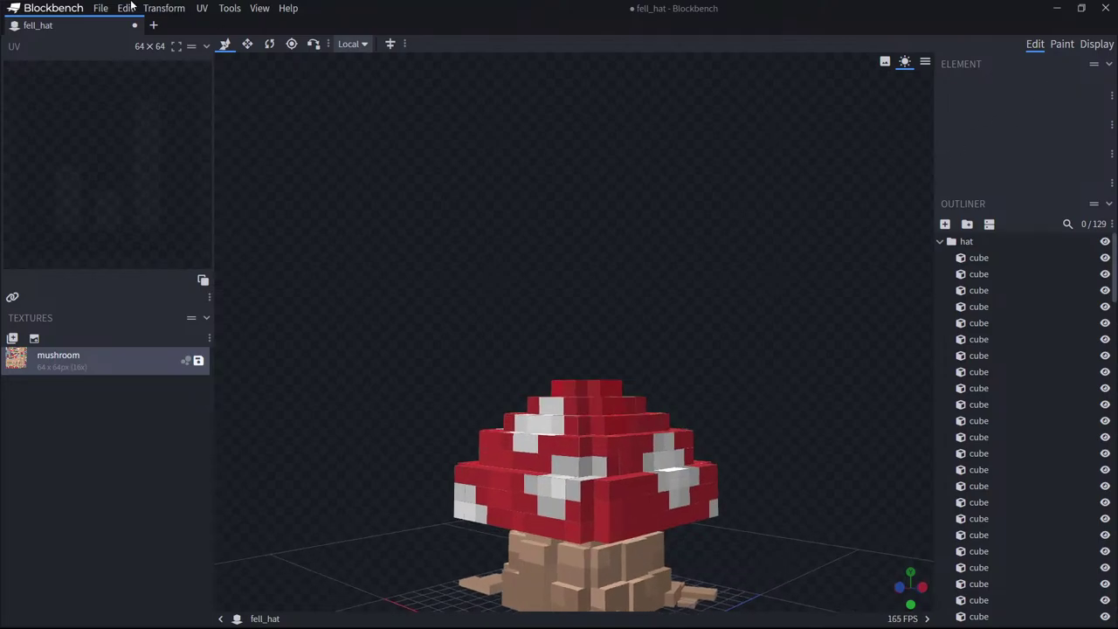
click(101, 8)
click(131, 131)
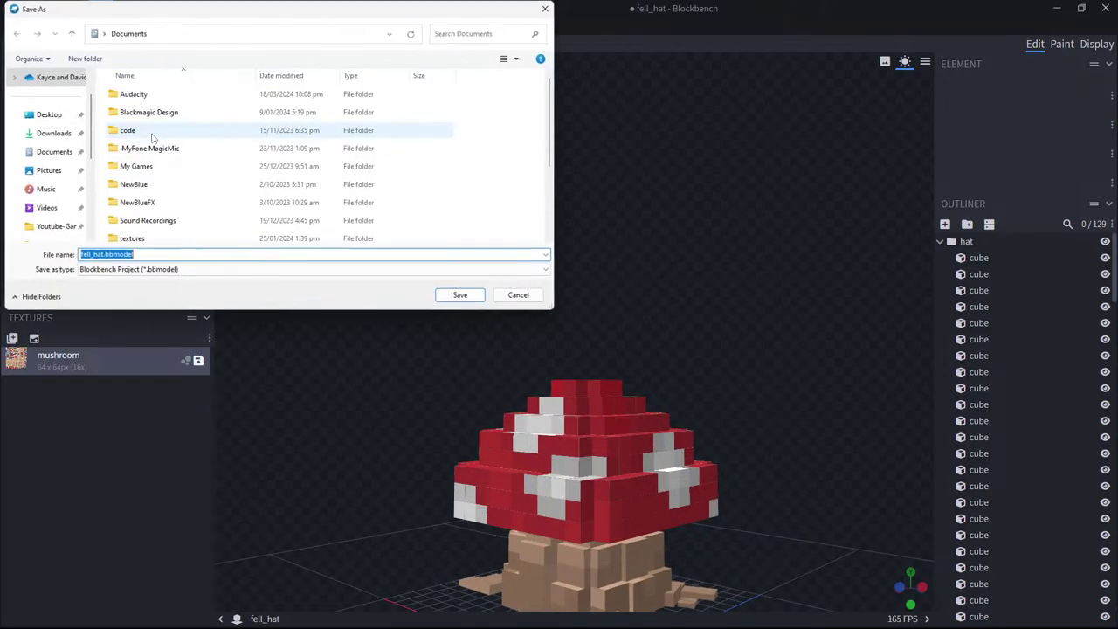
click(102, 254)
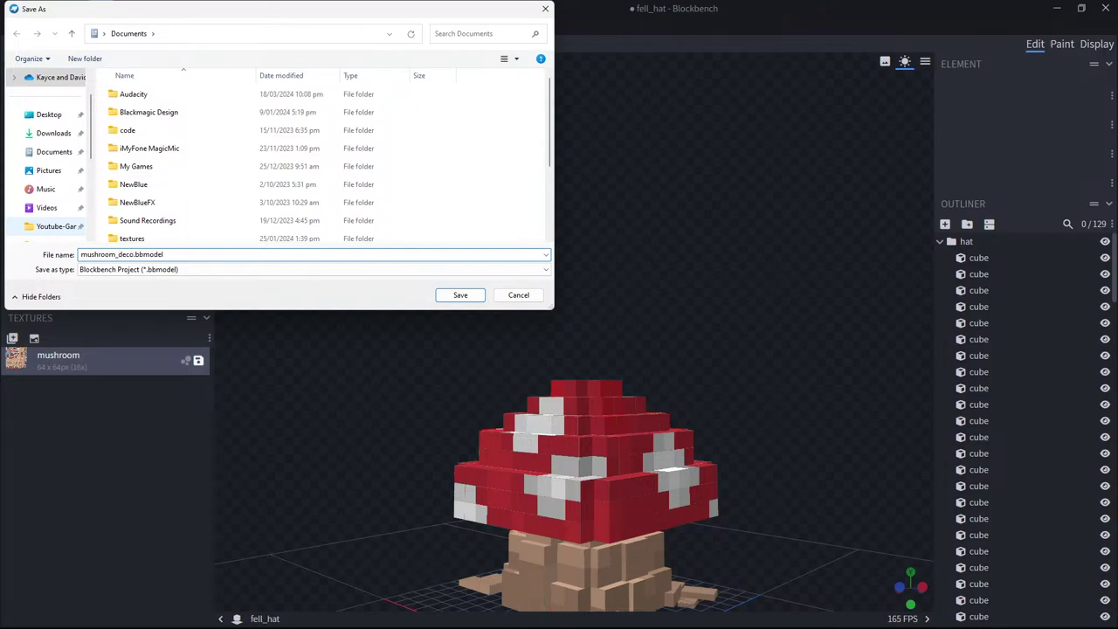
click(458, 294)
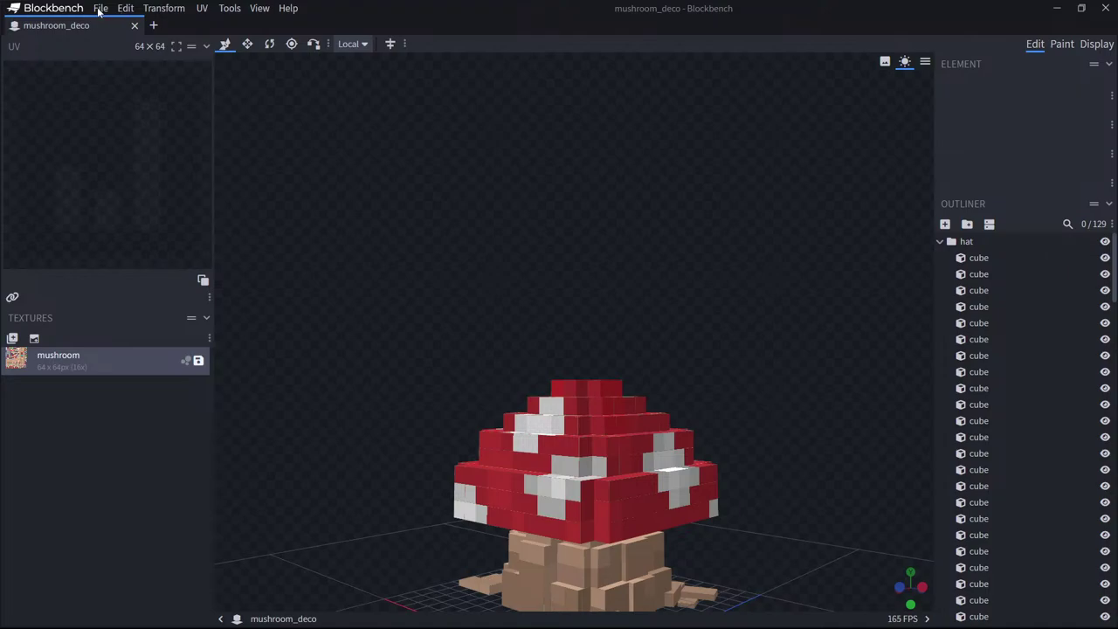
drag(468, 275, 808, 312)
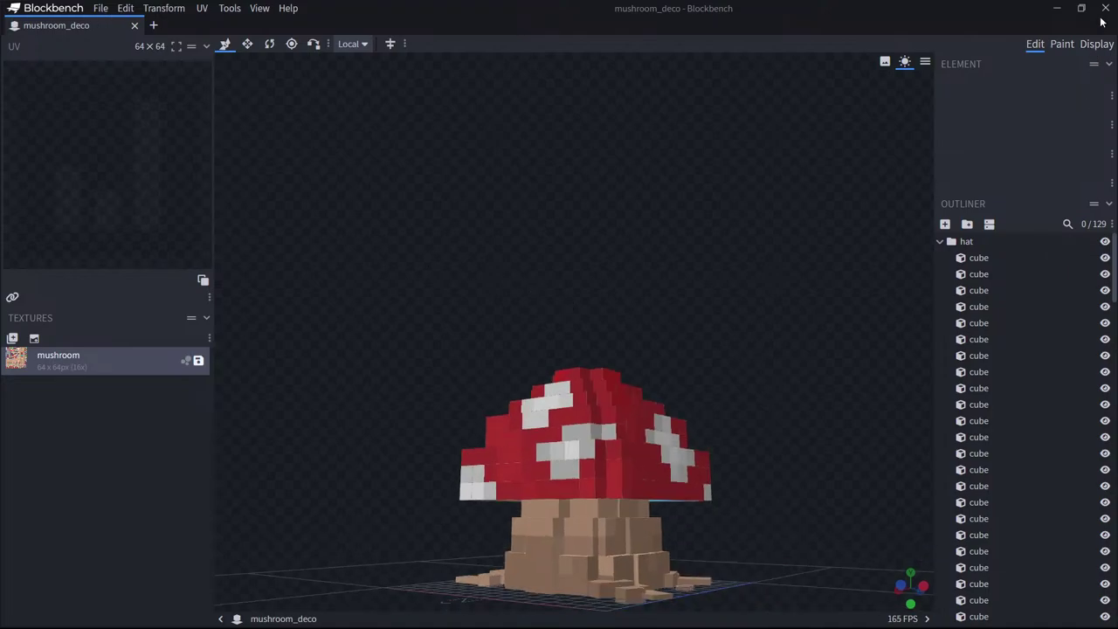
click(95, 9)
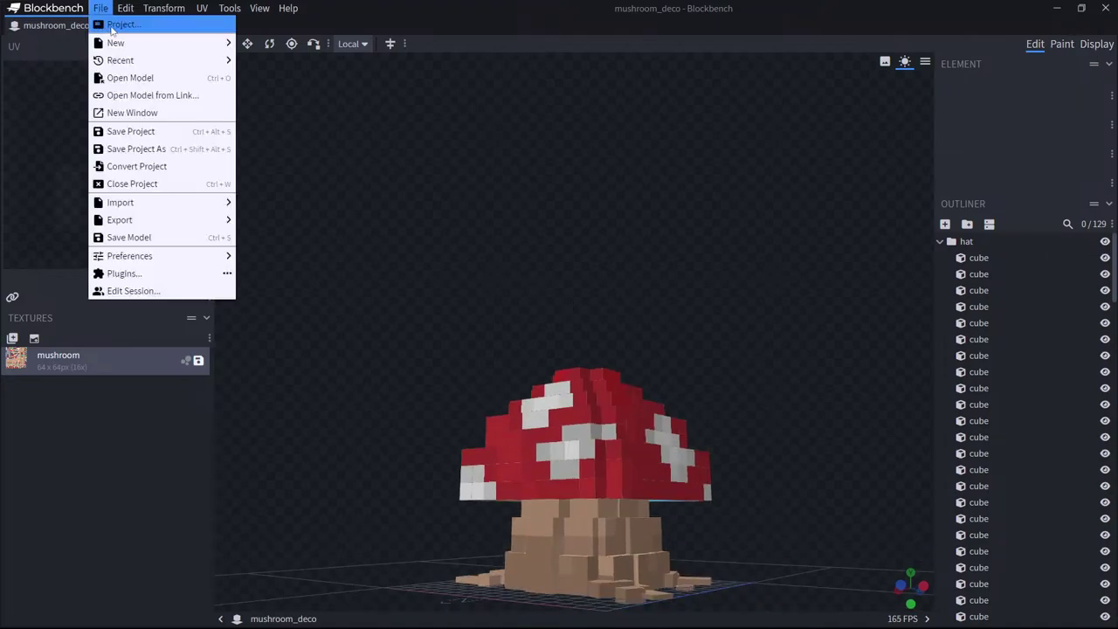
mouse_move(142, 48)
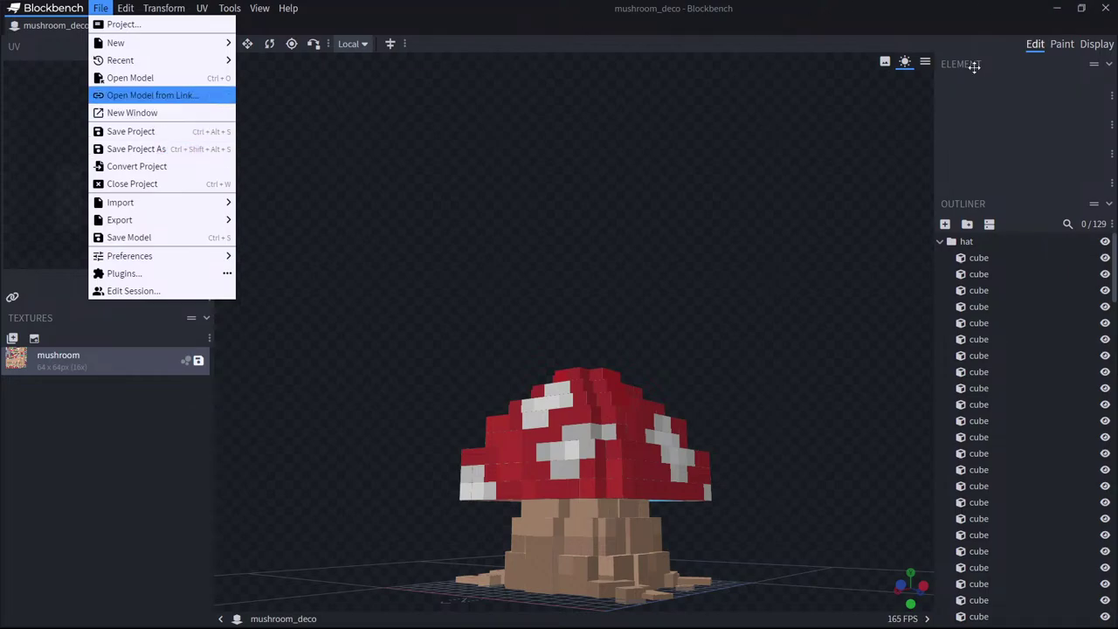
click(71, 27)
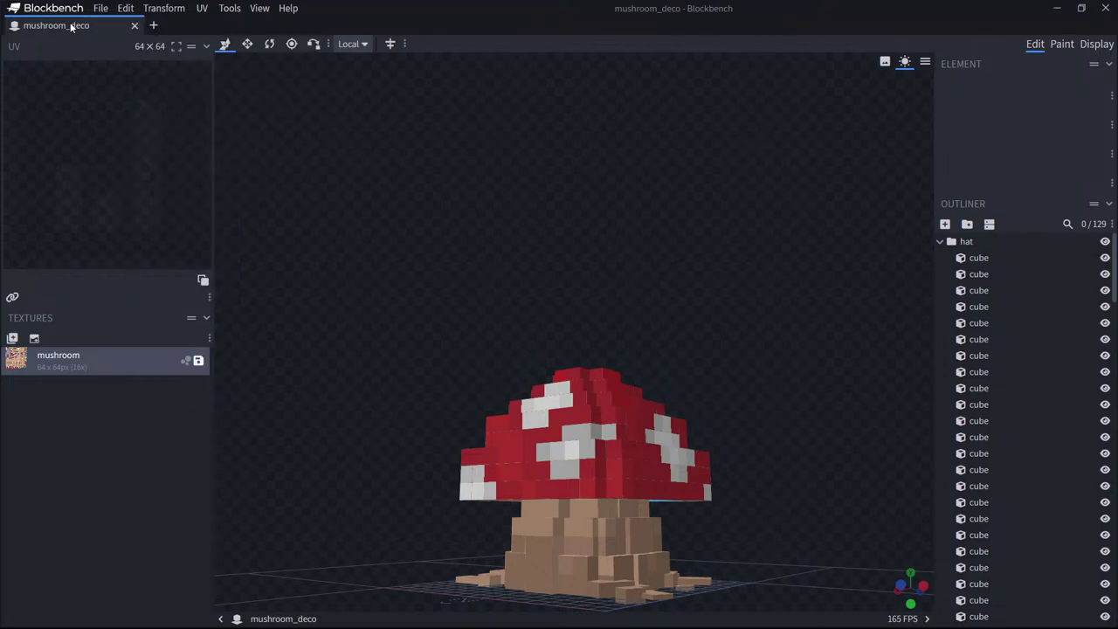
Close the mushroom_deco project and reveal its file in File Explorer from the recent models.
click(135, 27)
right_click(508, 351)
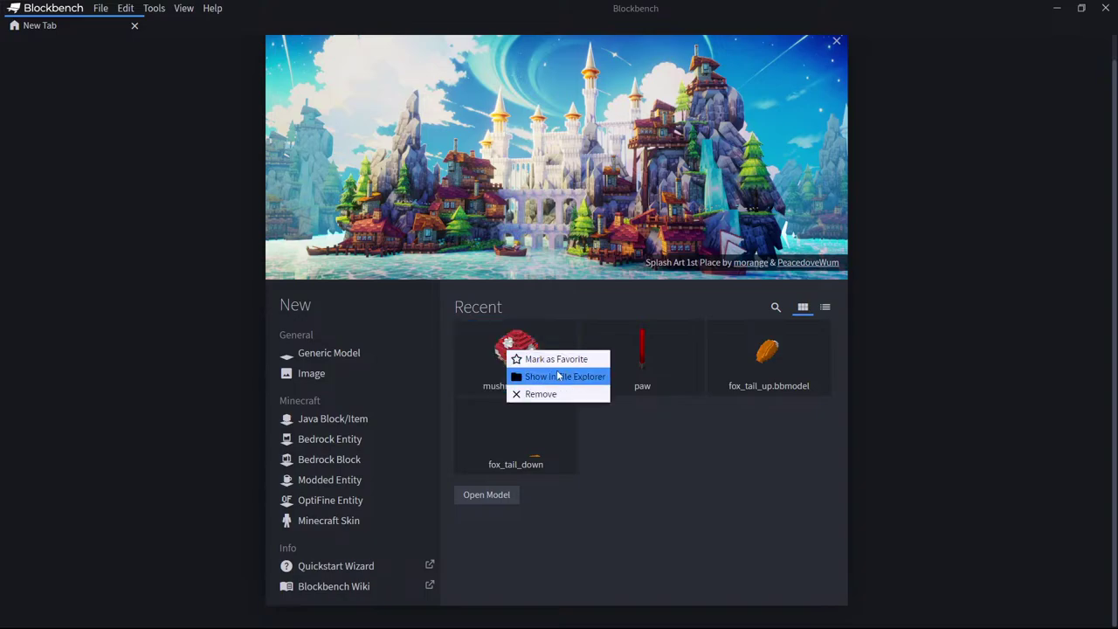
click(543, 378)
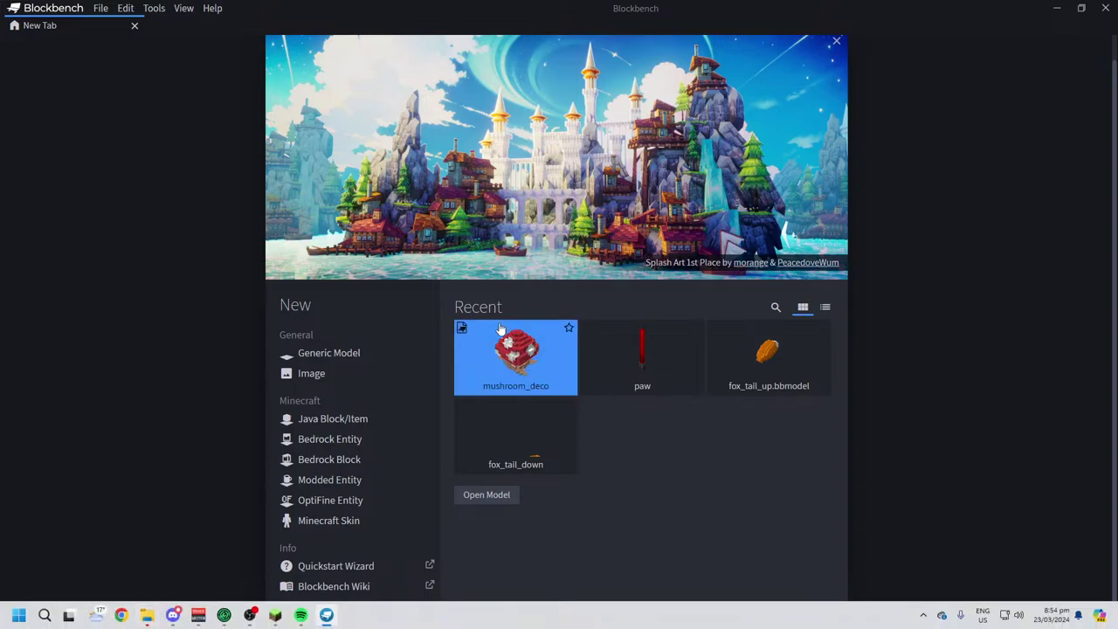
click(121, 615)
click(1103, 12)
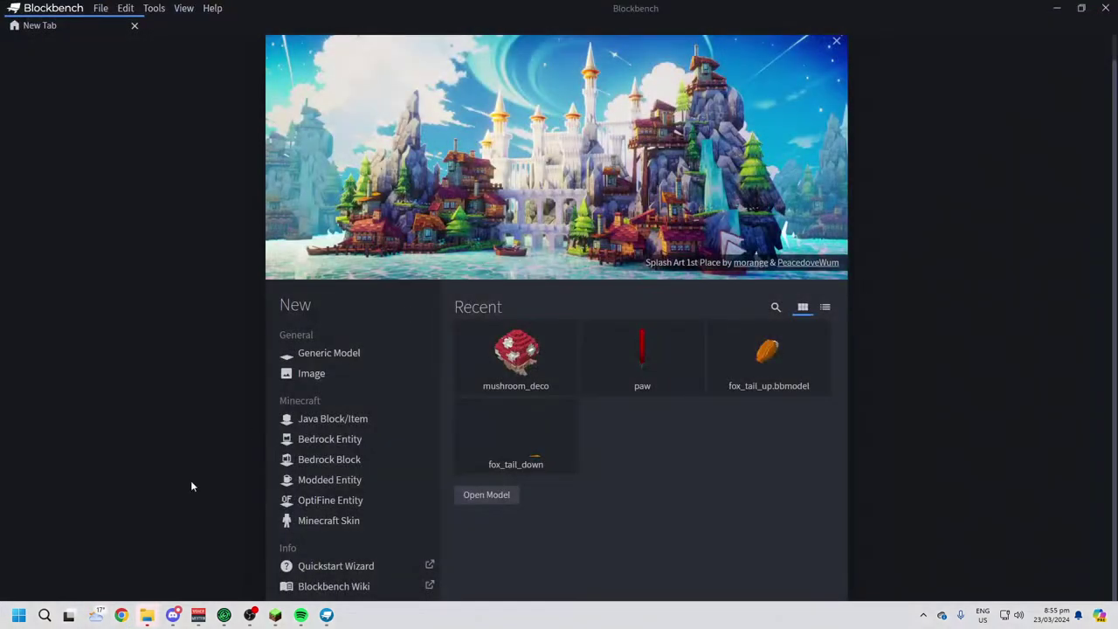
Switch to File Explorer and duplicate mushroom_deco.bbmodel within the Documents folder.
click(146, 615)
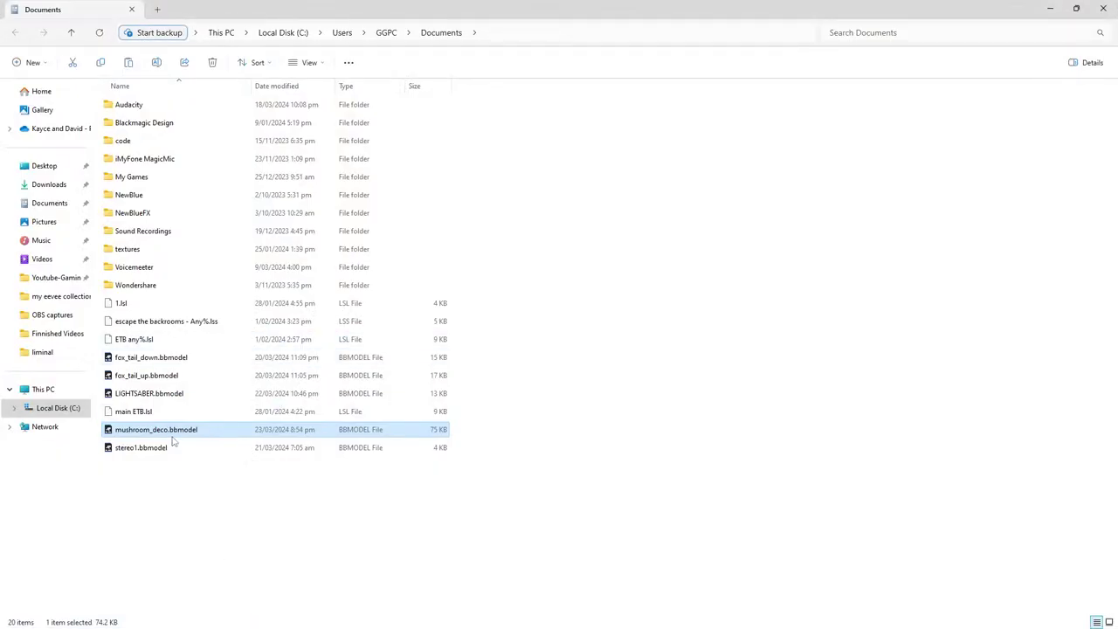
key(ctrl+v)
click(1104, 7)
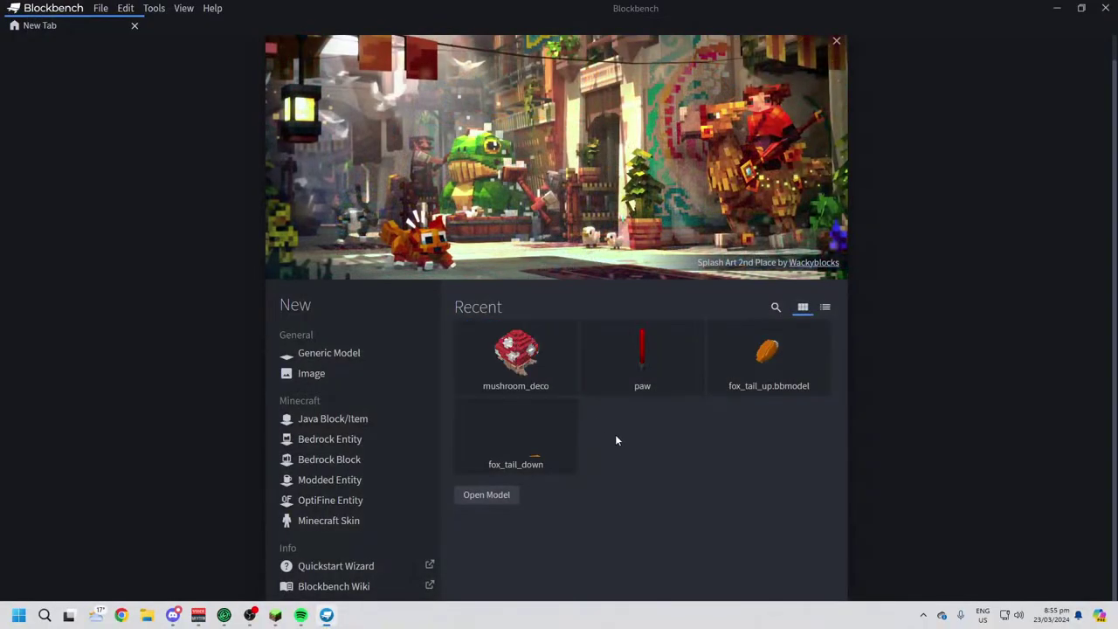
Open the recent mushroom_deco model in Blockbench to check it, and close it again.
click(519, 376)
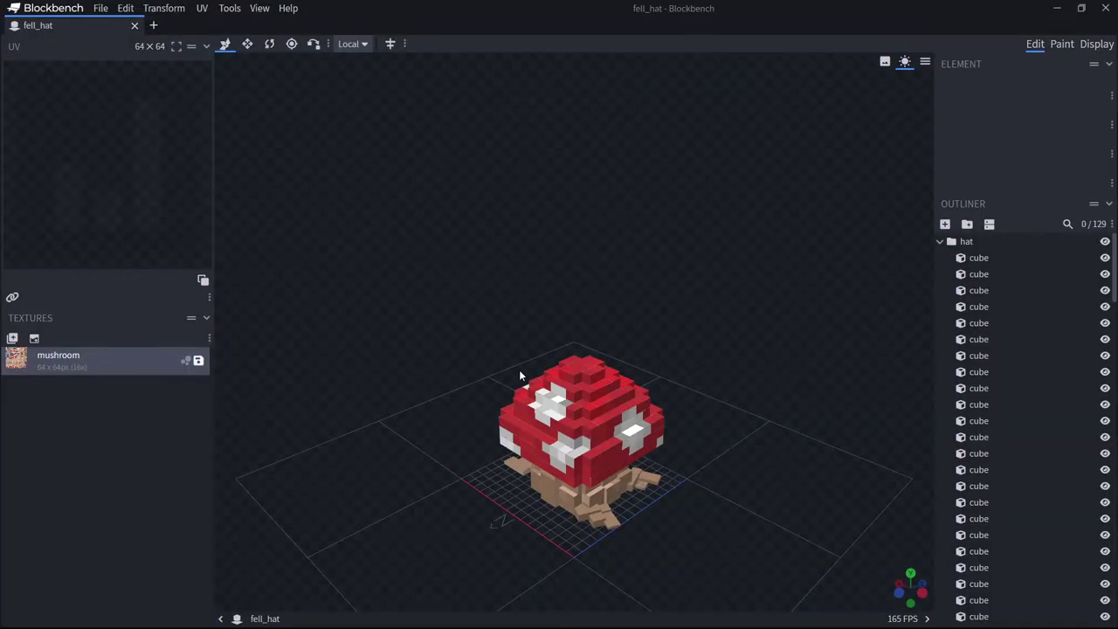
click(153, 27)
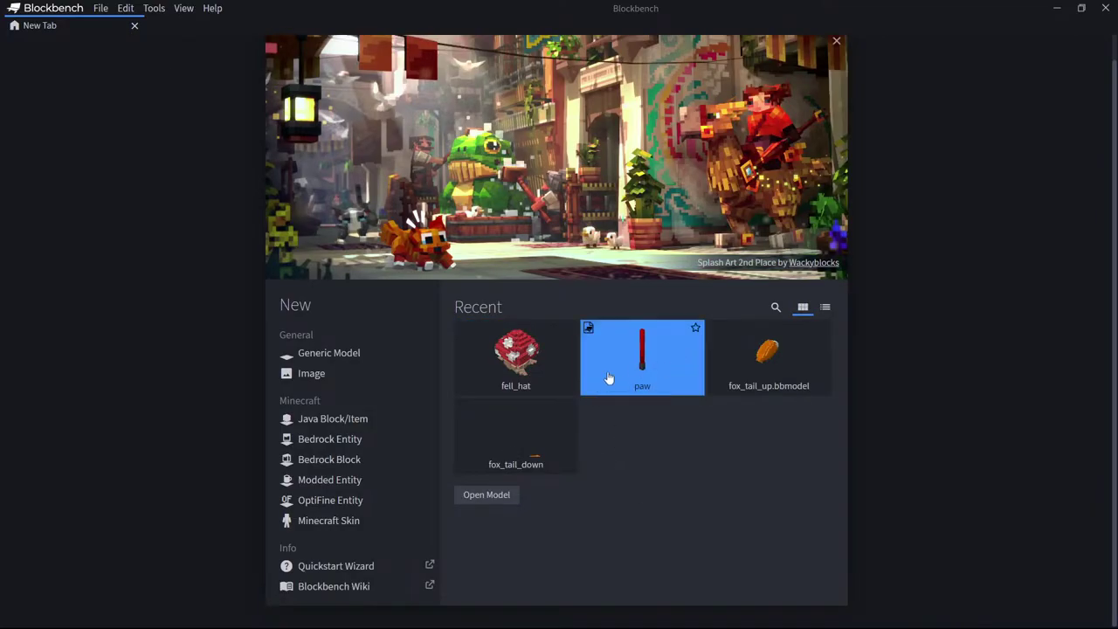
key(alt+Tab)
click(367, 253)
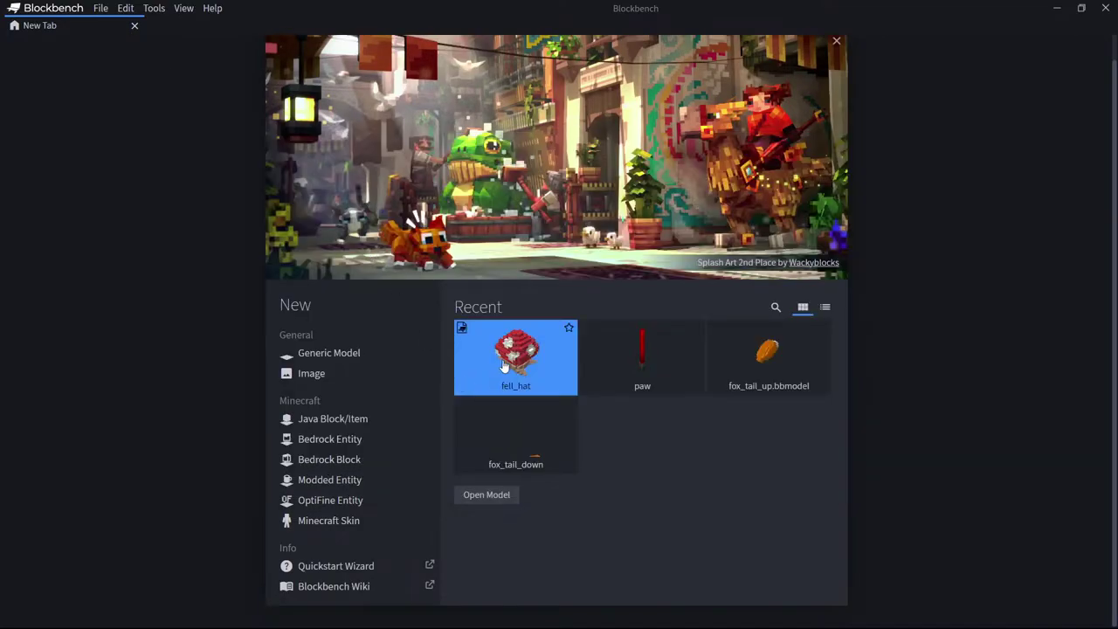
Reopen the recent fell_hat model, inspect it in the item frame display slot, and close it.
right_click(503, 362)
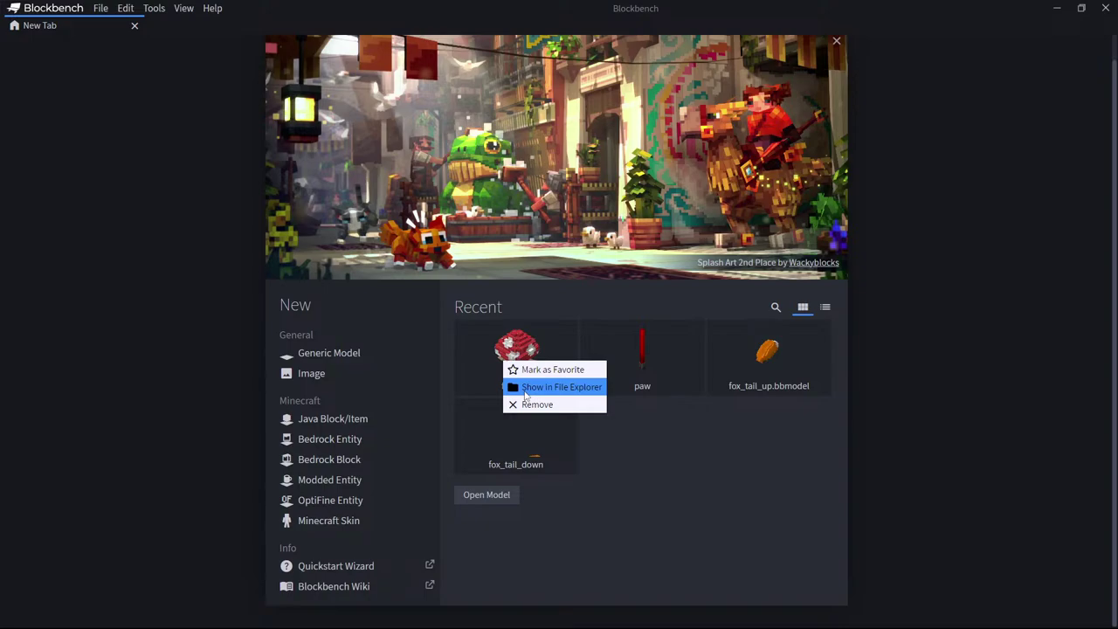
click(529, 349)
drag(709, 376, 567, 336)
click(1097, 44)
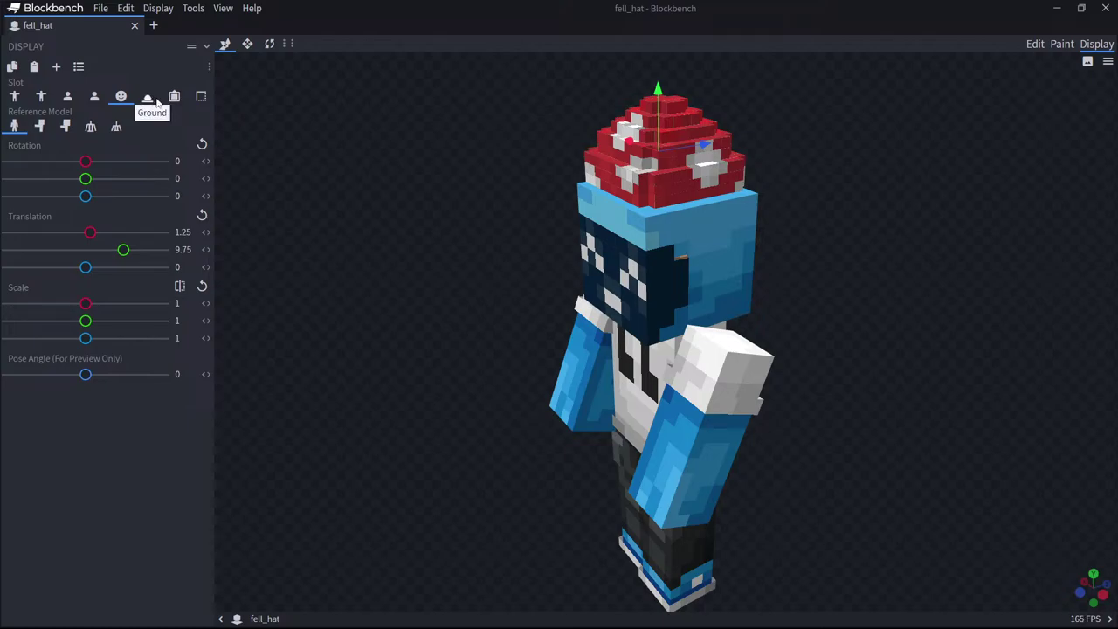
click(172, 97)
drag(894, 179, 728, 289)
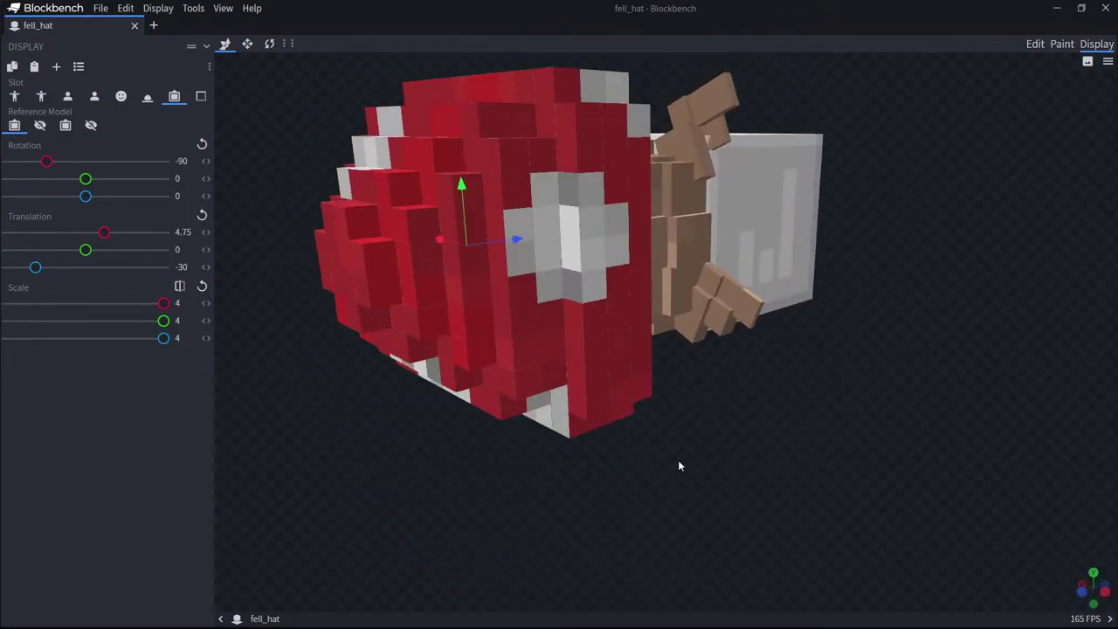
drag(679, 466, 747, 270)
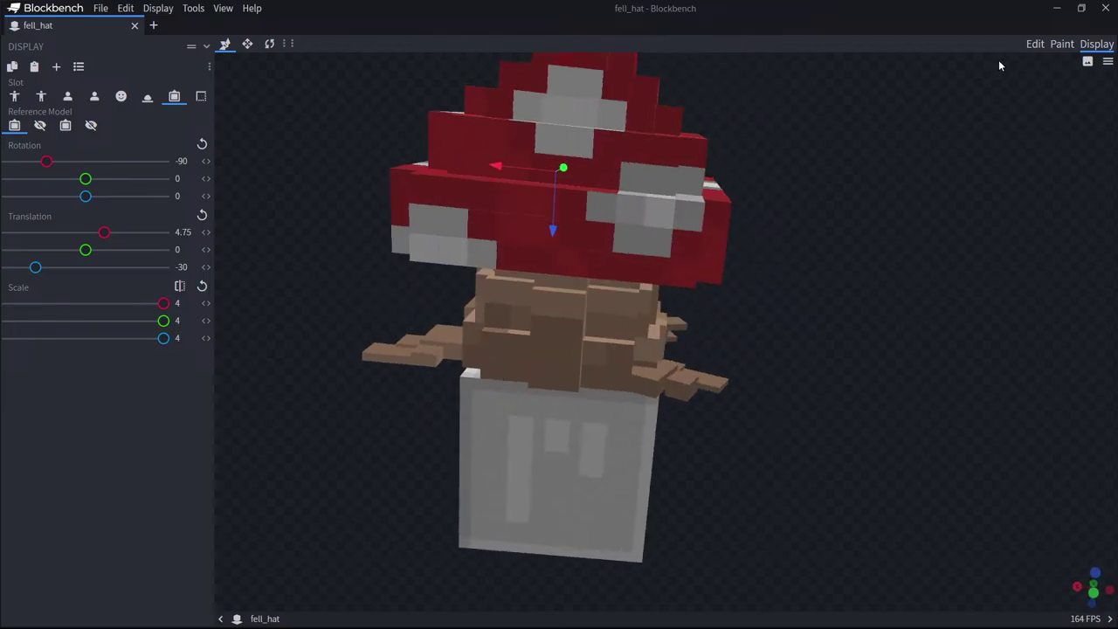
click(134, 27)
Reveal the recent fell_hat model in File Explorer and rename mushroom_deco.bbmodel as fell_hat.bbmodel.
key(alt+Tab)
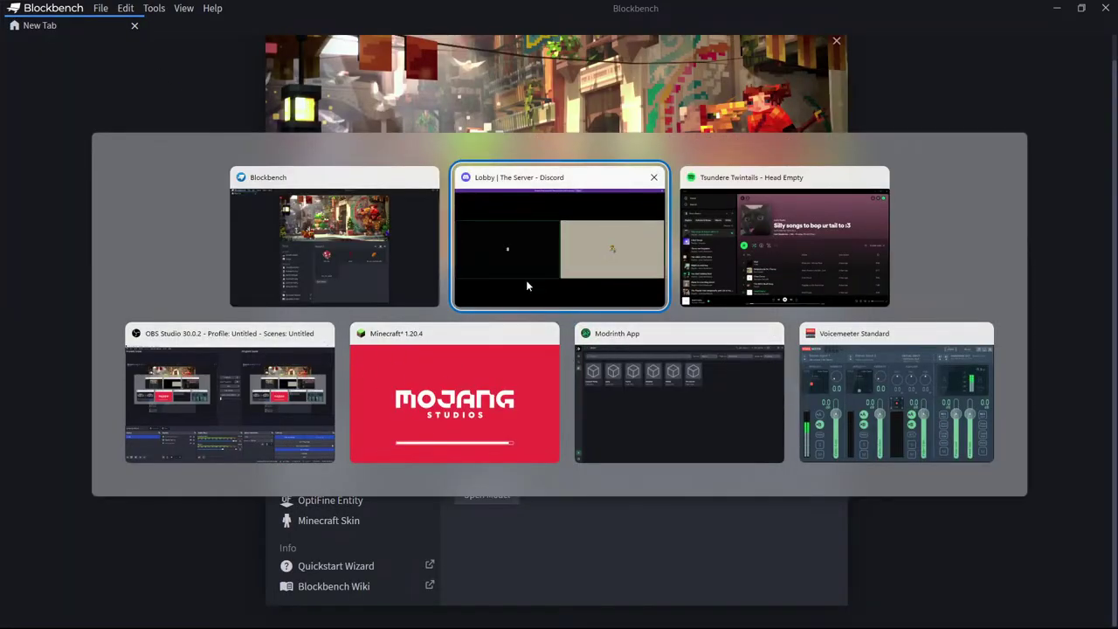
click(382, 242)
right_click(497, 357)
click(536, 386)
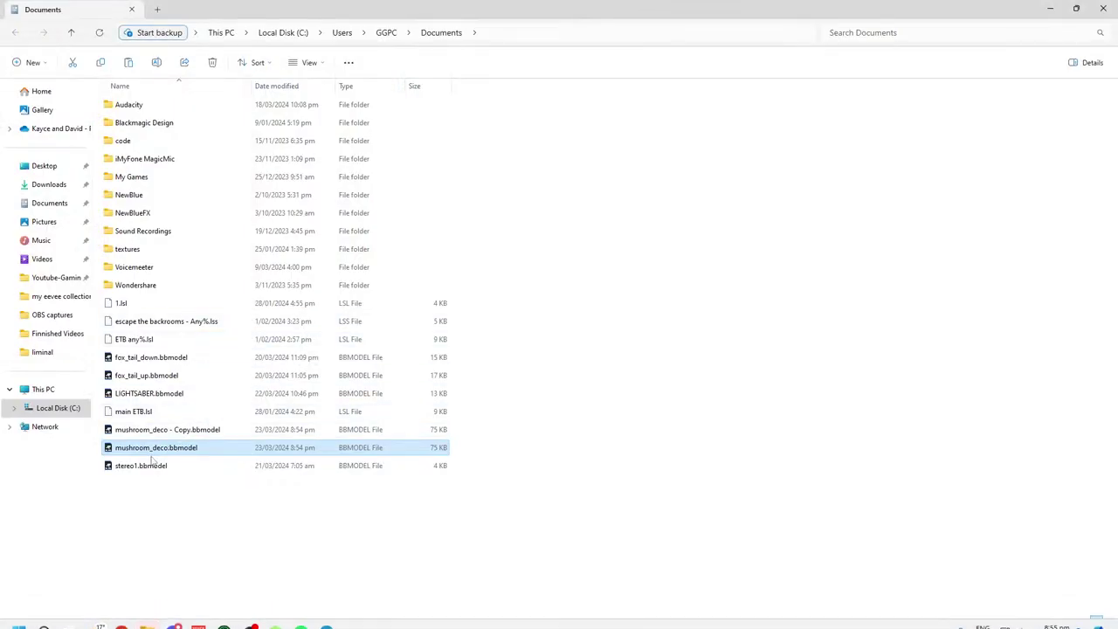
click(157, 449)
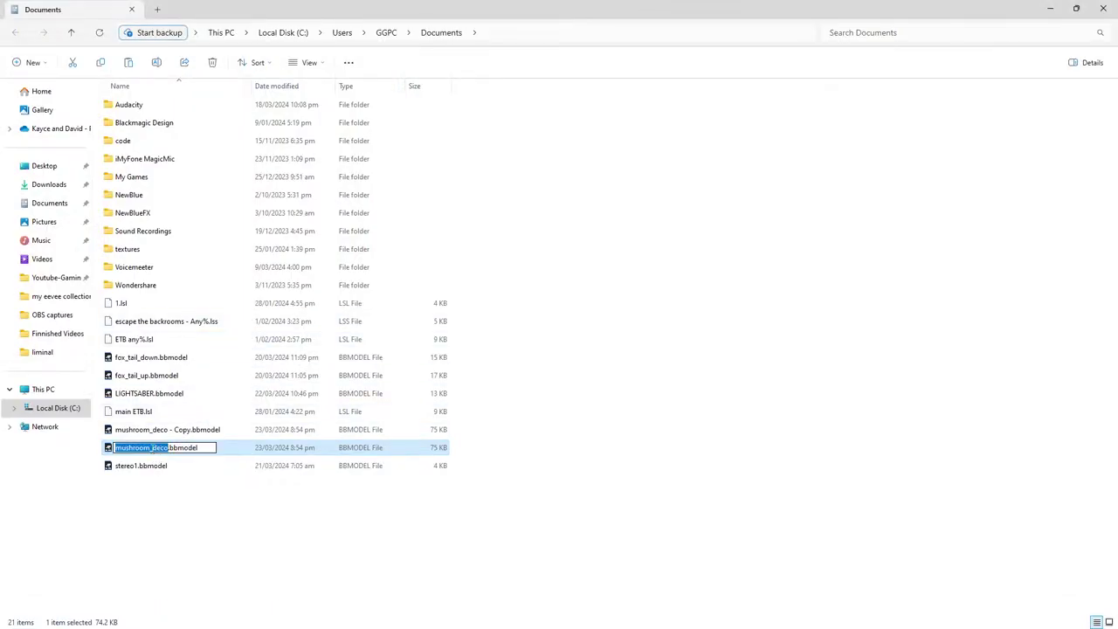
text(fell_hat)
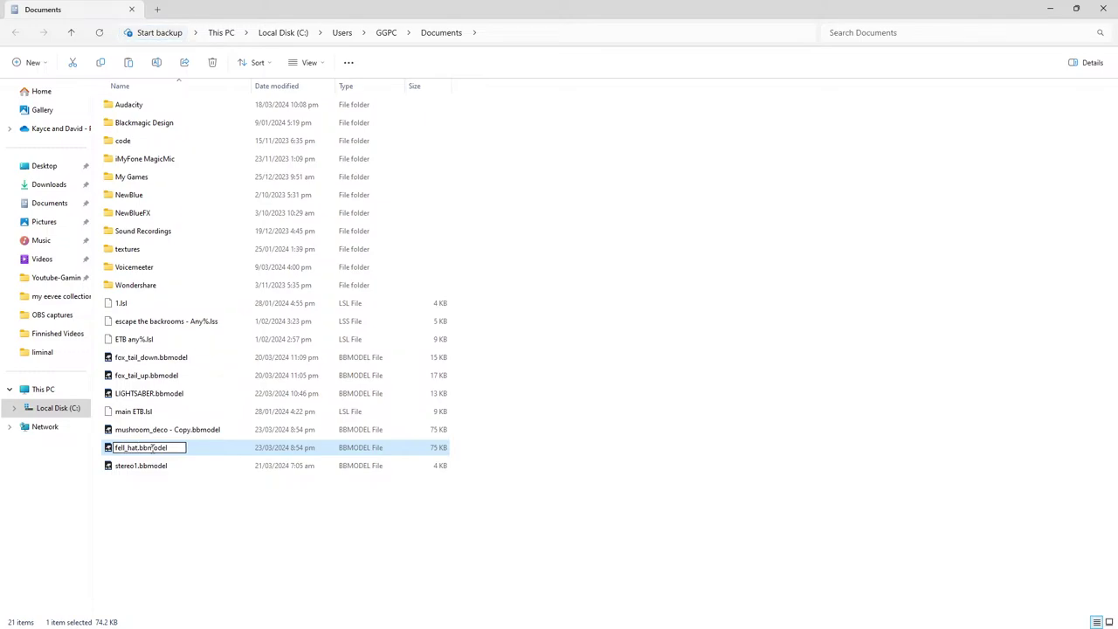
key(Return)
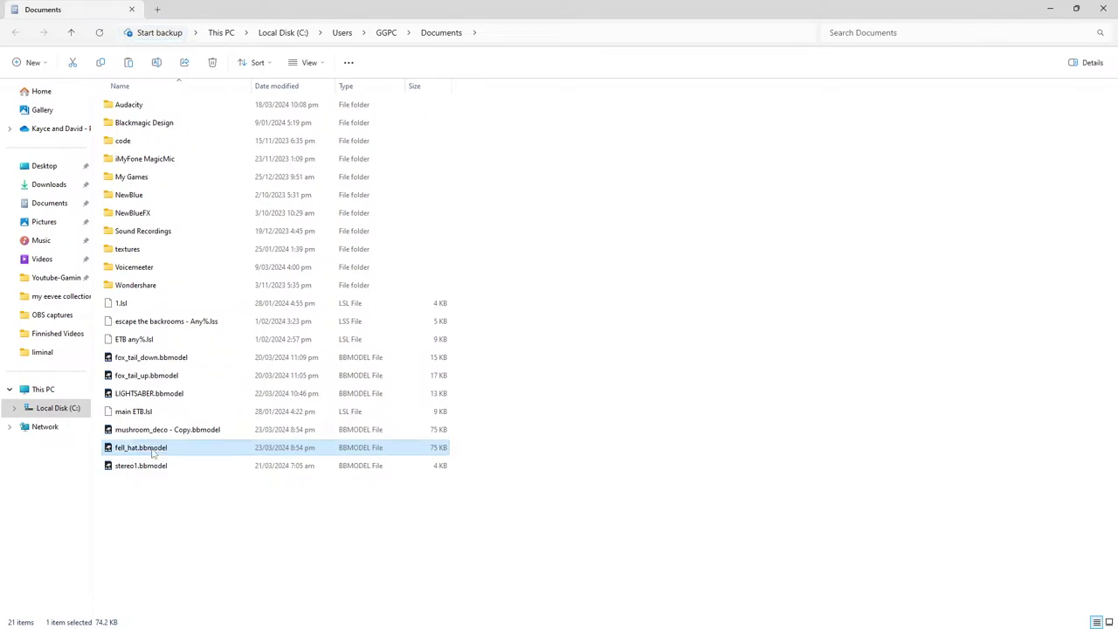
Close File Explorer and try to open the recent fell_hat model in Blockbench.
click(1103, 8)
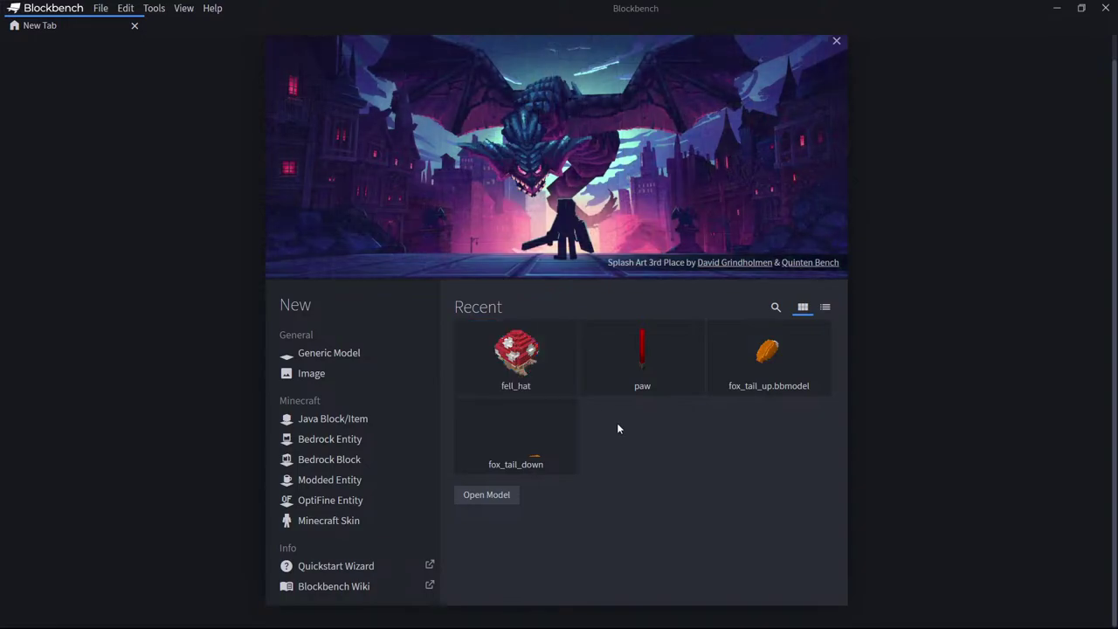
click(537, 382)
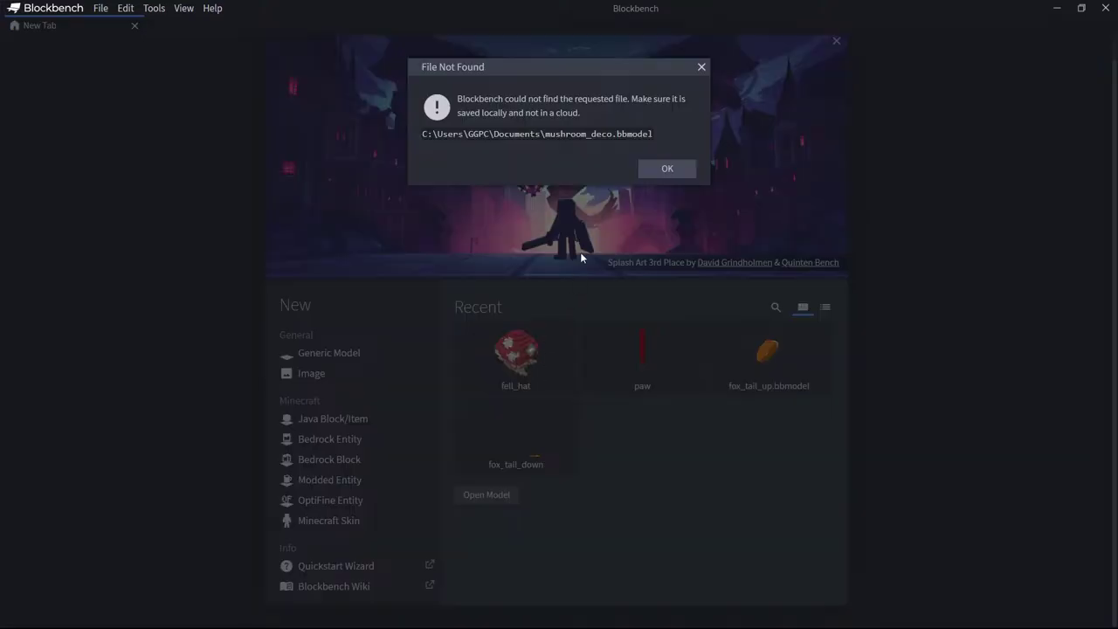
click(658, 171)
key(alt+Tab)
alt+click(376, 252)
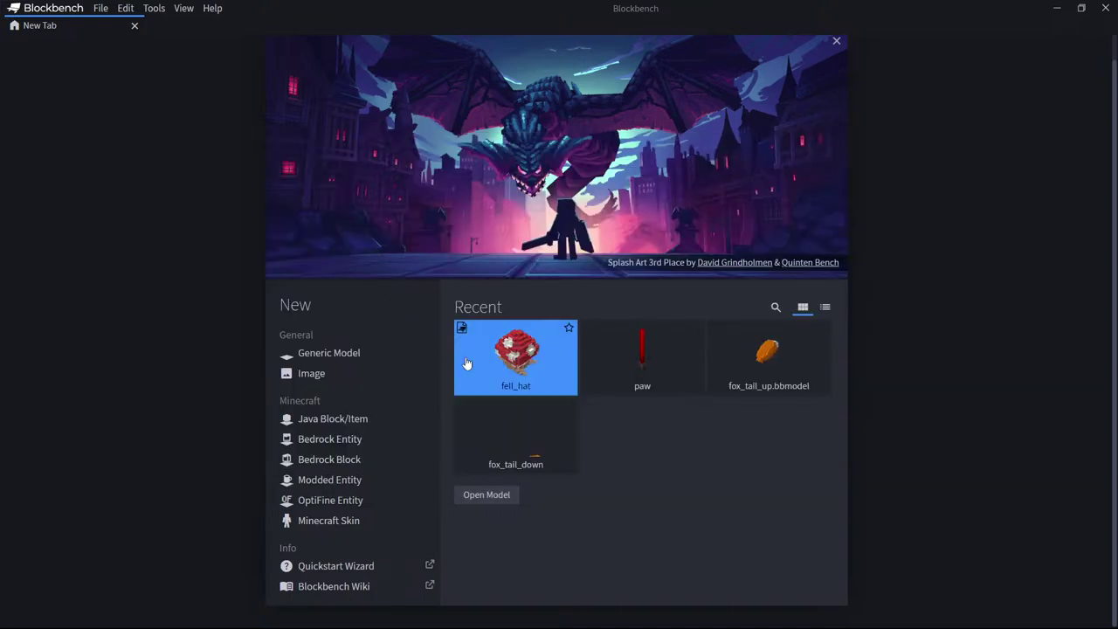
Try to reveal the recent fell_hat model's file in its folder.
right_click(466, 360)
click(483, 381)
mouse_move(265, 623)
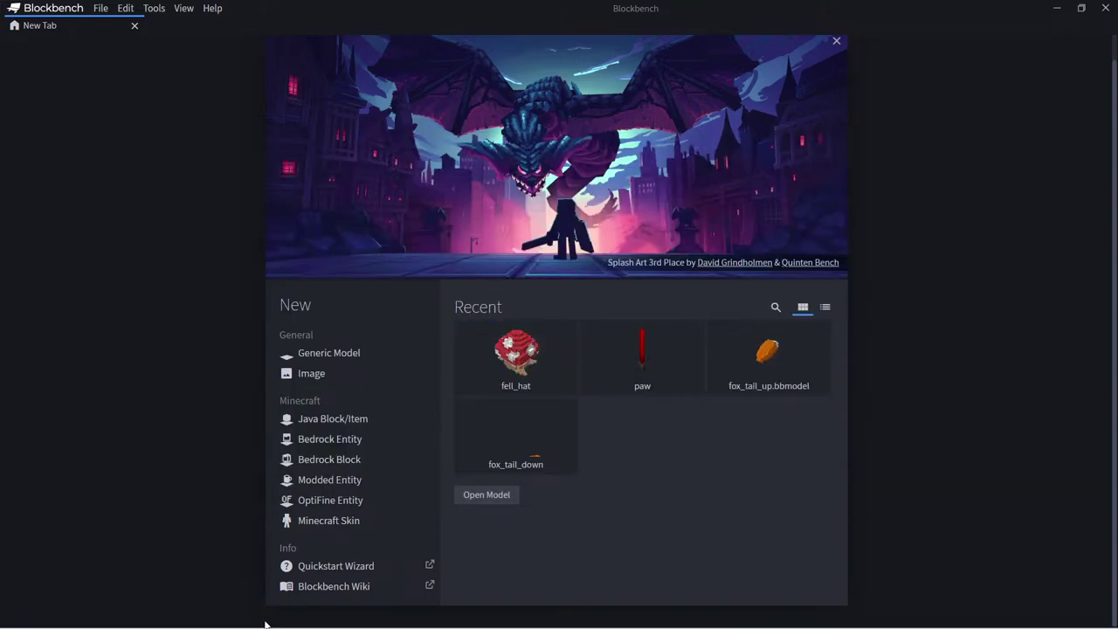
right_click(498, 377)
click(517, 406)
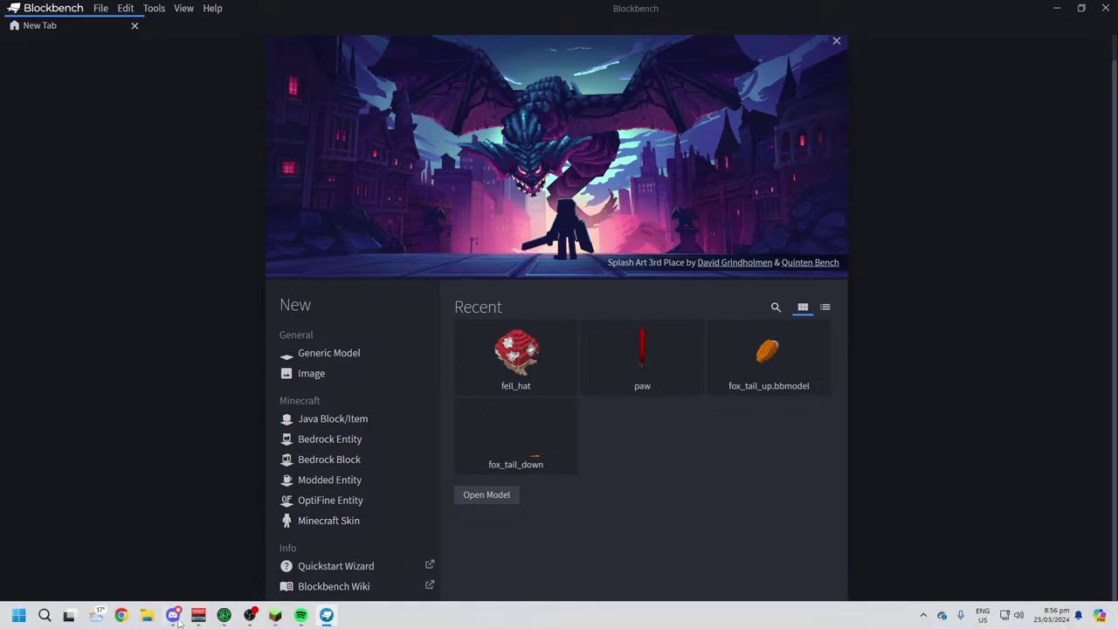
click(146, 616)
click(1105, 6)
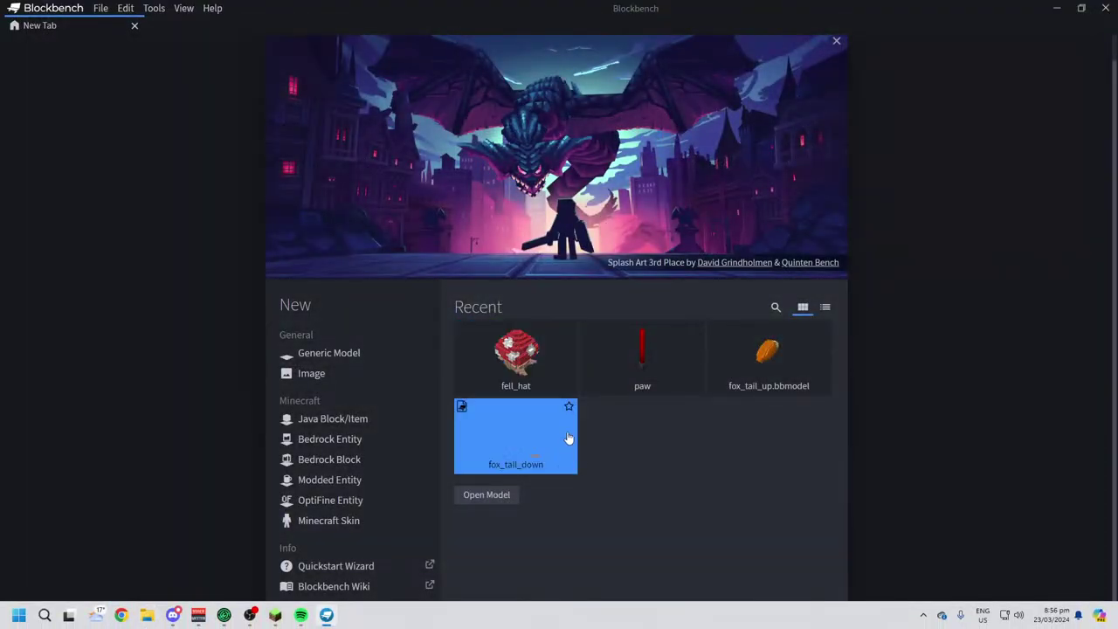
right_click(555, 363)
click(600, 363)
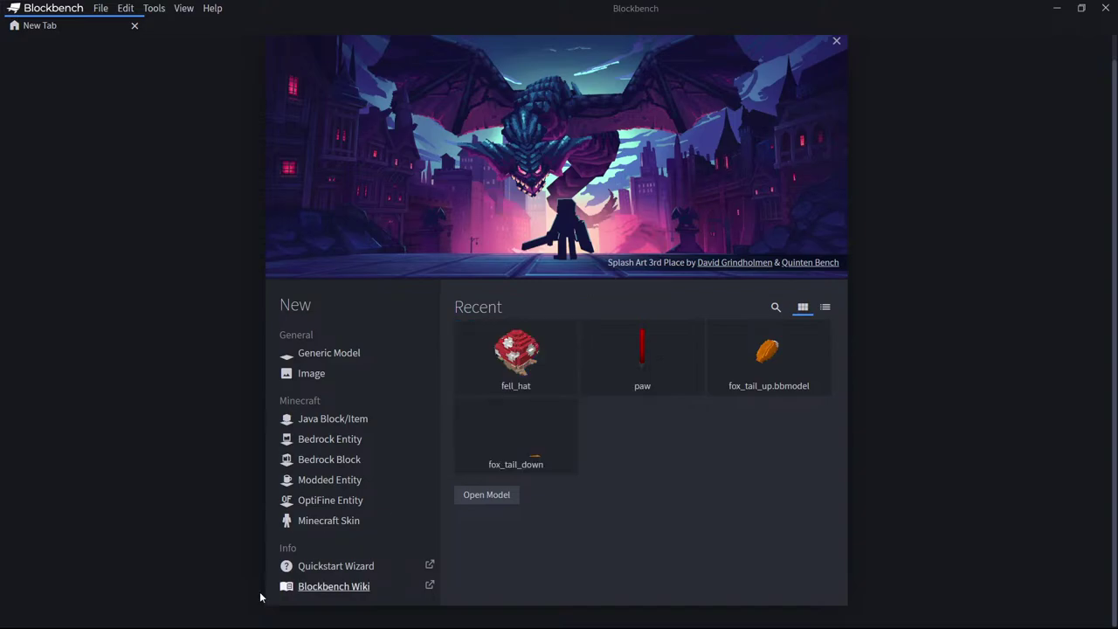
Try opening the recent fell_hat model again and examine the file path it points to.
click(543, 365)
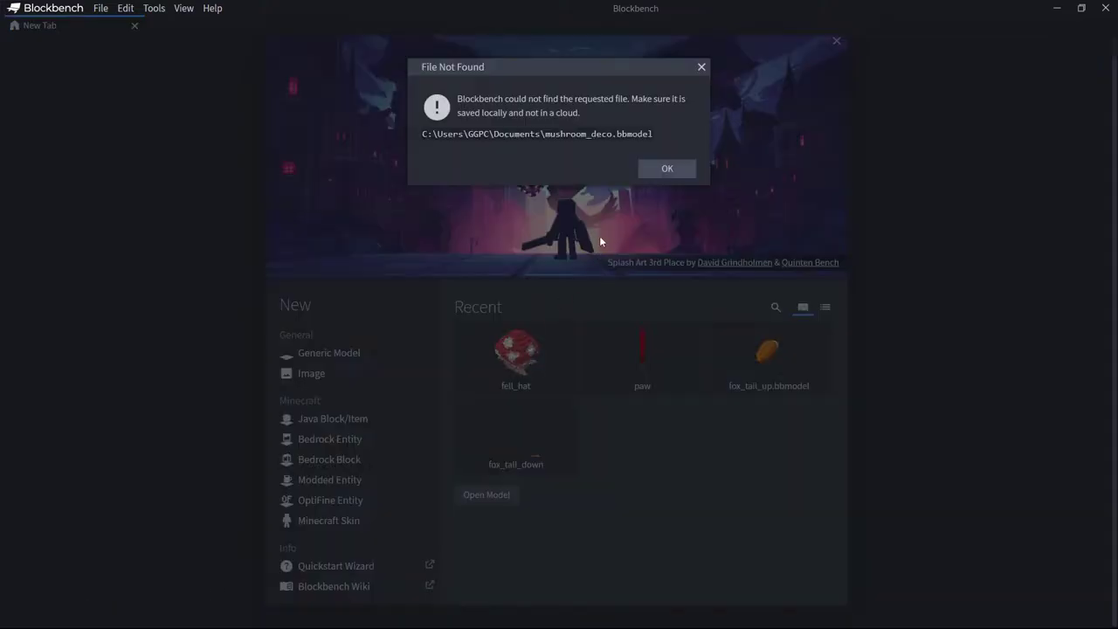
click(664, 169)
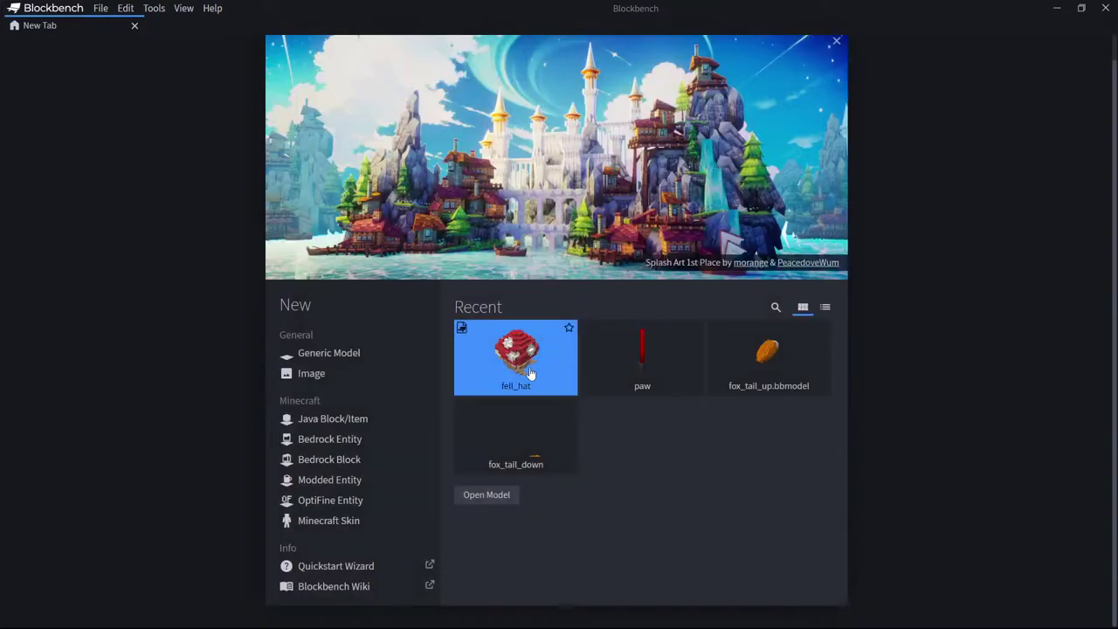
click(525, 367)
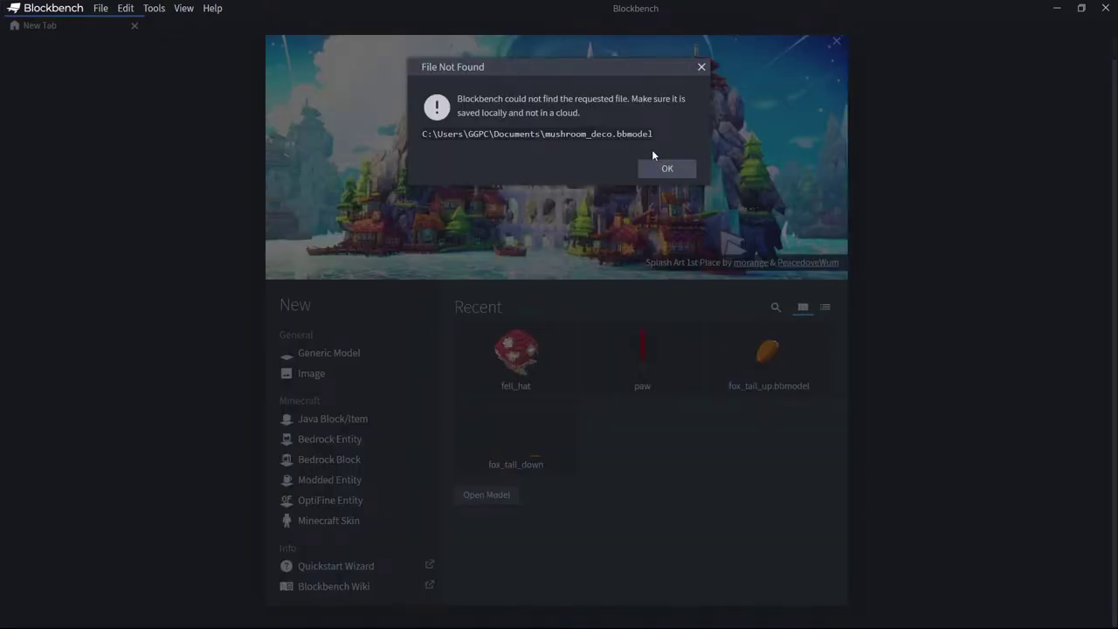
drag(616, 134, 531, 134)
click(541, 137)
drag(421, 135, 683, 137)
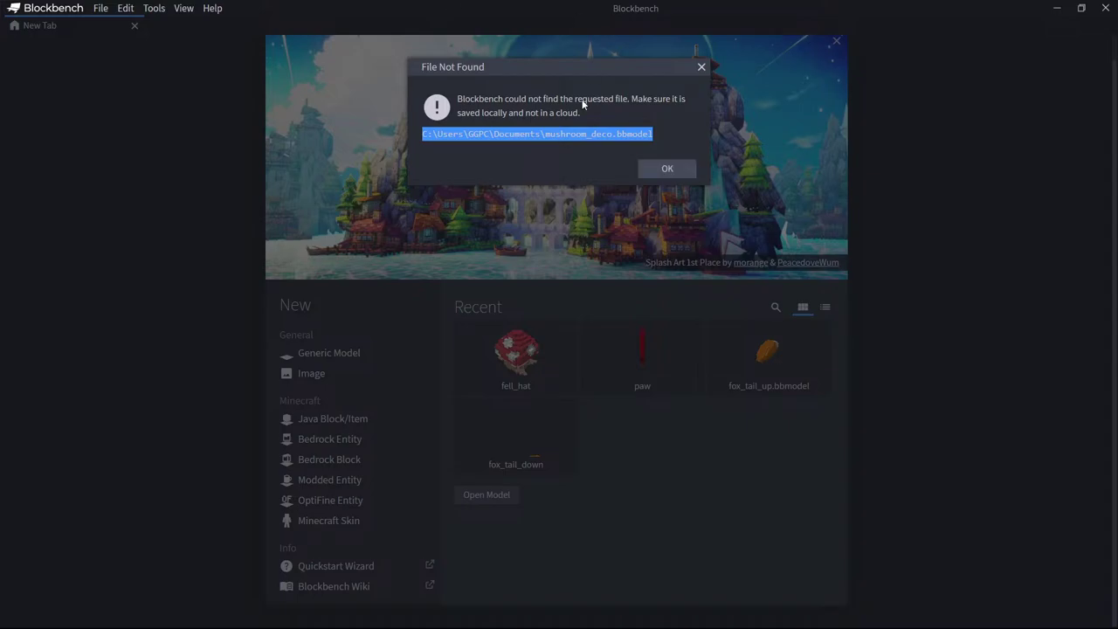
click(657, 177)
Open a new File Explorer window and maximize it.
key(super)
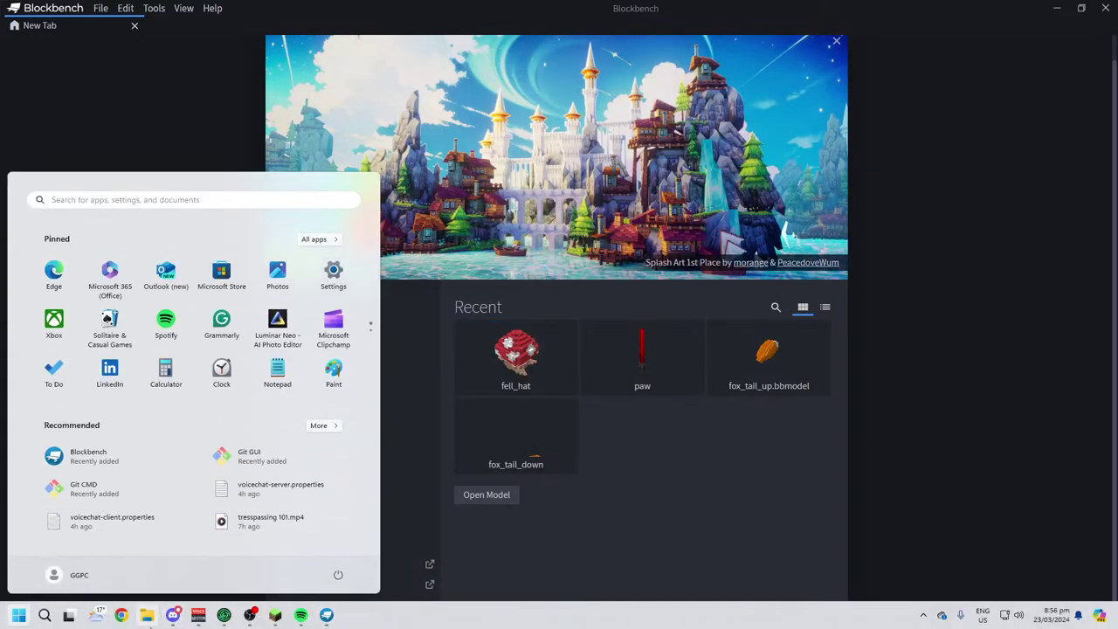
click(155, 616)
drag(392, 8, 400, 38)
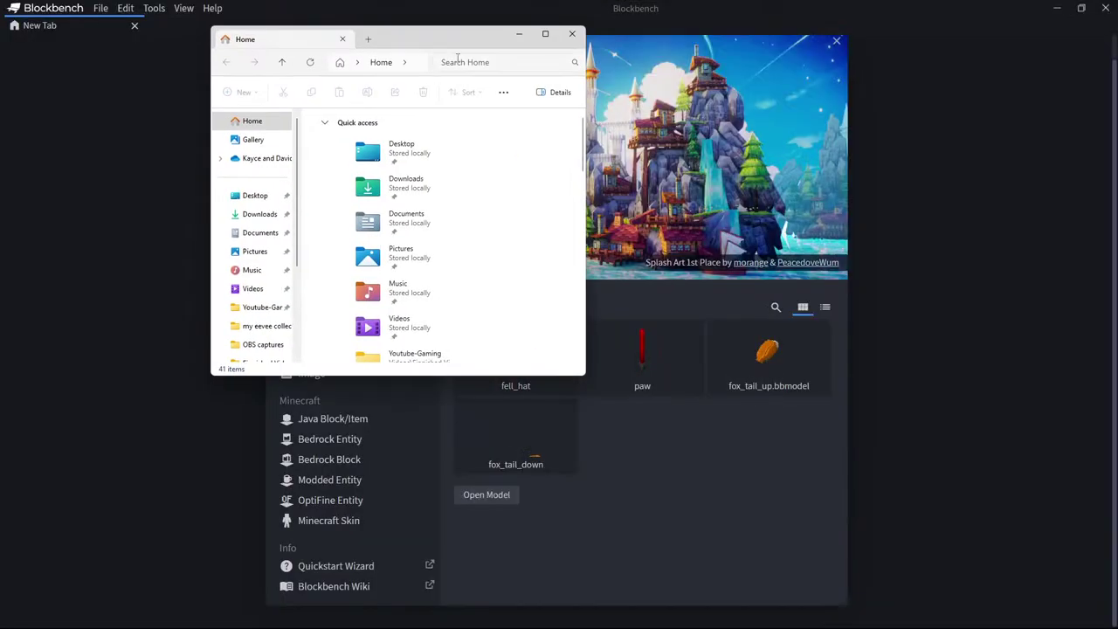
click(462, 59)
click(404, 67)
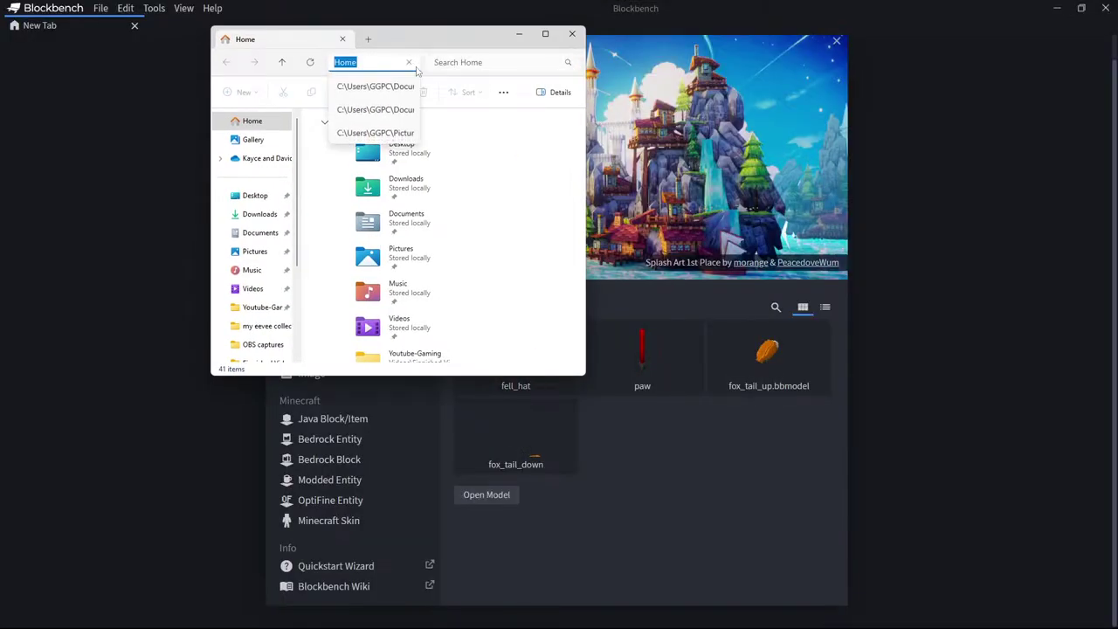
click(543, 34)
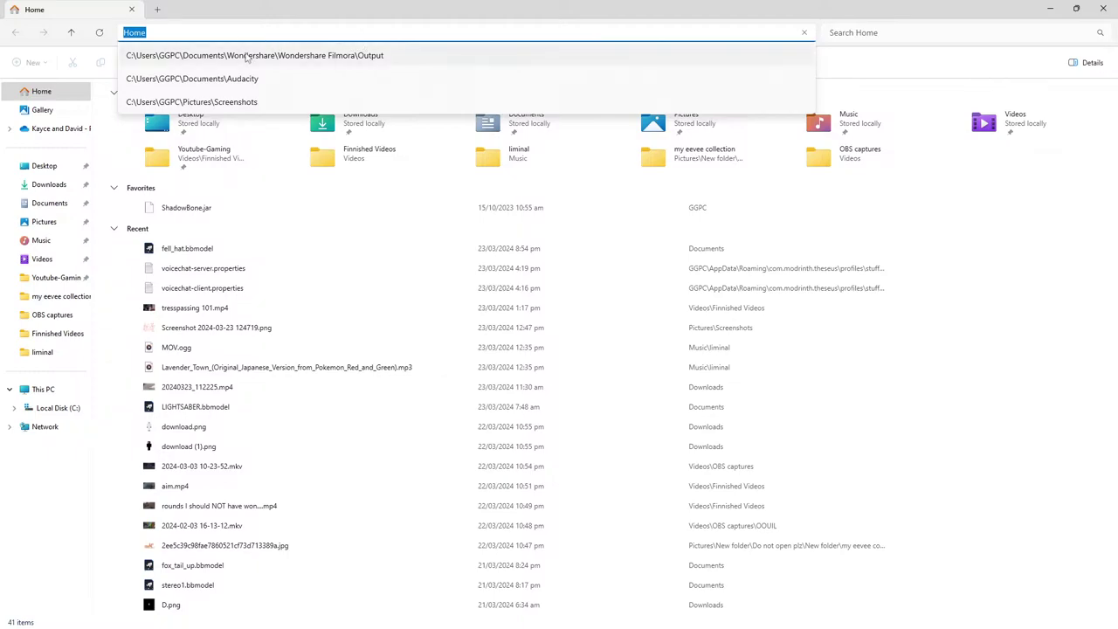
Switch to Blockbench, try once more to reveal the recent fell_hat model's file, and return to File Explorer.
key(alt+Tab)
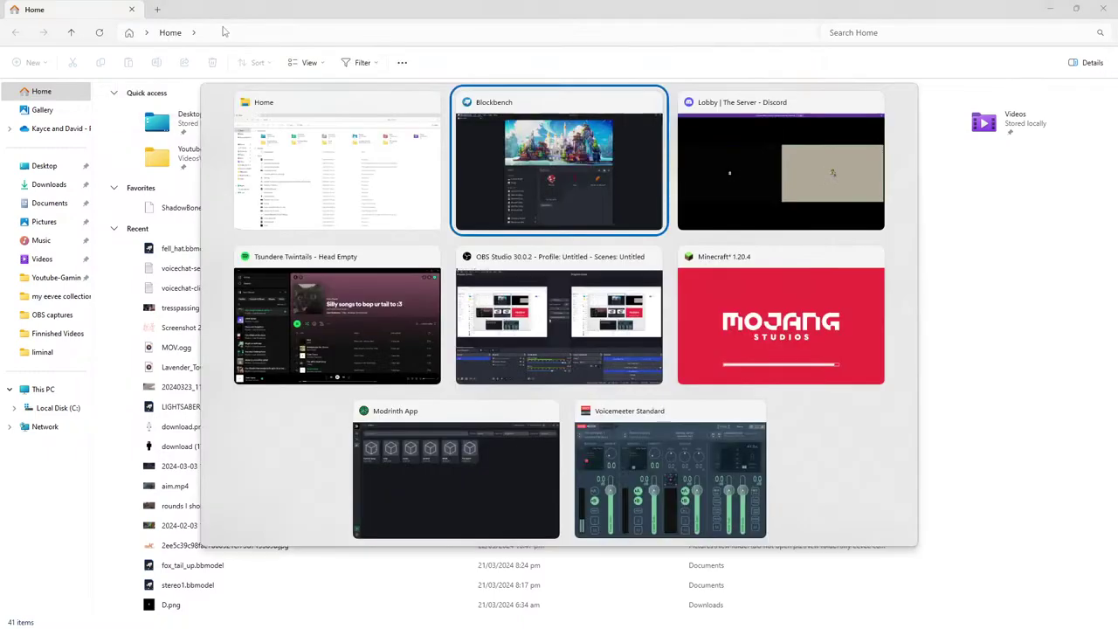
right_click(496, 347)
click(515, 373)
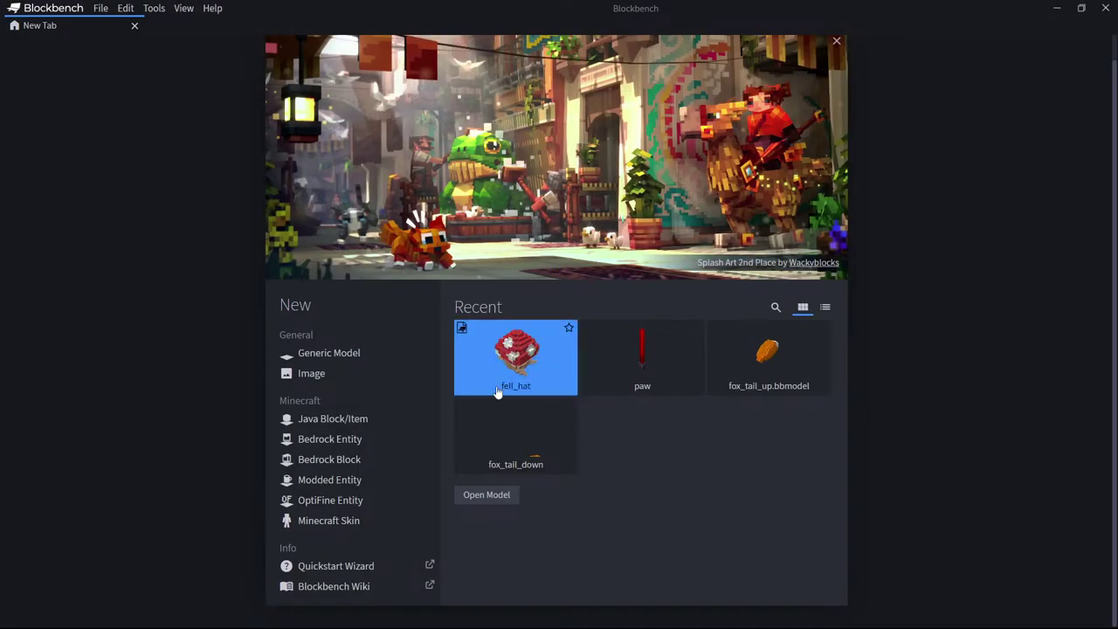
key(alt+Tab)
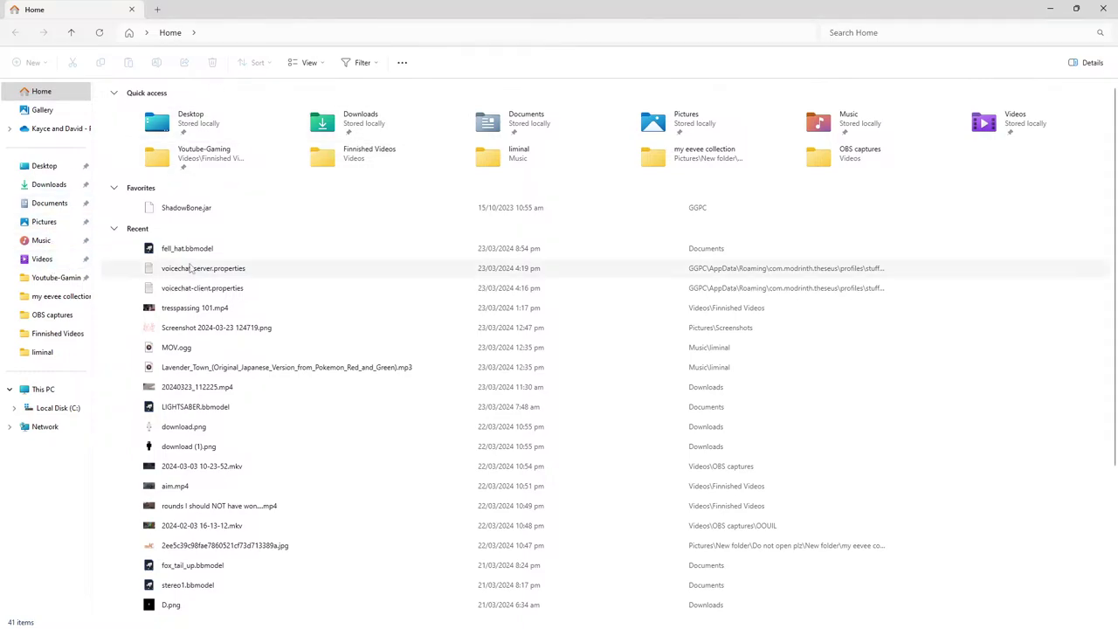
Open the Documents folder and delete mushroom_deco - Copy.bbmodel.
click(67, 204)
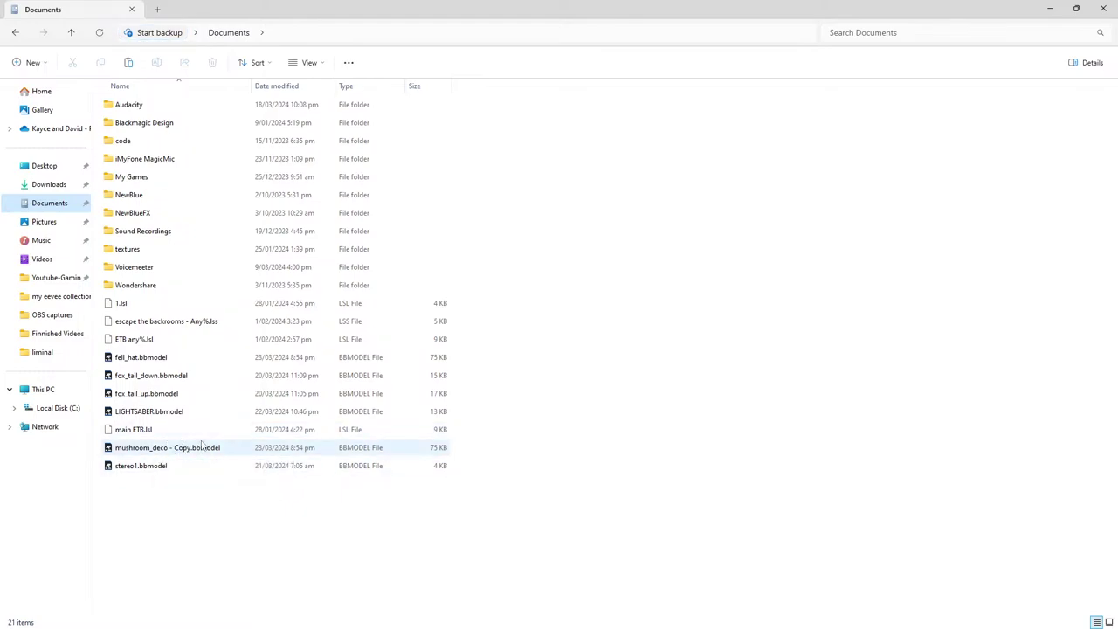
click(179, 359)
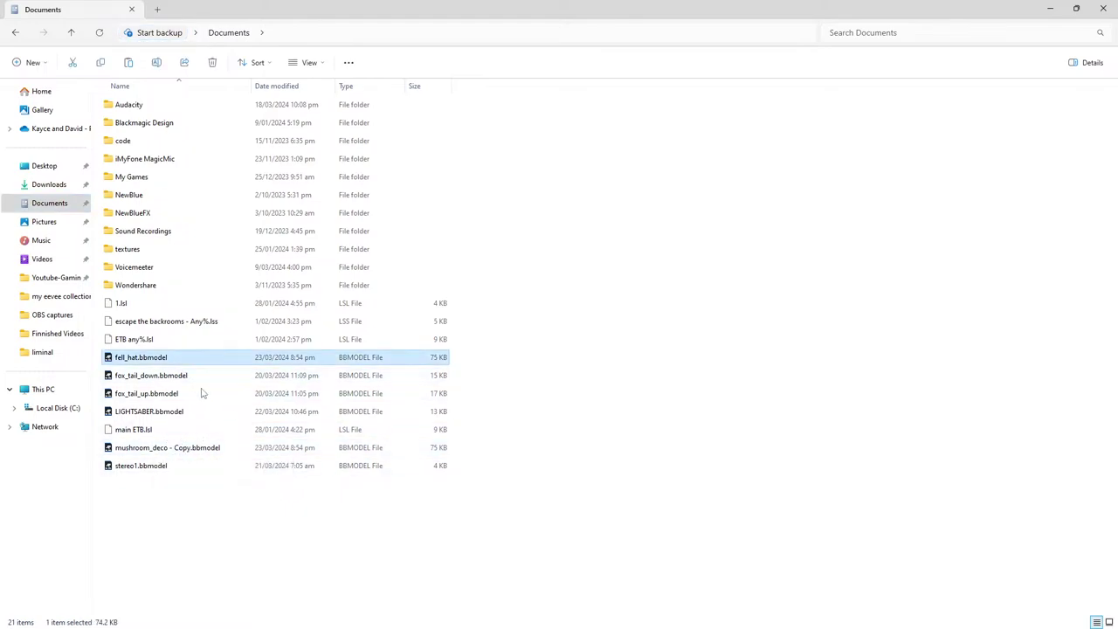
click(186, 450)
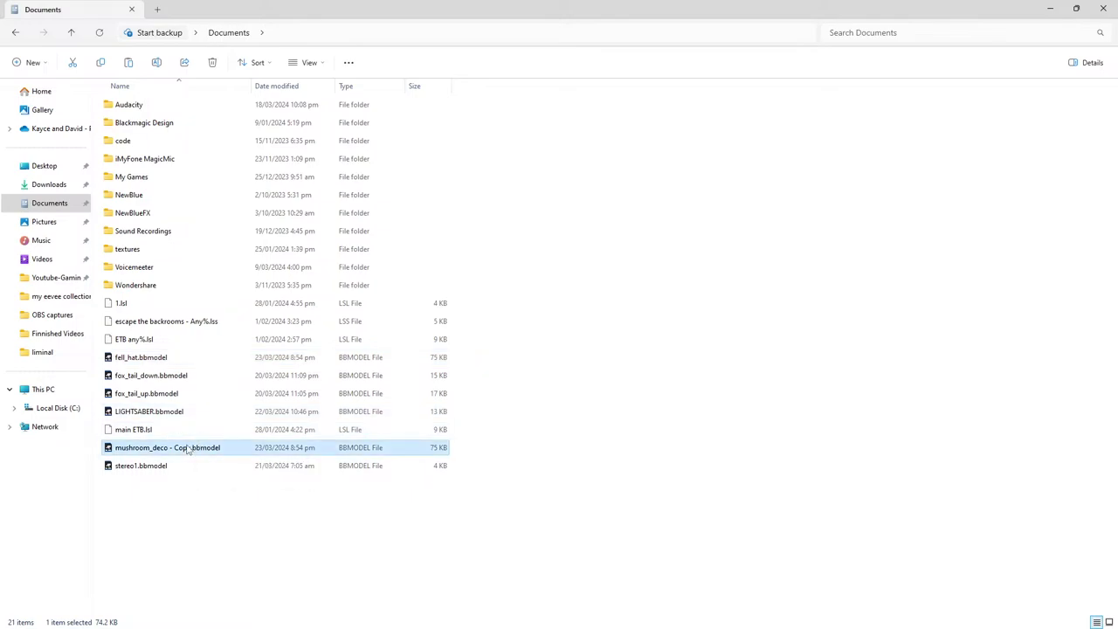
key(Delete)
Rename fell_hat.bbmodel as mushroom_deco.bbmodel and close File Explorer.
click(129, 359)
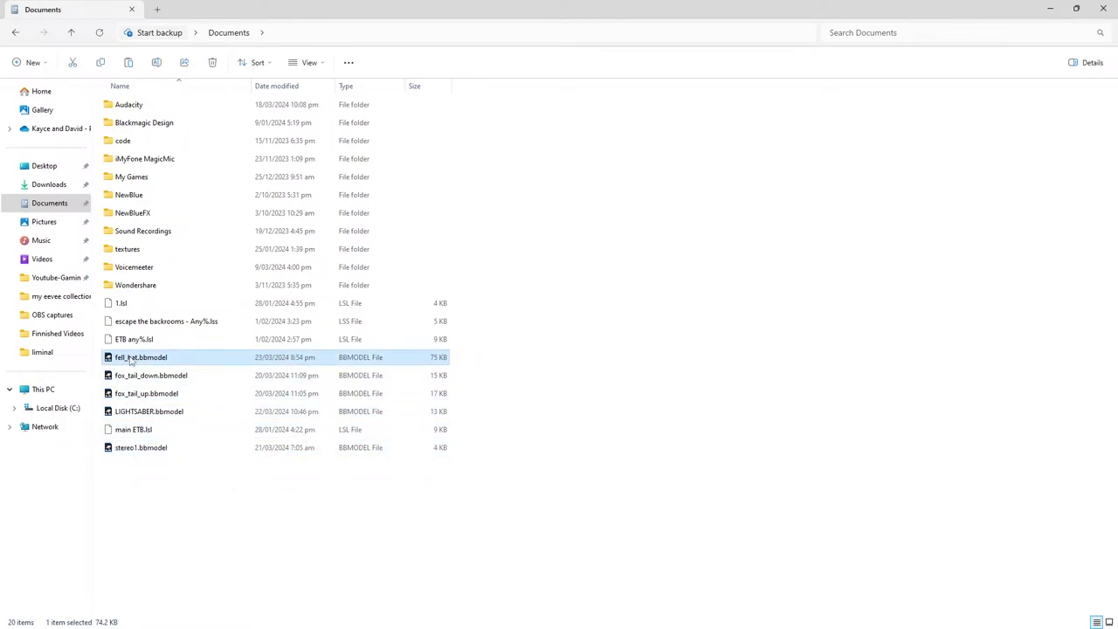
click(129, 360)
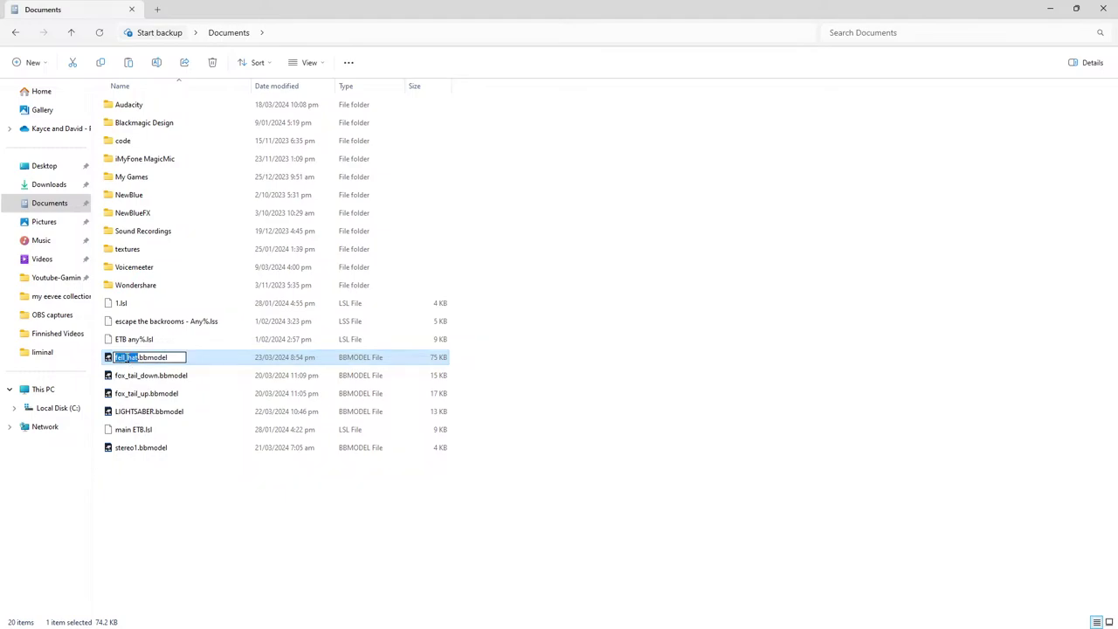
text(mushroom)
key(Return)
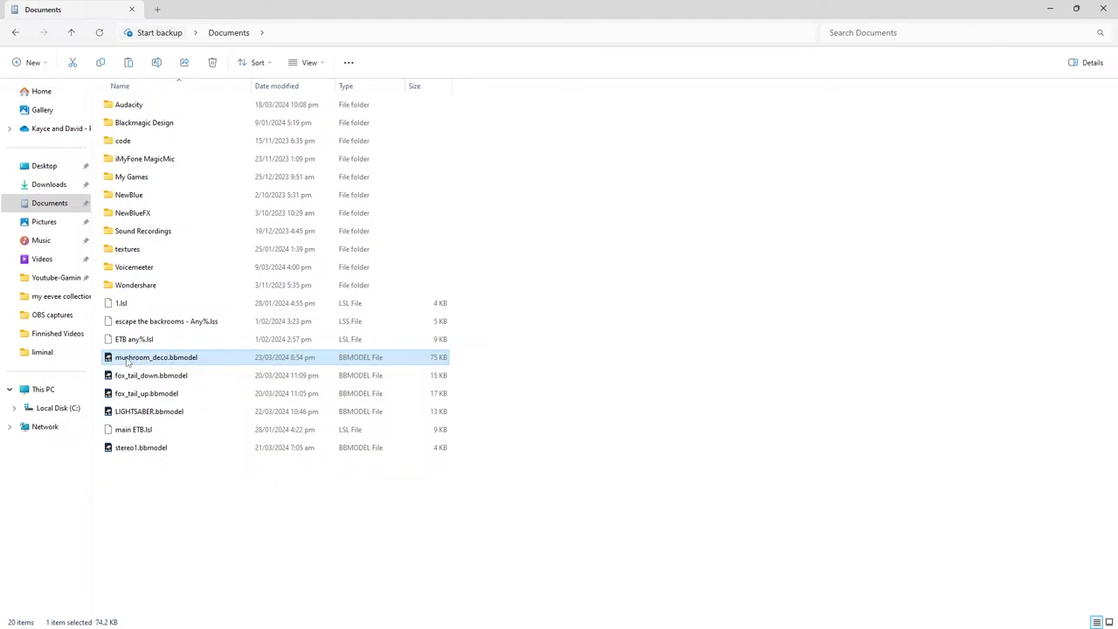
click(1104, 7)
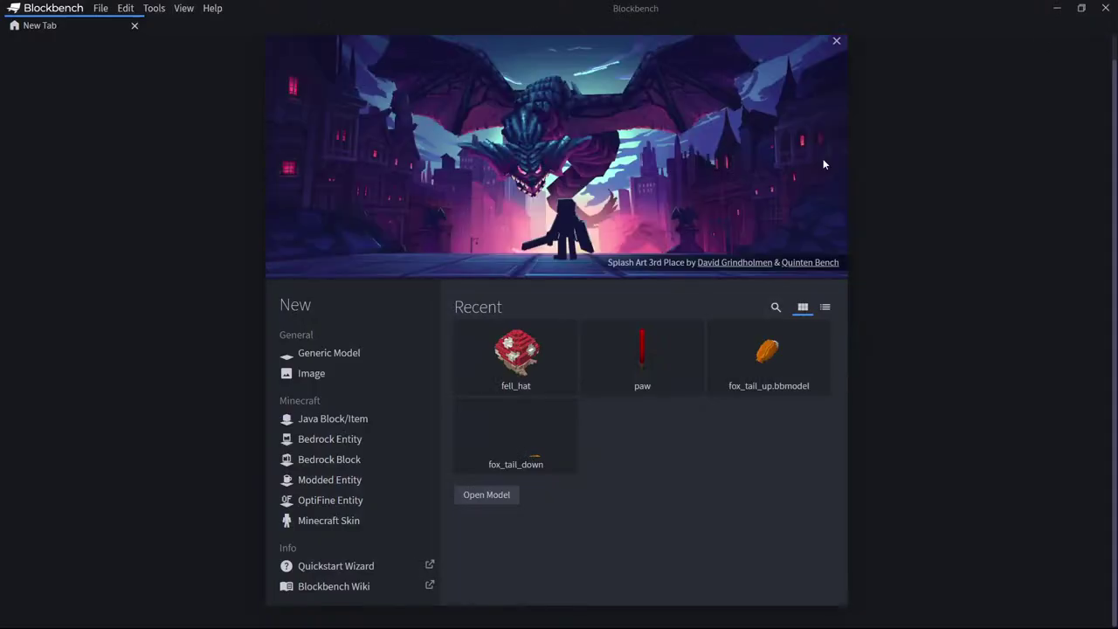
Open the recent fell_hat model in Blockbench and select its top group in the outliner.
click(522, 380)
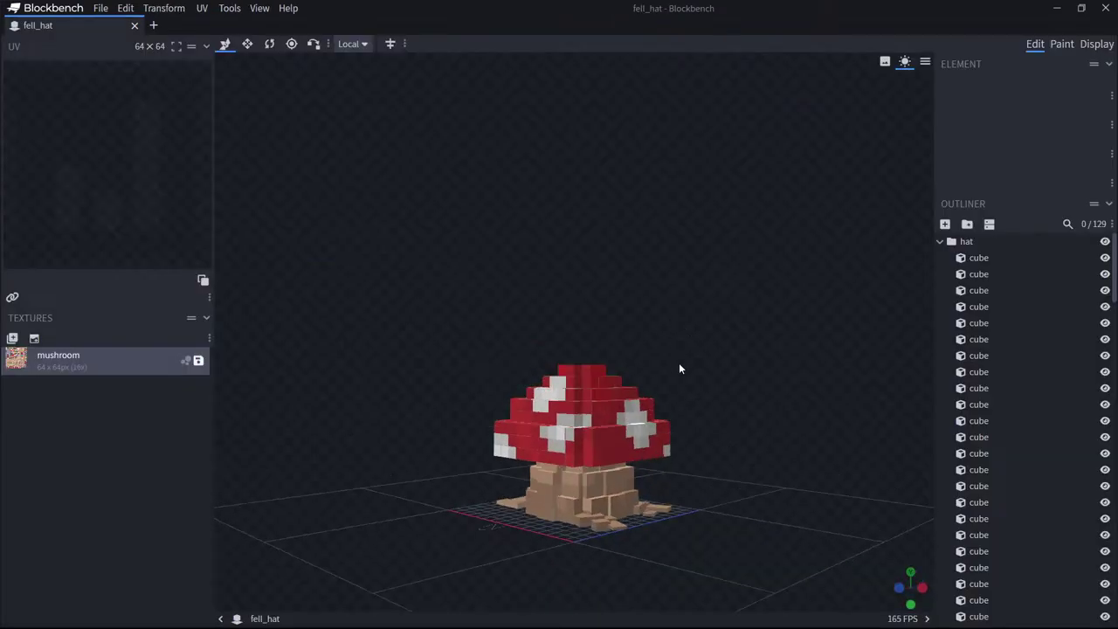
drag(678, 368, 709, 312)
scroll(1013, 349, down, 10)
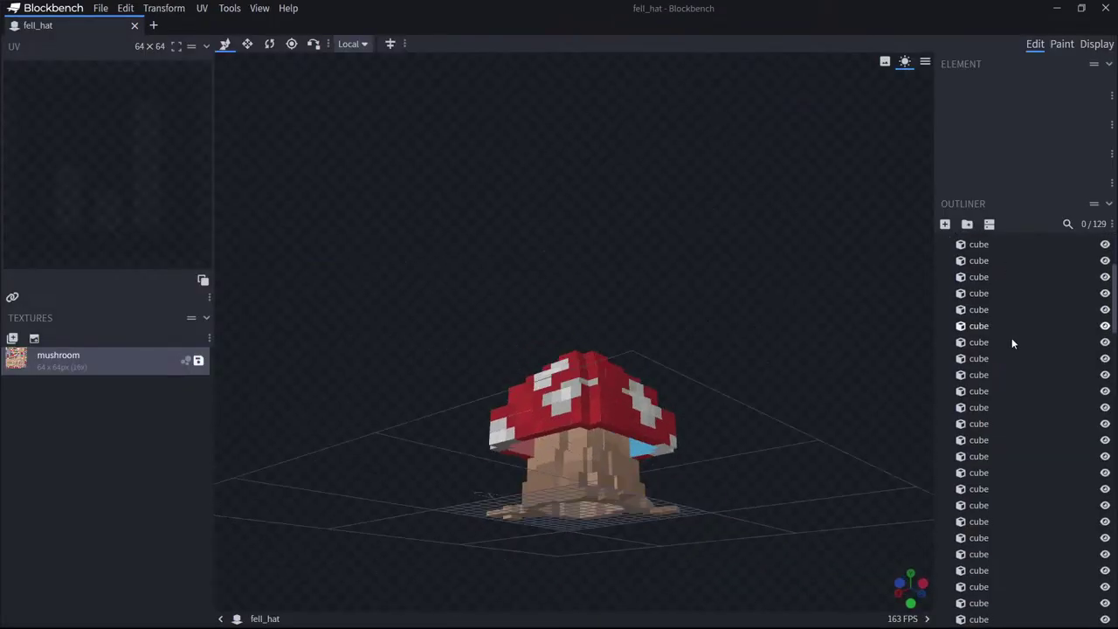
scroll(1004, 436, down, 3)
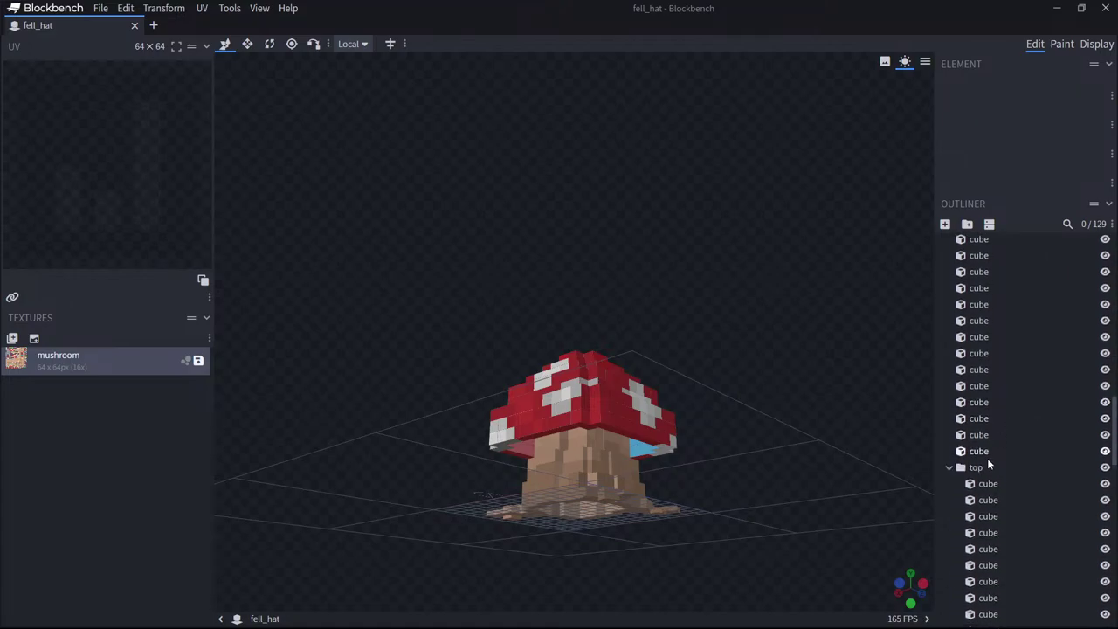
click(979, 467)
drag(844, 441, 855, 413)
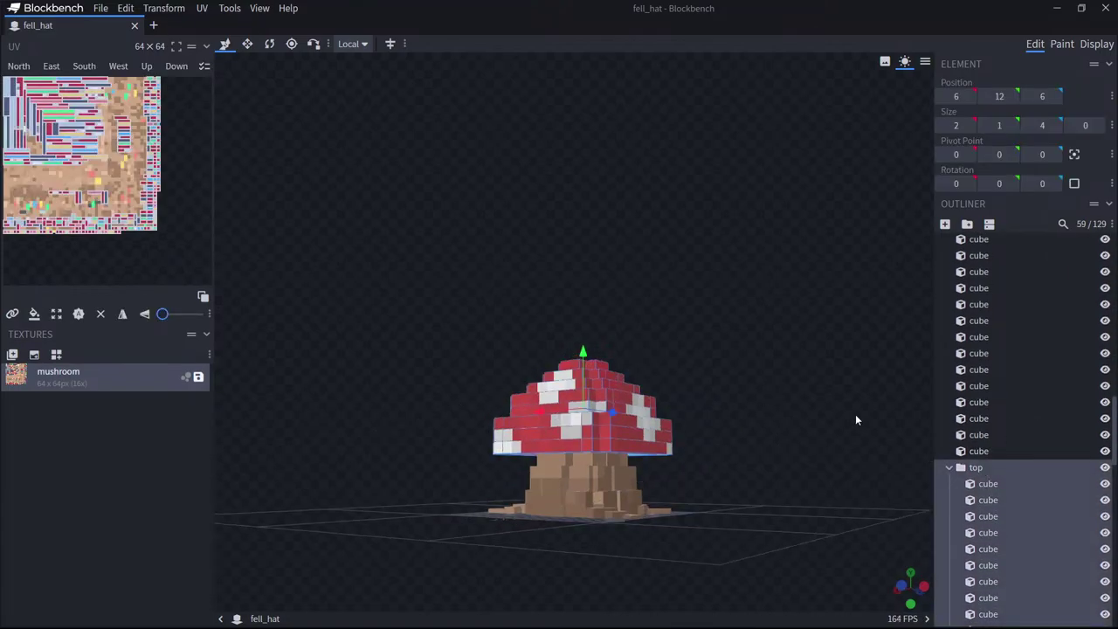
Move the top group out of the hat group to the root level of the outliner.
drag(975, 469, 974, 539)
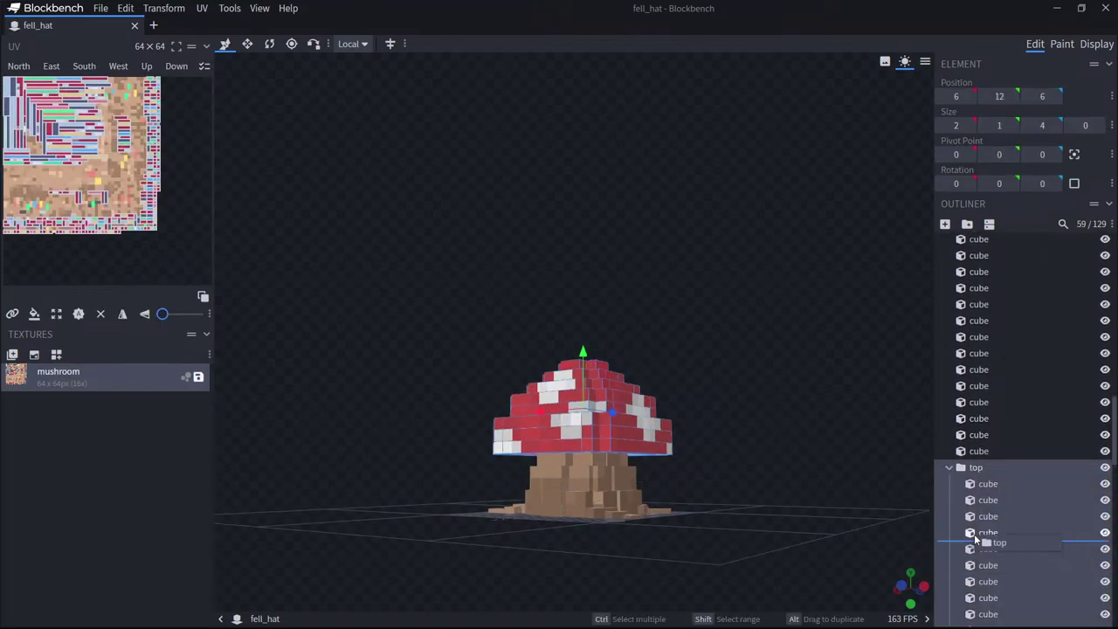
drag(993, 470, 978, 404)
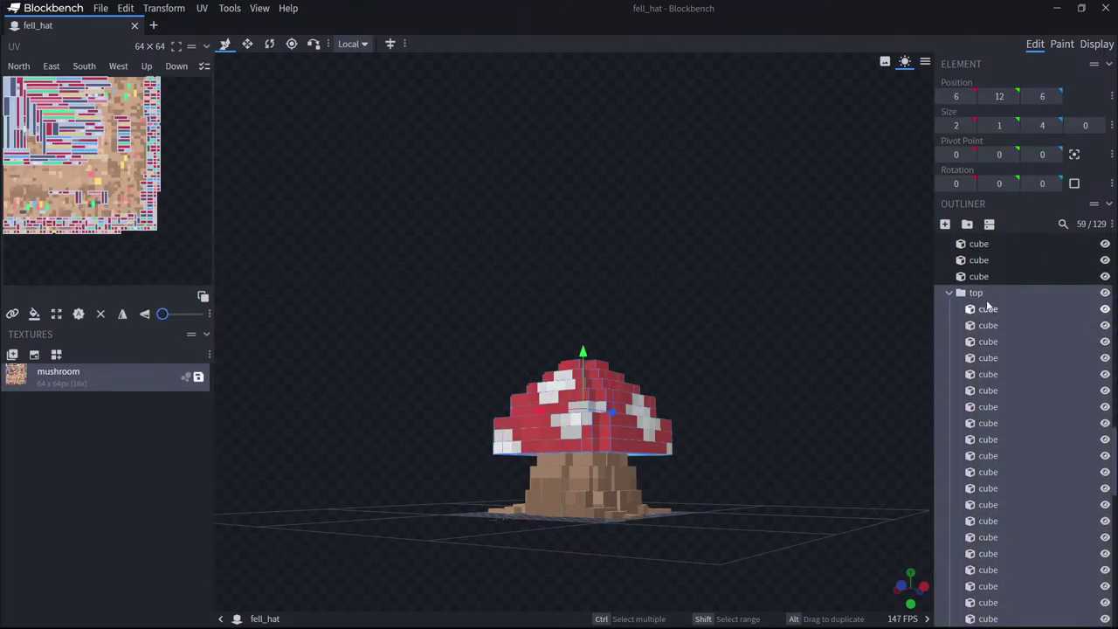
drag(980, 298, 1009, 568)
scroll(1019, 491, up, 5)
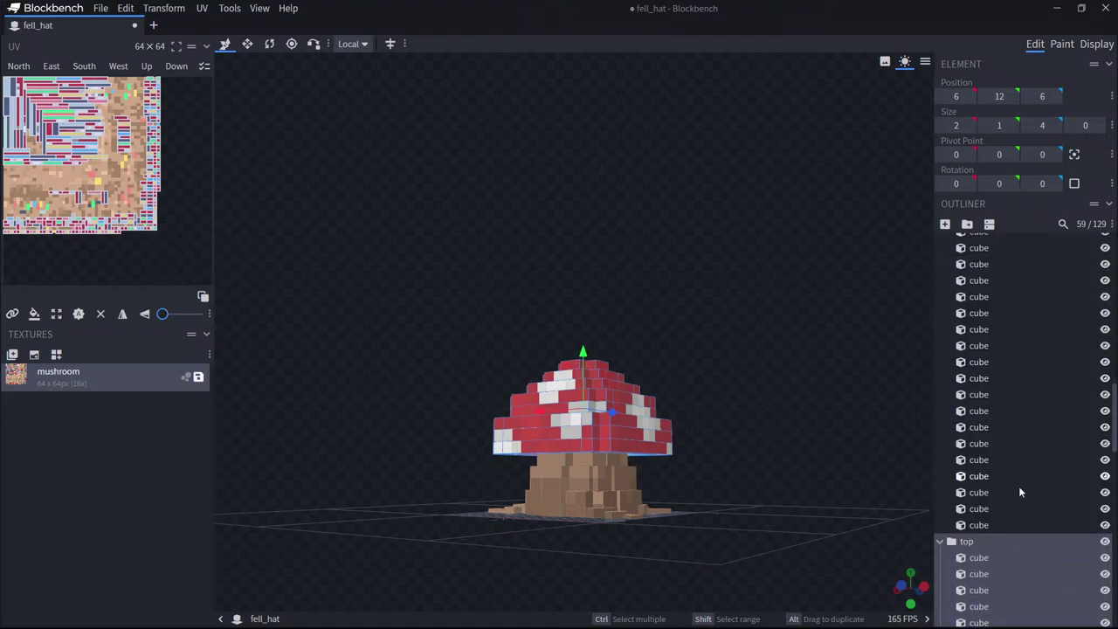
scroll(1020, 436, up, 5)
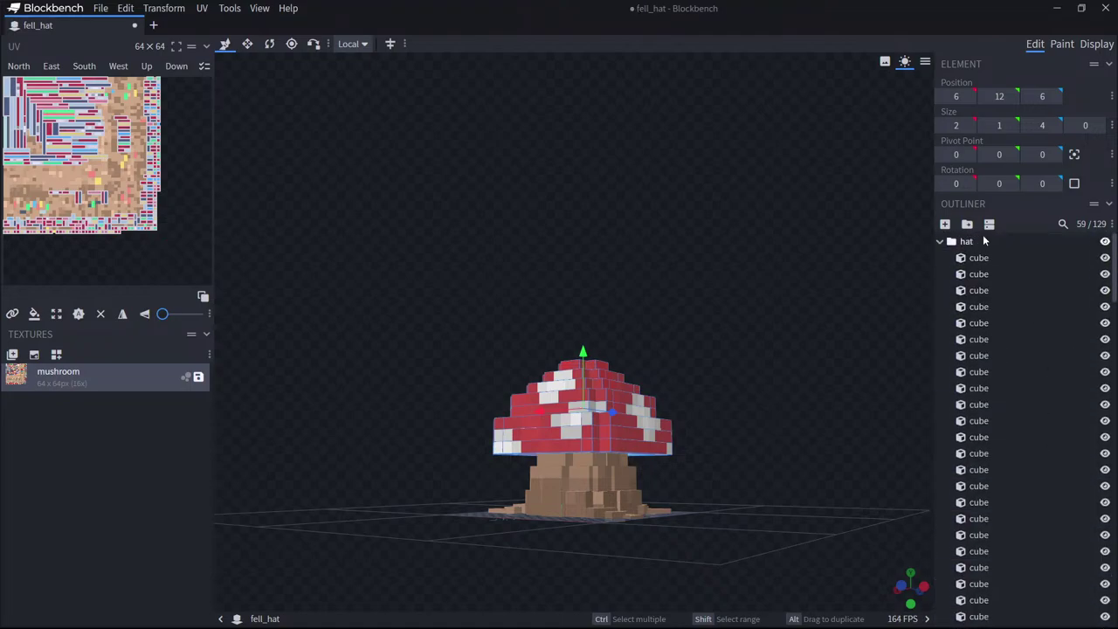
Delete the hat group containing the stem cubes and select the top group.
click(982, 242)
key(Delete)
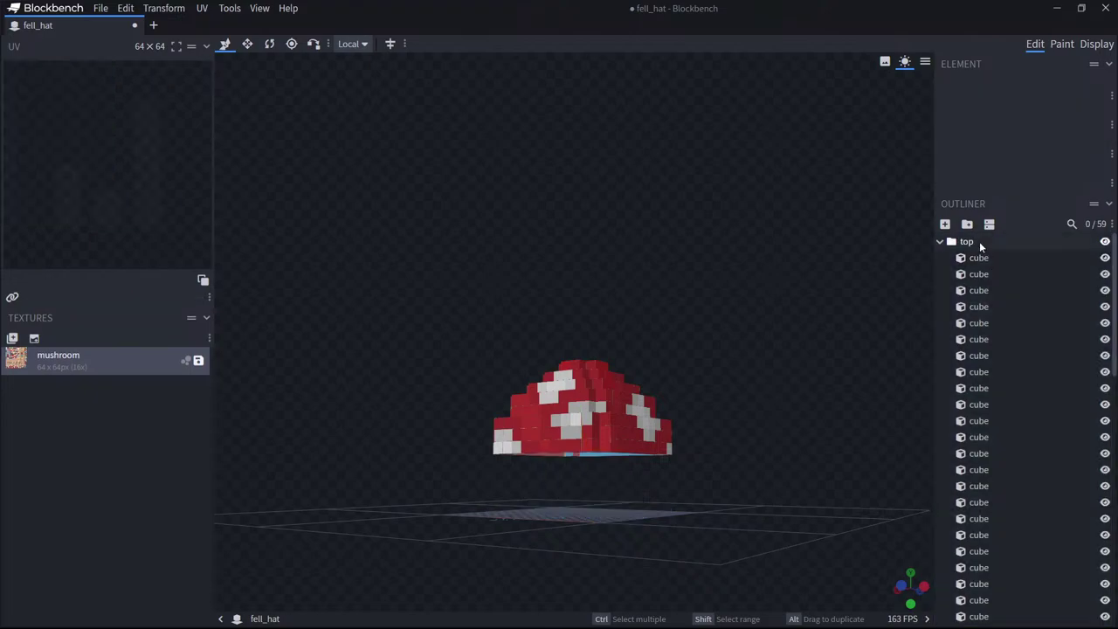
click(978, 244)
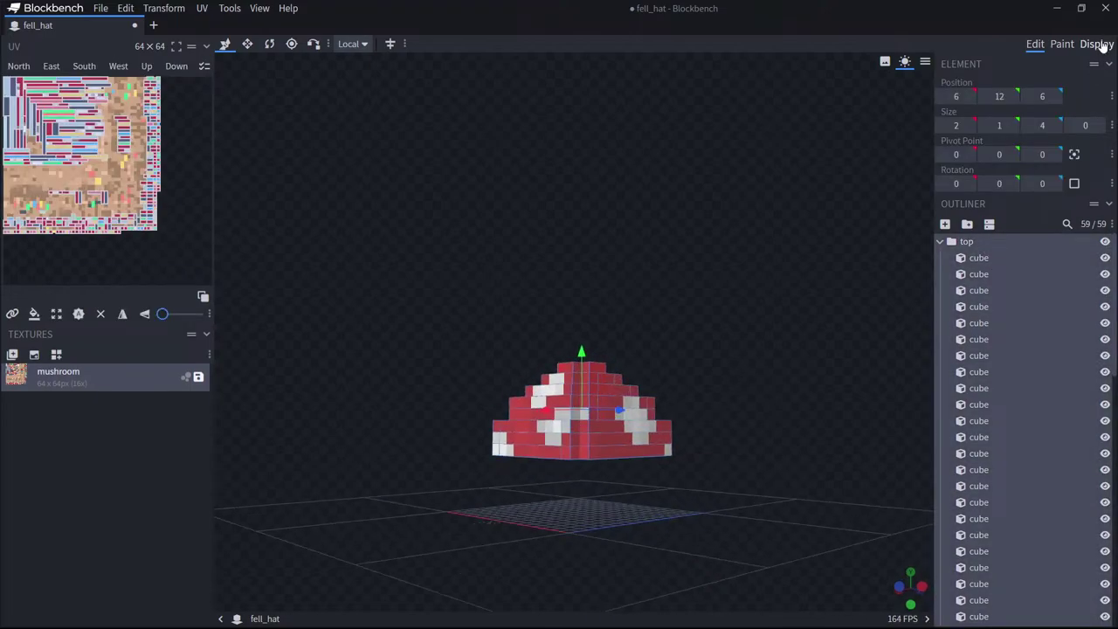
Show the mushroom cap in the head display slot and set its scale to 2 on all three axes.
click(1096, 44)
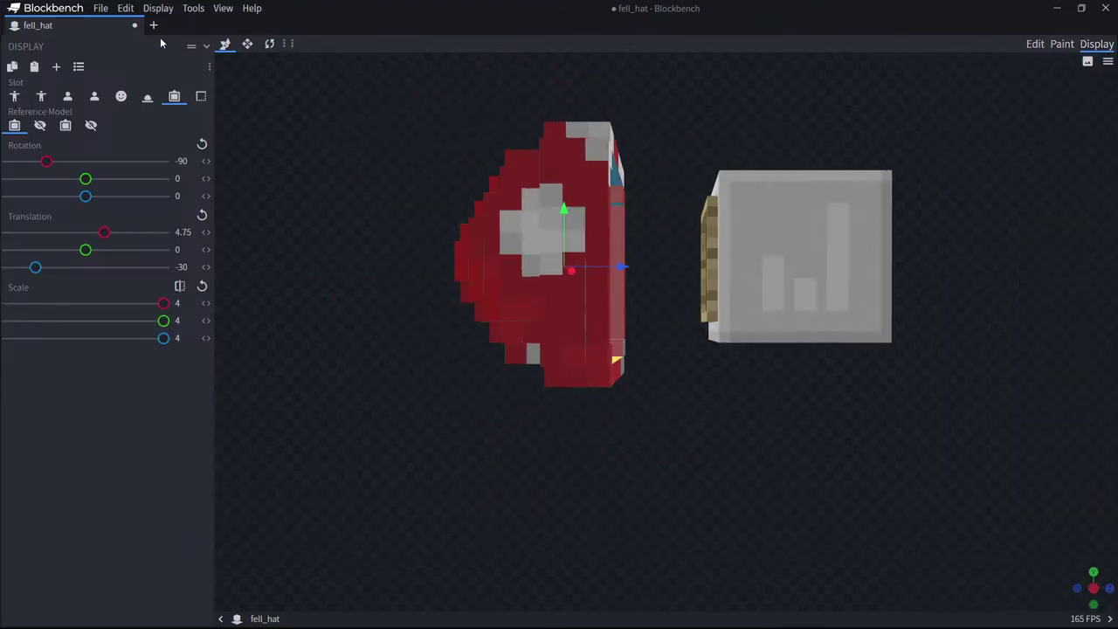
click(120, 96)
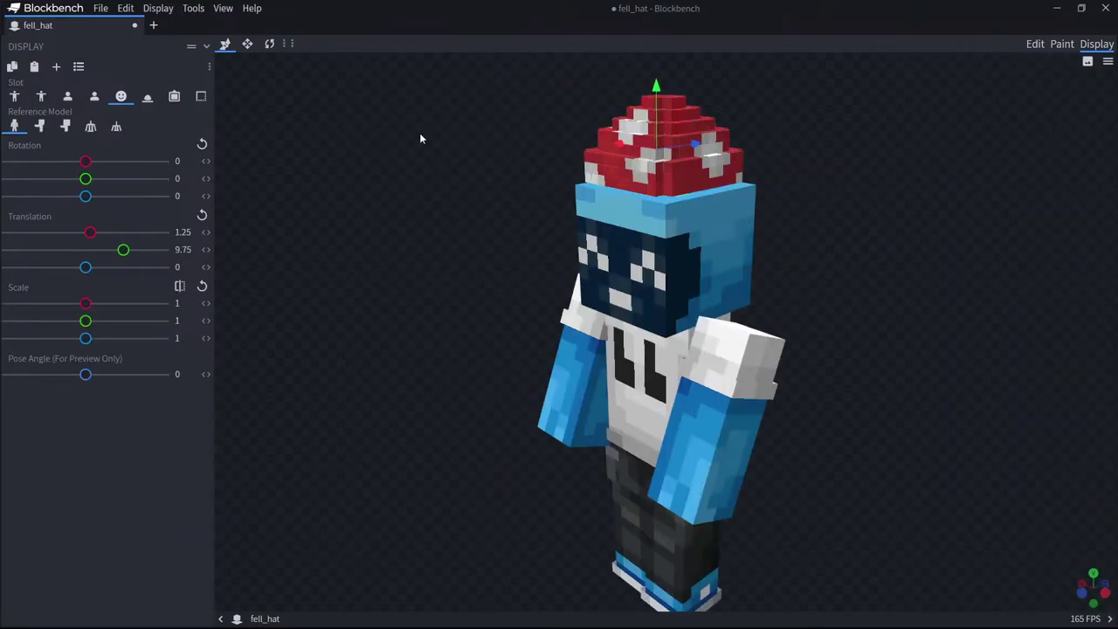
click(247, 44)
drag(696, 152, 759, 157)
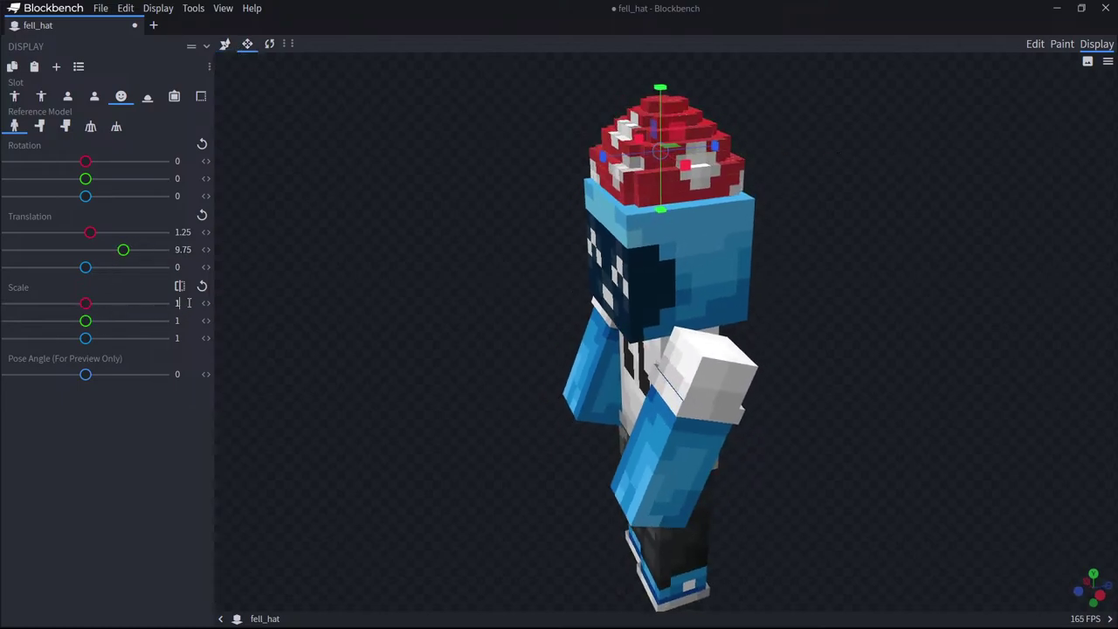
text(22)
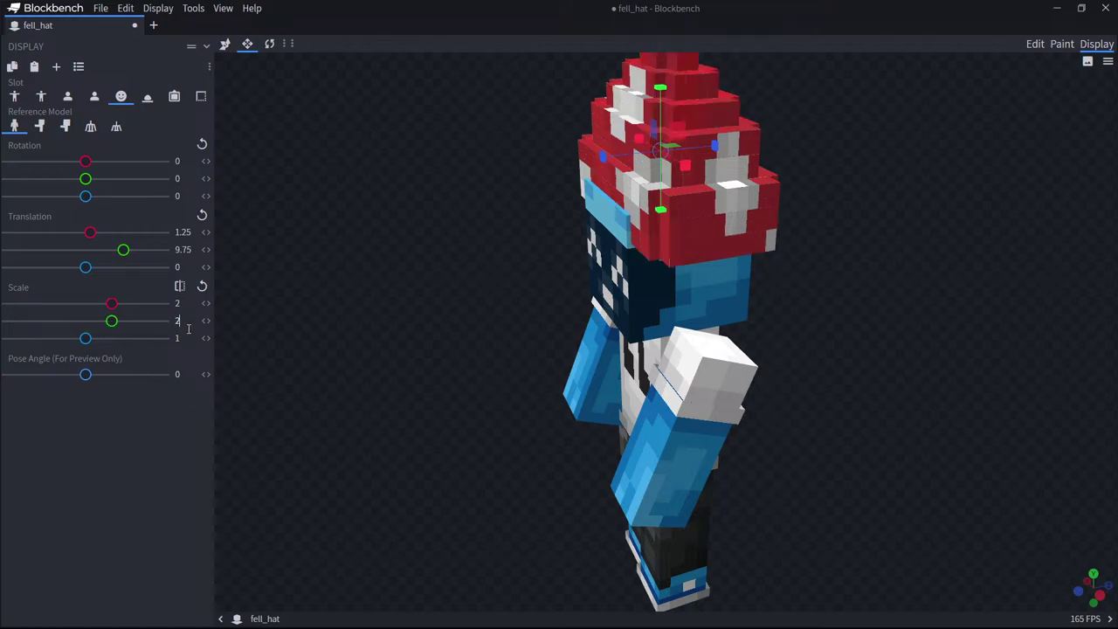
text(32)
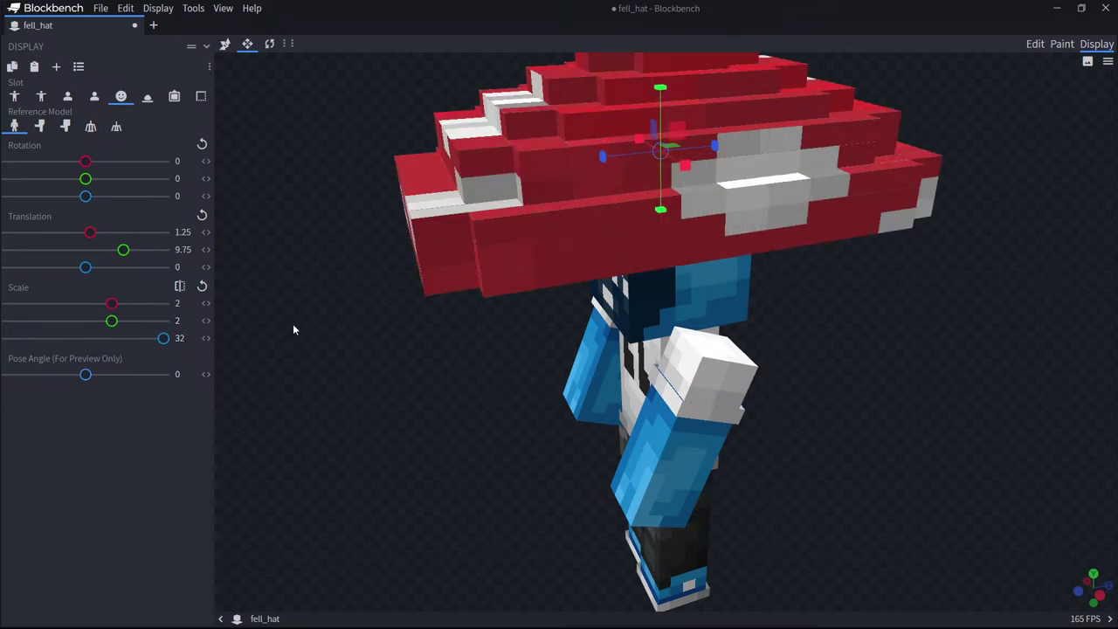
key(BackSpace)
key(BackSpace)
text(2)
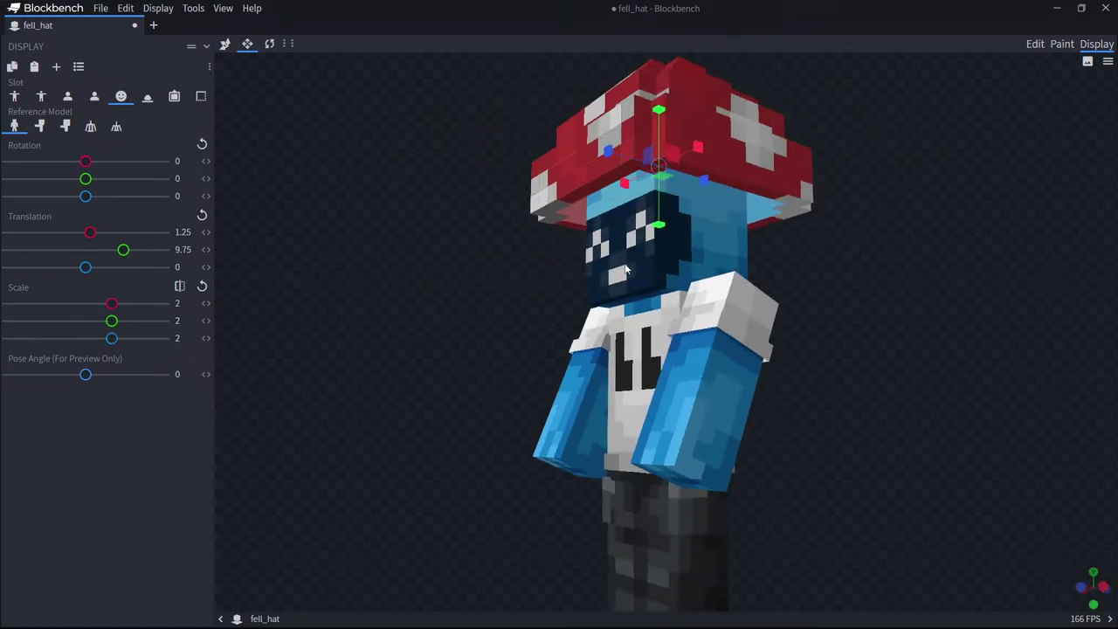
Lower the cap onto the player's head to a vertical translation of 5.75.
drag(625, 271, 665, 157)
click(225, 43)
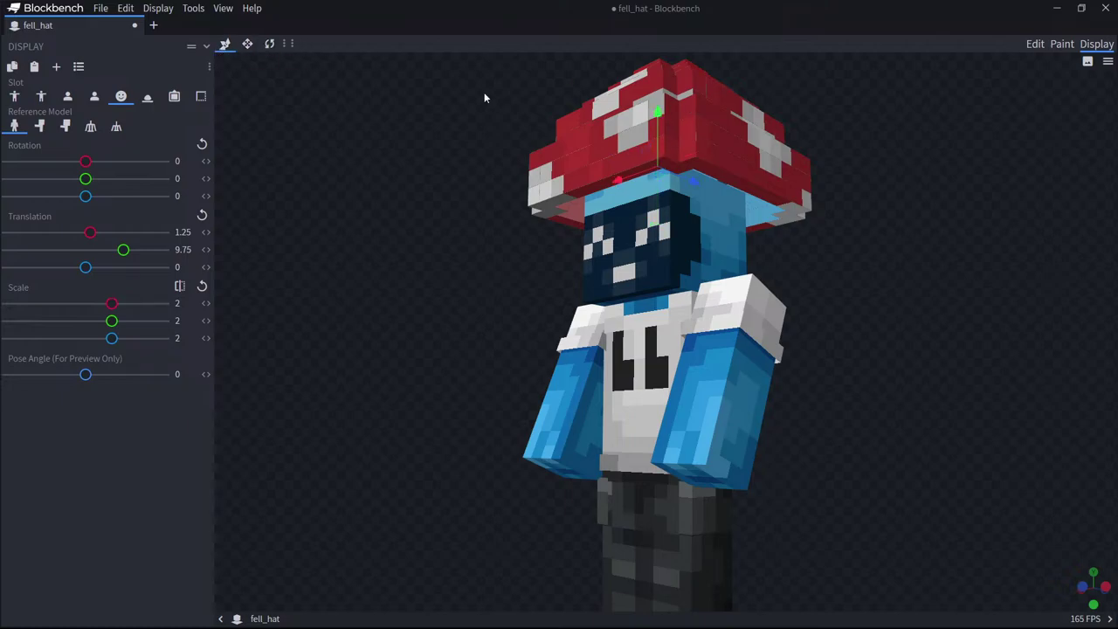
drag(654, 109, 685, 158)
drag(971, 133, 1032, 144)
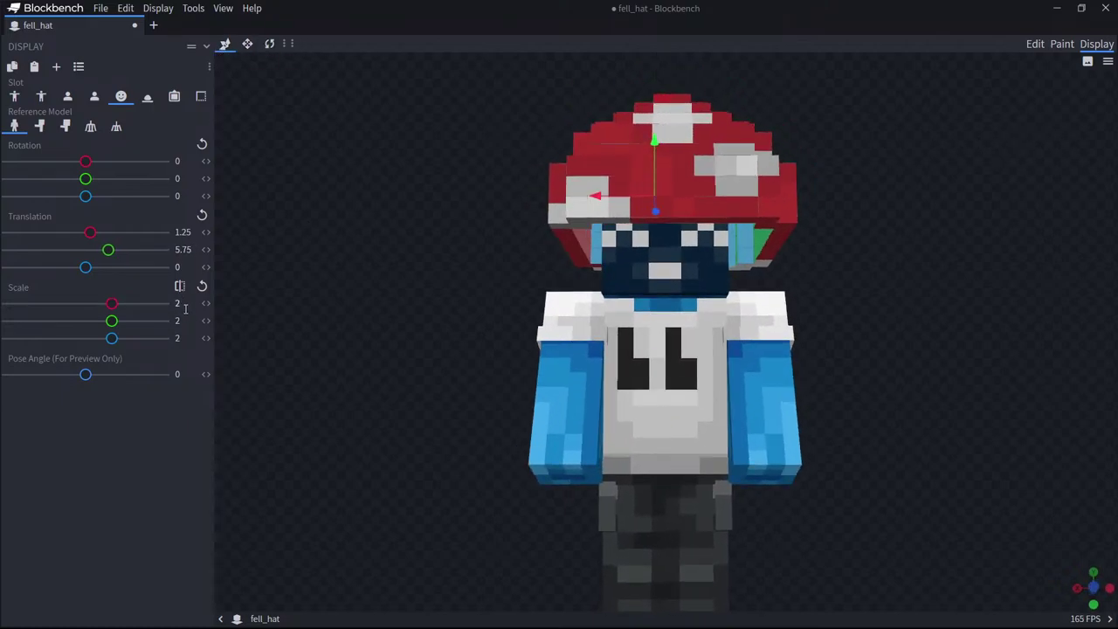
Reduce the cap's head-slot scale to 1.6 on all three axes.
drag(786, 234, 779, 267)
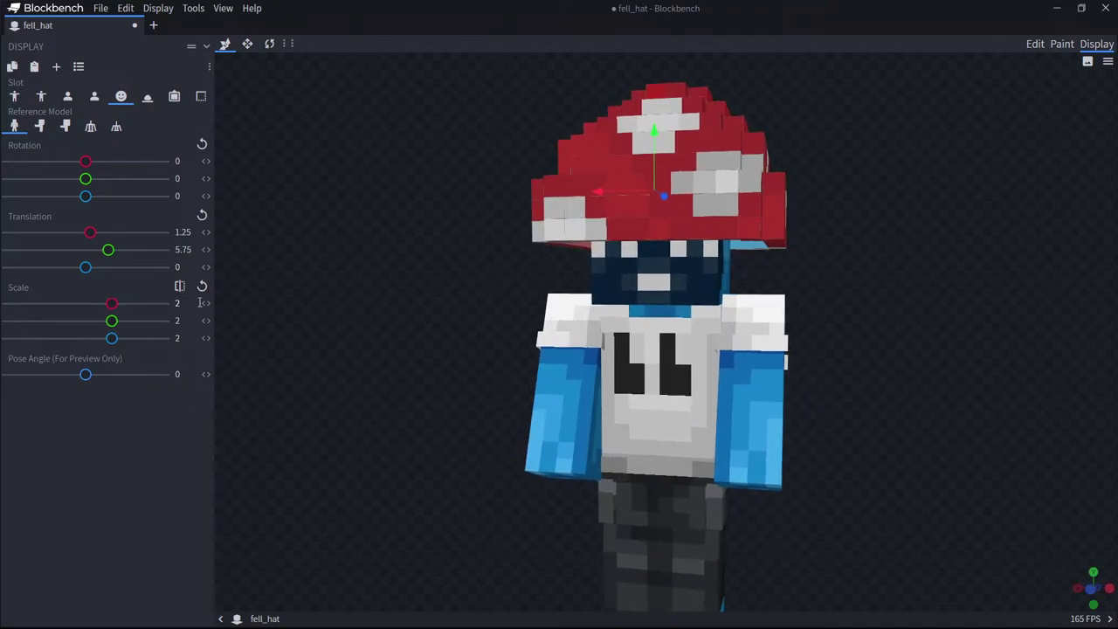
text(1.7)
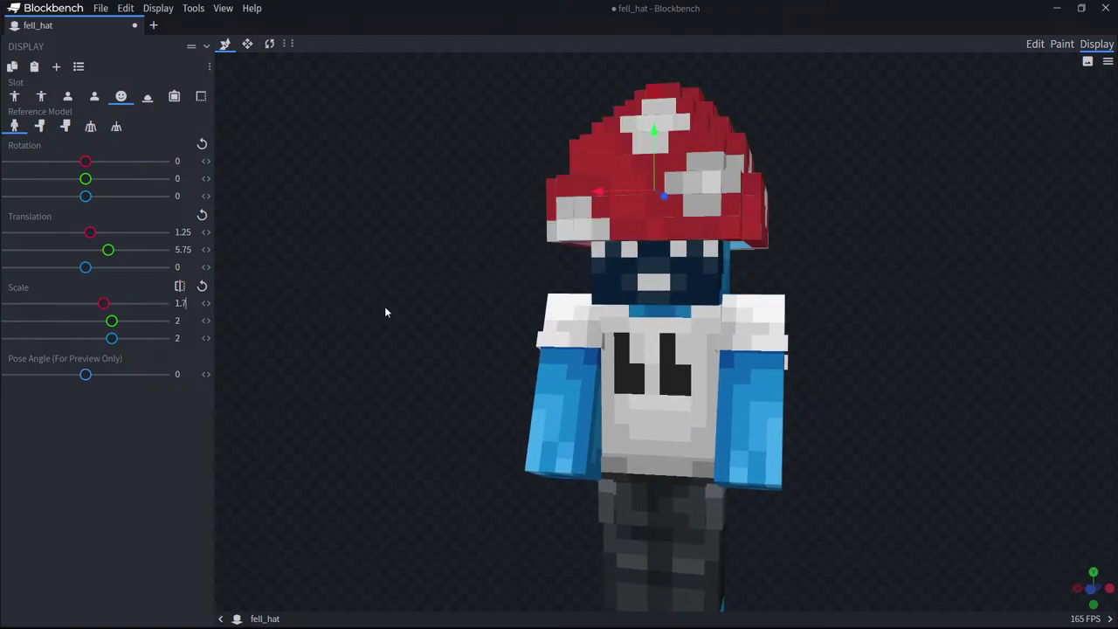
drag(384, 306, 421, 234)
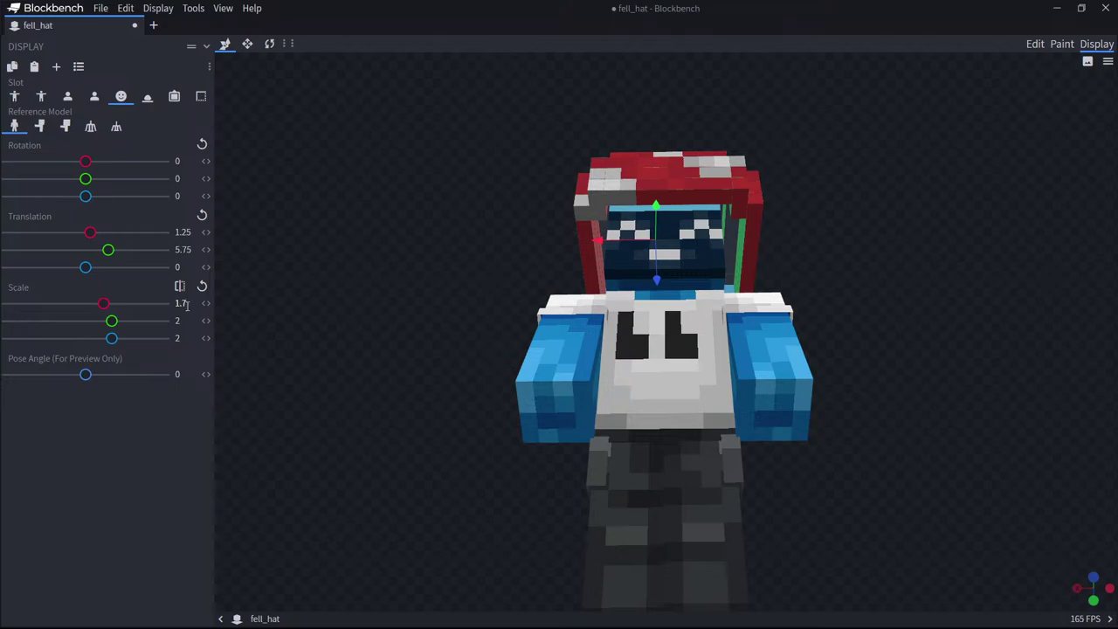
click(187, 305)
key(BackSpace)
text(6)
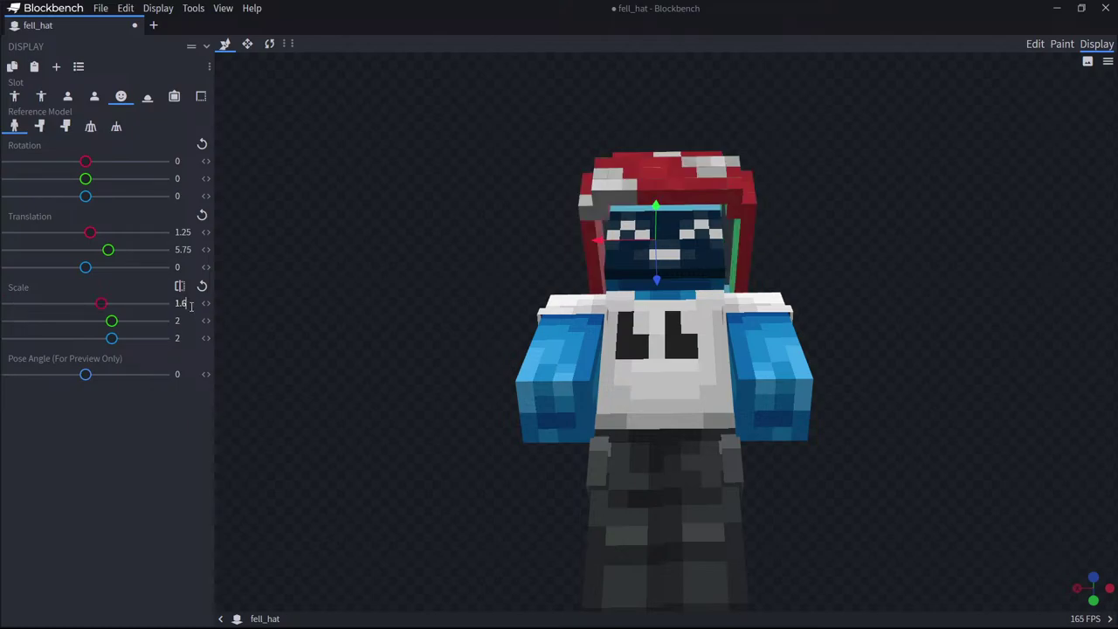
text(1.6)
double_click(179, 338)
text(1.6)
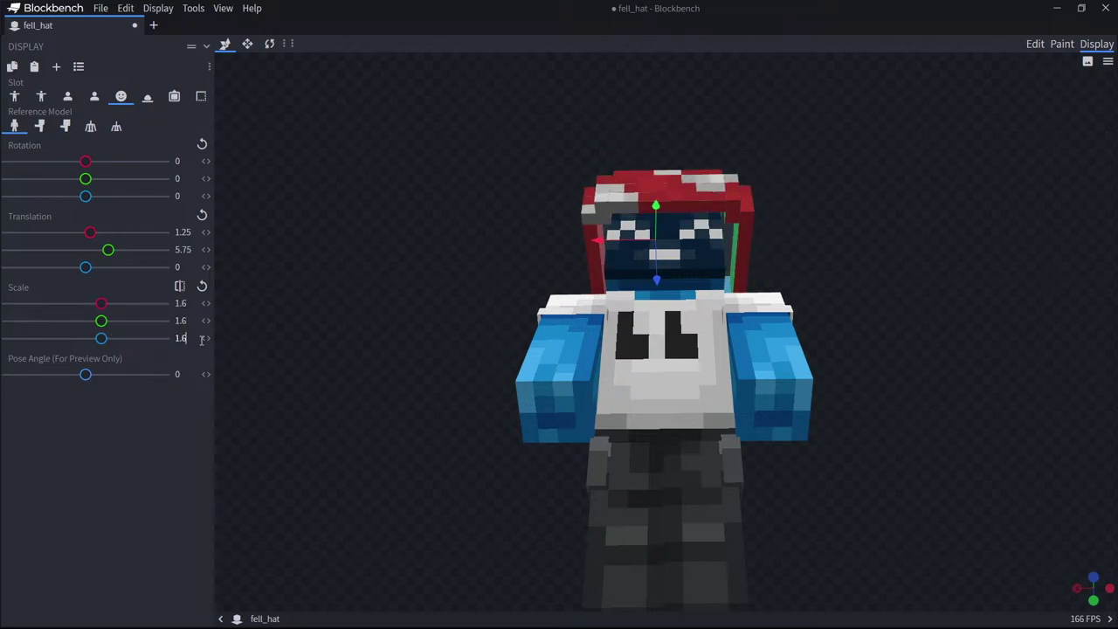
Try tilting the cap on the head to a rotation of about 2.68, -22.85 and 12.51 degrees.
drag(638, 265, 476, 283)
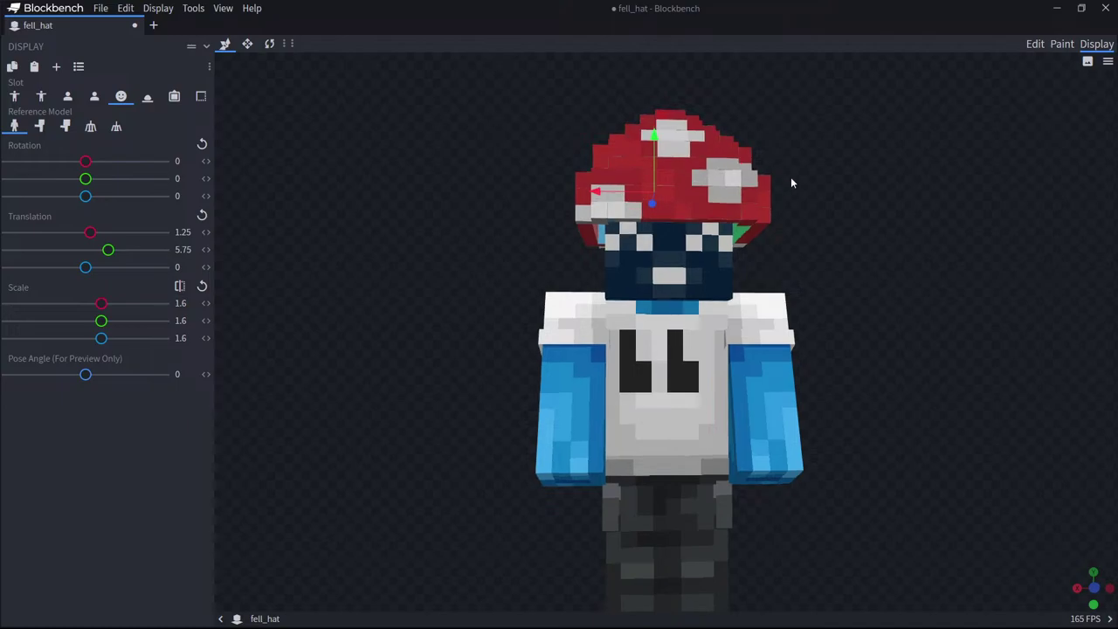
drag(790, 177, 785, 219)
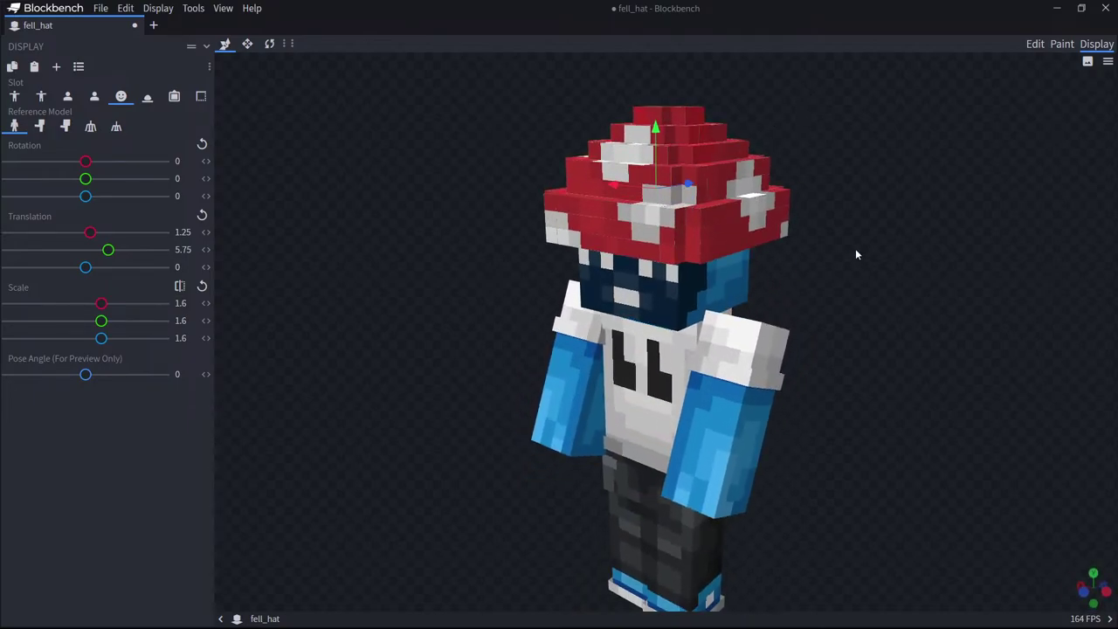
drag(854, 254, 903, 222)
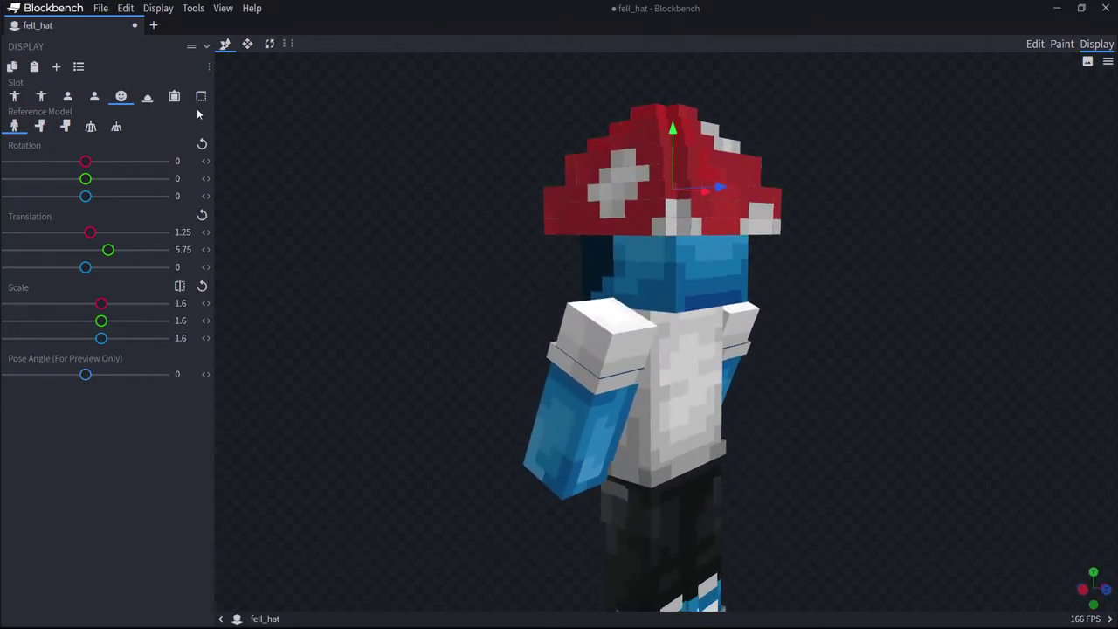
drag(477, 170, 558, 171)
click(252, 46)
click(270, 44)
drag(522, 107, 564, 130)
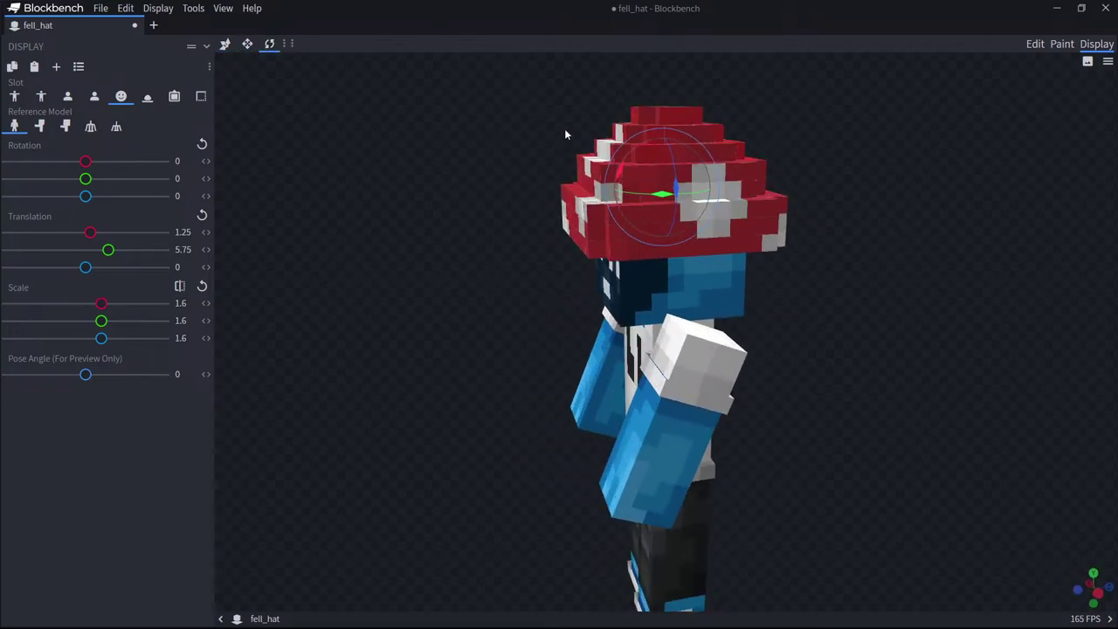
drag(677, 194, 723, 205)
drag(854, 200, 819, 200)
mouse_move(684, 190)
mouse_down()
mouse_move(660, 194)
mouse_move(666, 201)
mouse_up()
drag(971, 216, 1105, 237)
Try shifting the tilted cap sideways to an X translation of 0.
click(225, 44)
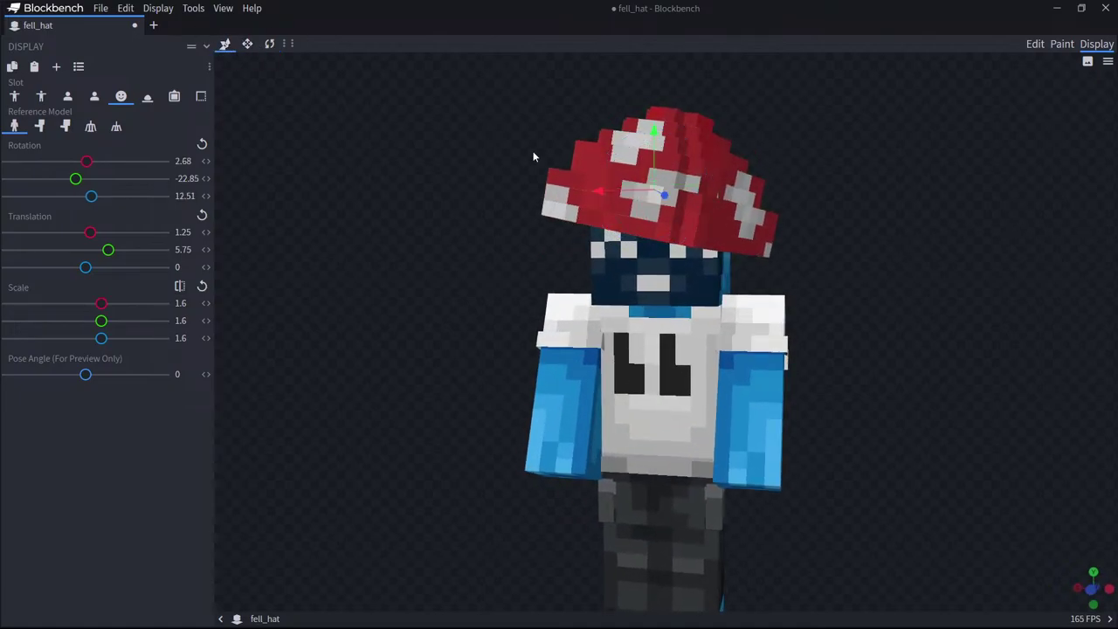
drag(600, 193, 619, 194)
drag(941, 324, 724, 289)
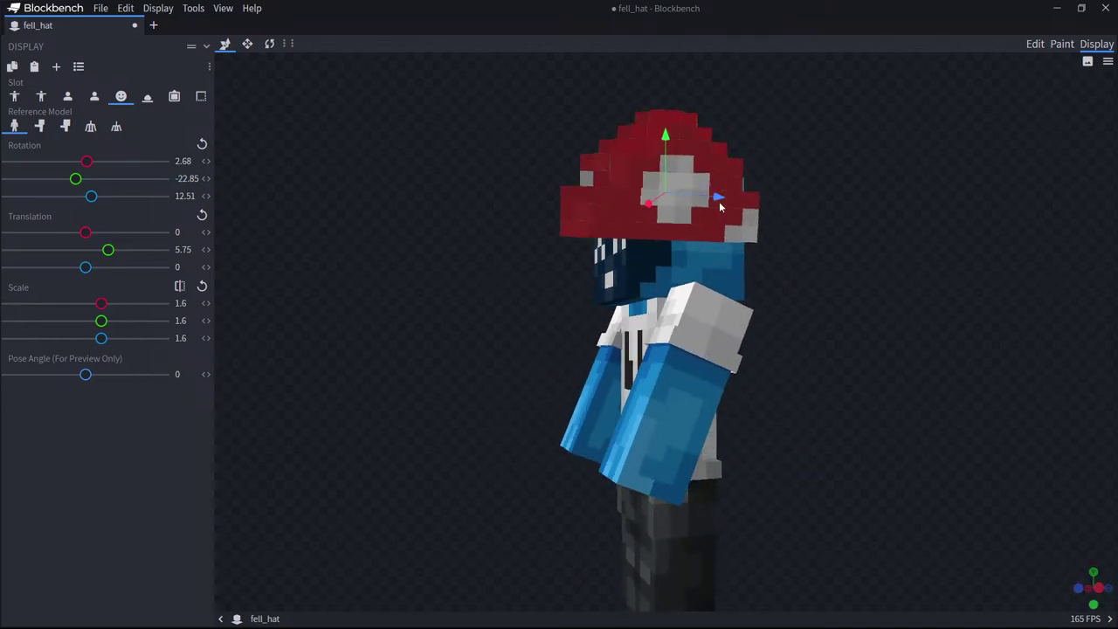
drag(721, 206, 1019, 226)
Undo the trial rotation and sideways shift of the cap in the head slot.
key(ctrl+z)
key(ctrl+z)
key(ctrl+z)
key(ctrl+z)
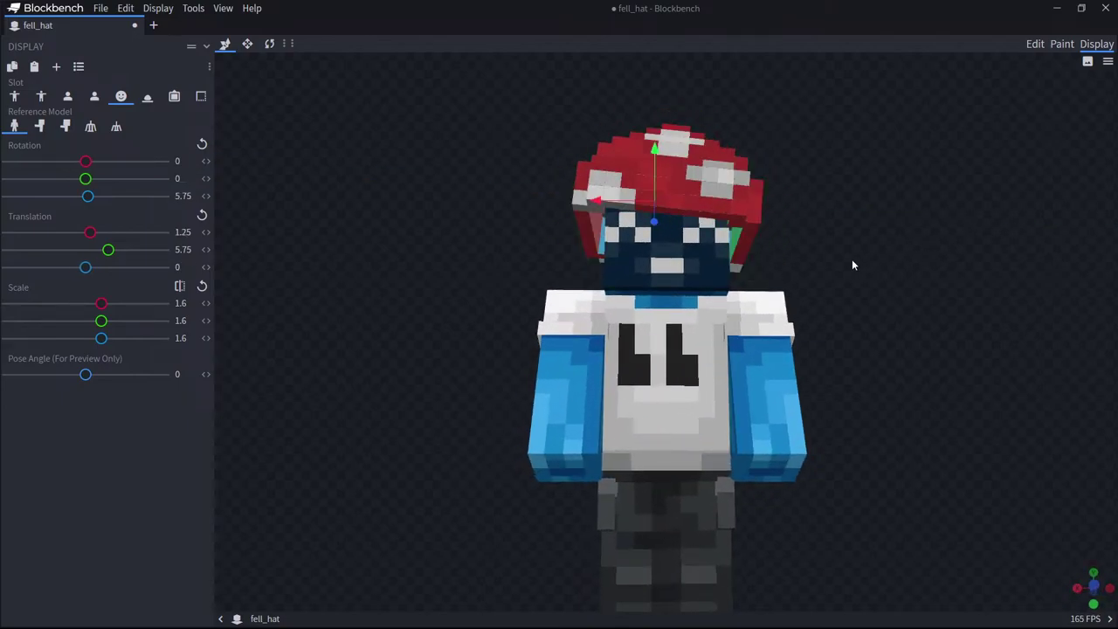
key(ctrl+z)
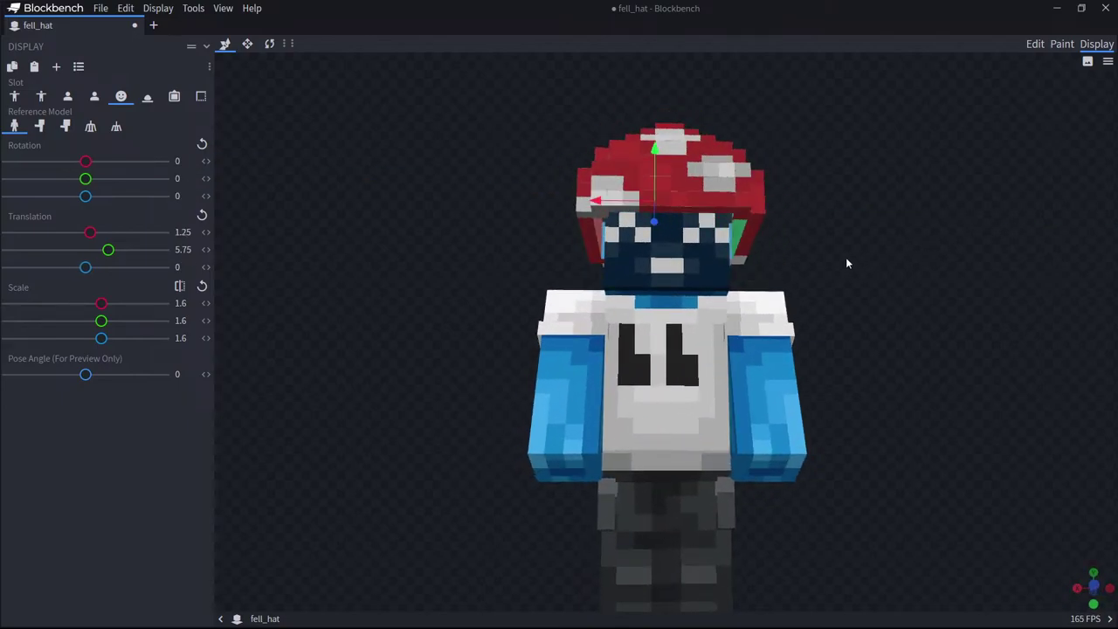
click(269, 43)
drag(661, 188, 773, 244)
In Edit mode, duplicate the 10-unit bottom edge cube on the cap's west side and move the copy to position 0, 4, 3.
click(1033, 46)
drag(769, 323, 666, 495)
click(666, 495)
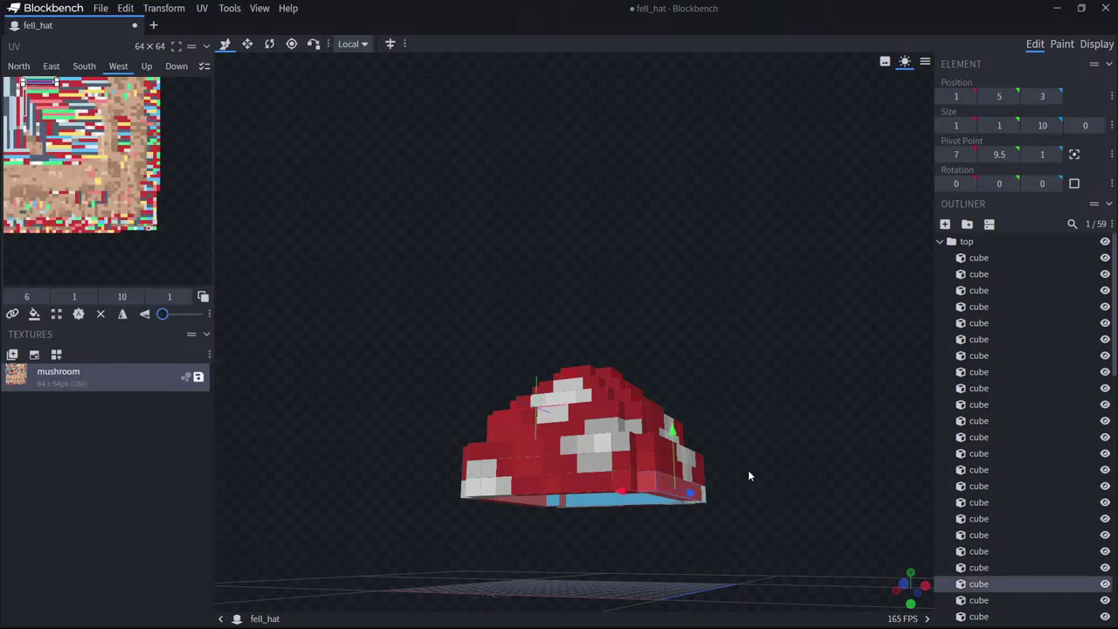
drag(748, 476, 838, 476)
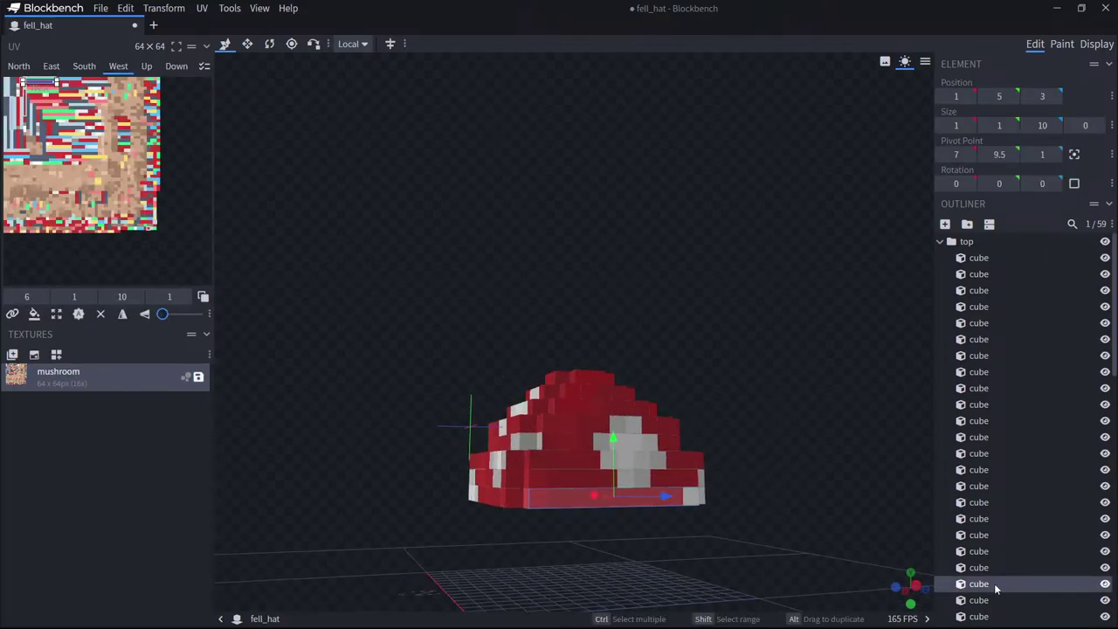
key(ctrl+d)
drag(614, 441, 620, 463)
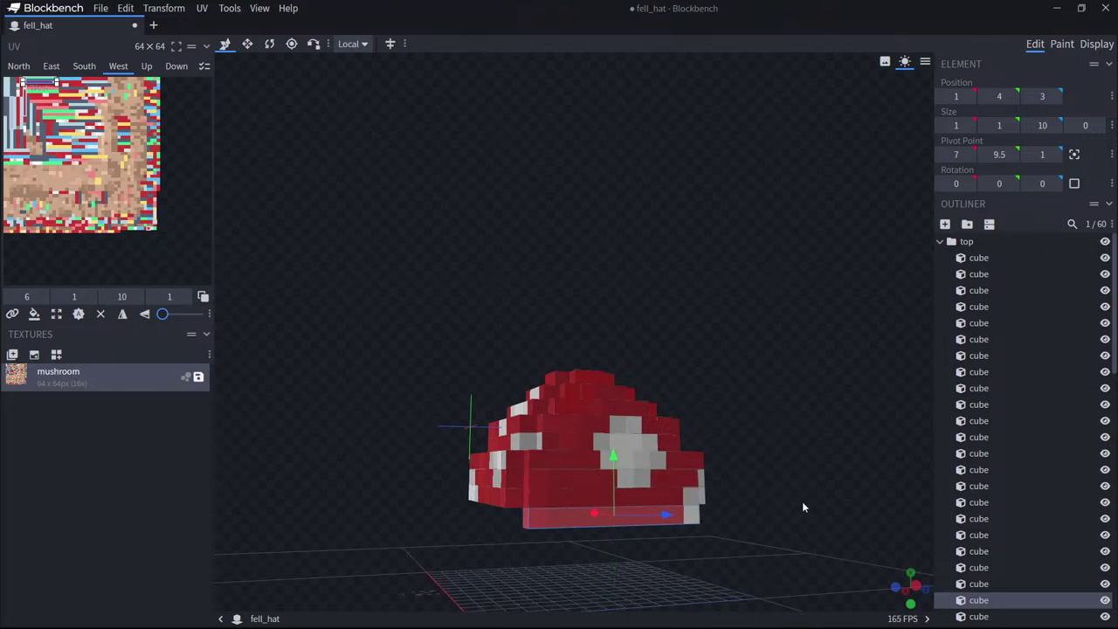
drag(802, 502, 821, 475)
drag(612, 488, 626, 486)
drag(796, 477, 612, 594)
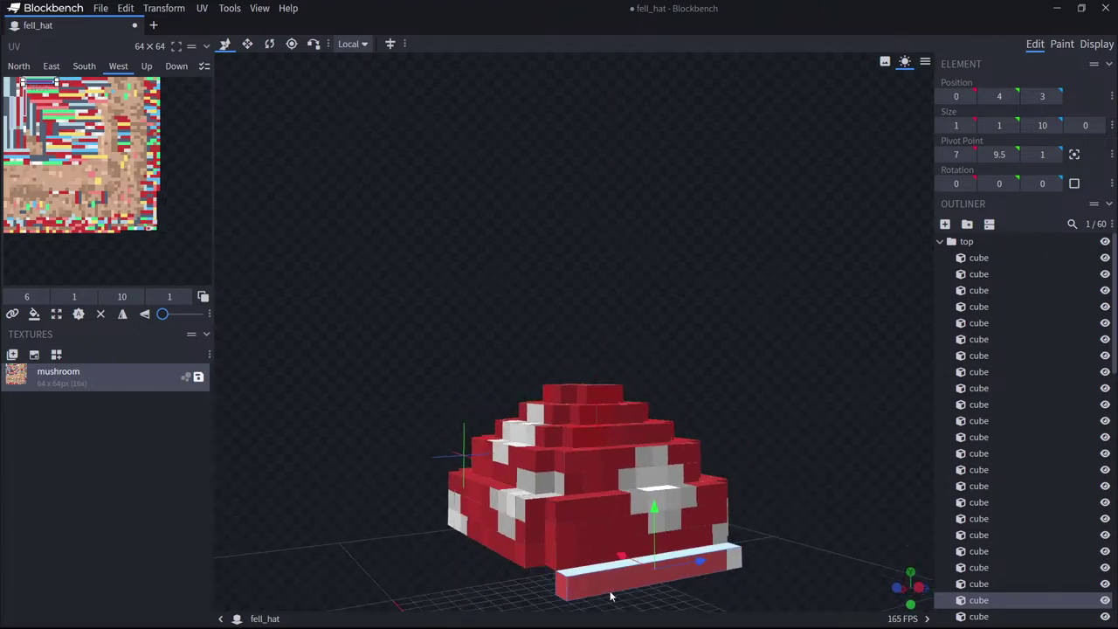
Duplicate the 2-unit bottom corner cube beside the west edge and move the copy to position 1, 4, 1.
click(534, 559)
key(ctrl+d)
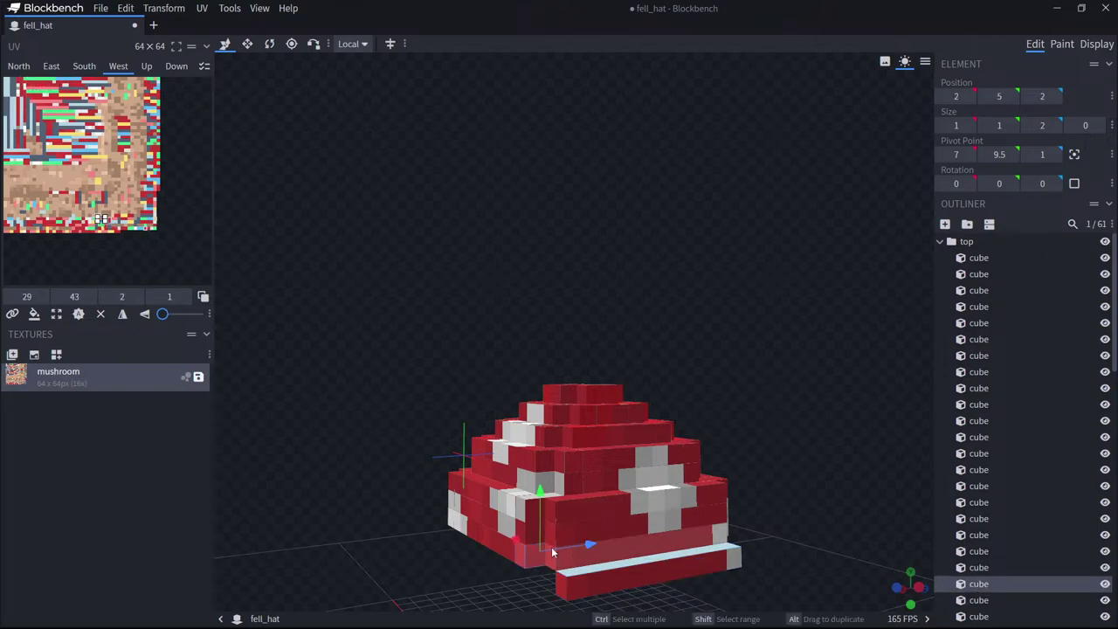
drag(593, 538, 581, 548)
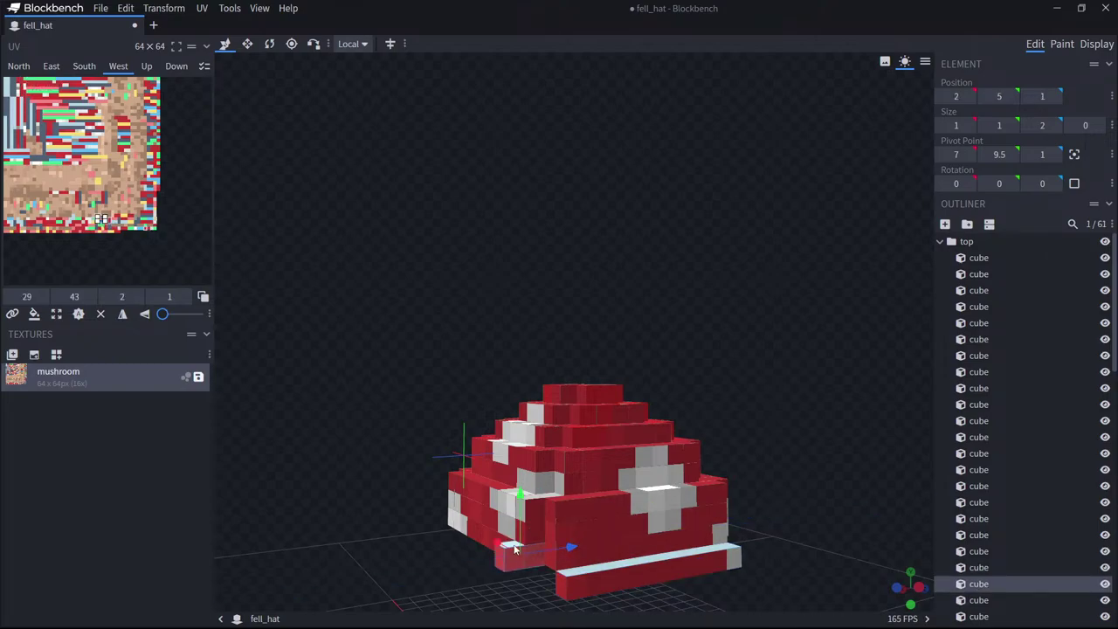
mouse_move(496, 548)
mouse_down()
mouse_move(520, 561)
mouse_move(510, 556)
mouse_up()
drag(670, 603, 707, 606)
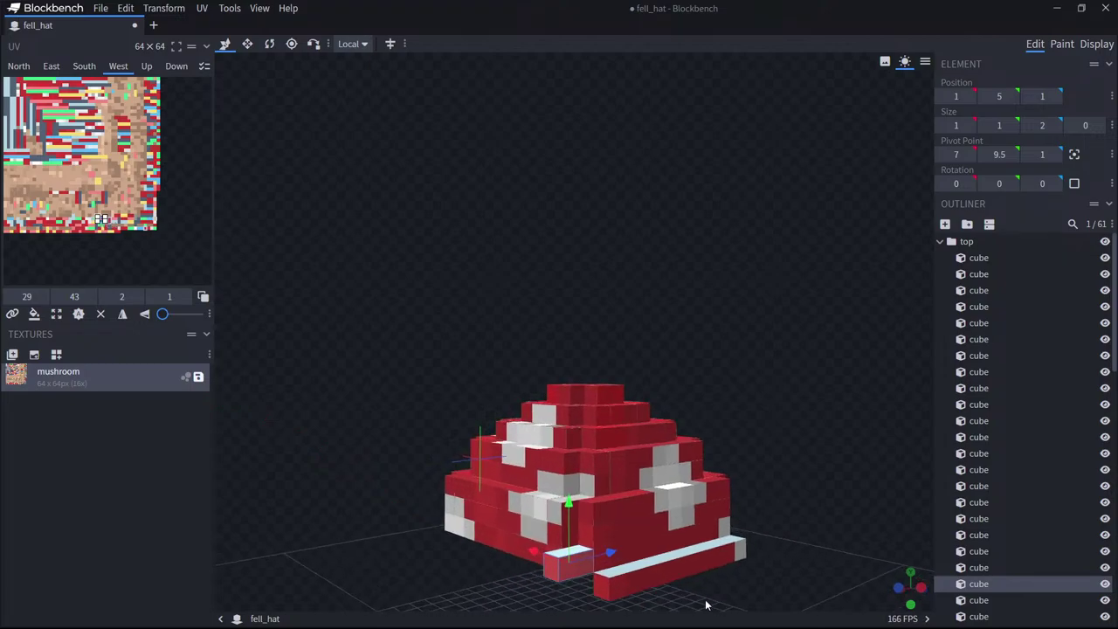
drag(566, 499, 568, 522)
drag(793, 561, 616, 567)
Duplicate the new corner cube, place the copy at position 2, 4, 1, and shorten it to 1 unit along Z.
key(ctrl+d)
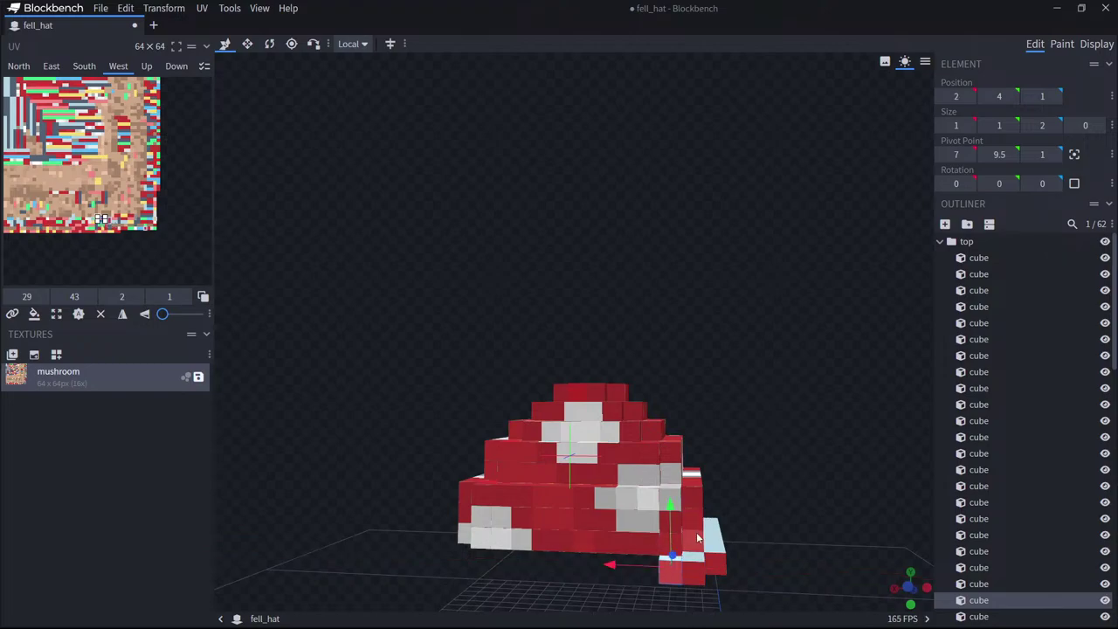
drag(753, 544, 642, 549)
click(251, 45)
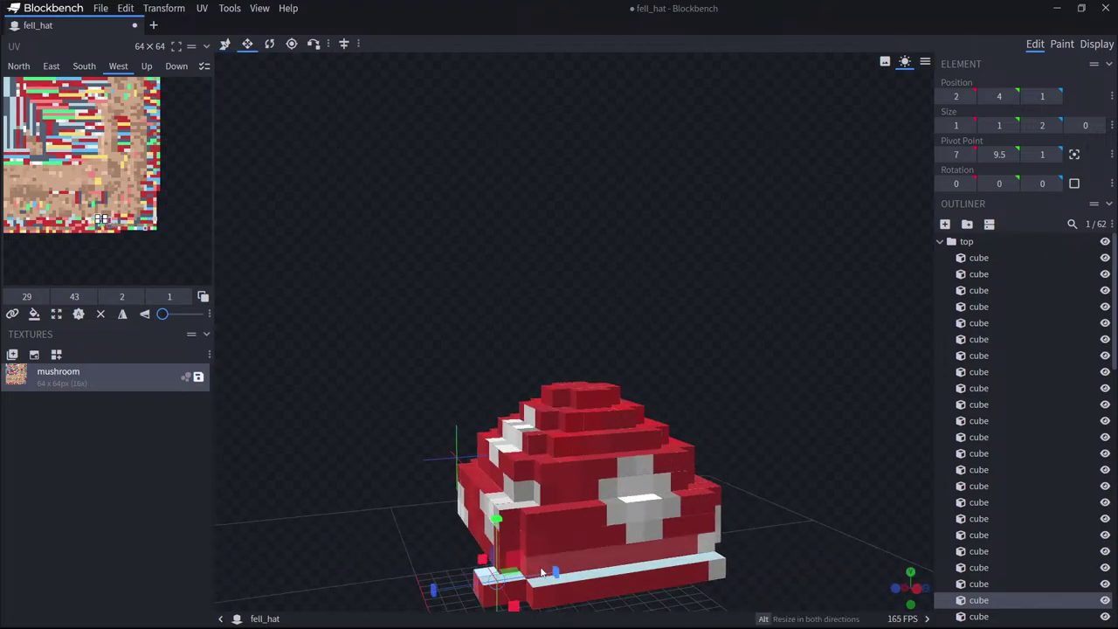
drag(552, 576, 538, 578)
drag(686, 608, 755, 606)
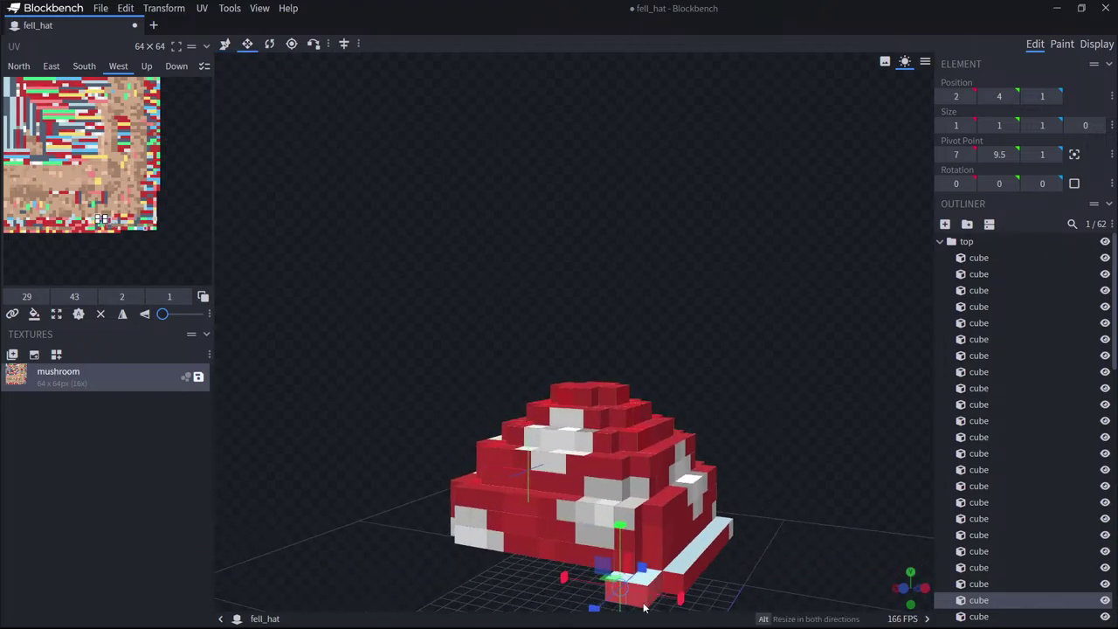
mouse_move(553, 576)
mouse_down()
mouse_move(536, 579)
mouse_move(554, 582)
mouse_up()
drag(785, 580, 565, 579)
Shorten the long lowered cube on the cap's west side to 8 units along Z.
click(620, 584)
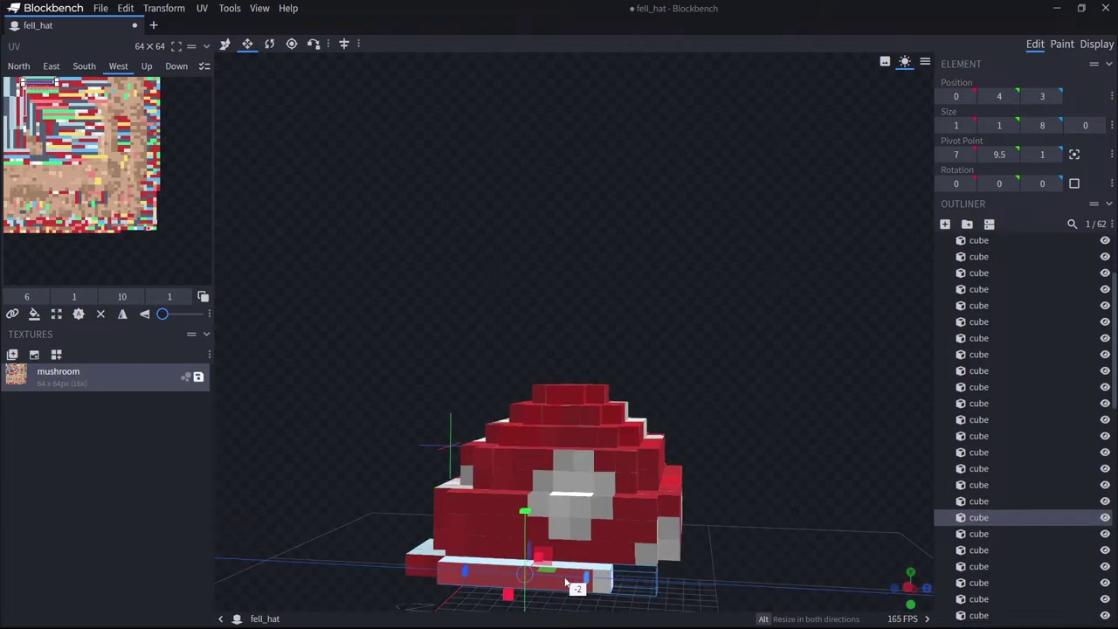
drag(646, 600, 787, 550)
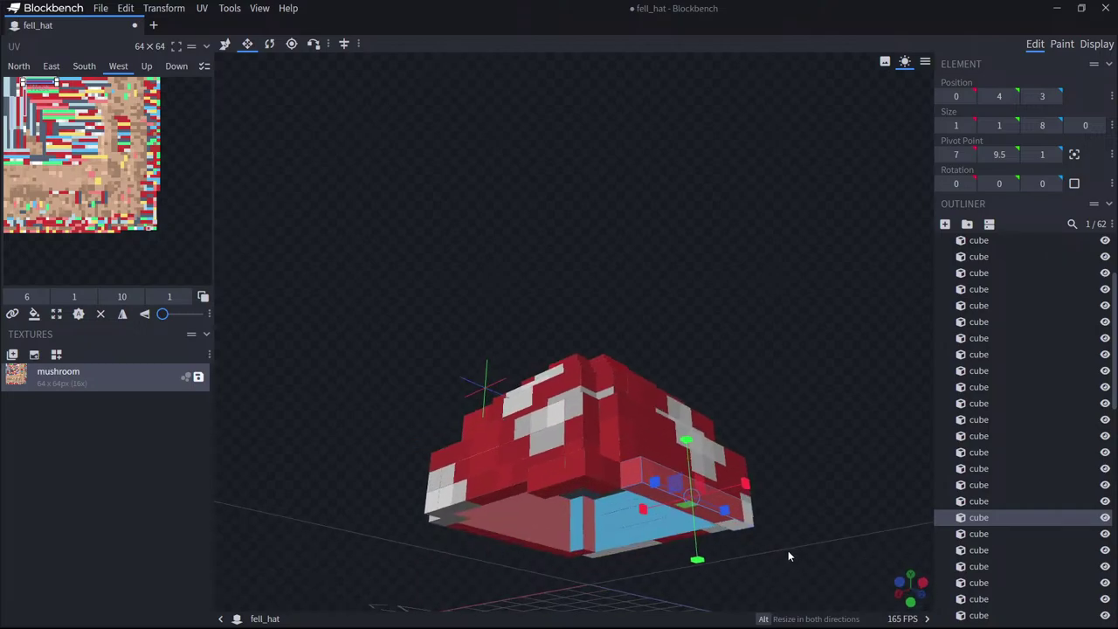
Duplicate the 8-unit lower cube on the cap's west side, place the copy at position 0, 3, 3, and shorten it to 7 units along Z.
drag(846, 467, 805, 257)
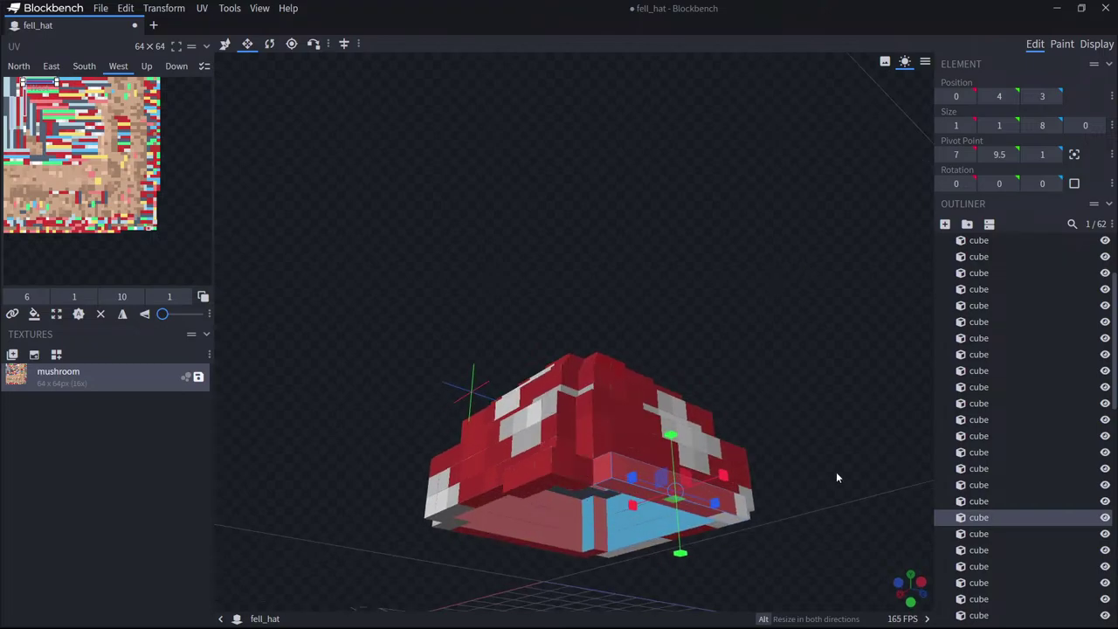
click(225, 44)
key(ctrl+d)
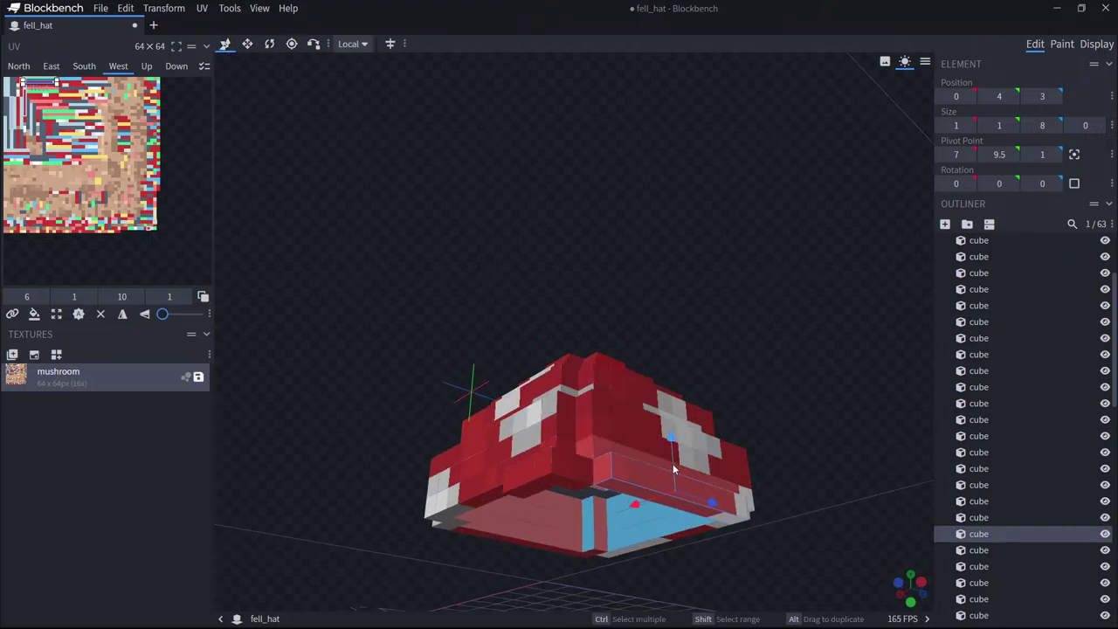
drag(671, 436, 673, 463)
drag(793, 448, 318, 224)
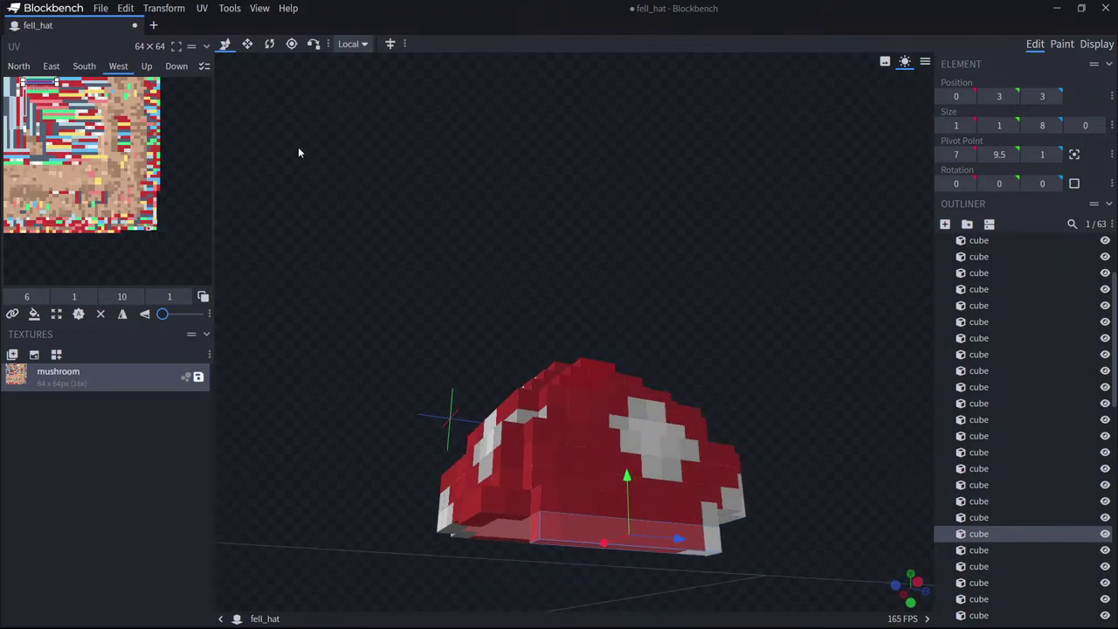
click(247, 45)
drag(656, 545, 671, 545)
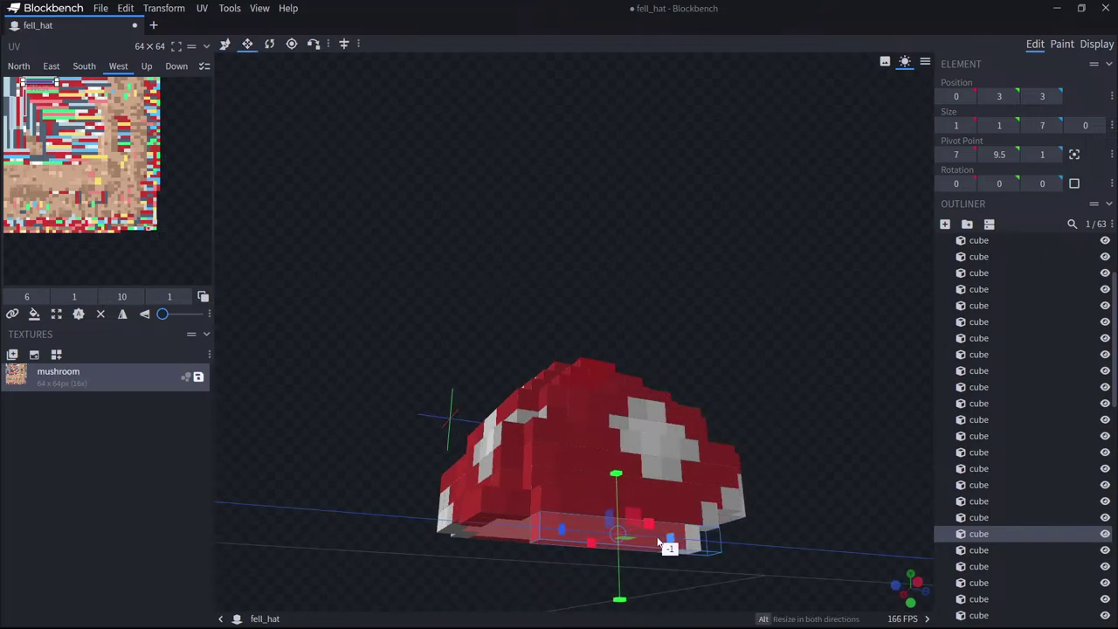
Duplicate the 2-unit northwest corner cube at position 1, 4, 1 and move the copy to position 1, 3, 1.
drag(815, 549, 798, 568)
click(578, 530)
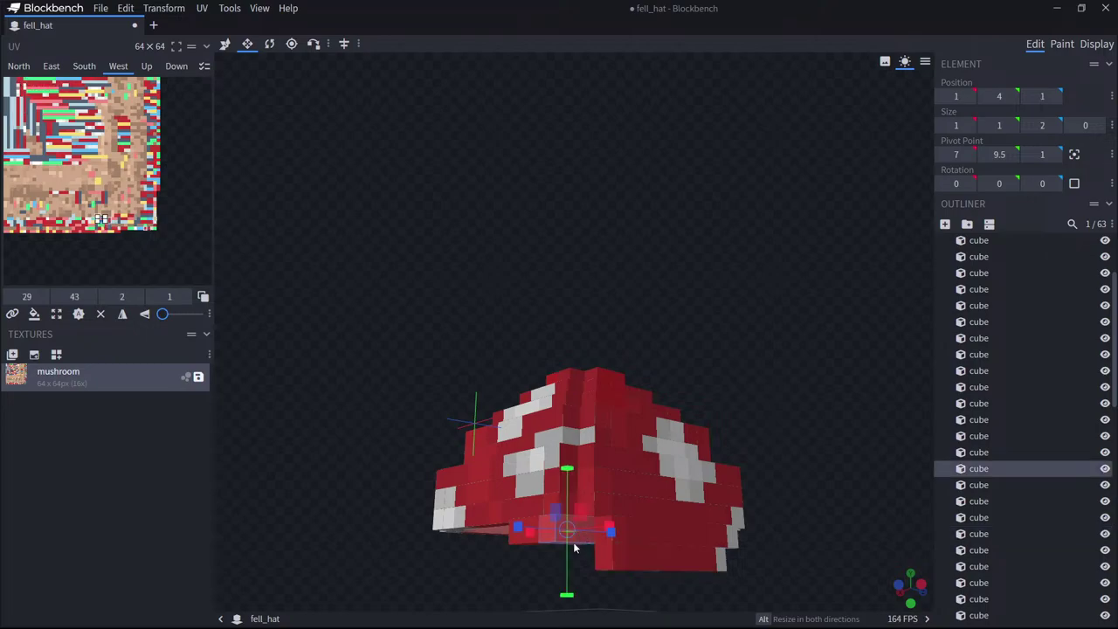
key(ctrl+d)
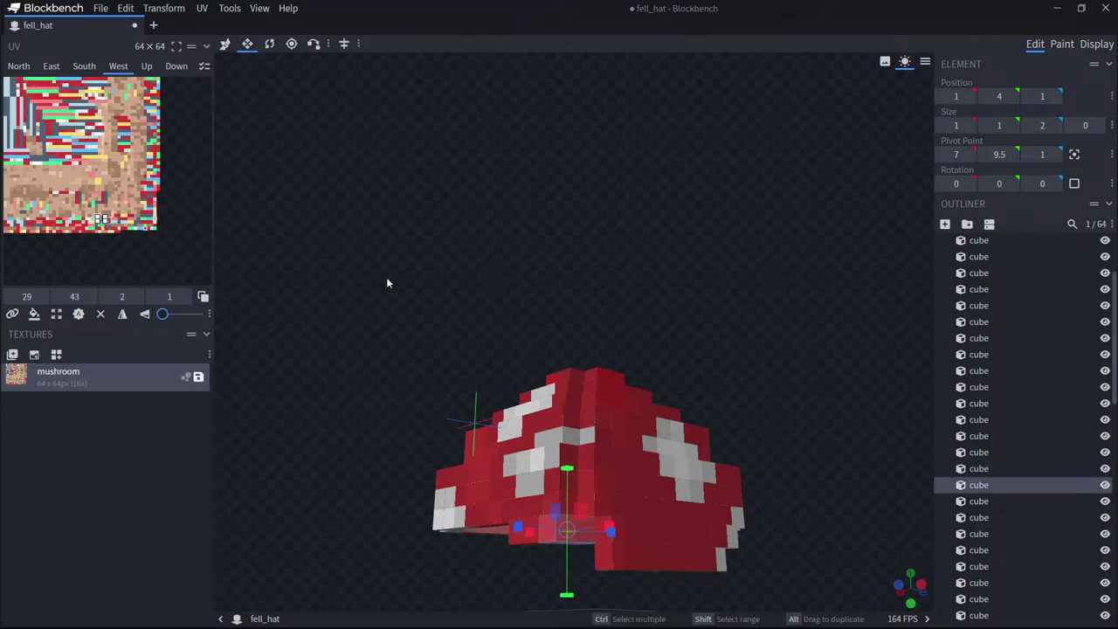
click(225, 44)
drag(568, 470, 583, 499)
Duplicate the north-edge cube at position 2, 4, 1, lower the copy to position 2, 3, 1, and shorten it to 1 unit along X.
drag(602, 511, 700, 584)
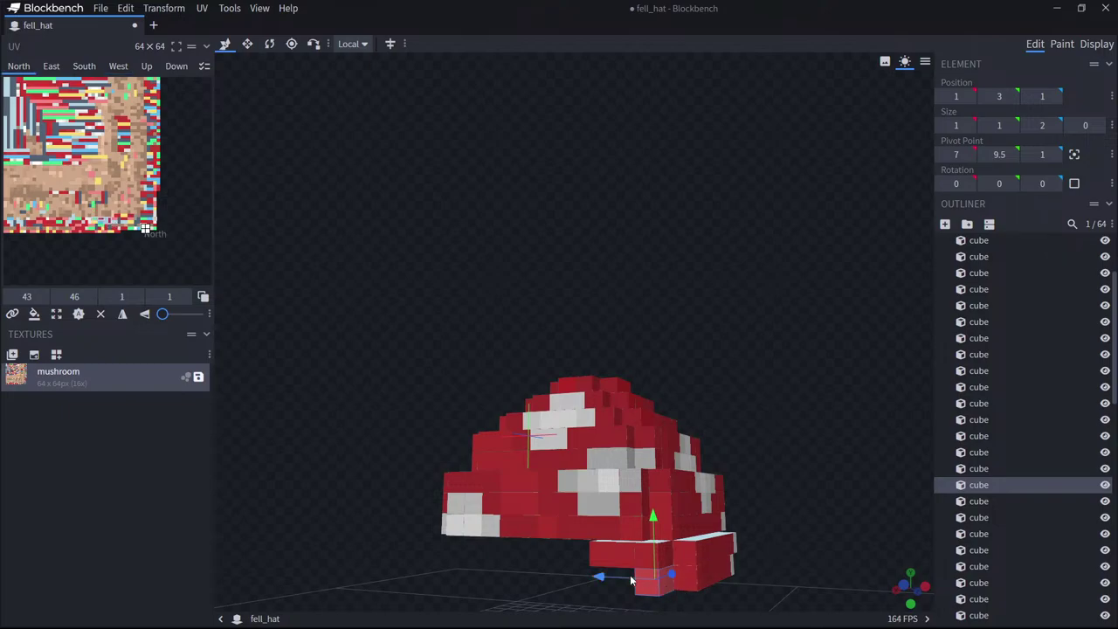
mouse_move(631, 580)
mouse_down()
mouse_move(848, 546)
mouse_move(632, 585)
mouse_up()
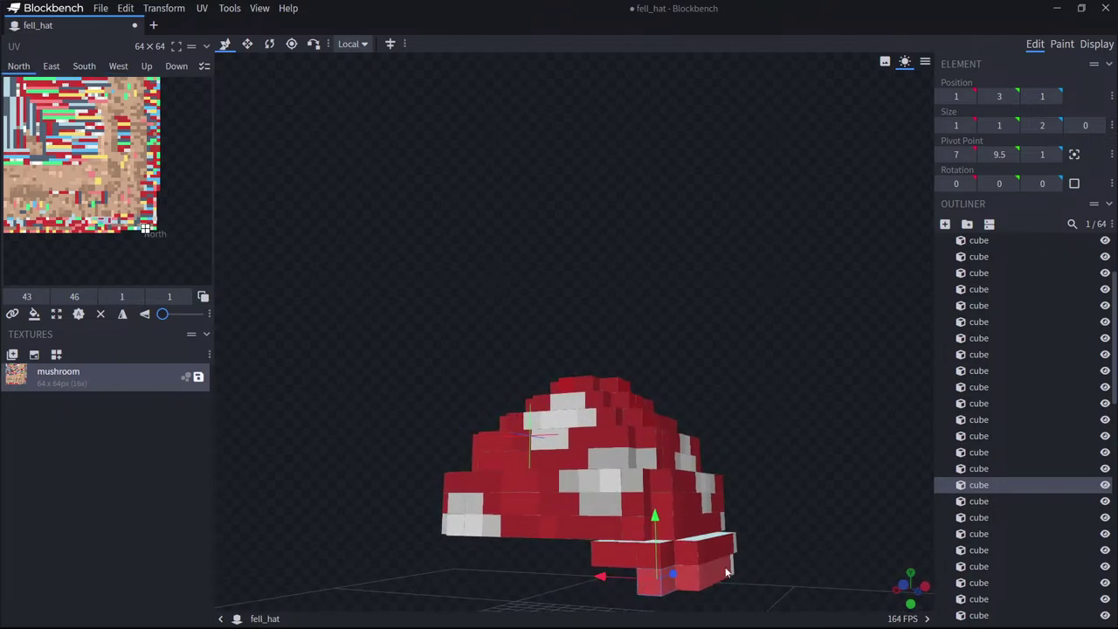
click(615, 554)
key(ctrl+c)
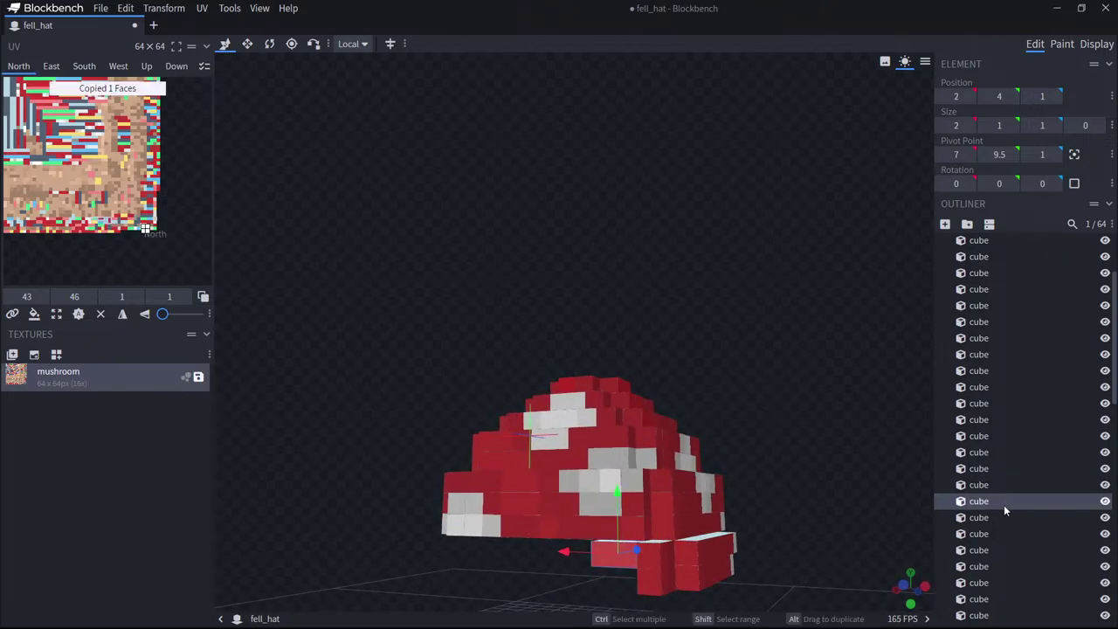
key(ctrl+v)
drag(617, 492, 634, 523)
click(247, 45)
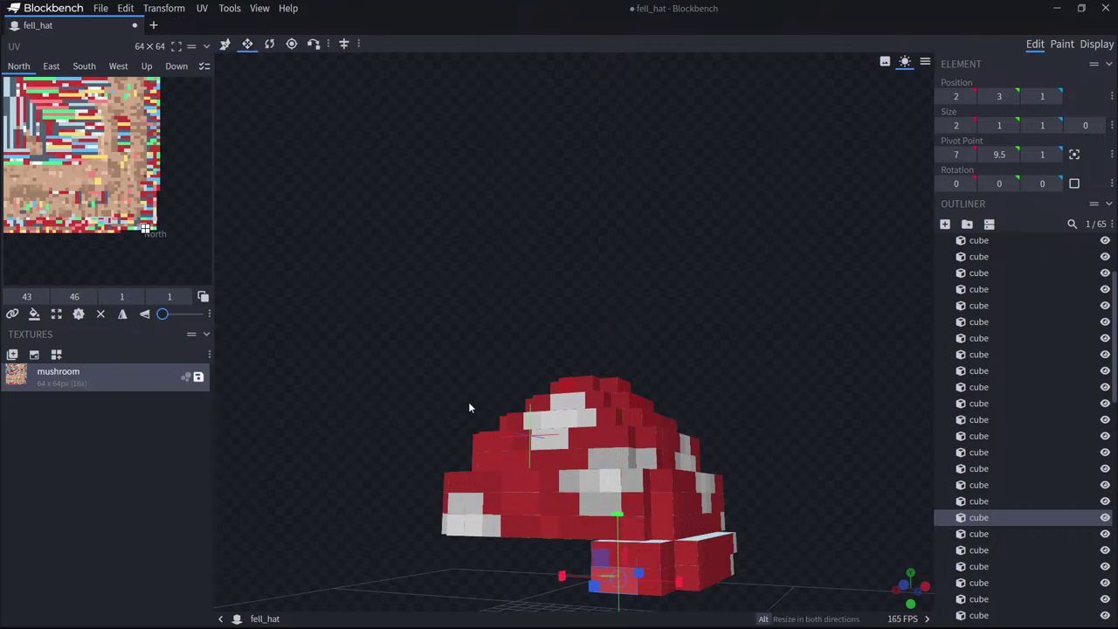
drag(563, 578, 585, 583)
Lengthen the upper north-edge cube at position 2, 4, 1 along X and extend the cube directly beneath it to 3 units.
mouse_move(864, 583)
mouse_down()
mouse_move(873, 565)
mouse_move(868, 573)
mouse_up()
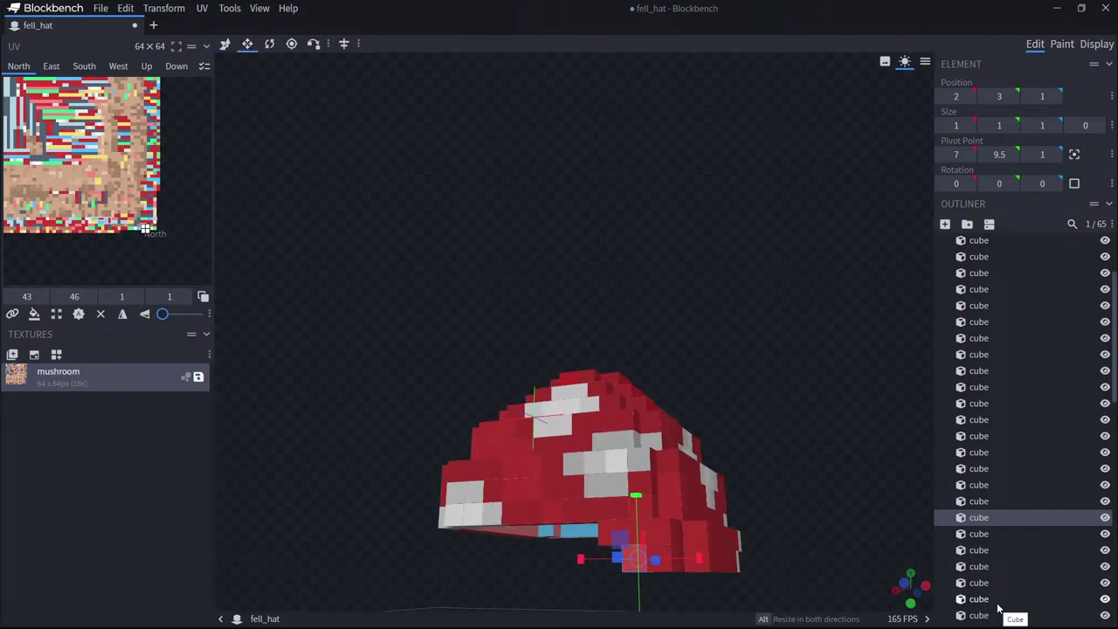
drag(561, 168, 618, 544)
click(651, 556)
click(652, 554)
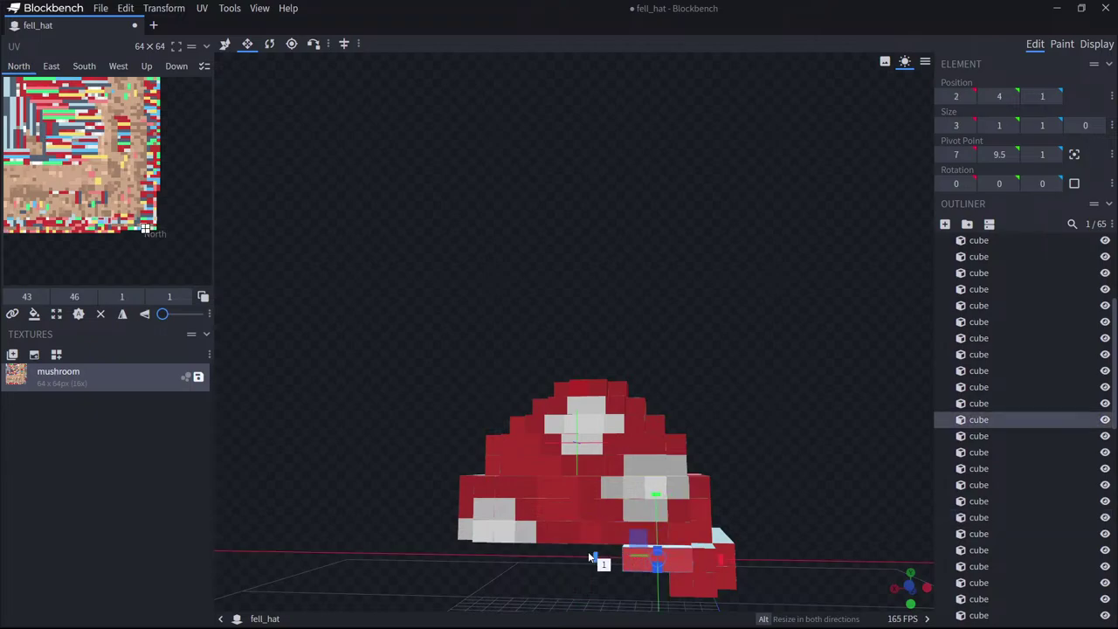
click(630, 578)
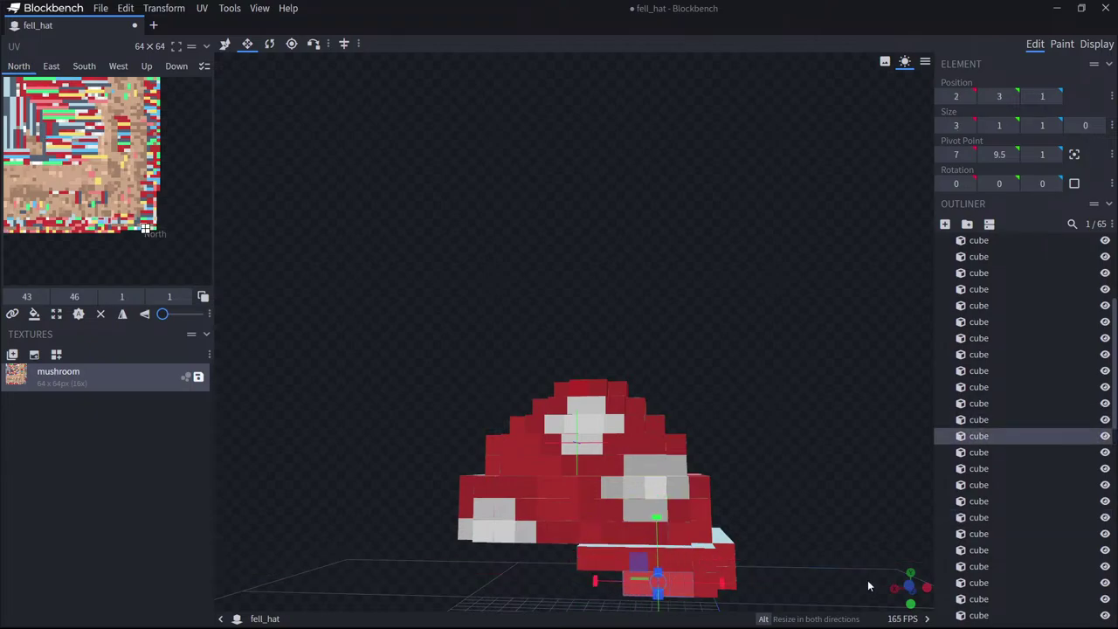
Duplicate the 7-unit lowest cube on the west side, place the copy at position 0, 2, 3, and shorten it to 5 units along Z.
drag(867, 580, 799, 548)
click(682, 526)
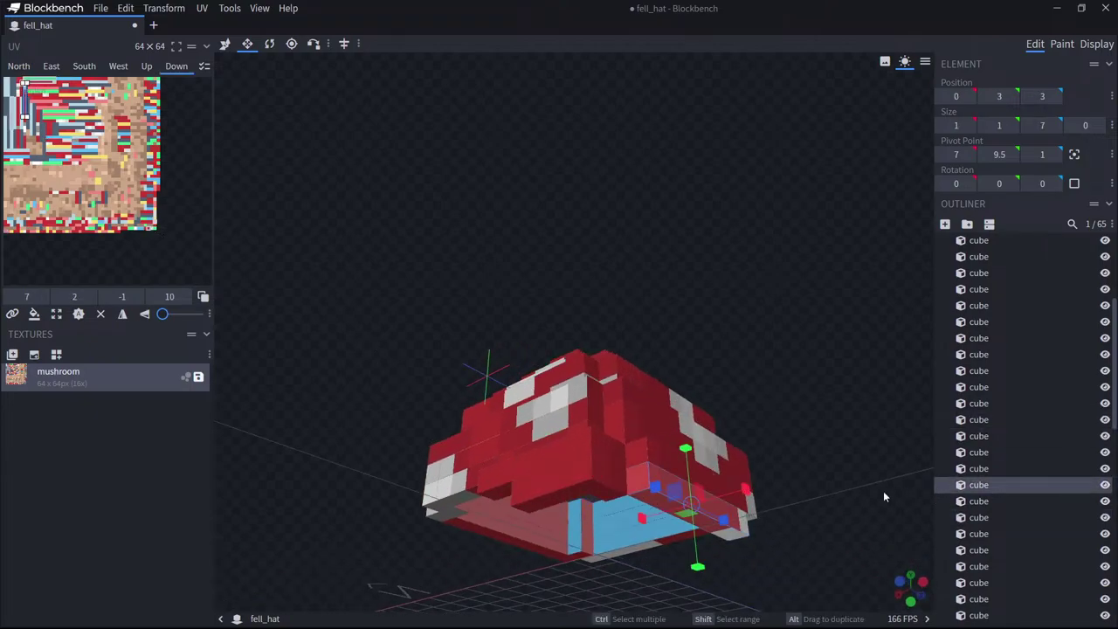
key(ctrl+d)
drag(864, 448, 799, 439)
click(226, 46)
drag(622, 439, 623, 464)
click(247, 44)
drag(675, 530, 627, 530)
Duplicate the lowest 2-unit northwest corner cube at position 1, 3, 1 and move the copy down one unit.
drag(845, 536, 769, 557)
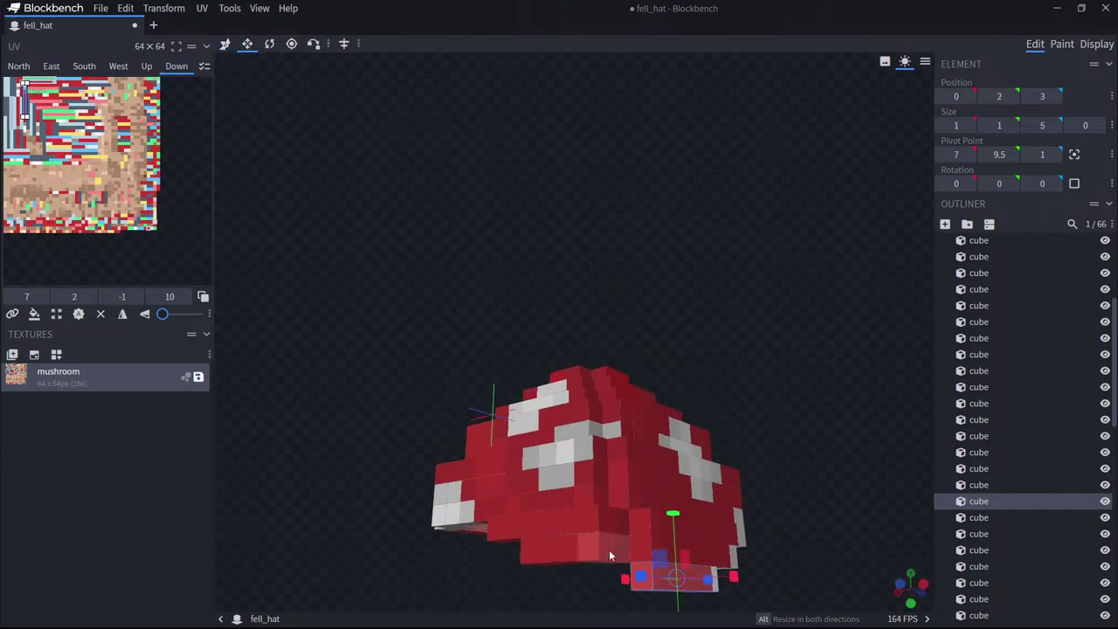
click(608, 555)
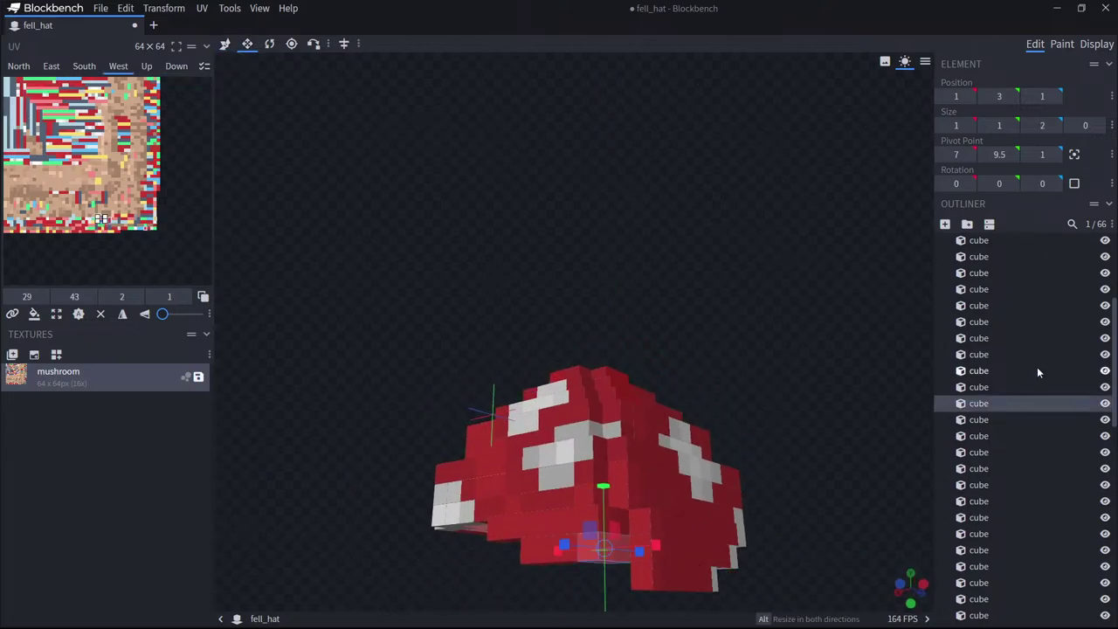
click(230, 44)
drag(605, 490, 616, 512)
Duplicate the 3-unit north-edge cube at position 2, 3, 1 and move the copy to position 2, 2, 1.
middle_drag(617, 516, 683, 566)
click(646, 575)
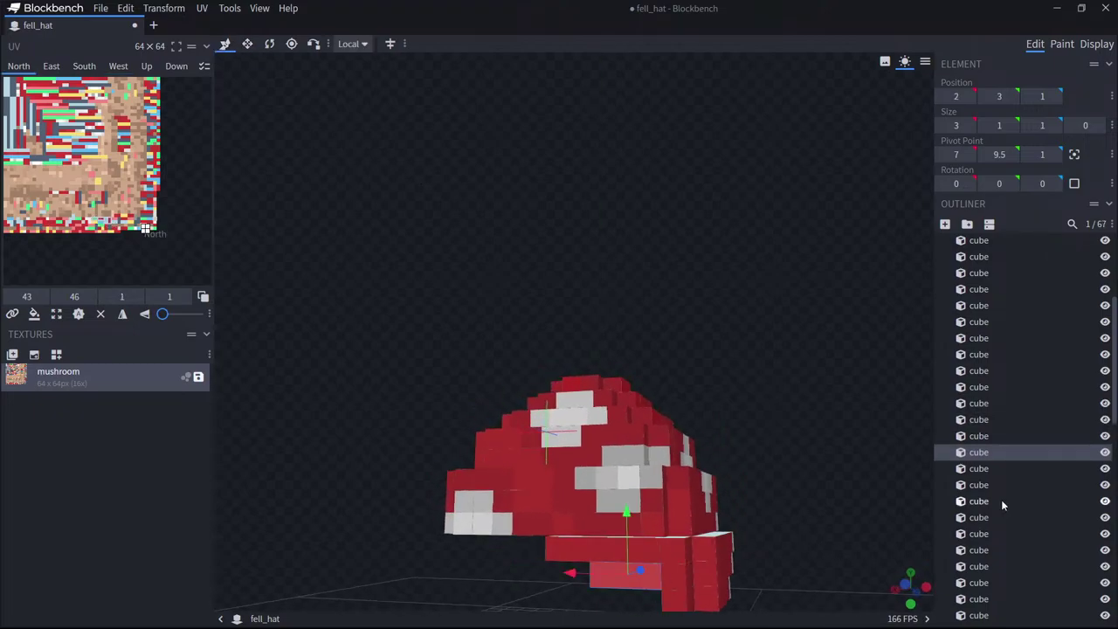
key(ctrl+d)
drag(627, 511, 629, 535)
Delete the 2-unit southeast corner cube at position 11, 5, 12.
drag(845, 558, 623, 533)
click(529, 515)
click(247, 44)
click(502, 527)
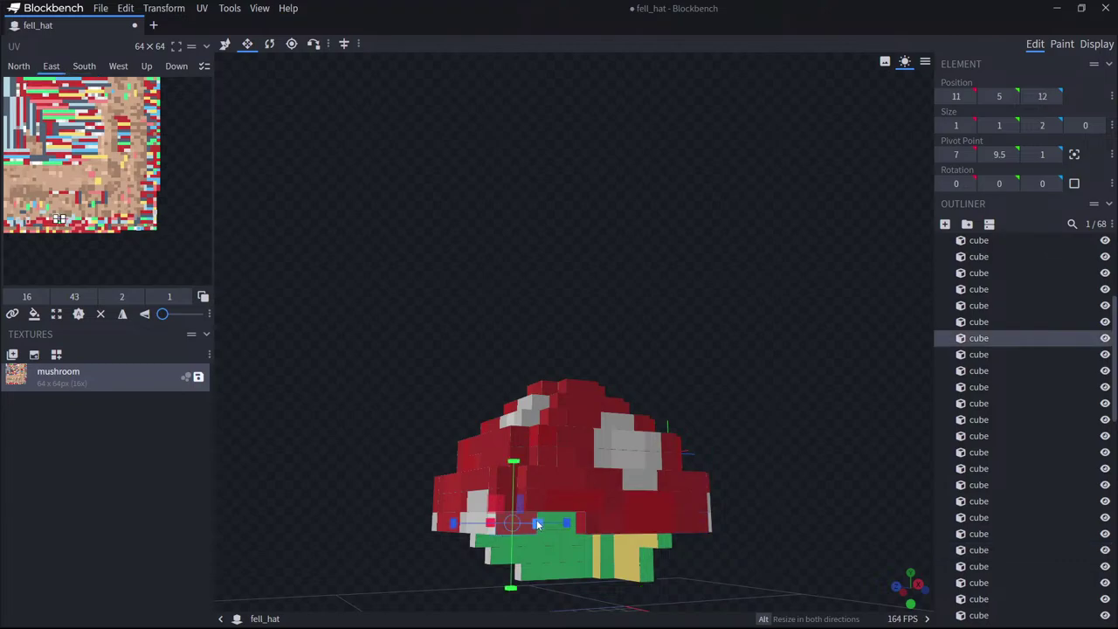
key(Delete)
Shorten the south brim cube at position 3, 5, 13 to 5 units along X and delete the southeast corner cube one level above.
drag(600, 531, 874, 532)
click(546, 534)
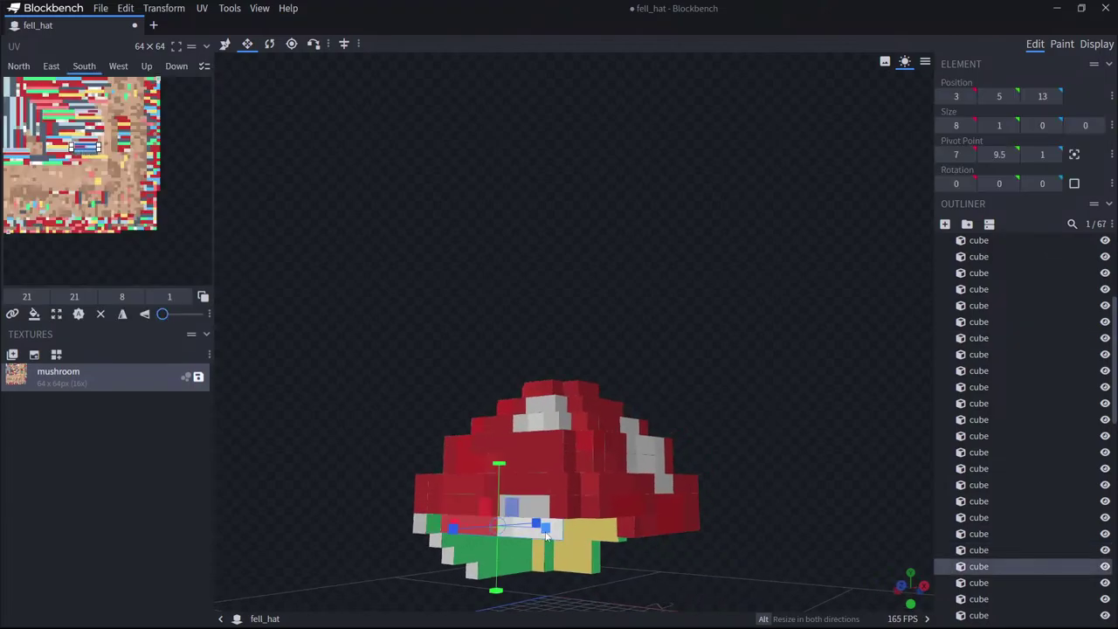
drag(543, 532, 500, 528)
drag(679, 560, 674, 535)
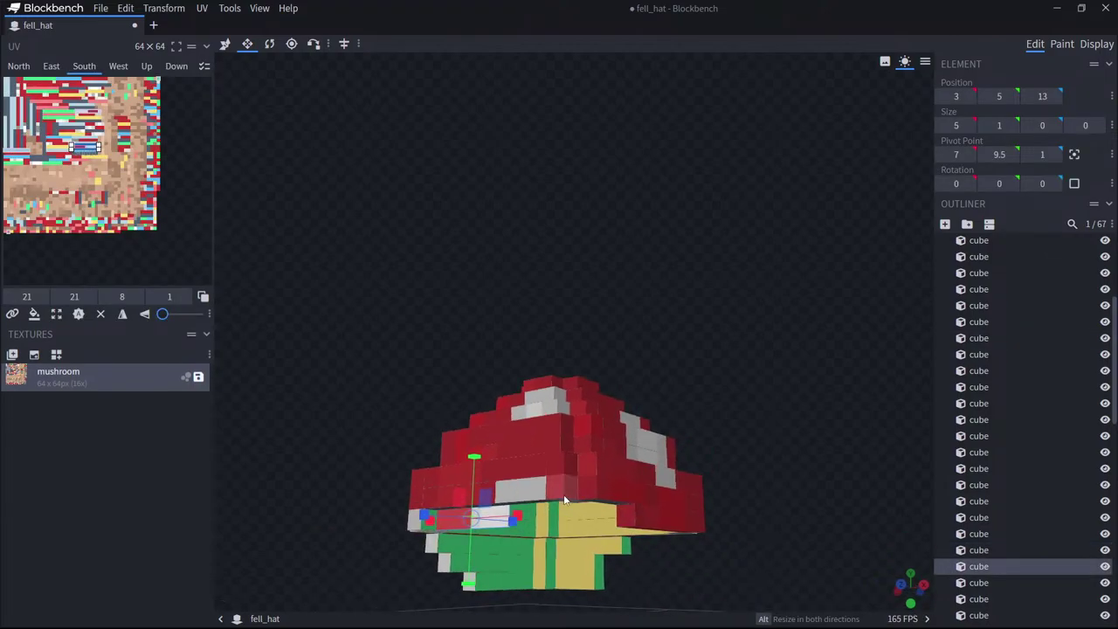
click(572, 497)
key(Delete)
Trim the east and south brim cubes at height 6 beside the removed corner, and shorten the east cube at height 5 to 7 units along Z.
click(589, 495)
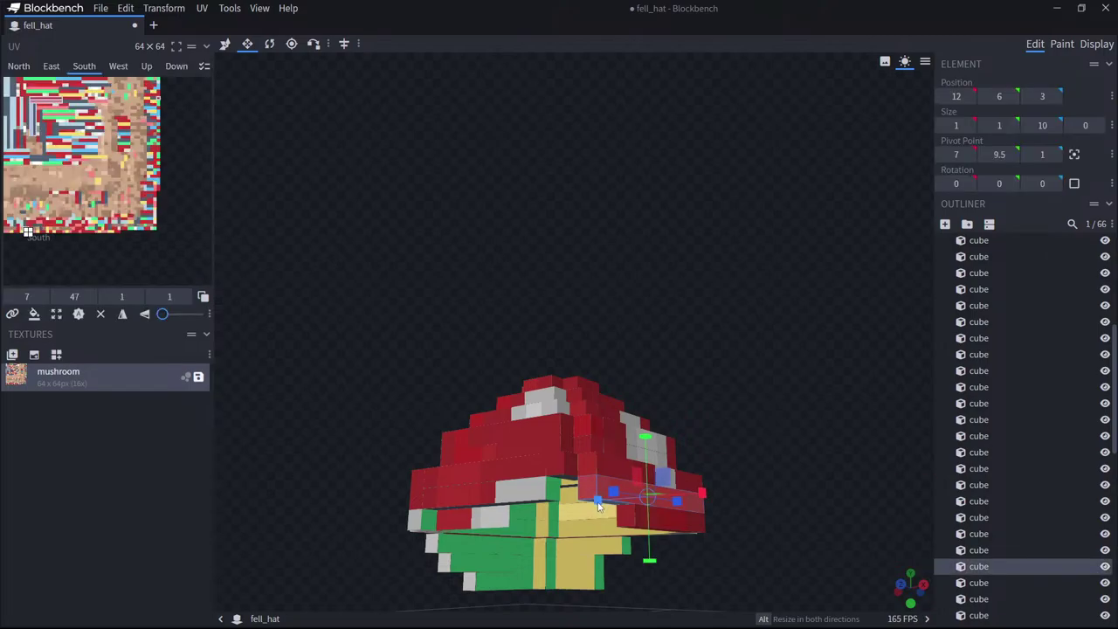
click(552, 496)
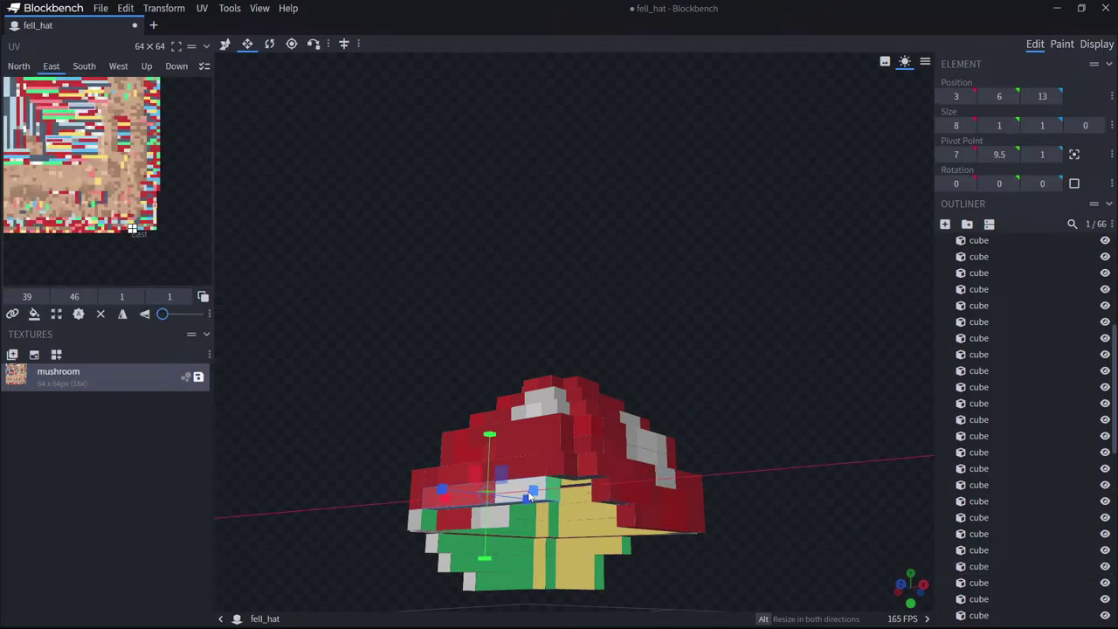
click(659, 516)
drag(659, 515, 603, 499)
drag(803, 526, 873, 472)
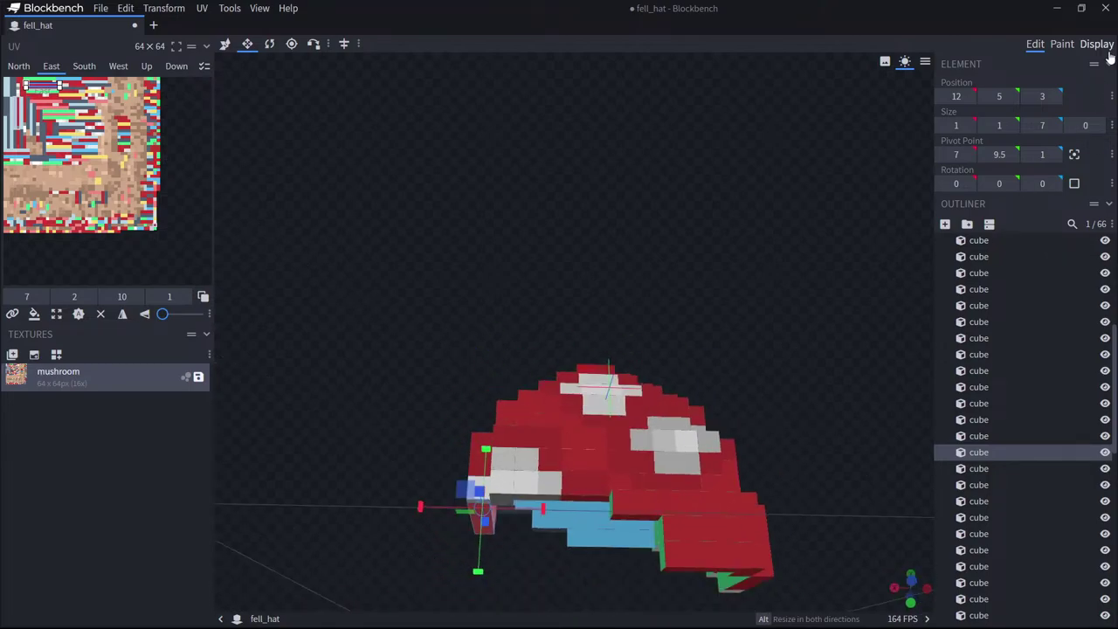
In Display mode, rotate the hat in the head slot to -180, 33.75, -180 and translate it to -1.25, 5.75, -0.75.
click(1102, 48)
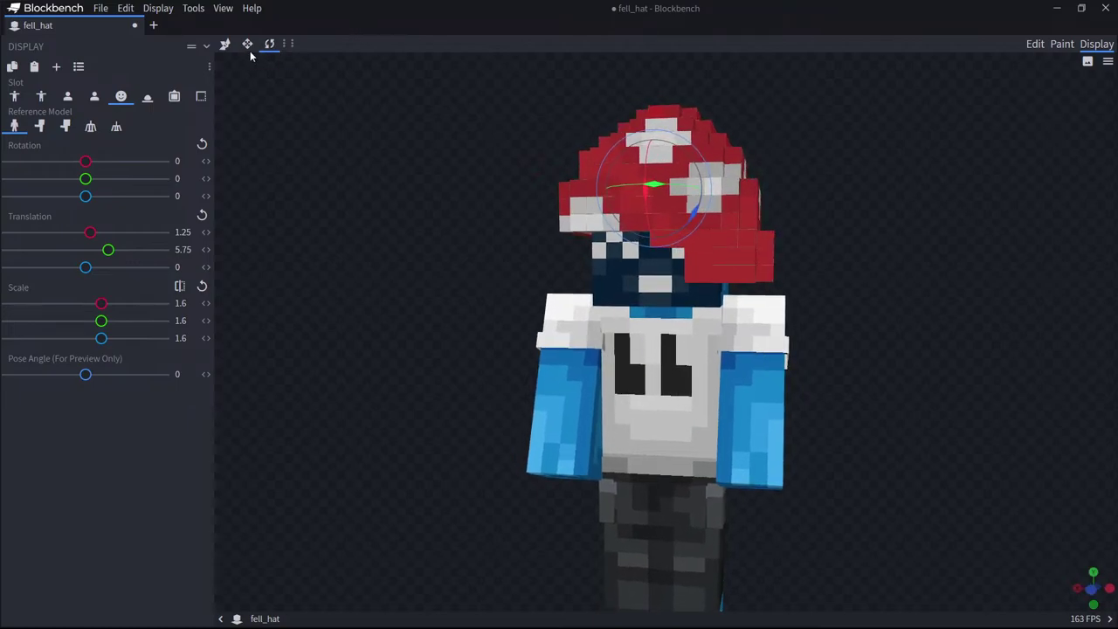
drag(655, 189, 700, 199)
drag(919, 222, 950, 229)
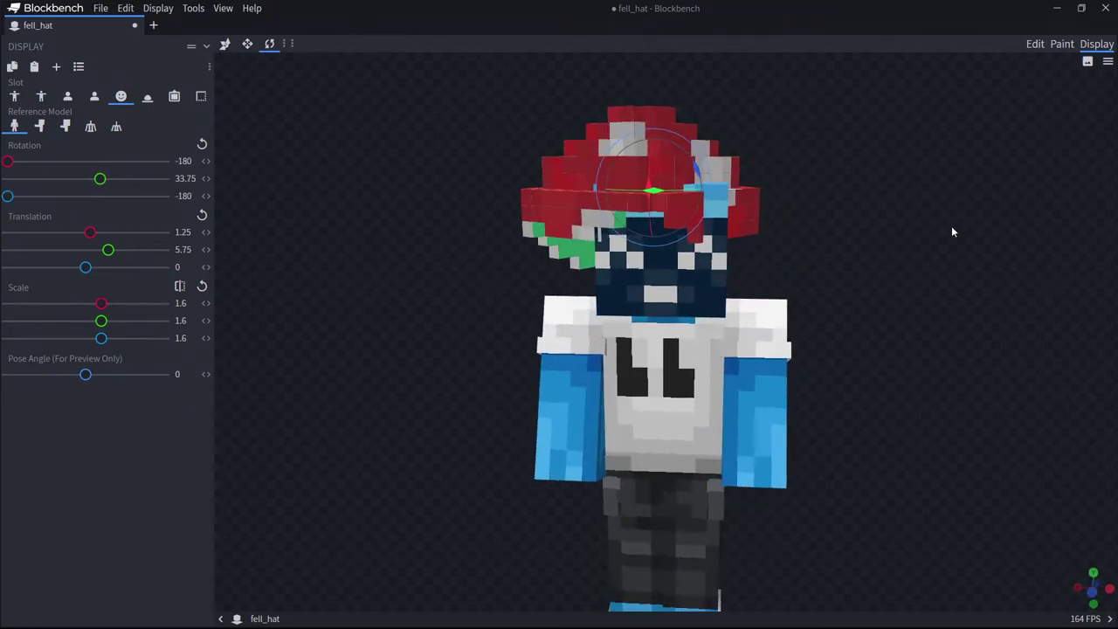
click(228, 44)
drag(601, 187, 721, 195)
drag(866, 215, 973, 210)
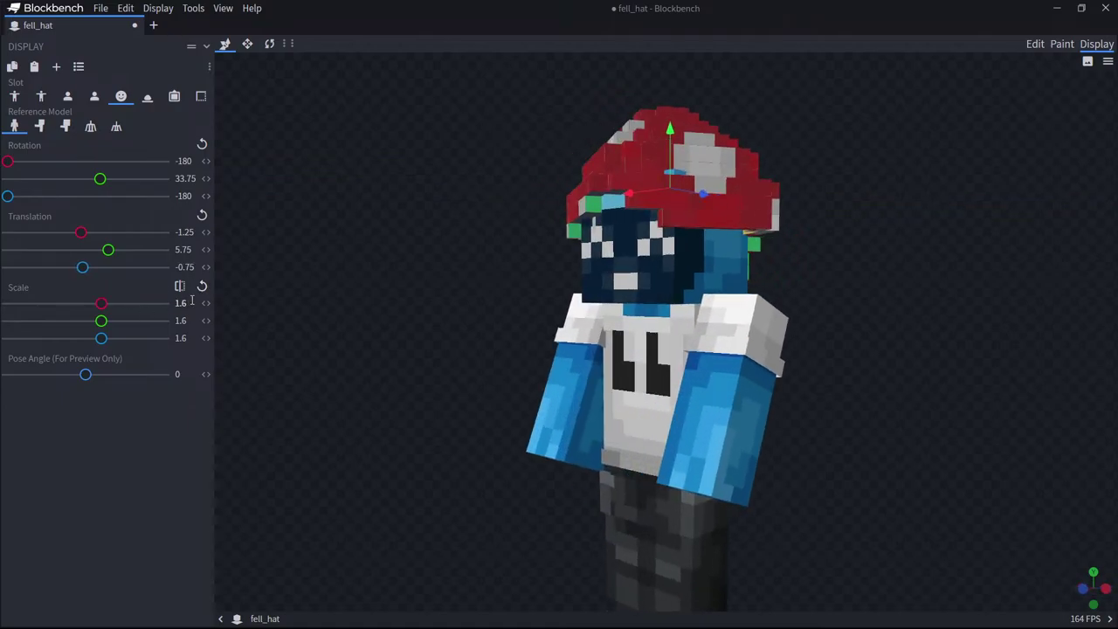
Set the head-slot display scale to 1.8 on all three axes.
click(183, 306)
key(BackSpace)
text(8)
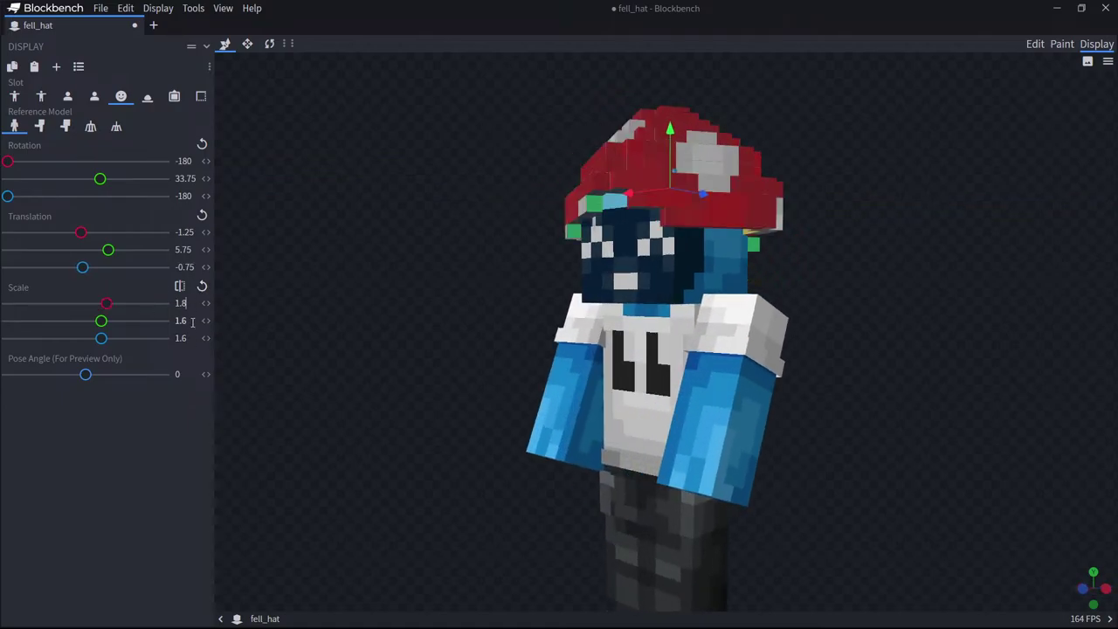
click(185, 321)
key(BackSpace)
text(88)
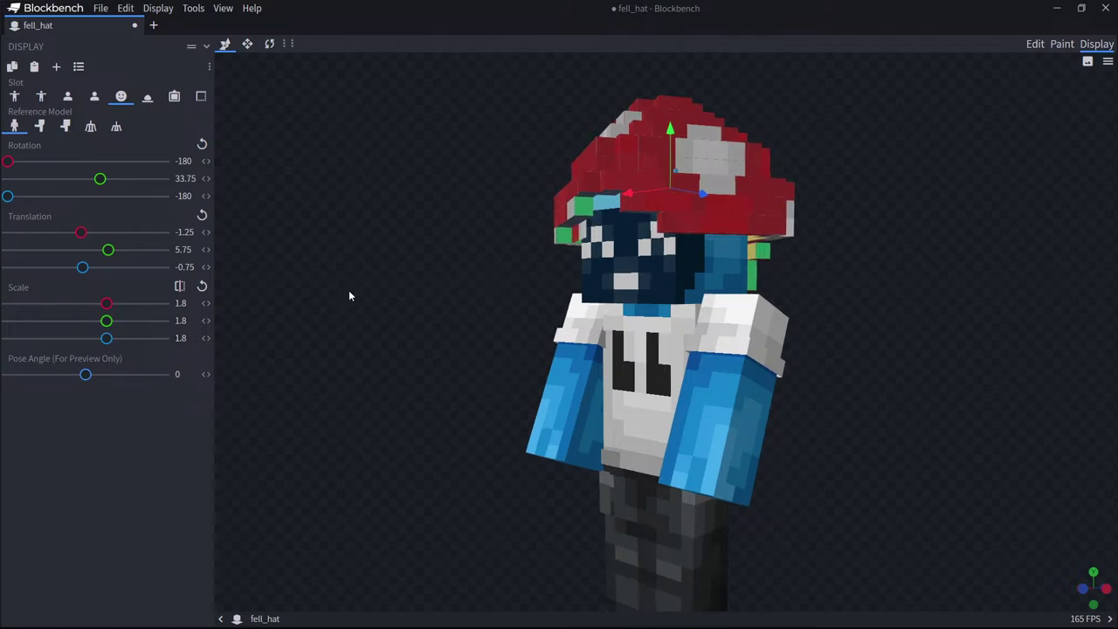
Raise the hat slightly along Y on the player's head and check its fit from several sides.
drag(535, 296, 620, 271)
drag(679, 132, 672, 112)
drag(847, 206, 410, 200)
In Edit mode, shorten the lowest north-edge cube at position 2, 2, 1 to 1 unit along X.
click(1035, 44)
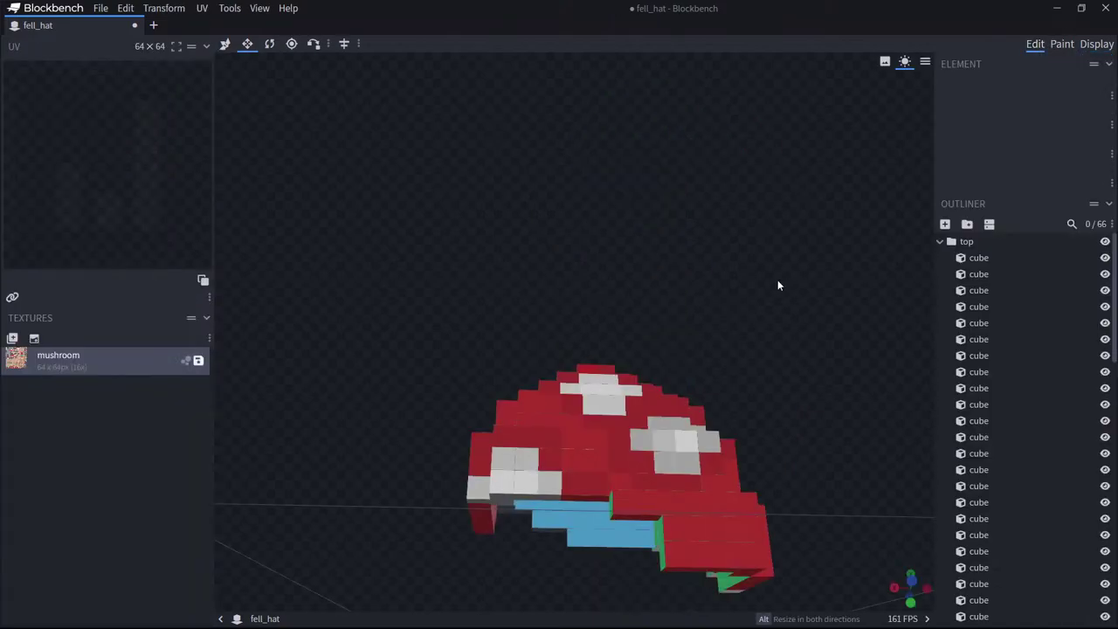
drag(777, 279, 658, 295)
click(549, 540)
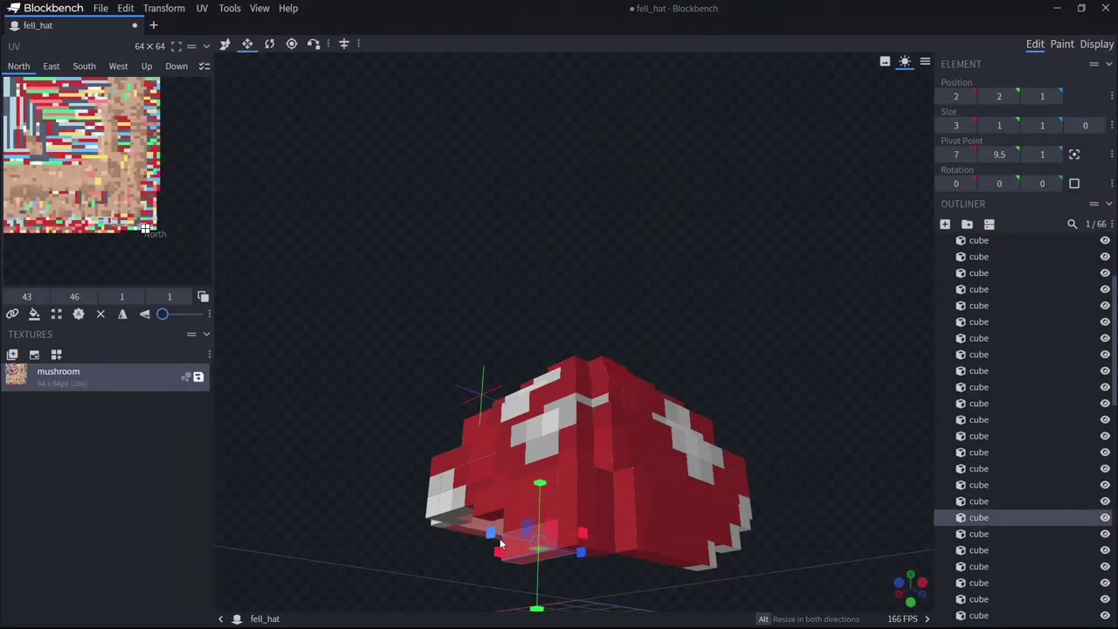
drag(496, 555, 501, 580)
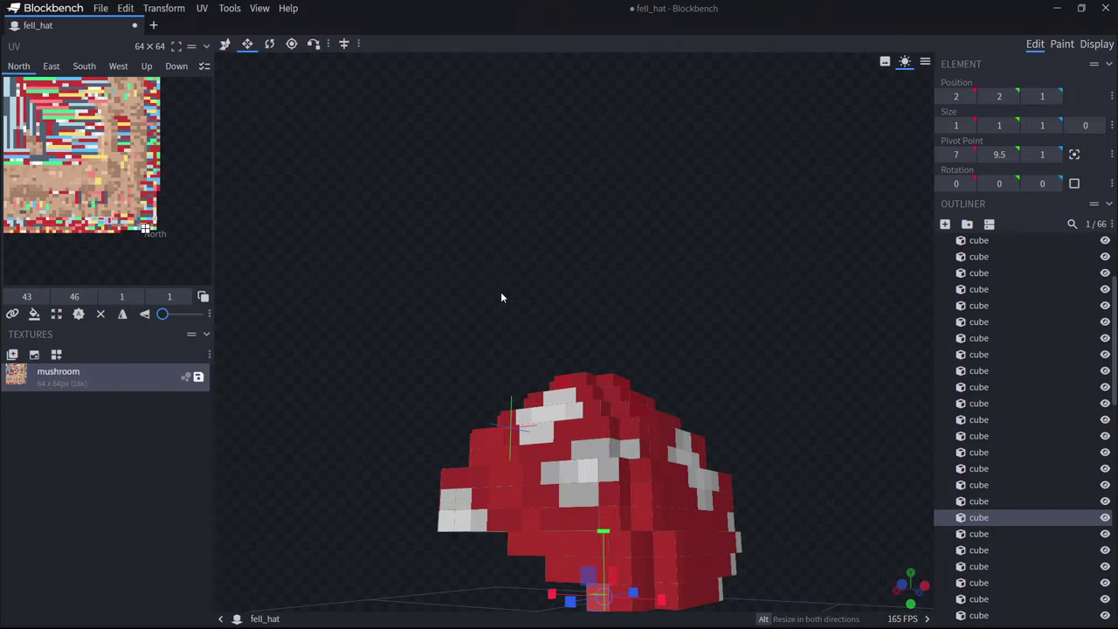
In Paint mode, paint the light-blue top faces of the lower brim cubes with the cap's bright red #e62525.
drag(669, 517, 688, 476)
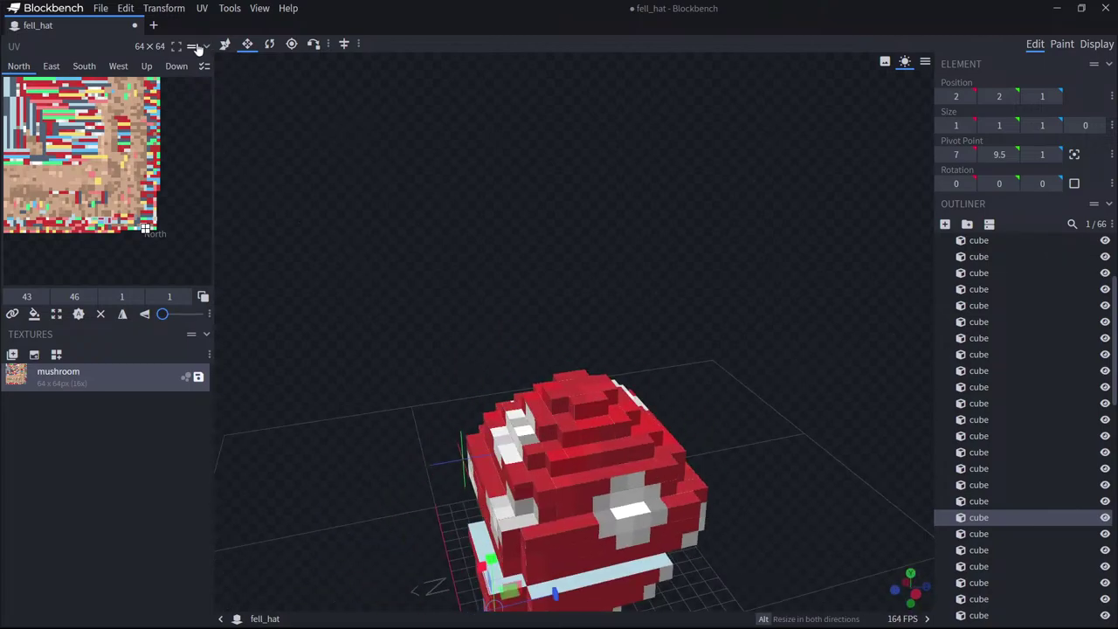
click(1061, 45)
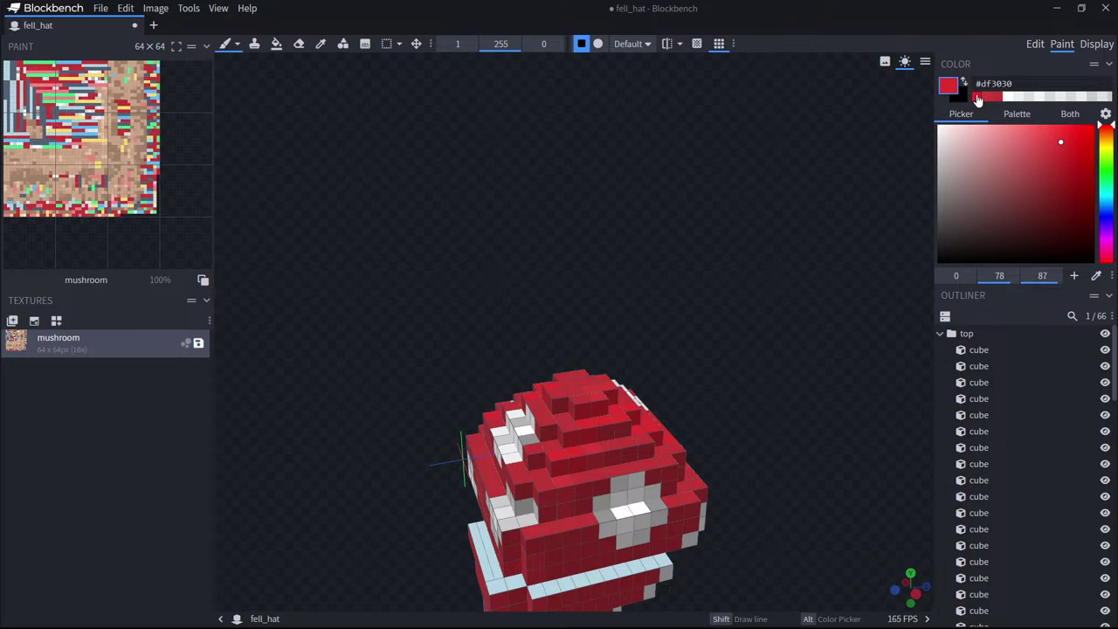
click(548, 592)
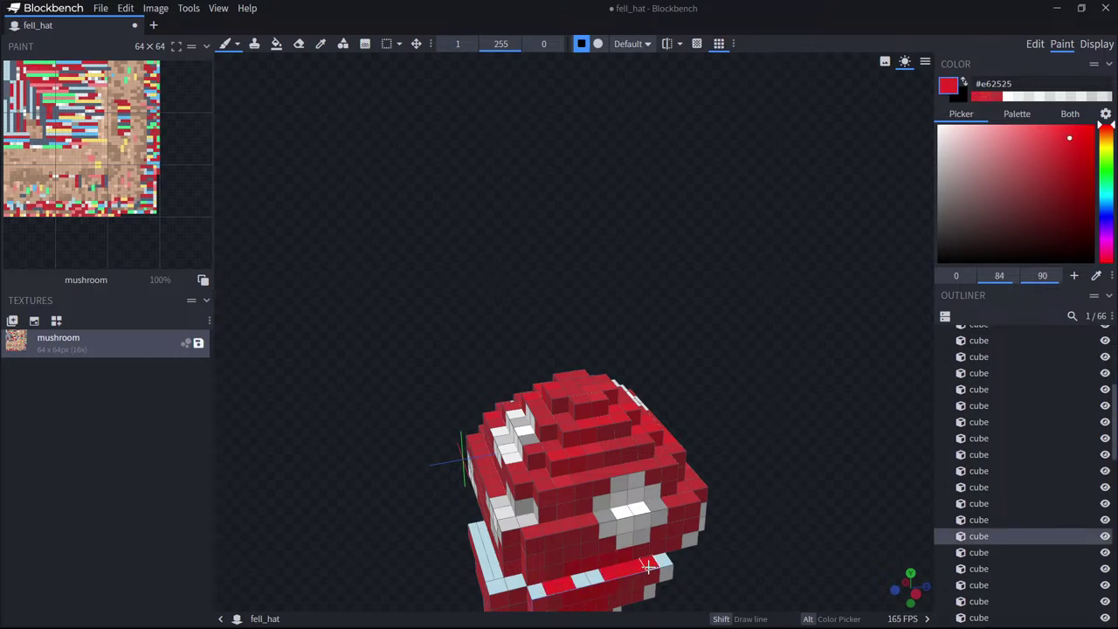
click(497, 585)
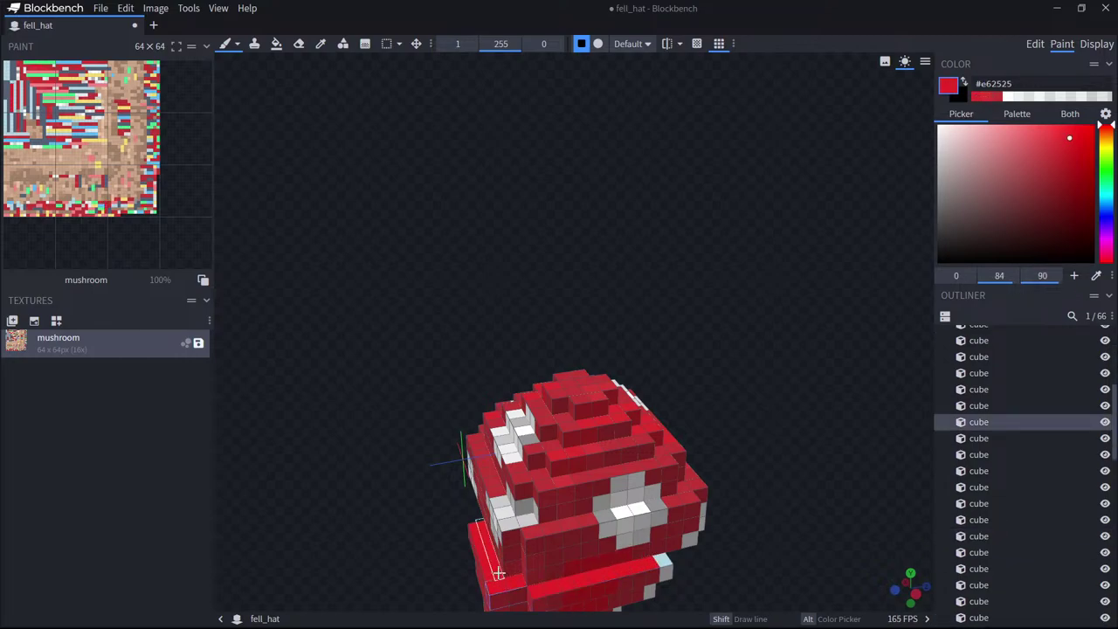
Touch up the faces of the lower brim cubes with the duller red #d53a3a sampled from the cap.
drag(402, 558, 488, 544)
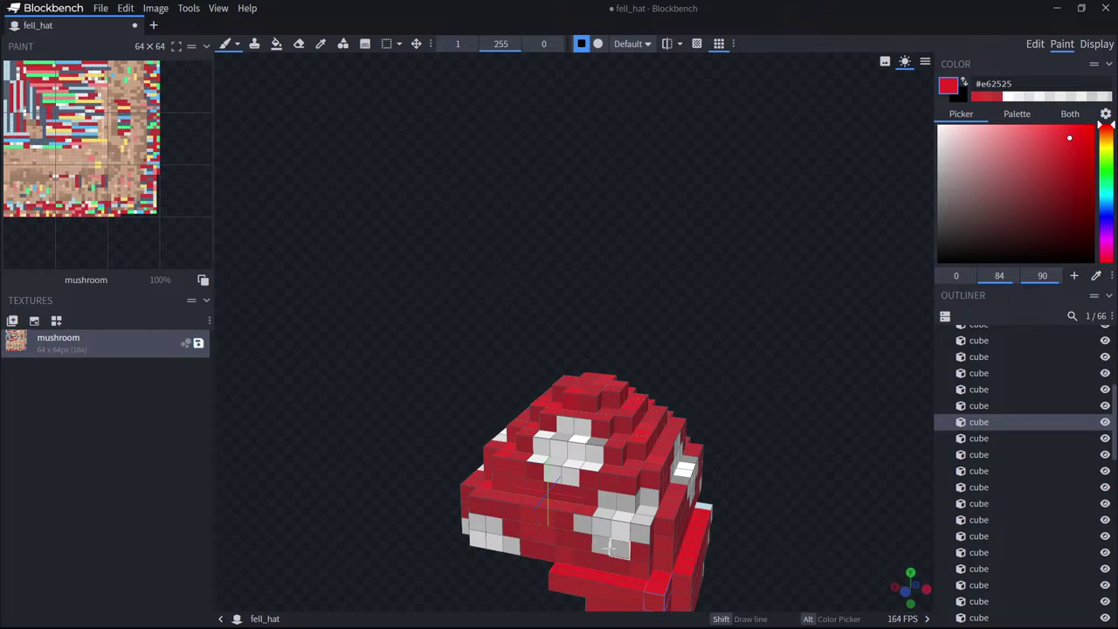
drag(776, 545, 758, 542)
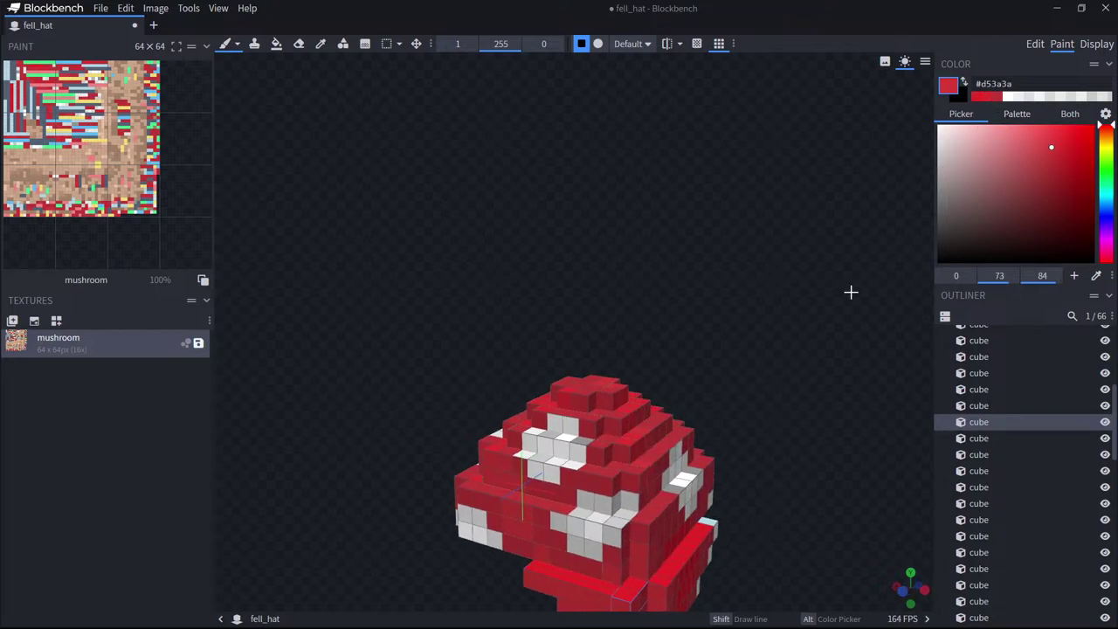
click(678, 565)
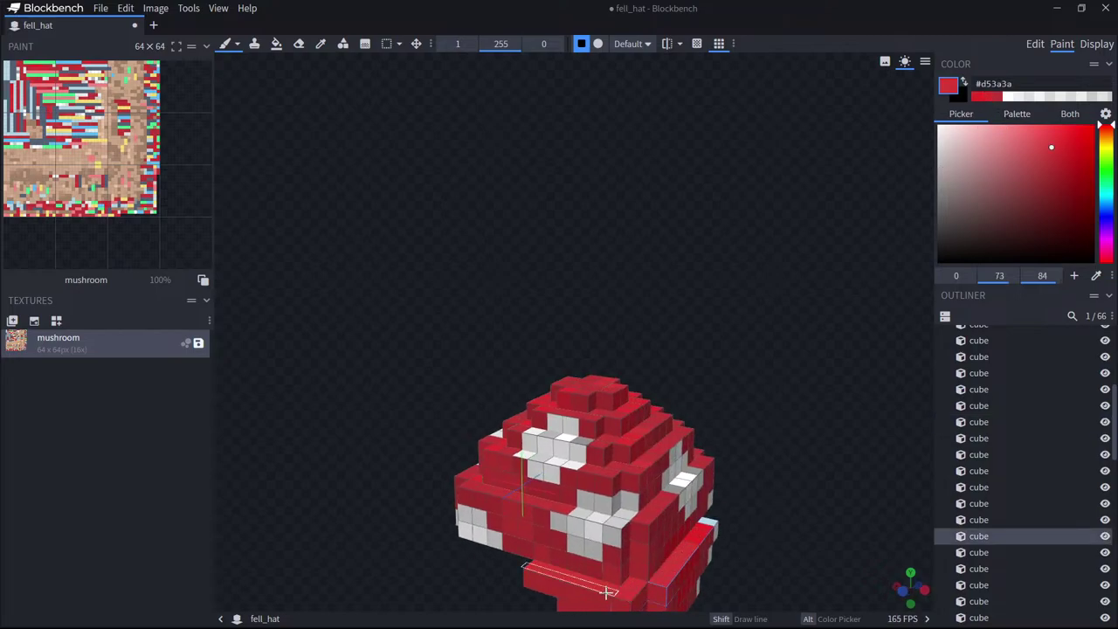
middle_drag(678, 576, 673, 536)
click(668, 547)
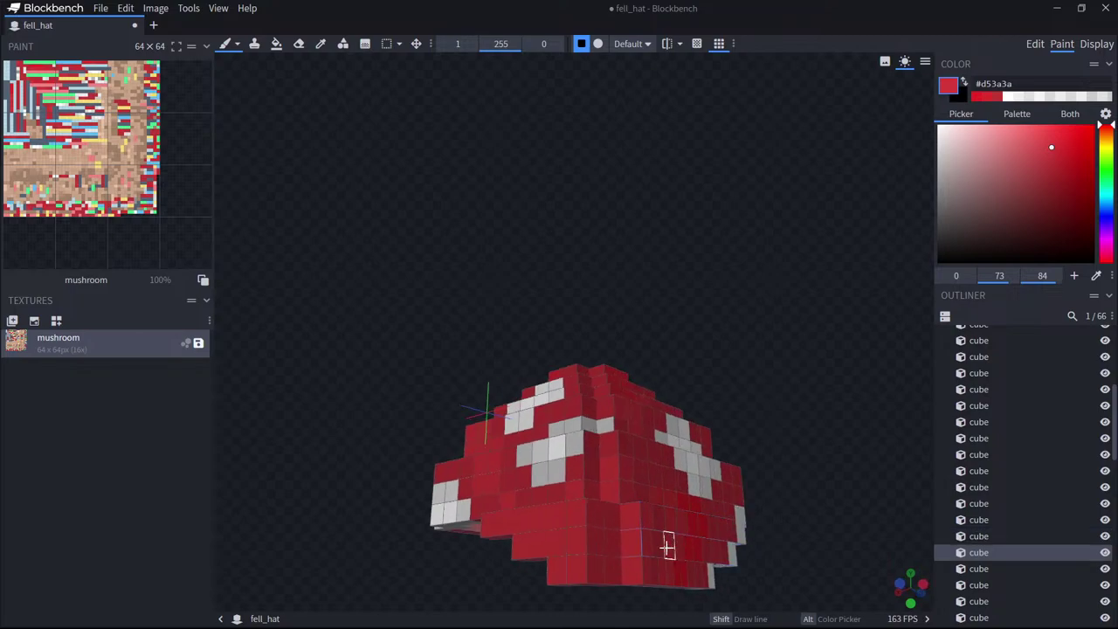
middle_drag(777, 539, 413, 137)
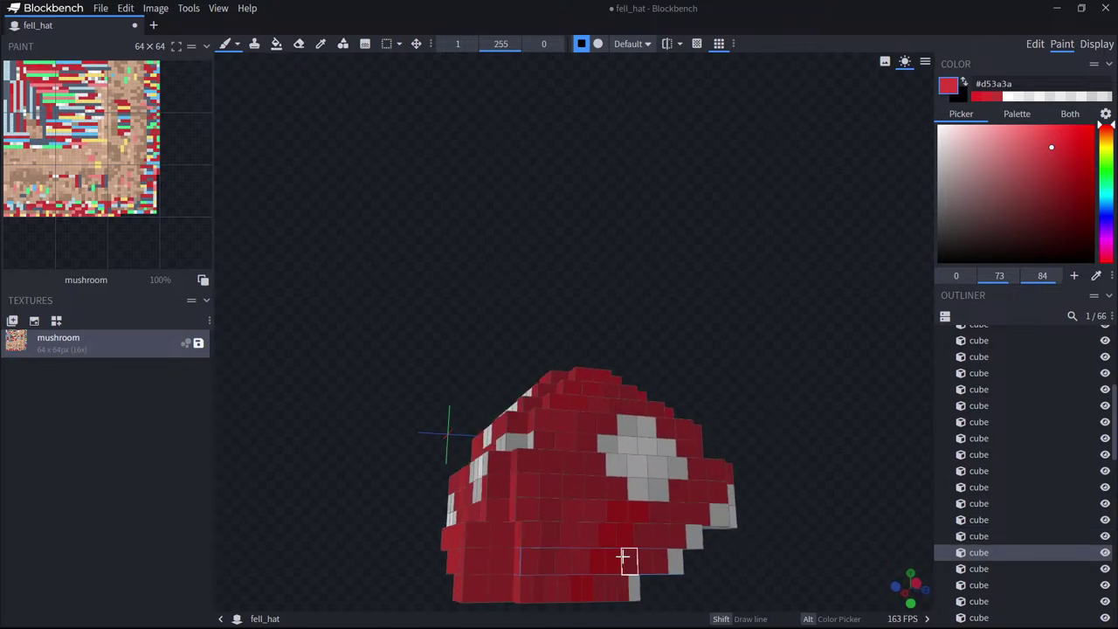
drag(840, 508, 861, 514)
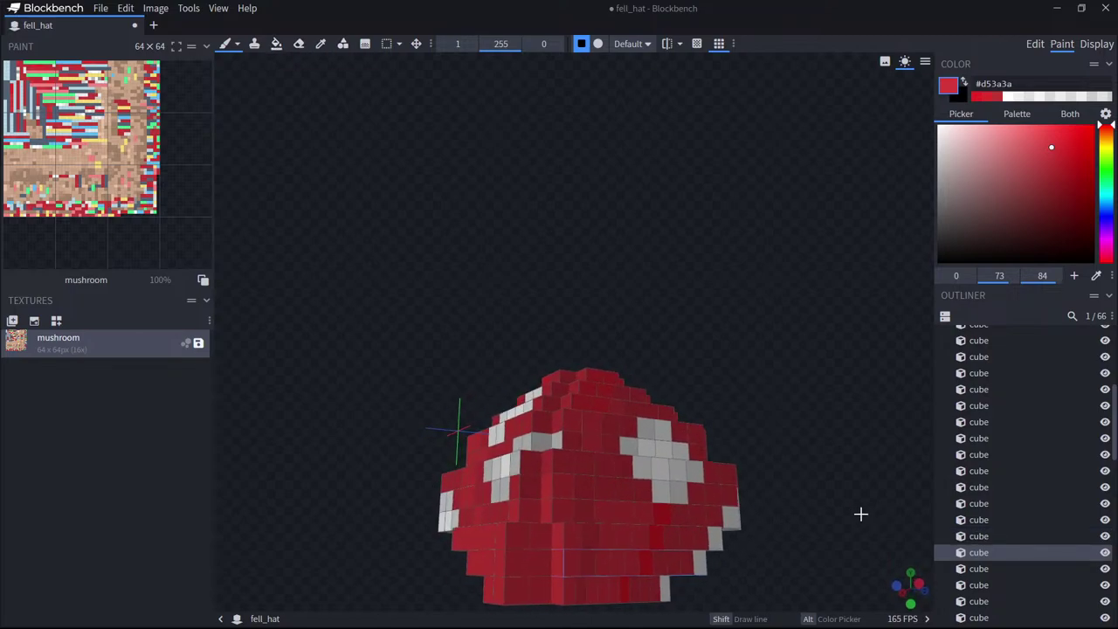
Compare the lower brim layers from below in Edit mode with how the hat sits on the player's head in Display mode.
middle_drag(853, 542, 478, 448)
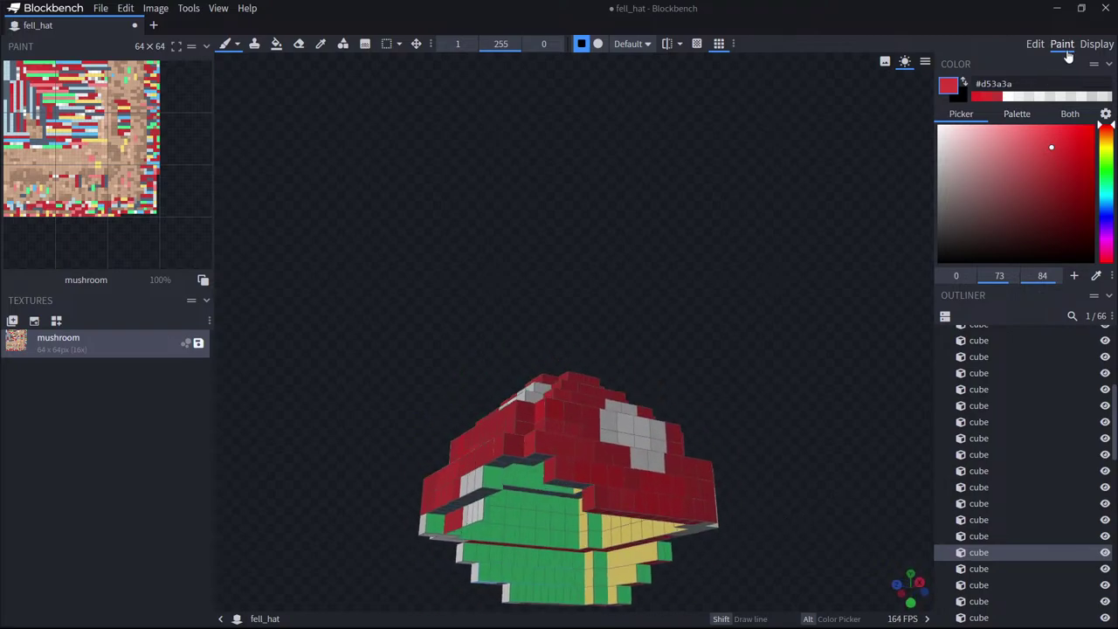
click(1096, 44)
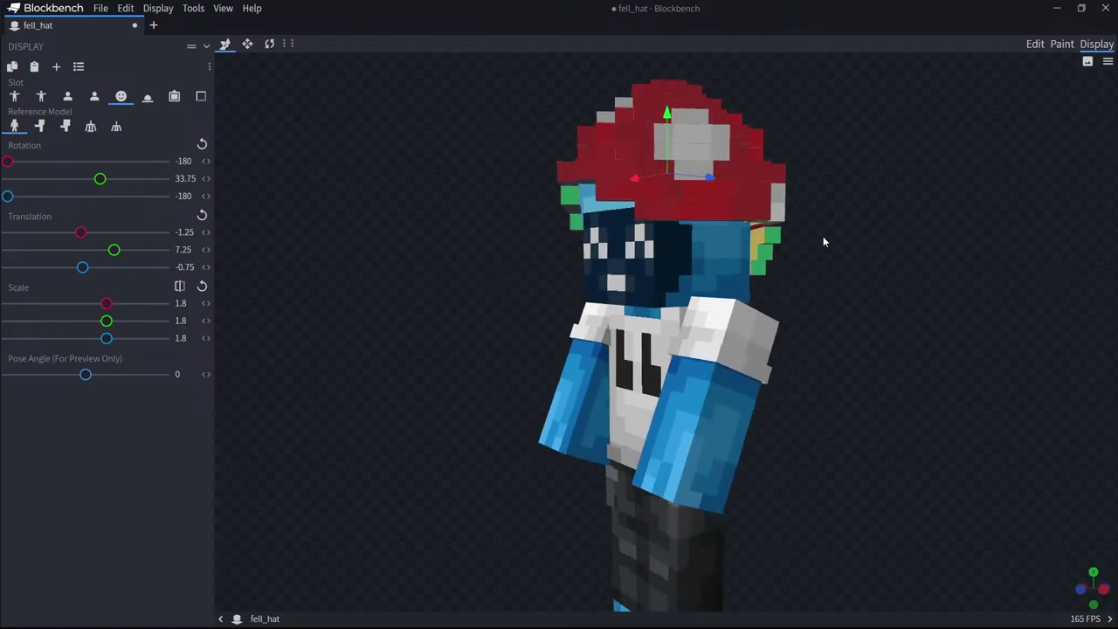
click(1035, 45)
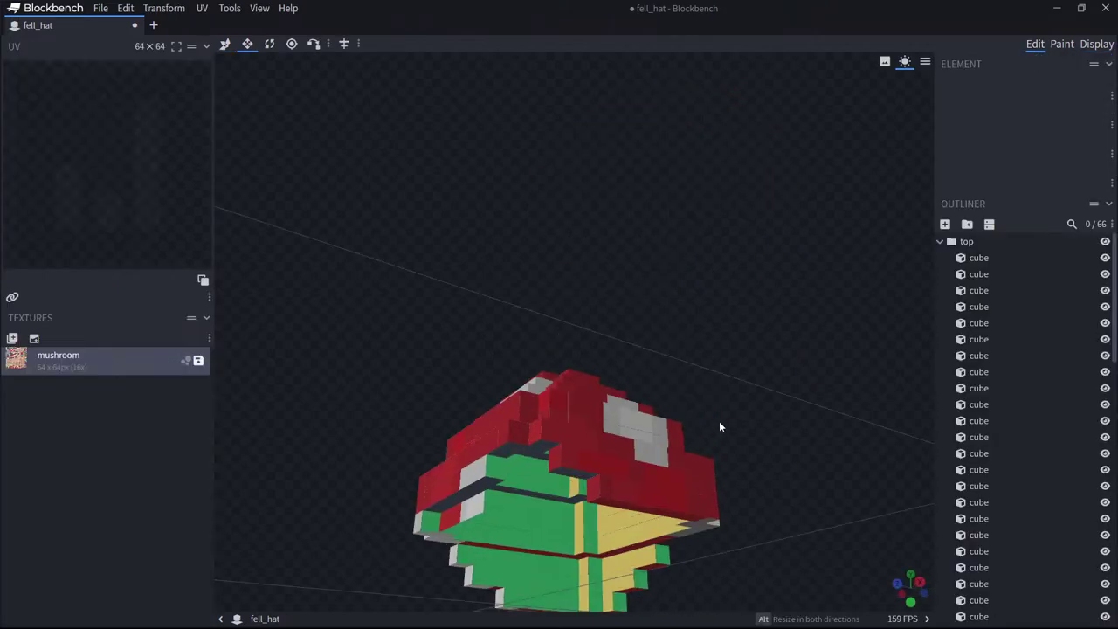
middle_drag(719, 426, 407, 536)
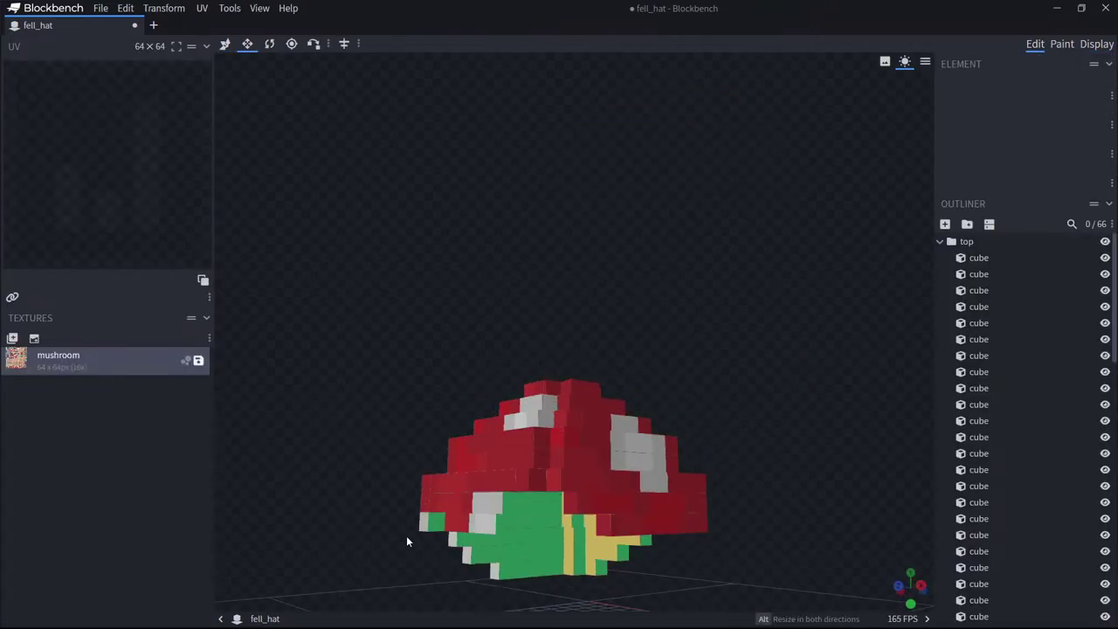
click(434, 527)
drag(407, 528, 406, 528)
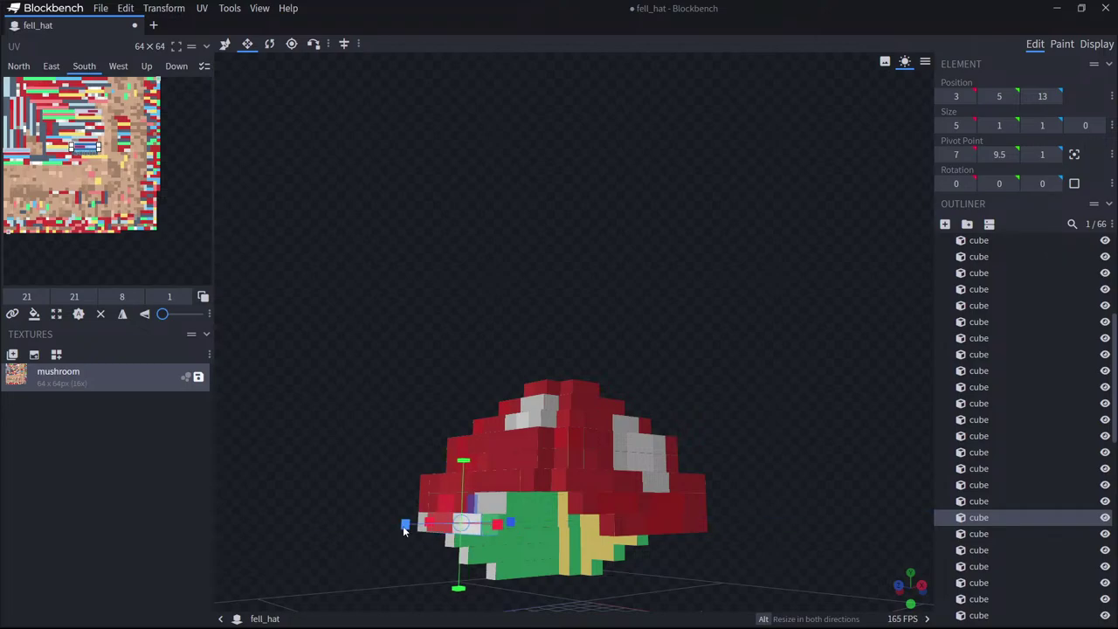
click(477, 556)
middle_drag(414, 547, 372, 519)
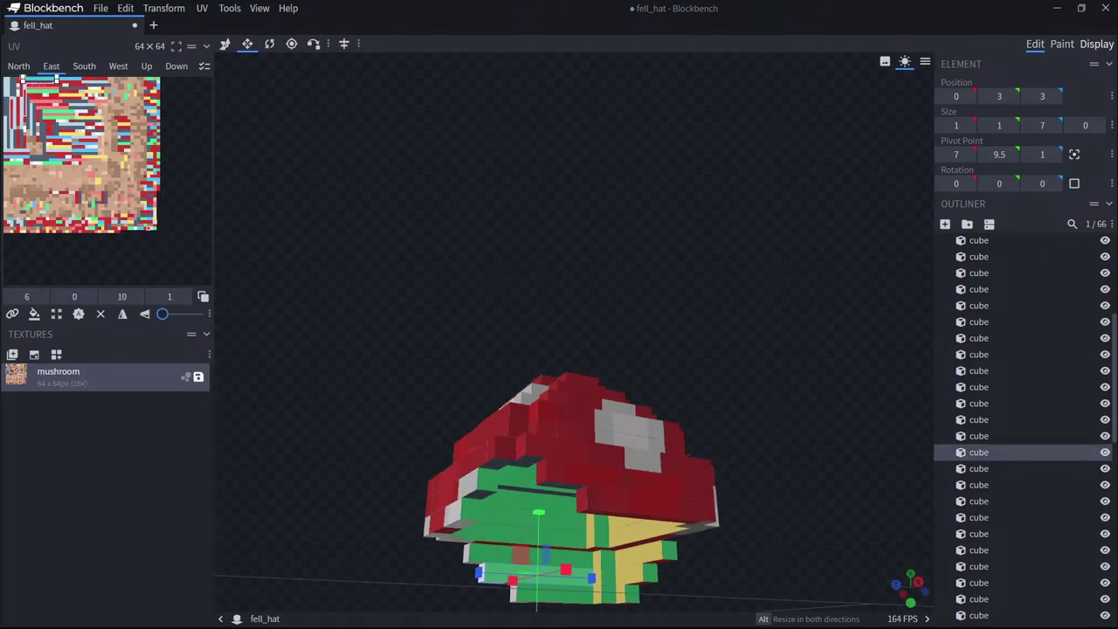
click(1089, 46)
middle_drag(864, 323, 919, 270)
click(1036, 47)
drag(712, 395, 742, 409)
middle_drag(667, 461, 740, 451)
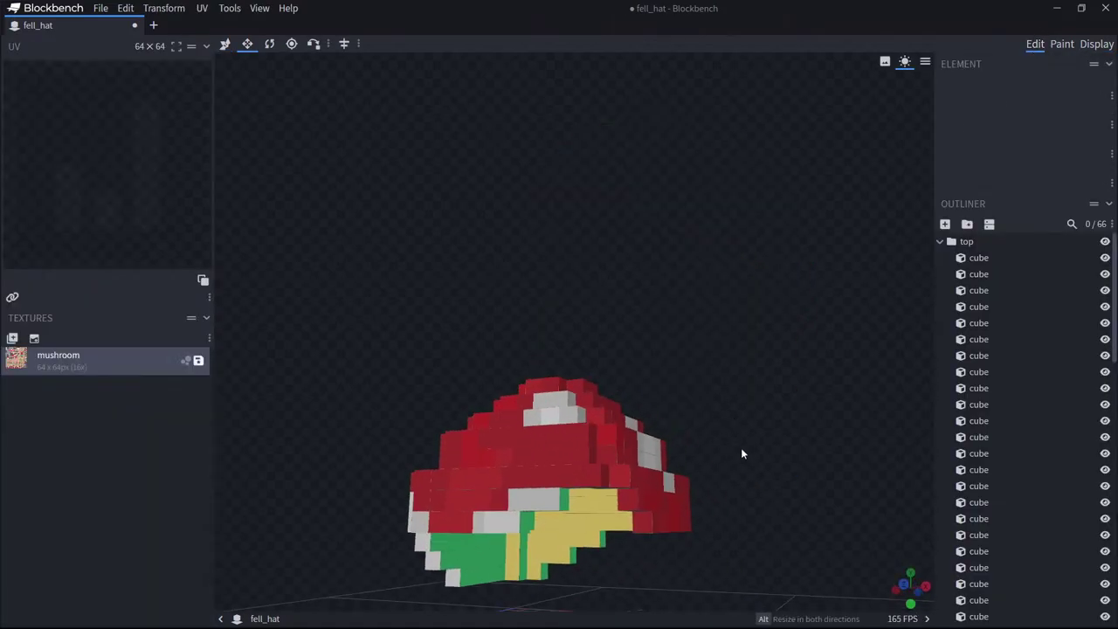
Undo the recent painting and the stepped lower brim layers, back to the first added row at height 4.
click(676, 494)
key(ctrl+z)
key(ctrl+z)
key(ctrl+z)
key(ctrl+z)
key(ctrl+z)
key(ctrl+z)
key(ctrl+z)
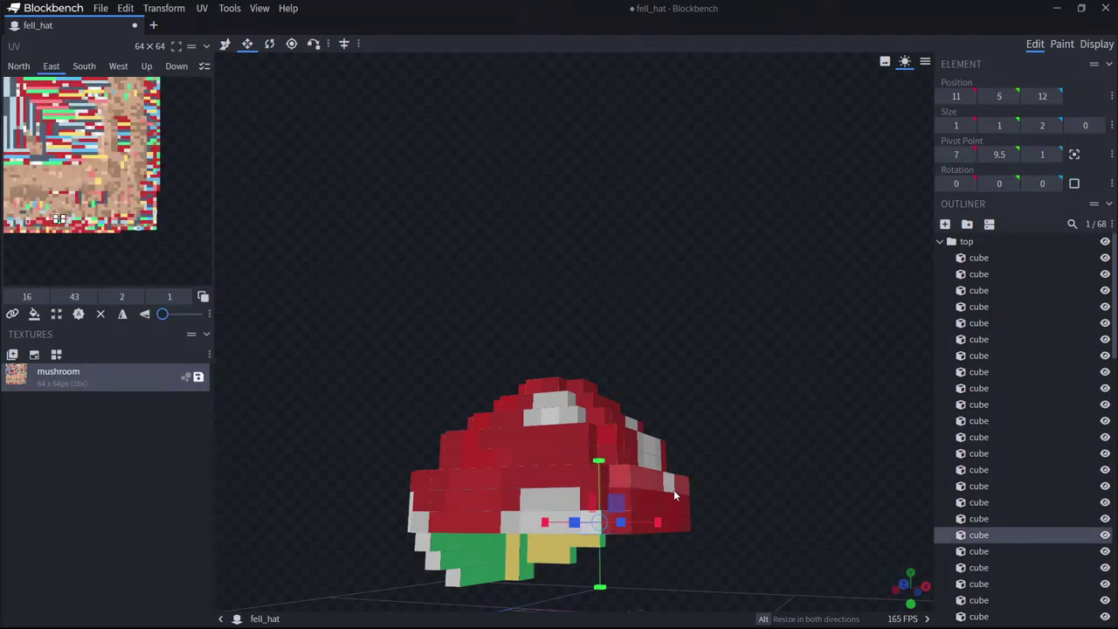
drag(758, 478, 824, 449)
drag(778, 519, 802, 486)
key(ctrl+z)
key(ctrl+z)
key(ctrl+z)
key(ctrl+z)
key(ctrl+z)
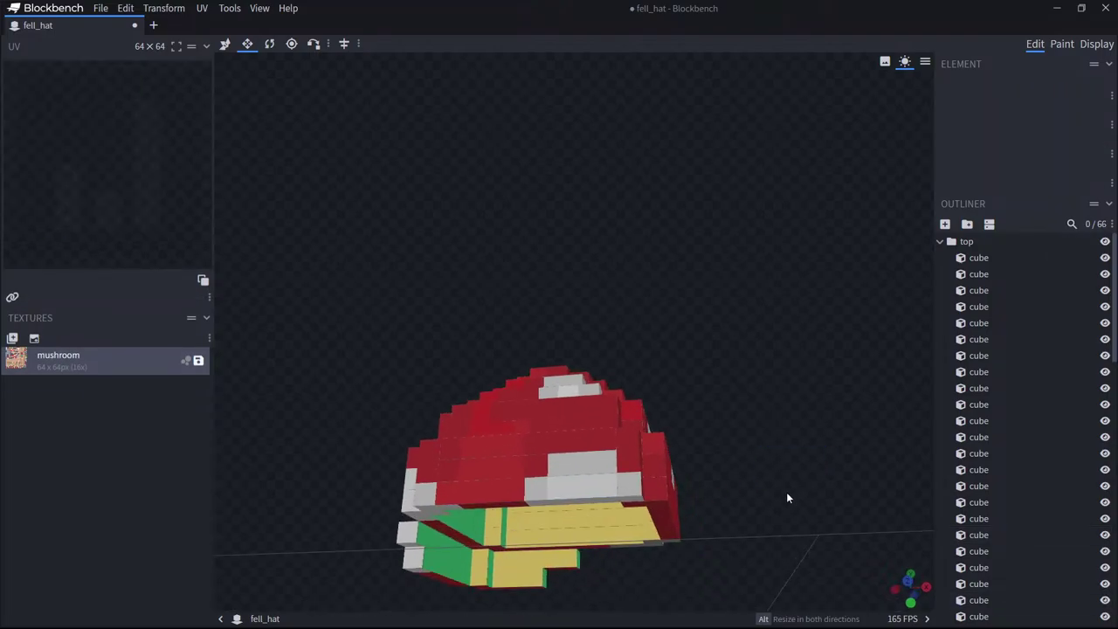
key(ctrl+z)
key(ctrl+z)
key(ctrl+z)
key(ctrl+z)
key(ctrl+z)
key(ctrl+z)
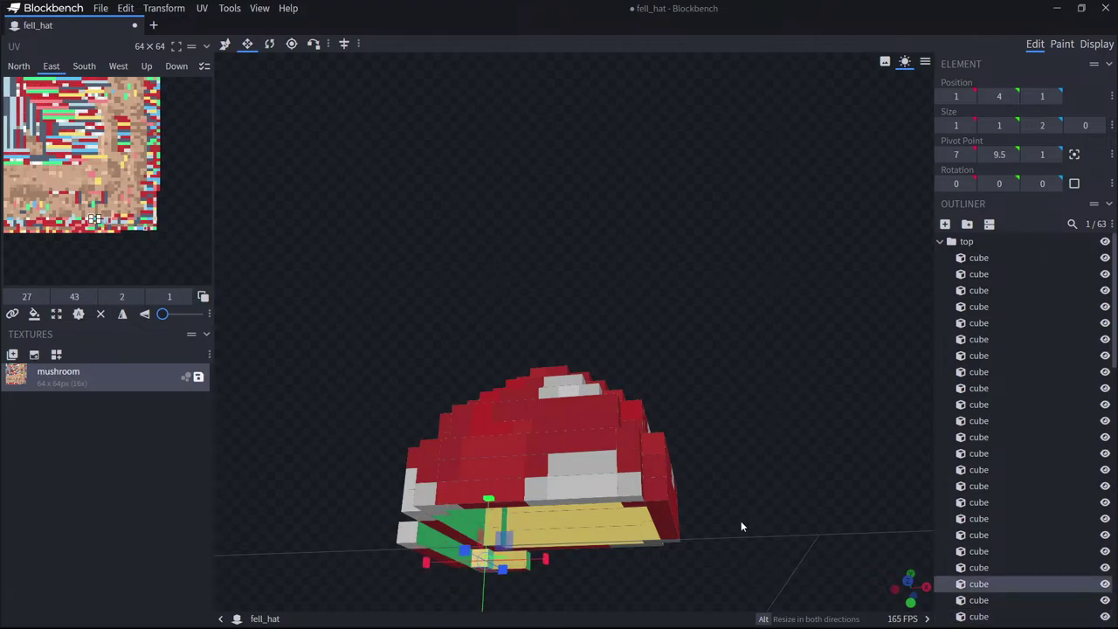
key(ctrl+z)
middle_drag(704, 539, 671, 555)
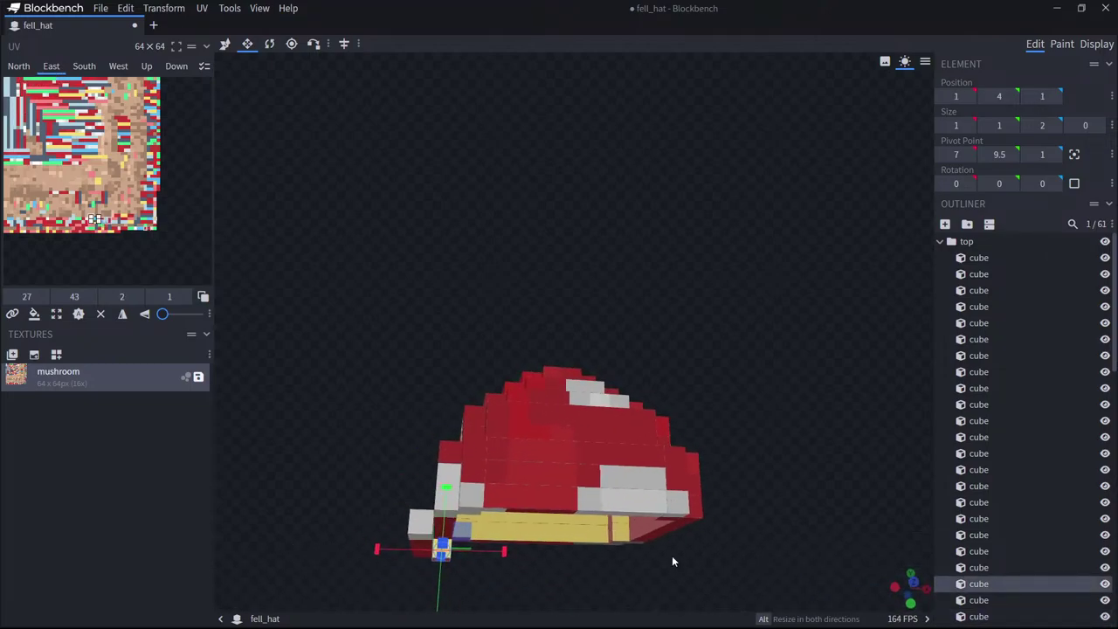
Shift the 10-unit side cube and the small corner cube one unit inward along X, to 1, 4, 3 and 2, 4, 1.
click(524, 529)
click(224, 43)
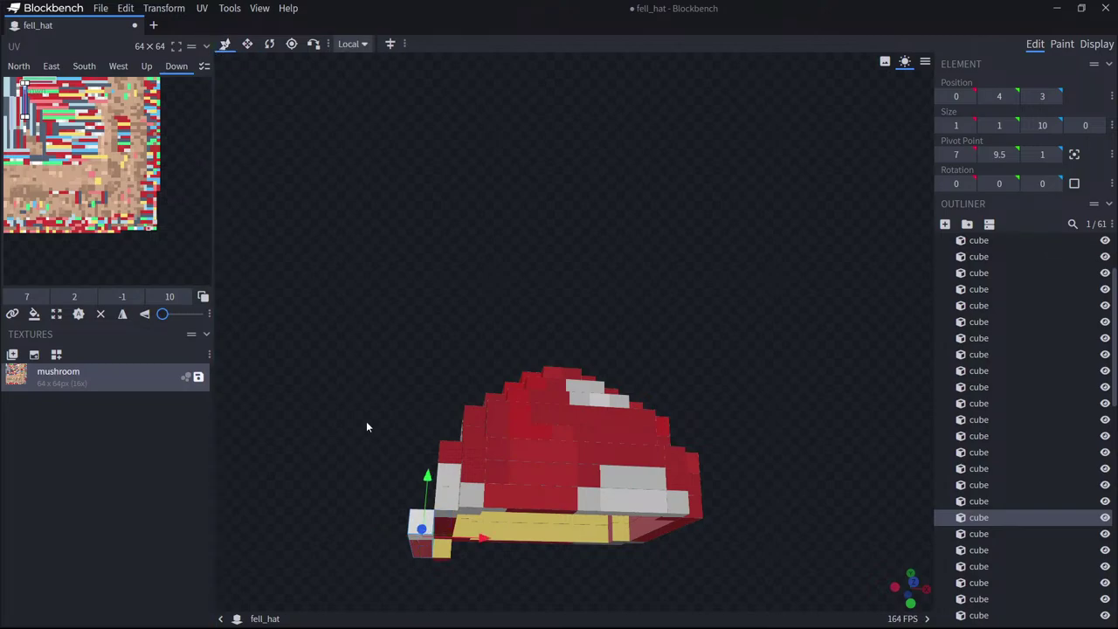
drag(475, 542, 494, 542)
middle_drag(353, 575, 657, 596)
click(672, 562)
middle_drag(548, 576, 662, 573)
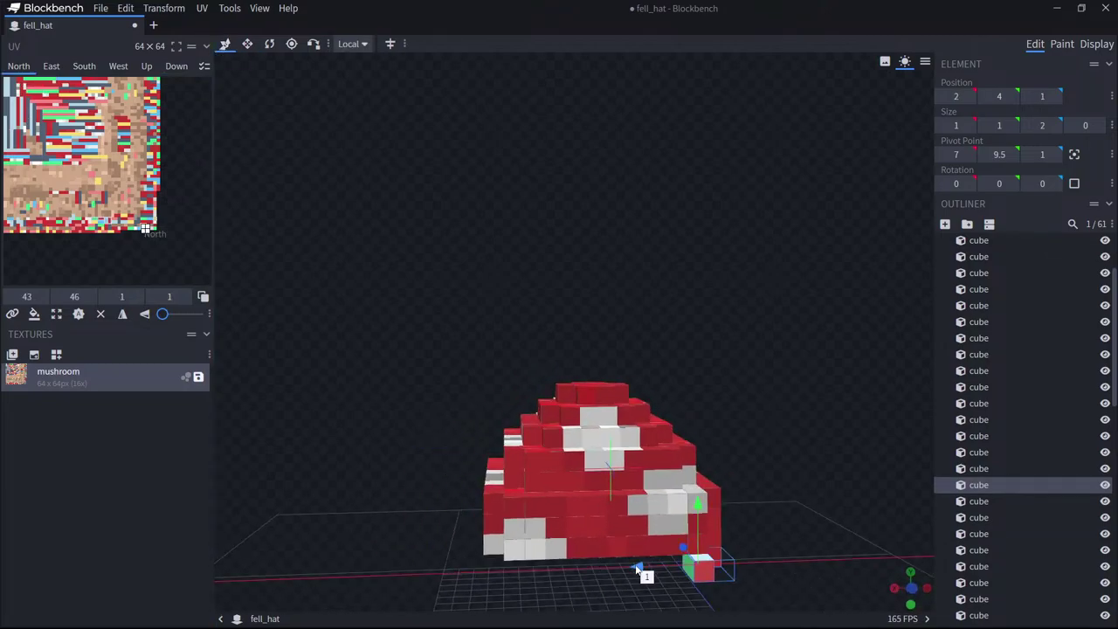
Shorten the small corner cube to 1 unit along Z so that it starts at position 2, 4, 2.
middle_drag(531, 398, 419, 323)
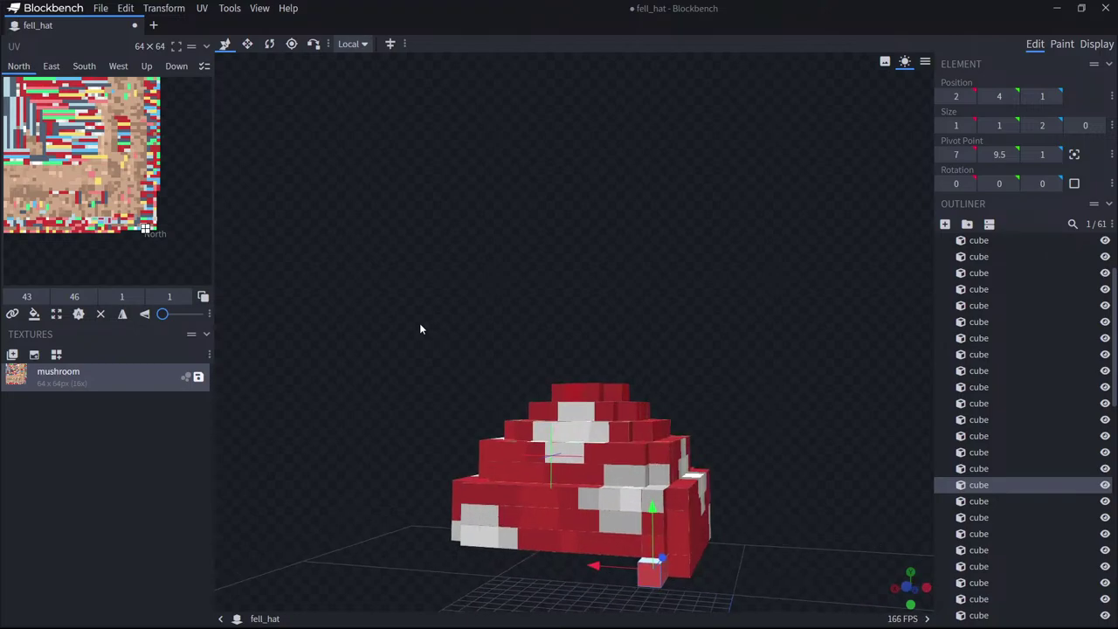
drag(415, 338, 282, 274)
click(245, 44)
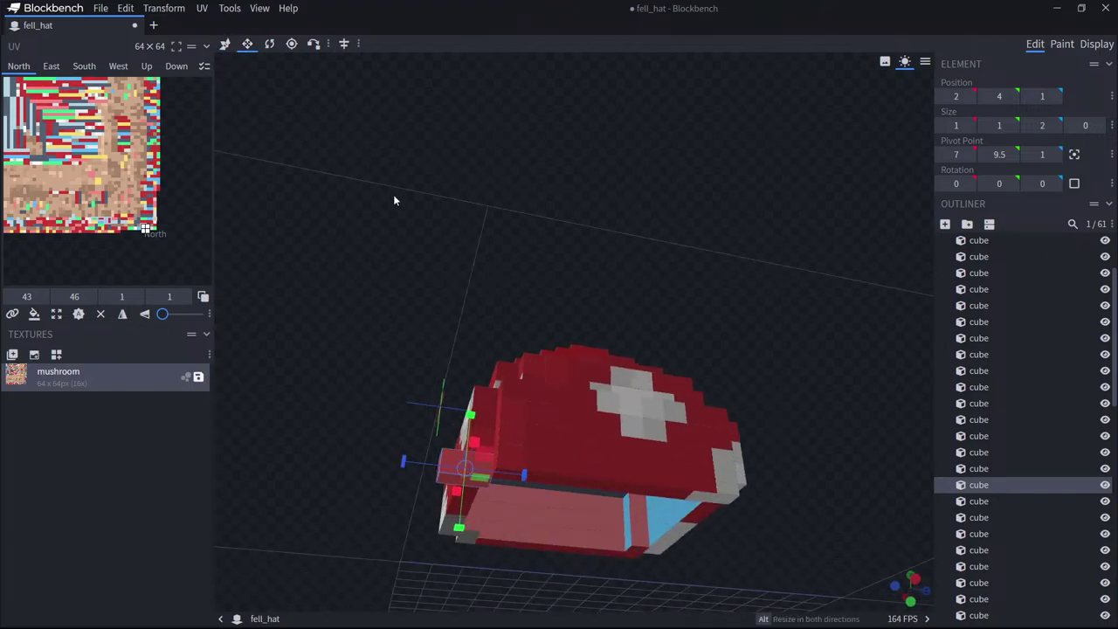
drag(394, 197, 454, 539)
drag(415, 586, 447, 482)
click(225, 44)
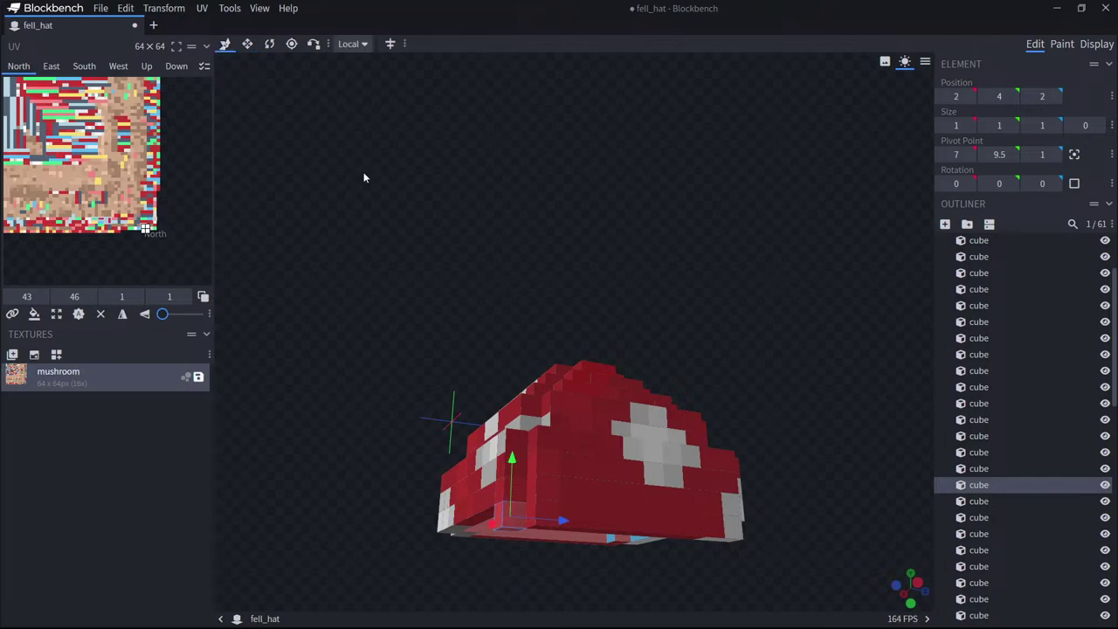
drag(371, 187, 339, 205)
drag(828, 484, 792, 493)
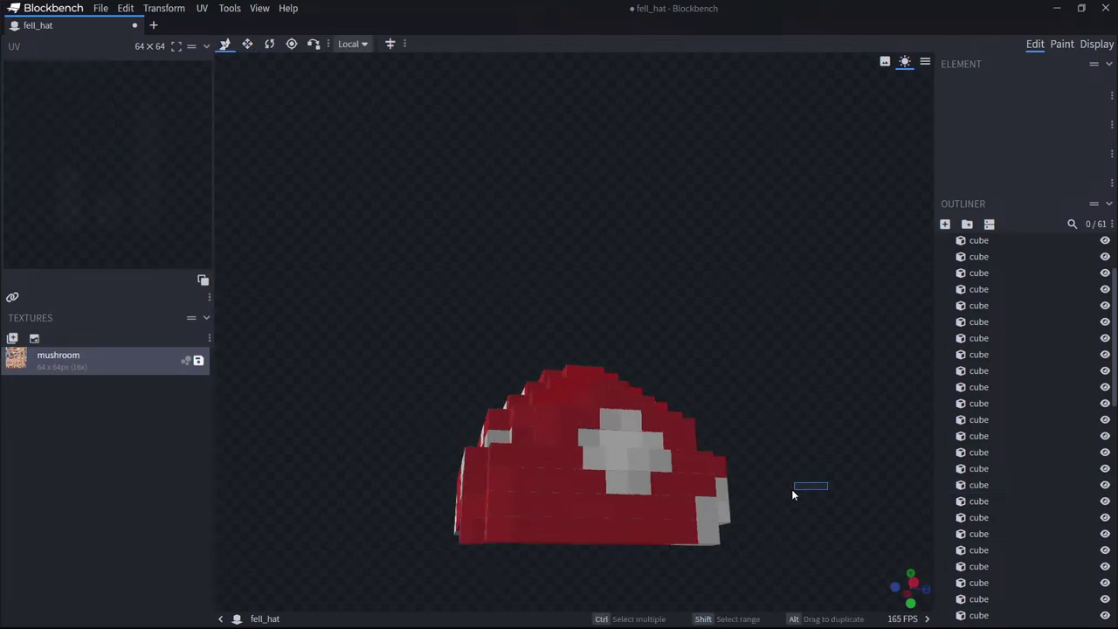
Duplicate the small corner cube and move the copy along Z to position 2, 4, 13 at the opposite corner.
click(474, 534)
key(ctrl+c)
key(ctrl+v)
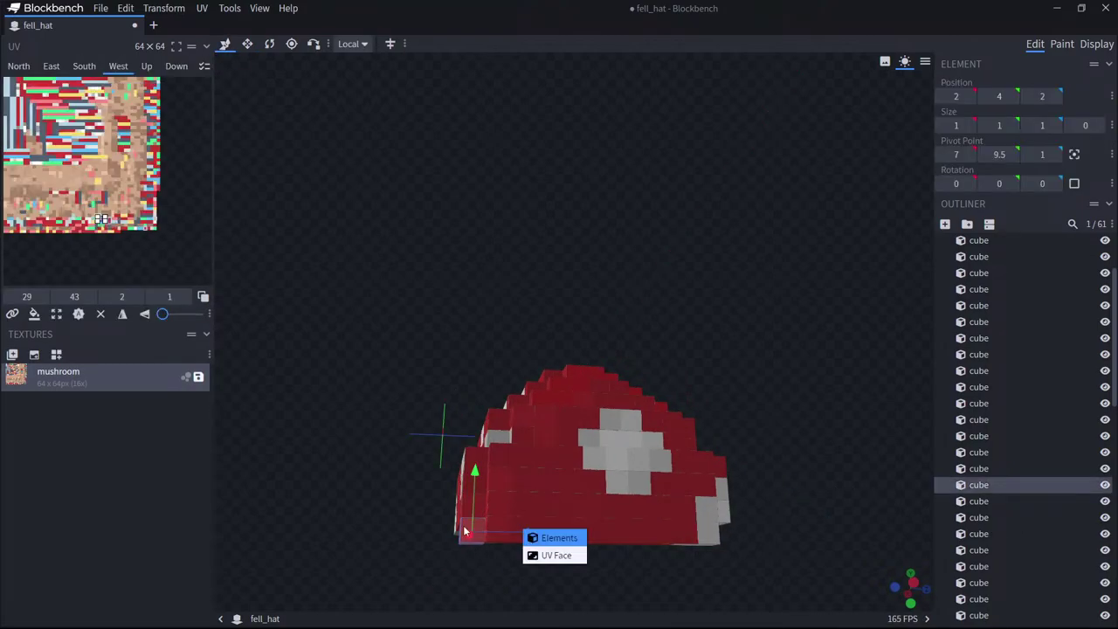
click(465, 527)
key(ctrl+c)
key(ctrl+v)
click(534, 541)
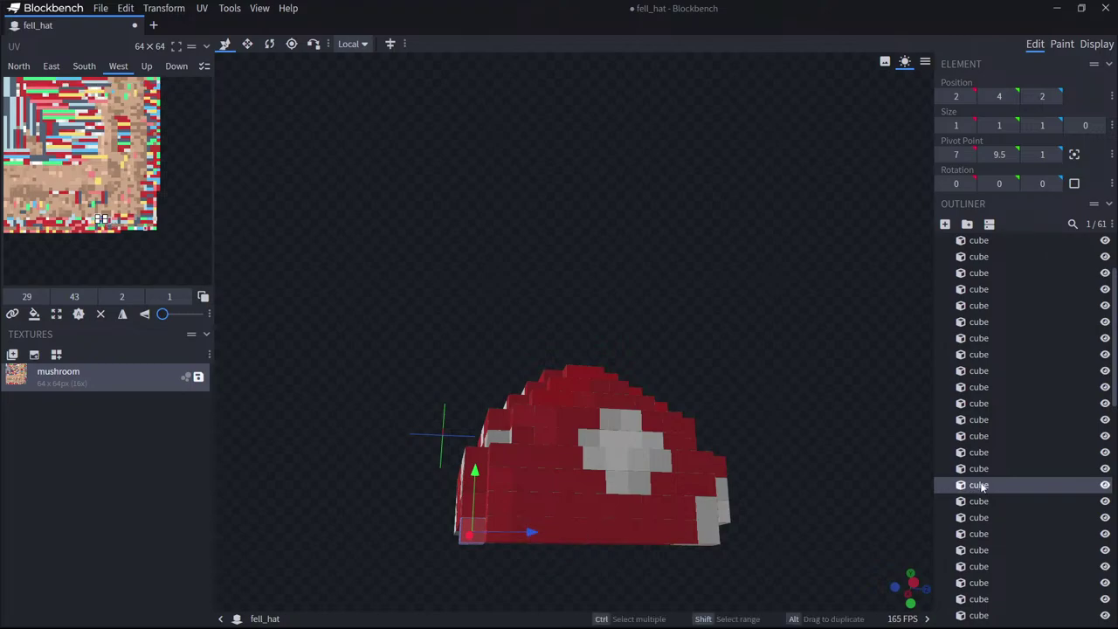
drag(526, 532, 781, 552)
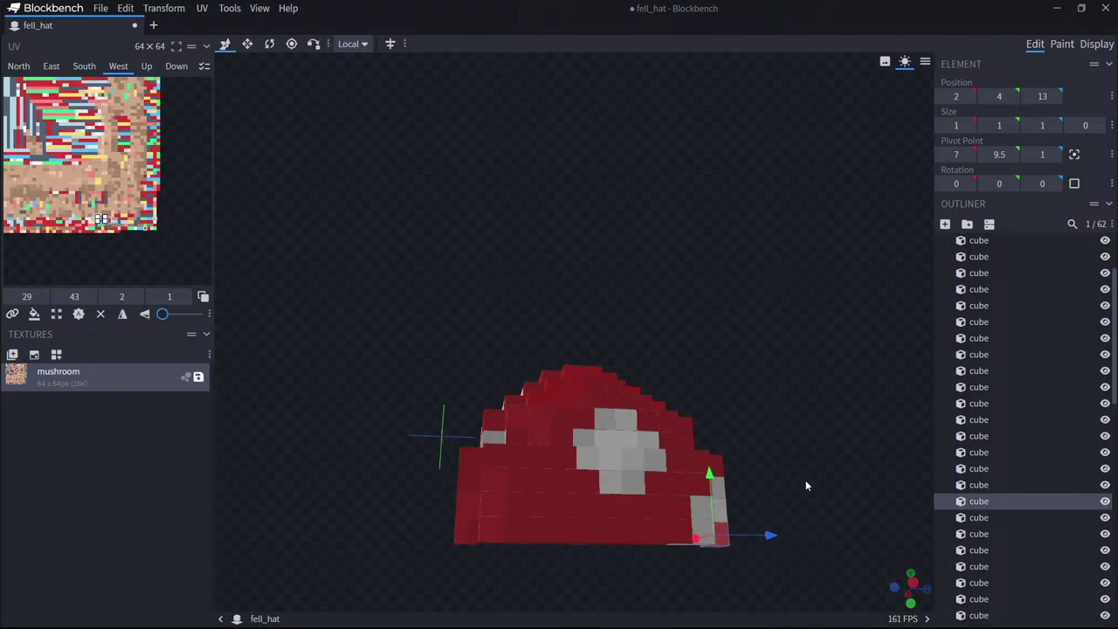
Stretch both corner cubes to 6 units along X and extend the 10-unit side cube between them down by one unit.
drag(805, 479, 472, 534)
key(s)
click(682, 555)
drag(684, 543, 1090, 512)
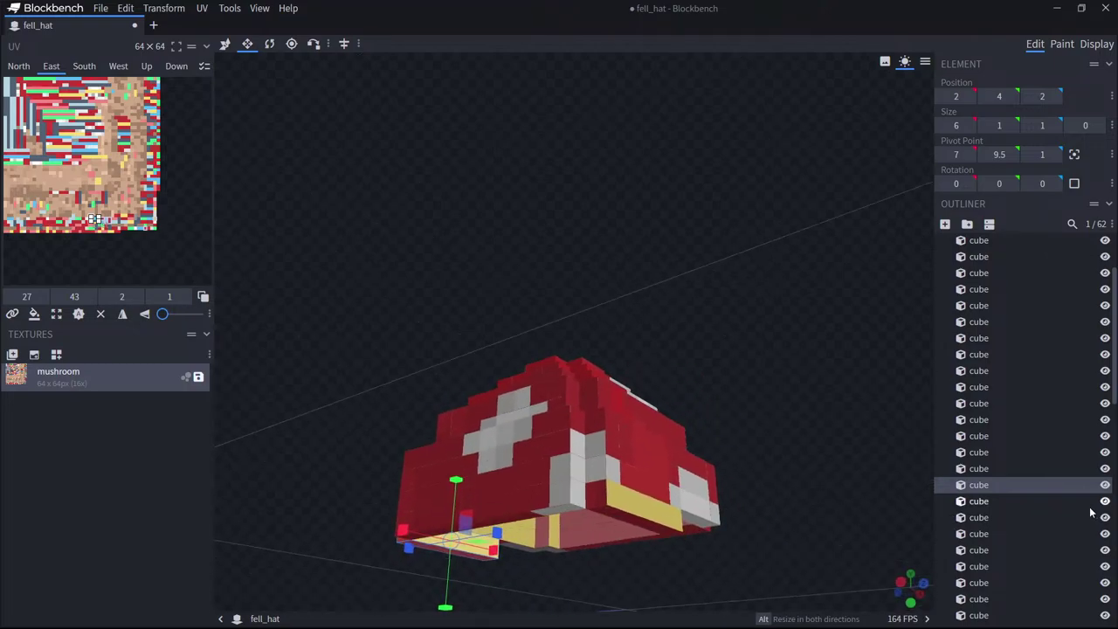
click(494, 528)
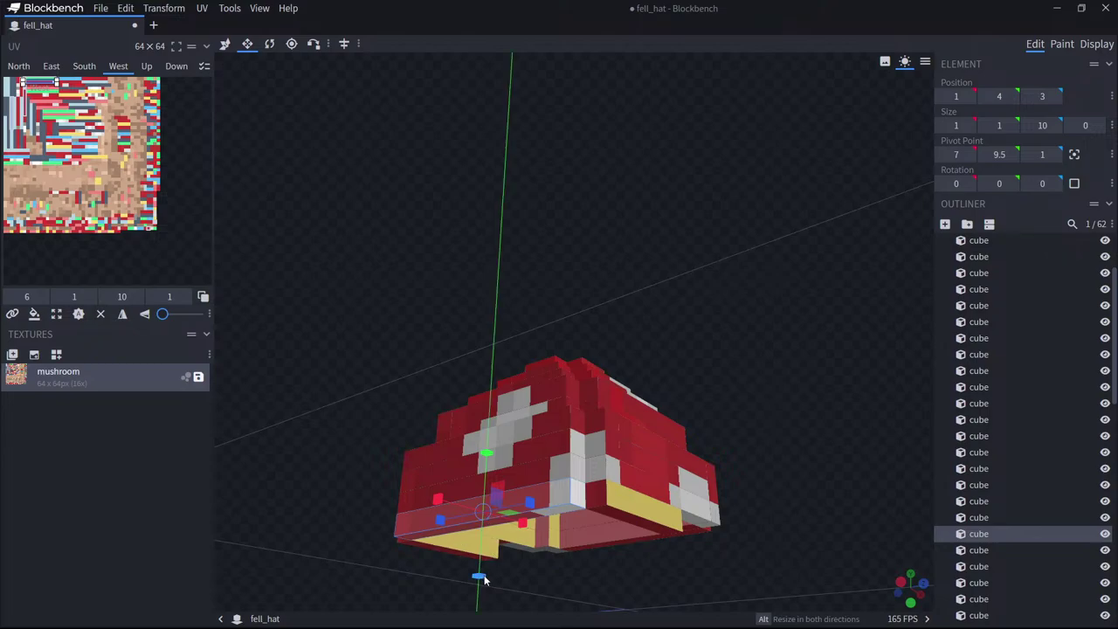
drag(485, 579, 494, 602)
Duplicate the 6-unit cube at 2, 4, 13 down to height 3 and shorten the copy to 3 units along X.
drag(639, 556, 583, 561)
click(613, 524)
key(ctrl+d)
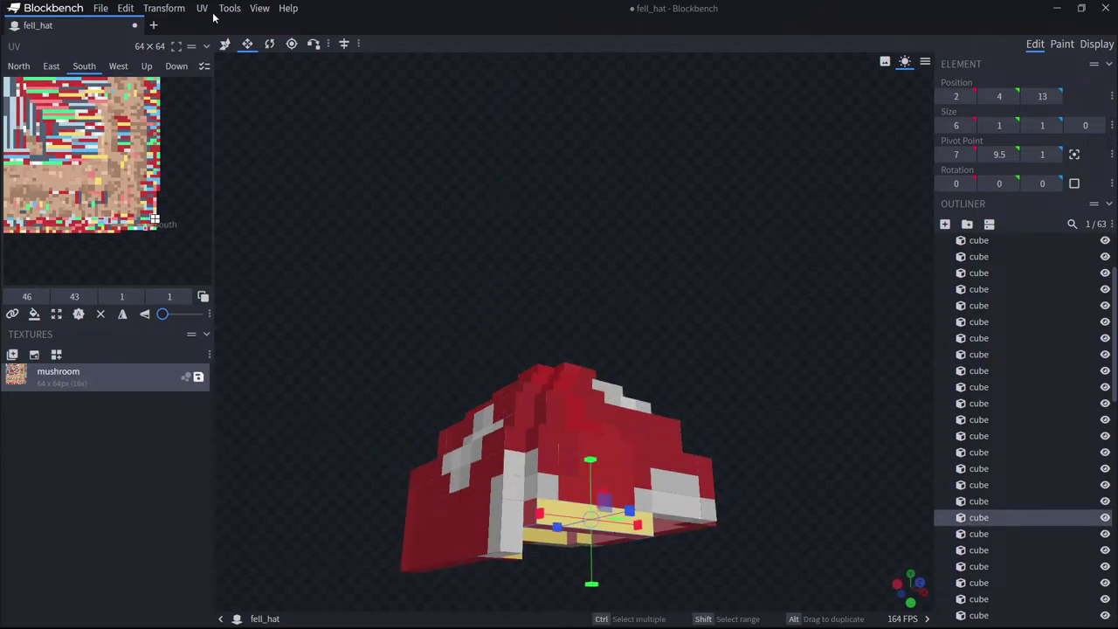
click(227, 50)
drag(592, 466, 597, 498)
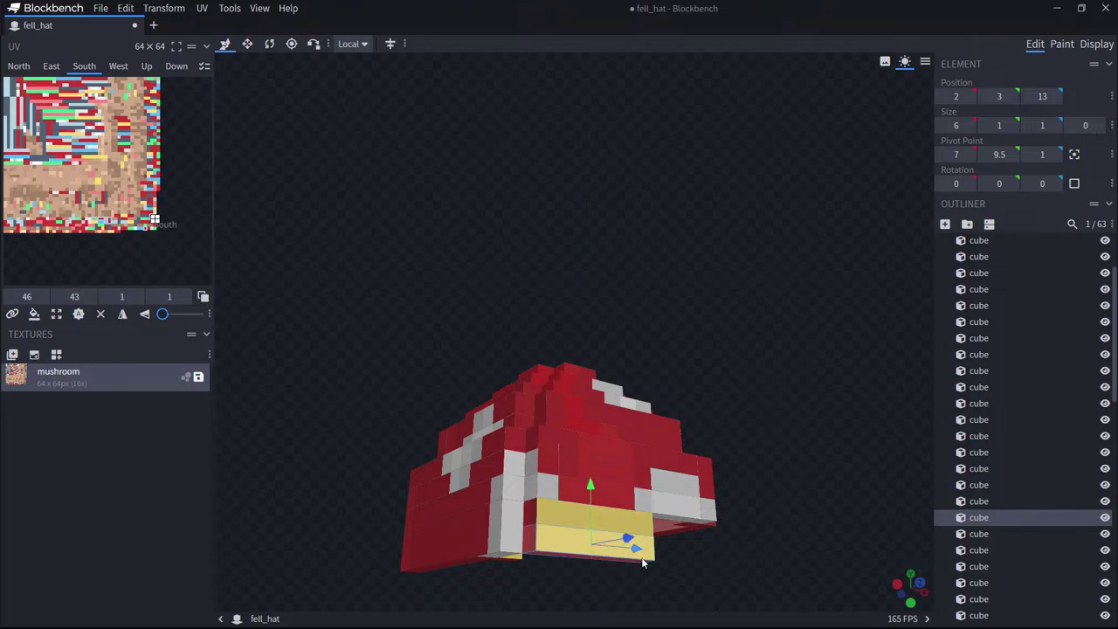
drag(638, 551, 583, 547)
click(247, 46)
drag(679, 583, 887, 584)
click(227, 46)
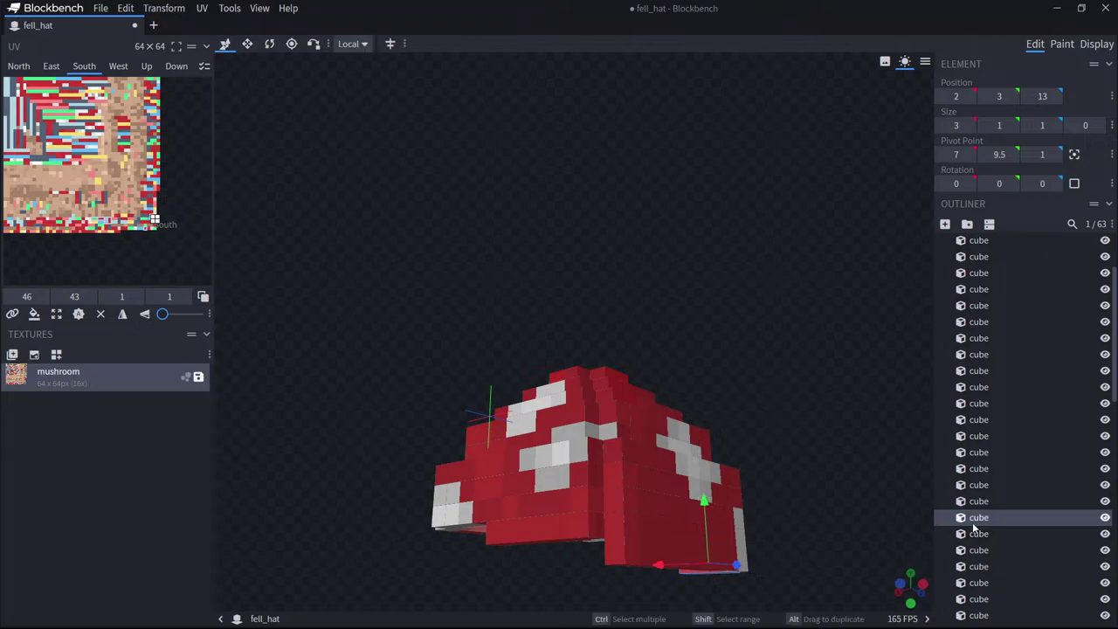
Duplicate the 3-unit cube at 2, 3, 13 and move the copy along Z to position 2, 3, 2.
key(ctrl+d)
drag(736, 565, 610, 582)
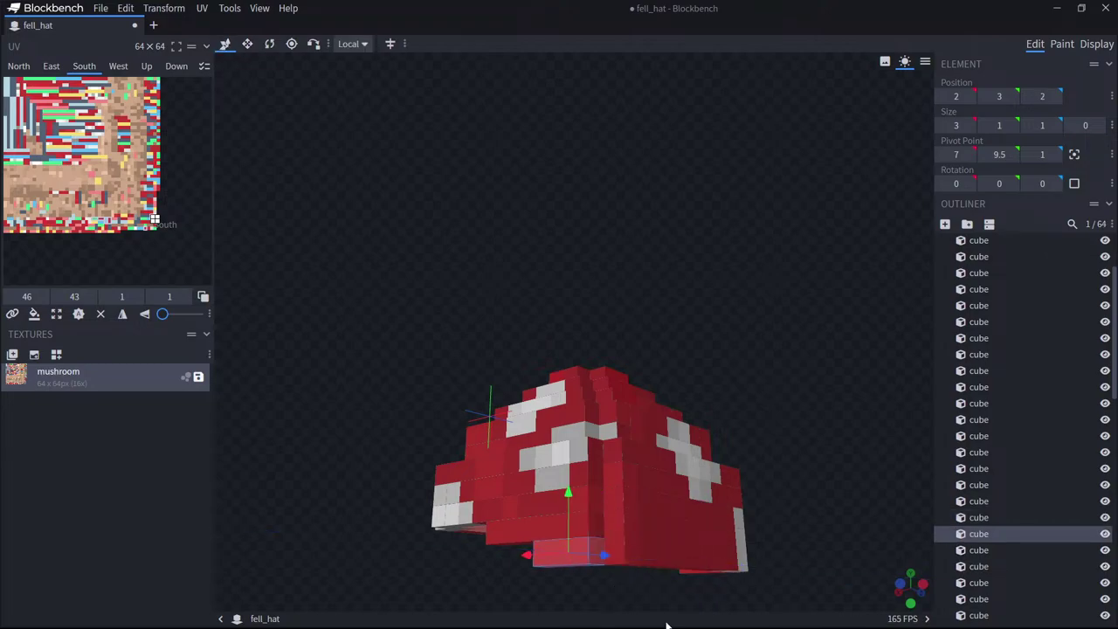
Duplicate the 10-unit side cube down to height 2, shorten the copy to 8 units along Z starting at 4, and lower its upper edge.
drag(807, 533, 214, 422)
click(400, 431)
key(ctrl+d)
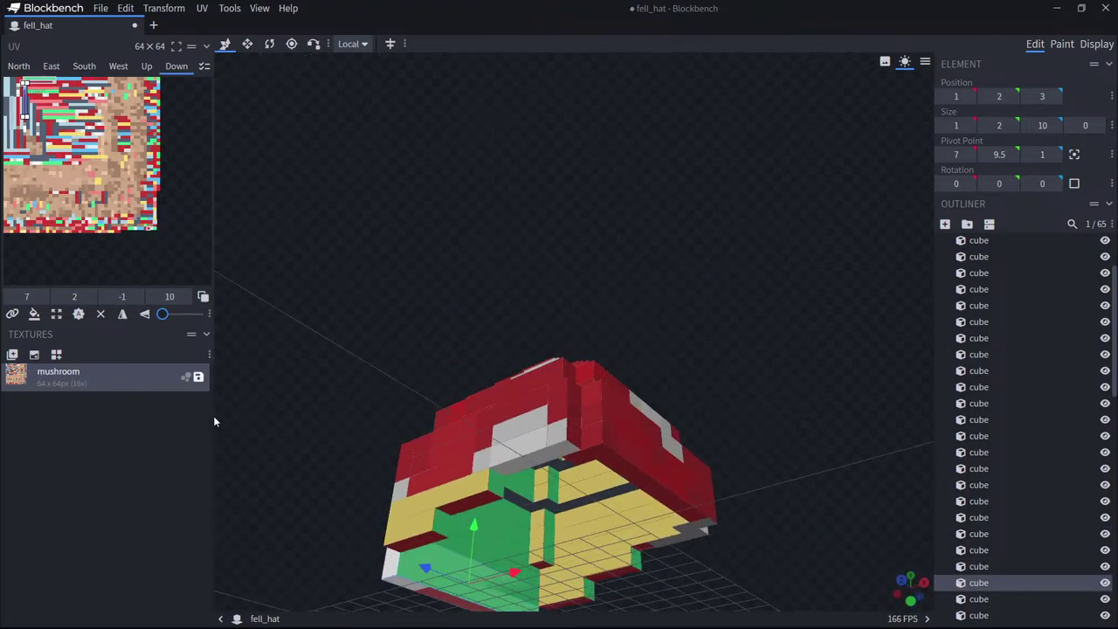
click(254, 43)
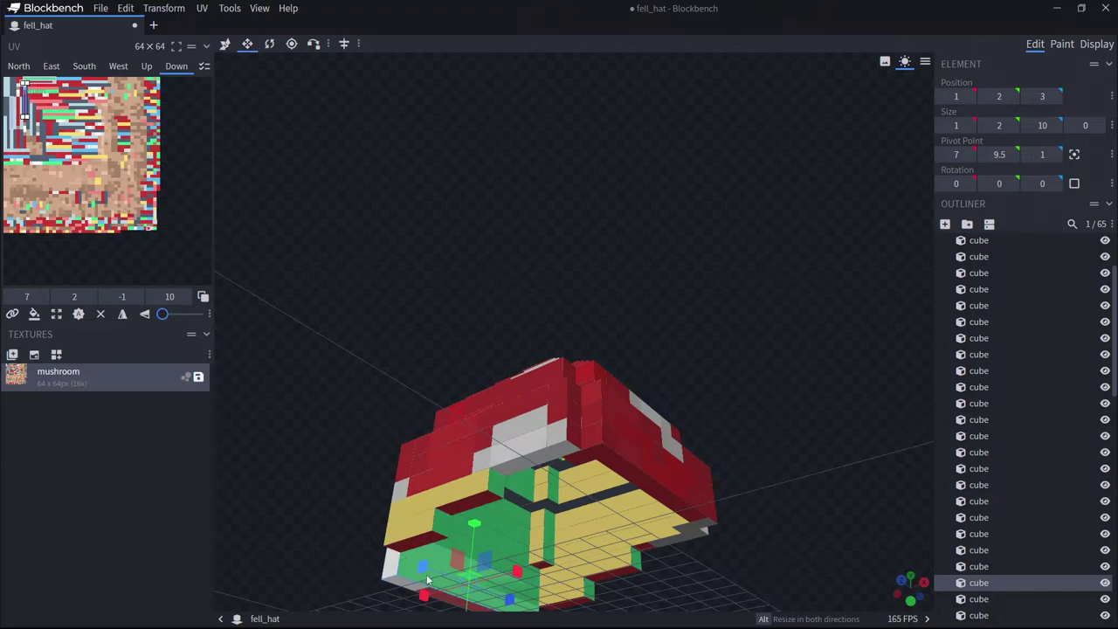
drag(423, 566, 438, 580)
drag(718, 603, 714, 593)
mouse_move(637, 601)
mouse_down()
mouse_move(611, 619)
mouse_move(636, 589)
mouse_up()
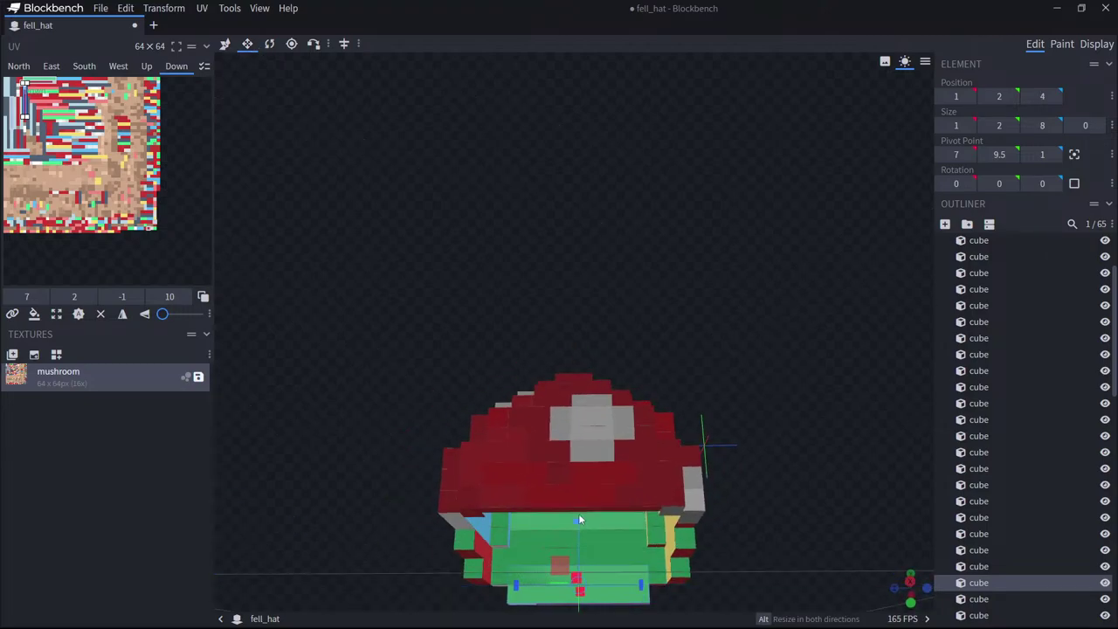
drag(578, 515, 580, 530)
mouse_move(753, 611)
mouse_down()
mouse_move(753, 601)
mouse_move(750, 611)
mouse_up()
In the head display settings, set the hat's scale to 1.6 and its rotation to 0, 90, 0.
click(1098, 44)
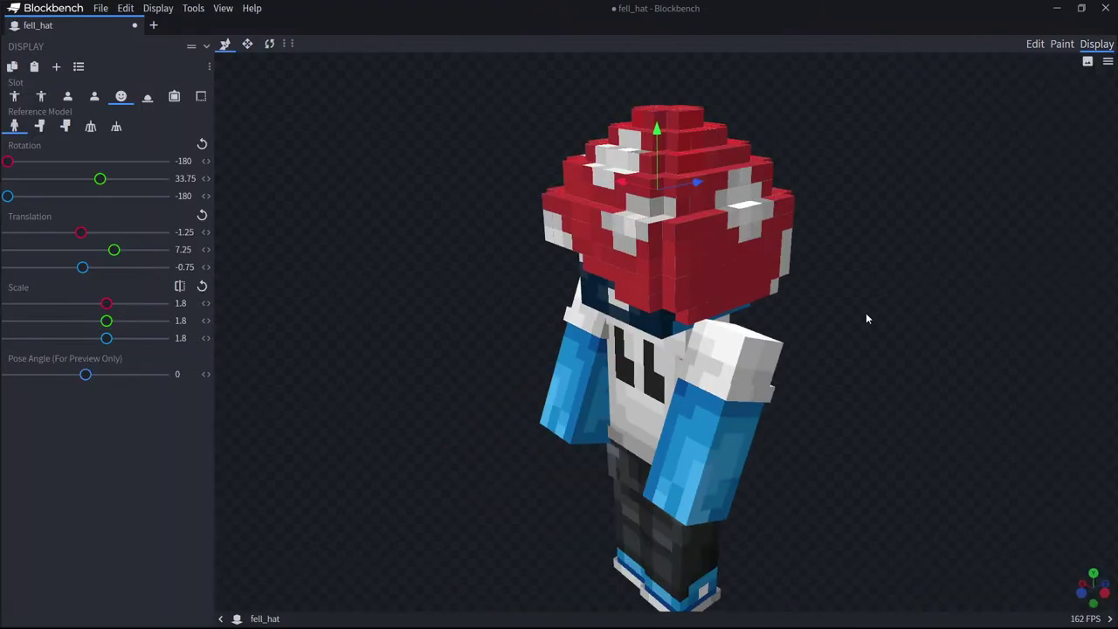
drag(865, 314, 795, 186)
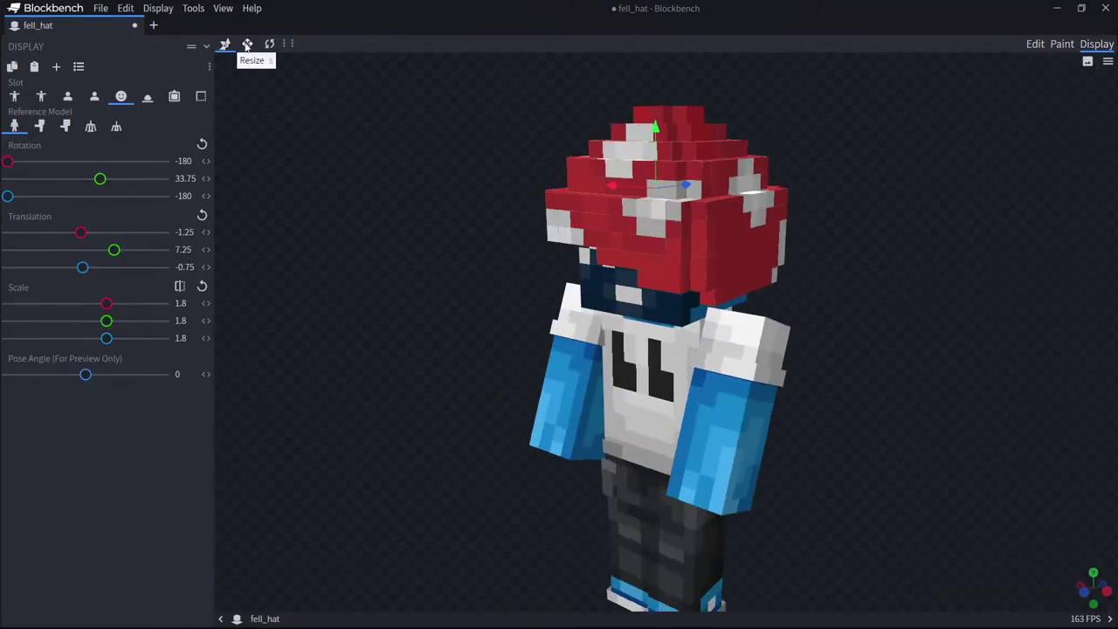
drag(652, 196, 782, 196)
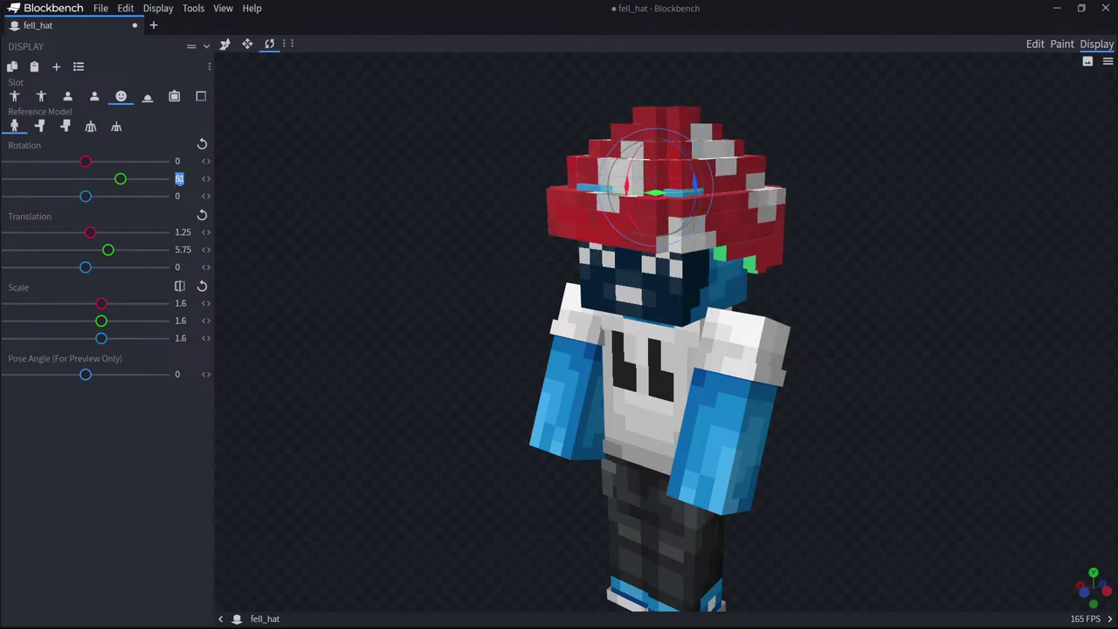
text(90)
drag(474, 298, 551, 269)
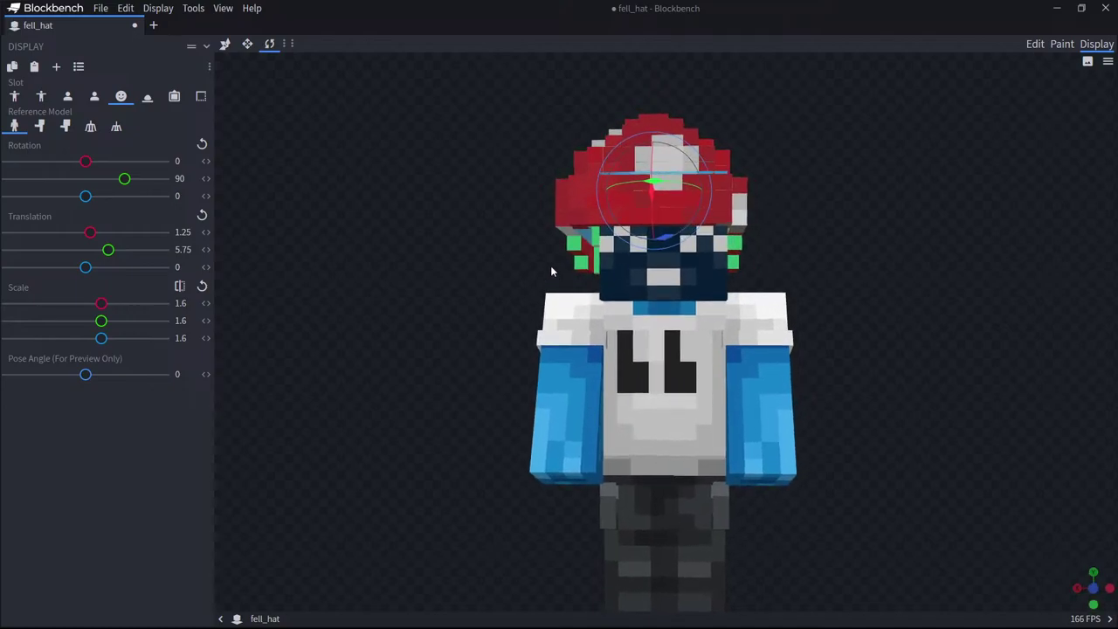
Shift the hat on the head to a translation of about -0.25, 5.75, -1.75 and check the fit from several sides.
drag(599, 193, 609, 200)
drag(806, 225, 678, 202)
drag(546, 282, 634, 291)
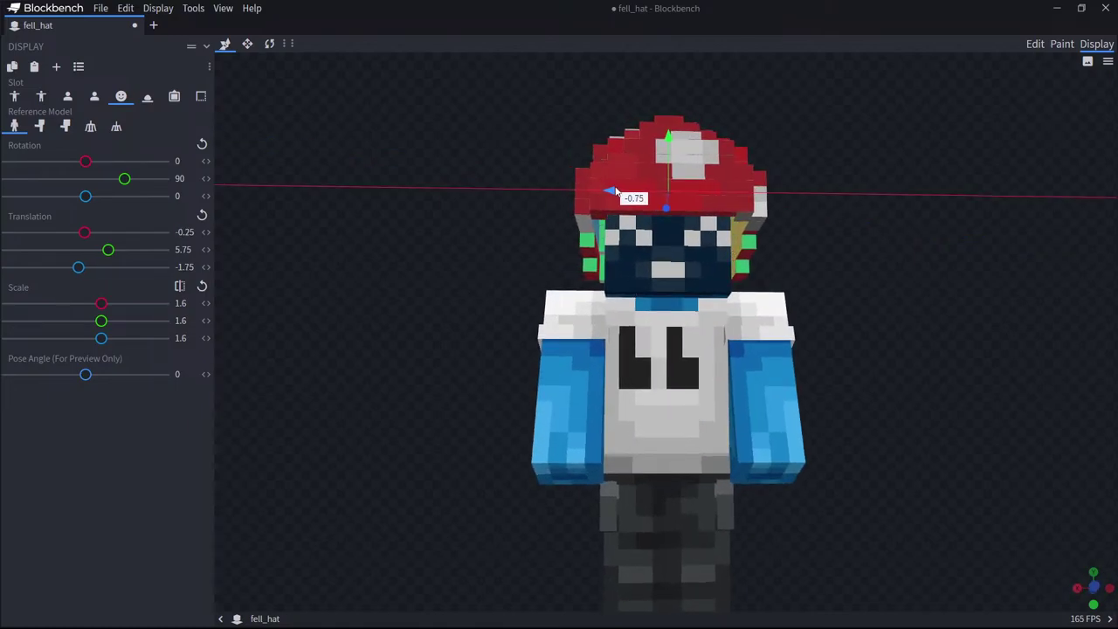
drag(614, 190, 615, 194)
drag(813, 219, 552, 202)
Back in the model, duplicate the 10-unit front brim cube at 12, 5, 3 and move the copy down to height 4.
click(1034, 43)
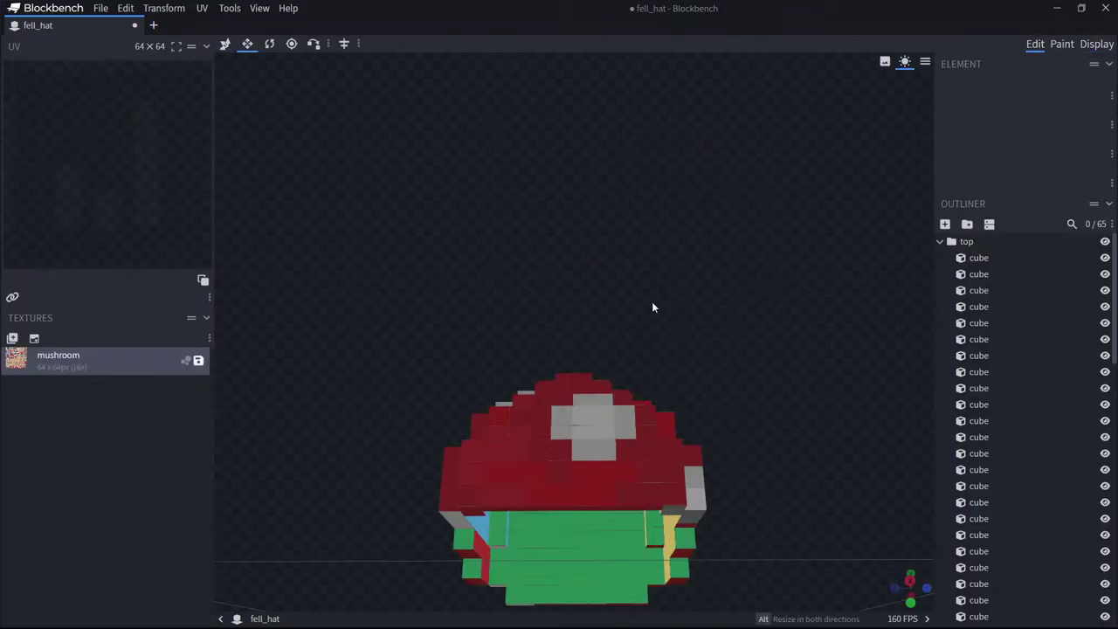
drag(652, 302, 650, 360)
click(526, 540)
drag(527, 540, 714, 345)
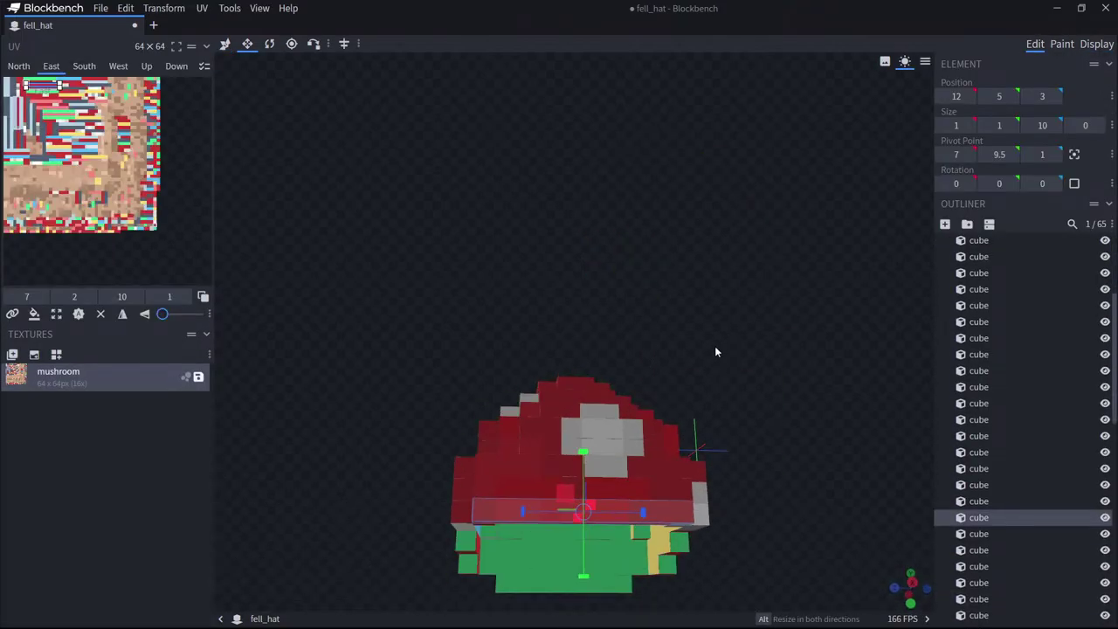
key(ctrl+d)
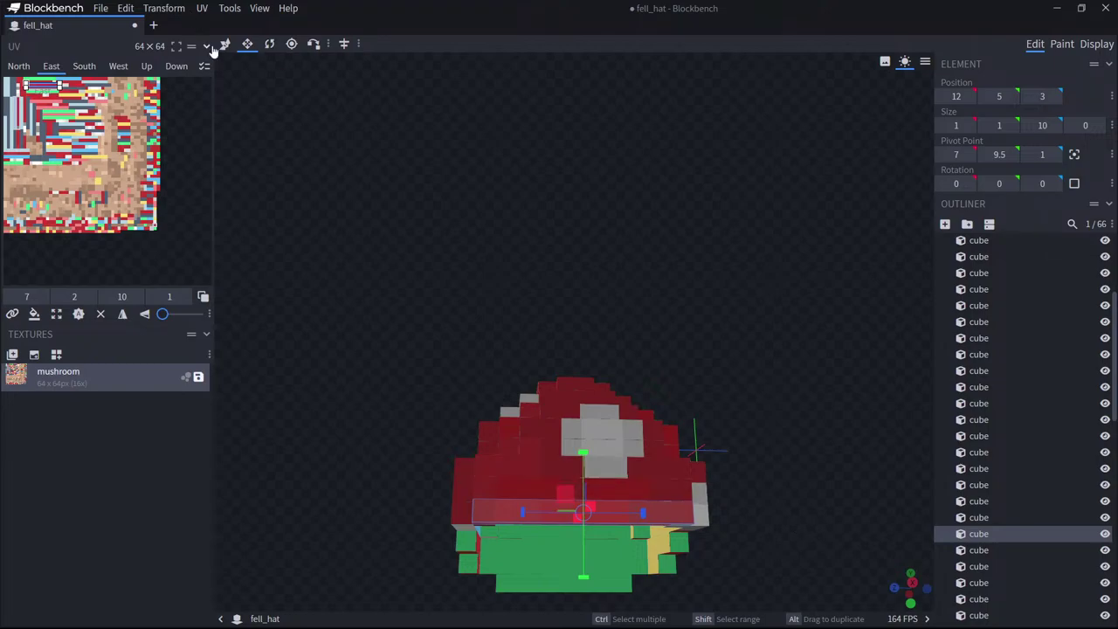
key(v)
drag(586, 454, 593, 474)
Resize the copied front brim cube to 5 units along Z starting at 7 and to 0.25 high starting at height 4.75.
click(247, 44)
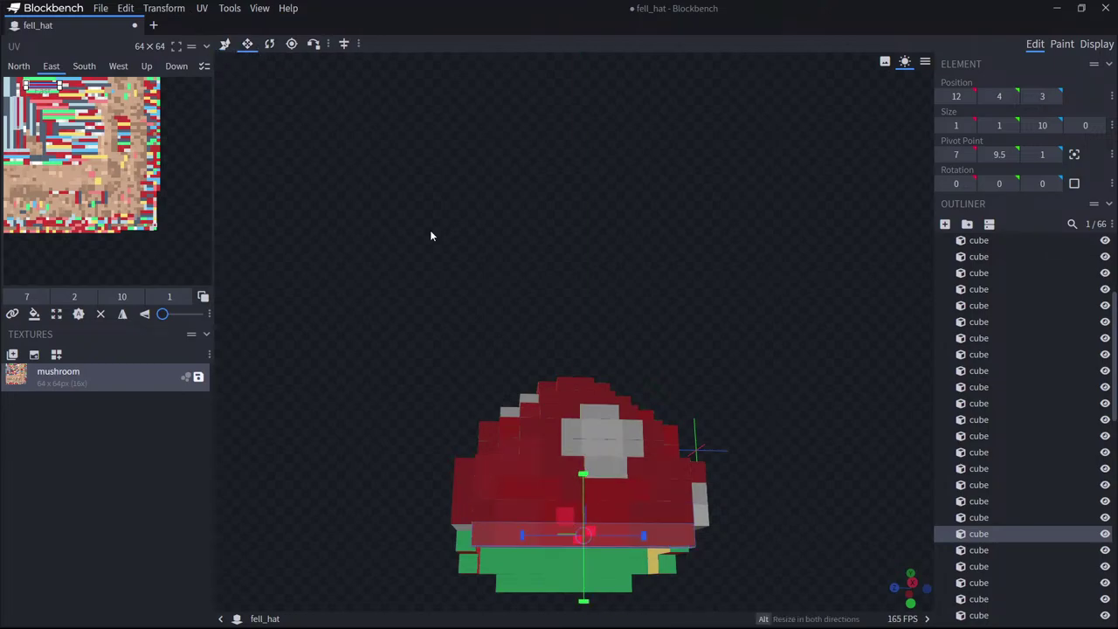
drag(635, 533, 560, 550)
drag(549, 600, 548, 592)
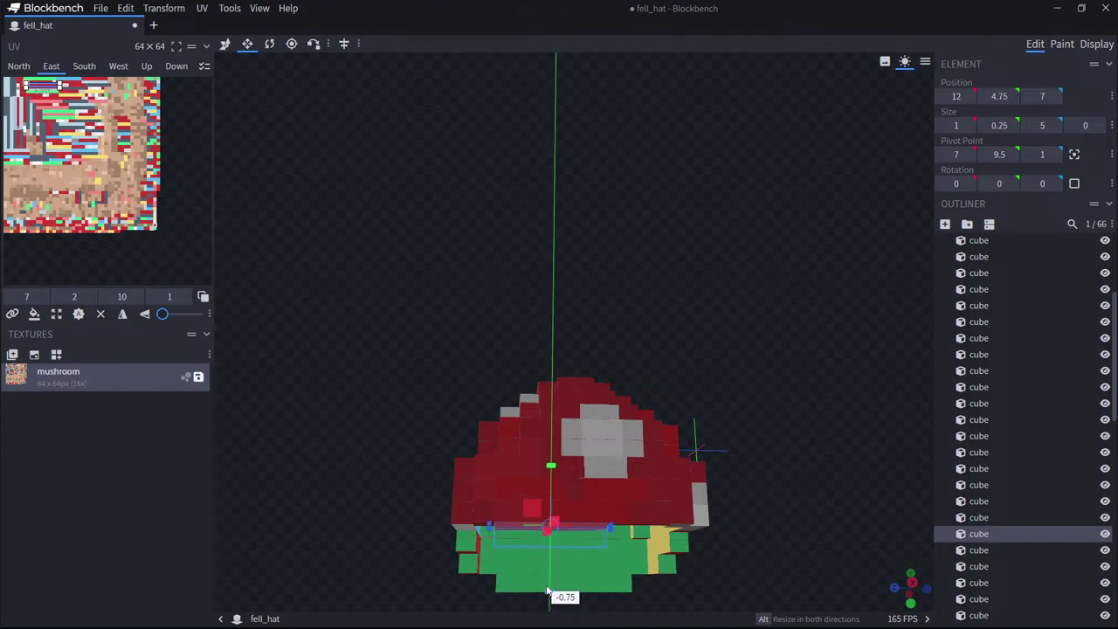
Duplicate the thin 5-unit strip down to height 4.5 and shorten the copy to 2 units along Z starting at 8.
scroll(712, 535, up, 3)
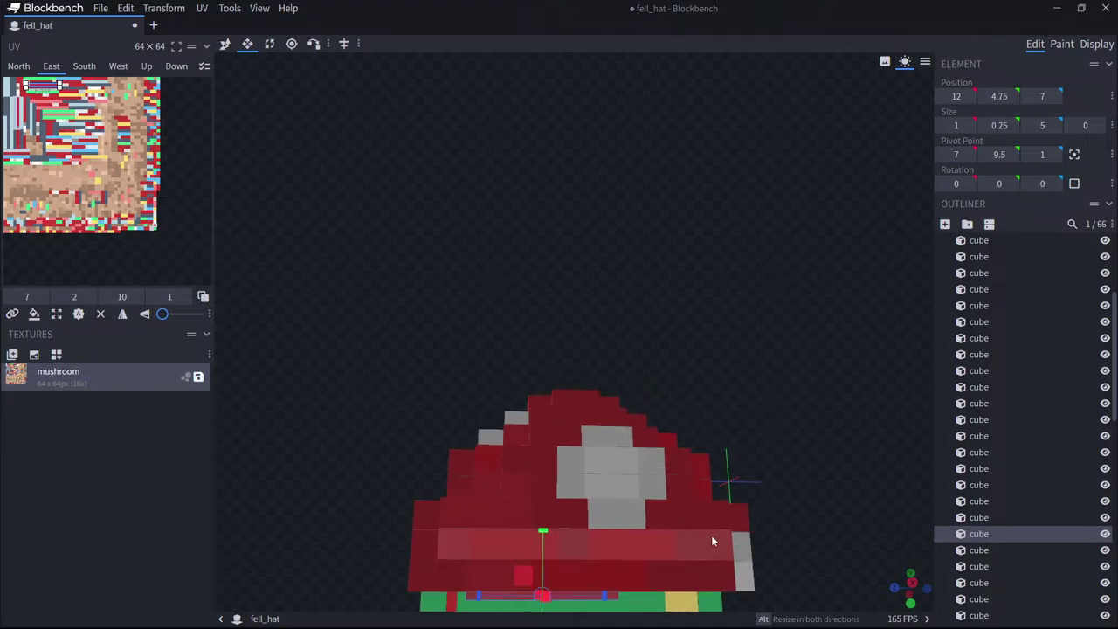
scroll(806, 497, down, 1)
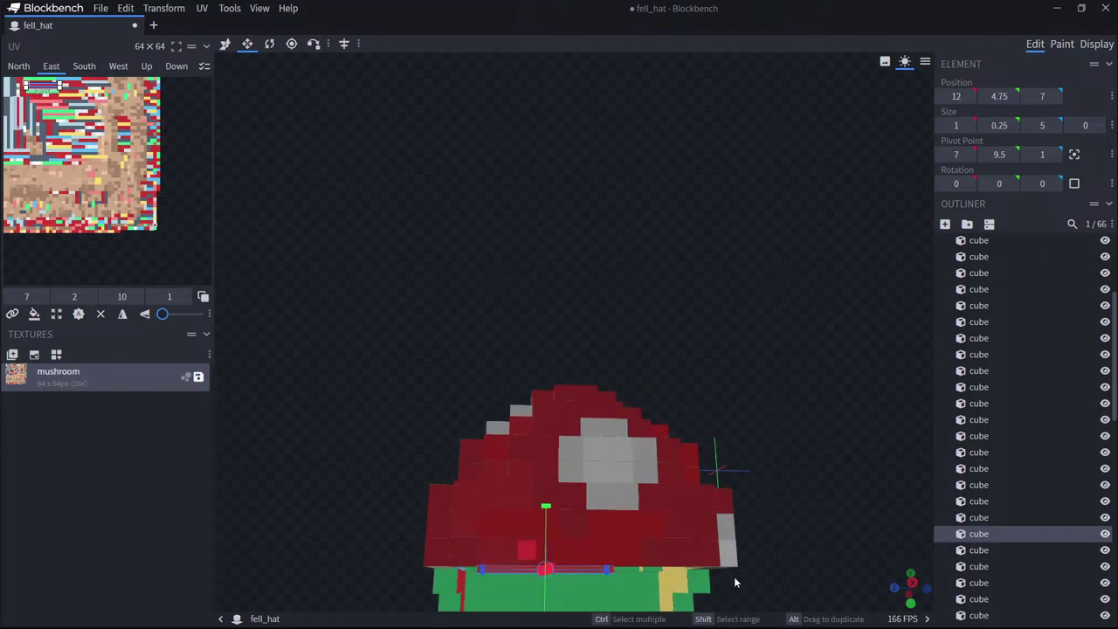
key(ctrl+d)
click(225, 44)
mouse_move(546, 519)
mouse_down()
mouse_move(546, 530)
mouse_move(545, 515)
mouse_up()
click(247, 44)
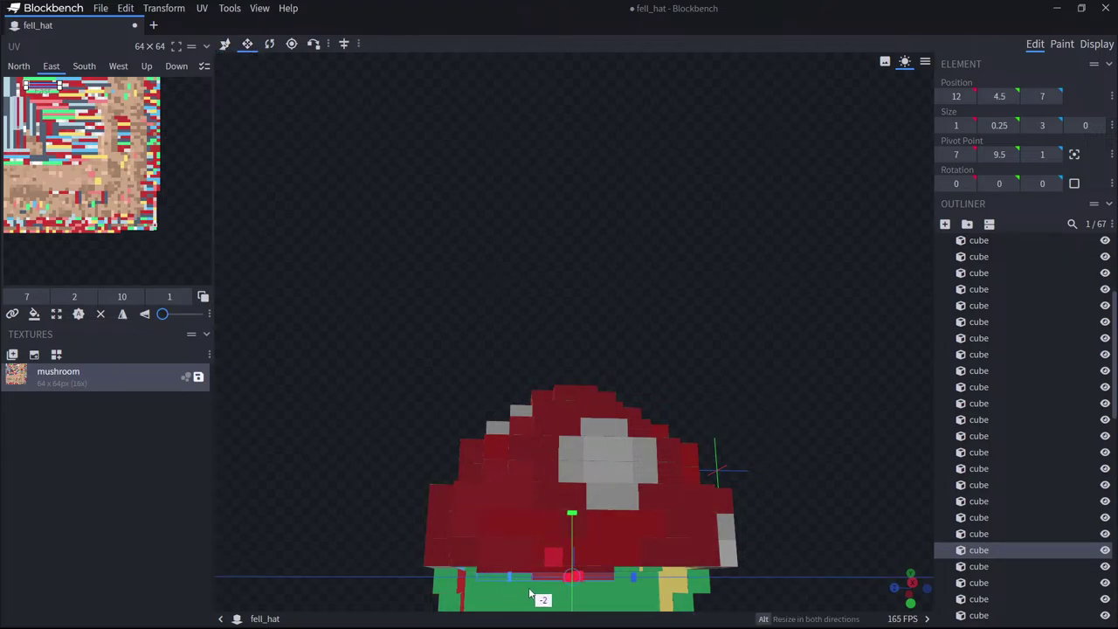
drag(532, 594, 533, 593)
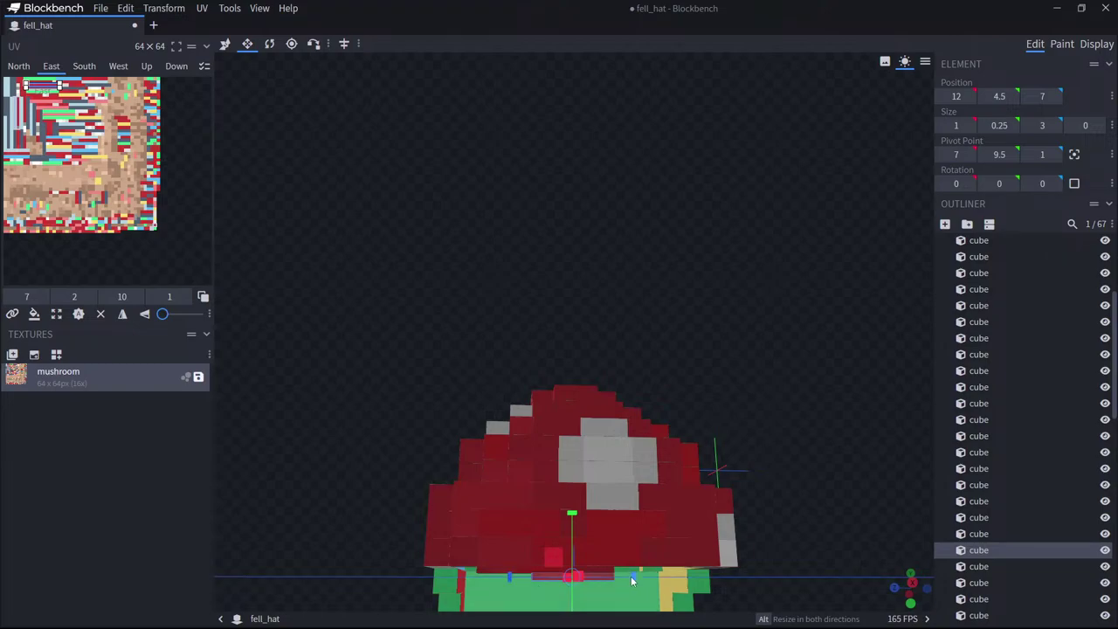
drag(632, 579, 614, 581)
Copy the 2-unit strip down to height 4.25 and shorten the copy to 1 unit along Z starting at 8.25.
drag(810, 546, 764, 549)
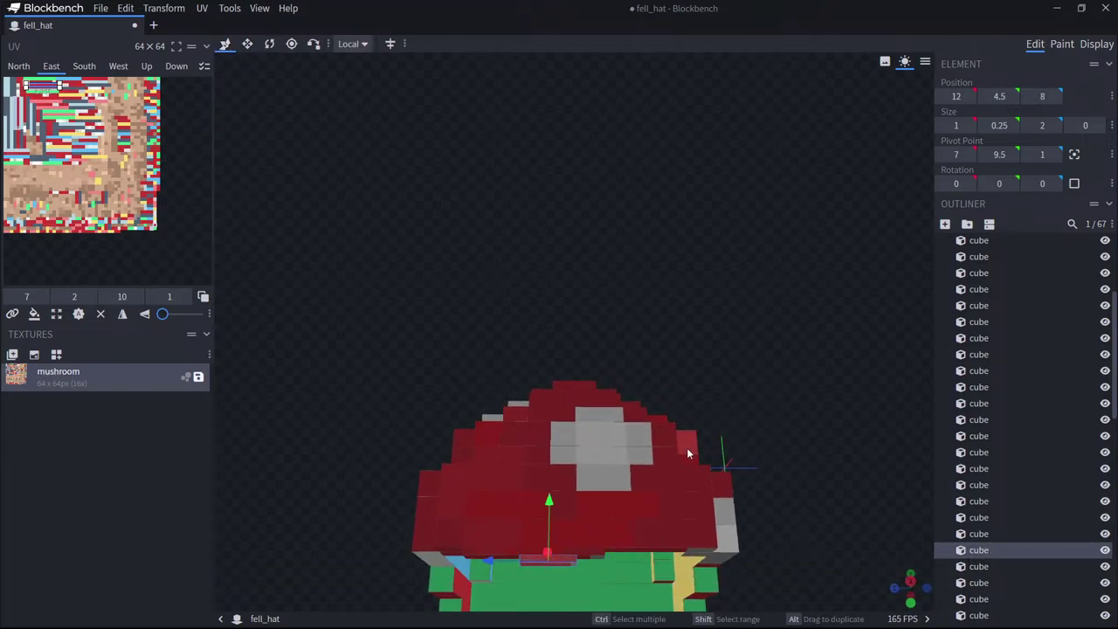
click(564, 563)
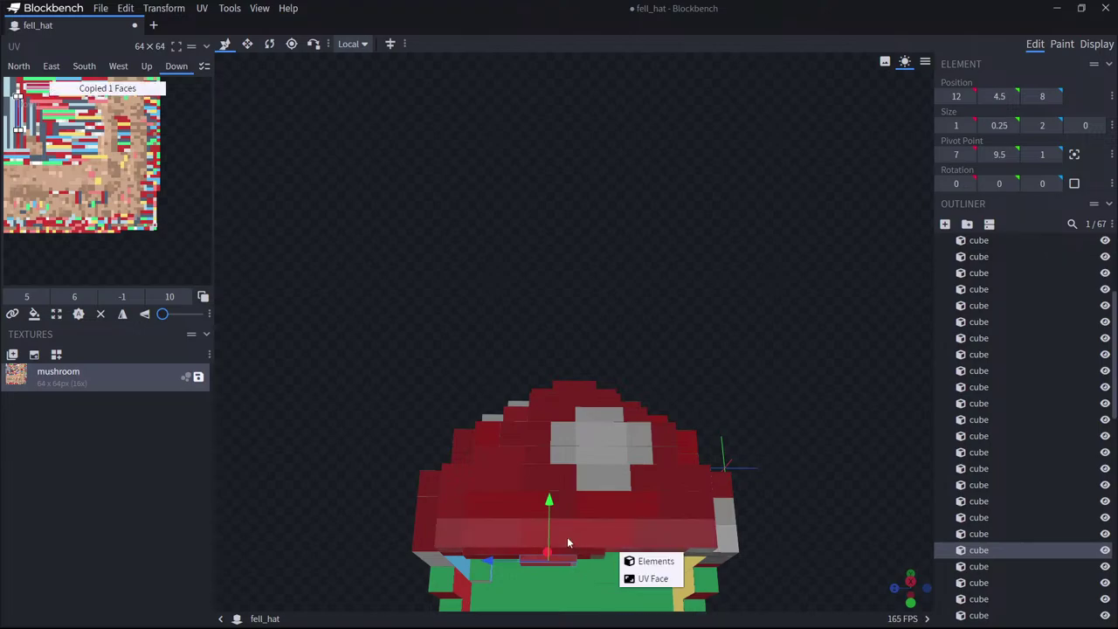
click(998, 545)
key(ctrl+v)
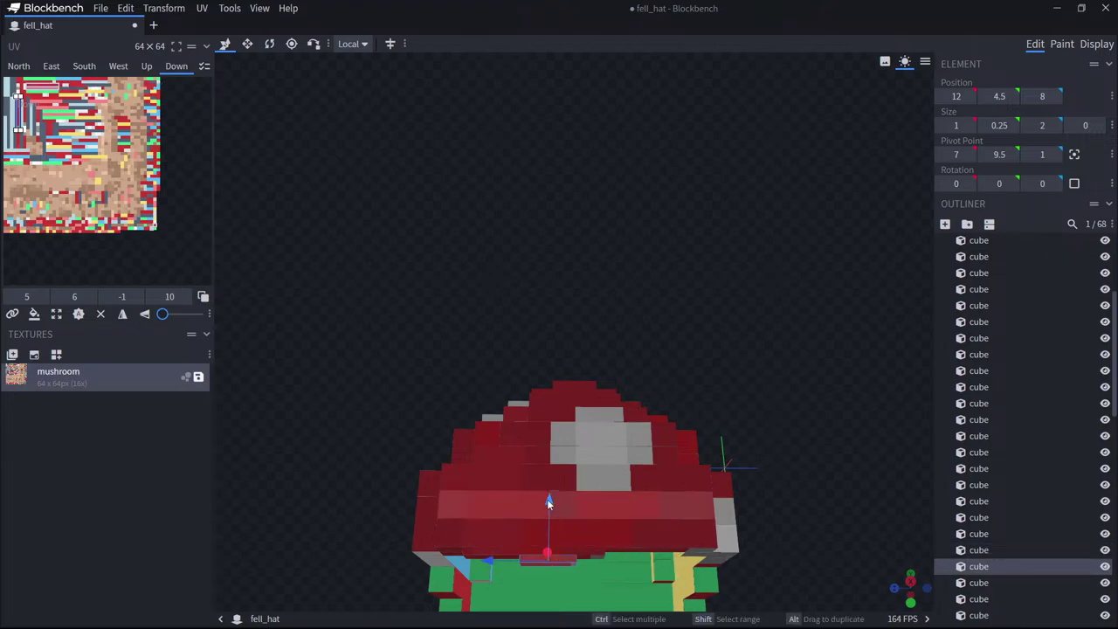
drag(548, 500, 555, 507)
key(s)
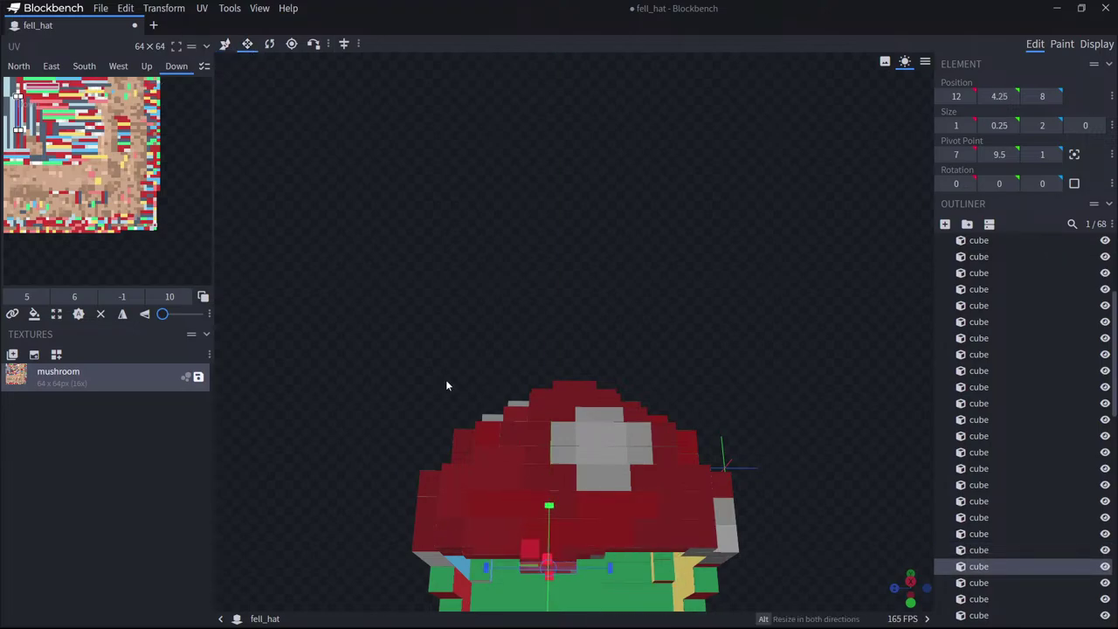
drag(492, 568, 502, 578)
drag(615, 568, 616, 574)
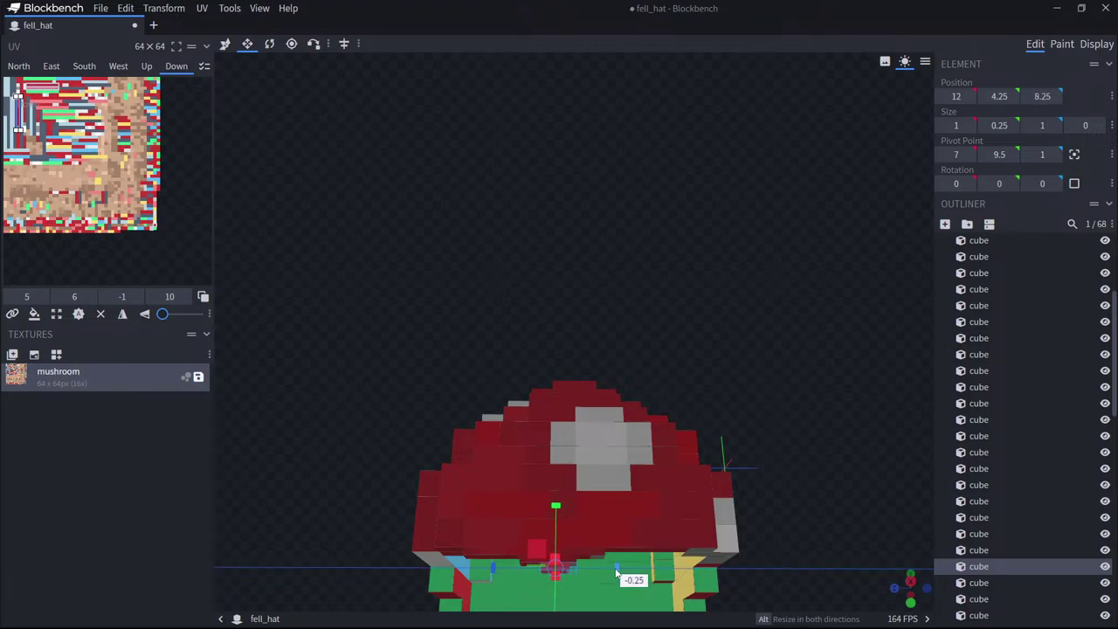
Duplicate the 2-unit and 1-unit strips together, move the copies 4 units back along Z and raise them slightly.
mouse_move(812, 548)
mouse_down()
mouse_move(781, 550)
mouse_move(800, 551)
mouse_up()
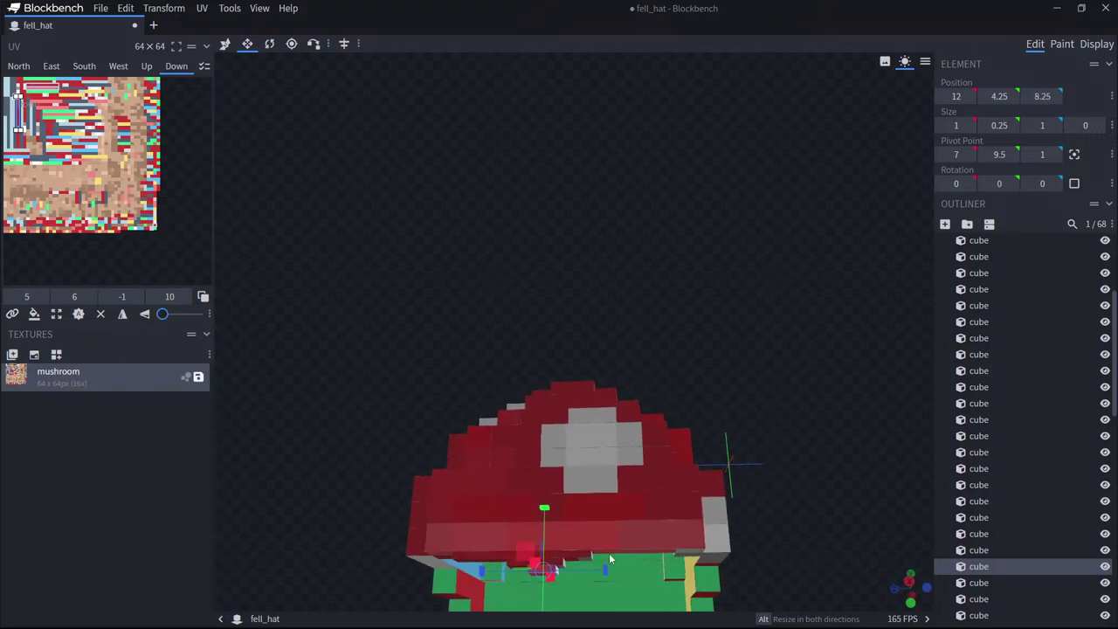
click(557, 565)
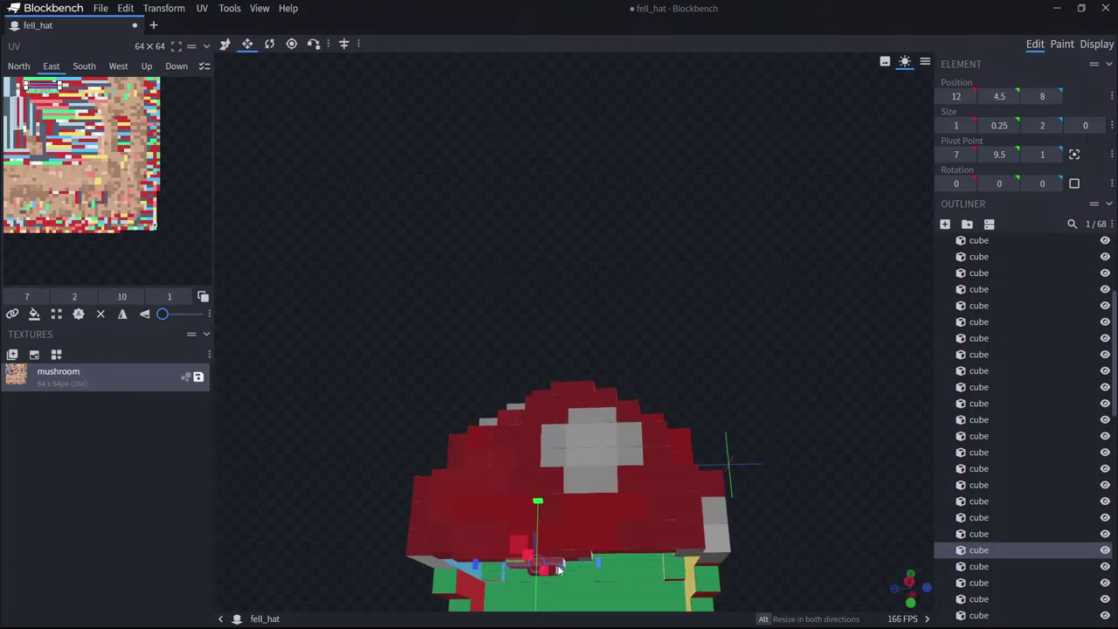
ctrl+click(977, 567)
key(ctrl+d)
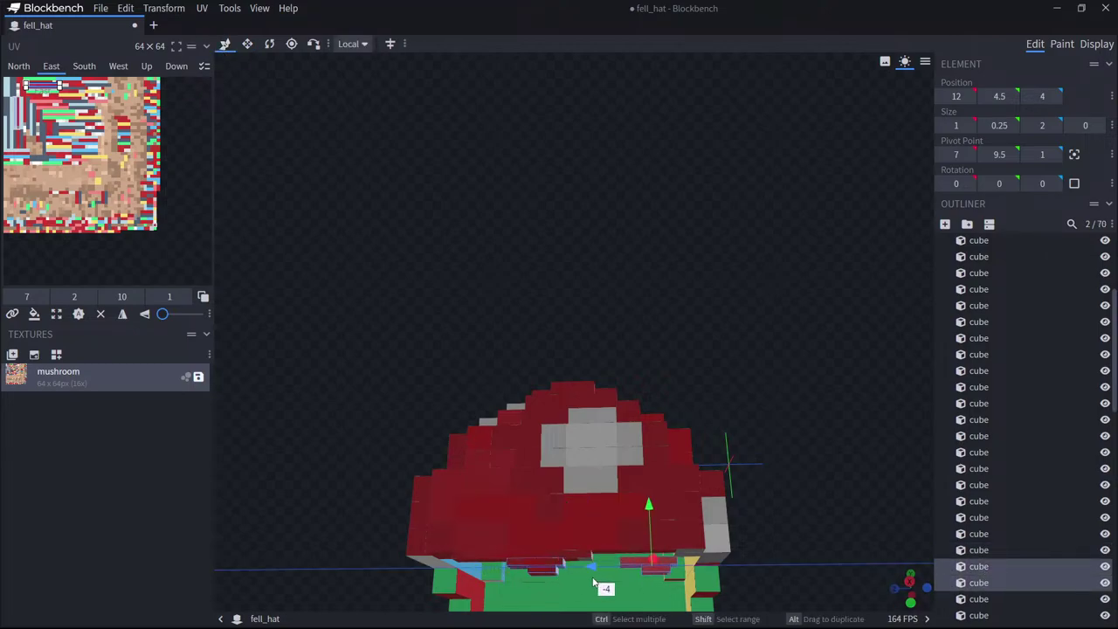
drag(651, 501, 651, 497)
Duplicate the 6-unit cube at 2, 4, 13 and resize the copy to 1 × 0.5 × 1 at position 8, 4.5, 13.
drag(798, 498, 882, 515)
click(558, 511)
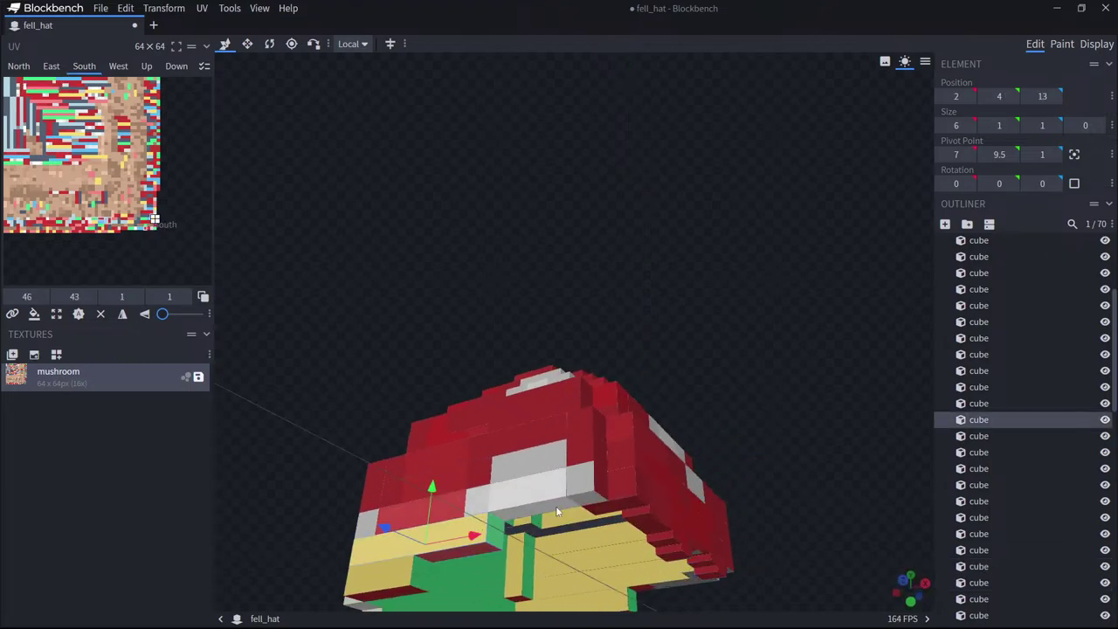
drag(356, 215, 513, 350)
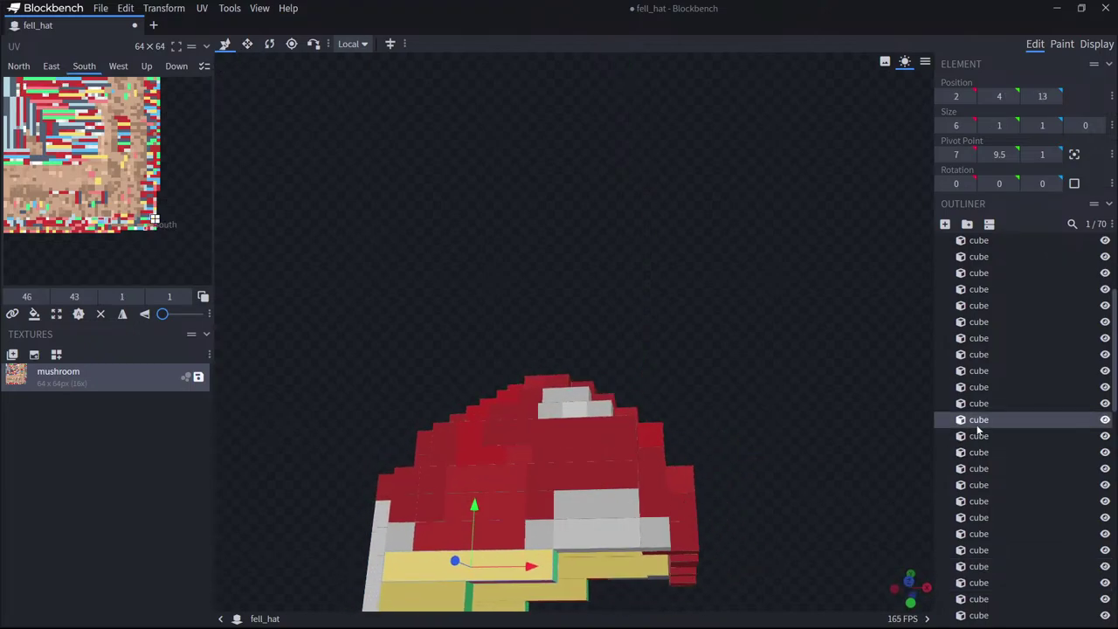
key(ctrl+d)
click(248, 45)
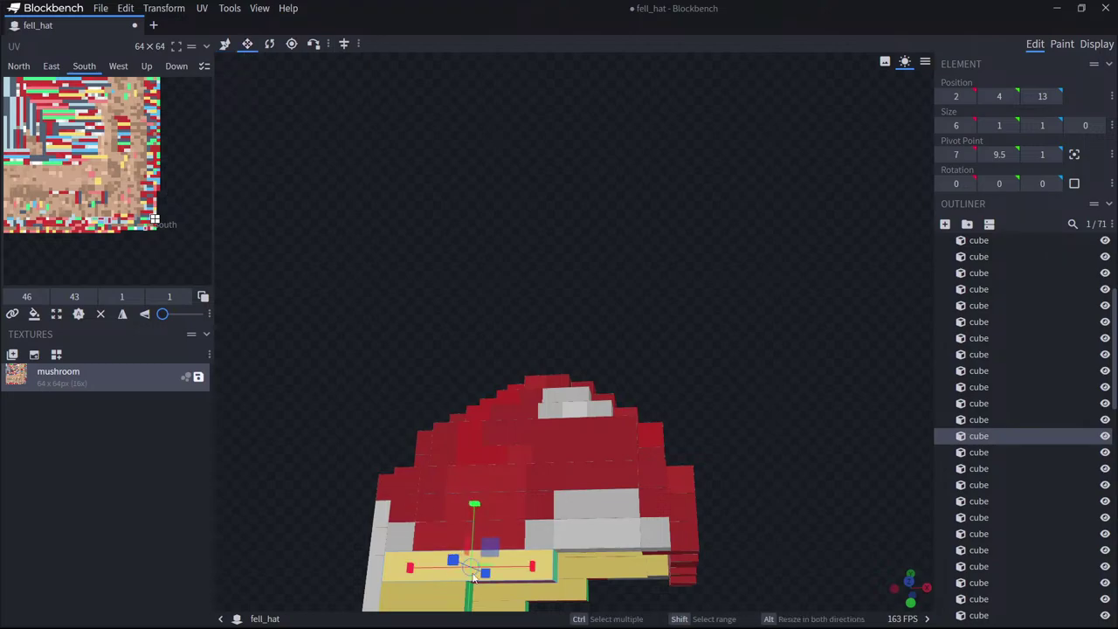
drag(543, 572, 565, 574)
drag(425, 567, 597, 578)
drag(587, 531, 641, 566)
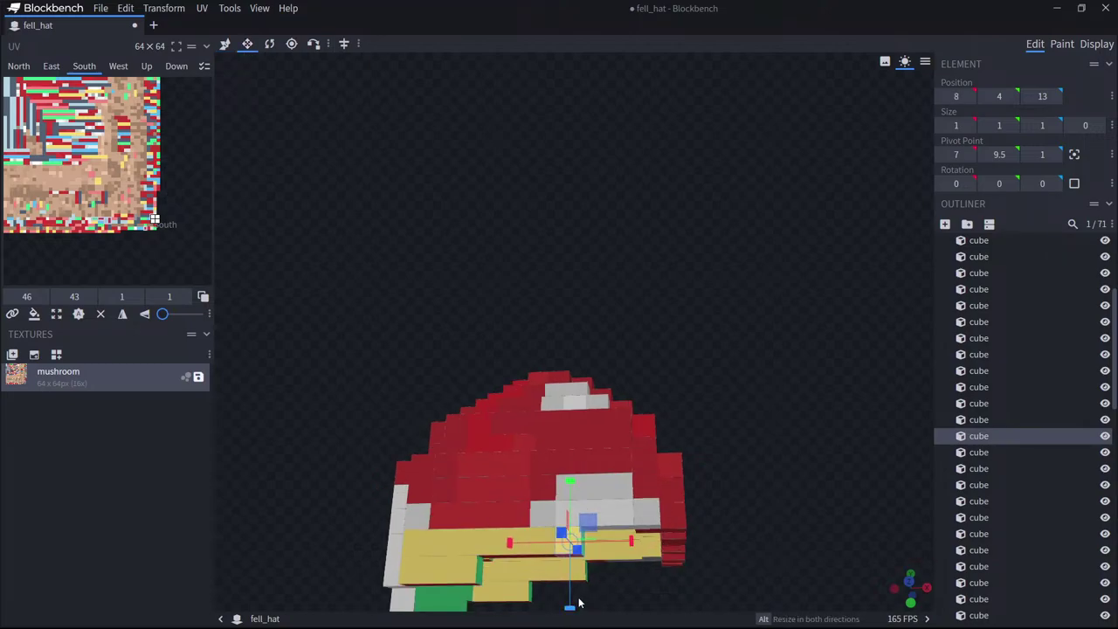
mouse_move(564, 594)
mouse_down()
mouse_move(629, 579)
mouse_move(577, 578)
mouse_up()
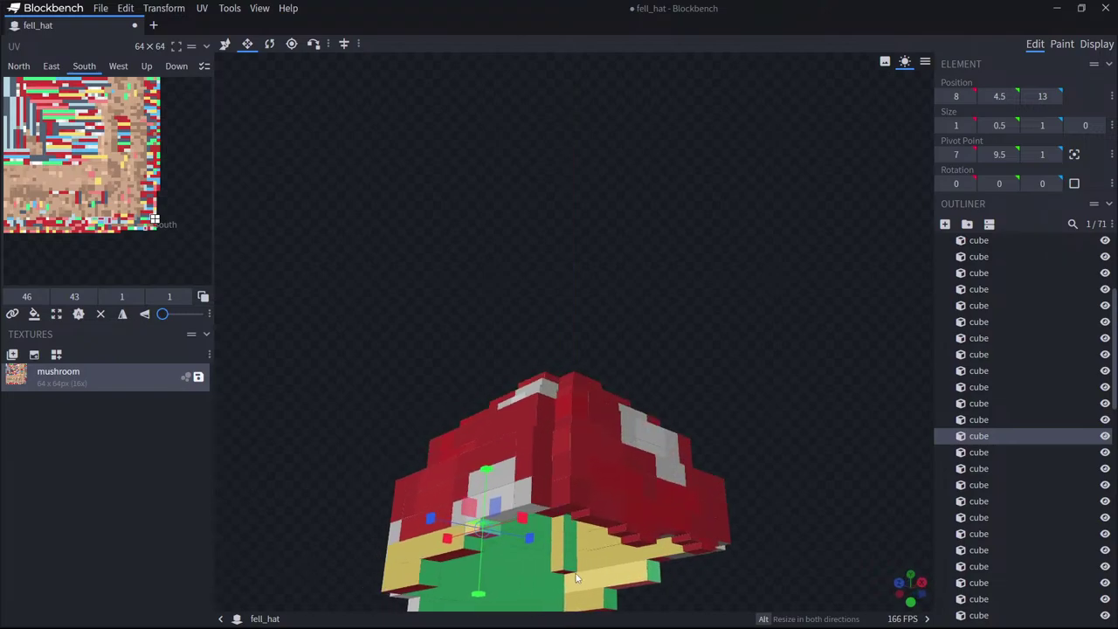
Copy the small half-height cube to the opposite side of the hat at position 8, 4.5, 2.
click(226, 43)
drag(564, 362, 533, 363)
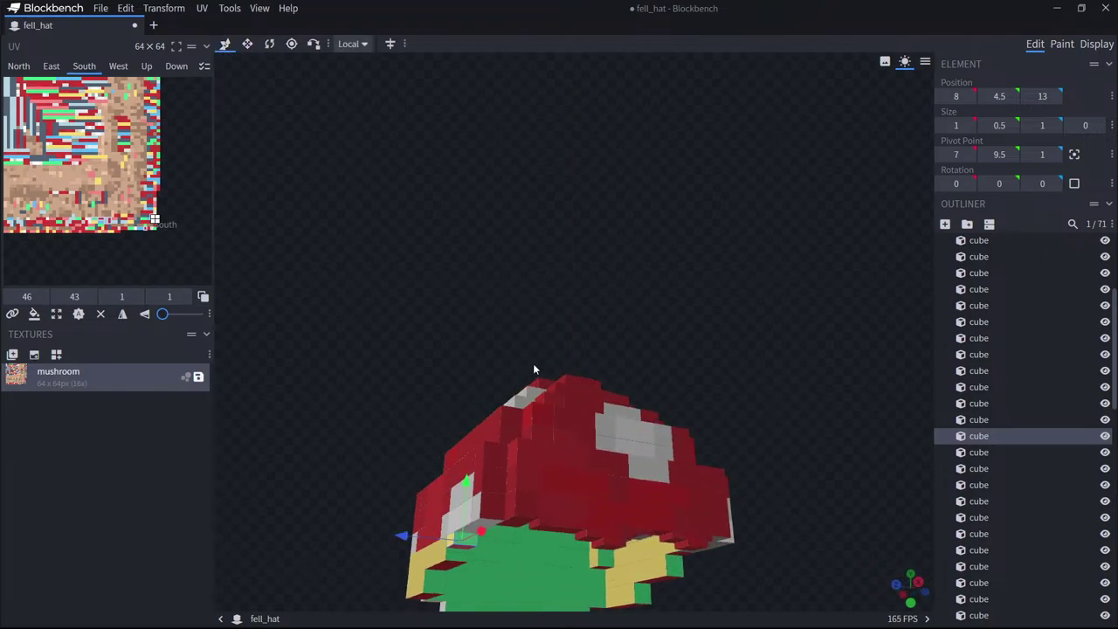
key(ctrl+c)
key(ctrl+v)
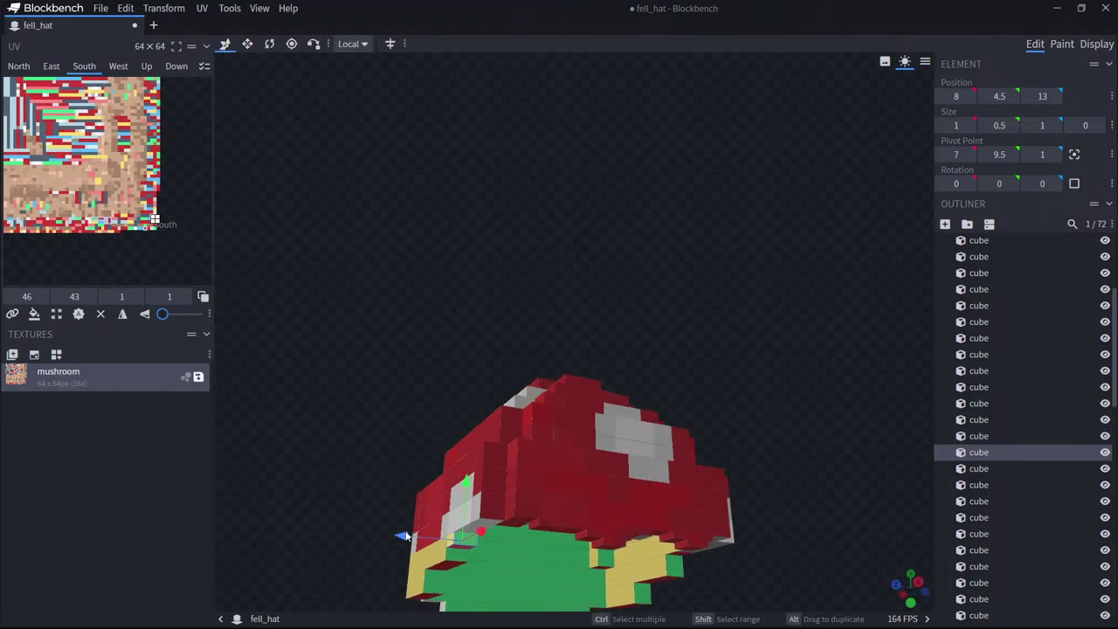
drag(637, 592, 863, 475)
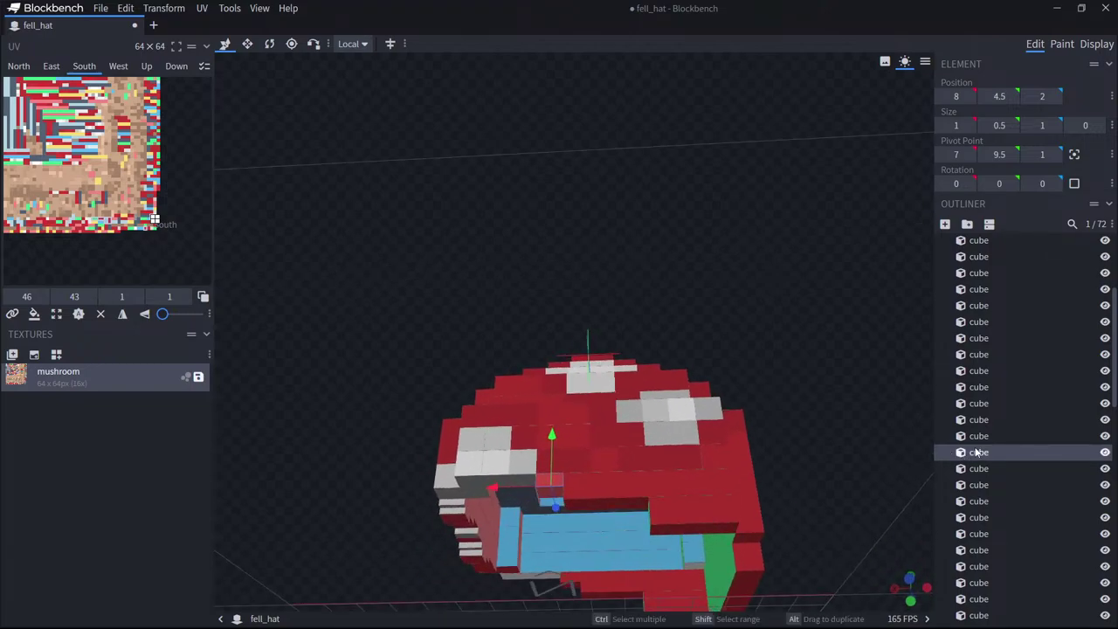
Add two copies of the small half-height cube, placing one at 5, 3.5, 2 and the other at 2, 2.5, 2.
key(ctrl+v)
drag(556, 457, 517, 522)
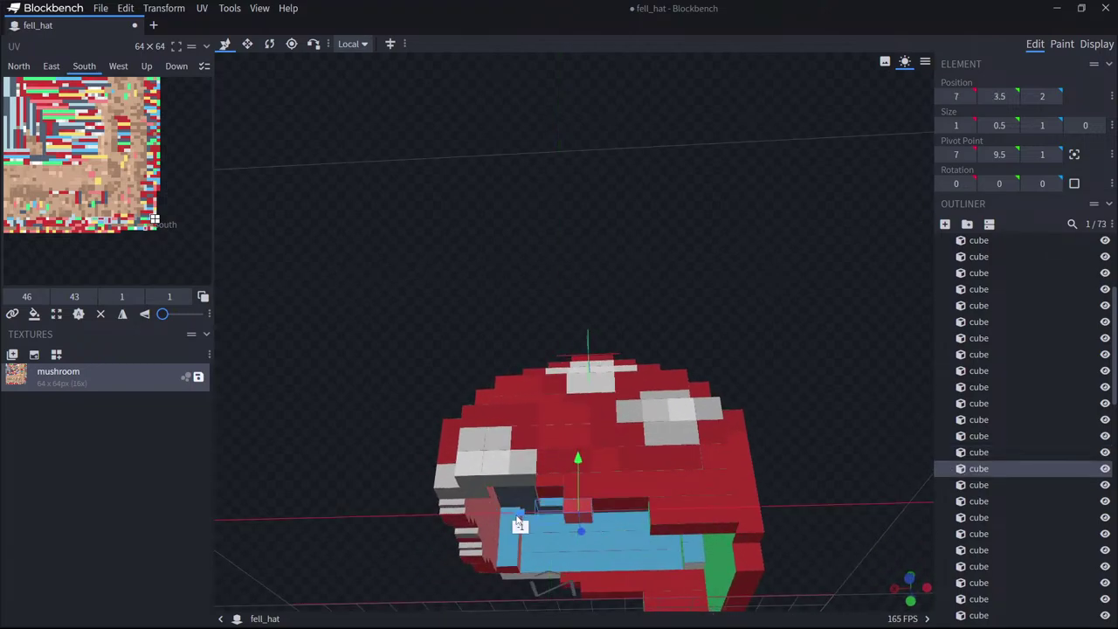
key(ctrl+v)
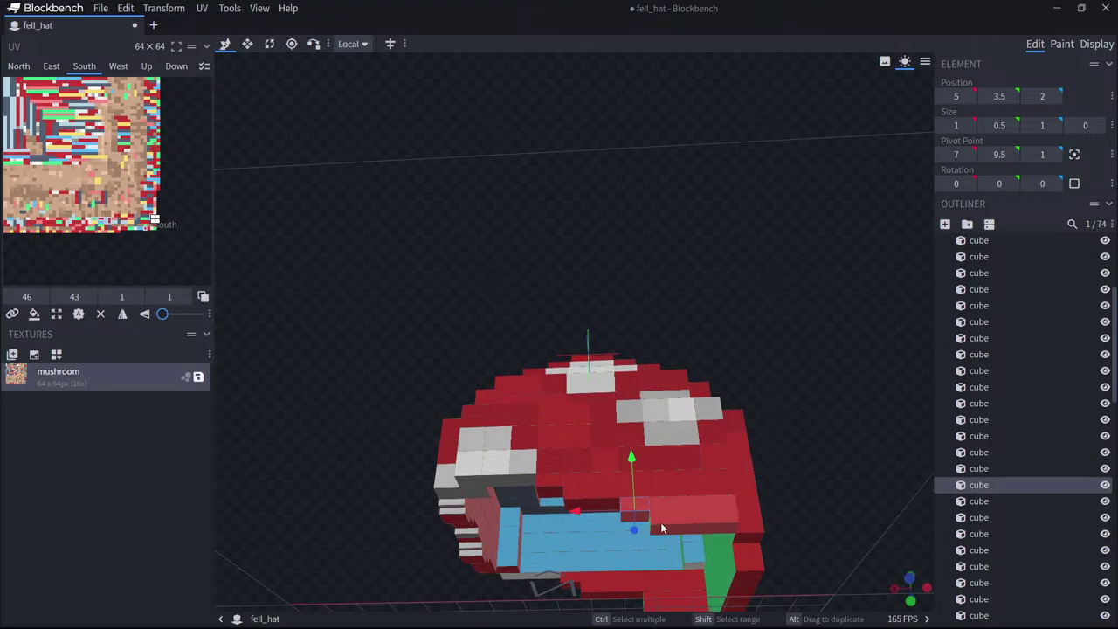
drag(625, 450, 632, 480)
drag(583, 543, 669, 548)
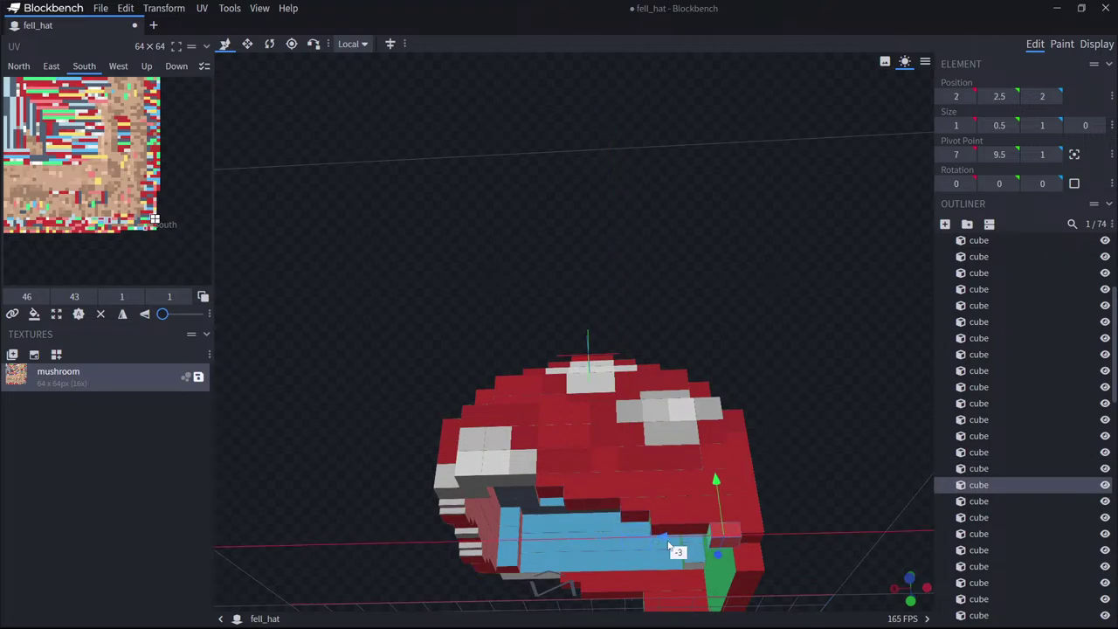
click(653, 566)
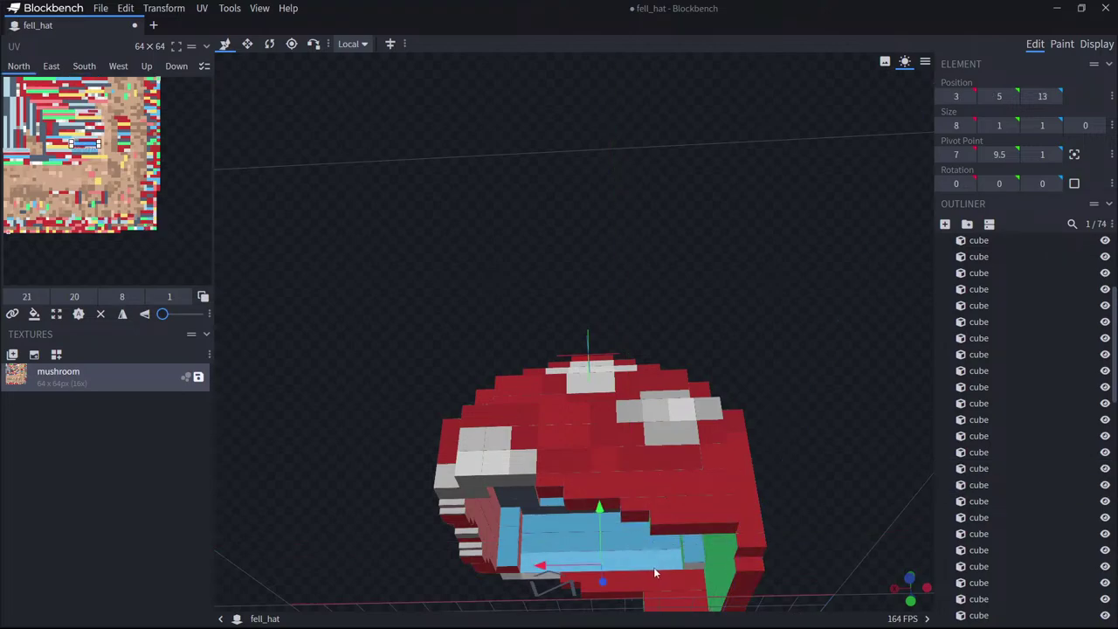
Copy the small half-height cube at 5, 3.5, 2 to the opposite side of the hat at position 5, 3.5, 13.
drag(794, 541, 978, 566)
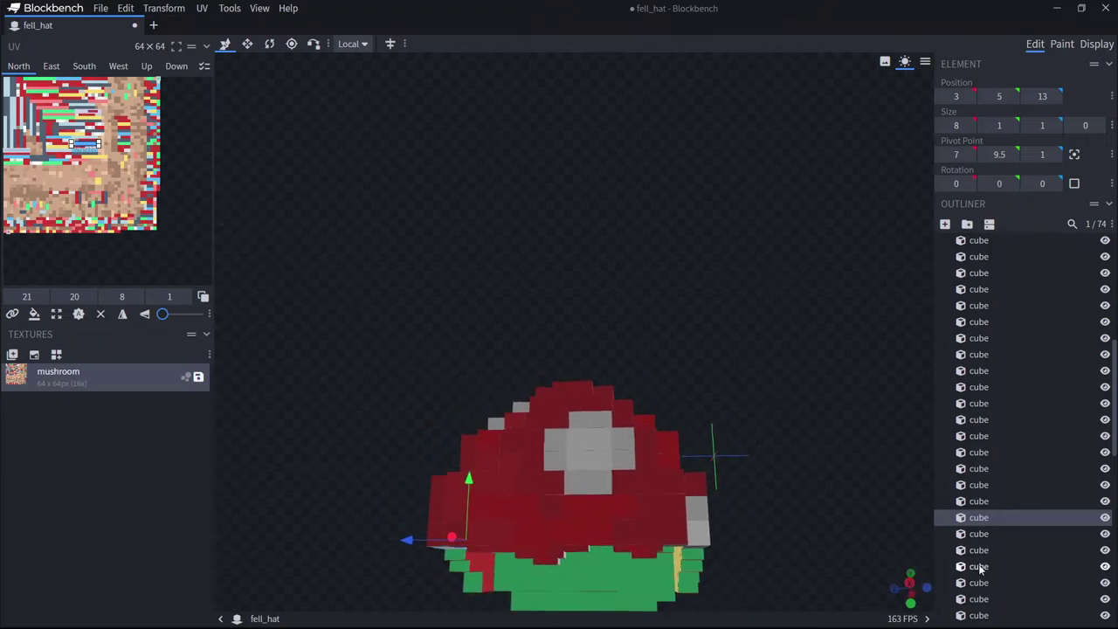
click(682, 598)
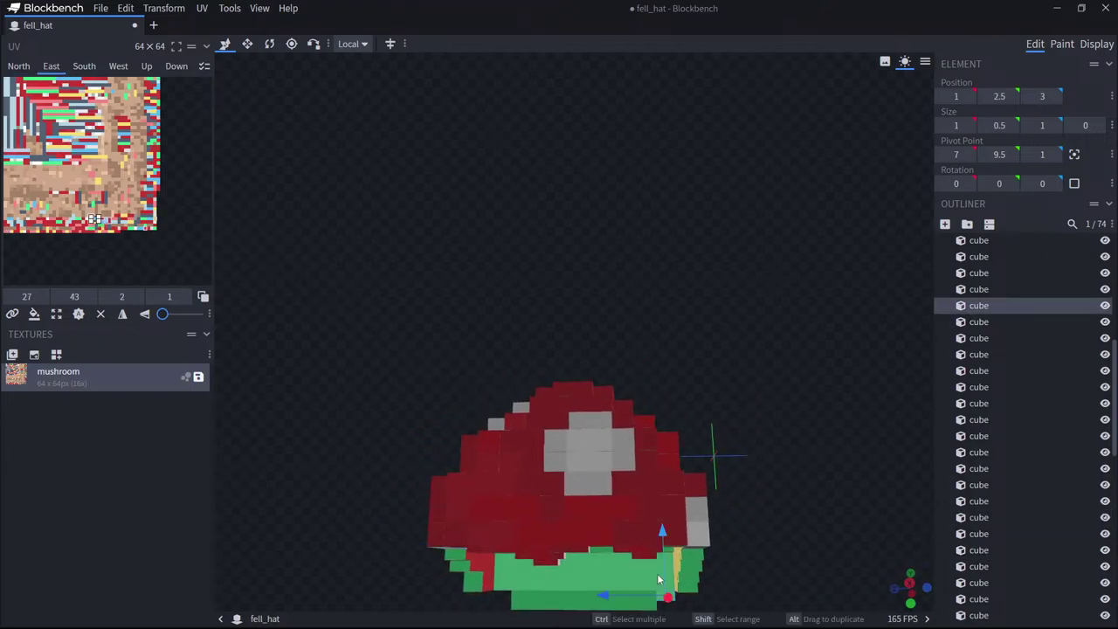
alt+drag(603, 596, 596, 600)
drag(405, 571, 568, 554)
click(560, 600)
key(ctrl+c)
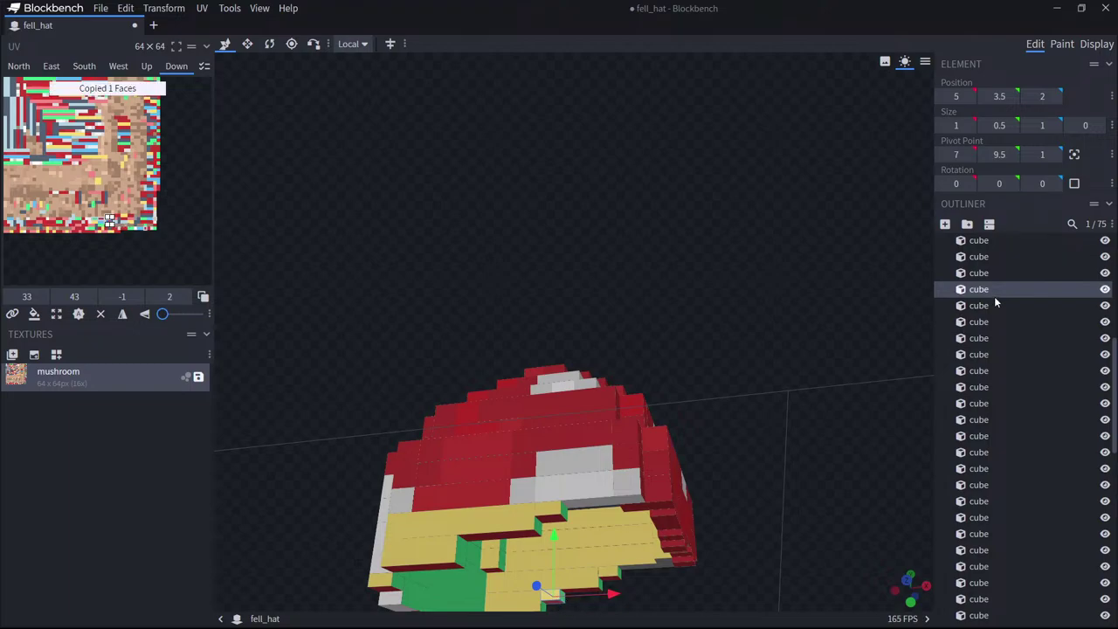
key(ctrl+d)
drag(536, 586, 446, 538)
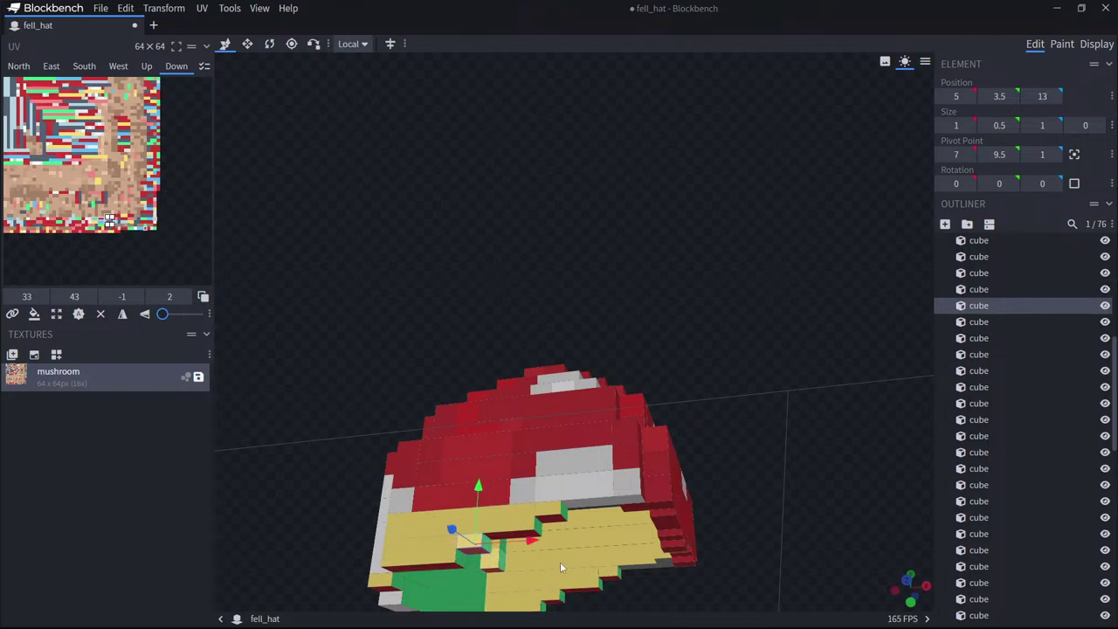
Duplicate the 8-unit strip at 1, 2, 4 and resize the copy to 1 × 0.25 × 5 at position 1, 1.75, 5.
drag(559, 562, 399, 541)
click(587, 529)
drag(833, 492, 1017, 426)
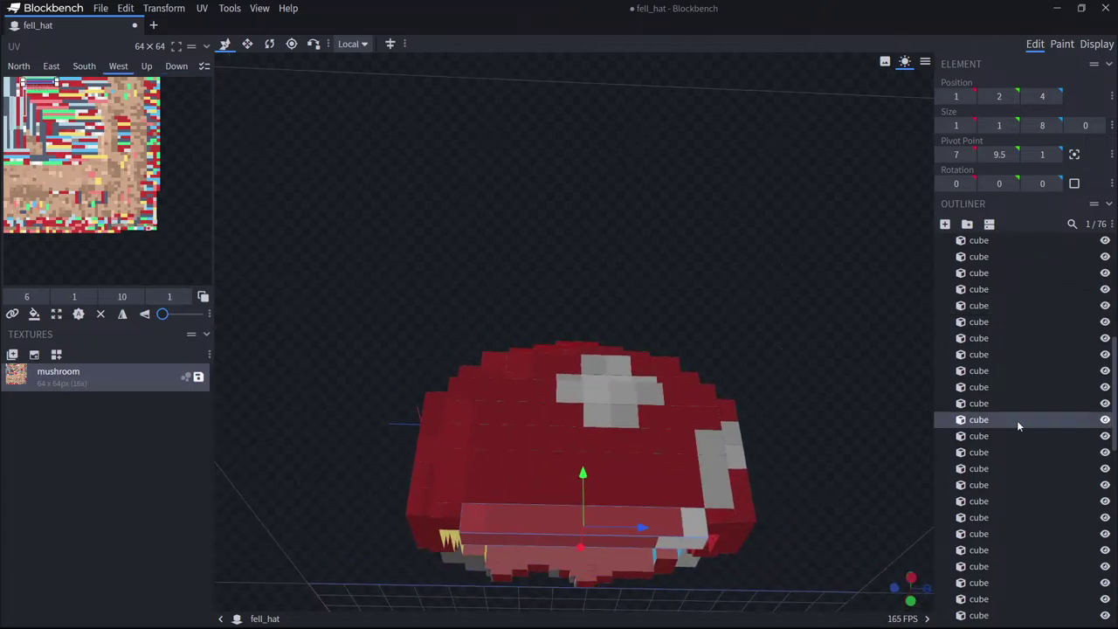
key(ctrl+d)
drag(583, 475, 583, 502)
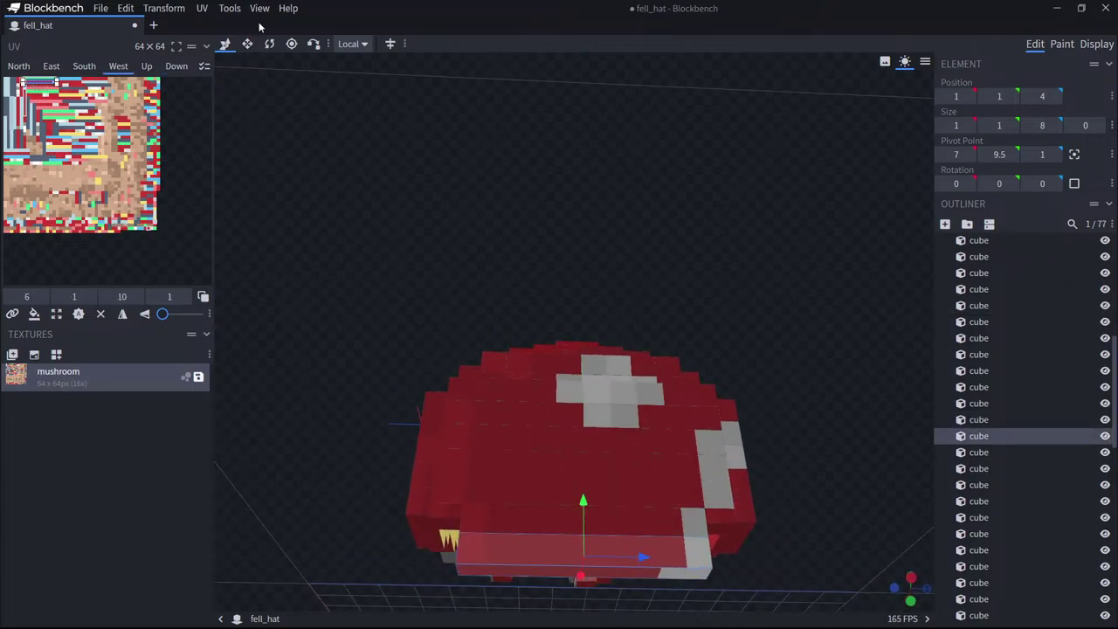
click(247, 43)
drag(523, 560, 704, 574)
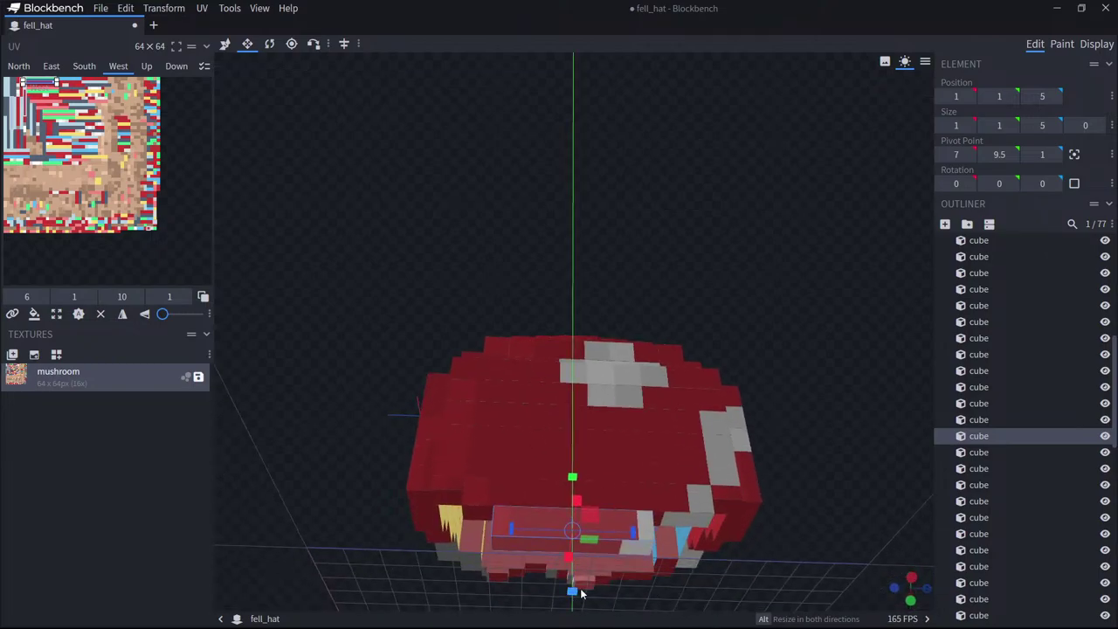
drag(580, 593, 576, 573)
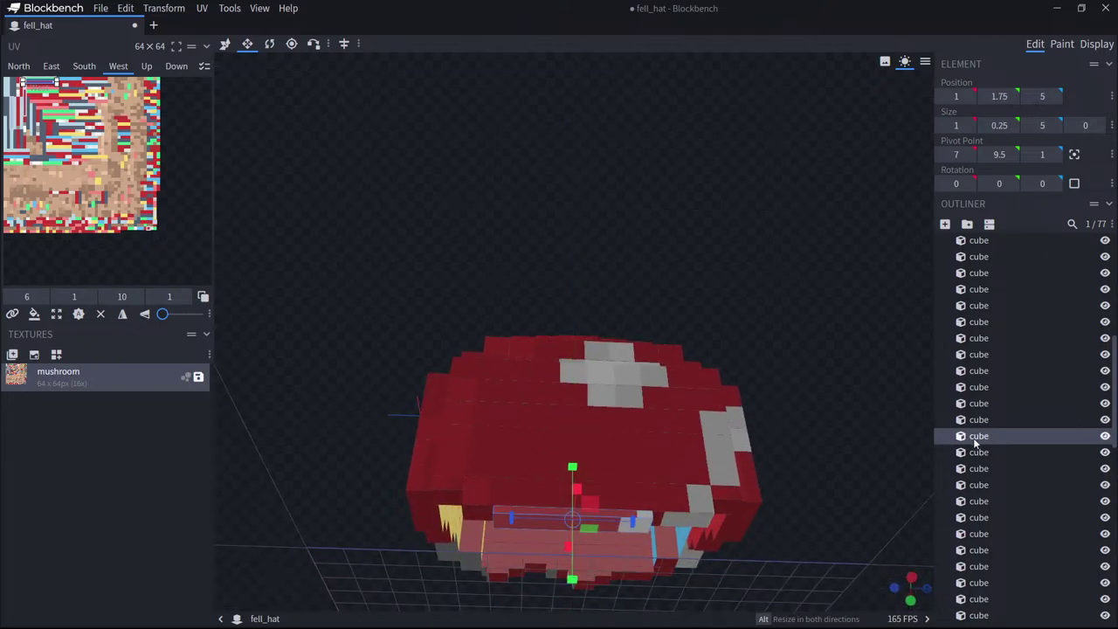
Duplicate the quarter-height 5-unit strip, lower the copy to height 1.5 and shorten it along Z.
key(ctrl+d)
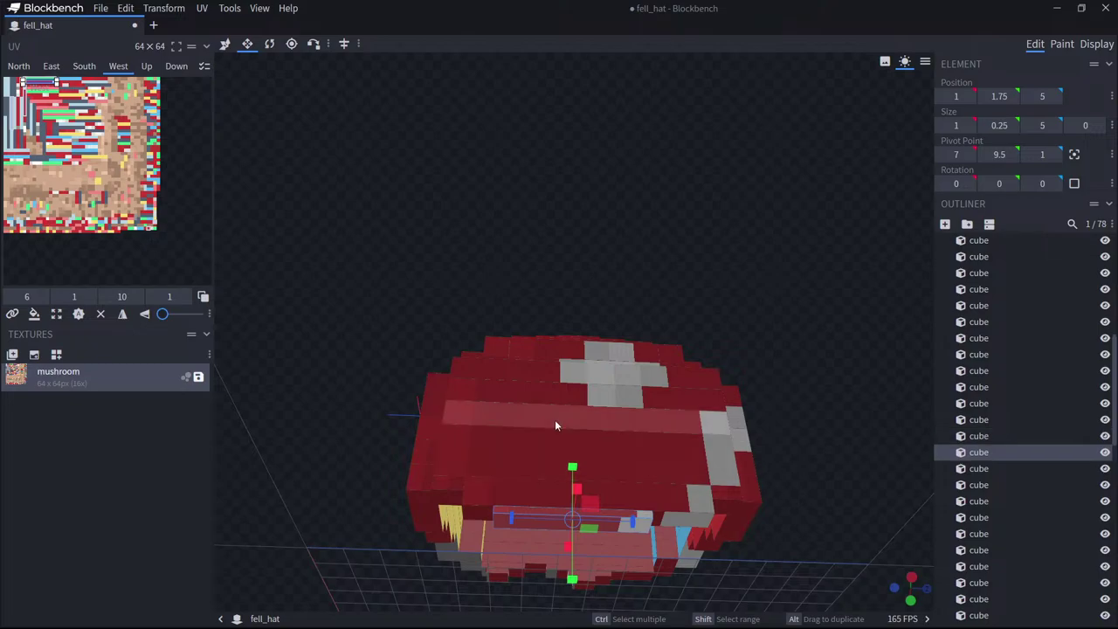
drag(573, 580, 574, 588)
drag(582, 496, 578, 481)
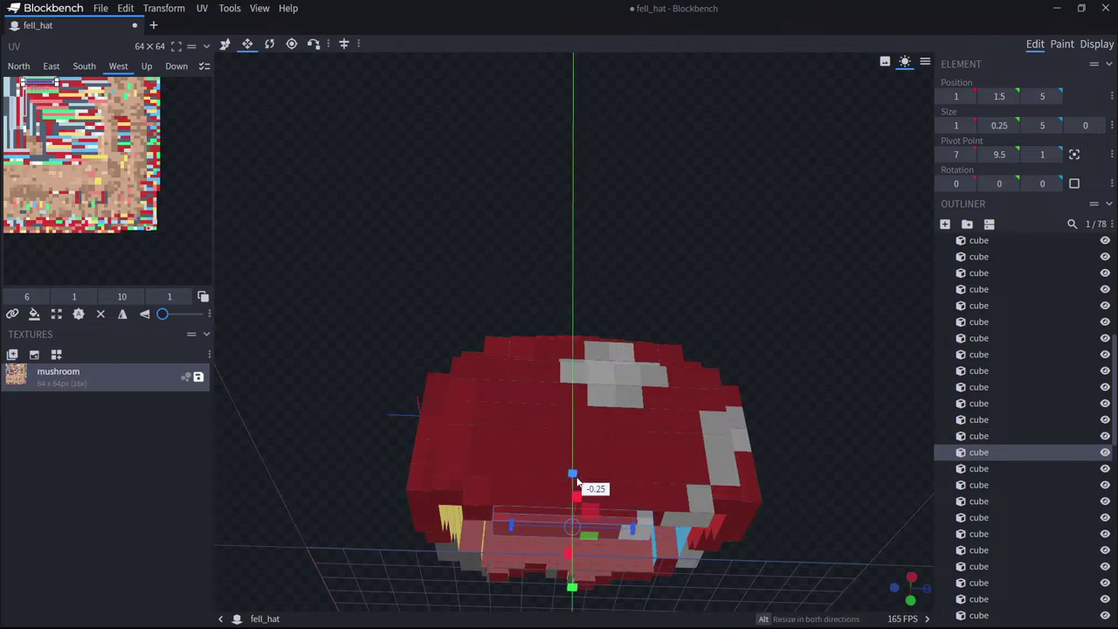
drag(527, 534, 528, 534)
drag(645, 528, 626, 530)
Preview the hat on the player's head and widen the small cube at 5, 3.5, 13 to 2 × 0.5 × 1 at position 4, 3.5, 13.
drag(876, 523, 504, 546)
click(1095, 43)
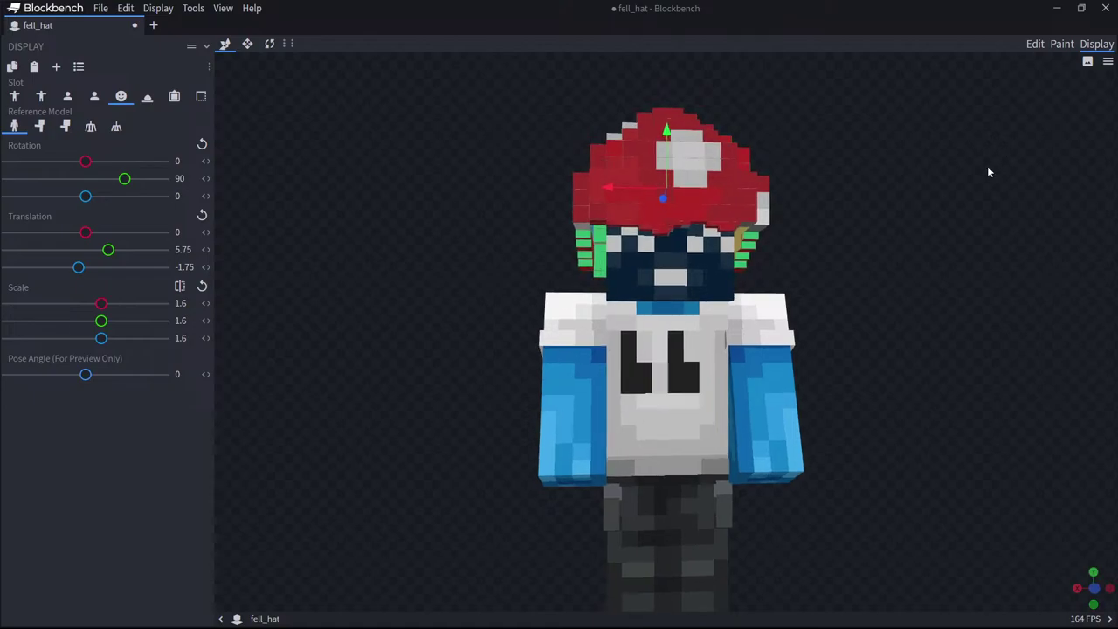
drag(987, 168, 1091, 190)
mouse_move(880, 225)
mouse_down()
mouse_move(1110, 220)
mouse_move(988, 231)
mouse_move(836, 223)
mouse_move(953, 227)
mouse_move(881, 225)
mouse_up()
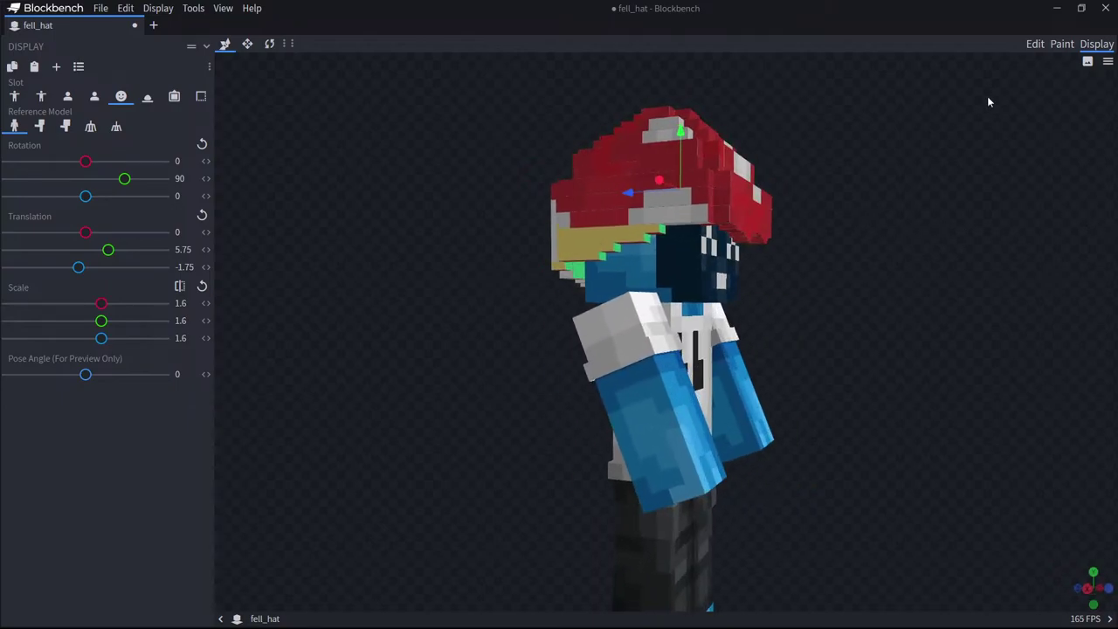
click(1034, 44)
drag(681, 301, 853, 321)
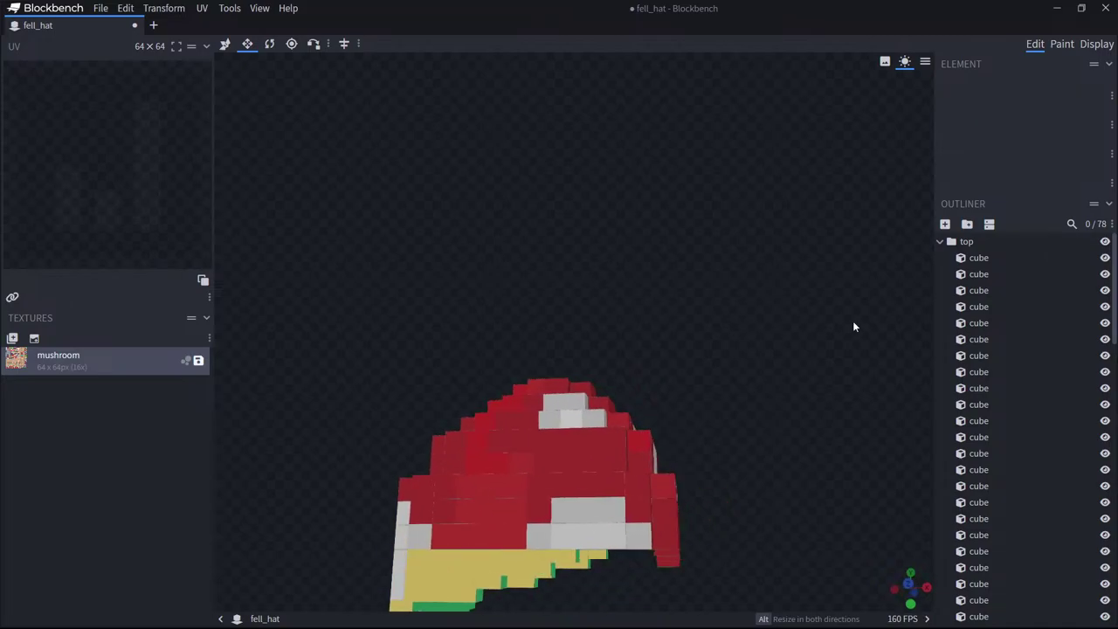
click(495, 590)
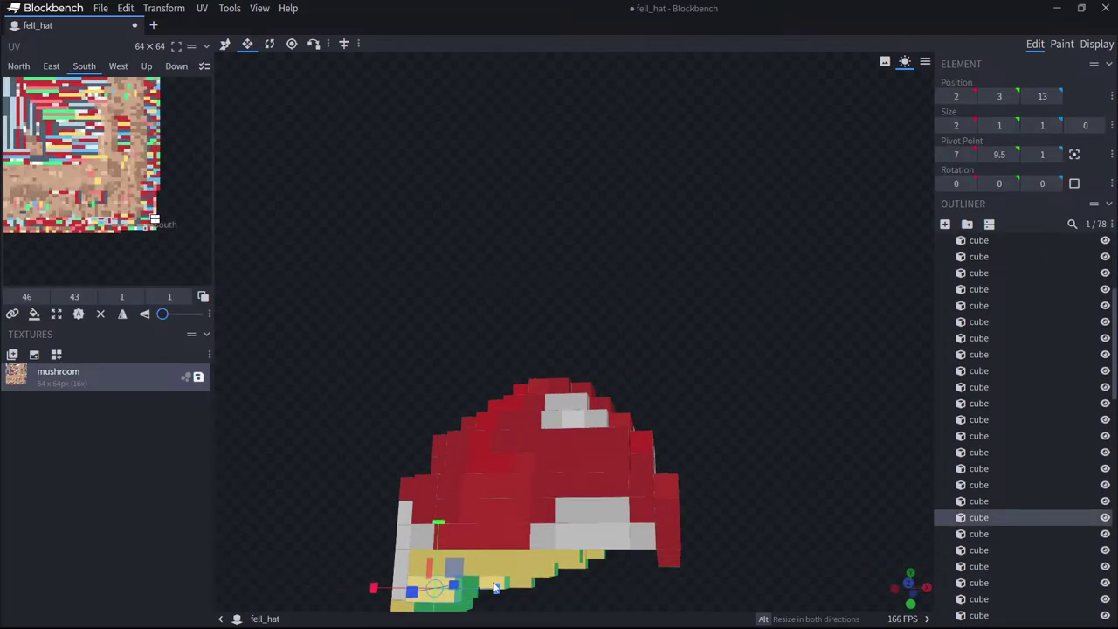
click(485, 591)
click(473, 593)
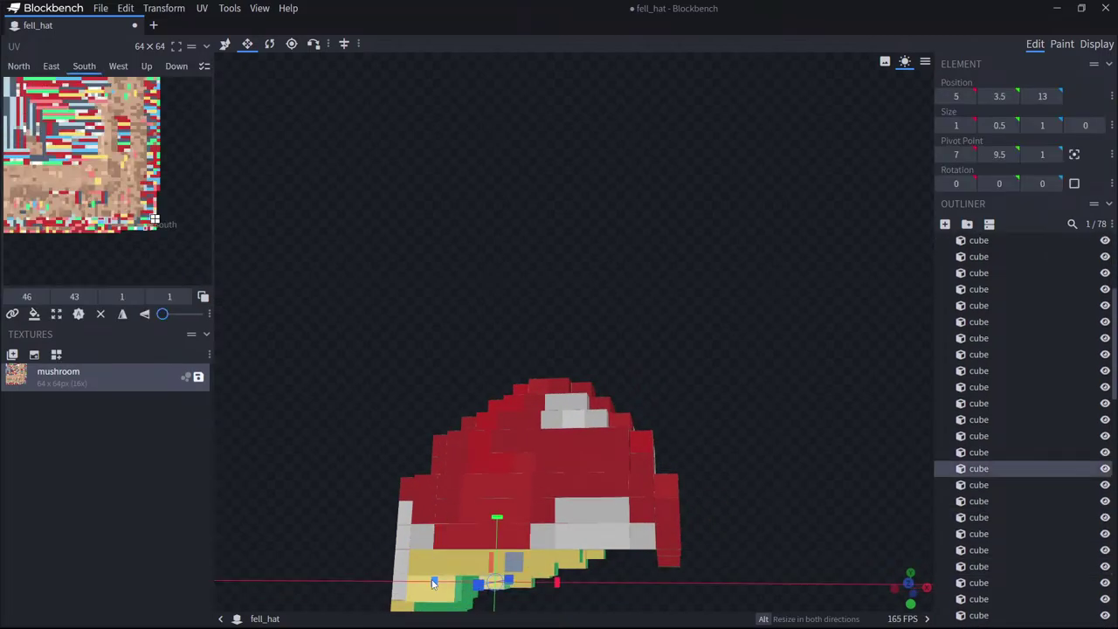
drag(433, 583, 418, 583)
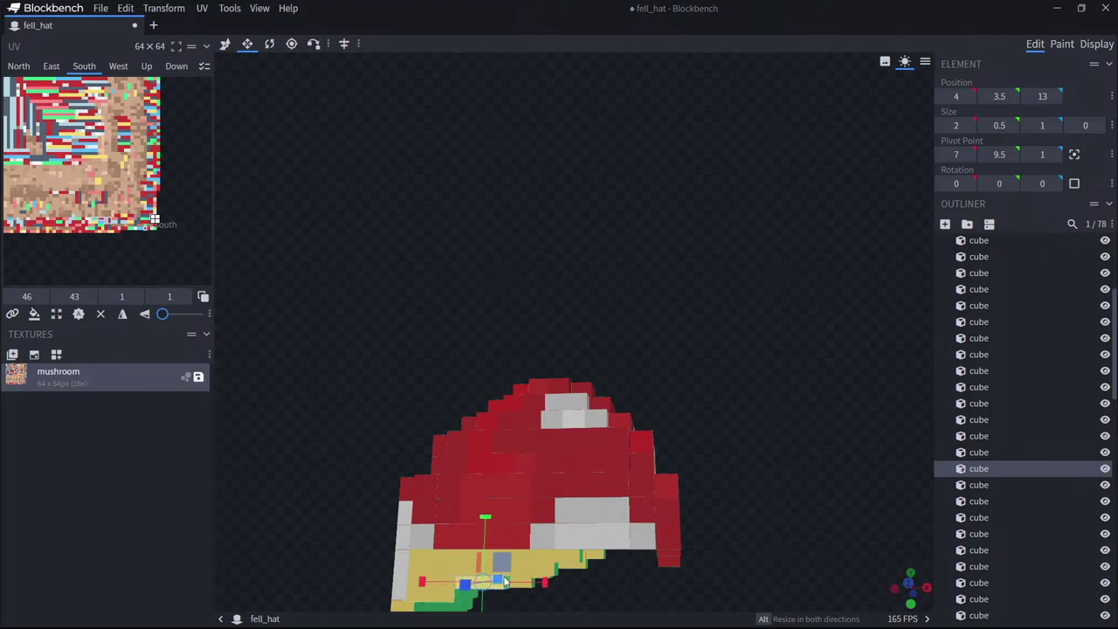
Widen the small half-height cube at 8, 4.5, 13 to 2 units along X, starting at 7.
drag(613, 596, 618, 561)
click(554, 529)
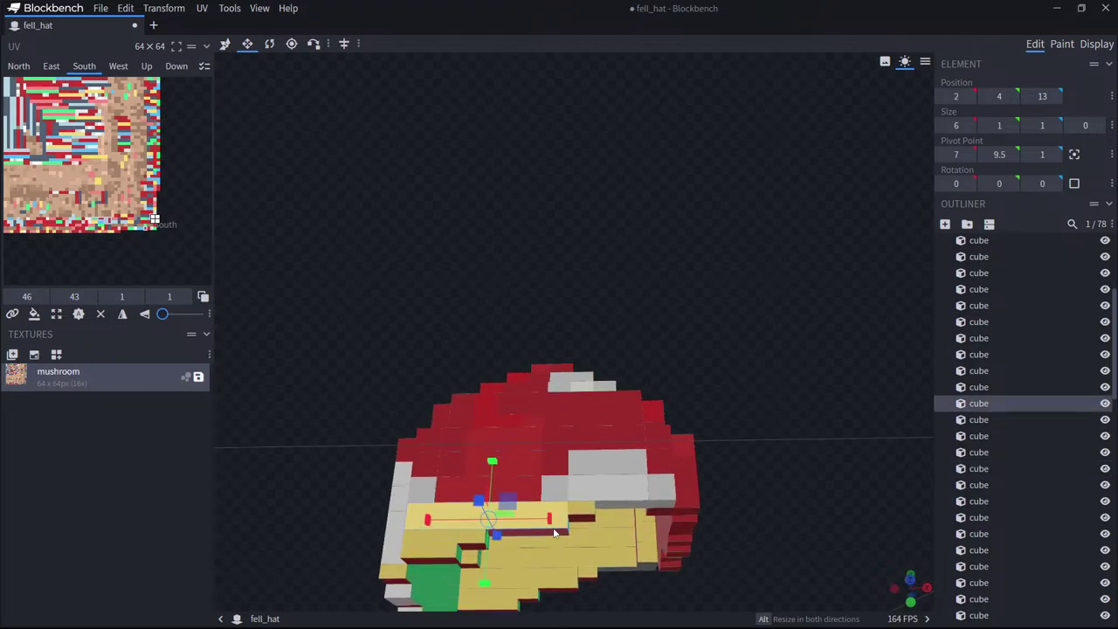
click(578, 517)
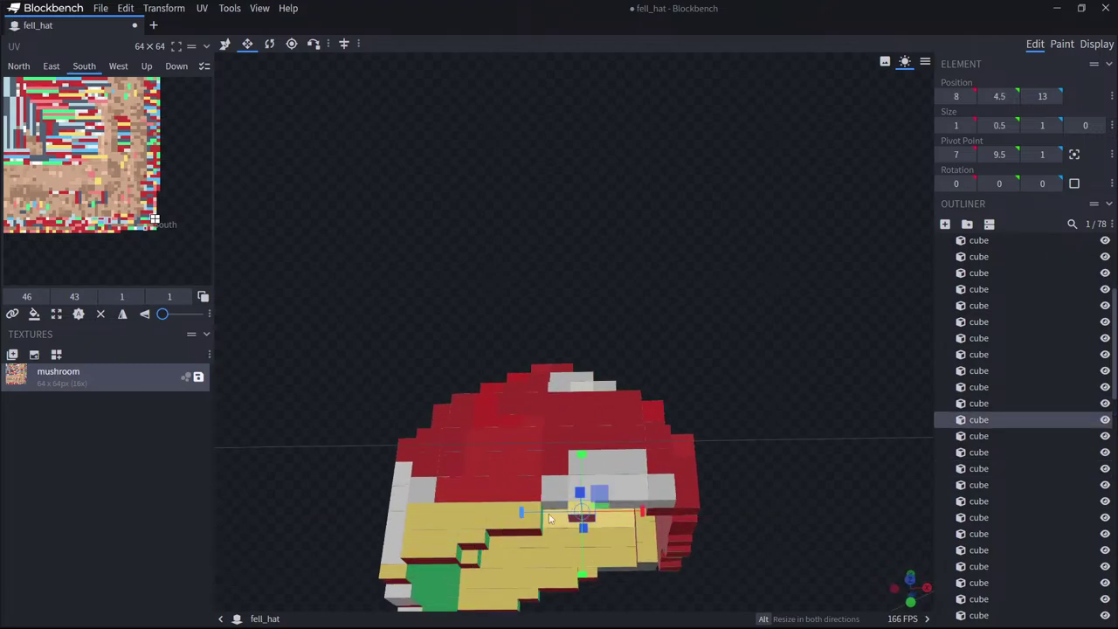
drag(690, 499, 611, 568)
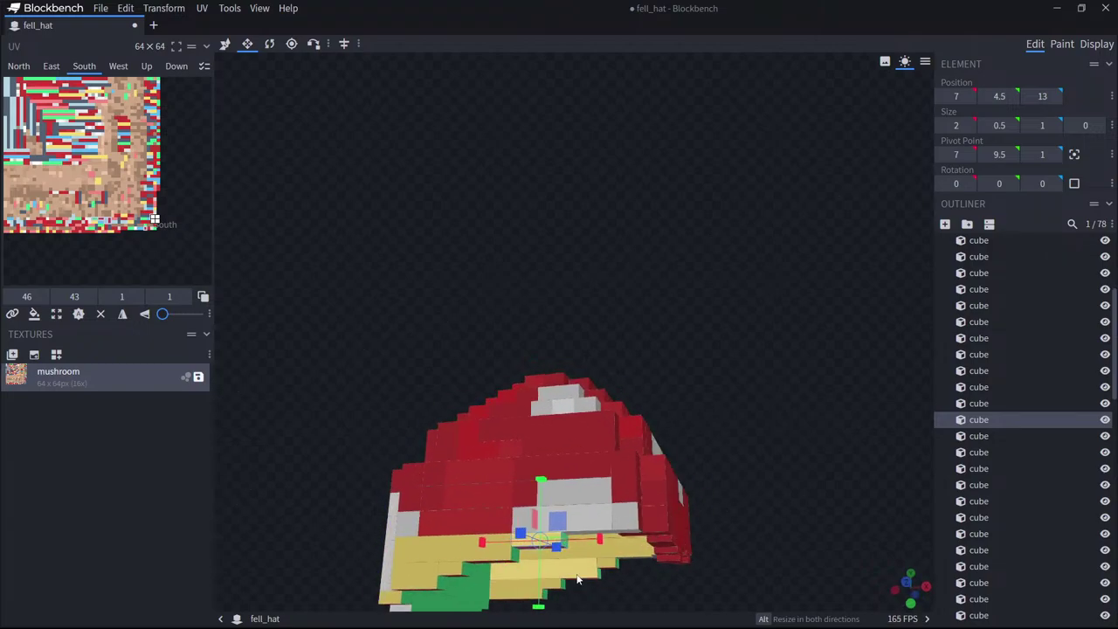
Widen the small cubes at 8, 4.5, 2 and 5, 3.5, 2 along X, making the lower one 2 units wide starting at 4.
click(602, 572)
click(611, 566)
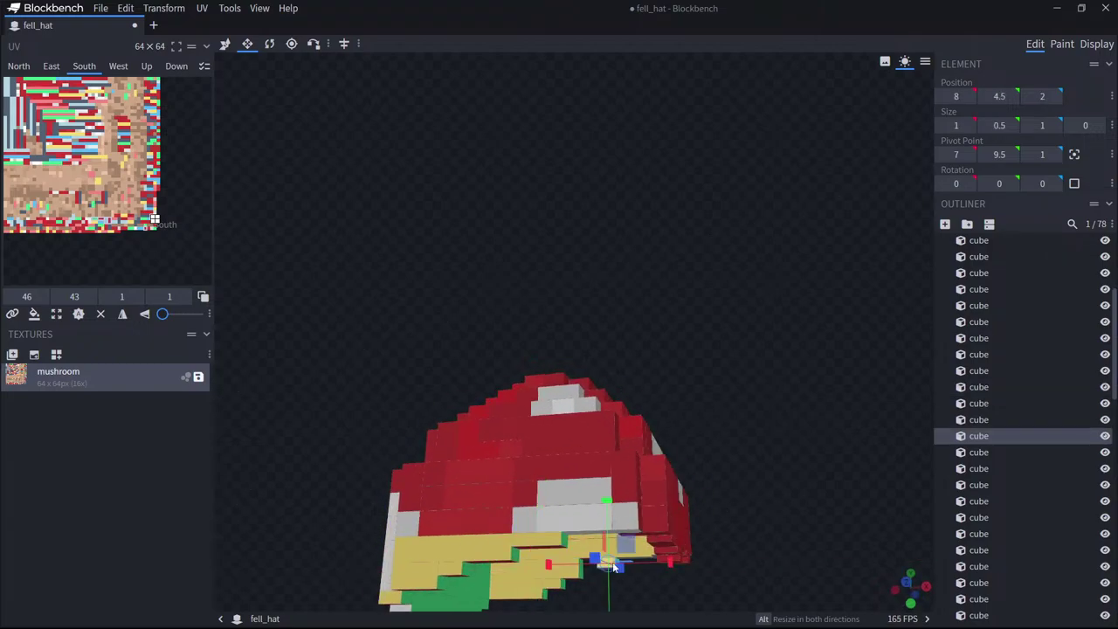
drag(548, 568, 542, 583)
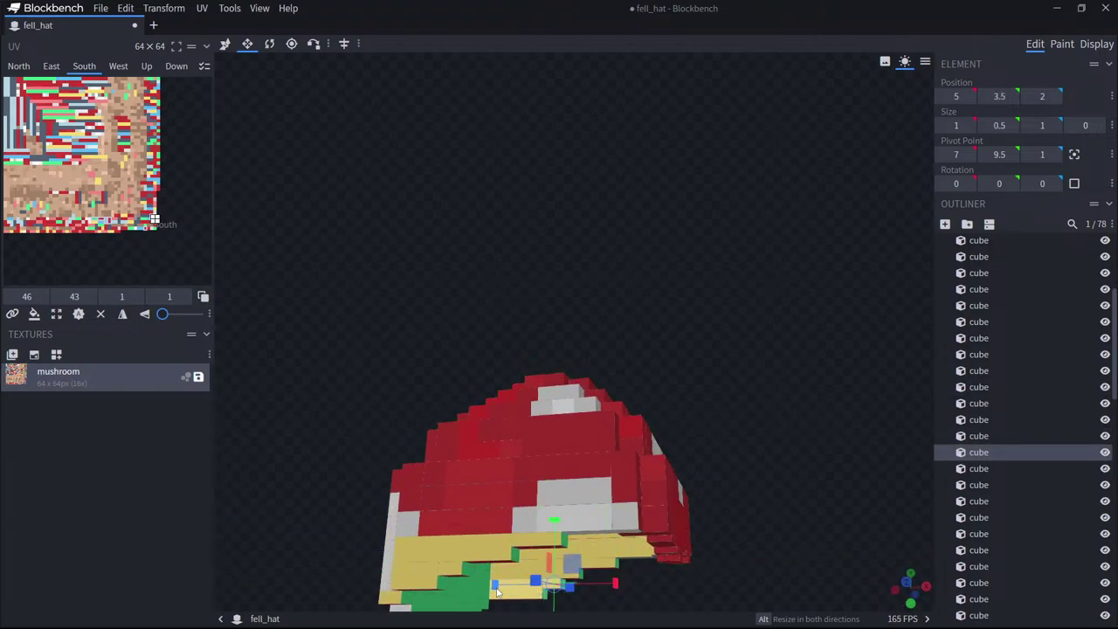
click(510, 600)
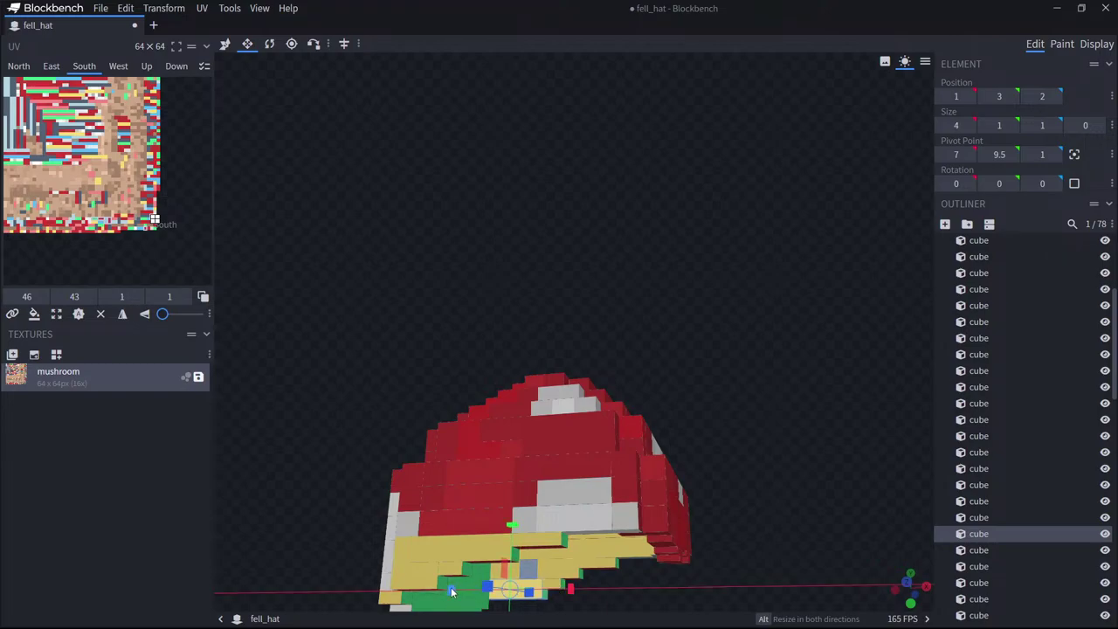
click(538, 590)
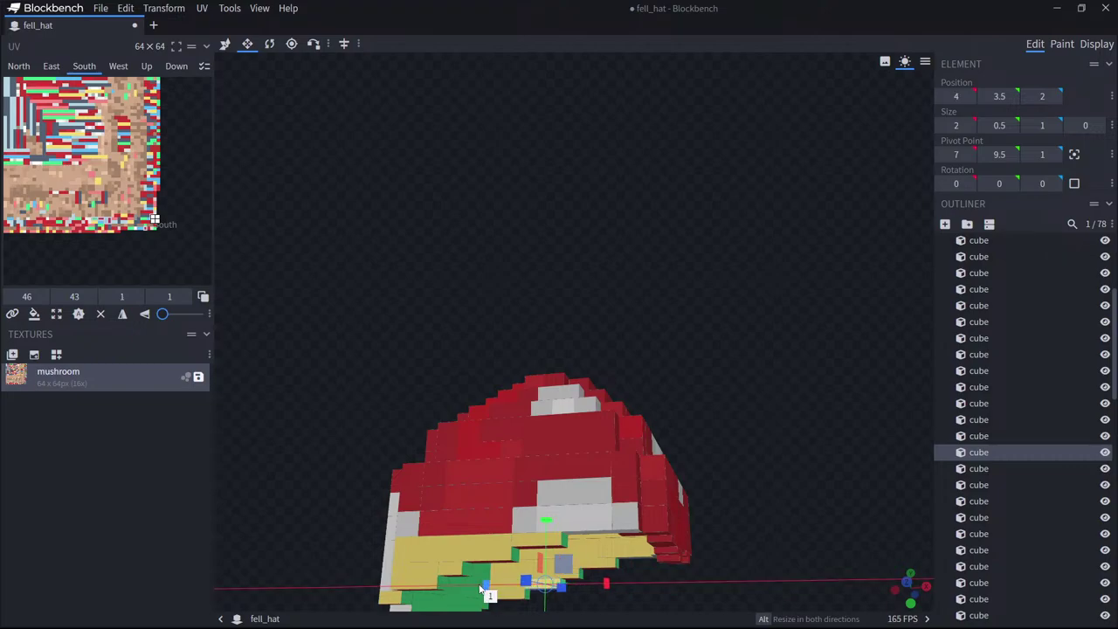
drag(480, 585, 883, 299)
Examine how the hat sits on the player's head and inspect the colours of its underside and inner faces in paint mode.
click(1099, 51)
drag(873, 223, 331, 226)
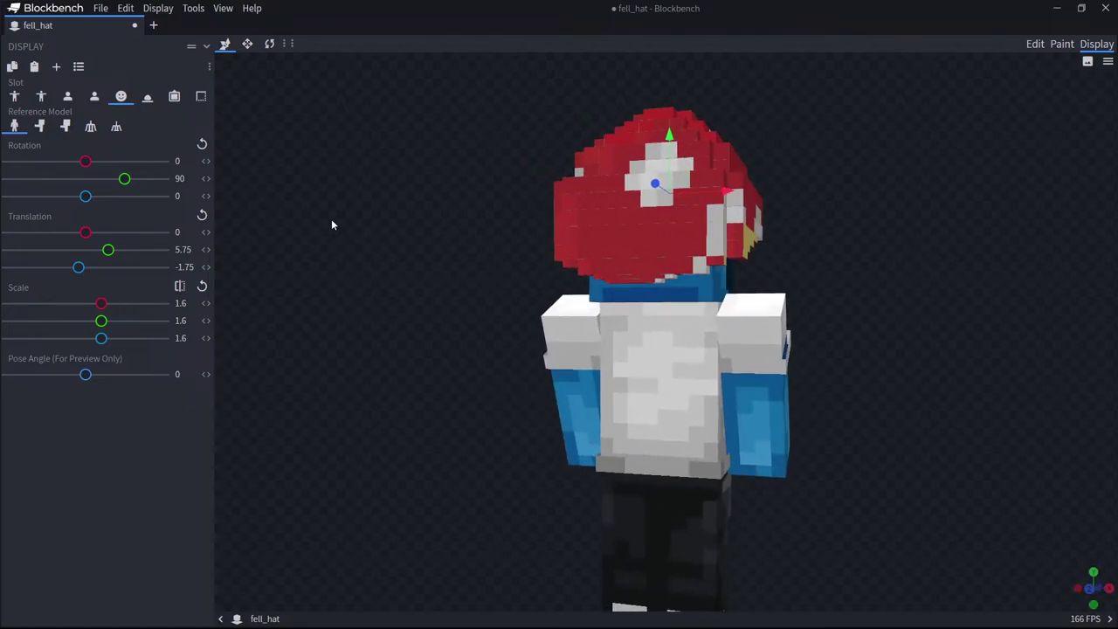
click(1042, 43)
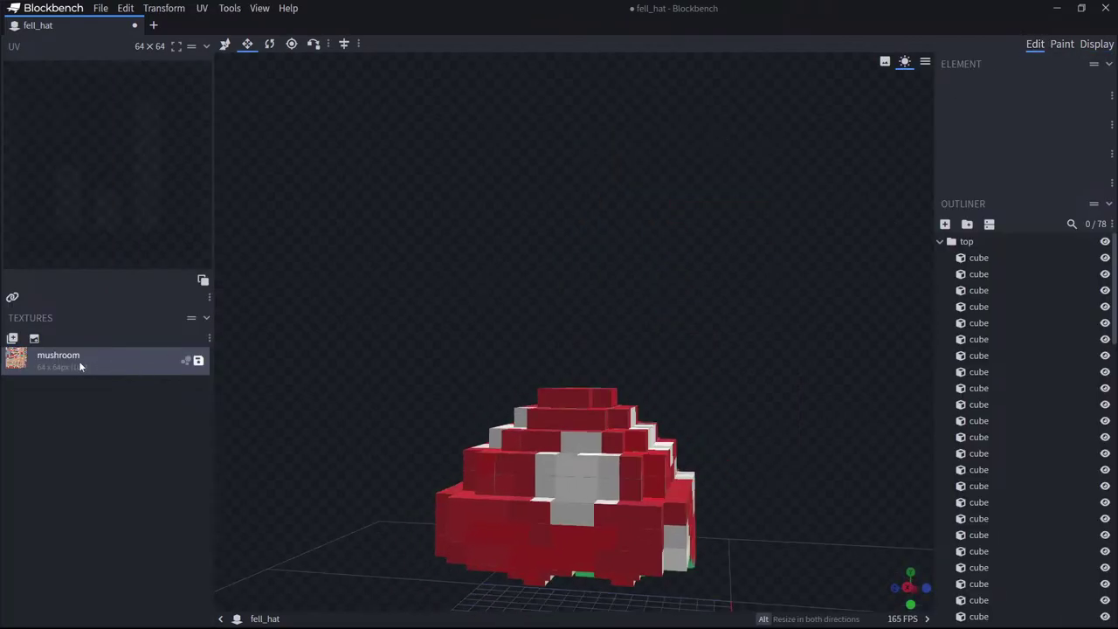
click(1061, 43)
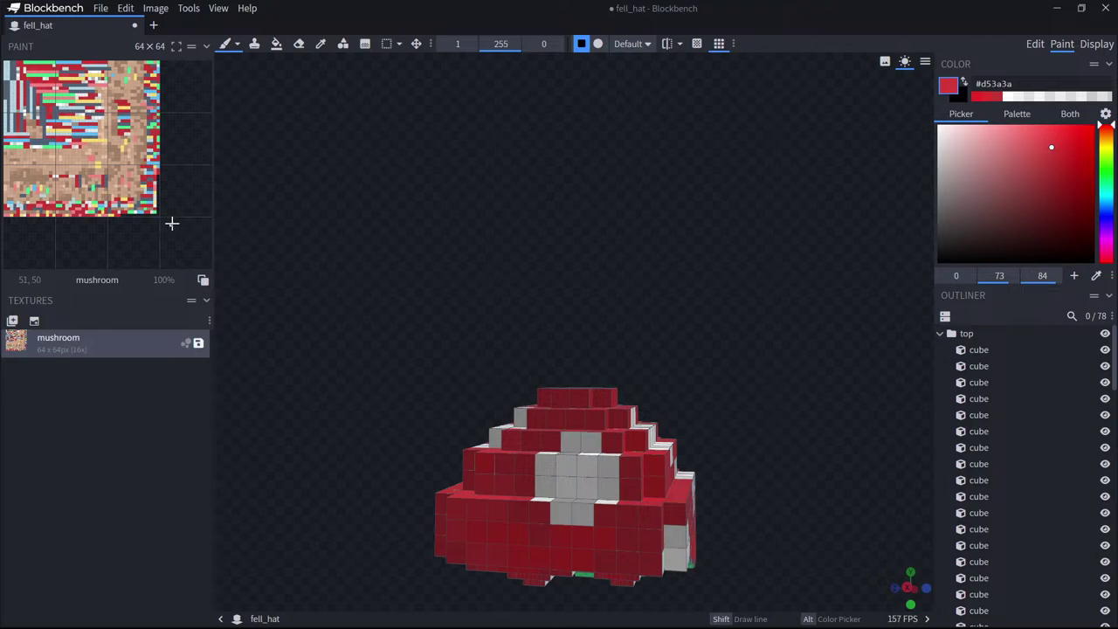
drag(479, 241, 666, 192)
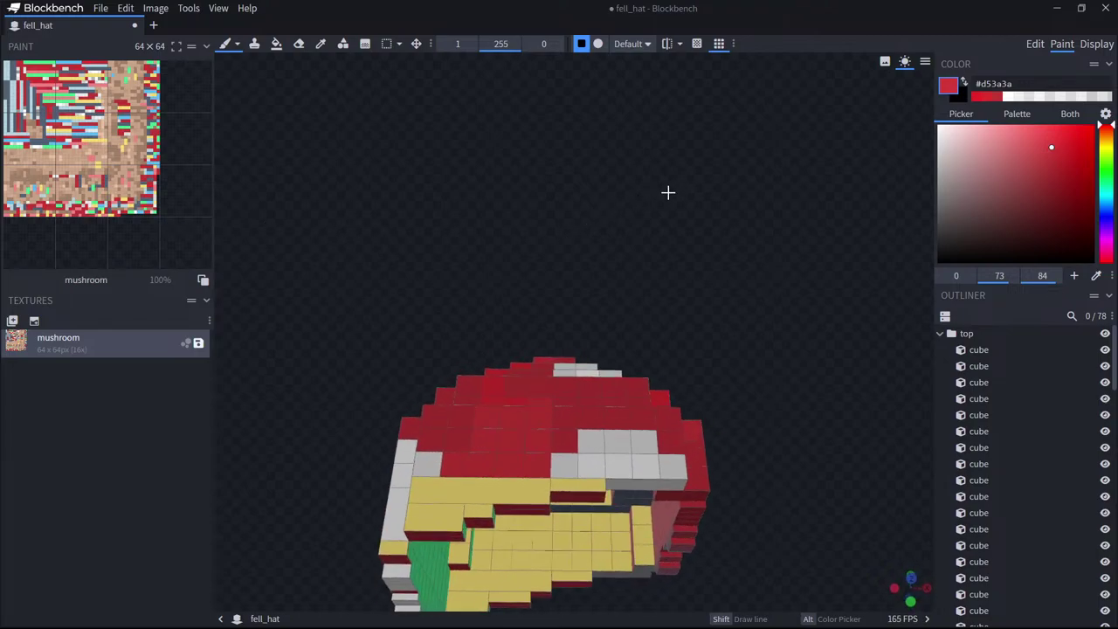
drag(762, 554, 684, 502)
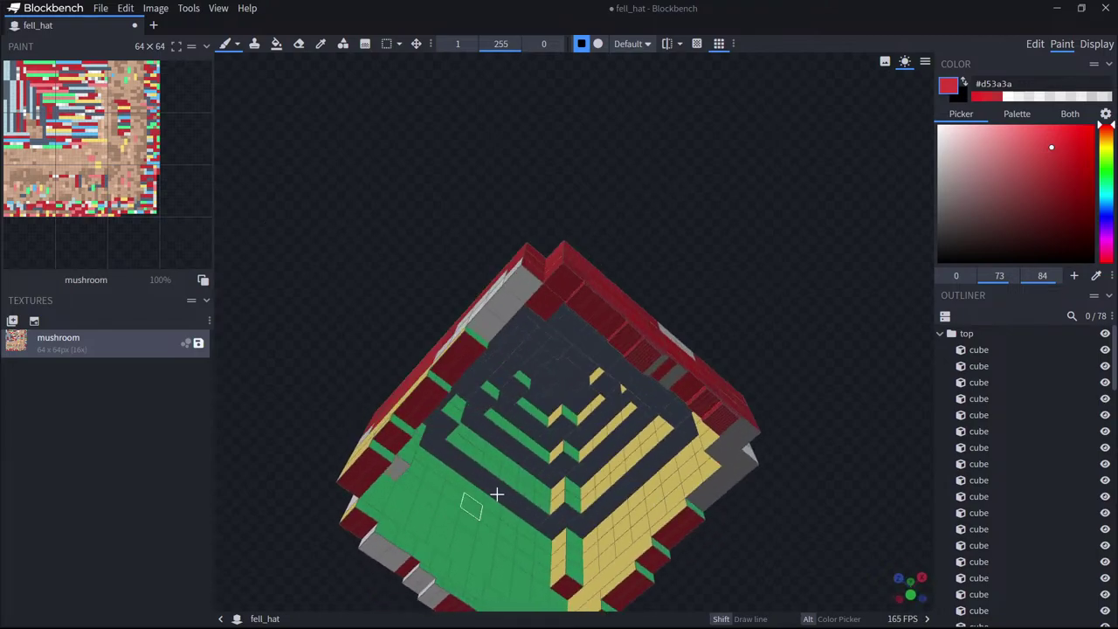
drag(807, 302, 793, 325)
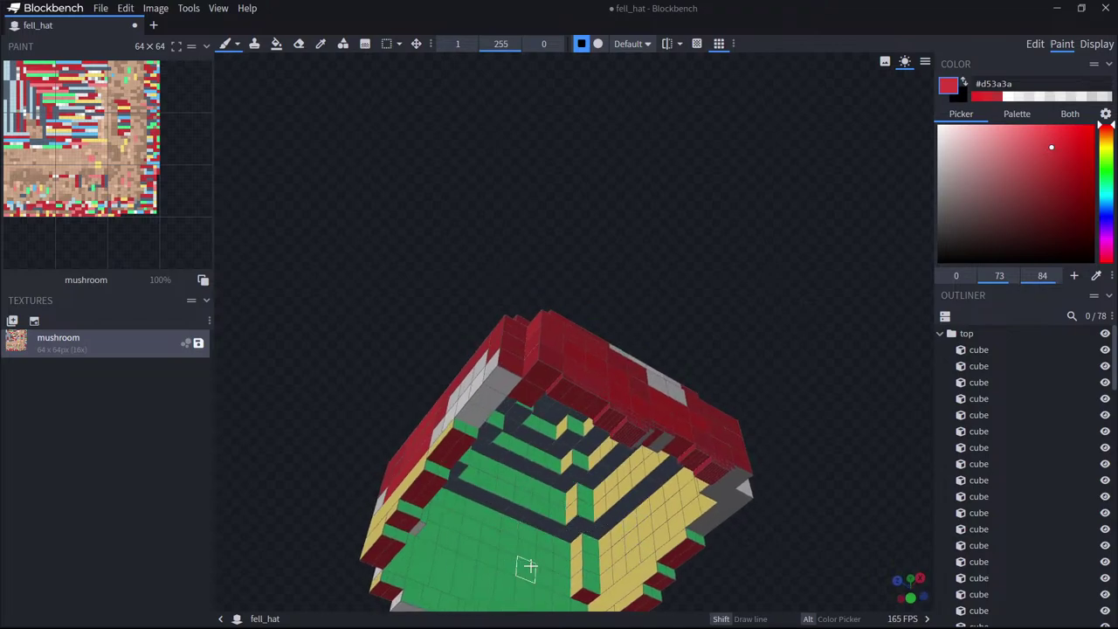
drag(294, 497, 888, 482)
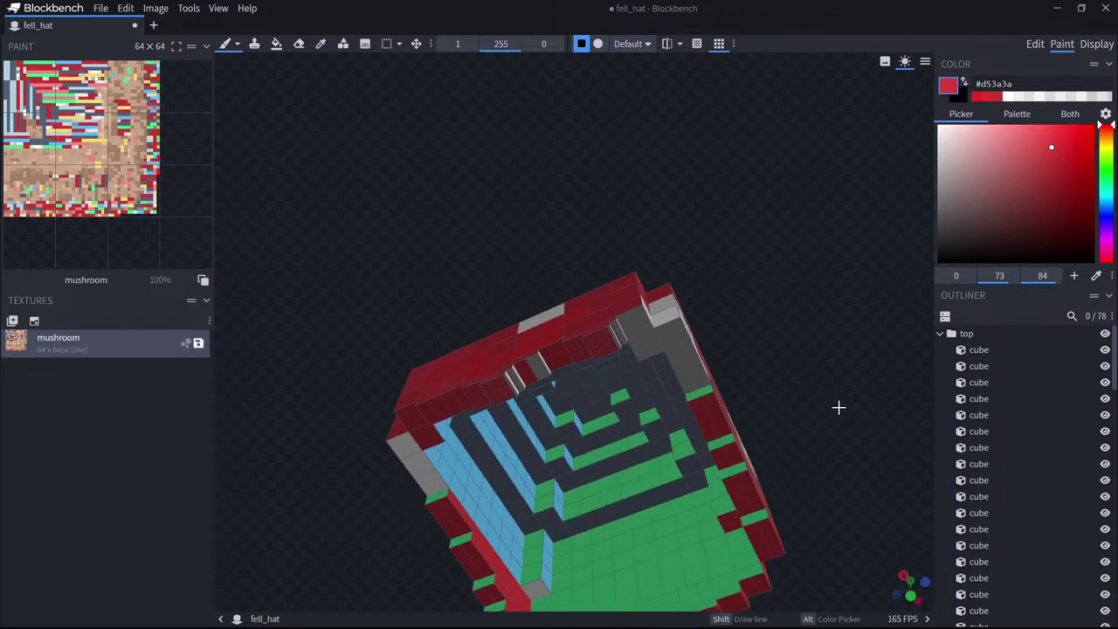
drag(837, 407, 882, 340)
click(1096, 44)
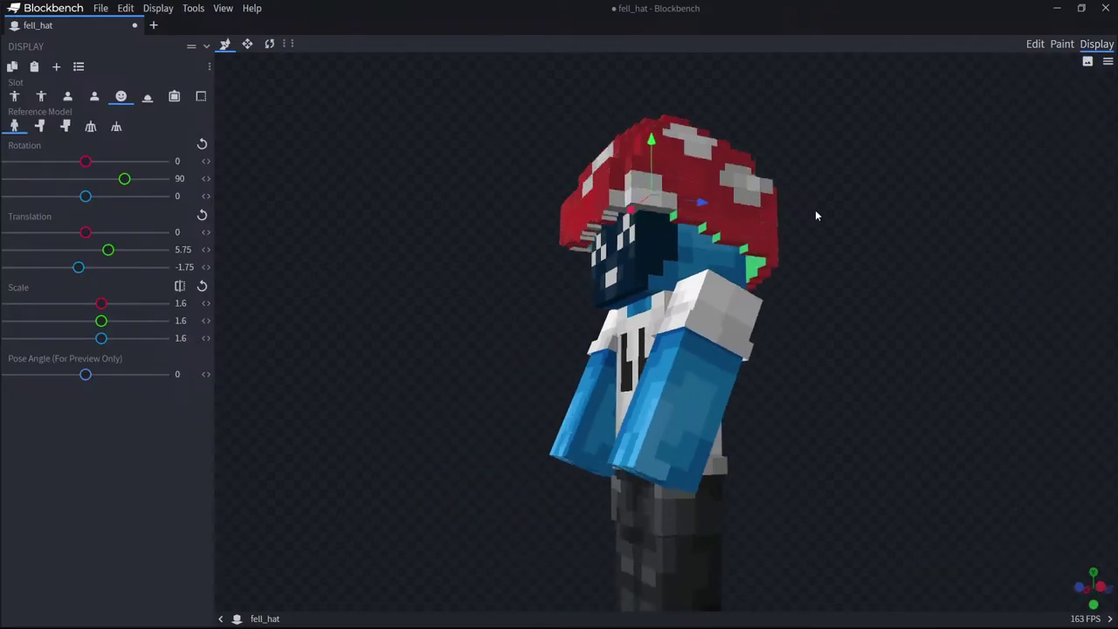
Check the hat on the player's head and delete the two thin cubes beneath the front brim, including the one at 12, 4.75, 4.
drag(815, 215, 899, 228)
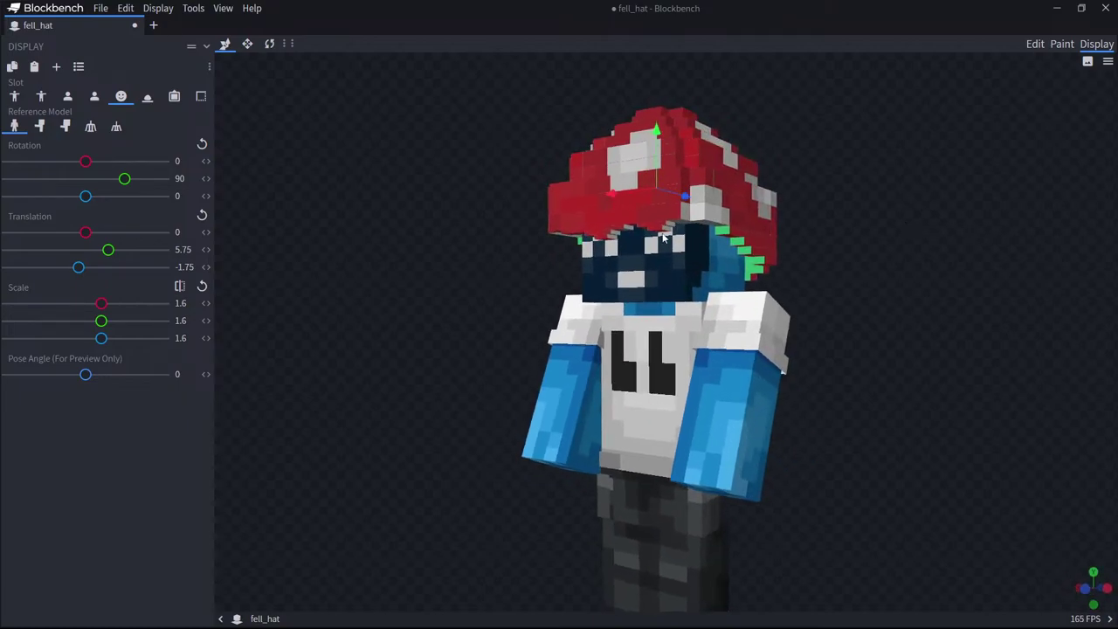
drag(852, 185, 913, 157)
click(1035, 47)
drag(825, 266, 732, 484)
click(615, 522)
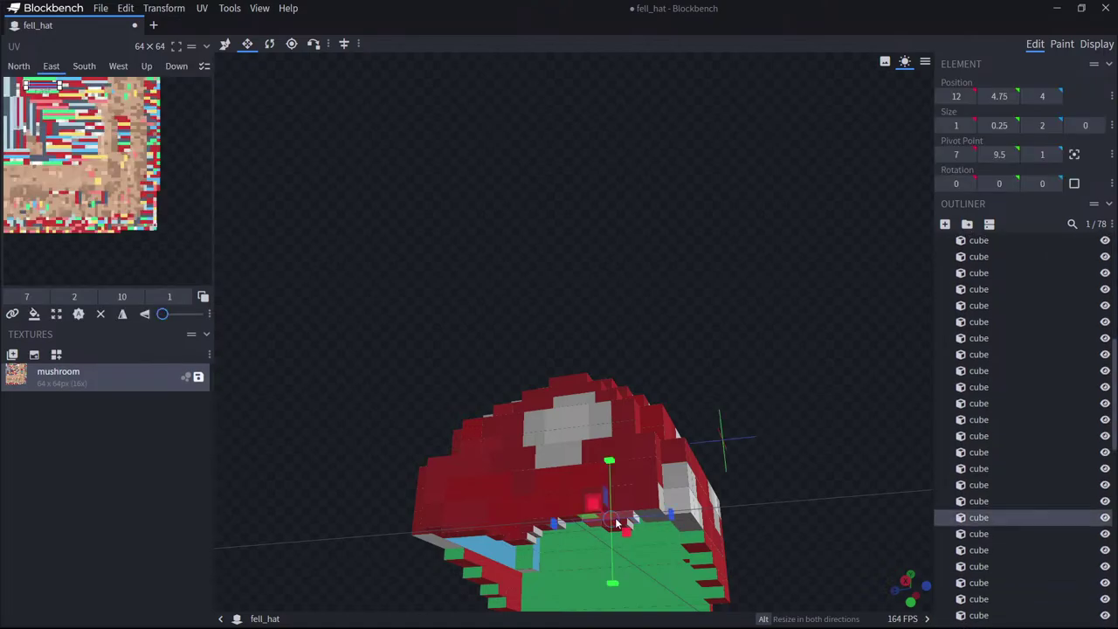
key(Delete)
click(646, 517)
key(Delete)
Duplicate the 10-unit-long lowest front brim cube and reduce the copy to 1 × 0.5 × 2 at position 12, 4.5, 3.
click(659, 515)
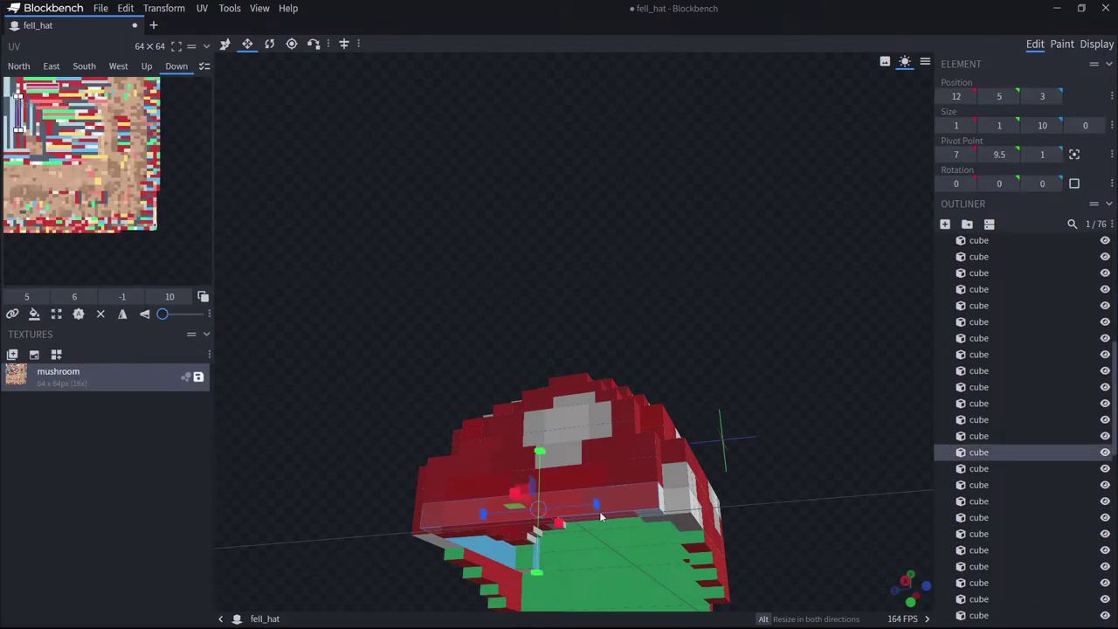
key(ctrl+d)
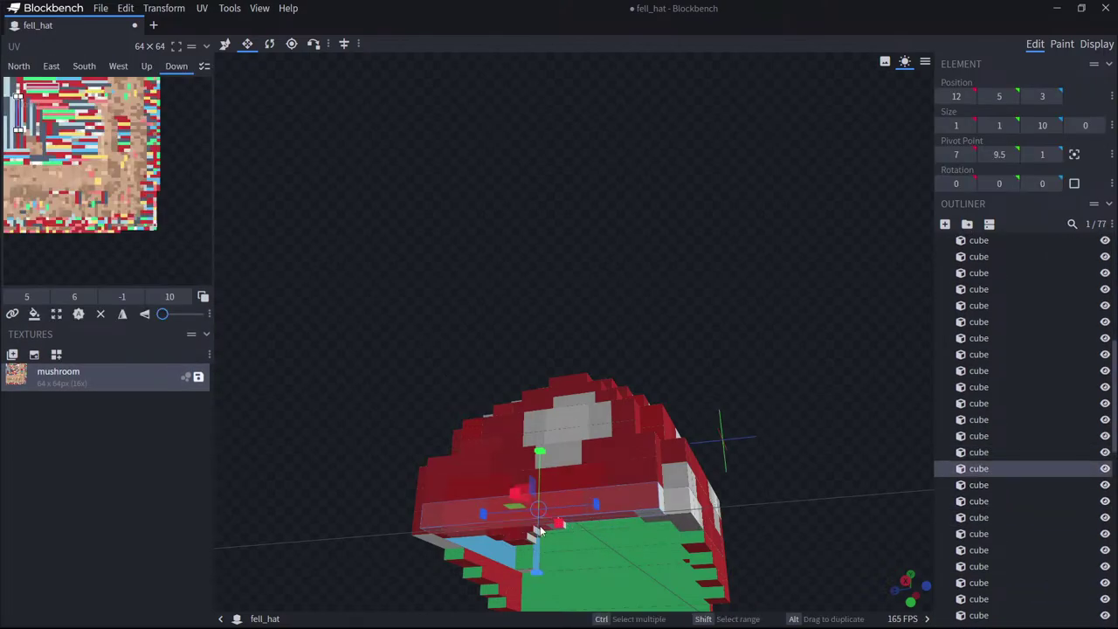
drag(536, 576, 535, 602)
drag(536, 469, 539, 493)
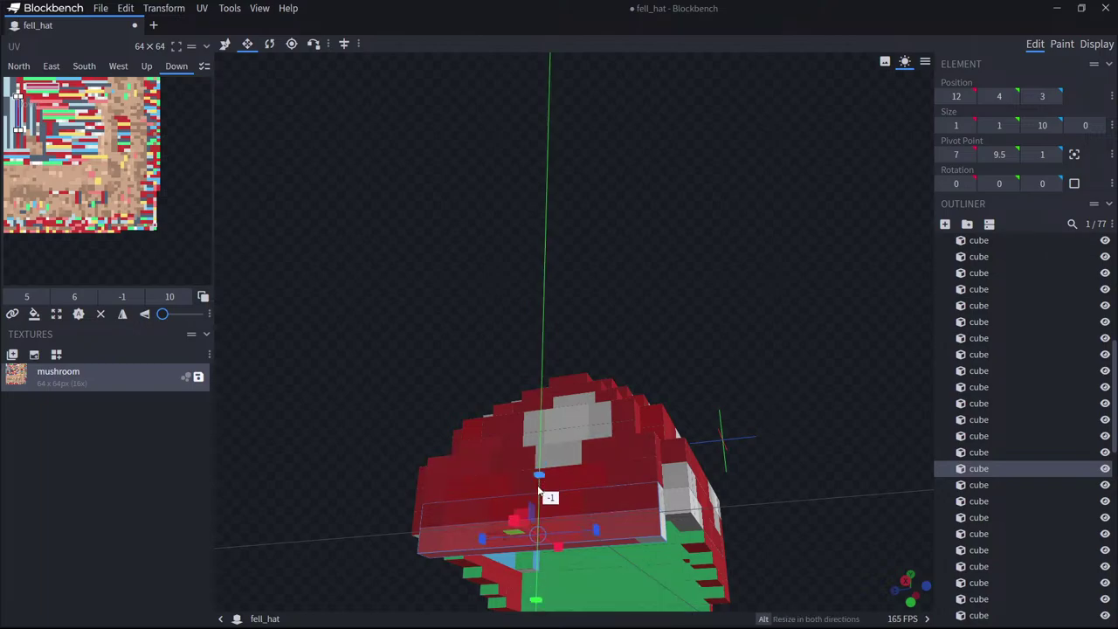
drag(483, 544, 673, 549)
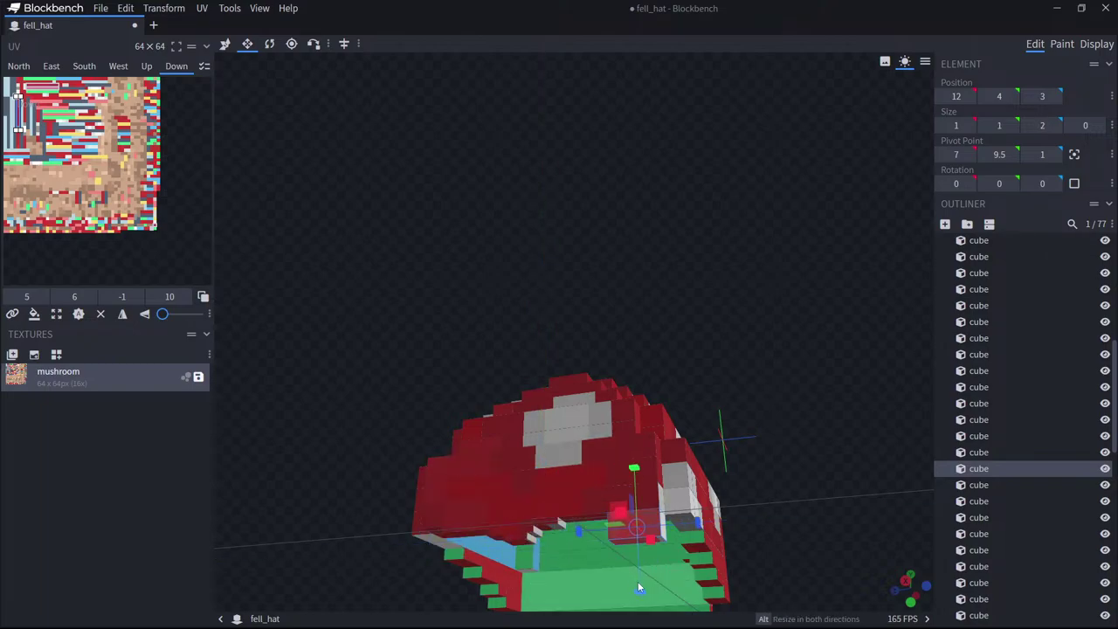
drag(638, 590, 640, 583)
drag(771, 554, 756, 549)
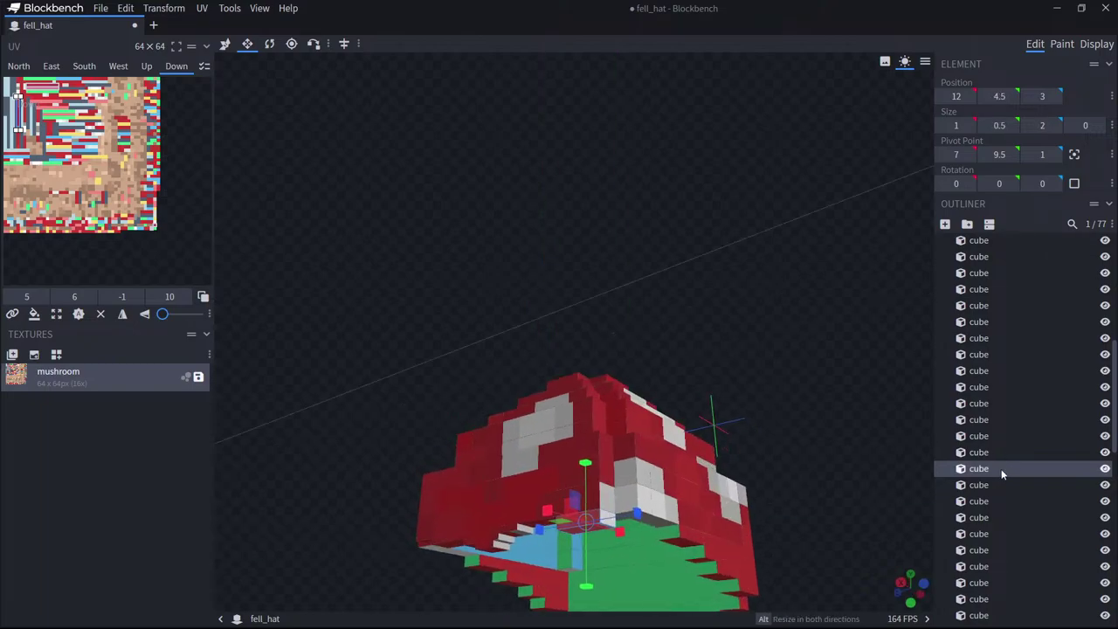
Duplicate the corner brim cube at 11, 5, 2 and place a 1 × 1 × 2 copy directly beneath it at 11, 4, 2.
click(642, 508)
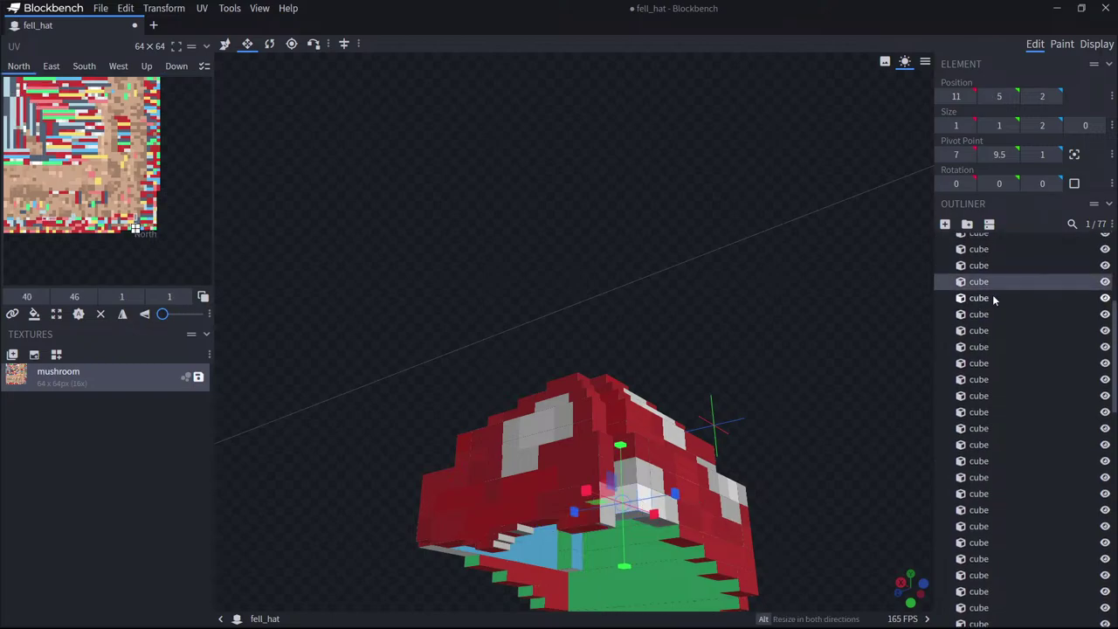
key(ctrl+d)
drag(625, 566, 627, 594)
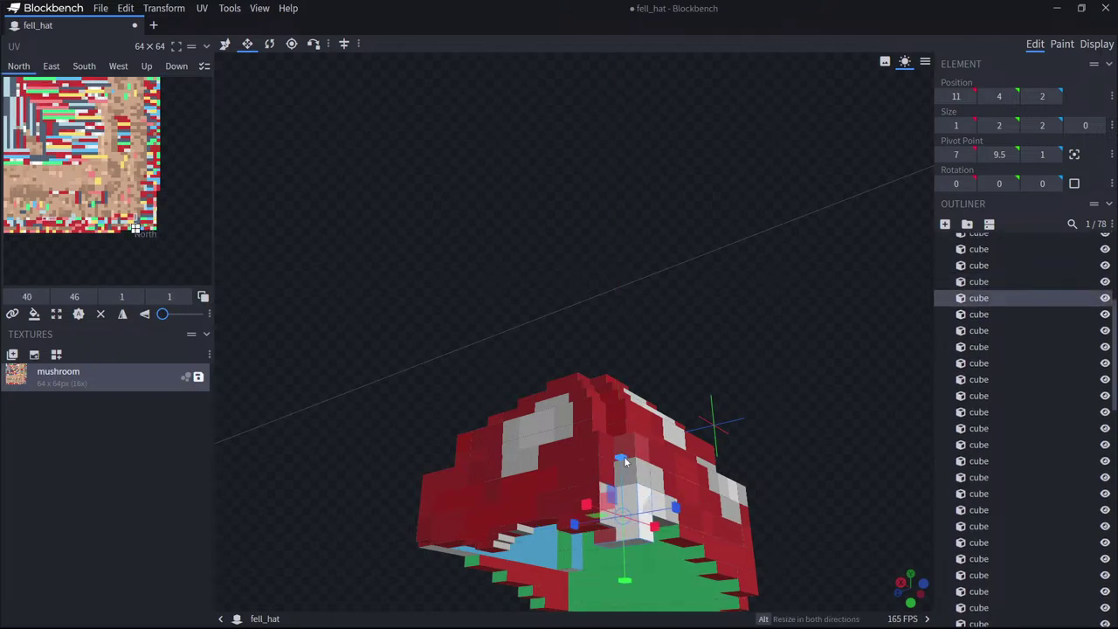
drag(621, 461, 622, 481)
drag(579, 543, 600, 548)
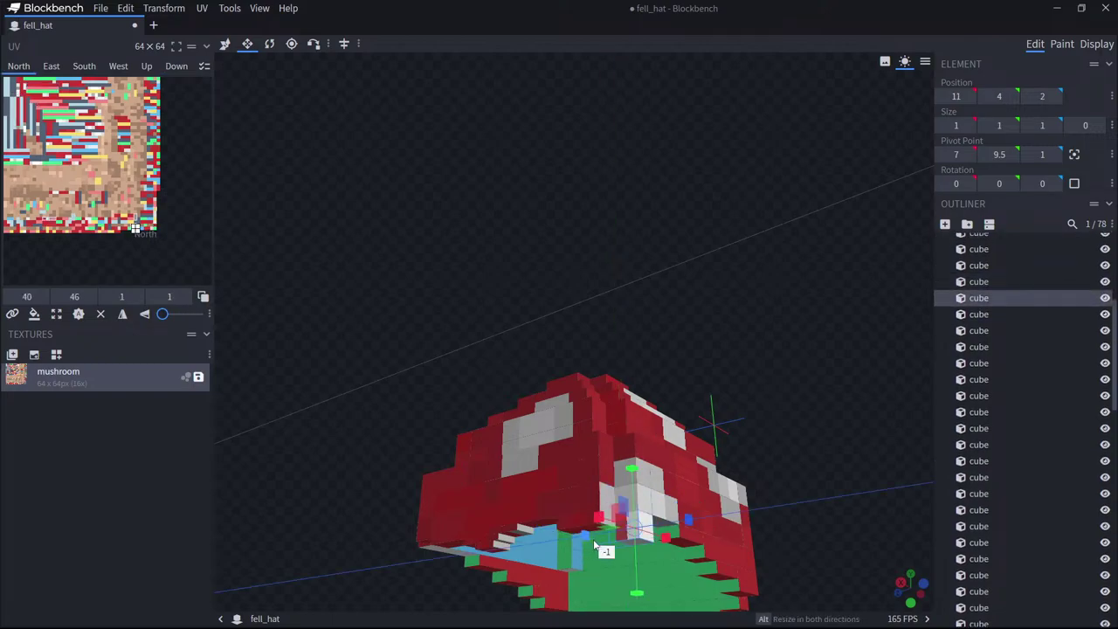
click(730, 550)
click(627, 539)
drag(859, 505, 927, 502)
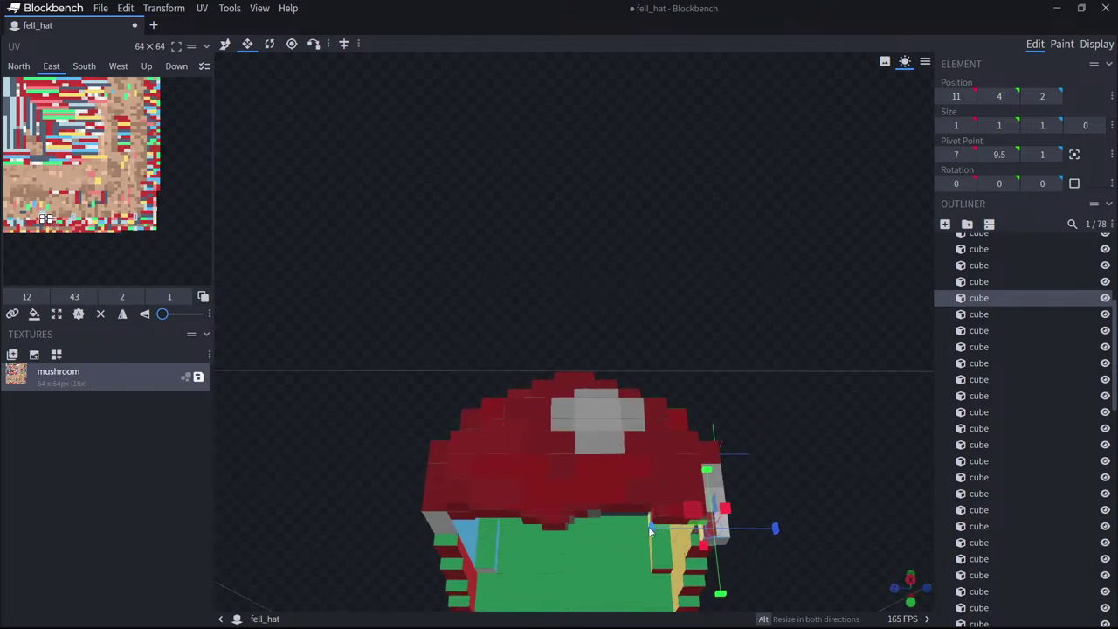
click(651, 531)
click(715, 535)
drag(656, 533, 643, 532)
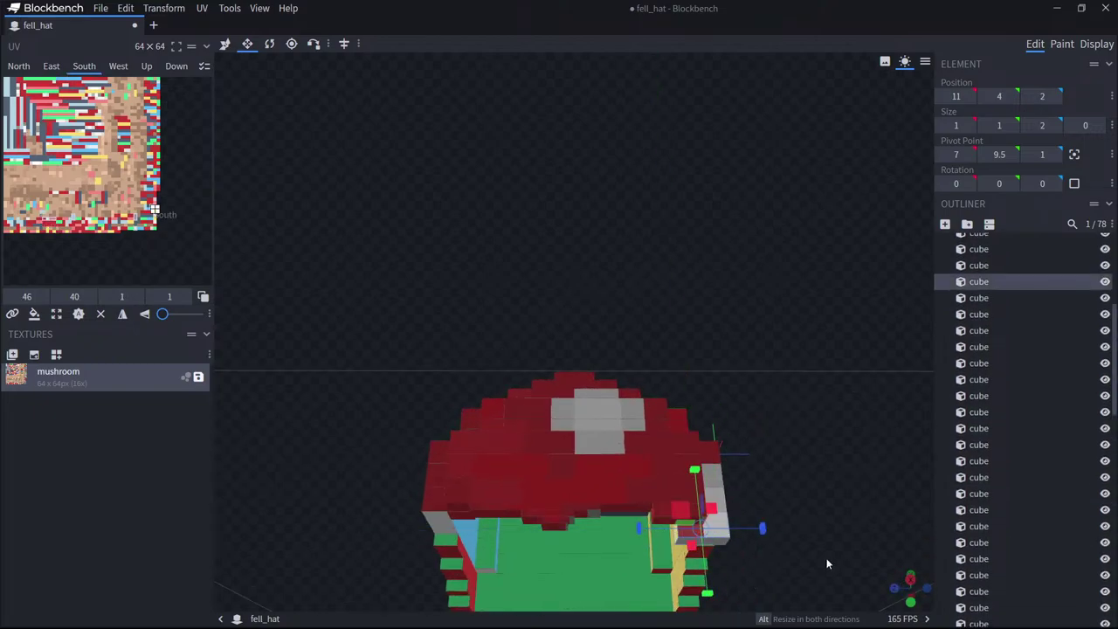
Duplicate the 8-unit-wide side brim cube and reduce the copy to 2 × 0.5 × 1 at position 9, 4.5, 2.
drag(827, 563, 631, 501)
click(601, 479)
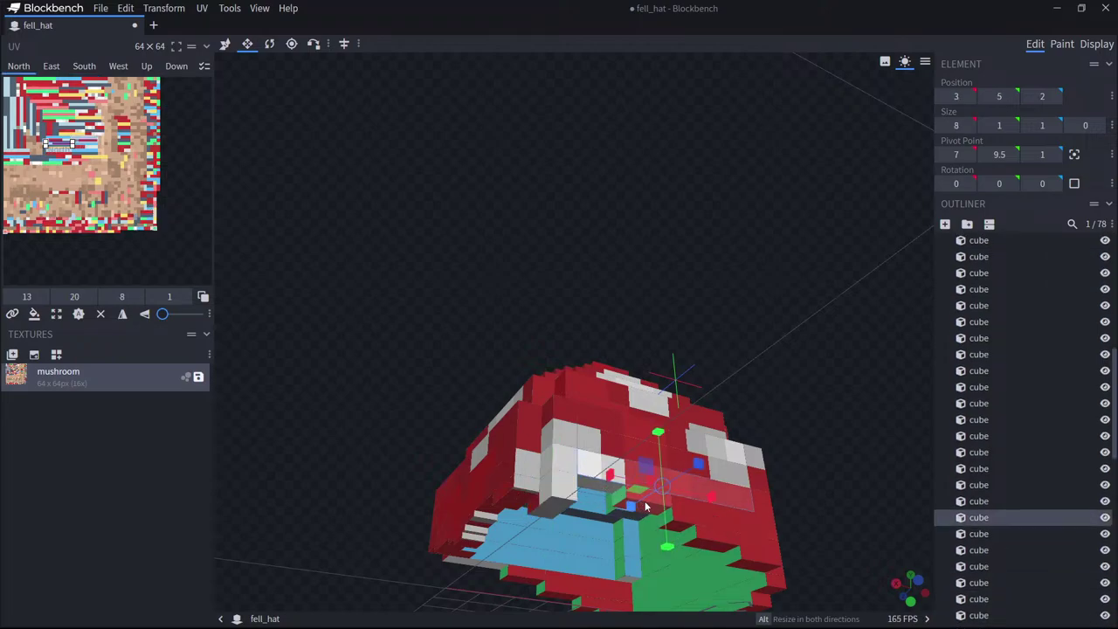
key(ctrl+d)
drag(667, 546, 566, 516)
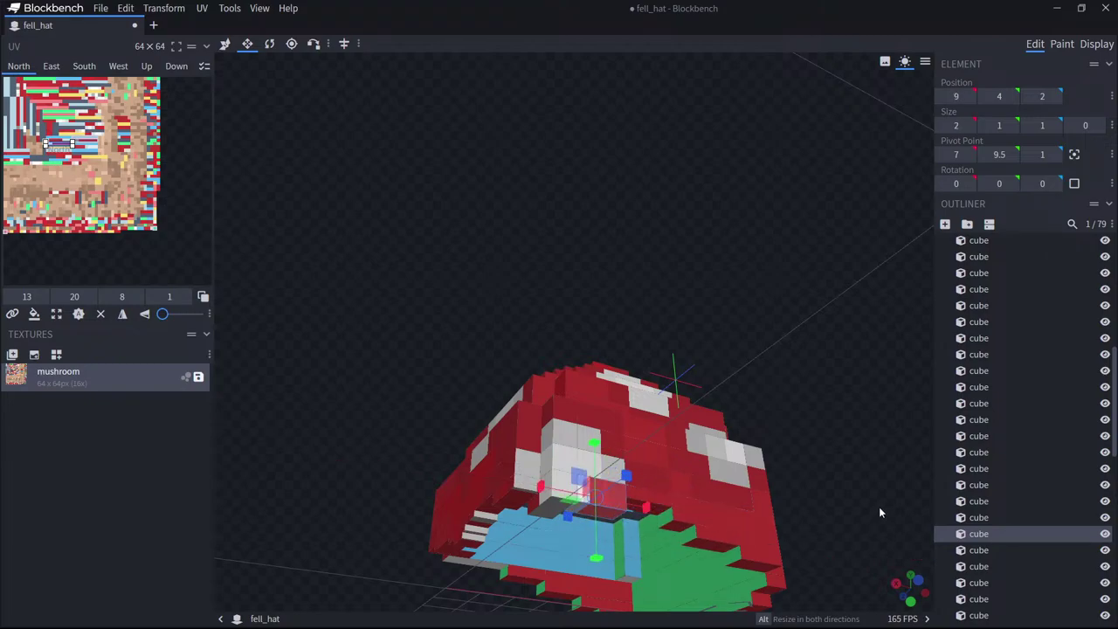
drag(878, 506, 609, 577)
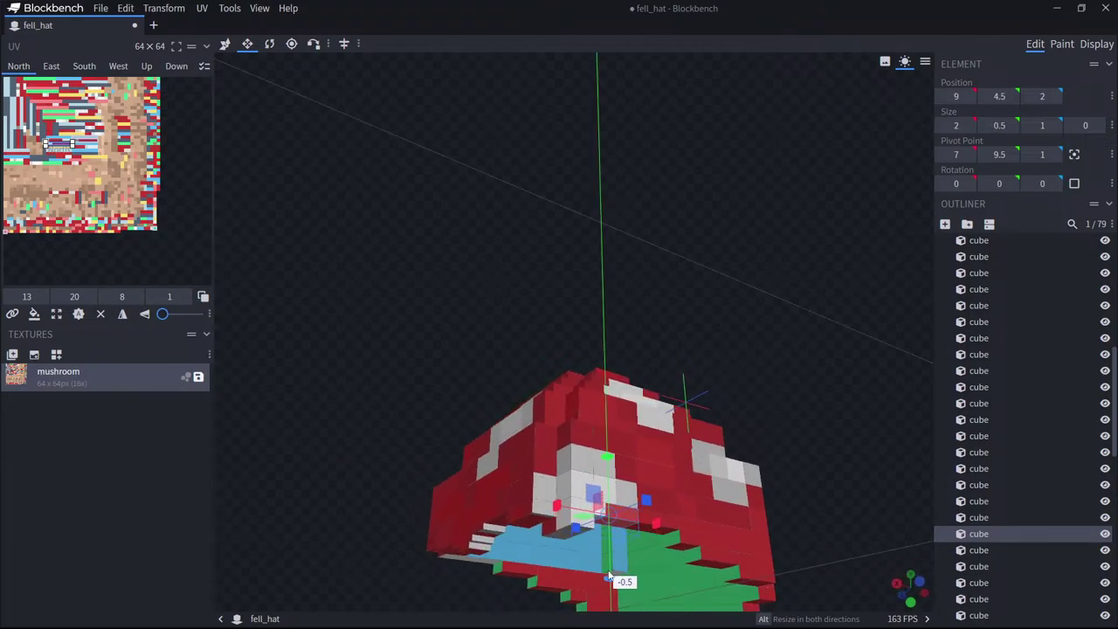
Extend the corner drip cube downward to 1 × 1.5 × 2 at position 11, 3.5, 2.
drag(873, 517, 914, 506)
click(632, 499)
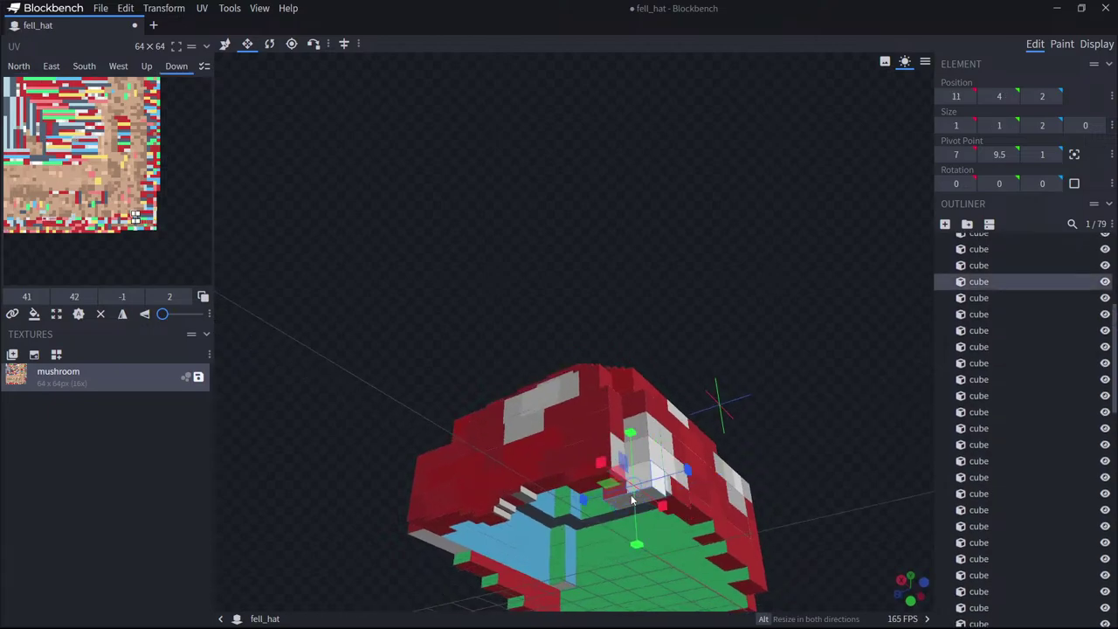
drag(636, 545, 635, 559)
Split the small cube at 12, 4.5, 3 into two 1-unit-deep cubes at Z 3 and Z 4, extending the one nearest the corner downward.
click(589, 492)
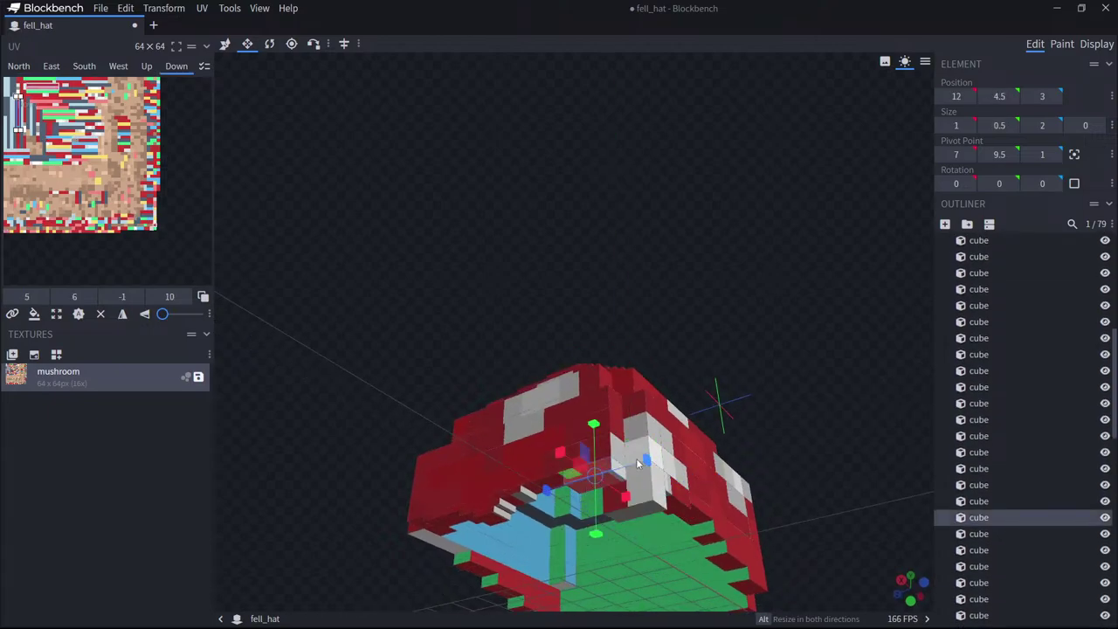
mouse_move(644, 461)
mouse_down()
mouse_move(618, 475)
mouse_move(661, 465)
mouse_up()
key(ctrl+d)
drag(548, 489, 611, 548)
Resize the side drip cube to 1 × 0.75 × 1 at 9, 4.25, 2 and add a 1 × 1.25 × 1 copy at 10, 3.75, 2.
drag(803, 506, 742, 493)
click(525, 498)
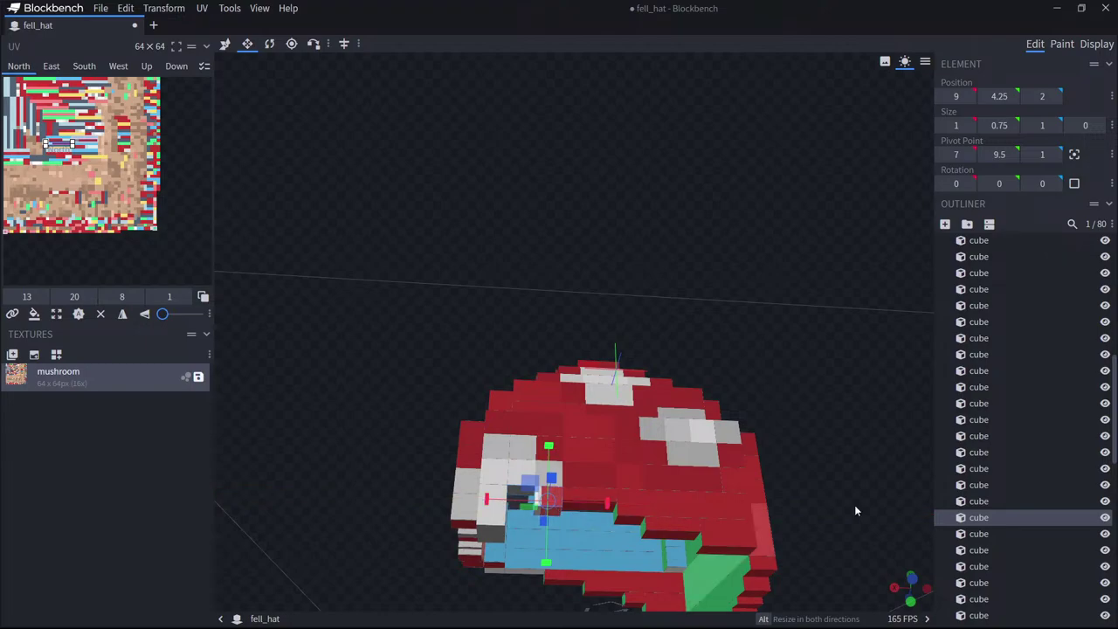
key(ctrl+d)
drag(487, 505, 557, 503)
drag(520, 557, 522, 572)
Shorten the corner drip cube to 1 unit deep and add a 1 × 1.25 × 1 copy behind it at 11, 3.75, 3.
drag(324, 484, 417, 480)
click(613, 544)
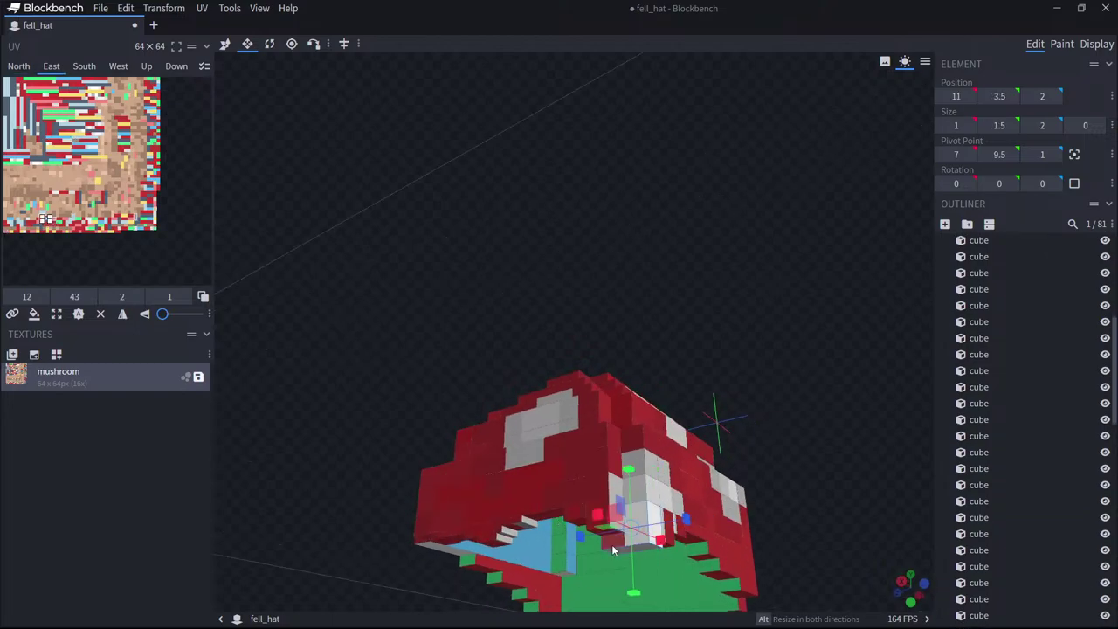
drag(917, 500, 964, 489)
mouse_move(649, 524)
mouse_down()
mouse_move(665, 526)
mouse_move(644, 521)
mouse_up()
key(ctrl+d)
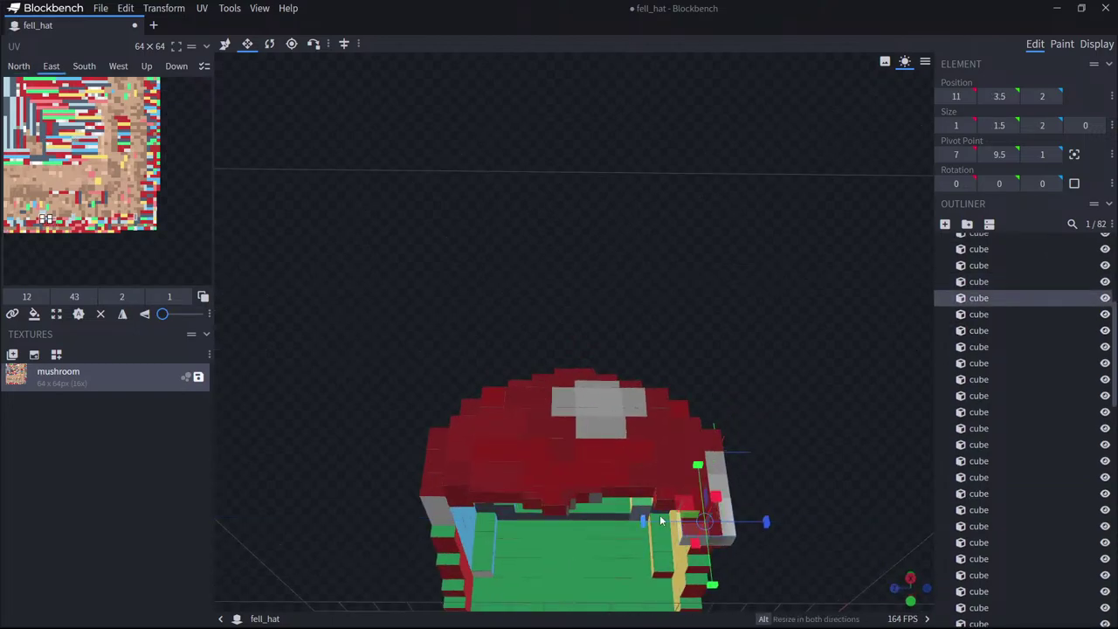
drag(765, 522, 694, 574)
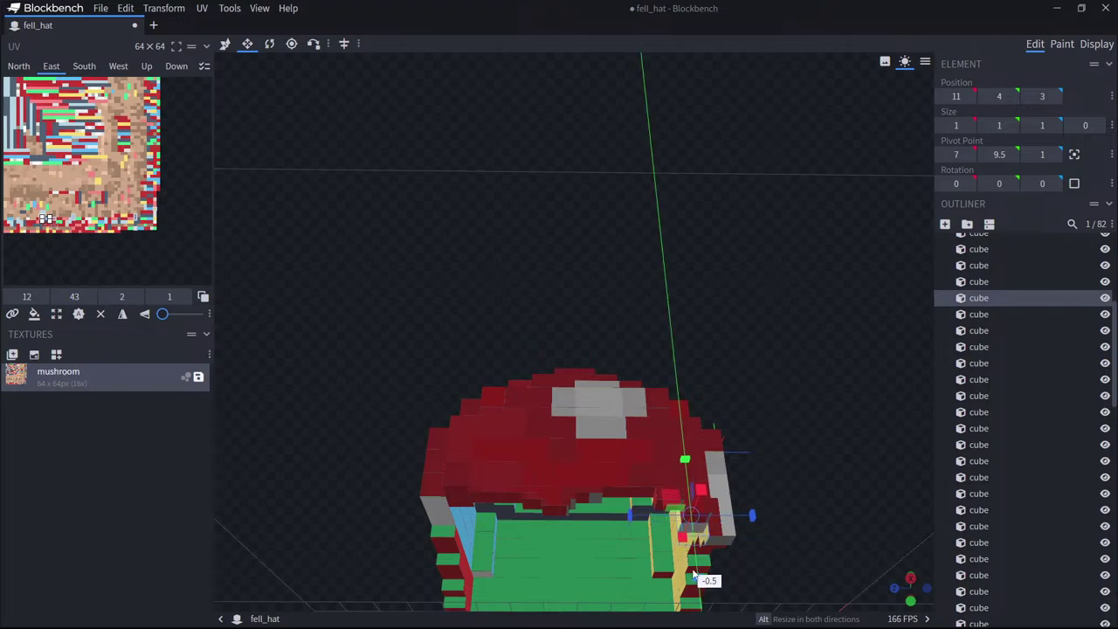
drag(879, 535, 1015, 230)
Preview the hat on the head and lengthen the outer drip cube beside the corner to 1 × 1.25 × 1 at 12, 3.75, 3.
click(1096, 43)
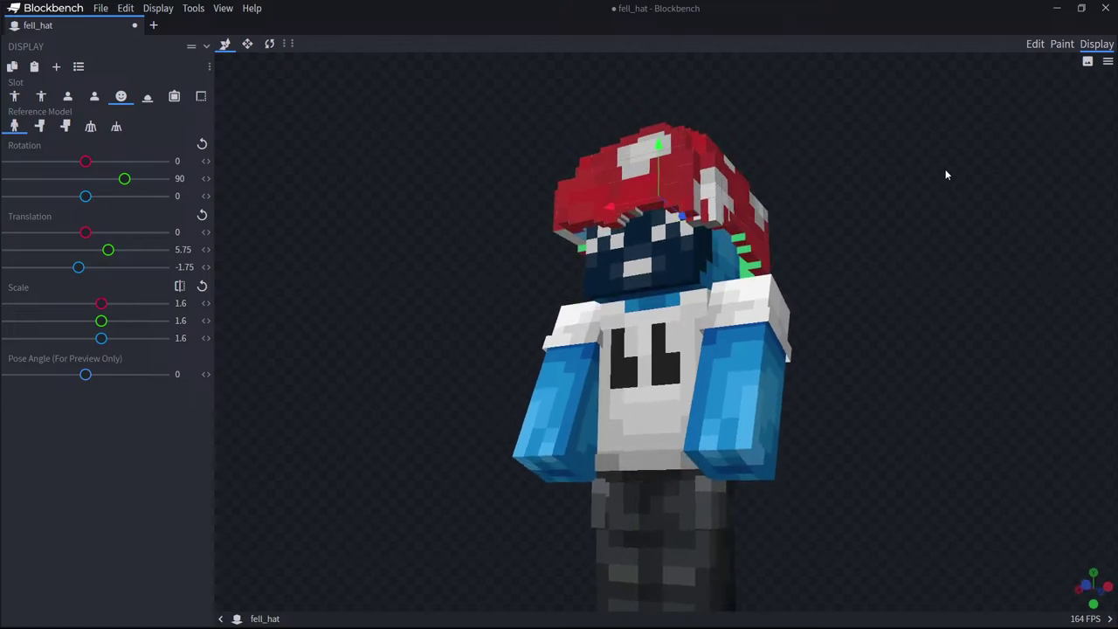
click(1035, 44)
click(564, 547)
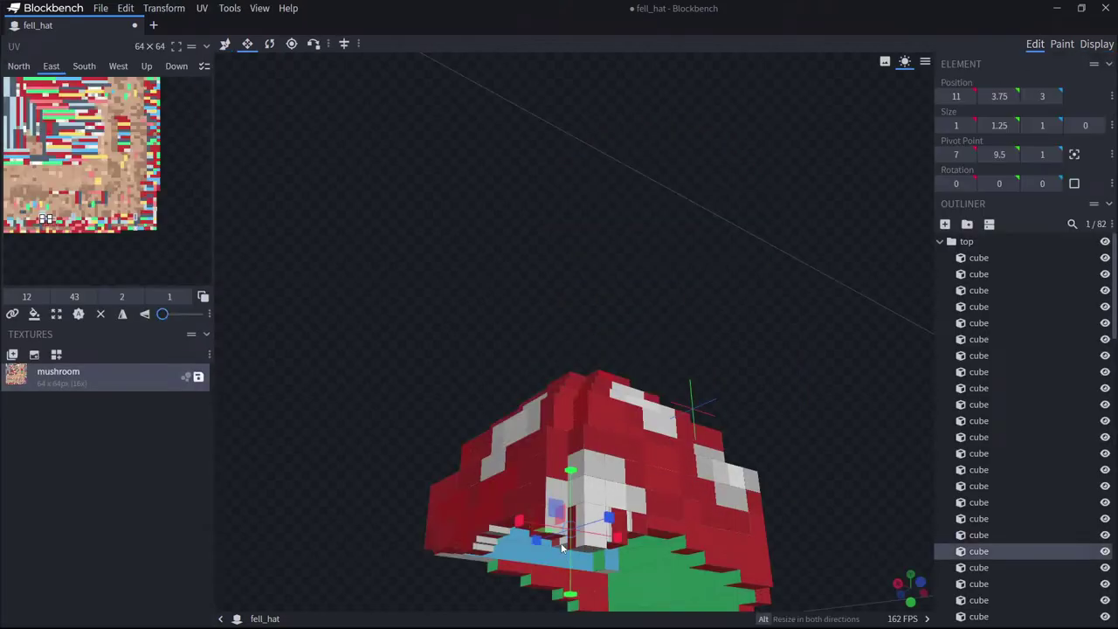
drag(573, 618, 548, 598)
click(552, 521)
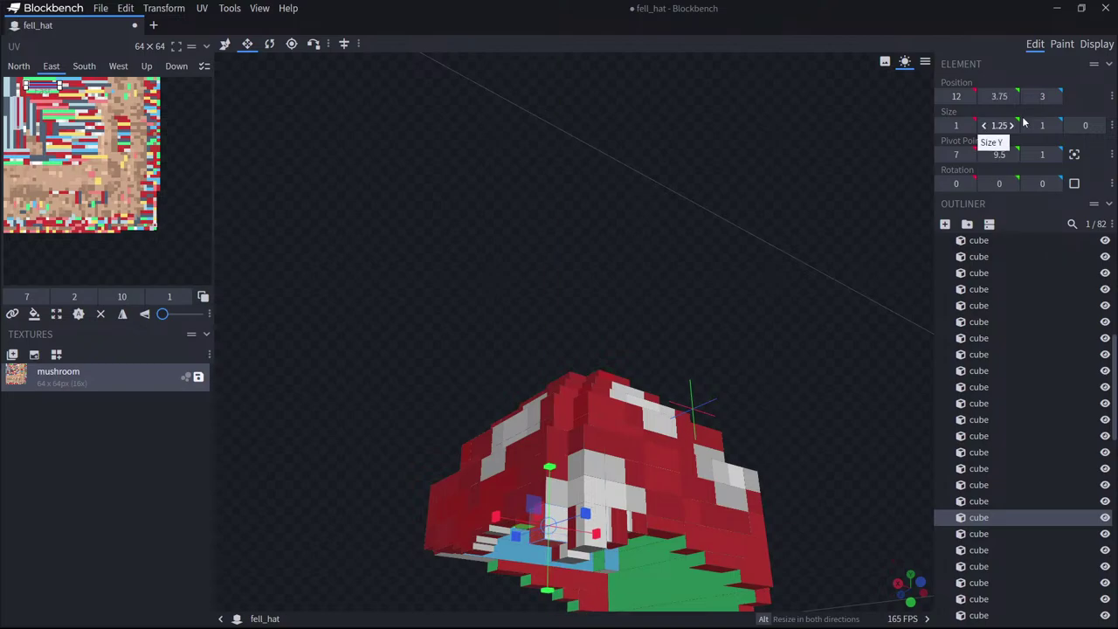
click(1097, 43)
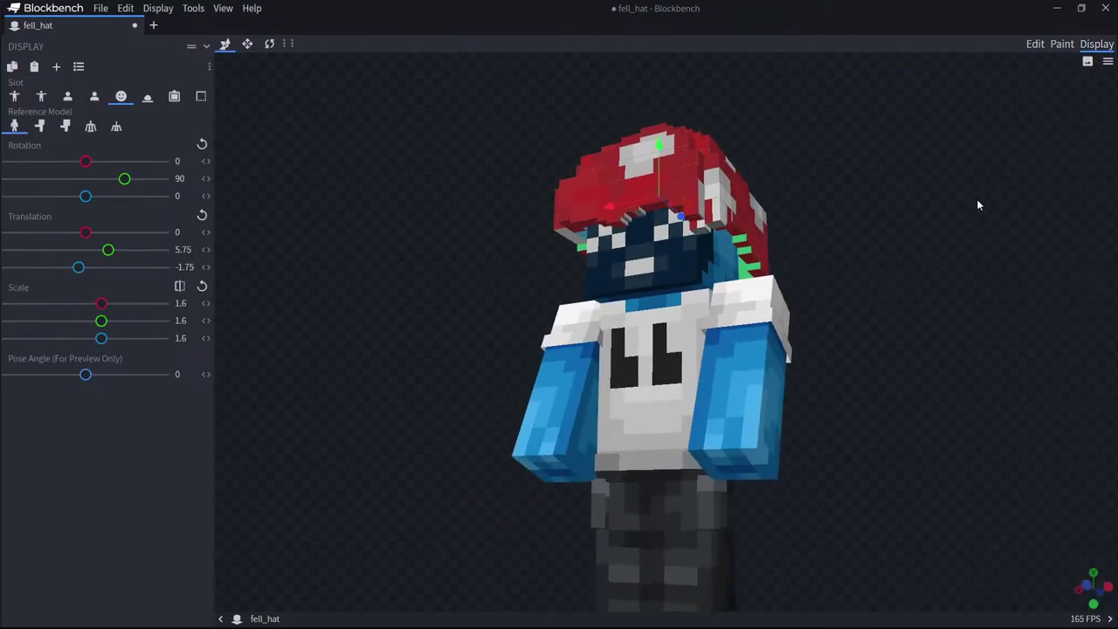
Delete the inner cube behind the corner drip and inspect the hat on the player's head.
click(1035, 43)
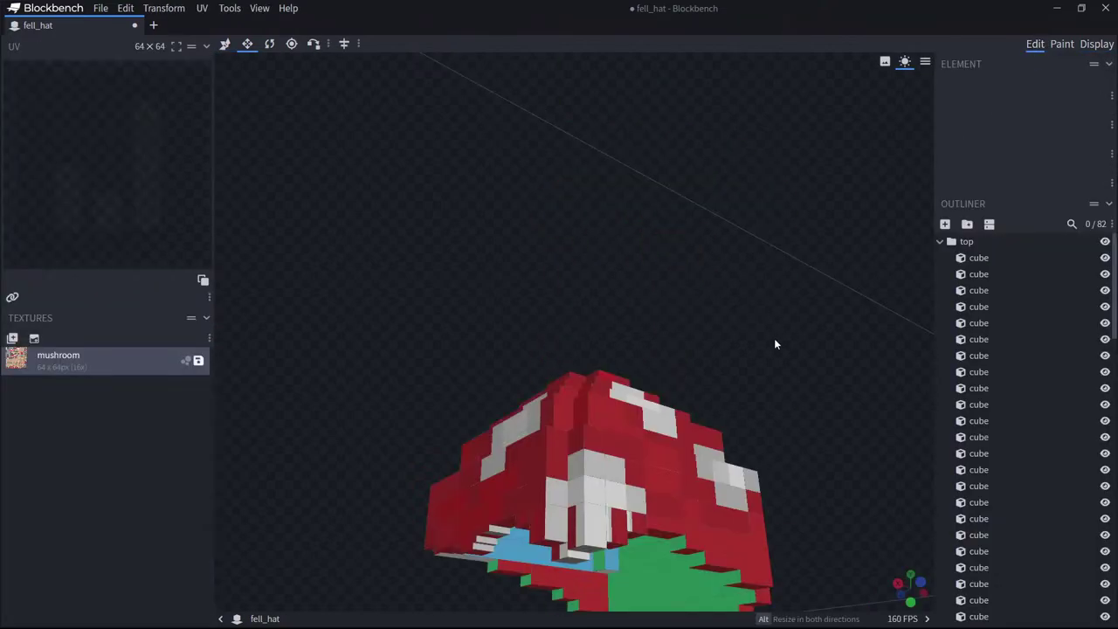
drag(773, 344, 646, 446)
click(636, 456)
key(Delete)
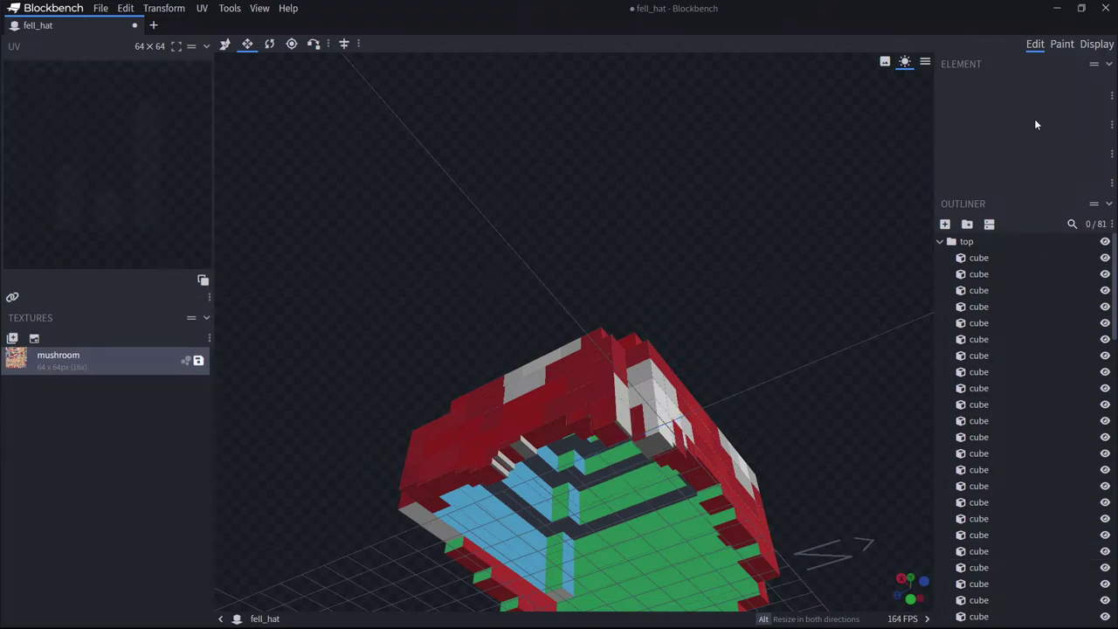
click(1097, 43)
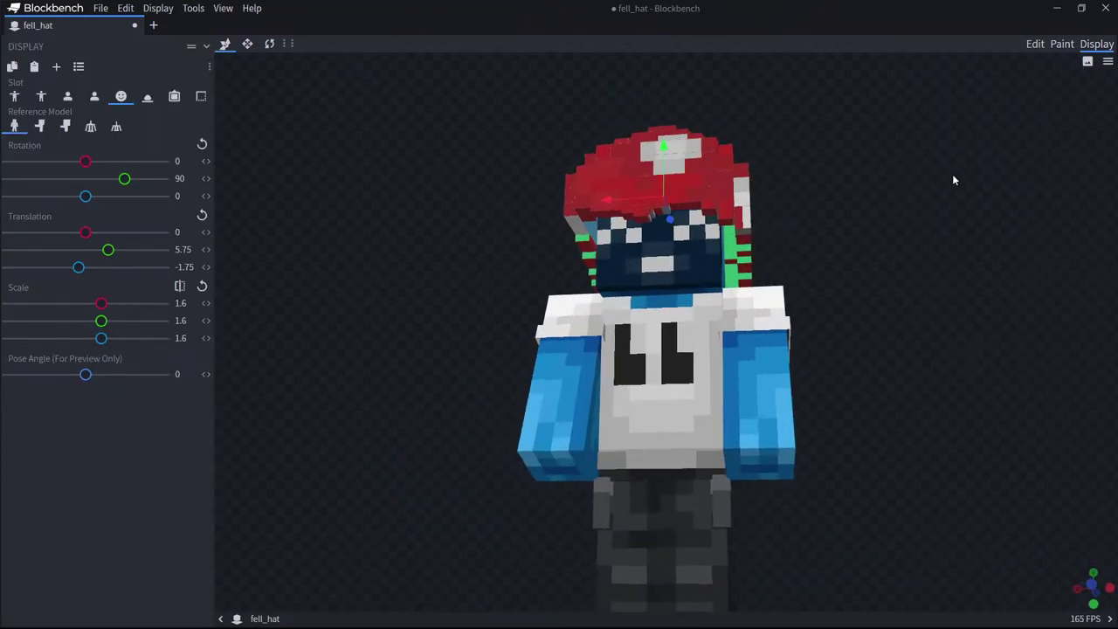
drag(946, 204, 1046, 171)
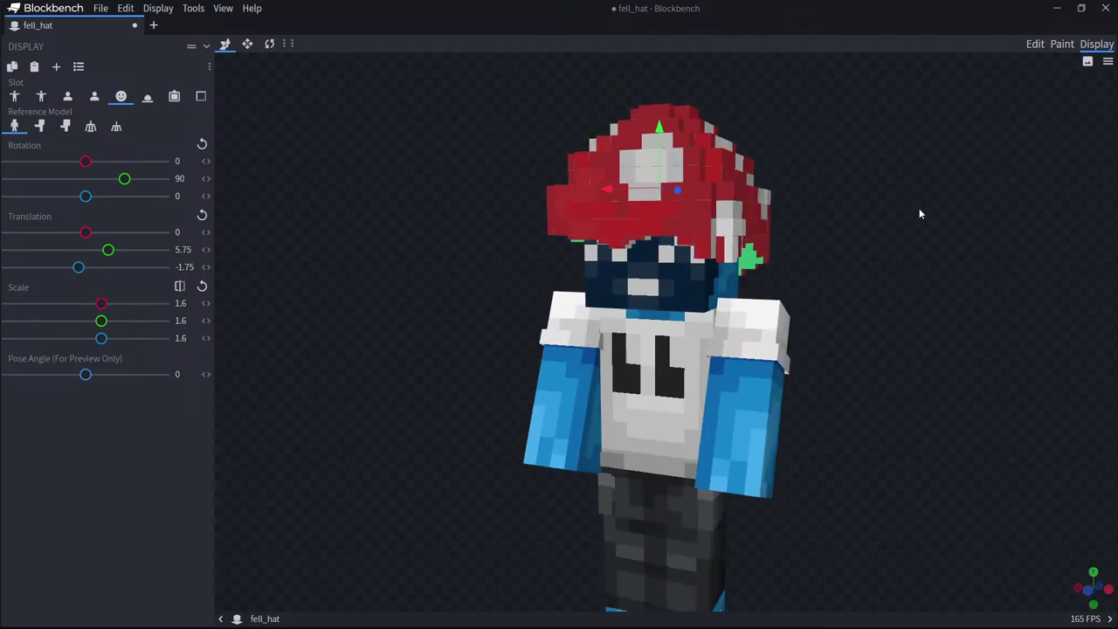
Extend the outer drip cube to 1 × 1.75 × 1 at 12, 3.25, 3 and lengthen the corner drip cube downward.
click(1035, 45)
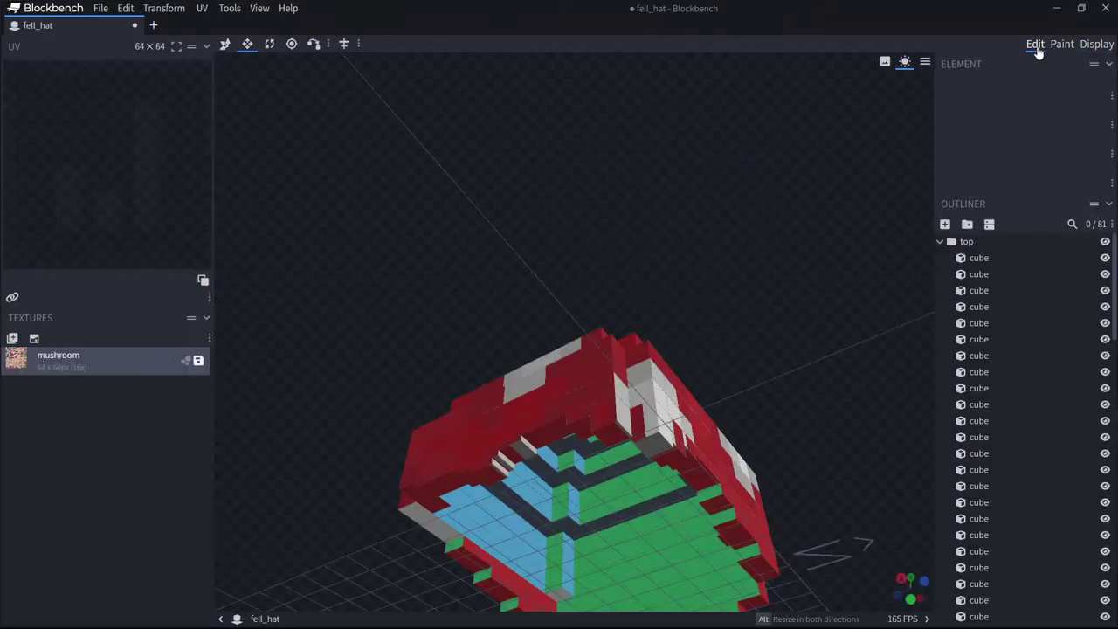
click(632, 468)
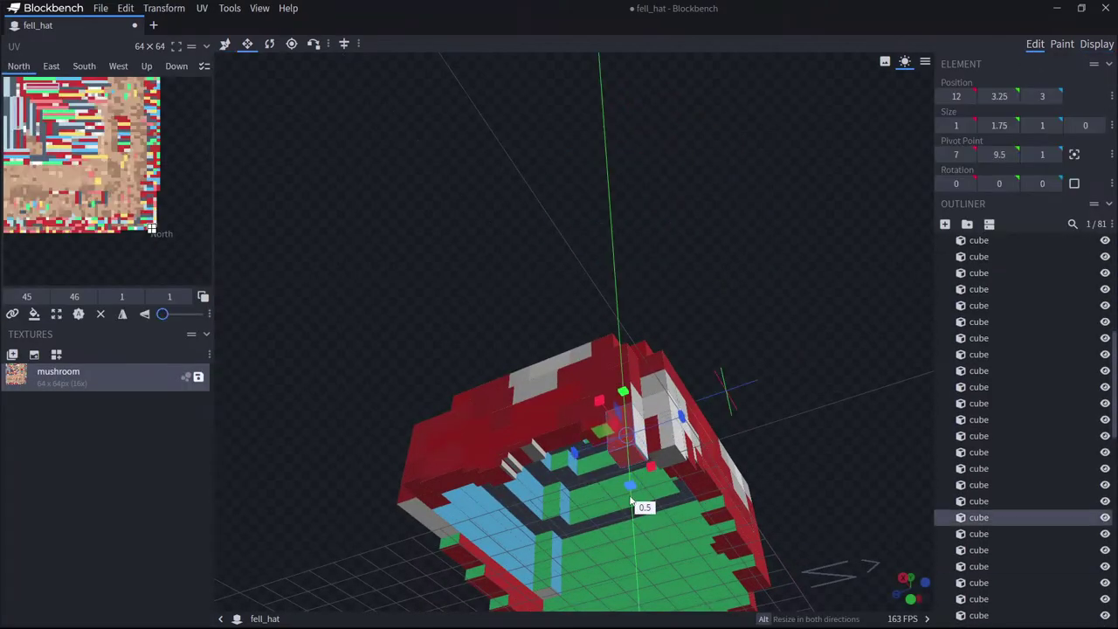
key(ctrl+a)
click(674, 452)
drag(670, 490, 671, 513)
Extend the side drip cube to 1 × 1.75 × 1 at 10, 3.25, 2 and lengthen the neighbouring cube at X 9 downward.
drag(813, 464, 721, 499)
click(597, 507)
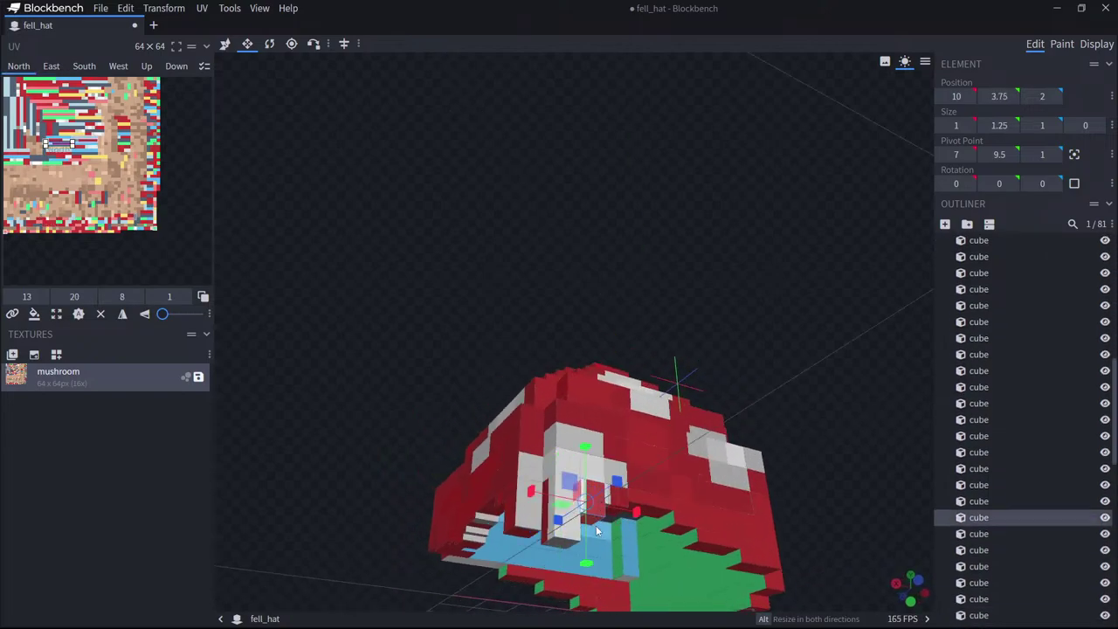
drag(585, 561, 587, 573)
drag(788, 447, 769, 459)
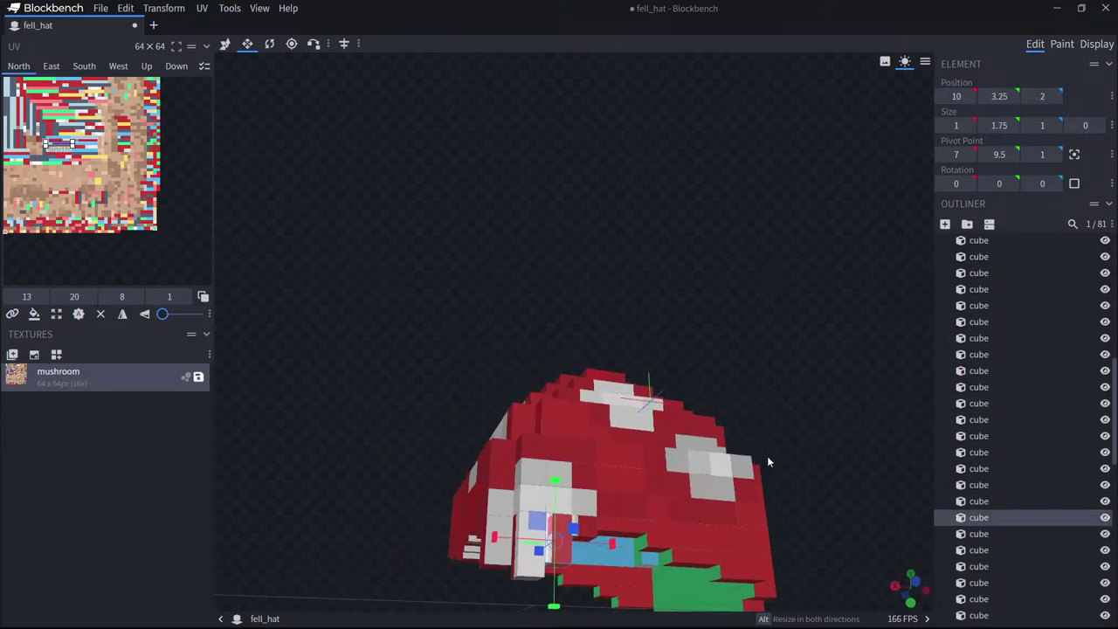
click(587, 535)
drag(584, 591, 583, 600)
Lengthen the small front cube at 12, 4.5, 4 downward and preview the hat on the player's head.
drag(851, 513, 953, 517)
click(636, 530)
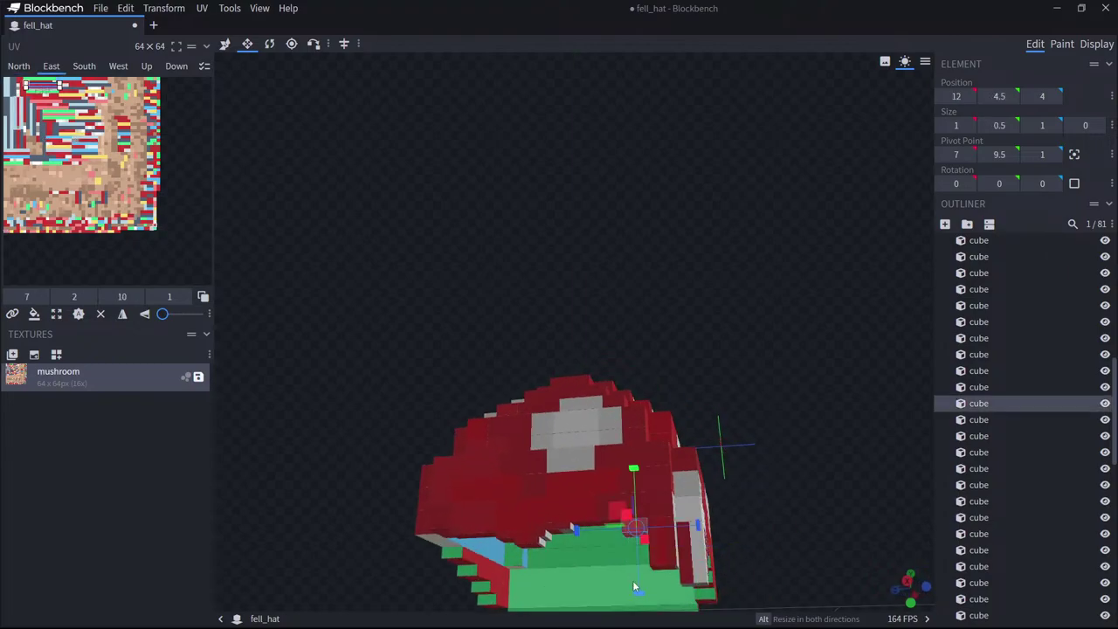
drag(635, 587, 638, 600)
drag(866, 493, 853, 497)
click(1096, 43)
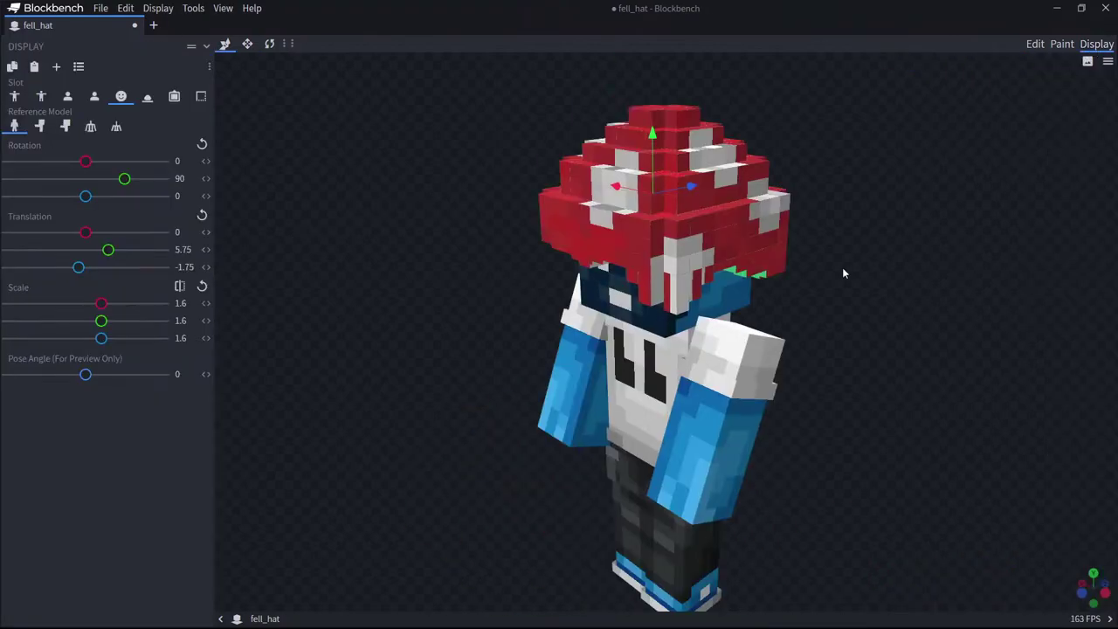
Paint over the white areas on the hat's front corner and drip cubes with red #d53a3a.
drag(842, 267, 946, 230)
click(1061, 44)
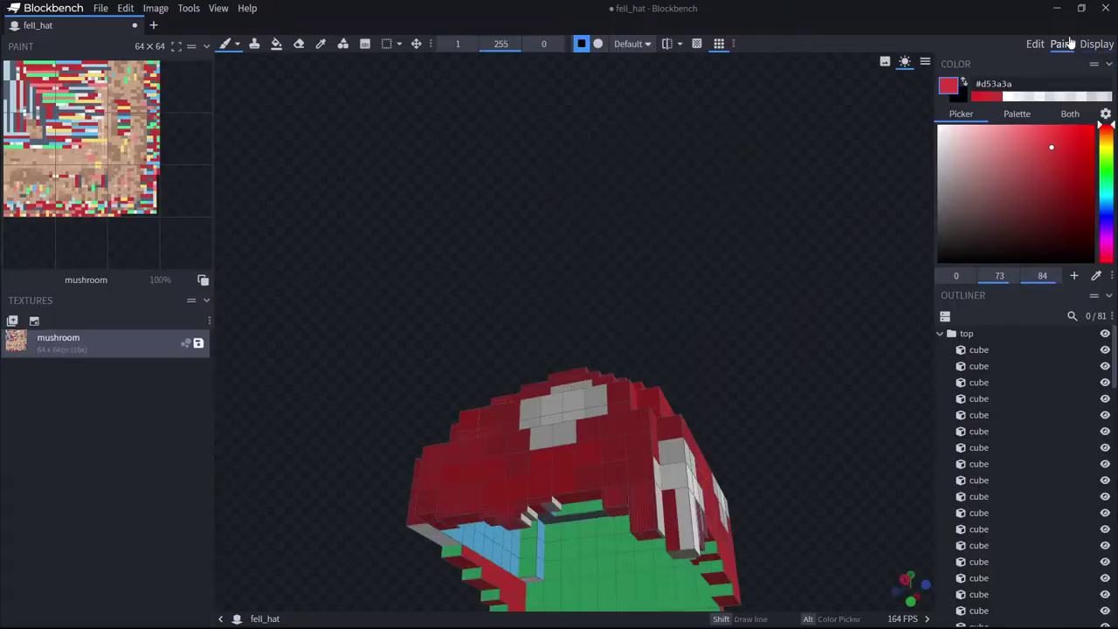
drag(783, 320, 763, 328)
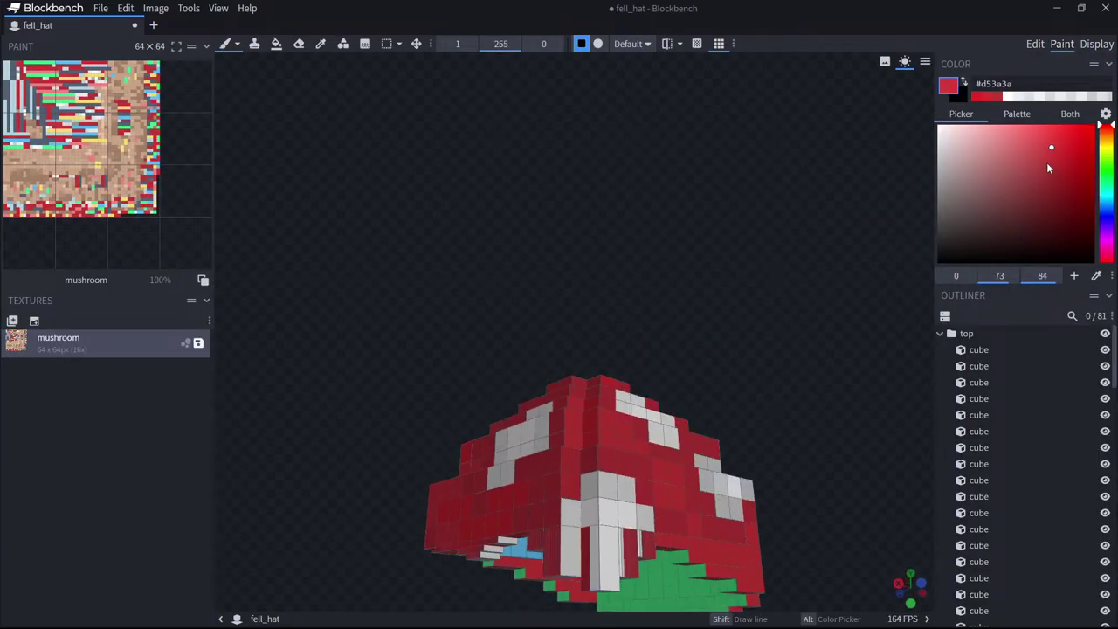
click(562, 535)
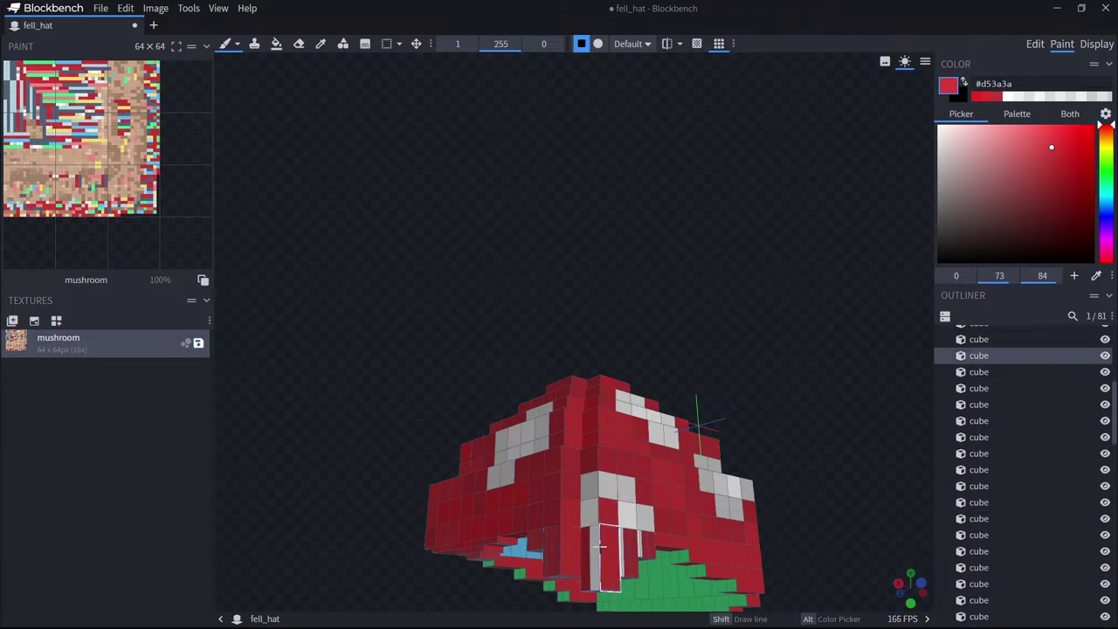
click(624, 546)
drag(830, 534, 817, 529)
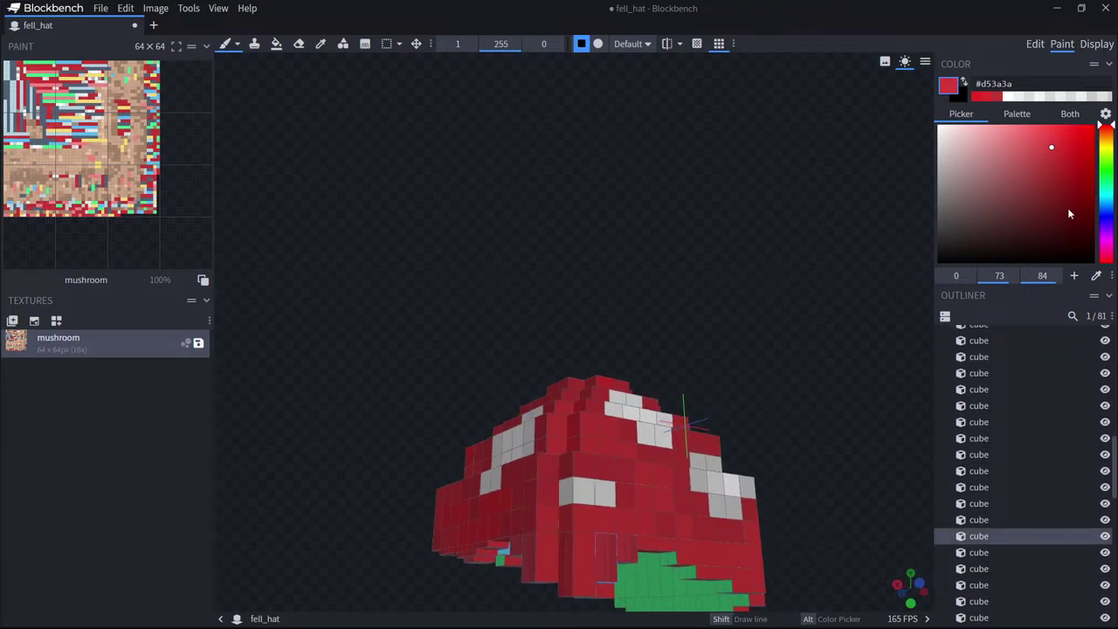
click(563, 517)
Paint a small white #ffffff spot wrapping around the front corner above the drip cubes.
drag(567, 469, 605, 469)
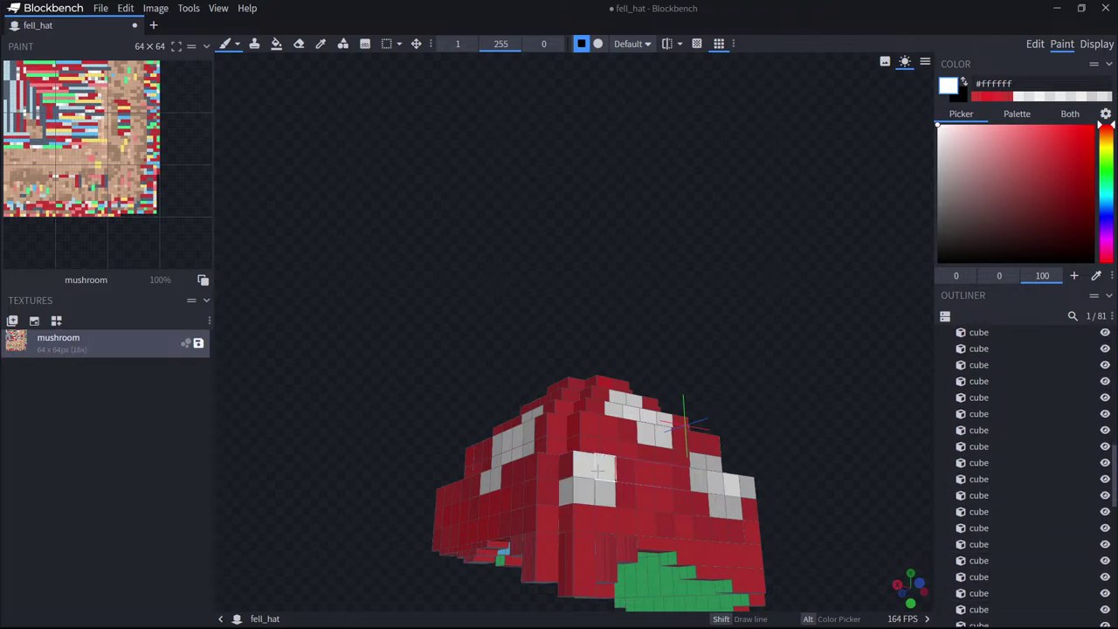
drag(754, 445, 766, 449)
click(643, 506)
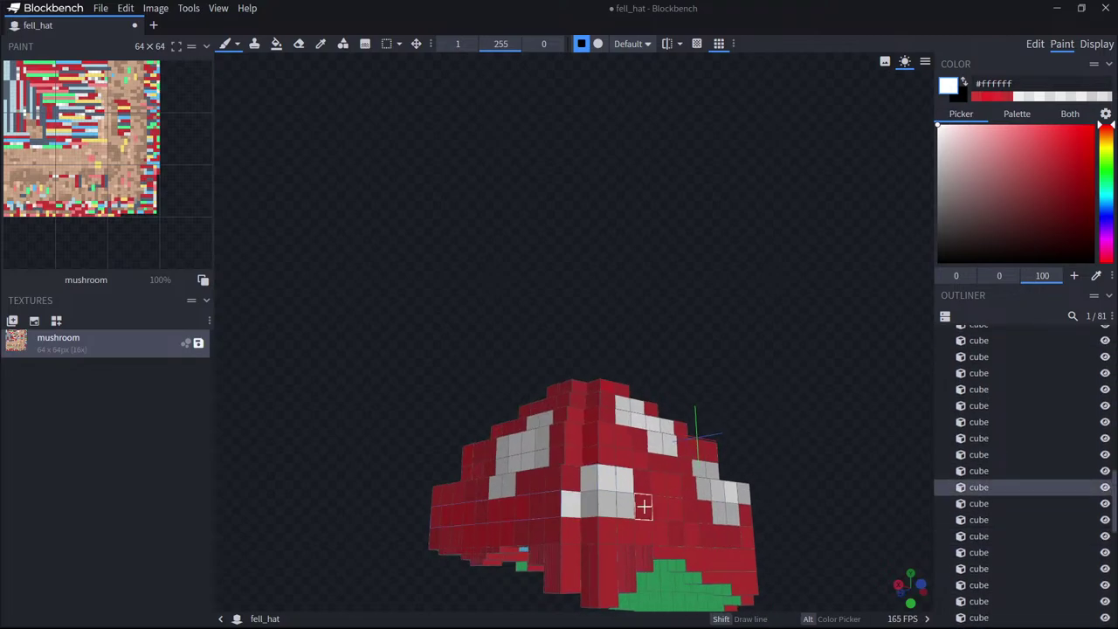
click(651, 526)
click(611, 535)
click(656, 532)
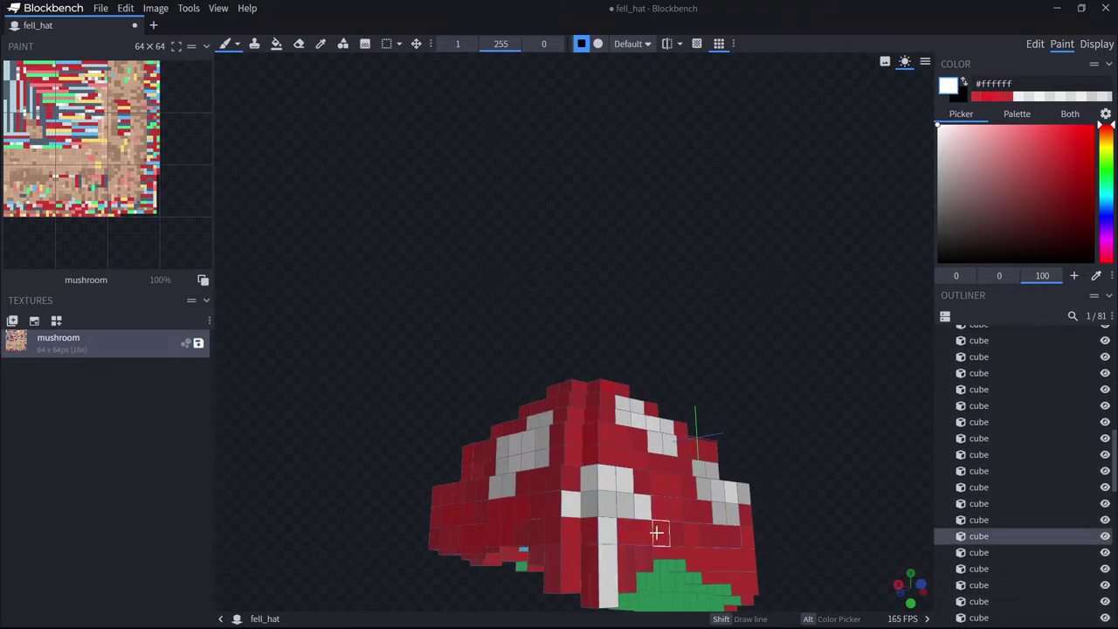
Repaint the corner drip faces red and cover the green step edges of the brim with dark red #b23939.
drag(765, 435, 823, 243)
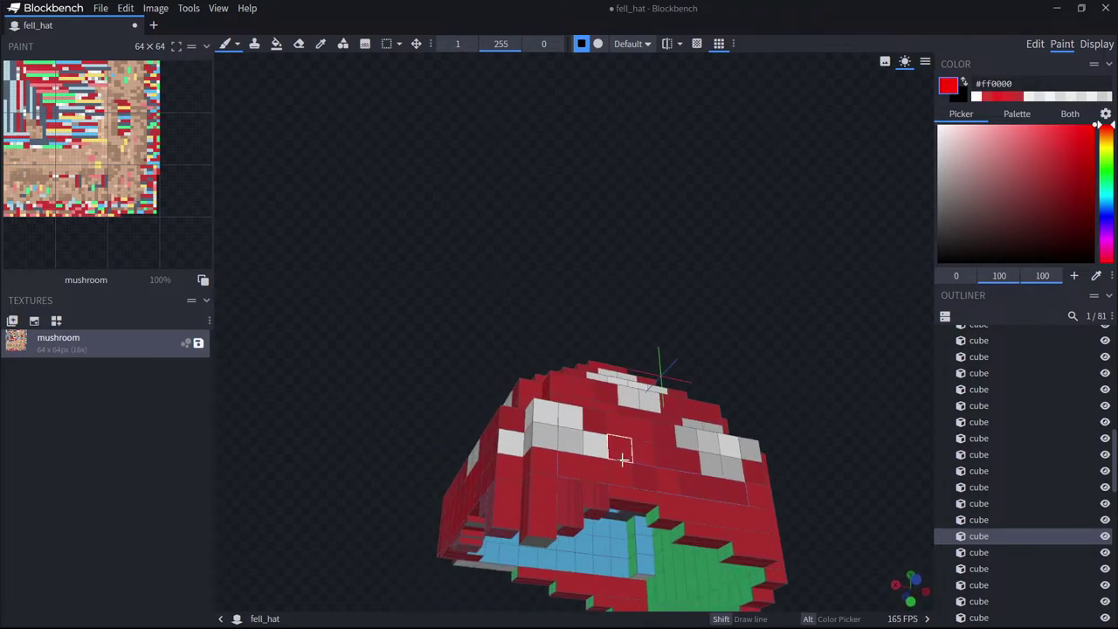
click(563, 500)
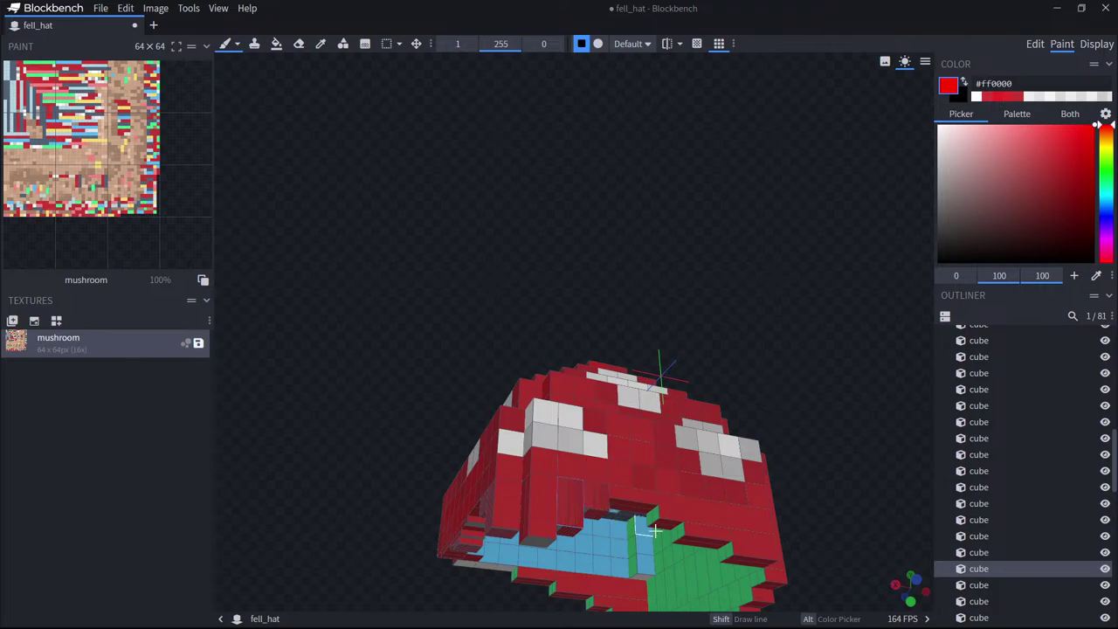
drag(654, 530, 908, 438)
drag(1037, 188, 1098, 184)
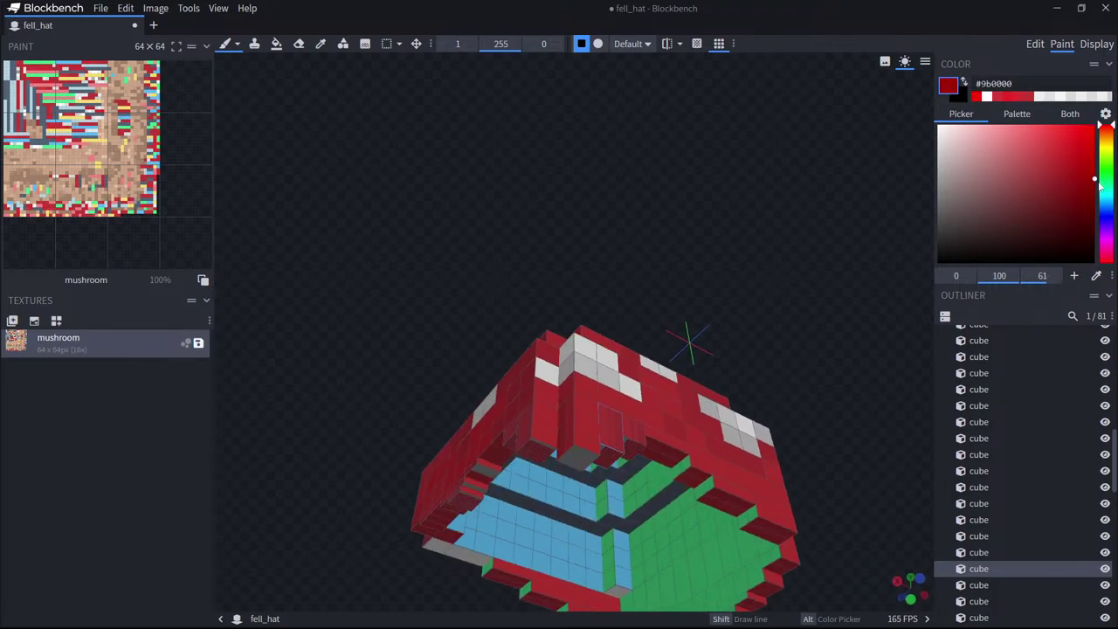
drag(861, 373, 724, 419)
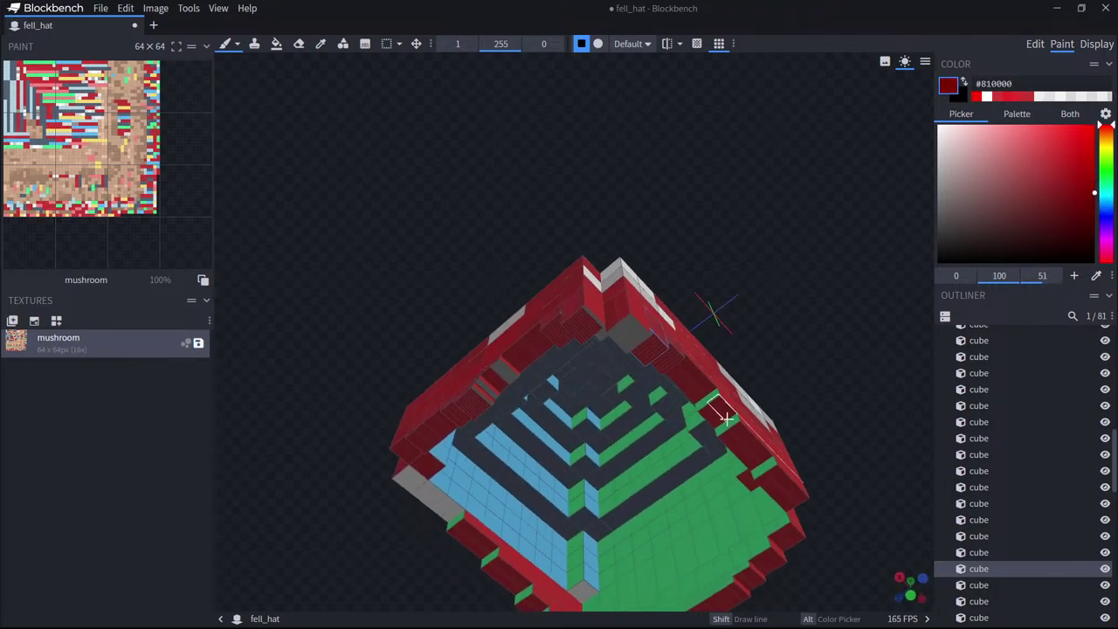
click(722, 429)
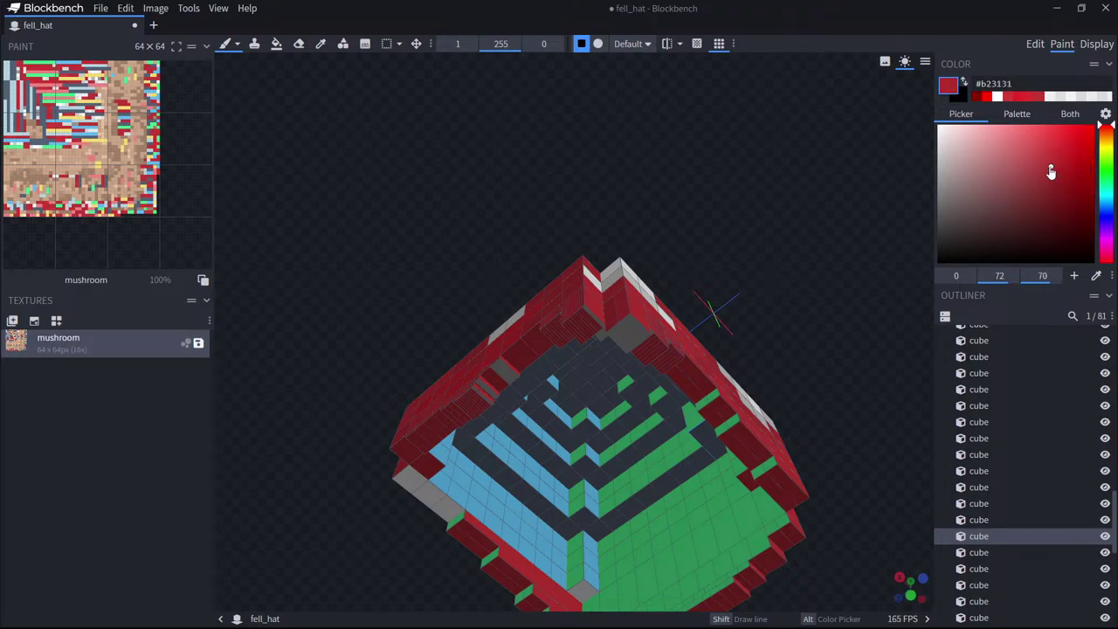
click(757, 470)
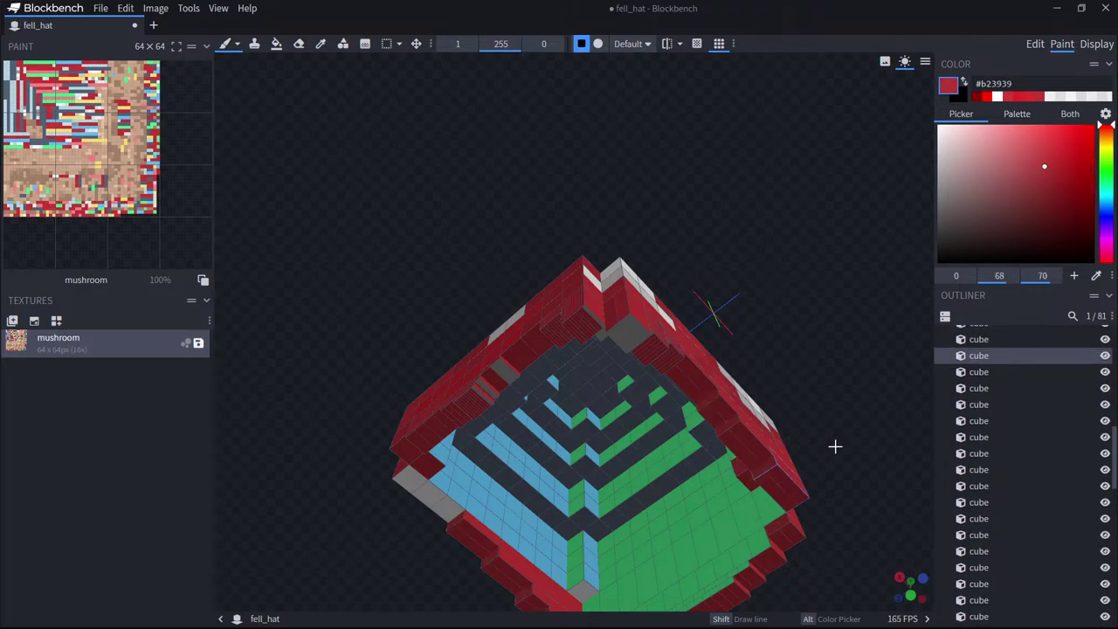
Paint the gray underside of the brim corner and the adjoining inner corner faces with #b23939.
drag(835, 446, 853, 422)
drag(443, 495, 404, 460)
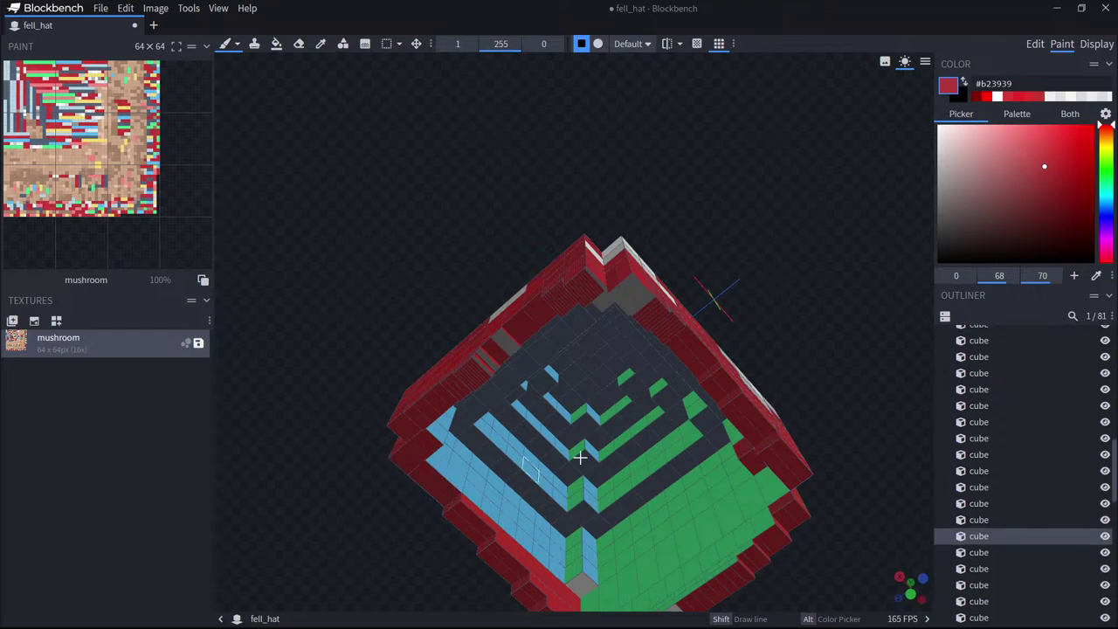
drag(819, 398, 559, 515)
click(548, 544)
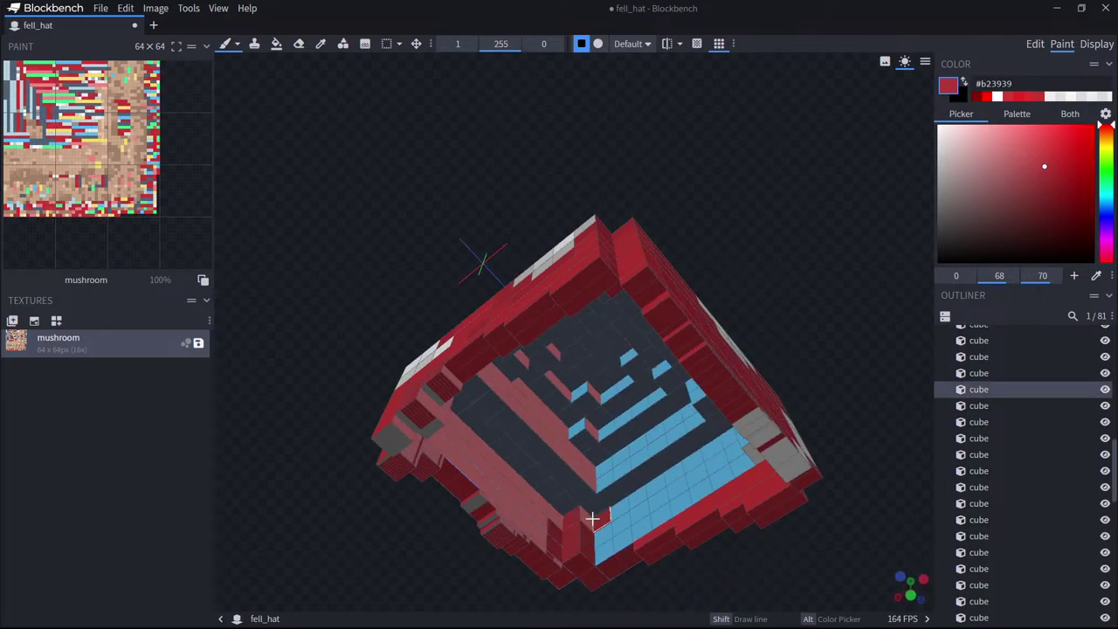
Fill the blue, green, pink and dark faces inside the hat with #b23939, using the Paint Bucket in Face mode.
drag(905, 357, 1037, 214)
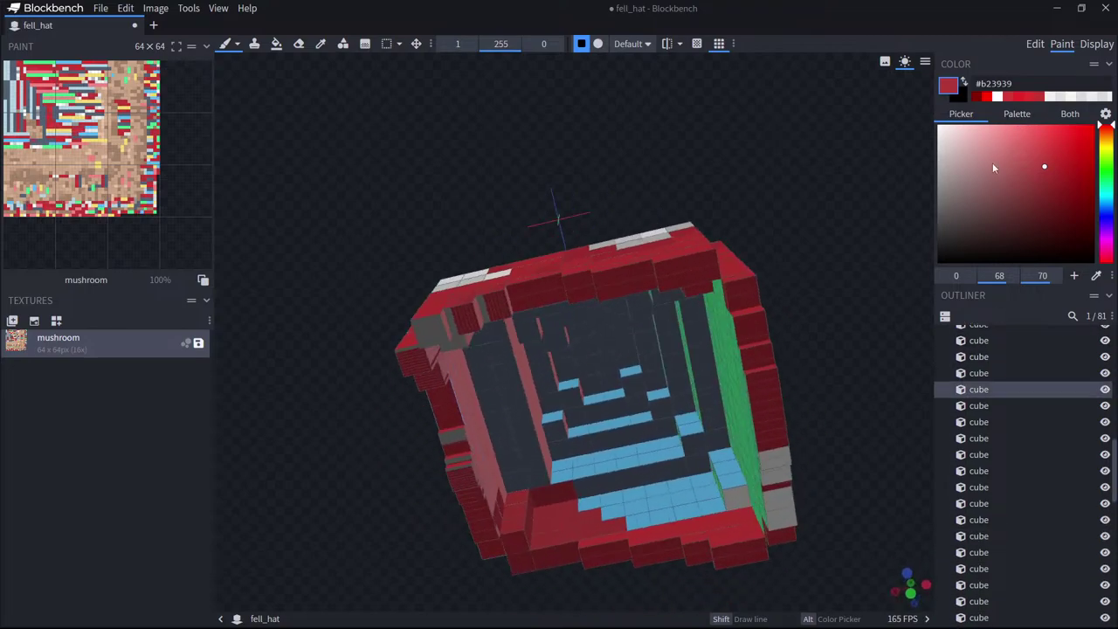
click(283, 44)
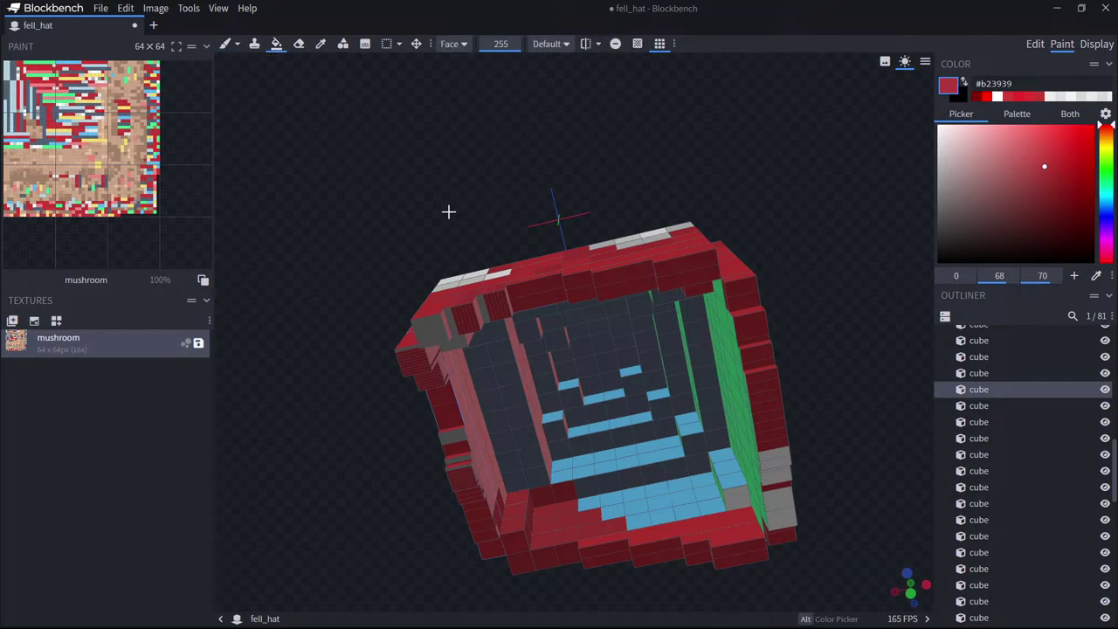
click(647, 509)
click(672, 513)
click(650, 490)
click(616, 458)
drag(610, 449, 511, 401)
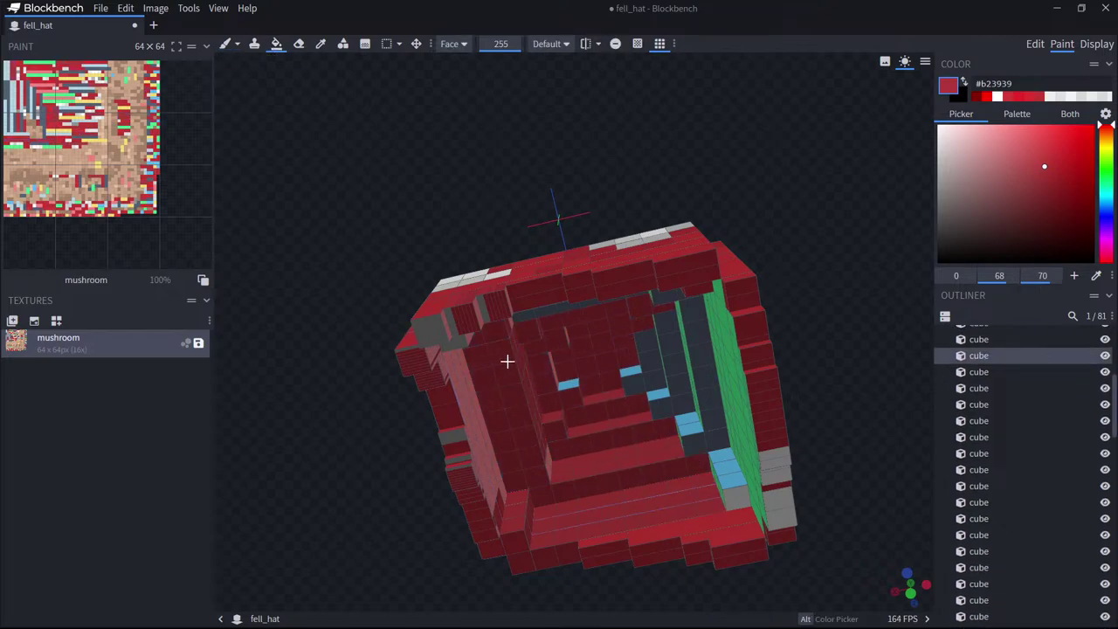
drag(593, 333, 615, 391)
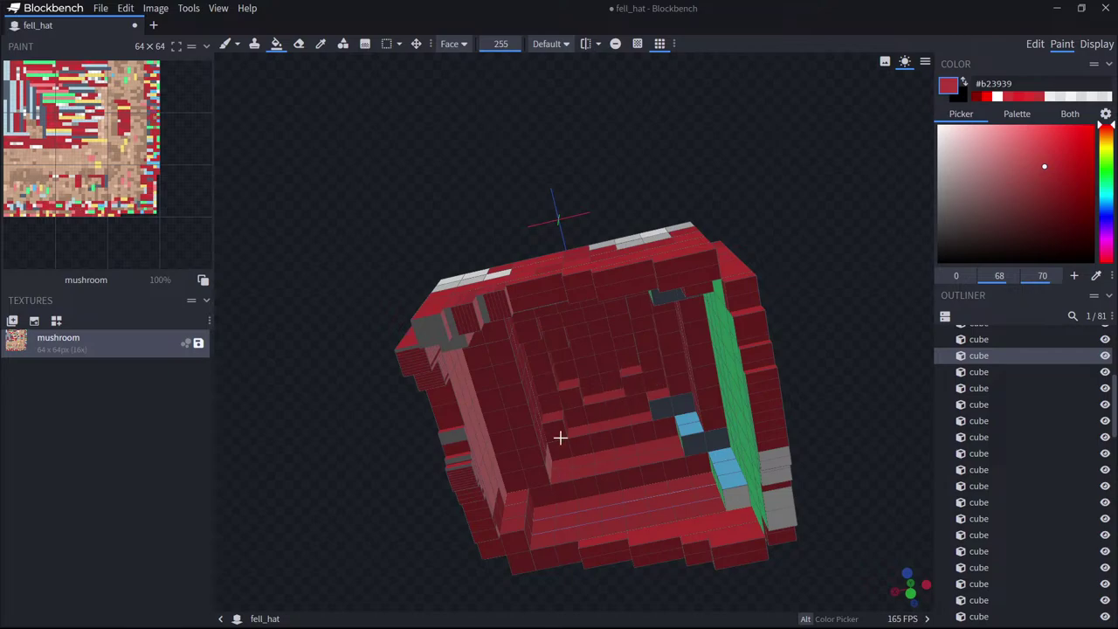
drag(503, 443, 718, 429)
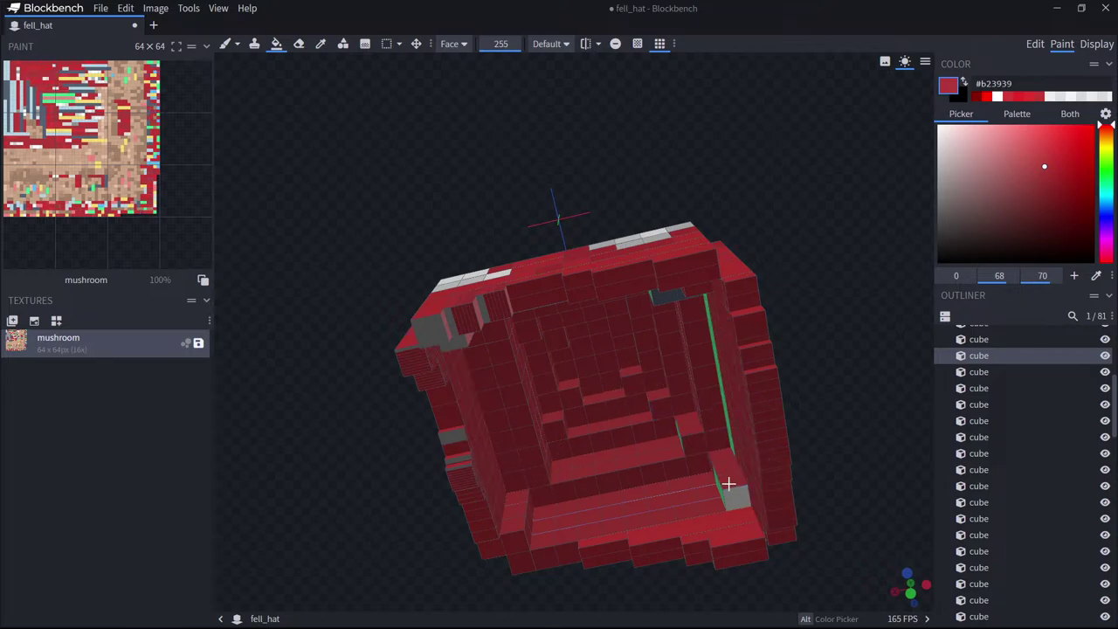
Fill the yellow inner wall and step faces on the opposite side of the hat with #b23939.
mouse_move(821, 313)
mouse_down()
mouse_move(719, 265)
mouse_move(561, 382)
mouse_up()
mouse_move(399, 552)
mouse_down()
mouse_move(426, 515)
mouse_move(502, 485)
mouse_up()
drag(524, 522, 631, 548)
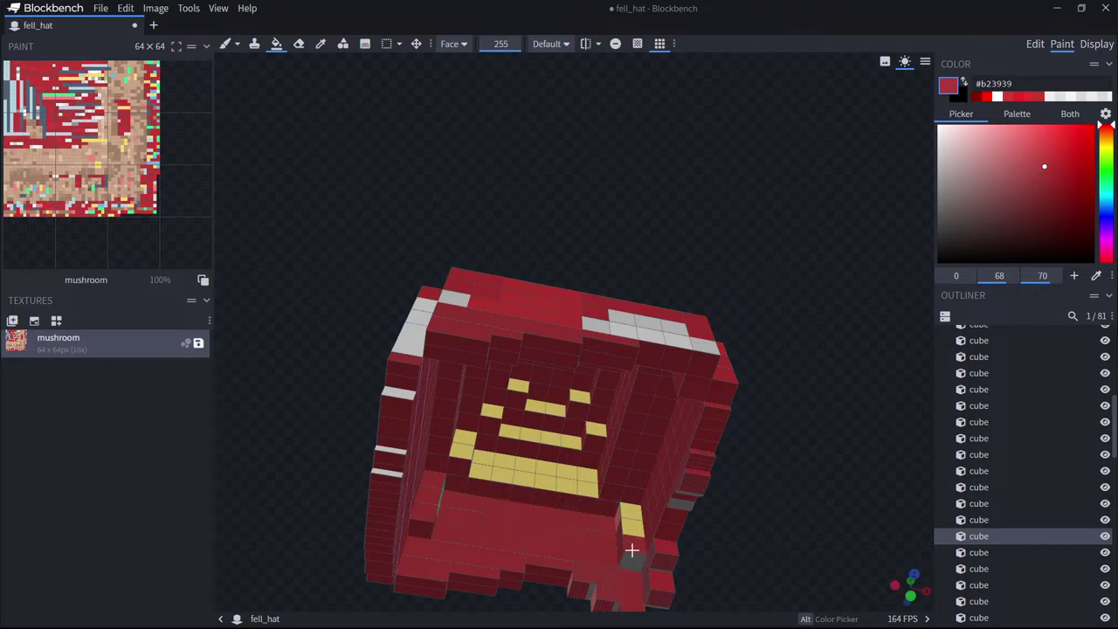
click(623, 503)
drag(449, 453, 517, 413)
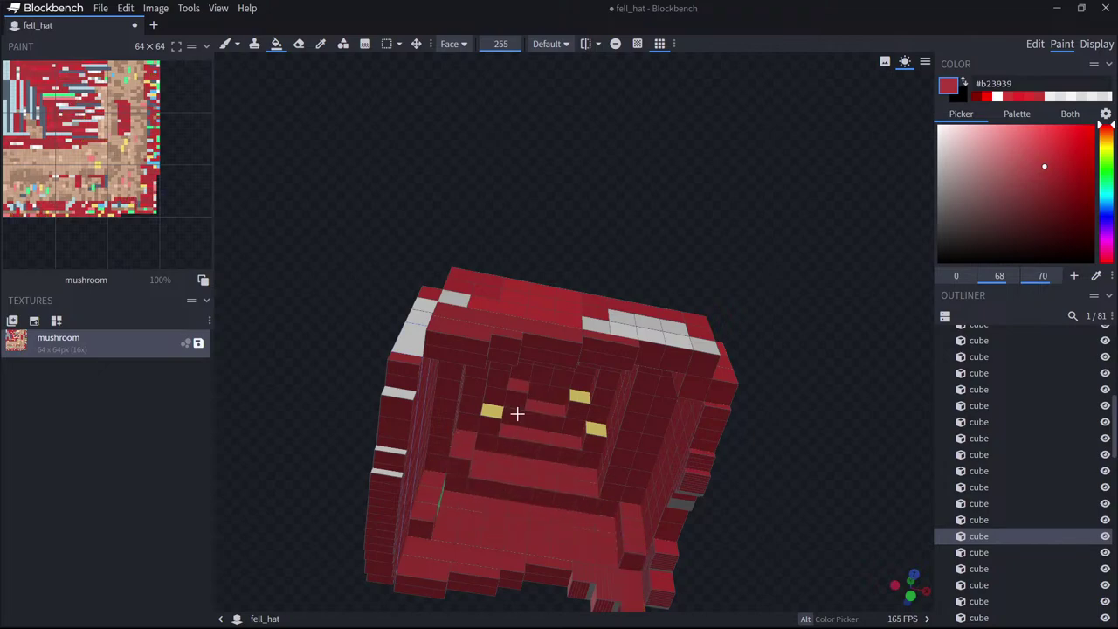
Fill the leftover yellow and green inner faces and the gray patches under the drip cubes with #b23939.
mouse_move(284, 343)
mouse_down()
mouse_move(376, 302)
mouse_move(269, 320)
mouse_up()
mouse_move(509, 402)
mouse_down()
mouse_move(517, 396)
mouse_move(462, 466)
mouse_up()
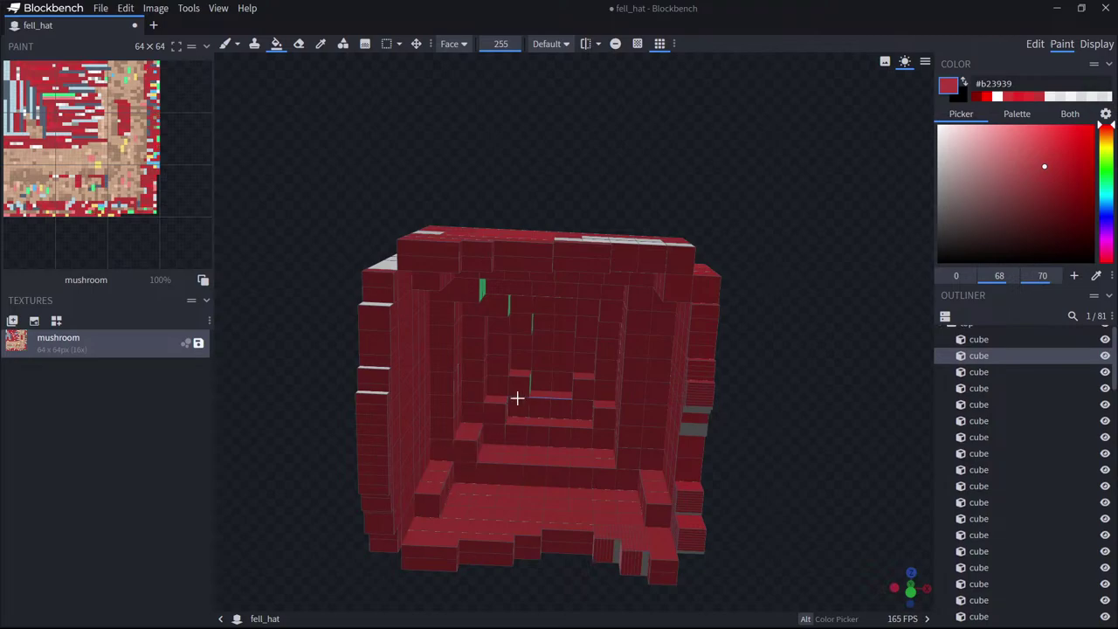
drag(784, 345, 646, 347)
drag(536, 400, 500, 461)
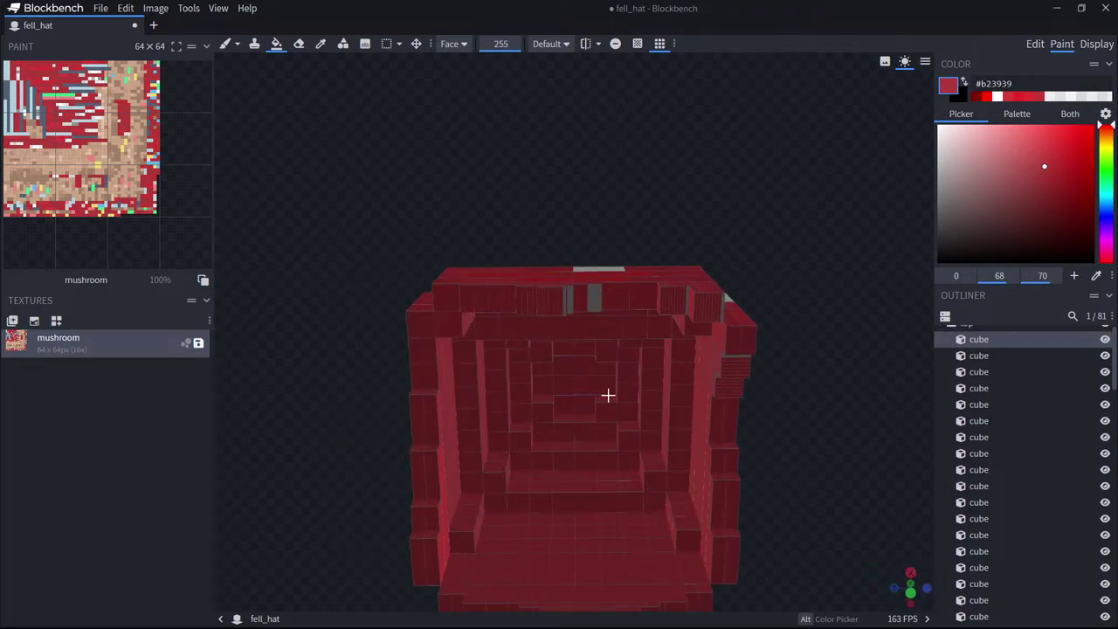
drag(801, 308, 512, 294)
click(568, 282)
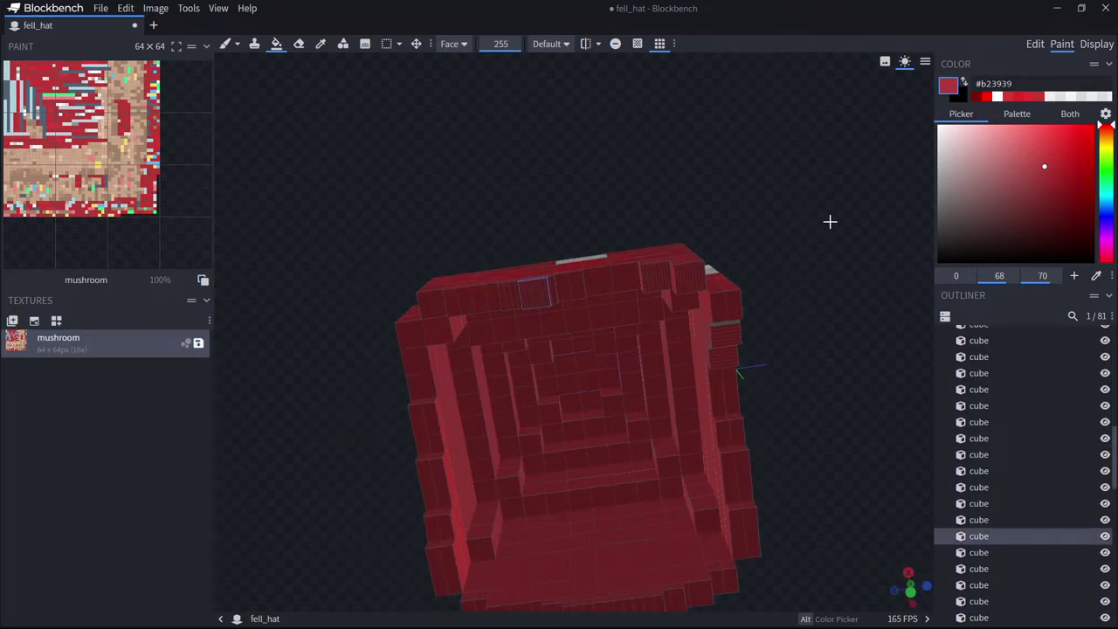
Undo the first gray fill that includes the brim, and fill only the hat's inner ceiling, steps and walls with #b3b3b3.
drag(831, 219, 721, 217)
click(972, 142)
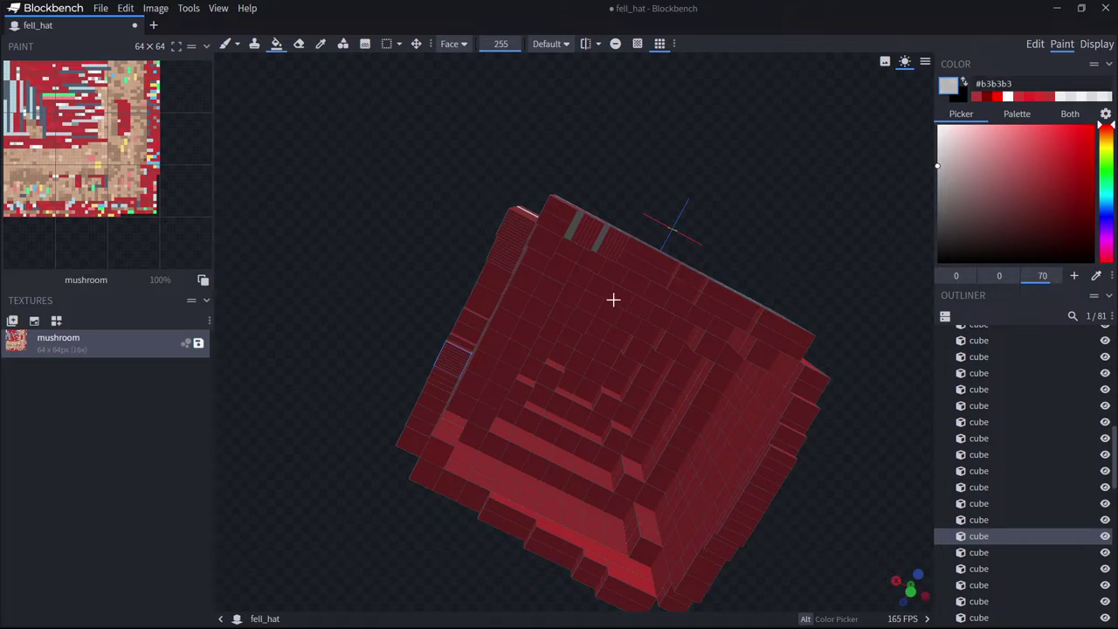
mouse_move(613, 300)
mouse_down()
mouse_move(533, 324)
mouse_move(546, 252)
mouse_move(579, 257)
mouse_up()
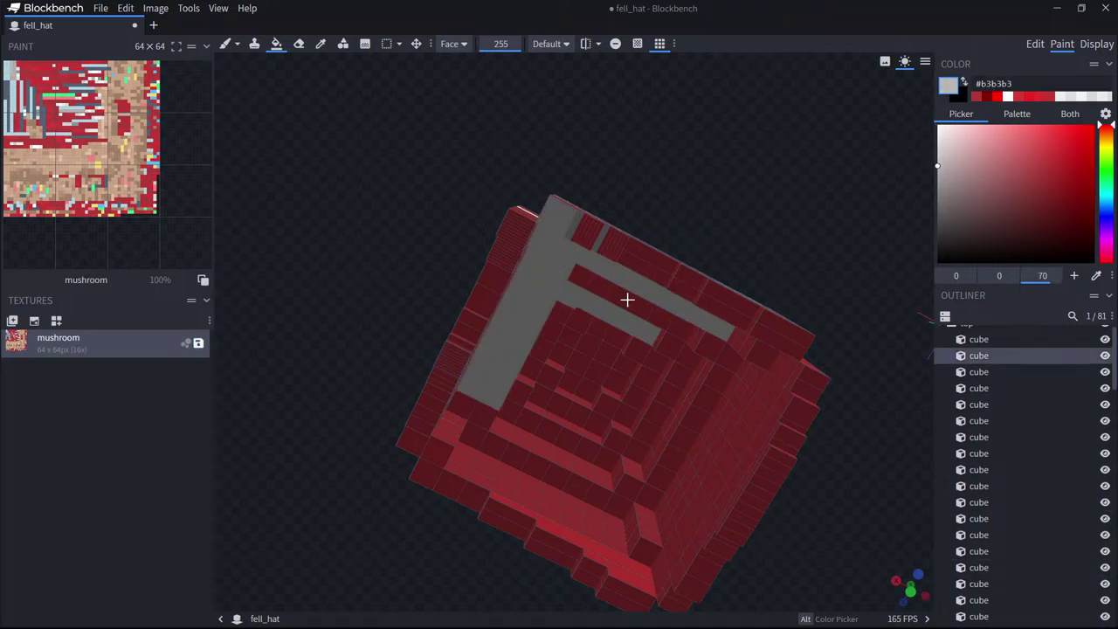
key(ctrl+z)
mouse_move(572, 295)
mouse_down()
mouse_move(552, 295)
mouse_move(567, 282)
mouse_move(615, 341)
mouse_move(551, 365)
mouse_move(554, 425)
mouse_move(505, 434)
mouse_move(523, 414)
mouse_move(626, 446)
mouse_up()
mouse_move(636, 374)
mouse_down()
mouse_move(656, 409)
mouse_move(639, 466)
mouse_move(618, 463)
mouse_up()
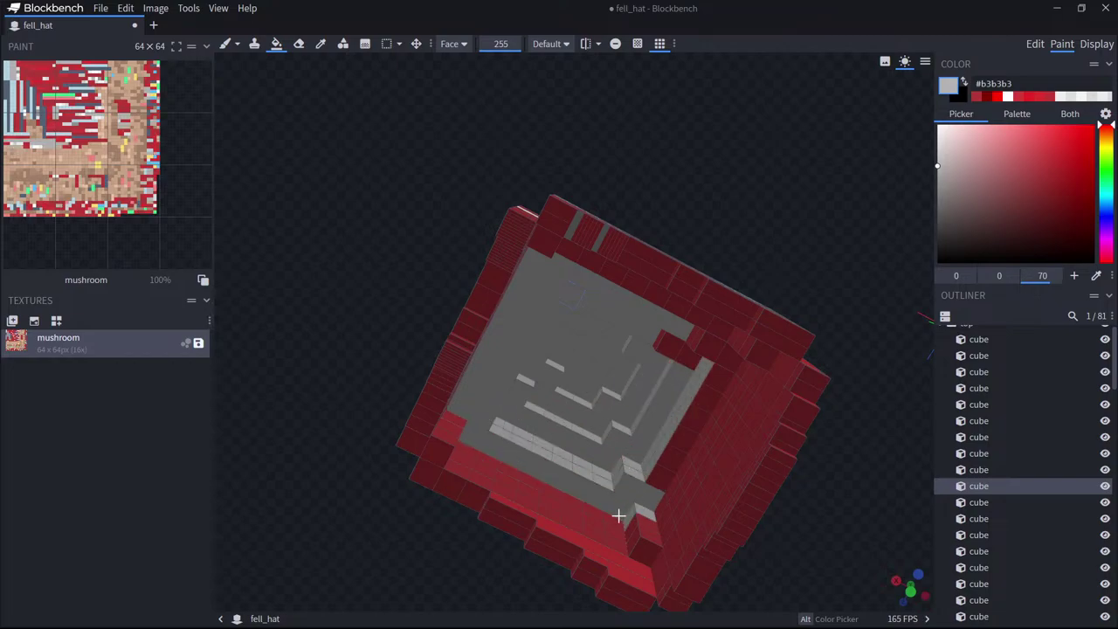
mouse_move(618, 515)
mouse_down()
mouse_move(573, 502)
mouse_move(643, 496)
mouse_move(660, 510)
mouse_move(696, 374)
mouse_move(718, 349)
mouse_up()
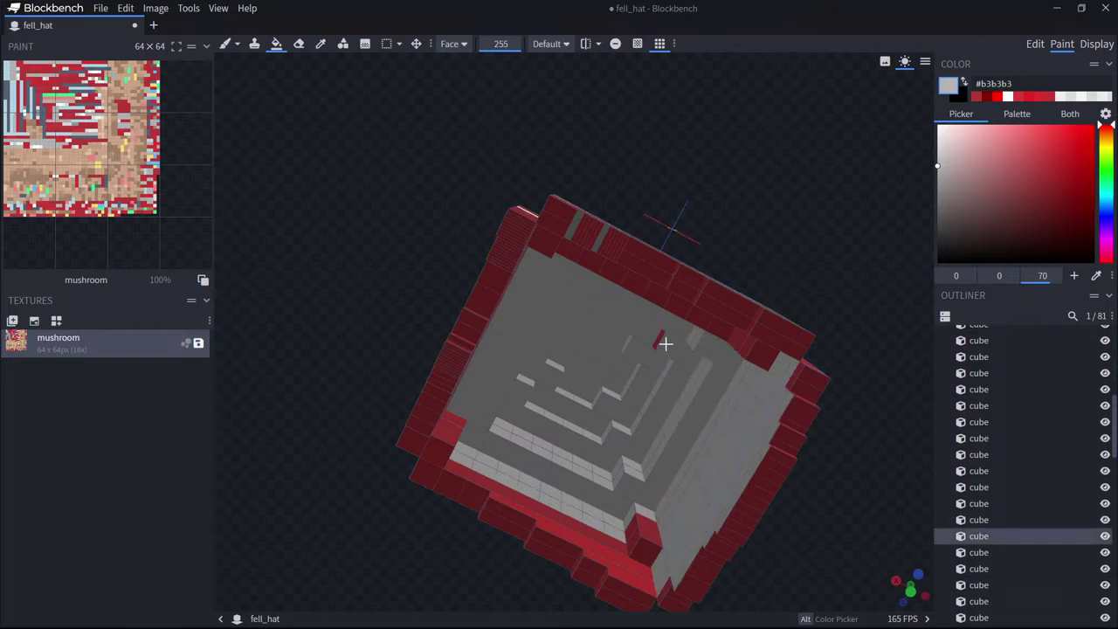
click(613, 534)
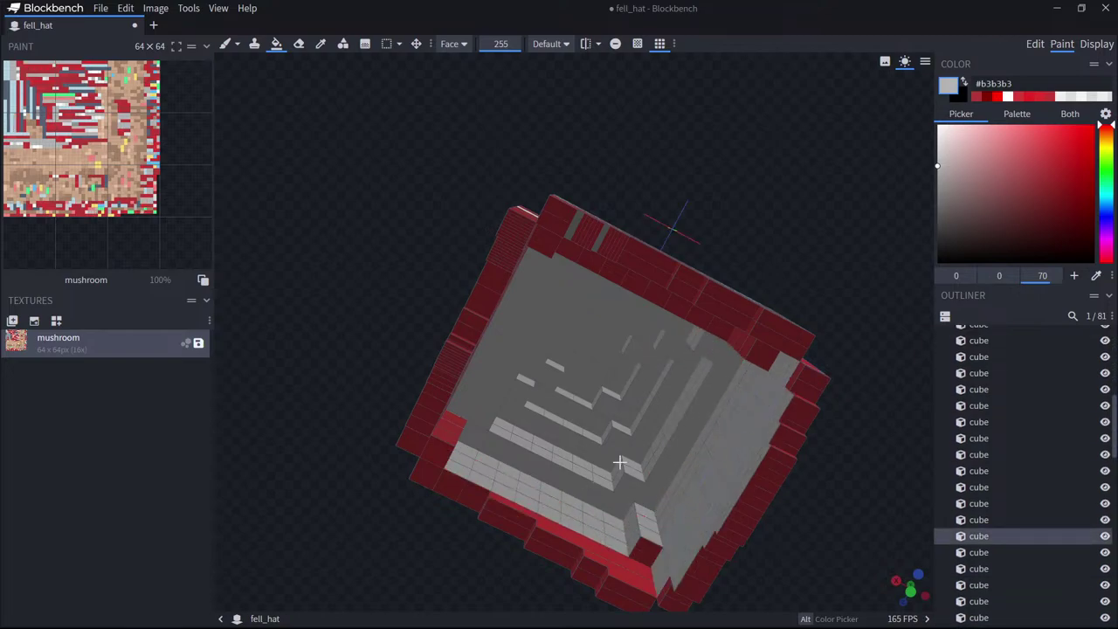
Fill the red faces left on the inner corner posts and side steps with gray #b3b3b3.
drag(317, 367, 264, 416)
click(510, 538)
drag(510, 540, 484, 521)
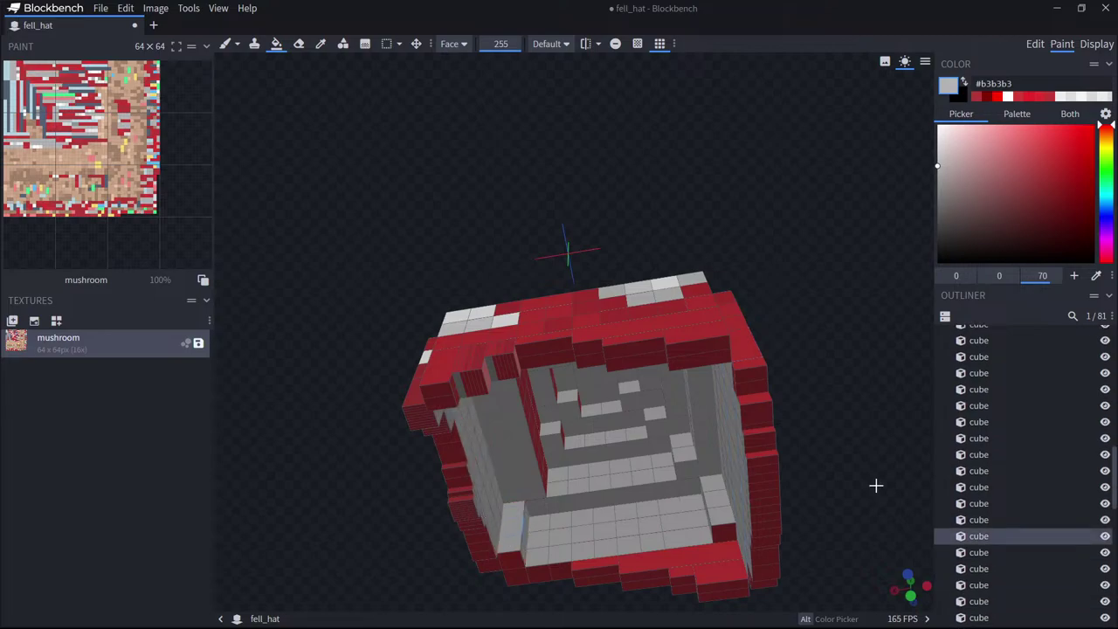
drag(876, 486, 626, 411)
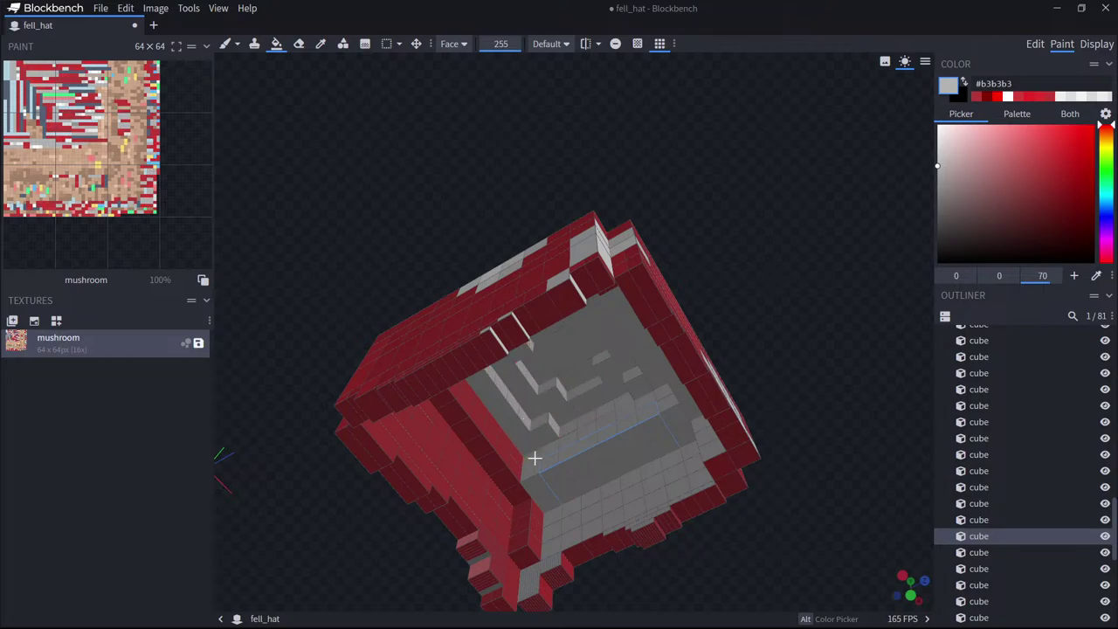
Try to fill the last red inner wall and its neighbouring brim faces with #b3b3b3, and undo these fills.
mouse_move(848, 320)
mouse_down()
mouse_move(611, 456)
mouse_move(470, 453)
mouse_move(507, 477)
mouse_move(445, 500)
mouse_move(515, 506)
mouse_up()
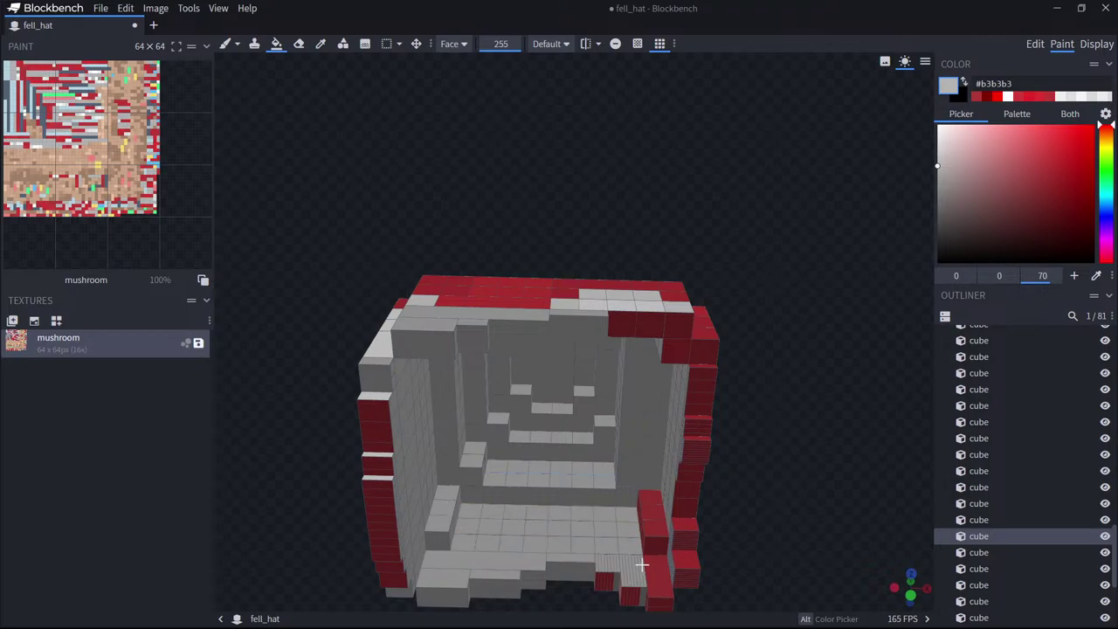
drag(641, 564, 653, 534)
key(ctrl+z)
mouse_move(506, 468)
mouse_down()
mouse_move(492, 462)
mouse_move(494, 508)
mouse_up()
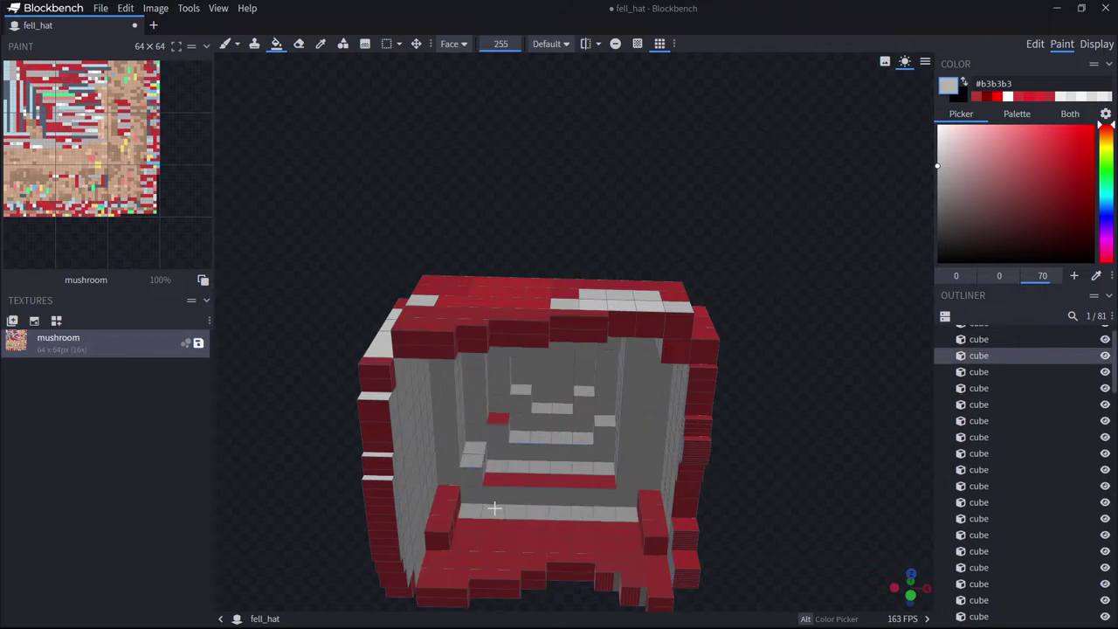
click(515, 476)
key(ctrl+z)
key(ctrl+z)
key(ctrl+z)
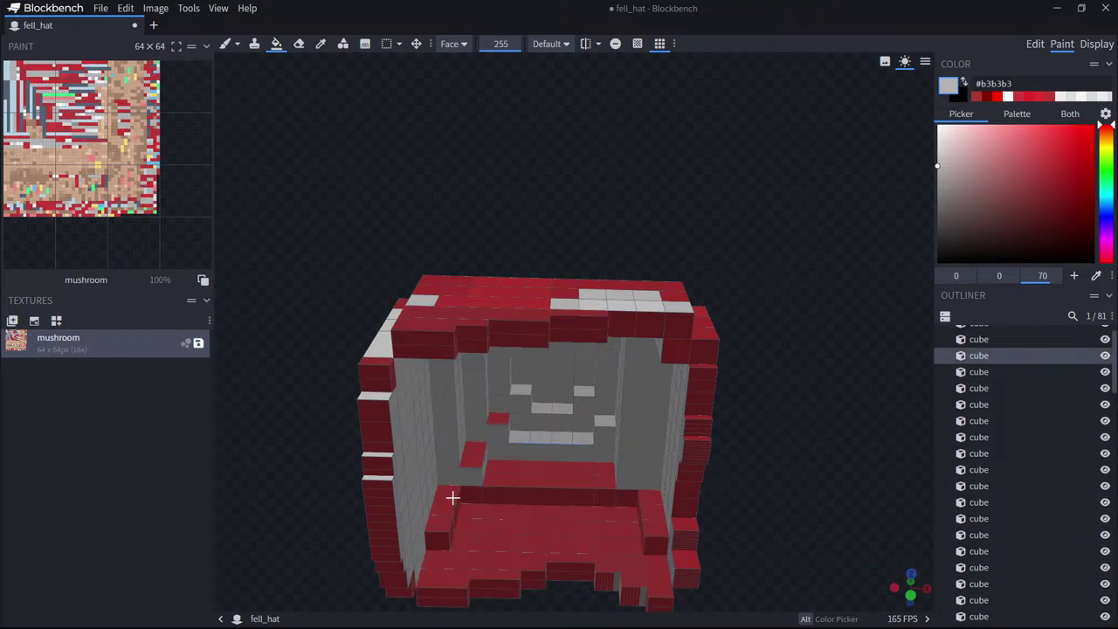
Fill the red inner step faces with #b3b3b3, and undo these along with the earlier gray fills of the hat's interior.
click(533, 475)
click(499, 417)
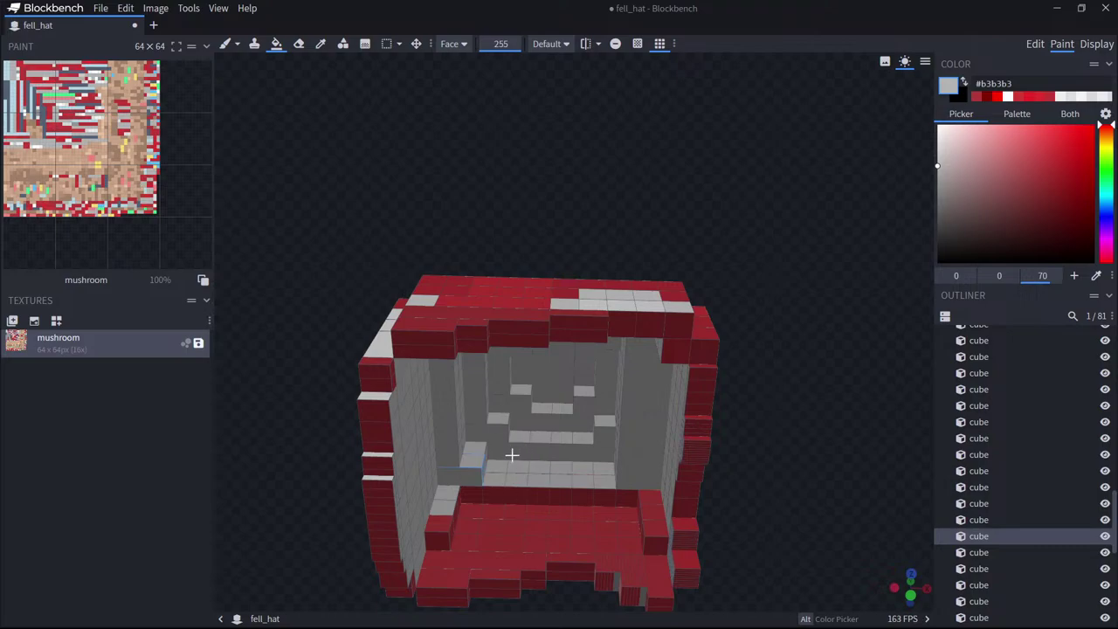
key(ctrl+z)
key(ctrl+z)
key(ctrl+z)
key(ctrl+z)
key(ctrl+z)
key(ctrl+z)
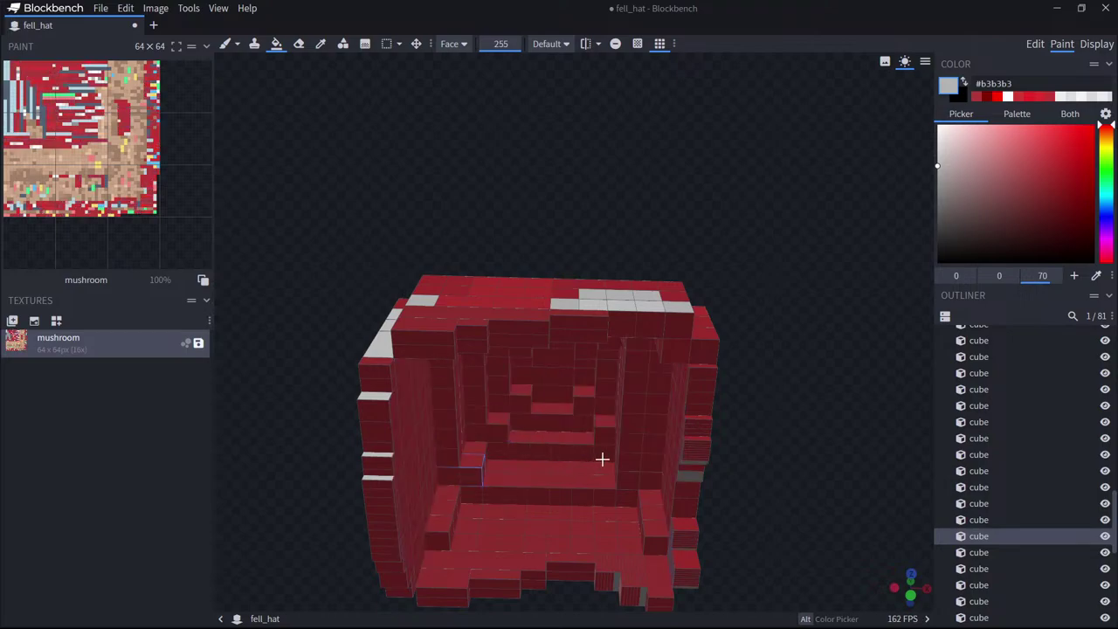
Sample the red #b23939 from the hat's brim and fill the outer brim edge faces on both sides with it.
click(696, 454)
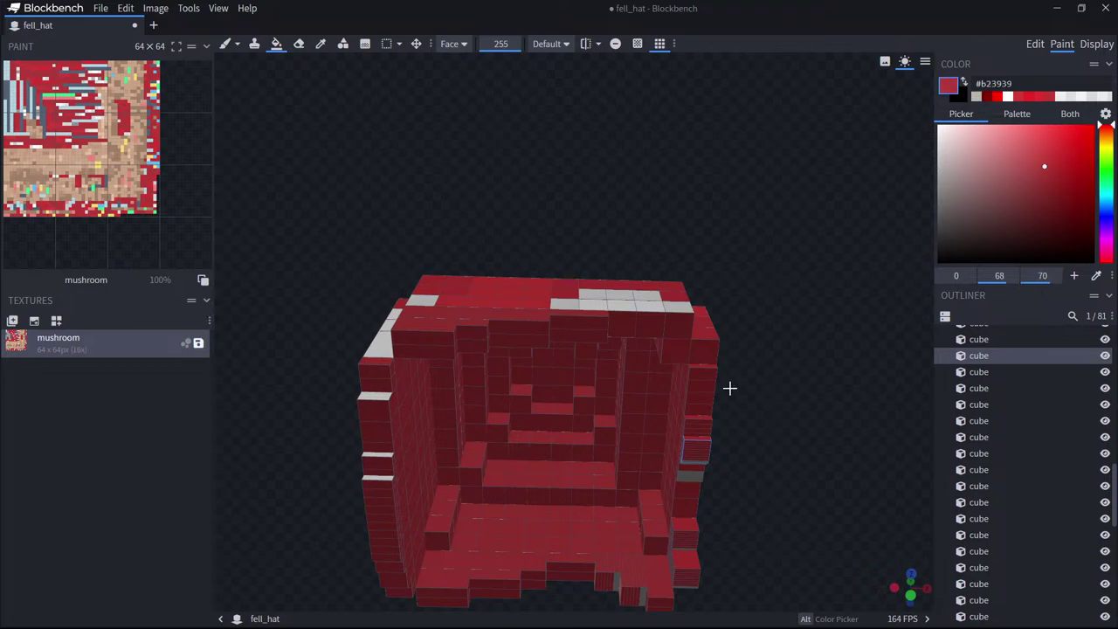
click(693, 435)
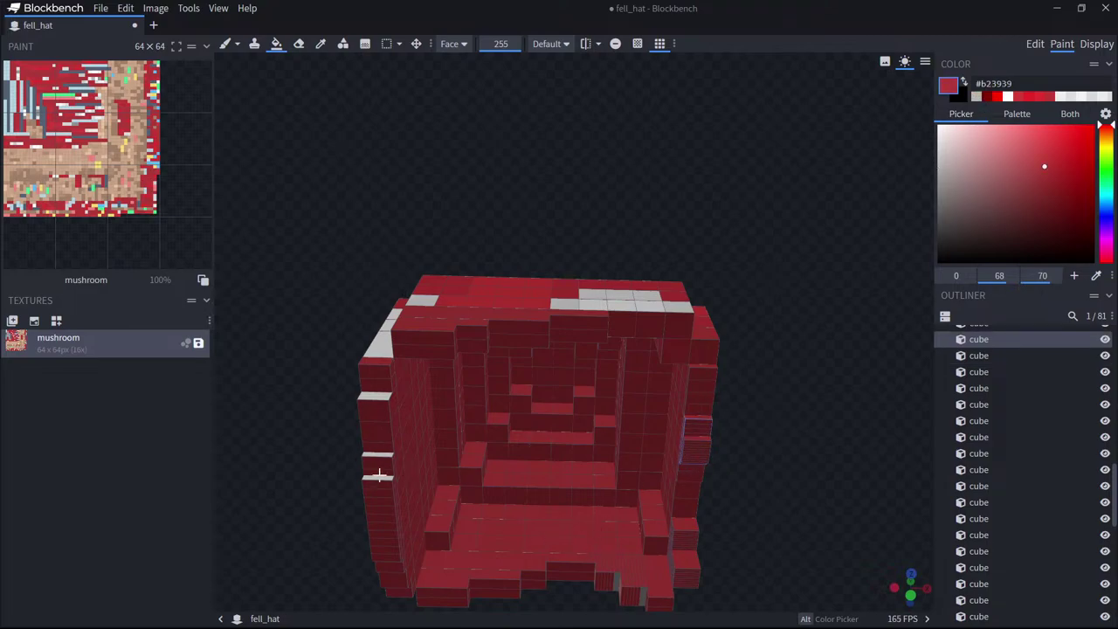
click(385, 446)
drag(398, 238, 533, 425)
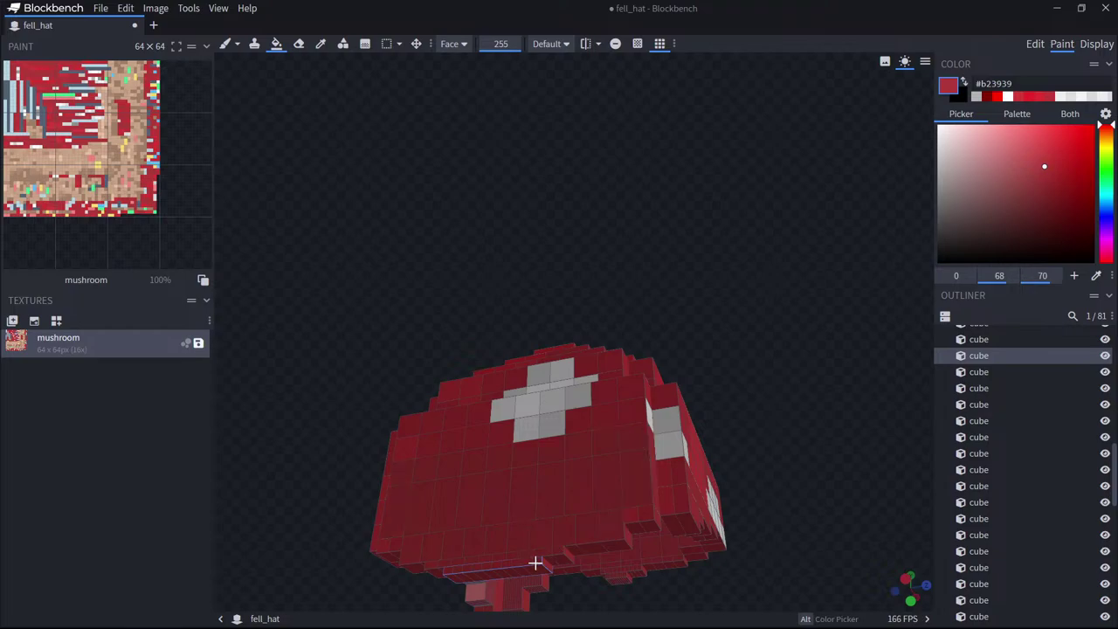
Preview the hat on the player's head from the front and the back.
click(225, 43)
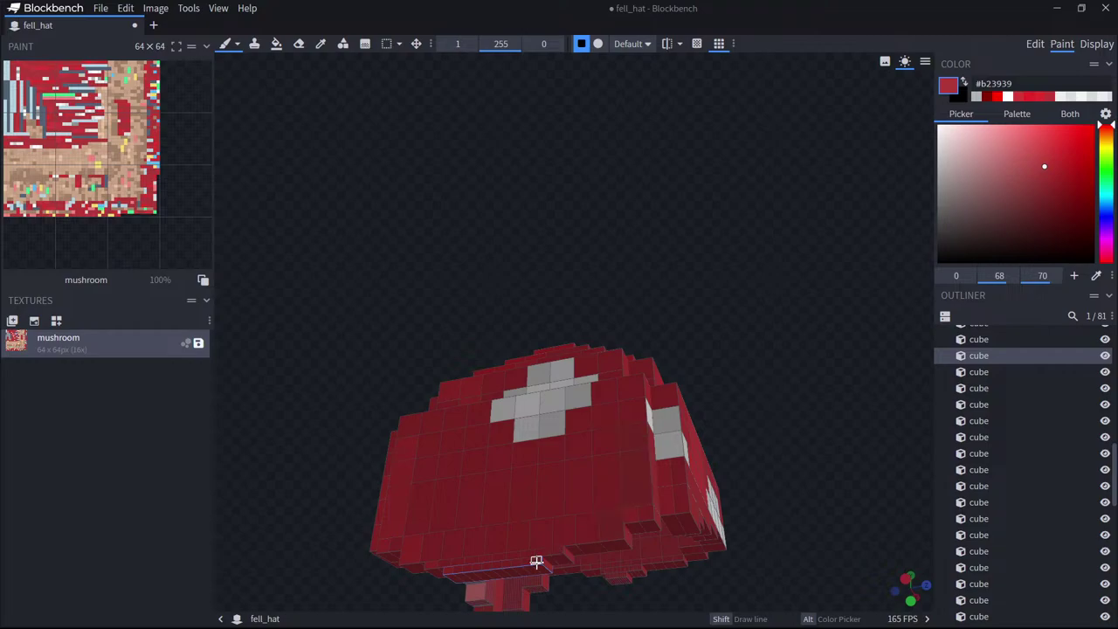
mouse_move(851, 434)
mouse_down()
mouse_move(703, 411)
mouse_move(632, 385)
mouse_move(437, 486)
mouse_up()
click(1096, 44)
mouse_move(829, 200)
mouse_down()
mouse_move(988, 121)
mouse_move(788, 195)
mouse_move(931, 187)
mouse_move(923, 192)
mouse_move(736, 200)
mouse_move(606, 190)
mouse_move(956, 167)
mouse_move(917, 167)
mouse_move(881, 192)
mouse_move(821, 184)
mouse_move(829, 196)
mouse_up()
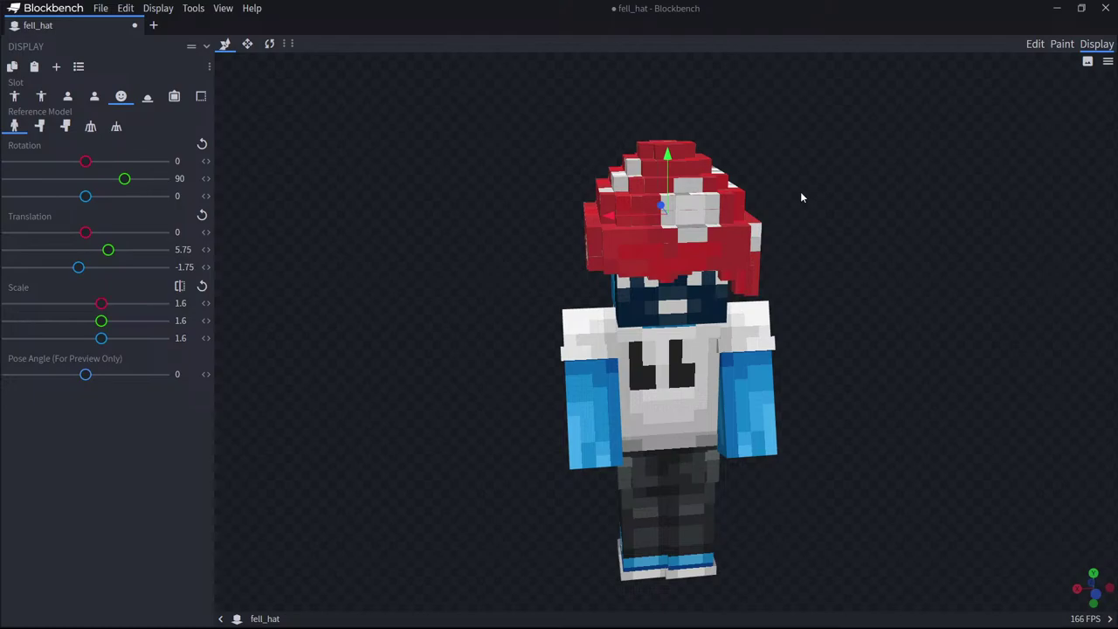
drag(800, 195, 1018, 180)
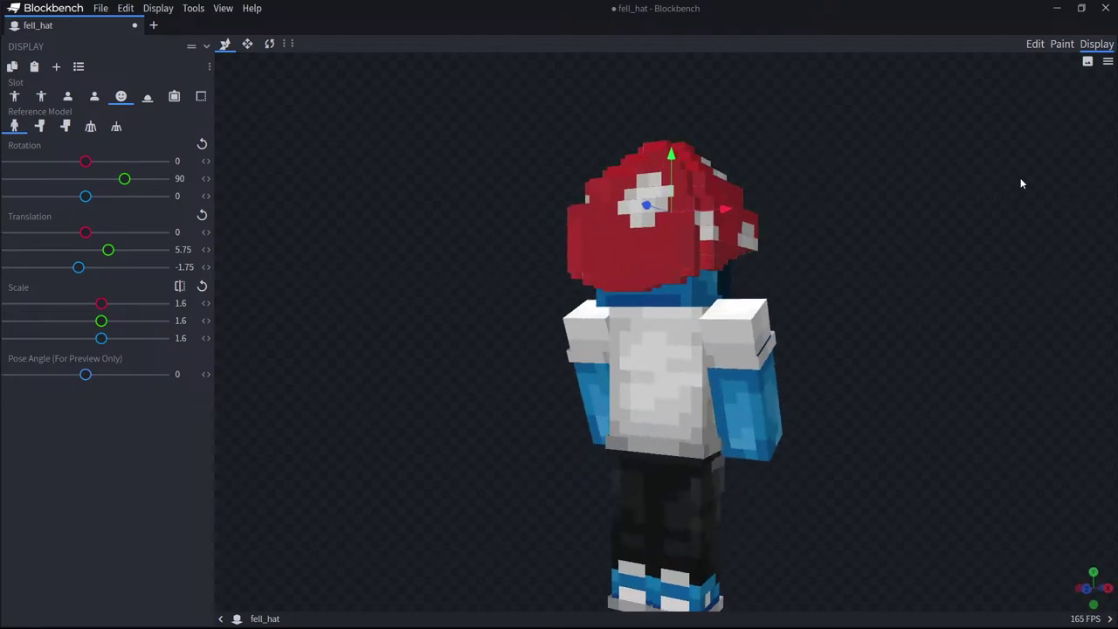
click(1032, 44)
drag(714, 349, 623, 351)
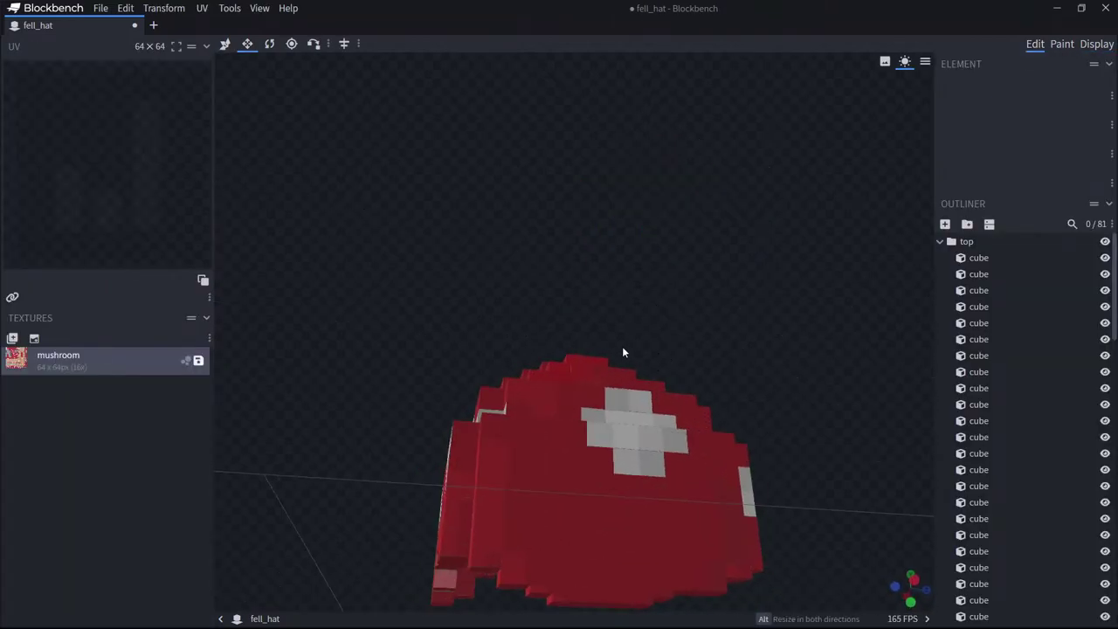
Paint white #ffffff pixels at the hat's lower back corners, undoing the trial strokes in the middle of the back.
click(1061, 44)
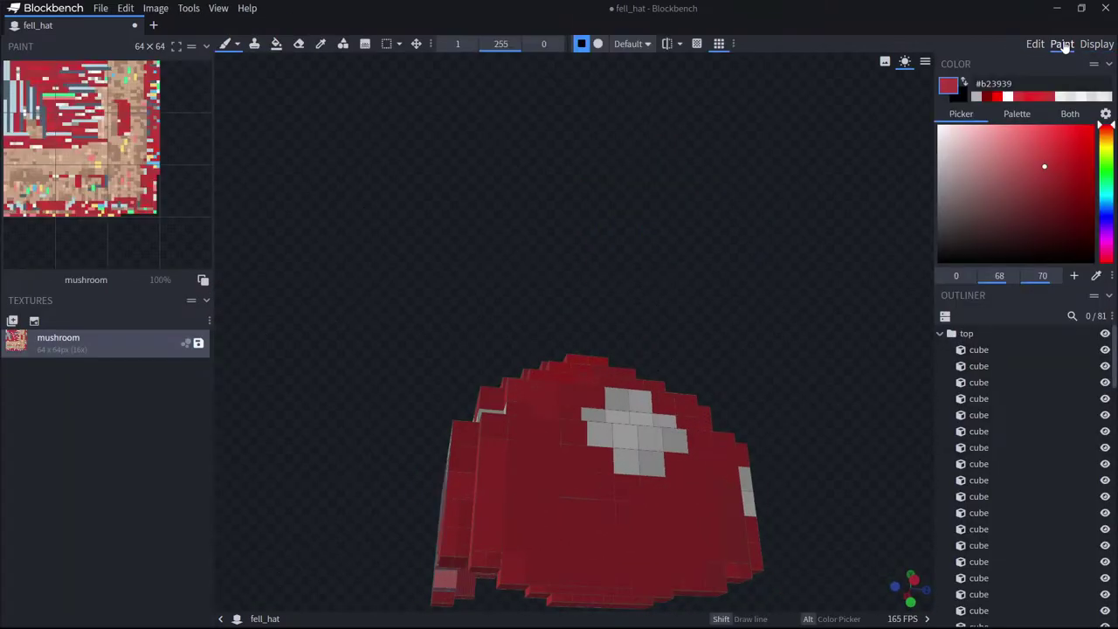
drag(954, 141, 917, 102)
click(559, 572)
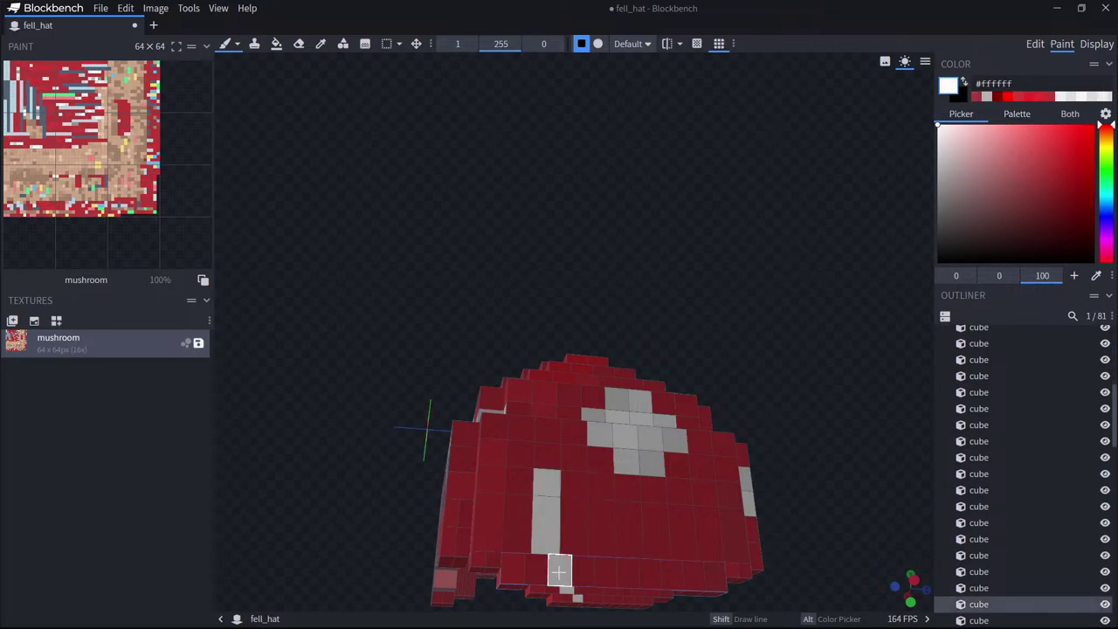
key(ctrl+z)
click(604, 578)
key(ctrl+z)
click(651, 580)
shift+drag(650, 576, 493, 559)
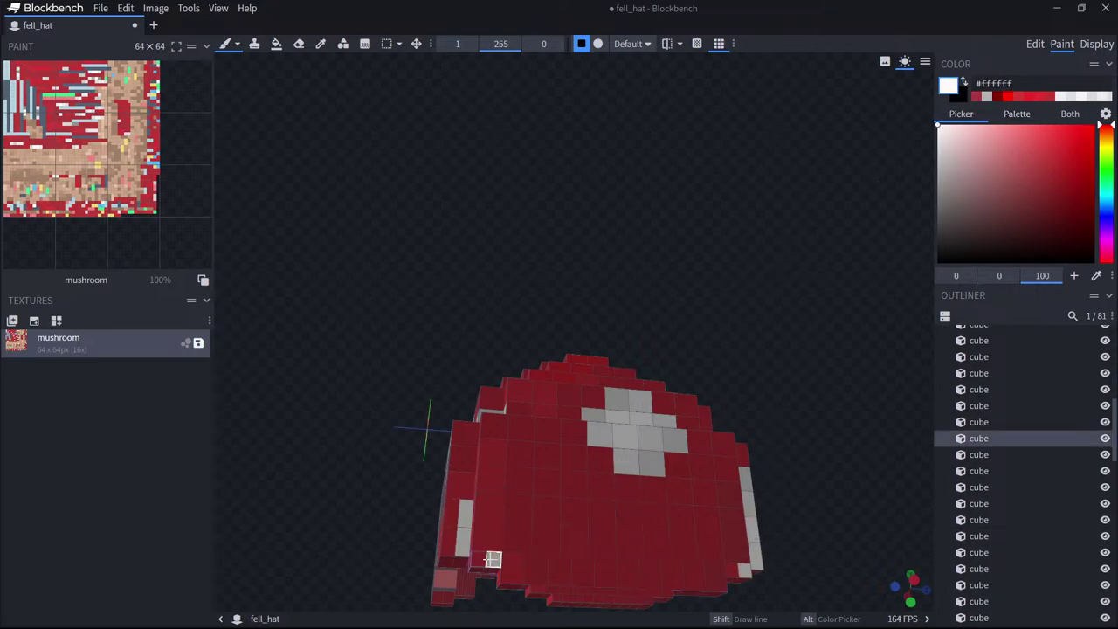
Check the new white corner spots on the player preview and around the back of the hat.
drag(924, 483, 857, 427)
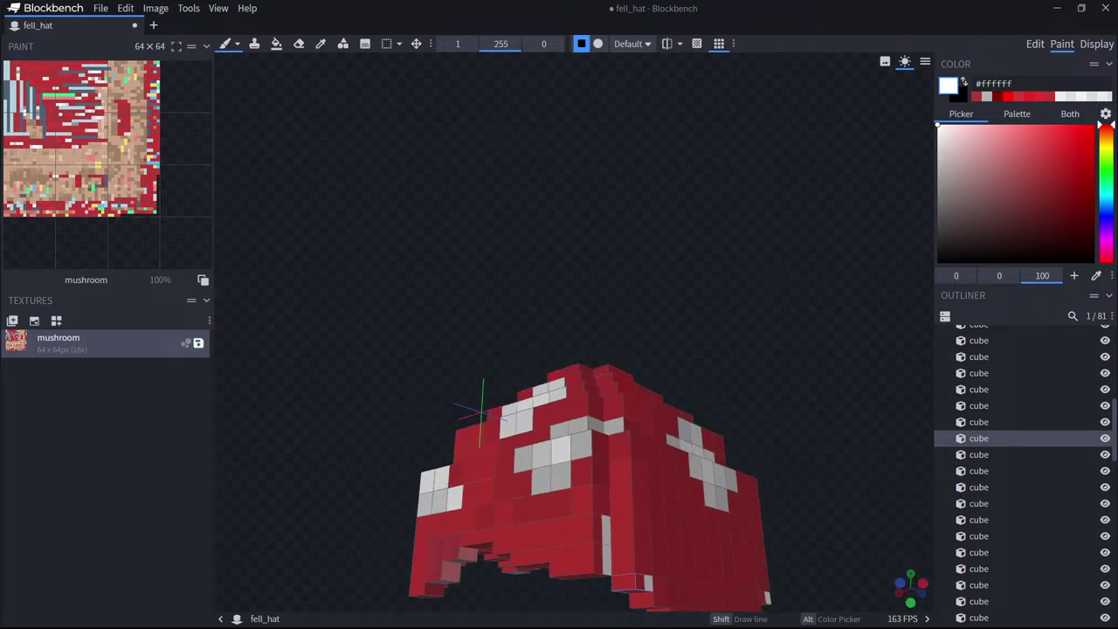
click(1096, 44)
drag(910, 216, 578, 204)
click(1032, 43)
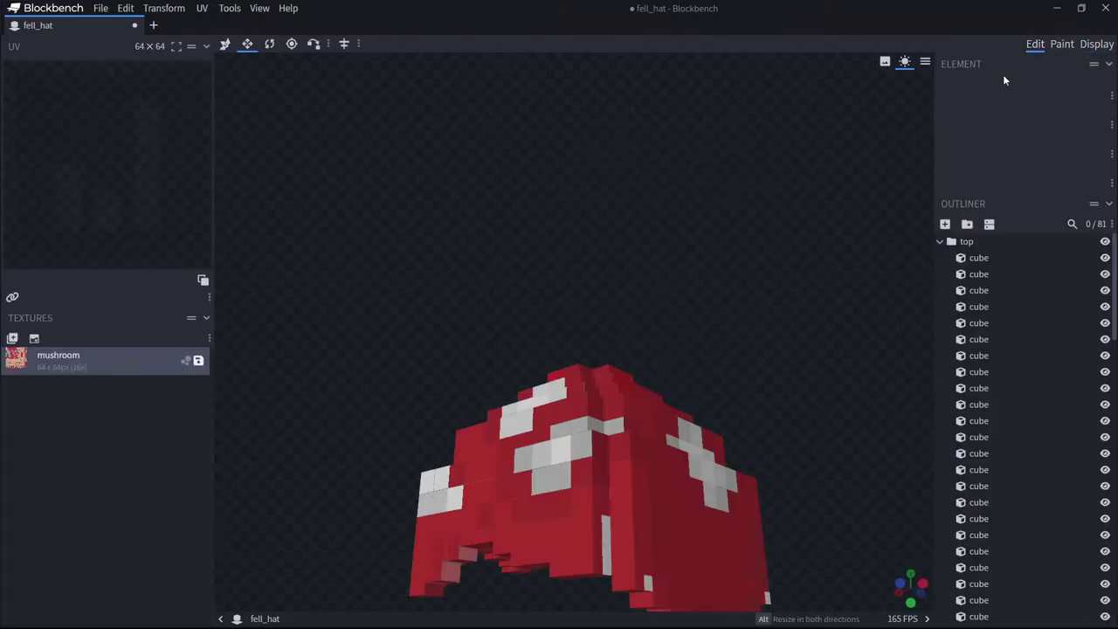
drag(789, 268, 593, 501)
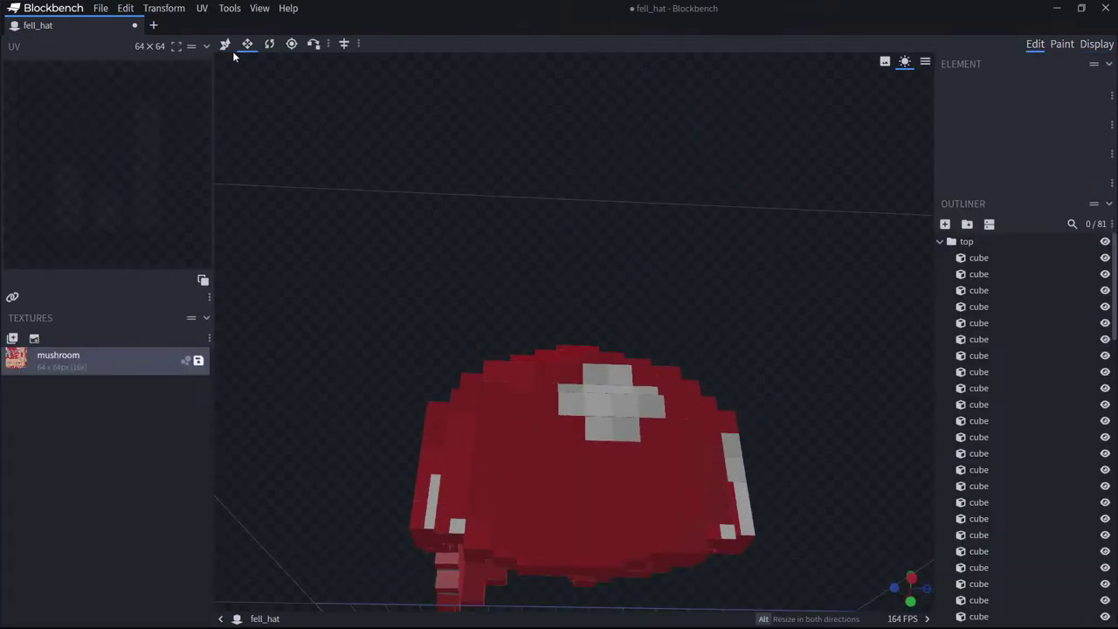
Try white #ffffff pixels at several places on the lower middle of the hat's back, undoing each stroke.
click(1062, 45)
click(571, 533)
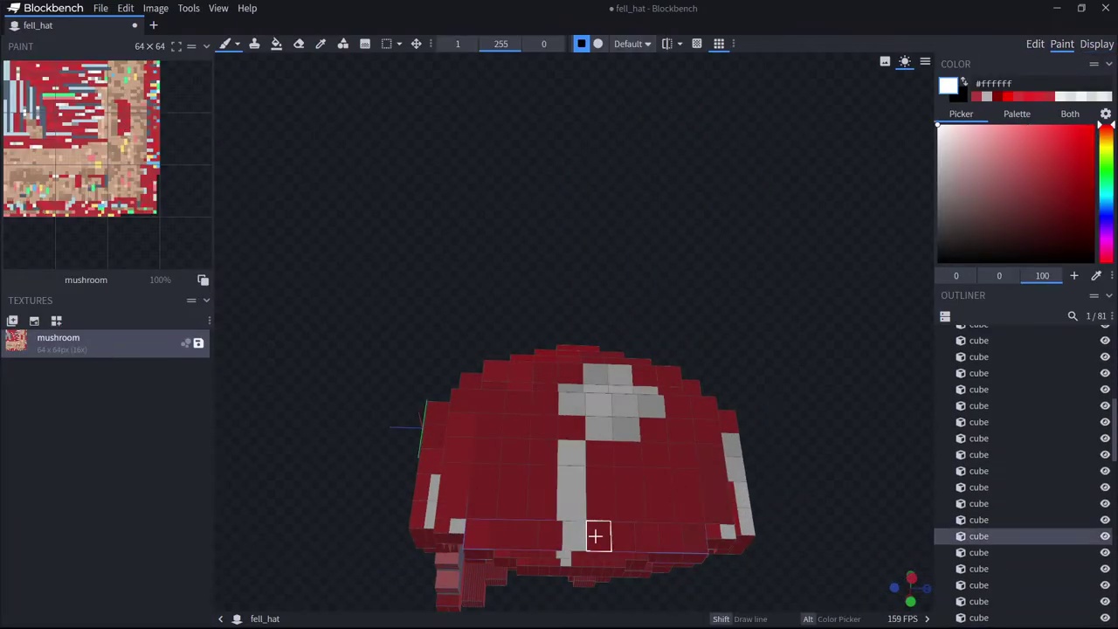
key(ctrl+z)
click(602, 537)
key(ctrl+z)
click(624, 539)
key(ctrl+z)
click(606, 455)
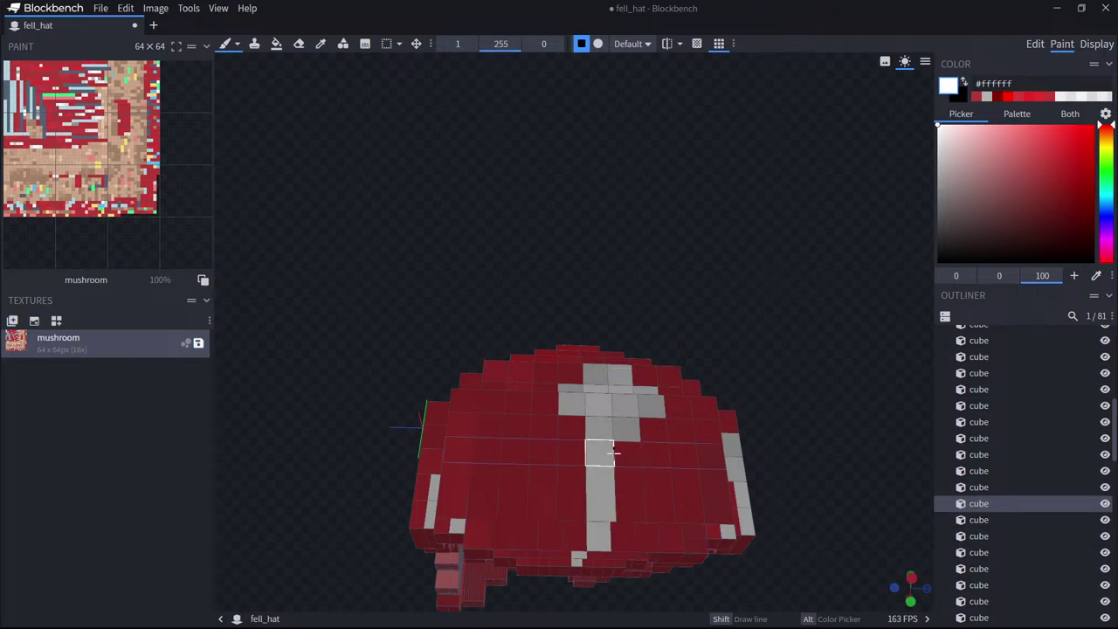
key(ctrl+z)
click(648, 430)
key(ctrl+z)
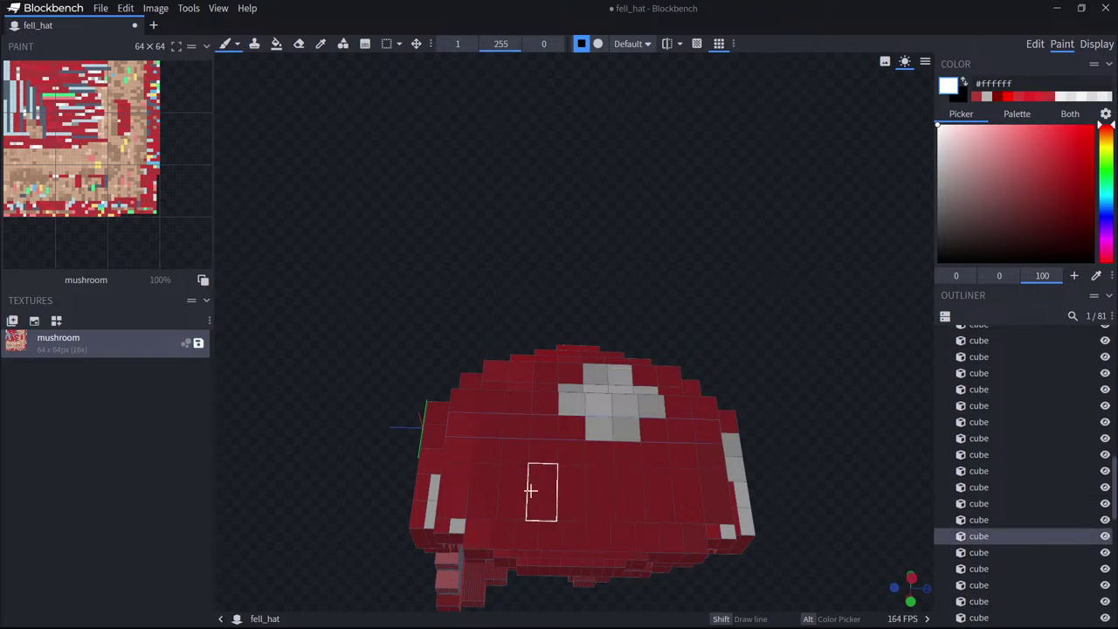
Paint a two-pixel-wide white spot down the hat's lower back, and repaint the lower rows of the white cross above it with #b23939.
click(538, 513)
click(581, 531)
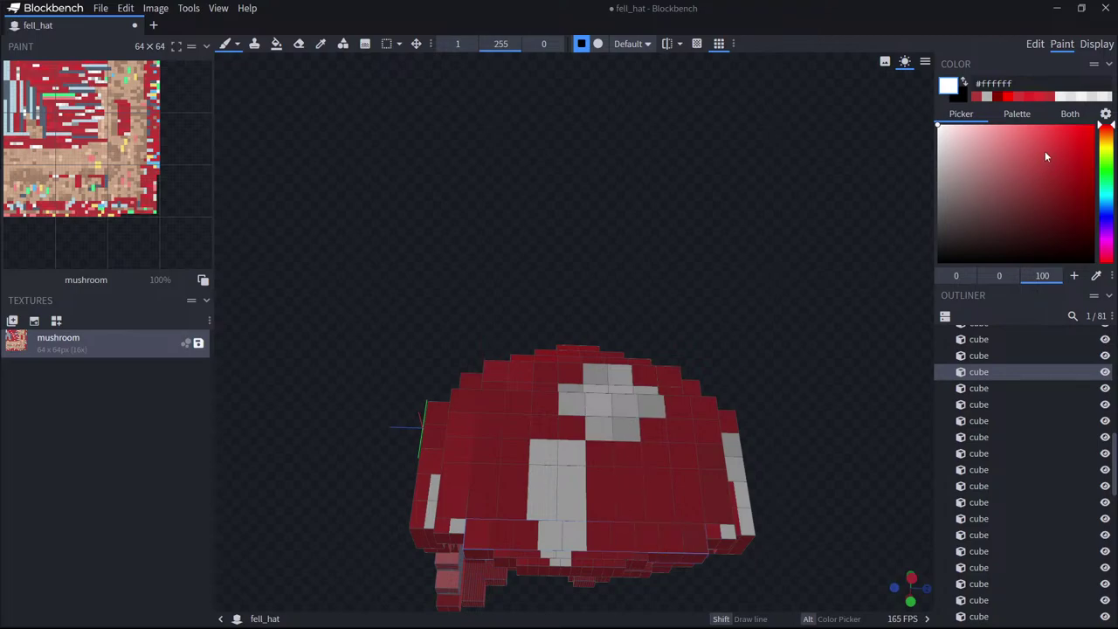
click(977, 97)
click(601, 427)
click(576, 407)
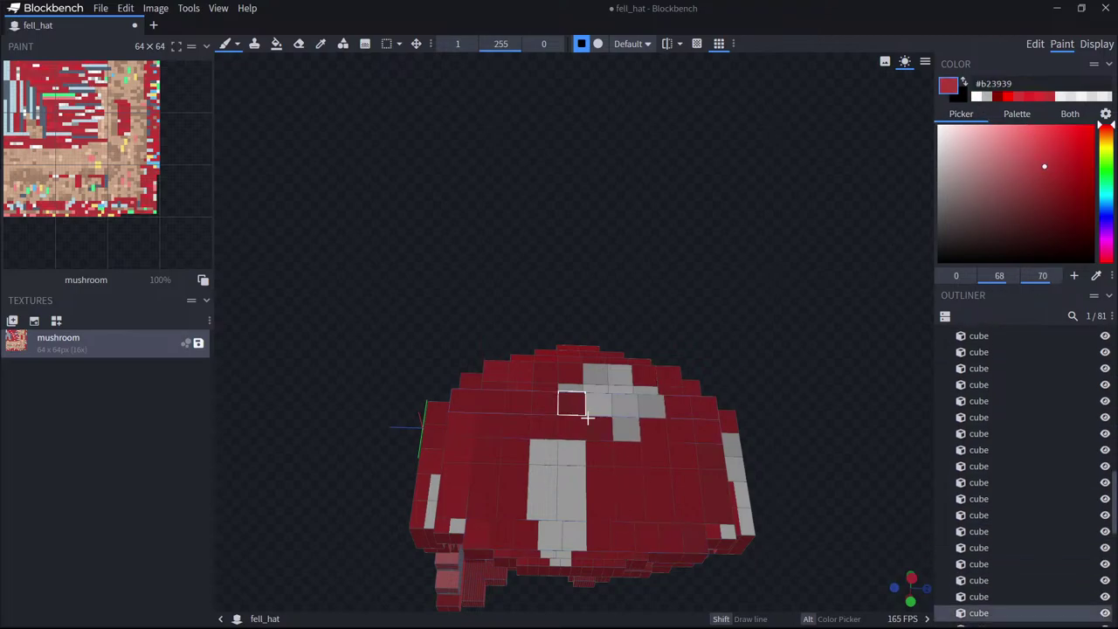
click(623, 428)
drag(791, 340, 771, 376)
click(642, 471)
mouse_move(782, 430)
mouse_down()
mouse_move(812, 411)
mouse_move(783, 417)
mouse_up()
click(592, 505)
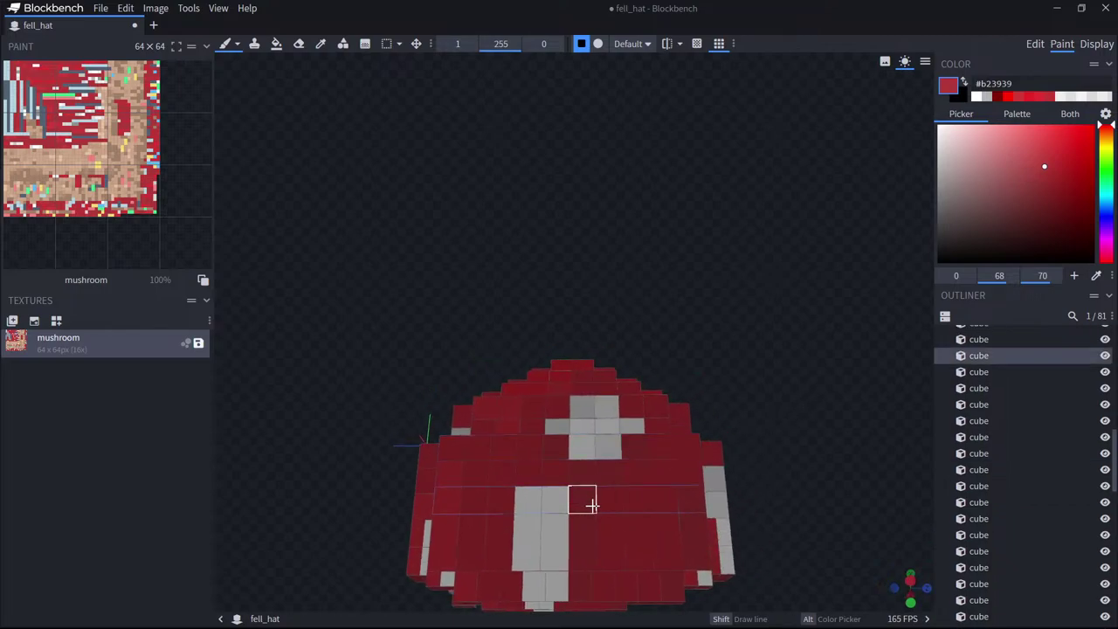
click(551, 478)
Try to repaint one column of the white spot on the lower back with #b23939, and undo it.
drag(765, 520, 818, 416)
click(568, 486)
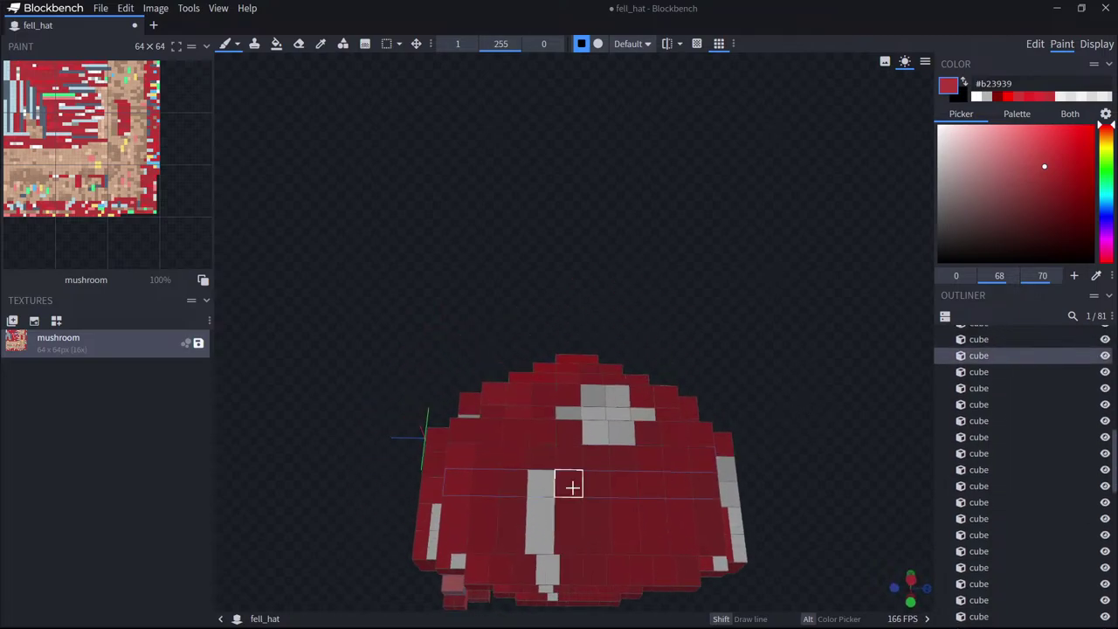
key(ctrl+z)
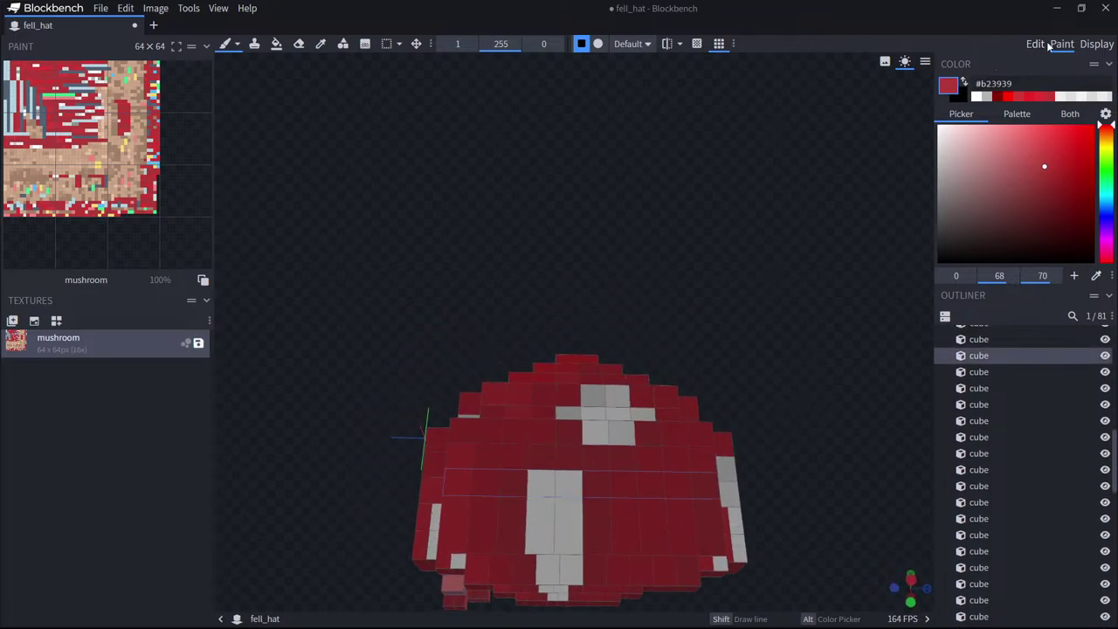
Examine the West face UV mapping of the wide cubes carrying the white spot on the hat's back.
click(1035, 45)
click(557, 510)
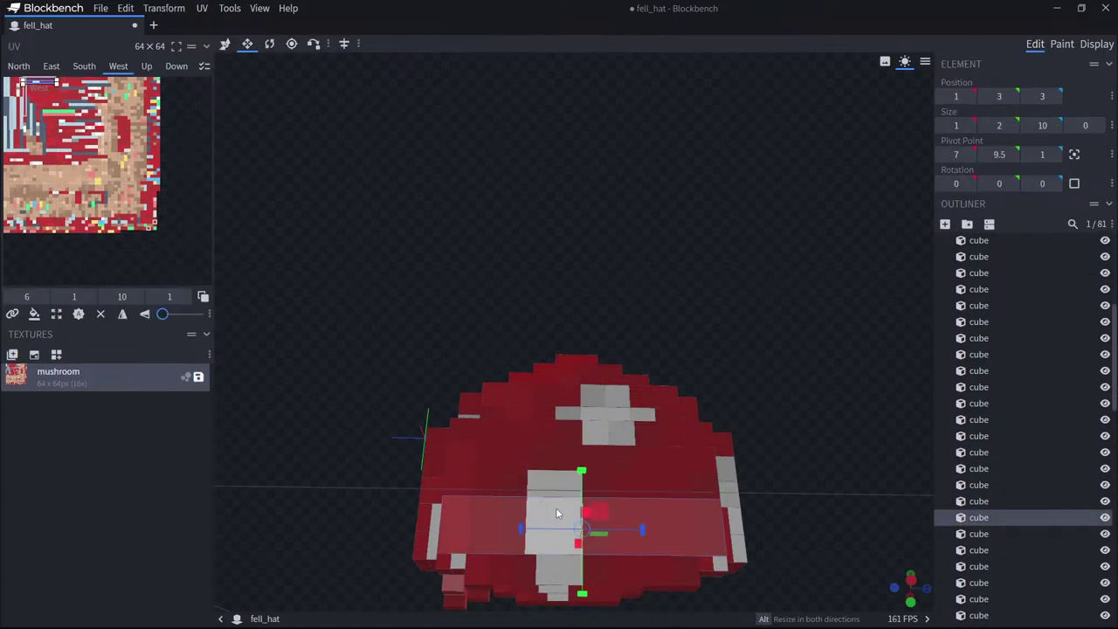
click(553, 493)
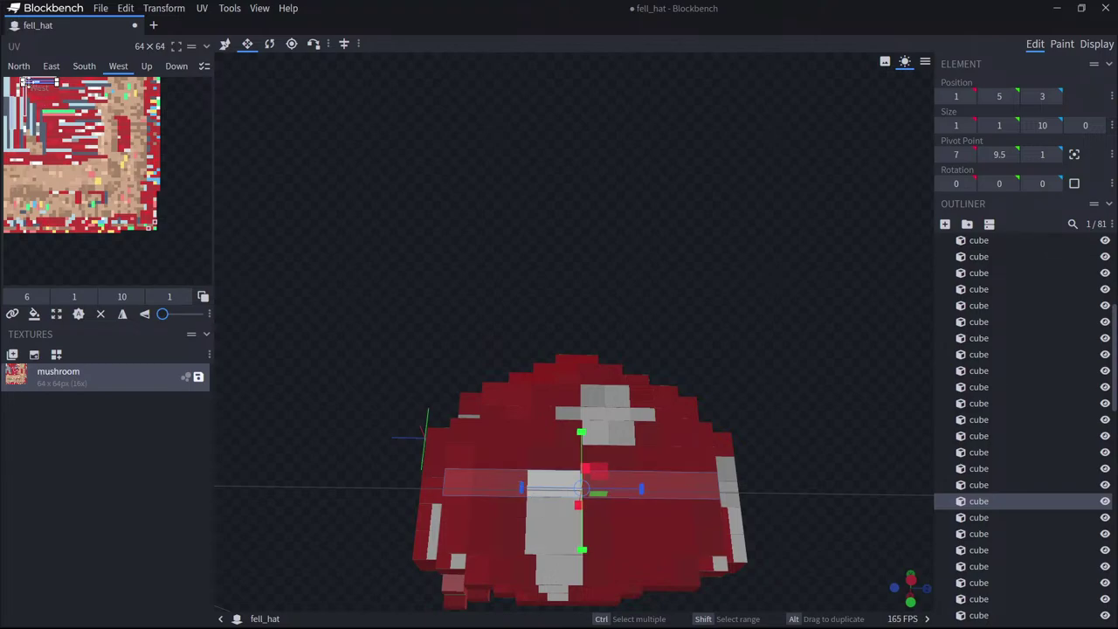
drag(21, 80, 201, 297)
key(ctrl+z)
scroll(15, 76, up, 8)
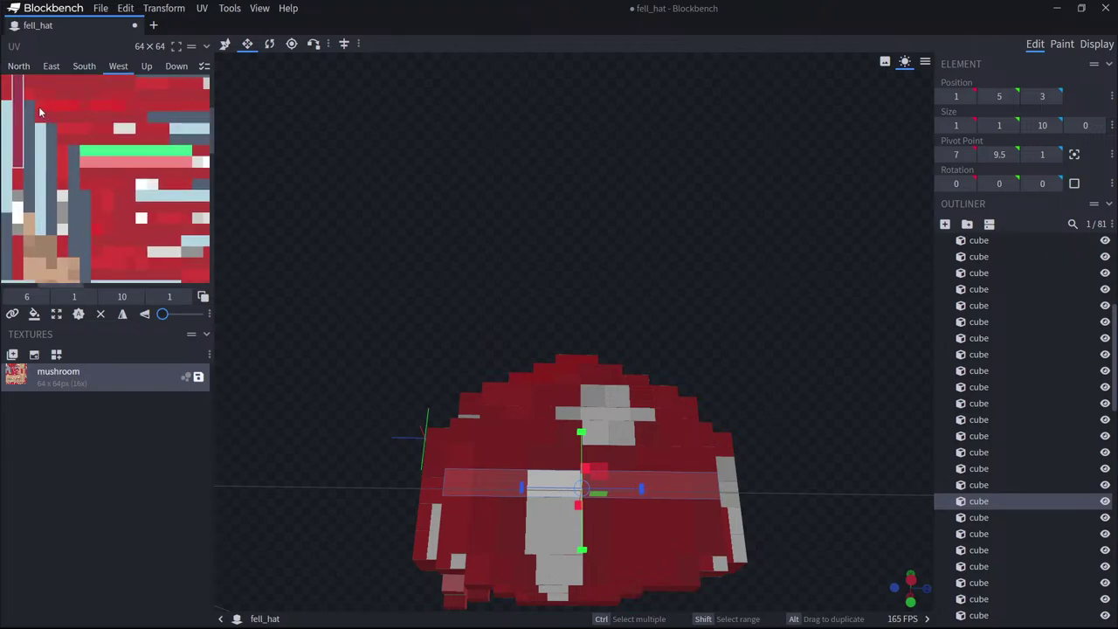
scroll(43, 109, down, 3)
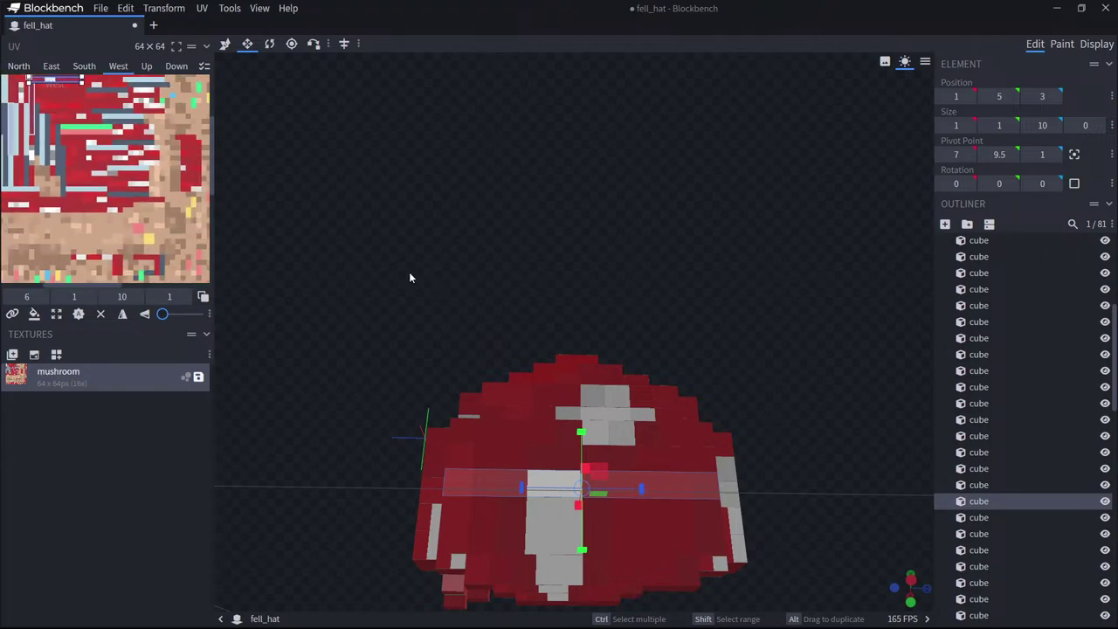
Preview the repainted hat on the player model from the front and side.
drag(410, 277, 681, 279)
click(1096, 44)
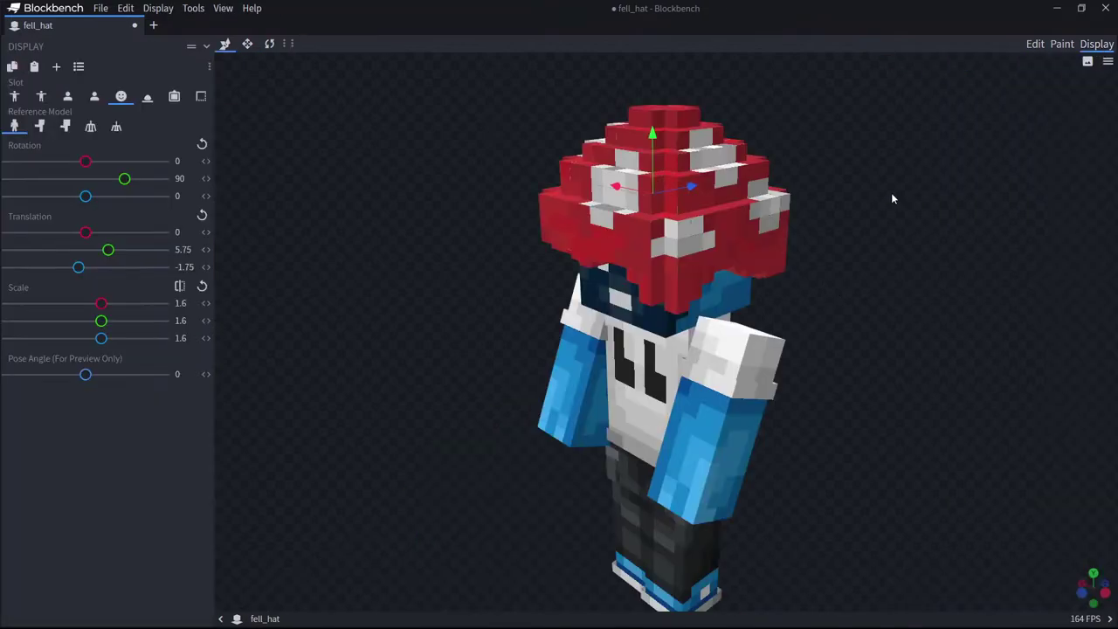
drag(891, 199, 964, 232)
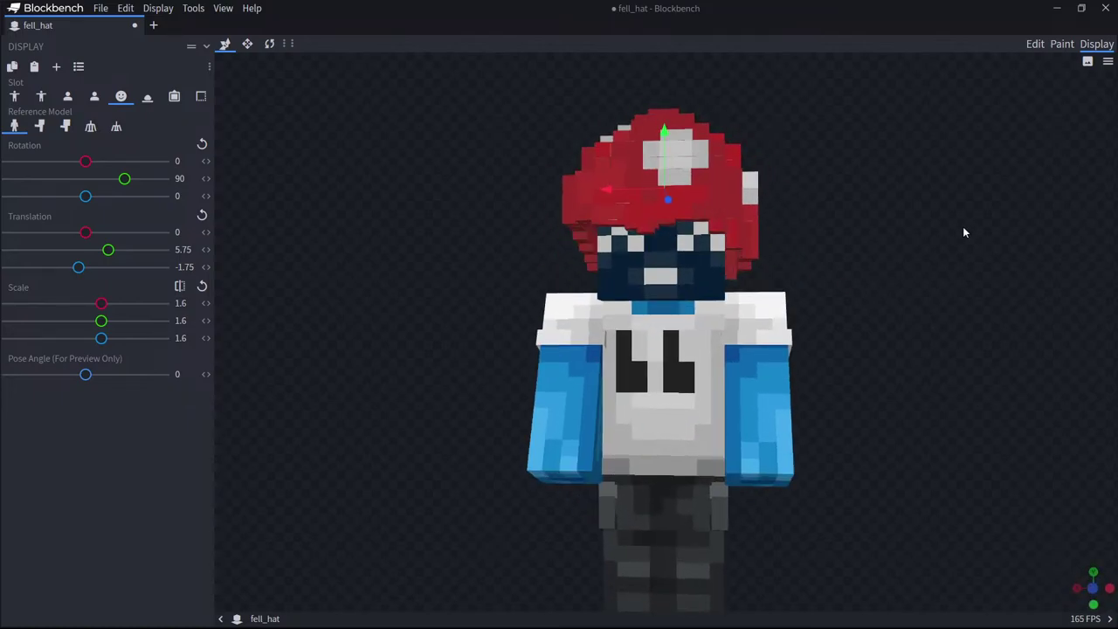
click(1035, 46)
click(1102, 45)
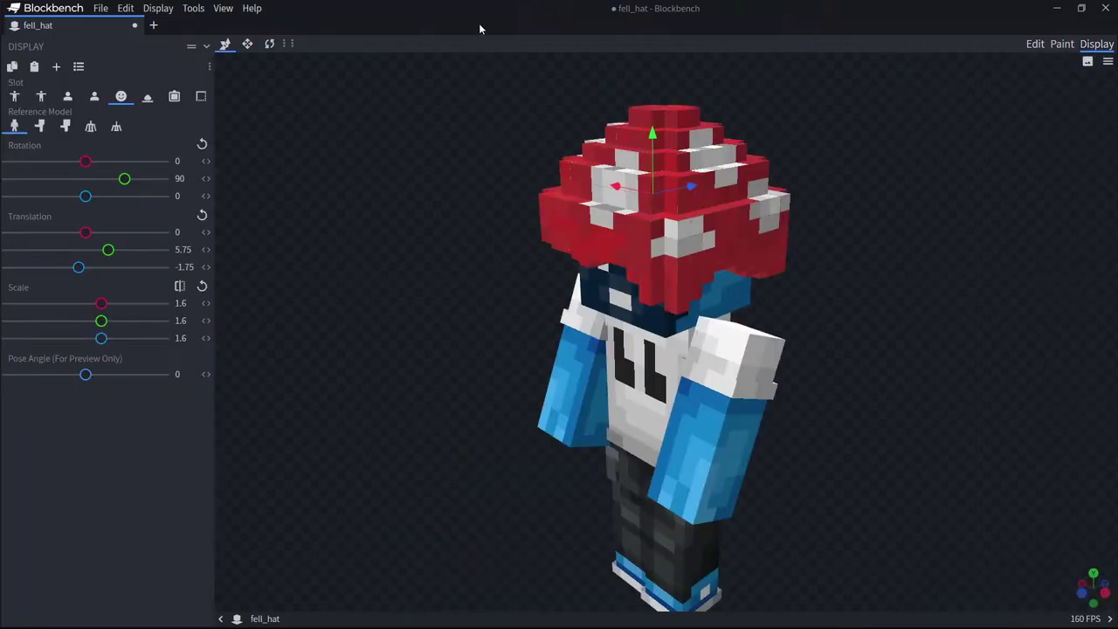
Save the project as fell_hat.bbmodel in the Documents folder.
click(97, 10)
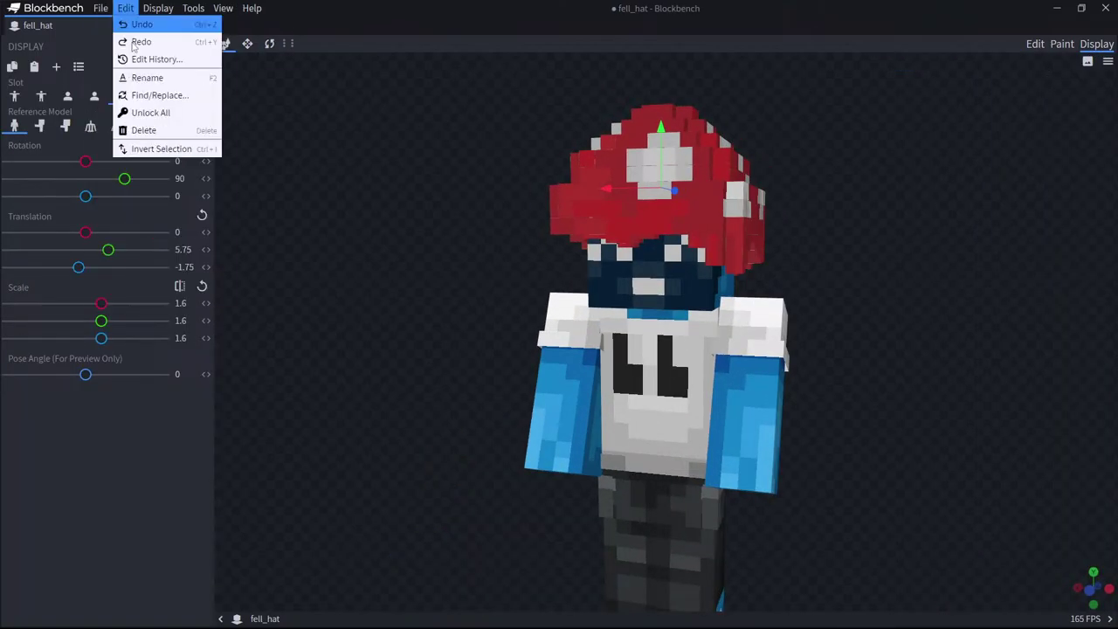
click(135, 148)
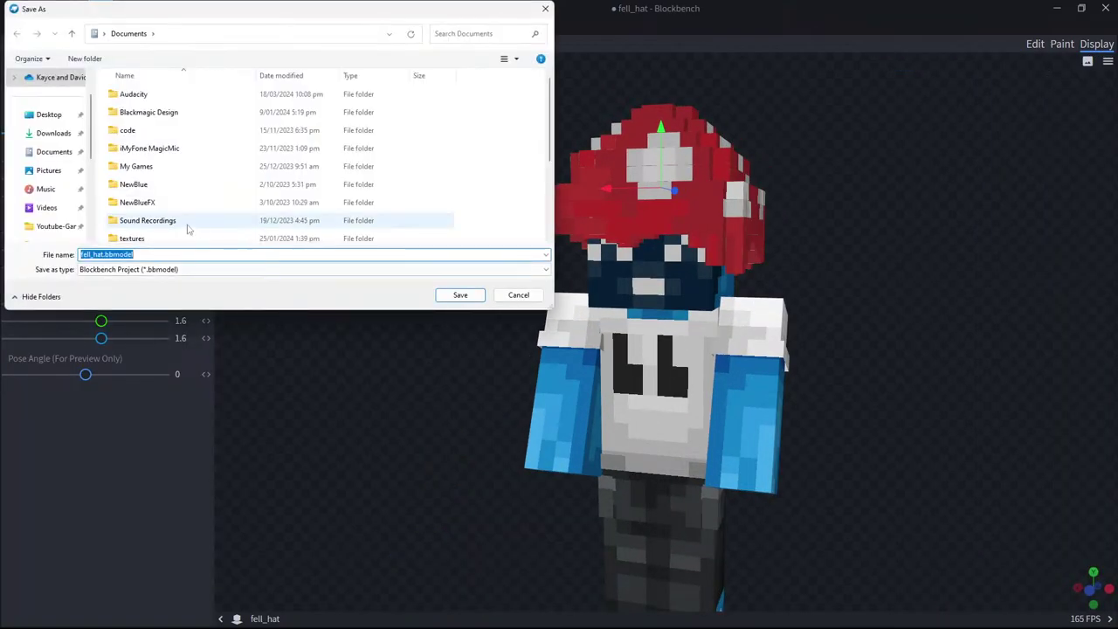
scroll(168, 184, down, 3)
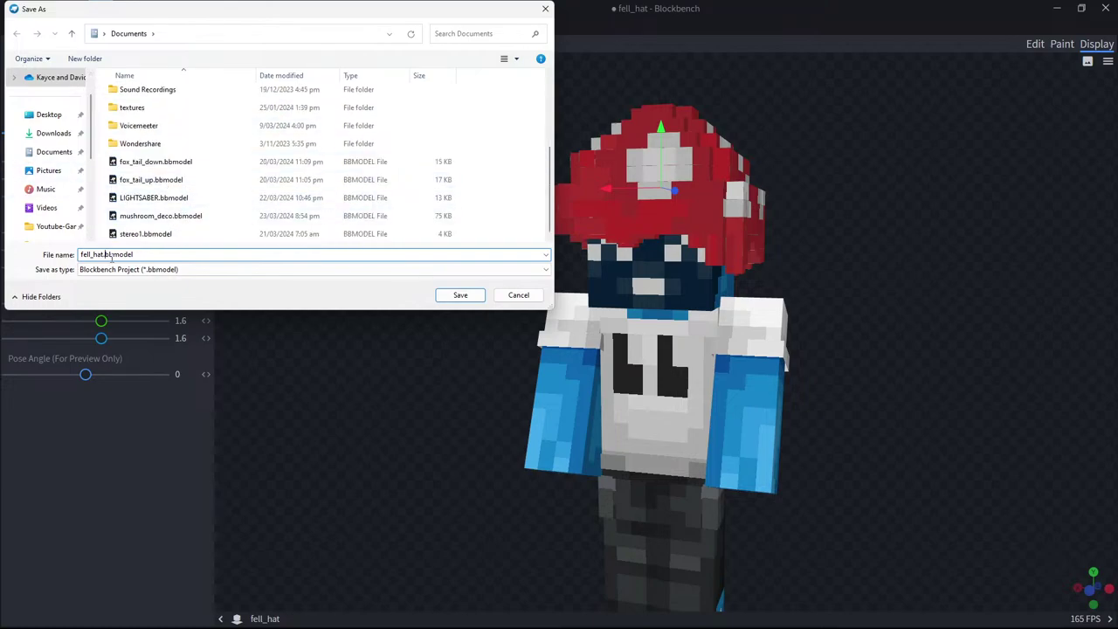
click(454, 296)
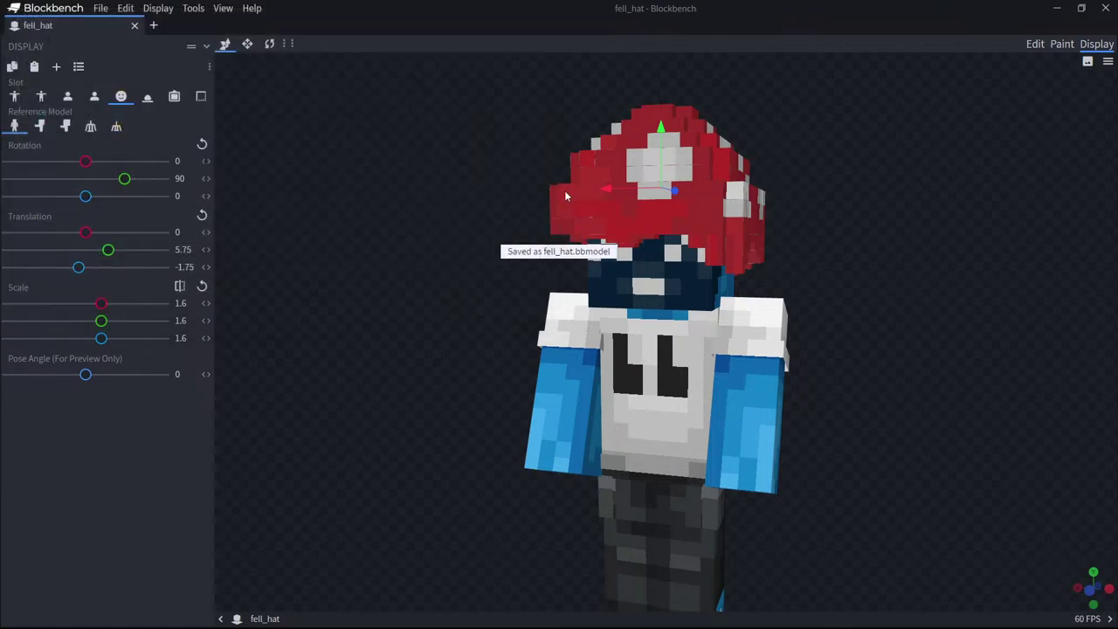
click(193, 8)
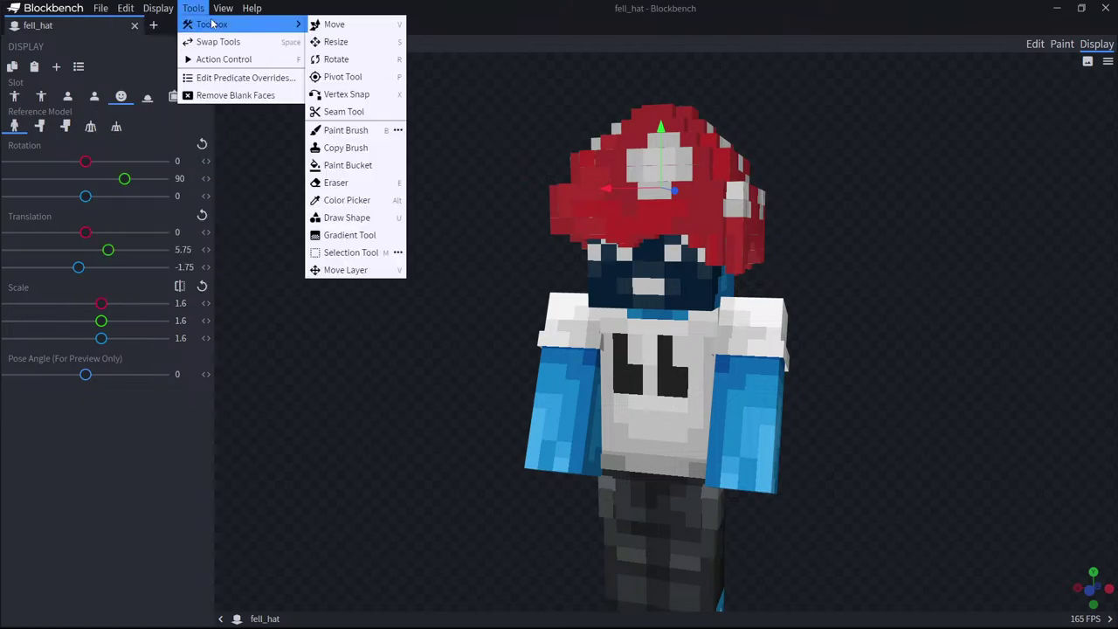
Export the hat as a Java block/item model named fell_hat.json in the Documents folder.
mouse_move(101, 8)
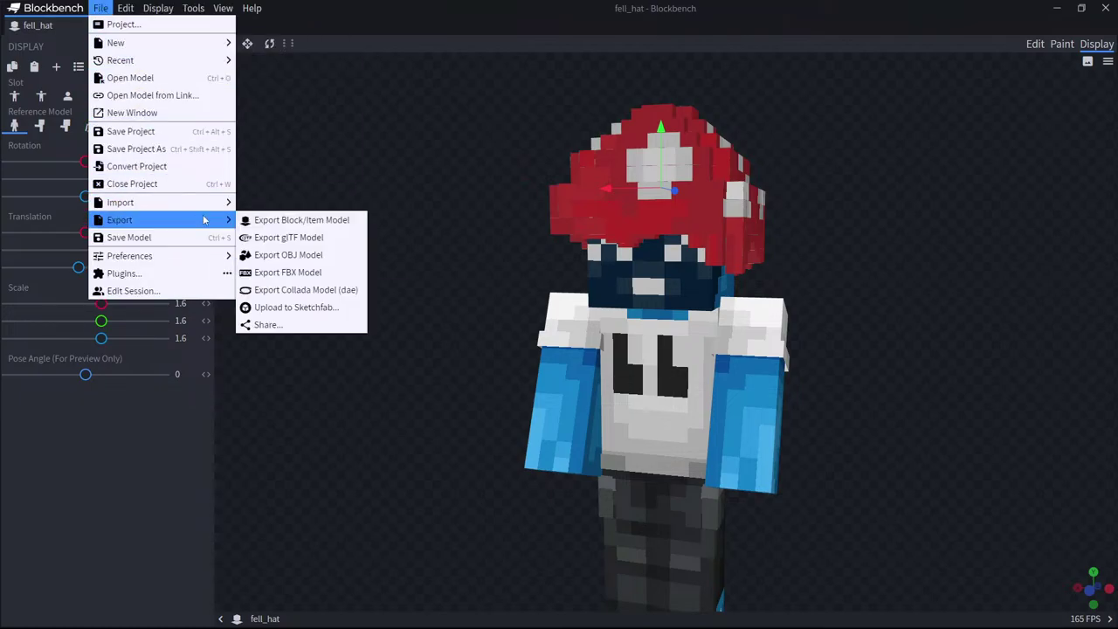
click(259, 222)
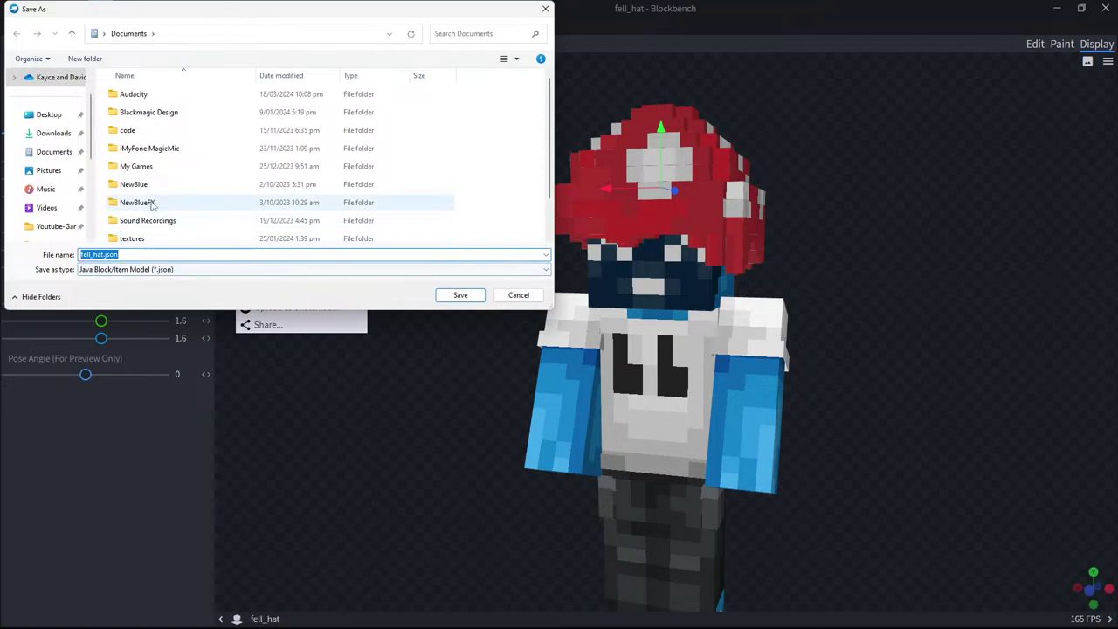
scroll(211, 197, down, 1)
scroll(210, 196, up, 1)
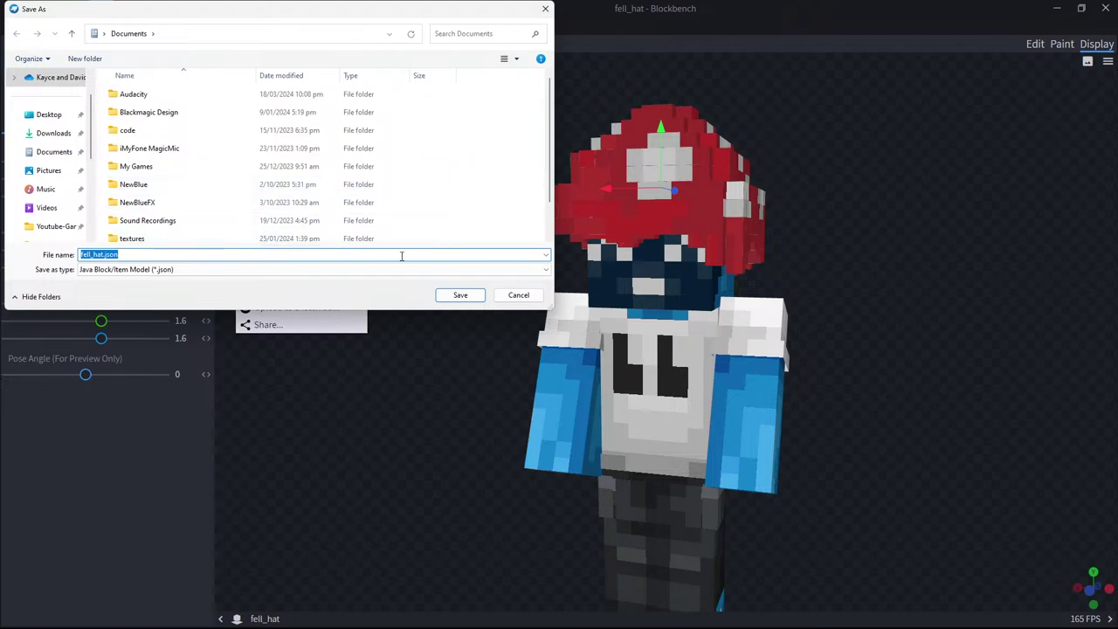
click(460, 294)
Save the hat's mushroom texture as fell_hat.png in the Downloads folder and accept the texture import notice.
click(1033, 45)
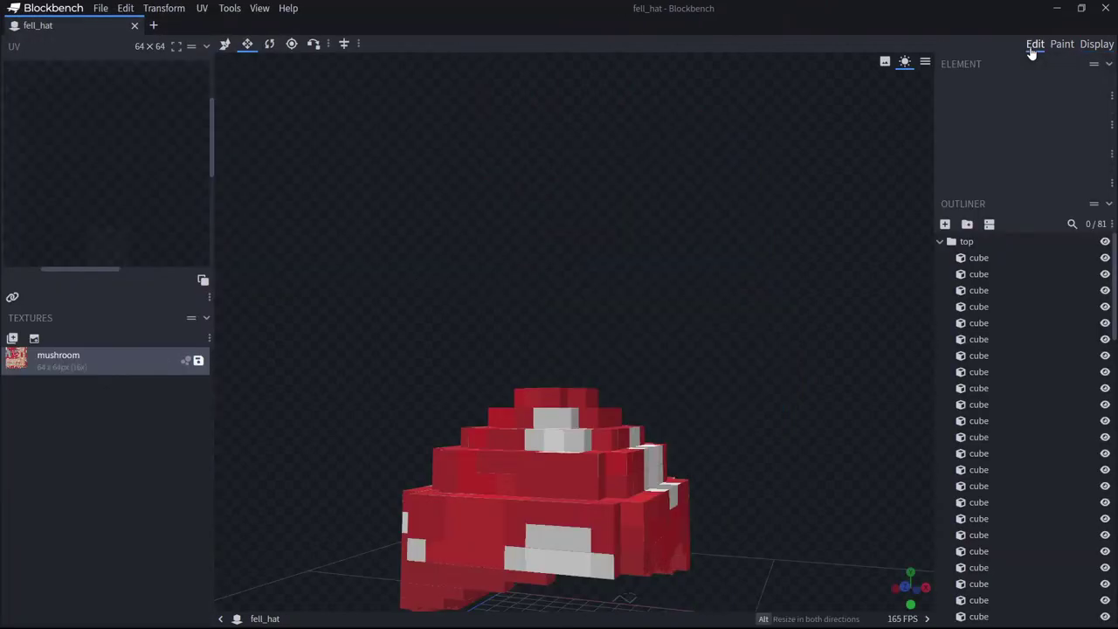
right_click(80, 356)
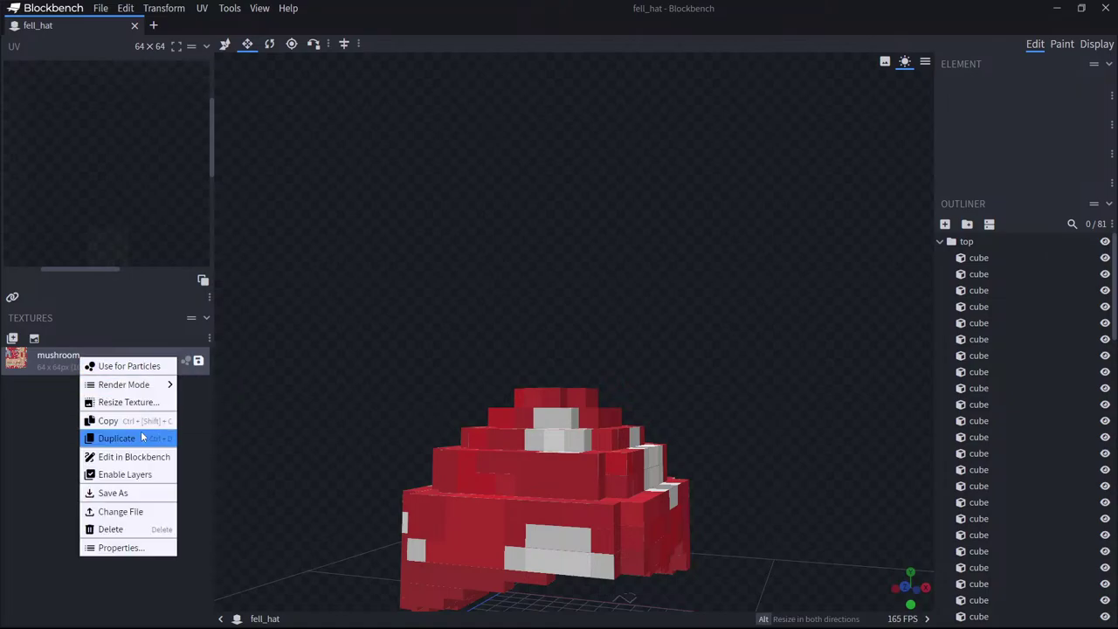
click(124, 494)
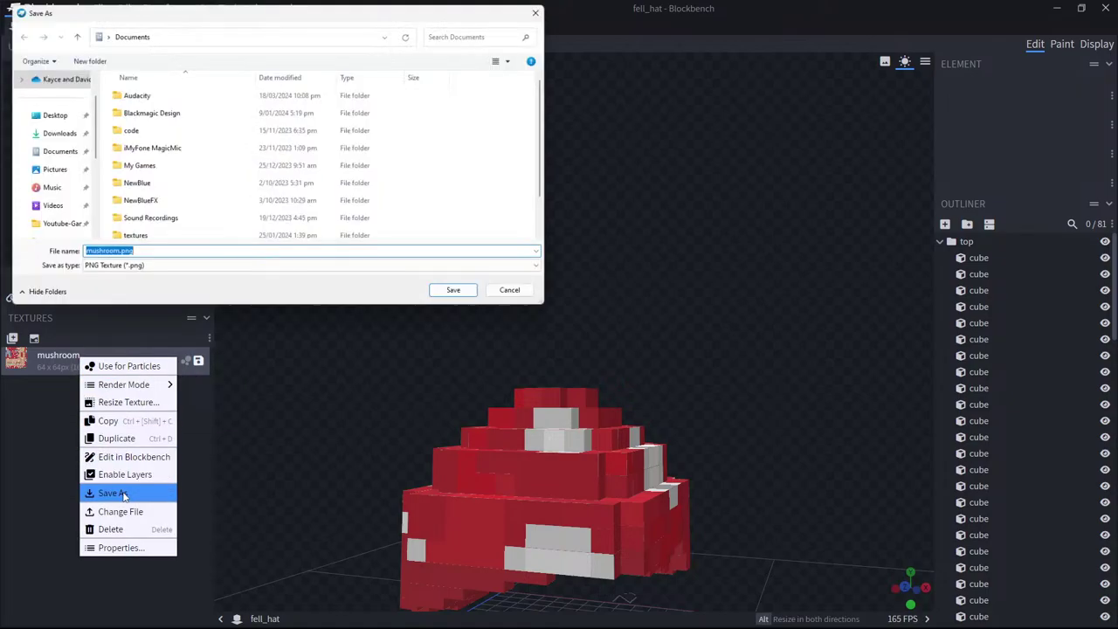
click(117, 255)
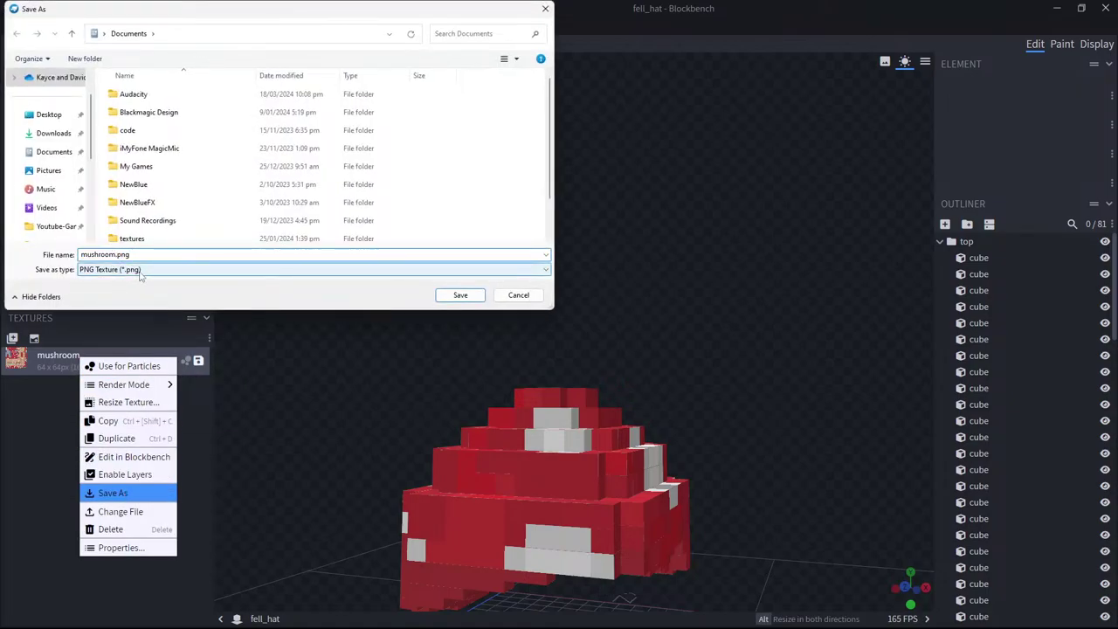
key(ctrl+BackSpace)
text(fell_hat)
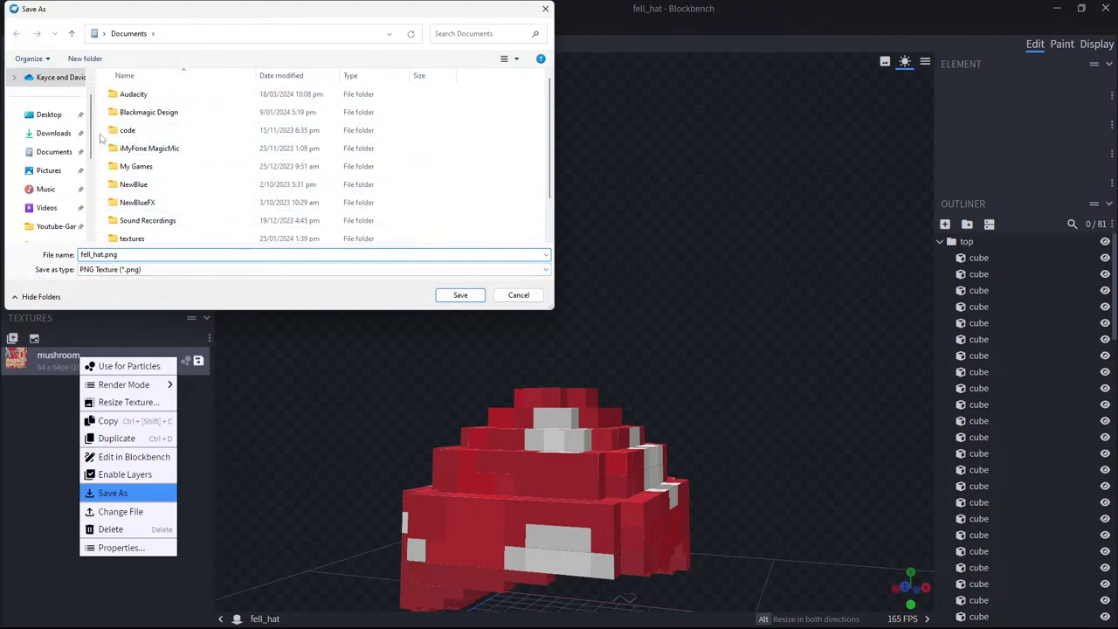
click(53, 133)
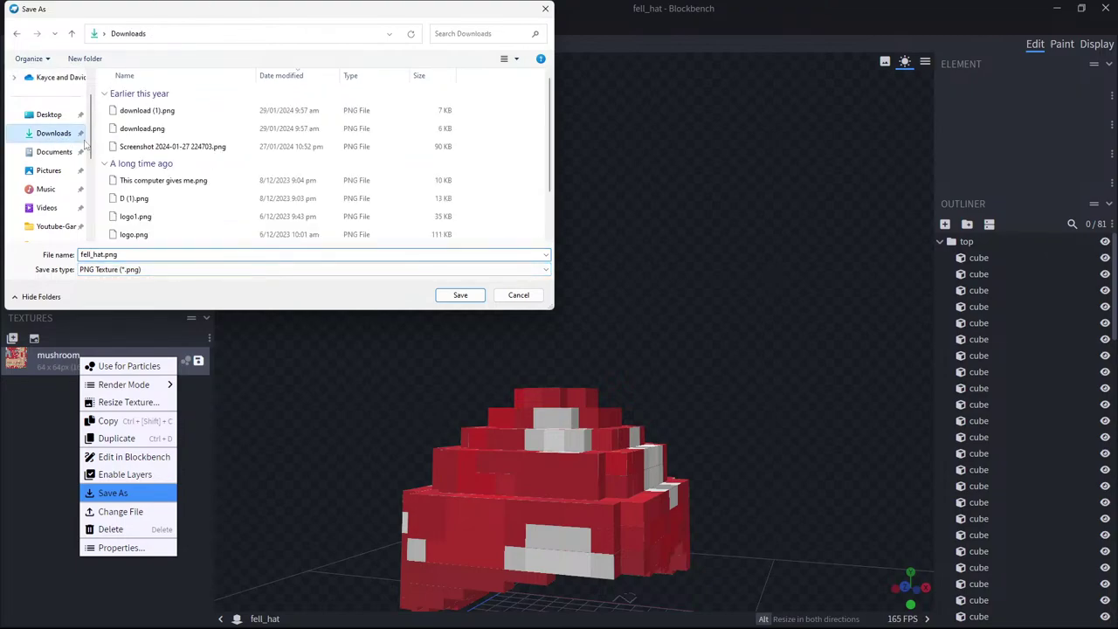
click(459, 296)
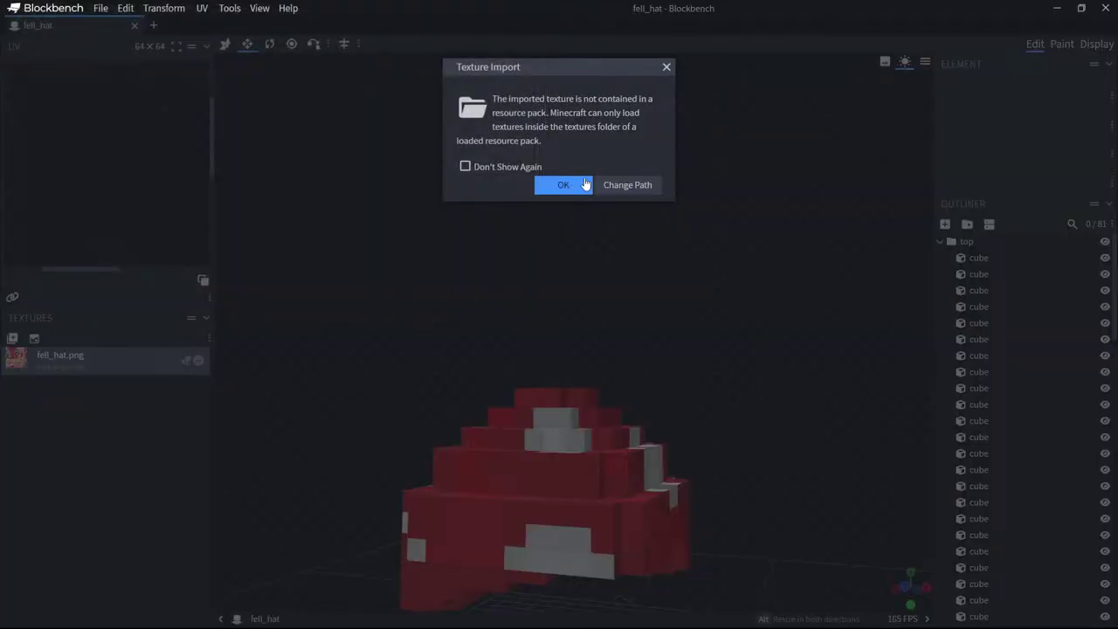
click(584, 184)
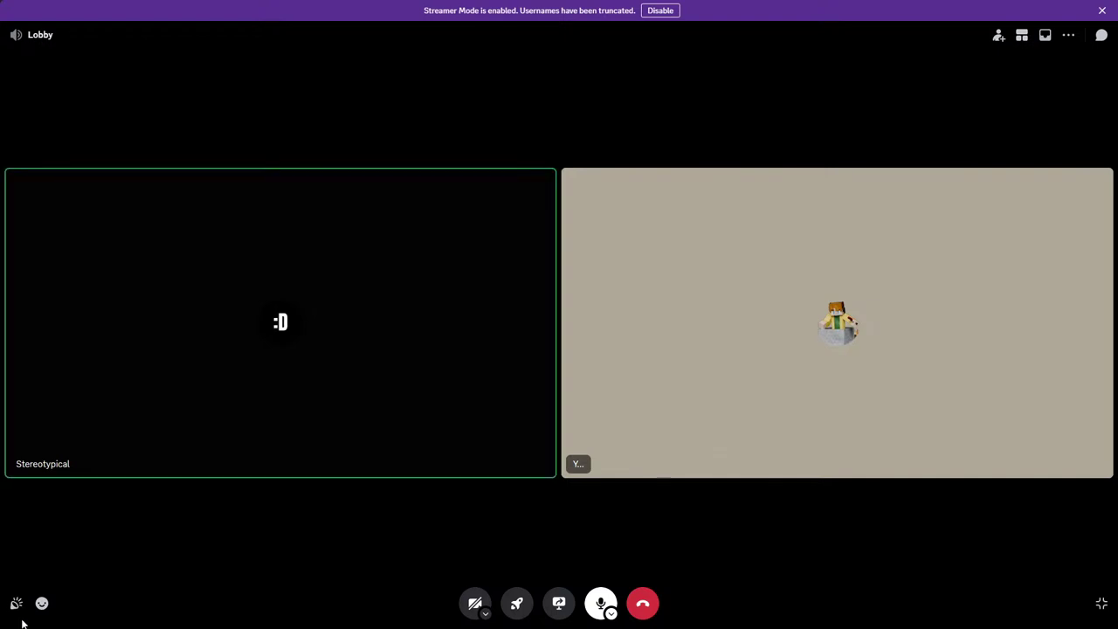
Launch Blockbench again and move the exported fell_hat.json from its Documents folder into Downloads.
click(18, 617)
text(b)
click(111, 280)
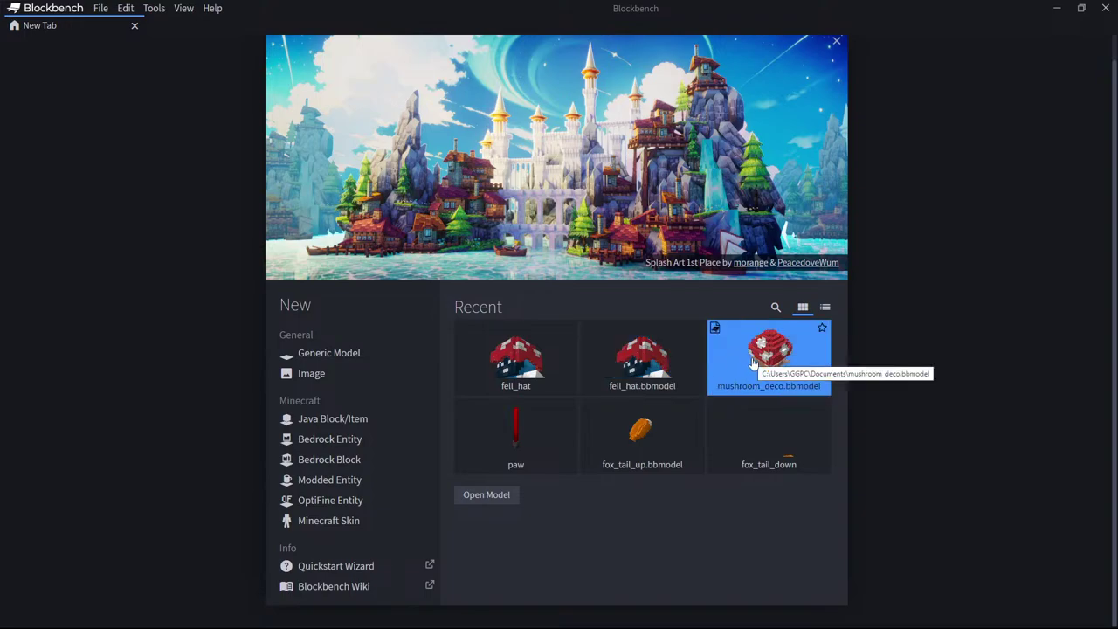
right_click(534, 371)
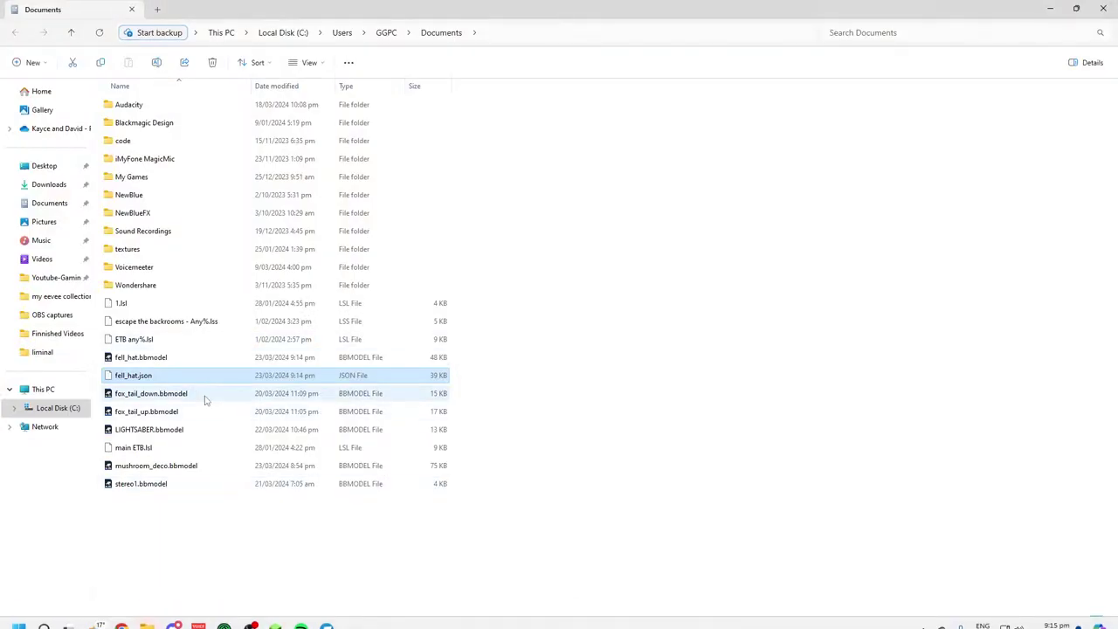
drag(179, 382, 48, 184)
click(1102, 8)
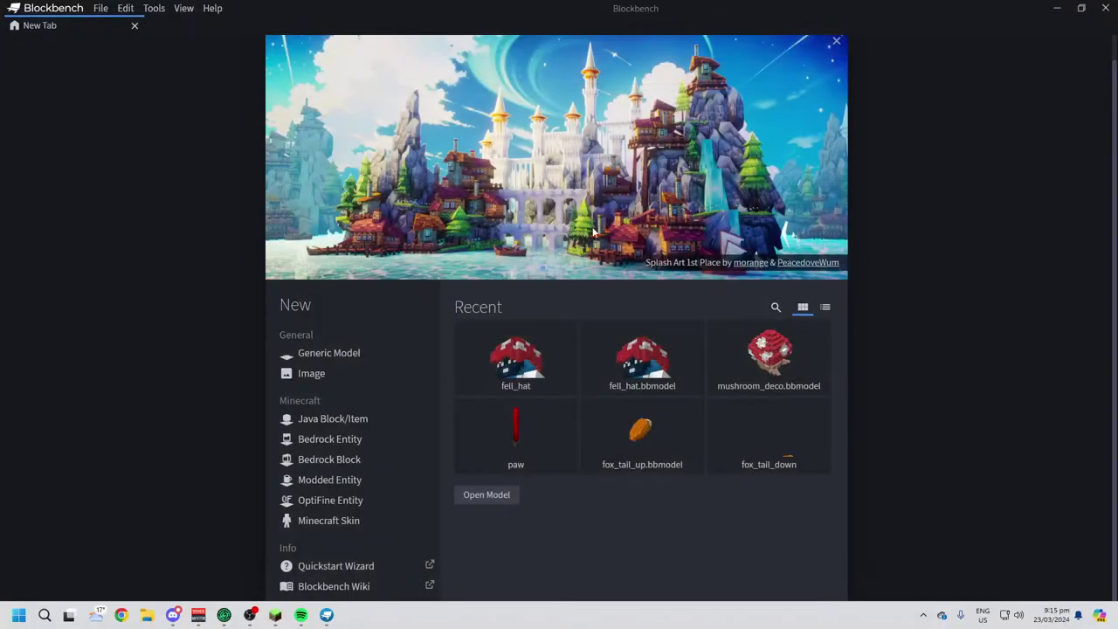
Open the recent mushroom_deco.bbmodel and export it as a Java block/item model named mushroom_deco.json in Downloads.
click(764, 358)
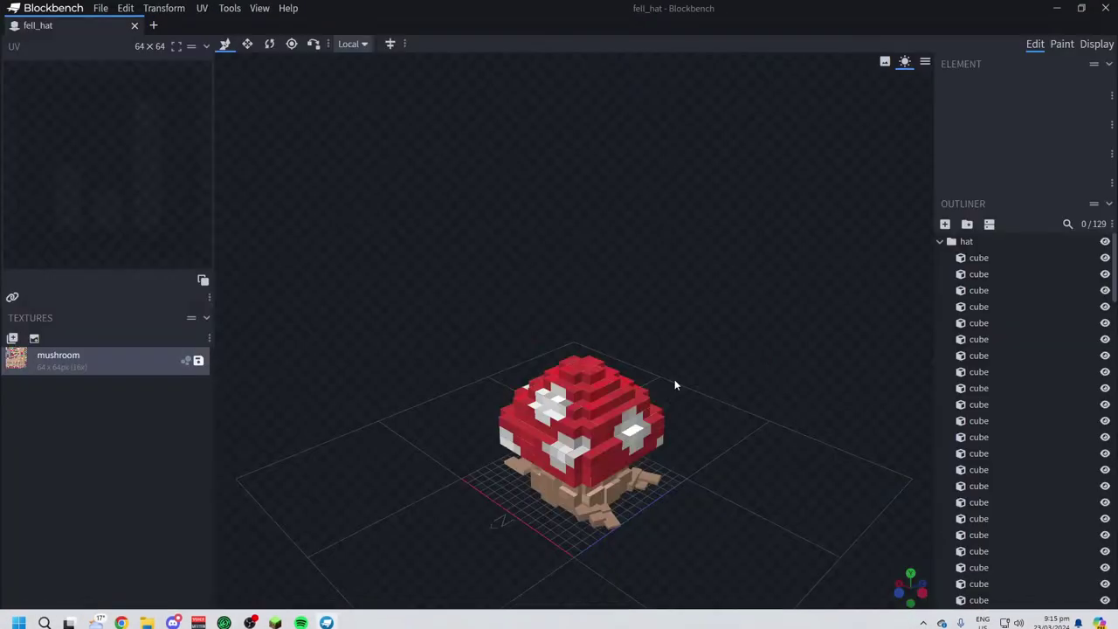
drag(471, 188, 411, 240)
click(101, 9)
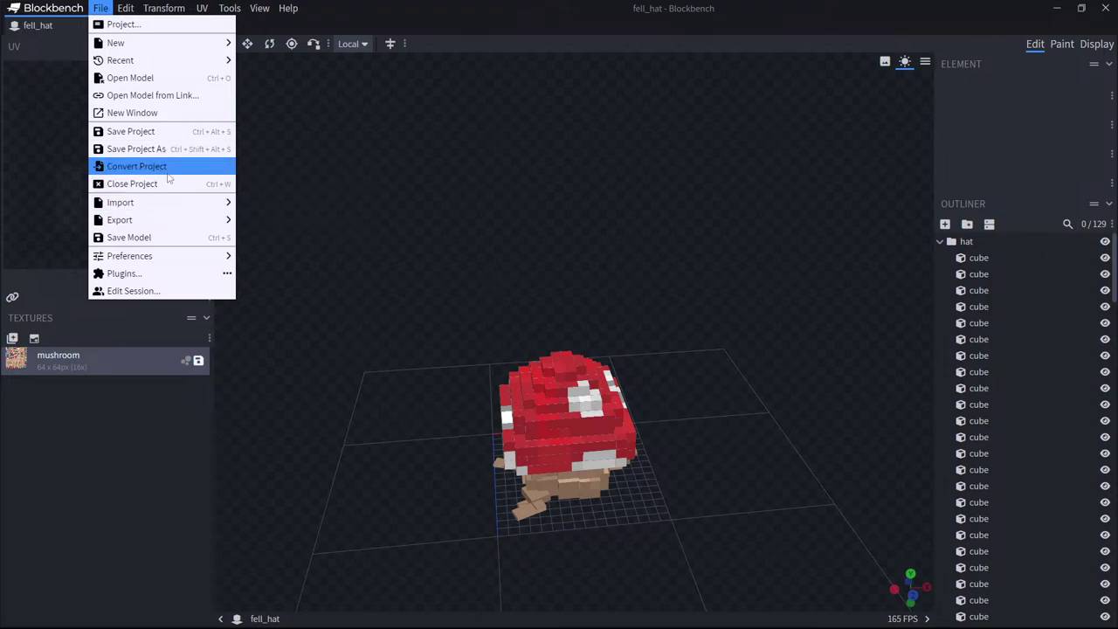
mouse_move(154, 219)
click(253, 223)
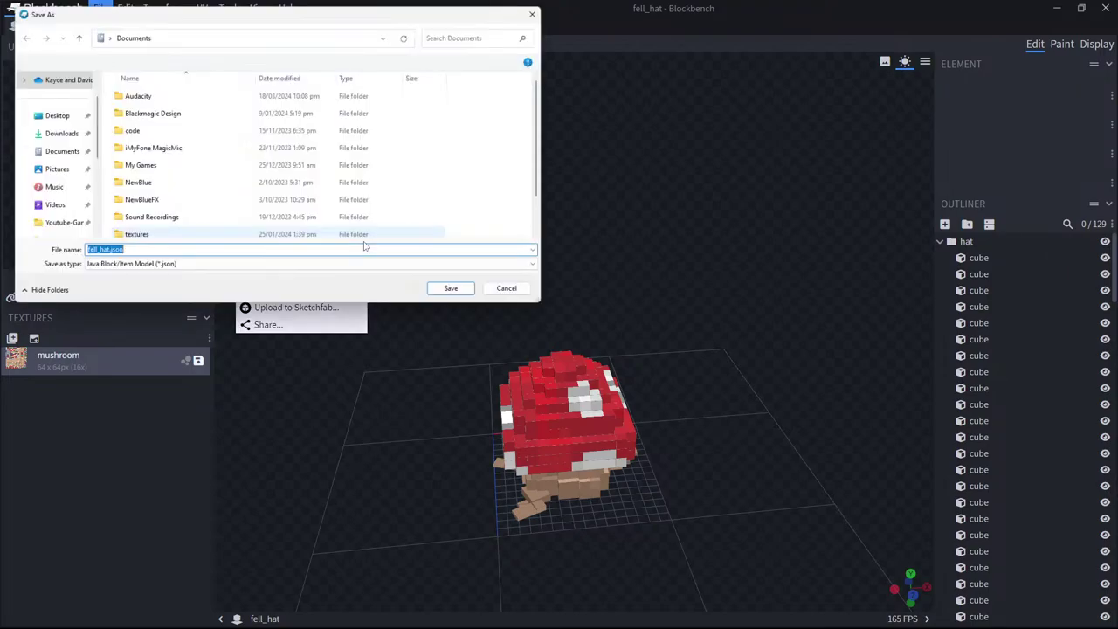
click(103, 254)
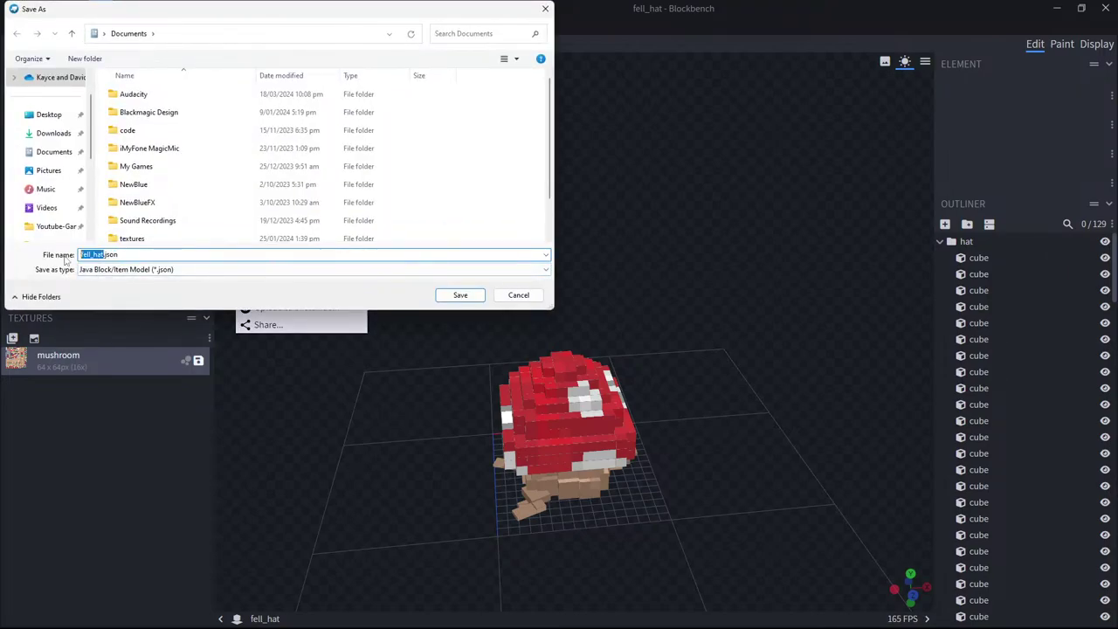
text(blo)
key(ctrl+shift+Left)
key(ctrl+shift+Left)
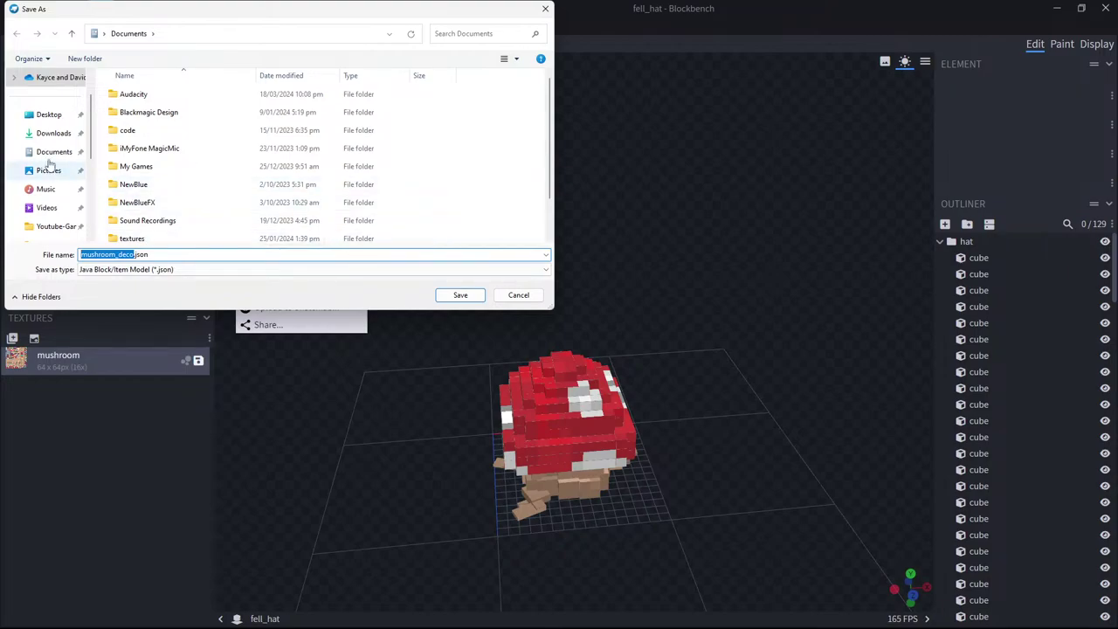
click(53, 132)
key(Return)
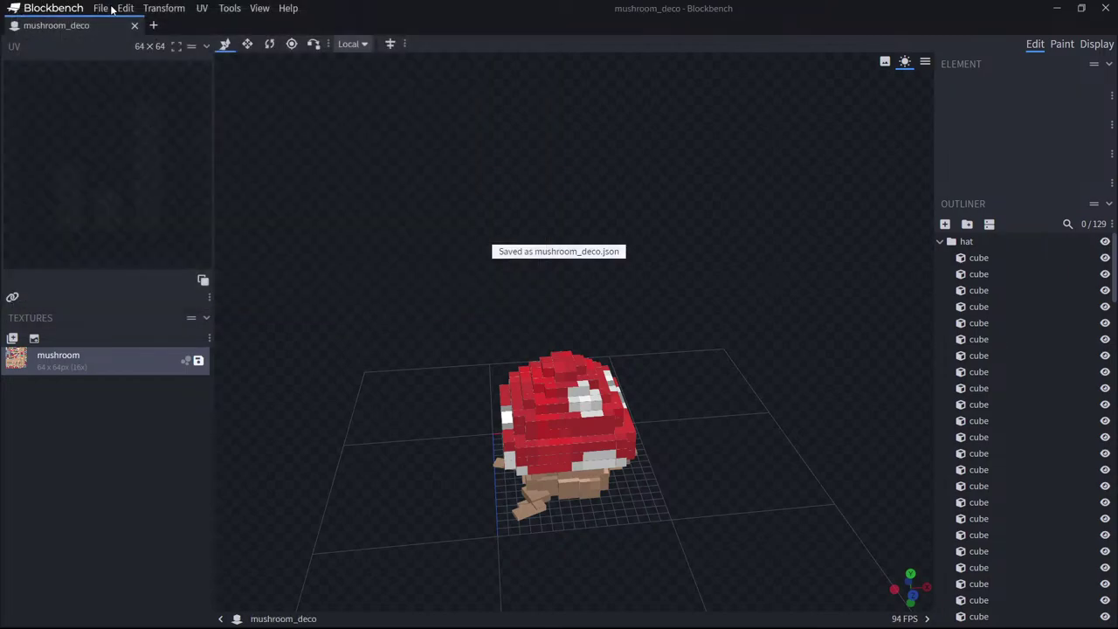
Save the decoration's mushroom texture as mushroom_deco.png in Downloads and accept the texture import notice.
right_click(87, 355)
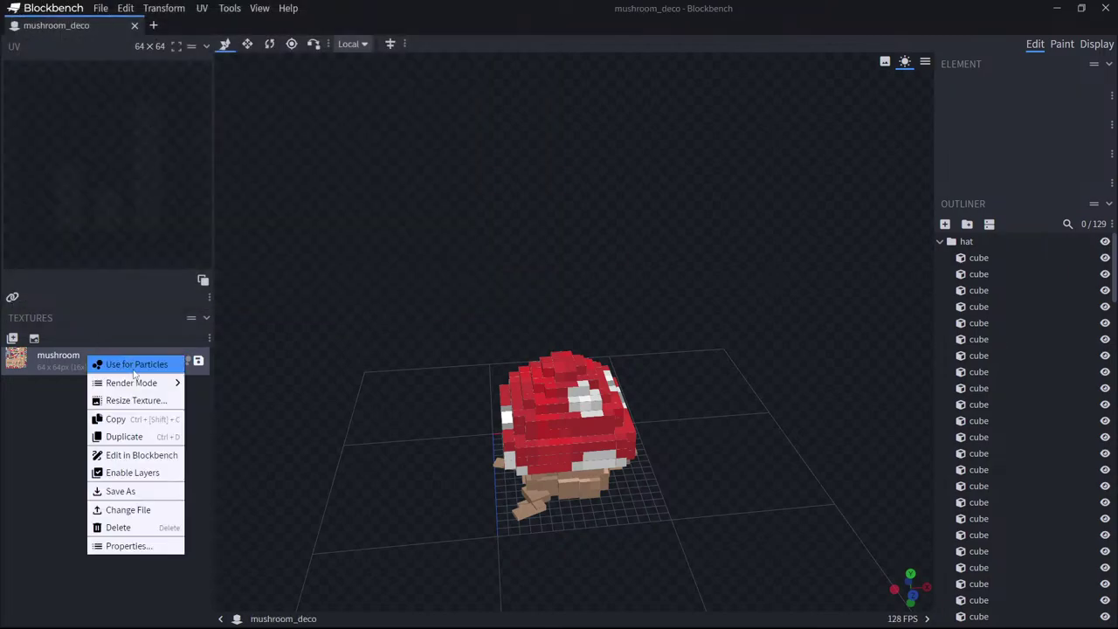
click(134, 495)
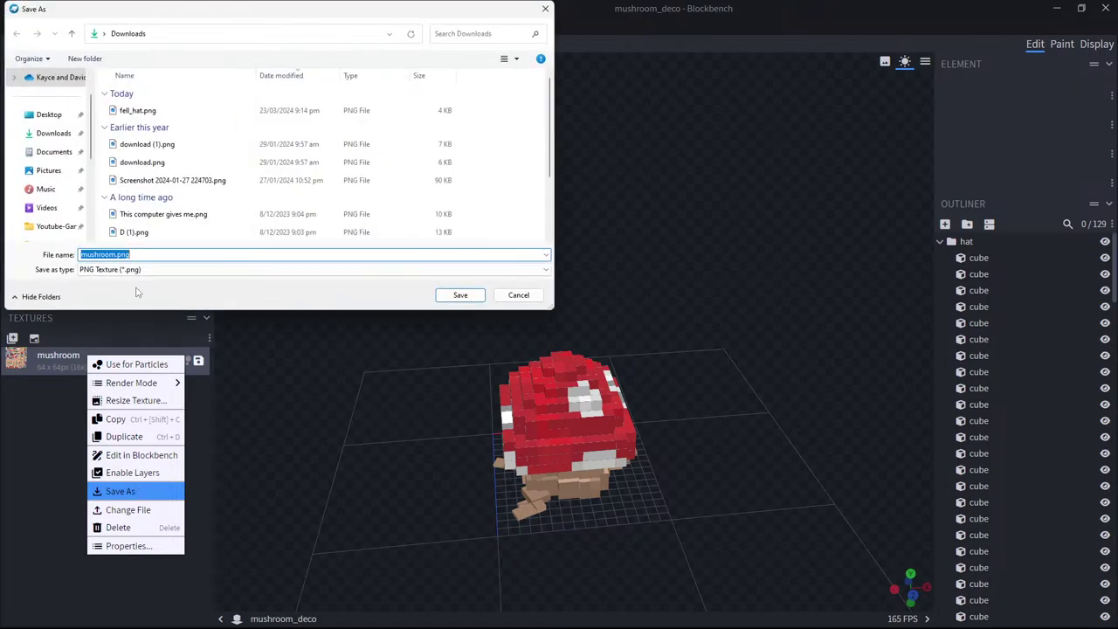
click(113, 254)
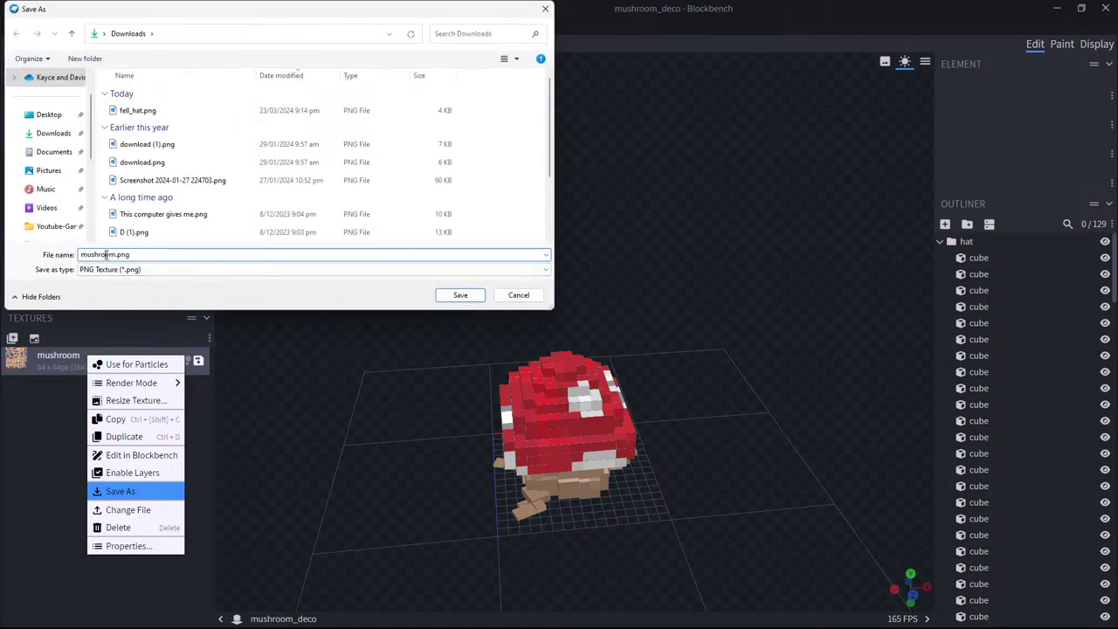
text(_deco)
click(460, 294)
click(563, 185)
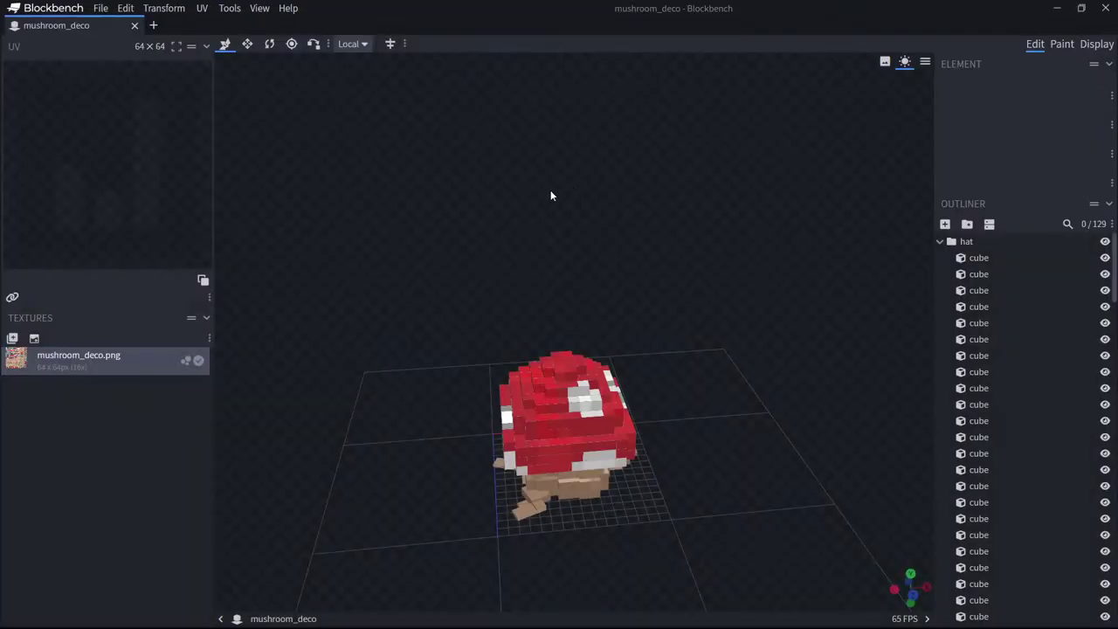
Switch to Discord, exit the full-screen call view and open the direct message conversation with the call partner.
key(alt+Tab)
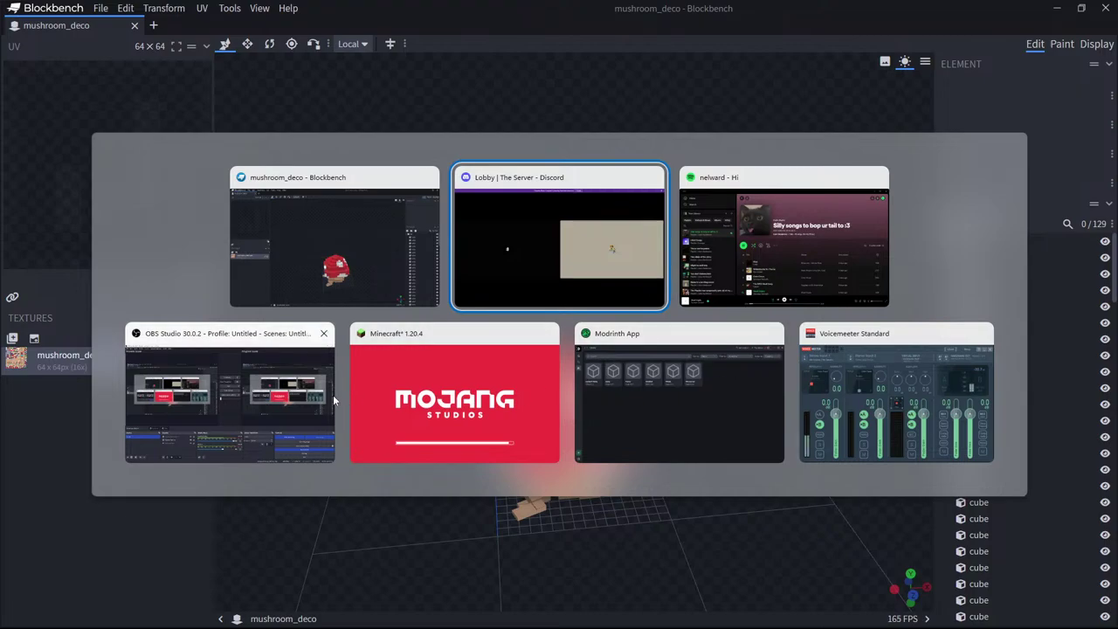
click(491, 268)
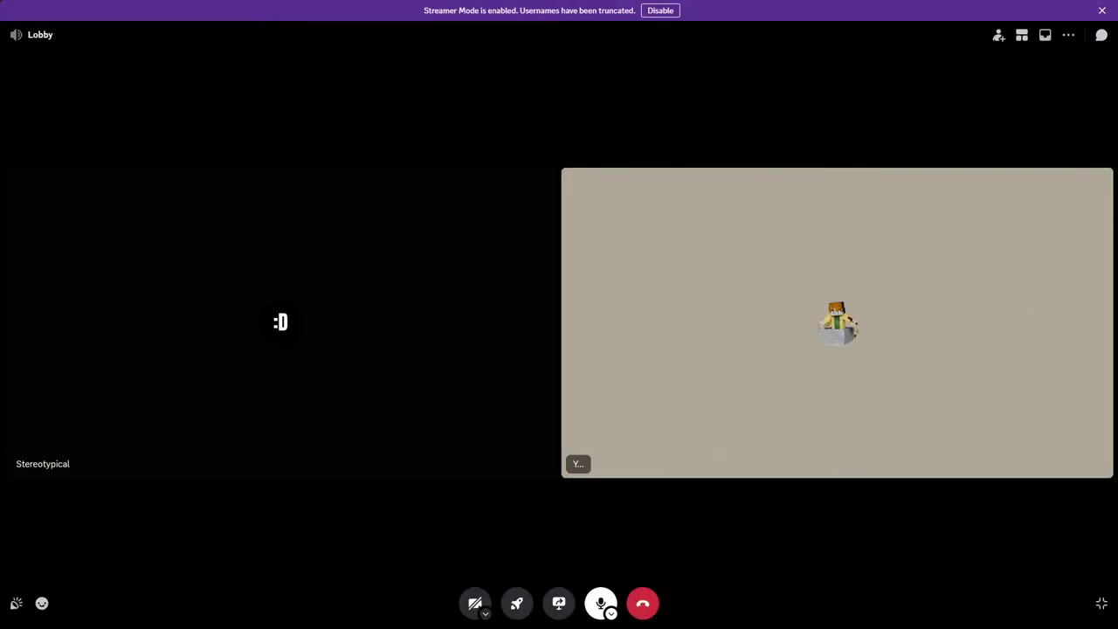
click(1101, 604)
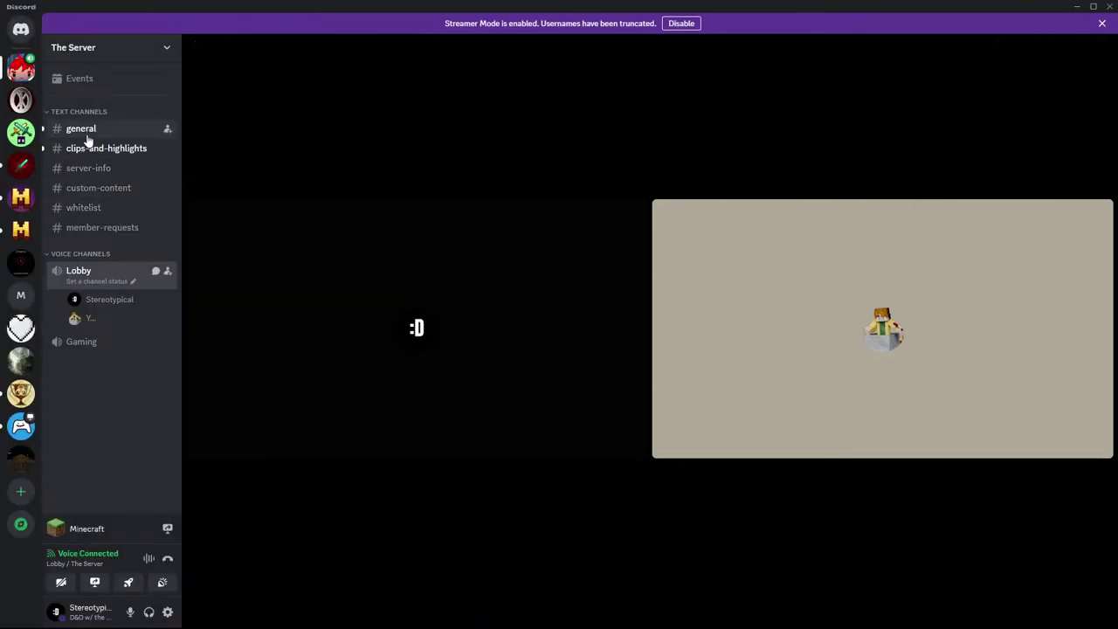
mouse_move(93, 294)
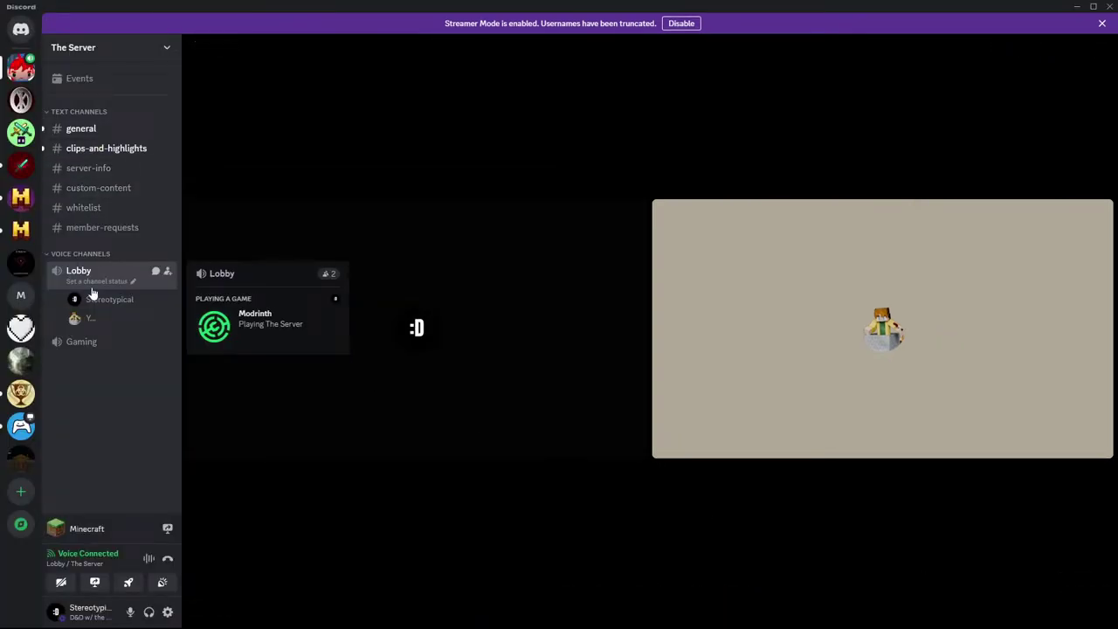
click(21, 29)
Open the Downloads folder in File Explorer as a smaller window over the Discord conversation.
key(super)
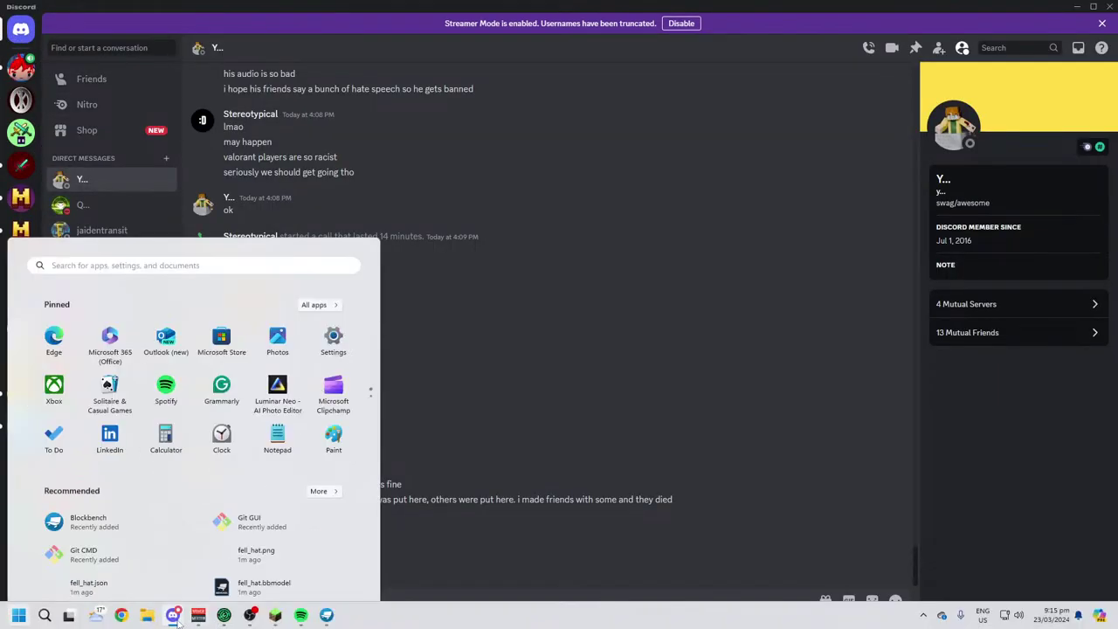
click(147, 614)
click(49, 184)
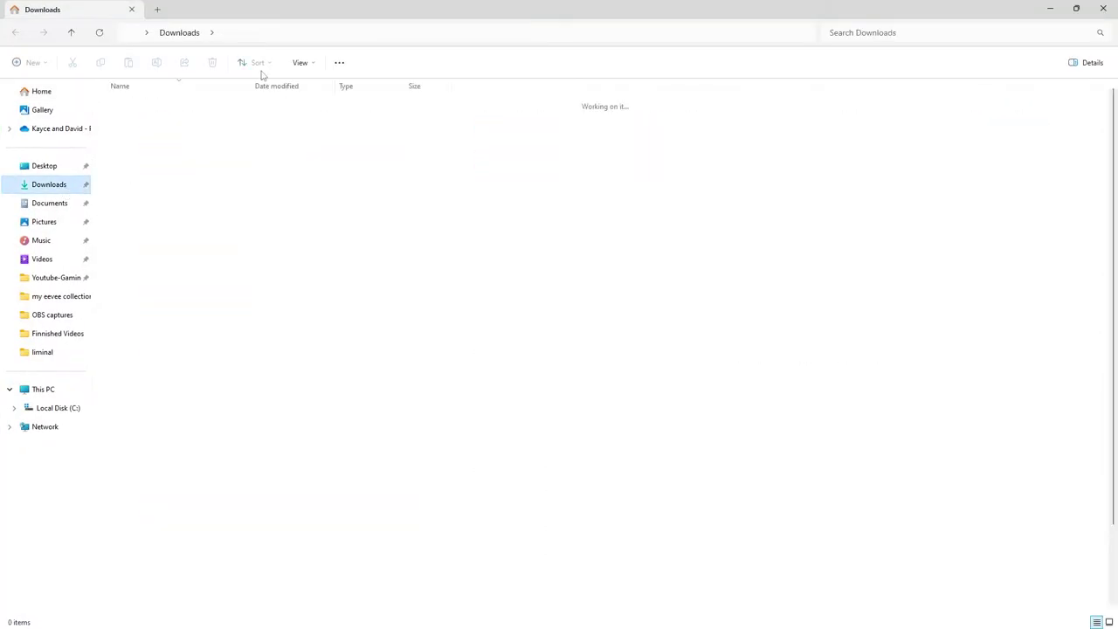
click(297, 35)
drag(320, 11, 374, 63)
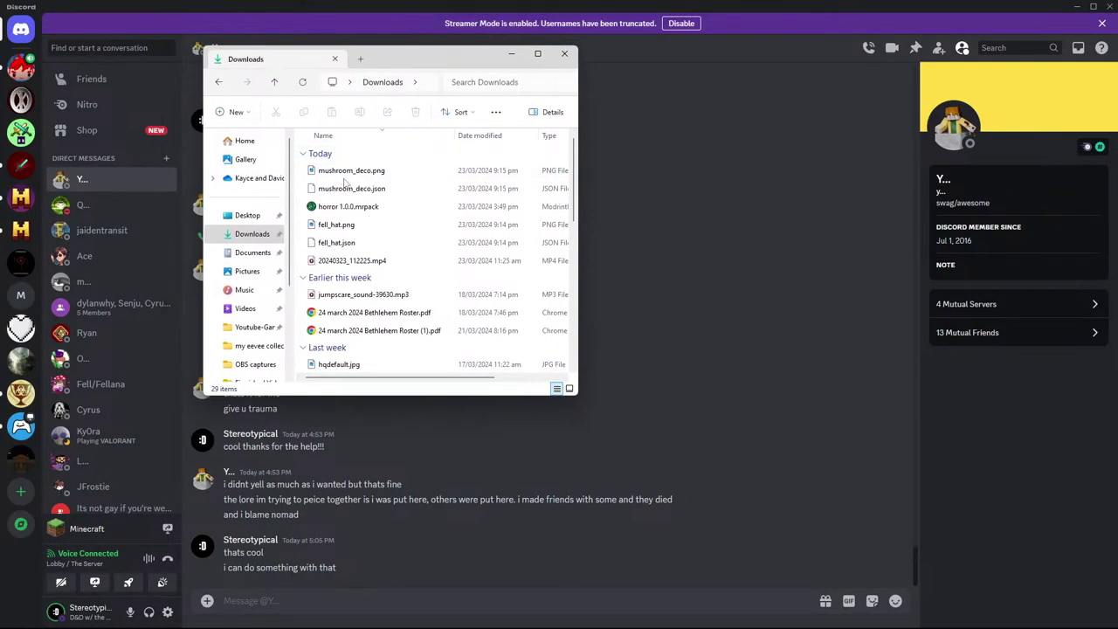
Send mushroom_deco.png and mushroom_deco.json from Downloads in the Discord direct message.
click(348, 173)
shift+click(351, 187)
drag(351, 188, 638, 229)
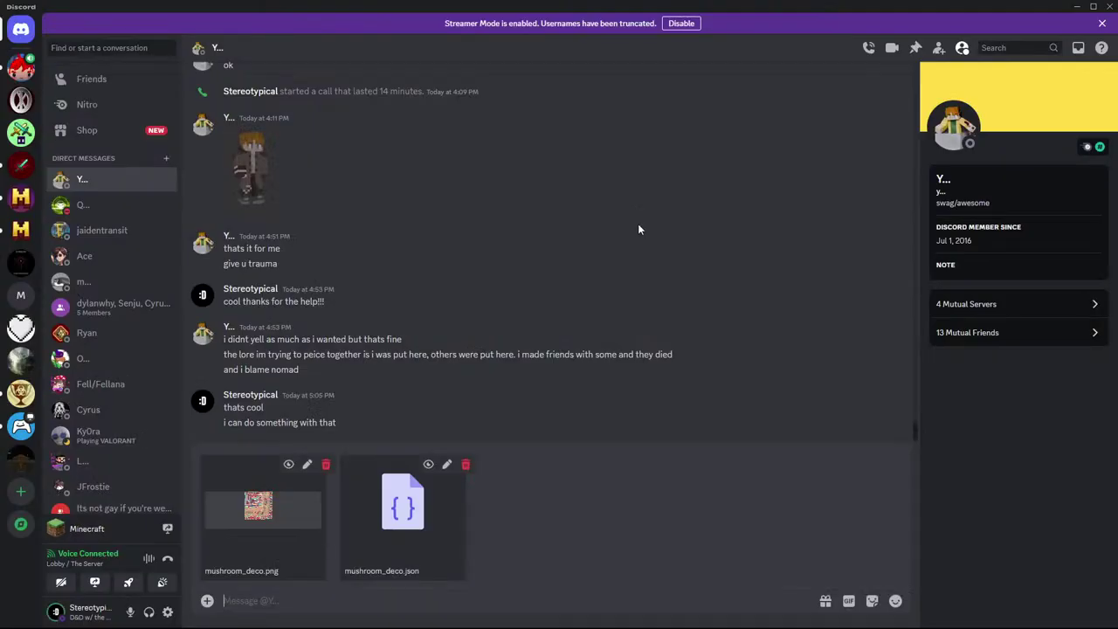
key(Return)
Send fell_hat.png and fell_hat.json from Downloads in the same conversation and close the File Explorer window.
key(alt+Tab)
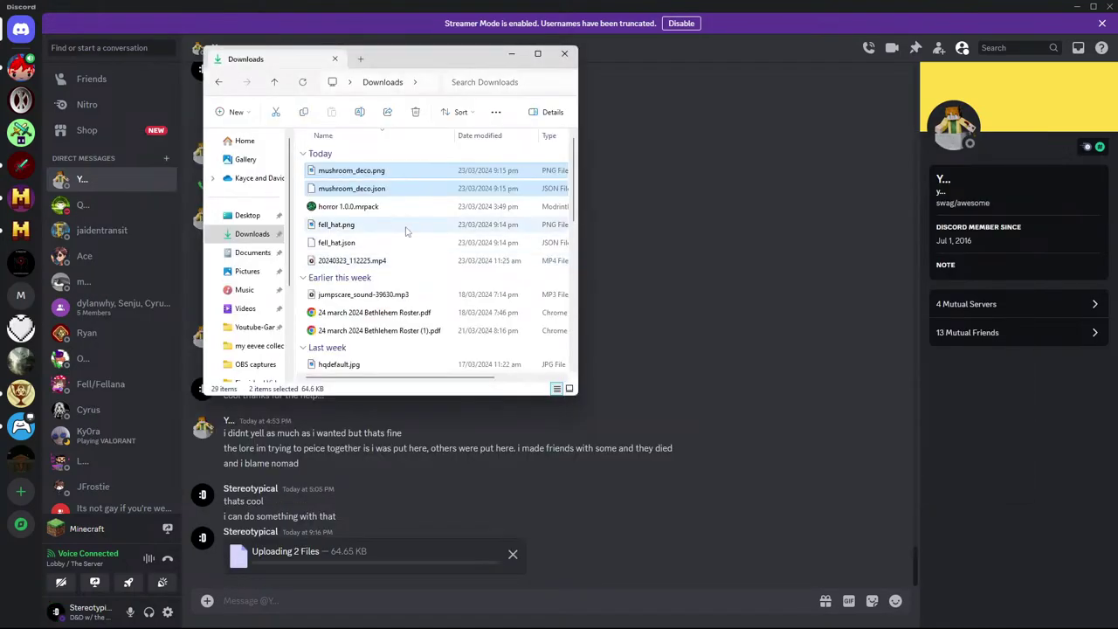
click(345, 224)
shift+click(361, 242)
drag(361, 243, 600, 253)
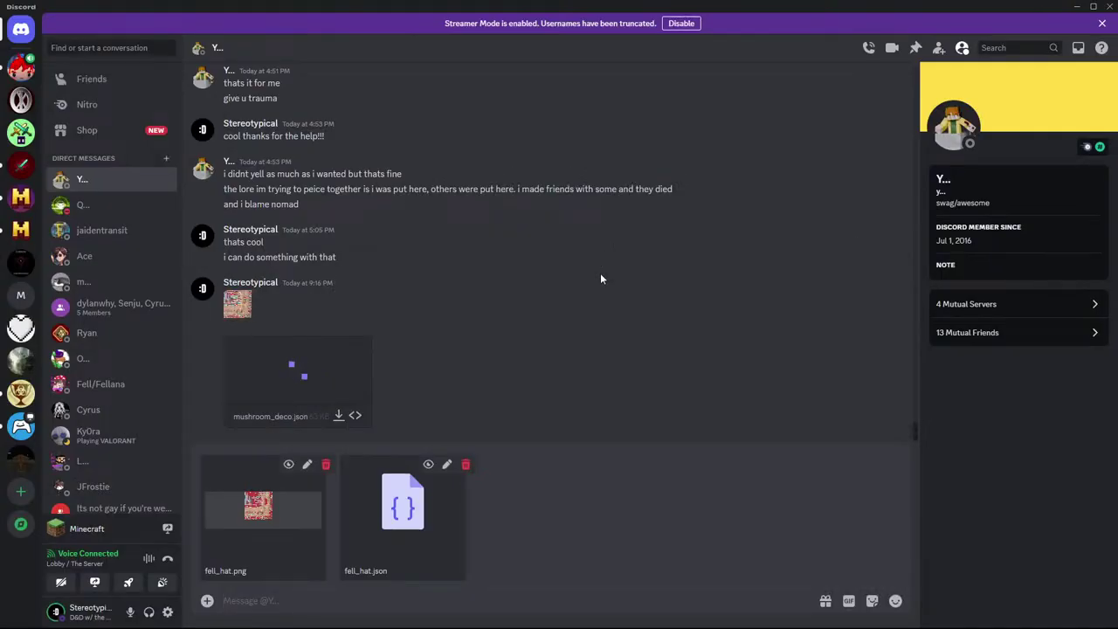
key(Return)
key(alt+Tab)
click(570, 47)
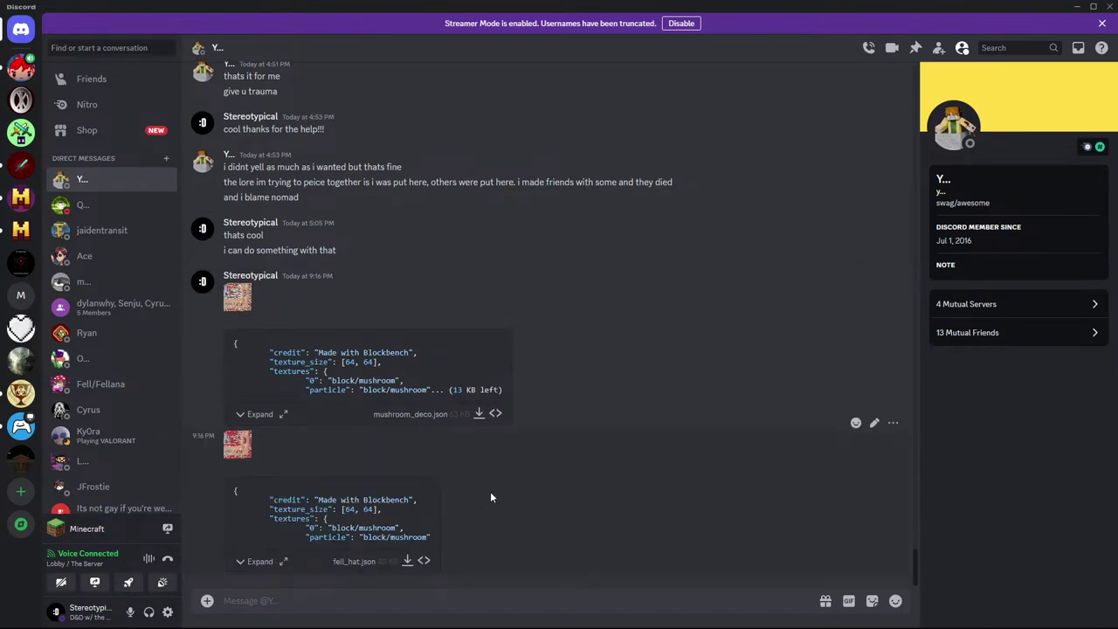
Switch to Blockbench, angle the mushroom_deco model to a low side view and capture a screenshot of it.
key(alt+Tab)
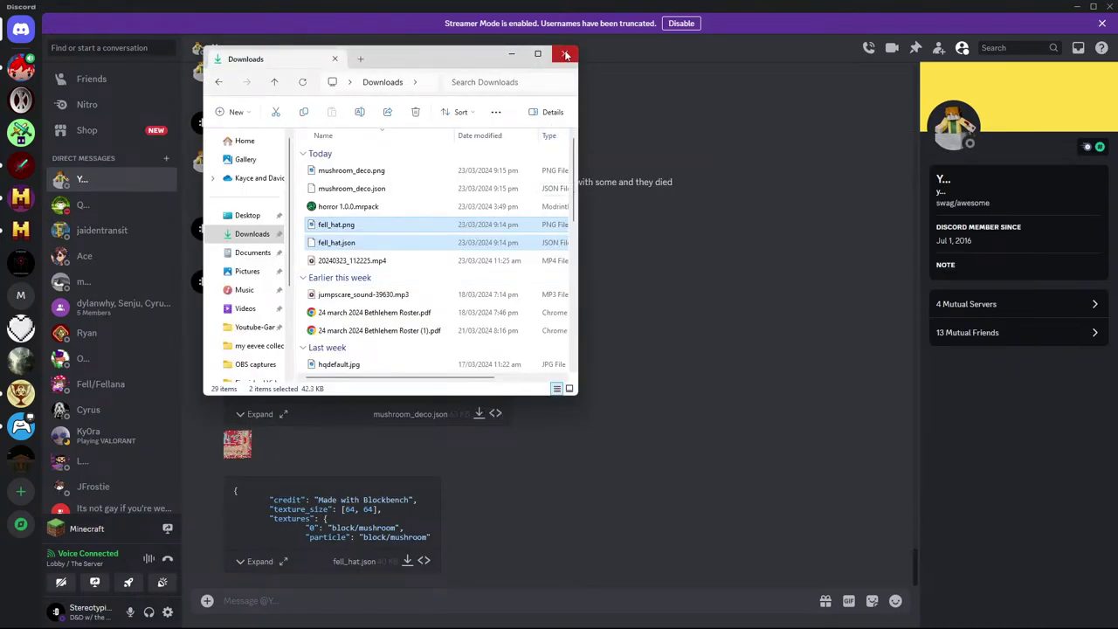
key(alt+Tab)
key(alt+Tab)
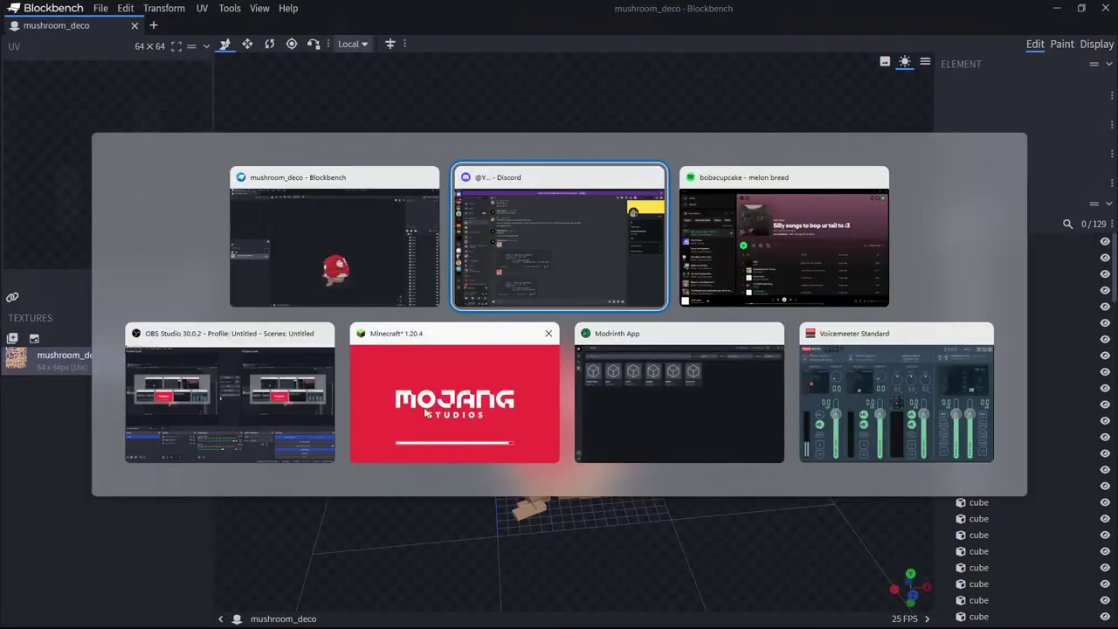
click(344, 253)
drag(724, 309, 816, 297)
key(super+shift+s)
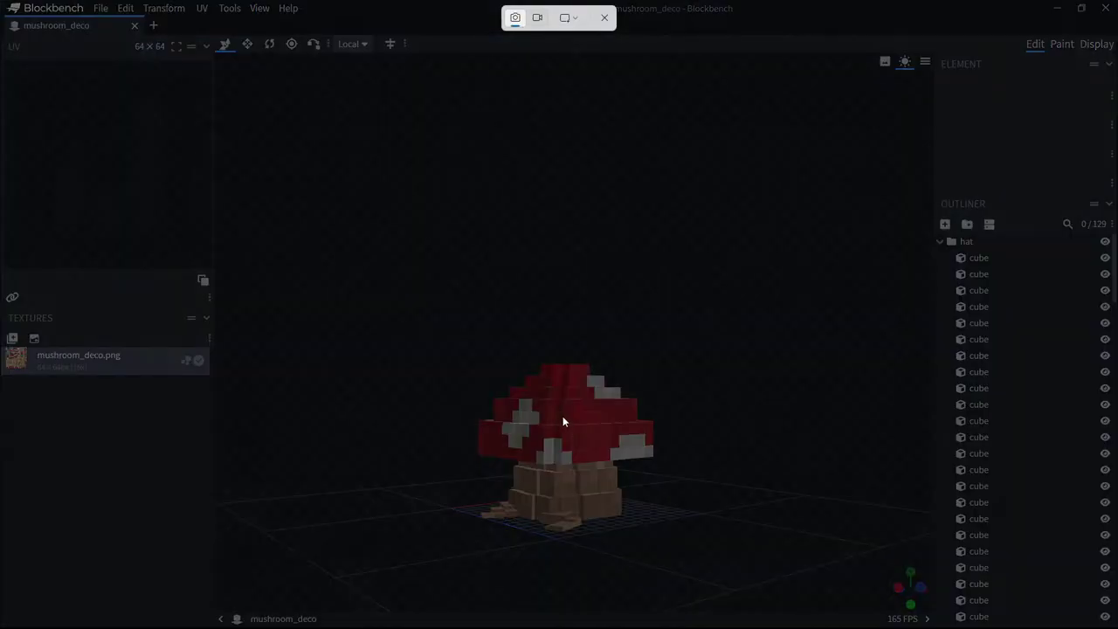
mouse_move(445, 343)
mouse_down()
mouse_move(619, 473)
mouse_move(703, 563)
mouse_up()
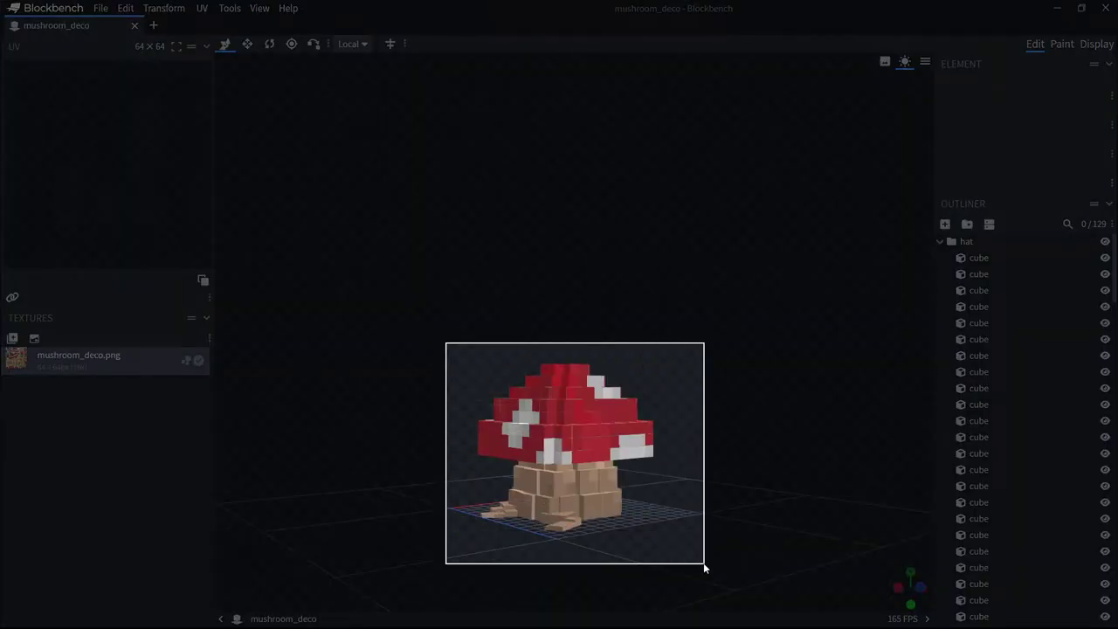
Close the mushroom_deco project and open the fell_hat model.
drag(683, 394, 602, 389)
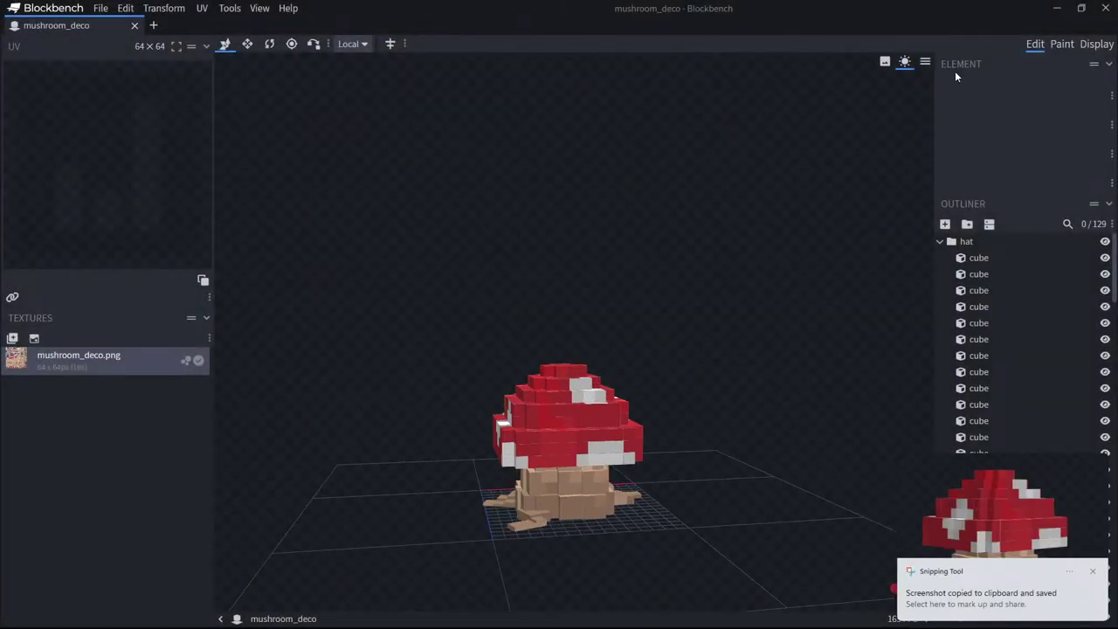
click(135, 25)
click(534, 365)
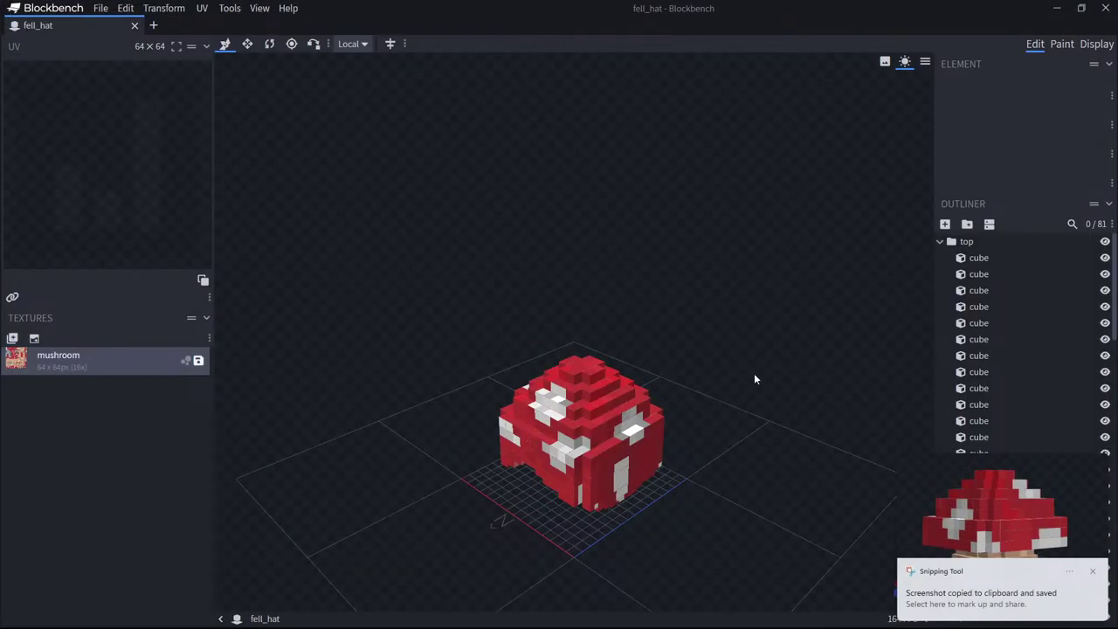
drag(755, 379, 741, 357)
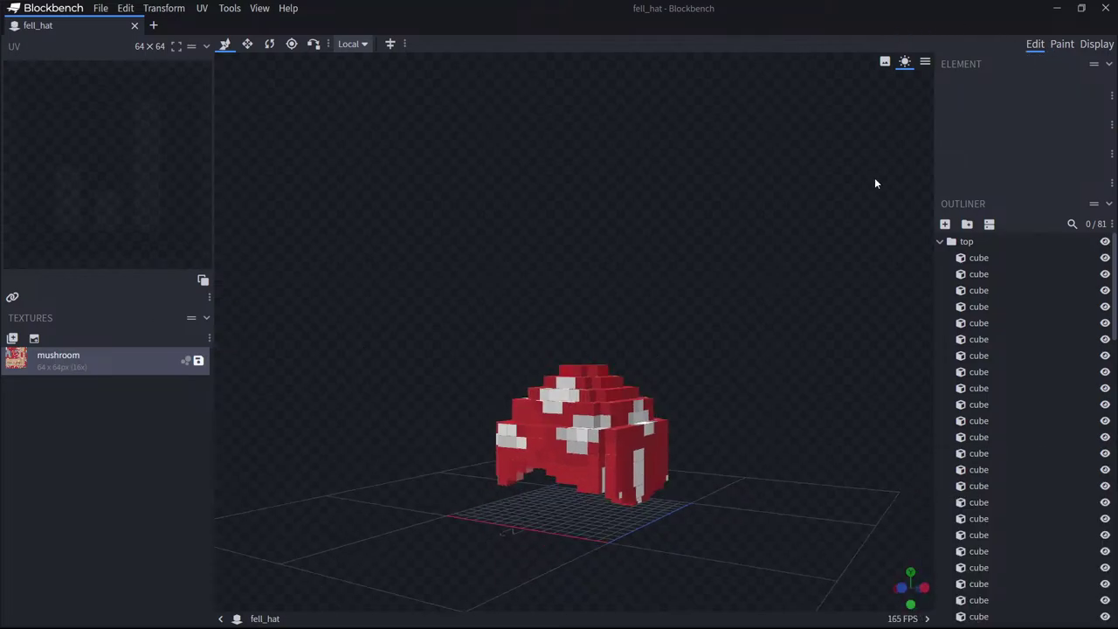
Display fell_hat in the head slot on the player reference model and capture a screenshot of the whole figure.
drag(876, 183, 1067, 24)
click(1096, 44)
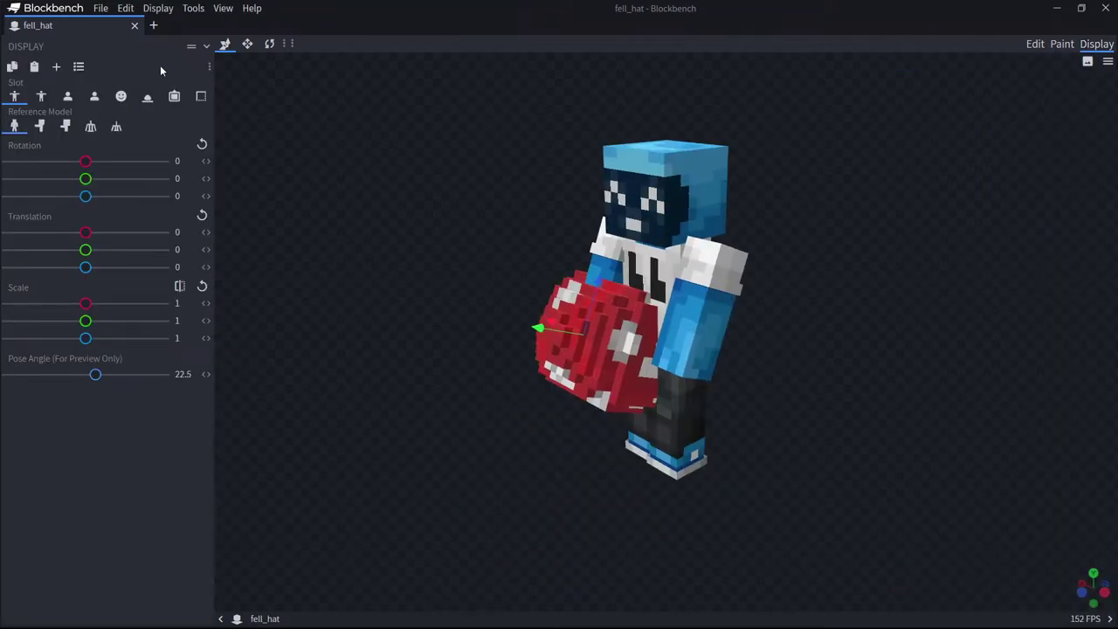
click(120, 96)
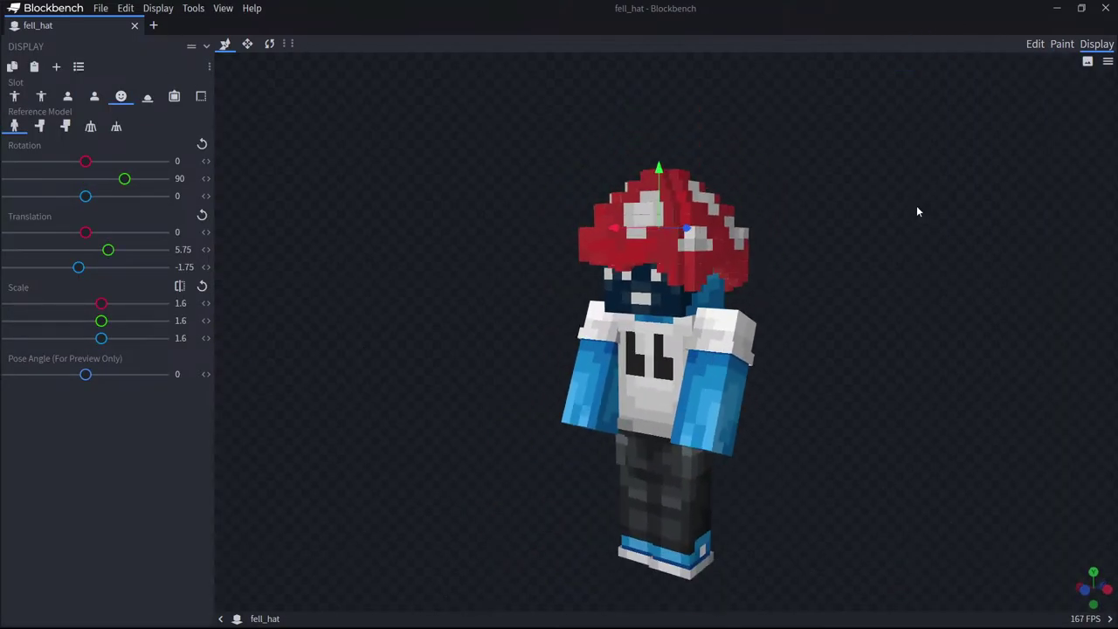
drag(917, 207, 903, 216)
key(super+shift+s)
drag(475, 127, 841, 599)
Switch to Discord and open the direct message conversation with the hat's recipient.
key(alt+Tab)
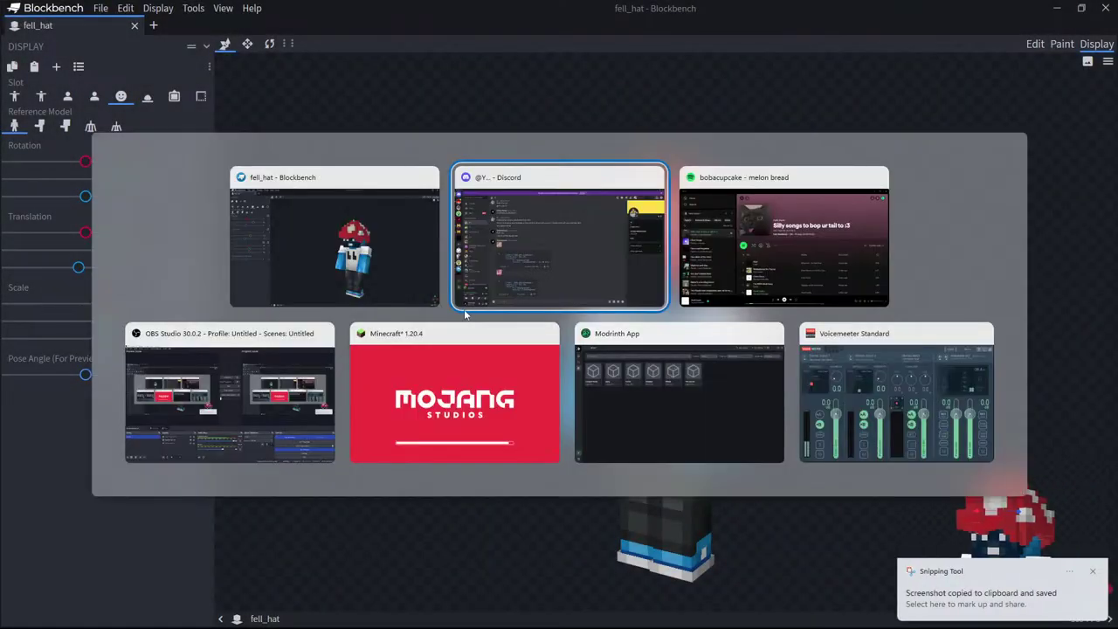
scroll(138, 317, down, 1)
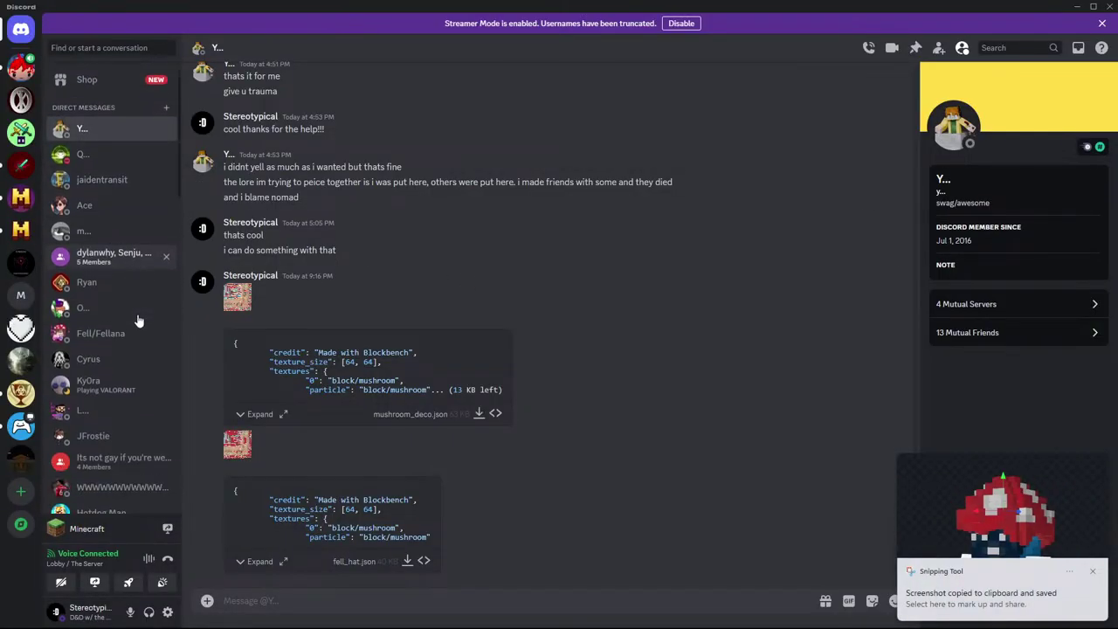
click(87, 326)
Open the Screenshots folder inside Pictures in File Explorer over the Discord conversation.
key(super)
click(147, 617)
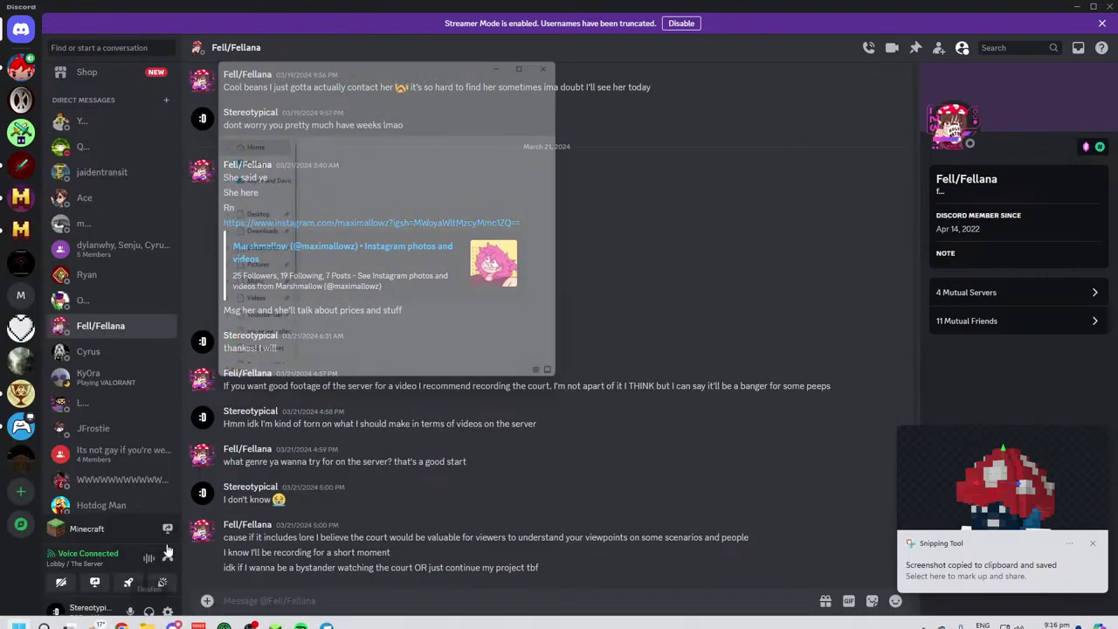
click(247, 272)
double_click(539, 164)
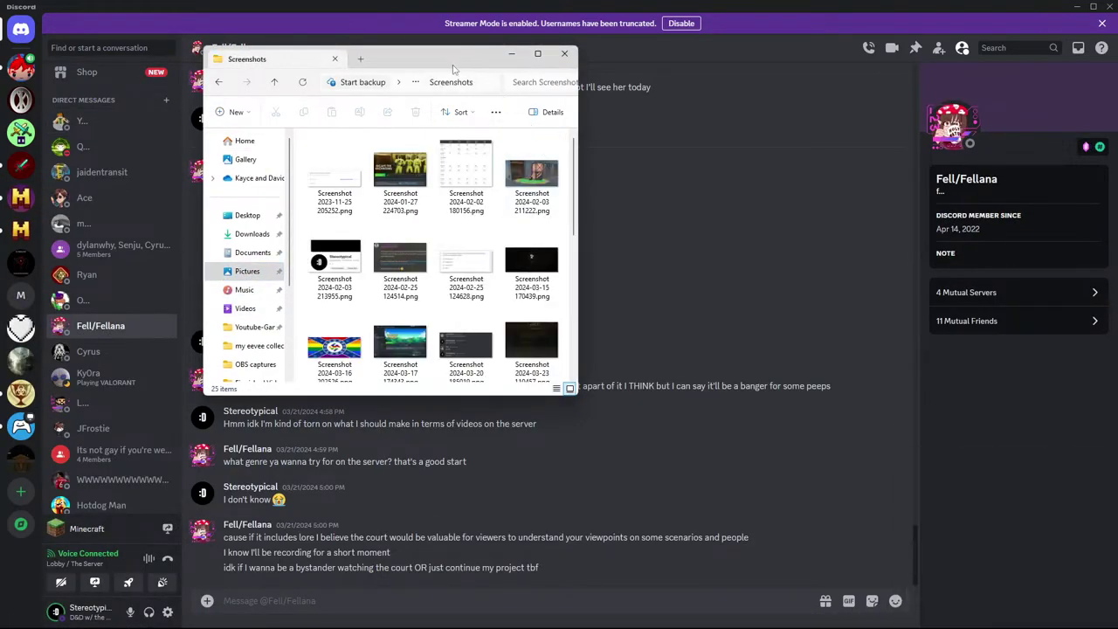
Attach Screenshot 2024-03-23 211623.png and Screenshot 2024-03-23 211637.png to the recipient's Discord conversation.
drag(456, 66, 721, 126)
scroll(764, 296, down, 3)
click(793, 316)
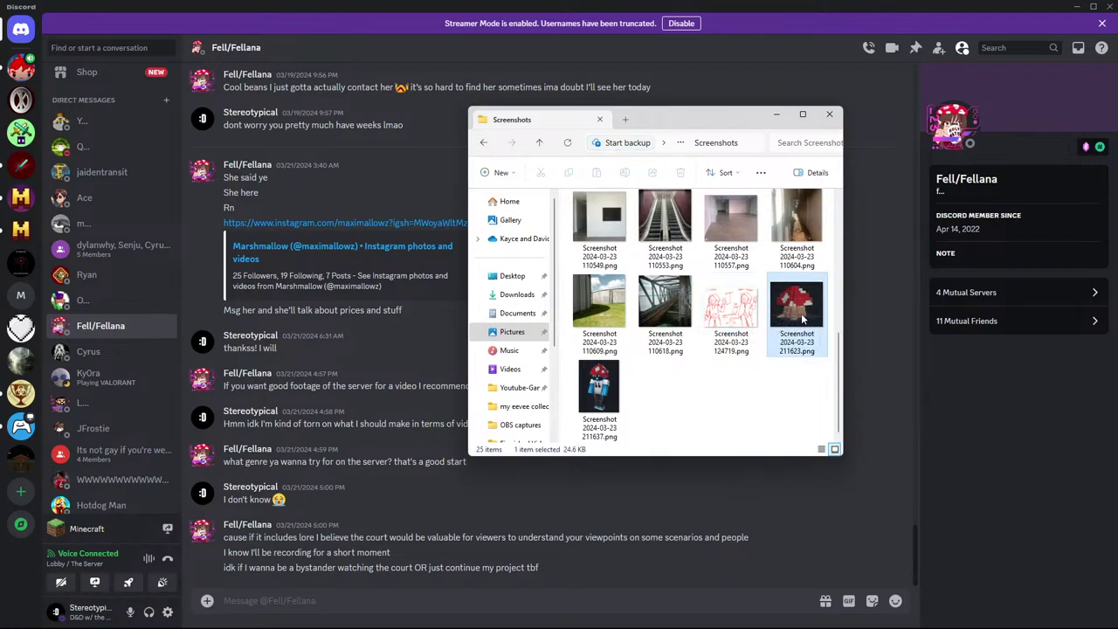
ctrl+click(611, 389)
drag(789, 327, 404, 394)
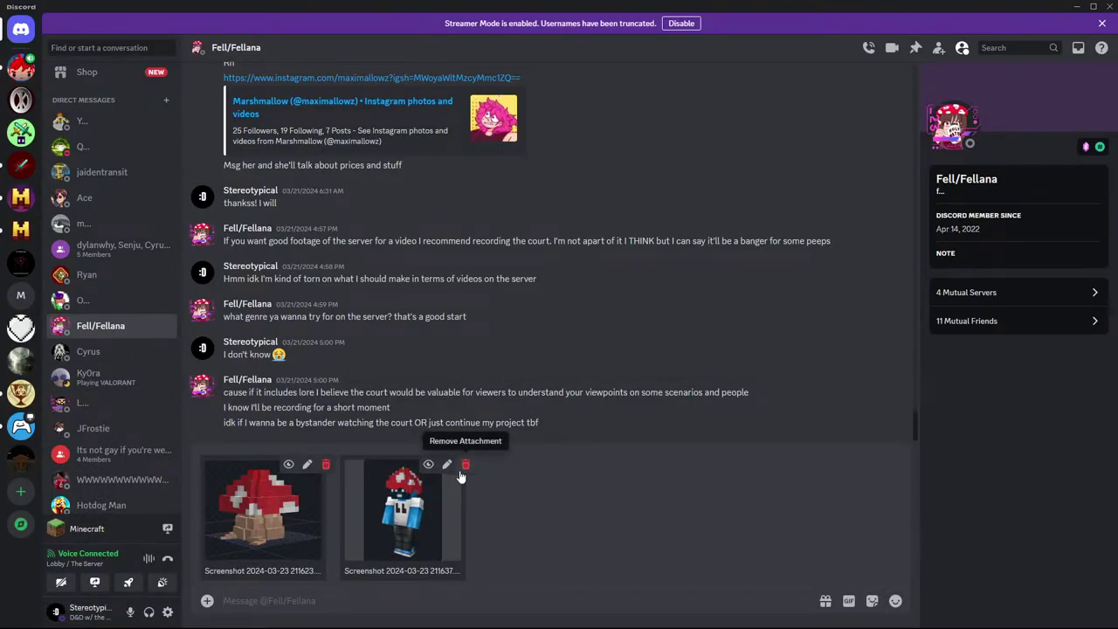
Send the screenshots with the message "left is a model for decoration, right is your new hat :3" and close the File Explorer window.
text(l)
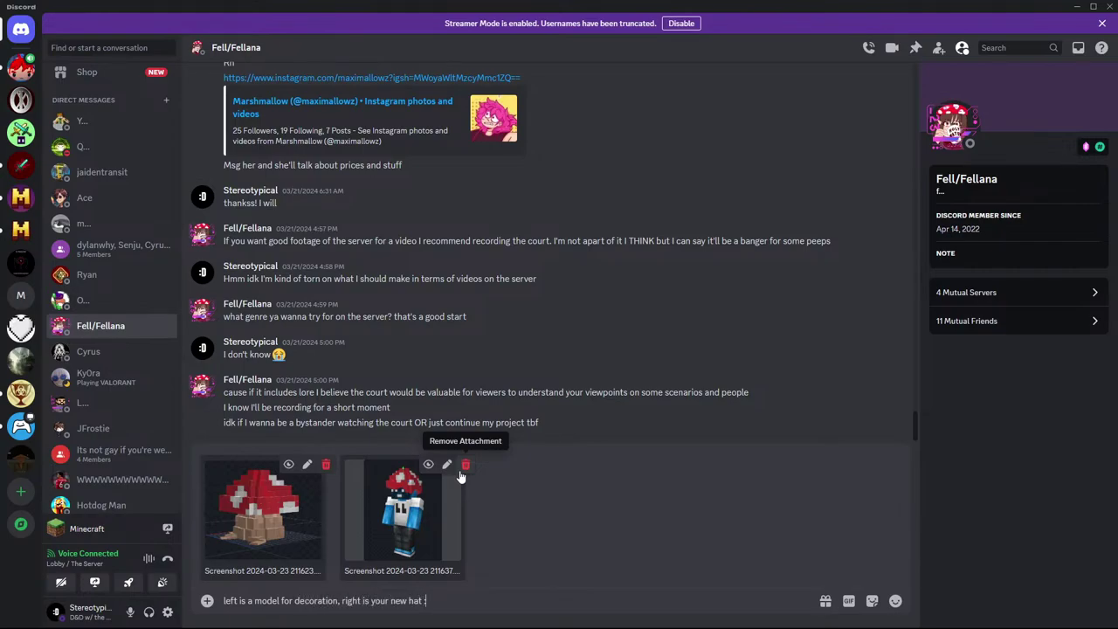
key(Return)
key(alt+Tab)
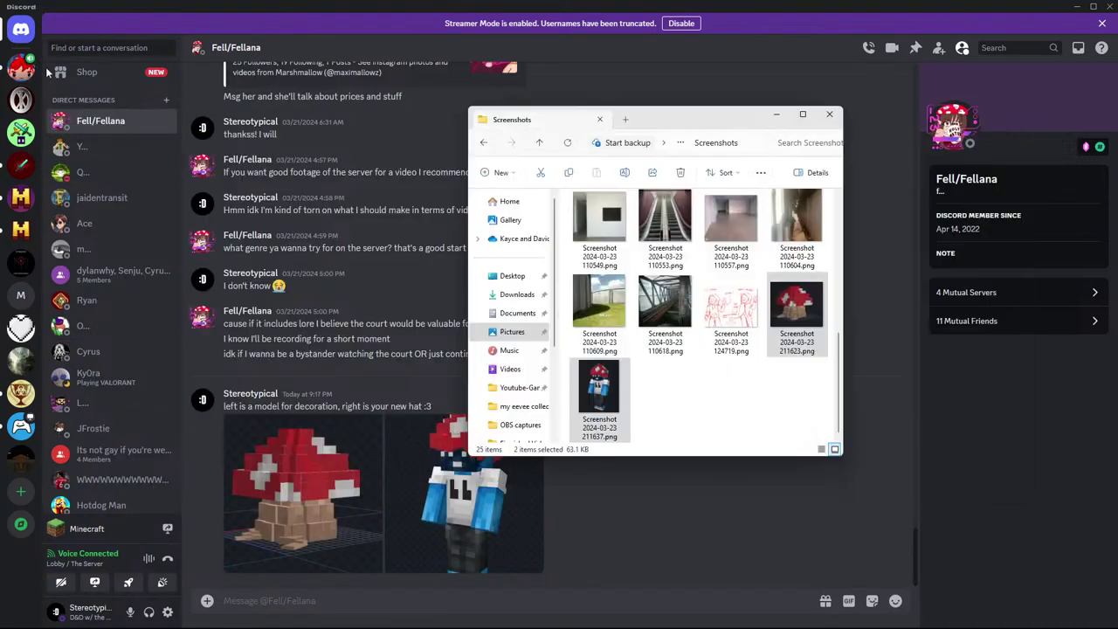
click(834, 115)
Return to the fell_hat model in Blockbench and bring up the overview of open windows.
key(alt+Tab)
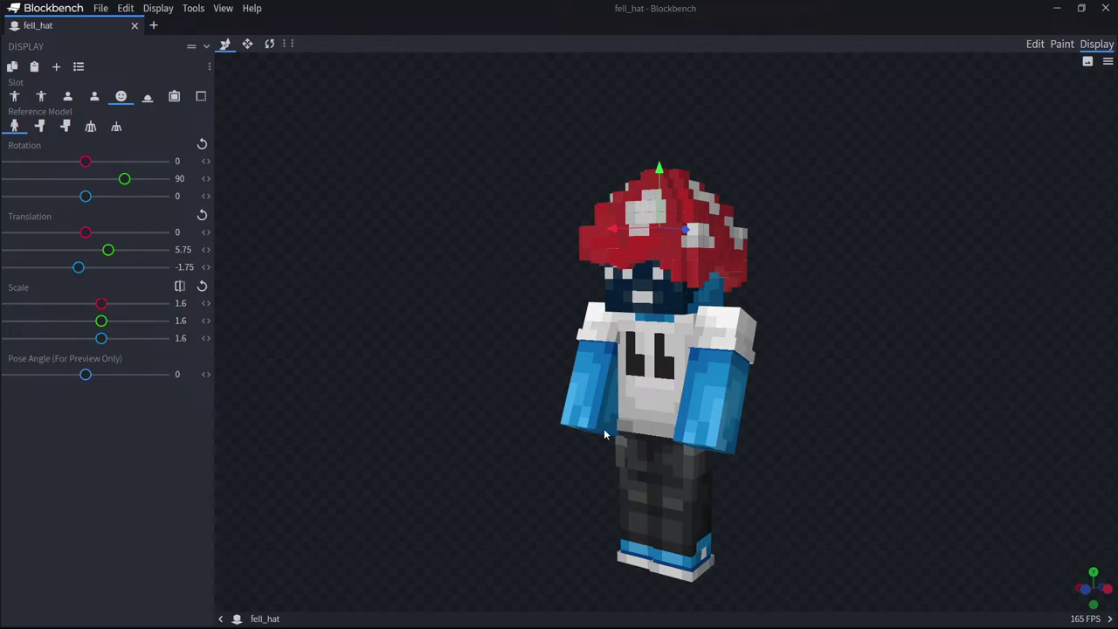
key(alt+Tab)
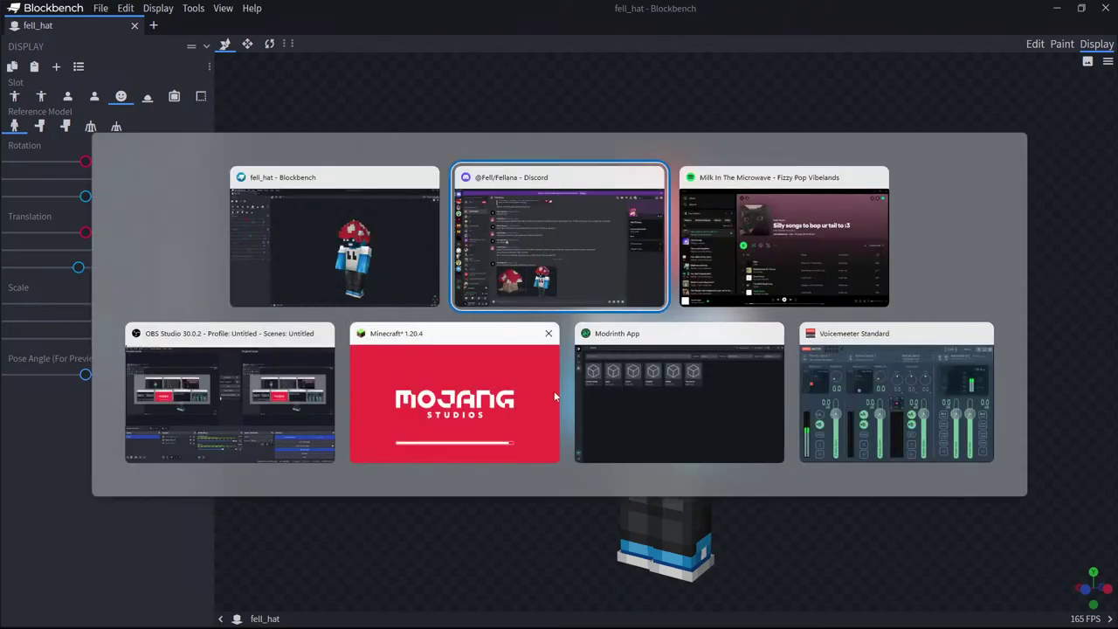